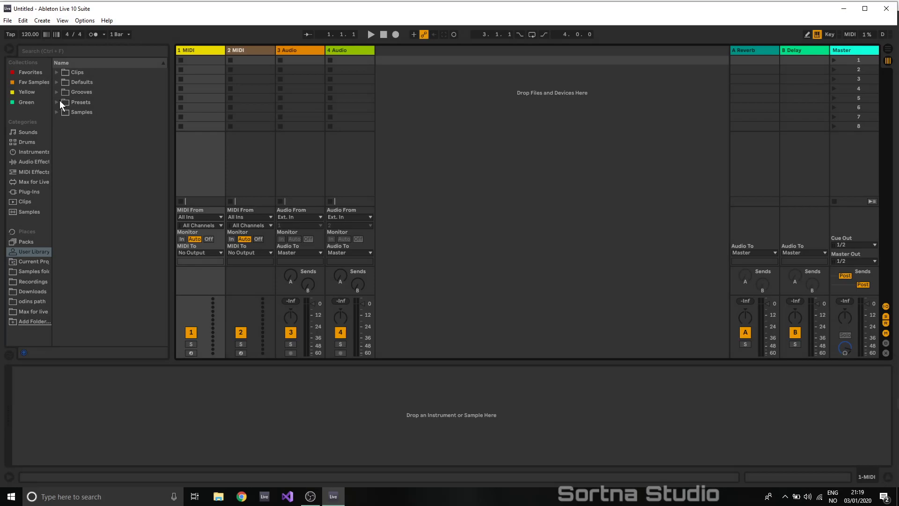
- Load the Sortna Bass rack instrument preset onto the first MIDI track and create and launch a clip in its first slot
{"action": "left_click", "coordinate": [64, 121]}
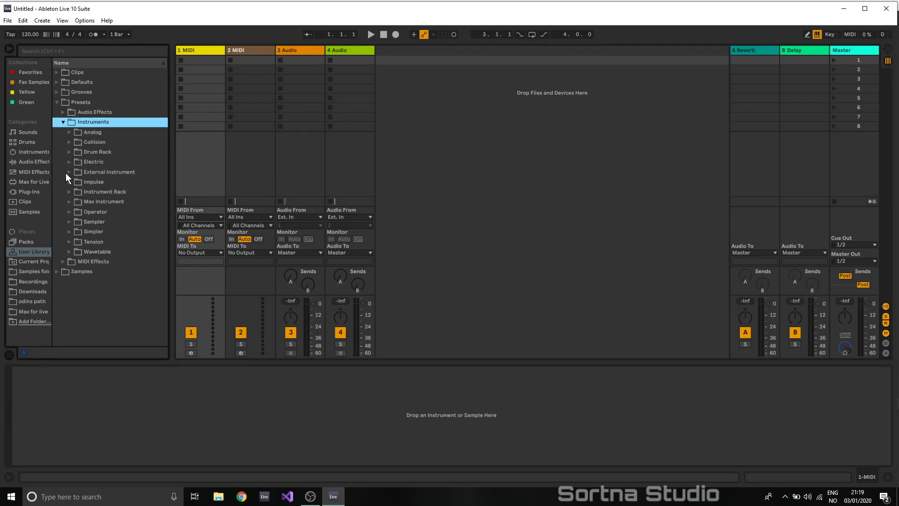
{"action": "left_click", "coordinate": [69, 191]}
{"action": "left_click", "coordinate": [91, 212]}
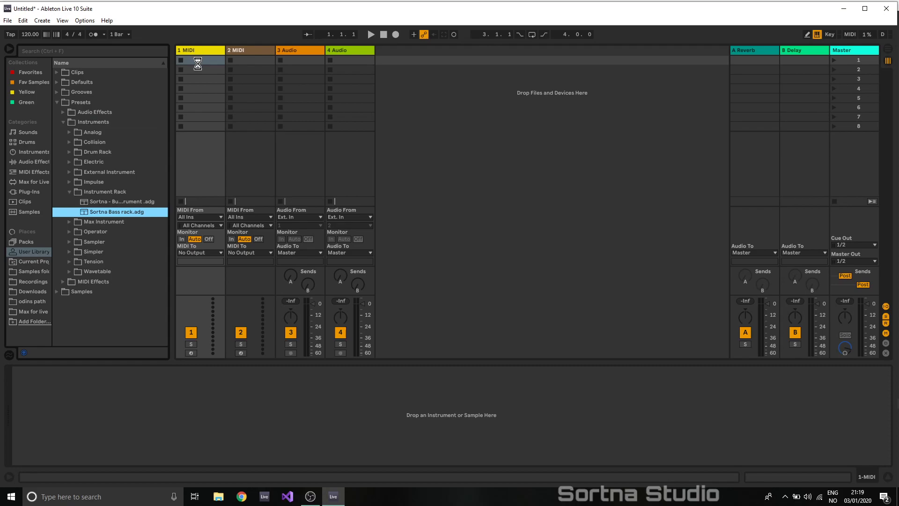
{"action": "double_click", "coordinate": [202, 60]}
{"action": "left_click", "coordinate": [180, 61]}
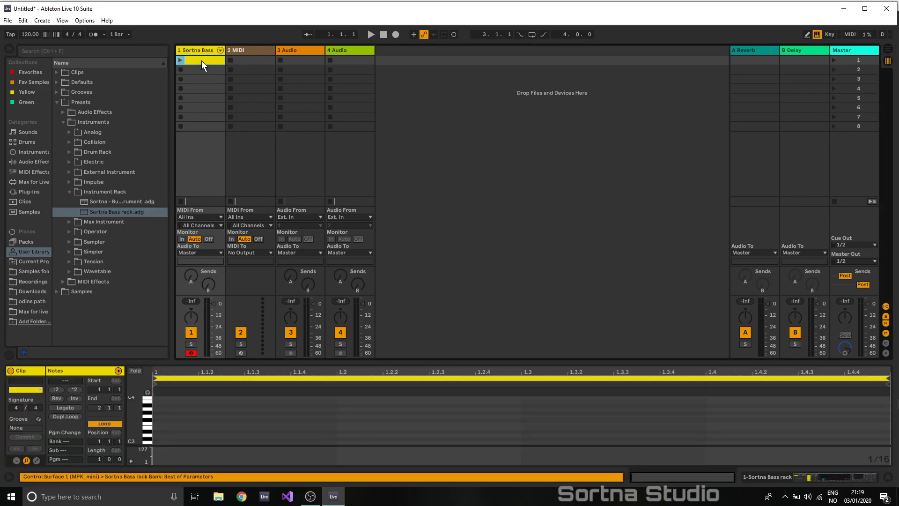
- Draw three C3 sixteenth notes after the first beat and duplicate the pattern across all four beats of the bass clip
{"action": "left_click", "coordinate": [147, 392]}
{"action": "left_click_drag", "start_coordinate": [232, 446], "coordinate": [230, 464]}
{"action": "double_click", "coordinate": [226, 441]}
{"action": "key", "text": "ctrl+d"}
{"action": "key", "text": "ctrl+d"}
{"action": "left_click_drag", "start_coordinate": [334, 421], "coordinate": [153, 463]}
{"action": "key", "text": "ctrl+d"}
{"action": "key", "text": "ctrl+d"}
{"action": "key", "text": "ctrl+d"}
- Play the bass loop, adjust the bass track's volume and set the project tempo to 152 BPM
{"action": "key", "text": "space"}
{"action": "left_click_drag", "start_coordinate": [213, 316], "coordinate": [213, 310]}
{"action": "left_click", "coordinate": [33, 23]}
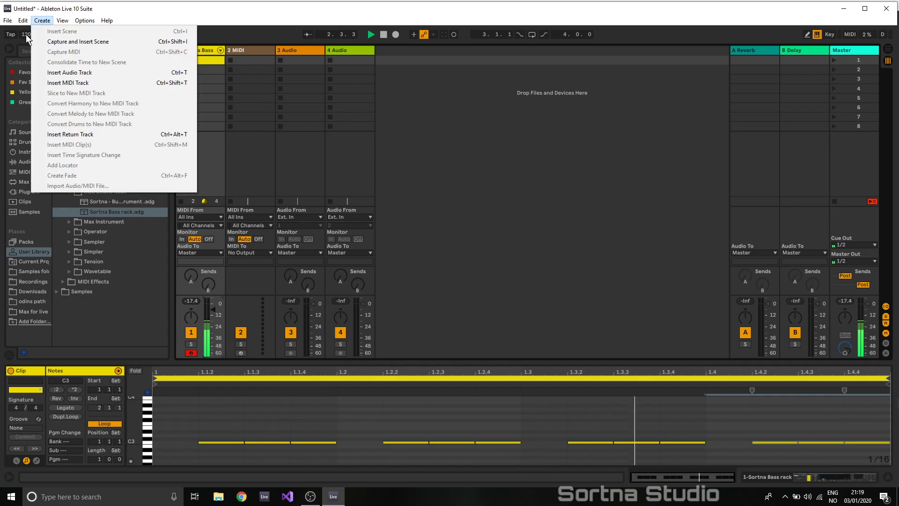
{"action": "left_click", "coordinate": [27, 35]}
{"action": "left_click_drag", "start_coordinate": [27, 35], "coordinate": [26, 17]}
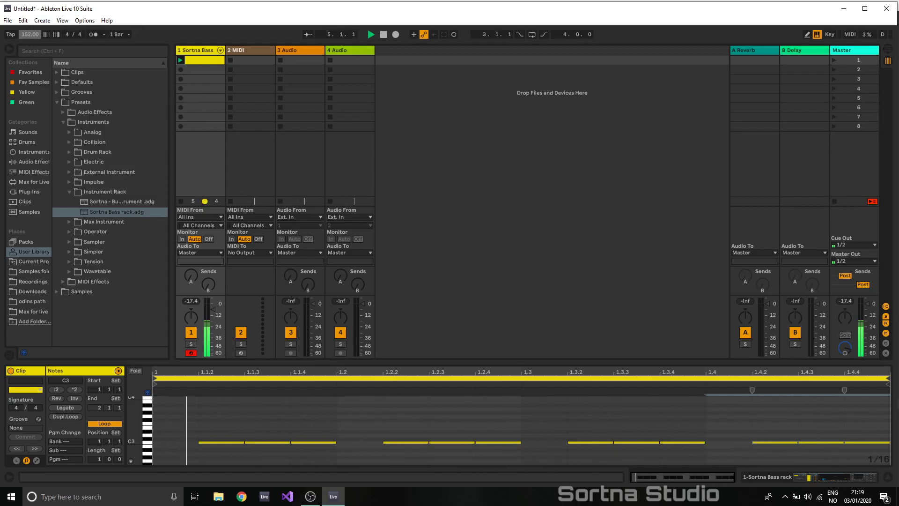
- Add FabFilter Pro-L 2 from the favorites to the Master track and raise its gain to +6 dB
{"action": "left_click", "coordinate": [837, 49]}
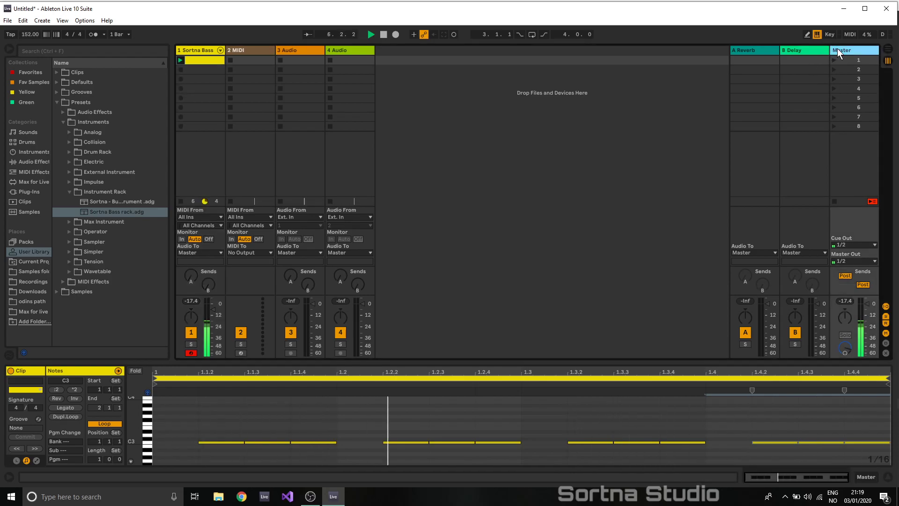
{"action": "left_click", "coordinate": [30, 73]}
{"action": "left_click_drag", "start_coordinate": [89, 122], "coordinate": [384, 134]}
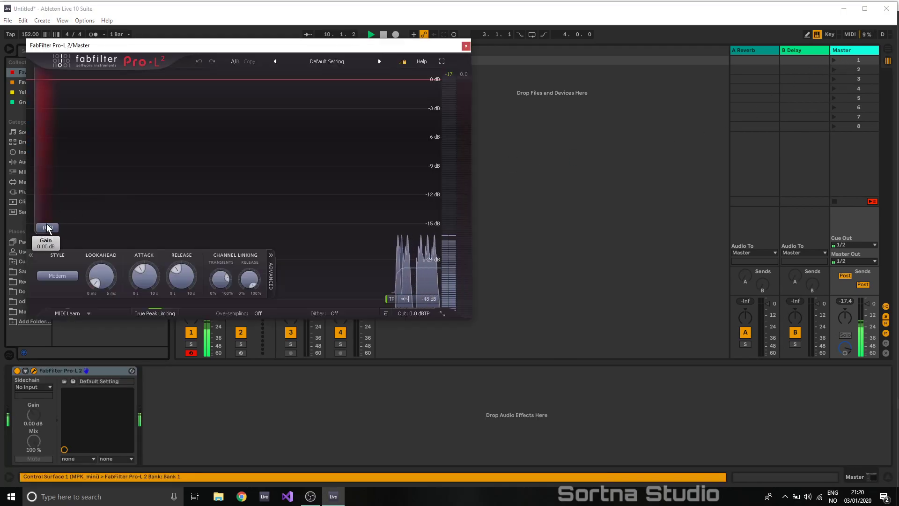
{"action": "left_click_drag", "start_coordinate": [52, 228], "coordinate": [60, 220]}
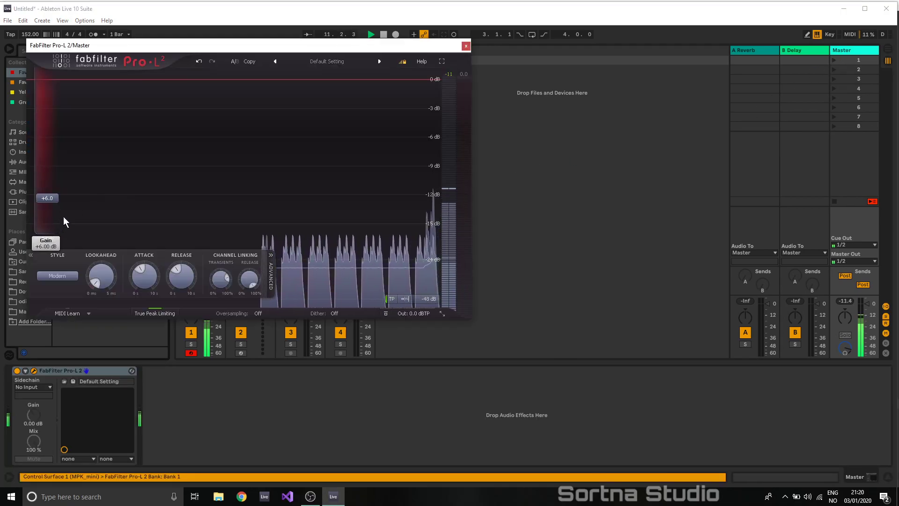
{"action": "left_click", "coordinate": [466, 46]}
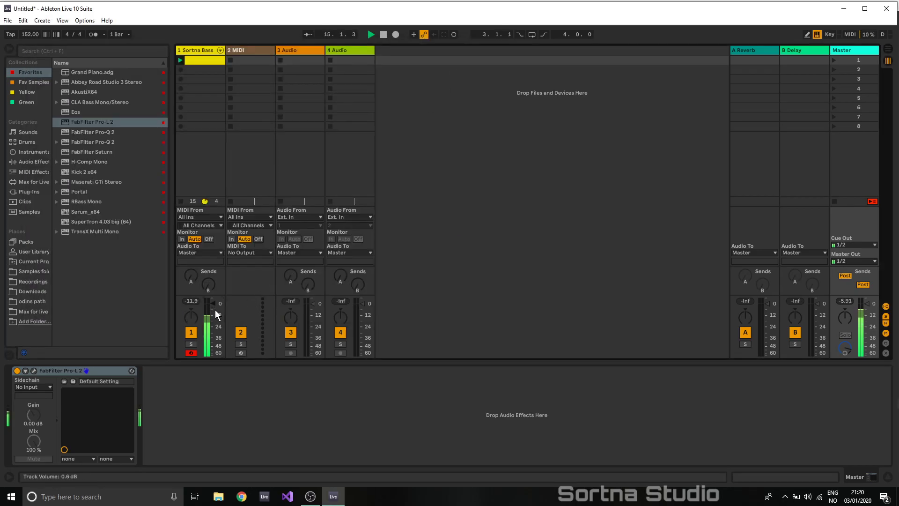
- Load Kick 2 x64 onto the second MIDI track and reshape its pitch envelope with nodes at about 262 Hz, 65 Hz and 33 Hz
{"action": "left_click", "coordinate": [234, 52]}
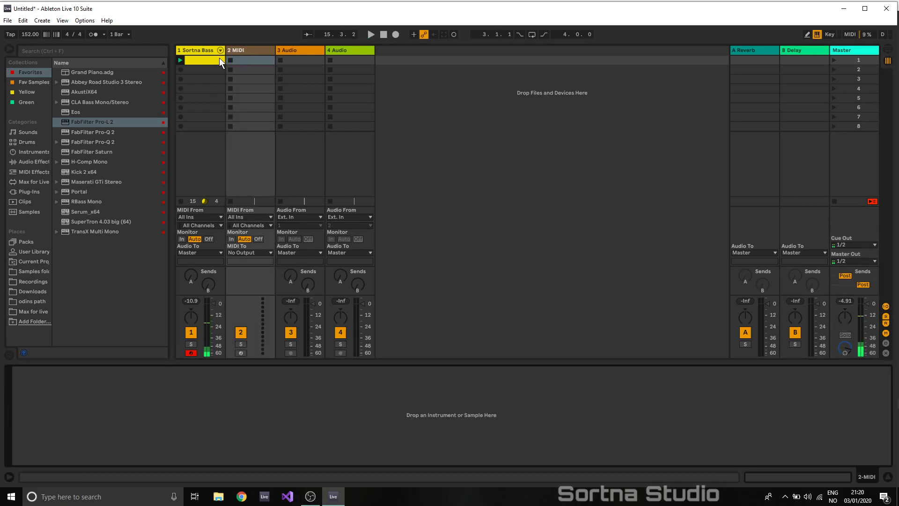
{"action": "left_click_drag", "start_coordinate": [83, 168], "coordinate": [246, 72]}
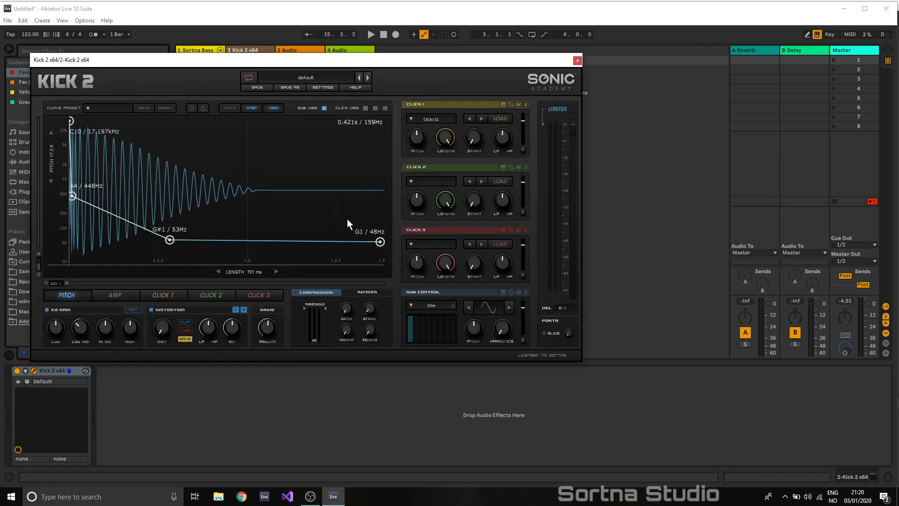
{"action": "left_click_drag", "start_coordinate": [380, 243], "coordinate": [380, 250]}
{"action": "left_click_drag", "start_coordinate": [170, 239], "coordinate": [249, 235]}
{"action": "mouse_move", "coordinate": [77, 198]}
{"action": "left_mouse_down"}
{"action": "mouse_move", "coordinate": [118, 205]}
{"action": "mouse_move", "coordinate": [114, 216]}
{"action": "mouse_move", "coordinate": [89, 204]}
{"action": "left_mouse_up"}
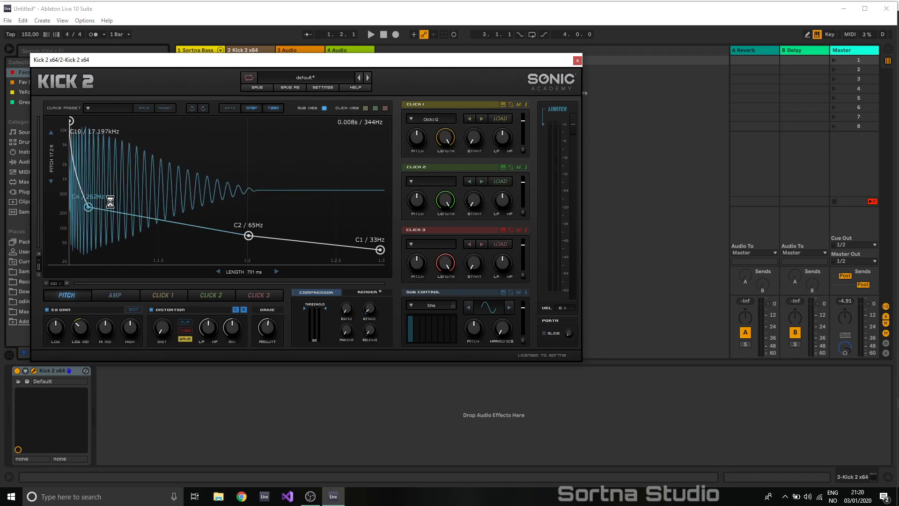
- Shorten the kick to about 256 ms and lower the amp envelope's opening nodes, the second and third to about 0.37 and 0.34
{"action": "left_click_drag", "start_coordinate": [248, 275], "coordinate": [190, 274]}
{"action": "left_click", "coordinate": [117, 294]}
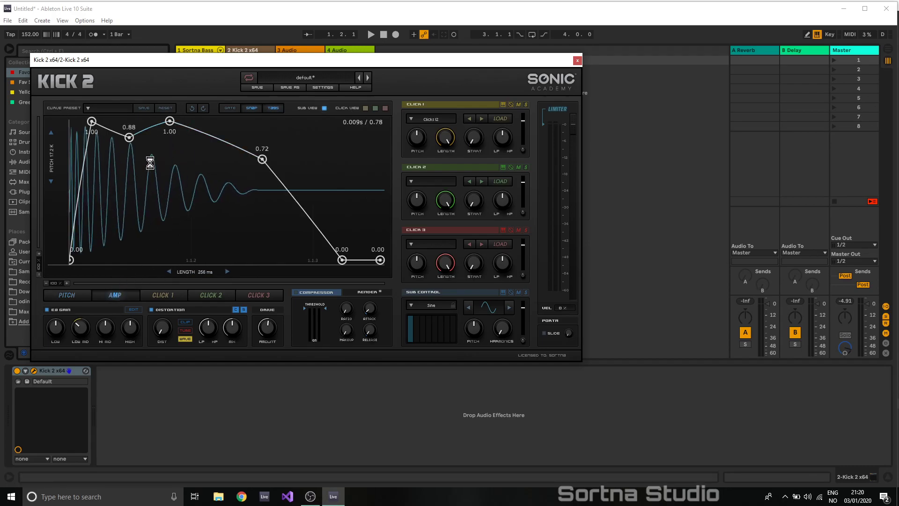
{"action": "left_click_drag", "start_coordinate": [72, 258], "coordinate": [75, 191]}
{"action": "left_click_drag", "start_coordinate": [90, 123], "coordinate": [71, 224]}
{"action": "left_click_drag", "start_coordinate": [89, 182], "coordinate": [85, 212]}
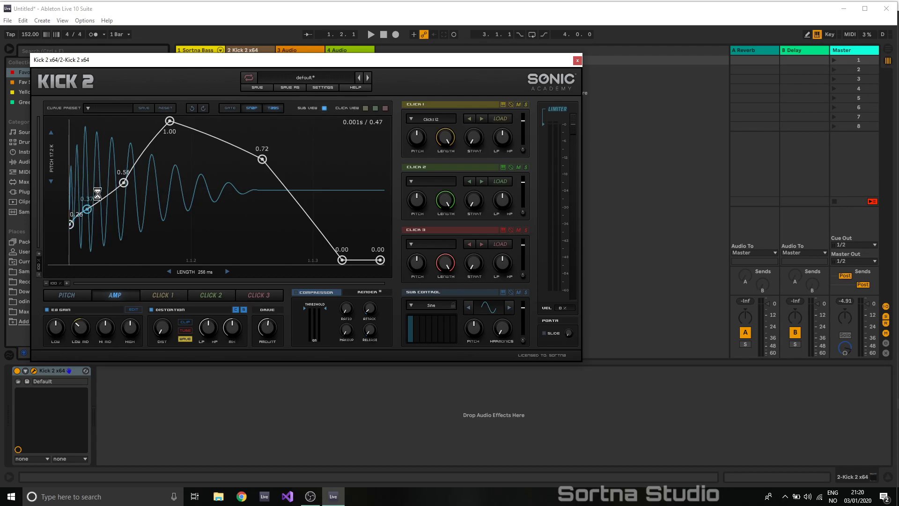
{"action": "left_click_drag", "start_coordinate": [124, 182], "coordinate": [120, 212]}
- Move the amp envelope's full-level peak further along and shape its decay with nodes at about 0.78 and 0.16
{"action": "left_click_drag", "start_coordinate": [169, 122], "coordinate": [220, 122]}
{"action": "left_click_drag", "start_coordinate": [261, 159], "coordinate": [310, 162]}
{"action": "left_click_drag", "start_coordinate": [300, 150], "coordinate": [299, 127]}
{"action": "left_click", "coordinate": [315, 235]}
{"action": "left_click_drag", "start_coordinate": [342, 260], "coordinate": [326, 238]}
{"action": "left_click_drag", "start_coordinate": [311, 161], "coordinate": [288, 151]}
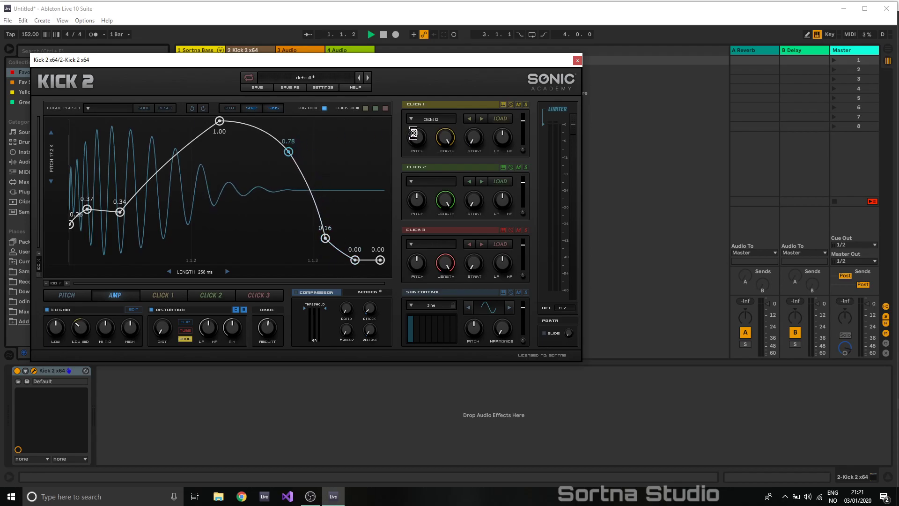
- Switch the kick's distortion to Tube and adjust the drive amount
{"action": "left_click", "coordinate": [561, 75]}
{"action": "left_click", "coordinate": [395, 193]}
{"action": "left_click", "coordinate": [191, 330]}
{"action": "left_click_drag", "start_coordinate": [266, 327], "coordinate": [232, 354]}
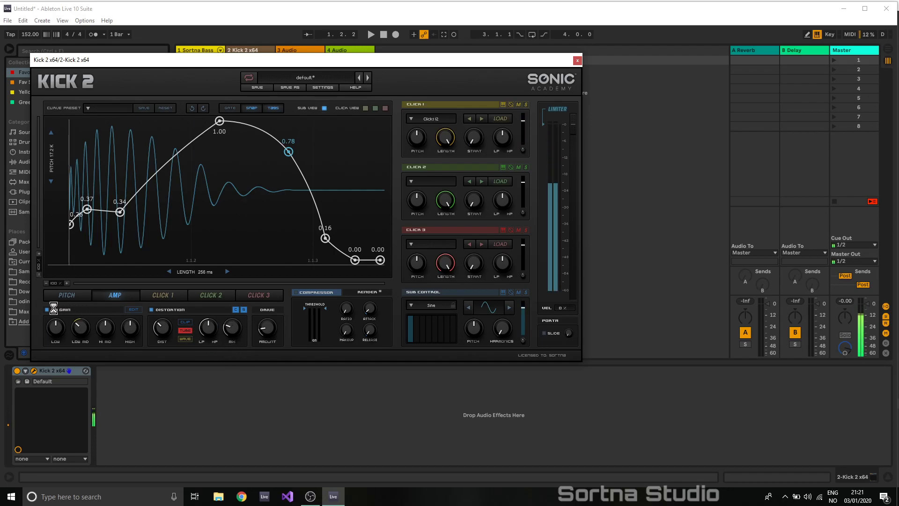
- Lower the Click 1 level, load sample 15 from the Hats category into it and tweak its filter, pitch, length and start
{"action": "left_click", "coordinate": [524, 128]}
{"action": "left_click", "coordinate": [431, 120]}
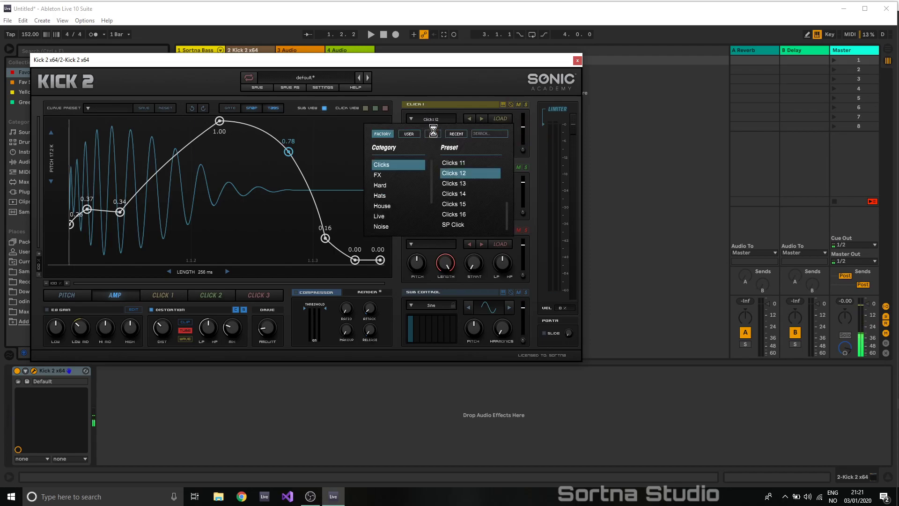
{"action": "left_click", "coordinate": [382, 196]}
{"action": "left_click", "coordinate": [454, 193]}
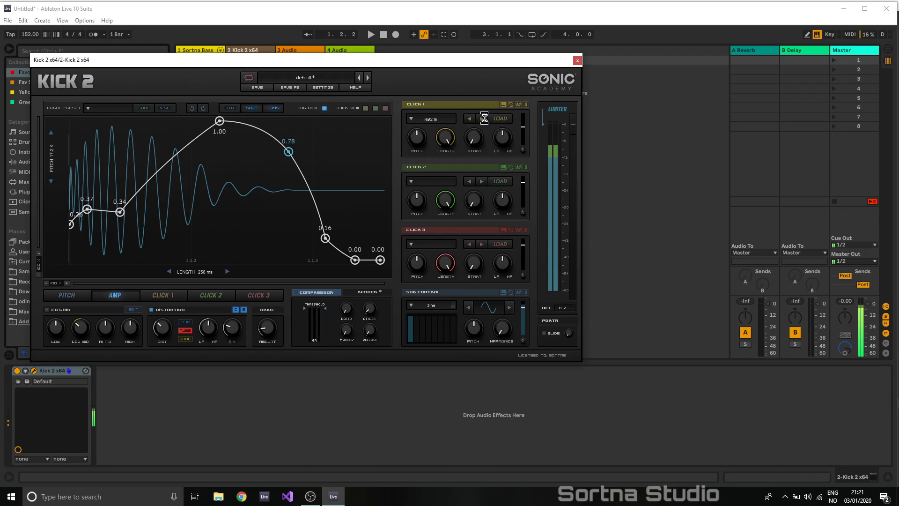
{"action": "left_click", "coordinate": [470, 119]}
{"action": "mouse_move", "coordinate": [502, 141]}
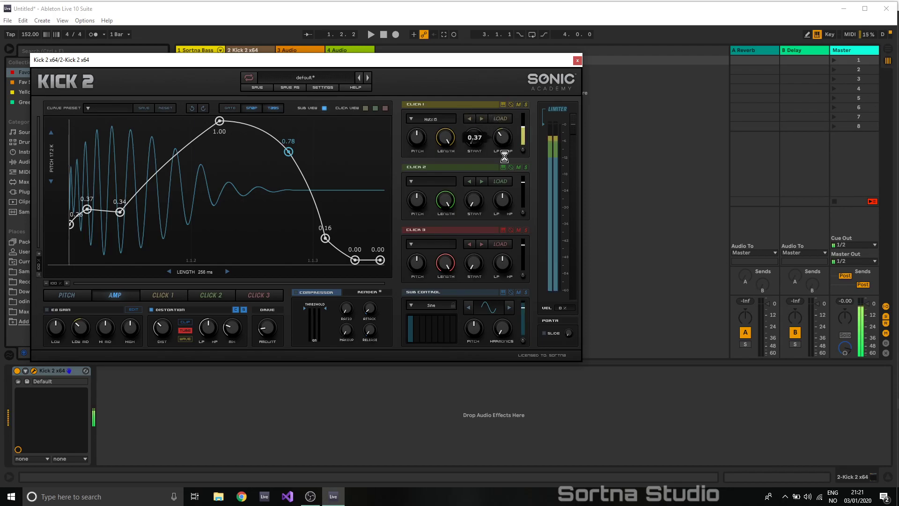
{"action": "mouse_move", "coordinate": [418, 156]}
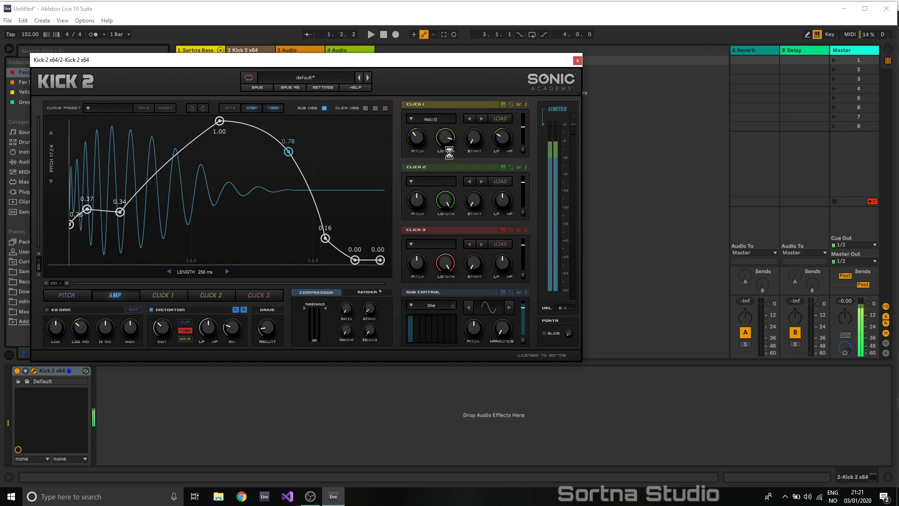
{"action": "left_click_drag", "start_coordinate": [468, 139], "coordinate": [472, 121]}
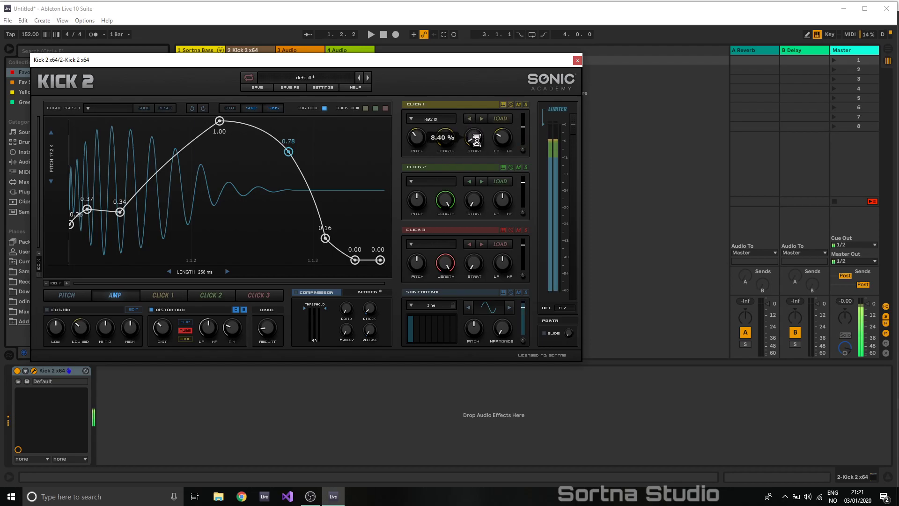
- Shape the Click 1 envelope into a smooth decay from full level to zero and close the Kick 2 window
{"action": "left_click", "coordinate": [171, 295]}
{"action": "left_click", "coordinate": [200, 250]}
{"action": "left_click_drag", "start_coordinate": [199, 250], "coordinate": [205, 298]}
{"action": "left_click_drag", "start_coordinate": [201, 250], "coordinate": [158, 197]}
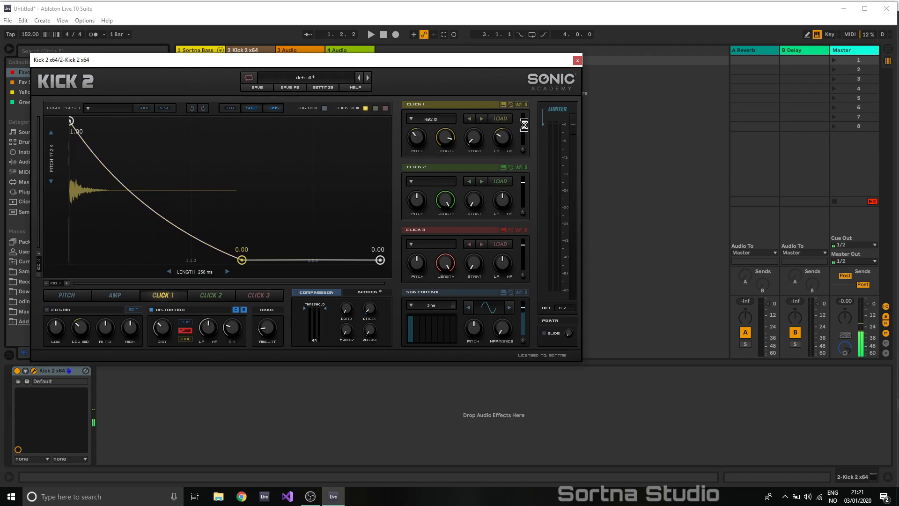
{"action": "left_click", "coordinate": [577, 60]}
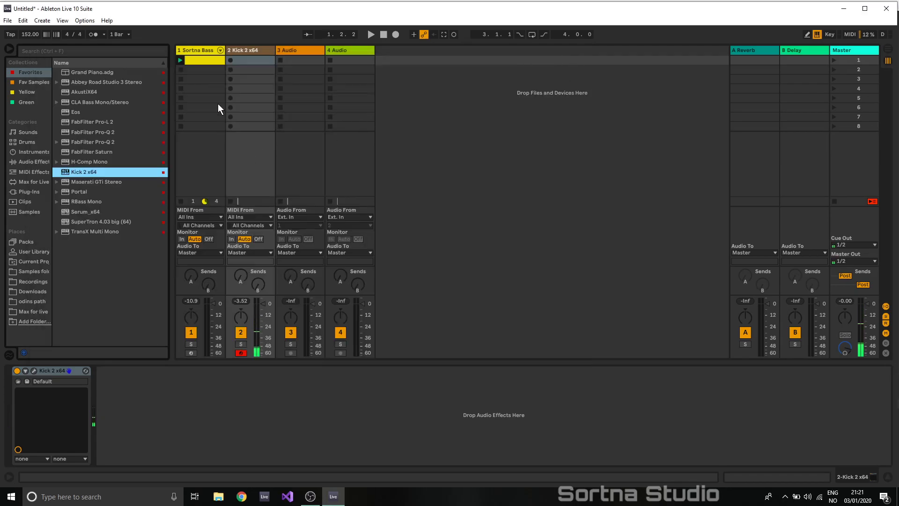
- Create a clip on the Kick 2 track with an eighth-note C3 hit on every beat, and play it with the bass
{"action": "double_click", "coordinate": [248, 62]}
{"action": "left_click", "coordinate": [230, 61]}
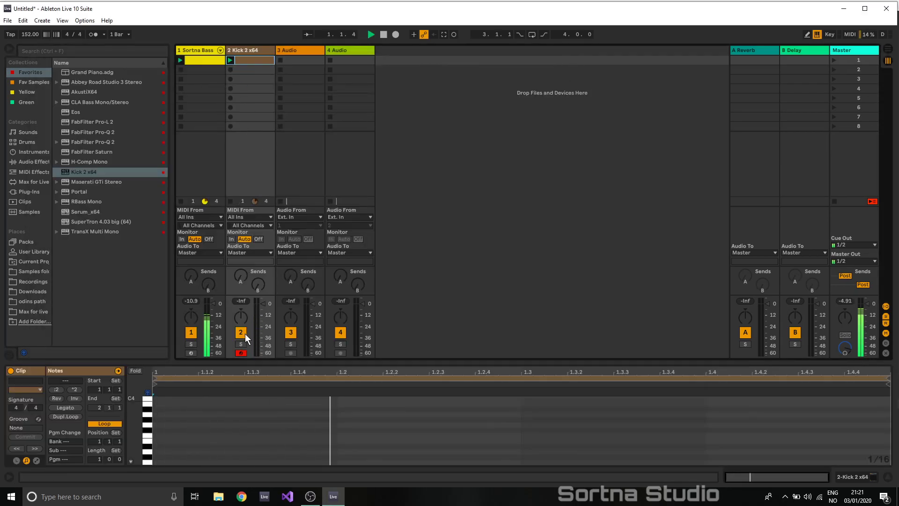
{"action": "double_click", "coordinate": [161, 462]}
{"action": "left_click_drag", "start_coordinate": [218, 465], "coordinate": [243, 463]}
{"action": "left_click_drag", "start_coordinate": [338, 431], "coordinate": [22, 482]}
{"action": "key", "text": "ctrl+d"}
{"action": "key", "text": "ctrl+d"}
{"action": "key", "text": "ctrl+d"}
{"action": "left_click", "coordinate": [242, 302]}
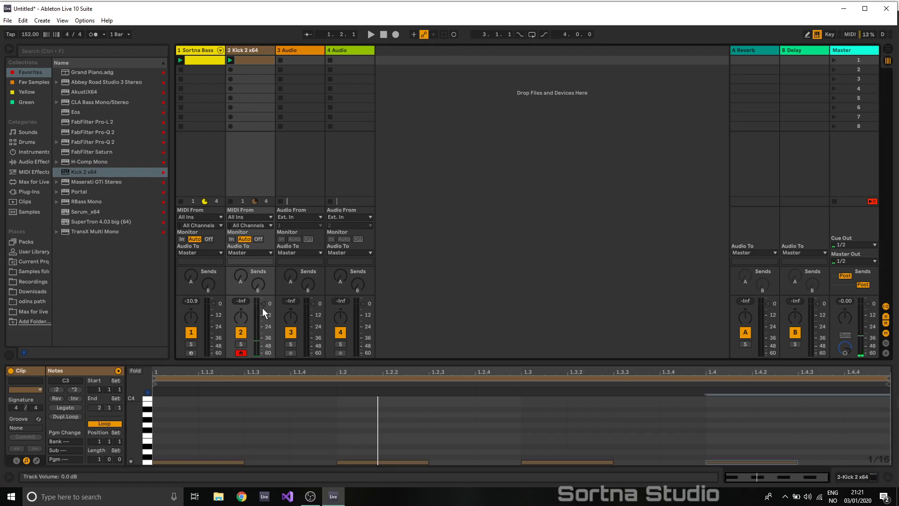
{"action": "key", "text": "space"}
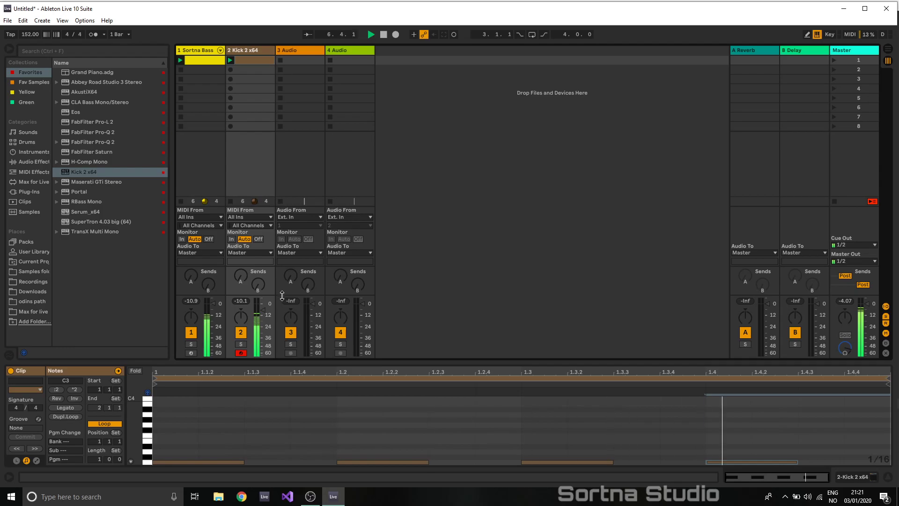
- Delete the two empty audio tracks and insert a new MIDI track after the kick track
{"action": "left_click", "coordinate": [302, 58]}
{"action": "key", "text": "ctrl+z"}
{"action": "key", "text": "ctrl+z"}
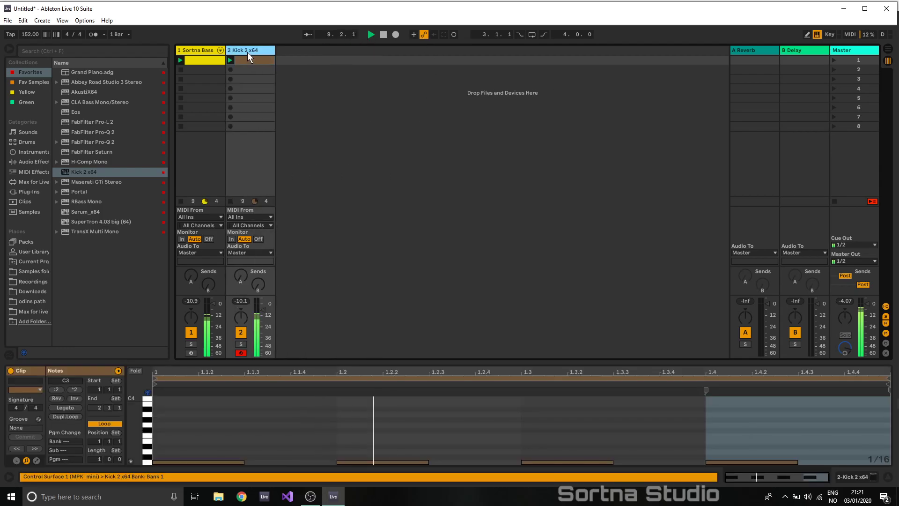
{"action": "right_click", "coordinate": [243, 52]}
{"action": "left_click", "coordinate": [307, 136]}
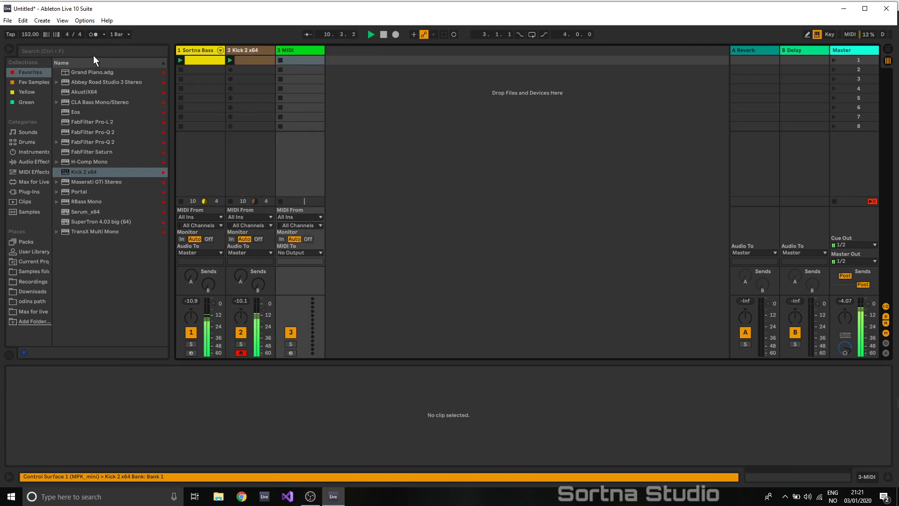
- Search the whole library for "open" and load 023 SEPT - Open Hat.wav as a sampled instrument on the third track
{"action": "left_click", "coordinate": [95, 55]}
{"action": "type", "text": "op"}
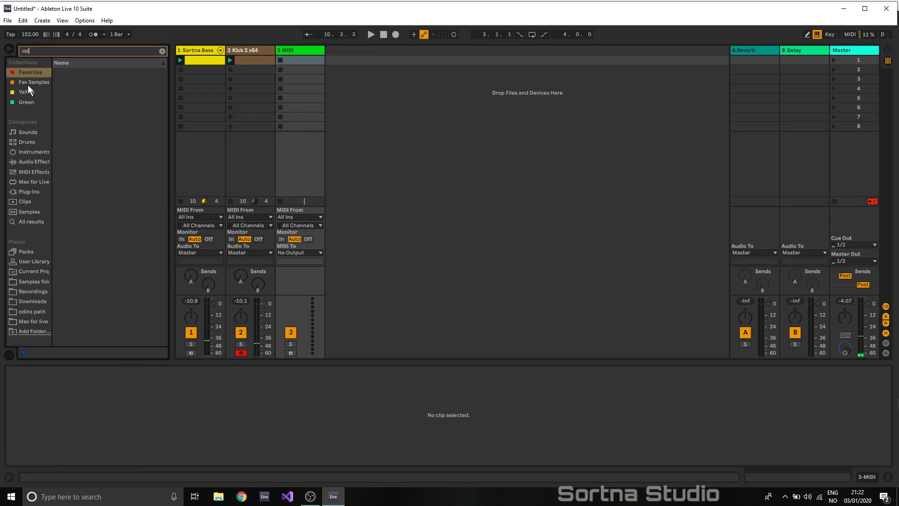
{"action": "type", "text": "en"}
{"action": "left_click", "coordinate": [29, 221]}
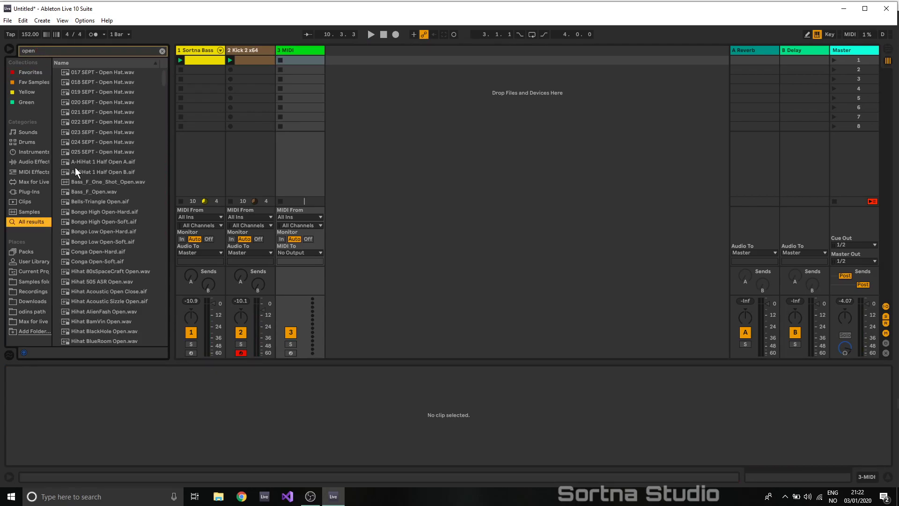
{"action": "left_click", "coordinate": [89, 133]}
{"action": "double_click", "coordinate": [291, 51]}
{"action": "left_click_drag", "start_coordinate": [109, 132], "coordinate": [184, 404]}
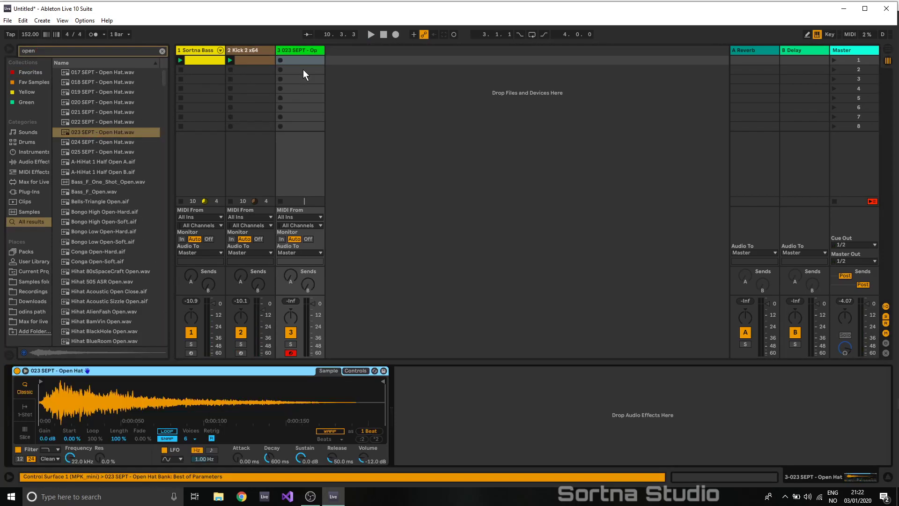
- Create and launch a clip on the open hat track and fill it with C3 notes on the off-beat of all four beats
{"action": "double_click", "coordinate": [300, 60]}
{"action": "left_click", "coordinate": [277, 59]}
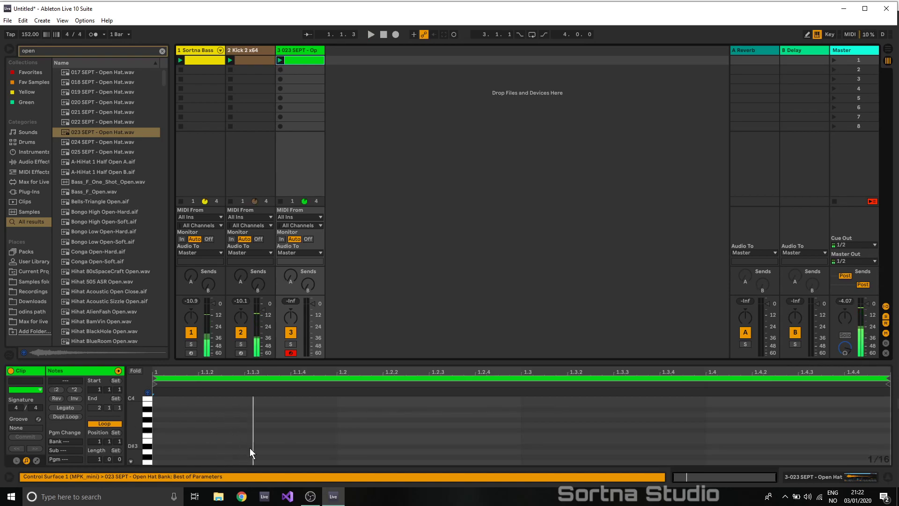
{"action": "double_click", "coordinate": [261, 462]}
{"action": "left_click_drag", "start_coordinate": [291, 463], "coordinate": [319, 462]}
{"action": "left_click_drag", "start_coordinate": [338, 430], "coordinate": [17, 489]}
{"action": "key", "text": "ctrl+d"}
{"action": "key", "text": "ctrl+d"}
{"action": "key", "text": "ctrl+d"}
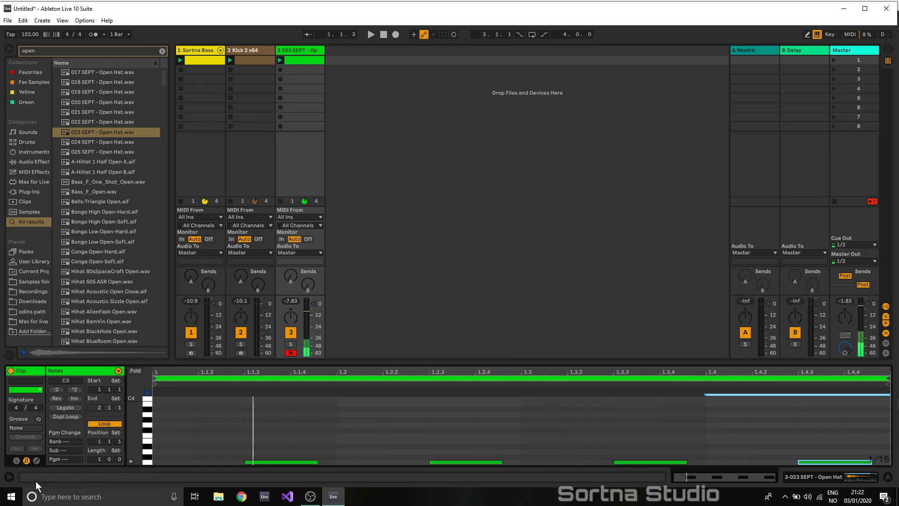
- Play the loop, lower the open hat track's volume and show its sampler device
{"action": "key", "text": "space"}
{"action": "left_click_drag", "start_coordinate": [313, 306], "coordinate": [313, 316]}
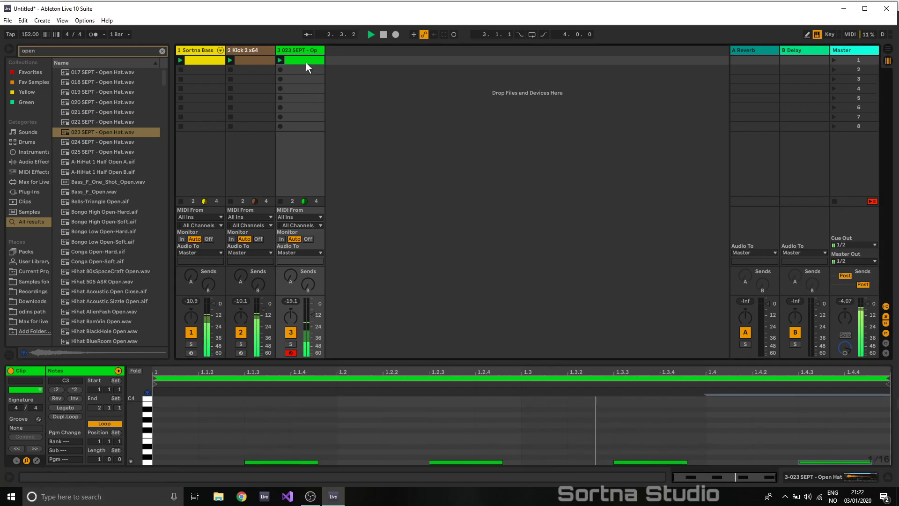
{"action": "left_click_drag", "start_coordinate": [313, 309], "coordinate": [312, 320]}
{"action": "left_click", "coordinate": [305, 49]}
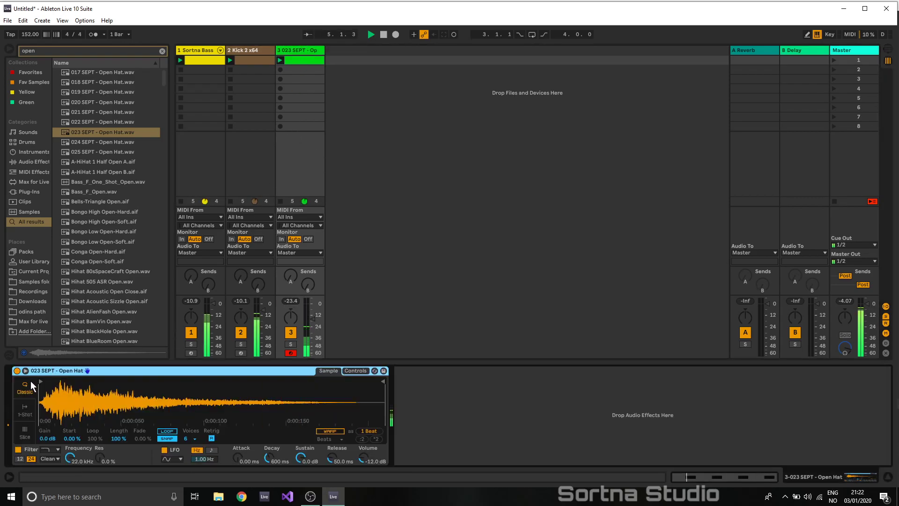
- Trim the open hat sample's start and set its amplitude envelope to 4.15 ms attack, 260 ms decay and -23 dB sustain
{"action": "left_click_drag", "start_coordinate": [41, 381], "coordinate": [54, 385]}
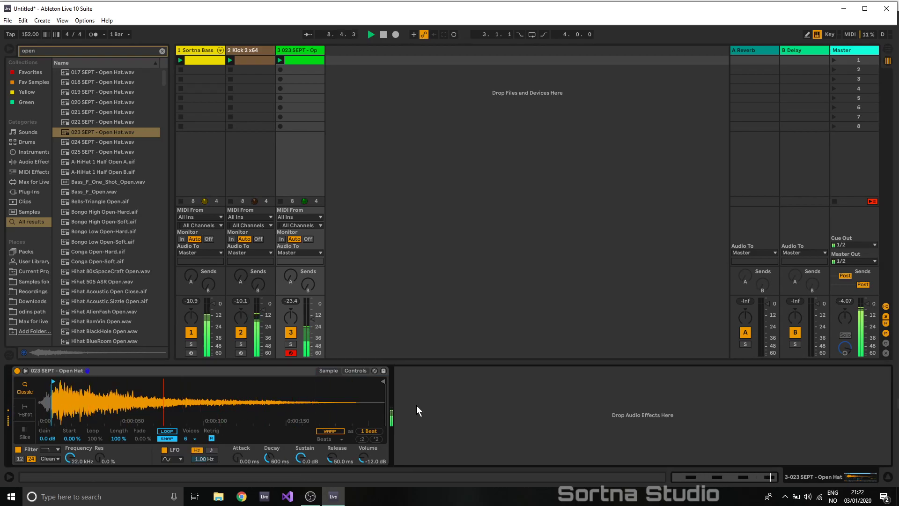
{"action": "left_click", "coordinate": [354, 370]}
{"action": "mouse_move", "coordinate": [263, 389]}
{"action": "left_mouse_down"}
{"action": "mouse_move", "coordinate": [256, 410]}
{"action": "mouse_move", "coordinate": [241, 390]}
{"action": "mouse_move", "coordinate": [249, 389]}
{"action": "left_mouse_up"}
{"action": "left_click", "coordinate": [291, 301]}
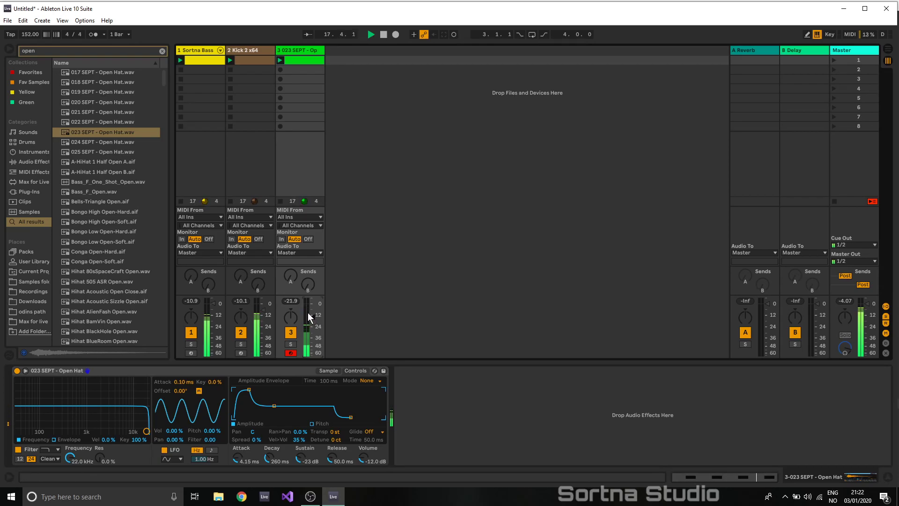
- Insert a MIDI track after the open hat track, clear the library search and copy the open hat sampler onto the new track
{"action": "right_click", "coordinate": [305, 47]}
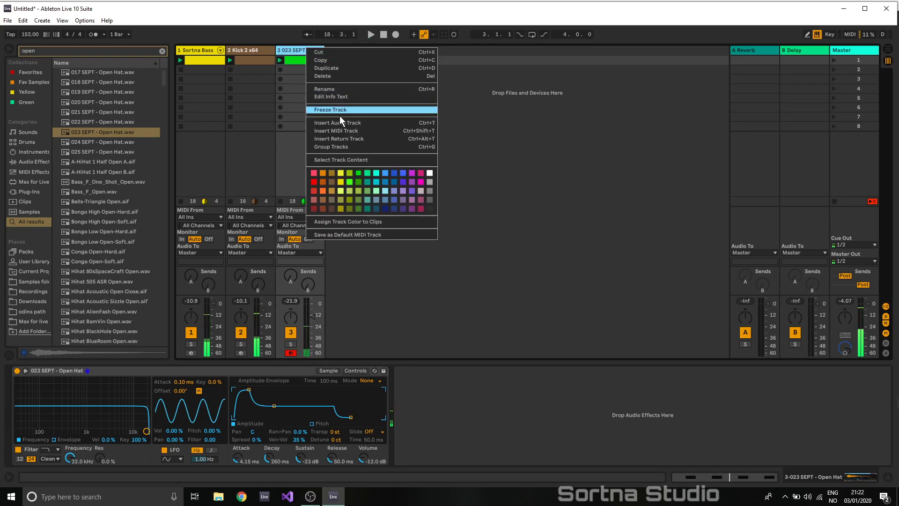
{"action": "left_click", "coordinate": [341, 131]}
{"action": "left_click", "coordinate": [160, 51]}
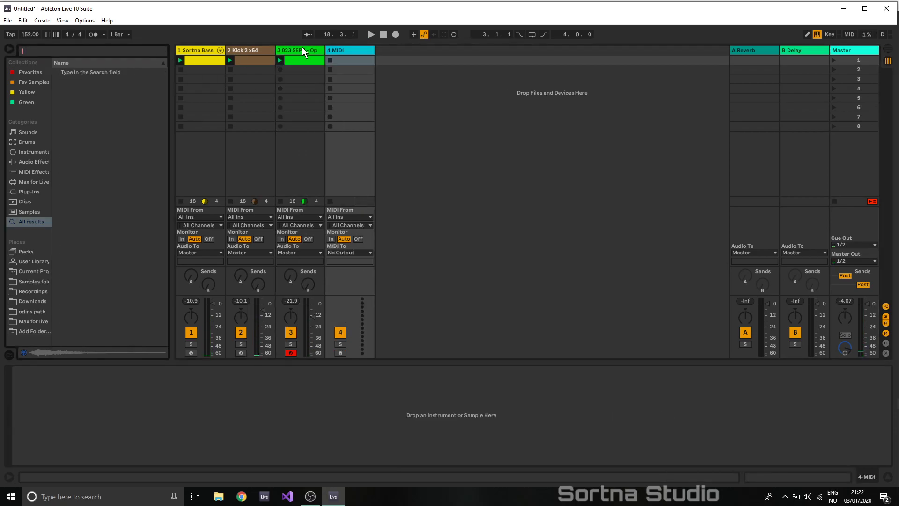
{"action": "left_click", "coordinate": [300, 51]}
{"action": "left_click", "coordinate": [85, 369]}
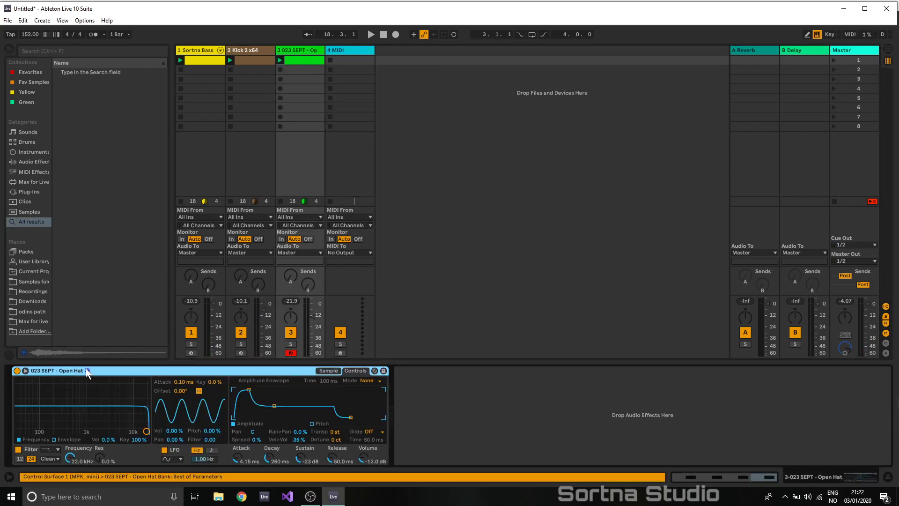
{"action": "left_click_drag", "start_coordinate": [334, 55], "coordinate": [341, 55]}
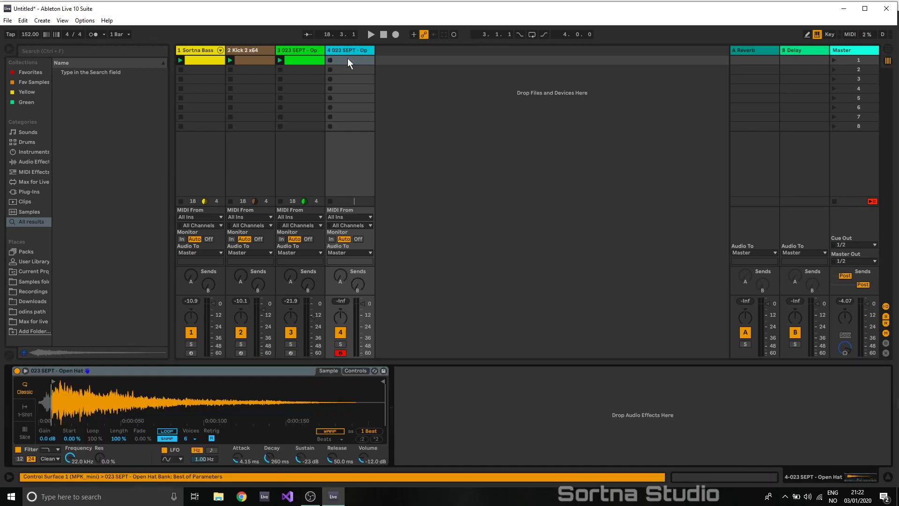
- Create a clip in the fourth track's first slot and fill its first beat with four sixteenth C3 notes
{"action": "double_click", "coordinate": [346, 59]}
{"action": "double_click", "coordinate": [157, 461]}
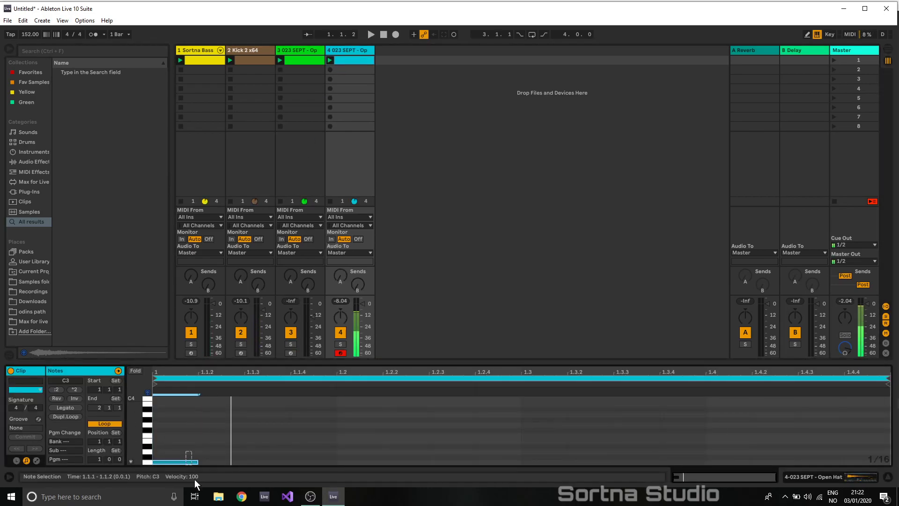
{"action": "left_click_drag", "start_coordinate": [197, 462], "coordinate": [157, 469]}
{"action": "key", "text": "ctrl+d"}
{"action": "key", "text": "ctrl+d"}
{"action": "key", "text": "ctrl+d"}
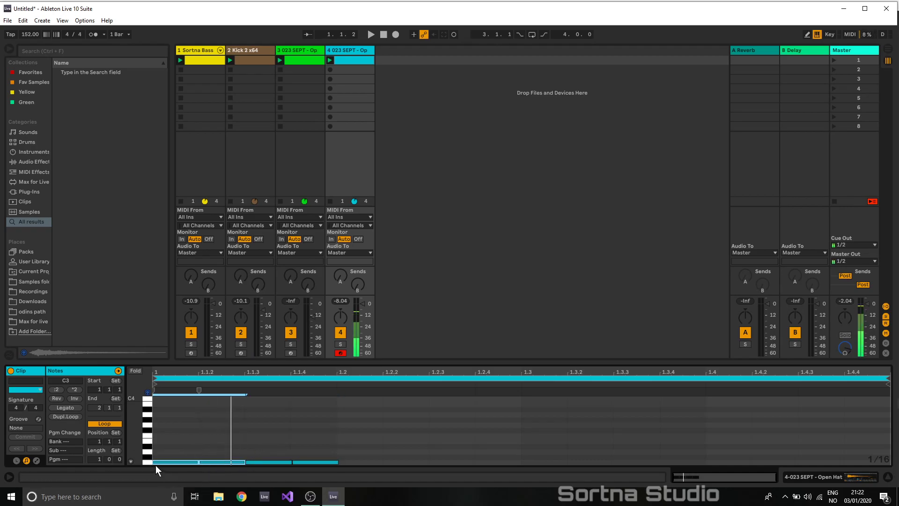
- Show the note velocities in an enlarged editor and lower the first note to about 41 and the second to about 48
{"action": "left_click", "coordinate": [130, 460]}
{"action": "left_click", "coordinate": [198, 453]}
{"action": "left_click_drag", "start_coordinate": [213, 426], "coordinate": [107, 479]}
{"action": "left_click_drag", "start_coordinate": [199, 450], "coordinate": [200, 459]}
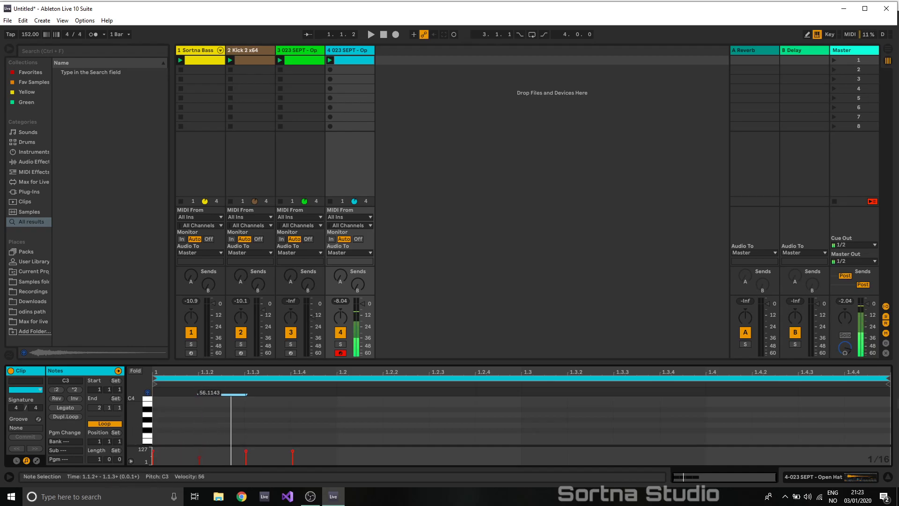
{"action": "left_click_drag", "start_coordinate": [242, 362], "coordinate": [238, 152]}
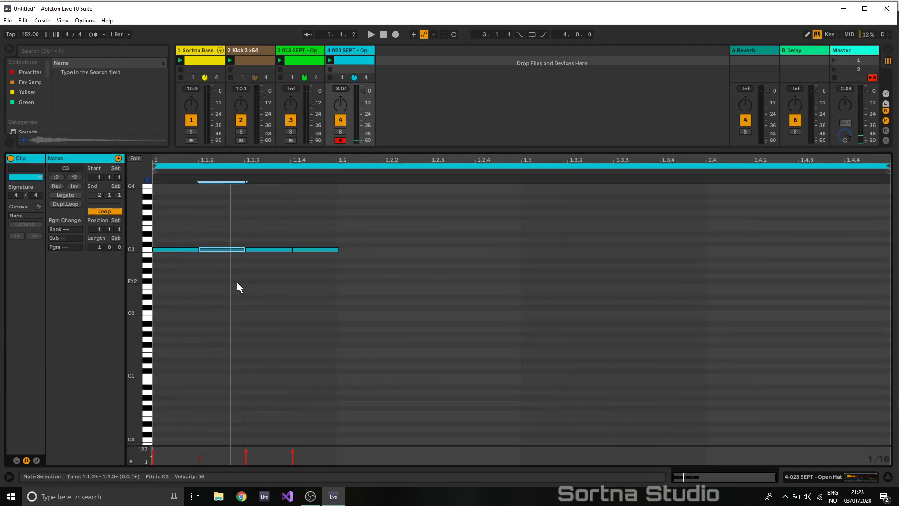
{"action": "left_click_drag", "start_coordinate": [198, 459], "coordinate": [199, 461]}
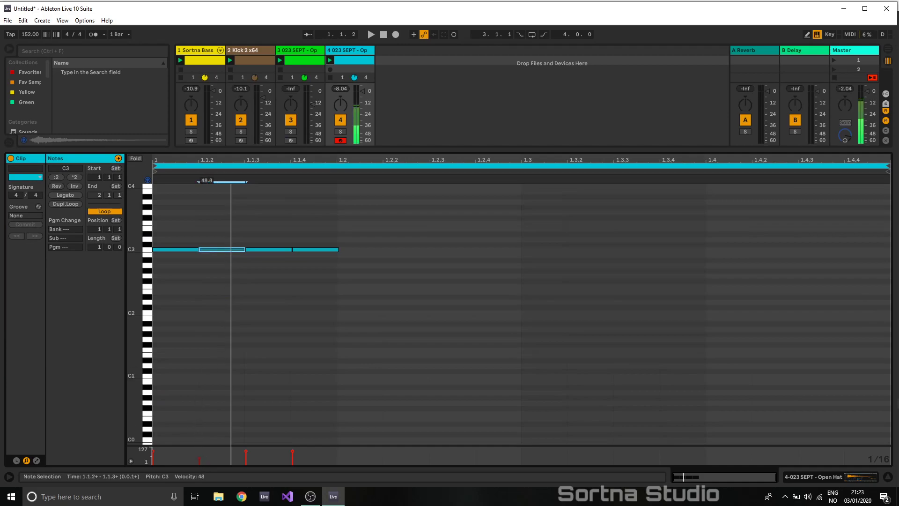
{"action": "left_click", "coordinate": [175, 250]}
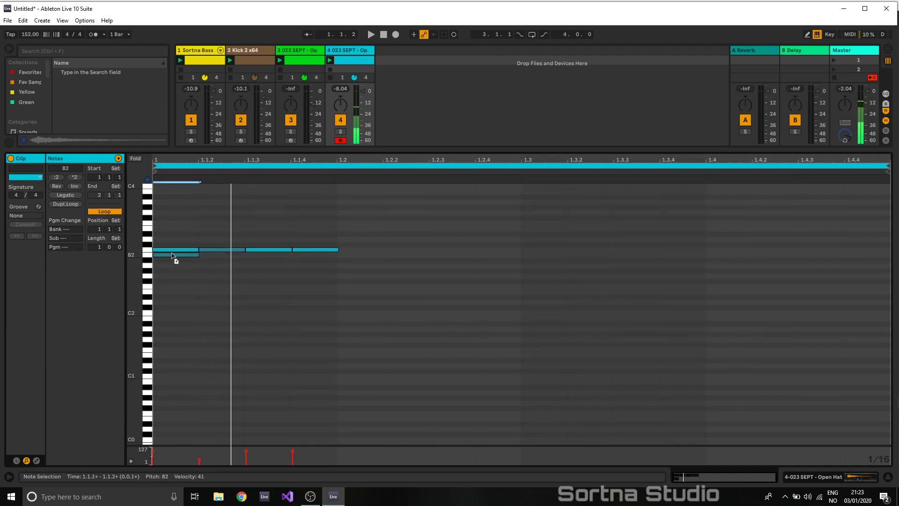
- Try duplicating the four-note pattern across the other three beats, and undo the duplicates
{"action": "left_click_drag", "start_coordinate": [335, 238], "coordinate": [55, 321]}
{"action": "key", "text": "ctrl+d"}
{"action": "key", "text": "ctrl+d"}
{"action": "key", "text": "ctrl+d"}
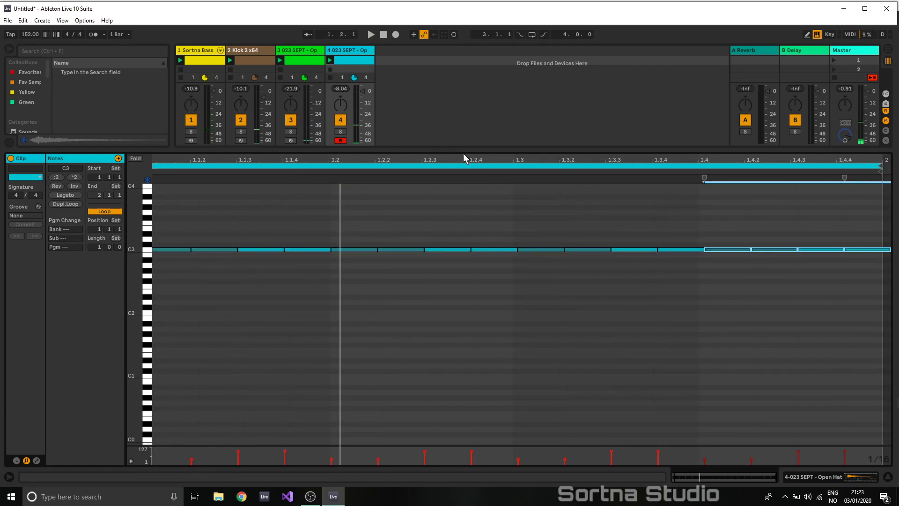
{"action": "key", "text": "ctrl+z"}
{"action": "key", "text": "ctrl+z"}
{"action": "key", "text": "ctrl+z"}
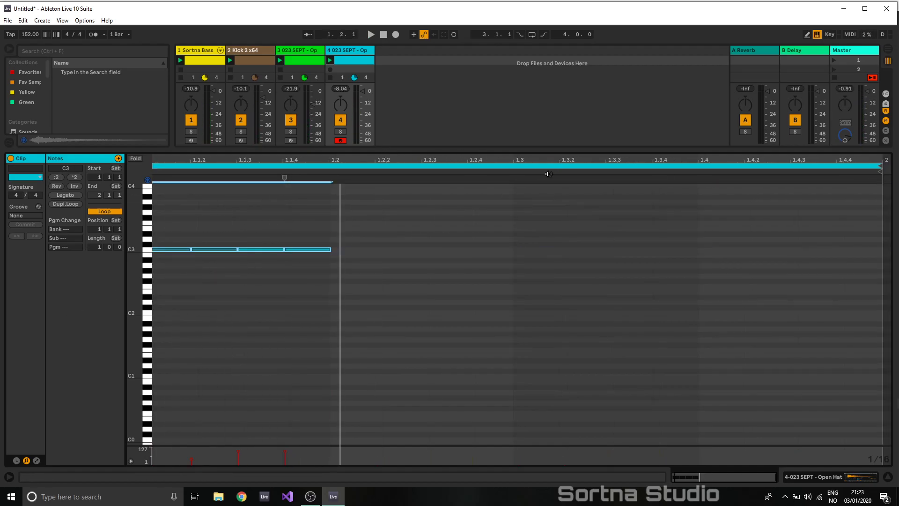
- Retry duplicating the first-beat pattern through the bar, undo it again and clear all notes from the clip
{"action": "left_click_drag", "start_coordinate": [727, 477], "coordinate": [723, 479]}
{"action": "left_click_drag", "start_coordinate": [346, 241], "coordinate": [164, 299]}
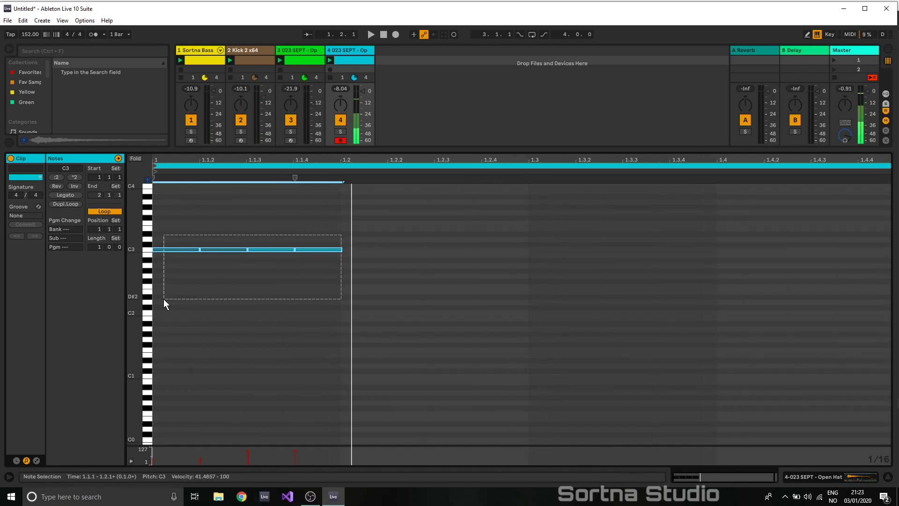
{"action": "key", "text": "ctrl+d"}
{"action": "key", "text": "ctrl+d"}
{"action": "key", "text": "ctrl+d"}
{"action": "key", "text": "ctrl+z"}
{"action": "key", "text": "ctrl+z"}
{"action": "key", "text": "ctrl+z"}
{"action": "left_click_drag", "start_coordinate": [324, 216], "coordinate": [113, 320]}
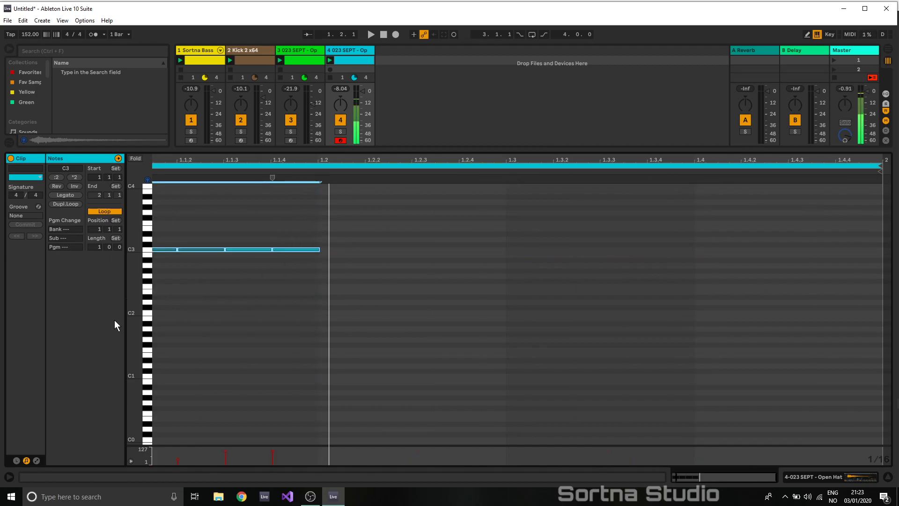
{"action": "key", "text": "Delete"}
- Redraw four sixteenth C3 notes in the first beat and lower the first two notes' velocity to about 15
{"action": "left_click", "coordinate": [189, 247]}
{"action": "key", "text": "a"}
{"action": "key", "text": "a"}
{"action": "key", "text": "a"}
{"action": "key", "text": "a"}
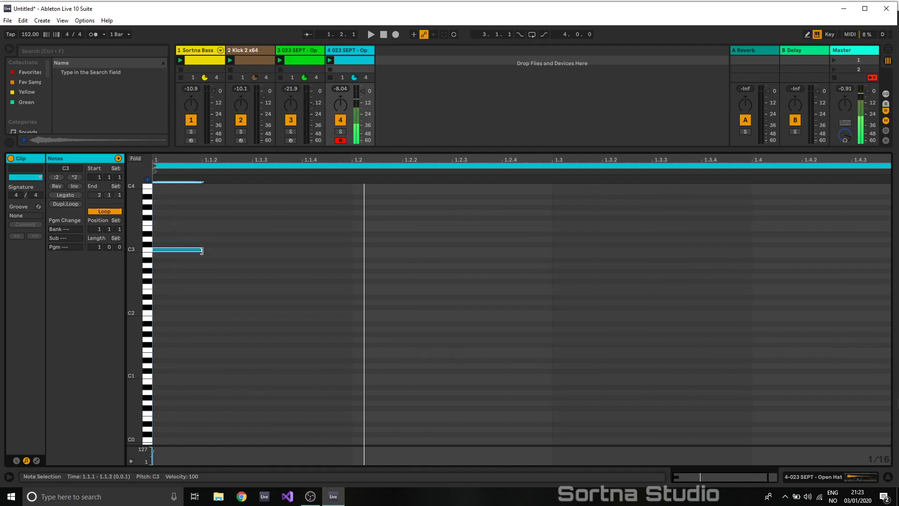
{"action": "left_click_drag", "start_coordinate": [252, 253], "coordinate": [154, 262]}
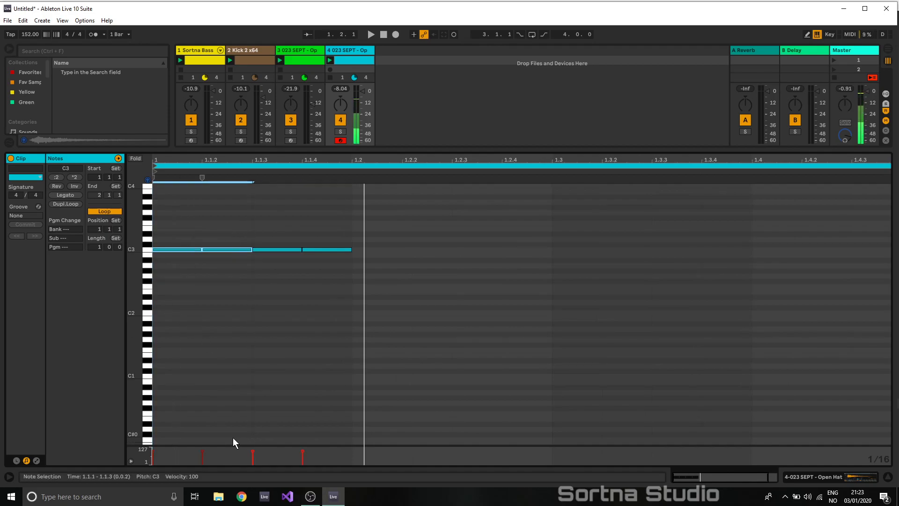
{"action": "left_click_drag", "start_coordinate": [204, 450], "coordinate": [202, 460]}
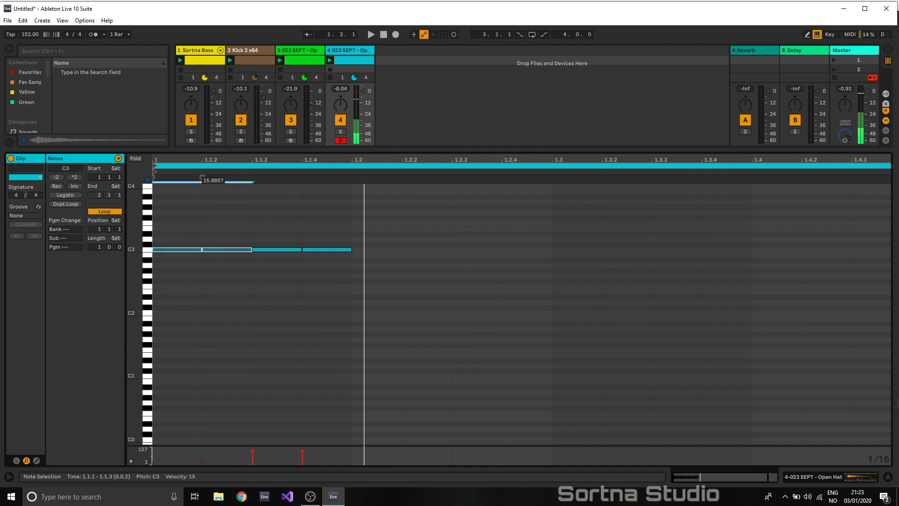
- Duplicate the four accented notes three times to fill the whole bar
{"action": "left_click_drag", "start_coordinate": [333, 282], "coordinate": [75, 162]}
{"action": "key", "text": "ctrl+d"}
{"action": "key", "text": "ctrl+d"}
{"action": "key", "text": "ctrl+d"}
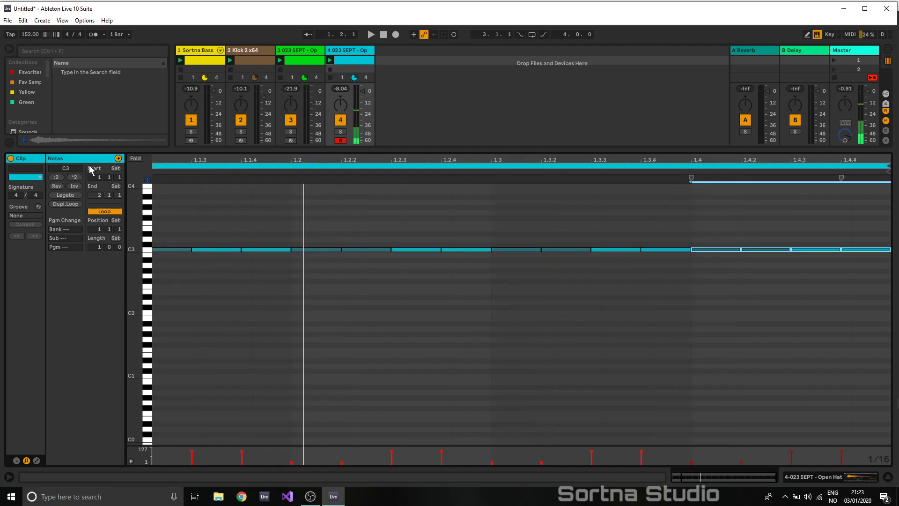
- Play the loop, lower the fourth track's volume to about -17 dB and shrink the note editor to reveal the mixer
{"action": "left_click", "coordinate": [395, 141]}
{"action": "key", "text": "space"}
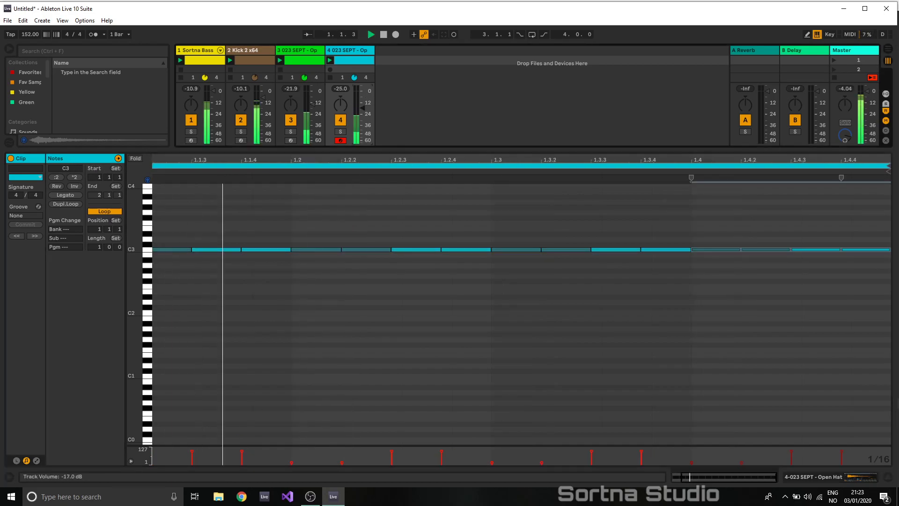
{"action": "left_click_drag", "start_coordinate": [395, 148], "coordinate": [395, 295]}
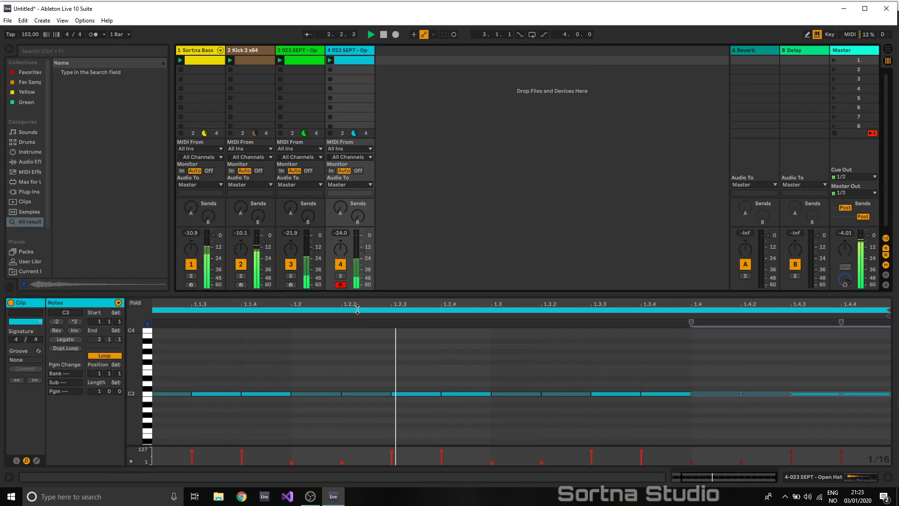
- Trim the fourth track's sample start further and shape its envelope to 7.89 ms attack, 72.6 ms decay, -inf sustain and 6.83 ms release
{"action": "left_click", "coordinate": [356, 50]}
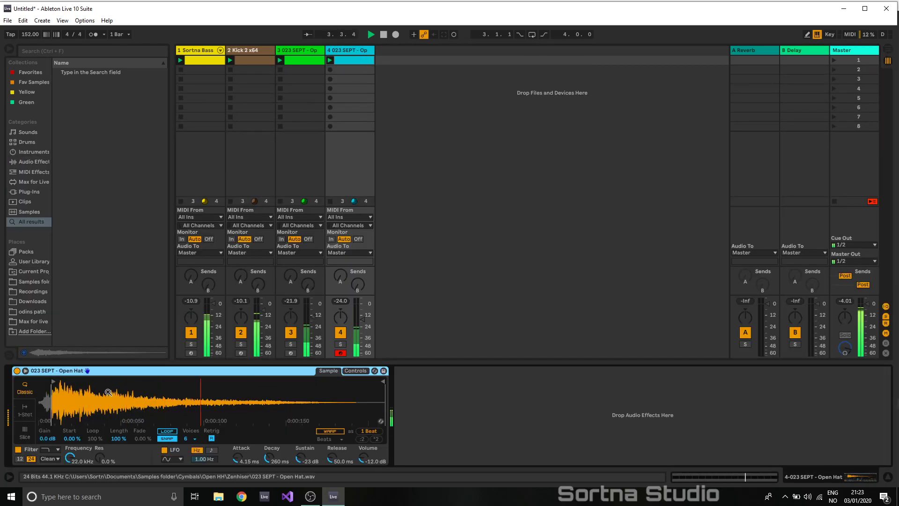
{"action": "left_click_drag", "start_coordinate": [56, 382], "coordinate": [66, 383]}
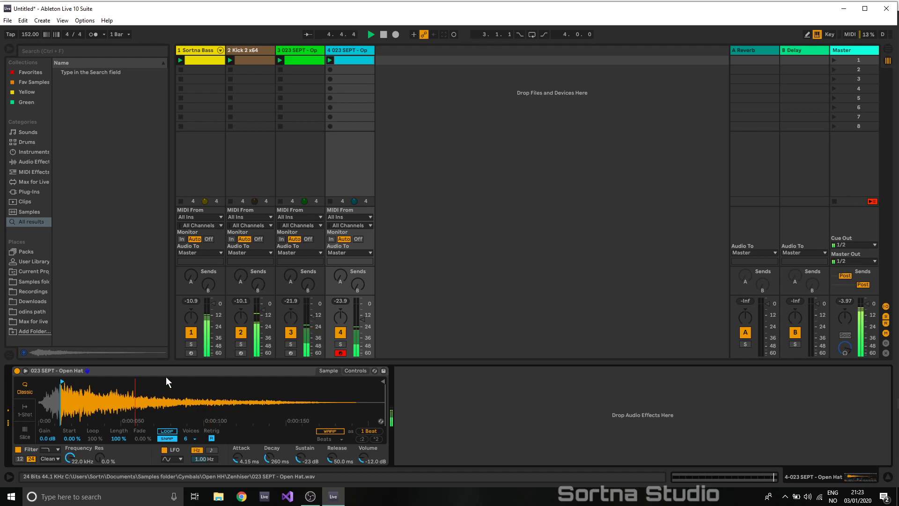
{"action": "left_click", "coordinate": [354, 371]}
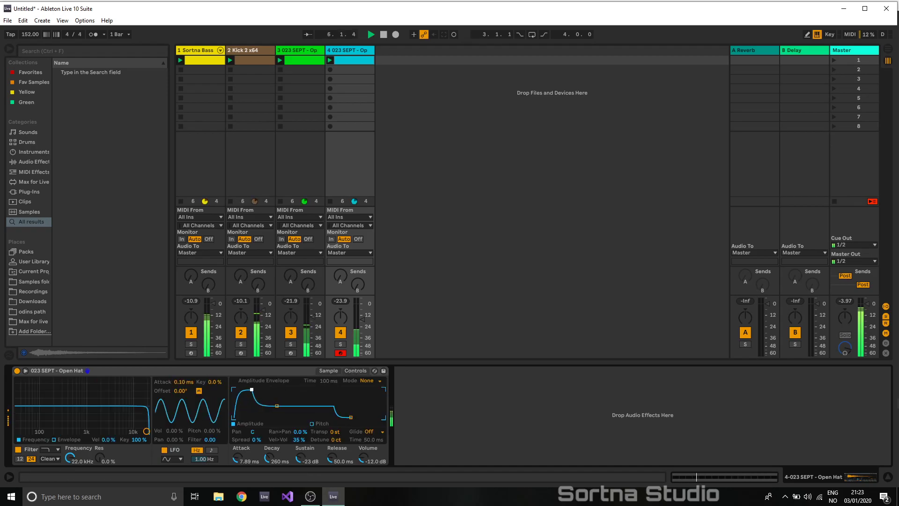
{"action": "left_click_drag", "start_coordinate": [276, 406], "coordinate": [271, 417]}
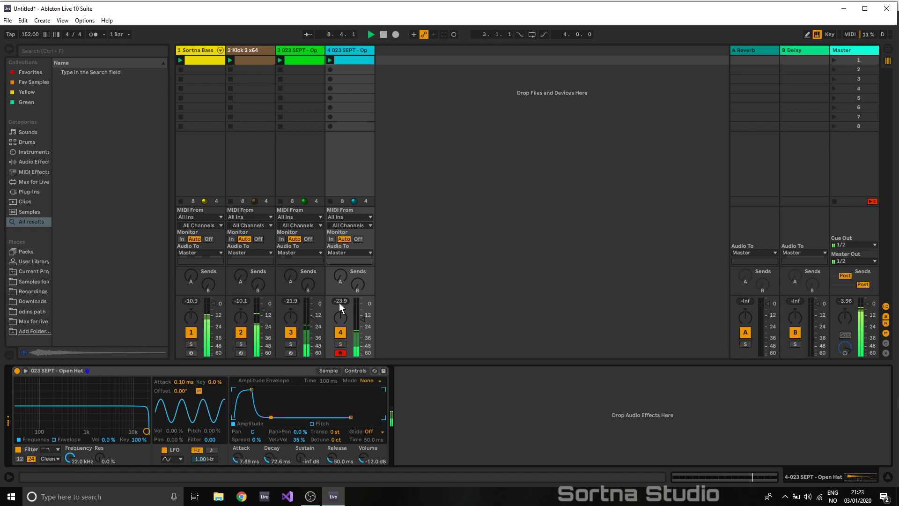
{"action": "left_click_drag", "start_coordinate": [340, 302], "coordinate": [340, 307]}
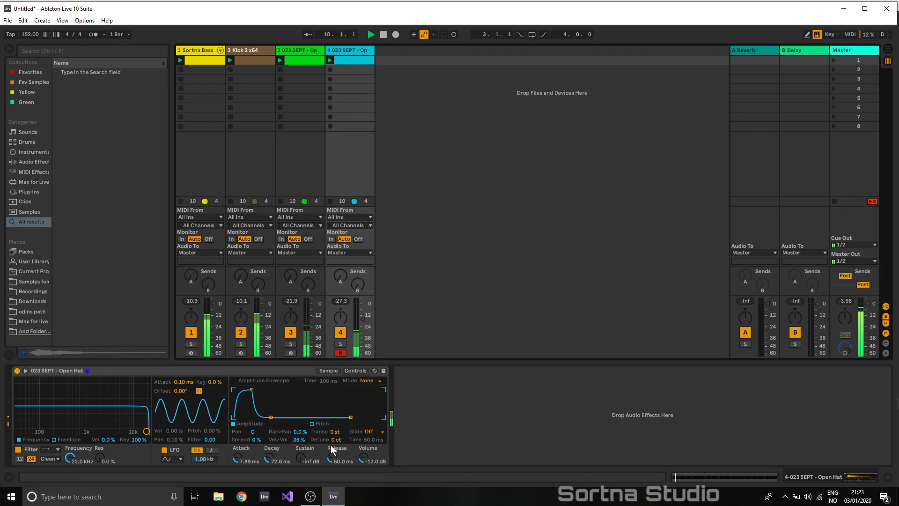
{"action": "left_click_drag", "start_coordinate": [331, 457], "coordinate": [331, 473]}
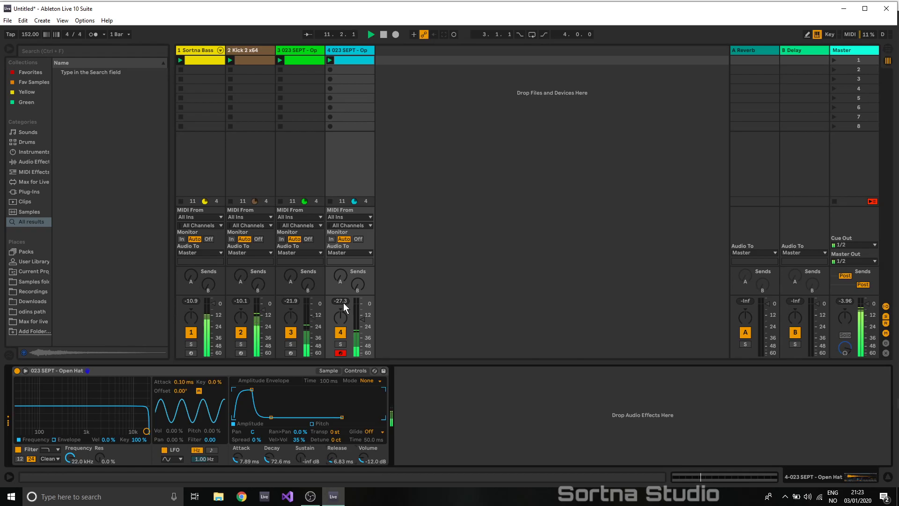
- Lower the fourth track's volume slightly and restart the loop
{"action": "left_click_drag", "start_coordinate": [363, 322], "coordinate": [363, 323]}
{"action": "key", "text": "space"}
{"action": "key", "text": "space"}
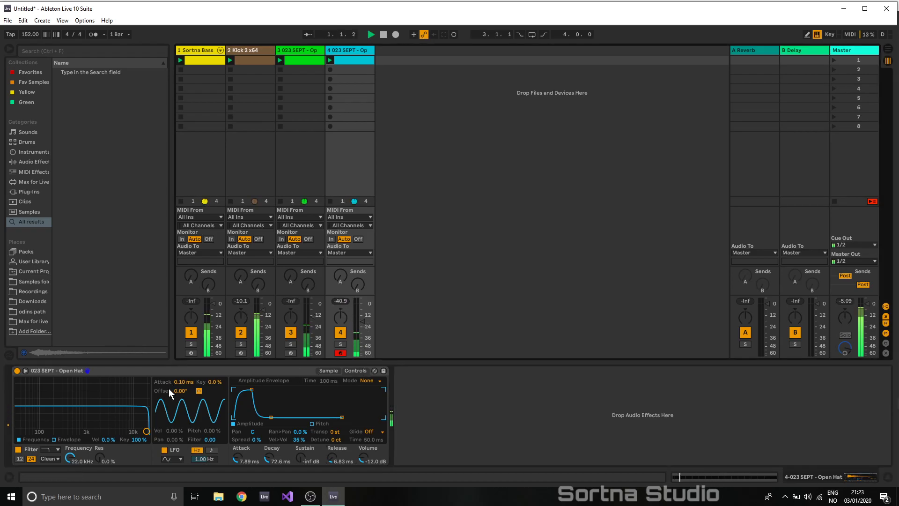
- Change the fourth track's sampler filter to high-pass at 1.75 kHz with 17% resonance, and replay the loop
{"action": "left_click", "coordinate": [51, 450]}
{"action": "left_click", "coordinate": [51, 415]}
{"action": "left_click_drag", "start_coordinate": [123, 420], "coordinate": [97, 424]}
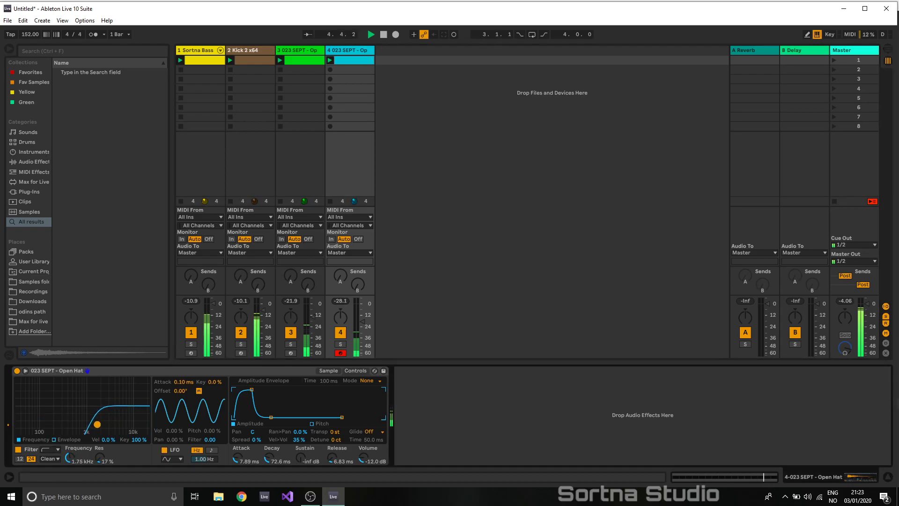
{"action": "key", "text": "space"}
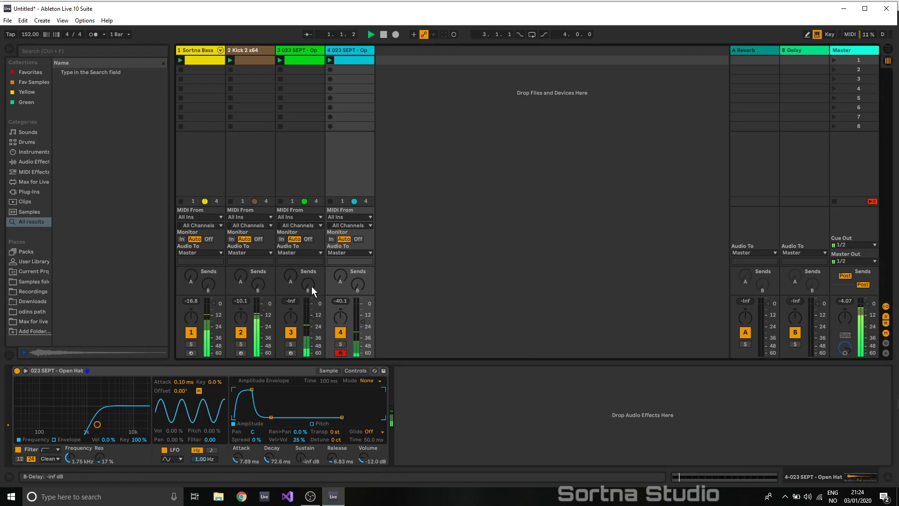
{"action": "key", "text": "space"}
- Insert a MIDI track after the fourth track and search the library for "rim"
{"action": "right_click", "coordinate": [347, 52]}
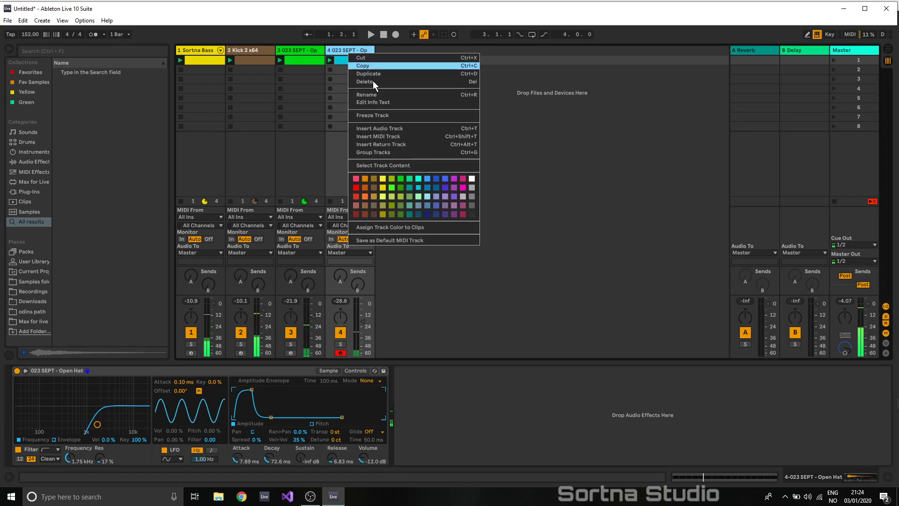
{"action": "left_click", "coordinate": [400, 136]}
{"action": "left_click", "coordinate": [162, 51]}
{"action": "type", "text": "rim"}
- Audition the rim samples and load DM-RIM 031.wav as a sampled instrument on the fifth track
{"action": "left_click", "coordinate": [117, 141]}
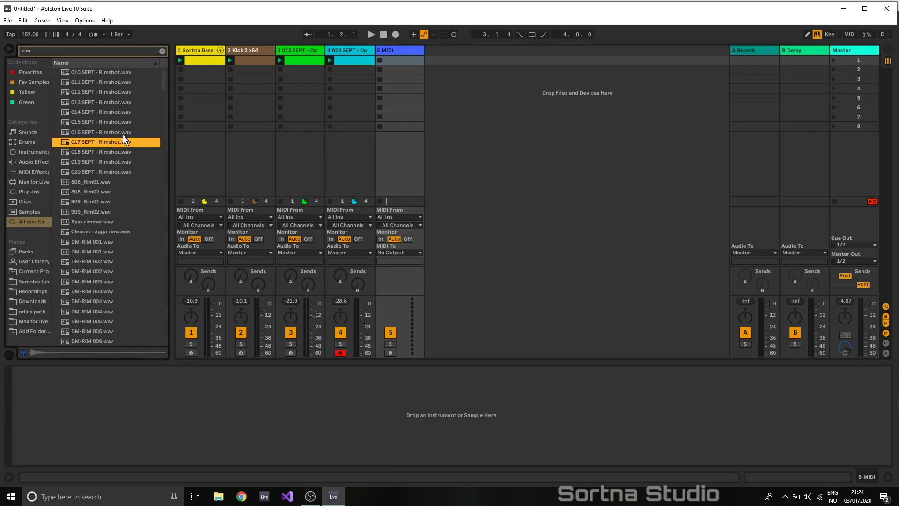
{"action": "left_click", "coordinate": [150, 112]}
{"action": "left_click_drag", "start_coordinate": [164, 86], "coordinate": [164, 132]}
{"action": "left_click", "coordinate": [116, 183]}
{"action": "left_click", "coordinate": [94, 224]}
{"action": "left_click", "coordinate": [95, 253]}
{"action": "left_click", "coordinate": [91, 234]}
{"action": "left_click", "coordinate": [92, 224]}
{"action": "left_click", "coordinate": [93, 234]}
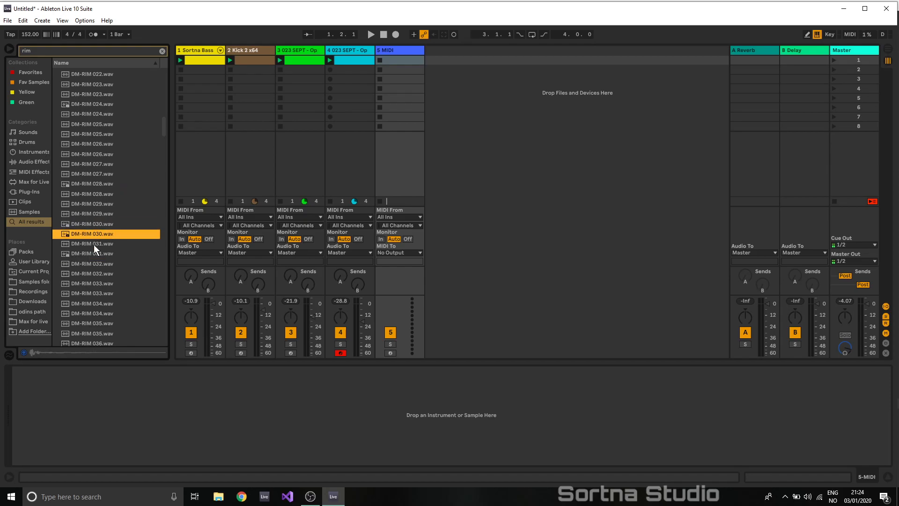
{"action": "left_click", "coordinate": [94, 244]}
{"action": "left_click", "coordinate": [392, 51]}
{"action": "left_click_drag", "start_coordinate": [97, 242], "coordinate": [291, 422]}
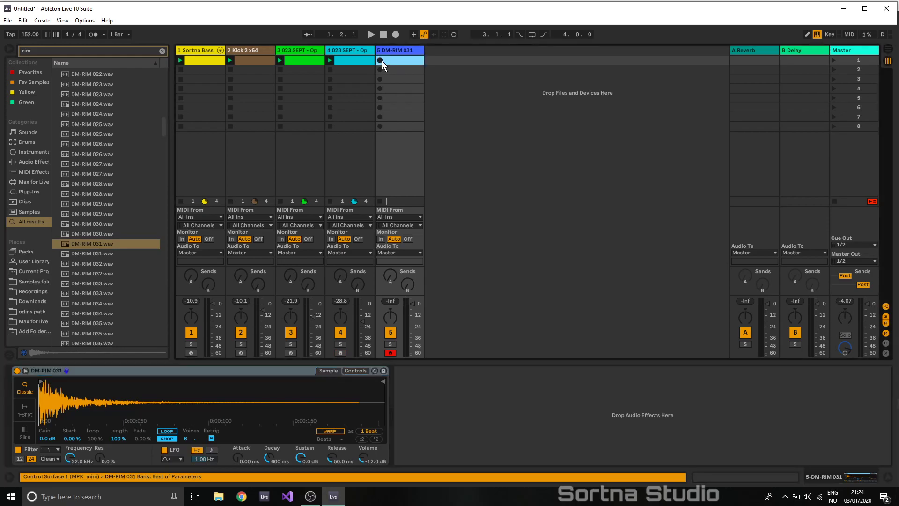
- Create a one-bar clip on the fifth track with C3 eighth notes on beats 2 and 4, and lower the track's volume
{"action": "double_click", "coordinate": [381, 60]}
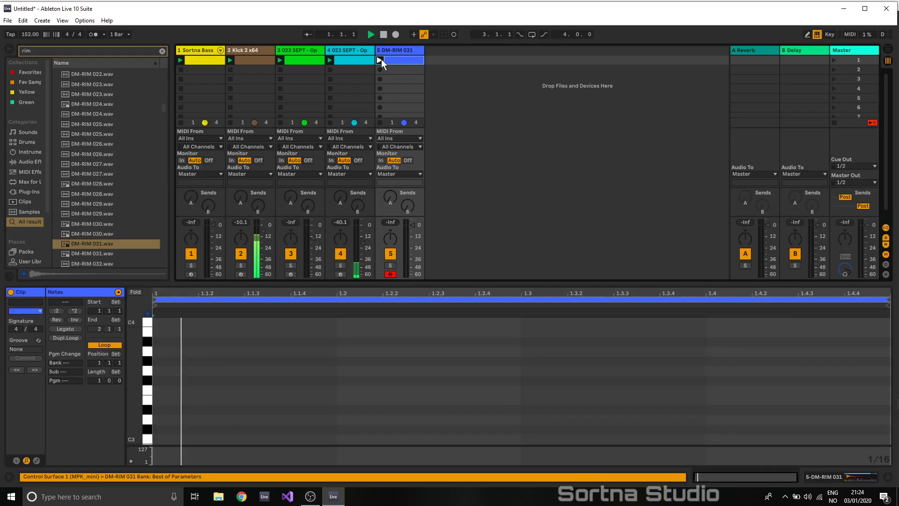
{"action": "double_click", "coordinate": [344, 440]}
{"action": "key", "text": "ctrl+d"}
{"action": "left_click_drag", "start_coordinate": [412, 225], "coordinate": [412, 237]}
{"action": "key", "text": "space"}
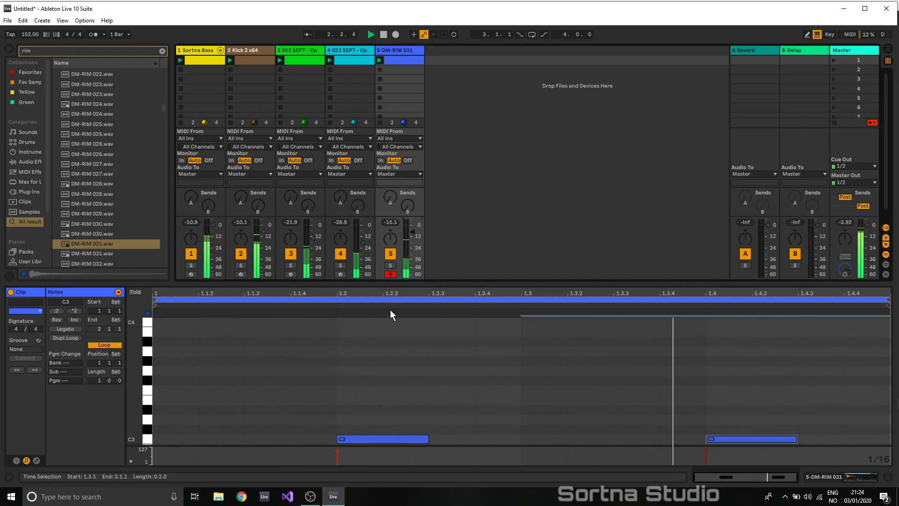
- Shape the rim sampler's amplitude envelope with a 4.37 ms attack, 260 ms decay and sustain at -inf dB
{"action": "left_click", "coordinate": [399, 50]}
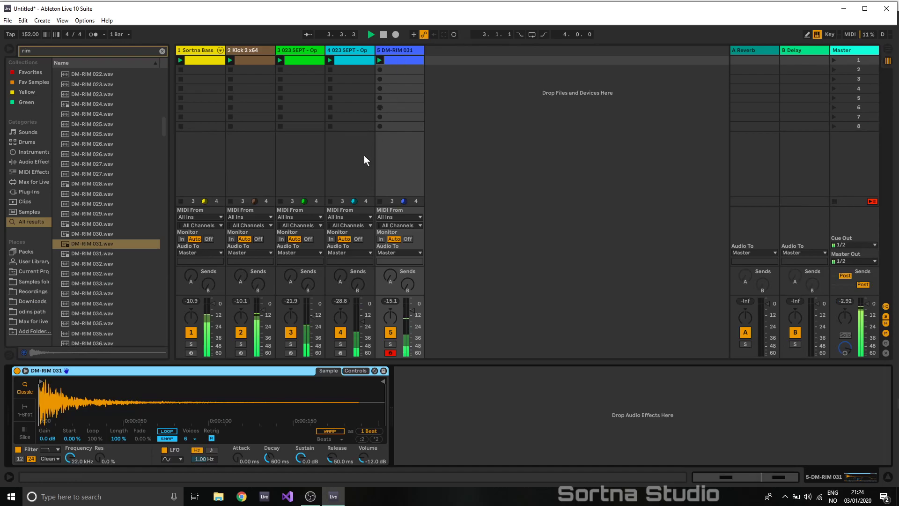
{"action": "left_click", "coordinate": [354, 370]}
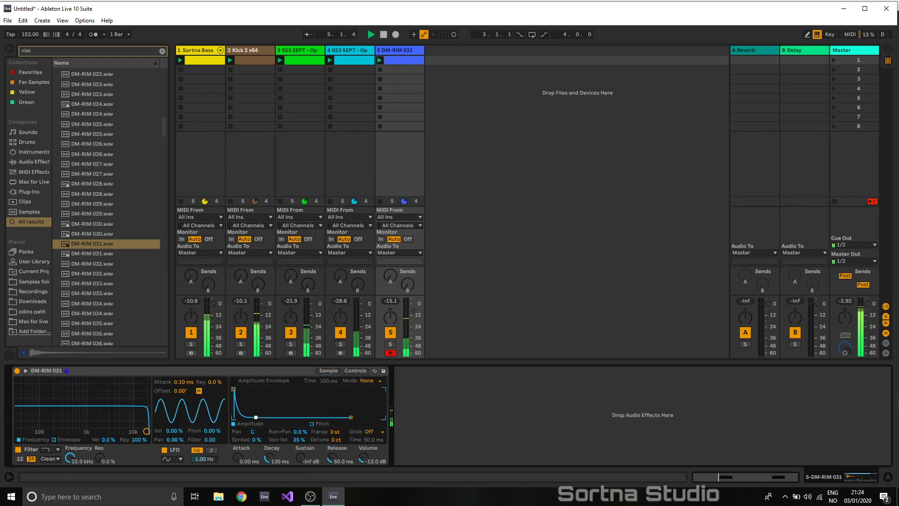
{"action": "left_click_drag", "start_coordinate": [256, 417], "coordinate": [259, 417]}
{"action": "left_click_drag", "start_coordinate": [242, 456], "coordinate": [242, 439]}
{"action": "left_click", "coordinate": [394, 302]}
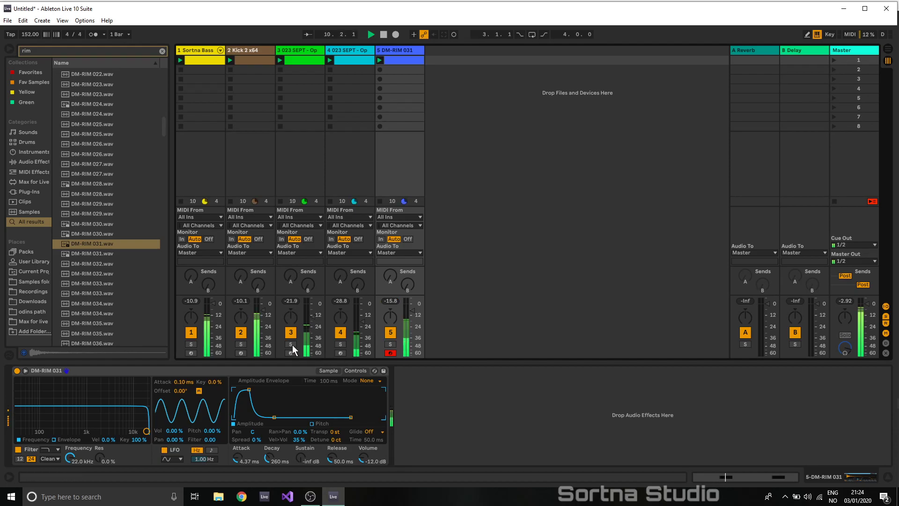
- Group the rim sampler into an Instrument Rack and show its chain list
{"action": "left_click", "coordinate": [132, 370]}
{"action": "key", "text": "ctrl+g"}
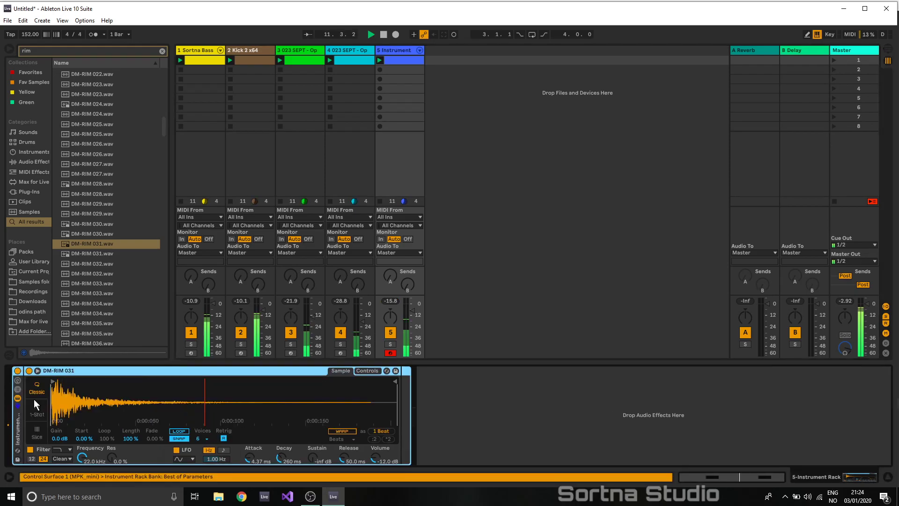
{"action": "left_click", "coordinate": [17, 389]}
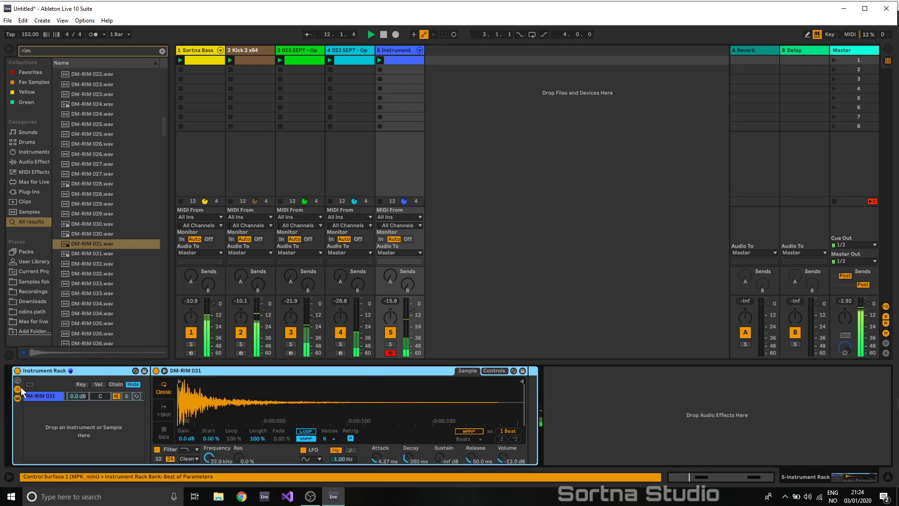
- Search the library for "tom", audition samples and add DM-TOM 184.wav as a second chain in the rack
{"action": "left_click", "coordinate": [162, 50]}
{"action": "type", "text": "tom"}
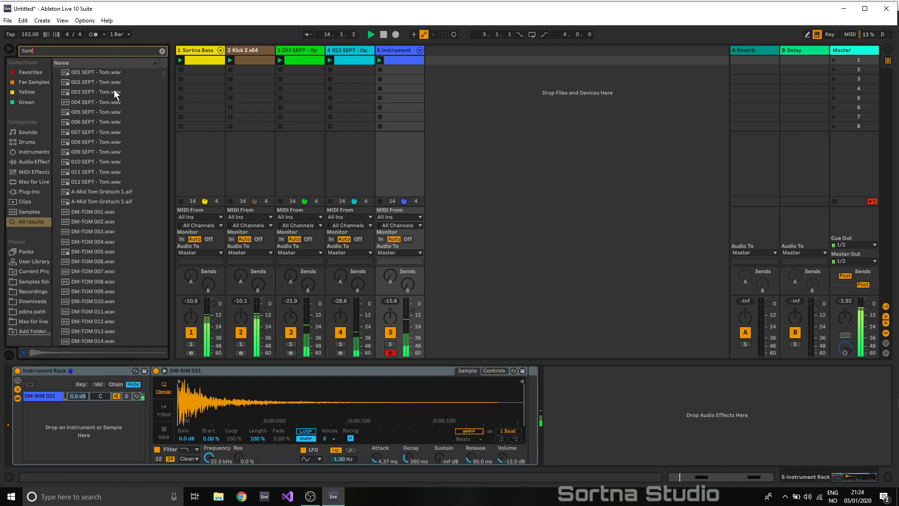
{"action": "left_click", "coordinate": [102, 141]}
{"action": "left_click", "coordinate": [109, 133]}
{"action": "left_click_drag", "start_coordinate": [162, 74], "coordinate": [73, 429]}
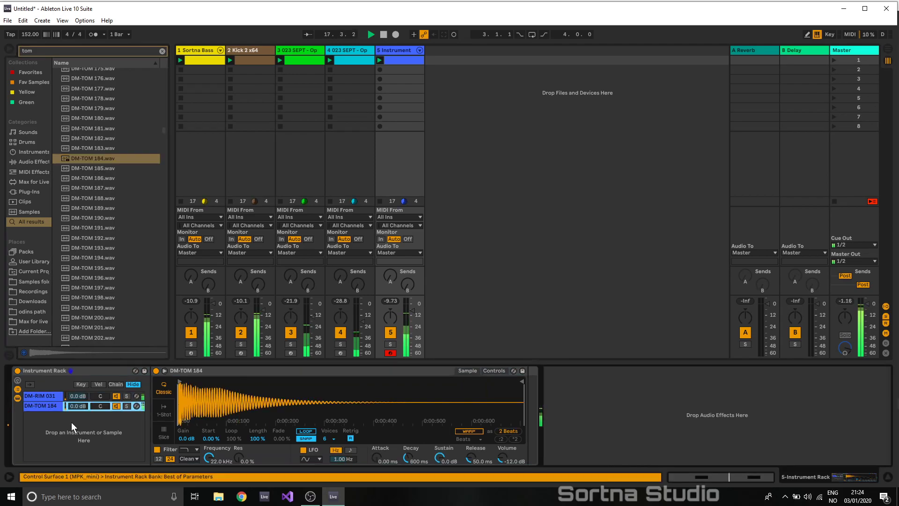
- Set the tom chain's amplitude envelope to 412 ms decay with sustain at -inf dB, and transpose it by -7 st
{"action": "left_click", "coordinate": [44, 406]}
{"action": "left_click", "coordinate": [50, 406]}
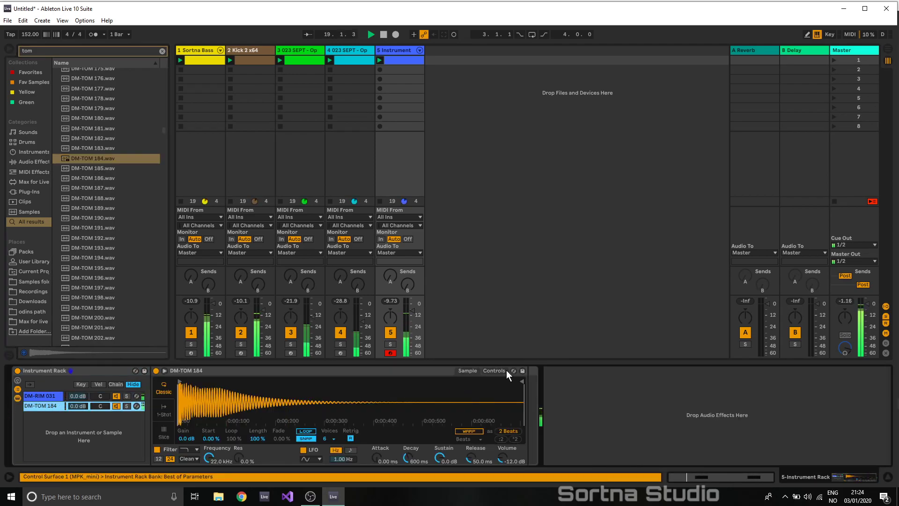
{"action": "left_click_drag", "start_coordinate": [402, 389], "coordinate": [400, 416]}
{"action": "left_click_drag", "start_coordinate": [469, 431], "coordinate": [470, 439]}
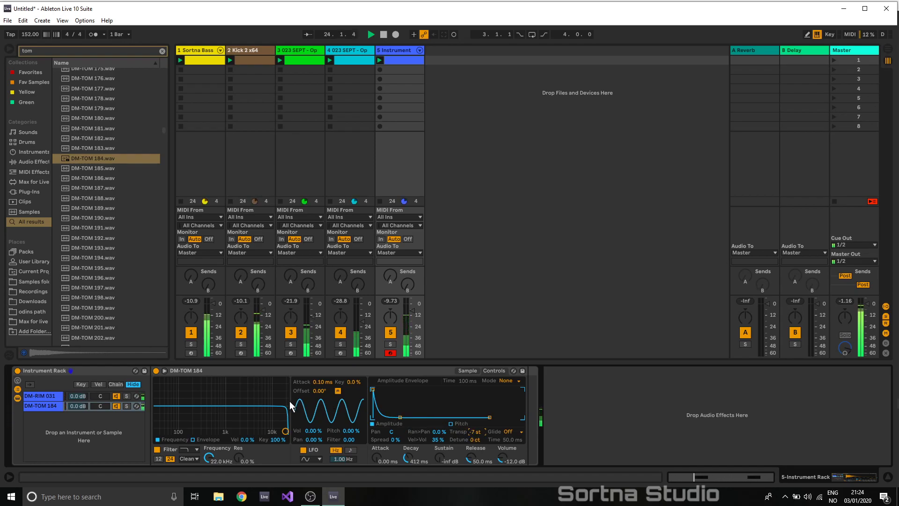
- Lower the tom's filter to 1.08 kHz and enable its filter envelope with amount 27, 1.11 s decay and 20% sustain
{"action": "left_click_drag", "start_coordinate": [285, 431], "coordinate": [227, 431]}
{"action": "left_click", "coordinate": [193, 439]}
{"action": "left_click_drag", "start_coordinate": [280, 381], "coordinate": [279, 373]}
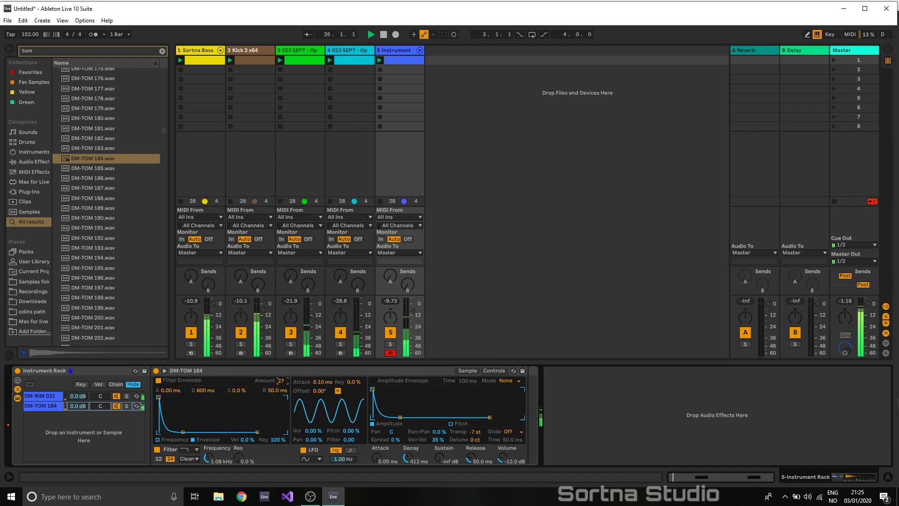
{"action": "left_click_drag", "start_coordinate": [179, 425], "coordinate": [186, 425]}
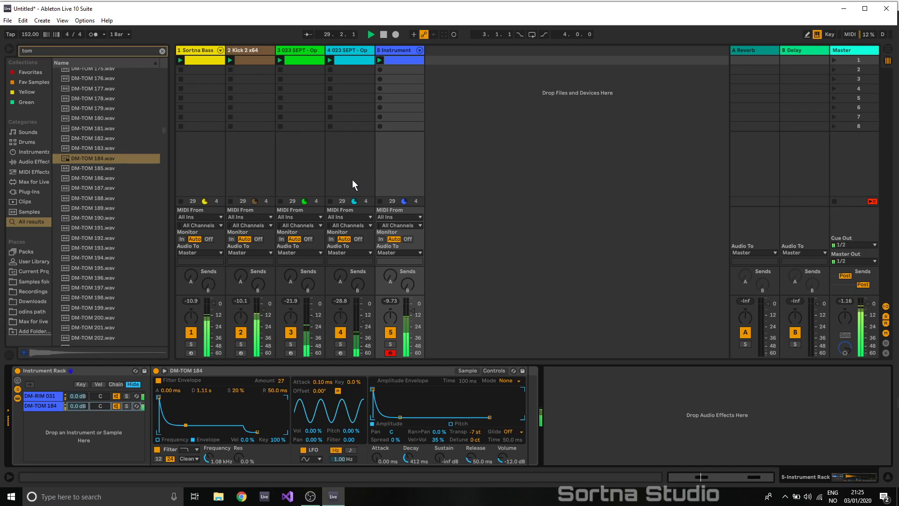
- Set the rim chain's amplitude envelope to 22.1 ms attack and 115 ms decay, and solo the fifth track
{"action": "left_click", "coordinate": [52, 394]}
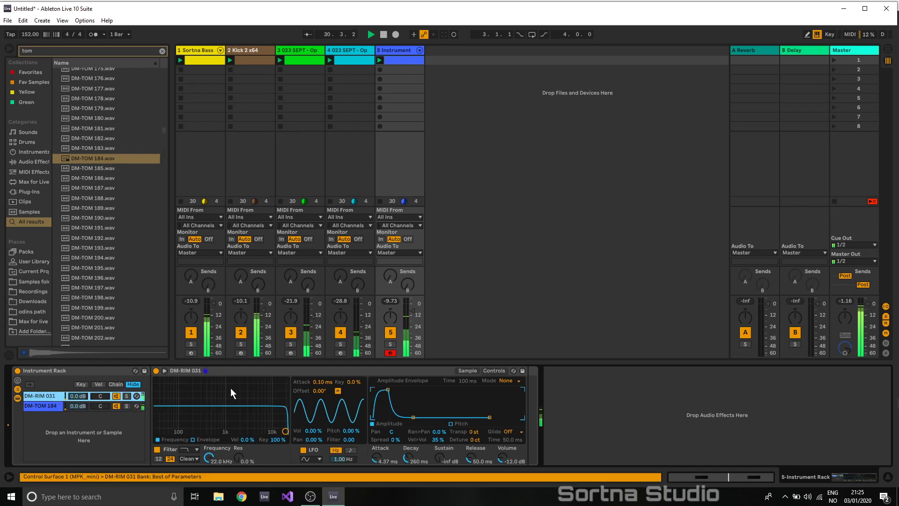
{"action": "left_click_drag", "start_coordinate": [412, 417], "coordinate": [409, 417]}
{"action": "mouse_move", "coordinate": [388, 389]}
{"action": "left_mouse_down"}
{"action": "mouse_move", "coordinate": [375, 394]}
{"action": "mouse_move", "coordinate": [395, 389]}
{"action": "left_mouse_up"}
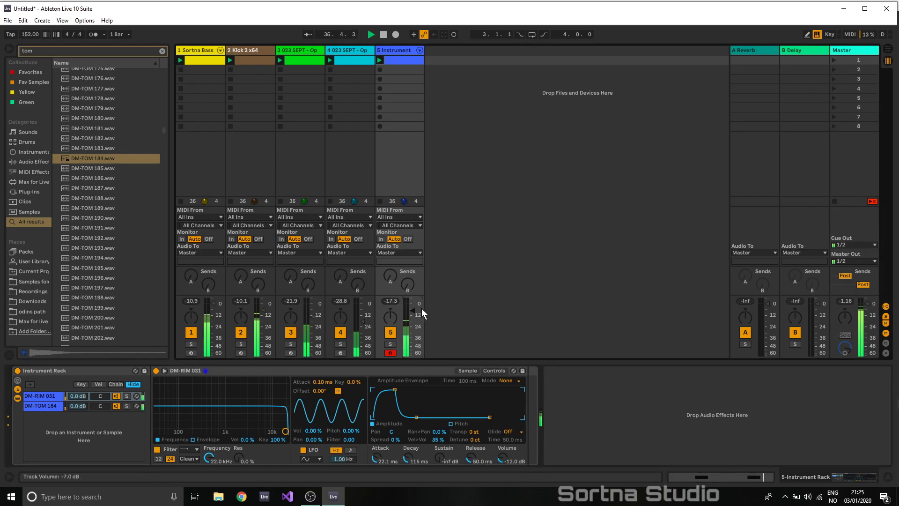
{"action": "left_click", "coordinate": [390, 344]}
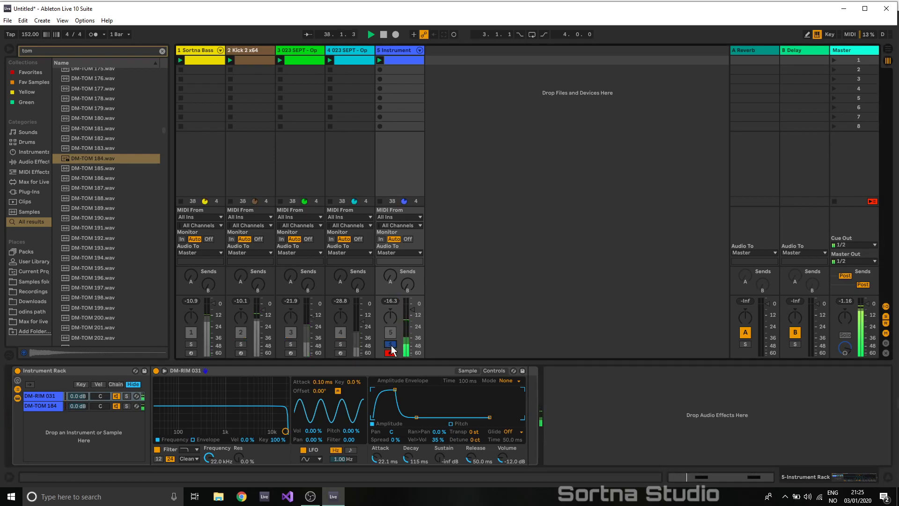
- Select the tom chain, search the library for "cong" and audition the conga samples
{"action": "left_click", "coordinate": [46, 405]}
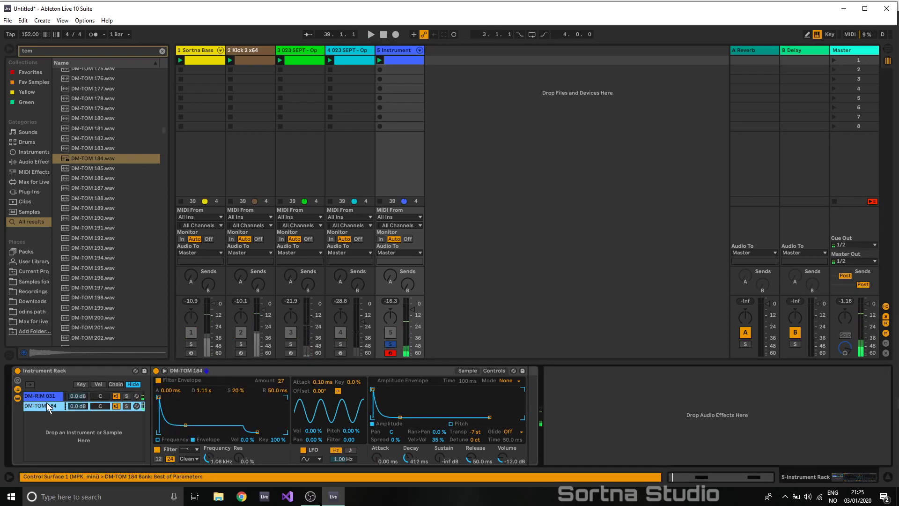
{"action": "left_click", "coordinate": [163, 51]}
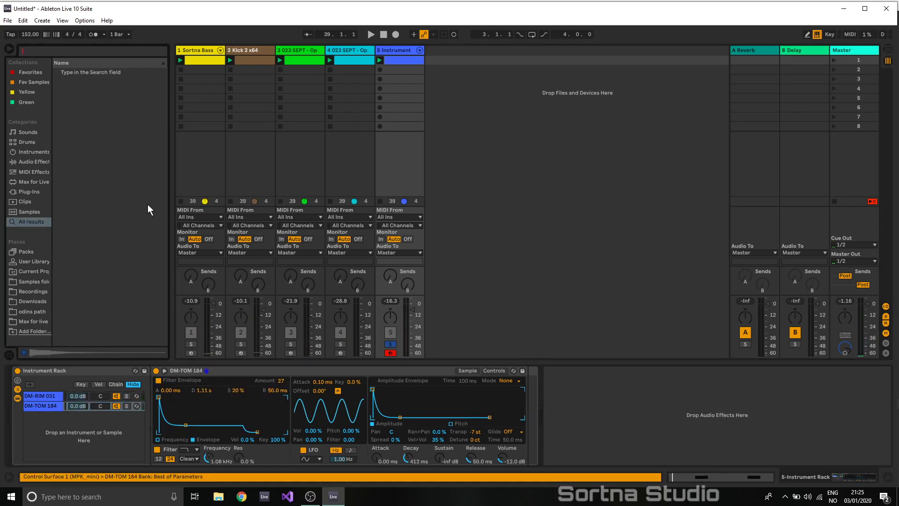
{"action": "type", "text": "cong"}
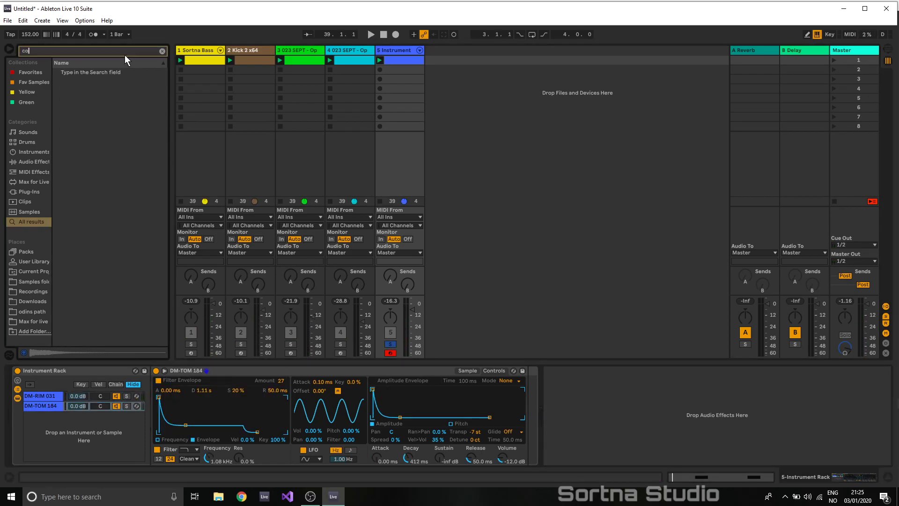
{"action": "left_click", "coordinate": [103, 152]}
{"action": "left_click", "coordinate": [118, 131]}
{"action": "mouse_move", "coordinate": [164, 92]}
{"action": "left_mouse_down"}
{"action": "mouse_move", "coordinate": [161, 125]}
{"action": "mouse_move", "coordinate": [171, 97]}
{"action": "left_mouse_up"}
{"action": "left_click", "coordinate": [123, 192]}
{"action": "left_click", "coordinate": [119, 178]}
{"action": "left_click", "coordinate": [115, 113]}
{"action": "left_click", "coordinate": [111, 124]}
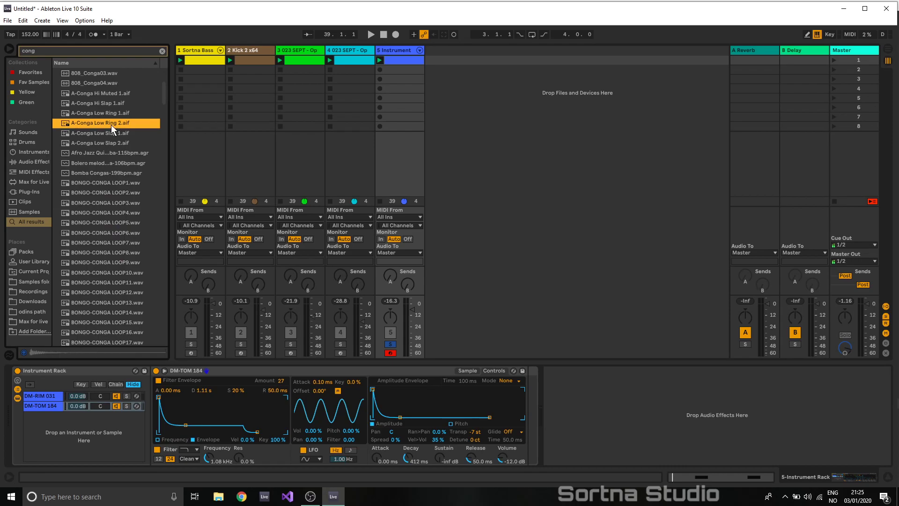
- Compare the conga slap and ring samples and replace the tom chain's sample with A-Conga Low Slap 1.aif
{"action": "left_click", "coordinate": [116, 104]}
{"action": "left_click", "coordinate": [109, 113]}
{"action": "left_click", "coordinate": [111, 132]}
{"action": "left_click", "coordinate": [113, 143]}
{"action": "left_click", "coordinate": [110, 134]}
{"action": "left_click_drag", "start_coordinate": [107, 134], "coordinate": [35, 405]}
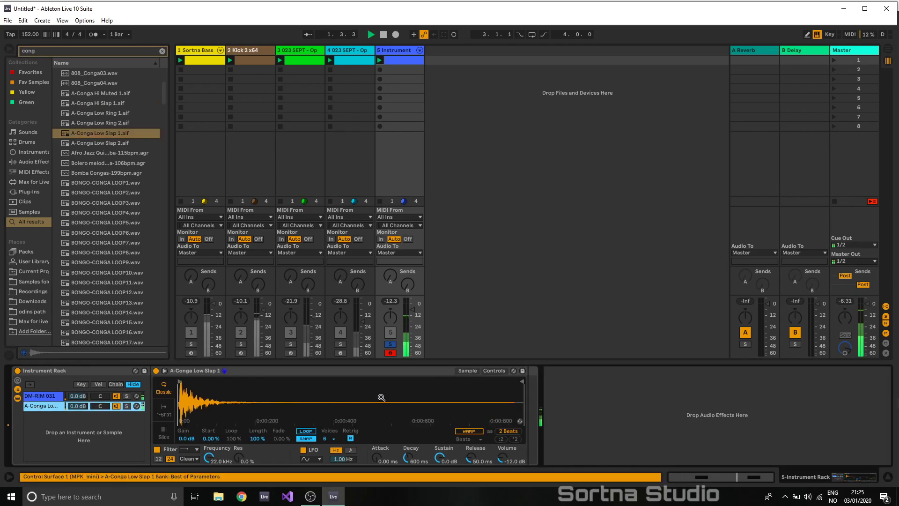
- Set the conga's amplitude envelope to 260 ms decay with sustain at -inf dB, and its chain volume to -7.0 dB
{"action": "left_click", "coordinate": [491, 371]}
{"action": "left_click_drag", "start_coordinate": [401, 390], "coordinate": [398, 417]}
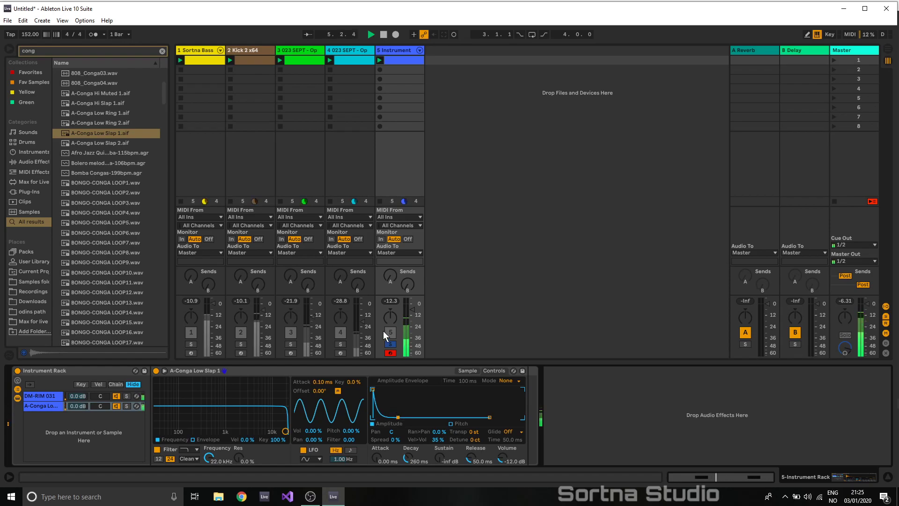
{"action": "left_click_drag", "start_coordinate": [83, 406], "coordinate": [82, 418]}
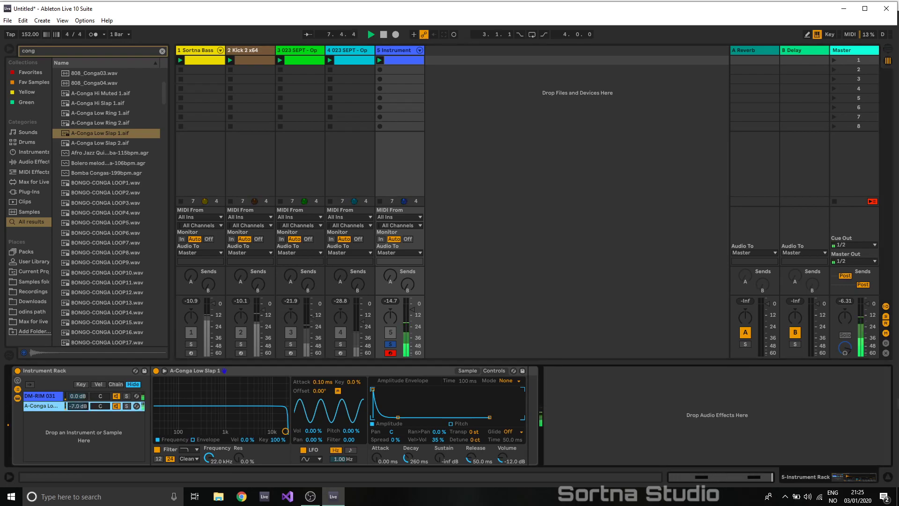
- Reset the fifth track's peak level, raise its volume slightly and unsolo it to hear the full loop
{"action": "left_click", "coordinate": [389, 301]}
{"action": "left_click_drag", "start_coordinate": [412, 309], "coordinate": [412, 307]}
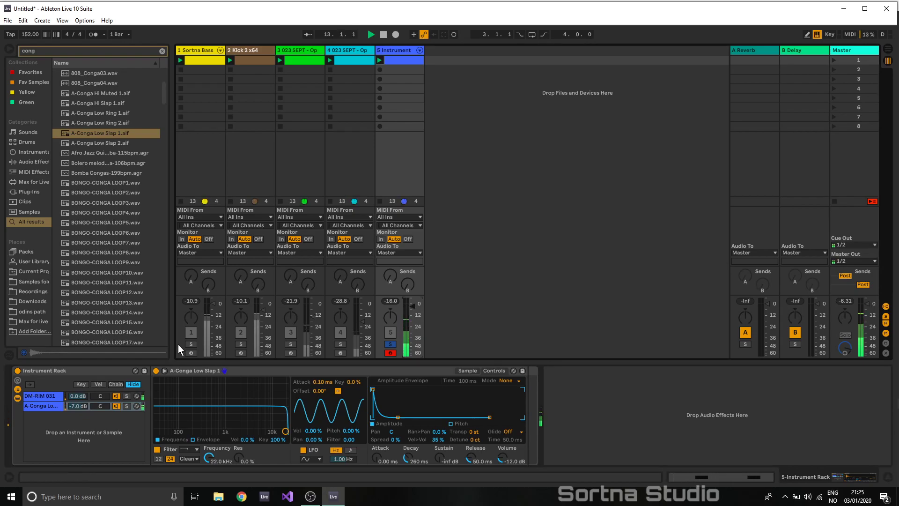
{"action": "left_click", "coordinate": [391, 344]}
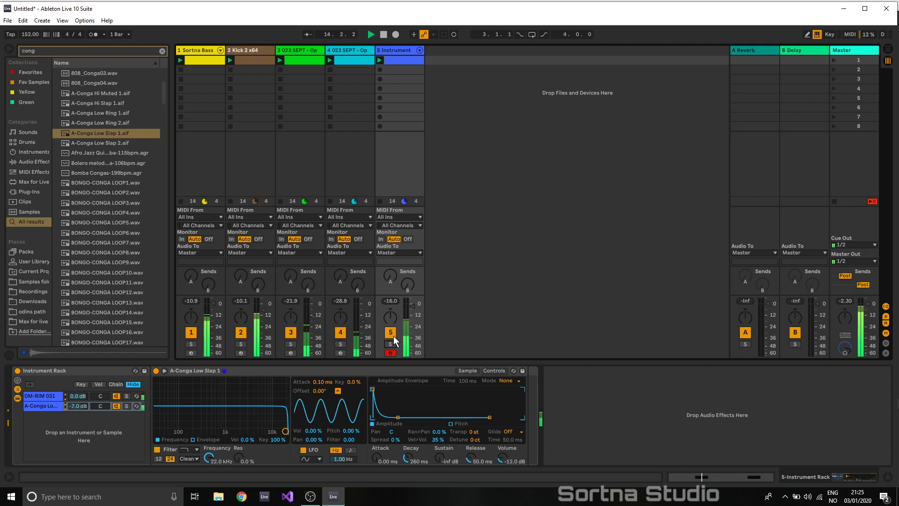
- Reopen the rack's rim chain, transpose it by -3 st and set its amplitude attack to 3.65 ms
{"action": "double_click", "coordinate": [63, 368]}
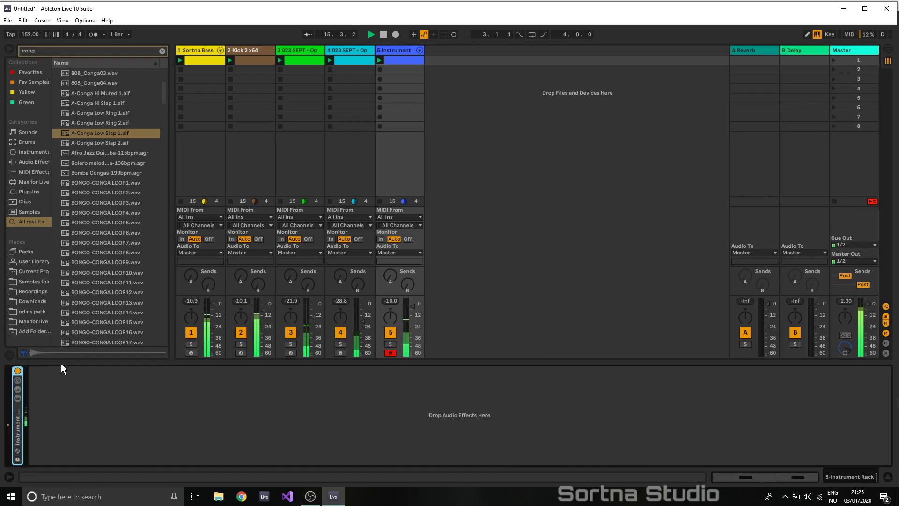
{"action": "double_click", "coordinate": [21, 389]}
{"action": "left_click", "coordinate": [46, 396]}
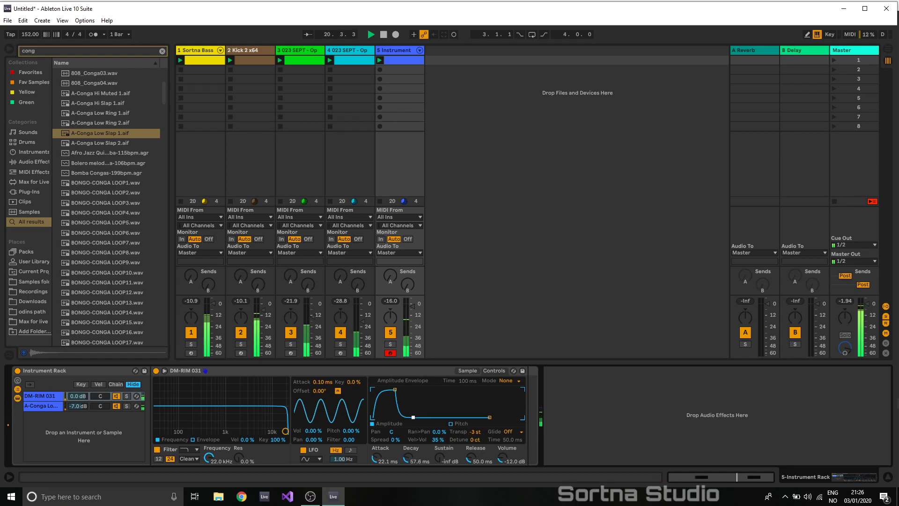
{"action": "left_click_drag", "start_coordinate": [416, 419], "coordinate": [412, 418]}
{"action": "left_click_drag", "start_coordinate": [395, 389], "coordinate": [409, 418]}
- Balance the fifth track at -8.0 dB with the conga chain at -0.6 dB, and stop playback
{"action": "left_click", "coordinate": [394, 301]}
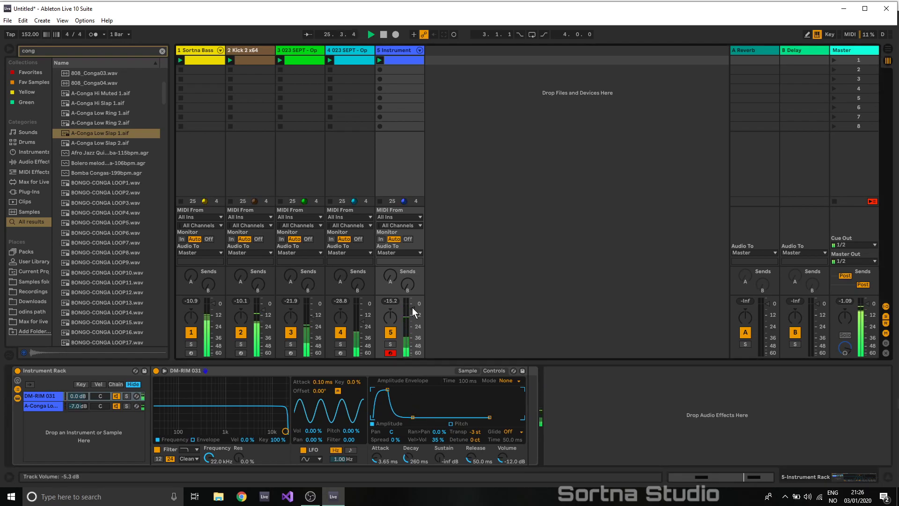
{"action": "left_click_drag", "start_coordinate": [413, 308], "coordinate": [412, 312]}
{"action": "left_click_drag", "start_coordinate": [81, 405], "coordinate": [81, 398]}
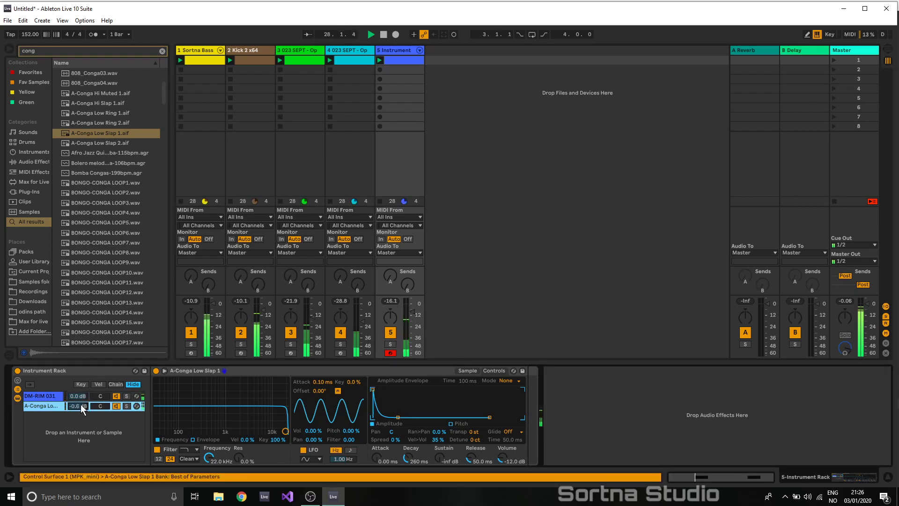
{"action": "left_click", "coordinate": [394, 302]}
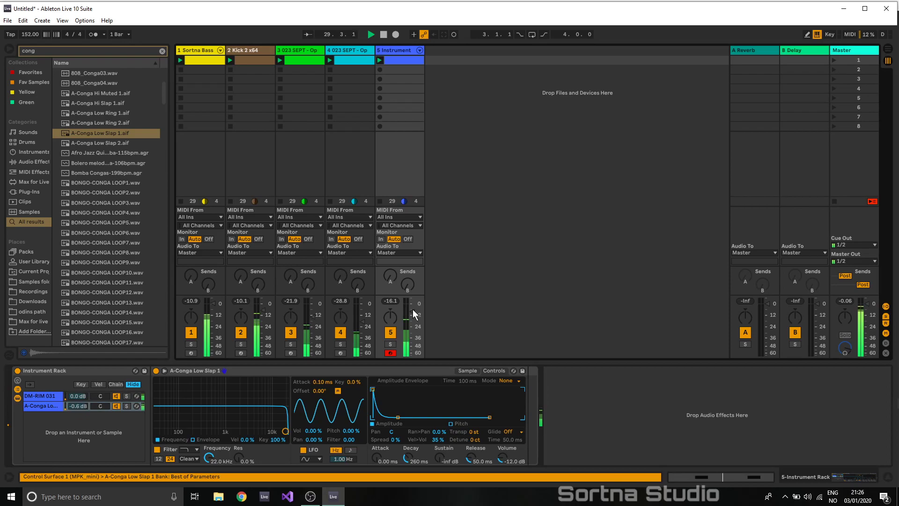
{"action": "key", "text": "space"}
- Insert a MIDI track after the fifth track and clear the library search
{"action": "right_click", "coordinate": [396, 52]}
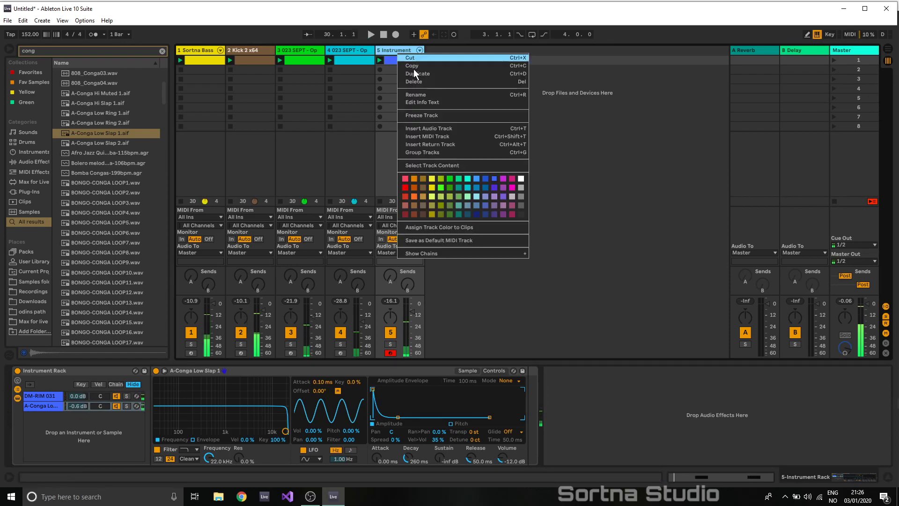
{"action": "left_click", "coordinate": [455, 137]}
{"action": "left_click", "coordinate": [162, 51]}
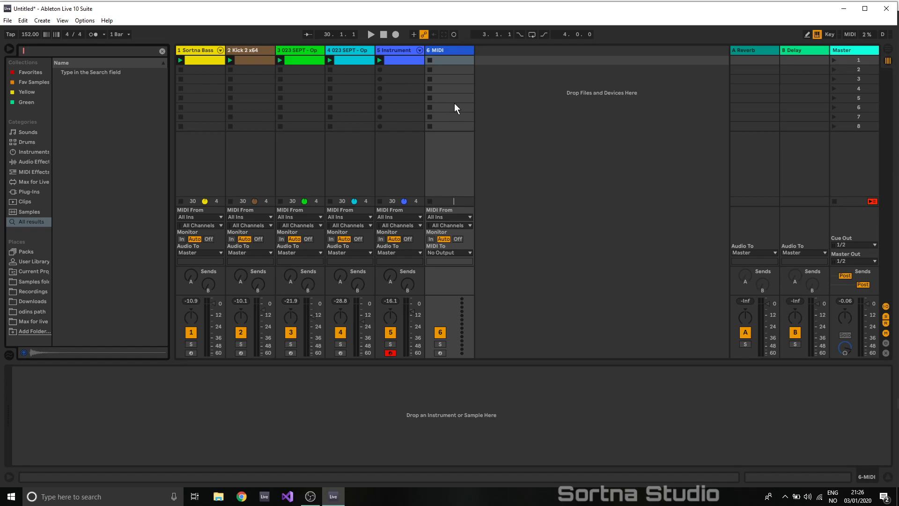
- Select the Session clips of all five tracks and place them in the Arrangement across bars 17 to 33
{"action": "left_click", "coordinate": [888, 52]}
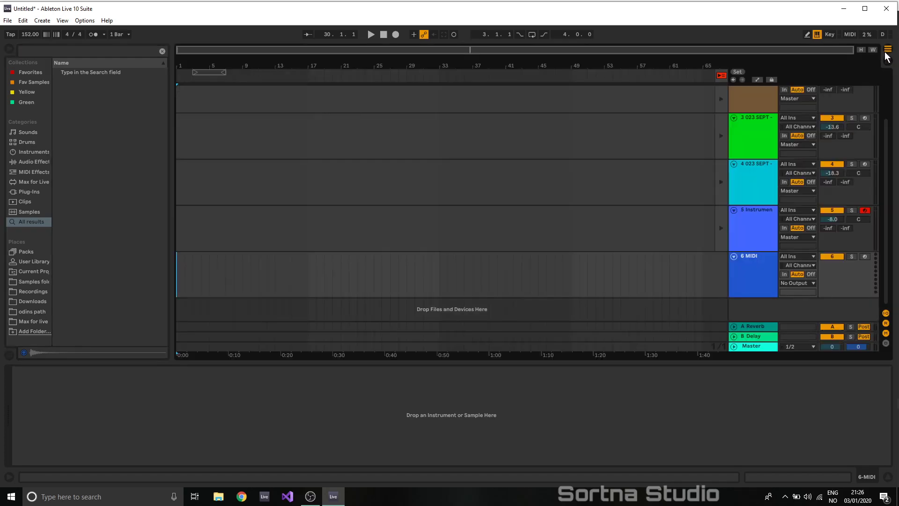
{"action": "left_click", "coordinate": [885, 59]}
{"action": "left_click", "coordinate": [202, 58]}
{"action": "left_click", "coordinate": [398, 62]}
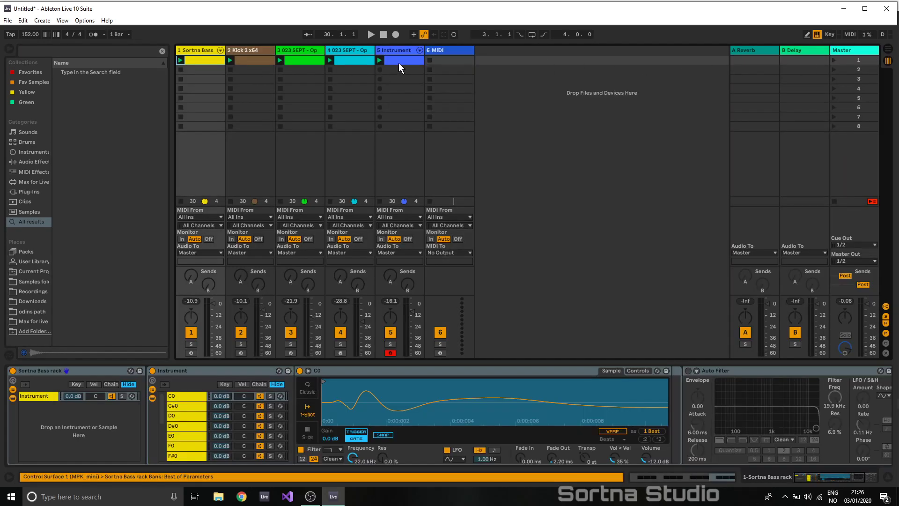
{"action": "left_click", "coordinate": [257, 60], "text": "shift"}
{"action": "key", "text": "Tab"}
{"action": "left_click_drag", "start_coordinate": [209, 59], "coordinate": [308, 108]}
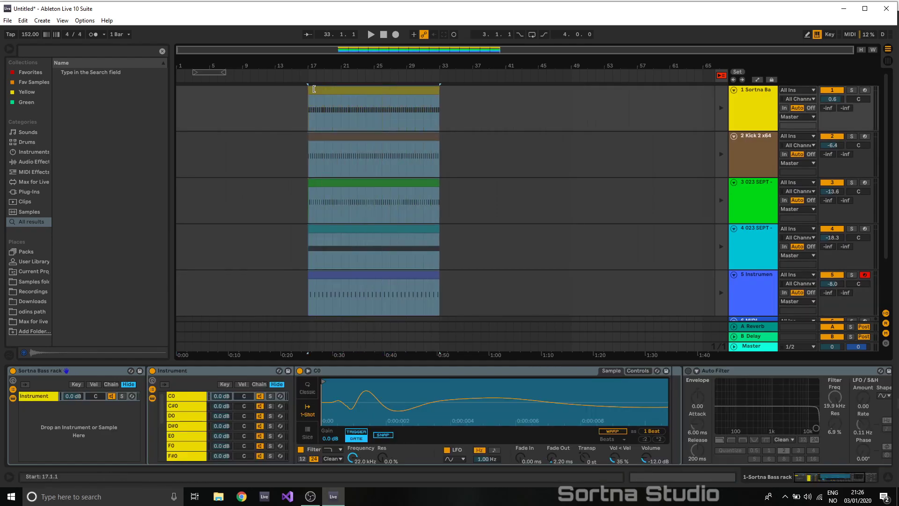
- Duplicate the arranged clips of all five tracks into bars 33 to 49 and play the Arrangement from bar 17
{"action": "key", "text": "ctrl+d"}
{"action": "left_click", "coordinate": [319, 88]}
{"action": "key", "text": "space"}
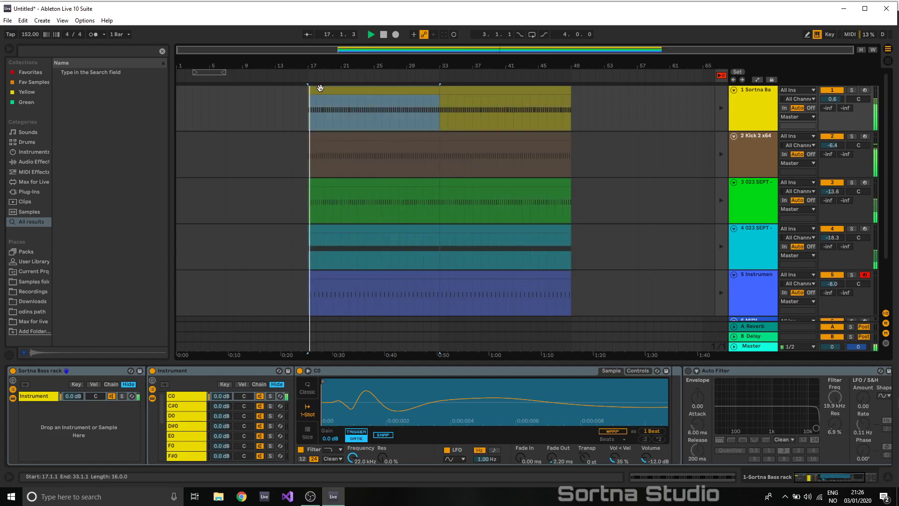
{"action": "left_click", "coordinate": [721, 76]}
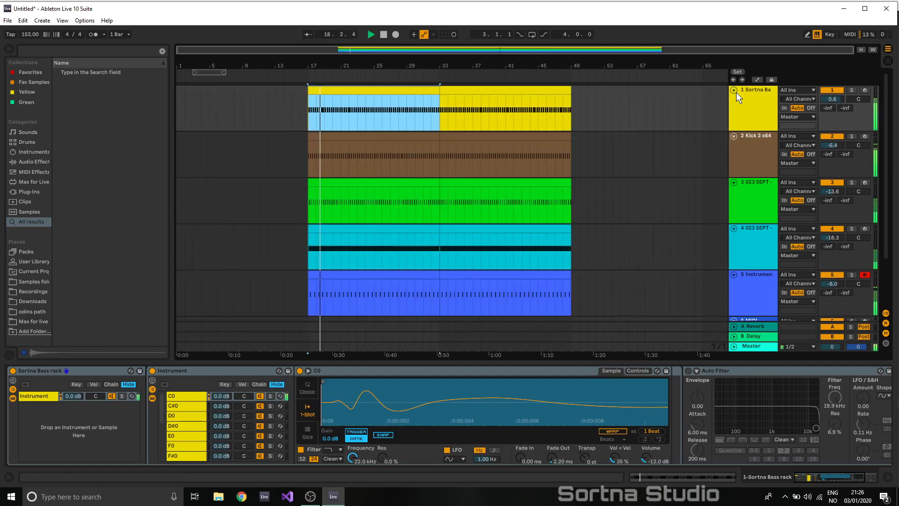
- Fold all five arranged tracks, from the bass to the layered rim and conga instrument
{"action": "left_click", "coordinate": [733, 90]}
{"action": "left_click", "coordinate": [734, 99]}
{"action": "left_click", "coordinate": [734, 110]}
{"action": "left_click", "coordinate": [734, 120]}
{"action": "left_click", "coordinate": [734, 130]}
- Group the three percussion tracks and nest the two 023 SEPT hat tracks in a subgroup of their own
{"action": "left_click", "coordinate": [741, 127]}
{"action": "left_click", "coordinate": [743, 110], "text": "shift"}
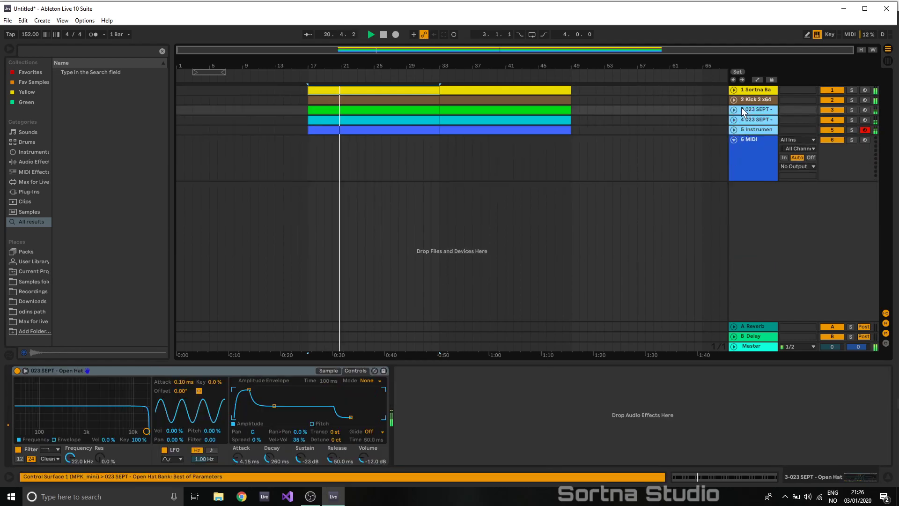
{"action": "key", "text": "ctrl+g"}
{"action": "left_click", "coordinate": [748, 155]}
{"action": "left_click", "coordinate": [746, 145], "text": "shift"}
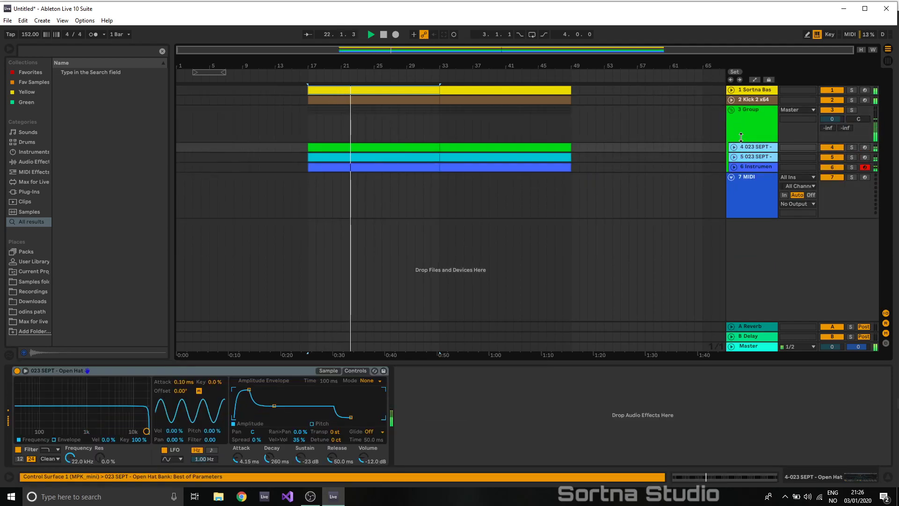
{"action": "key", "text": "ctrl+g"}
- Group the bass and kick tracks, and fold both top-level groups
{"action": "left_click", "coordinate": [752, 100]}
{"action": "left_click", "coordinate": [750, 88], "text": "shift"}
{"action": "key", "text": "ctrl+g"}
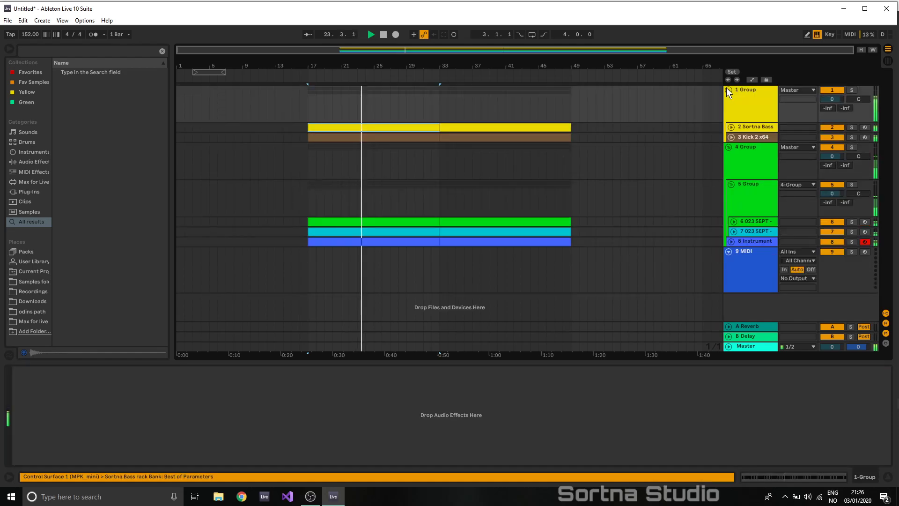
{"action": "left_click", "coordinate": [728, 90]}
{"action": "left_click", "coordinate": [729, 100]}
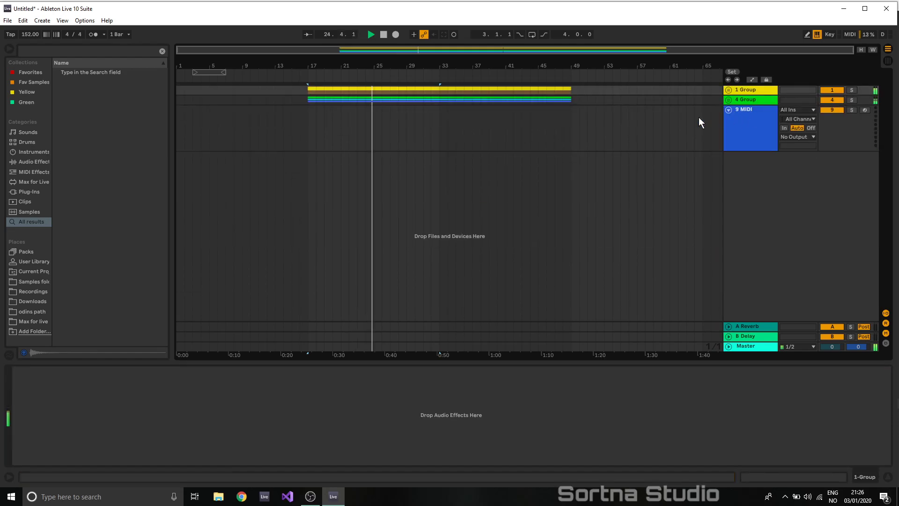
- Load the favorite Serum_x64 instrument onto the empty MIDI track
{"action": "left_click", "coordinate": [29, 72]}
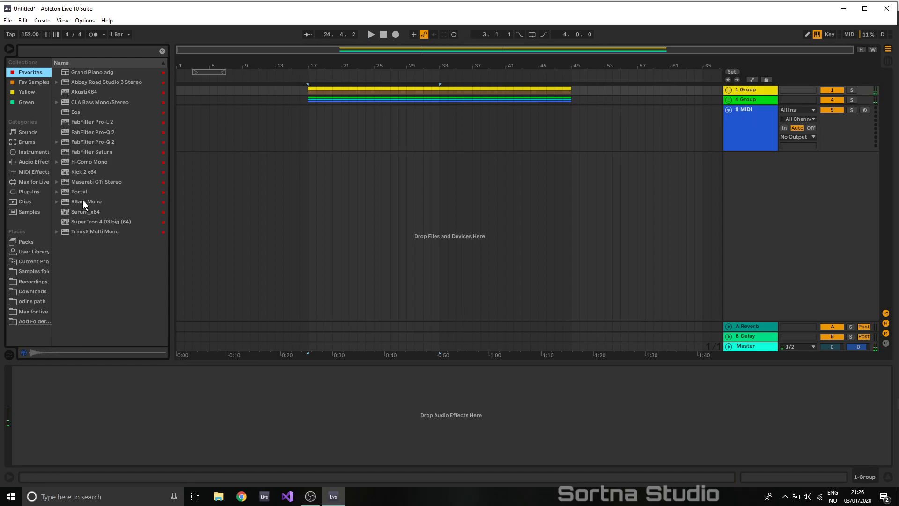
{"action": "left_click_drag", "start_coordinate": [83, 212], "coordinate": [421, 142]}
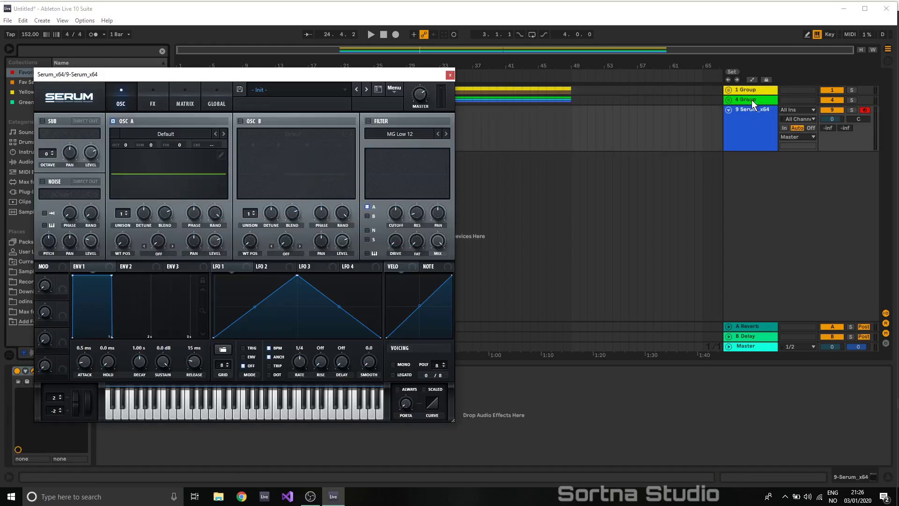
- Rename the percussion group as Drums and the bass and kick group as KB
{"action": "left_click", "coordinate": [752, 99]}
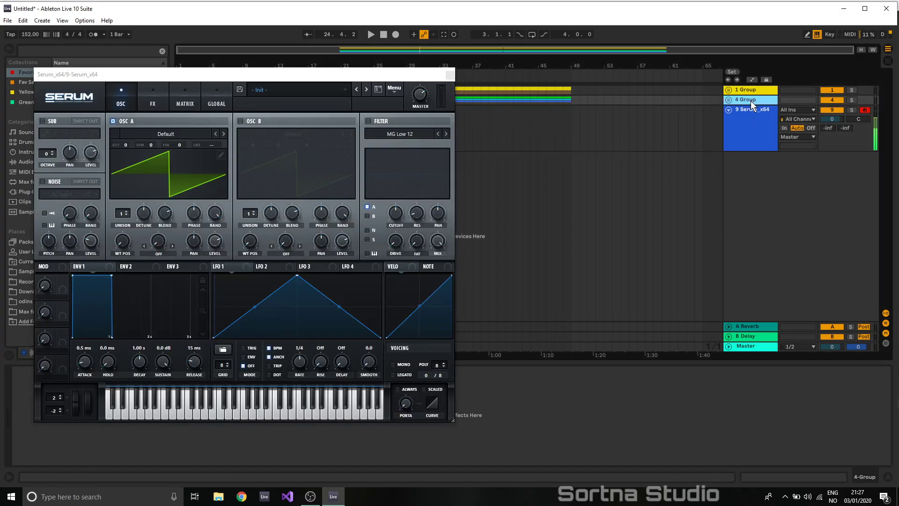
{"action": "mouse_move", "coordinate": [750, 101]}
{"action": "left_mouse_down"}
{"action": "mouse_move", "coordinate": [762, 86]}
{"action": "mouse_move", "coordinate": [752, 90]}
{"action": "left_mouse_up"}
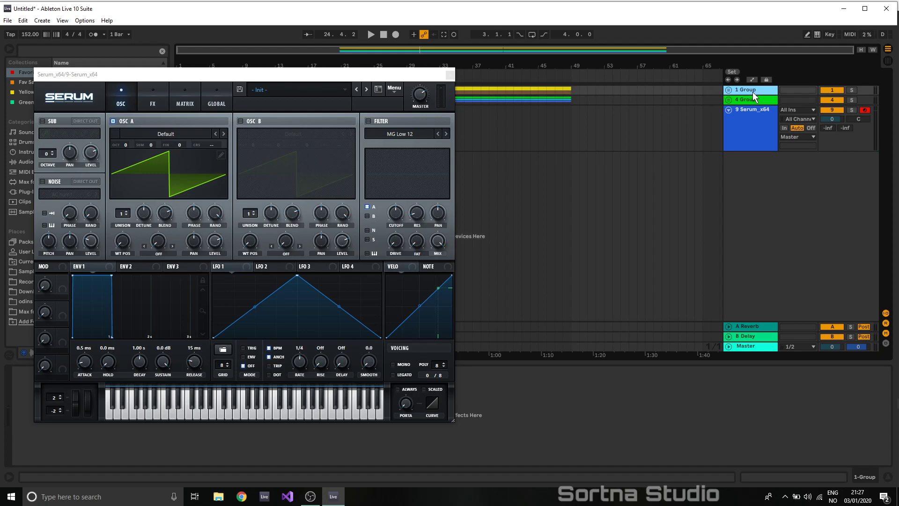
{"action": "left_click", "coordinate": [747, 100]}
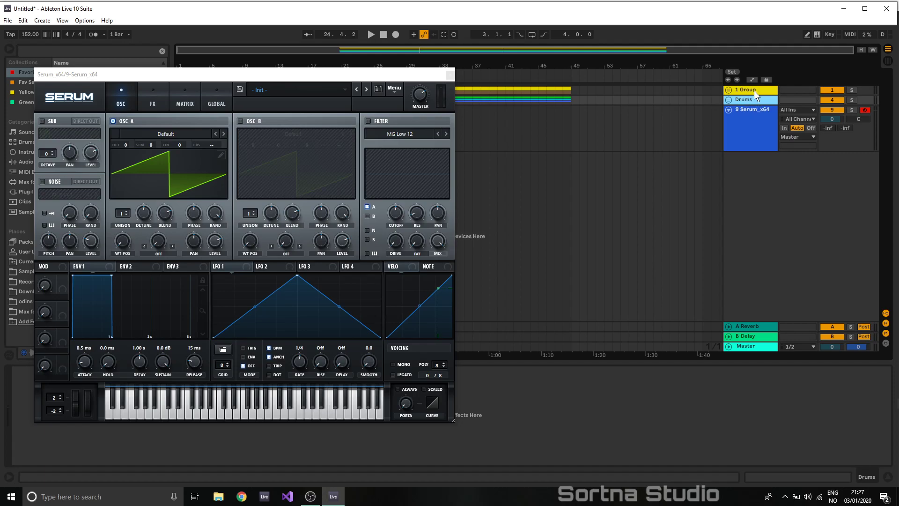
{"action": "left_click", "coordinate": [752, 90]}
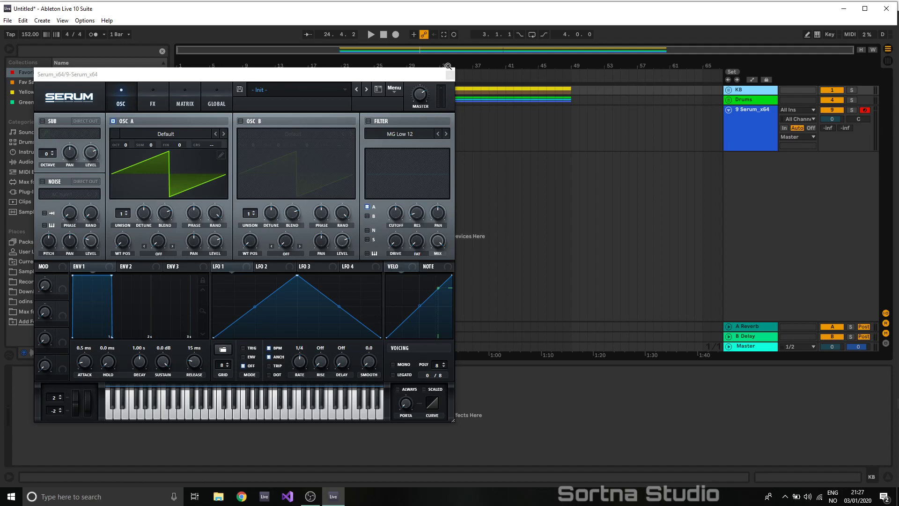
- Load the Juicy Lucy wavetable from the Virtual Light Custom Wavetables Multis into Serum's oscillator A, and close the plug-in window
{"action": "left_click", "coordinate": [148, 136]}
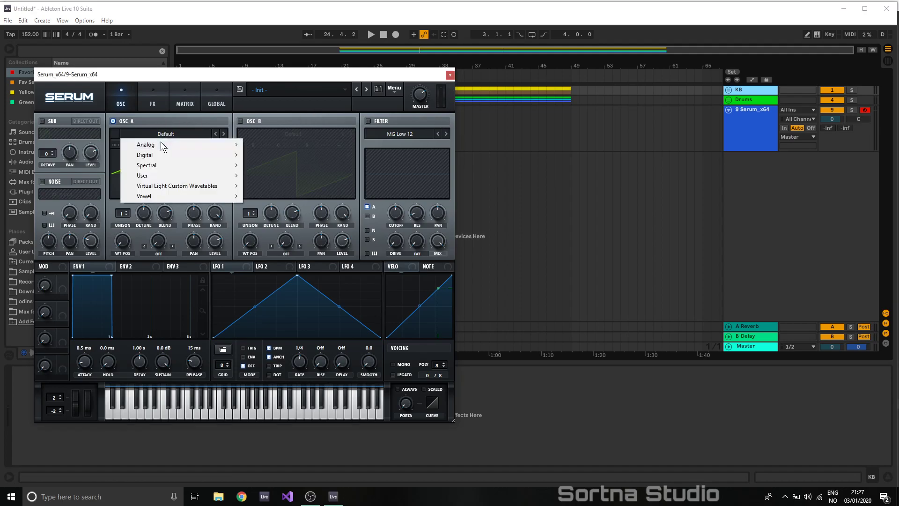
{"action": "mouse_move", "coordinate": [181, 186]}
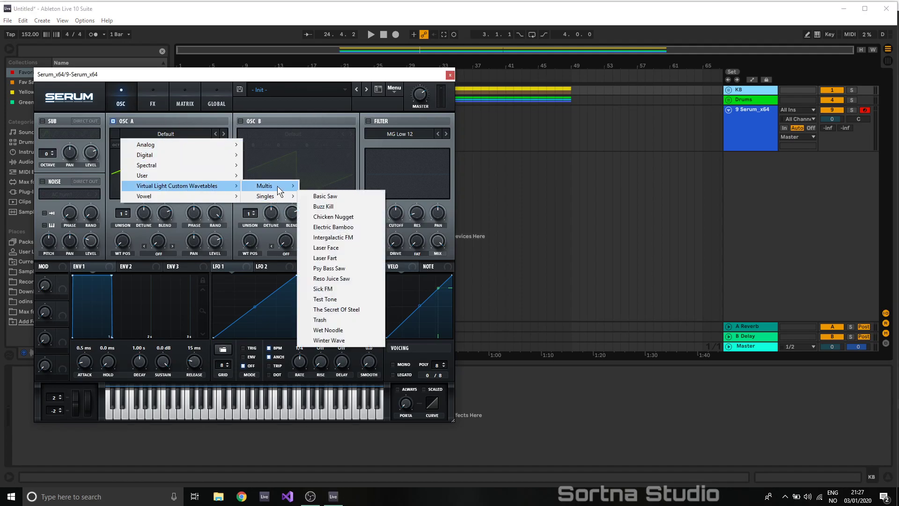
{"action": "mouse_move", "coordinate": [277, 186]}
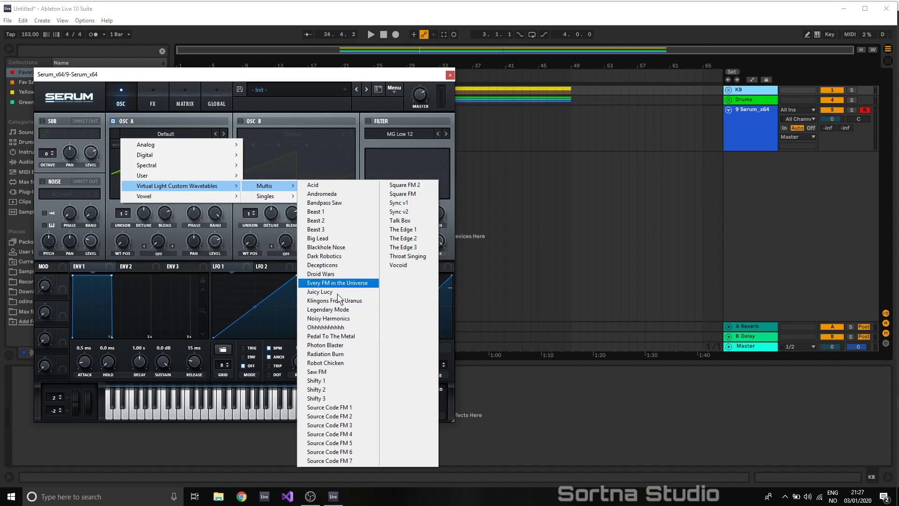
{"action": "left_click", "coordinate": [323, 292]}
{"action": "left_click", "coordinate": [449, 75]}
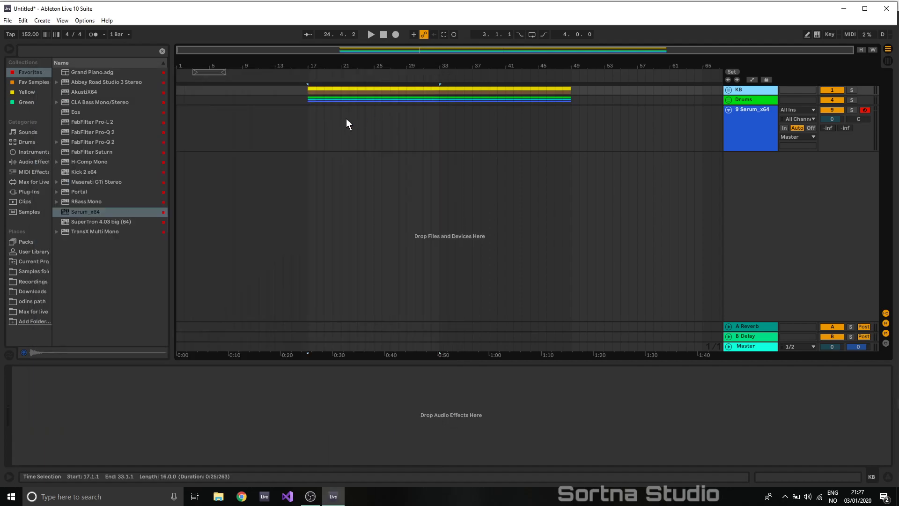
- Set the Arrangement grid to 4 bars and create an empty MIDI clip on the Serum track across bars 17 to 33
{"action": "right_click", "coordinate": [309, 125]}
{"action": "left_click", "coordinate": [352, 203]}
{"action": "left_click_drag", "start_coordinate": [309, 125], "coordinate": [429, 120]}
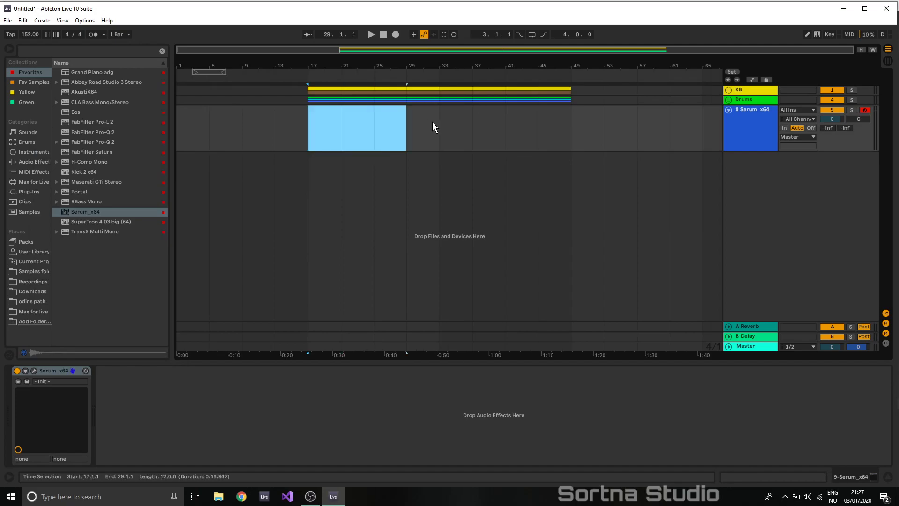
{"action": "key", "text": "ctrl+shift+m"}
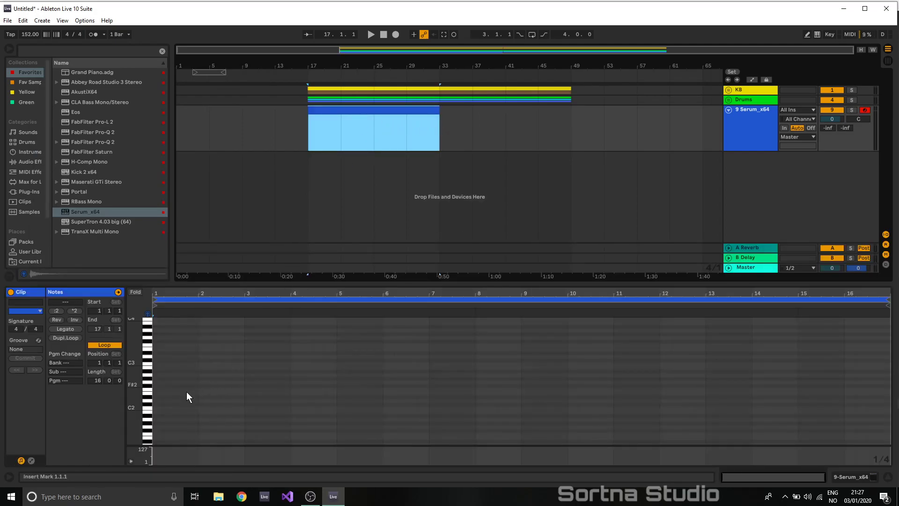
- Add a note at the clip's start, transpose it down to C0, and set the Serum track volume to -11.6 dB
{"action": "double_click", "coordinate": [155, 405]}
{"action": "left_click_drag", "start_coordinate": [839, 119], "coordinate": [838, 127]}
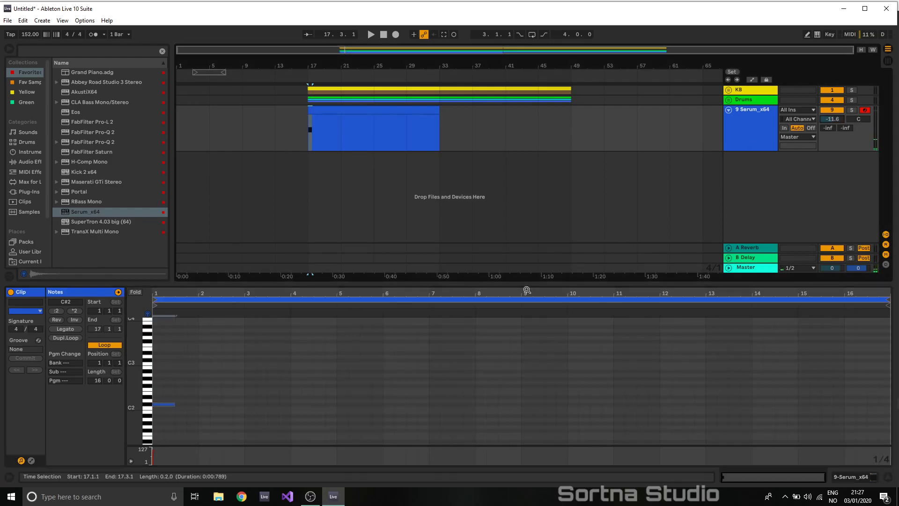
{"action": "left_click_drag", "start_coordinate": [251, 375], "coordinate": [101, 423]}
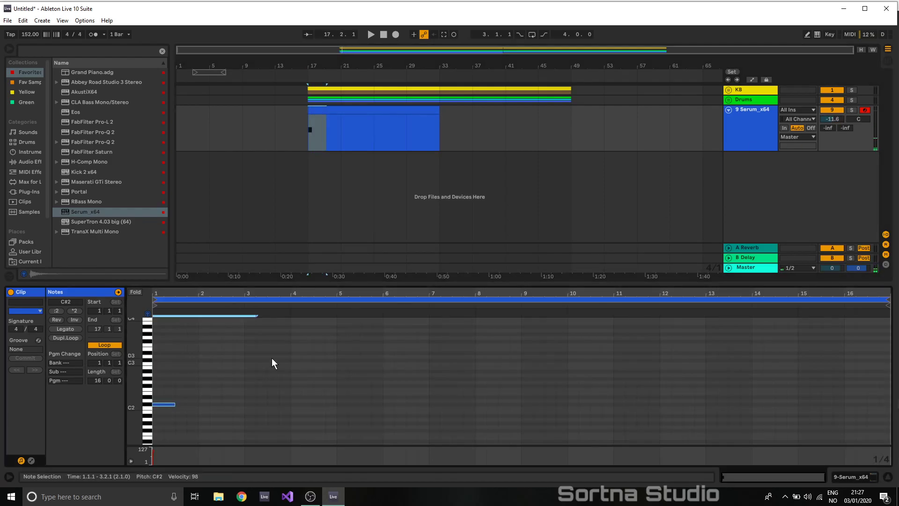
{"action": "key", "text": "Down"}
{"action": "key", "text": "shift+Down"}
{"action": "key", "text": "shift+Down"}
- Set the first C0 note to three beats, duplicate it as a note from 2.2.1 to 3.1.1, and audition the pattern
{"action": "key", "text": "space"}
{"action": "key", "text": "space"}
{"action": "left_click_drag", "start_coordinate": [174, 442], "coordinate": [195, 442]}
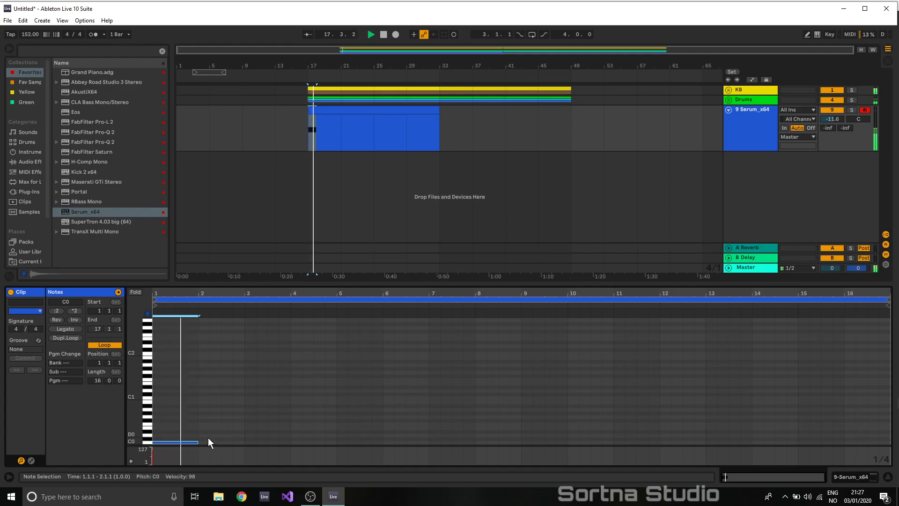
{"action": "left_click", "coordinate": [198, 441]}
{"action": "left_click_drag", "start_coordinate": [196, 442], "coordinate": [189, 442]}
{"action": "key", "text": "ctrl+d"}
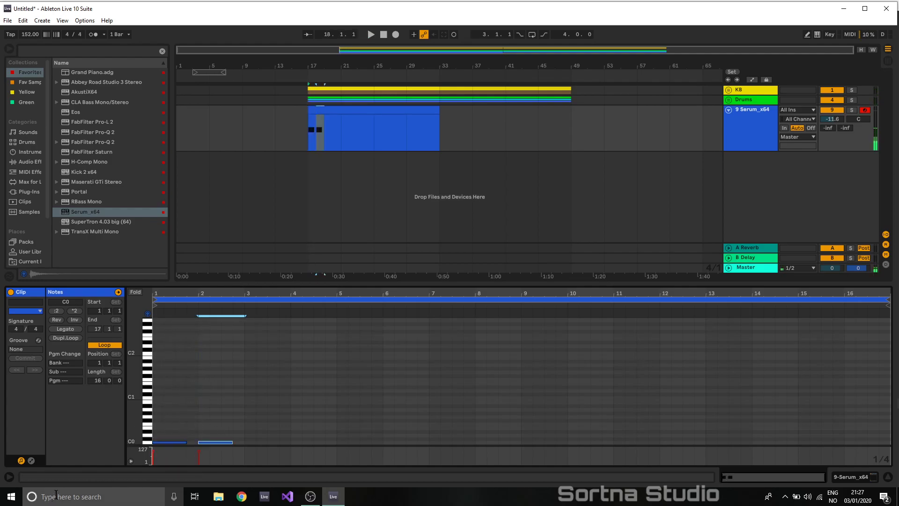
{"action": "key", "text": "space"}
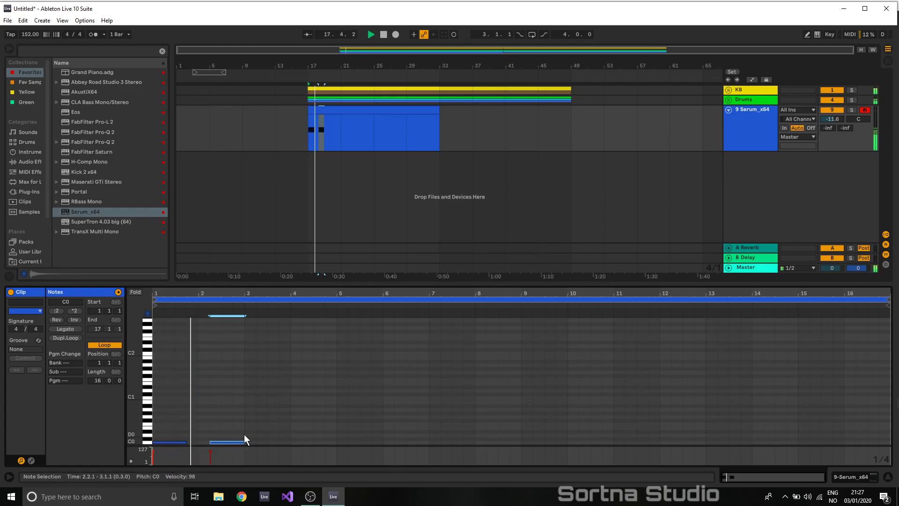
{"action": "key", "text": "space"}
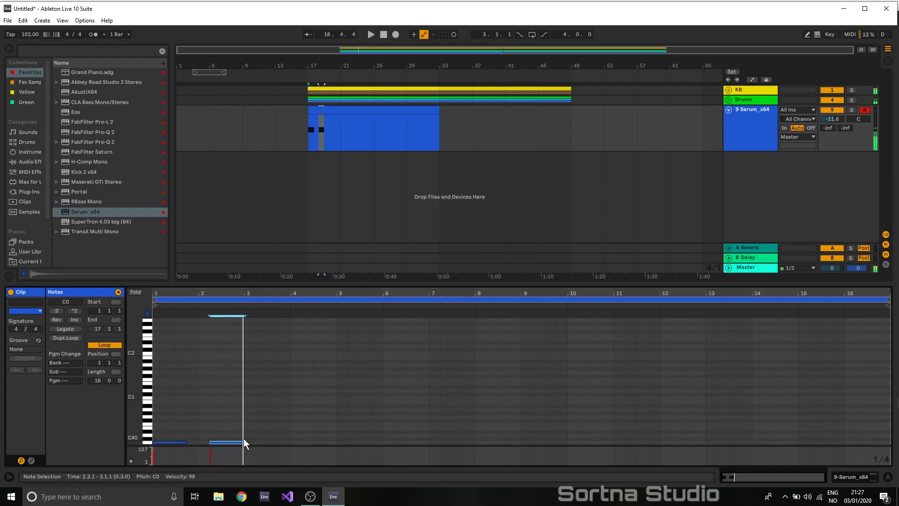
- Duplicate both notes into bars 3 and 4 and rework them into shorter notes, including one from 3.3.1 to 4.1.1
{"action": "key", "text": "ctrl+a"}
{"action": "key", "text": "ctrl+d"}
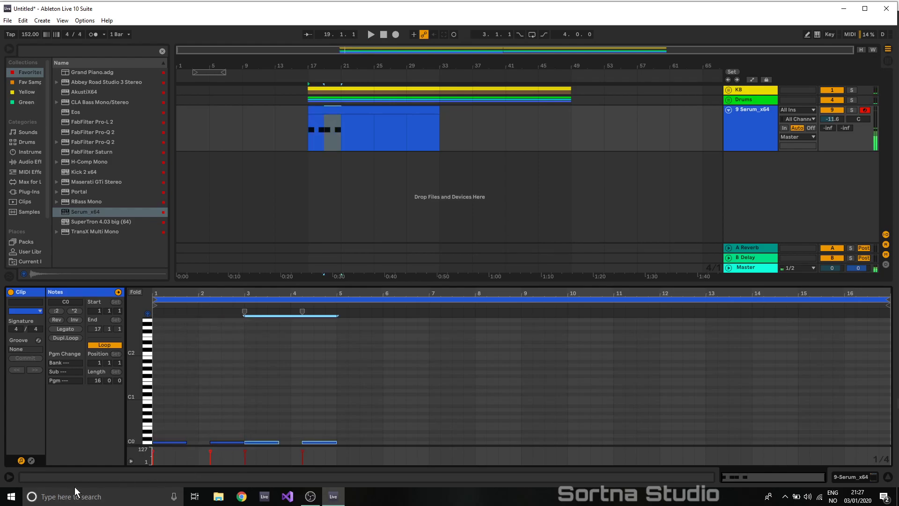
{"action": "mouse_move", "coordinate": [276, 442]}
{"action": "left_mouse_down"}
{"action": "mouse_move", "coordinate": [255, 442]}
{"action": "mouse_move", "coordinate": [289, 444]}
{"action": "left_mouse_up"}
{"action": "left_click", "coordinate": [271, 442]}
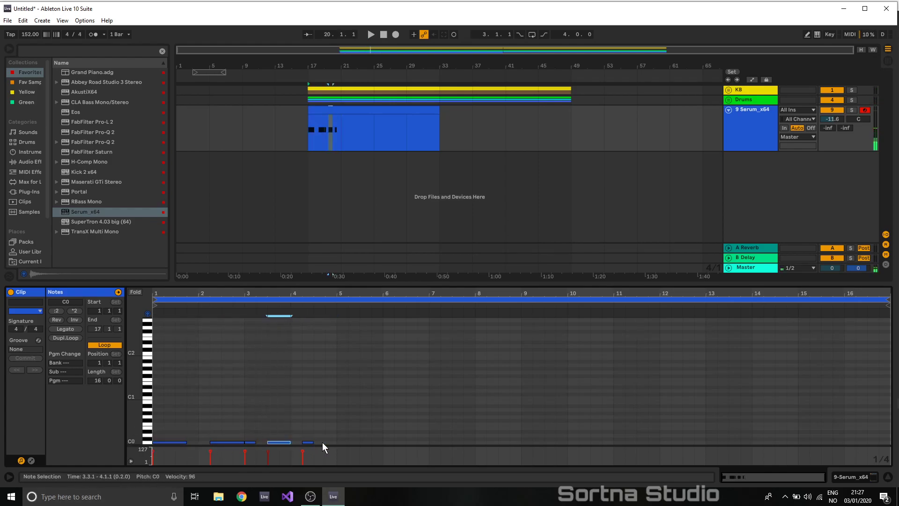
- Duplicate the four-bar C0 note pattern repeatedly to fill the 16-bar clip
{"action": "key", "text": "ctrl+a"}
{"action": "key", "text": "ctrl+d"}
{"action": "key", "text": "ctrl+d"}
{"action": "key", "text": "ctrl+d"}
{"action": "key", "text": "ctrl+d"}
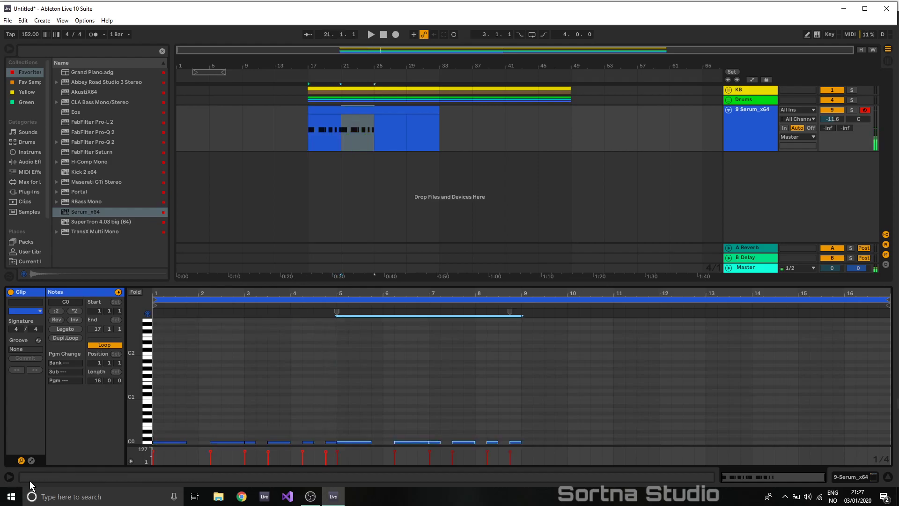
- Delete the surplus notes past the clip's end, start playback, and duplicate the Serum clip into bars 33 to 49
{"action": "key", "text": "Delete"}
{"action": "key", "text": "space"}
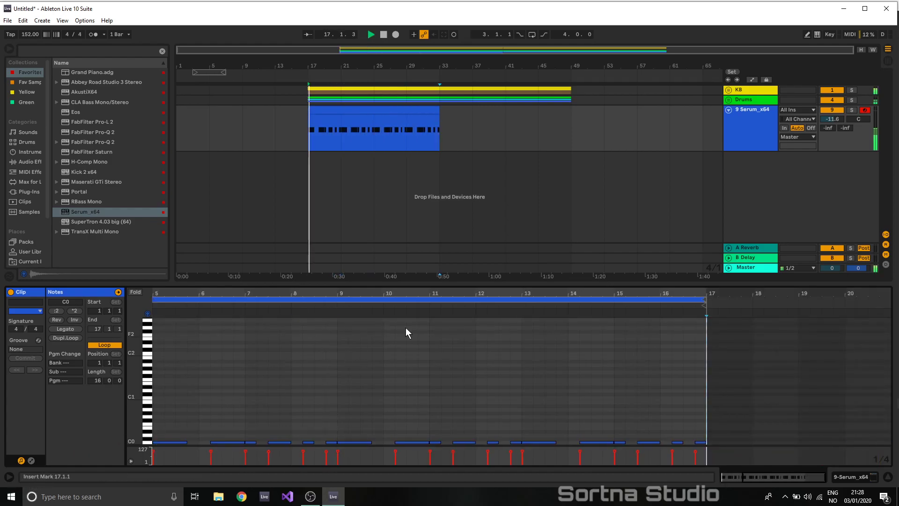
{"action": "left_click", "coordinate": [411, 111]}
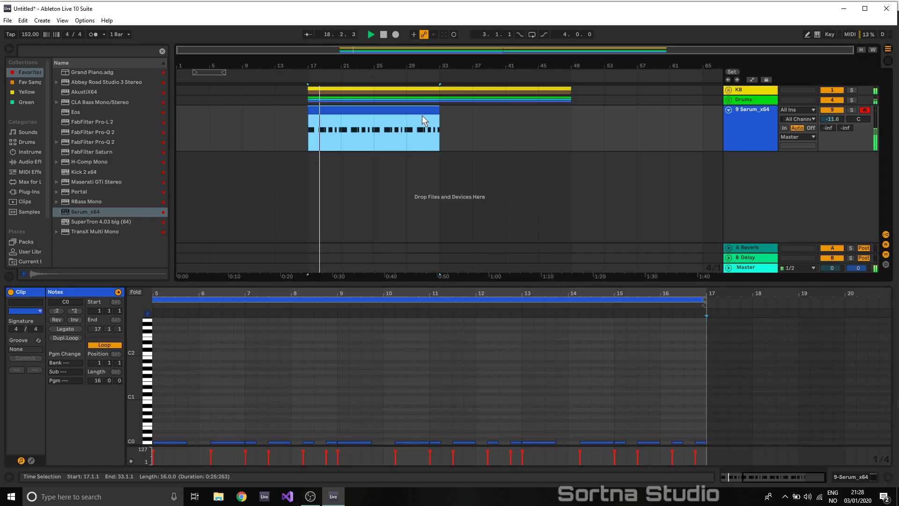
{"action": "key", "text": "ctrl+d"}
- Insert an Arpeggiator before Serum, followed by the Total Random velocity preset
{"action": "left_click", "coordinate": [762, 109]}
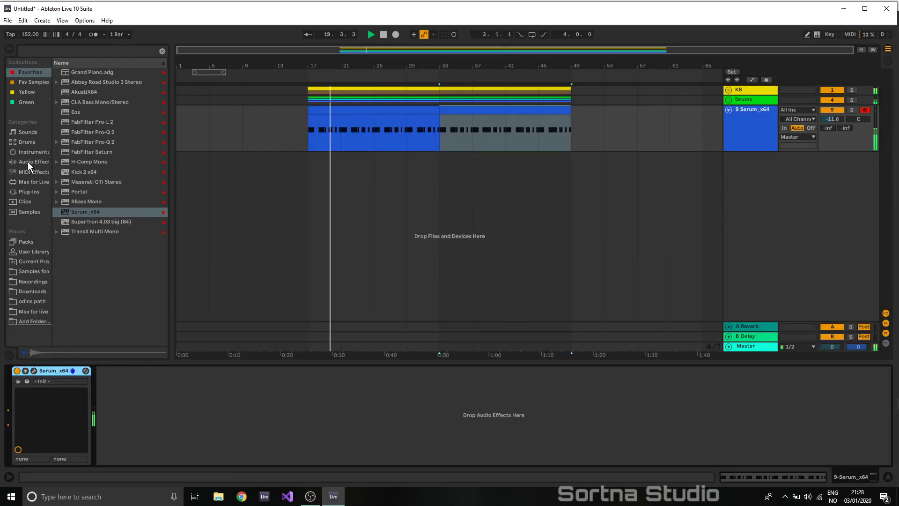
{"action": "left_click", "coordinate": [29, 171]}
{"action": "left_click_drag", "start_coordinate": [78, 75], "coordinate": [81, 402]}
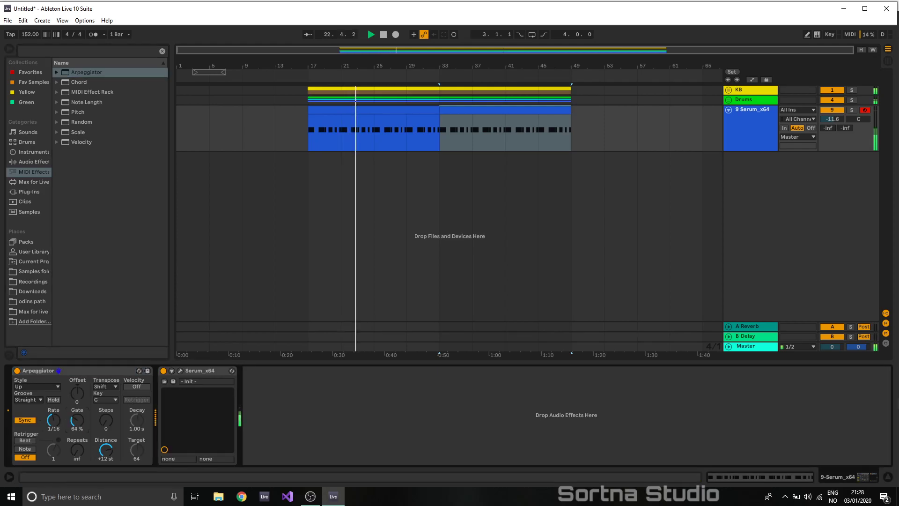
{"action": "left_click", "coordinate": [65, 143]}
{"action": "double_click", "coordinate": [99, 290]}
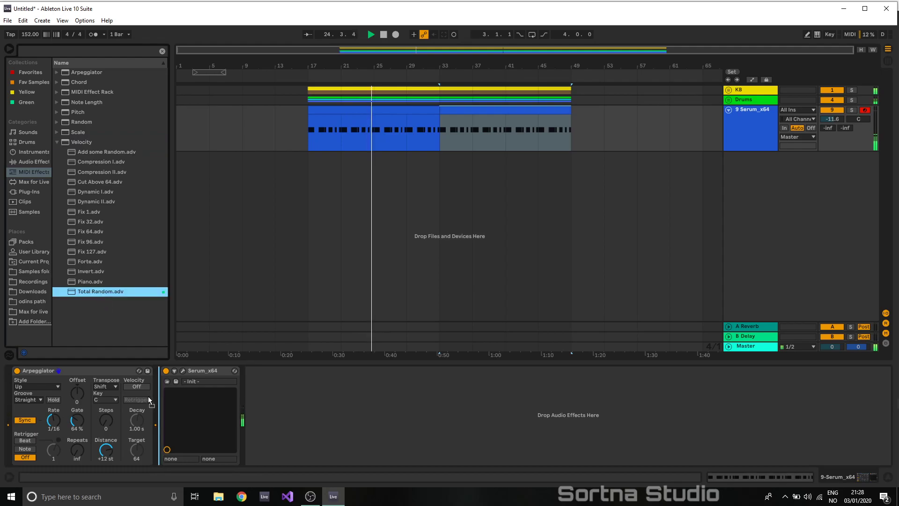
- Modulate the wavetable position of Serum's oscillator A with velocity and lower the oscillator's random phase
{"action": "left_click", "coordinate": [274, 370]}
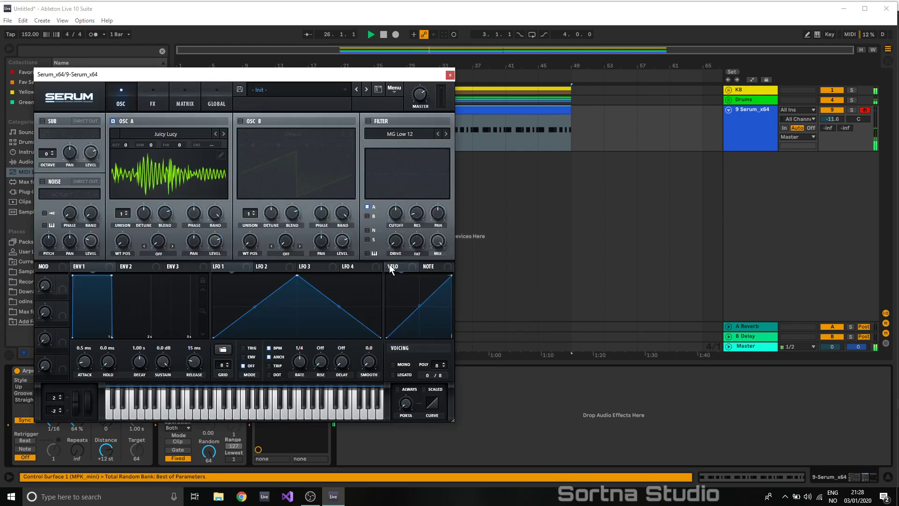
{"action": "left_click_drag", "start_coordinate": [120, 241], "coordinate": [121, 241]}
{"action": "left_click_drag", "start_coordinate": [213, 214], "coordinate": [206, 248]}
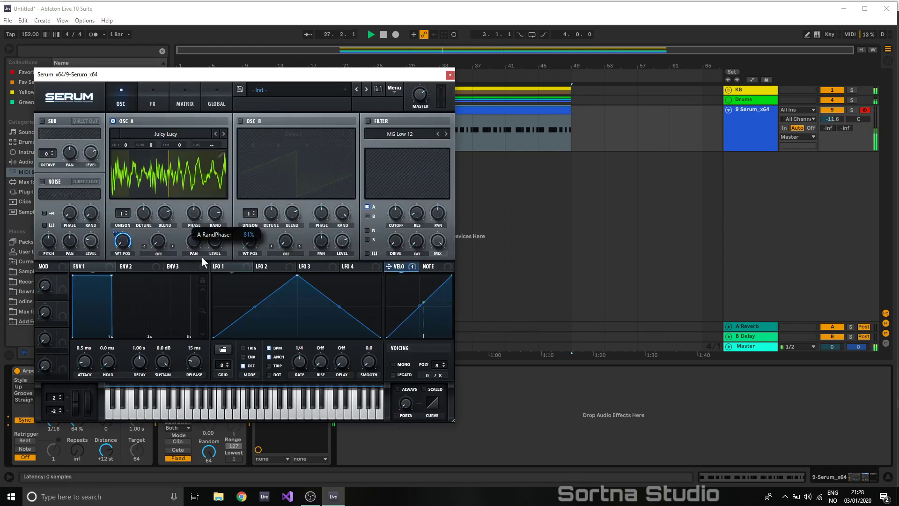
{"action": "mouse_move", "coordinate": [125, 145]}
{"action": "left_mouse_down"}
{"action": "mouse_move", "coordinate": [133, 128]}
{"action": "mouse_move", "coordinate": [131, 158]}
{"action": "mouse_move", "coordinate": [129, 136]}
{"action": "left_mouse_up"}
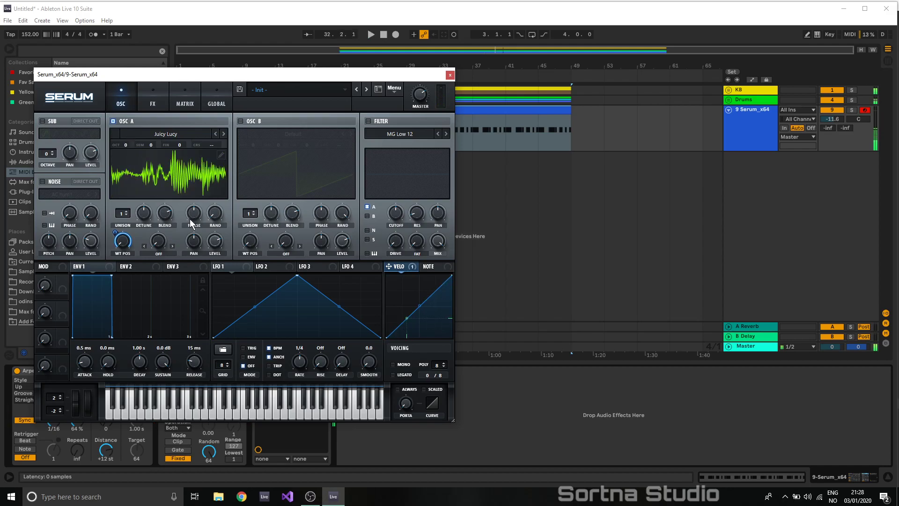
- Set oscillator A's warp mode to Bend +/- and modulate the warp amount with LFO 3 at an 8-bar rate during playback
{"action": "left_click", "coordinate": [159, 251]}
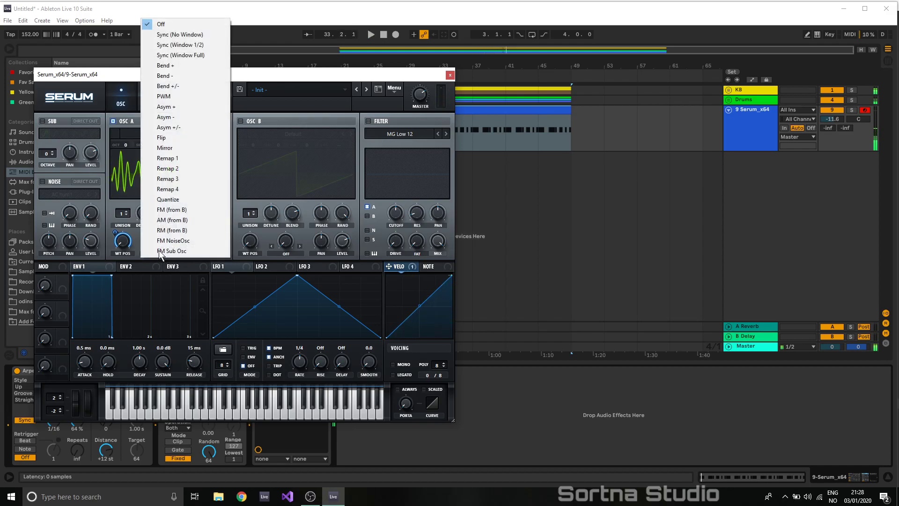
{"action": "left_click", "coordinate": [183, 86]}
{"action": "key", "text": "space"}
{"action": "left_click_drag", "start_coordinate": [164, 213], "coordinate": [186, 143]}
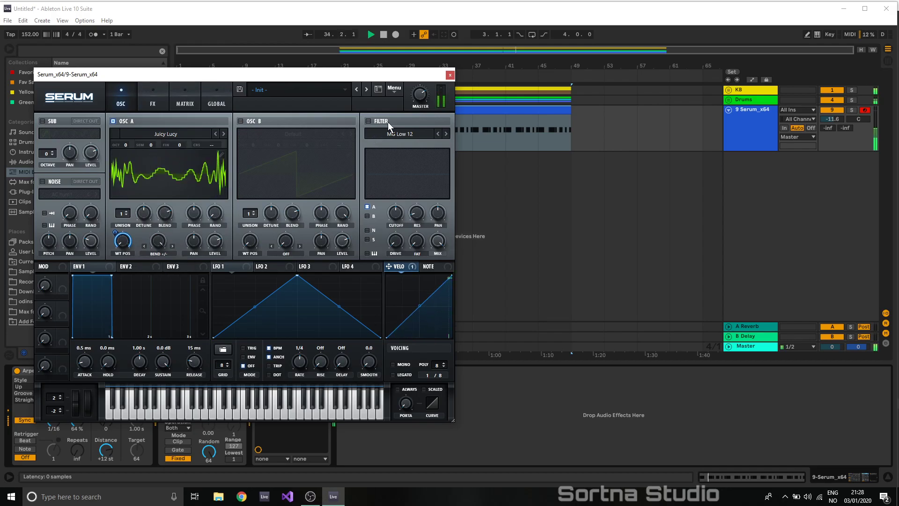
{"action": "mouse_move", "coordinate": [323, 267]}
{"action": "left_mouse_down"}
{"action": "mouse_move", "coordinate": [232, 267]}
{"action": "mouse_move", "coordinate": [152, 236]}
{"action": "mouse_move", "coordinate": [143, 275]}
{"action": "left_mouse_up"}
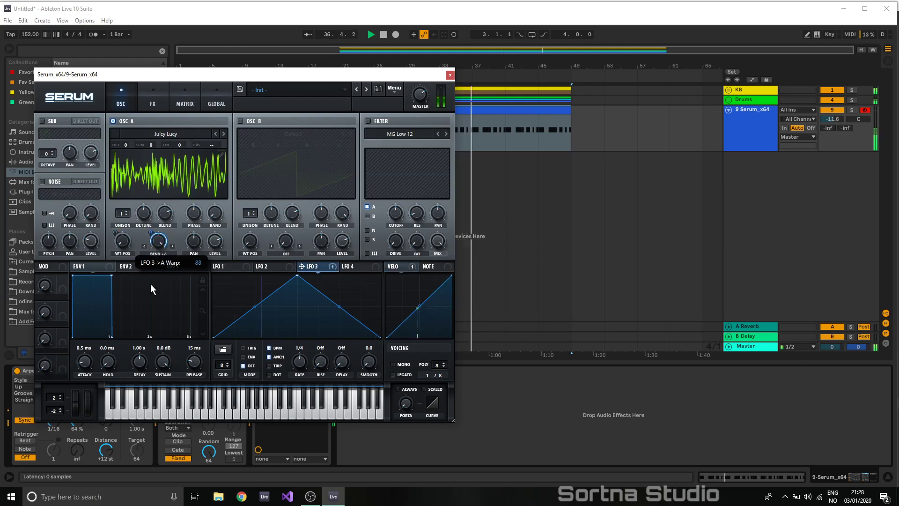
{"action": "left_click_drag", "start_coordinate": [298, 362], "coordinate": [297, 387]}
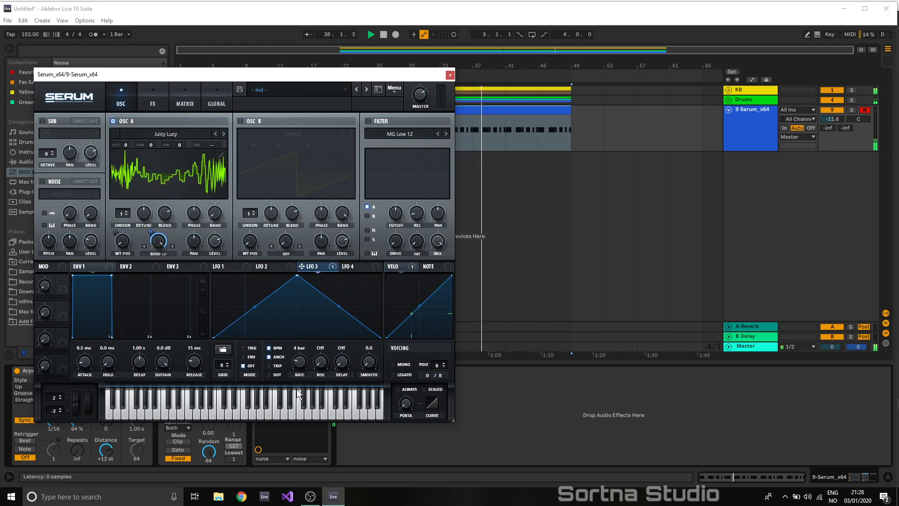
{"action": "left_click_drag", "start_coordinate": [297, 364], "coordinate": [297, 370]}
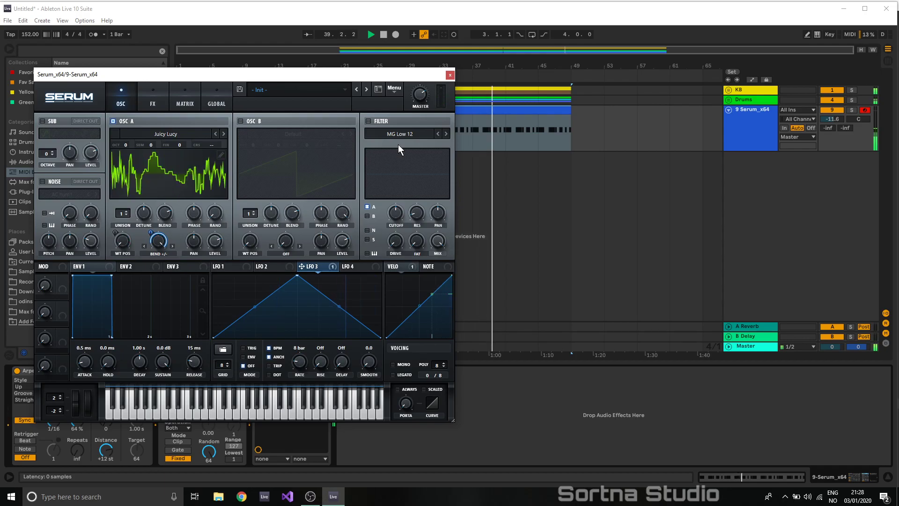
- Lower envelope 1's sustain to minimum with a 9.6 ms decay, and modulate its decay and release with velocity
{"action": "left_click_drag", "start_coordinate": [140, 364], "coordinate": [152, 438]}
{"action": "left_click_drag", "start_coordinate": [396, 266], "coordinate": [130, 378]}
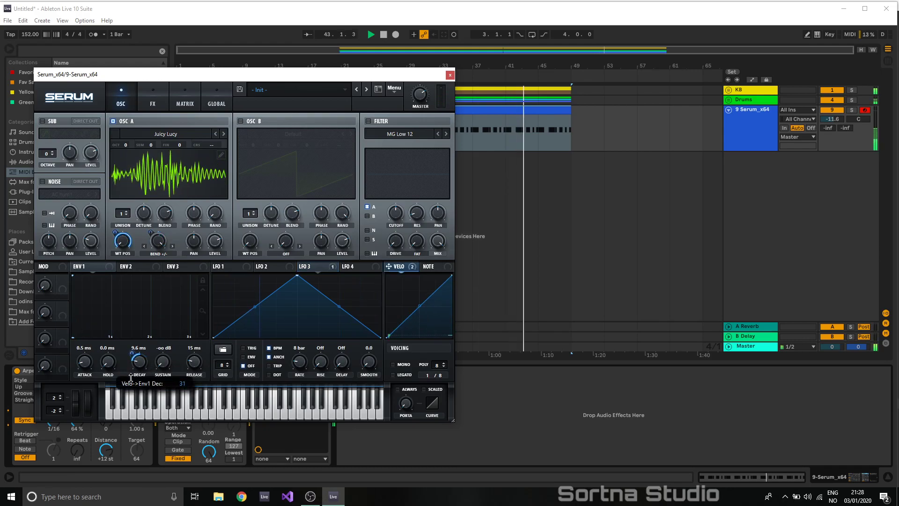
{"action": "left_click_drag", "start_coordinate": [387, 272], "coordinate": [182, 380]}
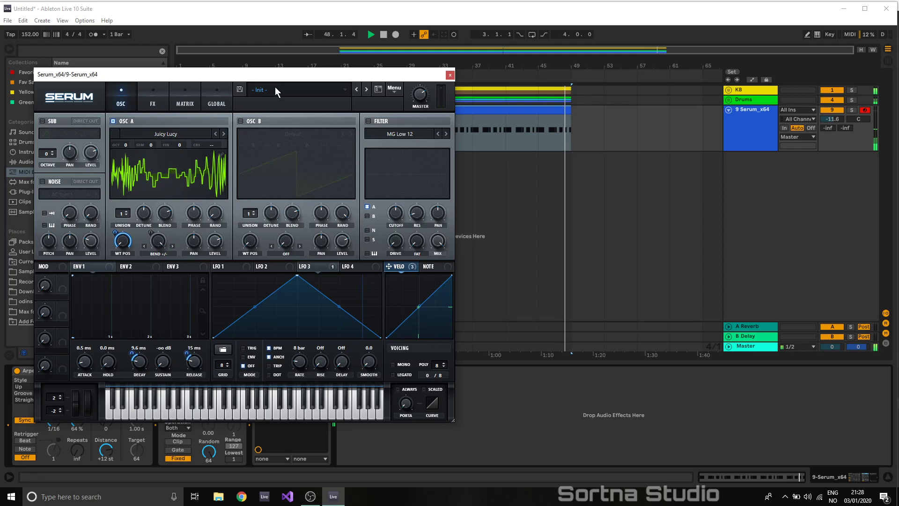
- Enable Serum's distortion effect in Sin Fold mode, reduce its drive to about 13%, and adjust its mix
{"action": "left_click", "coordinate": [154, 91]}
{"action": "left_click", "coordinate": [66, 135]}
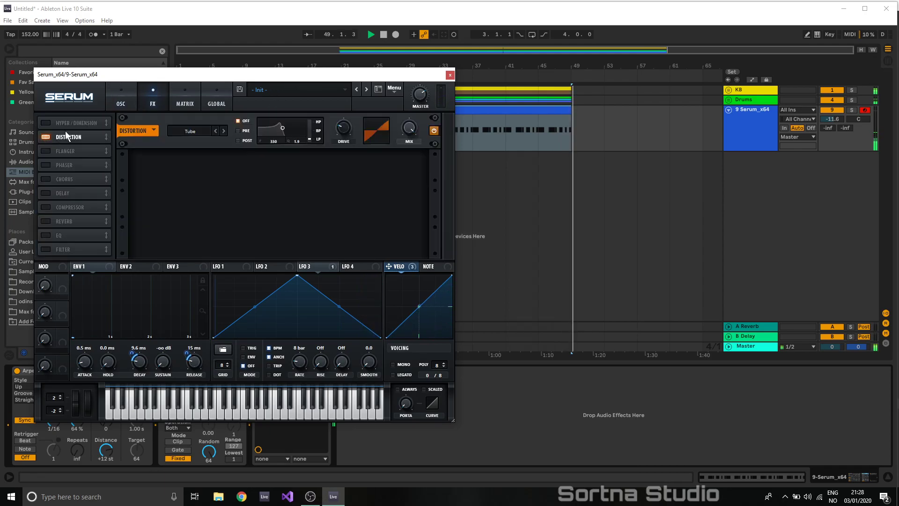
{"action": "left_click", "coordinate": [225, 130]}
{"action": "left_click", "coordinate": [225, 131]}
{"action": "left_click", "coordinate": [226, 132]}
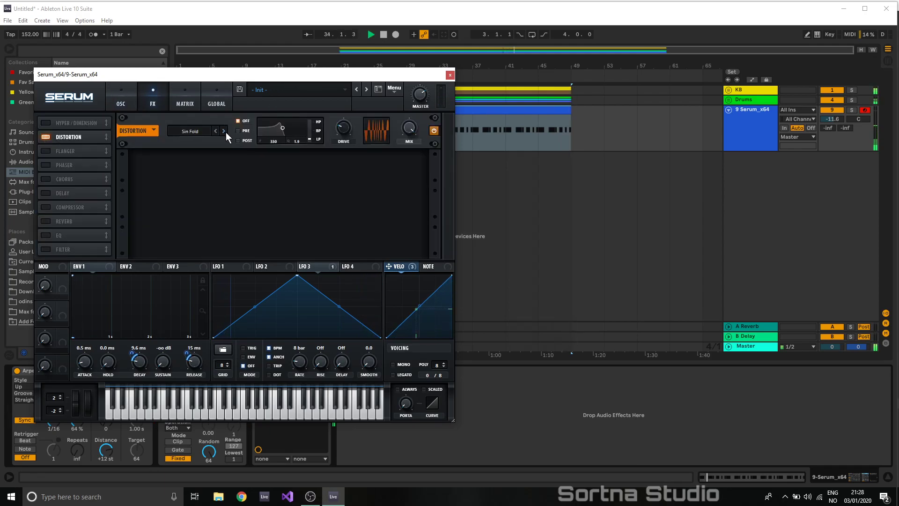
{"action": "left_click_drag", "start_coordinate": [343, 131], "coordinate": [343, 140]}
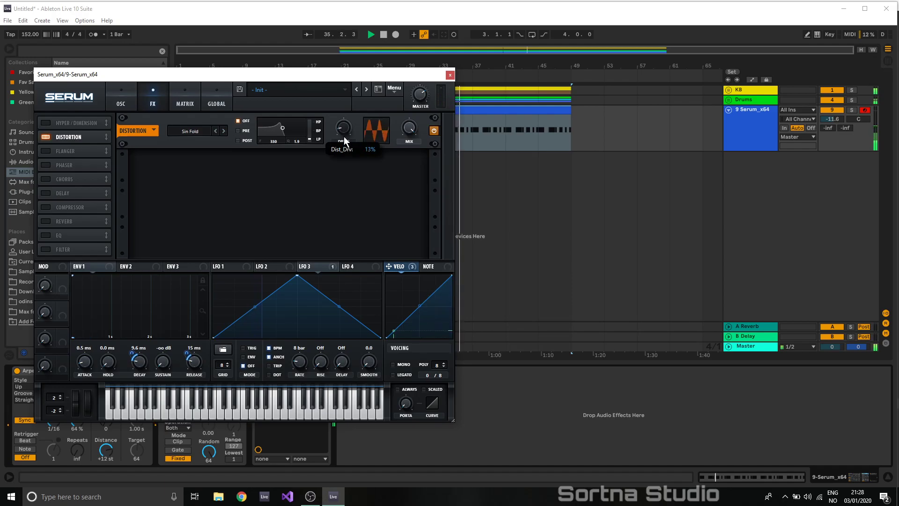
{"action": "left_click_drag", "start_coordinate": [403, 128], "coordinate": [409, 157]}
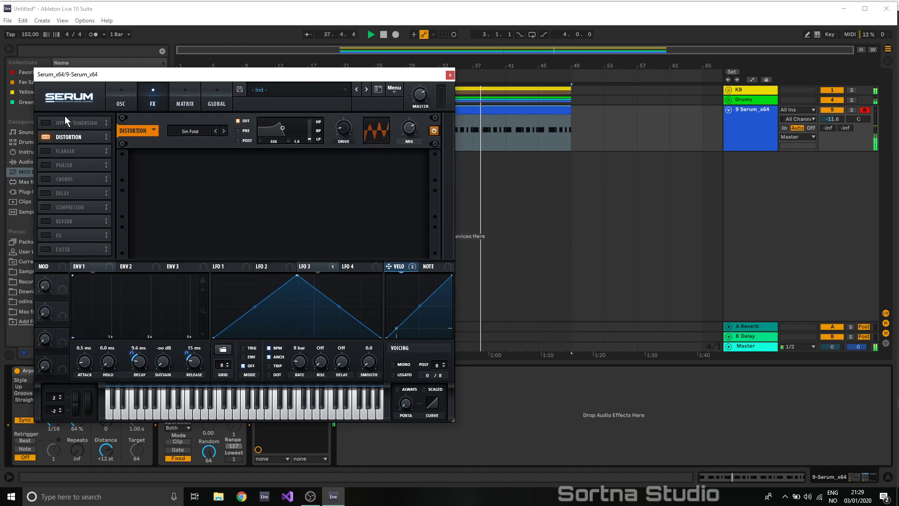
- Modulate oscillator A's pan with LFO 4 at a 2-bar rate
{"action": "left_click", "coordinate": [133, 97]}
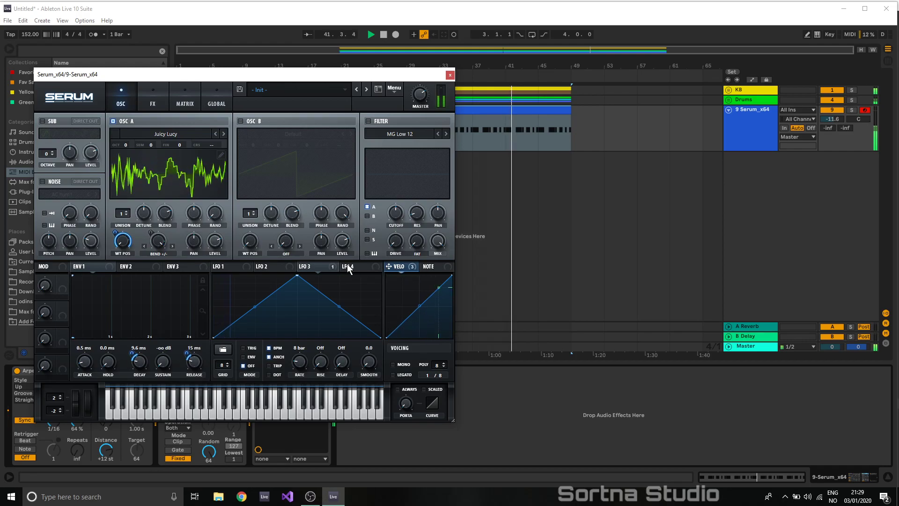
{"action": "left_click_drag", "start_coordinate": [350, 265], "coordinate": [194, 240]}
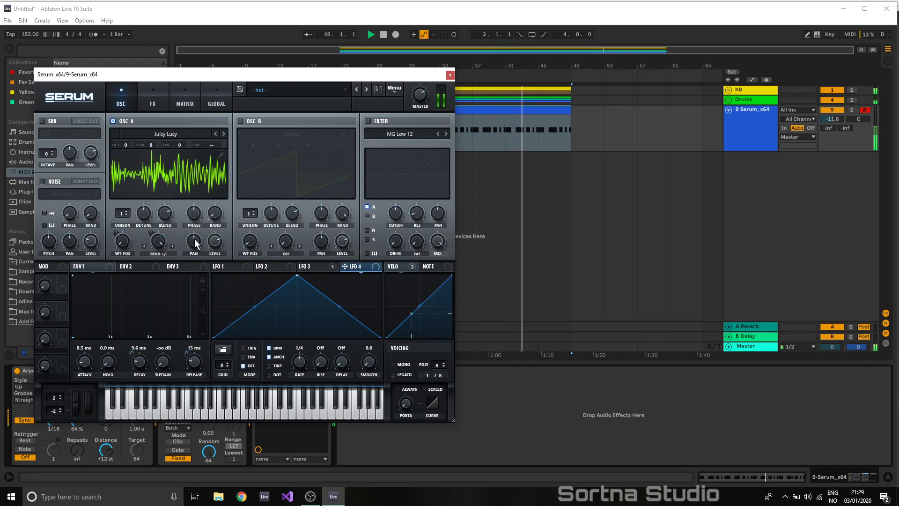
{"action": "left_click_drag", "start_coordinate": [297, 364], "coordinate": [299, 384]}
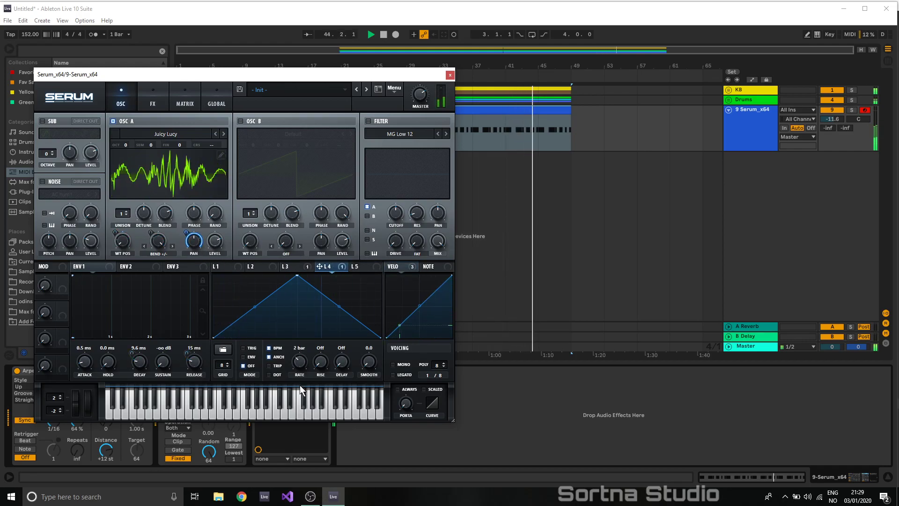
{"action": "mouse_move", "coordinate": [188, 243]}
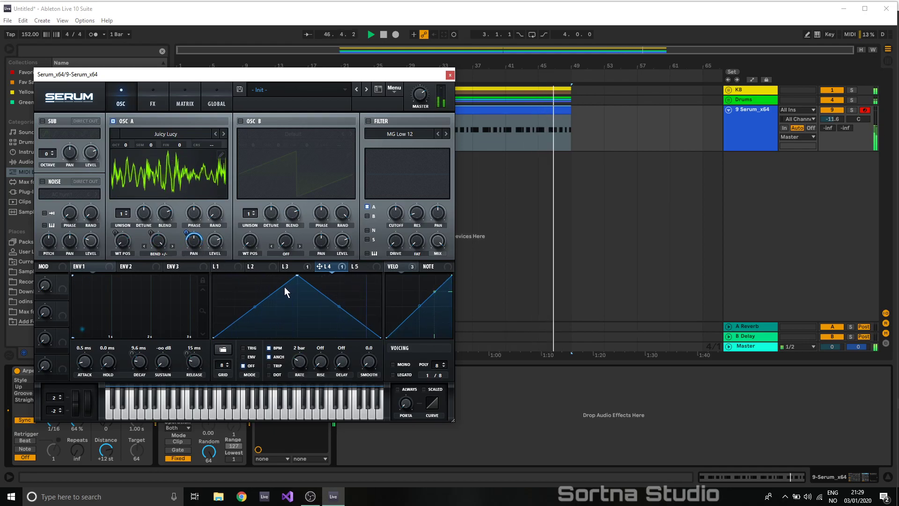
- Set LFO 4's grid to 16, draw an irregular stepped shape across its curve, and close the Serum window
{"action": "left_click", "coordinate": [227, 362]}
{"action": "left_click", "coordinate": [227, 362]}
{"action": "left_click", "coordinate": [227, 362]}
{"action": "left_click", "coordinate": [228, 363]}
{"action": "left_click", "coordinate": [228, 363]}
{"action": "left_click", "coordinate": [229, 362]}
{"action": "left_click", "coordinate": [229, 362]}
{"action": "left_click", "coordinate": [228, 362]}
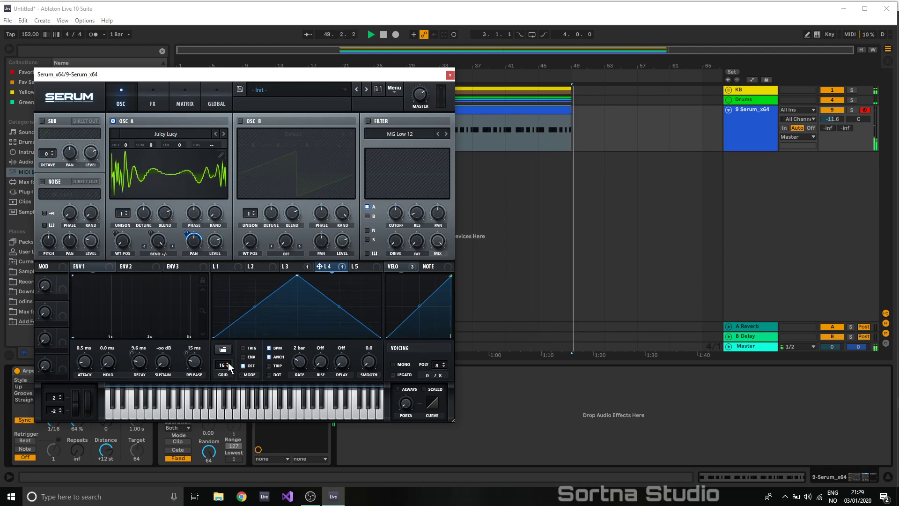
{"action": "left_click_drag", "start_coordinate": [231, 297], "coordinate": [263, 324]}
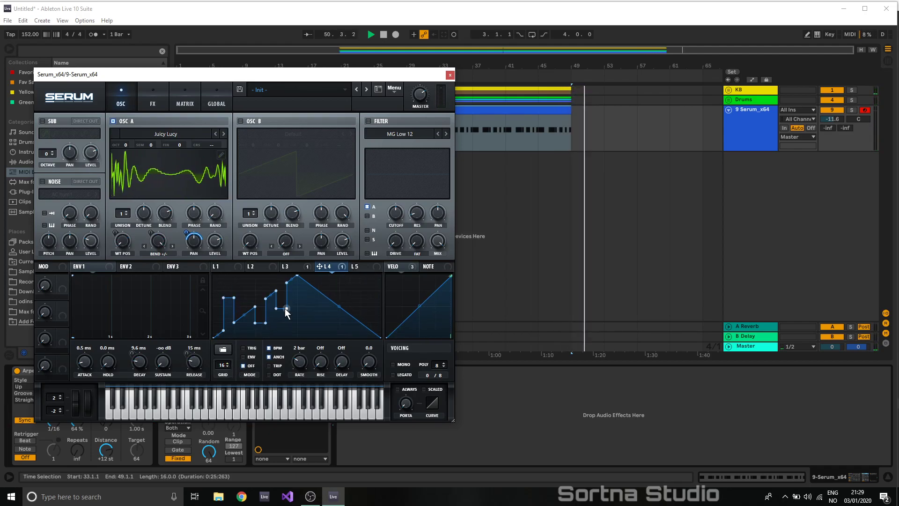
{"action": "mouse_move", "coordinate": [269, 281]}
{"action": "left_mouse_down"}
{"action": "mouse_move", "coordinate": [288, 299]}
{"action": "mouse_move", "coordinate": [357, 321]}
{"action": "mouse_move", "coordinate": [375, 303]}
{"action": "mouse_move", "coordinate": [334, 324]}
{"action": "left_mouse_up"}
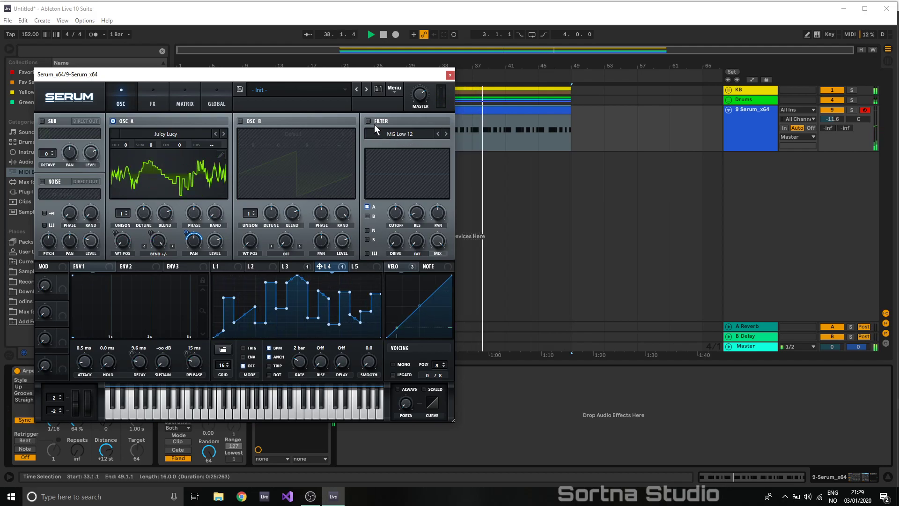
{"action": "left_click", "coordinate": [158, 99]}
{"action": "left_click", "coordinate": [116, 92]}
{"action": "left_click", "coordinate": [450, 75]}
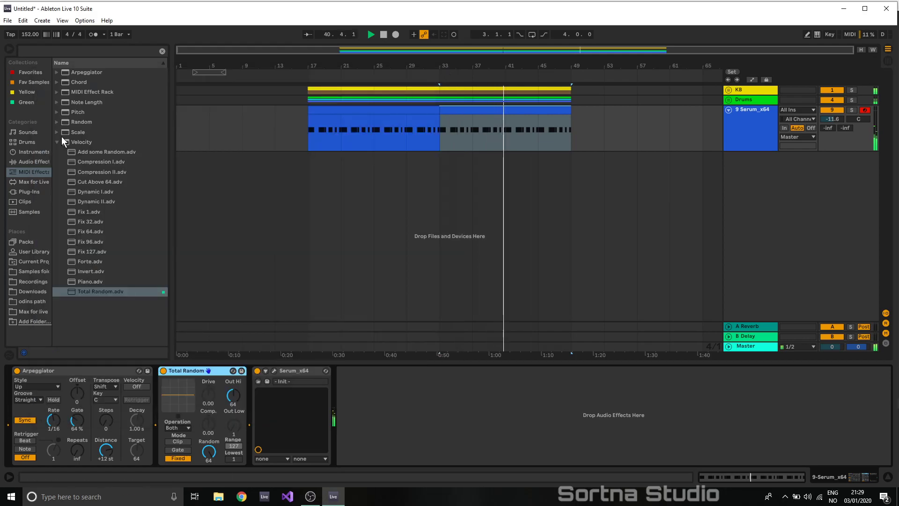
- Select both Serum clips and loop the arrangement over their full length, bars 17 to 49
{"action": "left_click", "coordinate": [29, 81]}
{"action": "left_click", "coordinate": [33, 73]}
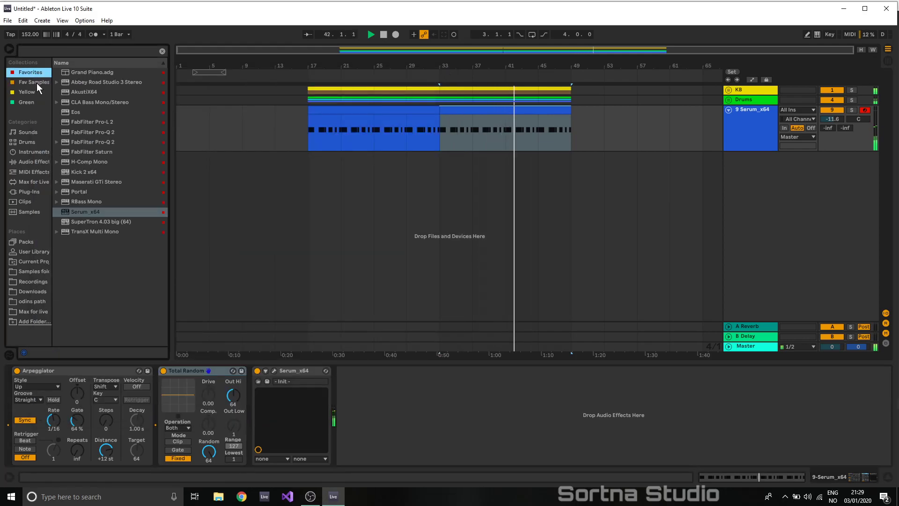
{"action": "left_click", "coordinate": [374, 110]}
{"action": "left_click", "coordinate": [363, 111], "text": "shift"}
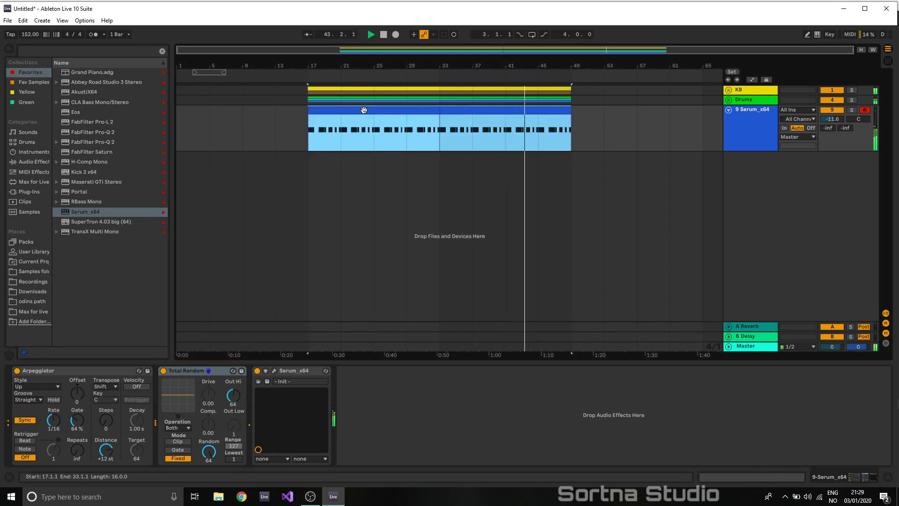
{"action": "key", "text": "ctrl+l"}
- Add a Compressor after Serum and sidechain it from the 8-Instrument Rack track
{"action": "double_click", "coordinate": [756, 114]}
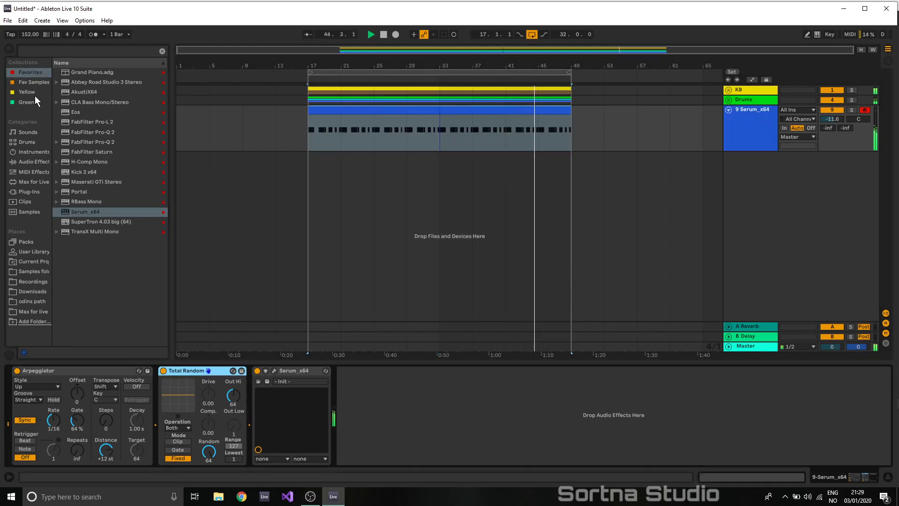
{"action": "left_click", "coordinate": [32, 161]}
{"action": "left_click_drag", "start_coordinate": [83, 151], "coordinate": [399, 425]}
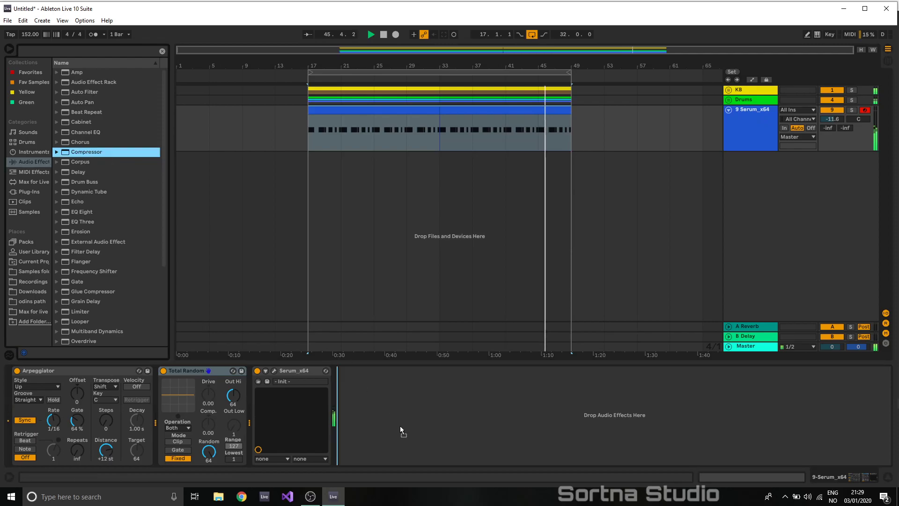
{"action": "left_click", "coordinate": [353, 371]}
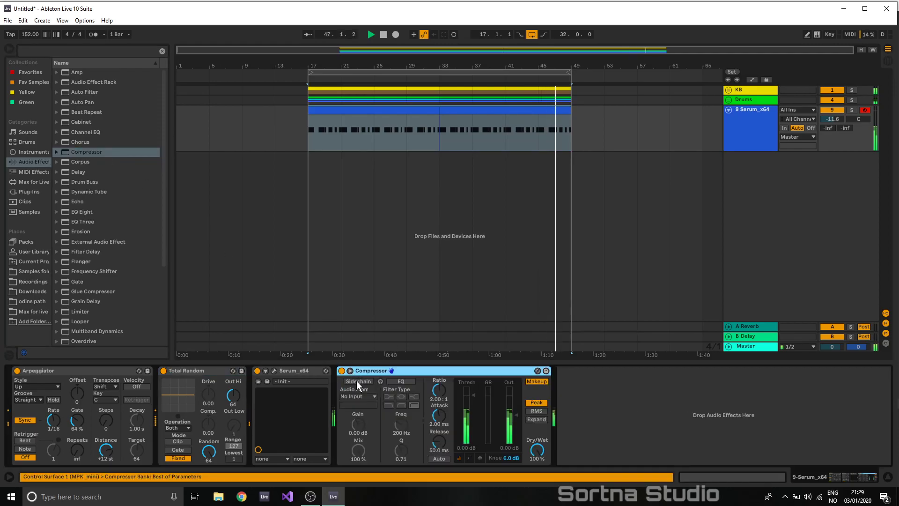
{"action": "left_click", "coordinate": [363, 396]}
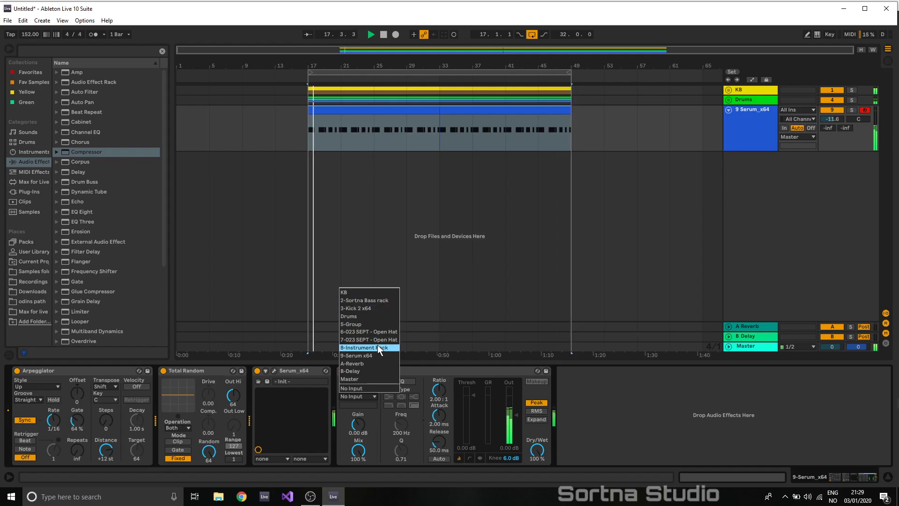
{"action": "left_click", "coordinate": [454, 280]}
- Unfold the Drums group and rename its Instrument Rack track as Snare
{"action": "left_click", "coordinate": [728, 100]}
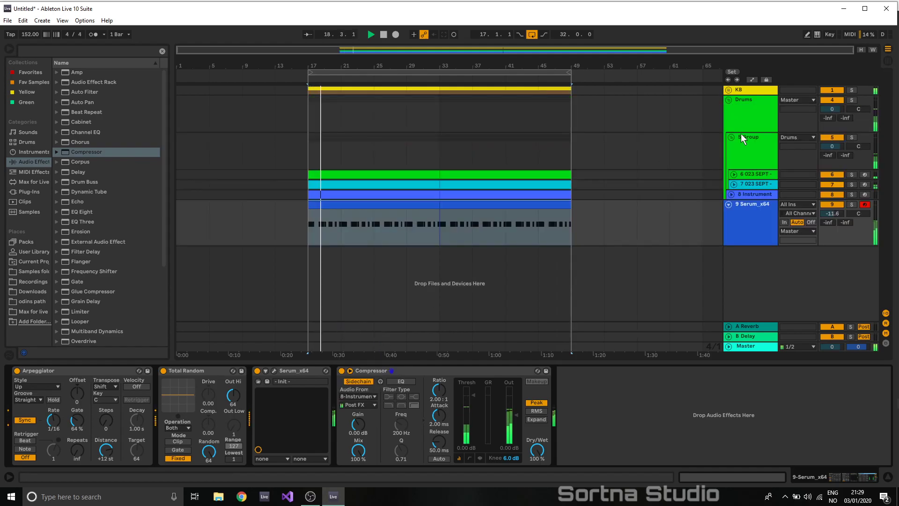
{"action": "left_click", "coordinate": [755, 194]}
{"action": "key", "text": "ctrl+r"}
{"action": "type", "text": "Sn"}
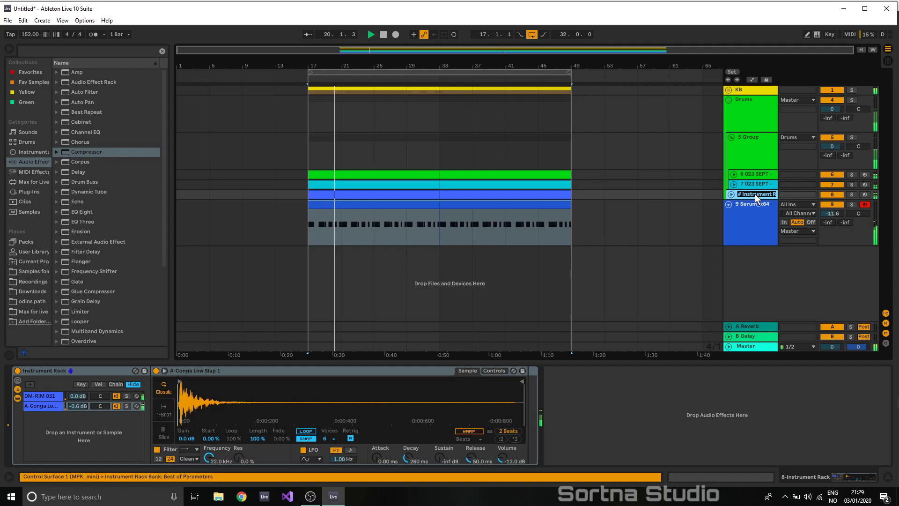
{"action": "type", "text": "are"}
{"action": "key", "text": "Return"}
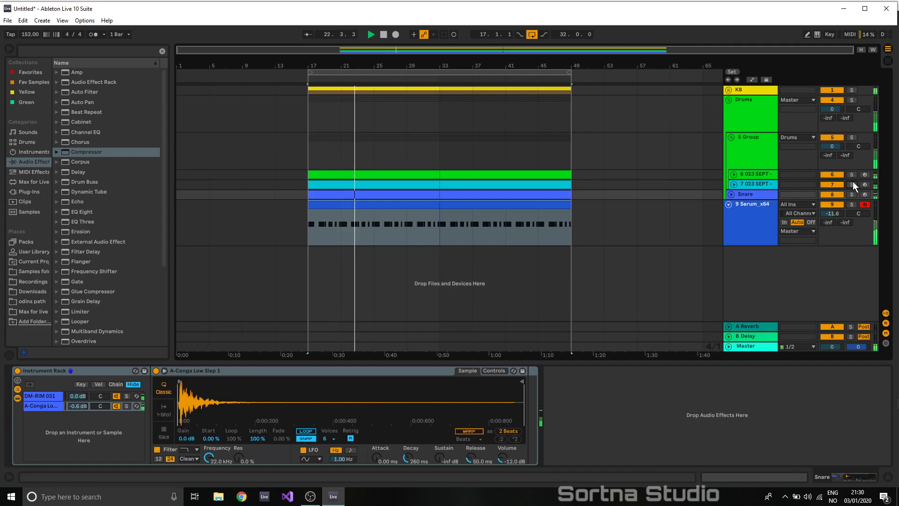
- Rename the two 023 SEPT tracks in the Drums group, track 7 as closed HH and track 6 as open HH
{"action": "left_click", "coordinate": [758, 186]}
{"action": "key", "text": "ctrl+r"}
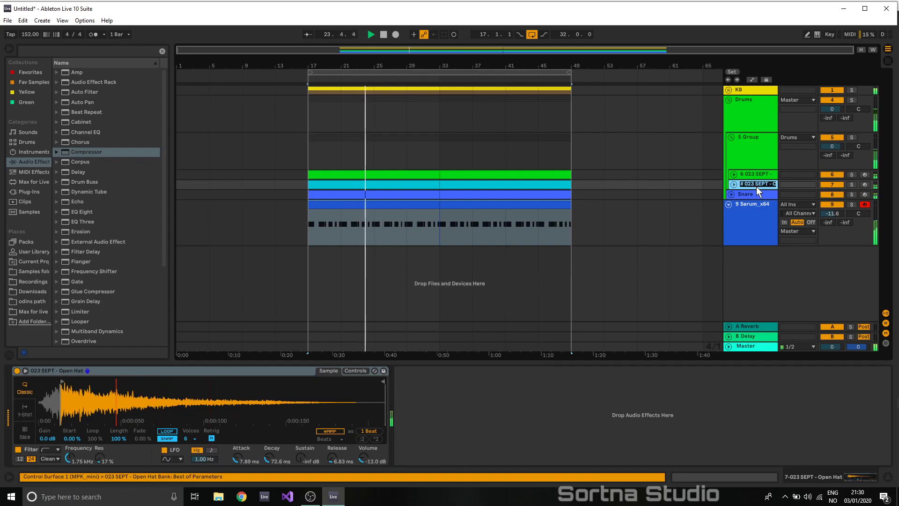
{"action": "type", "text": "closed HH"}
{"action": "key", "text": "Return"}
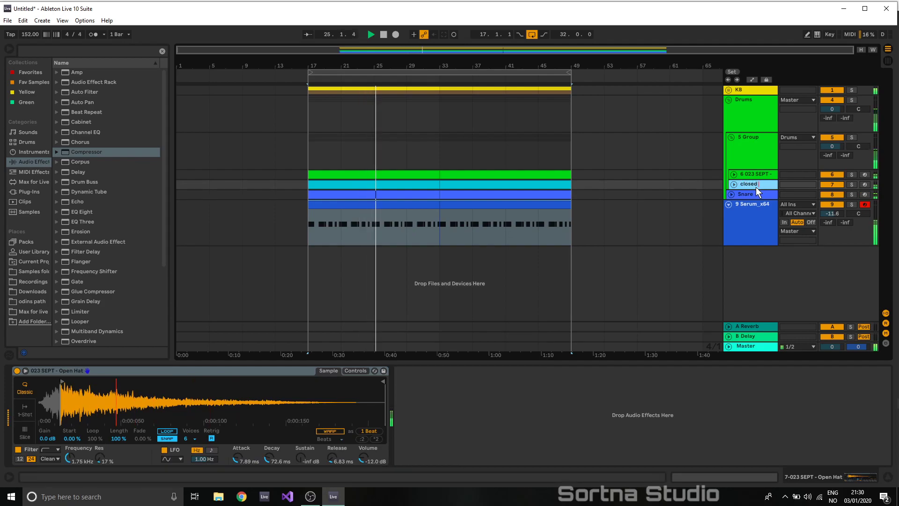
{"action": "left_click", "coordinate": [756, 176]}
{"action": "key", "text": "ctrl+r"}
{"action": "type", "text": "open HH"}
{"action": "key", "text": "Return"}
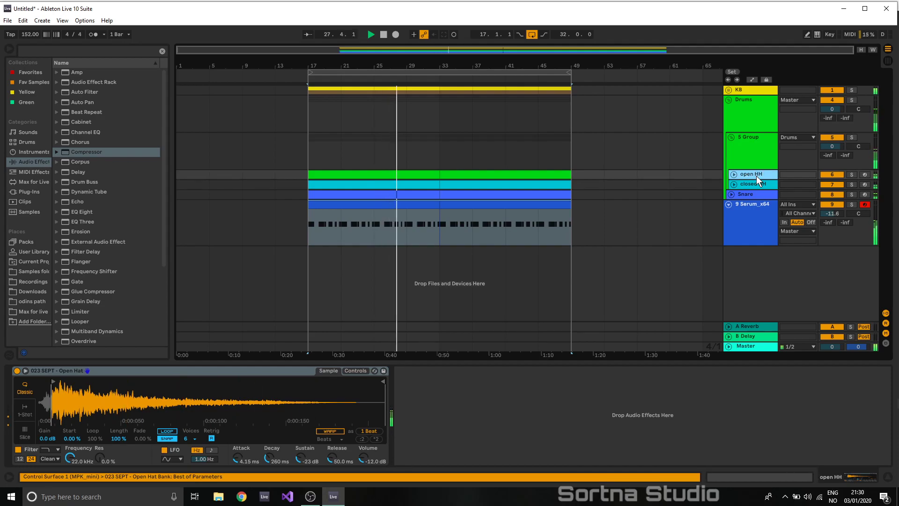
- Rename the nested hi-hat group as Hihats and fold the Drums group
{"action": "left_click", "coordinate": [746, 137]}
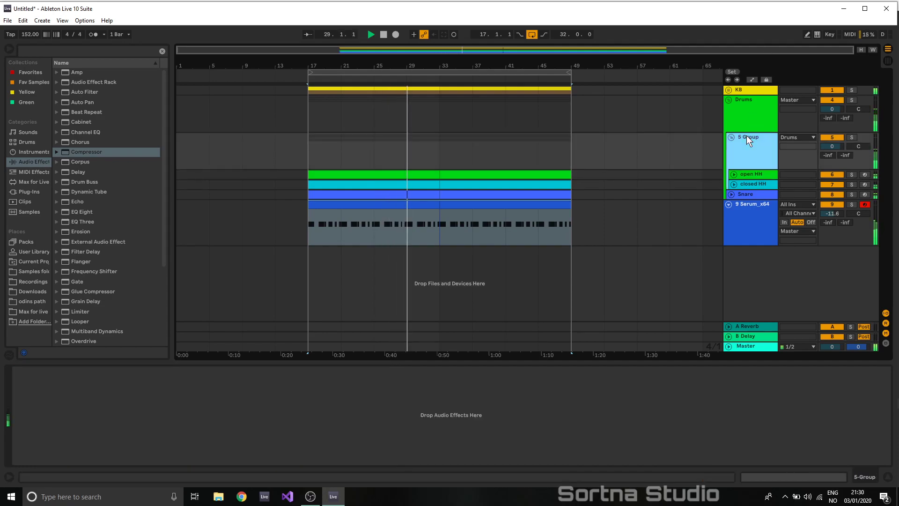
{"action": "key", "text": "ctrl+r"}
{"action": "type", "text": "Hihats"}
{"action": "key", "text": "Return"}
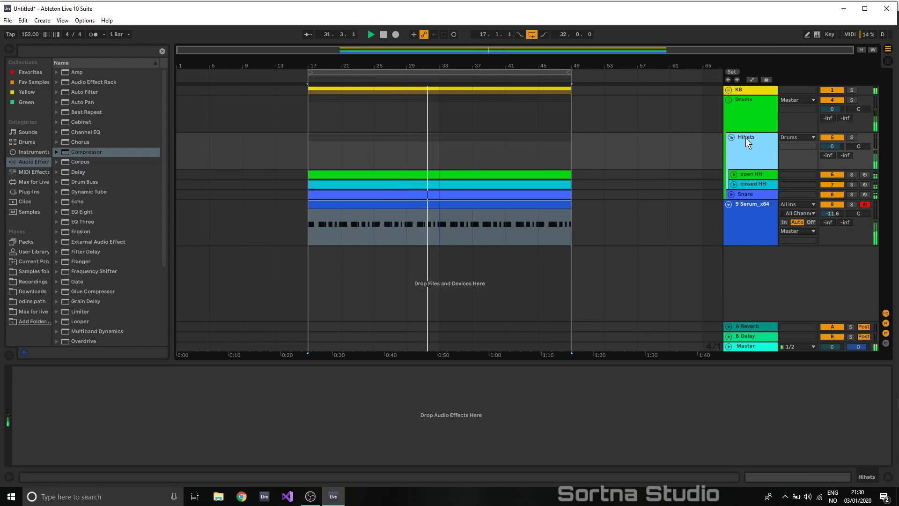
{"action": "left_click", "coordinate": [728, 100]}
{"action": "left_click", "coordinate": [728, 90]}
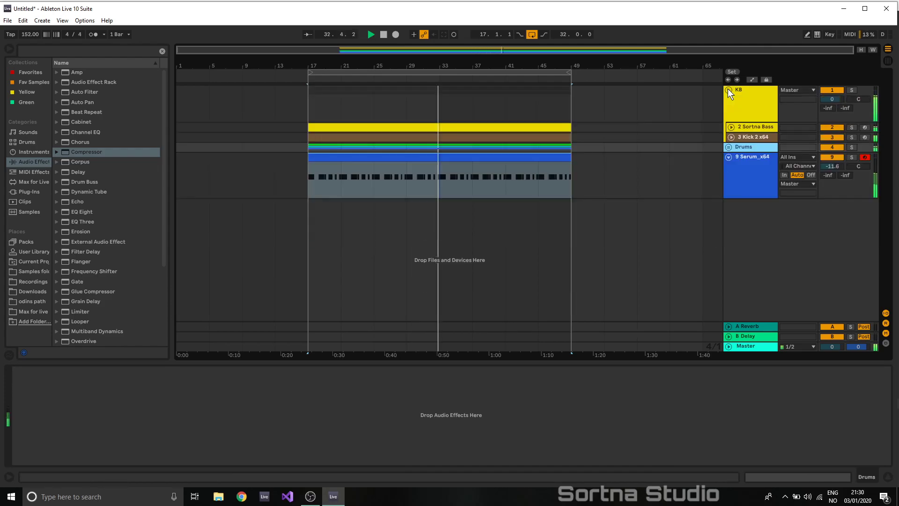
{"action": "left_click", "coordinate": [728, 90]}
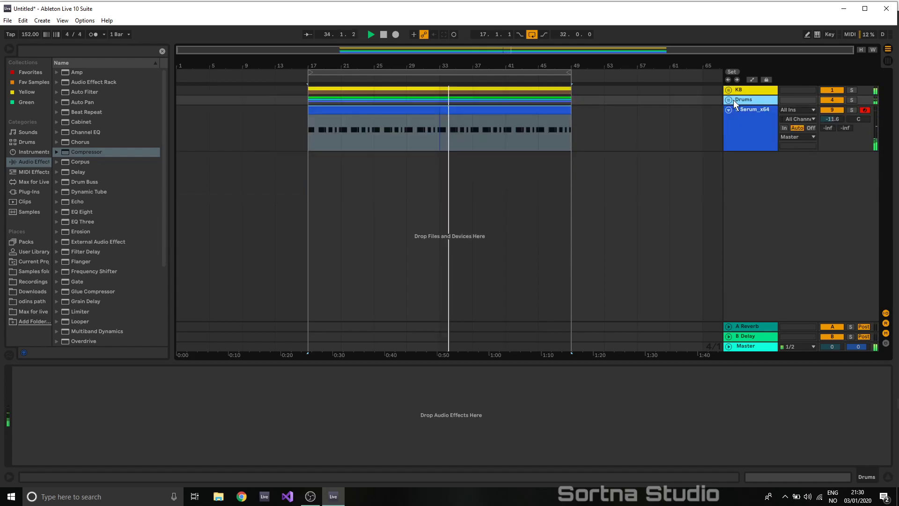
- Insert the Maserati GTi Stereo plug-in between Serum and the Compressor on the Serum track
{"action": "left_click", "coordinate": [749, 108]}
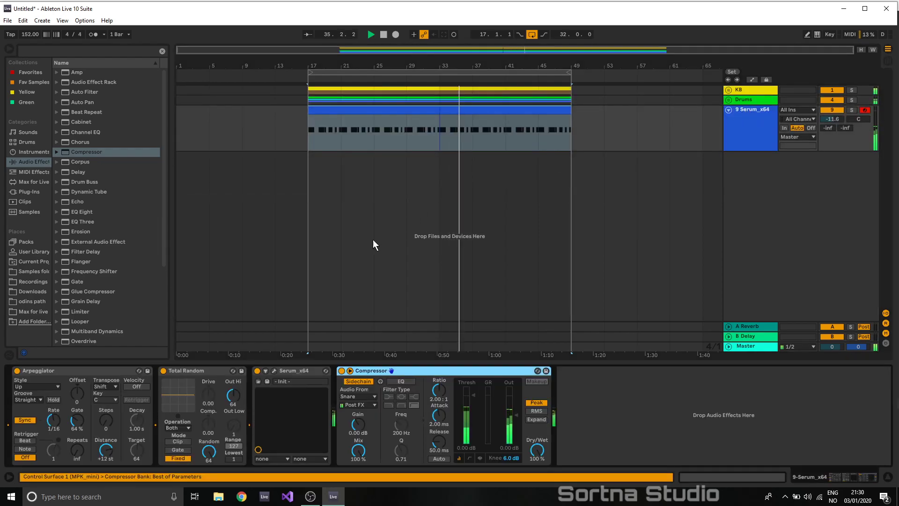
{"action": "left_click", "coordinate": [29, 73]}
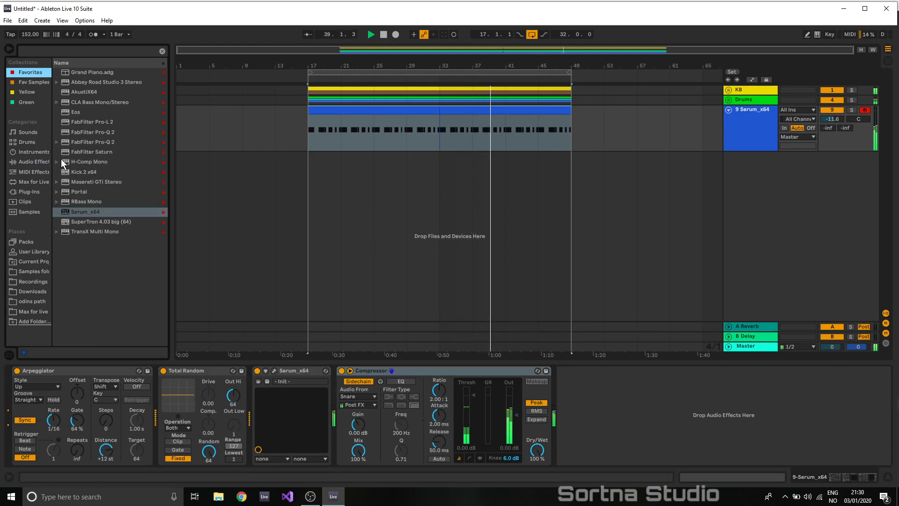
{"action": "left_click", "coordinate": [35, 171]}
{"action": "left_click", "coordinate": [34, 163]}
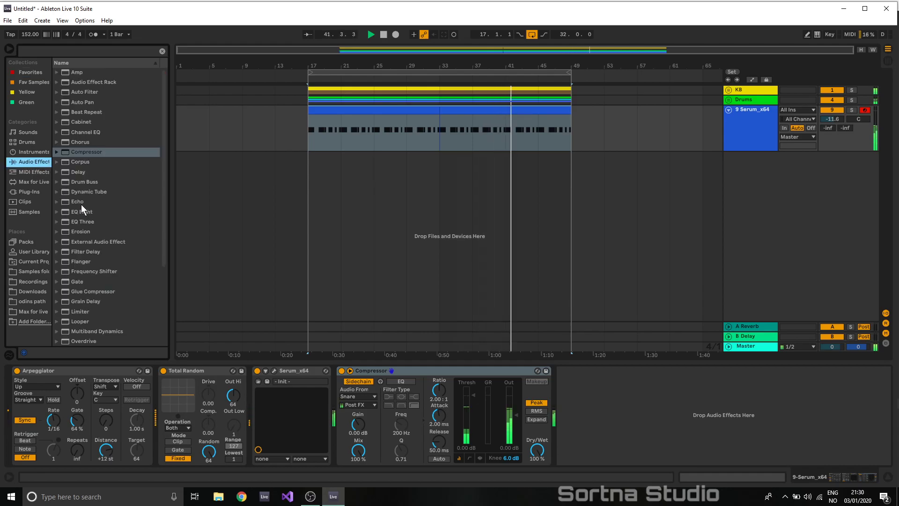
{"action": "scroll", "coordinate": [91, 204], "scroll_direction": "down", "scroll_amount": 5}
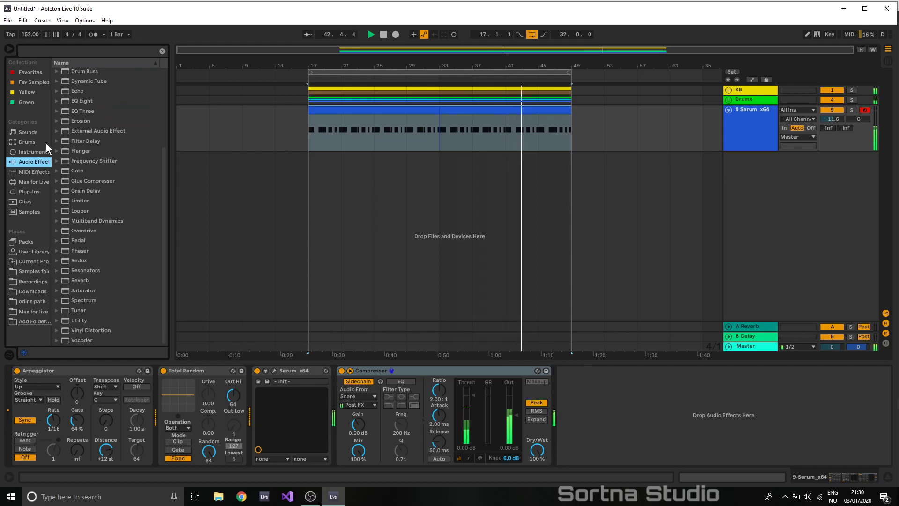
{"action": "left_click", "coordinate": [29, 73]}
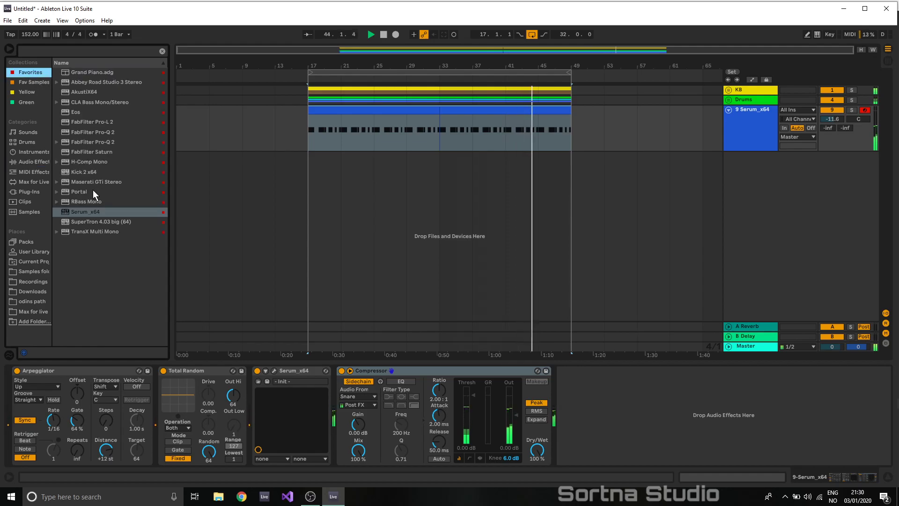
{"action": "mouse_move", "coordinate": [91, 183]}
{"action": "left_mouse_down"}
{"action": "mouse_move", "coordinate": [169, 183]}
{"action": "mouse_move", "coordinate": [318, 421]}
{"action": "left_mouse_up"}
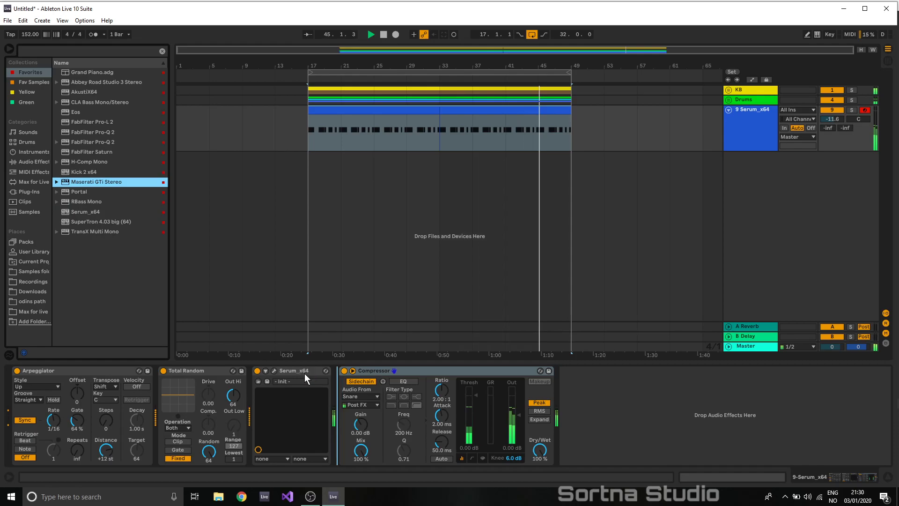
{"action": "left_click_drag", "start_coordinate": [304, 372], "coordinate": [305, 373]}
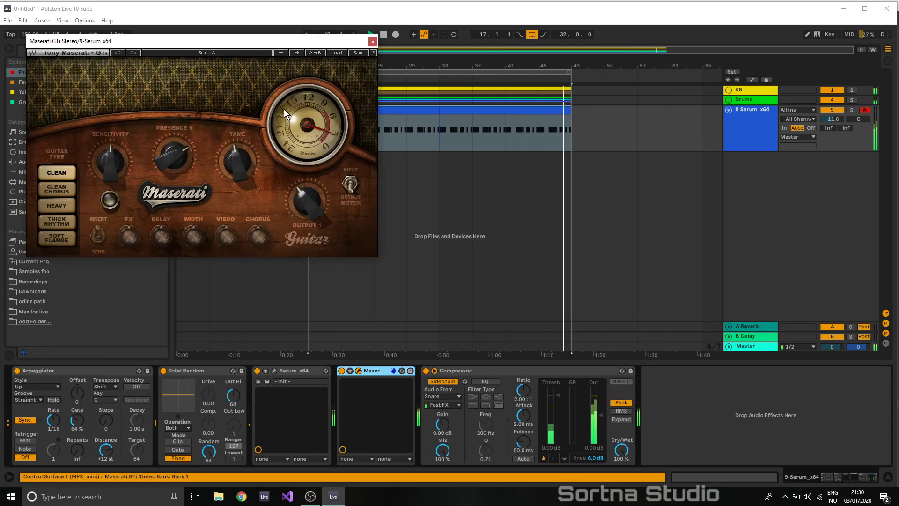
- Set Maserati GTi's guitar type to Clean Chorus, adjust its mix, tame and presence, and lower Serum's master volume to about 41%
{"action": "left_click", "coordinate": [71, 186]}
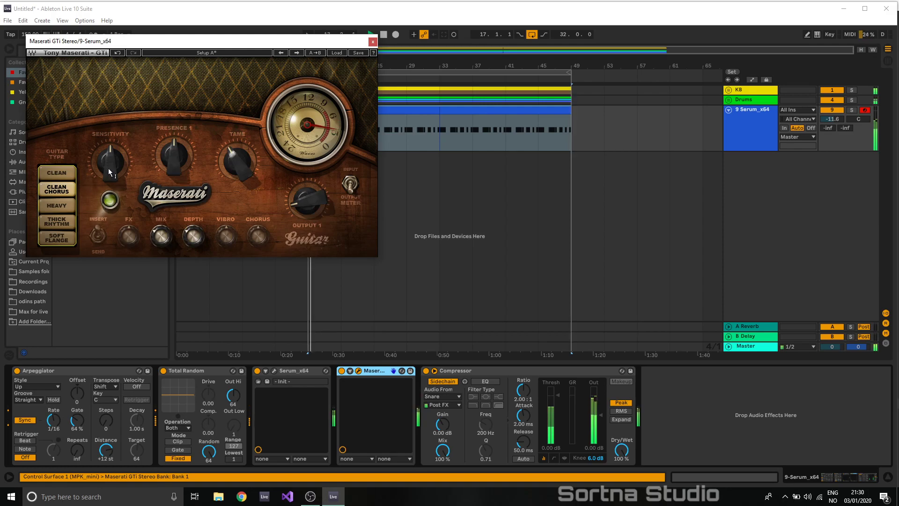
{"action": "left_click_drag", "start_coordinate": [163, 236], "coordinate": [164, 241]}
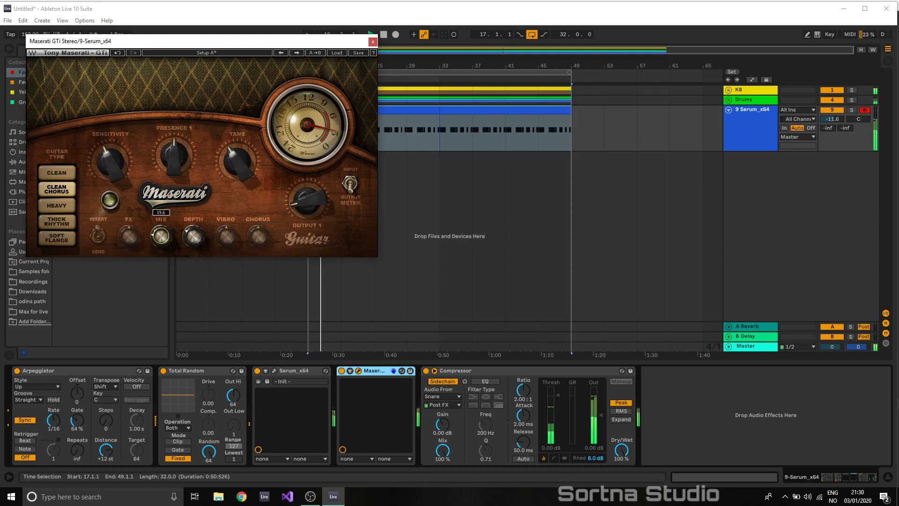
{"action": "left_click_drag", "start_coordinate": [236, 161], "coordinate": [237, 166]}
{"action": "left_click_drag", "start_coordinate": [174, 155], "coordinate": [174, 159]}
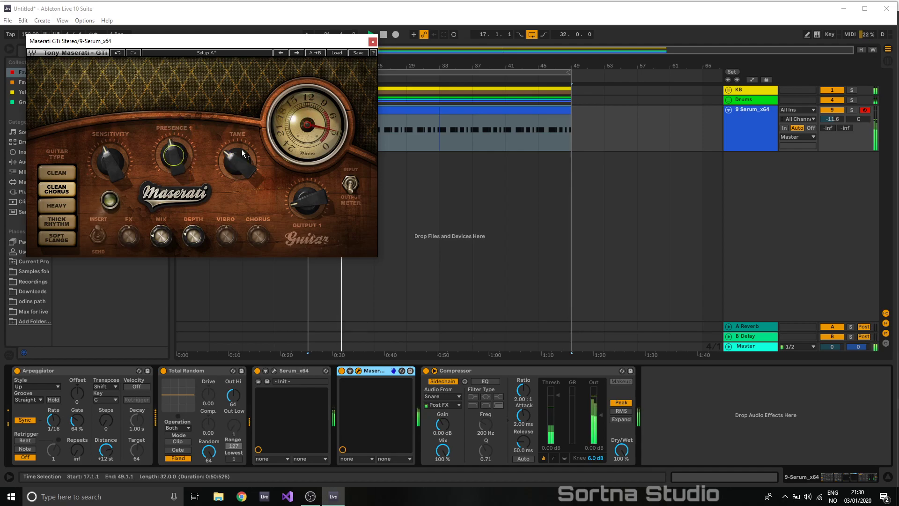
{"action": "left_click", "coordinate": [274, 370]}
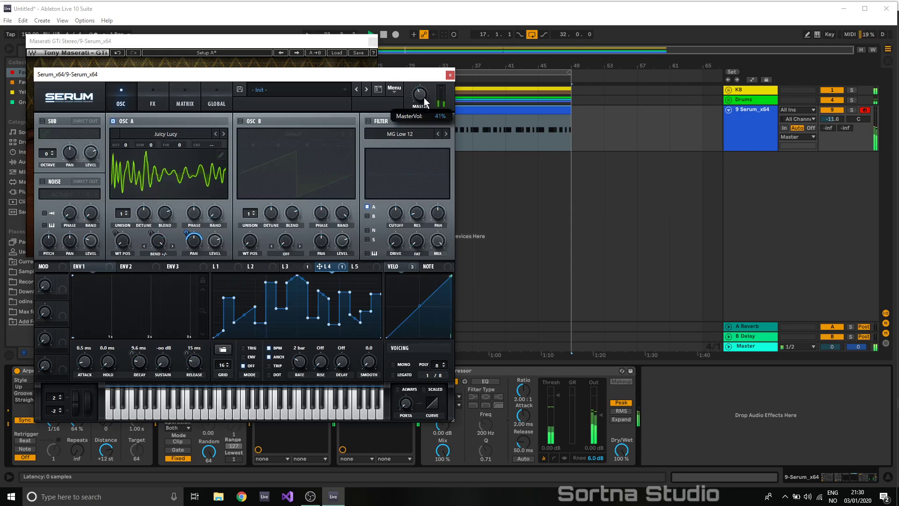
{"action": "left_click", "coordinate": [451, 75]}
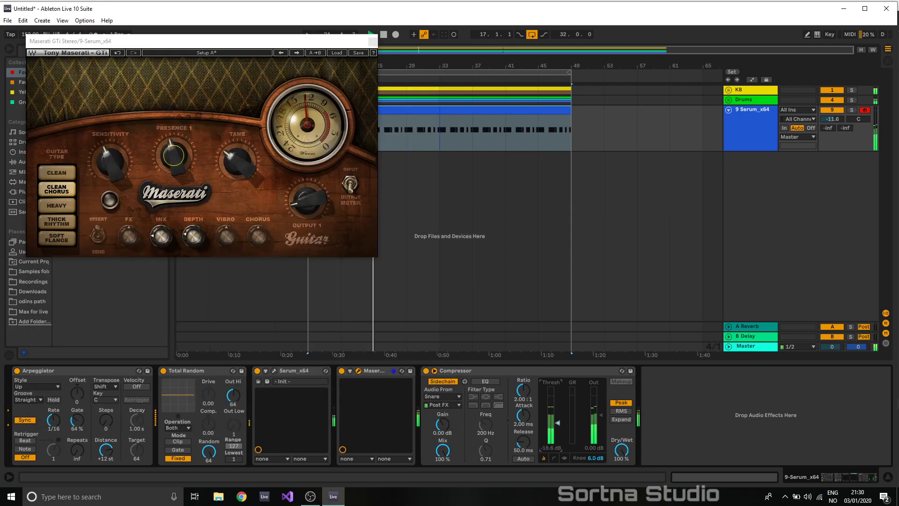
- Set the Compressor's attack to 0.03 ms, ratio to 3.94:1 and threshold to -25.5 dB, and show its activity graph
{"action": "left_click_drag", "start_coordinate": [523, 416], "coordinate": [523, 433]}
{"action": "left_click_drag", "start_coordinate": [524, 390], "coordinate": [523, 371]}
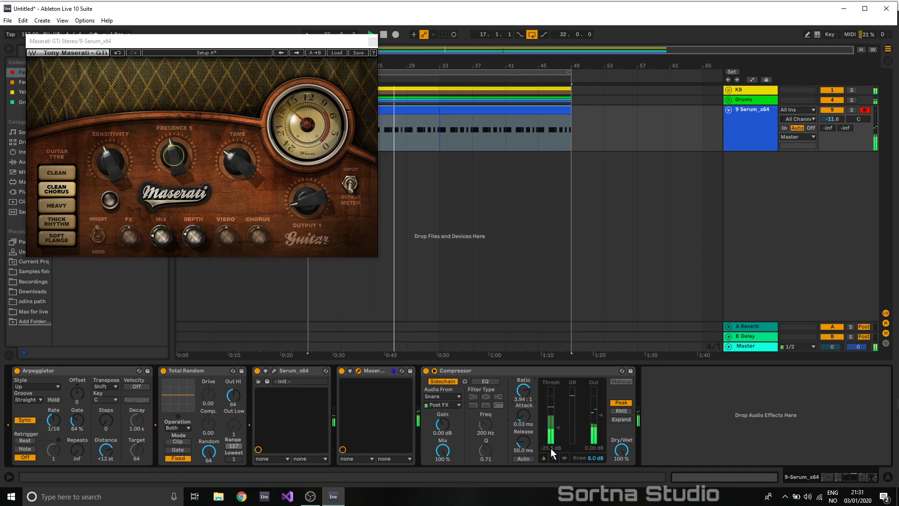
{"action": "left_click", "coordinate": [565, 458]}
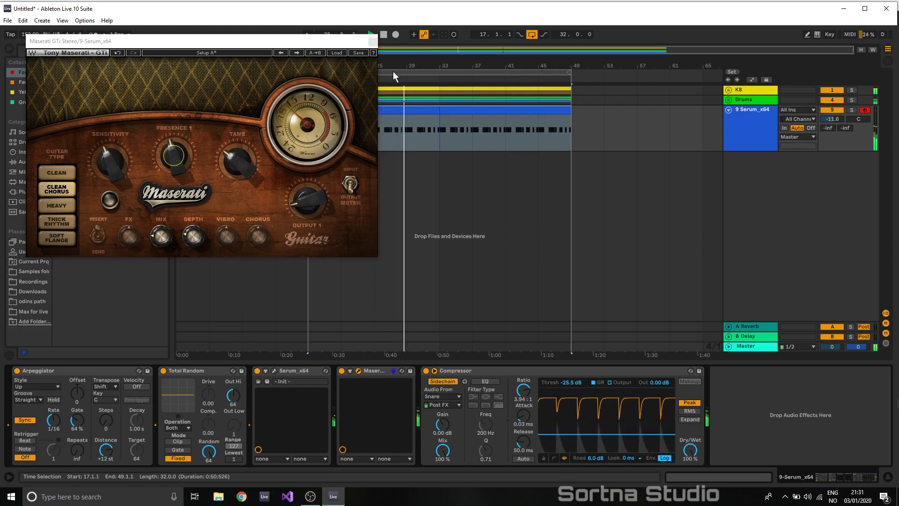
{"action": "left_click", "coordinate": [374, 42]}
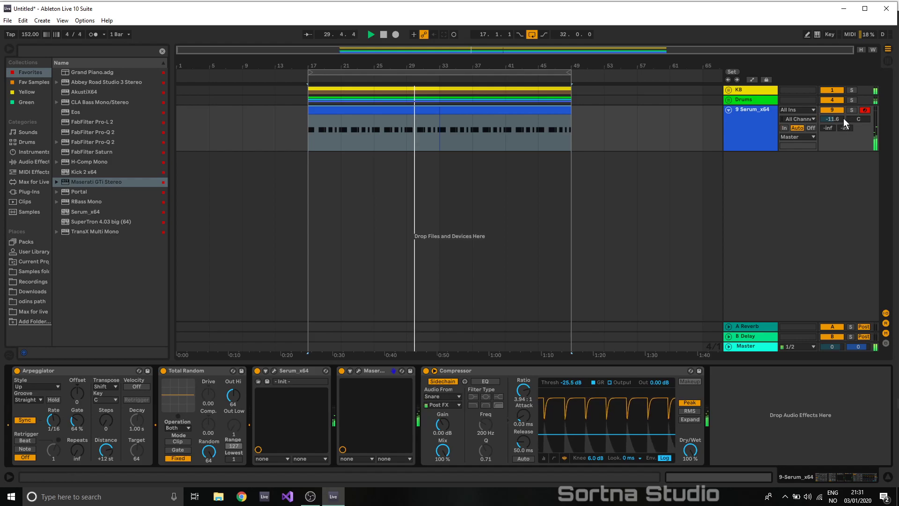
- Switch to Session View and adjust the Serum track's volume
{"action": "scroll", "coordinate": [839, 121], "scroll_direction": "up", "scroll_amount": 6}
{"action": "key", "text": "Tab"}
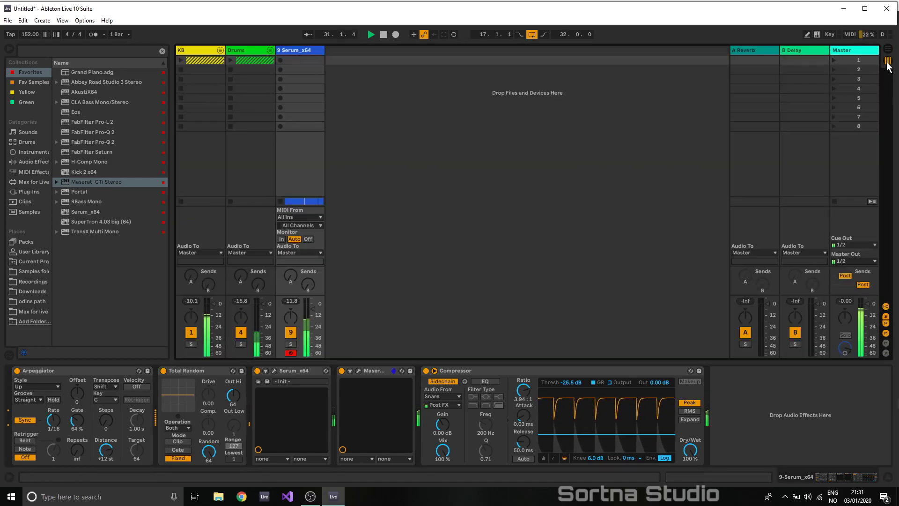
{"action": "left_click_drag", "start_coordinate": [312, 309], "coordinate": [312, 312]}
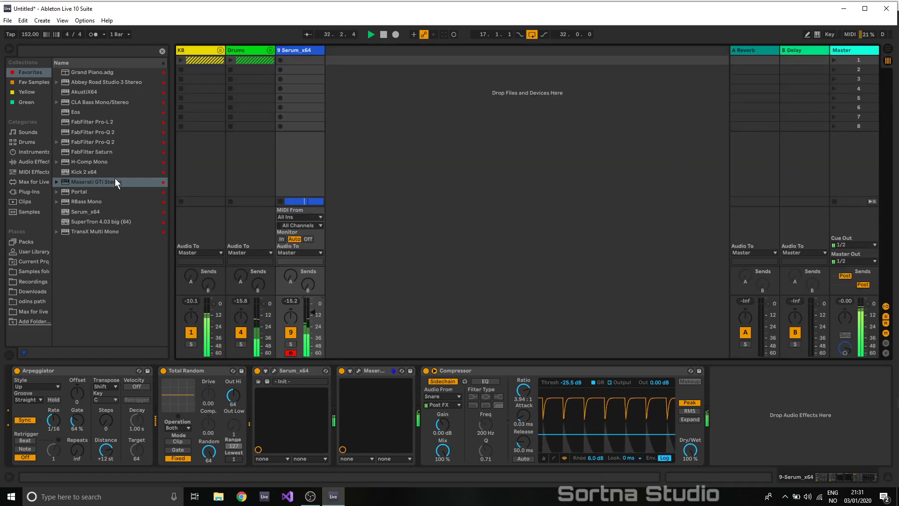
- Insert the Eos reverb before the Serum track's Compressor, using Plate 2 with a 1.88k low cut and 8% mix
{"action": "left_click_drag", "start_coordinate": [78, 112], "coordinate": [423, 396]}
{"action": "left_click", "coordinate": [229, 148]}
{"action": "left_click_drag", "start_coordinate": [160, 206], "coordinate": [187, 227]}
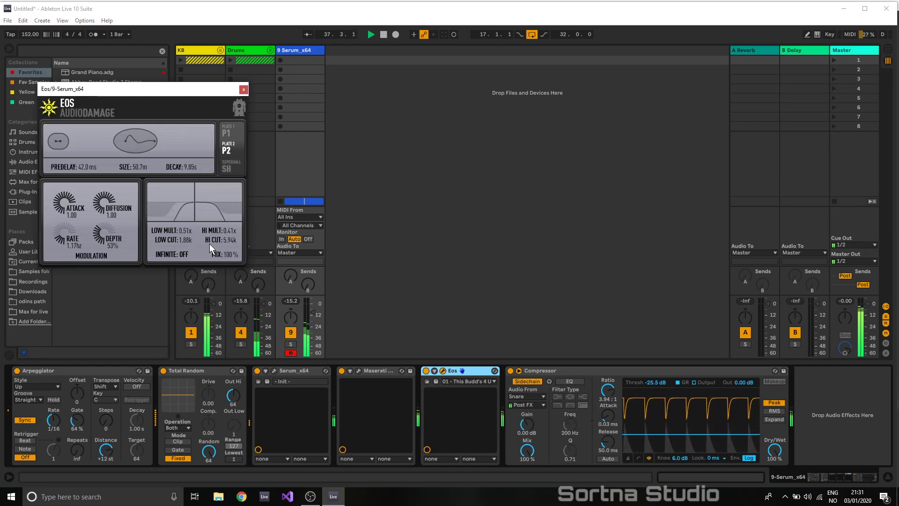
{"action": "left_click_drag", "start_coordinate": [231, 257], "coordinate": [0, 307]}
{"action": "left_click_drag", "start_coordinate": [223, 254], "coordinate": [163, 277]}
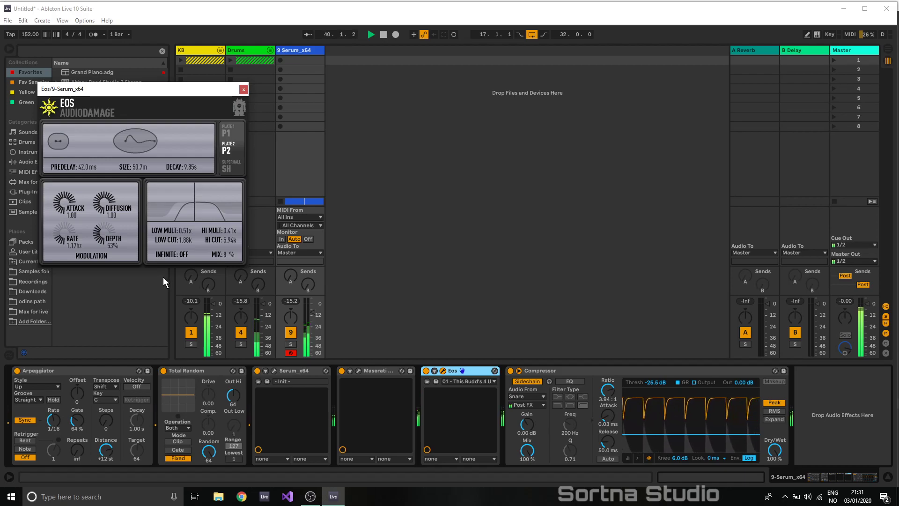
- Set Eos's size to 3.8 m, decay 0.83 s, predelay 0.0 ms, attack 0.35, diffusion 0.63 and high cut 2.97k
{"action": "left_click_drag", "start_coordinate": [137, 167], "coordinate": [1, 341]}
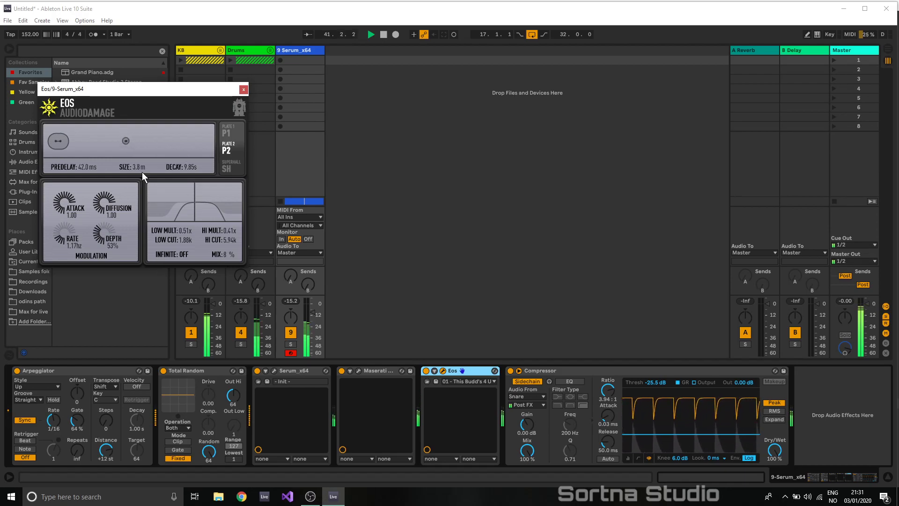
{"action": "left_click_drag", "start_coordinate": [195, 168], "coordinate": [171, 161]}
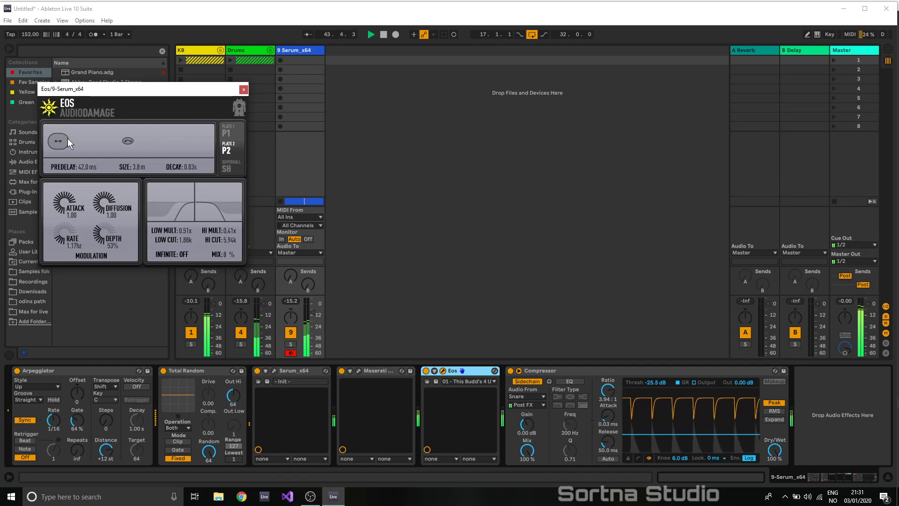
{"action": "left_click_drag", "start_coordinate": [61, 251], "coordinate": [61, 257]}
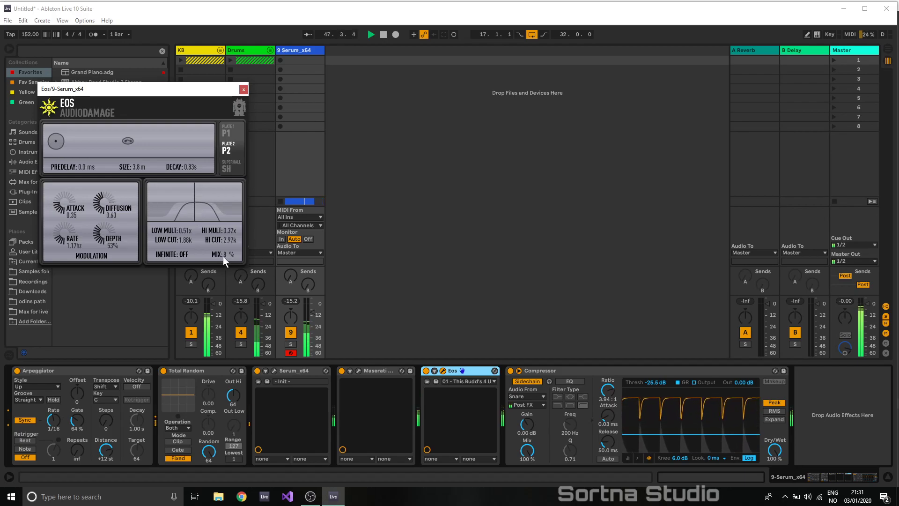
{"action": "left_click", "coordinate": [244, 89]}
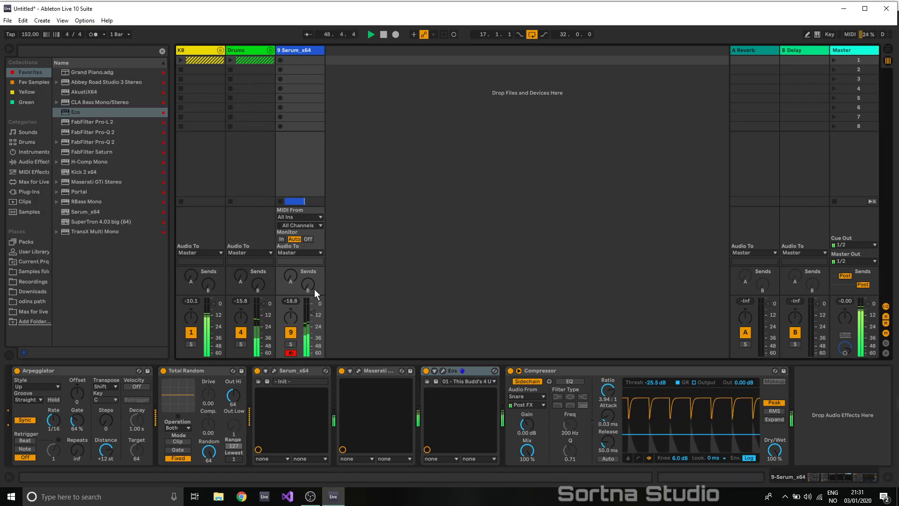
- Add an Eos reverb to the Drums group with size 3.8 m, decay 0.31 s, attack 0.00 and diffusion 0.51
{"action": "left_click", "coordinate": [246, 50]}
{"action": "left_click_drag", "start_coordinate": [87, 112], "coordinate": [135, 96]}
{"action": "left_click_drag", "start_coordinate": [243, 55], "coordinate": [244, 56]}
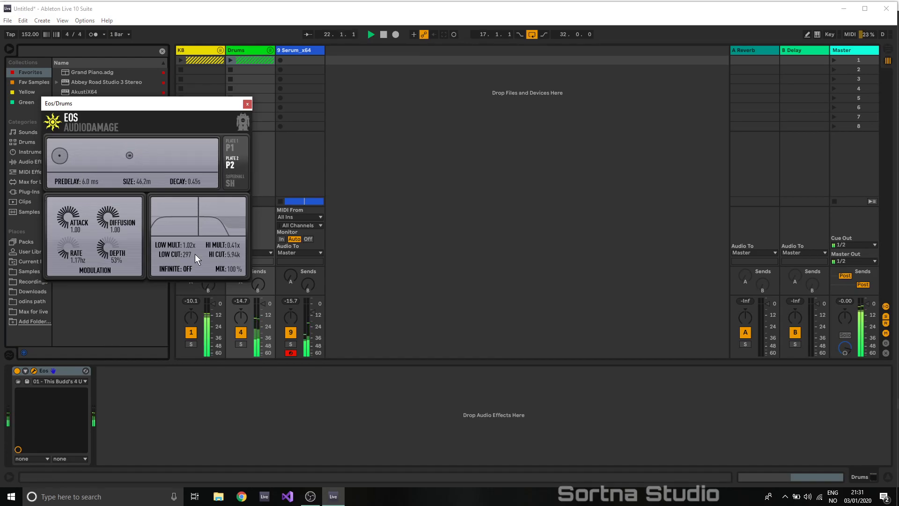
{"action": "left_click_drag", "start_coordinate": [148, 177], "coordinate": [130, 215]}
{"action": "left_click_drag", "start_coordinate": [146, 176], "coordinate": [148, 166]}
{"action": "left_click_drag", "start_coordinate": [178, 195], "coordinate": [139, 180]}
{"action": "left_click_drag", "start_coordinate": [198, 182], "coordinate": [189, 187]}
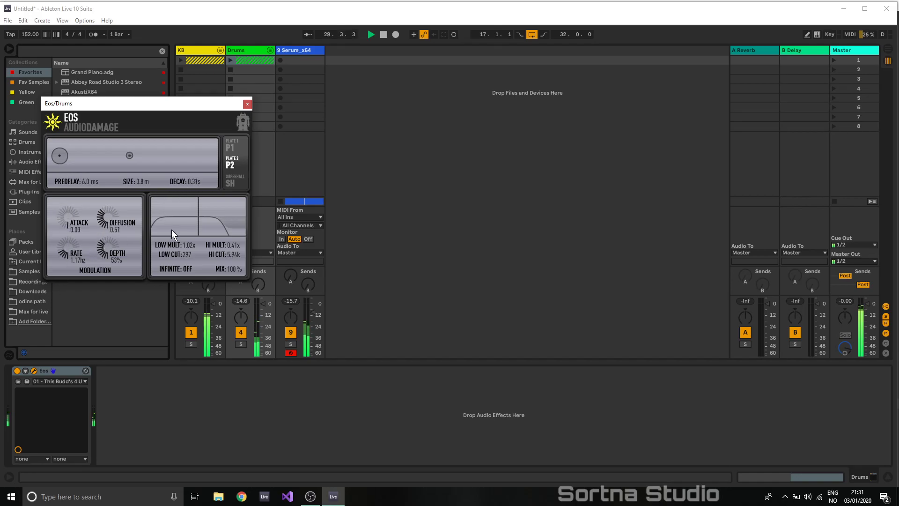
- Set the Drums Eos low multiplier to 0.53x and low cut to 1.29k, and reduce its mix
{"action": "mouse_move", "coordinate": [200, 260]}
{"action": "left_mouse_down"}
{"action": "mouse_move", "coordinate": [164, 257]}
{"action": "mouse_move", "coordinate": [200, 259]}
{"action": "left_mouse_up"}
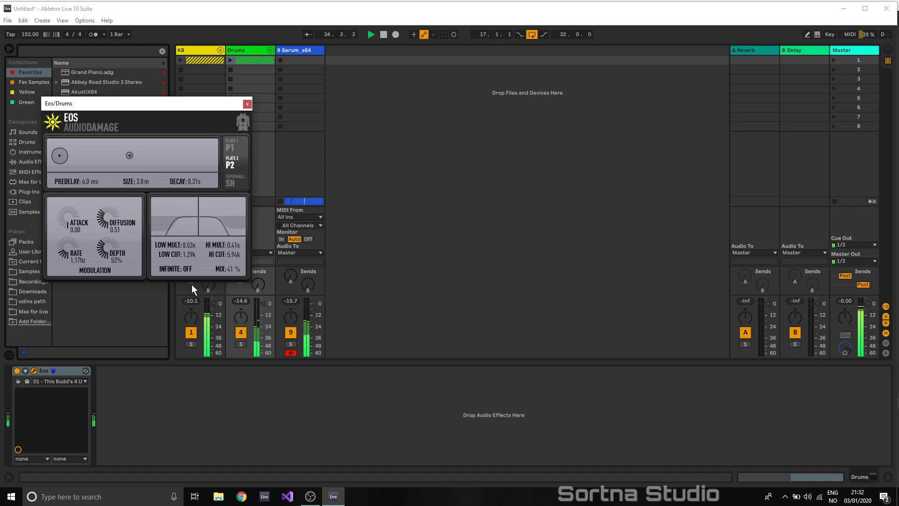
{"action": "left_click_drag", "start_coordinate": [120, 306], "coordinate": [106, 310]}
{"action": "left_click", "coordinate": [248, 102]}
{"action": "left_click", "coordinate": [239, 300]}
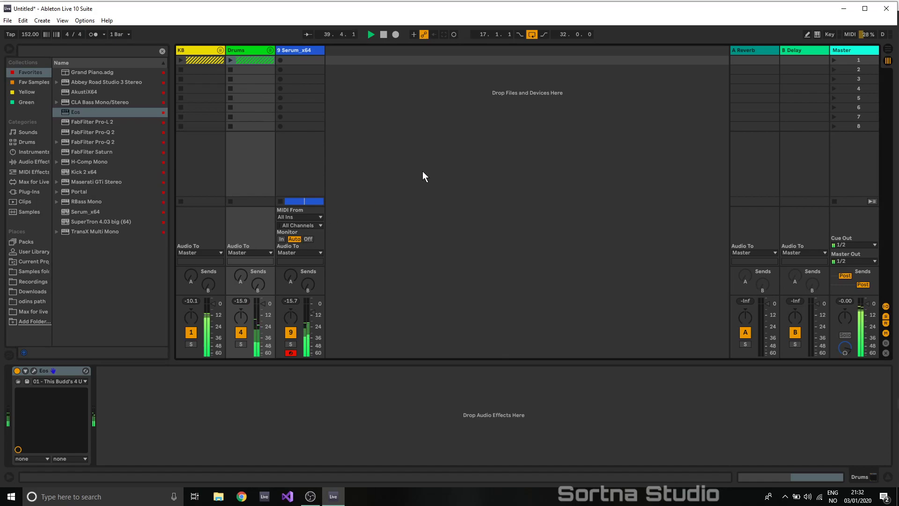
- Insert a new MIDI track after the Serum track and load Serum on it in Arrangement View
{"action": "right_click", "coordinate": [303, 53]}
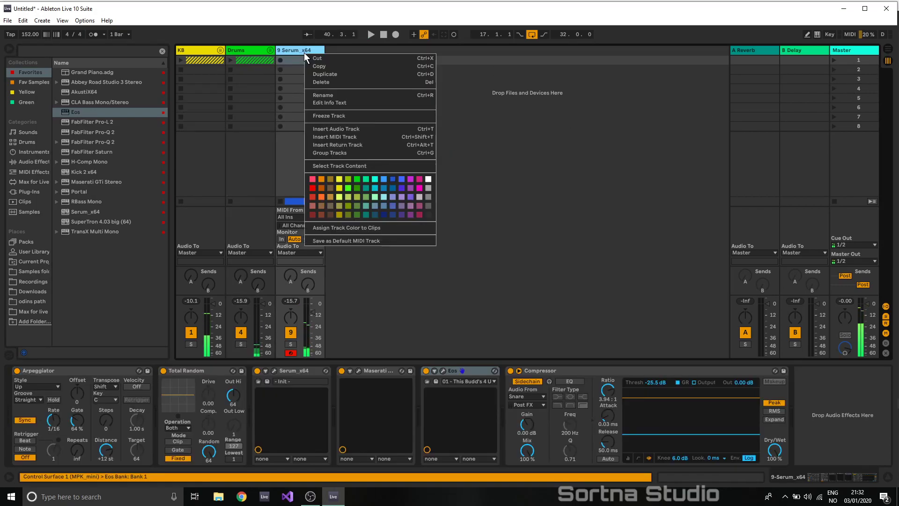
{"action": "left_click", "coordinate": [363, 136]}
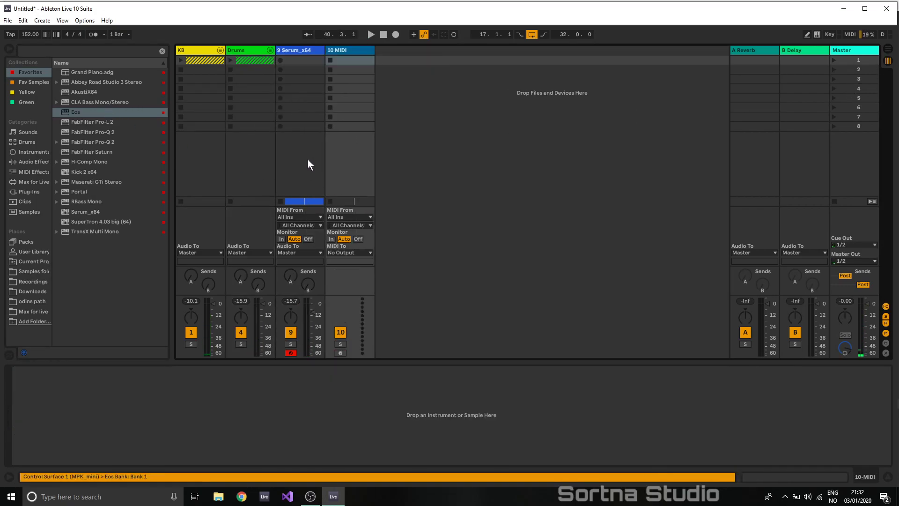
{"action": "key", "text": "Tab"}
{"action": "left_click", "coordinate": [747, 157]}
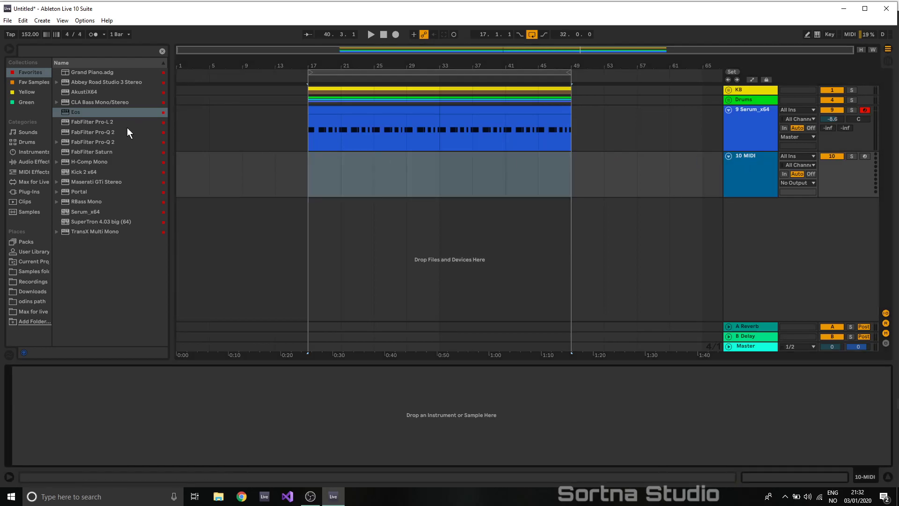
{"action": "left_click_drag", "start_coordinate": [87, 212], "coordinate": [427, 167]}
- Create an empty MIDI clip from bar 17 to 33 on track 10 and set the track volume to -16.3 dB
{"action": "left_click", "coordinate": [461, 118]}
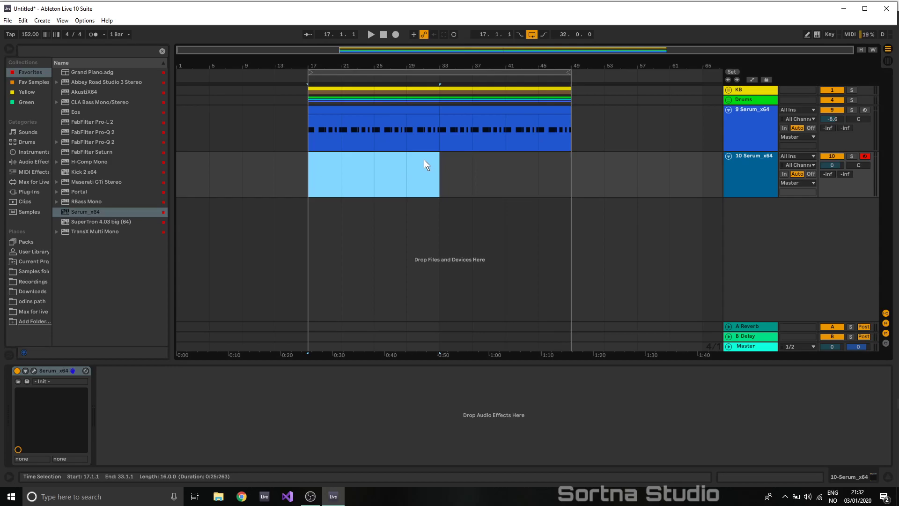
{"action": "key", "text": "ctrl+shift+m"}
{"action": "left_click_drag", "start_coordinate": [826, 164], "coordinate": [827, 174]}
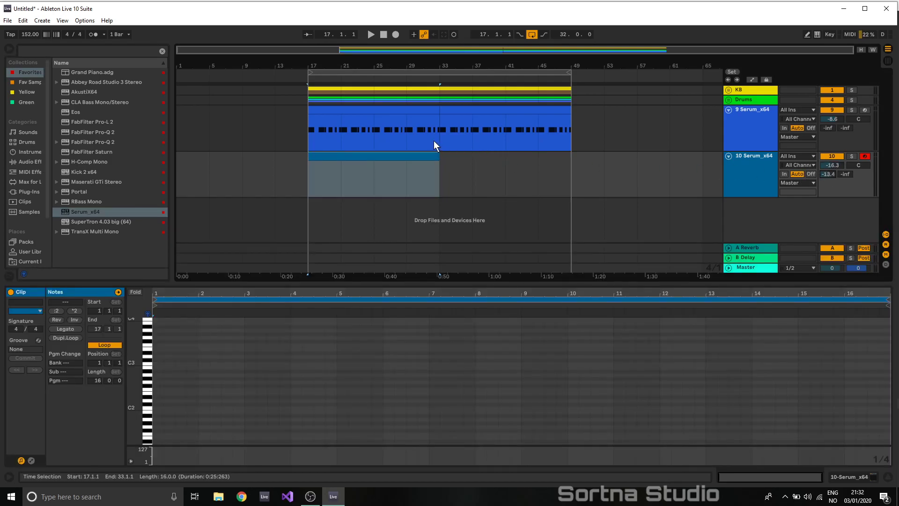
- Add a one-beat C#3 note at the start of the new Serum clip and display the Reverb return's device
{"action": "left_click", "coordinate": [753, 156]}
{"action": "left_click", "coordinate": [359, 157]}
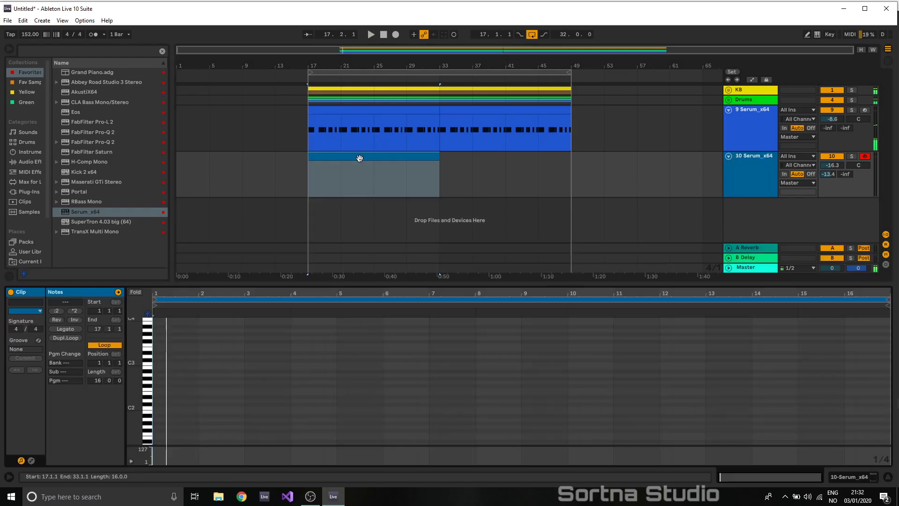
{"action": "double_click", "coordinate": [156, 361]}
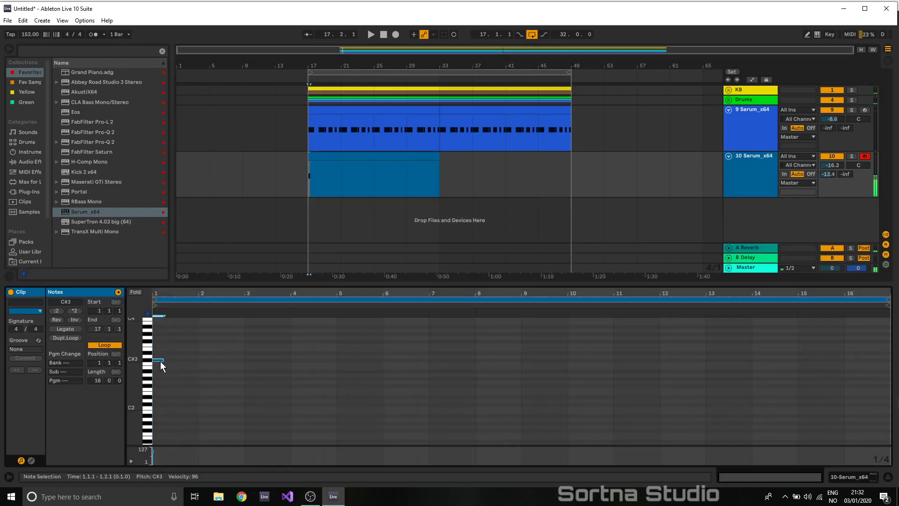
{"action": "left_click", "coordinate": [748, 250]}
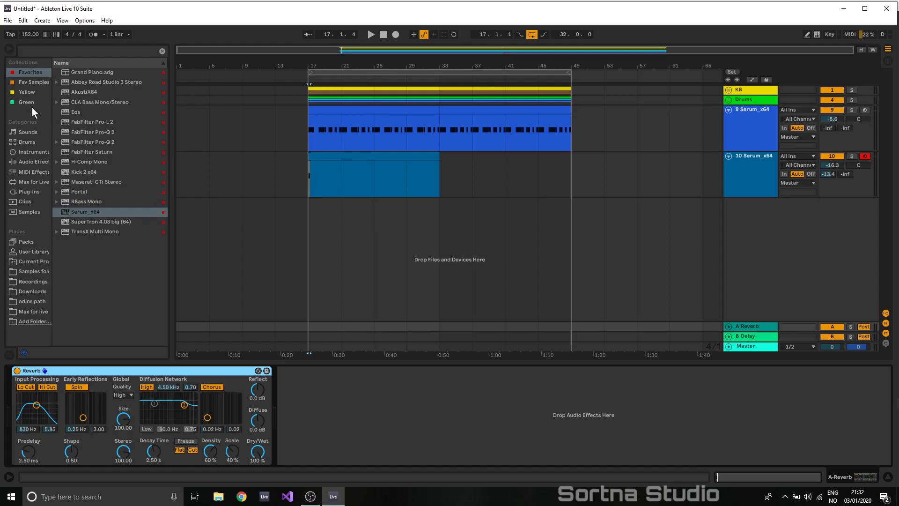
- Replace return A's Reverb with Eos, using Plate 2, a 0.0 ms predelay and an attack of 0.31
{"action": "left_click_drag", "start_coordinate": [81, 112], "coordinate": [294, 403]}
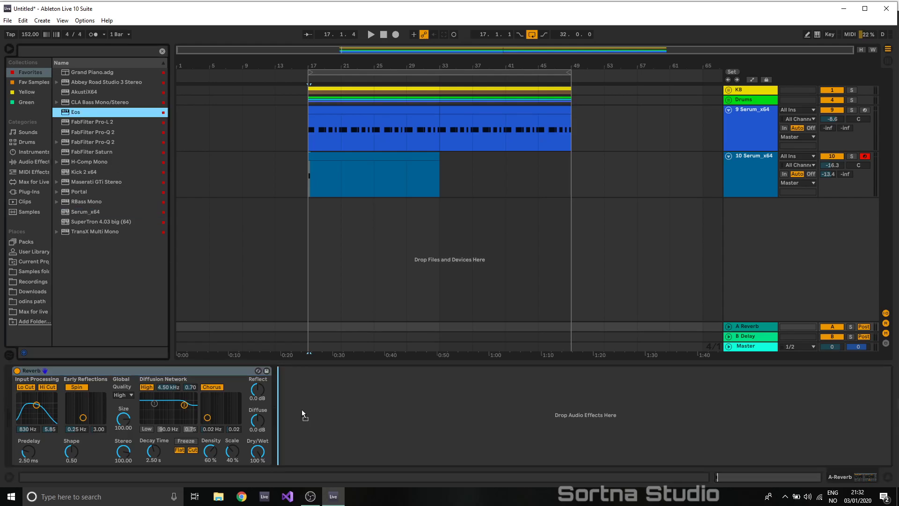
{"action": "key", "text": "Delete"}
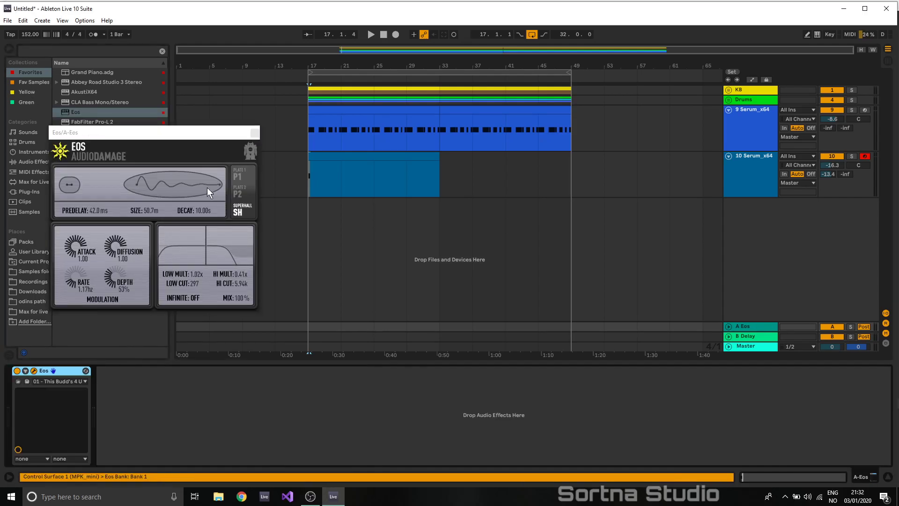
{"action": "left_click_drag", "start_coordinate": [206, 190], "coordinate": [149, 195]}
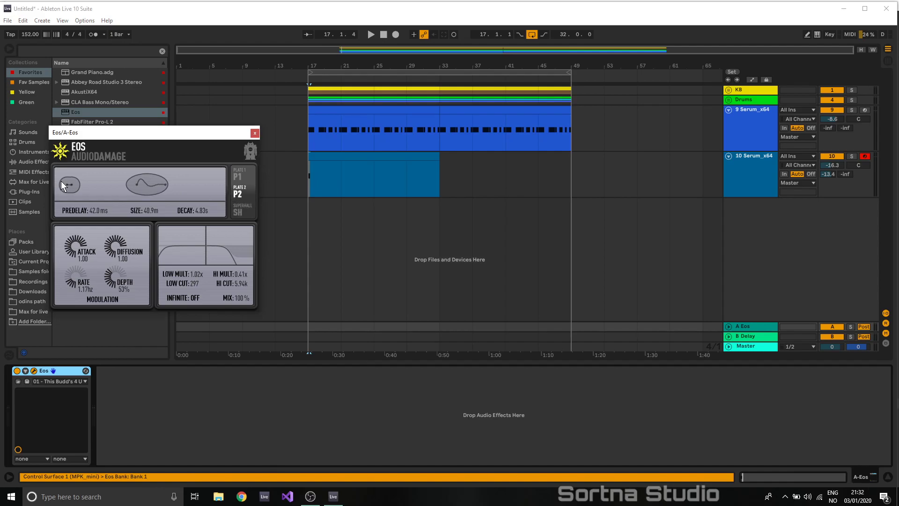
{"action": "left_click_drag", "start_coordinate": [73, 246], "coordinate": [69, 286]}
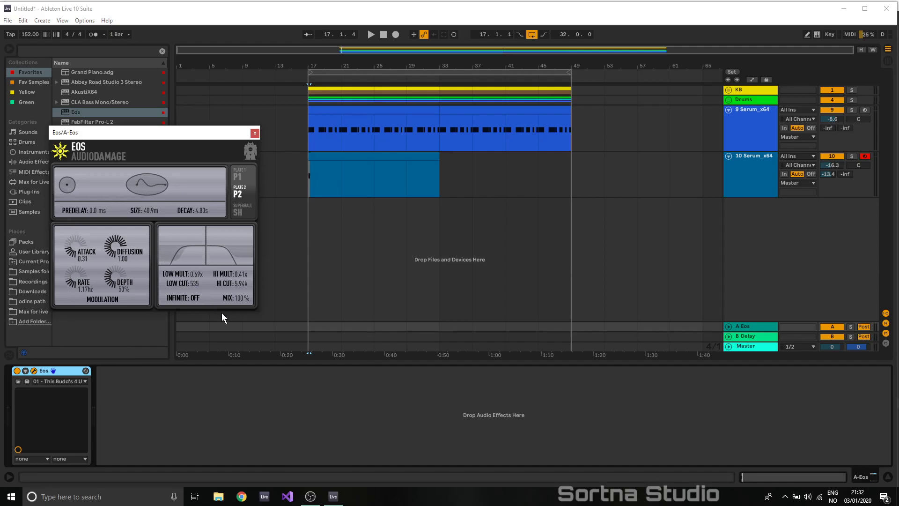
{"action": "left_click_drag", "start_coordinate": [235, 304], "coordinate": [132, 367]}
{"action": "key", "text": "space"}
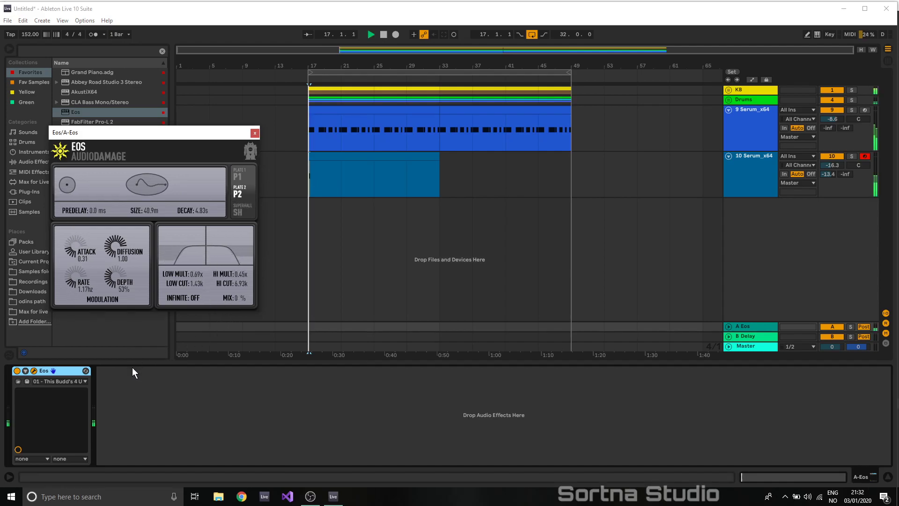
- Set return A's Eos to size 48.7 m, decay 8.10 s, rate 2.40 Hz, low cut 1.25k and high cut 8.71k
{"action": "left_click_drag", "start_coordinate": [173, 166], "coordinate": [206, 187]}
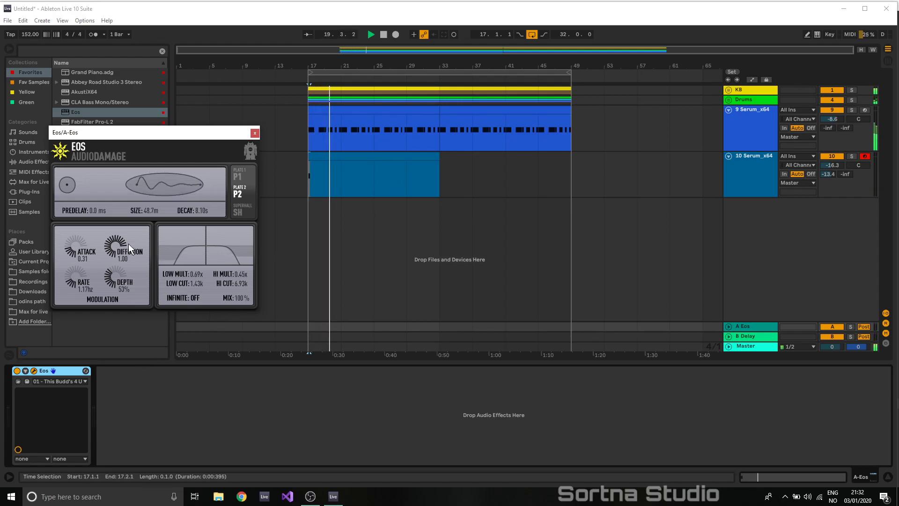
{"action": "left_click_drag", "start_coordinate": [78, 273], "coordinate": [79, 248]}
{"action": "key", "text": "space"}
{"action": "key", "text": "space"}
{"action": "left_click_drag", "start_coordinate": [192, 256], "coordinate": [185, 261]}
{"action": "mouse_move", "coordinate": [231, 243]}
{"action": "left_mouse_down"}
{"action": "mouse_move", "coordinate": [226, 254]}
{"action": "mouse_move", "coordinate": [244, 245]}
{"action": "mouse_move", "coordinate": [240, 253]}
{"action": "left_mouse_up"}
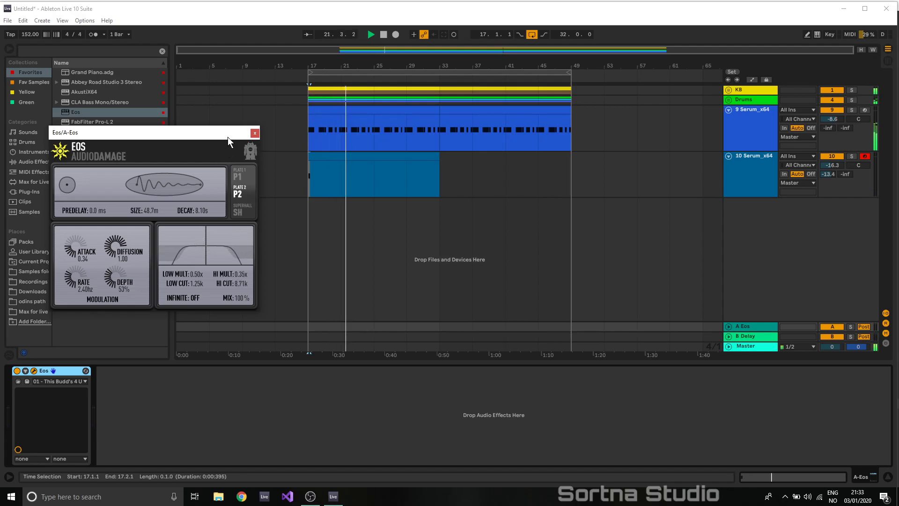
{"action": "left_click", "coordinate": [254, 133]}
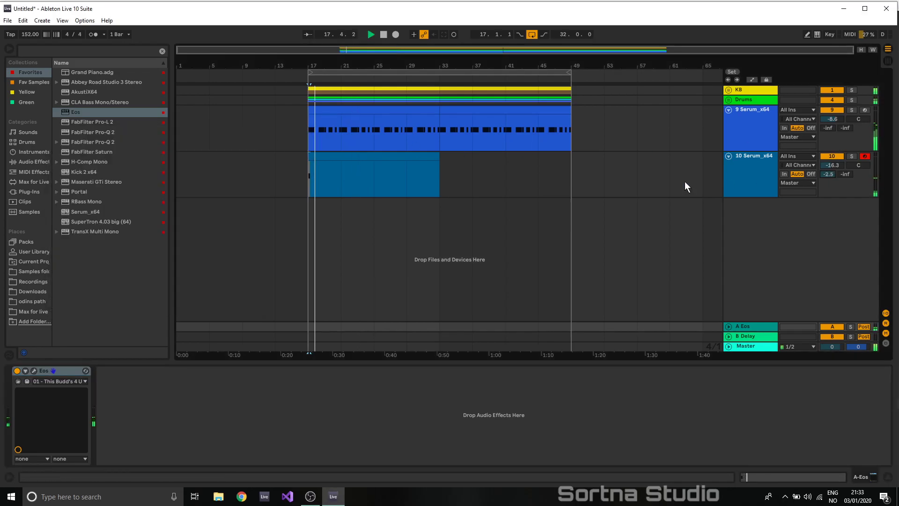
- Open the Serum on track 10, enable its MG Low 12 filter and lower the cutoff
{"action": "left_click", "coordinate": [343, 160]}
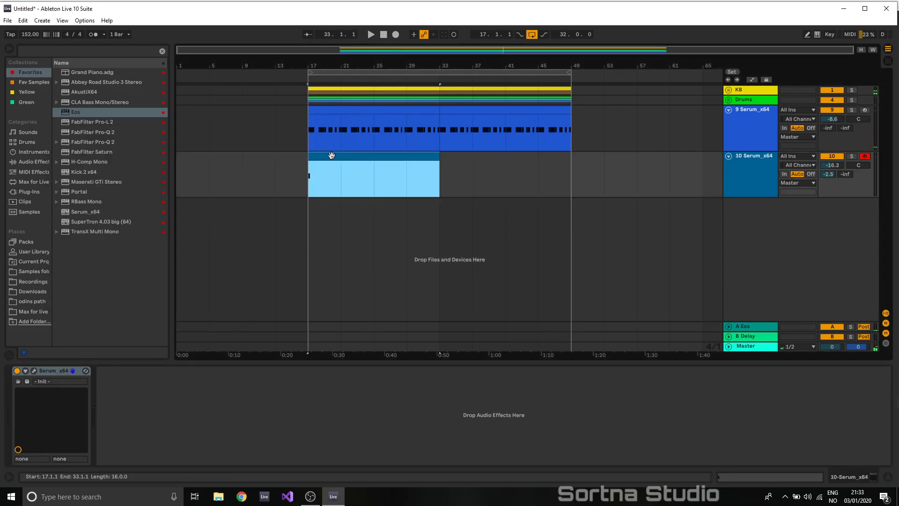
{"action": "left_click", "coordinate": [33, 370]}
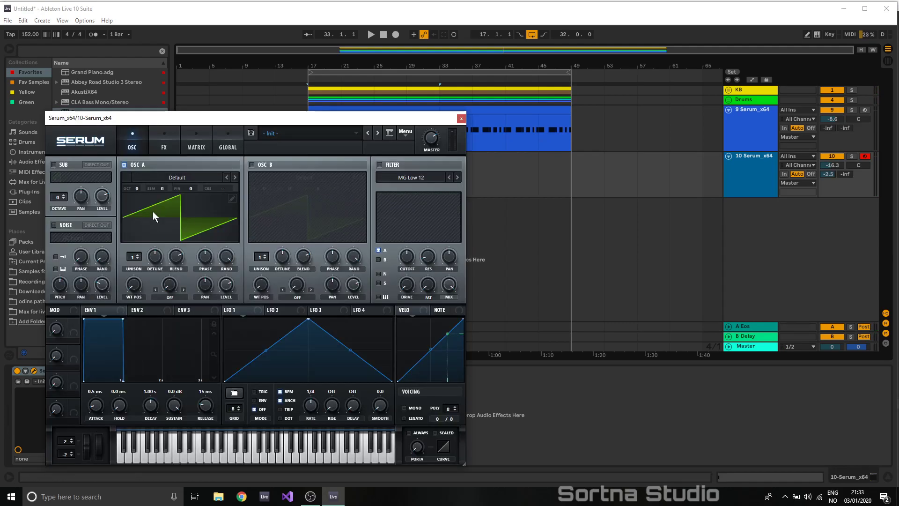
{"action": "left_click", "coordinate": [379, 165]}
{"action": "mouse_move", "coordinate": [405, 257]}
{"action": "left_mouse_down"}
{"action": "mouse_move", "coordinate": [409, 276]}
{"action": "mouse_move", "coordinate": [430, 248]}
{"action": "left_mouse_up"}
{"action": "left_click_drag", "start_coordinate": [410, 288], "coordinate": [412, 260]}
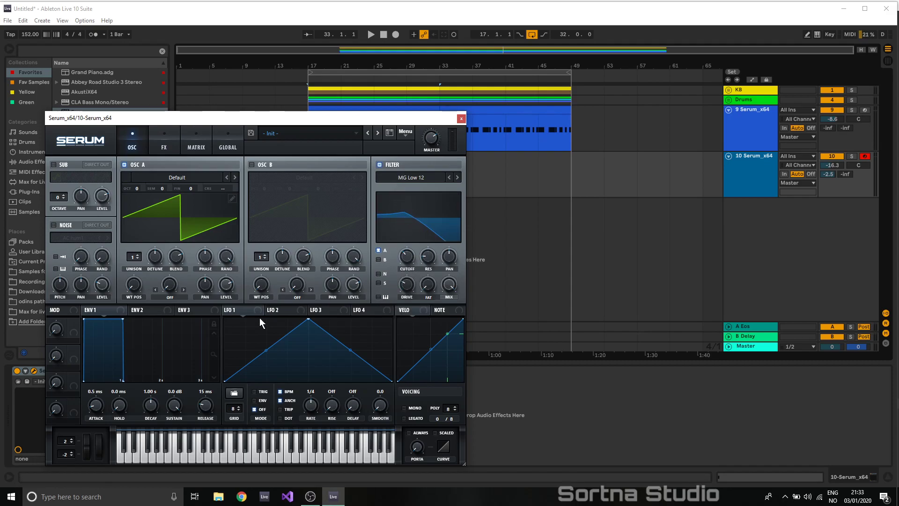
- Modulate the Serum filter cutoff with envelope 2, set to a 643 ms decay and 41.18% sustain
{"action": "left_click_drag", "start_coordinate": [136, 310], "coordinate": [406, 296]}
{"action": "left_click_drag", "start_coordinate": [401, 251], "coordinate": [400, 258]}
{"action": "left_click_drag", "start_coordinate": [123, 324], "coordinate": [109, 355]}
{"action": "key", "text": "space"}
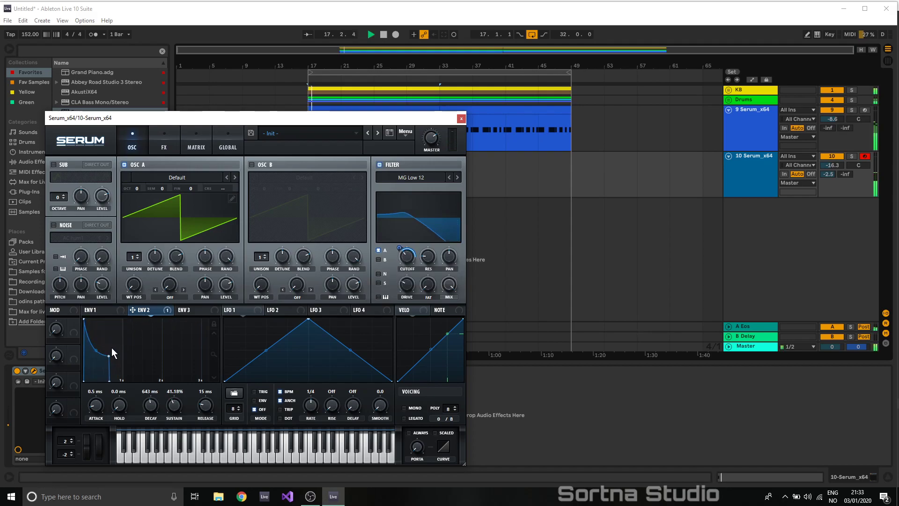
{"action": "key", "text": "space"}
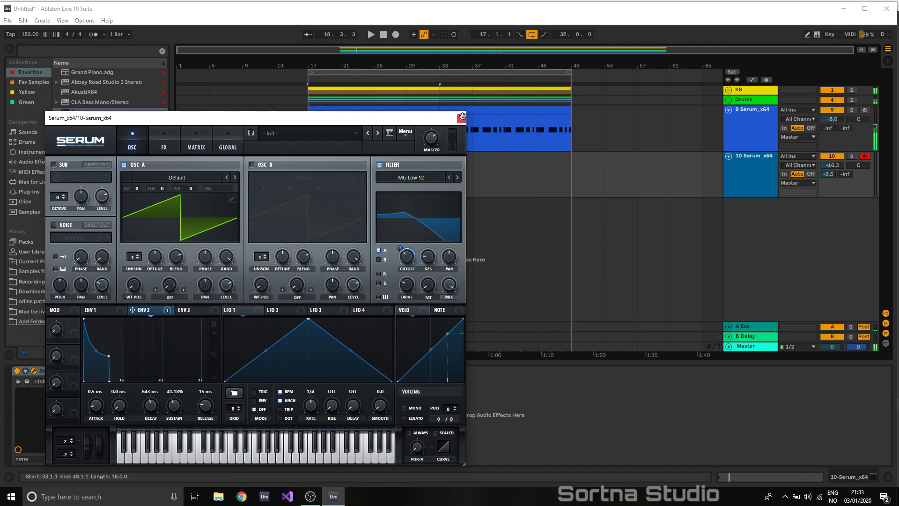
{"action": "left_click", "coordinate": [462, 116]}
- In the track 10 clip, lower the opening note to C2 and add a one-beat D#2 on beat 2
{"action": "double_click", "coordinate": [354, 153]}
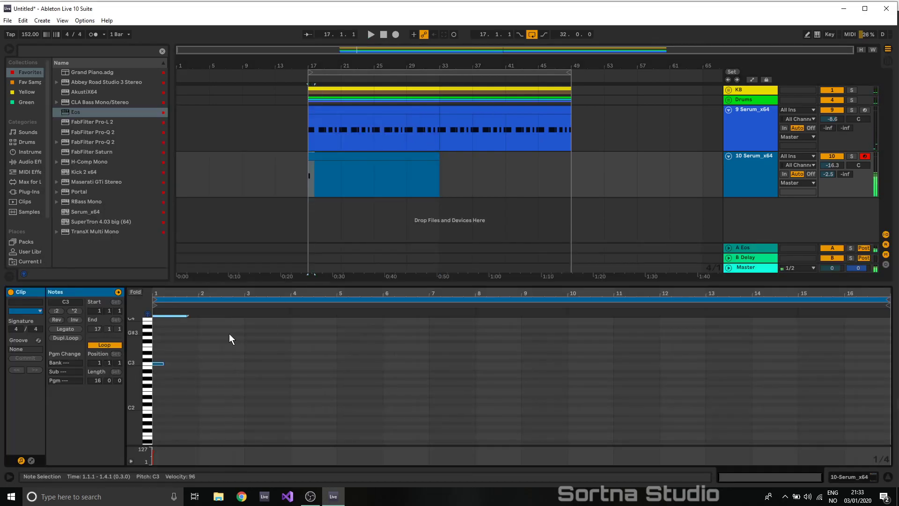
{"action": "key", "text": "shift+Down"}
{"action": "key", "text": "ctrl+d"}
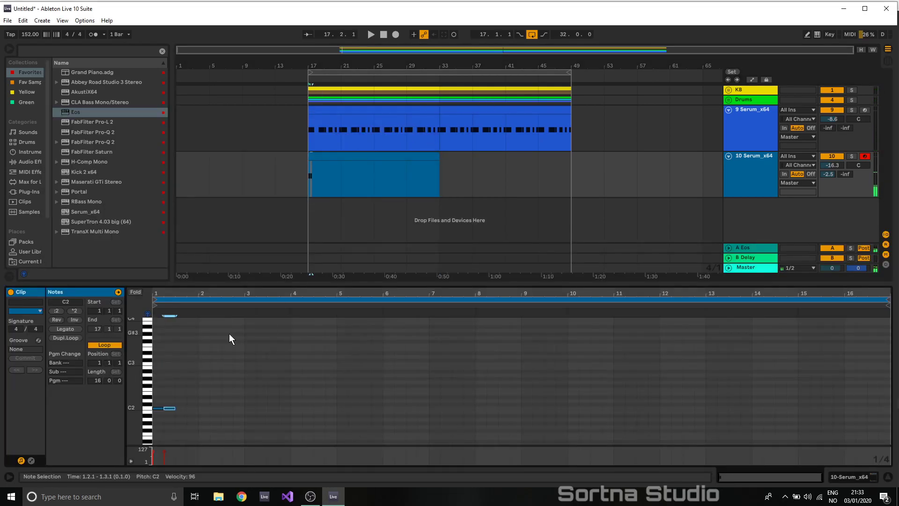
{"action": "key", "text": "Up"}
{"action": "key", "text": "Up"}
{"action": "key", "text": "Up"}
- Continue the phrase with one-beat notes C3 on beat 3 and D#3 on beat 4
{"action": "key", "text": "ctrl+d"}
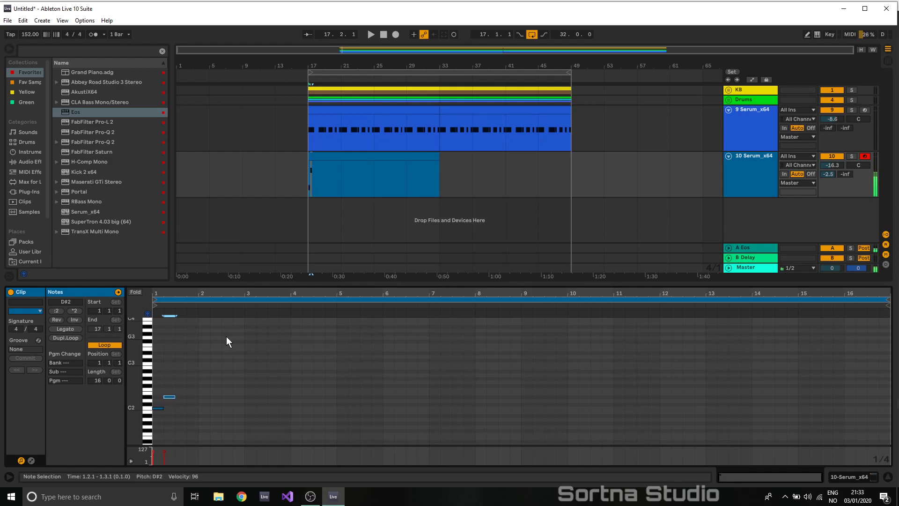
{"action": "key", "text": "shift+Up"}
{"action": "key", "text": "Down"}
{"action": "key", "text": "Down"}
{"action": "key", "text": "Down"}
{"action": "key", "text": "ctrl+d"}
{"action": "key", "text": "Up"}
{"action": "key", "text": "Up"}
{"action": "key", "text": "Up"}
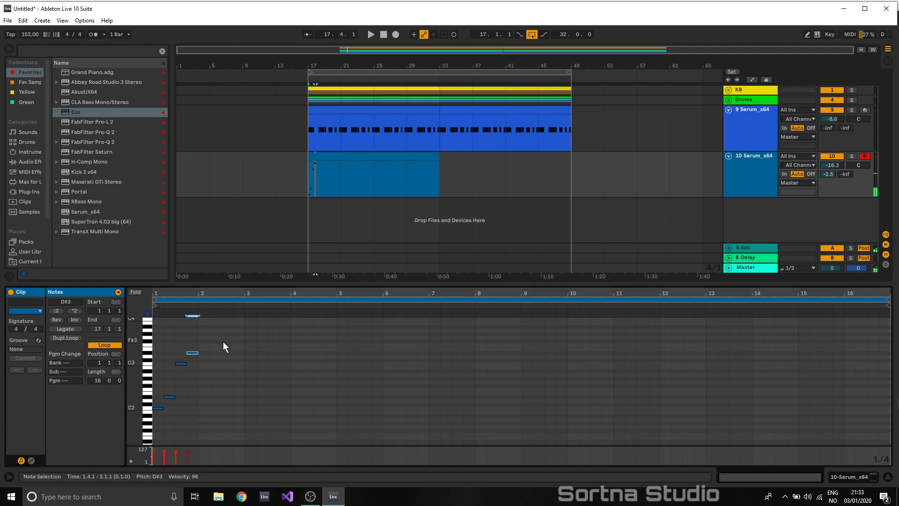
- Compress the whole four-note phrase to half its length and play it back
{"action": "left_click", "coordinate": [209, 311]}
{"action": "key", "text": "space"}
{"action": "left_click", "coordinate": [195, 335]}
{"action": "key", "text": "ctrl+a"}
{"action": "left_click", "coordinate": [56, 311]}
{"action": "key", "text": "space"}
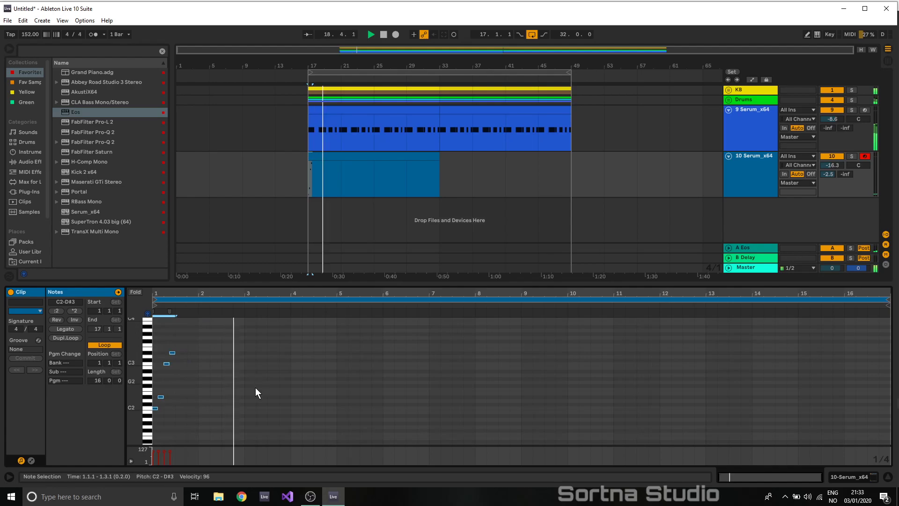
- Copy the four-note phrase so that the copy starts at bar 3 of the clip
{"action": "double_click", "coordinate": [249, 419]}
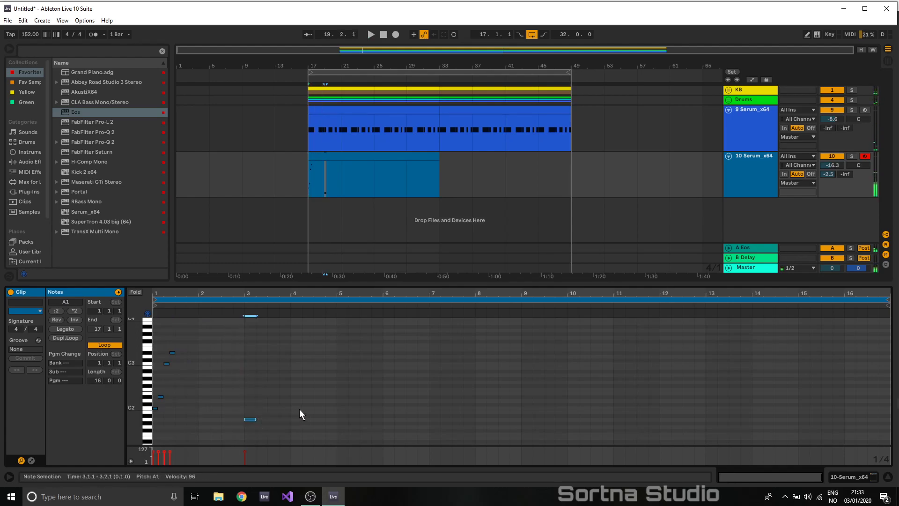
{"action": "double_click", "coordinate": [249, 418]}
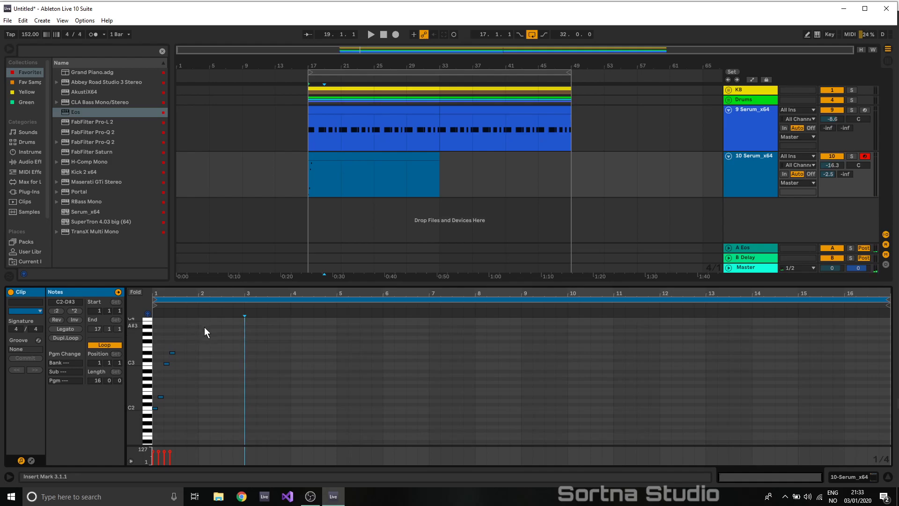
{"action": "key", "text": "ctrl+a"}
{"action": "key", "text": "ctrl+d"}
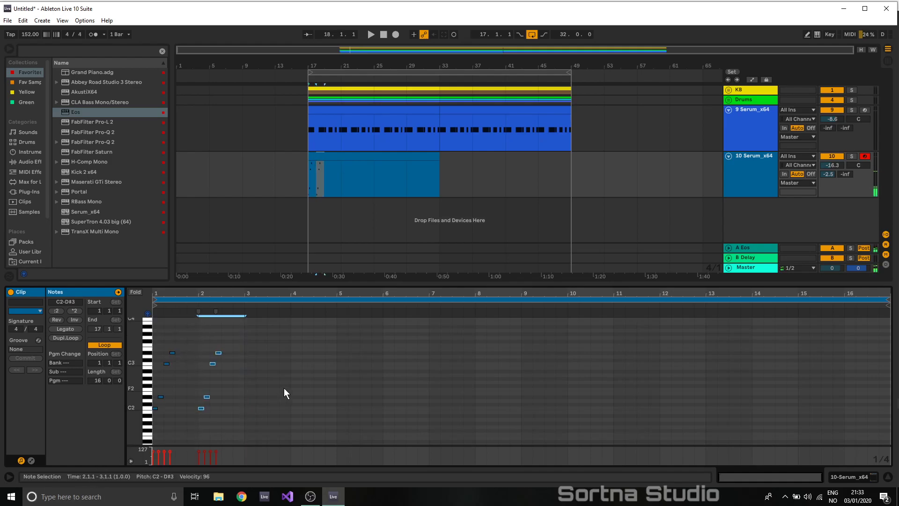
{"action": "key", "text": "Right"}
{"action": "key", "text": "Right"}
{"action": "key", "text": "Right"}
{"action": "key", "text": "Right"}
{"action": "key", "text": "Right"}
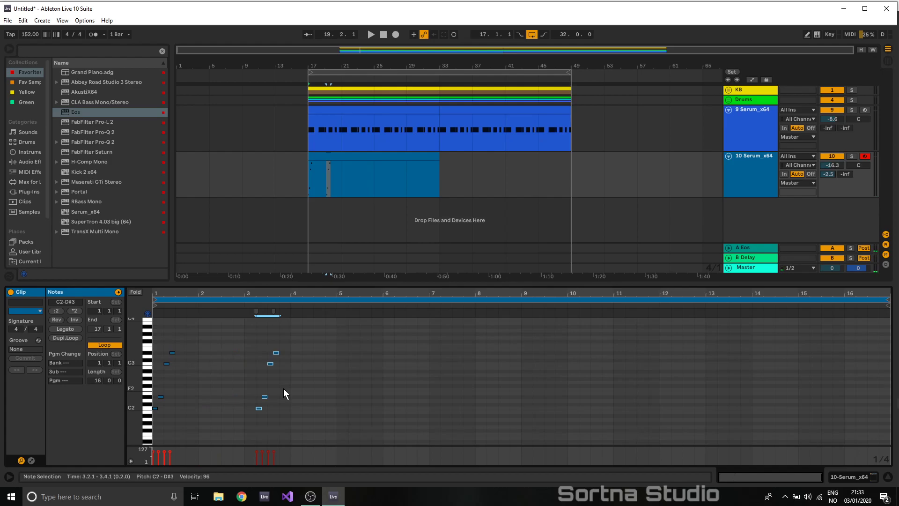
{"action": "key", "text": "Left"}
- Transpose the four notes in bar 3 to B1, F#2, B2 and D3
{"action": "left_click", "coordinate": [247, 407]}
{"action": "key", "text": "Down"}
{"action": "left_click", "coordinate": [253, 397]}
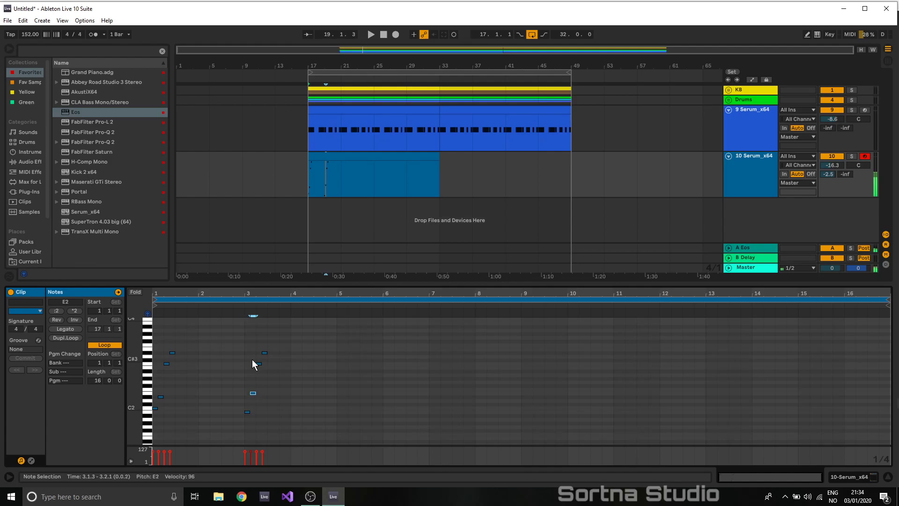
{"action": "key", "text": "Up"}
{"action": "key", "text": "Up"}
{"action": "key", "text": "Up"}
{"action": "left_click_drag", "start_coordinate": [259, 363], "coordinate": [259, 368]}
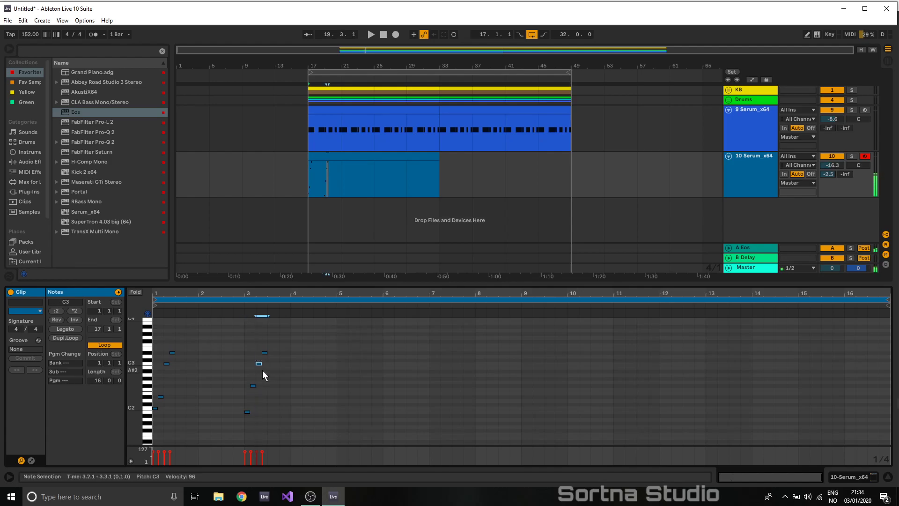
{"action": "left_click", "coordinate": [265, 353]}
{"action": "key", "text": "Down"}
- Play back the two phrases and duplicate them to bars 5 and 7
{"action": "key", "text": "space"}
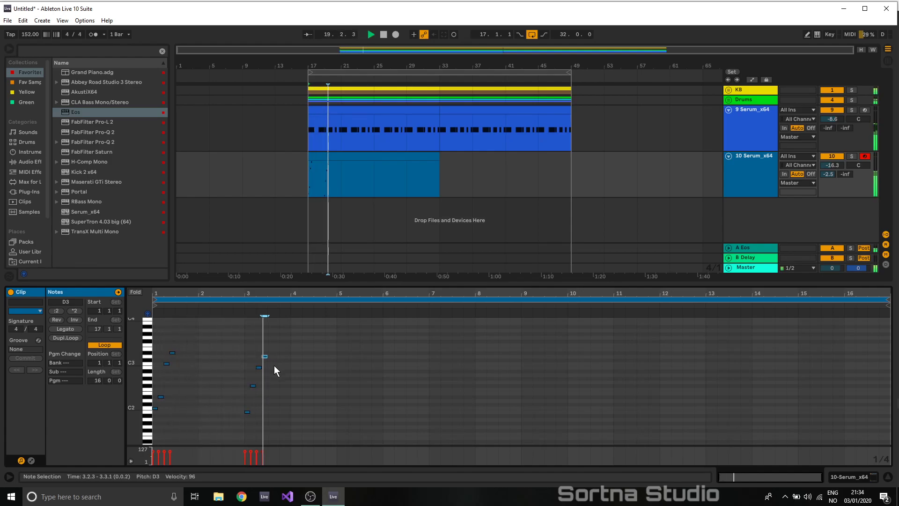
{"action": "key", "text": "space"}
{"action": "key", "text": "ctrl+a"}
{"action": "key", "text": "ctrl+d"}
- Transpose the four notes in bar 7 to F1, F2, C3 and F3
{"action": "left_click", "coordinate": [431, 421]}
{"action": "key", "text": "Down"}
{"action": "key", "text": "Down"}
{"action": "key", "text": "Down"}
{"action": "key", "text": "Down"}
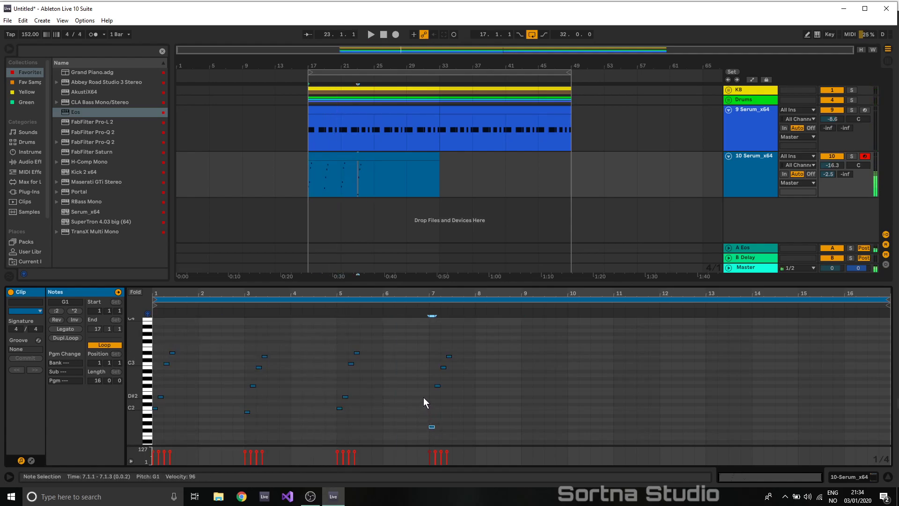
{"action": "left_click_drag", "start_coordinate": [427, 381], "coordinate": [450, 375]}
{"action": "key", "text": "Down"}
{"action": "key", "text": "Up"}
{"action": "key", "text": "Up"}
{"action": "key", "text": "Up"}
{"action": "key", "text": "Down"}
{"action": "key", "text": "Down"}
{"action": "key", "text": "Down"}
{"action": "key", "text": "Down"}
{"action": "left_click", "coordinate": [449, 344]}
- Set the volume of track 10 to -14.3 dB while playing the pattern
{"action": "key", "text": "space"}
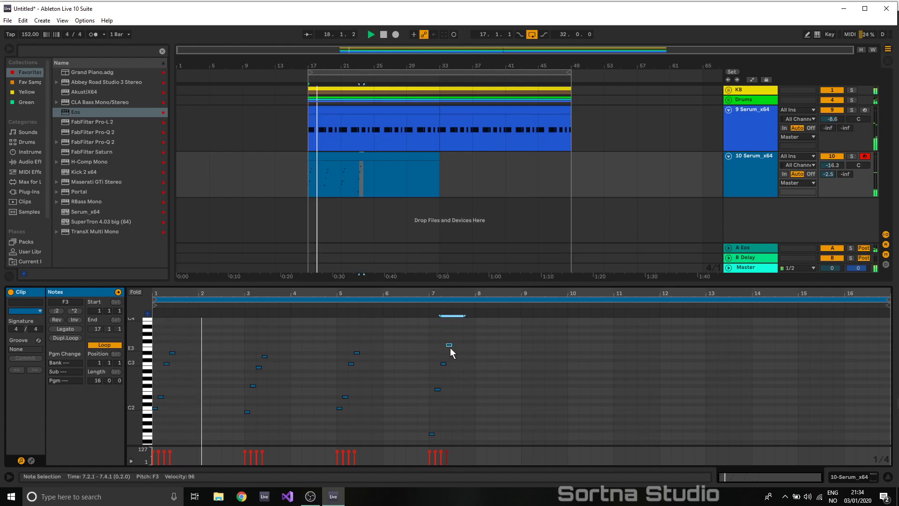
{"action": "left_click_drag", "start_coordinate": [833, 165], "coordinate": [833, 158]}
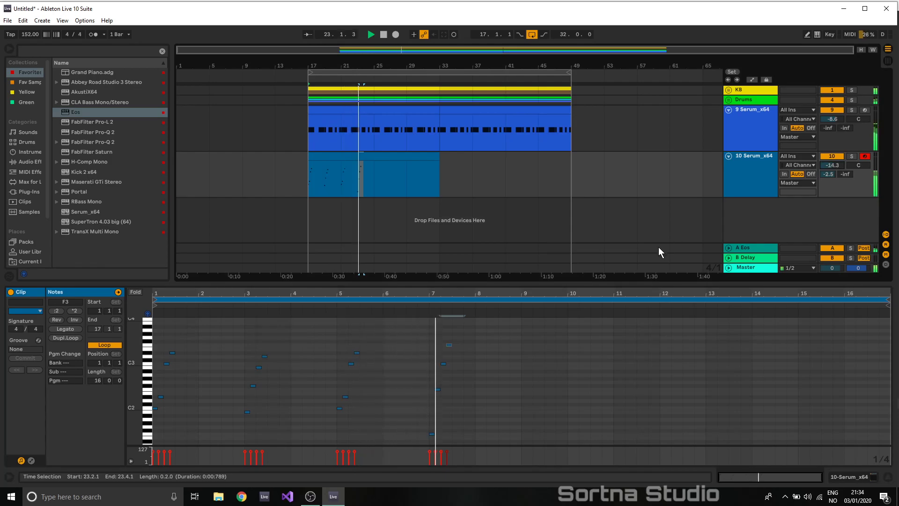
{"action": "key", "text": "space"}
- Raise the last note of the bar 7 phrase to F#3 and play the pattern
{"action": "left_click", "coordinate": [449, 345]}
{"action": "left_click", "coordinate": [431, 433]}
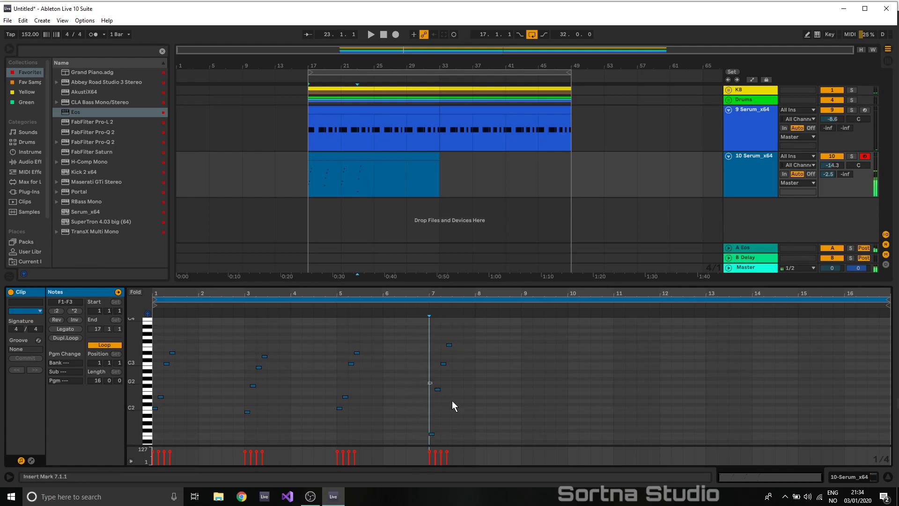
{"action": "left_click", "coordinate": [443, 363]}
{"action": "left_click", "coordinate": [449, 345]}
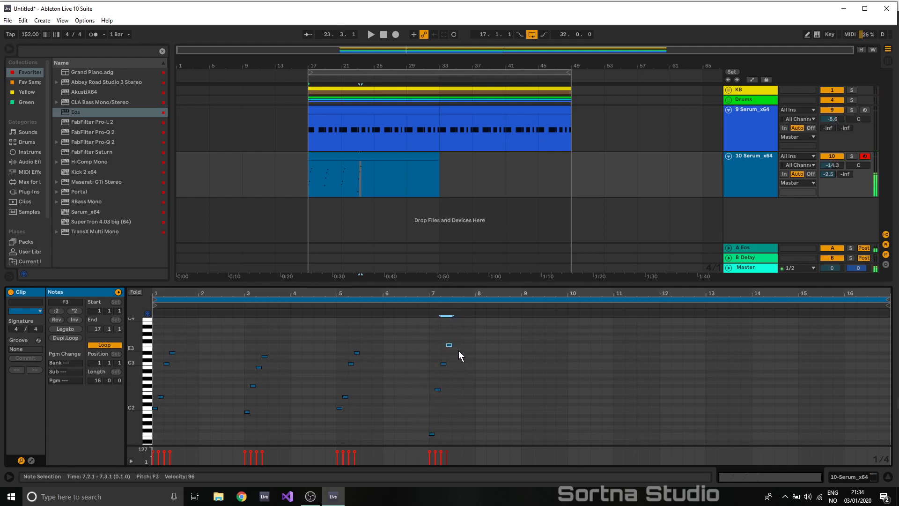
{"action": "key", "text": "space"}
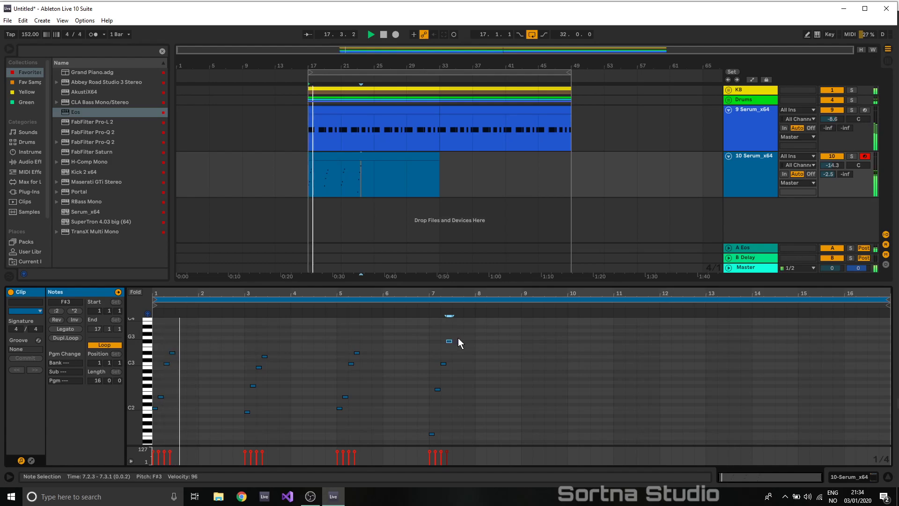
- Enlarge the note editor and duplicate all four phrases so that the copy starts at bar 8
{"action": "left_click_drag", "start_coordinate": [490, 284], "coordinate": [487, 196]}
{"action": "left_click_drag", "start_coordinate": [474, 237], "coordinate": [88, 425]}
{"action": "key", "text": "ctrl+d"}
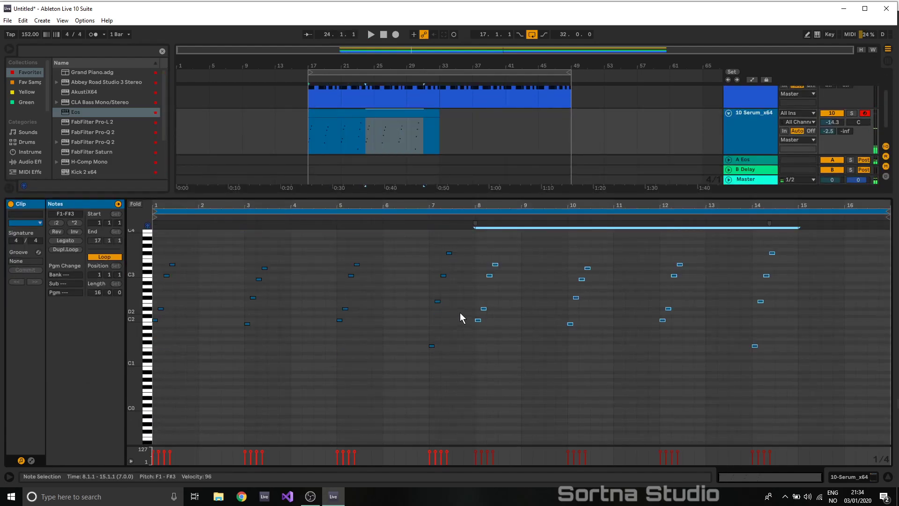
- Lower the first note of the bar 8 phrase to C1 and its second note to C2
{"action": "left_click", "coordinate": [478, 320]}
{"action": "key", "text": "shift+Down"}
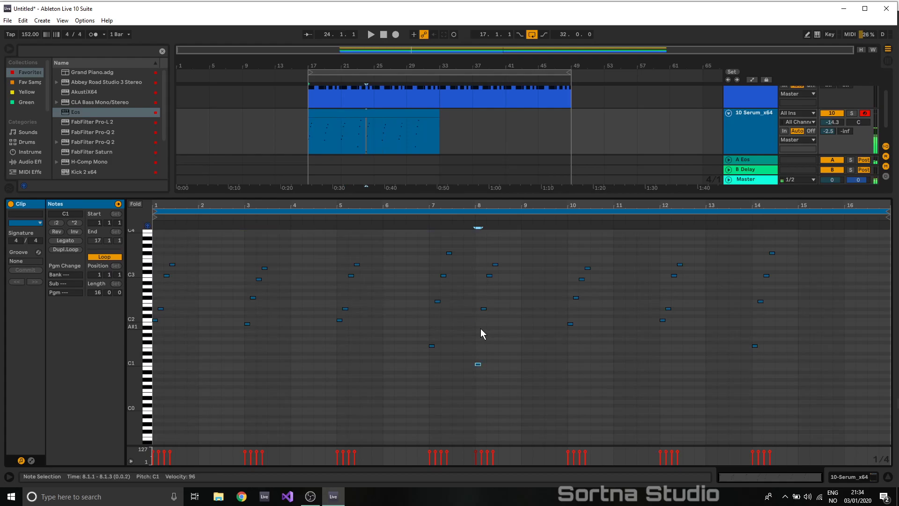
{"action": "double_click", "coordinate": [484, 309]}
{"action": "key", "text": "Down"}
{"action": "key", "text": "Down"}
{"action": "left_click_drag", "start_coordinate": [482, 272], "coordinate": [505, 291]}
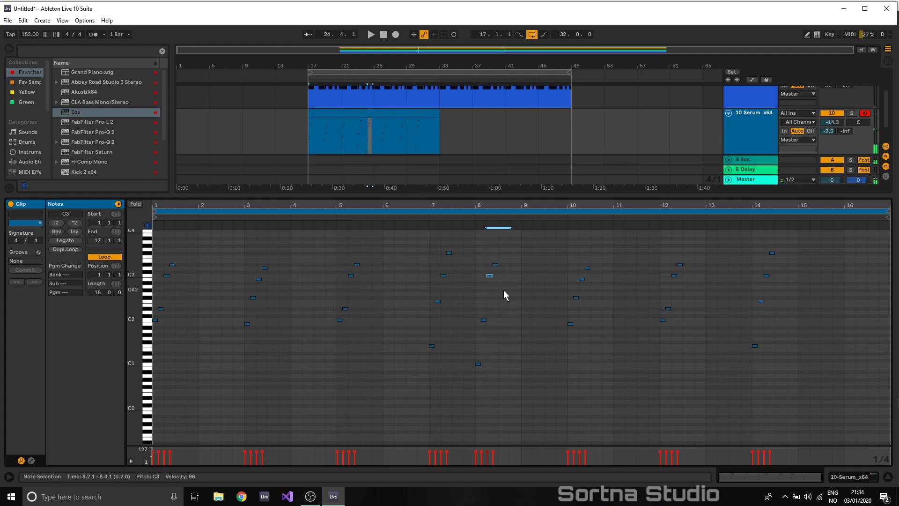
- Raise the last note of the bar 8 phrase to G3 and play the pattern
{"action": "left_click", "coordinate": [495, 264]}
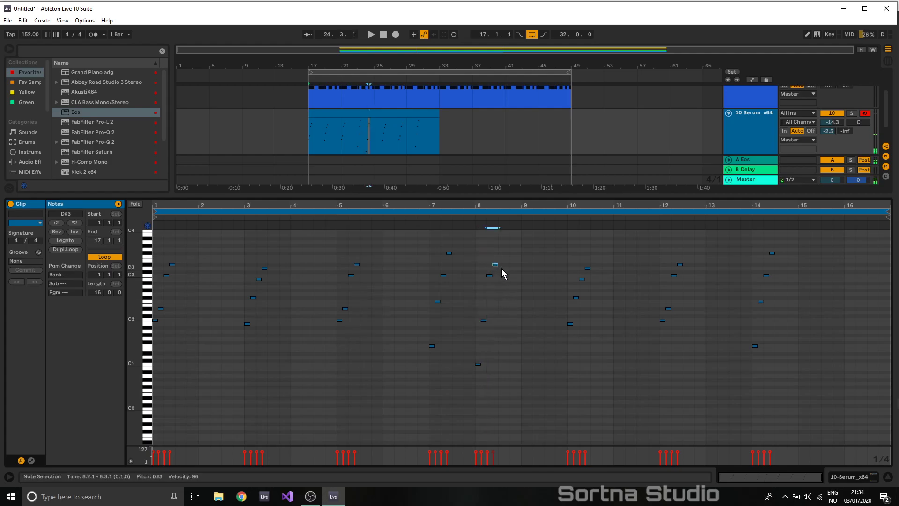
{"action": "key", "text": "Up"}
{"action": "key", "text": "Up"}
{"action": "key", "text": "Up"}
{"action": "key", "text": "space"}
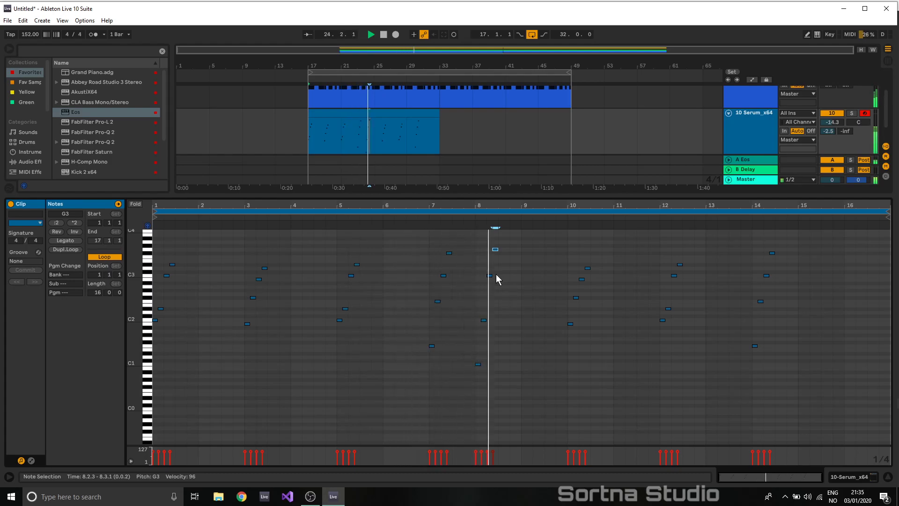
{"action": "key", "text": "space"}
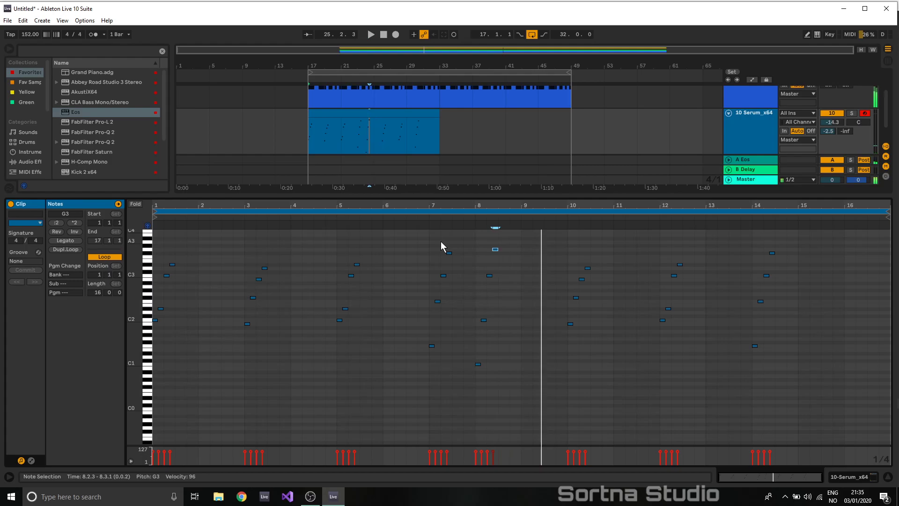
- Lower the last note of the bar 7 phrase to D3, playing the pattern to check it
{"action": "left_click", "coordinate": [449, 253]}
{"action": "key", "text": "Down"}
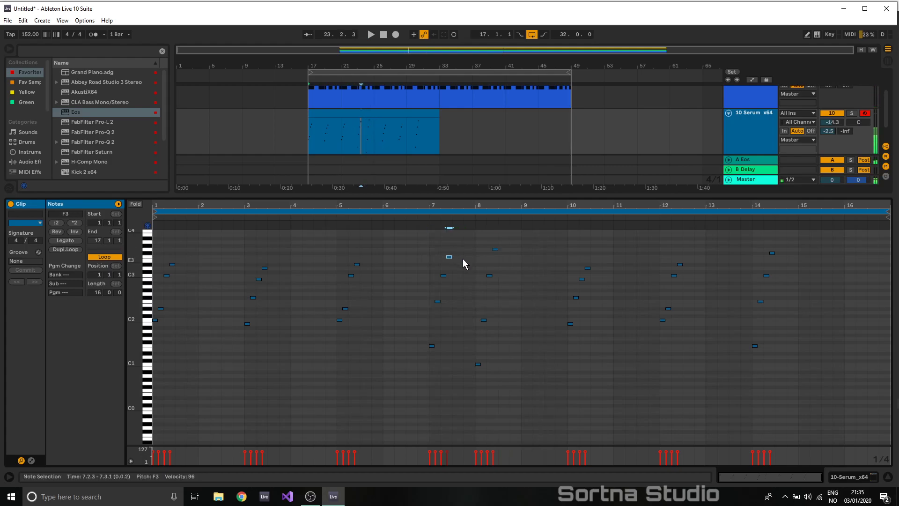
{"action": "key", "text": "space"}
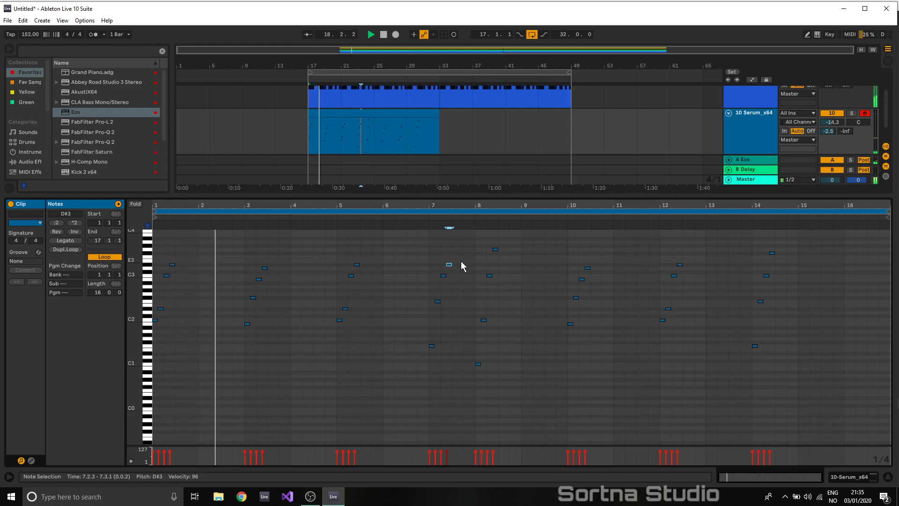
{"action": "key", "text": "Down"}
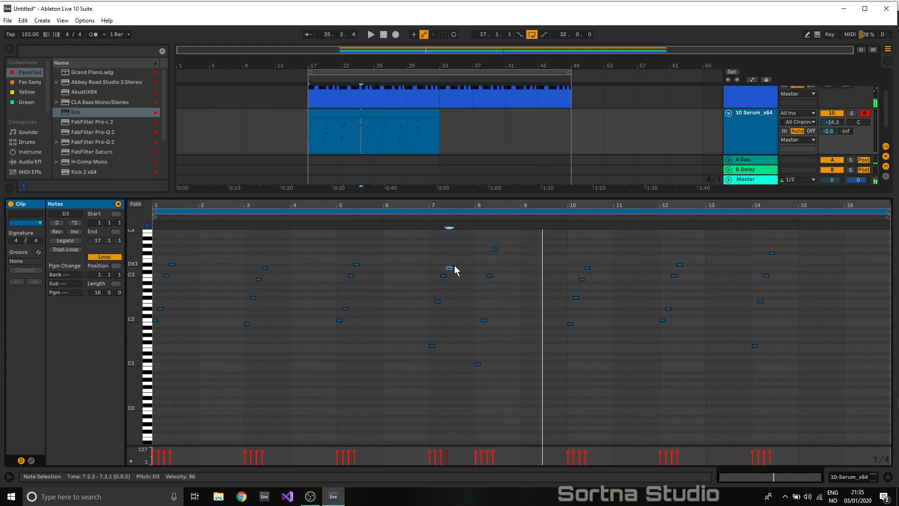
- Raise the last note of bar 8 to G#3, lower its third note to G#2 and audition the phrase's notes
{"action": "left_click_drag", "start_coordinate": [485, 241], "coordinate": [501, 263]}
{"action": "key", "text": "Up"}
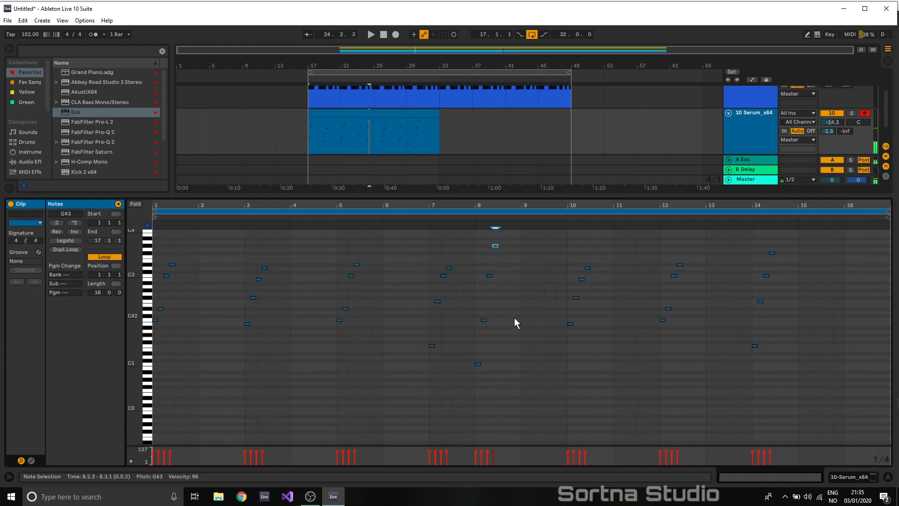
{"action": "left_click", "coordinate": [484, 320]}
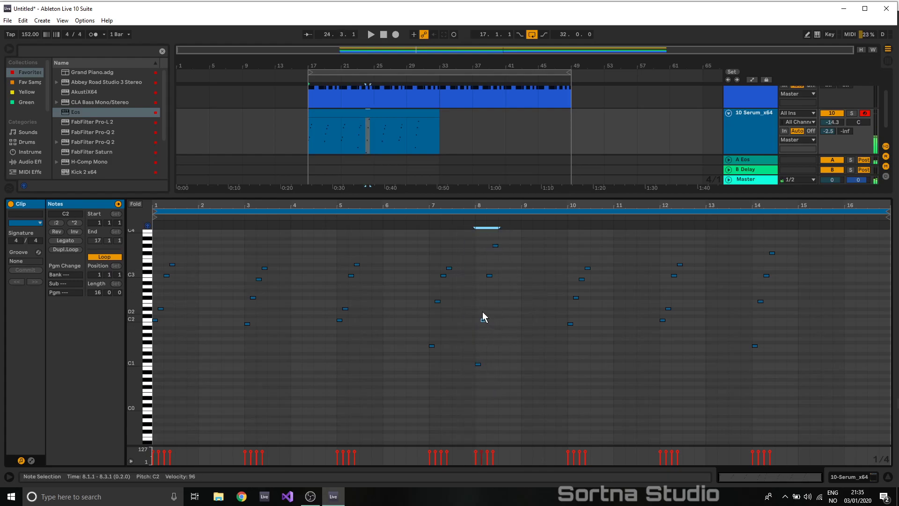
{"action": "left_click", "coordinate": [489, 275]}
{"action": "key", "text": "Down"}
{"action": "key", "text": "Down"}
{"action": "key", "text": "Down"}
{"action": "key", "text": "Up"}
{"action": "left_click_drag", "start_coordinate": [469, 345], "coordinate": [486, 368]}
{"action": "left_click_drag", "start_coordinate": [476, 308], "coordinate": [494, 327]}
{"action": "left_click_drag", "start_coordinate": [477, 280], "coordinate": [494, 297]}
- Delete all notes from bar 10 to the end of the clip
{"action": "left_click_drag", "start_coordinate": [478, 239], "coordinate": [568, 317]}
{"action": "left_click", "coordinate": [565, 311]}
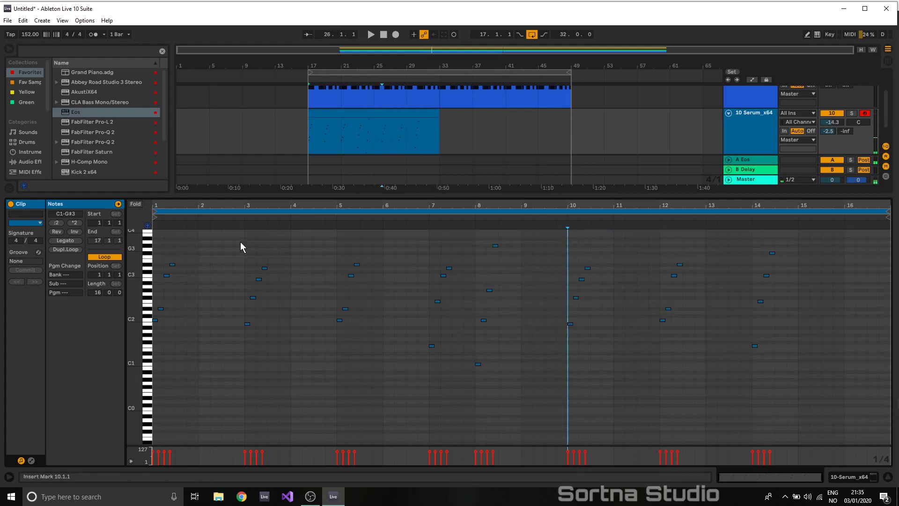
{"action": "left_click_drag", "start_coordinate": [568, 228], "coordinate": [887, 405]}
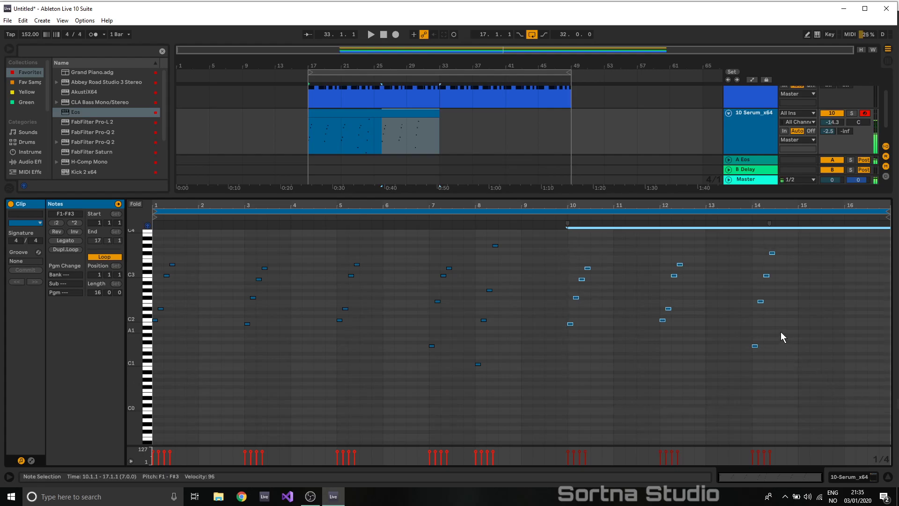
{"action": "key", "text": "Delete"}
- With the note grid at 1/1, copy the first three phrases to bar 9 and play the copy
{"action": "left_click_drag", "start_coordinate": [155, 235], "coordinate": [423, 402]}
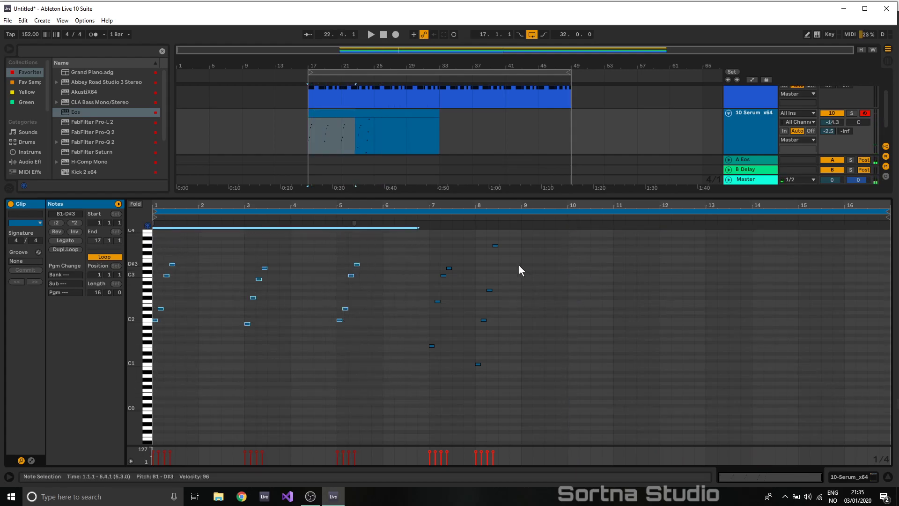
{"action": "right_click", "coordinate": [518, 269]}
{"action": "left_click", "coordinate": [609, 398]}
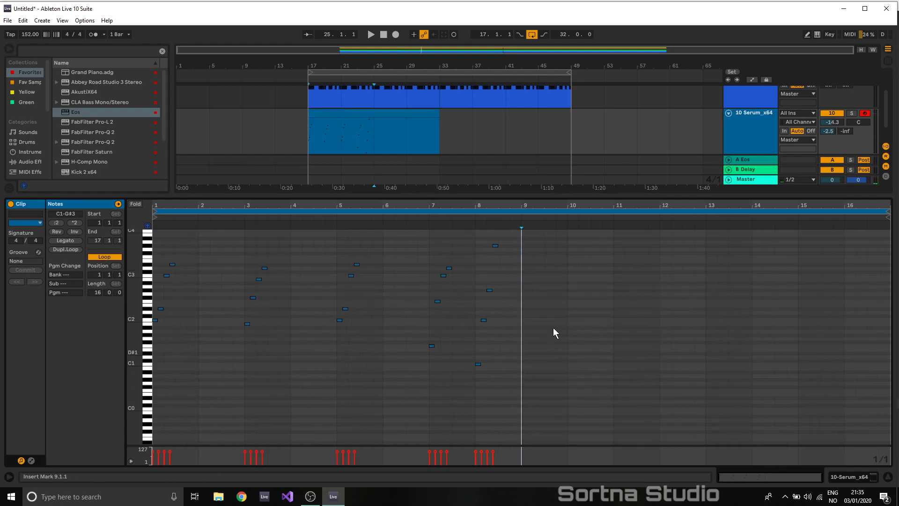
{"action": "key", "text": "ctrl+v"}
{"action": "left_click", "coordinate": [516, 216]}
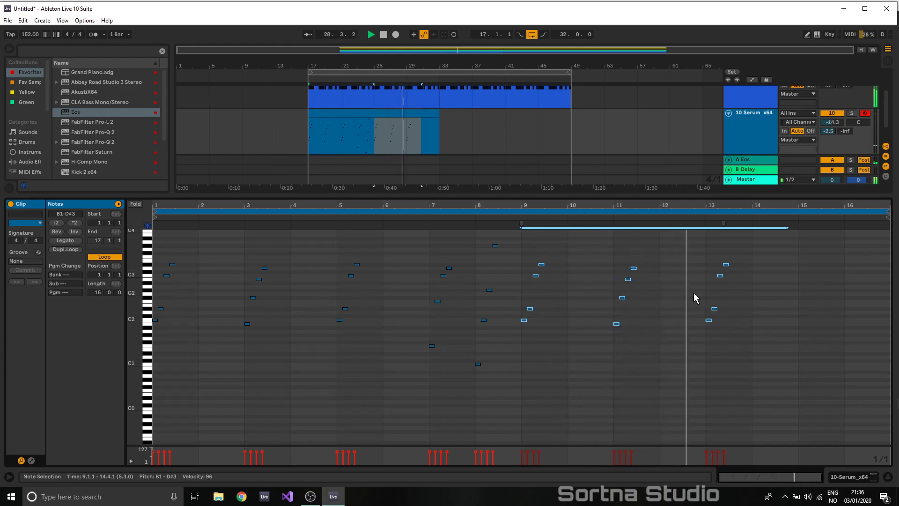
{"action": "key", "text": "space"}
- Transpose the first note of the bar 13 phrase to F1
{"action": "left_click_drag", "start_coordinate": [681, 291], "coordinate": [714, 333]}
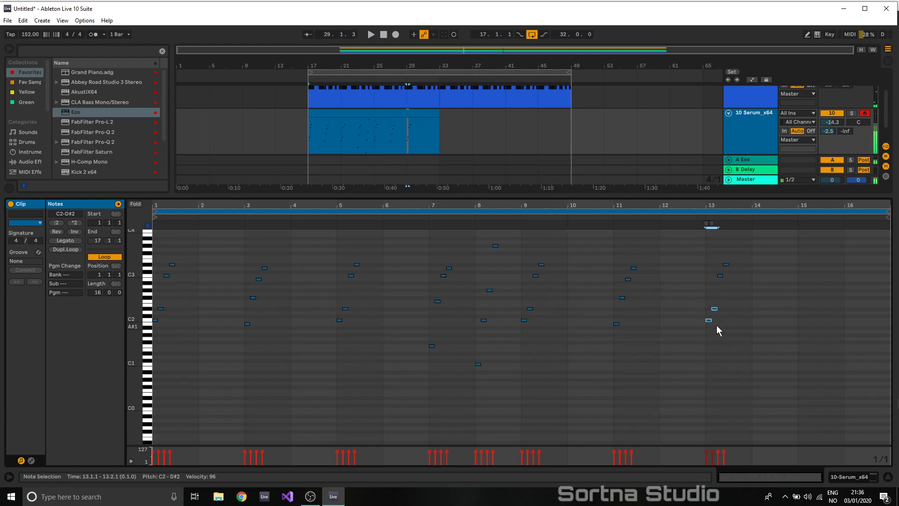
{"action": "left_click", "coordinate": [708, 319]}
{"action": "key", "text": "shift+Down"}
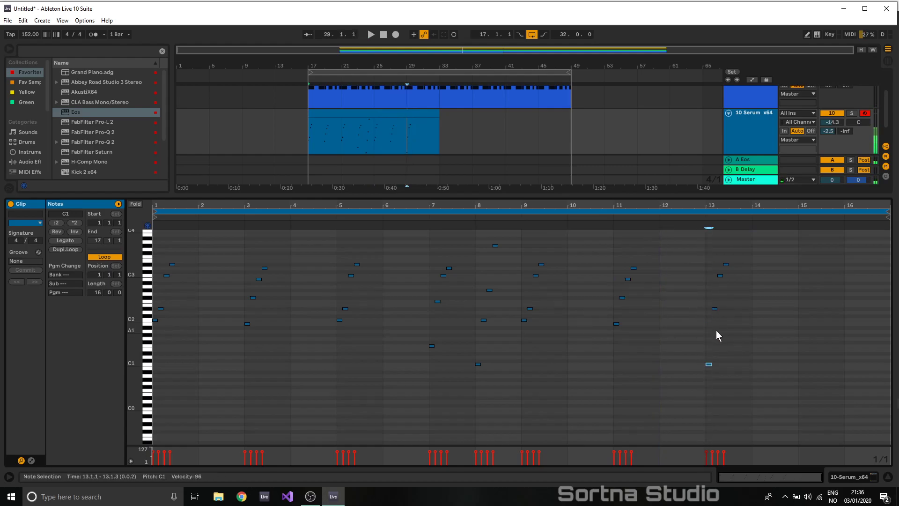
{"action": "key", "text": "Up"}
{"action": "key", "text": "Up"}
{"action": "key", "text": "Up"}
{"action": "key", "text": "Up"}
- Raise the second note of the bar 13 phrase to F2 and its last note to F3
{"action": "left_click_drag", "start_coordinate": [705, 302], "coordinate": [727, 312]}
{"action": "key", "text": "Up"}
{"action": "key", "text": "Up"}
{"action": "left_click_drag", "start_coordinate": [707, 276], "coordinate": [731, 282]}
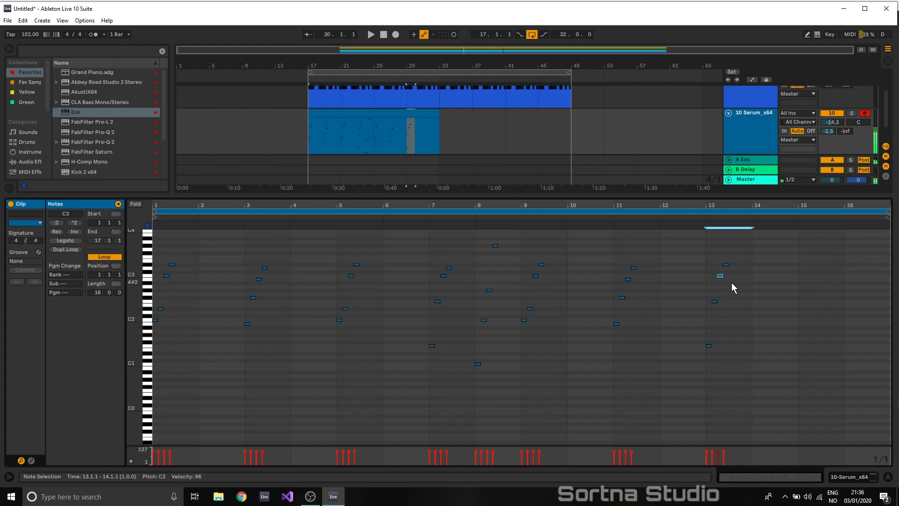
{"action": "key", "text": "Up"}
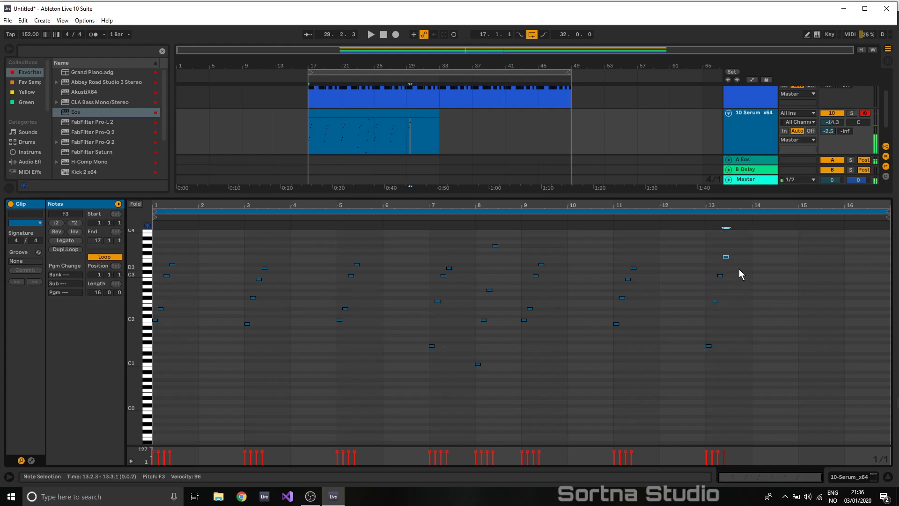
- Duplicate the bar 13 phrase so that the copy starts at bar 15
{"action": "left_click", "coordinate": [799, 343]}
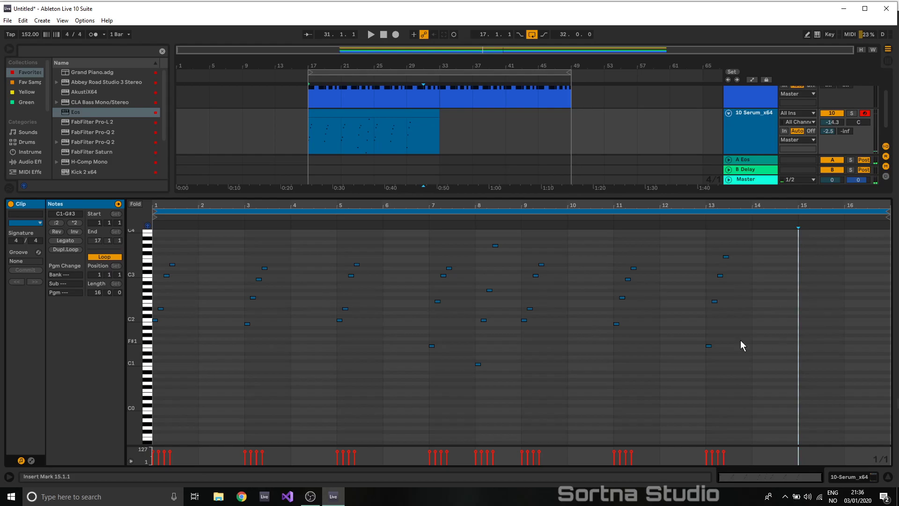
{"action": "left_click_drag", "start_coordinate": [757, 242], "coordinate": [677, 385]}
{"action": "key", "text": "ctrl+d"}
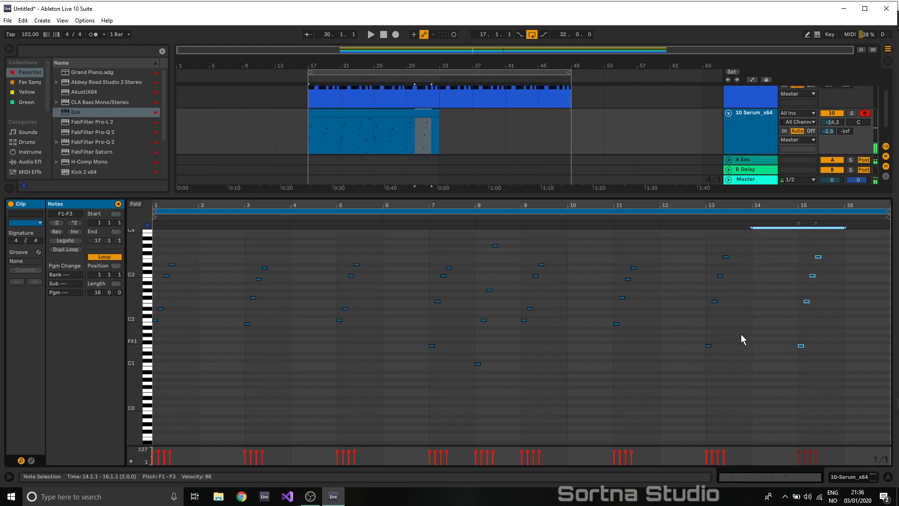
- Raise the upper three notes of the bar 15 phrase to F#2, C#3 and F#3 and play the result
{"action": "left_click", "coordinate": [801, 346]}
{"action": "left_click_drag", "start_coordinate": [791, 297], "coordinate": [812, 310]}
{"action": "key", "text": "Up"}
{"action": "left_click", "coordinate": [815, 258]}
{"action": "key", "text": "Up"}
{"action": "left_click", "coordinate": [793, 217]}
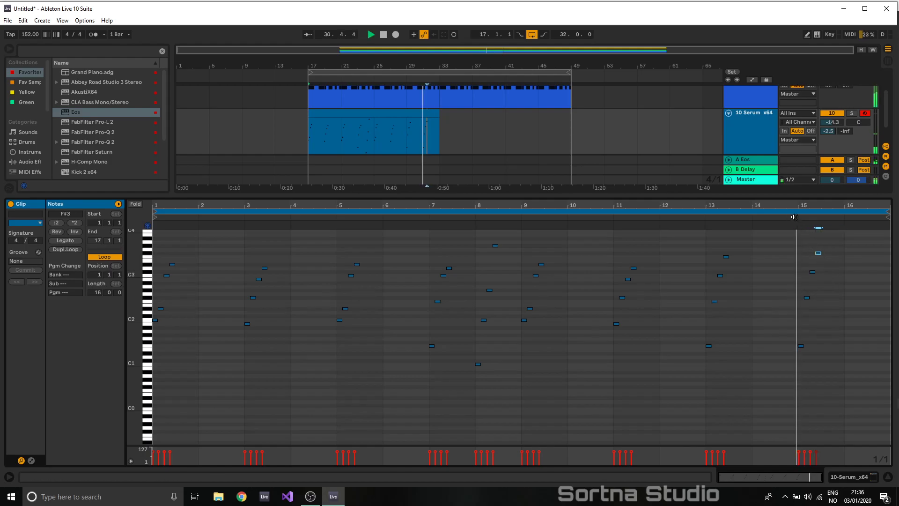
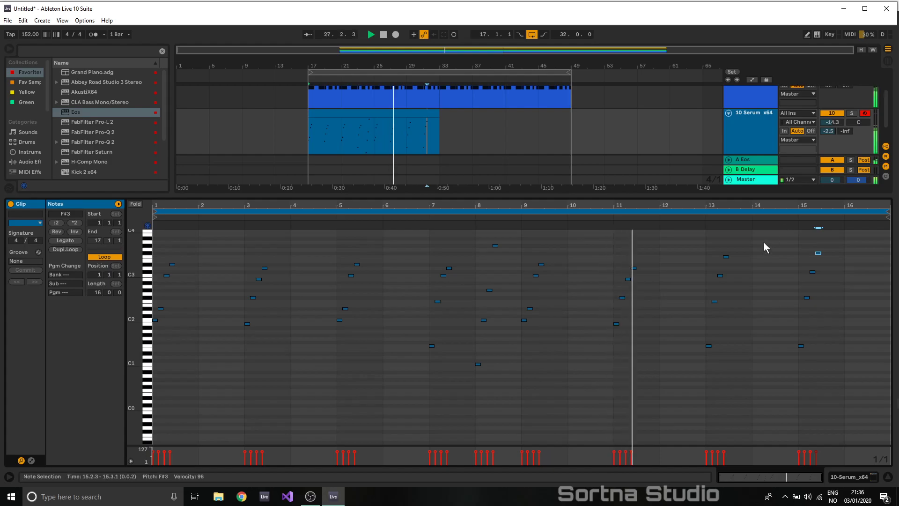
- Lower the last note of the bar 8 phrase to G3 and restart playback
{"action": "left_click", "coordinate": [507, 252]}
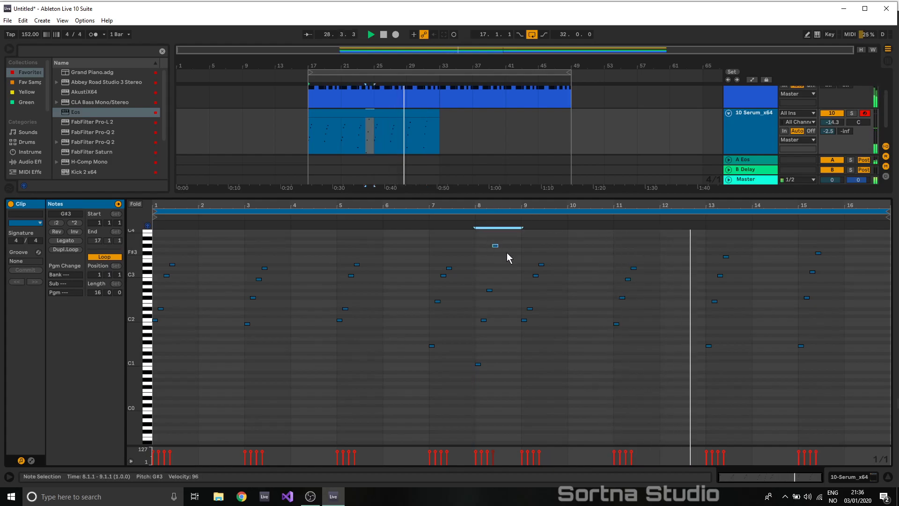
{"action": "key", "text": "Down"}
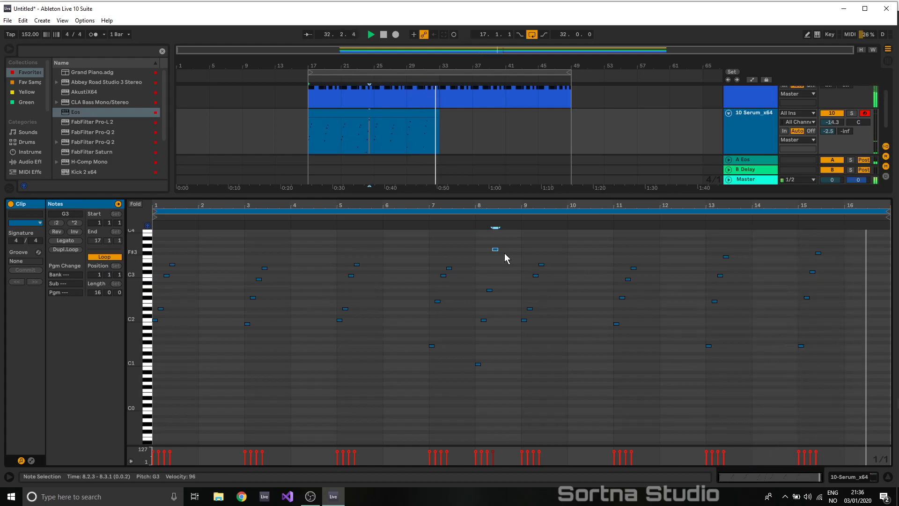
{"action": "key", "text": "space"}
{"action": "key", "text": "space"}
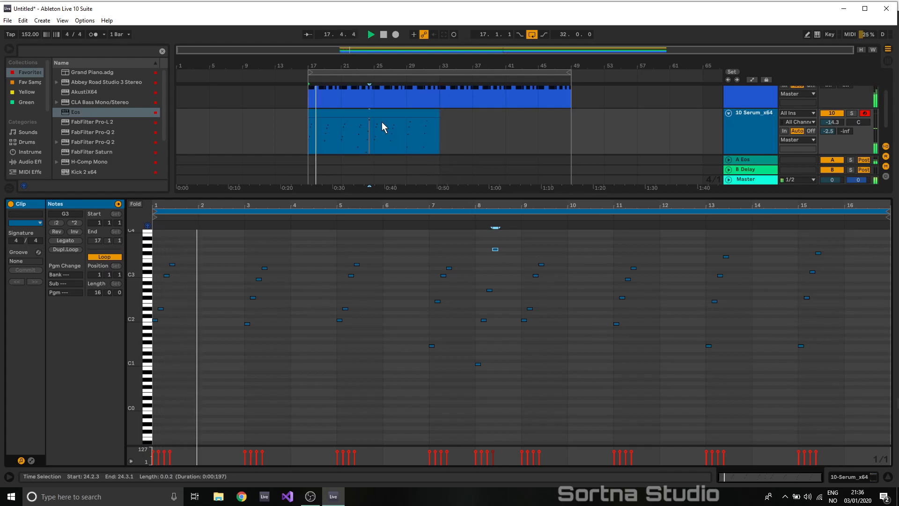
- Duplicate the clip on track 10 so that the copy starts at bar 33
{"action": "left_click", "coordinate": [372, 113]}
{"action": "key", "text": "ctrl+d"}
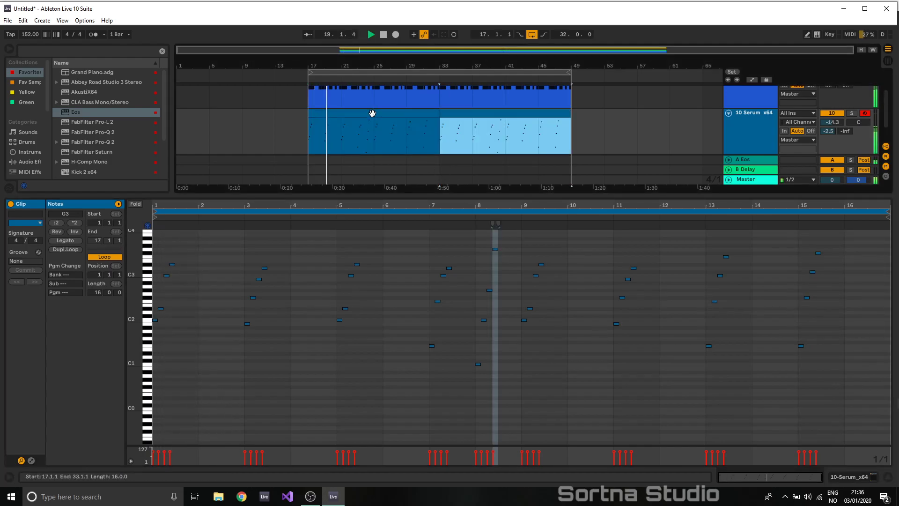
- Mute the Serum track 10 and duplicate it with its clips
{"action": "left_click", "coordinate": [831, 118]}
{"action": "left_click", "coordinate": [746, 112]}
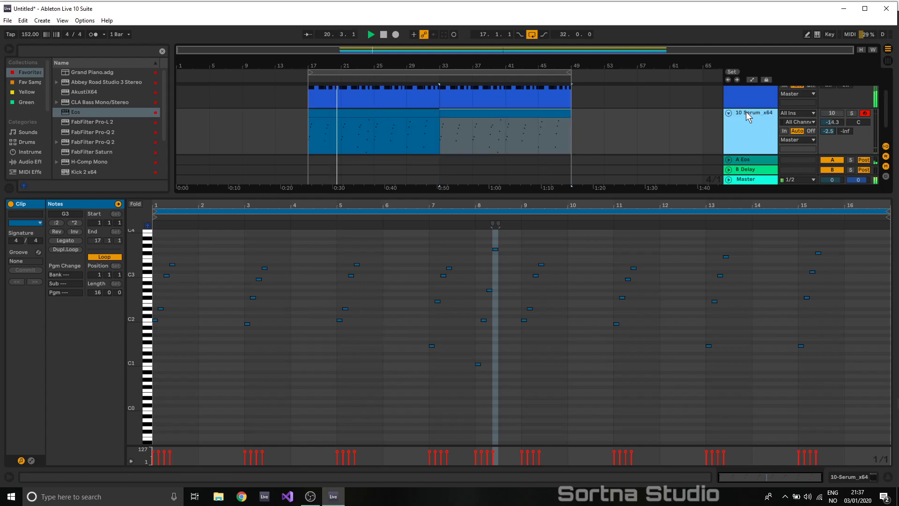
{"action": "key", "text": "ctrl+d"}
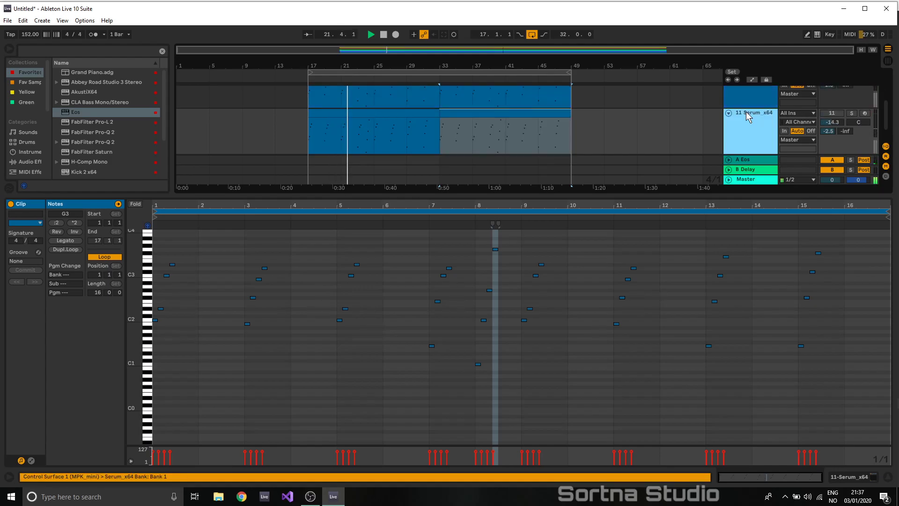
- Transpose all notes in the bar 33 clip of track 11 up three octaves to C4–G6
{"action": "left_click", "coordinate": [395, 254]}
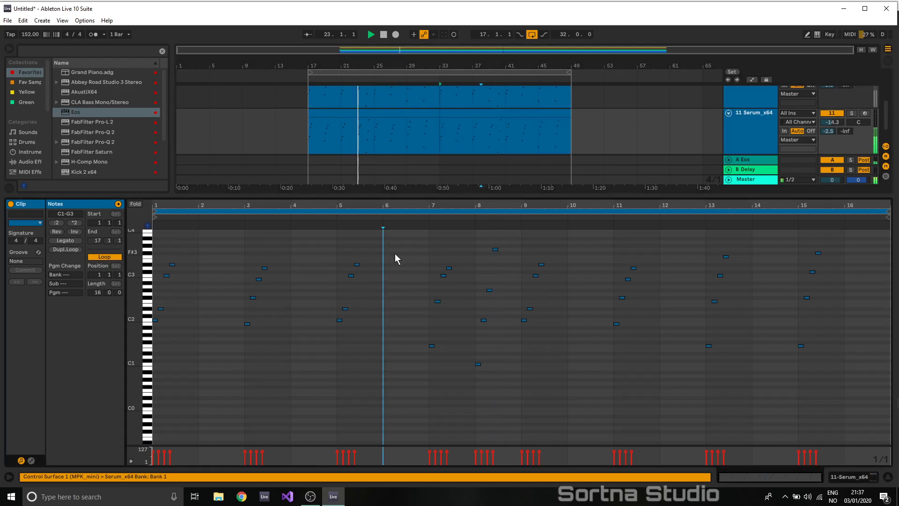
{"action": "key", "text": "ctrl+a"}
{"action": "key", "text": "shift+Up"}
{"action": "key", "text": "shift+Up"}
{"action": "key", "text": "shift+Up"}
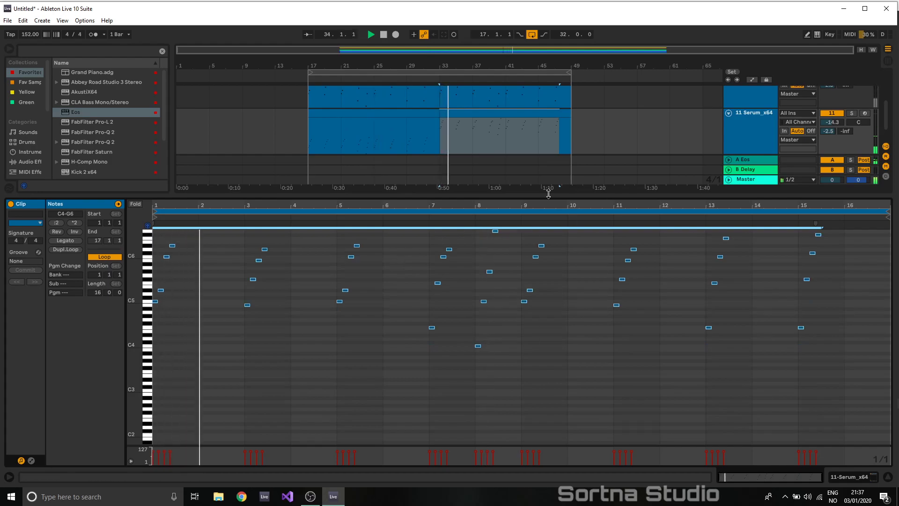
- Consolidate the two clips on track 11 into a single clip spanning bars 17 to 49
{"action": "left_click_drag", "start_coordinate": [538, 195], "coordinate": [539, 362]}
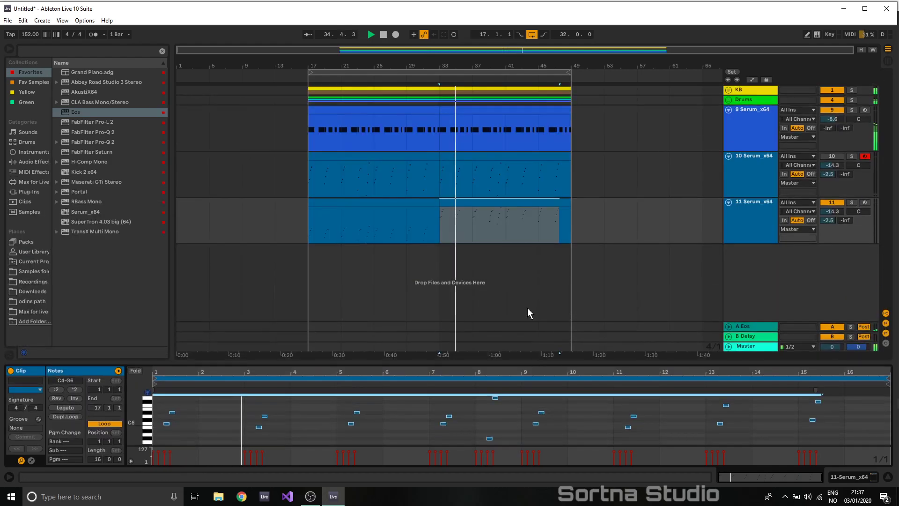
{"action": "left_click", "coordinate": [475, 198]}
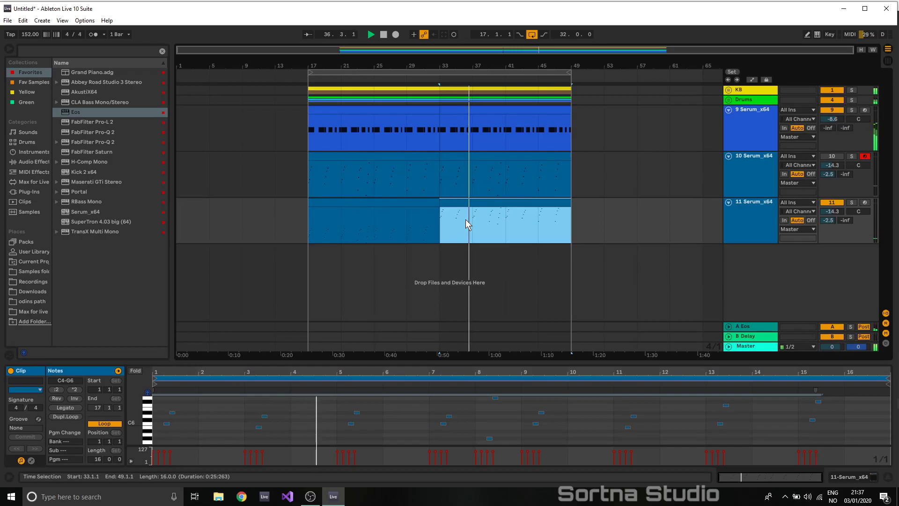
{"action": "left_click", "coordinate": [340, 203]}
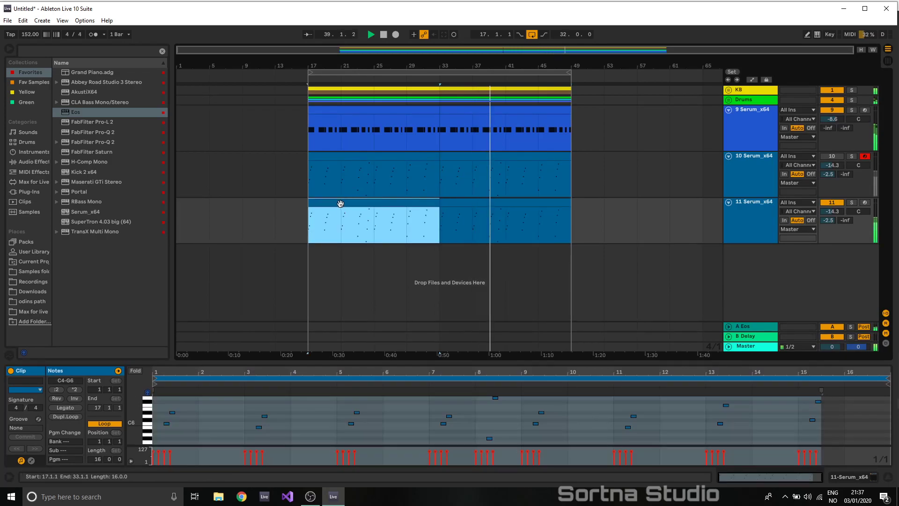
{"action": "left_click", "coordinate": [453, 202], "text": "shift"}
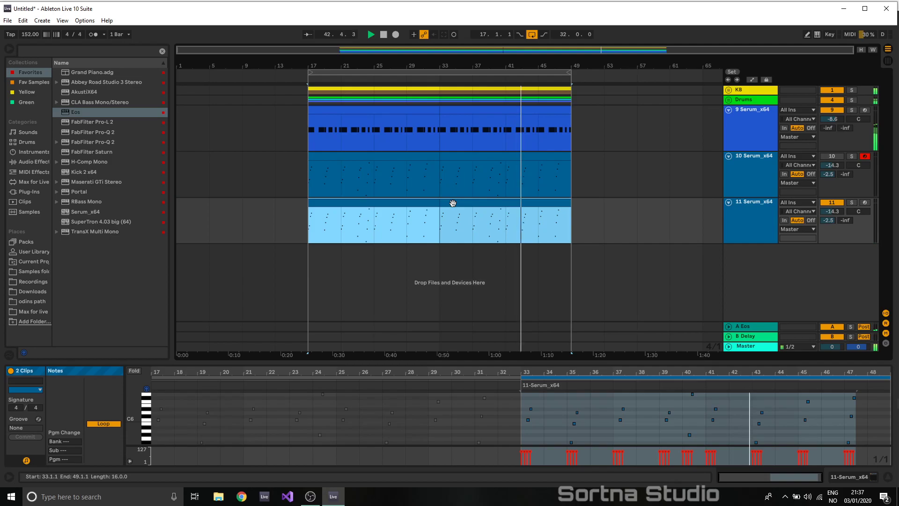
{"action": "key", "text": "ctrl+j"}
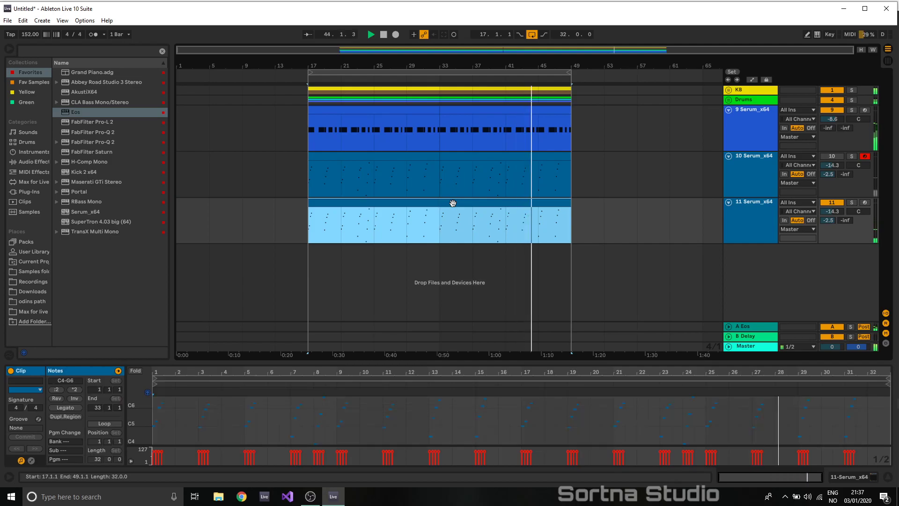
- Lower track 11's Eos send to -15.6 dB and add Ableton's Delay effect to the track
{"action": "left_click", "coordinate": [828, 220]}
{"action": "left_click_drag", "start_coordinate": [828, 220], "coordinate": [846, 225]}
{"action": "left_click", "coordinate": [757, 204]}
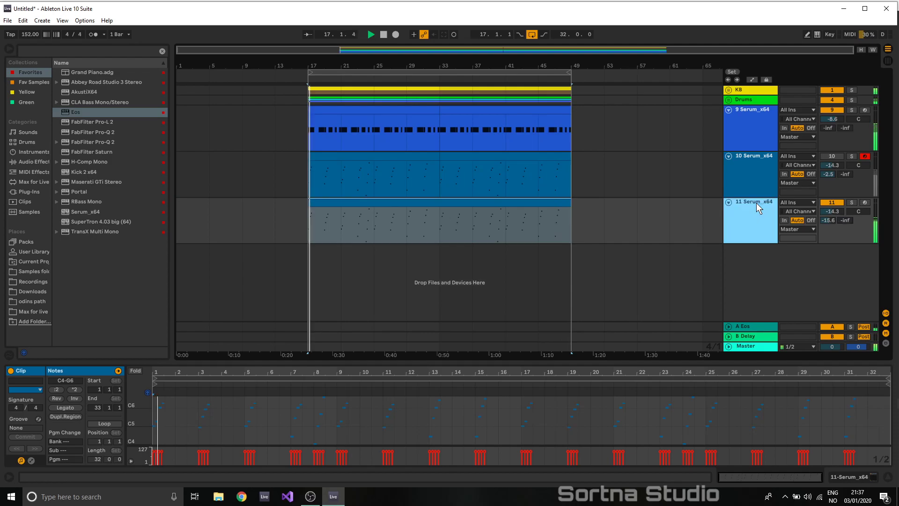
{"action": "left_click", "coordinate": [44, 153]}
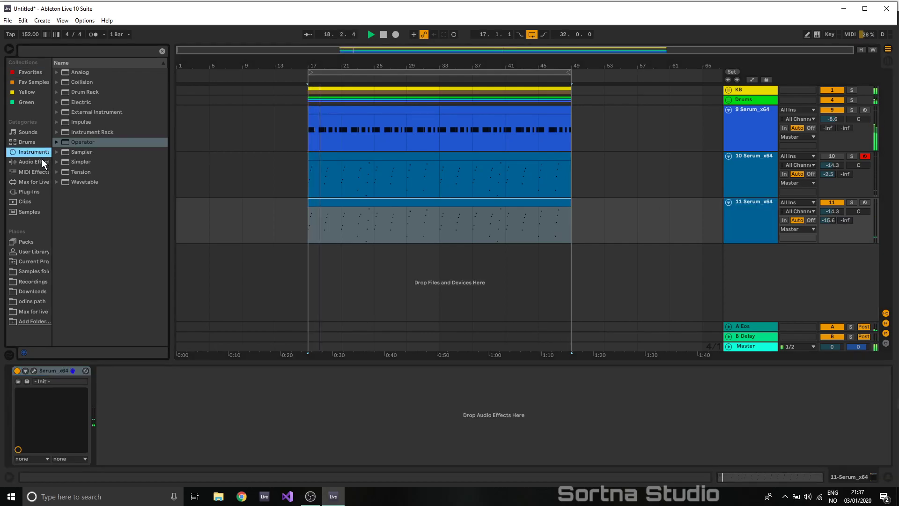
{"action": "left_click", "coordinate": [39, 161]}
{"action": "scroll", "coordinate": [98, 192], "scroll_direction": "up", "scroll_amount": 3}
{"action": "left_click", "coordinate": [77, 110]}
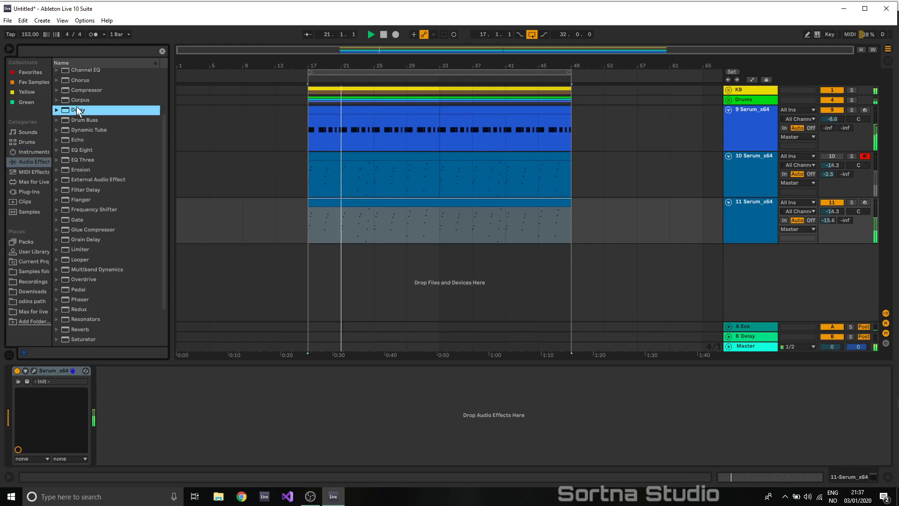
{"action": "key", "text": "Return"}
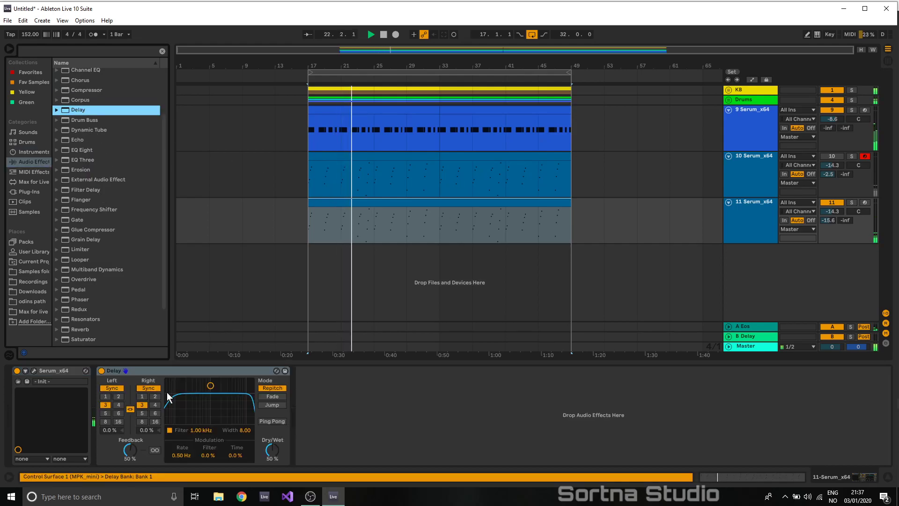
- Set the Delay's feedback to 40%, reduce its dry/wet, and set both synced delay times to 6 sixteenths
{"action": "left_click_drag", "start_coordinate": [133, 449], "coordinate": [133, 459]}
{"action": "left_click_drag", "start_coordinate": [272, 453], "coordinate": [272, 460]}
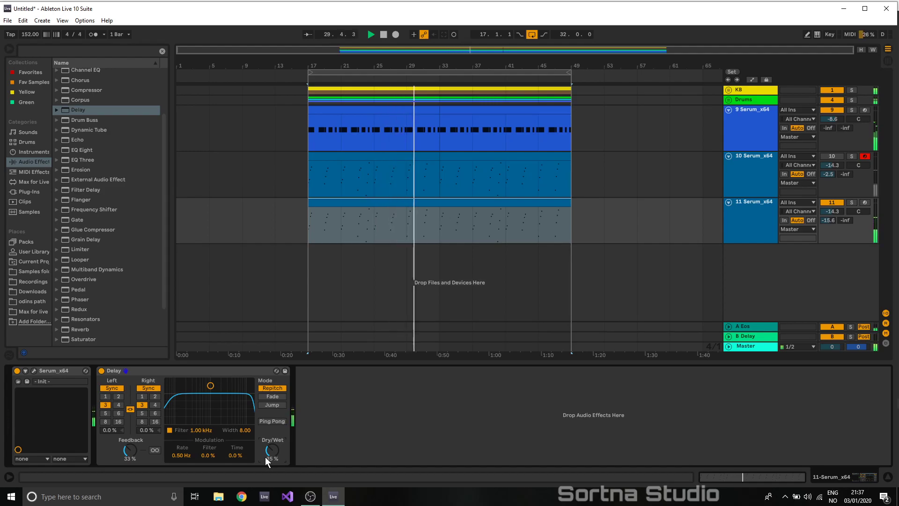
{"action": "left_click", "coordinate": [155, 413]}
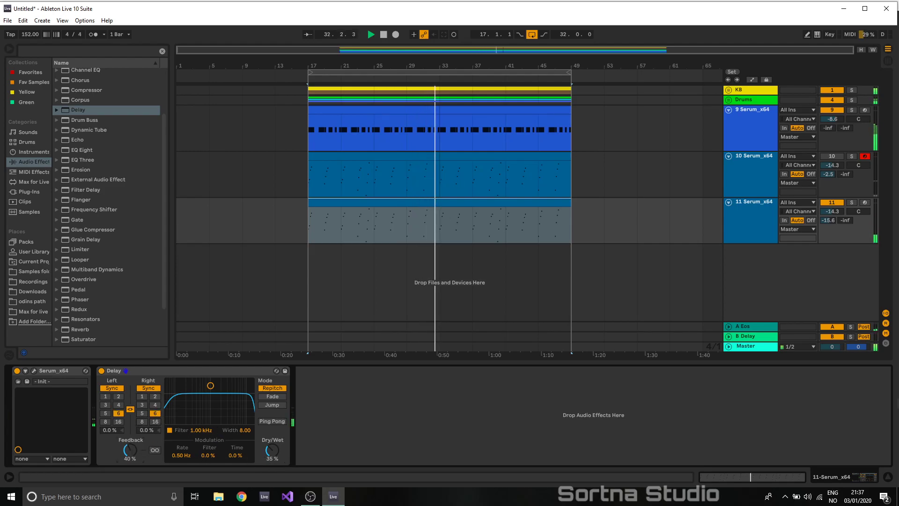
- Set the Delay's filter to 1.20 kHz with width 6.65, and its modulation to 3.00 Hz rate, 13% filter and 41% time
{"action": "left_click_drag", "start_coordinate": [203, 385], "coordinate": [207, 426]}
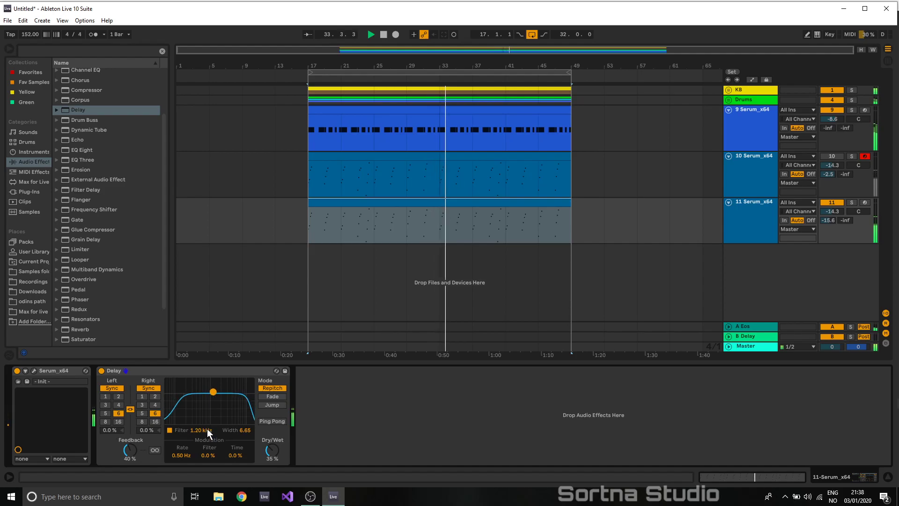
{"action": "left_click_drag", "start_coordinate": [234, 457], "coordinate": [209, 451]}
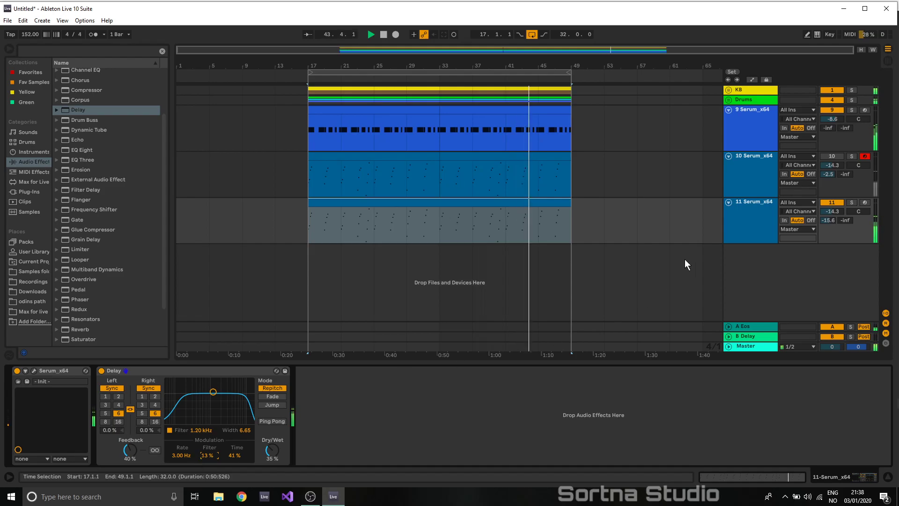
- Set track 11's Eos send to -7.0 dB and transpose all notes of its clip down one octave to C3–G5
{"action": "left_click_drag", "start_coordinate": [832, 218], "coordinate": [832, 207]}
{"action": "double_click", "coordinate": [428, 203]}
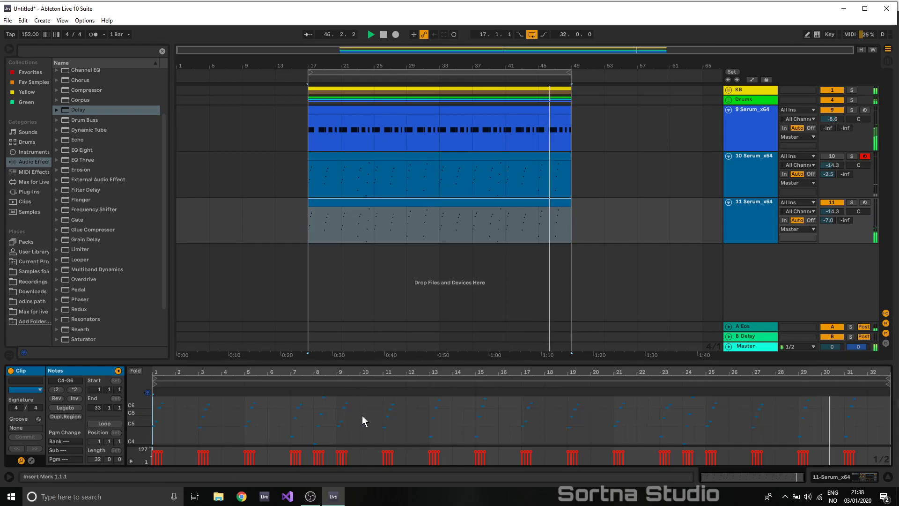
{"action": "left_click", "coordinate": [369, 404]}
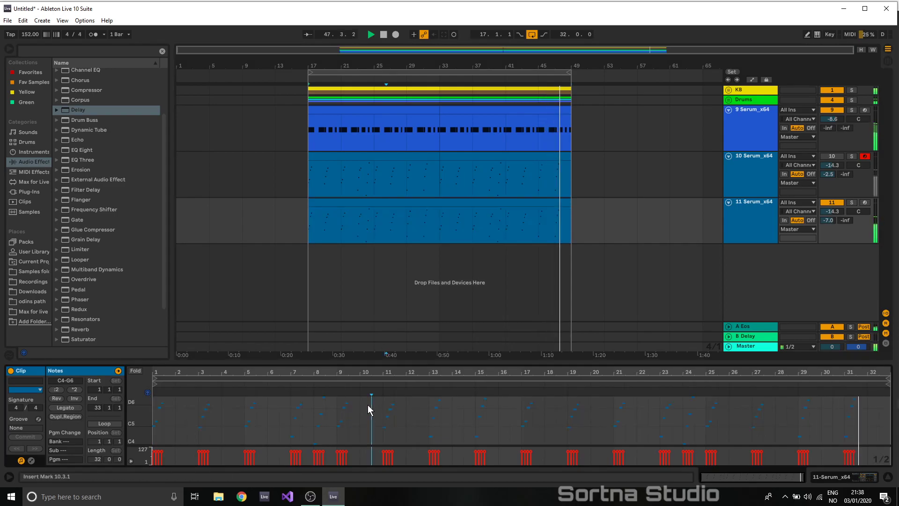
{"action": "key", "text": "ctrl+a"}
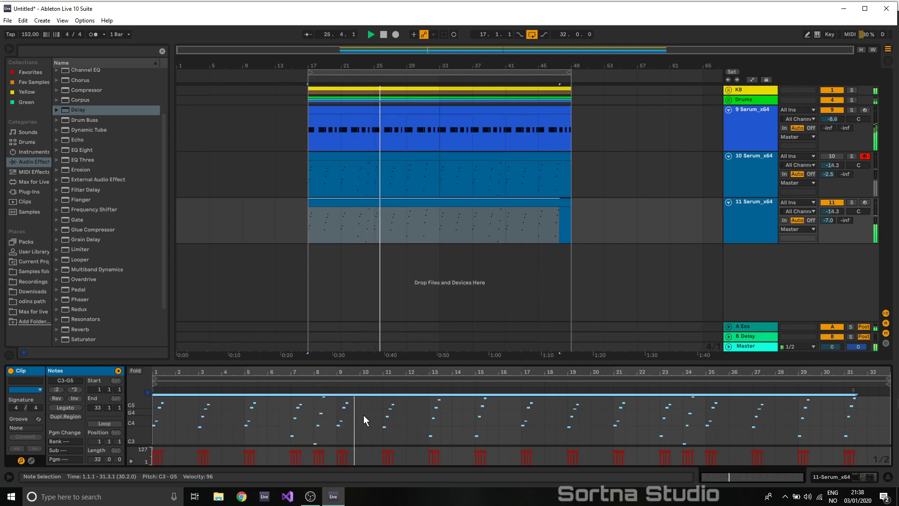
- Insert a new MIDI track below Serum track 11, leaving track 11 unfolded
{"action": "left_click", "coordinate": [728, 202]}
{"action": "right_click", "coordinate": [750, 199]}
{"action": "left_click", "coordinate": [810, 283]}
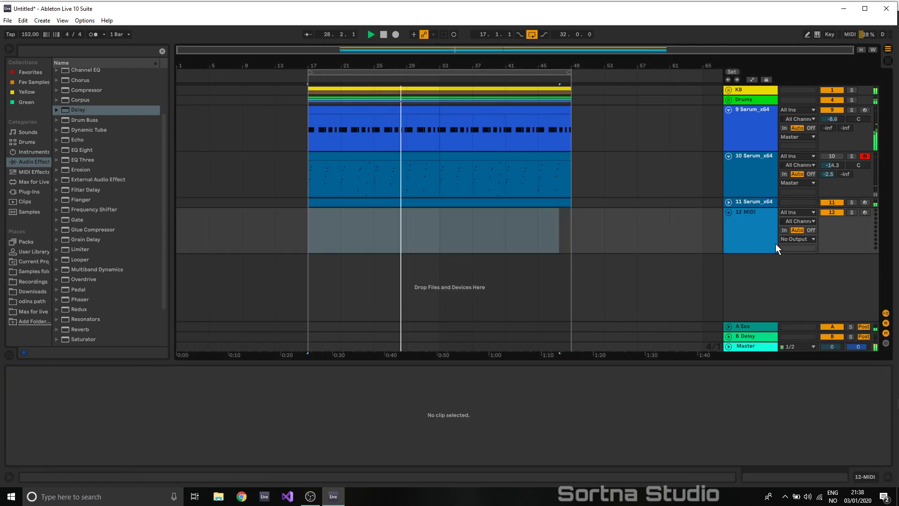
{"action": "left_click", "coordinate": [729, 203]}
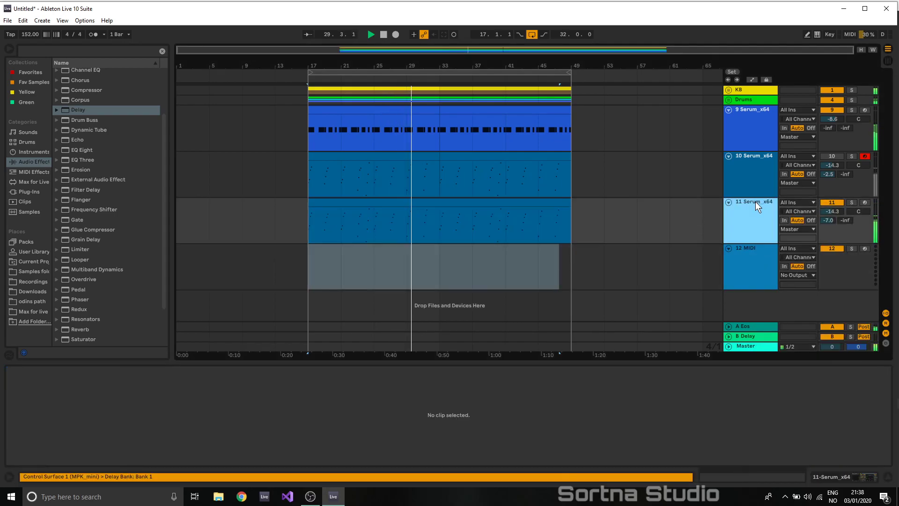
- In track 11's Serum, set oscillator A to 3 unison voices, reduce the detune and set the unison blend to 54
{"action": "left_click", "coordinate": [755, 202]}
{"action": "left_click", "coordinate": [36, 370]}
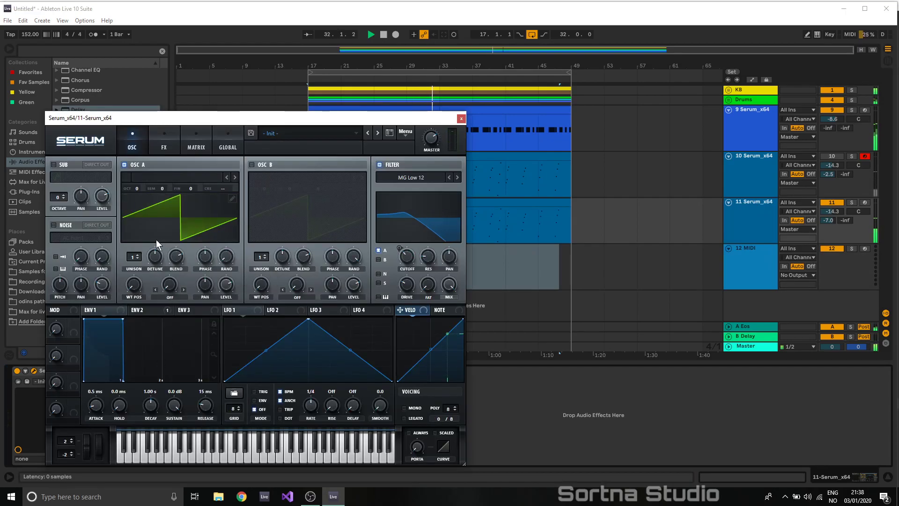
{"action": "left_click", "coordinate": [139, 255]}
{"action": "left_click_drag", "start_coordinate": [153, 257], "coordinate": [155, 271]}
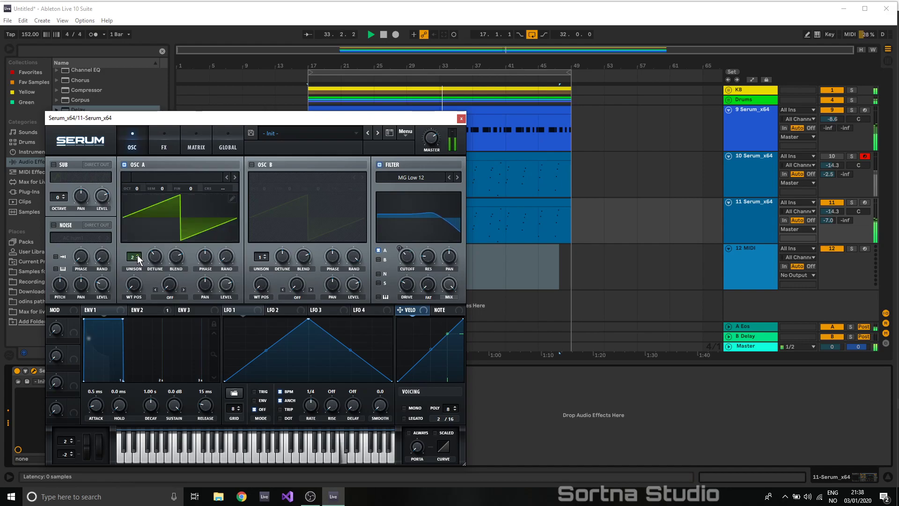
{"action": "left_click", "coordinate": [137, 256]}
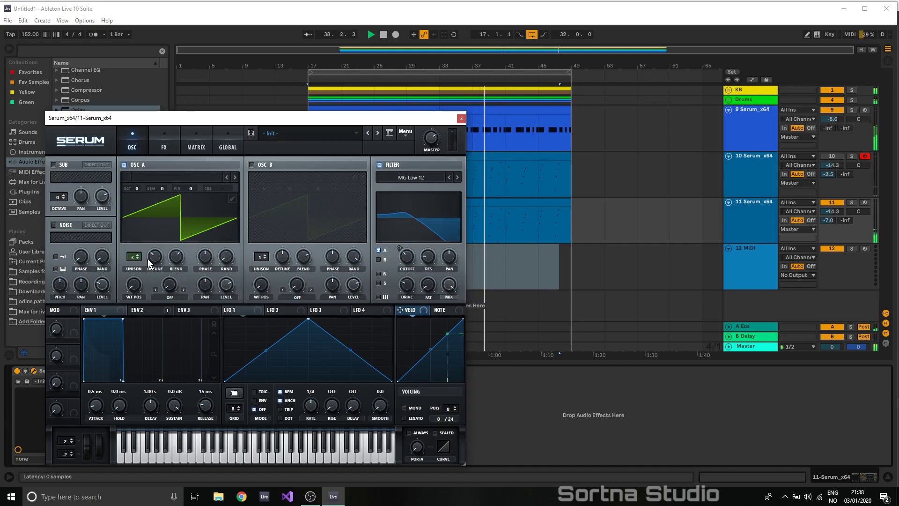
{"action": "left_click_drag", "start_coordinate": [180, 260], "coordinate": [181, 276]}
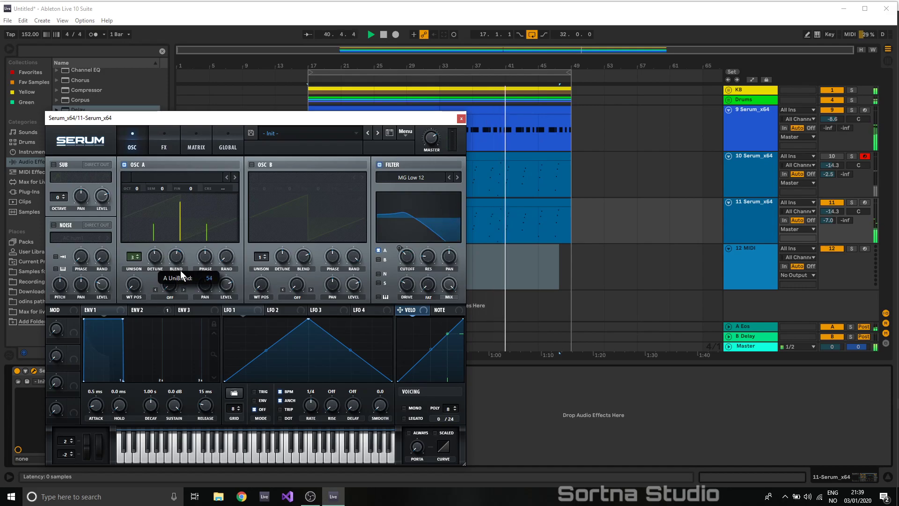
- Enable Serum's distortion effect with the Diode 1 type, set its drive to 12% and lower its mix
{"action": "left_click", "coordinate": [164, 142]}
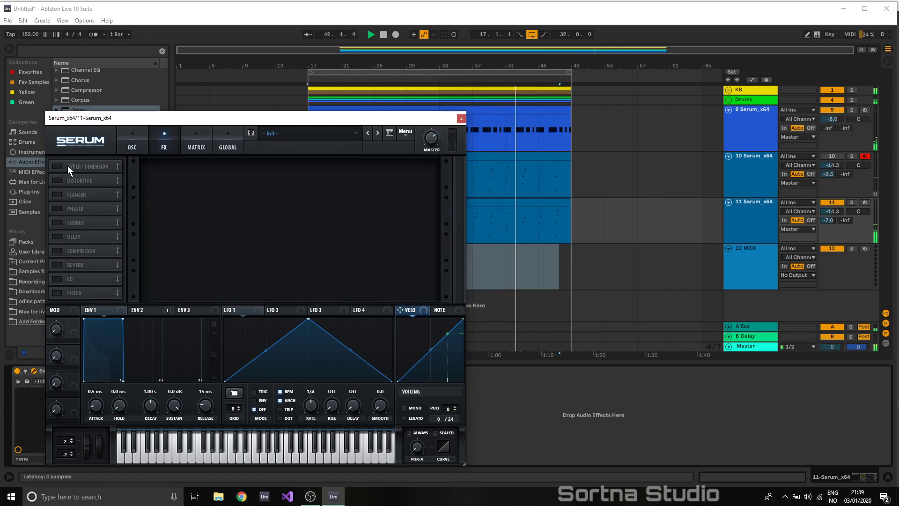
{"action": "left_click", "coordinate": [56, 180]}
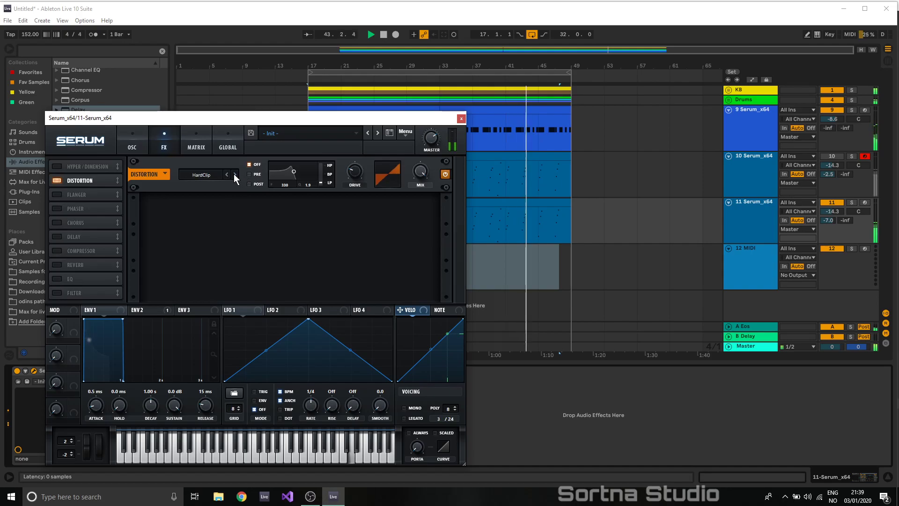
{"action": "mouse_move", "coordinate": [356, 187]}
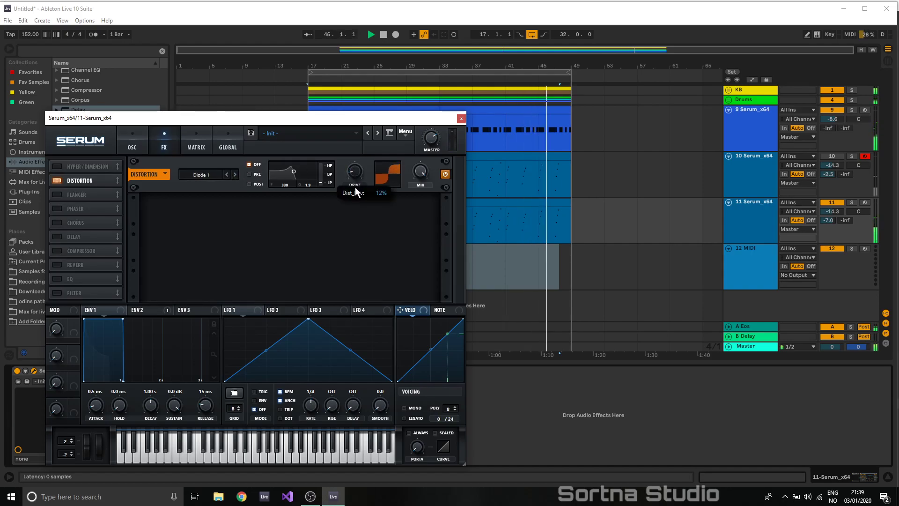
{"action": "mouse_move", "coordinate": [421, 183]}
{"action": "left_click_drag", "start_coordinate": [422, 182], "coordinate": [422, 202]}
{"action": "left_click_drag", "start_coordinate": [418, 170], "coordinate": [418, 203]}
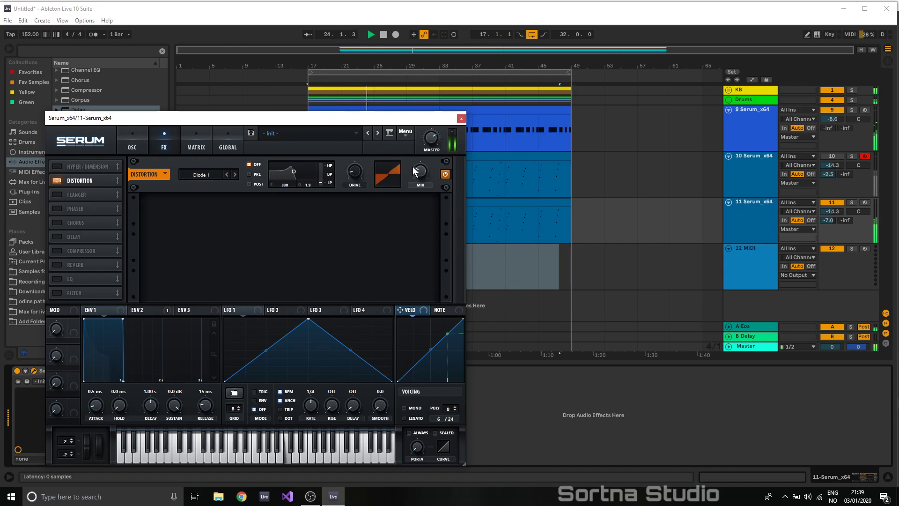
{"action": "left_click", "coordinate": [461, 119]}
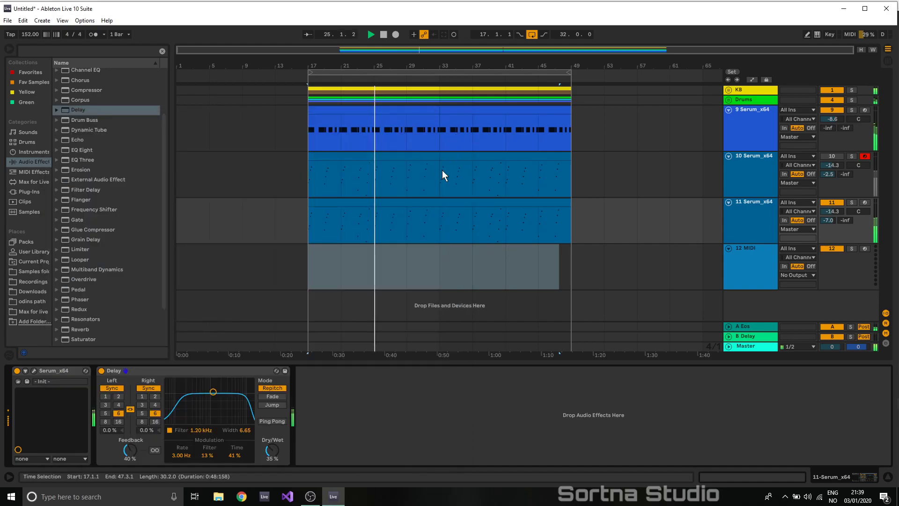
- Copy the track 11 clip and paste it onto MIDI track 12 at bar 17
{"action": "left_click", "coordinate": [404, 204]}
{"action": "right_click", "coordinate": [405, 205]}
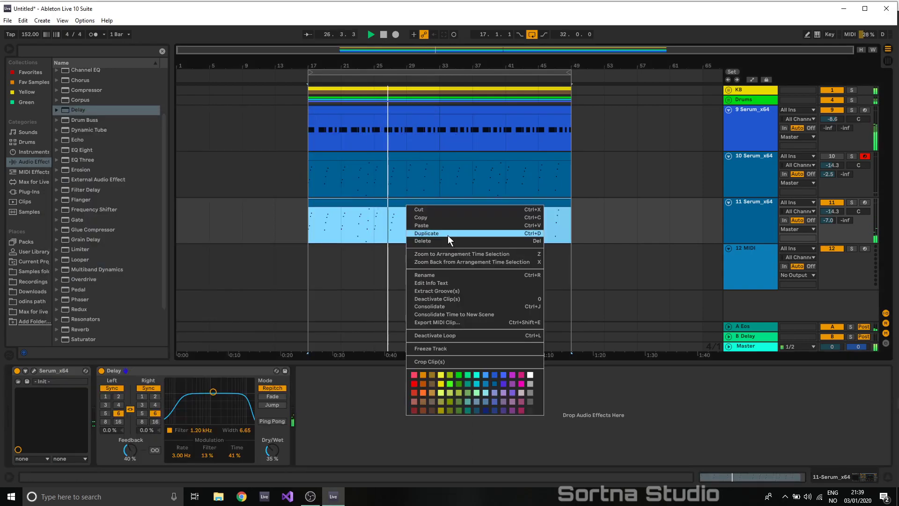
{"action": "left_click", "coordinate": [421, 218]}
{"action": "left_click", "coordinate": [309, 262]}
{"action": "right_click", "coordinate": [309, 259]}
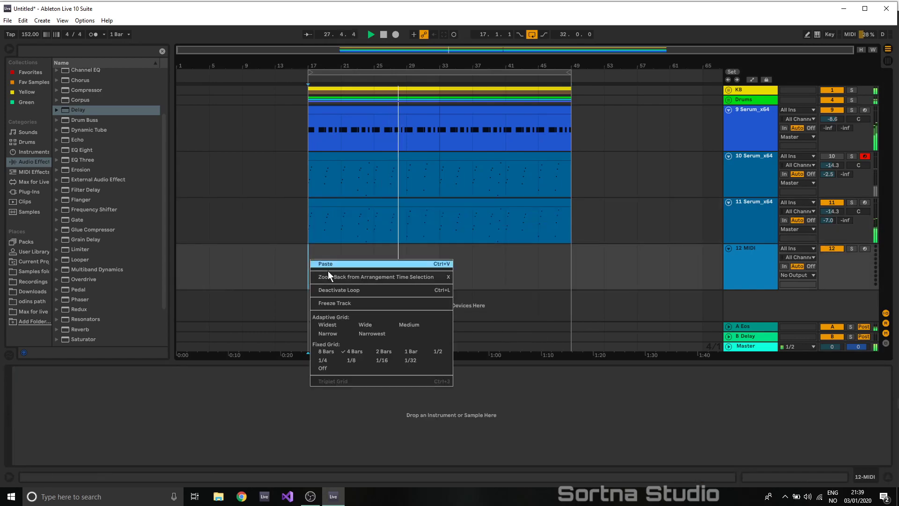
{"action": "left_click", "coordinate": [324, 263]}
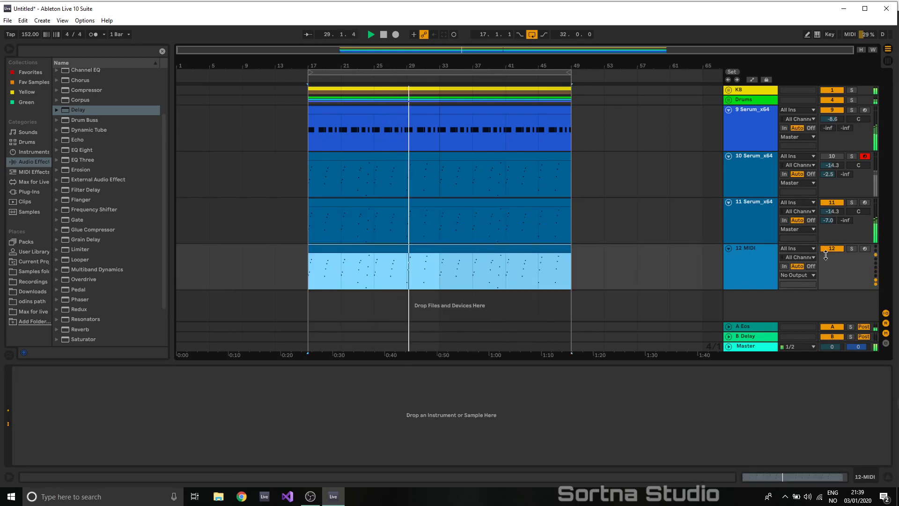
- Add FabFilter Pro-Q 2 to track 11 with a bell cut of -7.17 dB at about 3598 Hz
{"action": "left_click", "coordinate": [765, 203]}
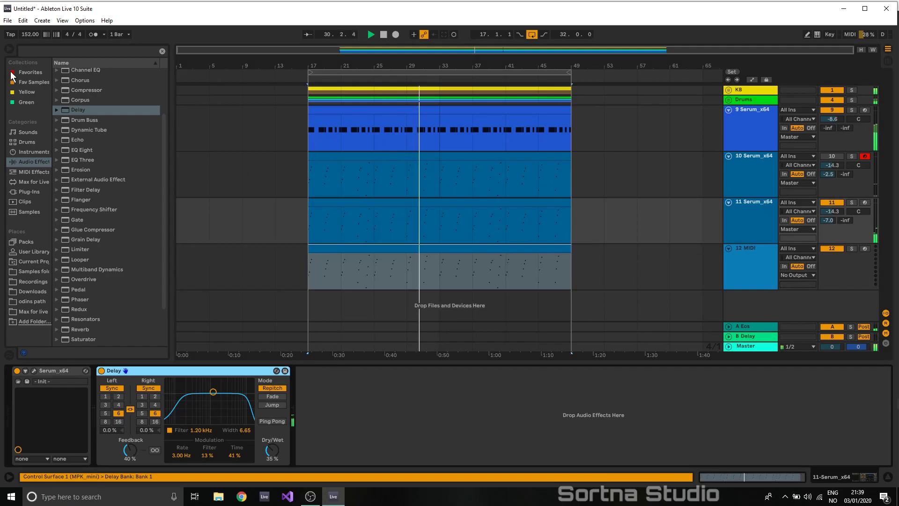
{"action": "left_click", "coordinate": [30, 72]}
{"action": "left_click_drag", "start_coordinate": [100, 132], "coordinate": [369, 433]}
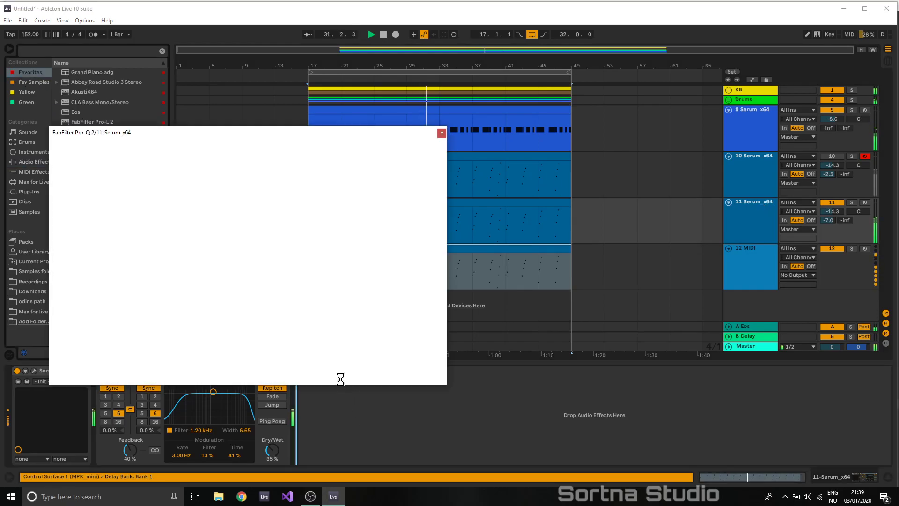
{"action": "left_click_drag", "start_coordinate": [301, 233], "coordinate": [328, 270]}
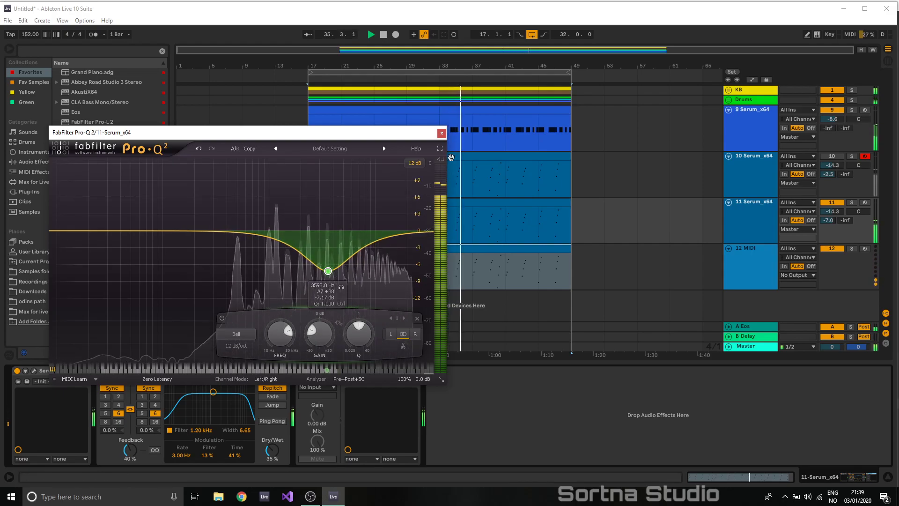
{"action": "left_click", "coordinate": [441, 134]}
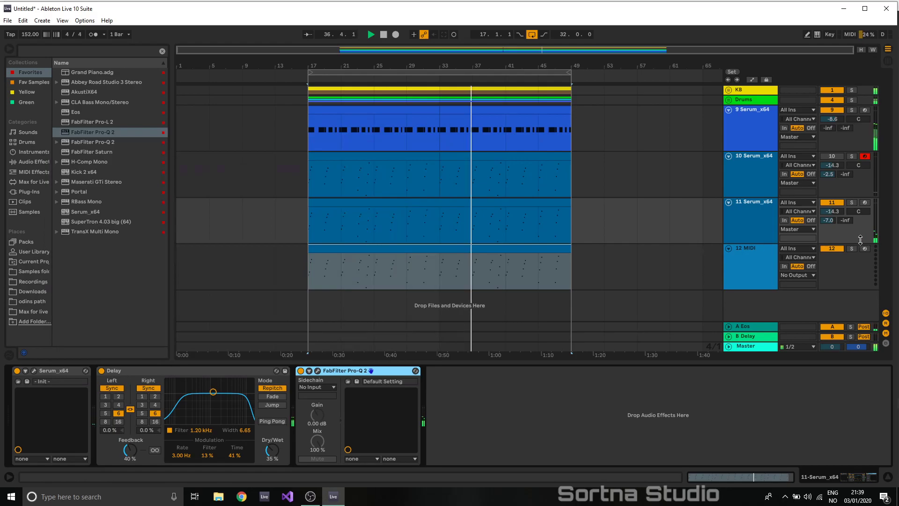
- Load the Wavetable instrument onto MIDI track 12
{"action": "left_click", "coordinate": [760, 250]}
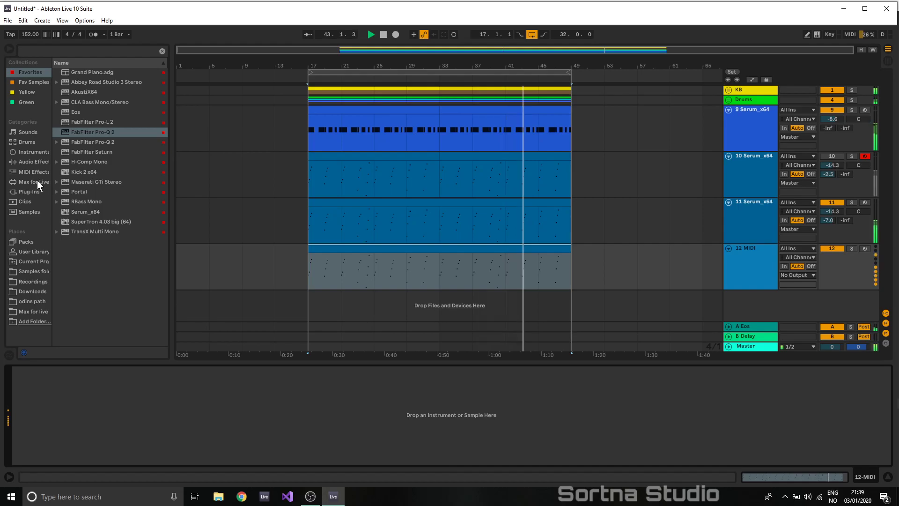
{"action": "left_click", "coordinate": [30, 152]}
{"action": "left_click", "coordinate": [375, 245]}
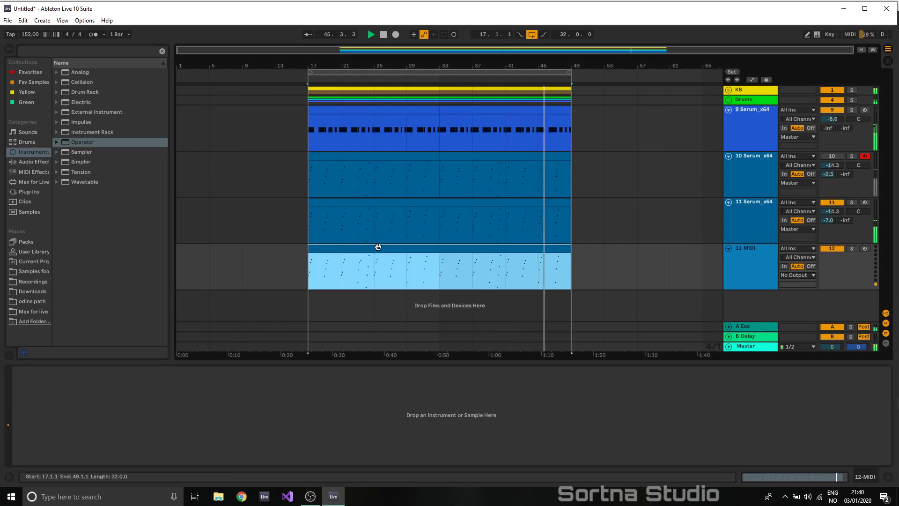
{"action": "double_click", "coordinate": [378, 246]}
{"action": "left_click_drag", "start_coordinate": [89, 182], "coordinate": [391, 278]}
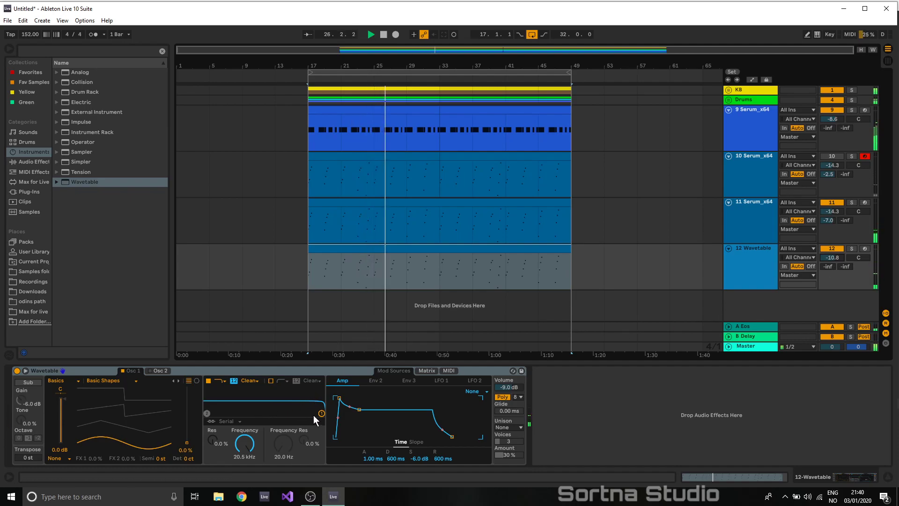
- Set Wavetable's filter to 417 Hz with 81% resonance and modulate Filter 1 Freq from LFO 1 by 80
{"action": "left_click_drag", "start_coordinate": [321, 413], "coordinate": [256, 397]}
{"action": "left_click", "coordinate": [439, 380]}
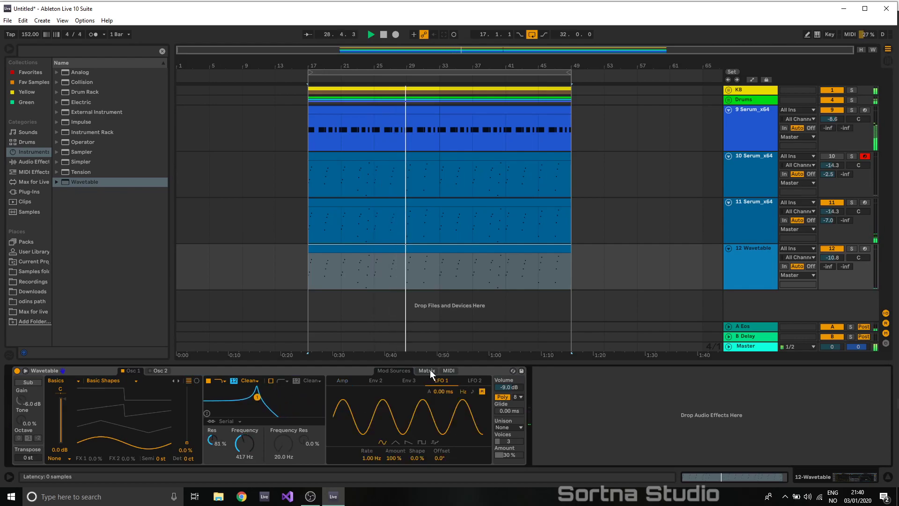
{"action": "left_click", "coordinate": [430, 370]}
{"action": "left_click_drag", "start_coordinate": [444, 421], "coordinate": [444, 417]}
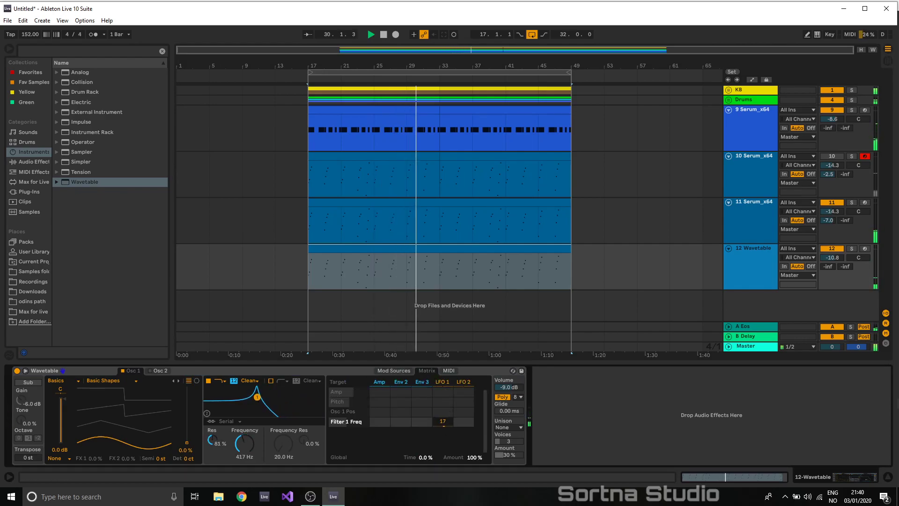
- Set LFO 1's rate to 15.64 Hz and move oscillator 1's wavetable position to 87%
{"action": "left_click", "coordinate": [441, 382]}
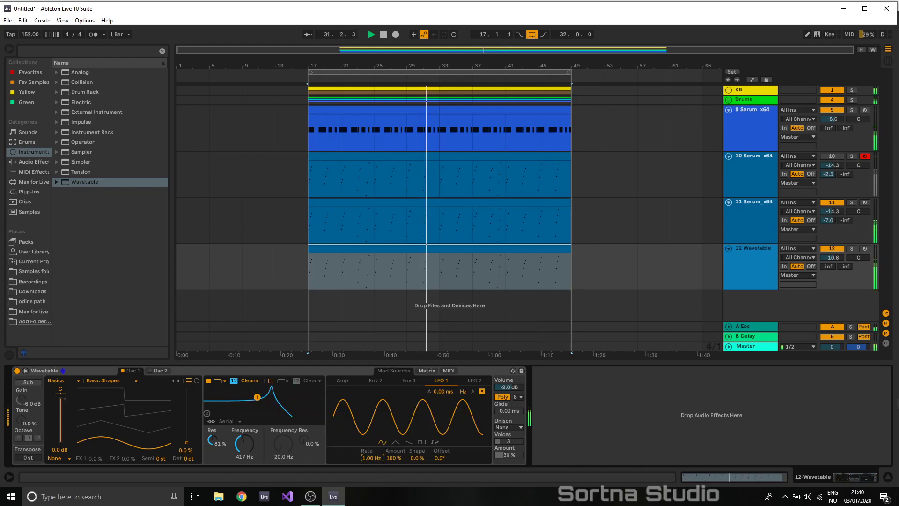
{"action": "mouse_move", "coordinate": [372, 458]}
{"action": "left_mouse_down"}
{"action": "mouse_move", "coordinate": [372, 437]}
{"action": "mouse_move", "coordinate": [377, 464]}
{"action": "left_mouse_up"}
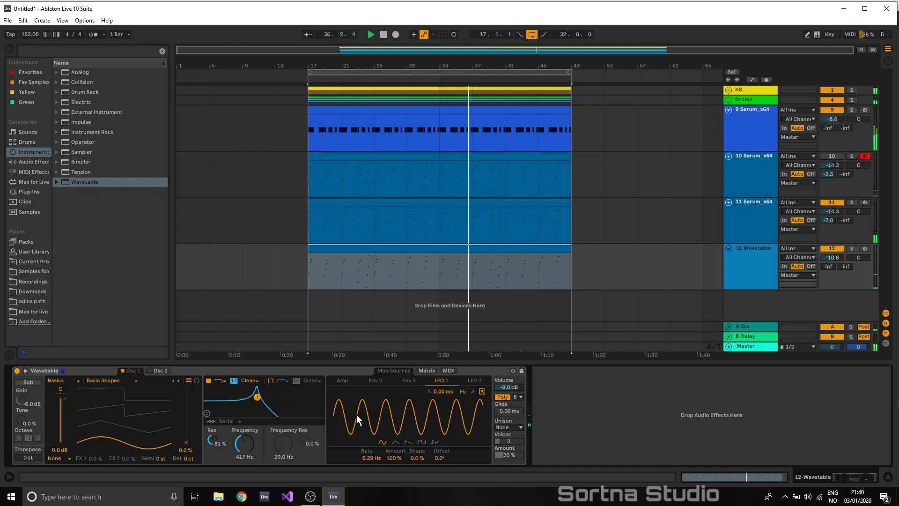
{"action": "left_click_drag", "start_coordinate": [186, 442], "coordinate": [187, 393]}
{"action": "left_click_drag", "start_coordinate": [372, 458], "coordinate": [372, 444]}
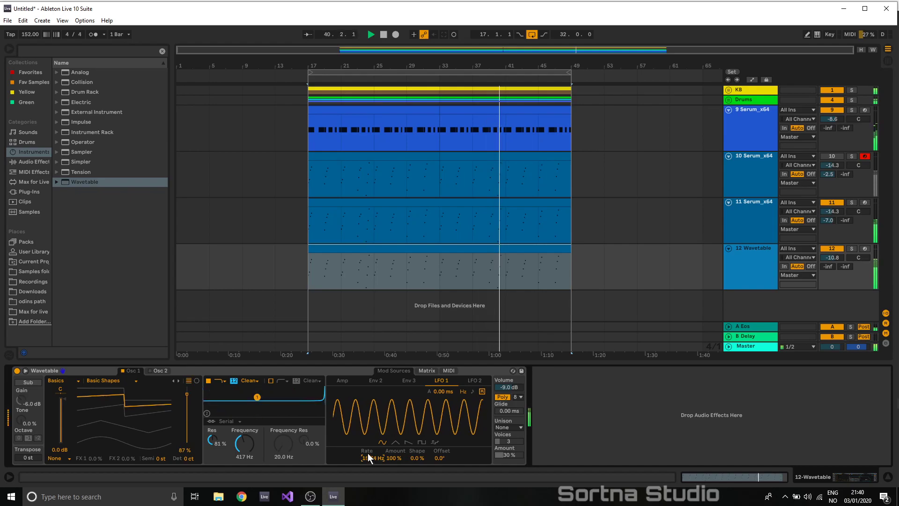
- Set the filter to 474 Hz with -16% resonance and check the modulation matrix
{"action": "left_click_drag", "start_coordinate": [257, 397], "coordinate": [259, 410]}
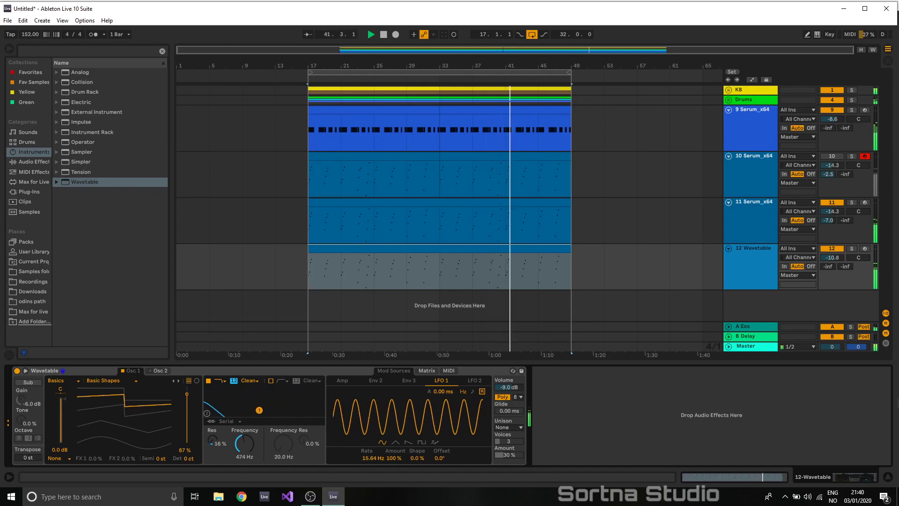
{"action": "left_click", "coordinate": [424, 371]}
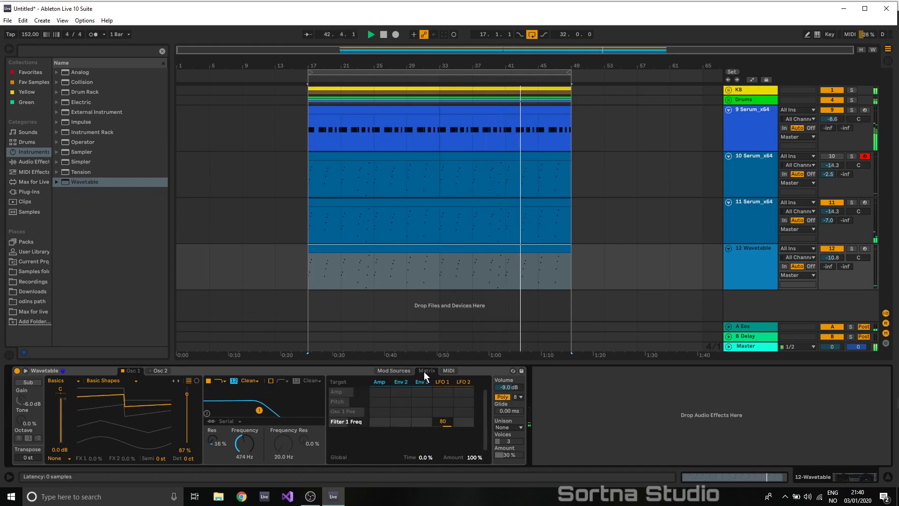
{"action": "left_click", "coordinate": [386, 370]}
- Set the amp envelope to 0 ms attack, 1.25 s decay, -inf sustain and 1.15 s release, with Shimmer unison at 9.4%
{"action": "left_click", "coordinate": [345, 381]}
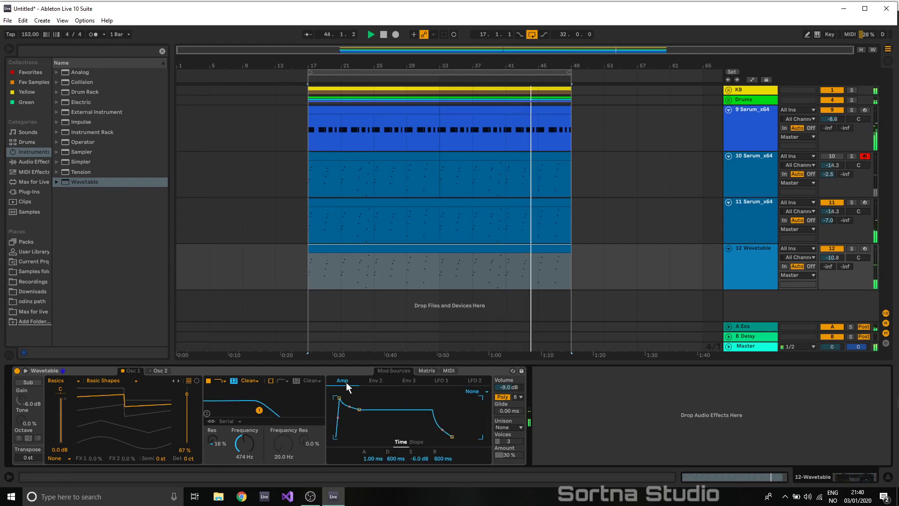
{"action": "left_click_drag", "start_coordinate": [359, 409], "coordinate": [352, 435]}
{"action": "left_click_drag", "start_coordinate": [339, 398], "coordinate": [335, 398]}
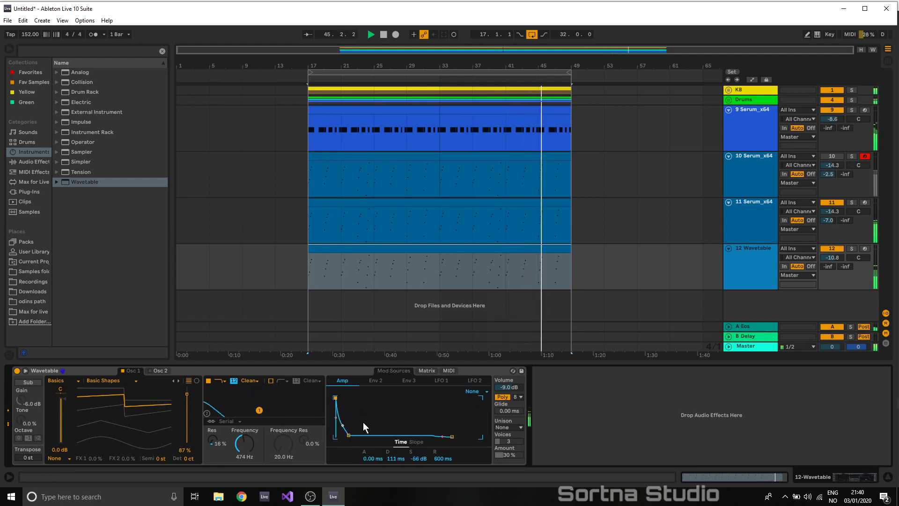
{"action": "left_click_drag", "start_coordinate": [347, 436], "coordinate": [353, 436]}
{"action": "left_click_drag", "start_coordinate": [452, 437], "coordinate": [456, 437]}
{"action": "left_click_drag", "start_coordinate": [356, 436], "coordinate": [360, 436]}
{"action": "left_click", "coordinate": [509, 426]}
{"action": "left_click", "coordinate": [512, 387]}
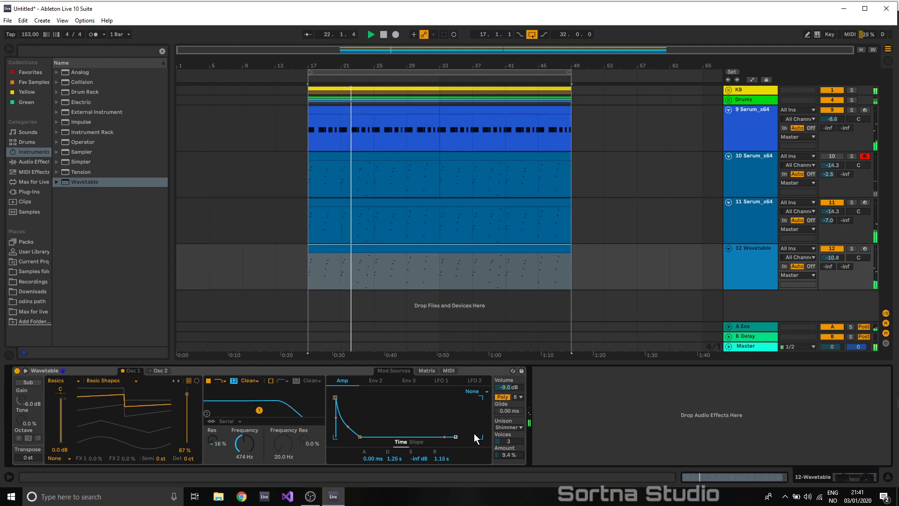
- Raise track 12's Eos reverb send to 0 and lower its volume to -20.1 dB
{"action": "left_click_drag", "start_coordinate": [827, 267], "coordinate": [827, 201]}
{"action": "left_click_drag", "start_coordinate": [842, 258], "coordinate": [843, 271]}
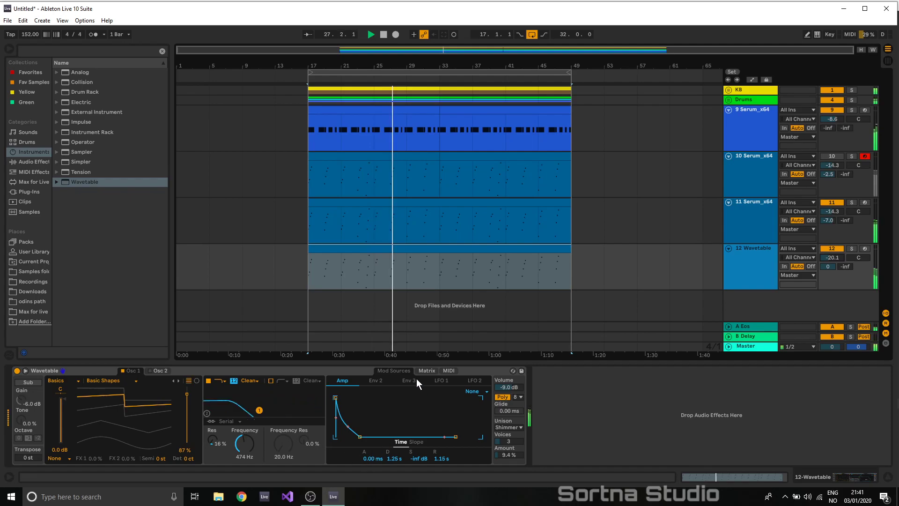
- Set LFO 1 to 0.40 Hz at 30% amount, the filter to 2.70 kHz, and oscillator 1 to -24 semitones
{"action": "left_click", "coordinate": [443, 381]}
{"action": "left_click_drag", "start_coordinate": [372, 458], "coordinate": [372, 489]}
{"action": "left_click_drag", "start_coordinate": [268, 410], "coordinate": [297, 410]}
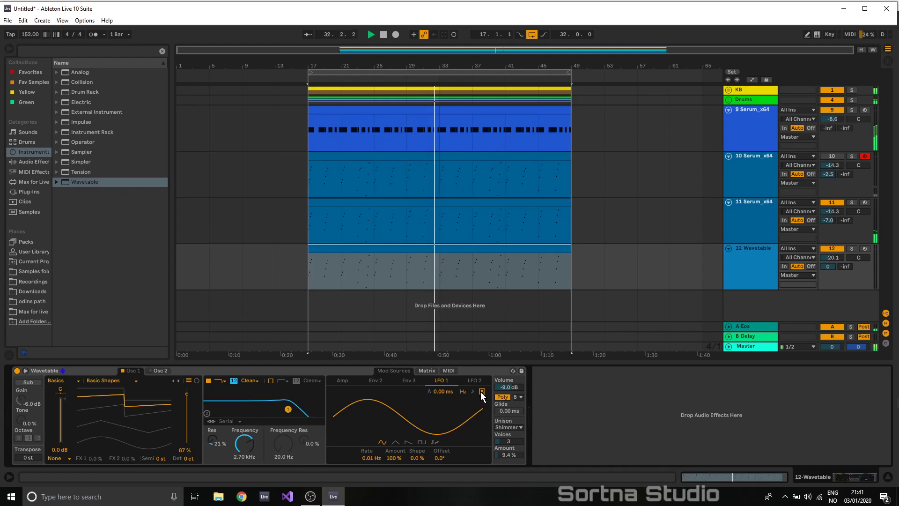
{"action": "left_click_drag", "start_coordinate": [373, 457], "coordinate": [392, 491]}
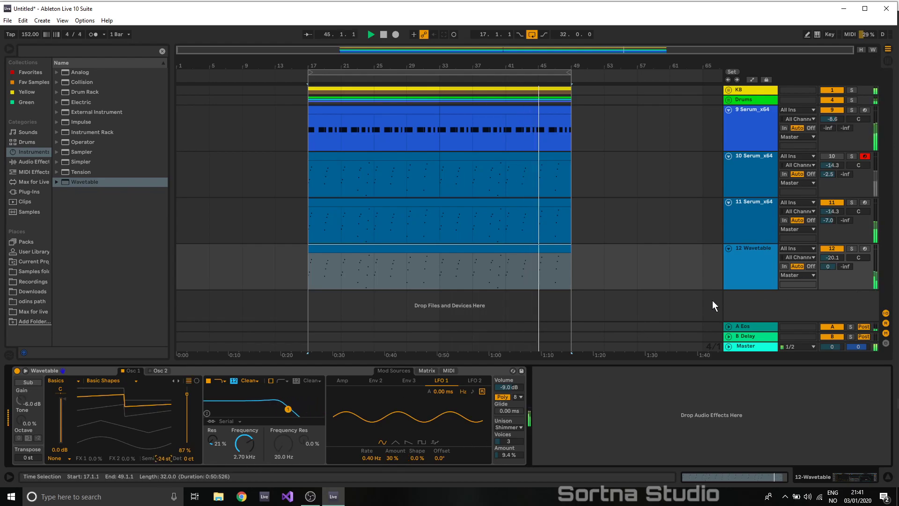
- Set track 12's volume to -16.5 dB and add FabFilter Pro-Q 2 after Wavetable
{"action": "left_click_drag", "start_coordinate": [832, 258], "coordinate": [832, 253]}
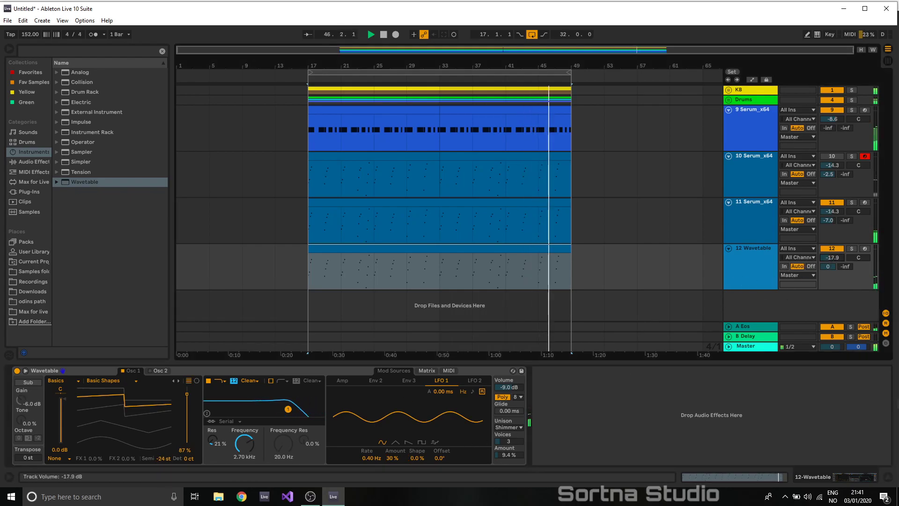
{"action": "left_click", "coordinate": [34, 162]}
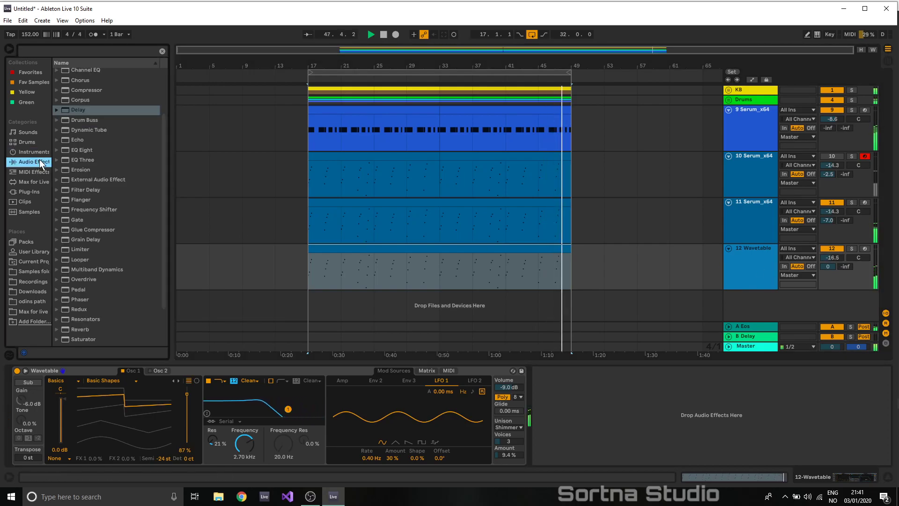
{"action": "left_click", "coordinate": [25, 73]}
{"action": "left_click", "coordinate": [91, 134]}
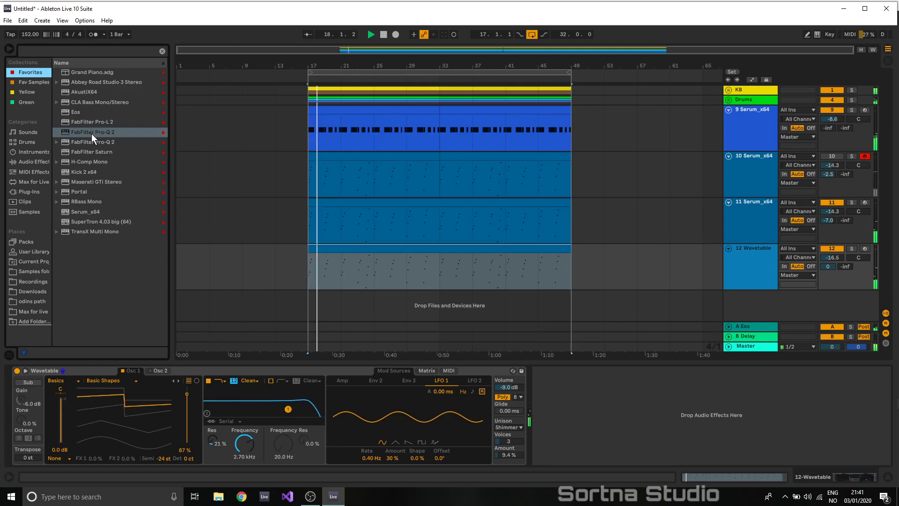
{"action": "double_click", "coordinate": [91, 134]}
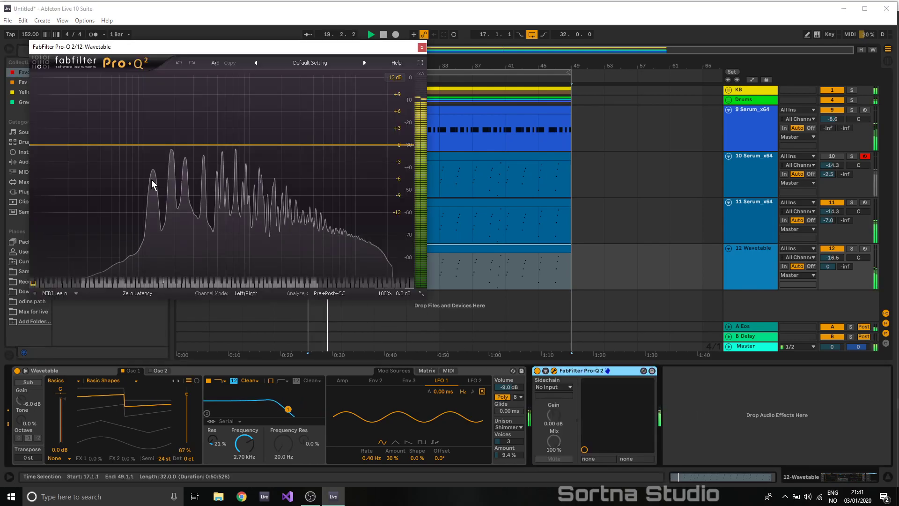
- In track 12's Pro-Q 2, add a low-end band and a lowered high-frequency band, and adjust the band's width
{"action": "left_click_drag", "start_coordinate": [30, 145], "coordinate": [171, 148]}
{"action": "left_click_drag", "start_coordinate": [389, 146], "coordinate": [326, 182]}
{"action": "scroll", "coordinate": [335, 172], "scroll_direction": "up", "scroll_amount": 6}
{"action": "scroll", "coordinate": [326, 182], "scroll_direction": "down", "scroll_amount": 2}
{"action": "scroll", "coordinate": [327, 182], "scroll_direction": "down", "scroll_amount": 3}
{"action": "left_click", "coordinate": [422, 47]}
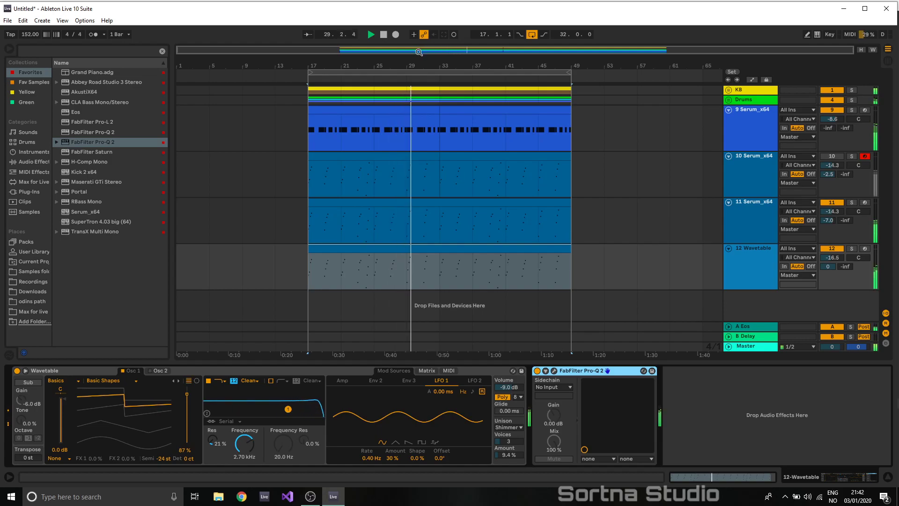
- Fold tracks 9, 11 and 12, and insert a new MIDI track below track 12
{"action": "left_click", "coordinate": [728, 109]}
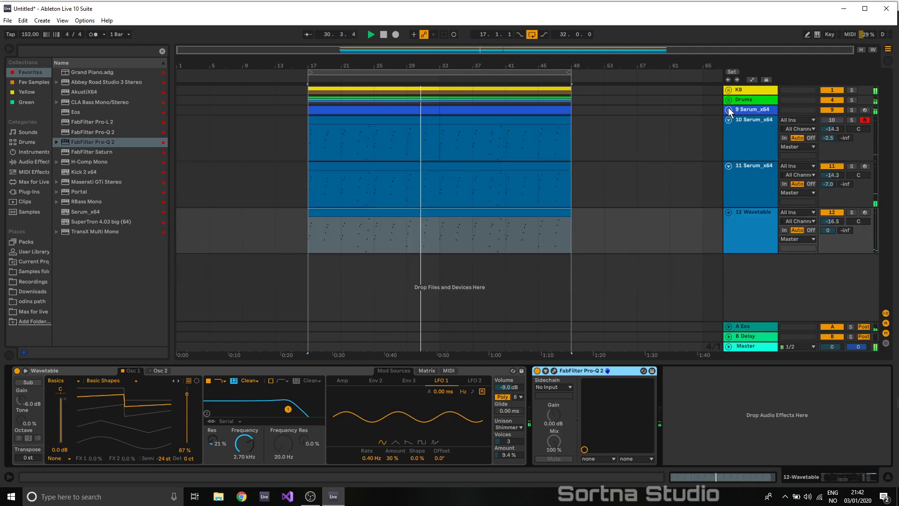
{"action": "left_click", "coordinate": [729, 166]}
{"action": "left_click", "coordinate": [730, 175]}
{"action": "right_click", "coordinate": [747, 175]}
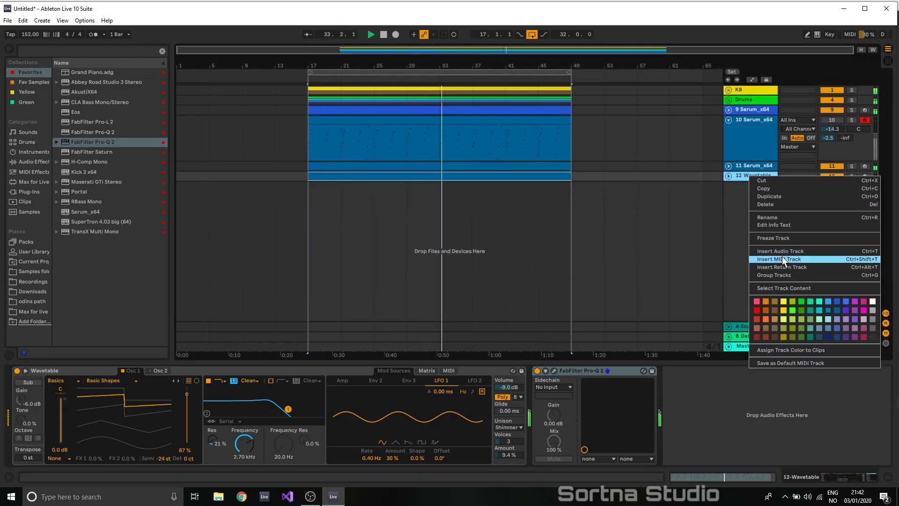
{"action": "left_click", "coordinate": [805, 267]}
- Create an empty 16-bar MIDI clip at bar 17 on track 13 and load Wavetable onto the track
{"action": "left_click_drag", "start_coordinate": [315, 187], "coordinate": [436, 196]}
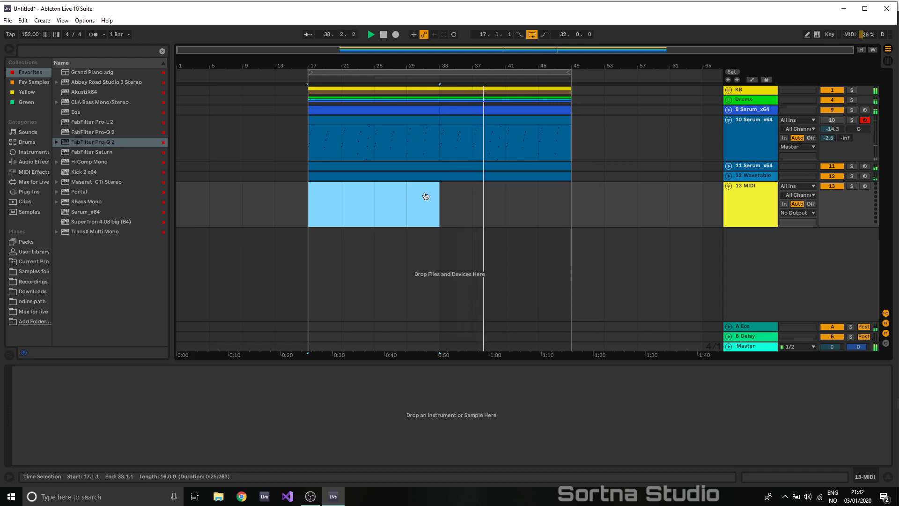
{"action": "key", "text": "ctrl+shift+m"}
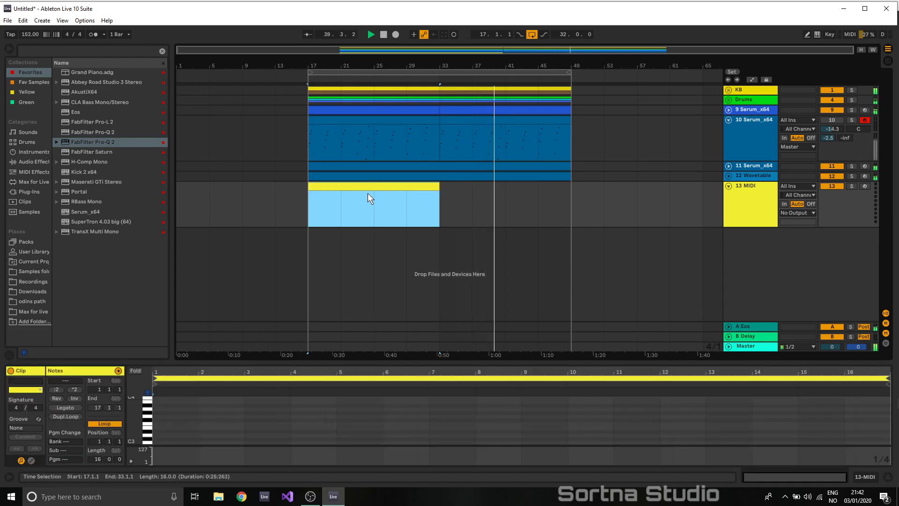
{"action": "left_click", "coordinate": [28, 152]}
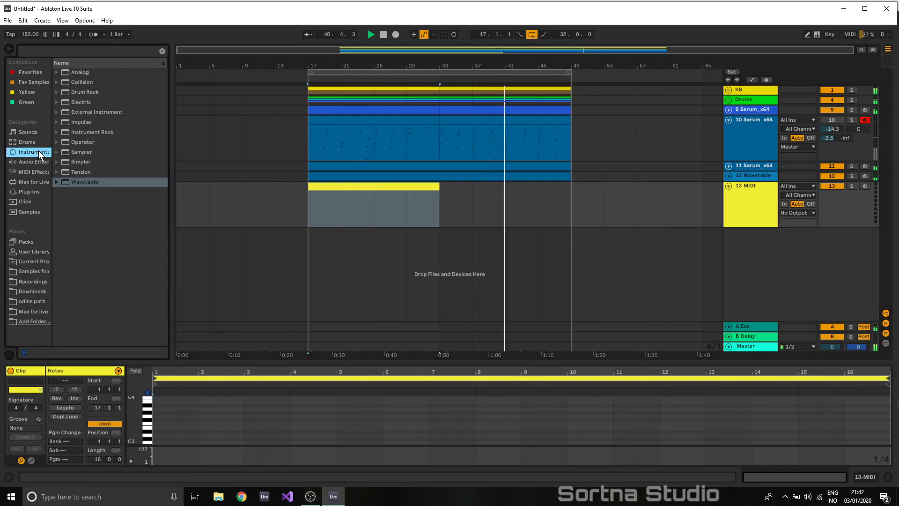
{"action": "left_click_drag", "start_coordinate": [70, 181], "coordinate": [394, 199]}
- Restart playback from bar 17 and set track 13's Eos reverb send to -7.2 dB
{"action": "key", "text": "space"}
{"action": "key", "text": "space"}
{"action": "key", "text": "space"}
{"action": "key", "text": "space"}
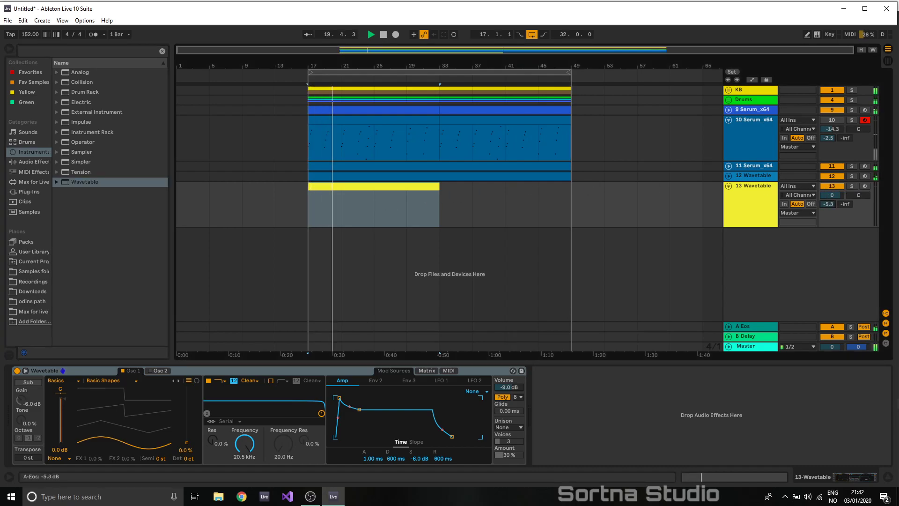
- Open the track 13 clip in an enlarged note editor and set a fixed 1/4 grid
{"action": "left_click", "coordinate": [365, 188]}
{"action": "double_click", "coordinate": [365, 189]}
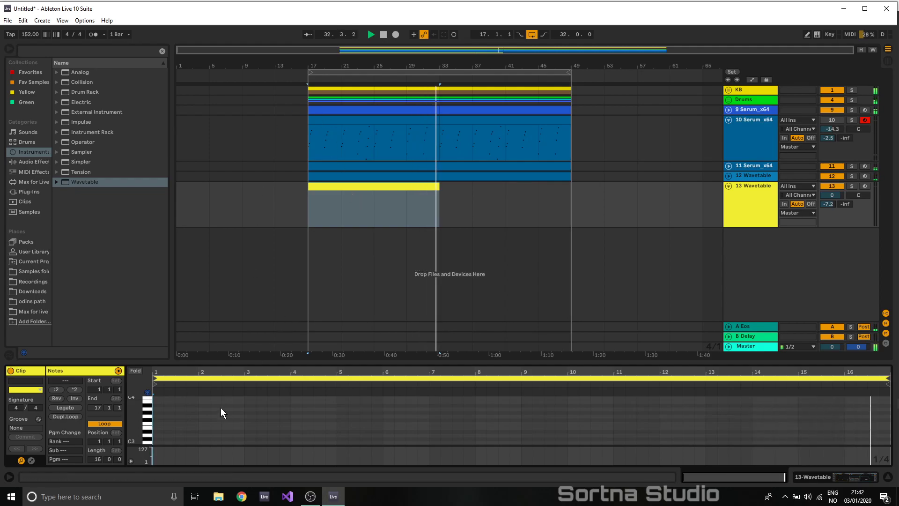
{"action": "key", "text": "space"}
{"action": "left_click_drag", "start_coordinate": [200, 364], "coordinate": [238, 167]}
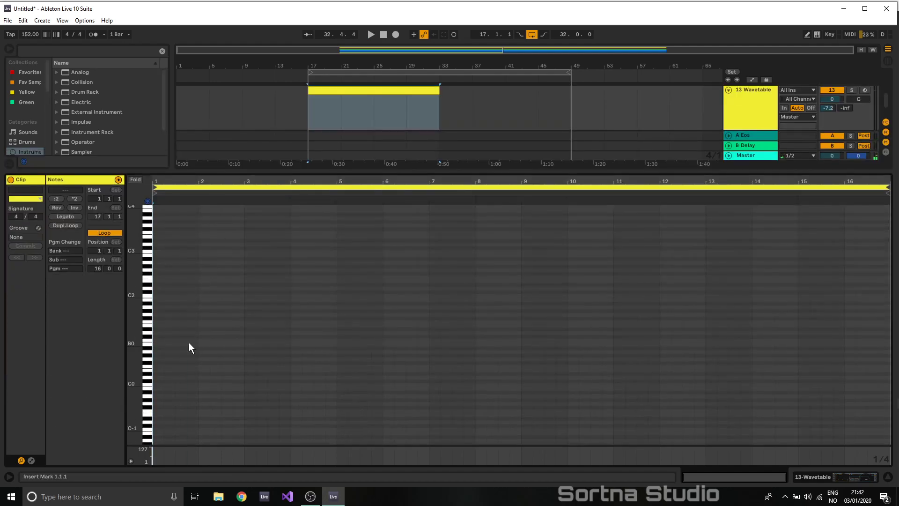
{"action": "right_click", "coordinate": [189, 342]}
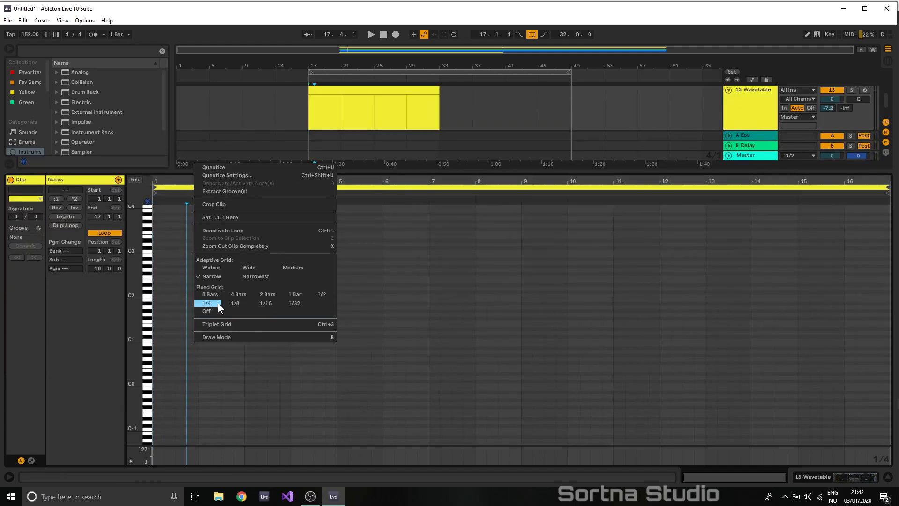
{"action": "left_click", "coordinate": [219, 303]}
- Add a quarter note at beat 1.3 of the track 13 clip and transpose it up to G4
{"action": "key", "text": "space"}
{"action": "double_click", "coordinate": [182, 370]}
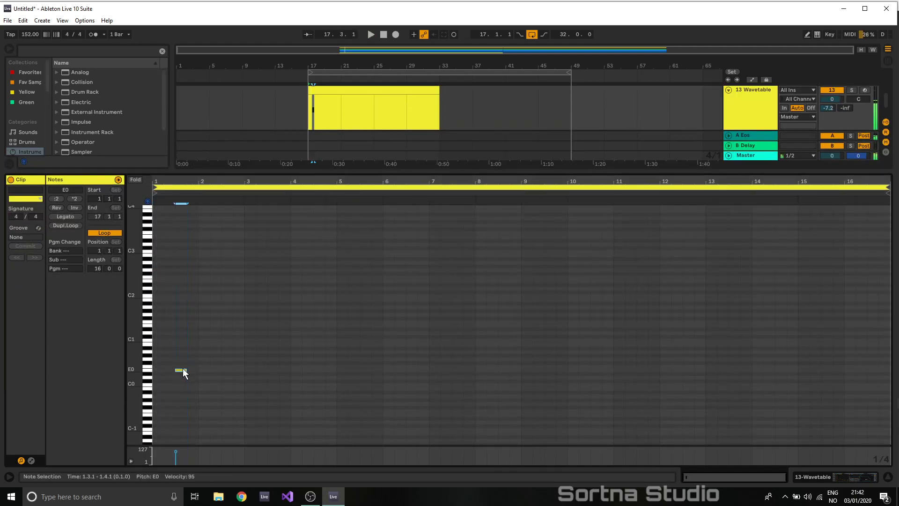
{"action": "key", "text": "shift+Up"}
{"action": "key", "text": "shift+Up"}
{"action": "key", "text": "space"}
{"action": "key", "text": "Up"}
{"action": "key", "text": "Up"}
{"action": "key", "text": "Up"}
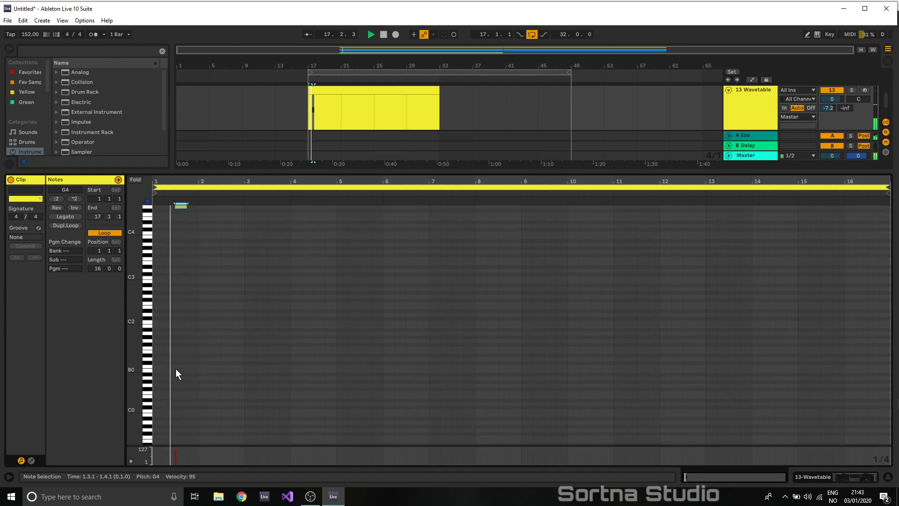
- Duplicate the note to beats 1.4 and 2.1, transposing the copies to C4 and D#4
{"action": "key", "text": "ctrl+d"}
{"action": "key", "text": "Down"}
{"action": "key", "text": "Down"}
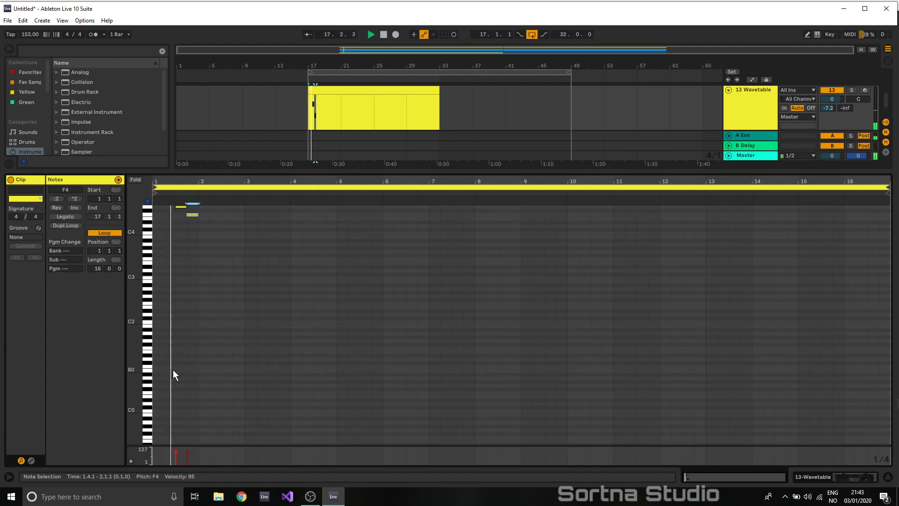
{"action": "key", "text": "Down"}
{"action": "key", "text": "Down"}
{"action": "key", "text": "Down"}
{"action": "key", "text": "Down"}
{"action": "key", "text": "Down"}
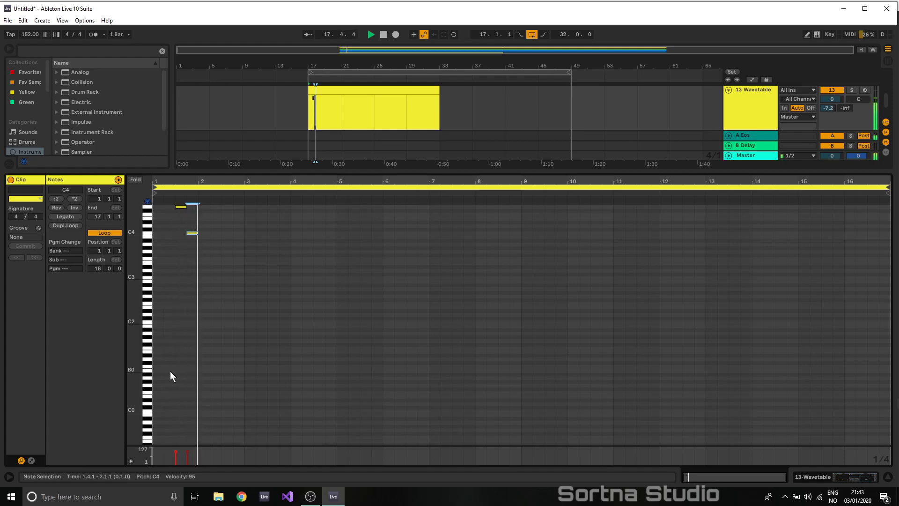
{"action": "key", "text": "ctrl+d"}
{"action": "key", "text": "Up"}
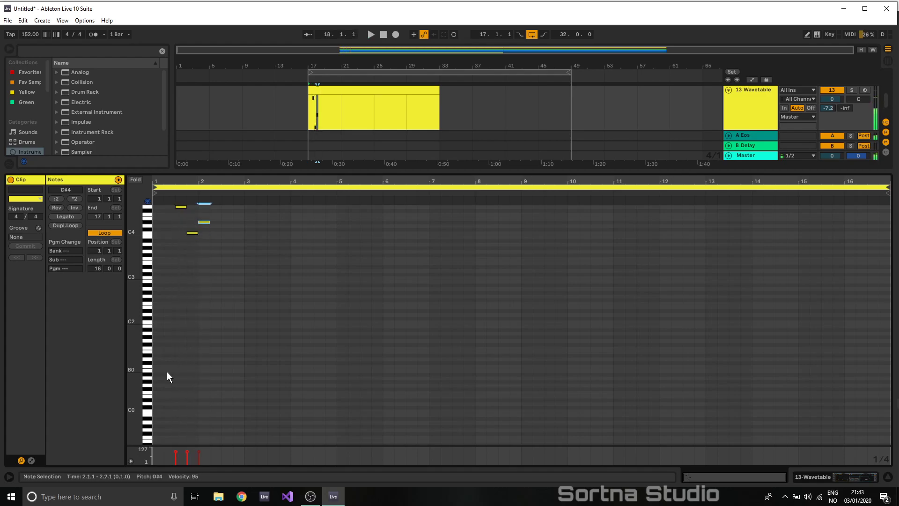
- Duplicate the last note to beat 2.2, transpose the copy down to C4 and play the phrase briefly
{"action": "key", "text": "ctrl+d"}
{"action": "key", "text": "Down"}
{"action": "key", "text": "Down"}
{"action": "key", "text": "Down"}
{"action": "key", "text": "space"}
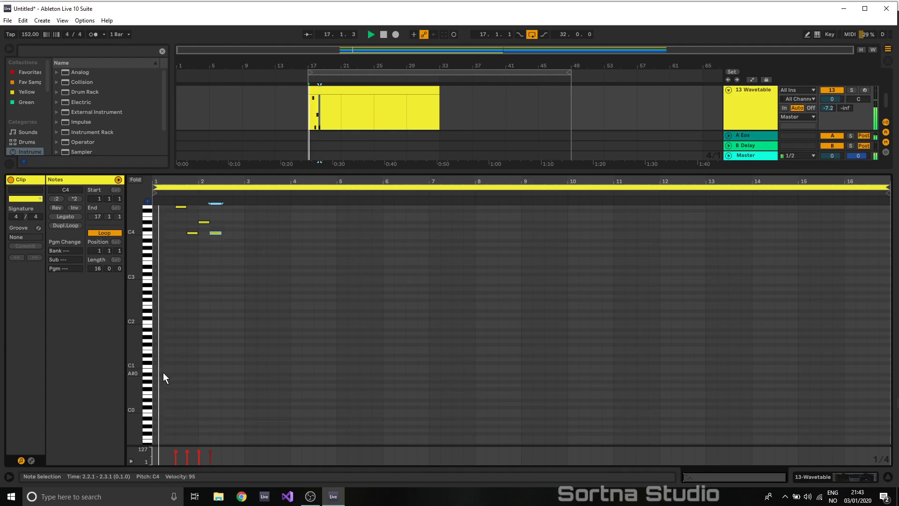
{"action": "key", "text": "space"}
- Duplicate the note to beats 2.3 and 2.4 of the track 13 clip, placing both copies at G4
{"action": "key", "text": "ctrl+d"}
{"action": "key", "text": "shift+Up"}
{"action": "key", "text": "Down"}
{"action": "key", "text": "Down"}
{"action": "key", "text": "Down"}
{"action": "key", "text": "Down"}
{"action": "key", "text": "Down"}
{"action": "key", "text": "ctrl+d"}
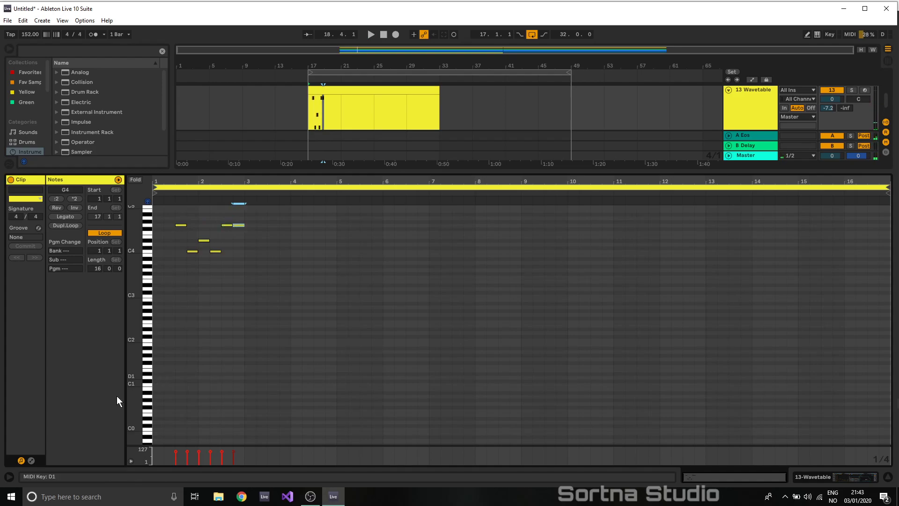
- Raise the beat 2.3 note to G#4, keeping the beat 1.3 and 2.4 notes at G4
{"action": "left_click", "coordinate": [148, 224]}
{"action": "key", "text": "Up"}
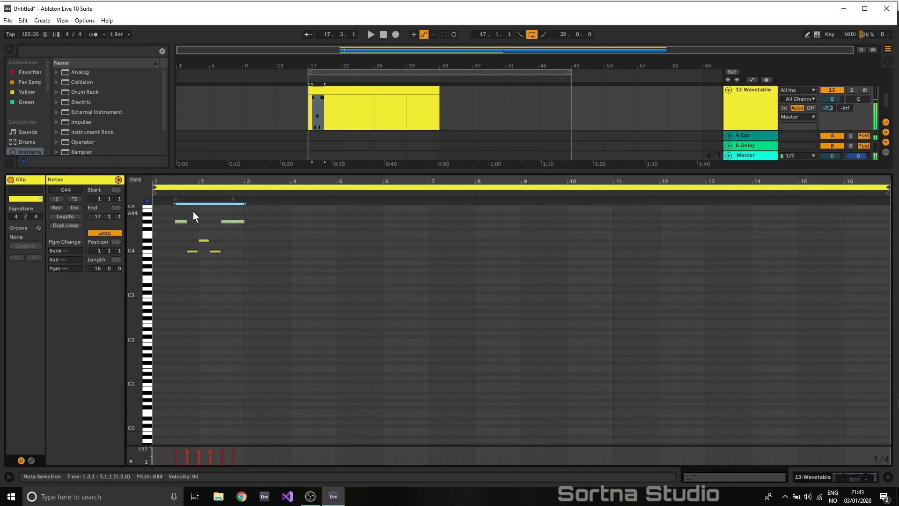
{"action": "left_click", "coordinate": [240, 222]}
{"action": "key", "text": "space"}
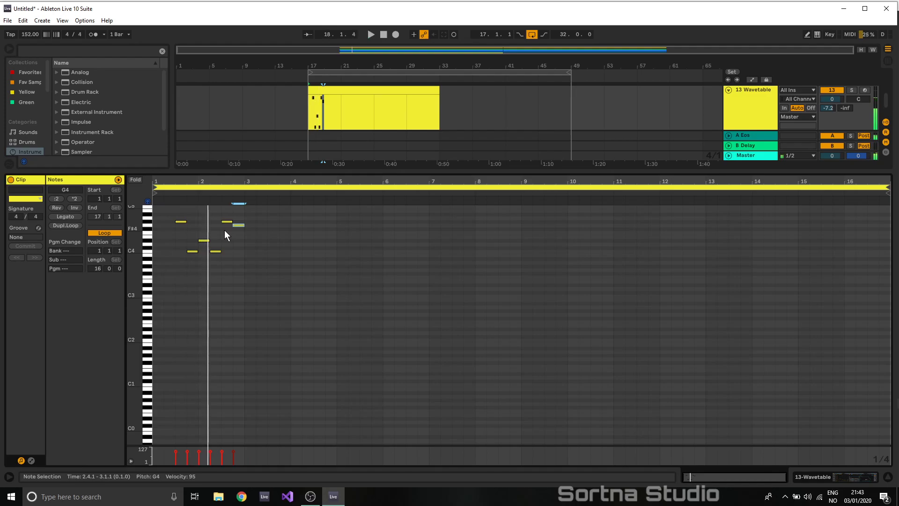
{"action": "key", "text": "space"}
{"action": "left_click", "coordinate": [181, 222]}
{"action": "left_click_drag", "start_coordinate": [181, 223], "coordinate": [181, 227]}
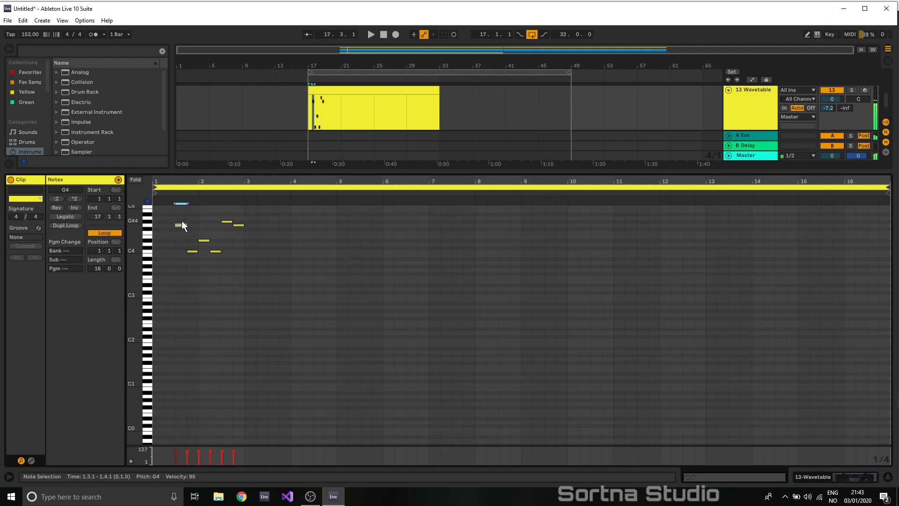
- Audition the existing melody notes, add a quarter note at F#4 on beat 3.1 and play the phrase
{"action": "left_click", "coordinate": [206, 240]}
{"action": "left_click", "coordinate": [226, 221]}
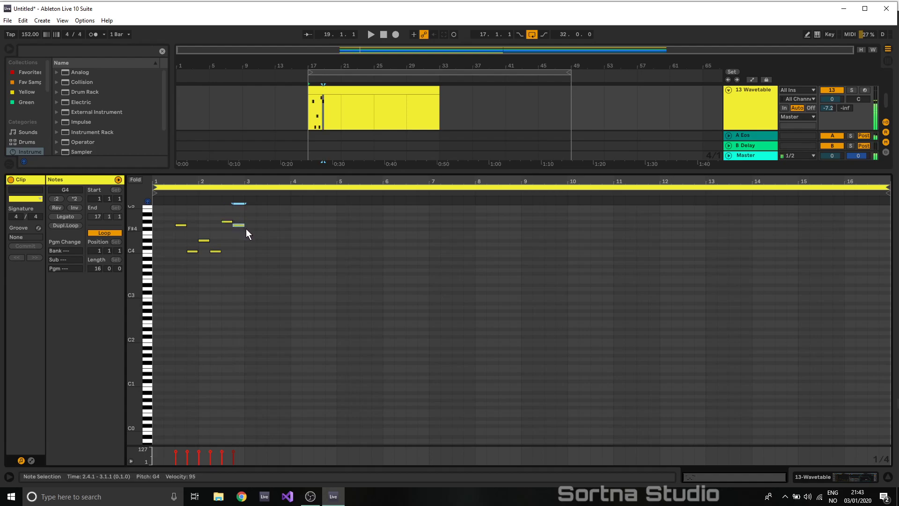
{"action": "double_click", "coordinate": [249, 232]}
{"action": "key", "text": "Up"}
{"action": "key", "text": "space"}
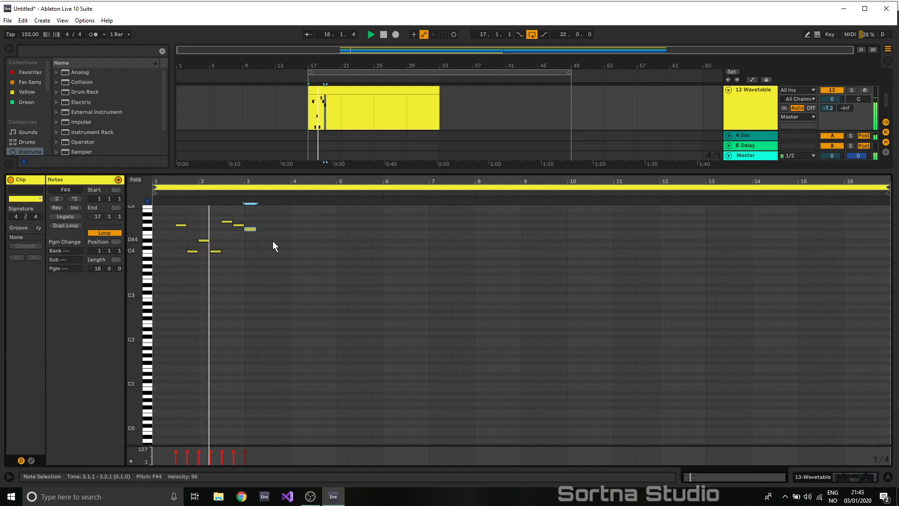
- Add quarter notes D4, D#4, G#3 and D4 at the starts of bars 4 to 7 and play the clip
{"action": "double_click", "coordinate": [298, 240]}
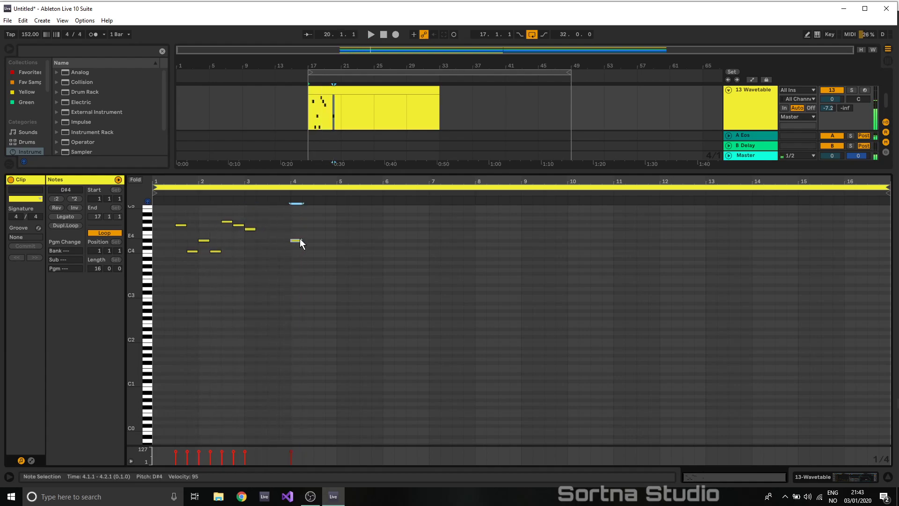
{"action": "double_click", "coordinate": [342, 241]}
{"action": "double_click", "coordinate": [388, 280]}
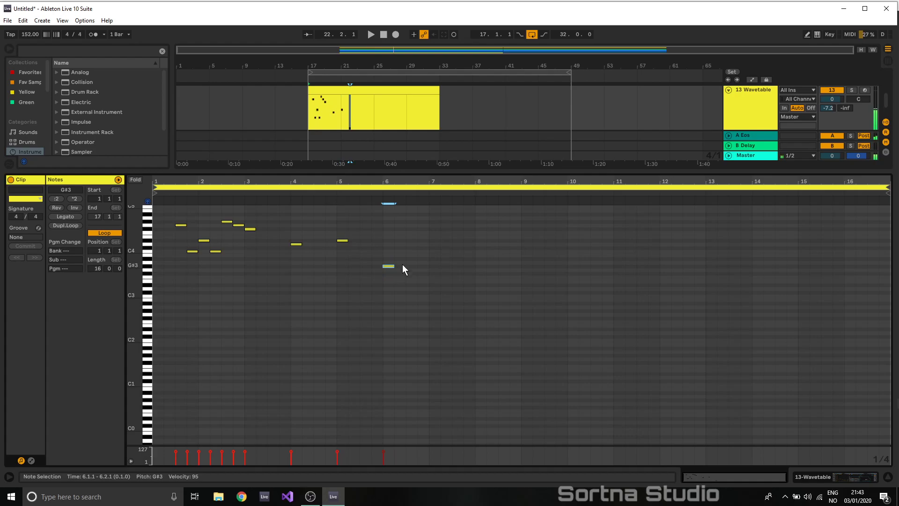
{"action": "double_click", "coordinate": [431, 248]}
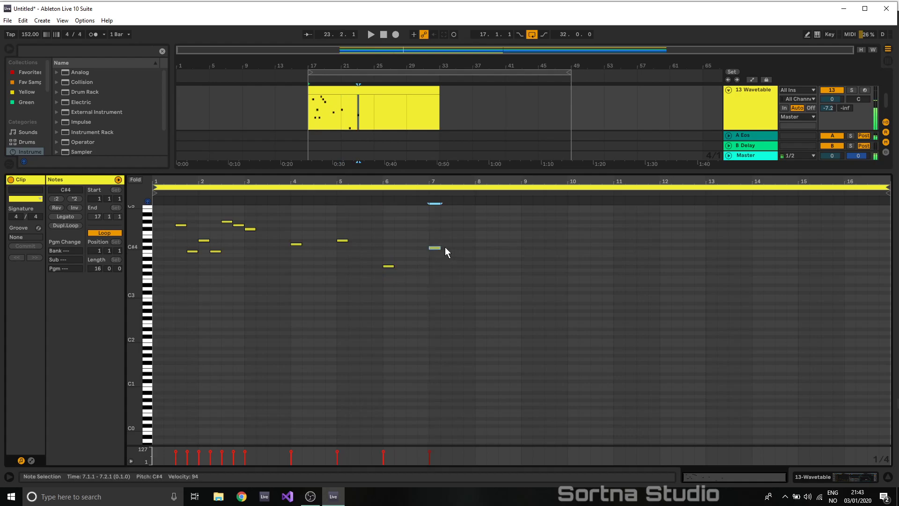
{"action": "key", "text": "space"}
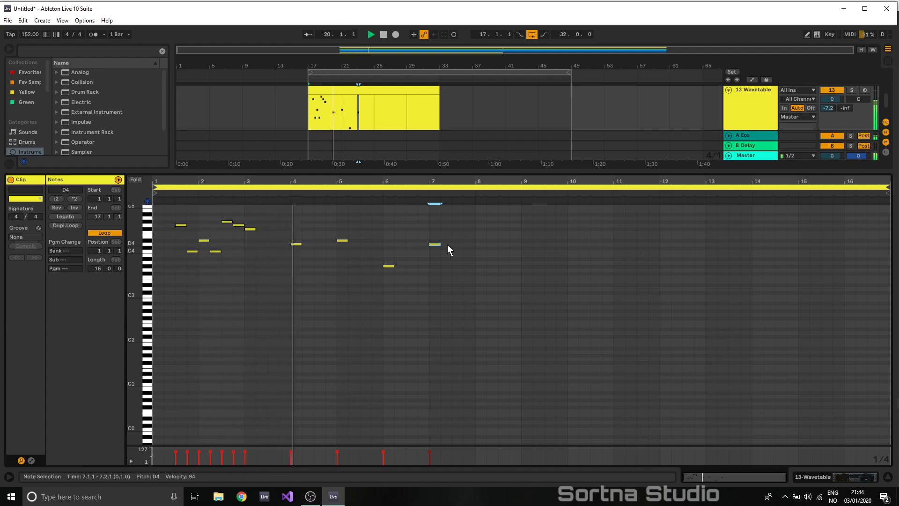
- Shift the D#4, G#3 and D4 notes of bars 5 to 7 earlier to beats 4.3, 5.1 and 6.1
{"action": "left_click_drag", "start_coordinate": [339, 228], "coordinate": [397, 291]}
{"action": "key", "text": "Left"}
{"action": "key", "text": "Left"}
{"action": "key", "text": "Left"}
{"action": "key", "text": "Left"}
{"action": "key", "text": "Left"}
{"action": "key", "text": "Left"}
{"action": "left_click_drag", "start_coordinate": [420, 237], "coordinate": [443, 260]}
{"action": "key", "text": "Left"}
{"action": "key", "text": "Left"}
{"action": "key", "text": "Left"}
{"action": "key", "text": "Left"}
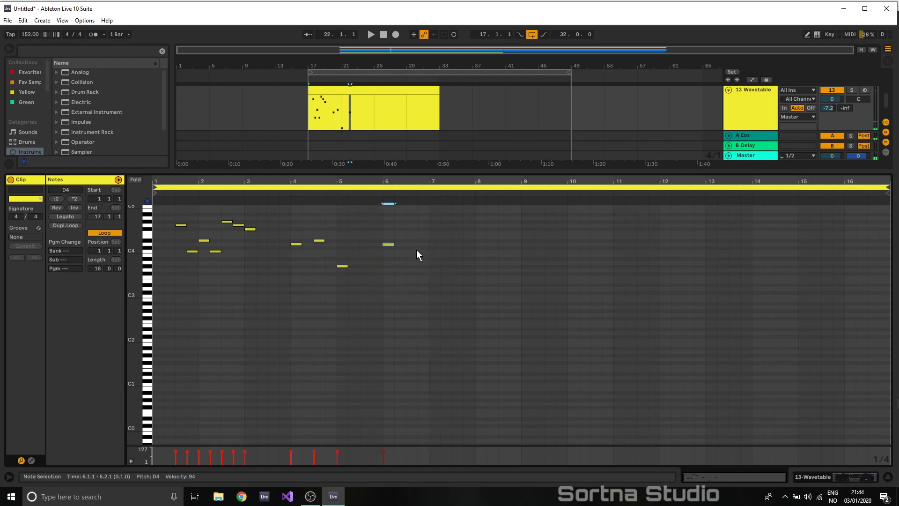
- Add quarter notes D#4 at beat 6.3, B3 at 7.1 and G3 at 8.1, and play the melody
{"action": "double_click", "coordinate": [413, 241]}
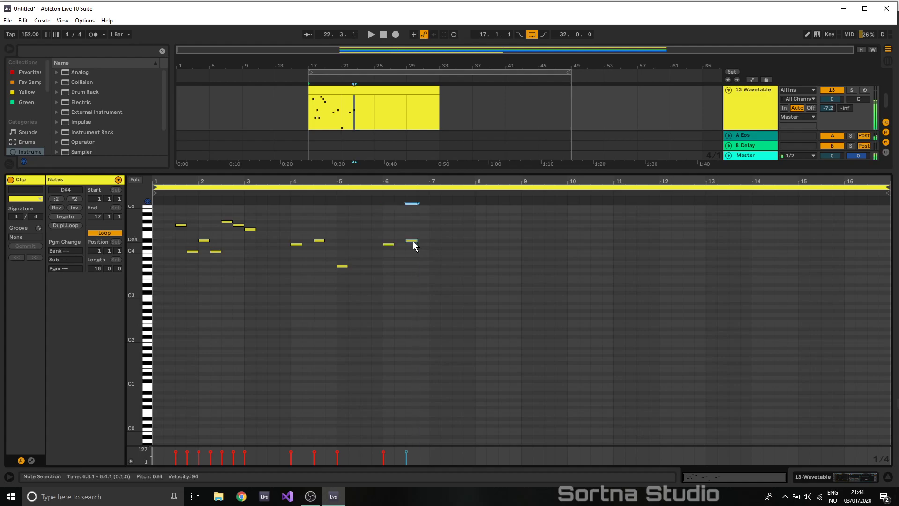
{"action": "left_click", "coordinate": [435, 262]}
{"action": "double_click", "coordinate": [434, 255]}
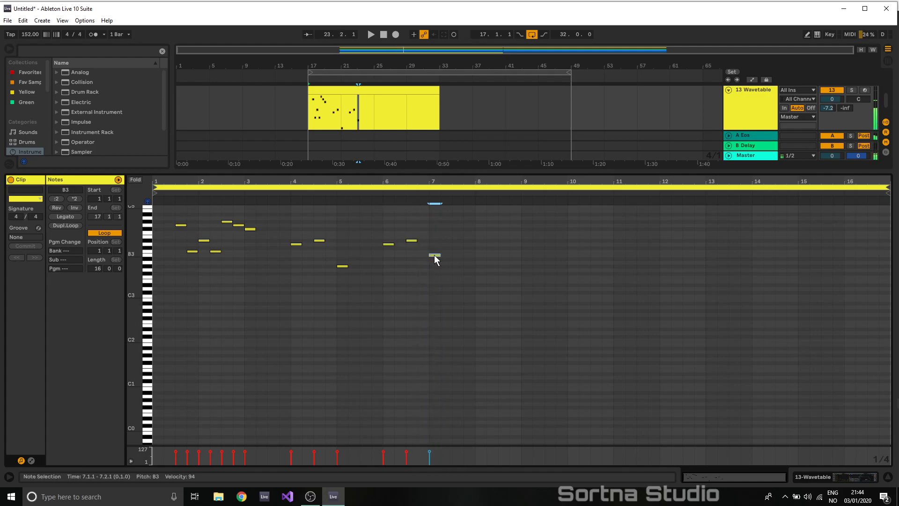
{"action": "double_click", "coordinate": [480, 273]}
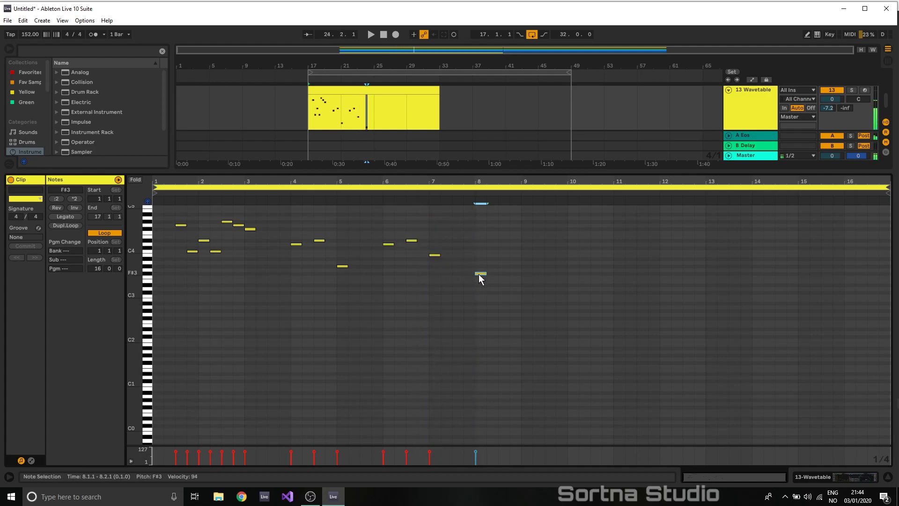
{"action": "key", "text": "space"}
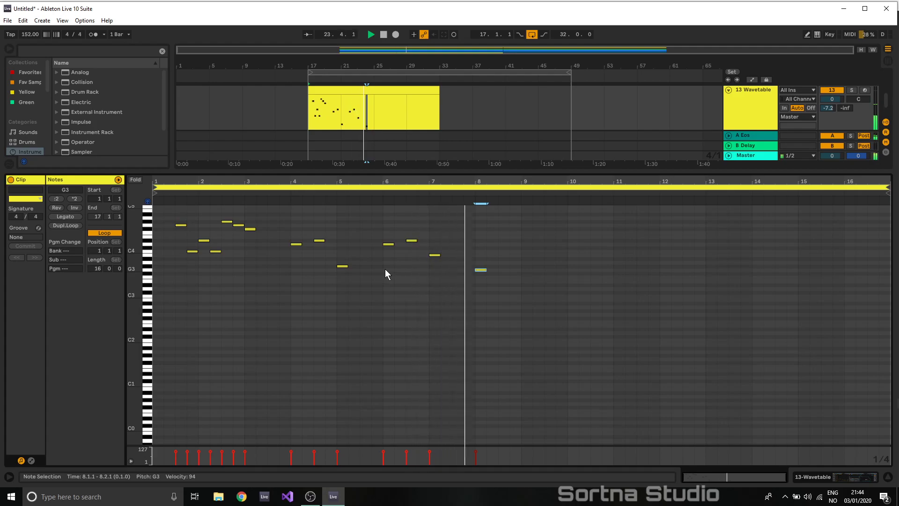
- Add quarter notes D#3, G3 and F#3 at beats 8.2, 8.3 and 8.4
{"action": "double_click", "coordinate": [493, 281]}
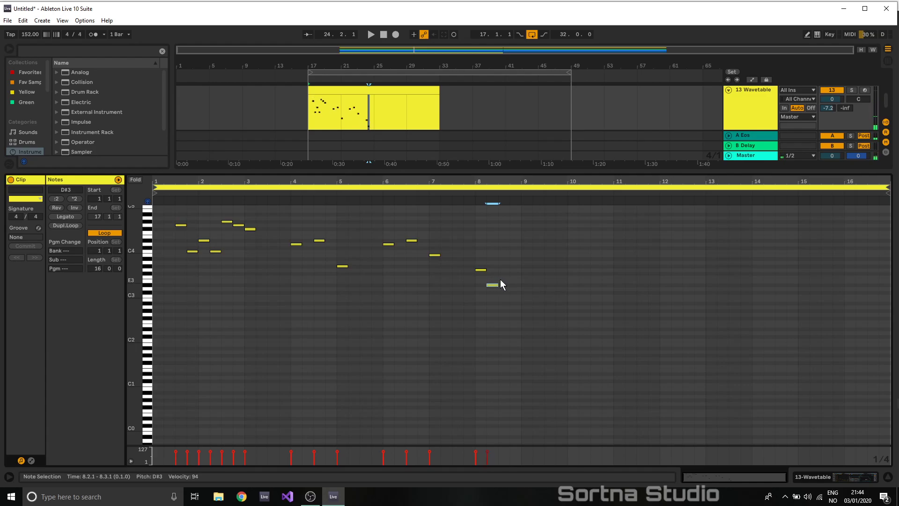
{"action": "double_click", "coordinate": [504, 270]}
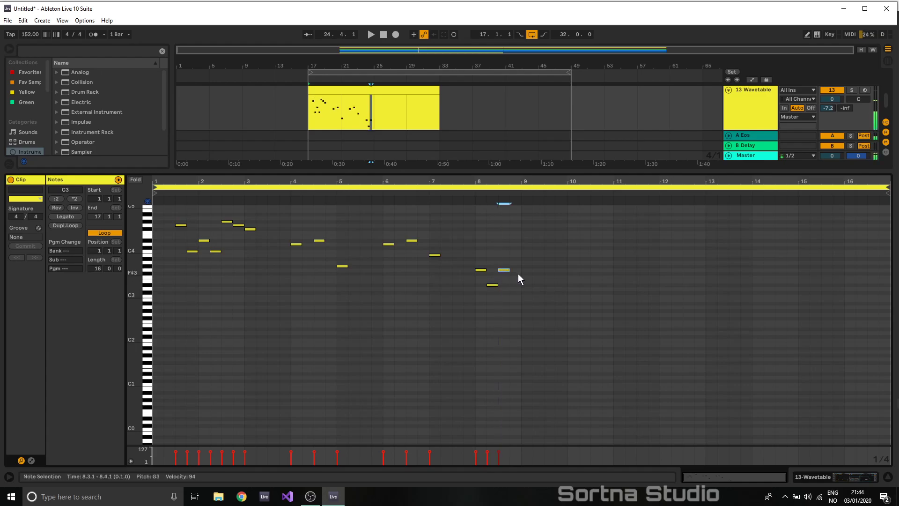
{"action": "double_click", "coordinate": [518, 275]}
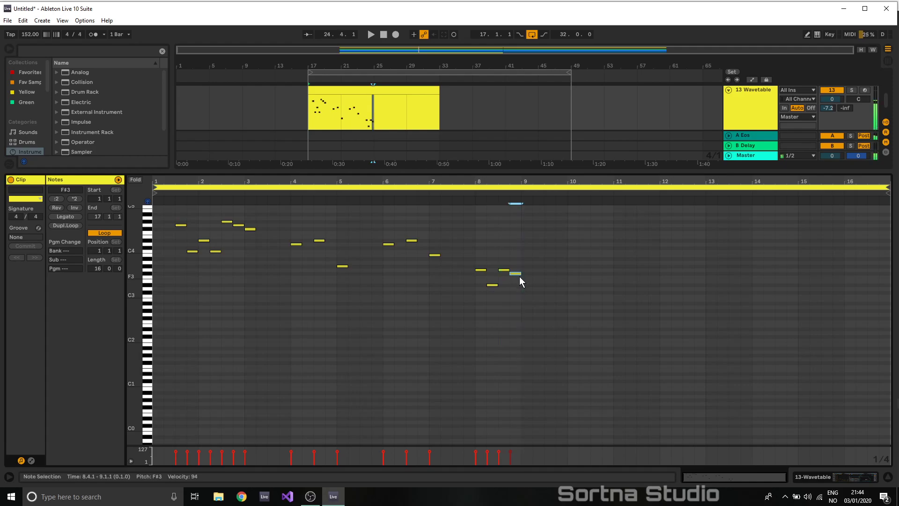
- Duplicate all notes of the first eight bars into bars 9 to 16 and play the clip
{"action": "left_click_drag", "start_coordinate": [520, 210], "coordinate": [86, 340]}
{"action": "key", "text": "ctrl+d"}
{"action": "key", "text": "space"}
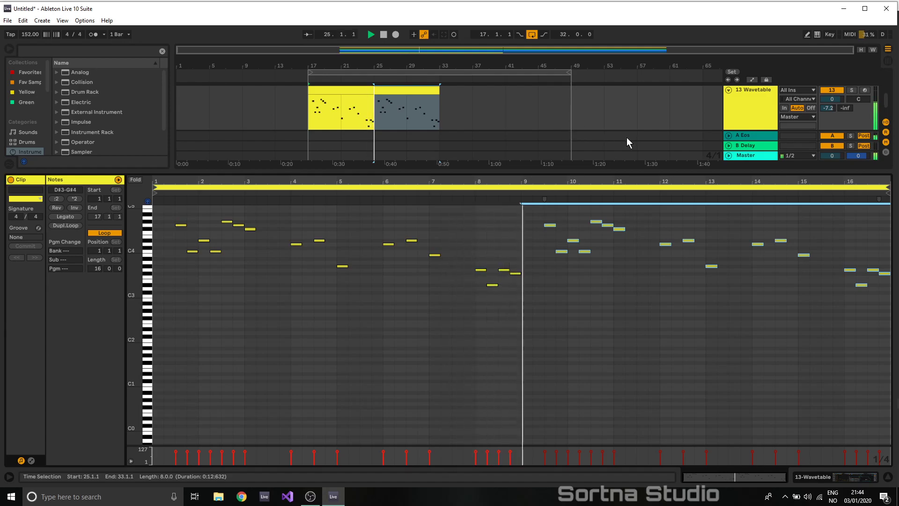
- Delete the notes in bars 8 and 16 of the track 13 clip and play the melody
{"action": "left_click_drag", "start_coordinate": [478, 254], "coordinate": [523, 304]}
{"action": "key", "text": "Delete"}
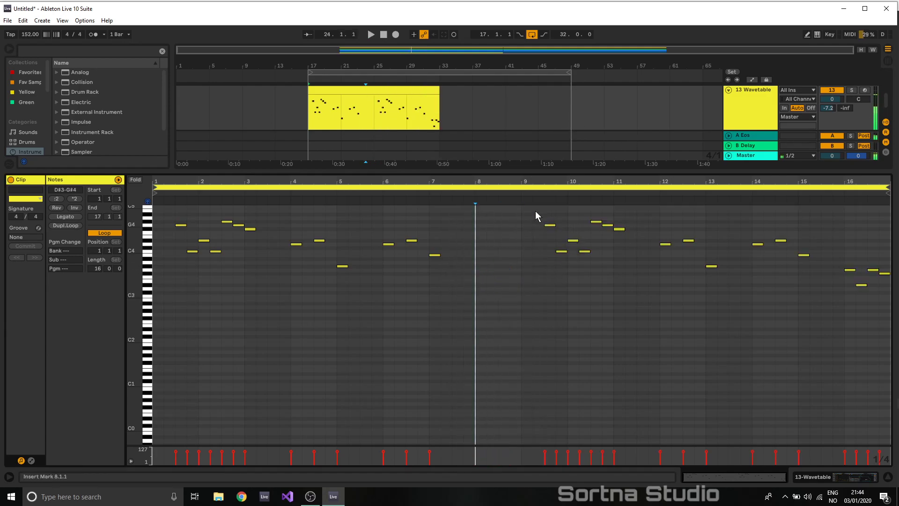
{"action": "left_click_drag", "start_coordinate": [850, 256], "coordinate": [892, 291]}
{"action": "key", "text": "Delete"}
{"action": "key", "text": "space"}
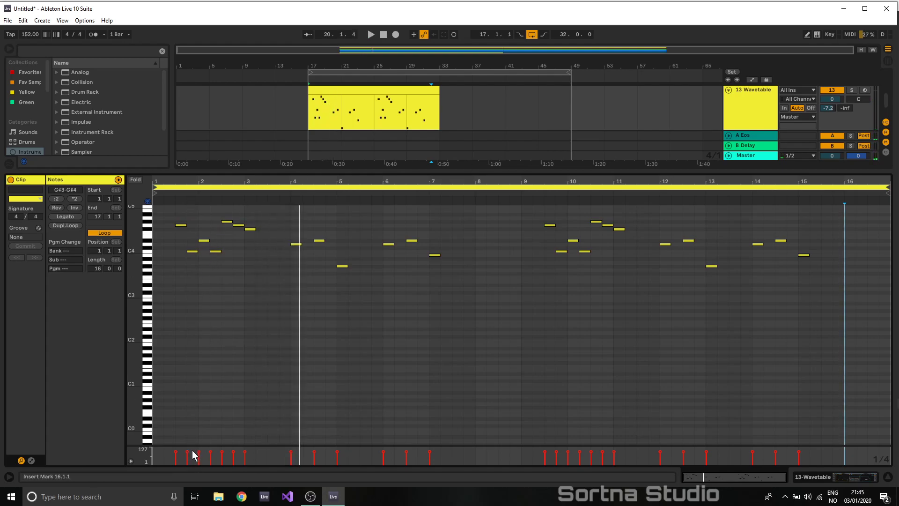
- Lower the opening velocities: beat 1.4 to 80, 2.2 and 2.3 to 25, 3.1 to about 65, and reduce 2.1 and 2.4
{"action": "left_click_drag", "start_coordinate": [199, 451], "coordinate": [199, 457]}
{"action": "left_click", "coordinate": [210, 452]}
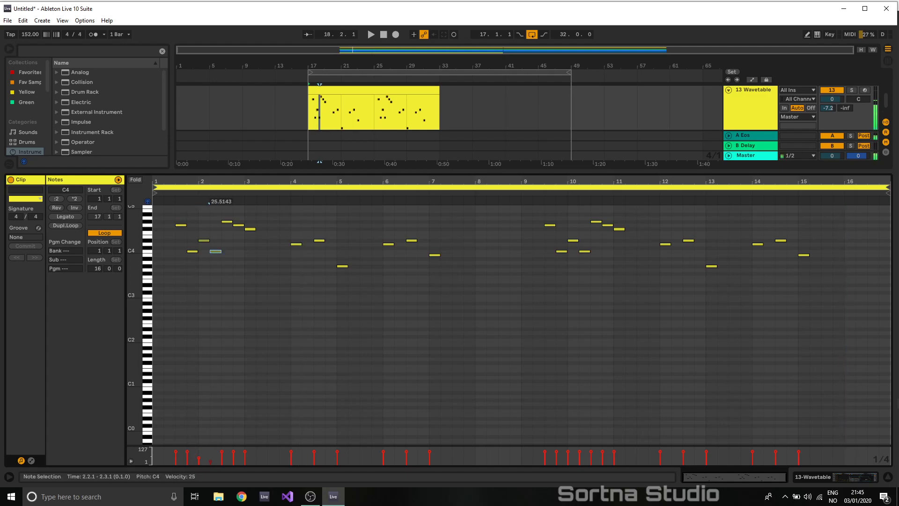
{"action": "left_click_drag", "start_coordinate": [186, 451], "coordinate": [186, 455]}
{"action": "key", "text": "space"}
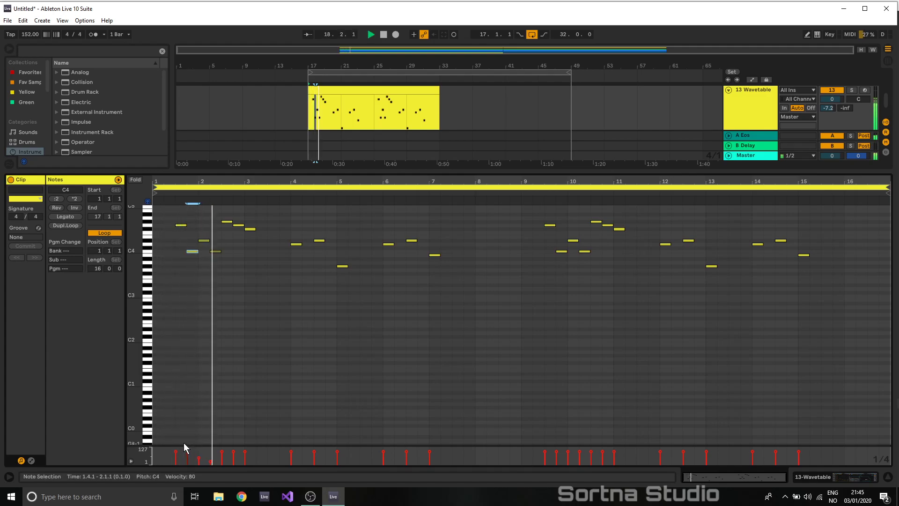
{"action": "left_click_drag", "start_coordinate": [234, 453], "coordinate": [245, 461]}
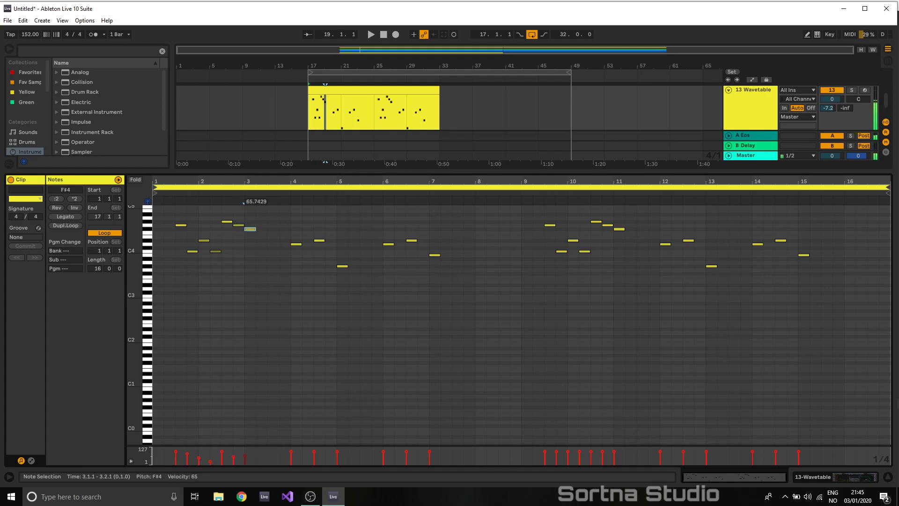
{"action": "left_click_drag", "start_coordinate": [222, 452], "coordinate": [222, 462]}
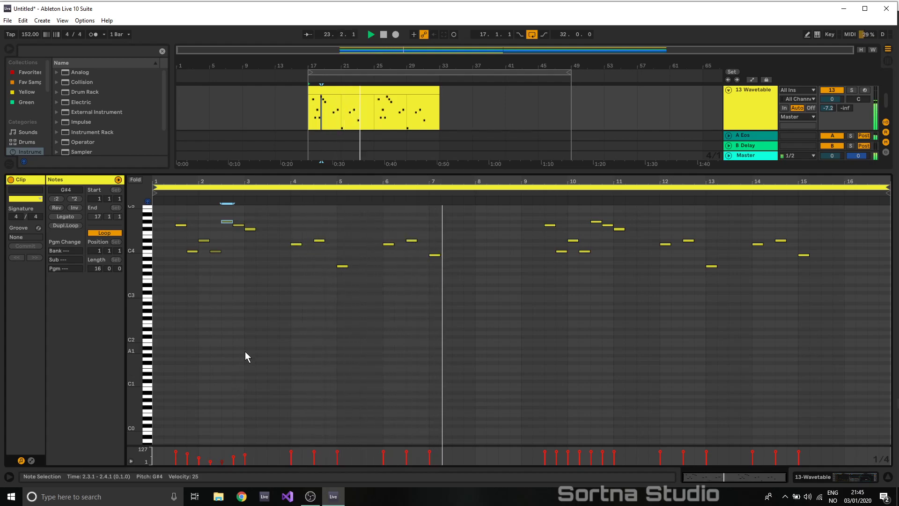
- Collapse the enlarged note editor and fold track 13 in the arrangement
{"action": "scroll", "coordinate": [311, 409], "scroll_direction": "up", "scroll_amount": 1}
{"action": "scroll", "coordinate": [310, 408], "scroll_direction": "up", "scroll_amount": 5}
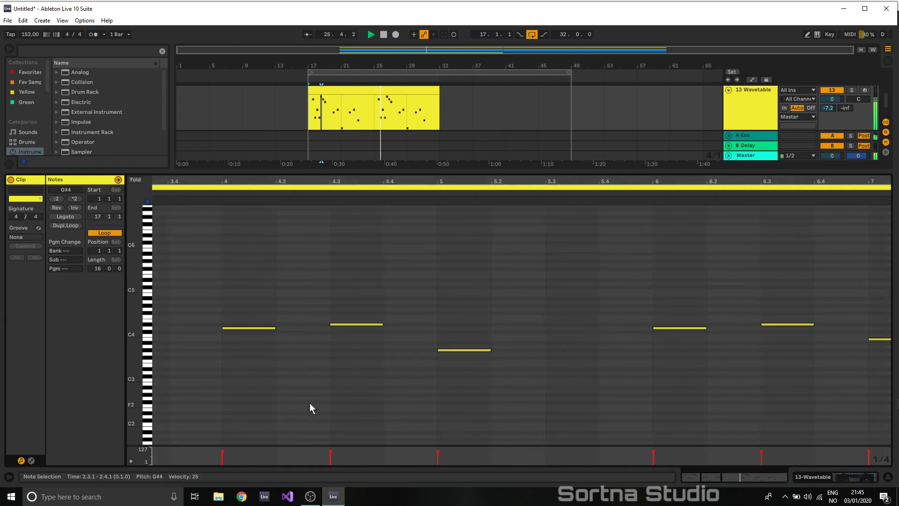
{"action": "double_click", "coordinate": [742, 477]}
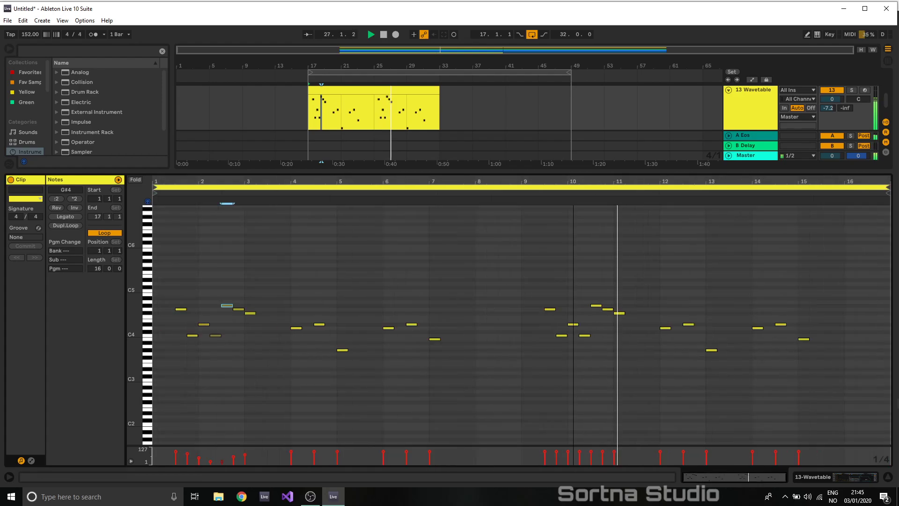
{"action": "left_click_drag", "start_coordinate": [567, 173], "coordinate": [566, 426]}
{"action": "left_click", "coordinate": [729, 186]}
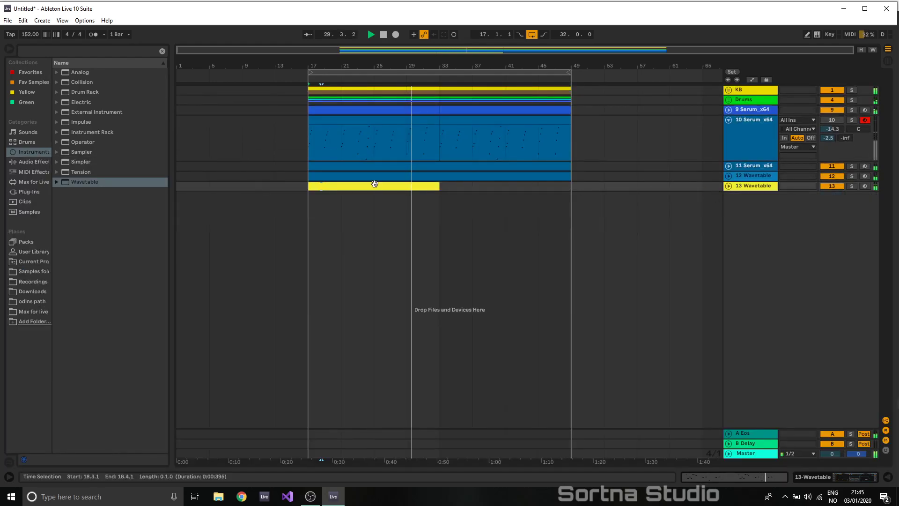
- Duplicate the 16-bar track 13 clip to bar 33 and open the original clip's notes
{"action": "left_click", "coordinate": [388, 186]}
{"action": "key", "text": "ctrl+d"}
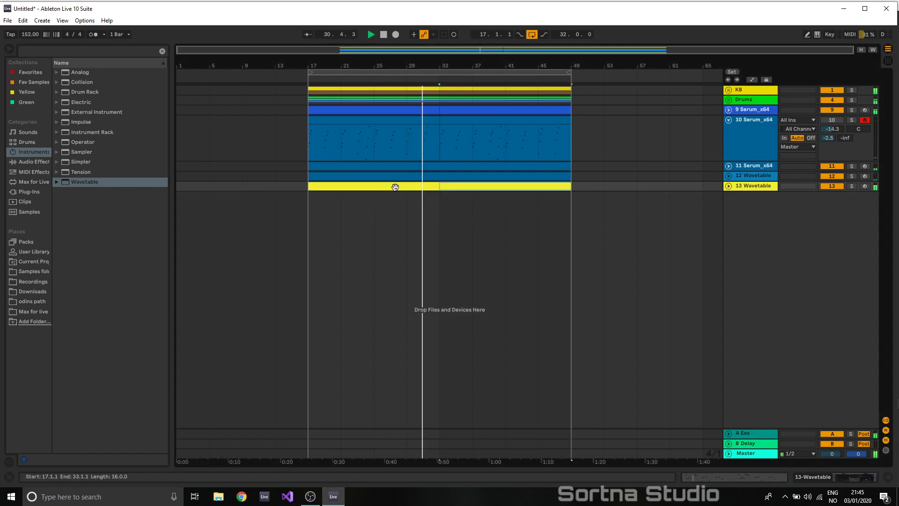
{"action": "key", "text": "space"}
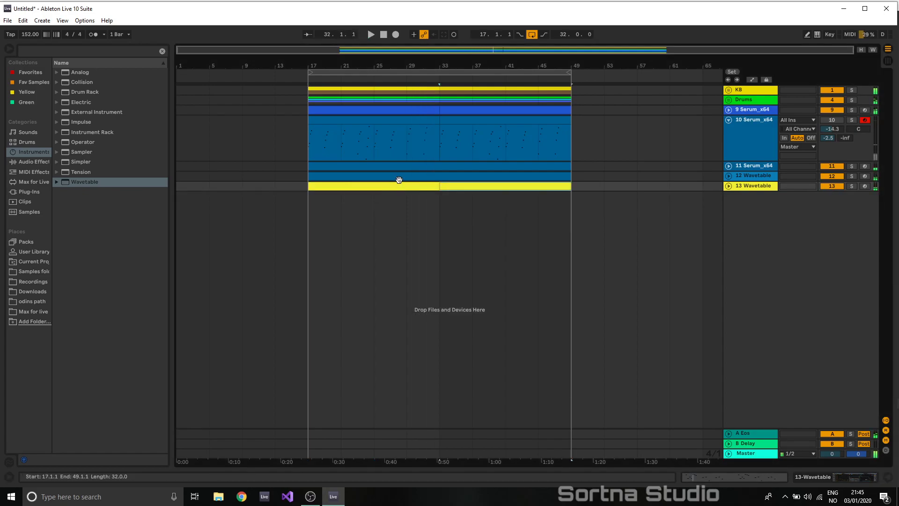
{"action": "double_click", "coordinate": [427, 185]}
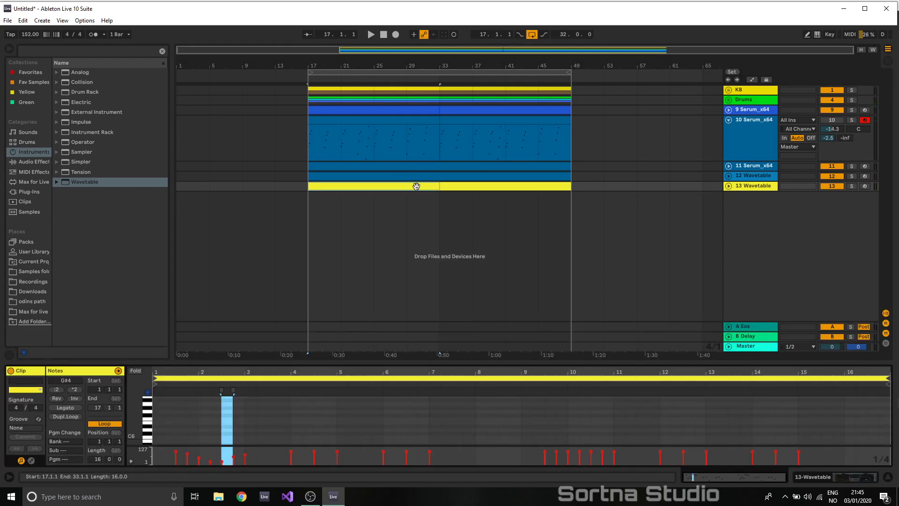
- Enlarge the note editor and lower the melody clip's last note at bar 15 to F#3
{"action": "left_click", "coordinate": [381, 201]}
{"action": "key", "text": "space"}
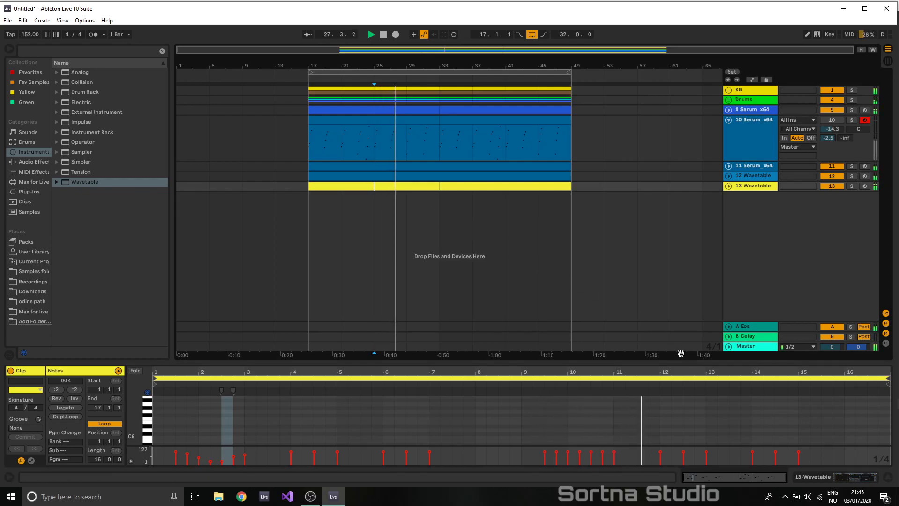
{"action": "left_click_drag", "start_coordinate": [696, 364], "coordinate": [684, 92]}
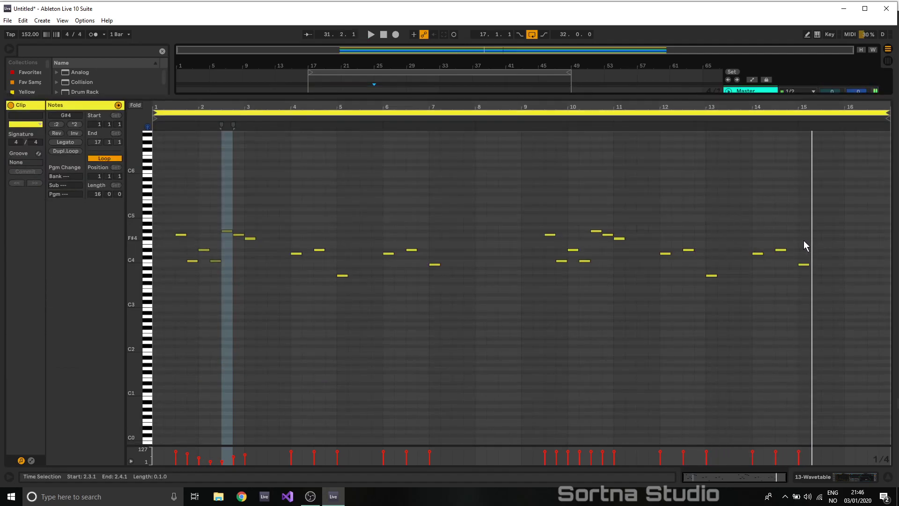
{"action": "left_click", "coordinate": [804, 265]}
{"action": "key", "text": "space"}
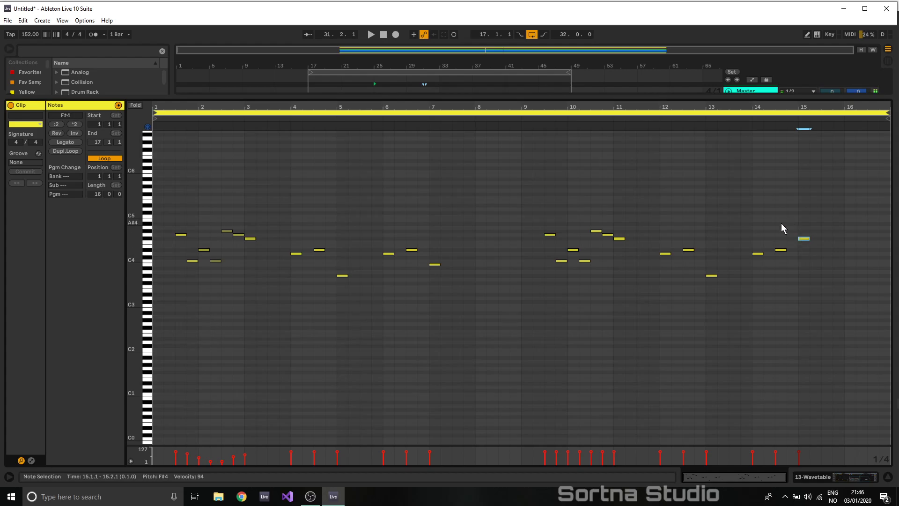
{"action": "key", "text": "shift+Down"}
{"action": "key", "text": "space"}
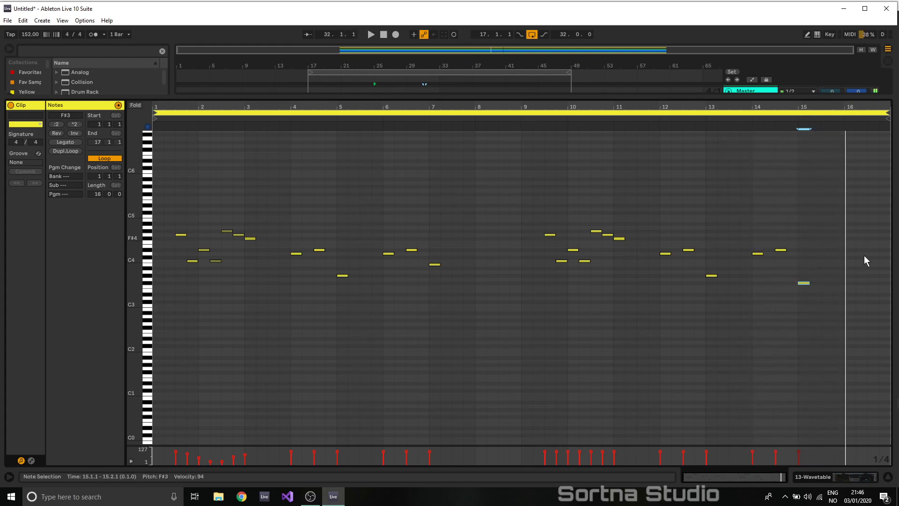
- Try adding a D#4 note at bar 16 of the melody clip
{"action": "double_click", "coordinate": [851, 265]}
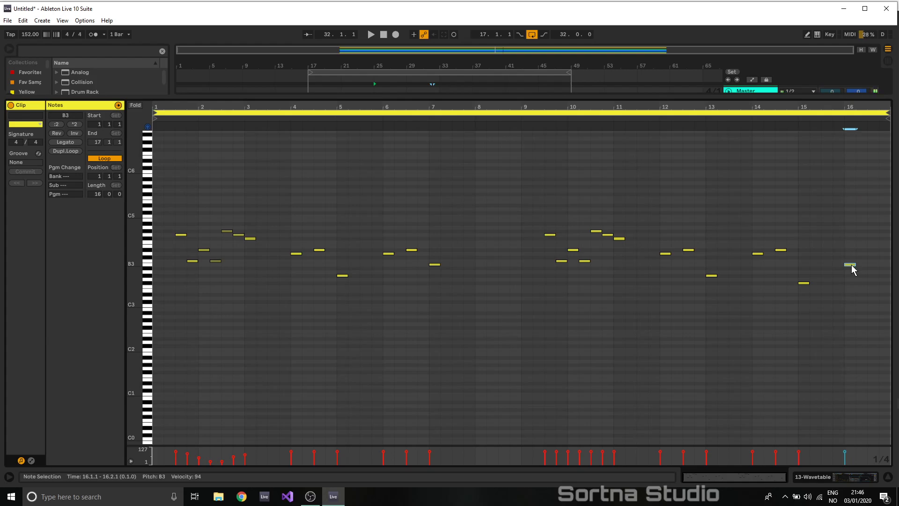
{"action": "key", "text": "Up"}
{"action": "left_click", "coordinate": [791, 119]}
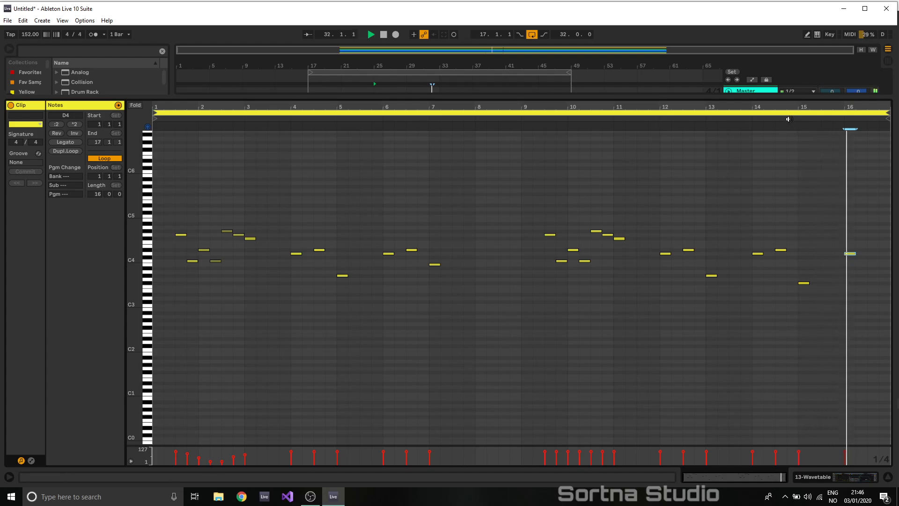
{"action": "key", "text": "Up"}
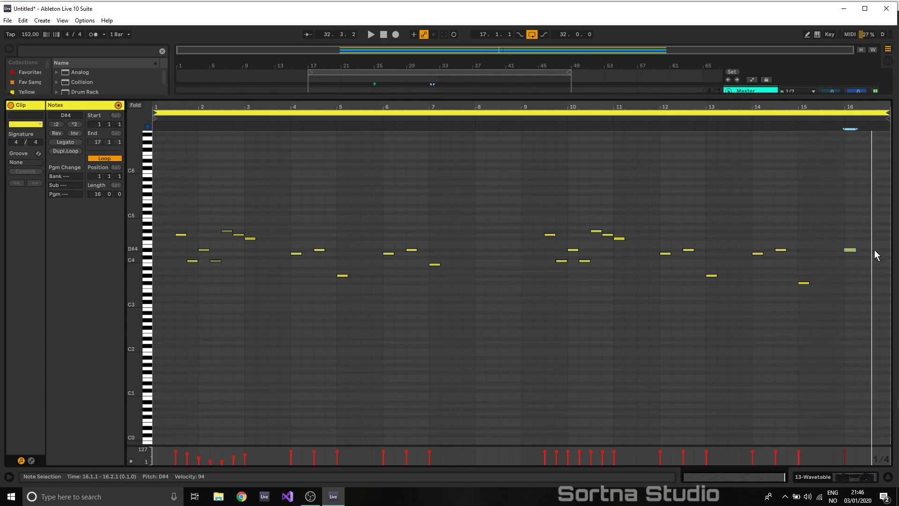
- Try a G#3 note on beat 16.4 at the clip's end and delete it
{"action": "double_click", "coordinate": [880, 272]}
{"action": "key", "text": "Up"}
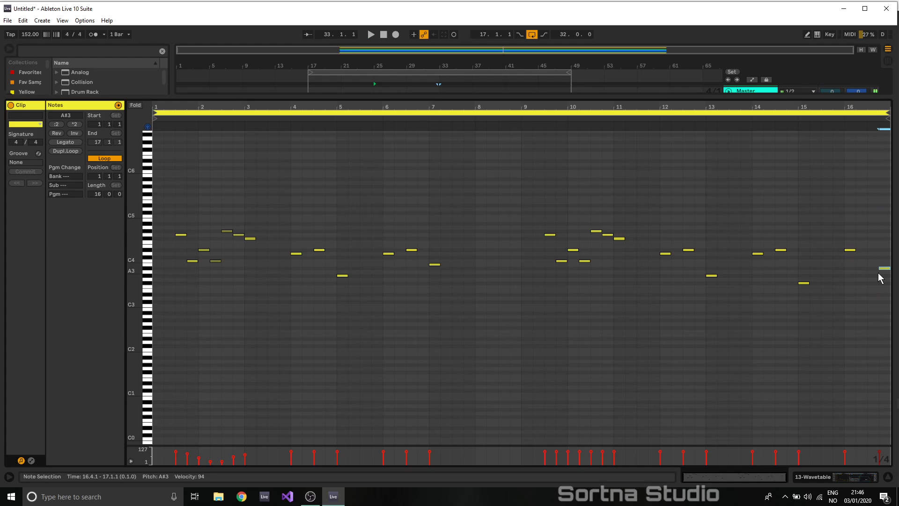
{"action": "key", "text": "Down"}
{"action": "key", "text": "Down"}
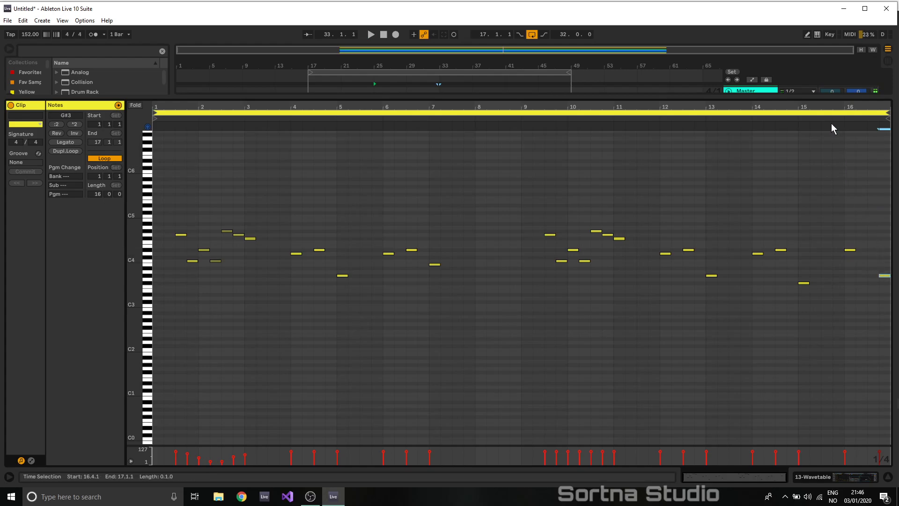
{"action": "key", "text": "Delete"}
- Delete the D#4 note at bar 16 and play the melody
{"action": "left_click", "coordinate": [867, 287]}
{"action": "left_click", "coordinate": [850, 250]}
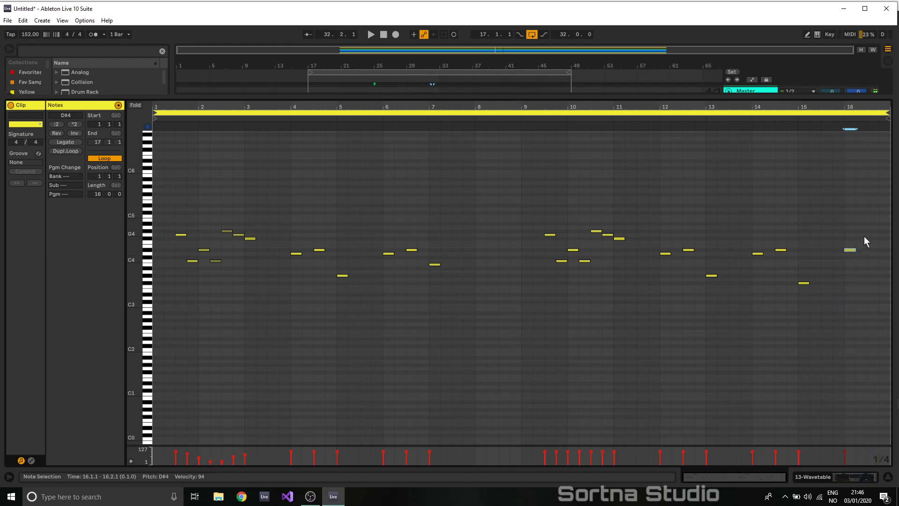
{"action": "left_click", "coordinate": [755, 109]}
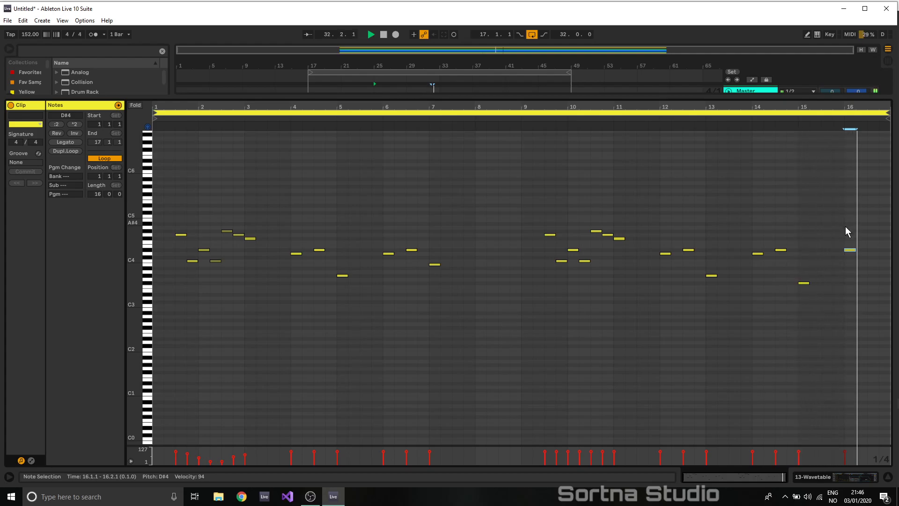
{"action": "key", "text": "Delete"}
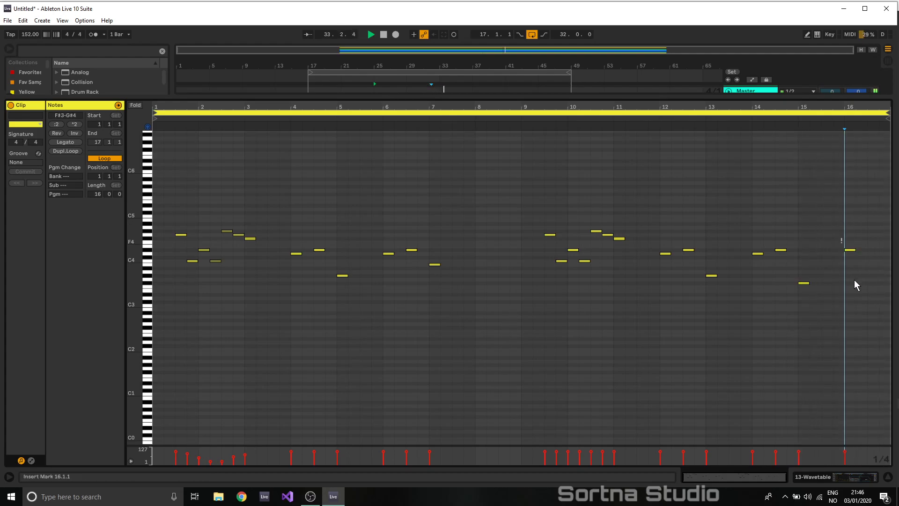
{"action": "key", "text": "space"}
{"action": "key", "text": "space"}
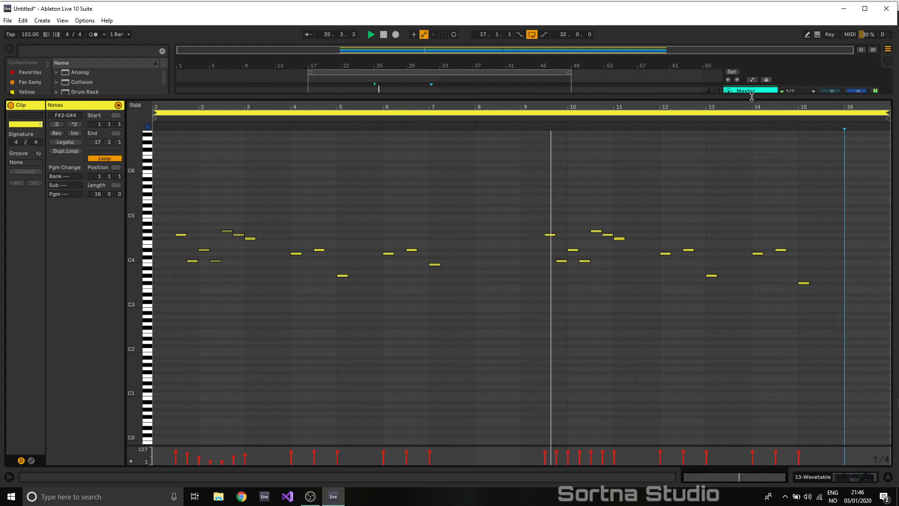
- Shrink the note editor, unfold the 13 Wavetable track and duplicate it
{"action": "left_click_drag", "start_coordinate": [752, 97], "coordinate": [752, 179]}
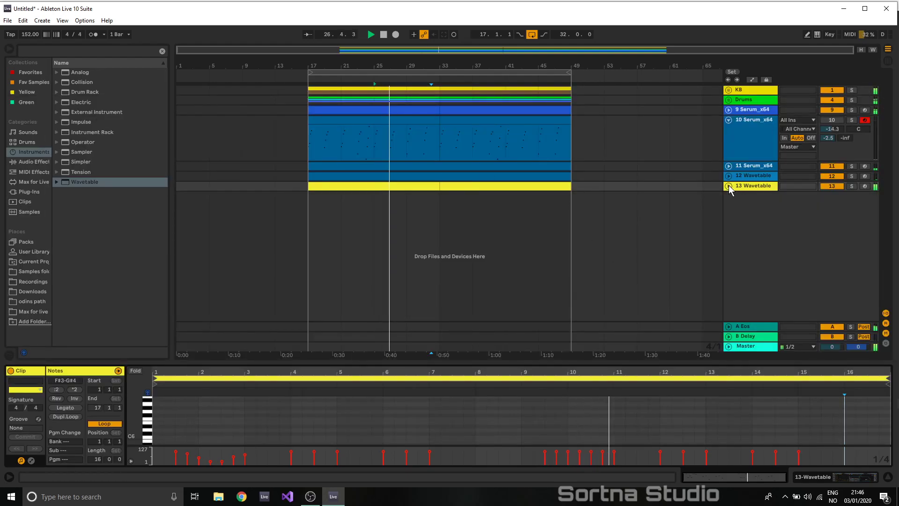
{"action": "left_click", "coordinate": [729, 186]}
{"action": "left_click", "coordinate": [519, 187]}
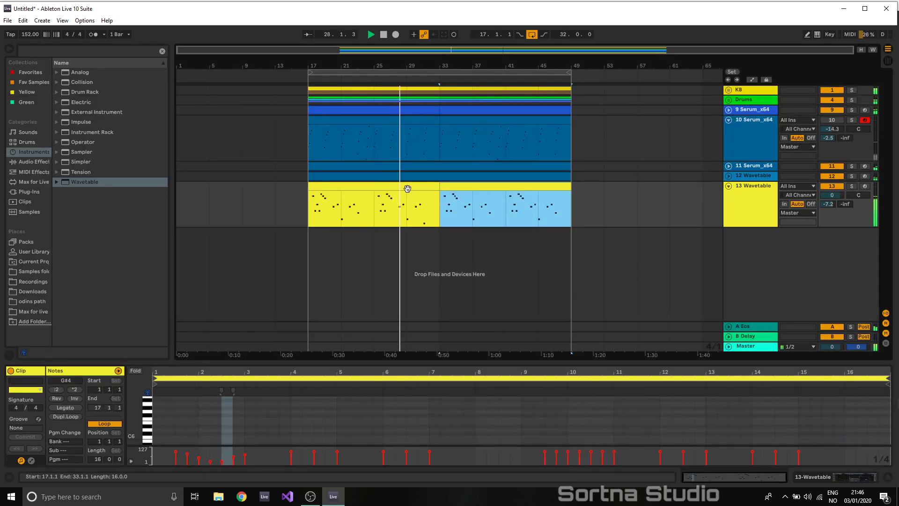
{"action": "left_click", "coordinate": [728, 185]}
{"action": "left_click", "coordinate": [730, 185]}
{"action": "right_click", "coordinate": [755, 186]}
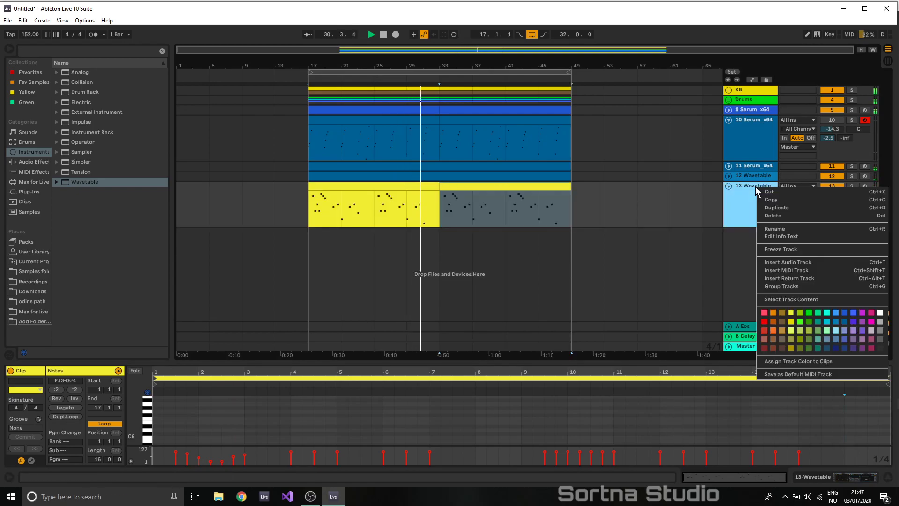
{"action": "left_click", "coordinate": [780, 207]}
{"action": "key", "text": "space"}
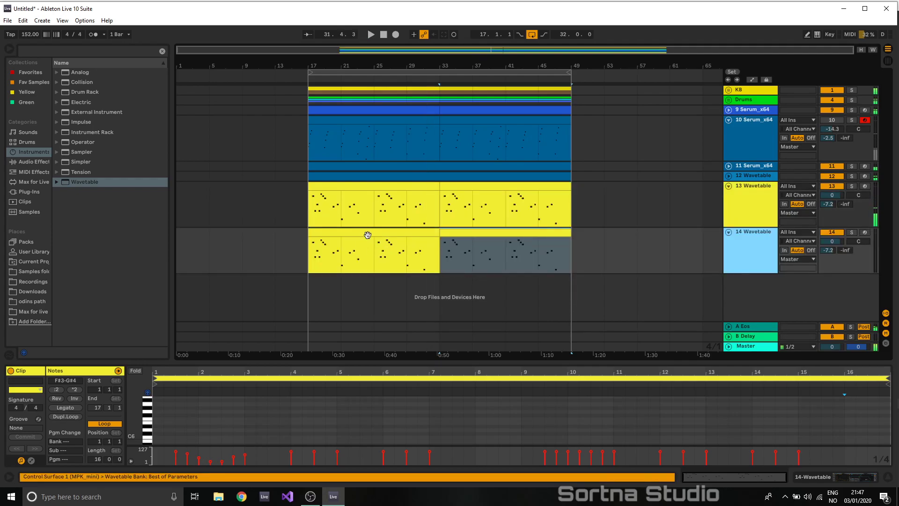
- Delete the first clip, bars 17 to 33, from the duplicated track and enlarge the note editor for its remaining clip
{"action": "left_click", "coordinate": [422, 234]}
{"action": "key", "text": "Delete"}
{"action": "left_click", "coordinate": [486, 235]}
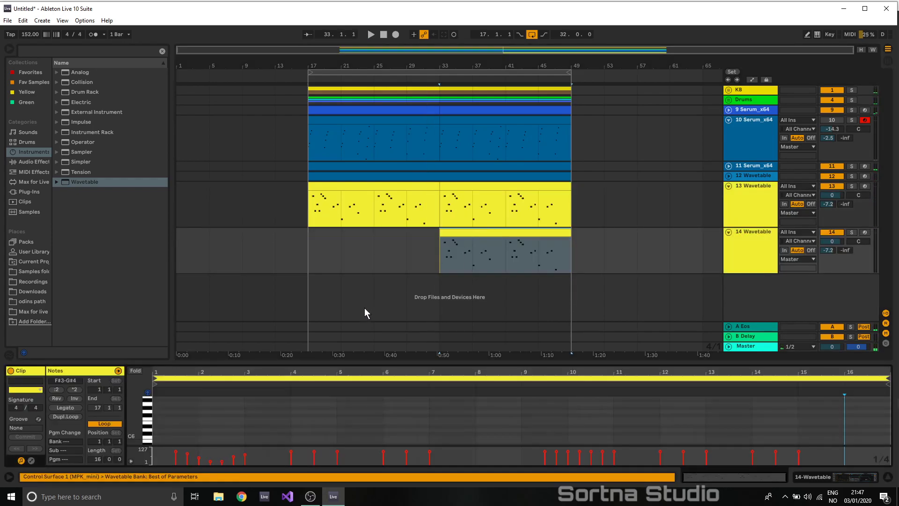
{"action": "left_click_drag", "start_coordinate": [333, 364], "coordinate": [334, 320]}
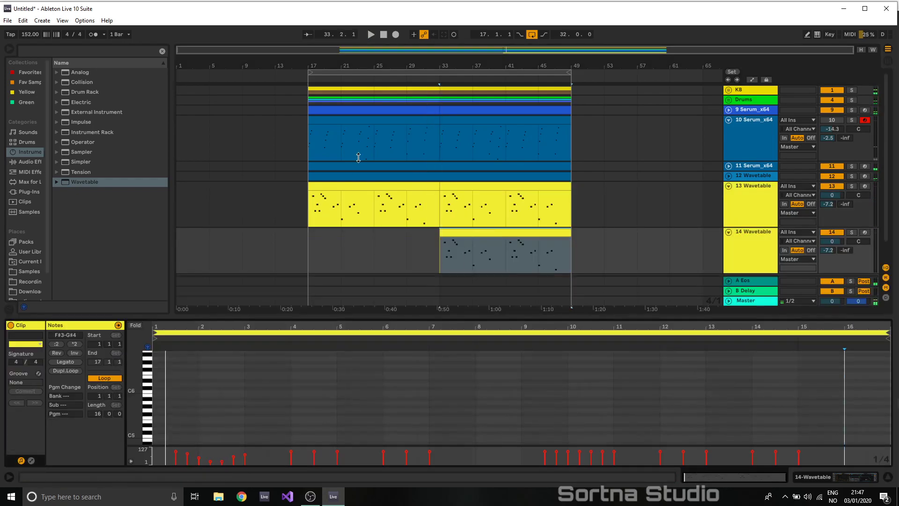
{"action": "left_click_drag", "start_coordinate": [356, 177], "coordinate": [346, 70]}
{"action": "left_click_drag", "start_coordinate": [176, 75], "coordinate": [169, 156]}
- Add a G5 note on beat 1.2 of the duplicated track's clip
{"action": "double_click", "coordinate": [209, 164]}
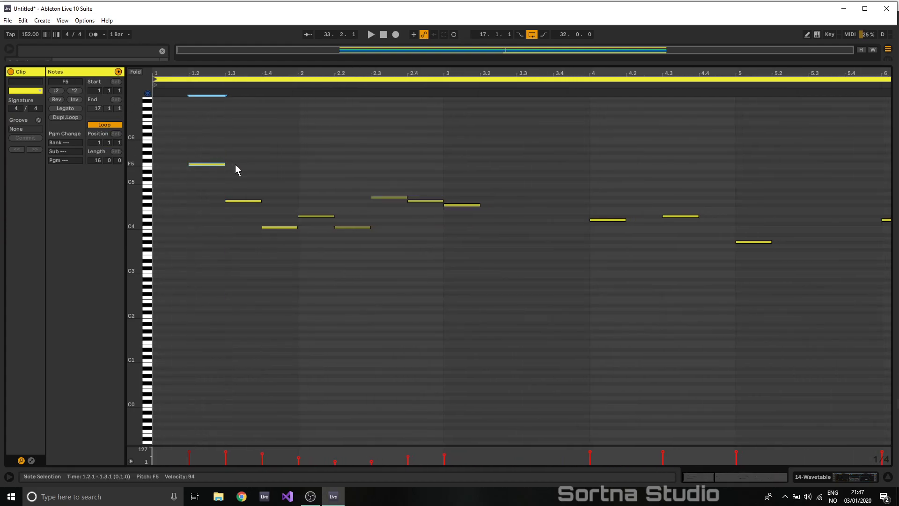
{"action": "key", "text": "Up"}
{"action": "key", "text": "Up"}
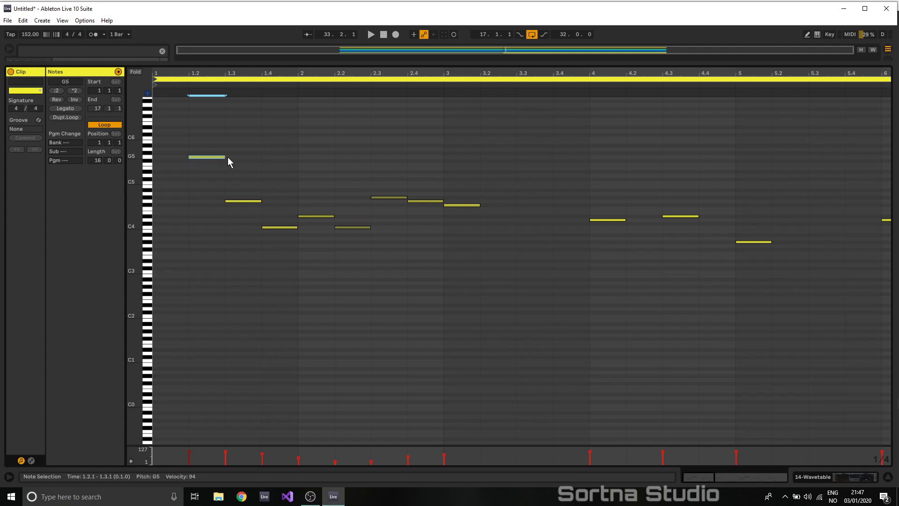
{"action": "key", "text": "space"}
{"action": "key", "text": "space"}
- Add a D6 note on beat 1.3 and delete the old lower notes from beat 1.3 through bar 3
{"action": "double_click", "coordinate": [241, 131]}
{"action": "left_click_drag", "start_coordinate": [244, 164], "coordinate": [546, 256]}
{"action": "key", "text": "Delete"}
- Add the notes G5 on beat 1.4, C6 on 2.1, G#5 on 2.2 and B4 on 2.3
{"action": "double_click", "coordinate": [285, 158]}
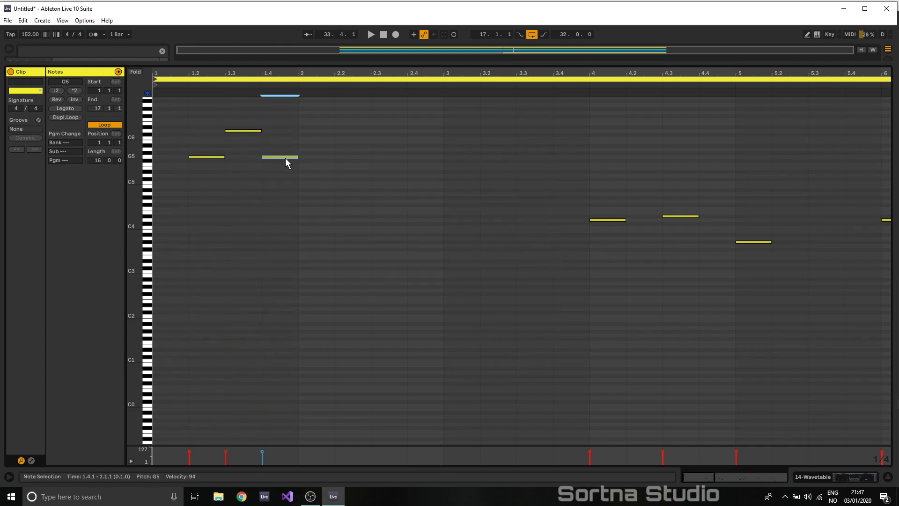
{"action": "double_click", "coordinate": [313, 138]}
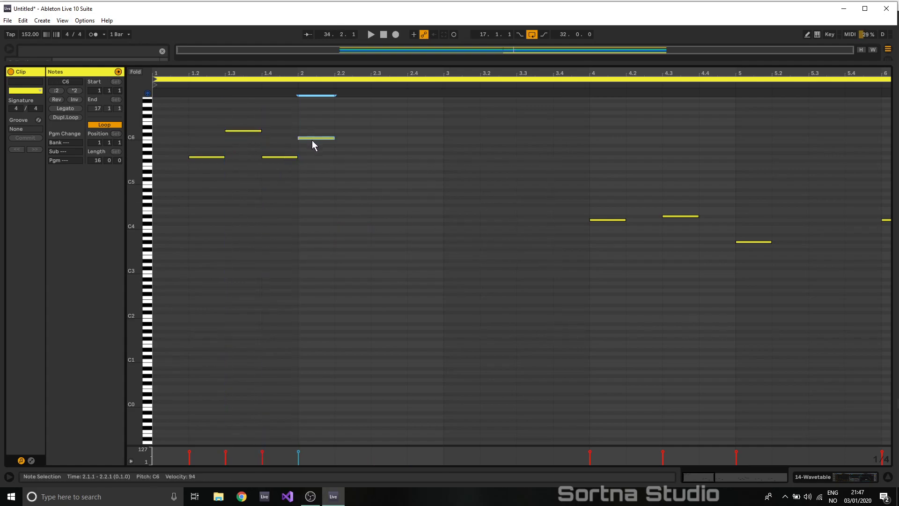
{"action": "double_click", "coordinate": [359, 153]}
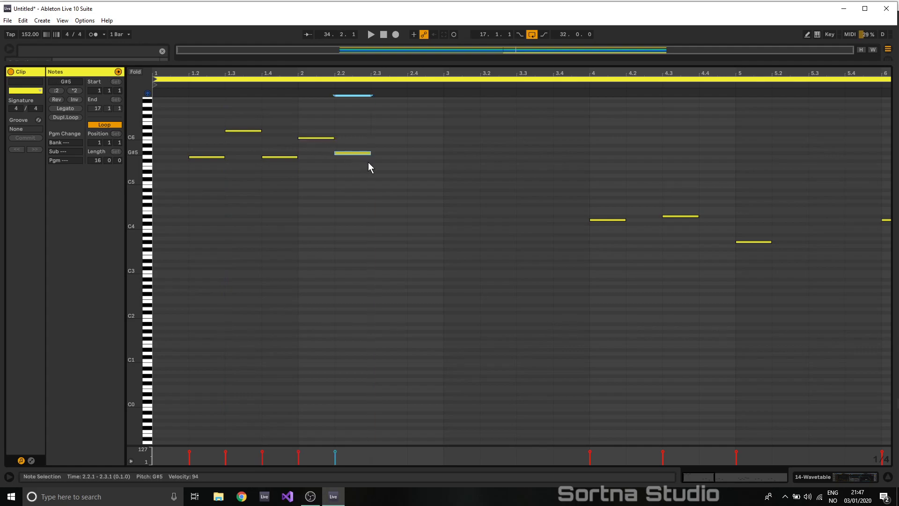
{"action": "double_click", "coordinate": [389, 187]}
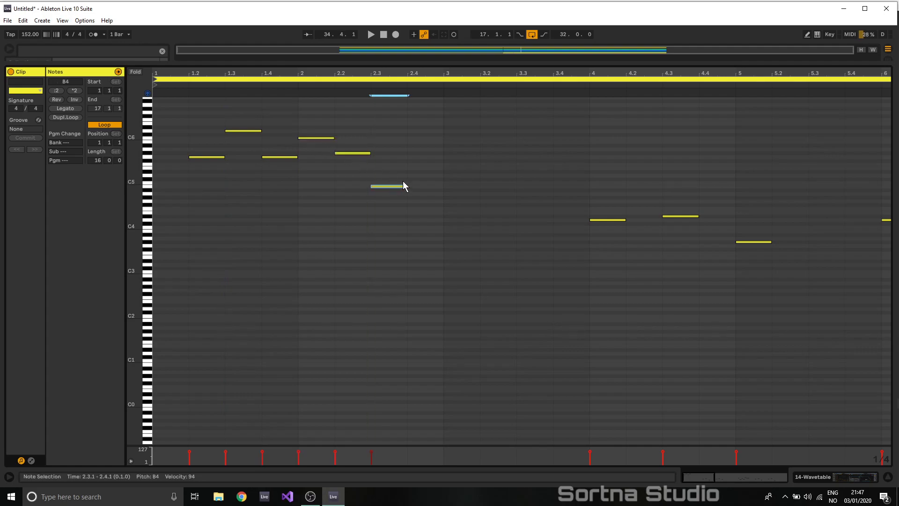
- Add a note at the start of bar 3, set it to G5 and play the phrase
{"action": "double_click", "coordinate": [449, 157]}
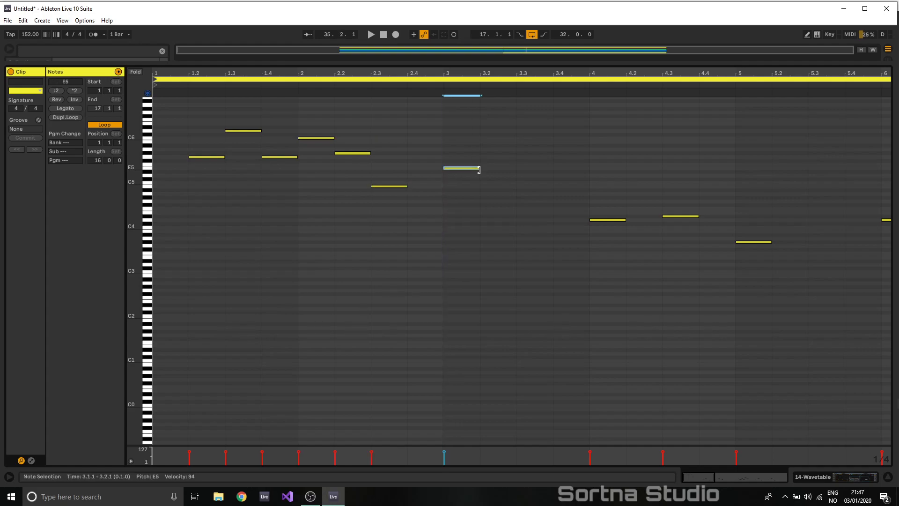
{"action": "key", "text": "Down"}
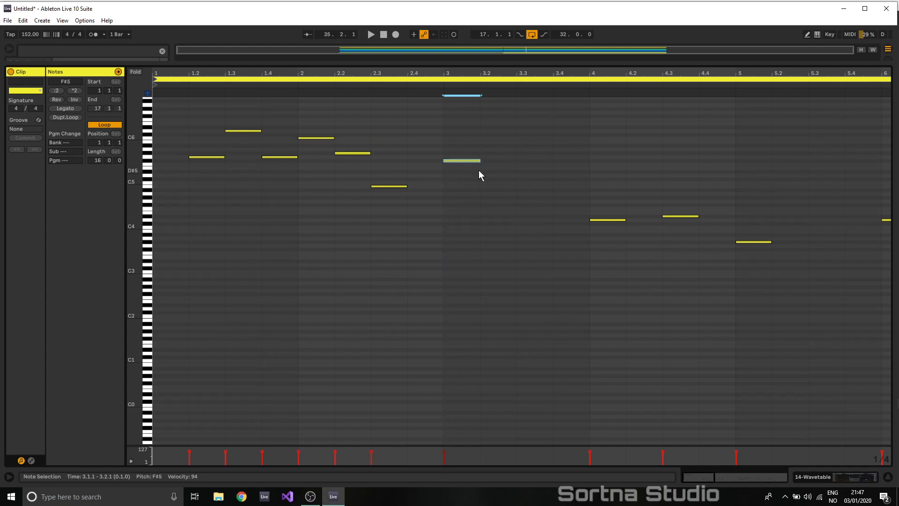
{"action": "key", "text": "Up"}
{"action": "key", "text": "space"}
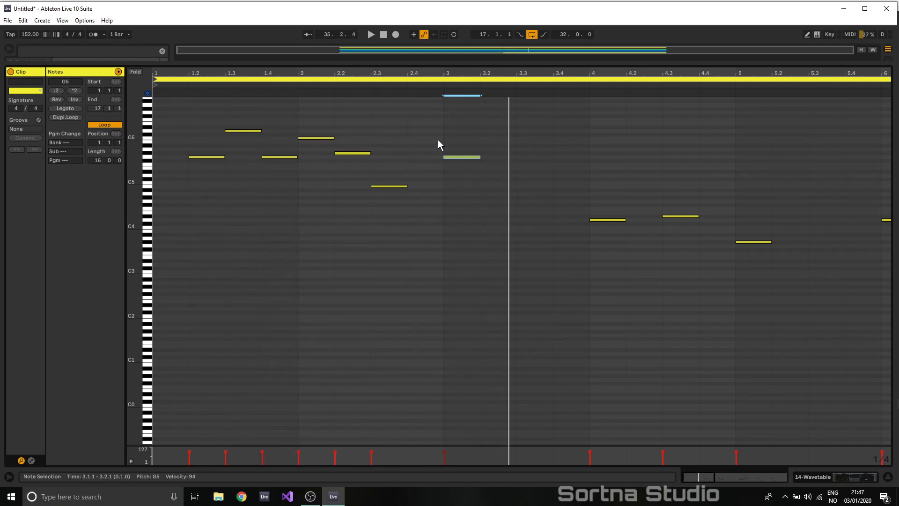
- Raise the note on beat 1.3 to D#6
{"action": "left_click", "coordinate": [221, 157]}
{"action": "left_click_drag", "start_coordinate": [246, 114], "coordinate": [291, 170]}
{"action": "key", "text": "Up"}
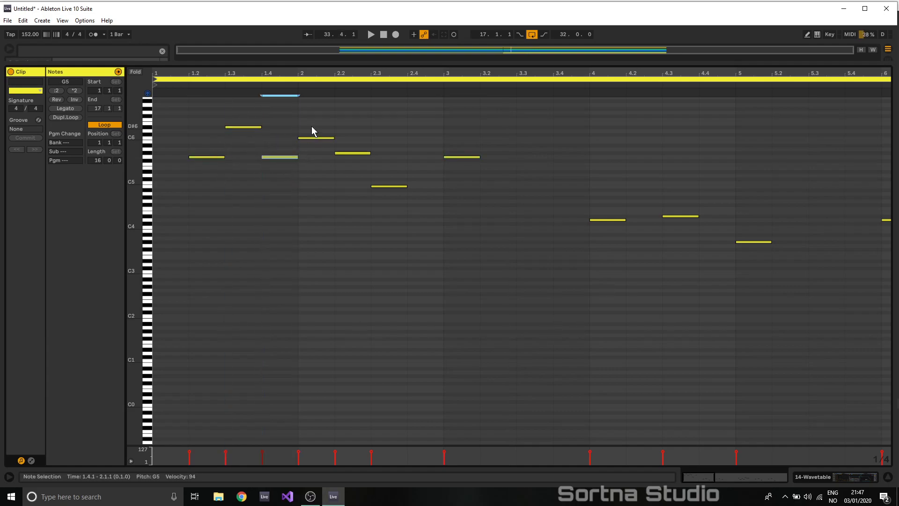
- Raise the note on beat 2.3 to C5, lower the bar 3 note to F#5 and play the phrase
{"action": "left_click", "coordinate": [365, 153]}
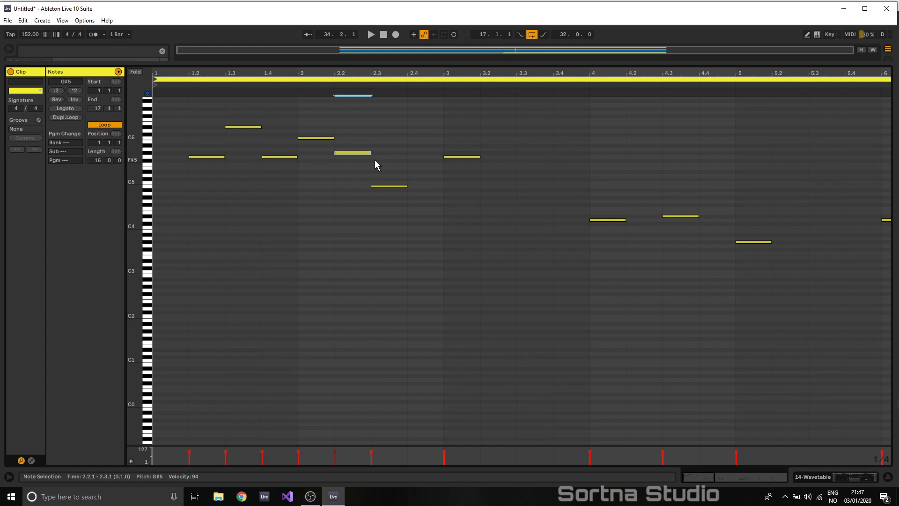
{"action": "left_click", "coordinate": [388, 186]}
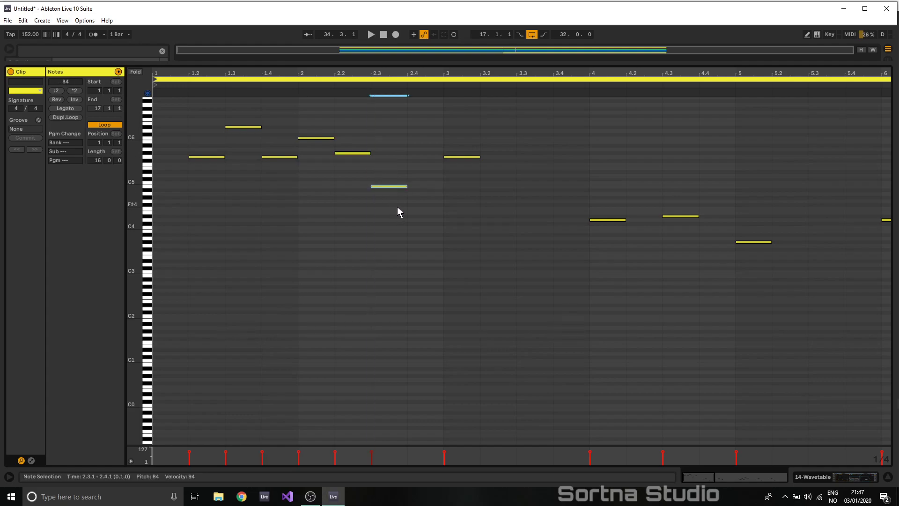
{"action": "left_click", "coordinate": [449, 156]}
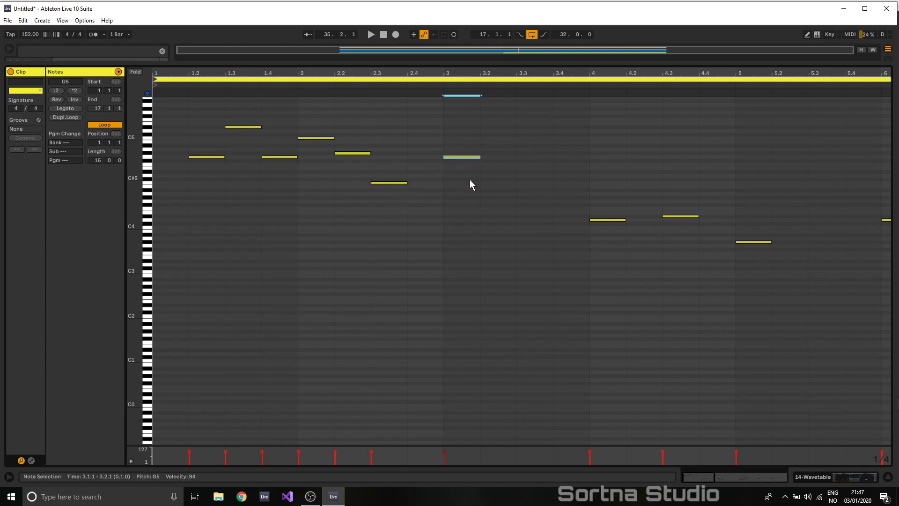
{"action": "key", "text": "space"}
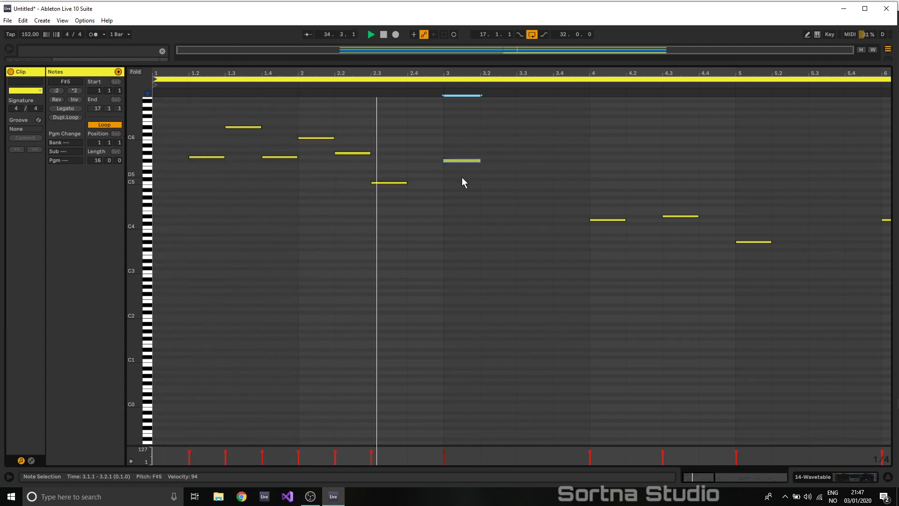
- Add a D#5 note on beat 3.3 and a G#5 note at the start of bar 4
{"action": "double_click", "coordinate": [530, 168]}
{"action": "key", "text": "Down"}
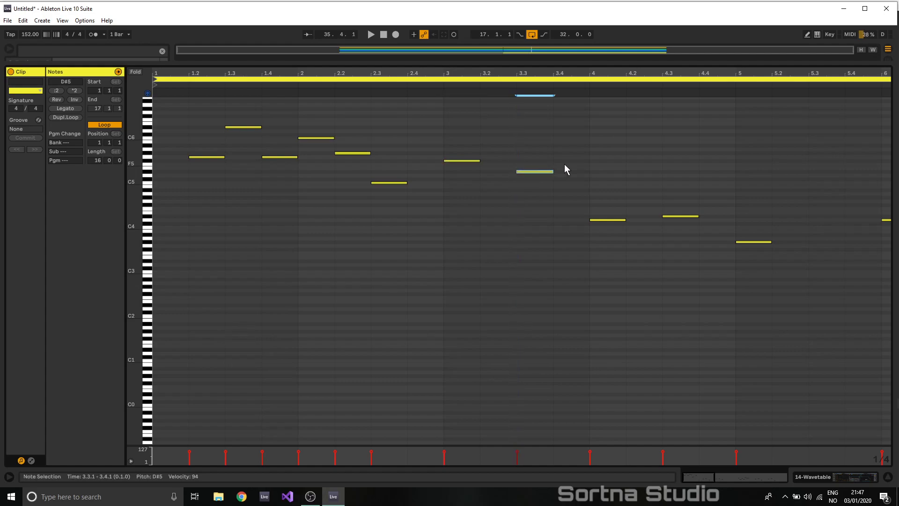
{"action": "double_click", "coordinate": [604, 154]}
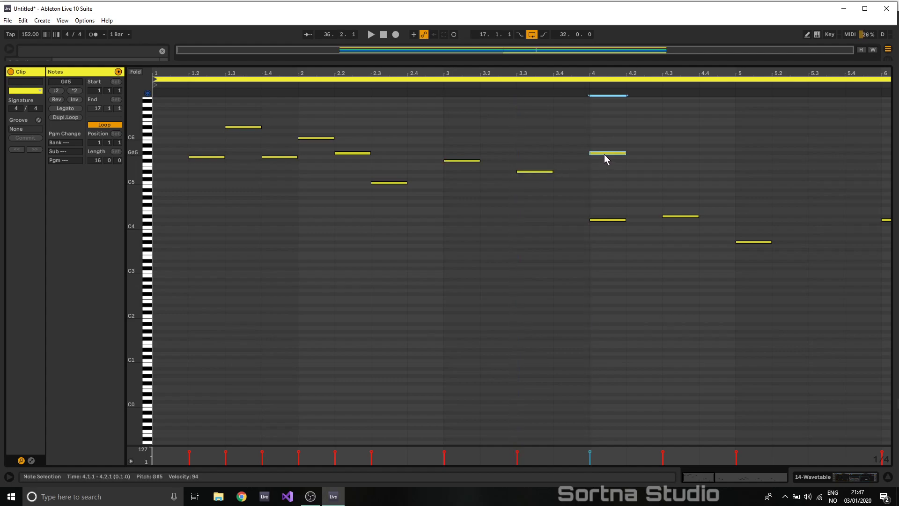
- Lower the G#5 note at the start of bar 4 to G5 and add a D#5 note on beat 4.3
{"action": "key", "text": "Down"}
{"action": "double_click", "coordinate": [684, 167]}
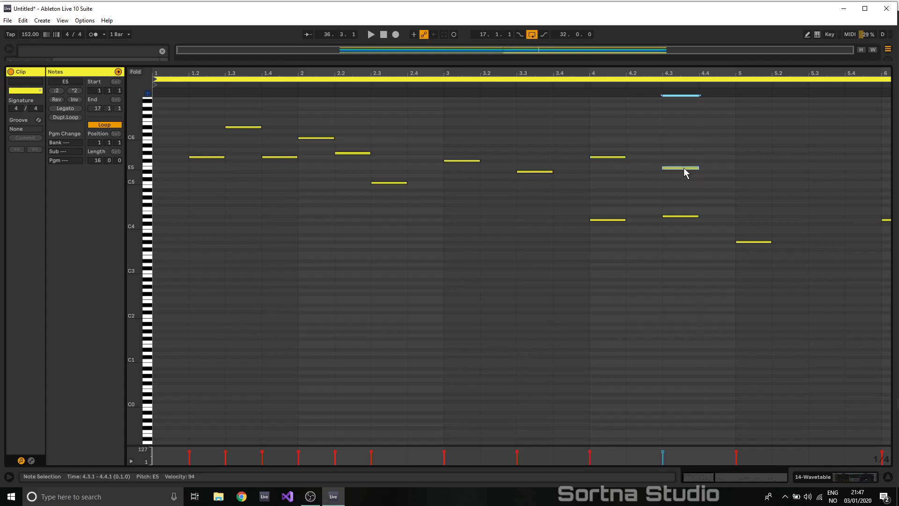
{"action": "key", "text": "Down"}
- Add a C#5 note at the start of bar 5 and delete the old lower notes in bars 4 and 5
{"action": "double_click", "coordinate": [746, 188]}
{"action": "key", "text": "Up"}
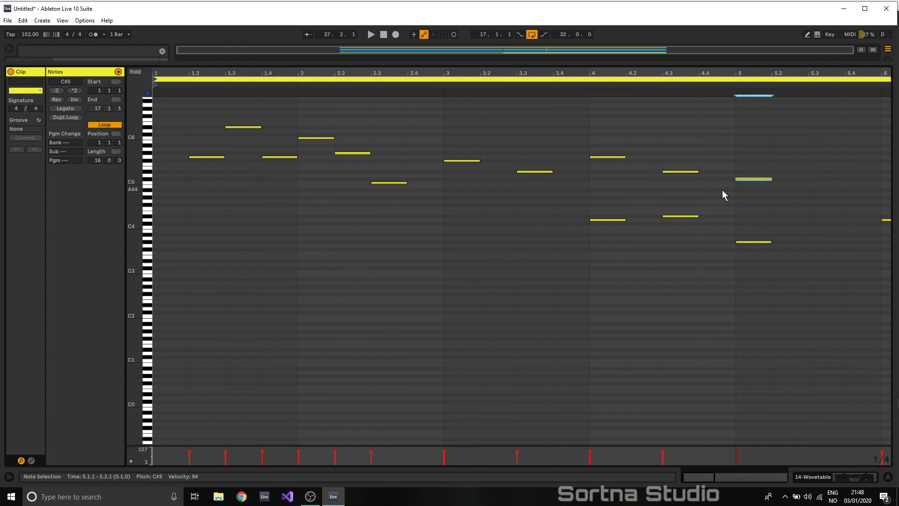
{"action": "left_click_drag", "start_coordinate": [602, 202], "coordinate": [778, 287]}
{"action": "key", "text": "Delete"}
- Lower the note at the start of bar 5 to C5 and play the phrase
{"action": "left_click", "coordinate": [762, 179]}
{"action": "key", "text": "Right"}
{"action": "key", "text": "Left"}
{"action": "key", "text": "Down"}
{"action": "key", "text": "space"}
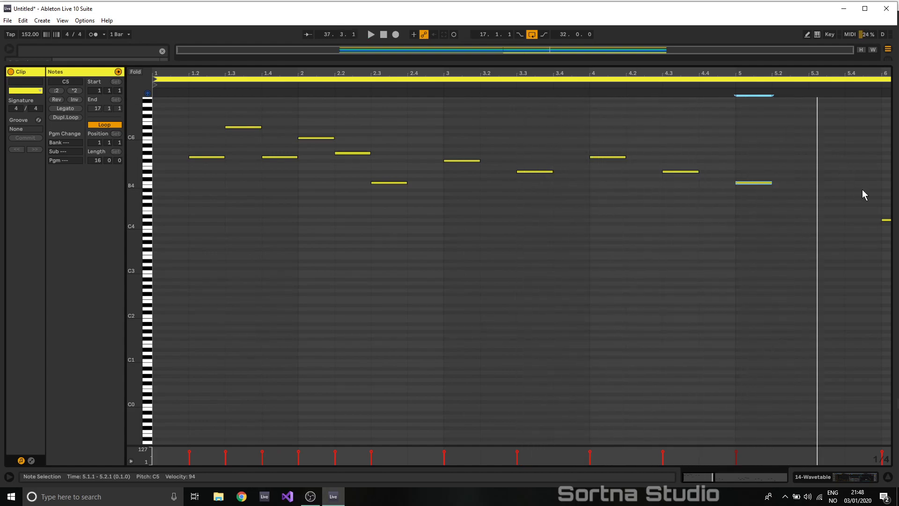
- Delete the old melody notes in bars 6 and 7 of the clip
{"action": "left_click_drag", "start_coordinate": [714, 476], "coordinate": [739, 476]}
{"action": "left_click_drag", "start_coordinate": [566, 182], "coordinate": [664, 276]}
{"action": "key", "text": "Delete"}
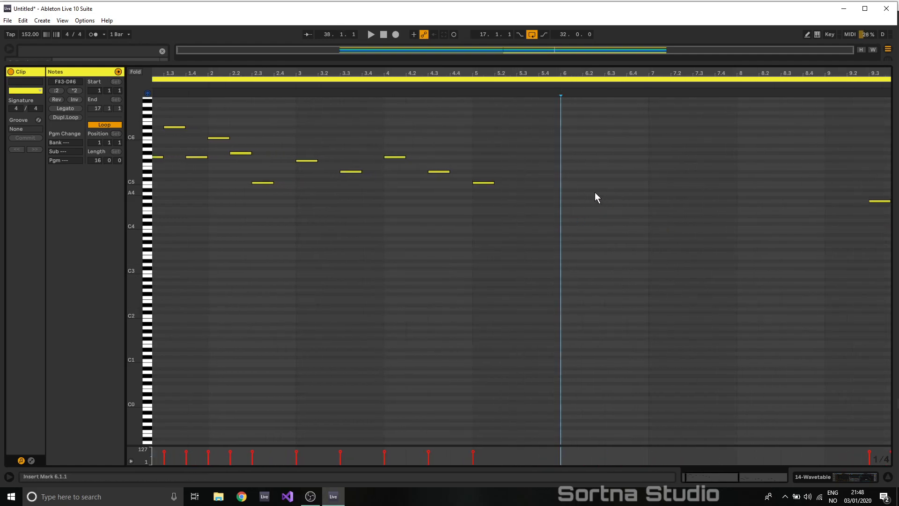
- Add a D#5 note in bar 6 and place it on beat 6.3
{"action": "double_click", "coordinate": [571, 194]}
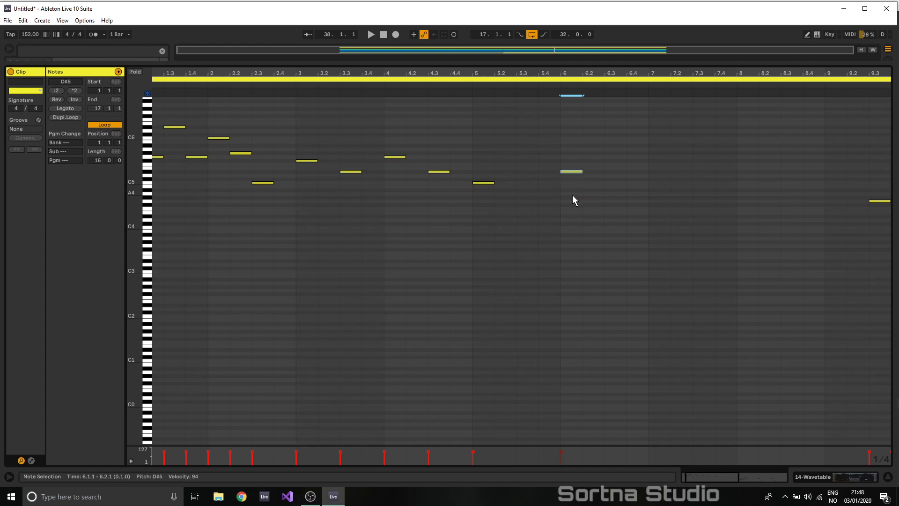
{"action": "key", "text": "Right"}
{"action": "key", "text": "Right"}
- Add a note at the start of bar 7 and raise it to G5
{"action": "double_click", "coordinate": [652, 199]}
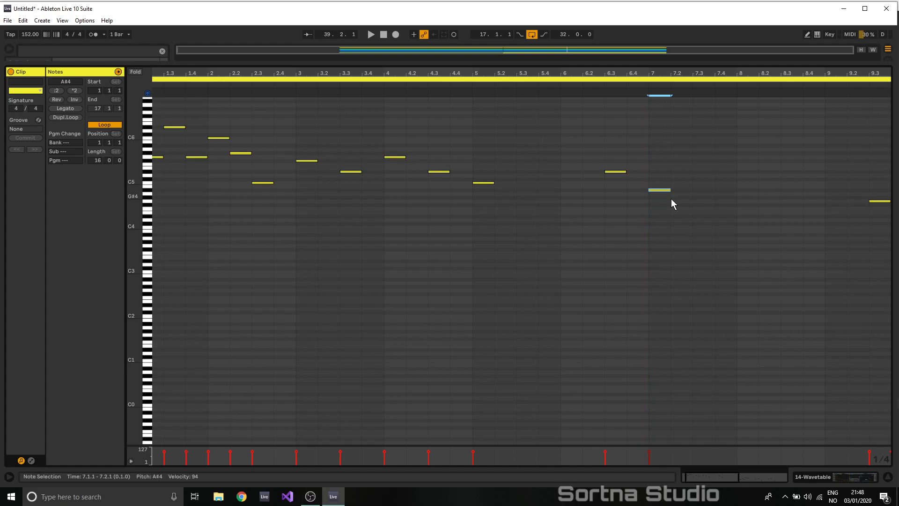
{"action": "key", "text": "Up"}
{"action": "key", "text": "Up"}
{"action": "key", "text": "Up"}
{"action": "key", "text": "Up"}
- Add a D#6 note at the start of bar 8 and delete the old note on beat 9.3
{"action": "double_click", "coordinate": [743, 128]}
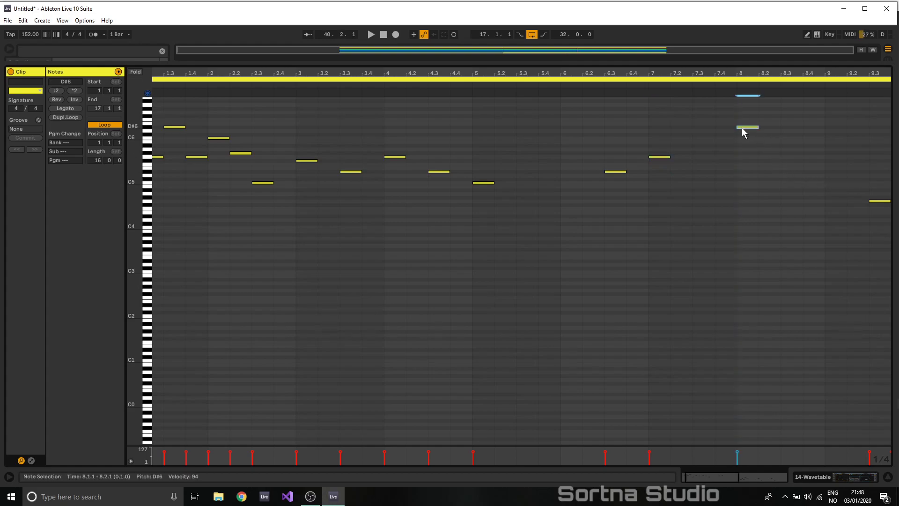
{"action": "key", "text": "Up"}
{"action": "left_click", "coordinate": [879, 201]}
{"action": "key", "text": "Delete"}
{"action": "left_click", "coordinate": [744, 123]}
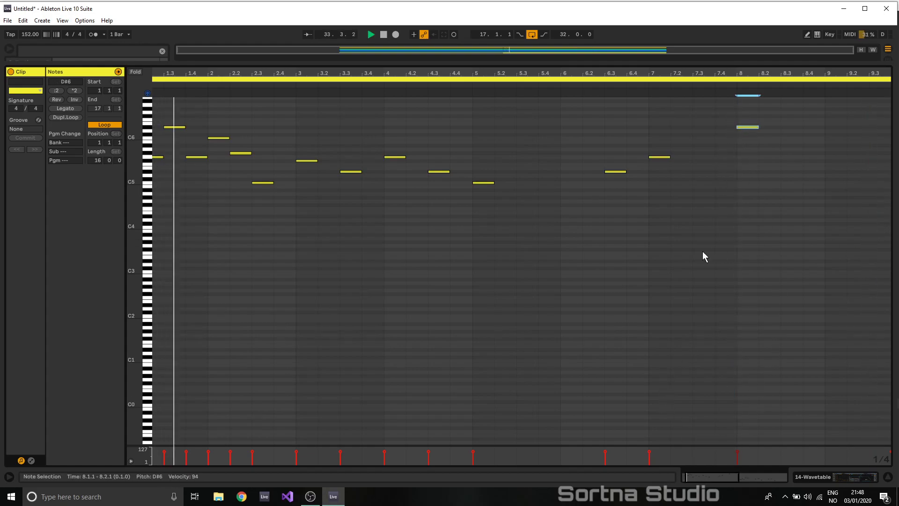
- Set track 14's volume to -7.9 dB and duplicate its clip section from bars 33 to 41 so it repeats from bar 41
{"action": "left_click_drag", "start_coordinate": [732, 64], "coordinate": [730, 362]}
{"action": "left_click_drag", "start_coordinate": [832, 241], "coordinate": [832, 260]}
{"action": "left_click_drag", "start_coordinate": [507, 247], "coordinate": [442, 241]}
{"action": "key", "text": "ctrl+d"}
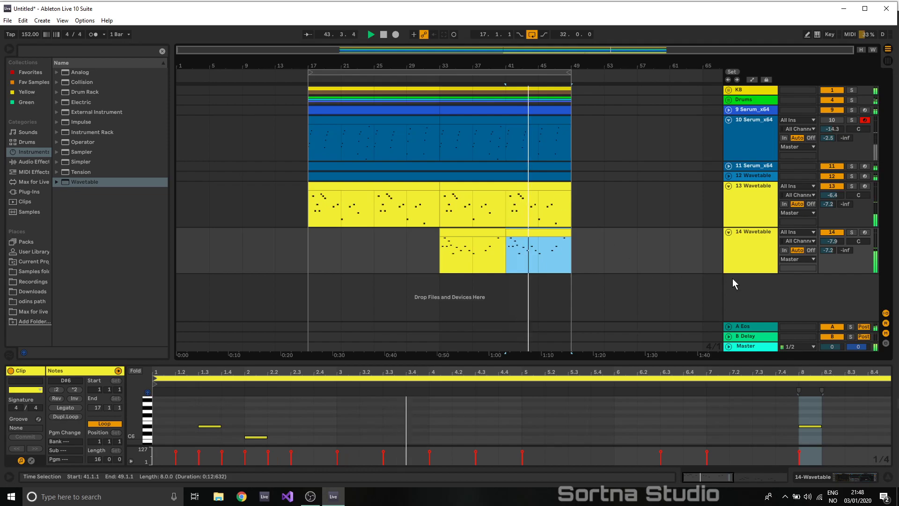
- Collapse the two yellow Wavetable tracks and set the arrangement loop to bars 33 to 49
{"action": "left_click", "coordinate": [728, 232]}
{"action": "left_click", "coordinate": [728, 186]}
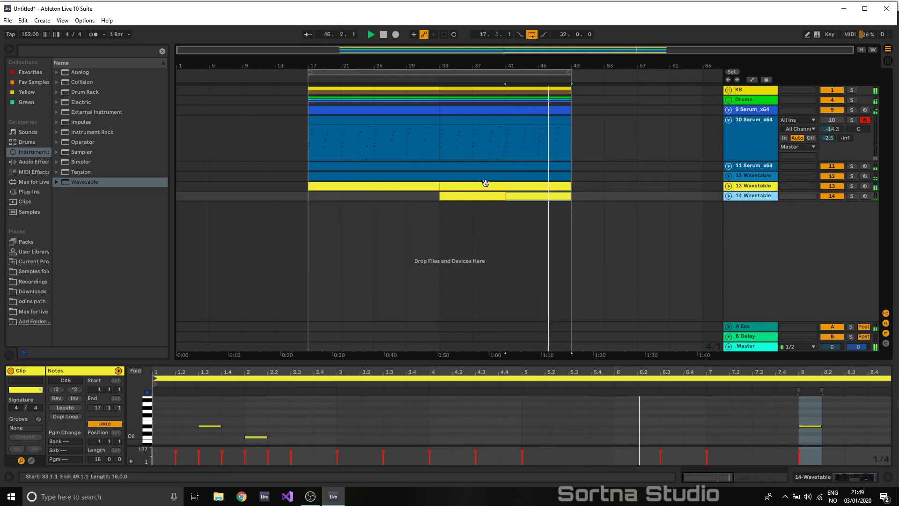
{"action": "left_click_drag", "start_coordinate": [444, 205], "coordinate": [576, 185]}
{"action": "key", "text": "ctrl+l"}
{"action": "key", "text": "space"}
- Lower the bar 8 note in the second countermelody clip to D6 and play the loop
{"action": "left_click", "coordinate": [539, 197]}
{"action": "key", "text": "Down"}
{"action": "left_click", "coordinate": [547, 215]}
{"action": "key", "text": "space"}
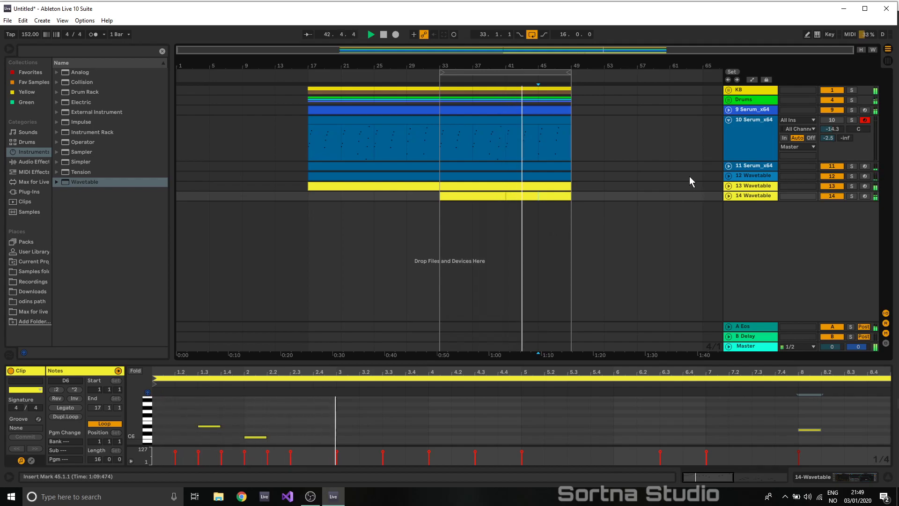
- Collapse track 10 and lower the A-Eos send of Wavetable tracks 13 and 14 to -inf dB
{"action": "left_click", "coordinate": [728, 120]}
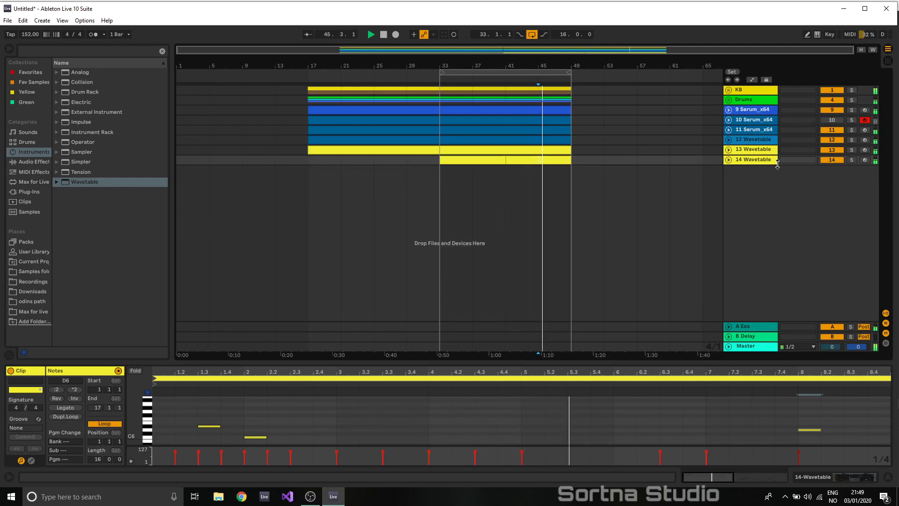
{"action": "left_click", "coordinate": [729, 161]}
{"action": "left_click_drag", "start_coordinate": [828, 182], "coordinate": [829, 210]}
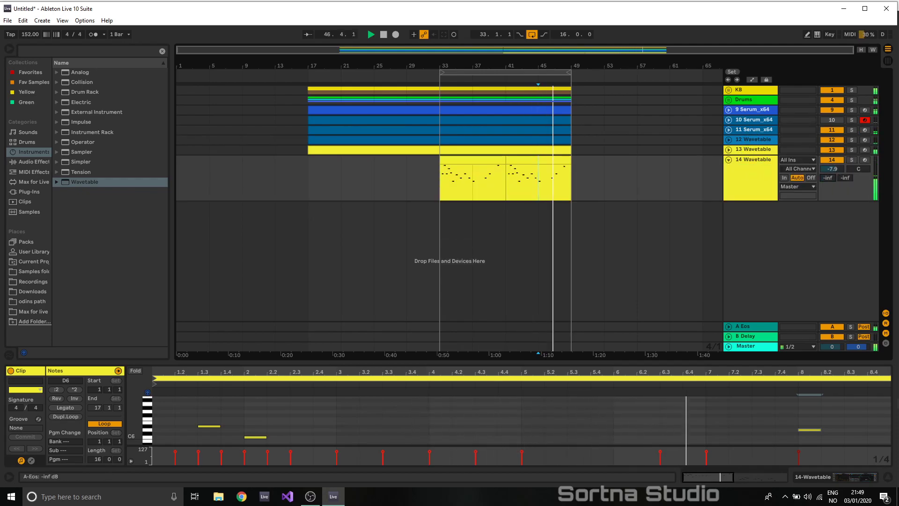
{"action": "left_click", "coordinate": [729, 150]}
{"action": "left_click_drag", "start_coordinate": [825, 169], "coordinate": [825, 196]}
- Group the two yellow Wavetable tracks, 13 and 14
{"action": "left_click", "coordinate": [752, 201]}
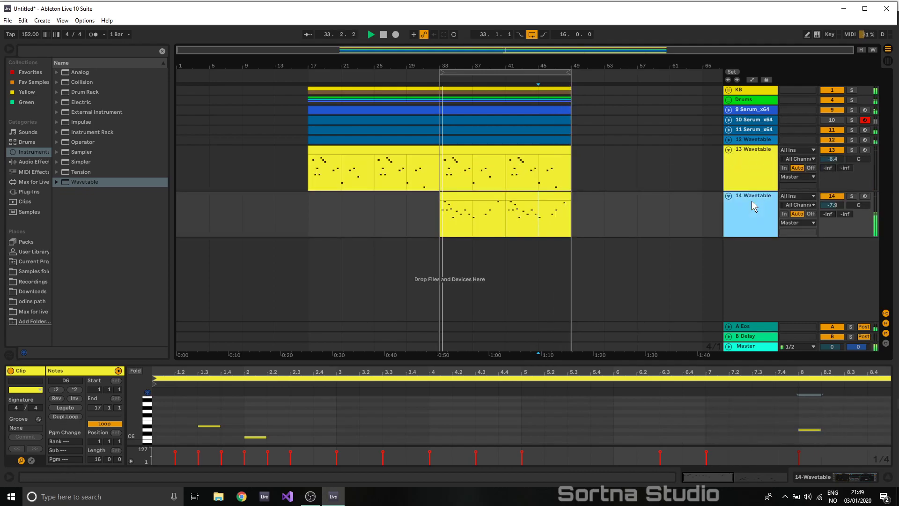
{"action": "left_click", "coordinate": [757, 152], "text": "shift"}
{"action": "key", "text": "ctrl+g"}
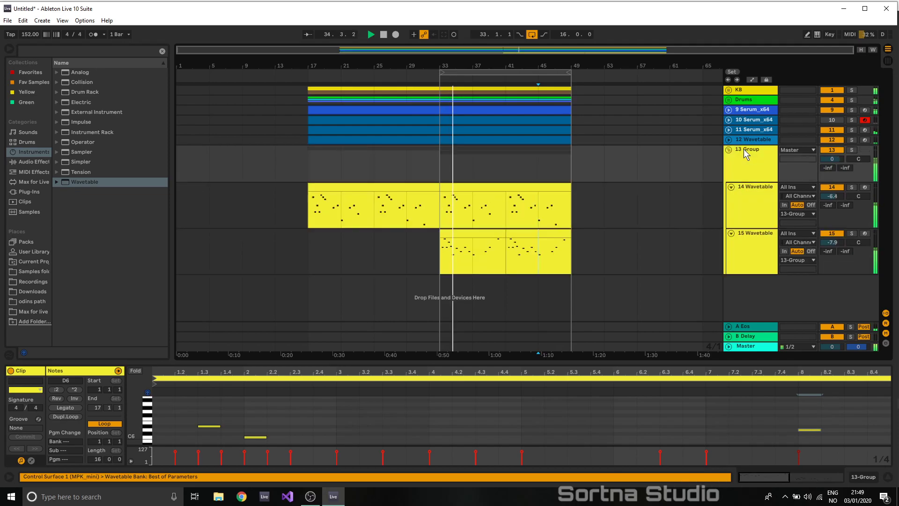
- Pan the new Wavetable group to 26L, set its volume to -4.8 dB and show its effect chain
{"action": "left_click", "coordinate": [729, 150]}
{"action": "left_click", "coordinate": [729, 150]}
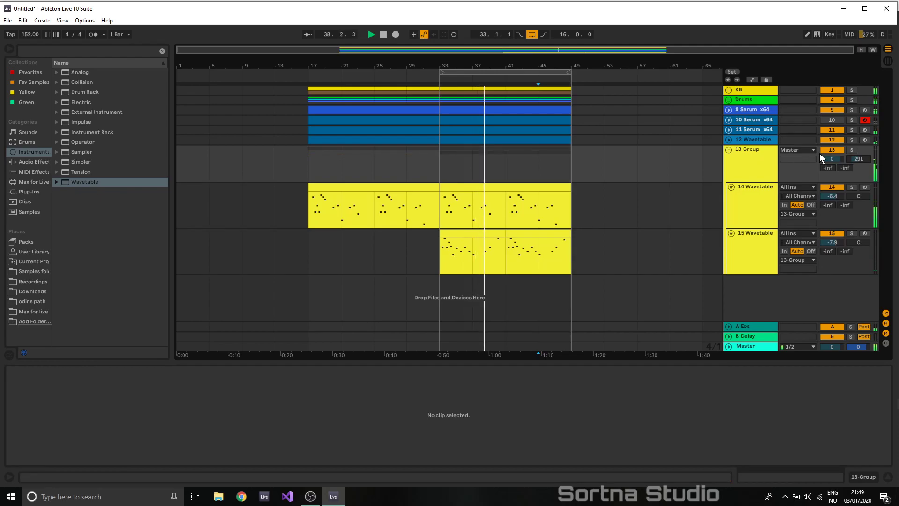
{"action": "left_click_drag", "start_coordinate": [856, 157], "coordinate": [830, 172]}
{"action": "left_click", "coordinate": [752, 156]}
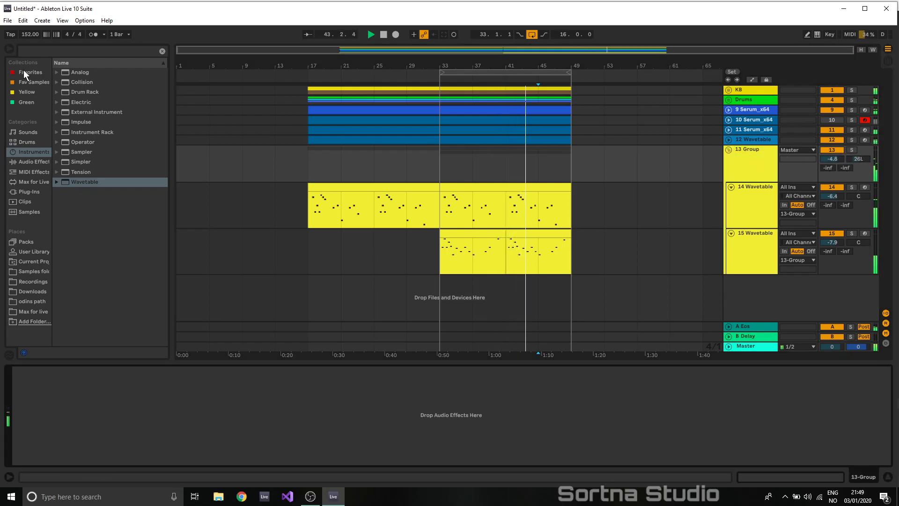
- In track 14's Wavetable, modulate the Osc 1 position with Env 3 at 48 and set the position to 14%
{"action": "left_click", "coordinate": [751, 190]}
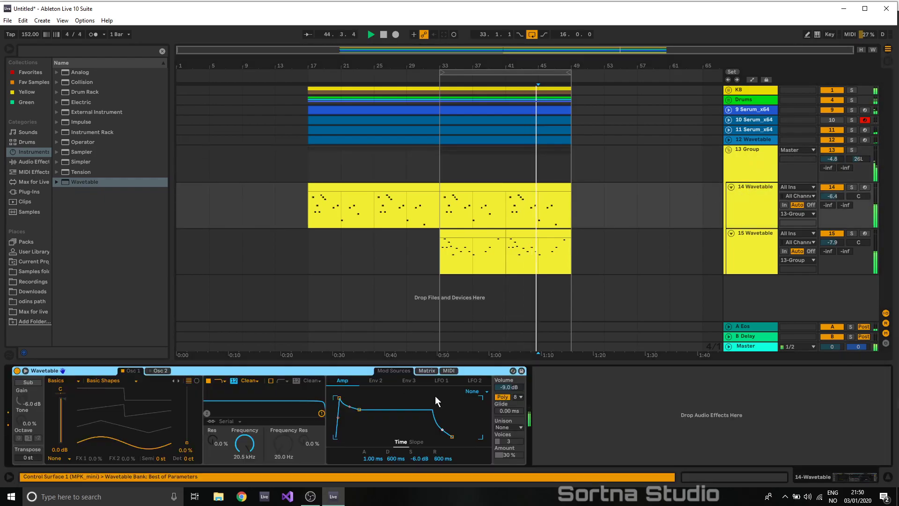
{"action": "left_click", "coordinate": [427, 370]}
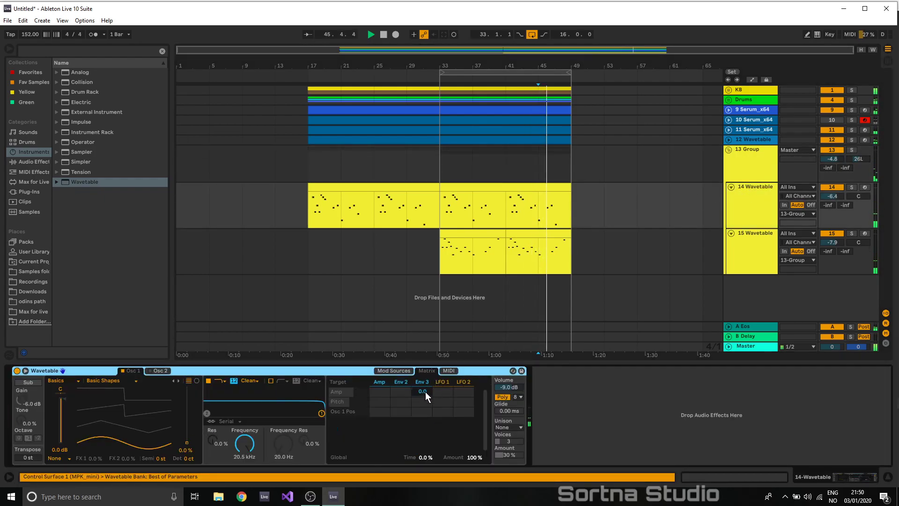
{"action": "left_click_drag", "start_coordinate": [414, 412], "coordinate": [414, 395]}
{"action": "left_click_drag", "start_coordinate": [188, 441], "coordinate": [189, 434]}
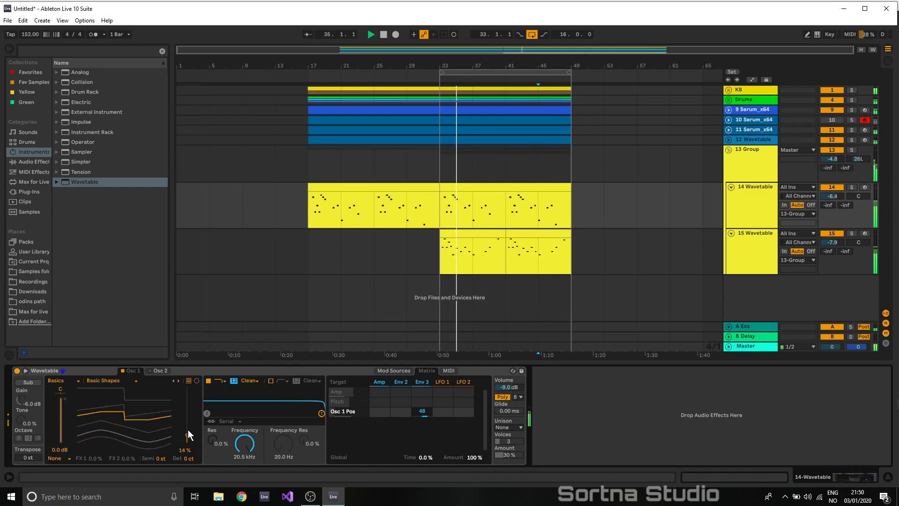
- Shape Env 3 with a 0 ms attack, a 4.68 s decay and 0% sustain
{"action": "left_click", "coordinate": [422, 381]}
{"action": "left_click_drag", "start_coordinate": [359, 416], "coordinate": [357, 437]}
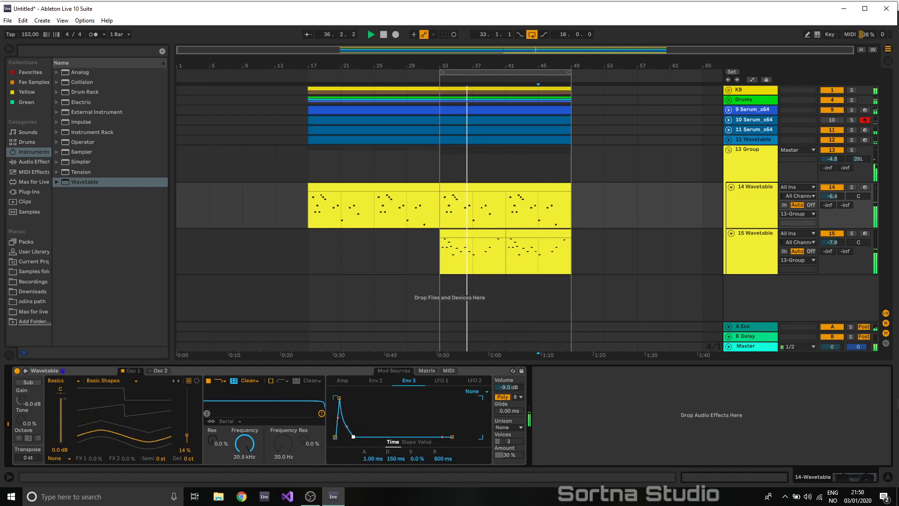
{"action": "left_click_drag", "start_coordinate": [339, 398], "coordinate": [335, 402]}
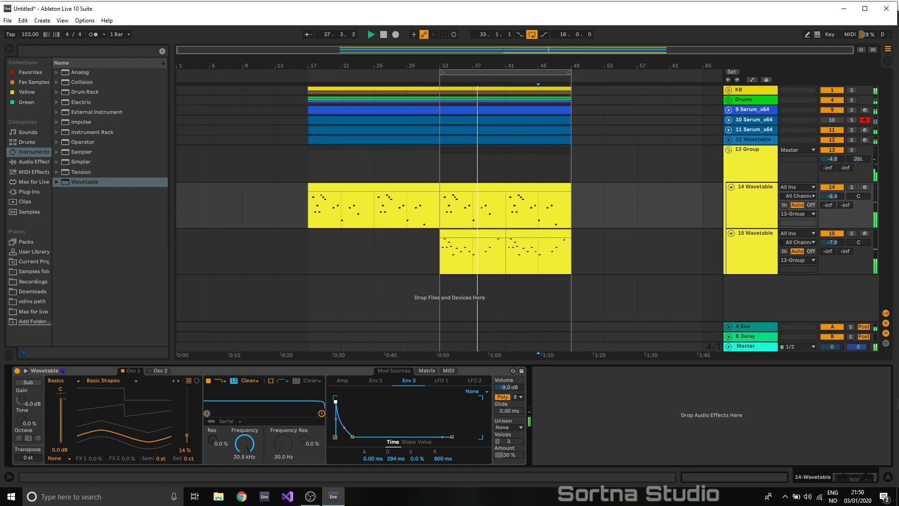
{"action": "mouse_move", "coordinate": [352, 436]}
{"action": "left_mouse_down"}
{"action": "mouse_move", "coordinate": [369, 436]}
{"action": "mouse_move", "coordinate": [352, 435]}
{"action": "left_mouse_up"}
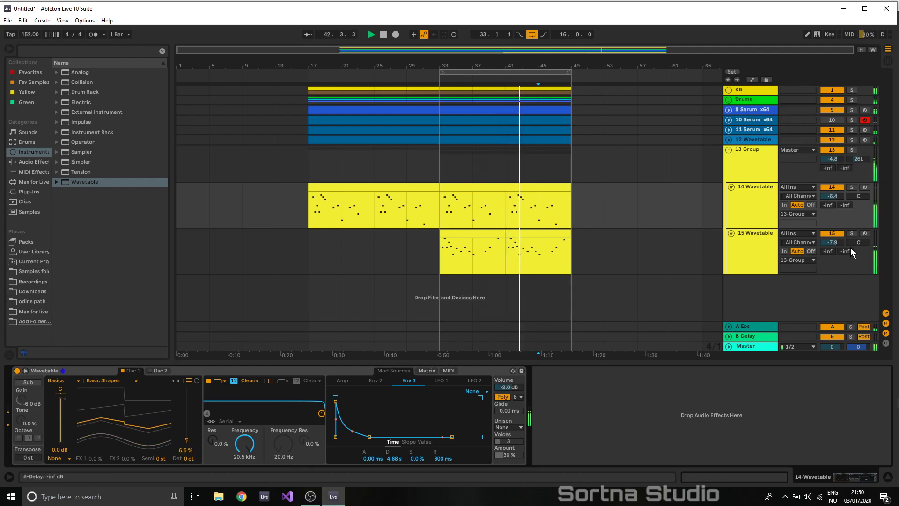
- Solo track 14 and set its first filter to 244 Hz with 31% resonance
{"action": "left_click", "coordinate": [852, 187]}
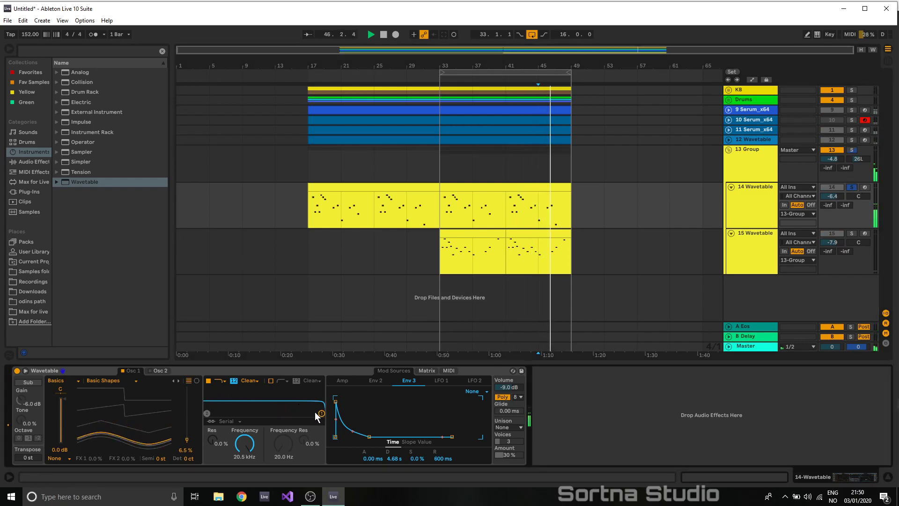
{"action": "left_click_drag", "start_coordinate": [314, 412], "coordinate": [249, 407]}
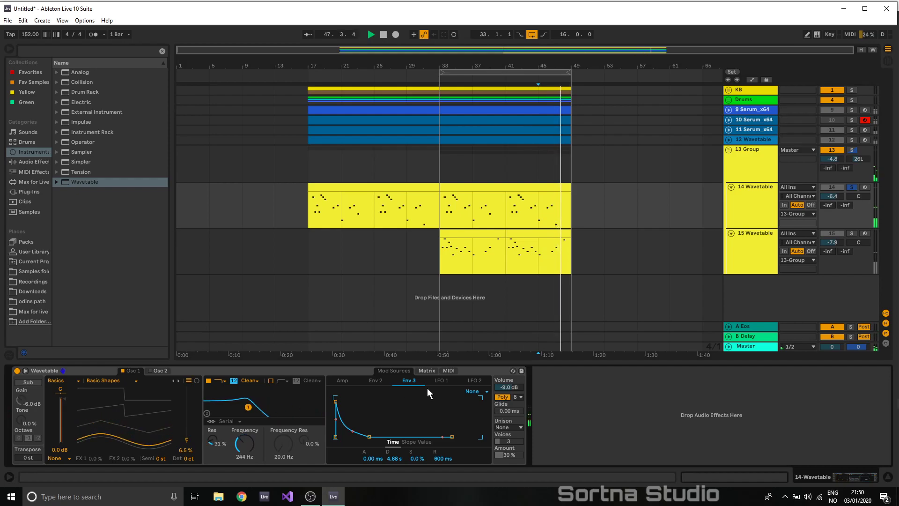
- Modulate the Filter 1 frequency with LFO 1 at 47 and show the LFO 1 settings
{"action": "left_click", "coordinate": [427, 371]}
{"action": "left_click_drag", "start_coordinate": [440, 422], "coordinate": [440, 400]}
{"action": "left_click", "coordinate": [440, 382]}
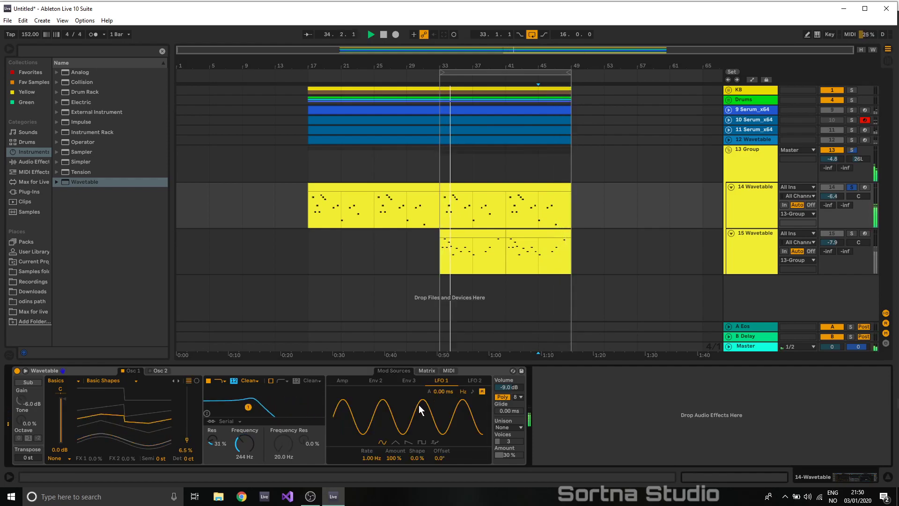
- Modulate the Filter 1 frequency with Env 2 and shape Env 2 with 0 ms attack, 1.48 s decay and 0% sustain
{"action": "left_click", "coordinate": [424, 372]}
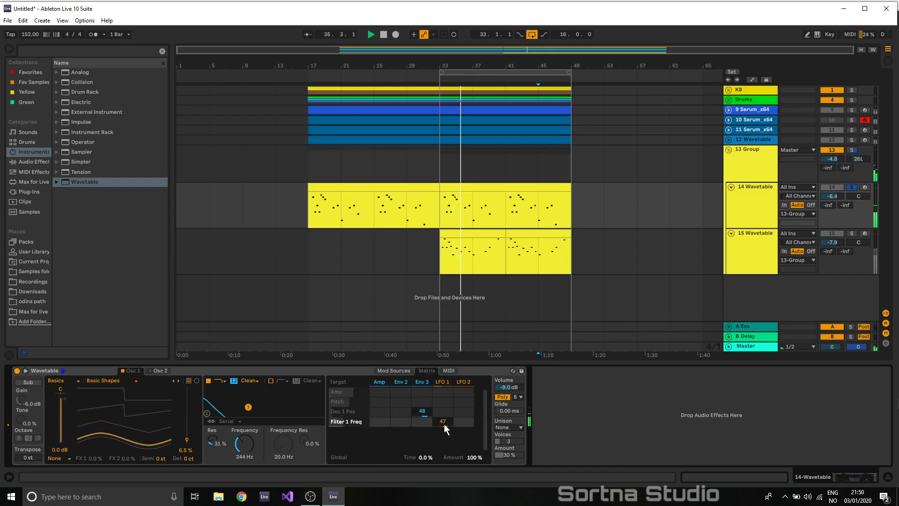
{"action": "left_click_drag", "start_coordinate": [401, 422], "coordinate": [401, 396]}
{"action": "left_click", "coordinate": [401, 383]}
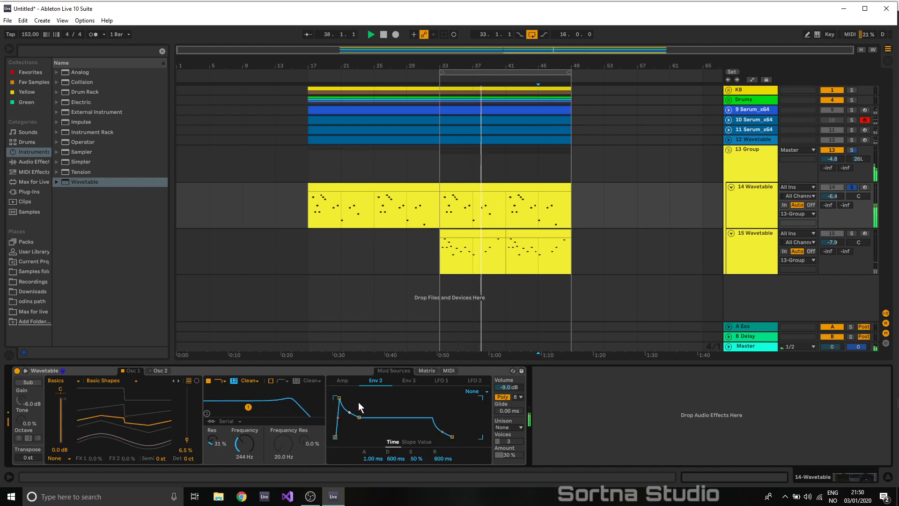
{"action": "left_click_drag", "start_coordinate": [363, 422], "coordinate": [363, 437]}
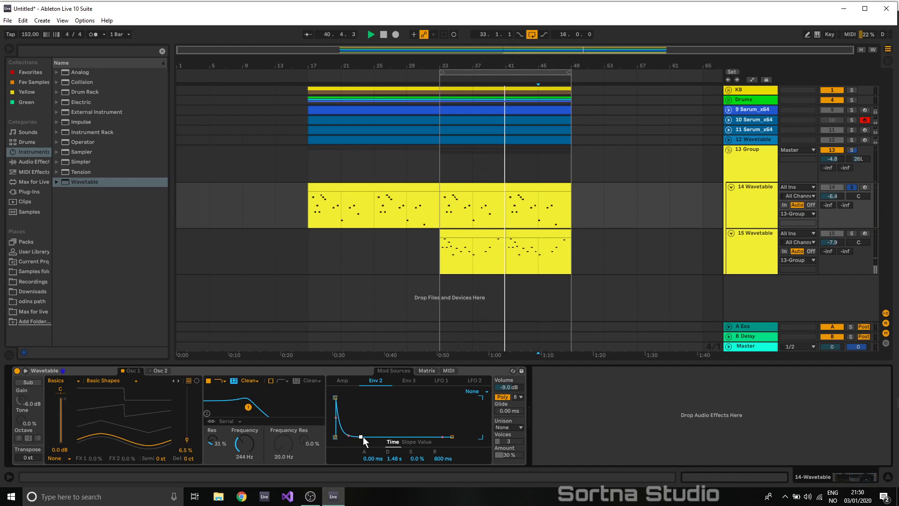
- Set the Wavetable's unison mode to Shimmer with an amount of 36%
{"action": "left_click", "coordinate": [513, 427]}
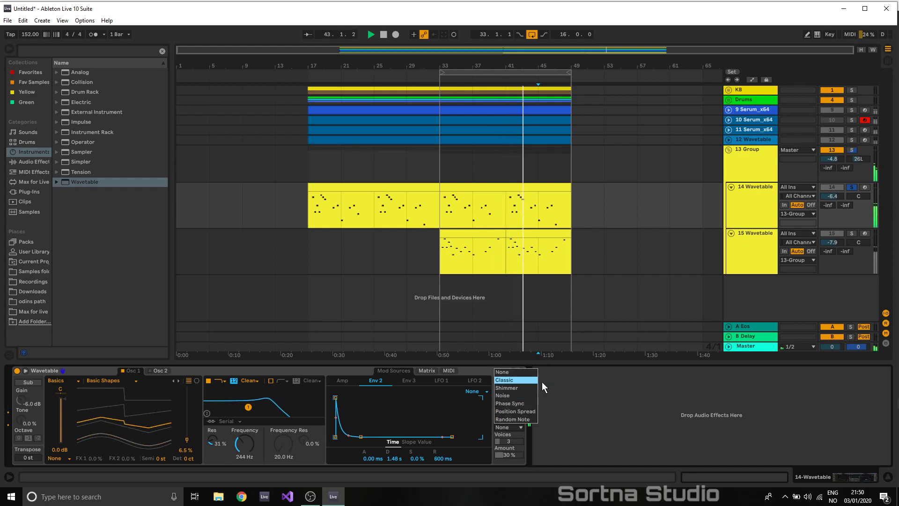
{"action": "left_click", "coordinate": [530, 388]}
{"action": "left_click_drag", "start_coordinate": [515, 448], "coordinate": [514, 443]}
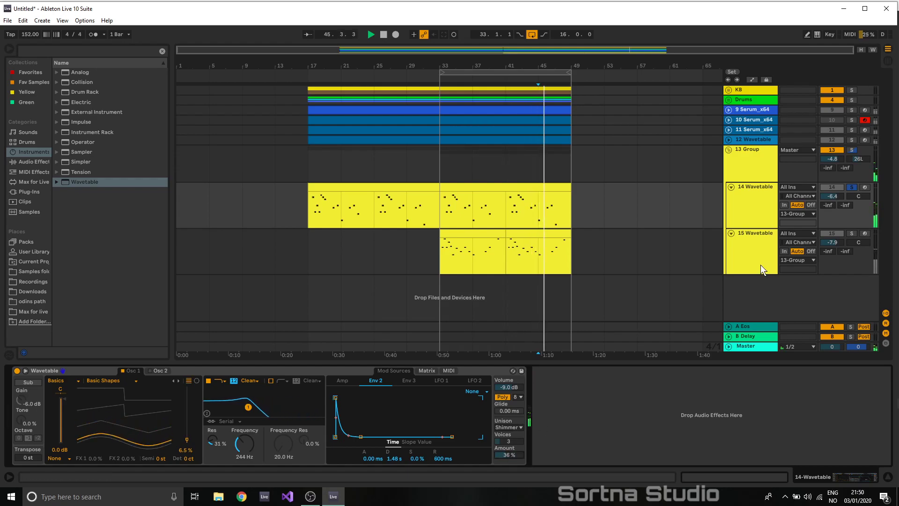
- Solo the track 15 Wavetable together with track 14
{"action": "left_click", "coordinate": [766, 187]}
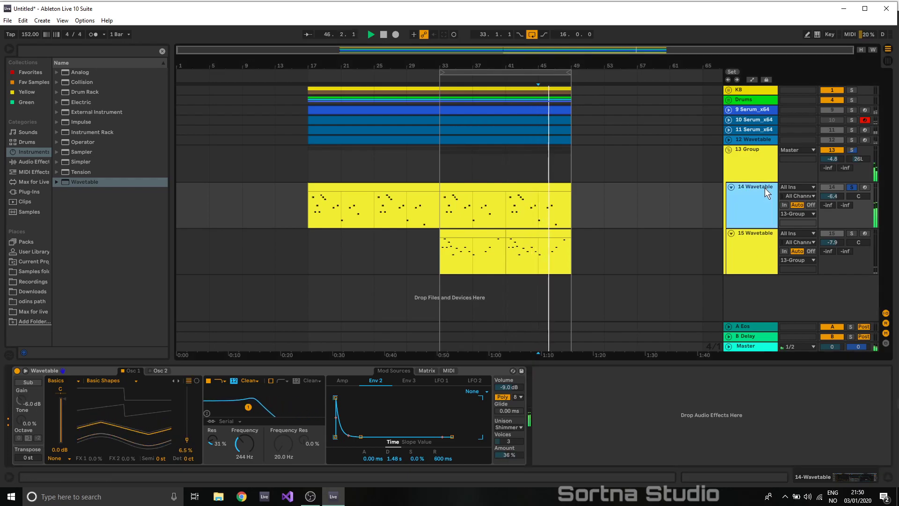
{"action": "left_click", "coordinate": [730, 233]}
{"action": "left_click", "coordinate": [731, 233]}
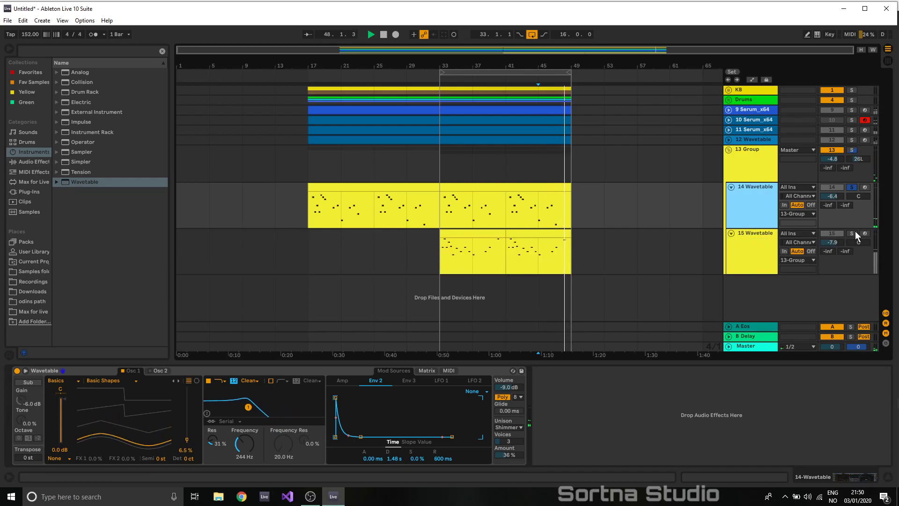
{"action": "left_click", "coordinate": [852, 233]}
- Solo the 15 Wavetable track too and add the Eos reverb from the favorites to the 13 Group
{"action": "left_click", "coordinate": [751, 234]}
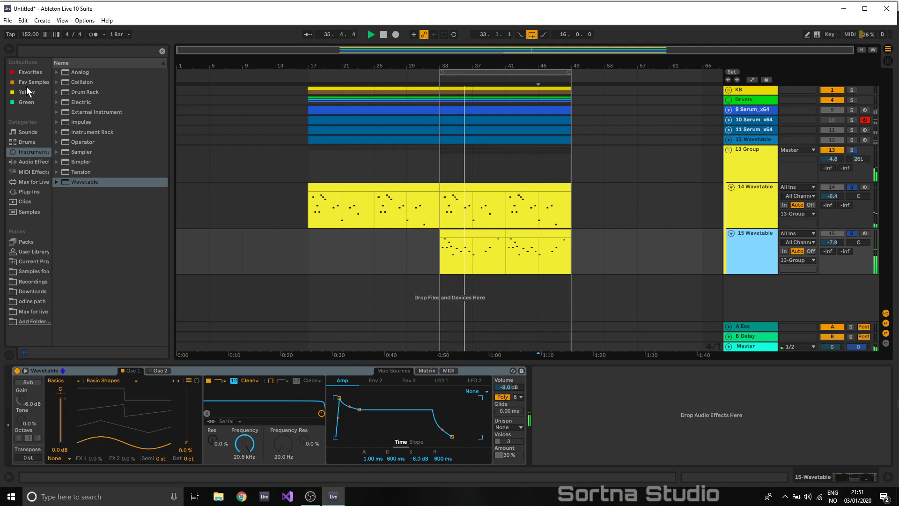
{"action": "left_click", "coordinate": [30, 191]}
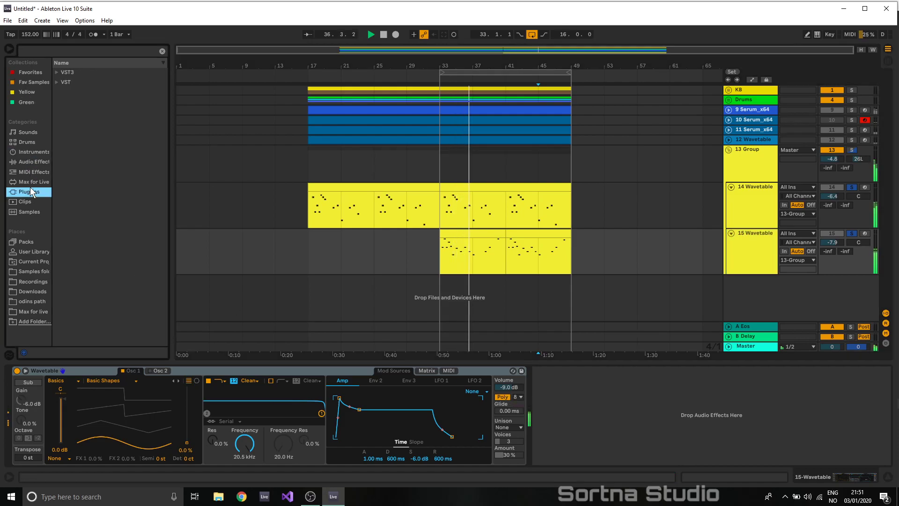
{"action": "left_click", "coordinate": [18, 74]}
{"action": "left_click_drag", "start_coordinate": [75, 112], "coordinate": [469, 174]}
- Shape the Eos reverb with 12.0 ms predelay, 6.88 s decay and a 39% mix
{"action": "left_click_drag", "start_coordinate": [224, 200], "coordinate": [198, 203]}
{"action": "left_click_drag", "start_coordinate": [73, 200], "coordinate": [58, 204]}
{"action": "left_click_drag", "start_coordinate": [77, 282], "coordinate": [80, 294]}
{"action": "left_click_drag", "start_coordinate": [227, 310], "coordinate": [201, 339]}
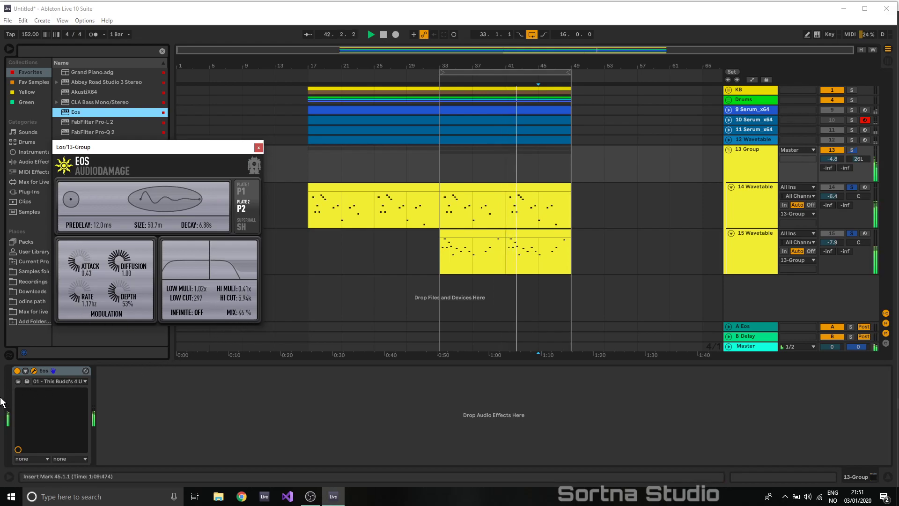
{"action": "left_click_drag", "start_coordinate": [239, 313], "coordinate": [212, 330]}
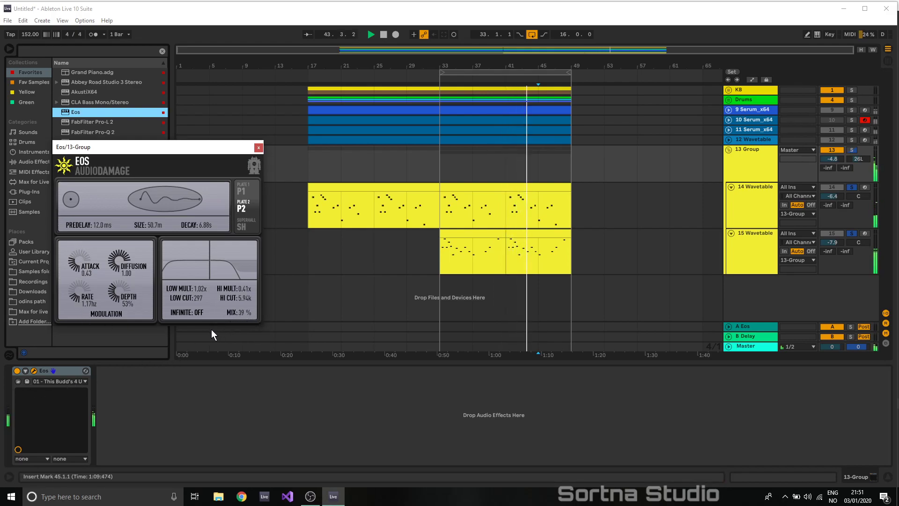
{"action": "left_click", "coordinate": [258, 147]}
- Insert FabFilter Pro-Q 2 and Maserati GTi Stereo ahead of Eos on the 13 Group, with the mixer shown
{"action": "left_click_drag", "start_coordinate": [93, 142], "coordinate": [30, 411]}
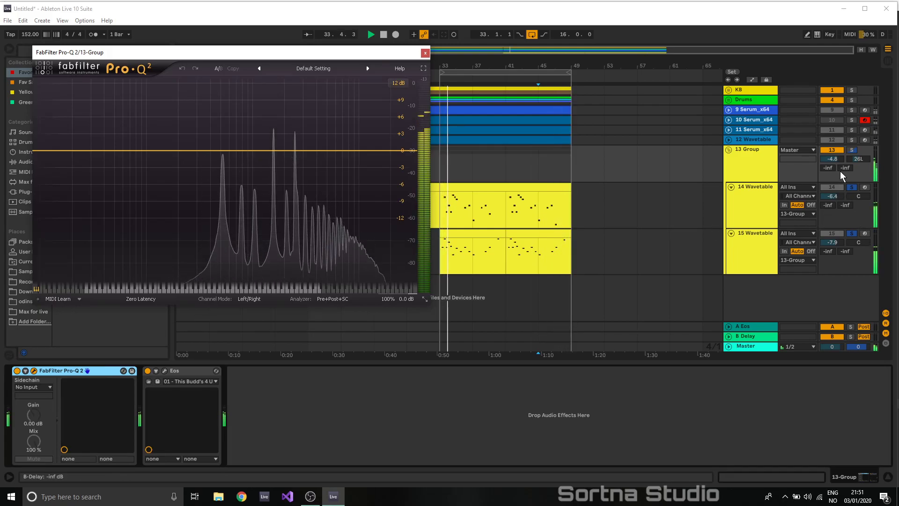
{"action": "left_click", "coordinate": [425, 53]}
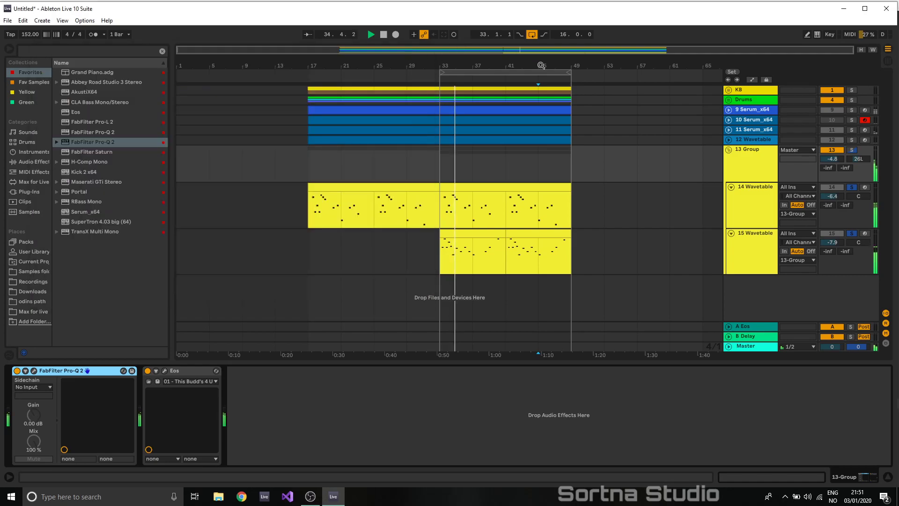
{"action": "left_click", "coordinate": [886, 61]}
{"action": "left_click", "coordinate": [496, 302]}
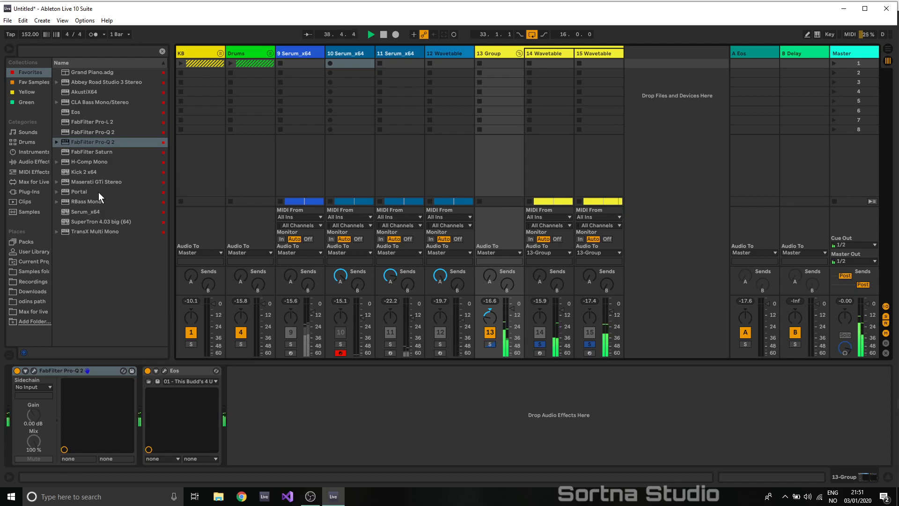
{"action": "left_click_drag", "start_coordinate": [92, 182], "coordinate": [152, 381]}
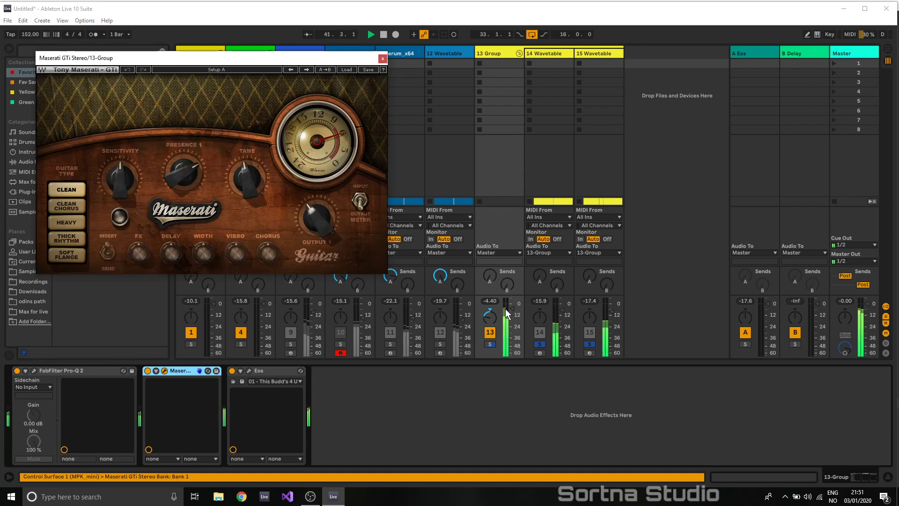
- Lower the 13 Group's Pro-Q 2 output level to -25 dB and reset the group's peak level
{"action": "left_click", "coordinate": [33, 371]}
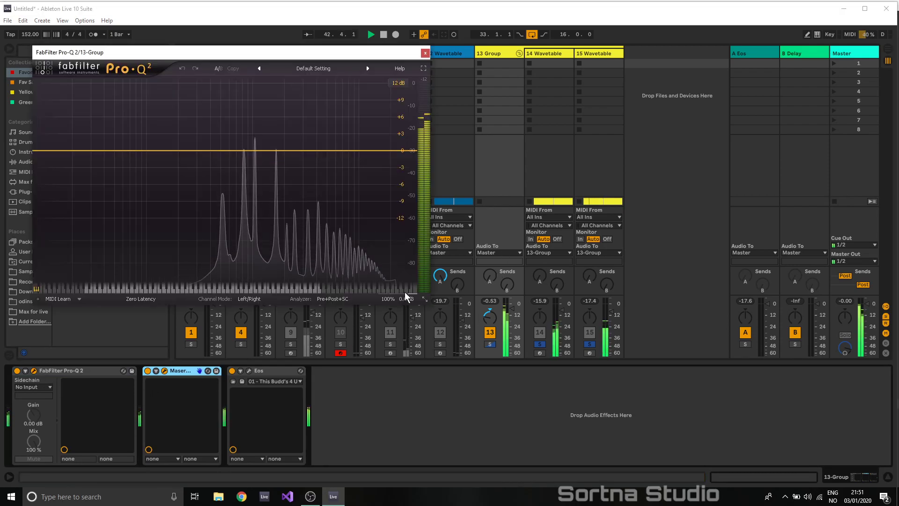
{"action": "left_click_drag", "start_coordinate": [399, 254], "coordinate": [395, 265]}
{"action": "left_click", "coordinate": [490, 302]}
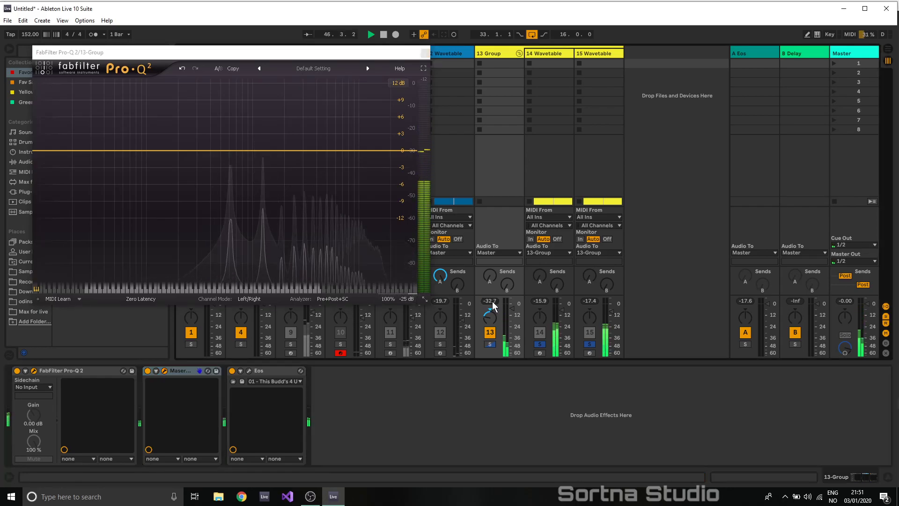
{"action": "left_click", "coordinate": [425, 53]}
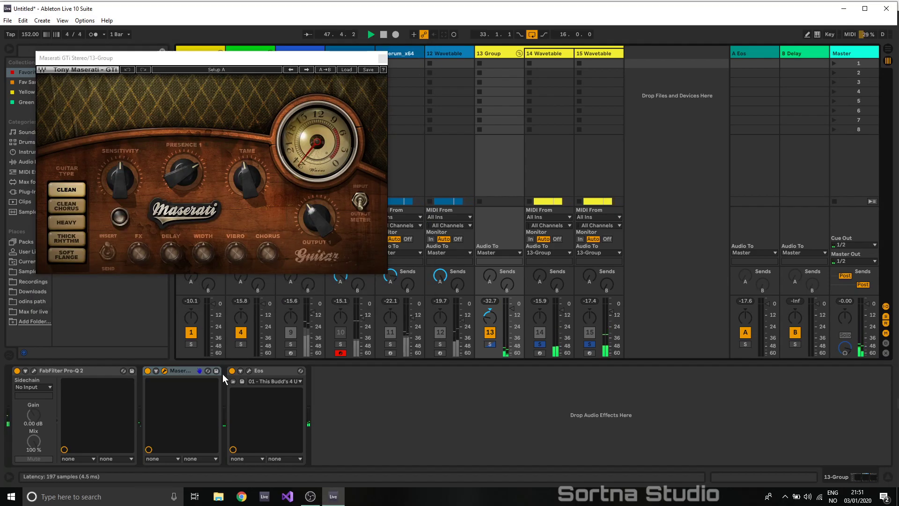
- Turn down the Maserati GTi's Sensitivity, set its Output to about 23.6, and compare the sound with the device bypassed
{"action": "left_click_drag", "start_coordinate": [121, 186], "coordinate": [120, 145]}
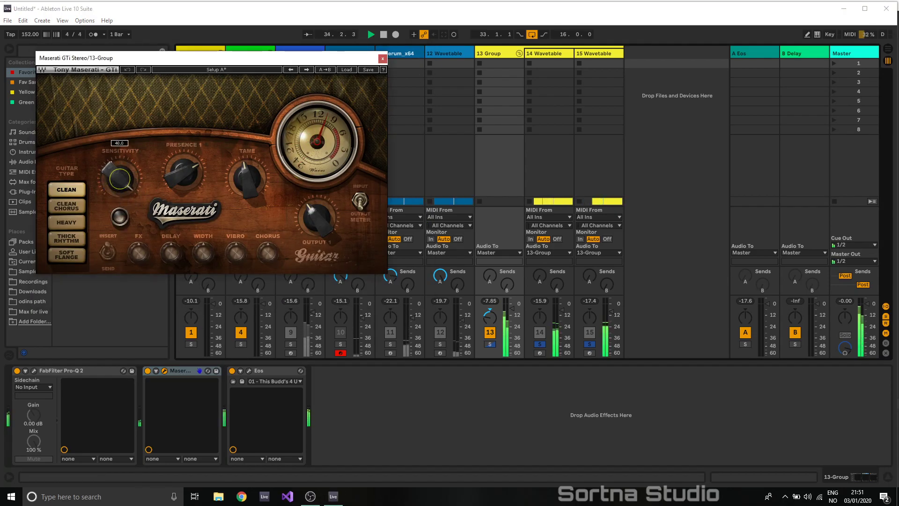
{"action": "left_click_drag", "start_coordinate": [120, 178], "coordinate": [120, 181]}
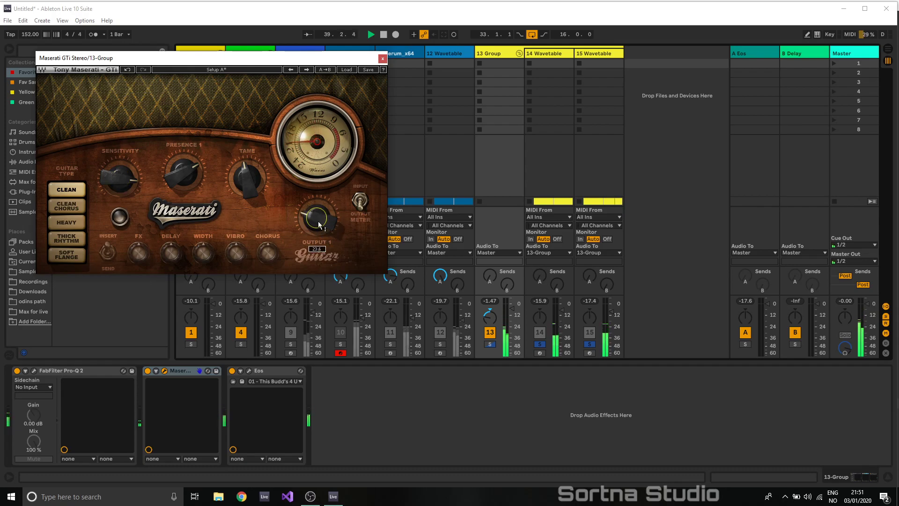
{"action": "left_click", "coordinate": [493, 302]}
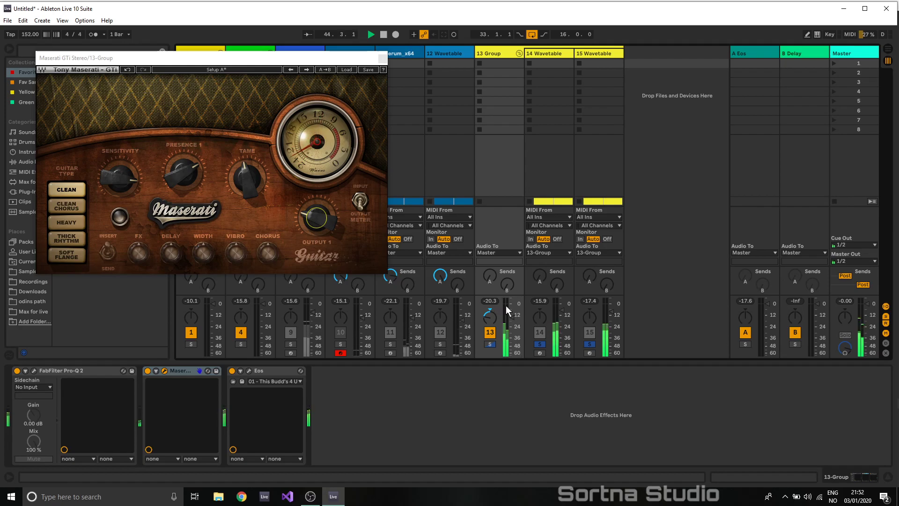
{"action": "left_click", "coordinate": [148, 370]}
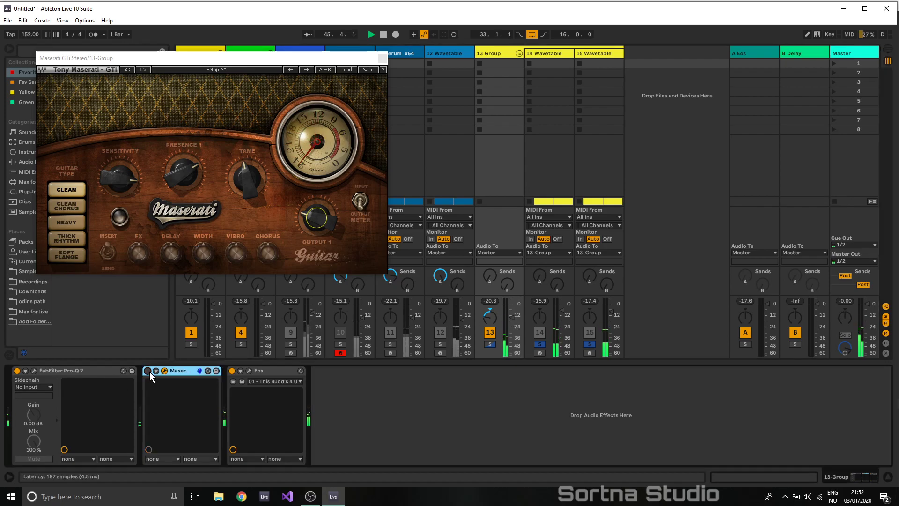
{"action": "left_click", "coordinate": [148, 371]}
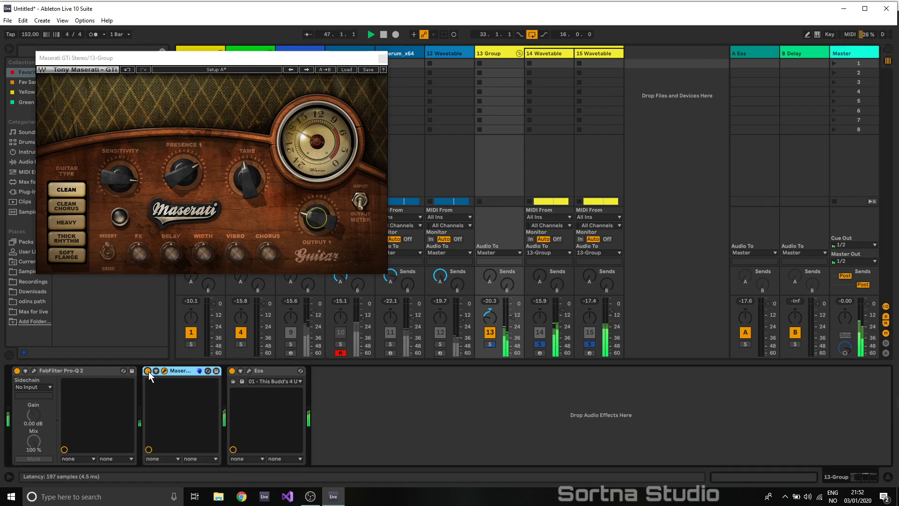
{"action": "left_click", "coordinate": [380, 59]}
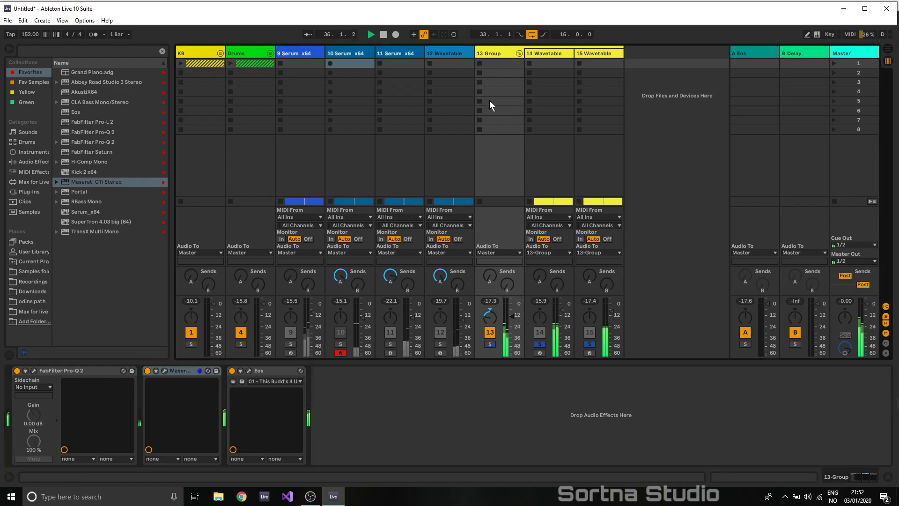
- Duplicate the 13 Group and turn off Maserati GTi Stereo in the copy
{"action": "left_click", "coordinate": [494, 54]}
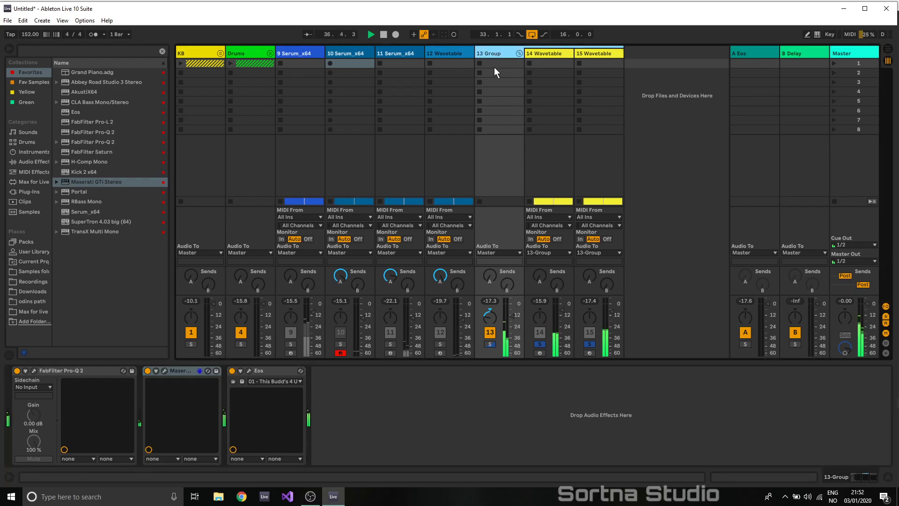
{"action": "key", "text": "ctrl+d"}
{"action": "left_click", "coordinate": [148, 370]}
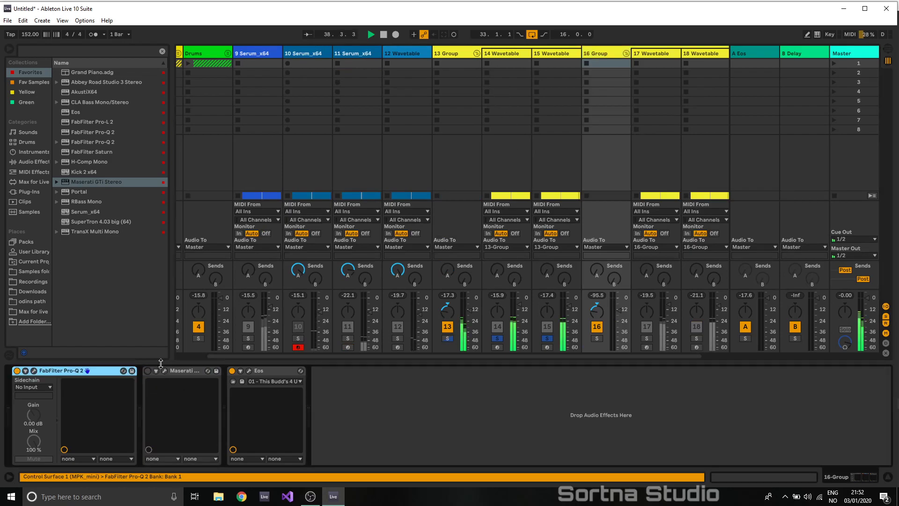
- Reset the 16 Group's peak level, solo the group during playback and raise its volume
{"action": "key", "text": "space"}
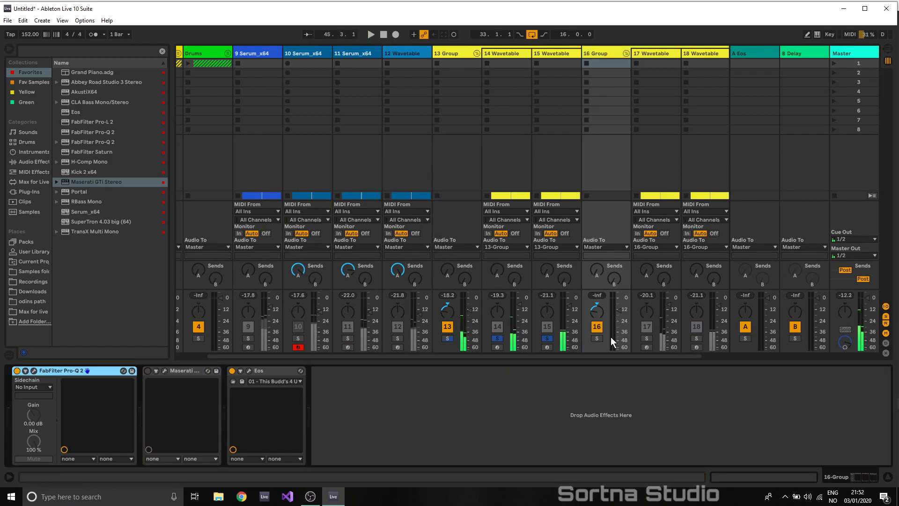
{"action": "left_click", "coordinate": [599, 294]}
{"action": "key", "text": "space"}
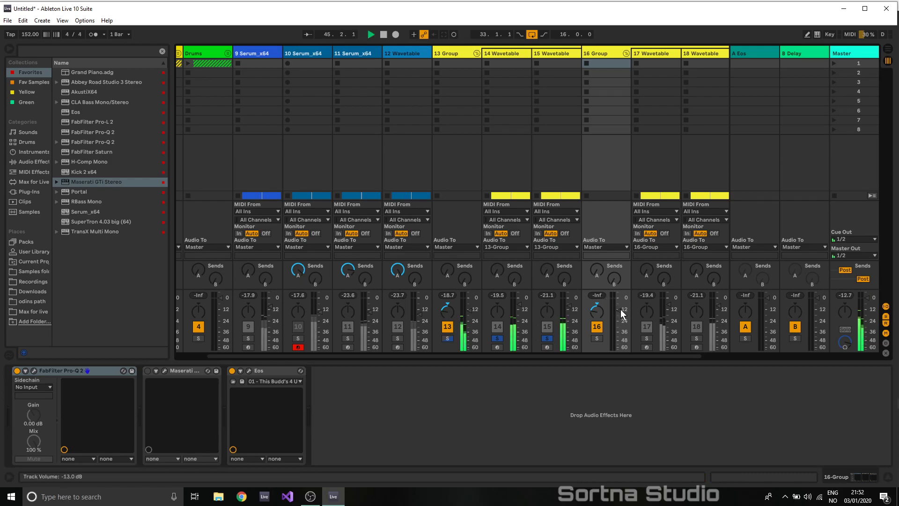
{"action": "left_click", "coordinate": [597, 338]}
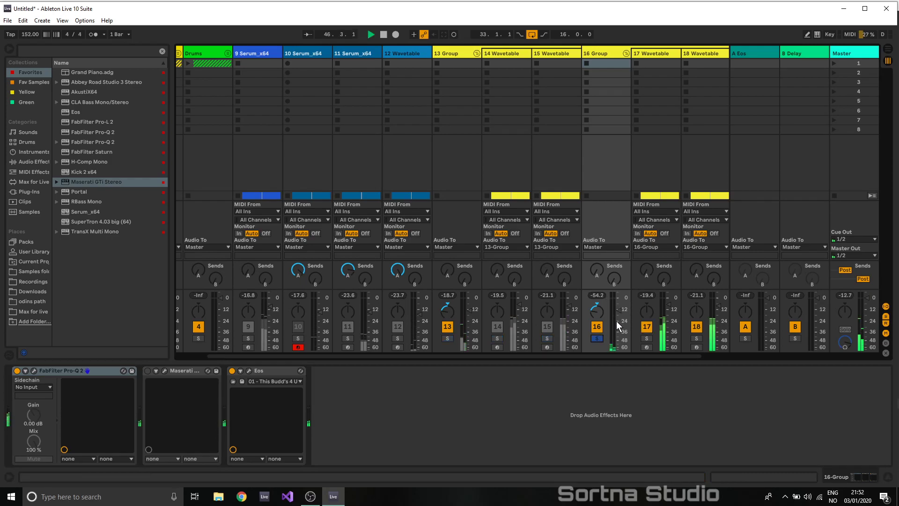
{"action": "left_click_drag", "start_coordinate": [618, 300], "coordinate": [619, 294]}
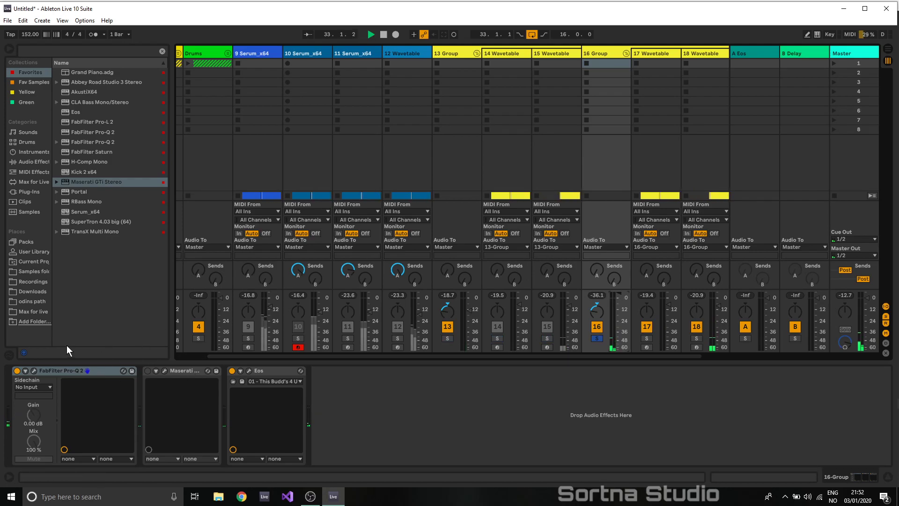
- Set the 16 Group's Pro-Q 2 output level to -9.29 dB
{"action": "left_click", "coordinate": [600, 51]}
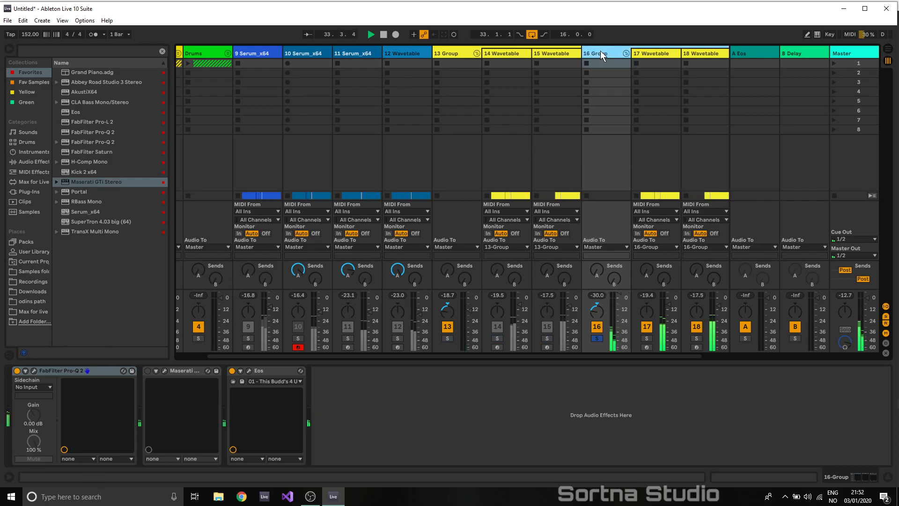
{"action": "left_click", "coordinate": [34, 371]}
{"action": "scroll", "coordinate": [396, 260], "scroll_direction": "up", "scroll_amount": 8}
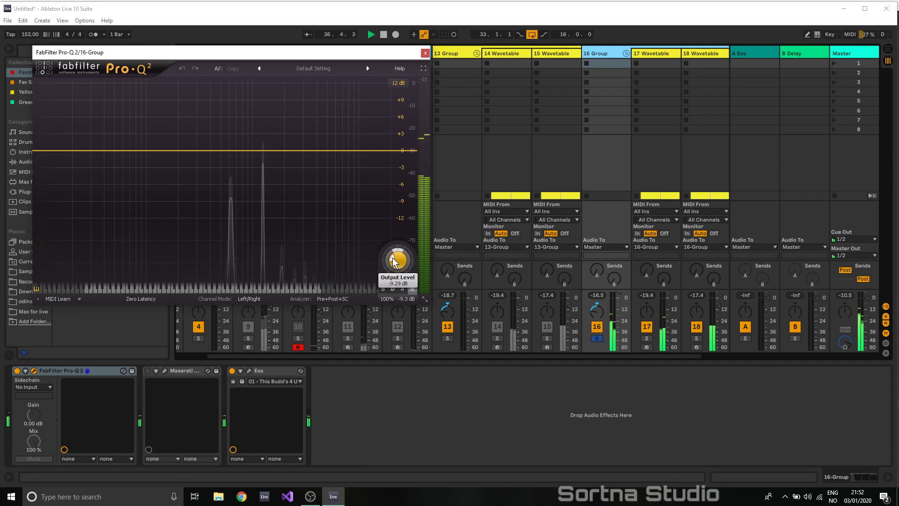
{"action": "left_click", "coordinate": [425, 53]}
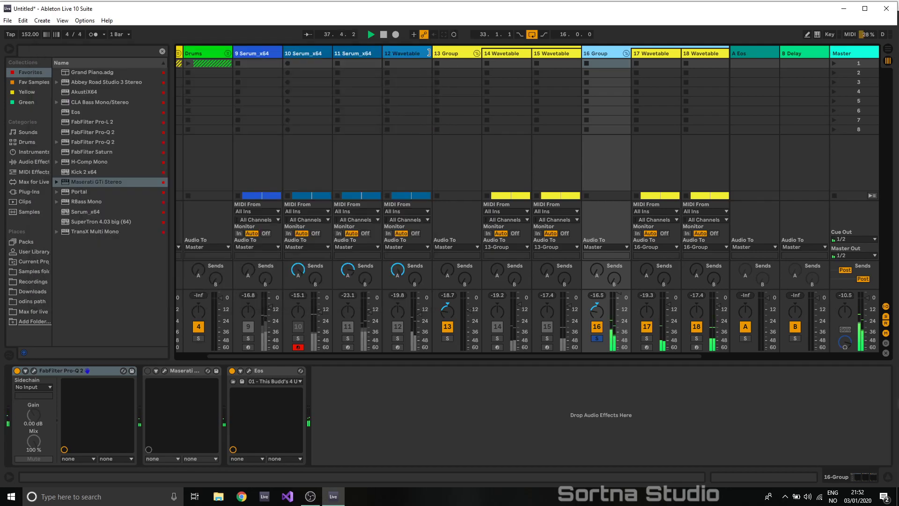
- Reset the 16 Group's peak level and set its track volume to 0.0 dB
{"action": "left_click", "coordinate": [620, 293]}
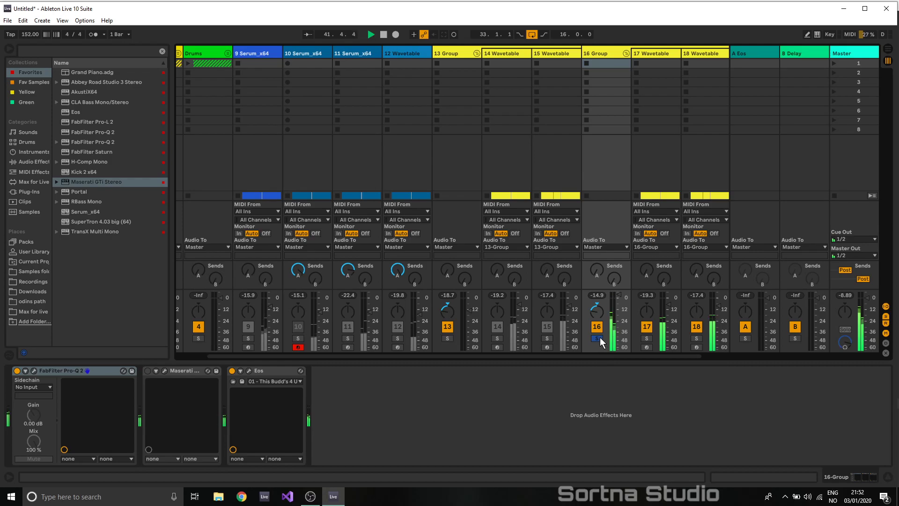
{"action": "left_click", "coordinate": [599, 295]}
{"action": "left_click_drag", "start_coordinate": [619, 300], "coordinate": [619, 299]}
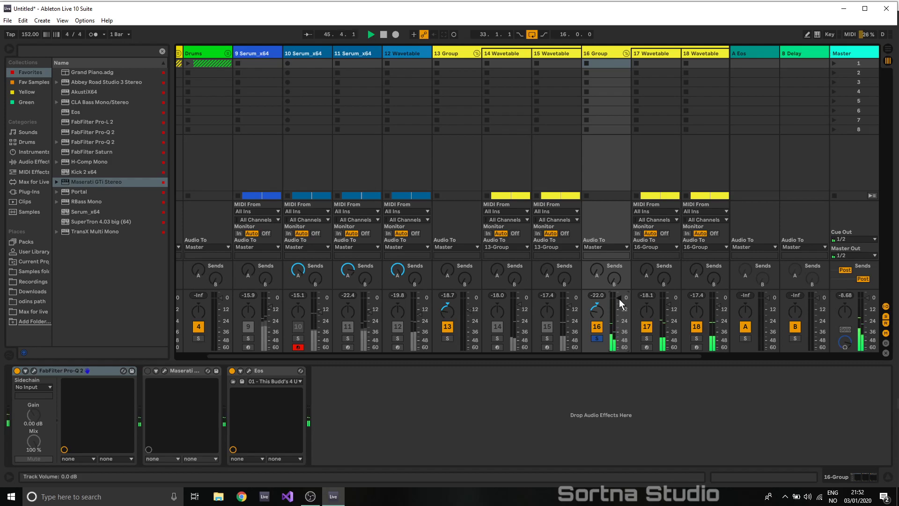
{"action": "mouse_move", "coordinate": [617, 298]}
{"action": "left_mouse_down"}
{"action": "mouse_move", "coordinate": [594, 295]}
{"action": "mouse_move", "coordinate": [608, 304]}
{"action": "left_mouse_up"}
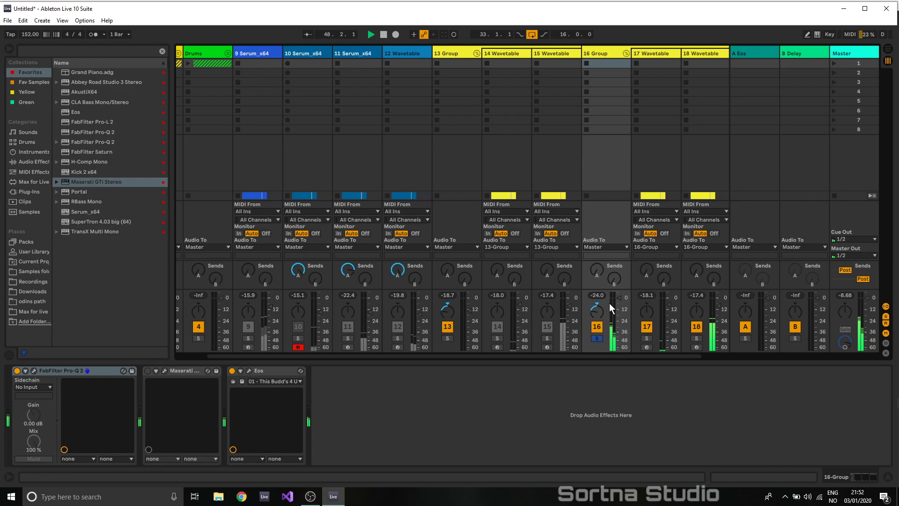
{"action": "left_click_drag", "start_coordinate": [618, 309], "coordinate": [620, 301]}
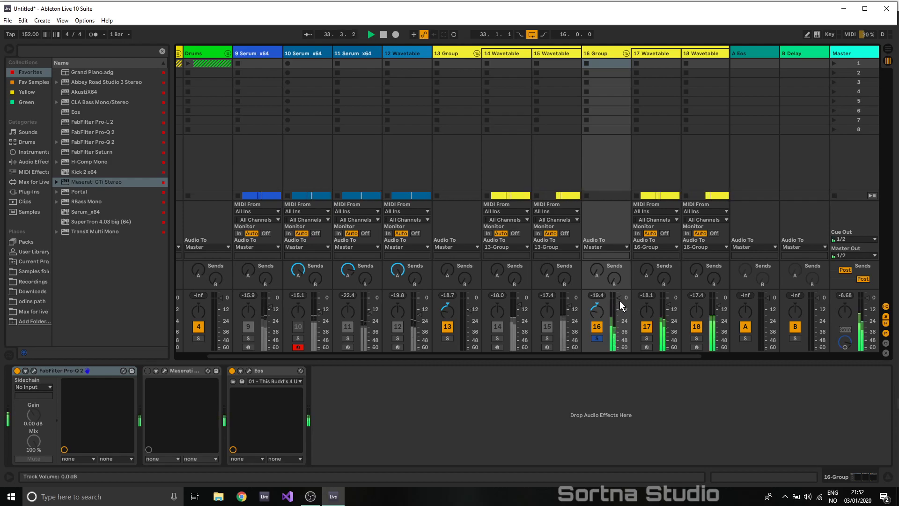
- Compare the 13 Group and the 16 Group by soloing them alternately, then select the 13 Group
{"action": "left_click", "coordinate": [497, 326]}
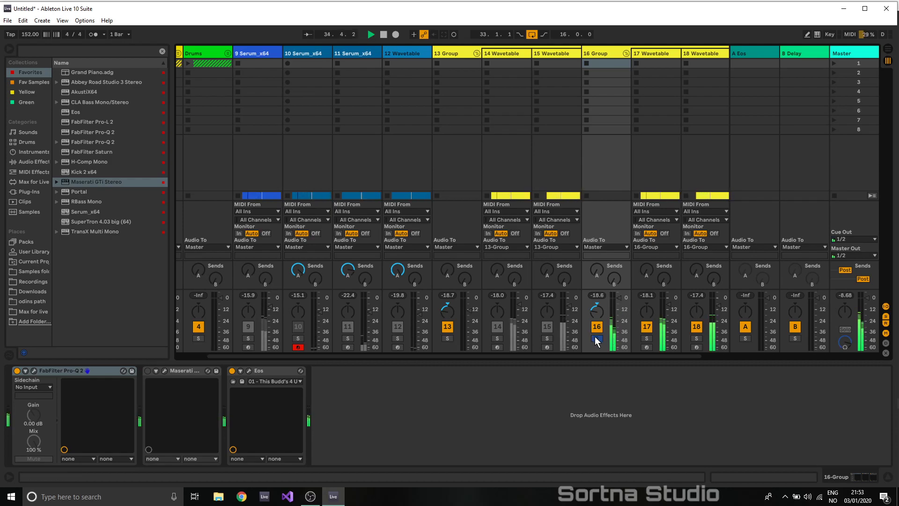
{"action": "left_click", "coordinate": [447, 338]}
{"action": "left_click", "coordinate": [546, 326]}
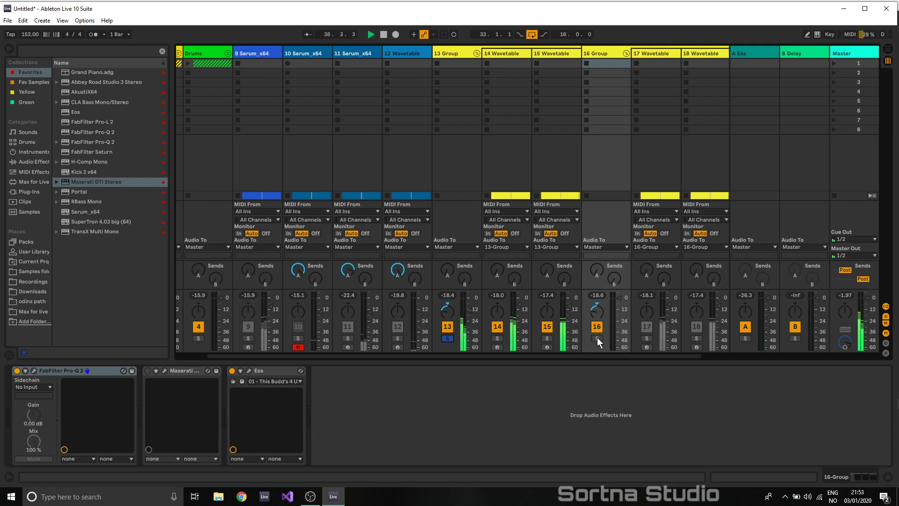
{"action": "left_click", "coordinate": [597, 338]}
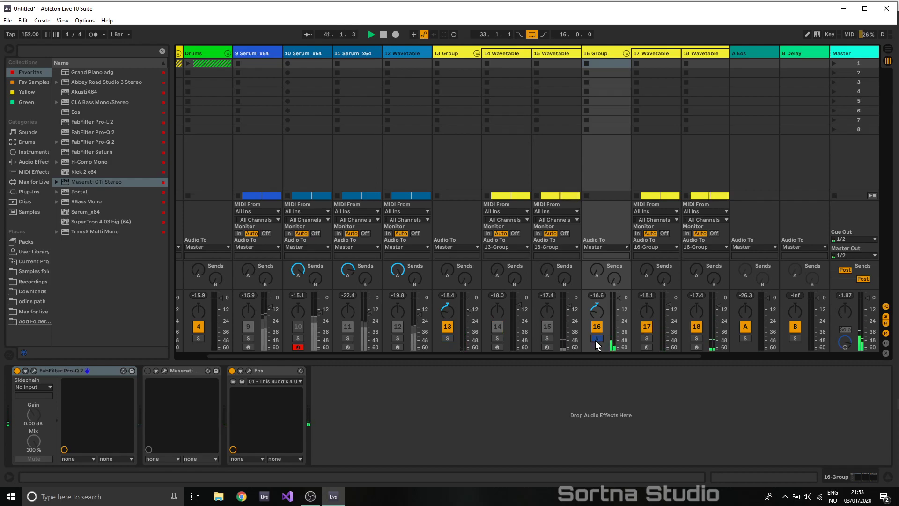
{"action": "left_click", "coordinate": [448, 338]}
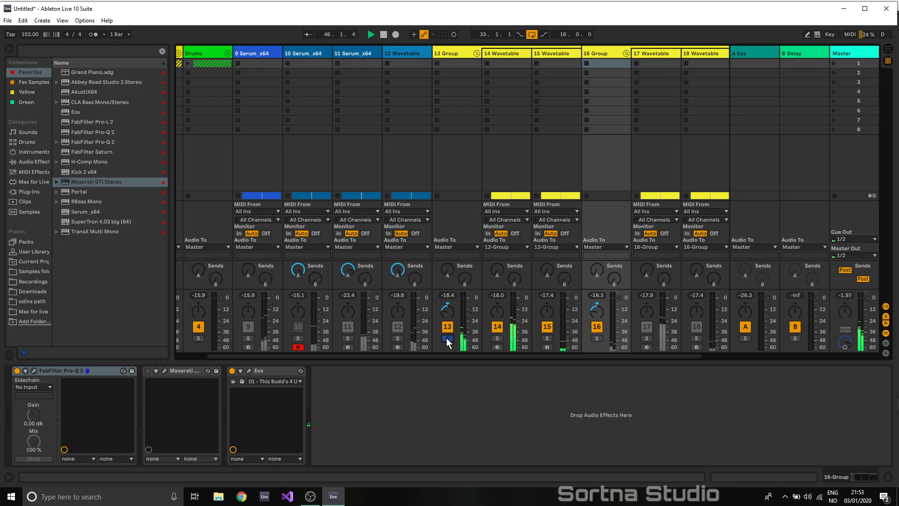
{"action": "left_click", "coordinate": [451, 53]}
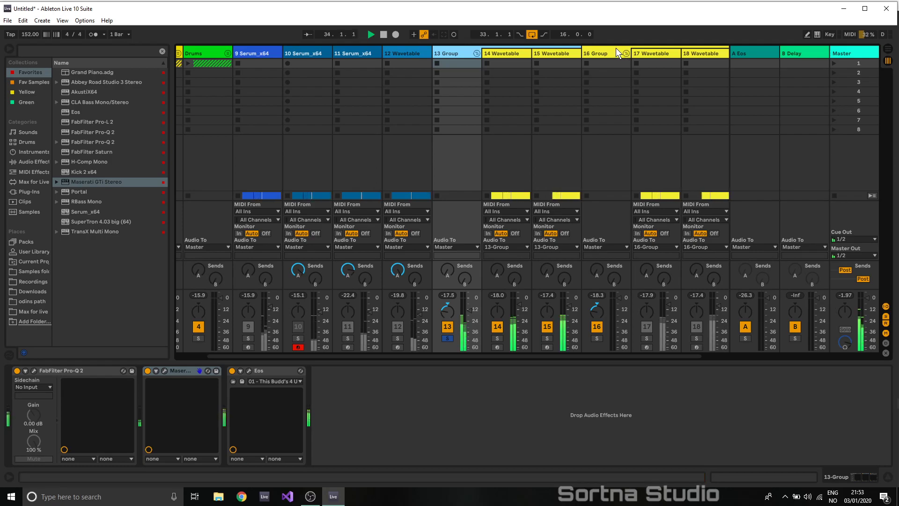
- Solo the 16 Group and the 13 Group in turn for one more comparison, then delete the 16 Group
{"action": "left_click", "coordinate": [590, 52]}
{"action": "left_click", "coordinate": [599, 338]}
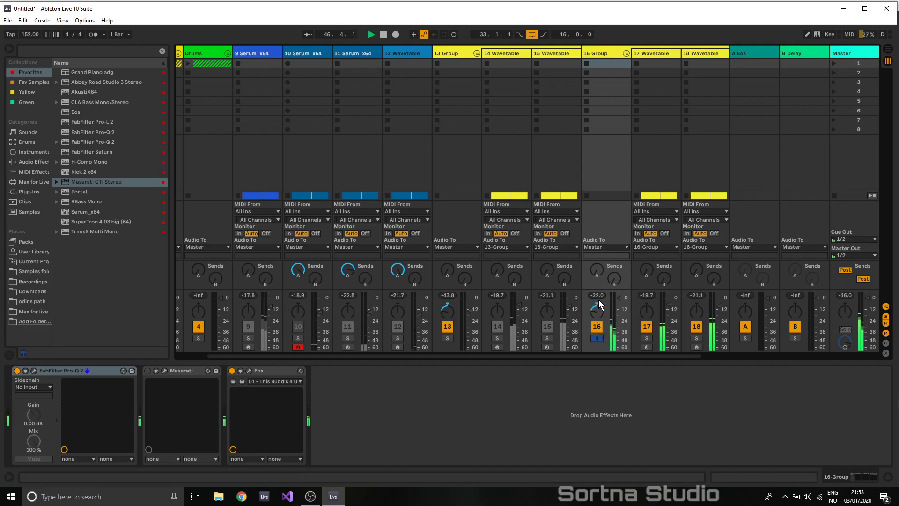
{"action": "left_click", "coordinate": [448, 339]}
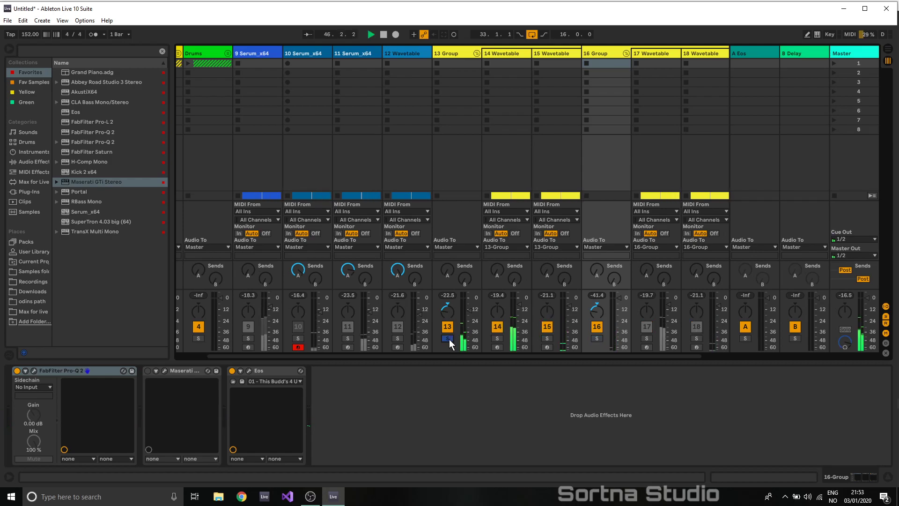
{"action": "left_click", "coordinate": [597, 339]}
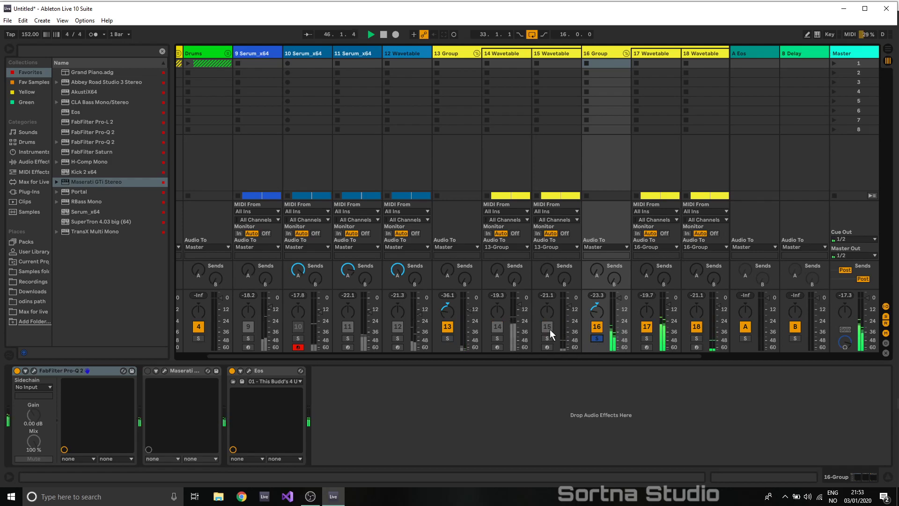
{"action": "left_click", "coordinate": [599, 52]}
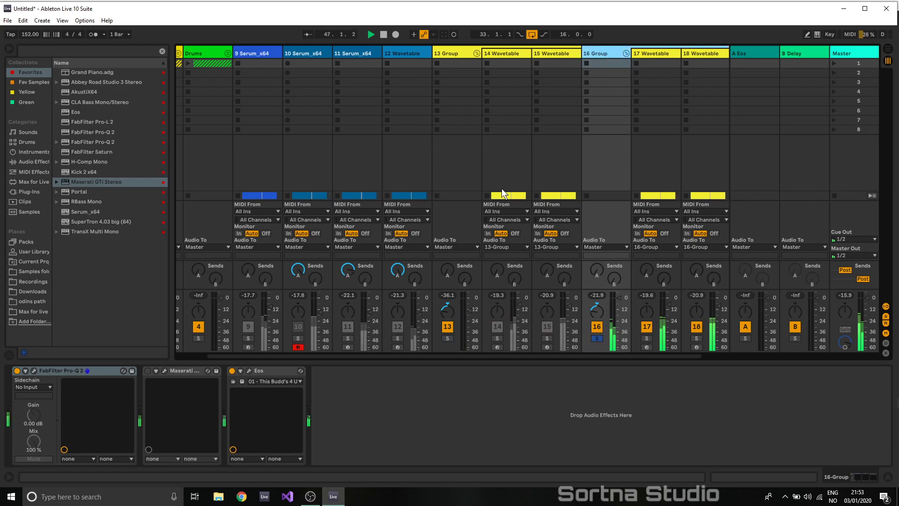
{"action": "key", "text": "Delete"}
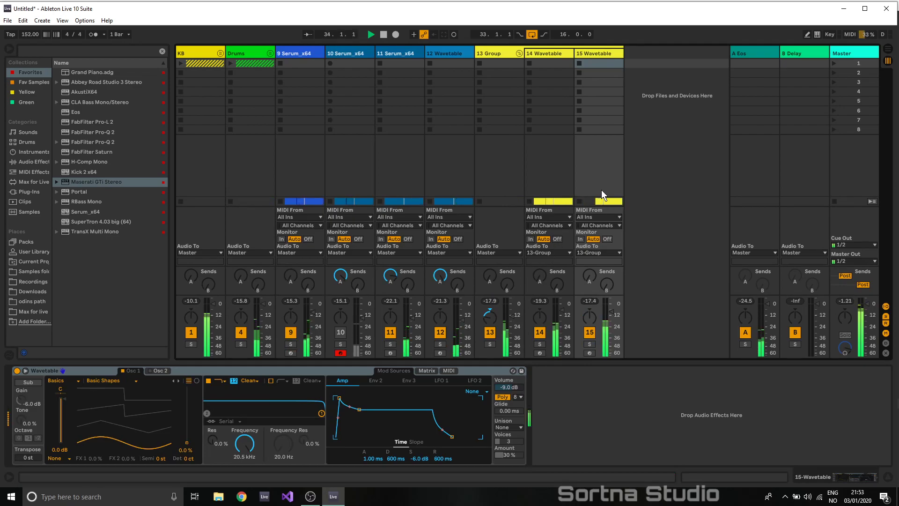
- Pan the 13 Group to 13L, set its track volume to -5.889 dB and reset its peak level
{"action": "left_click_drag", "start_coordinate": [491, 319], "coordinate": [490, 320]}
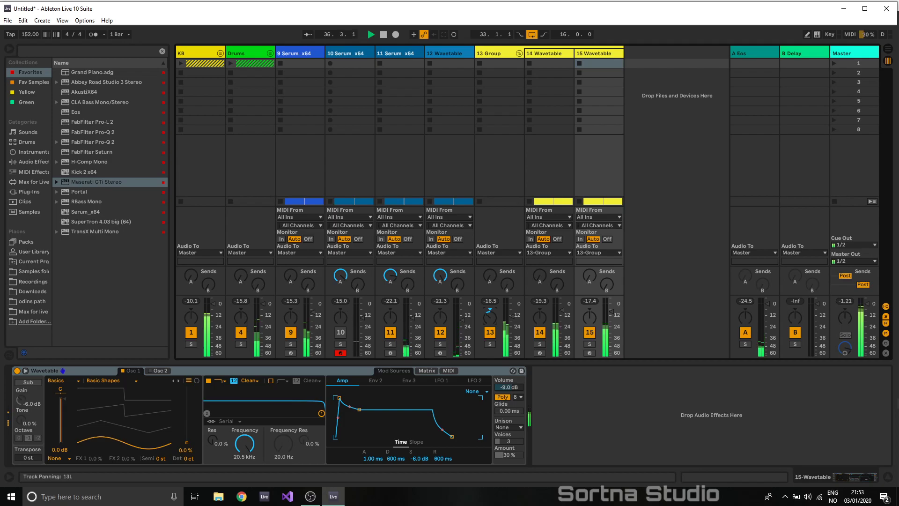
{"action": "left_click", "coordinate": [494, 301]}
{"action": "left_click_drag", "start_coordinate": [510, 309], "coordinate": [518, 307]}
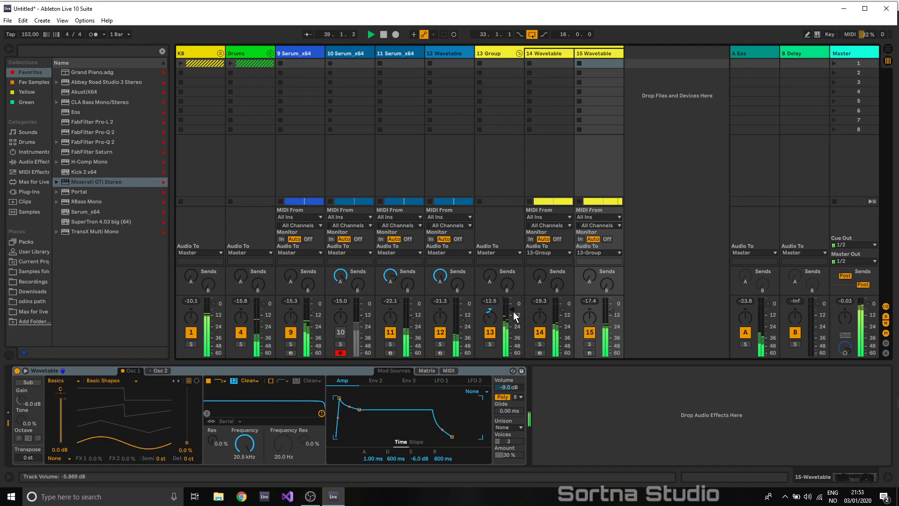
{"action": "left_click", "coordinate": [494, 302]}
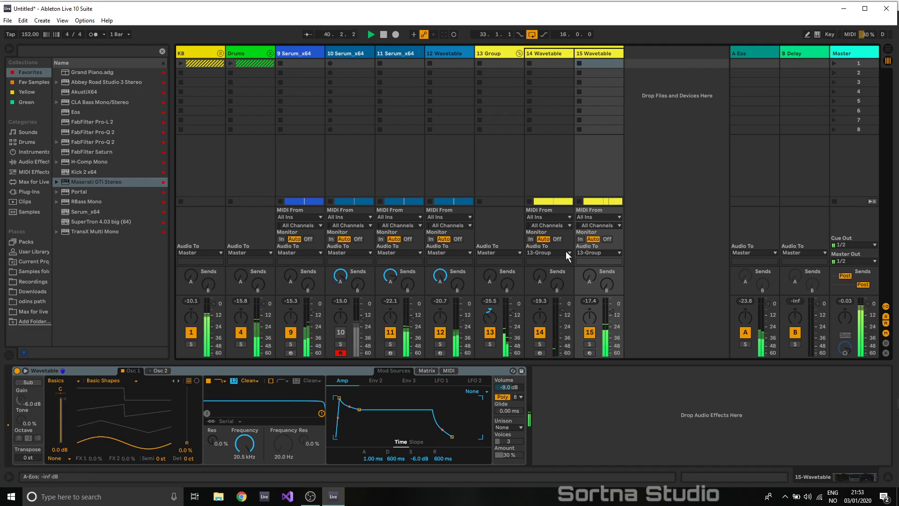
- Lower the 13 Group's track volume to -10.3 dB and reset its peak level
{"action": "left_click", "coordinate": [519, 53]}
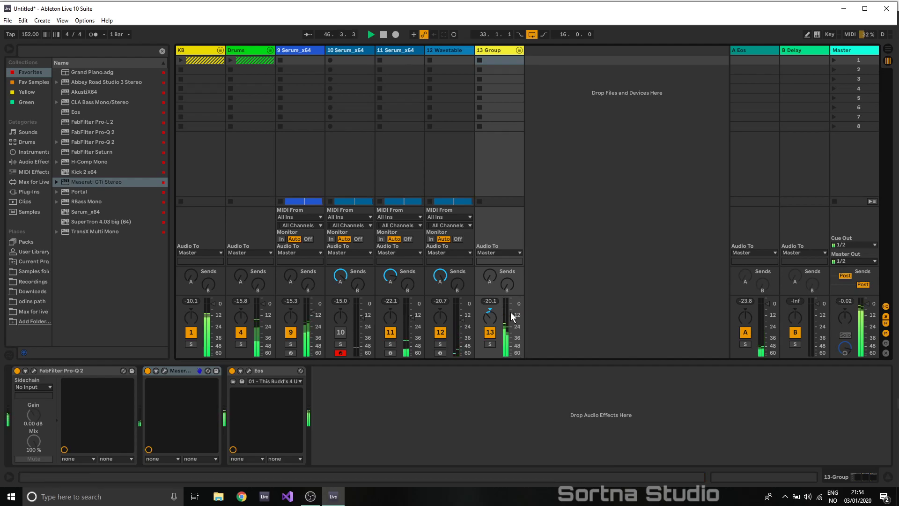
{"action": "left_click", "coordinate": [519, 50]}
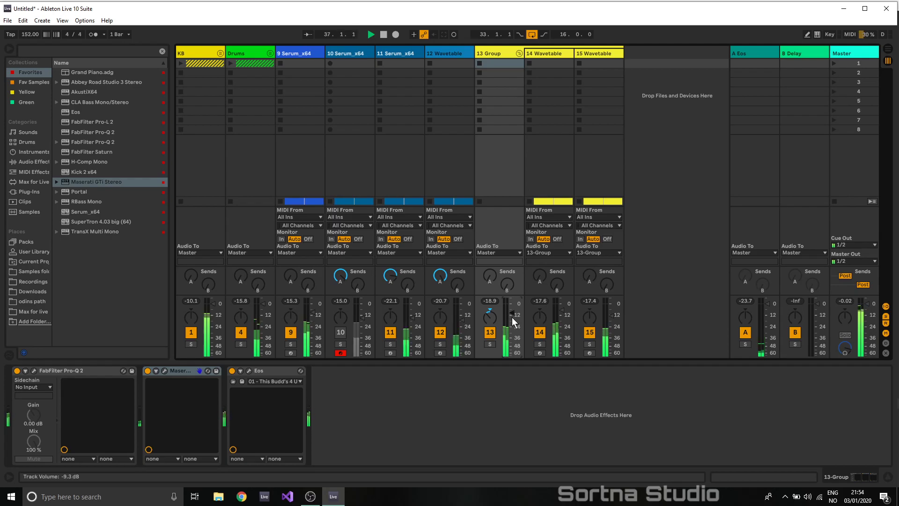
{"action": "left_click", "coordinate": [497, 302]}
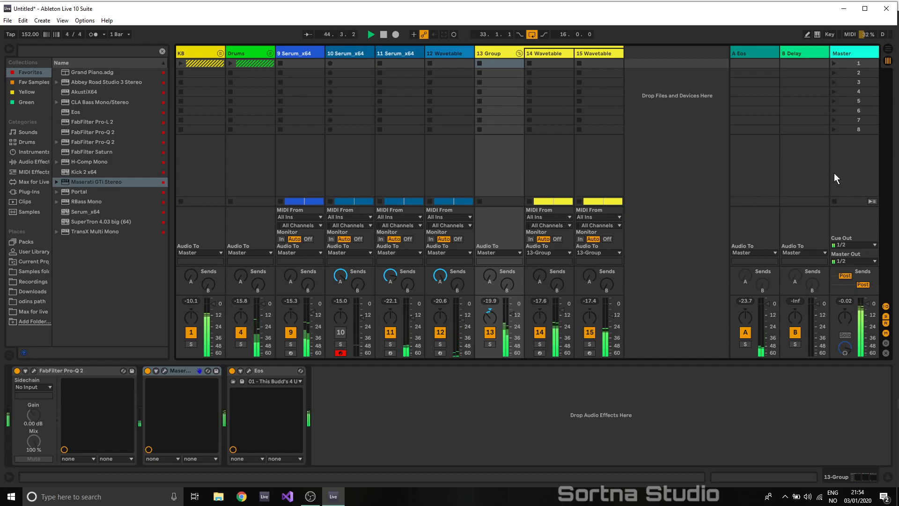
- Look through the devices of the Wavetable and Serum tracks and cut the sidechain Compressor from the 9 Serum_x64 track
{"action": "left_click", "coordinate": [442, 53]}
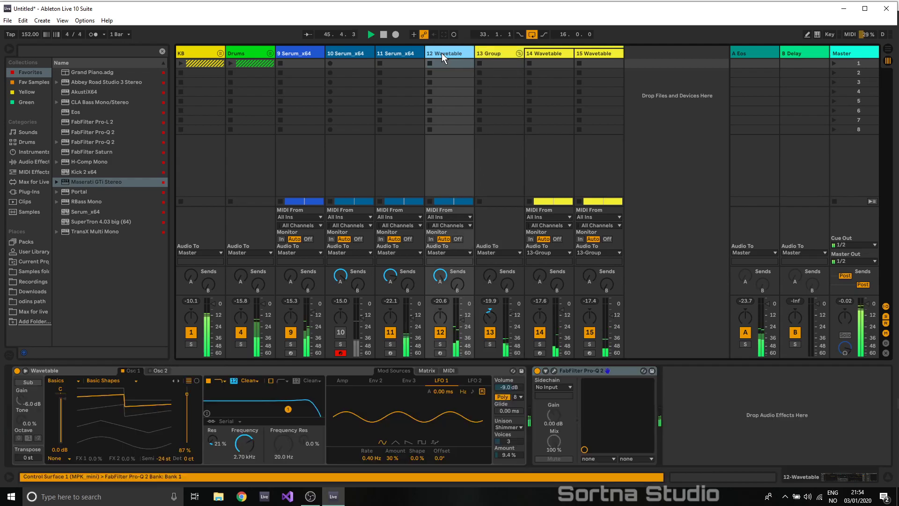
{"action": "left_click", "coordinate": [408, 55]}
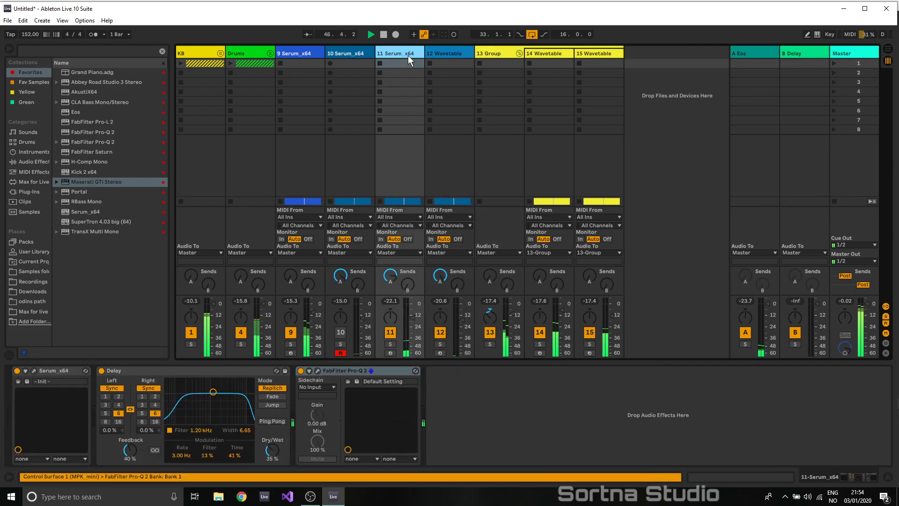
{"action": "left_click", "coordinate": [354, 49]}
{"action": "left_click", "coordinate": [302, 58]}
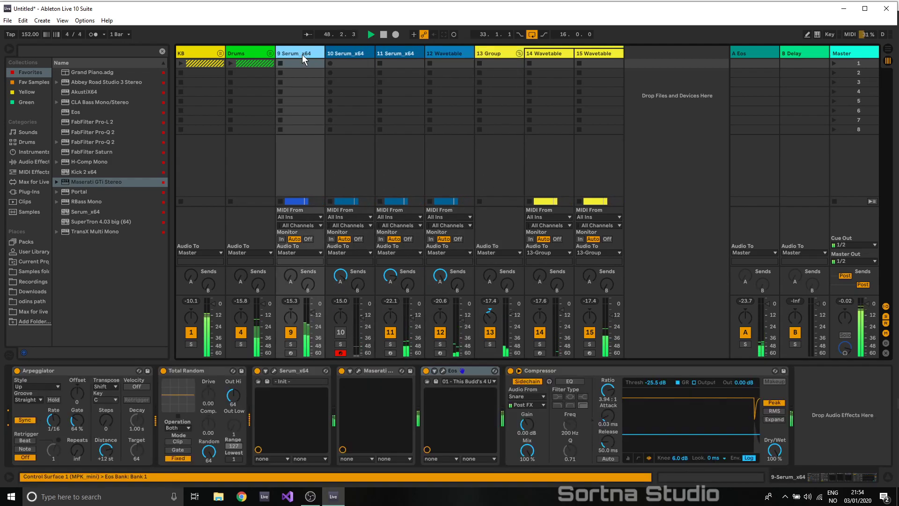
{"action": "left_click", "coordinate": [577, 369]}
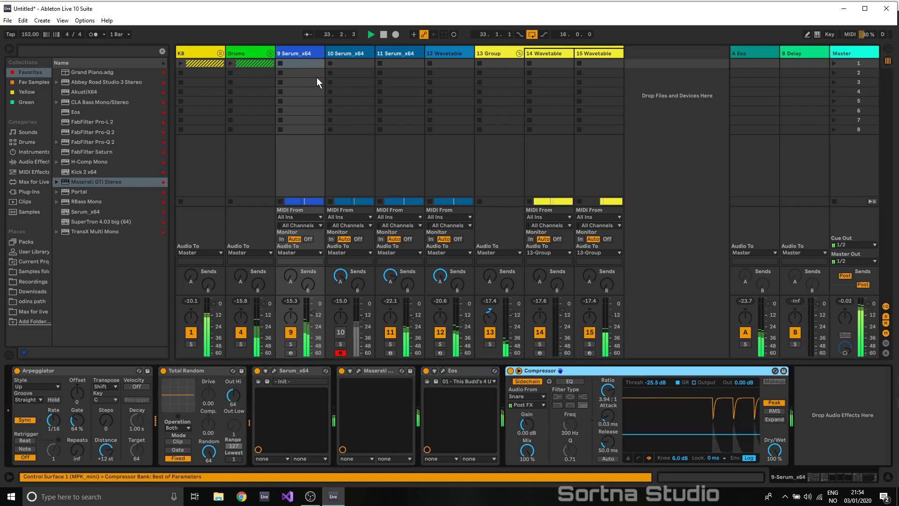
{"action": "key", "text": "Delete"}
- Move the 9 Serum_x64 track directly in front of the 13 Group
{"action": "left_click", "coordinate": [352, 53]}
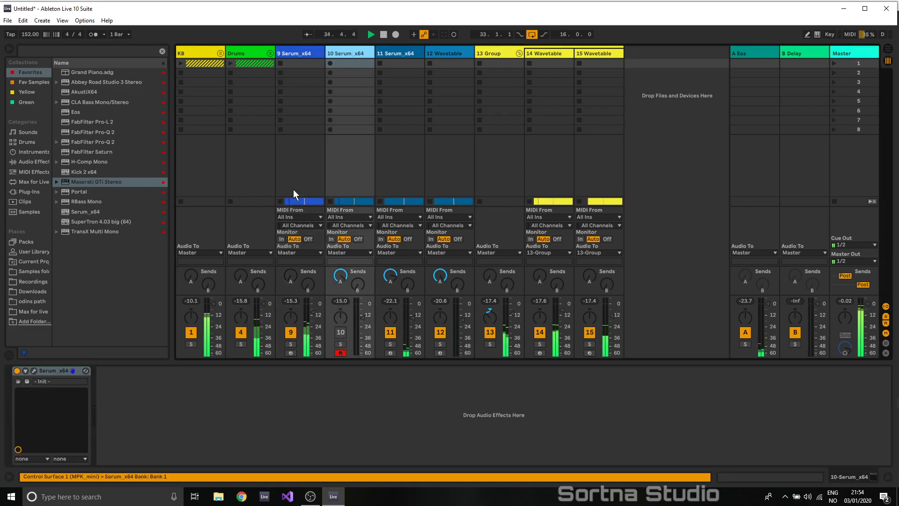
{"action": "left_click", "coordinate": [296, 53]}
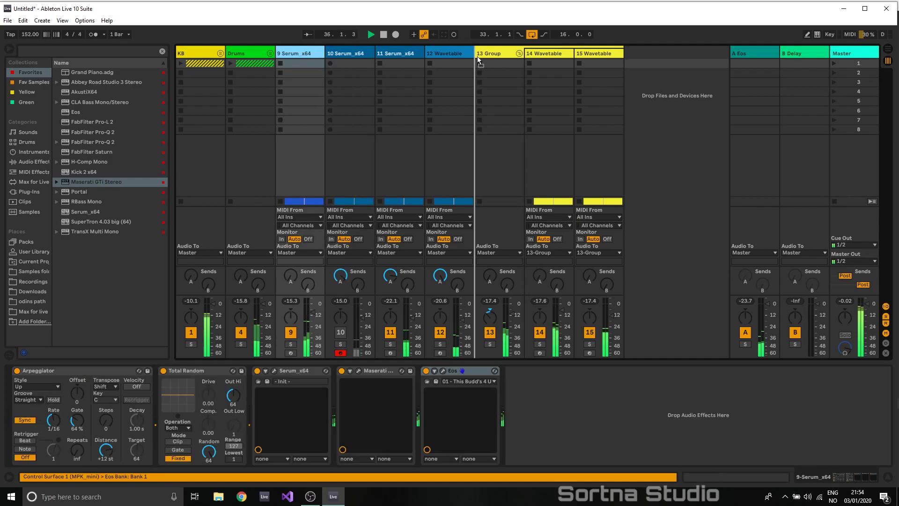
{"action": "left_click_drag", "start_coordinate": [472, 59], "coordinate": [471, 62]}
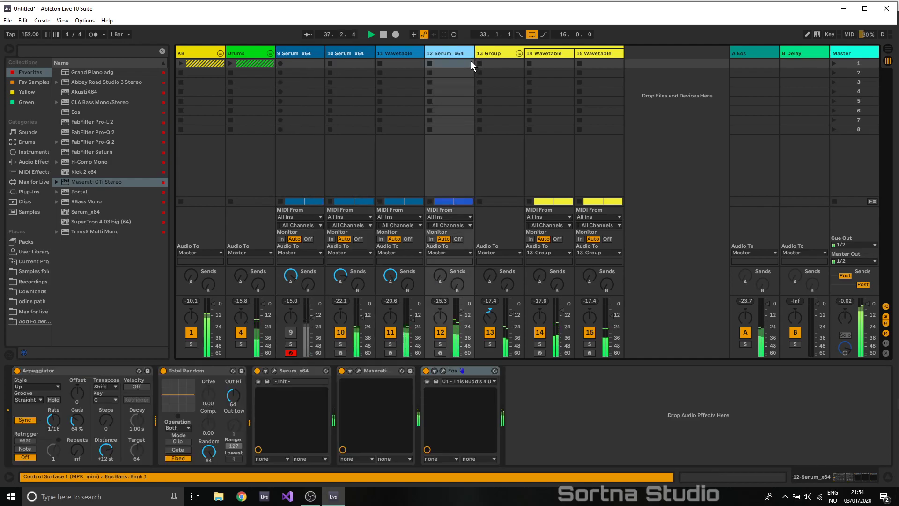
- Audition the 10 Serum_x64 and 11 Wavetable tracks by soloing each, then check the 13 Group and return to the full mix
{"action": "left_click", "coordinate": [340, 345]}
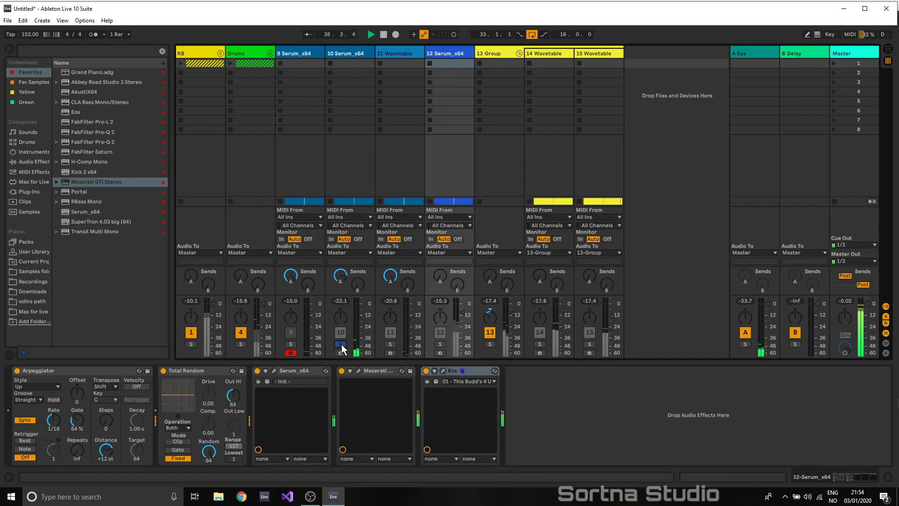
{"action": "left_click", "coordinate": [390, 344]}
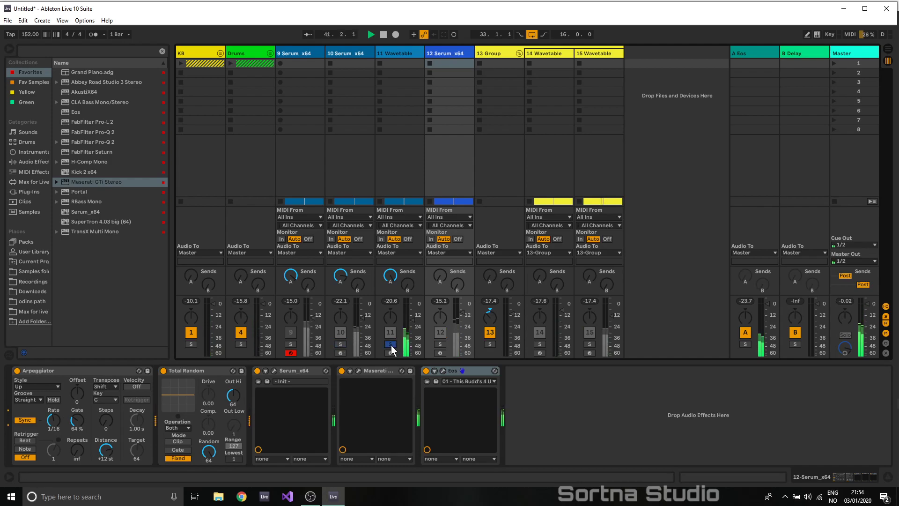
{"action": "left_click", "coordinate": [489, 345]}
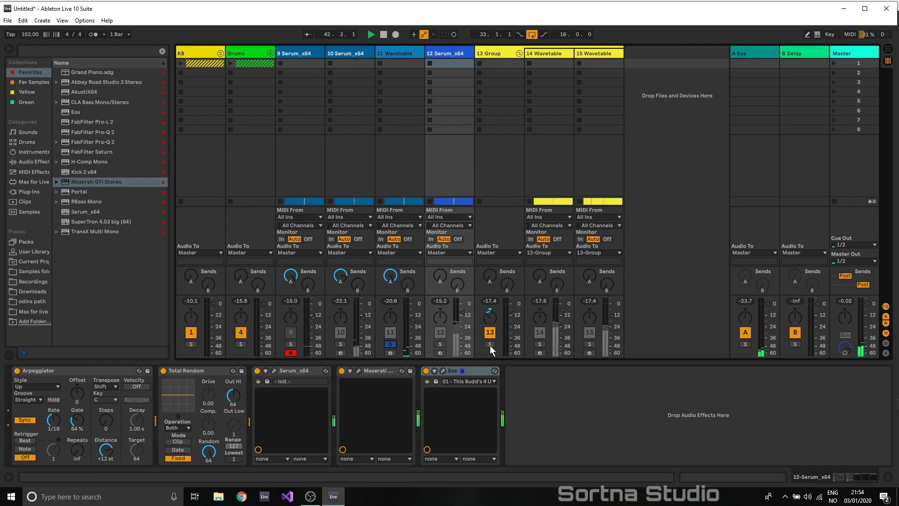
{"action": "left_click", "coordinate": [490, 345]}
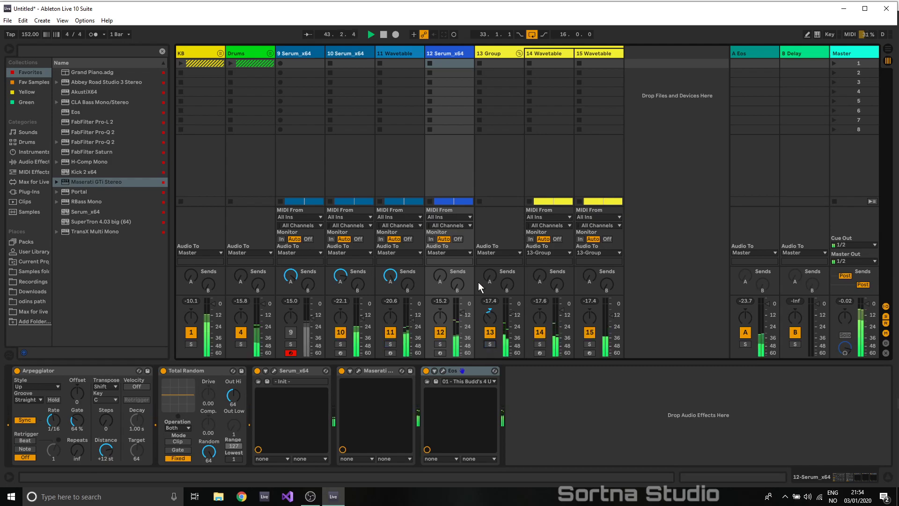
- Group all tracks from 9 Serum_x64 through the 13 Group and rename the new group "da shyt"
{"action": "left_click", "coordinate": [487, 53]}
{"action": "left_click", "coordinate": [308, 55], "text": "shift"}
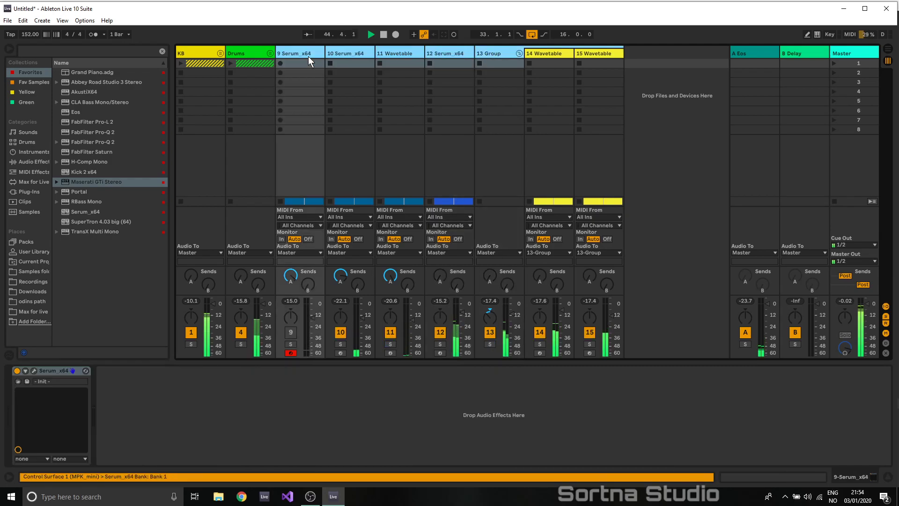
{"action": "key", "text": "ctrl+g"}
{"action": "left_click", "coordinate": [319, 53]}
{"action": "key", "text": "ctrl+r"}
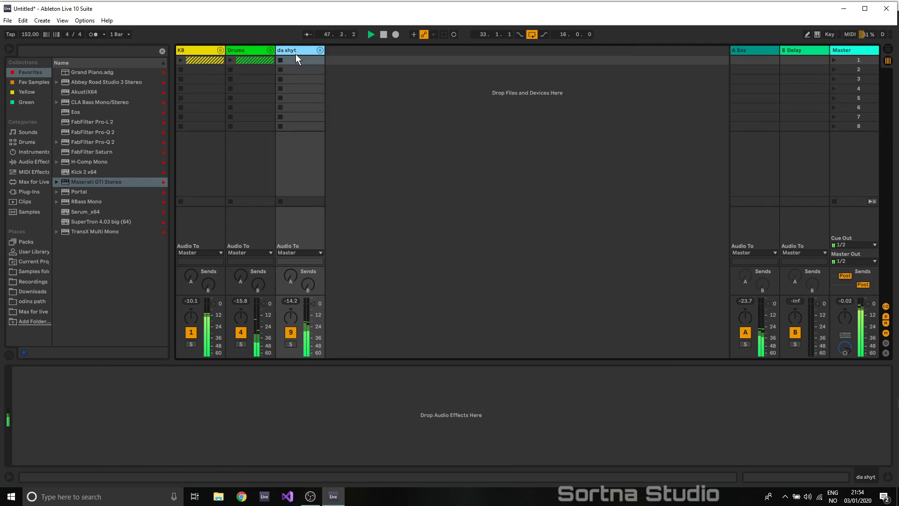
- Paste the sidechain Compressor onto the da shyt group and reset the group's peak level
{"action": "left_click", "coordinate": [328, 421]}
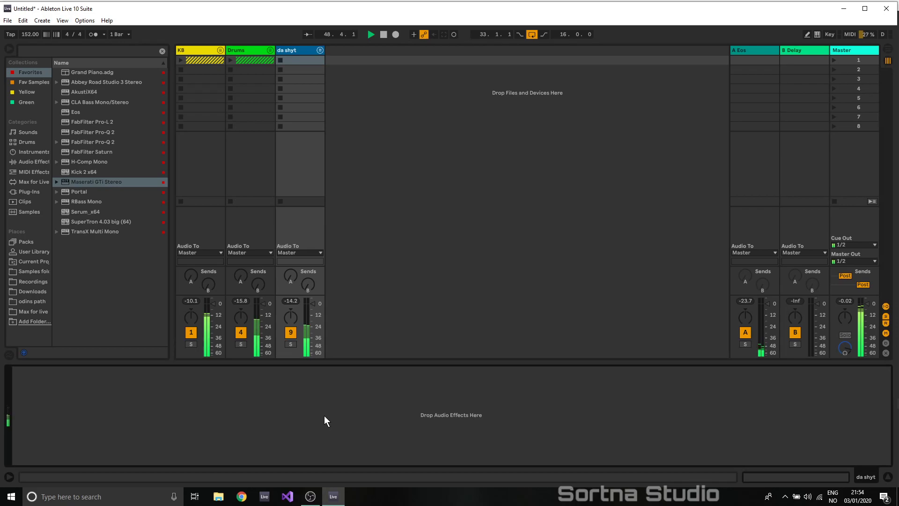
{"action": "key", "text": "ctrl+v"}
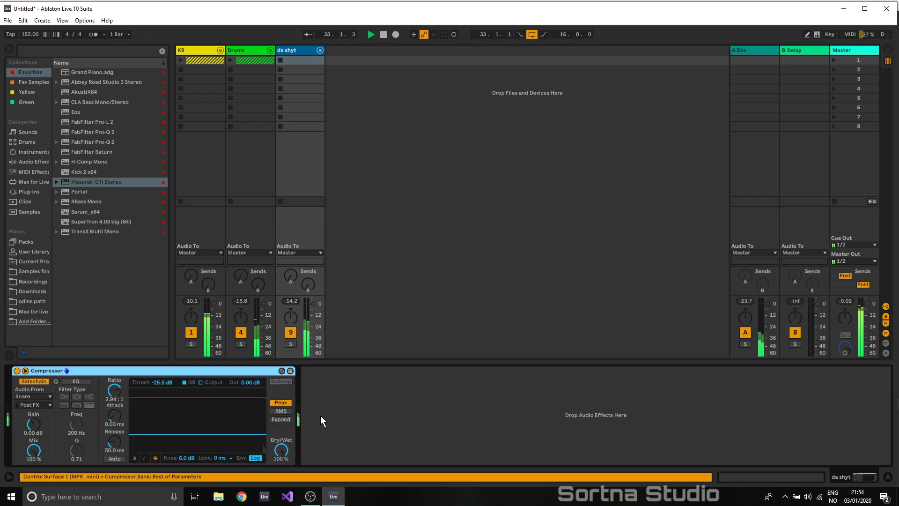
{"action": "left_click", "coordinate": [293, 301]}
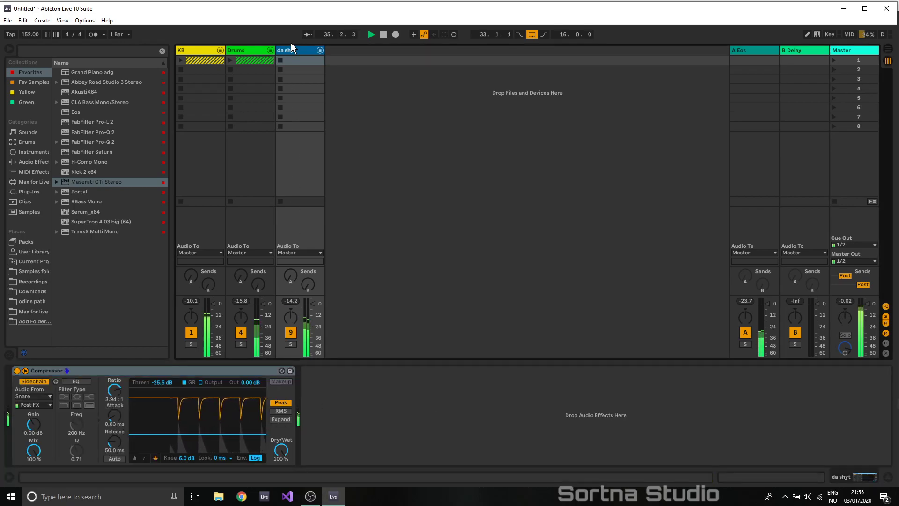
- Unfold the Drums group, switch to the Arrangement View and unfold the da shyt group
{"action": "left_click", "coordinate": [270, 49]}
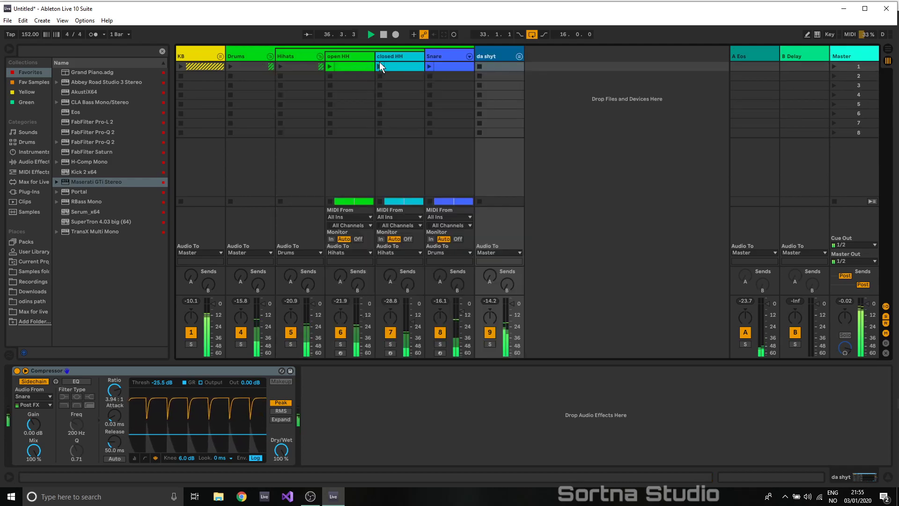
{"action": "key", "text": "Tab"}
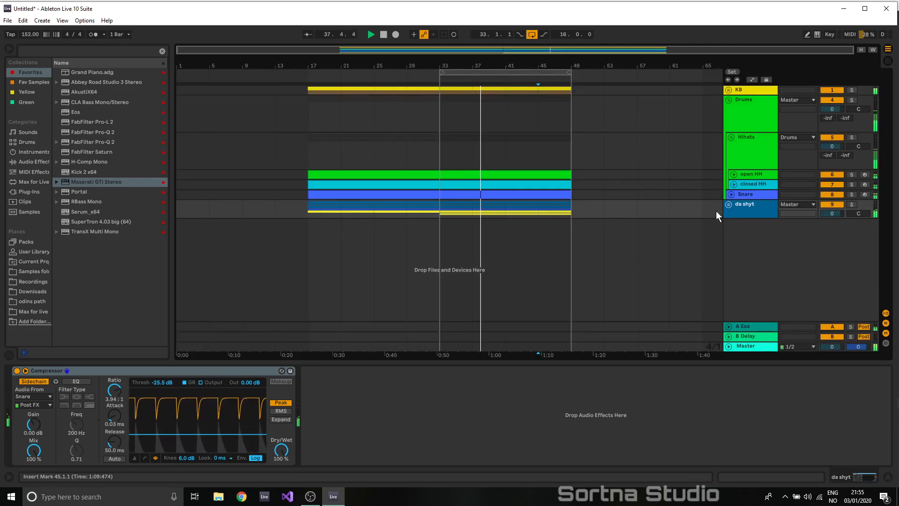
{"action": "left_click", "coordinate": [728, 204]}
{"action": "scroll", "coordinate": [603, 215], "scroll_direction": "down", "scroll_amount": 3}
{"action": "scroll", "coordinate": [542, 193], "scroll_direction": "up", "scroll_amount": 1}
- Restart playback from bar 17 to hear the arrangement and place the insert marker at bar 21 on the 15 Wavetable track
{"action": "key", "text": "space"}
{"action": "left_click", "coordinate": [313, 228]}
{"action": "key", "text": "space"}
{"action": "scroll", "coordinate": [319, 222], "scroll_direction": "down", "scroll_amount": 3}
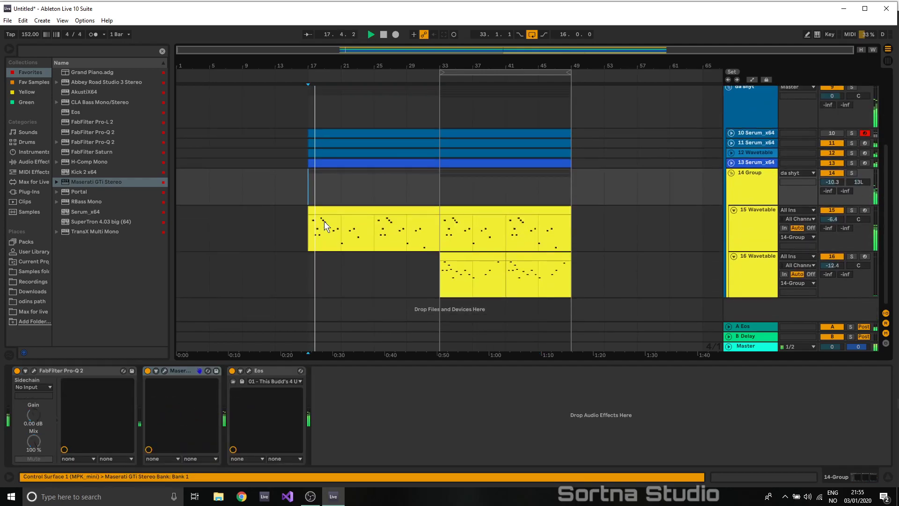
{"action": "left_click", "coordinate": [336, 215]}
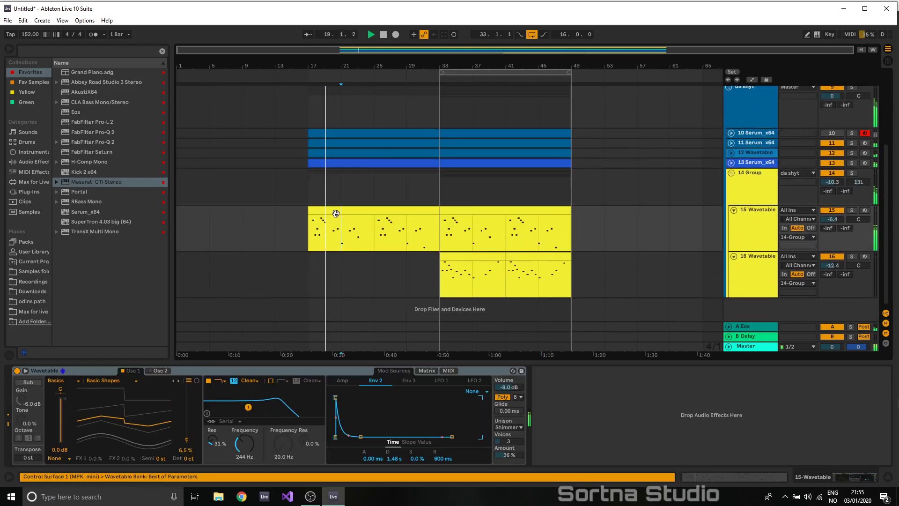
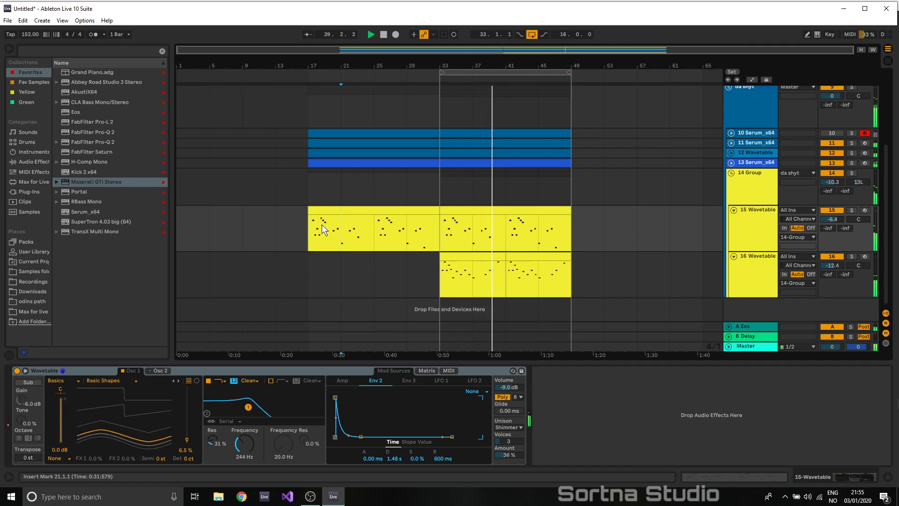
- Fold the 16 and 15 Wavetable tracks, the 14 Group, the Hihats group and the Drums group in the arrangement
{"action": "left_click", "coordinate": [733, 256]}
{"action": "left_click", "coordinate": [733, 210]}
{"action": "left_click", "coordinate": [733, 172]}
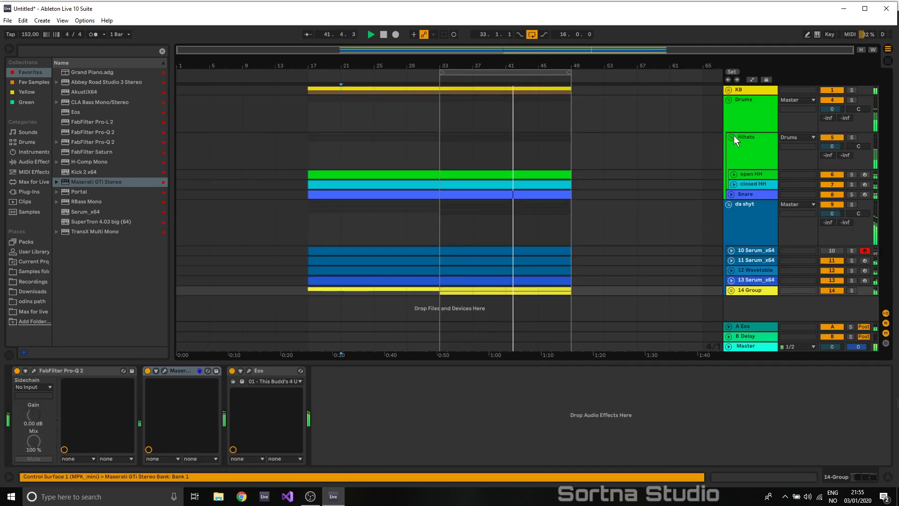
{"action": "left_click", "coordinate": [736, 136]}
{"action": "left_click", "coordinate": [731, 136]}
{"action": "left_click", "coordinate": [728, 99]}
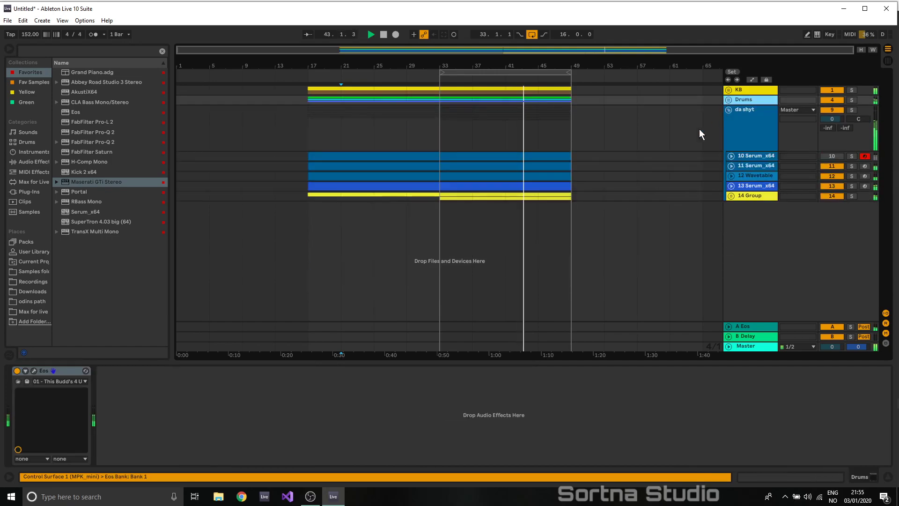
- Duplicate bars 33 to 49 of the tracks from 10 Serum_x64 through 14 Group directly after themselves and play from there
{"action": "left_click_drag", "start_coordinate": [574, 158], "coordinate": [451, 196]}
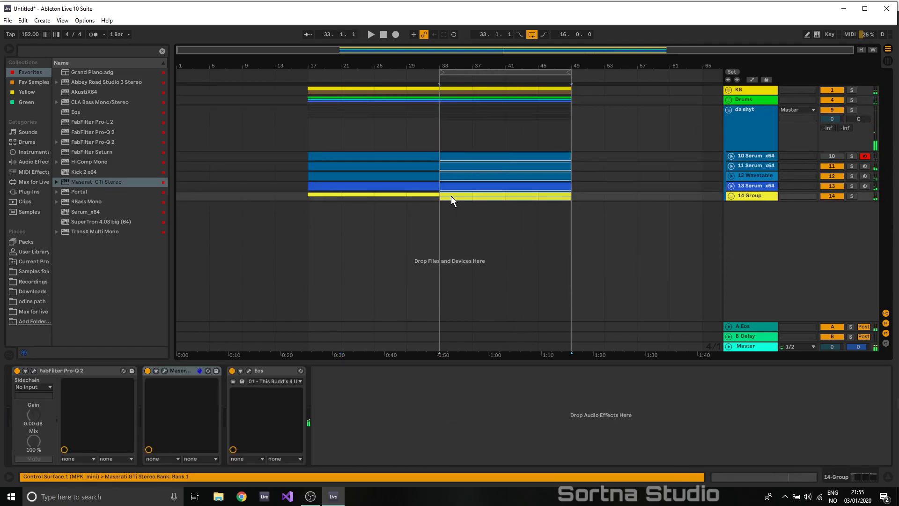
{"action": "key", "text": "ctrl+d"}
{"action": "key", "text": "space"}
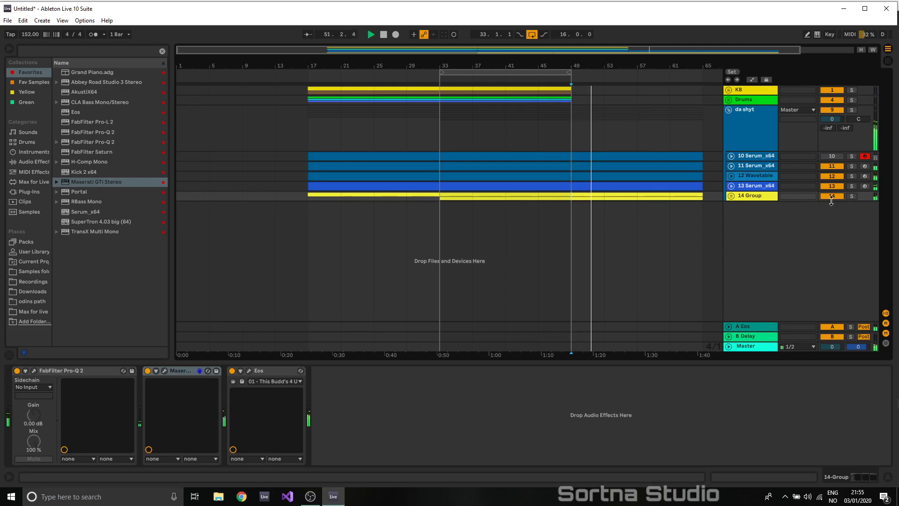
- Solo the 14 Group, 12 Wavetable and 11 Serum_x64 tracks together and set the 11 Serum_x64 track volume to -22.8 dB
{"action": "left_click", "coordinate": [851, 196]}
{"action": "left_click", "coordinate": [852, 186]}
{"action": "left_click", "coordinate": [851, 176]}
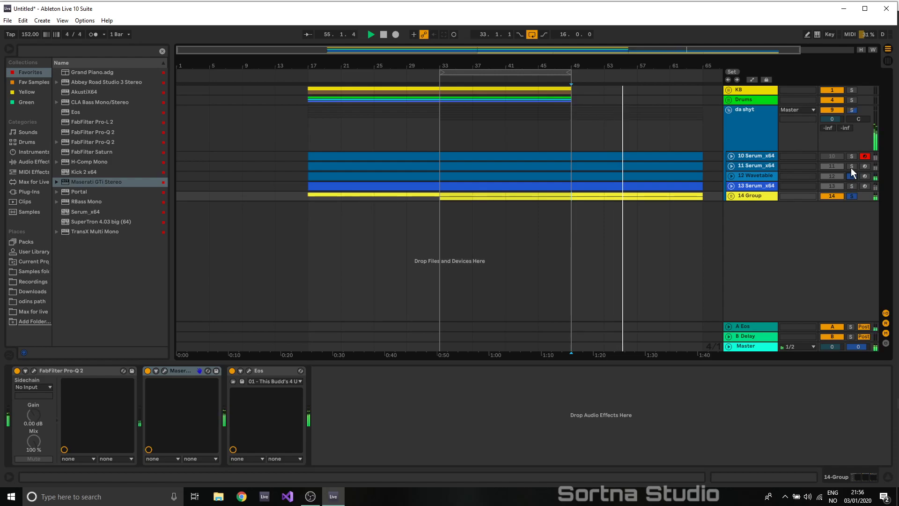
{"action": "left_click", "coordinate": [851, 166], "text": "ctrl"}
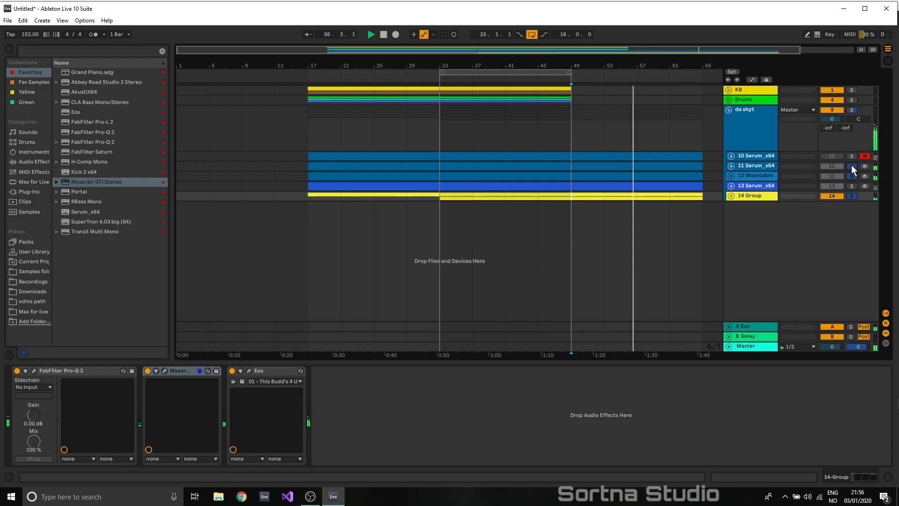
{"action": "left_click", "coordinate": [731, 166]}
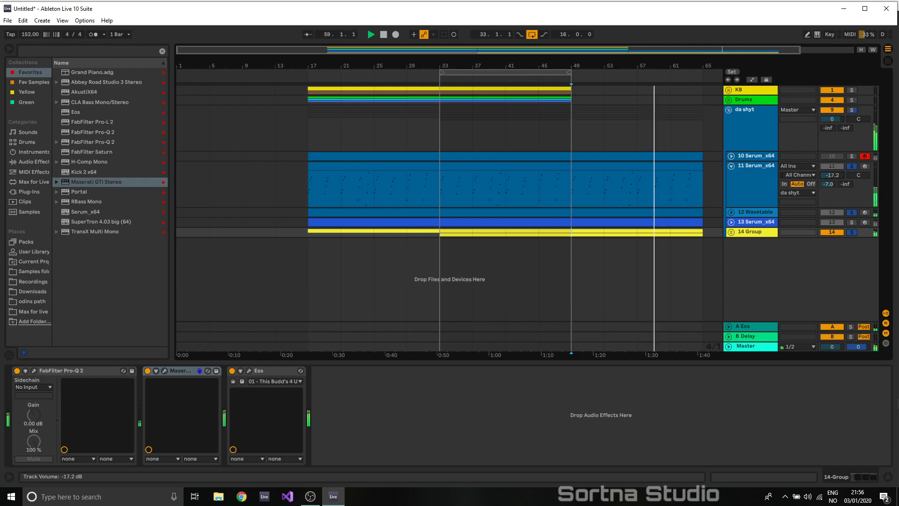
{"action": "left_click_drag", "start_coordinate": [832, 175], "coordinate": [832, 175]}
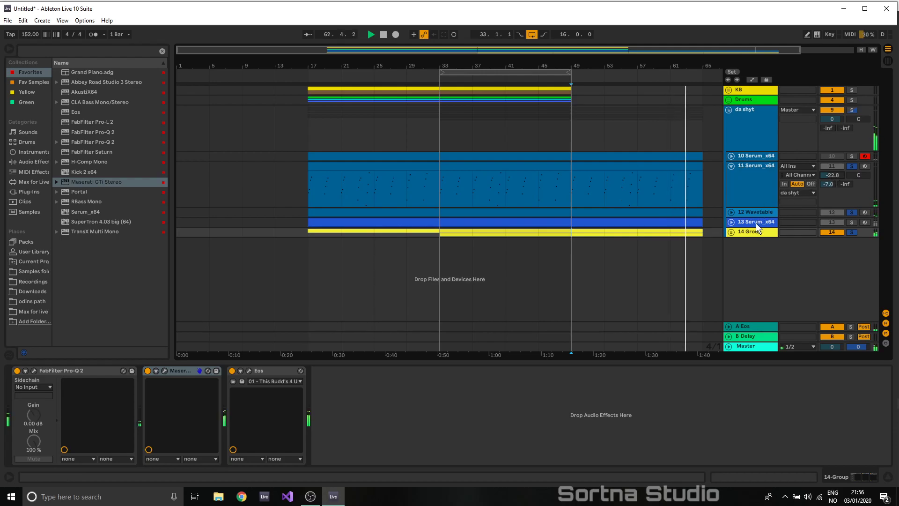
- Group the 11 Serum_x64, 12 Wavetable and 14 Group tracks and name the new group Melody
{"action": "left_click", "coordinate": [762, 203]}
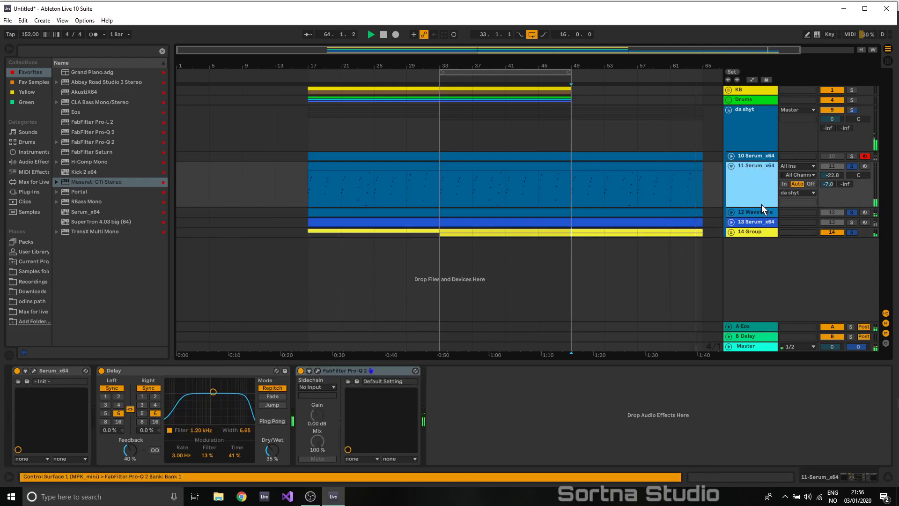
{"action": "left_click", "coordinate": [761, 211], "text": "shift"}
{"action": "left_click", "coordinate": [760, 232], "text": "shift"}
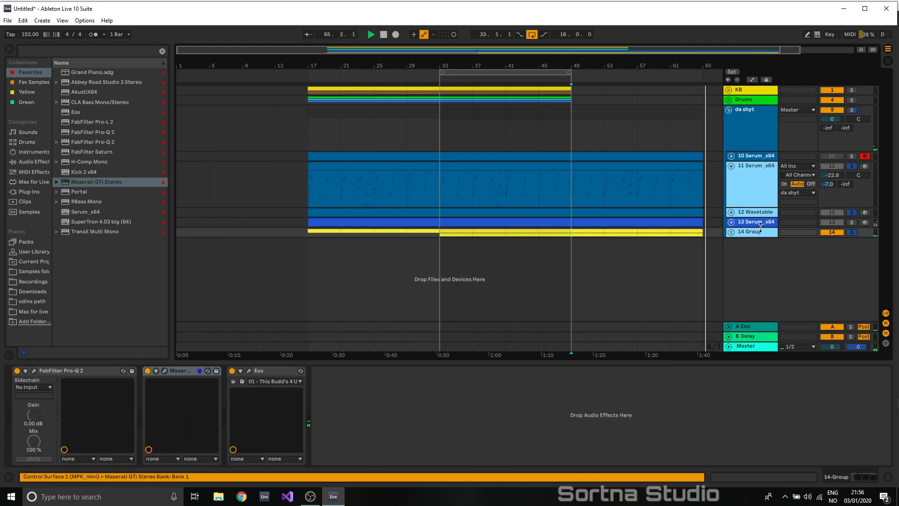
{"action": "key", "text": "ctrl+g"}
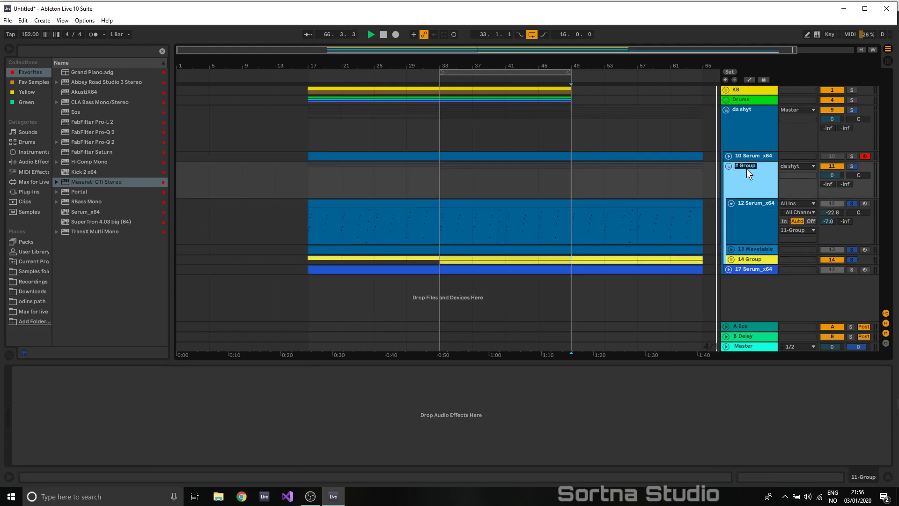
{"action": "type", "text": "Melody"}
{"action": "key", "text": "Return"}
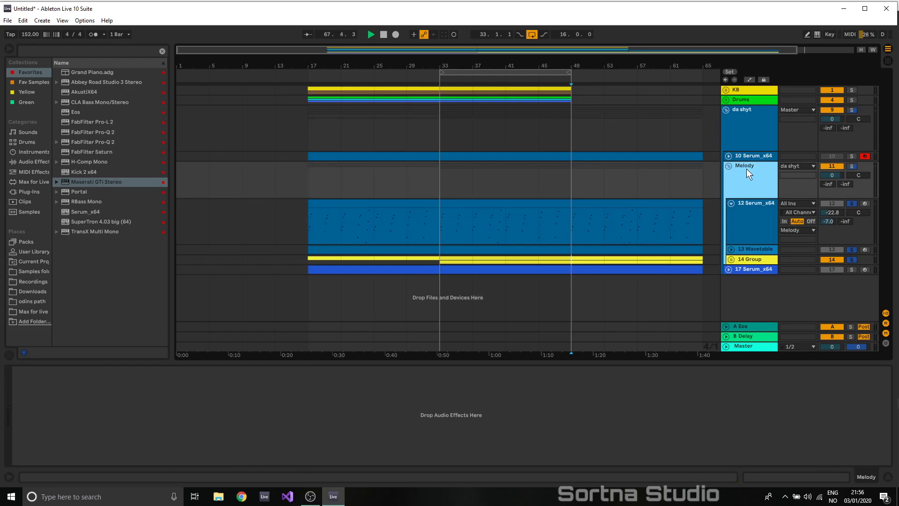
- Restart playback from bar 33 and fold the Melody group
{"action": "left_click", "coordinate": [440, 170]}
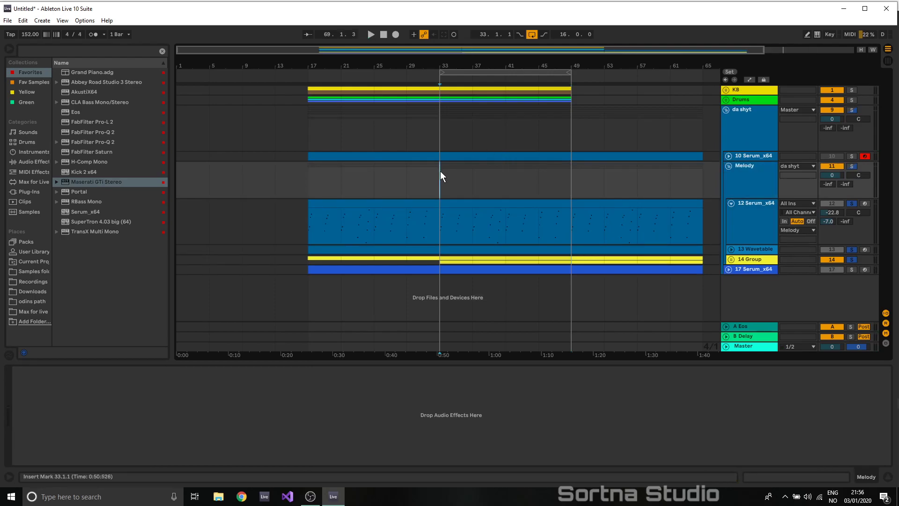
{"action": "left_click", "coordinate": [727, 170]}
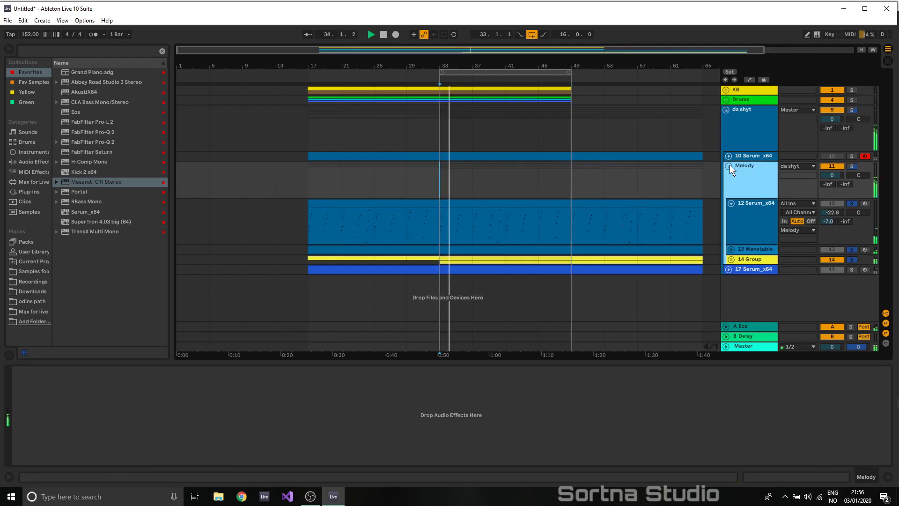
{"action": "left_click", "coordinate": [729, 166]}
{"action": "left_click", "coordinate": [740, 175]}
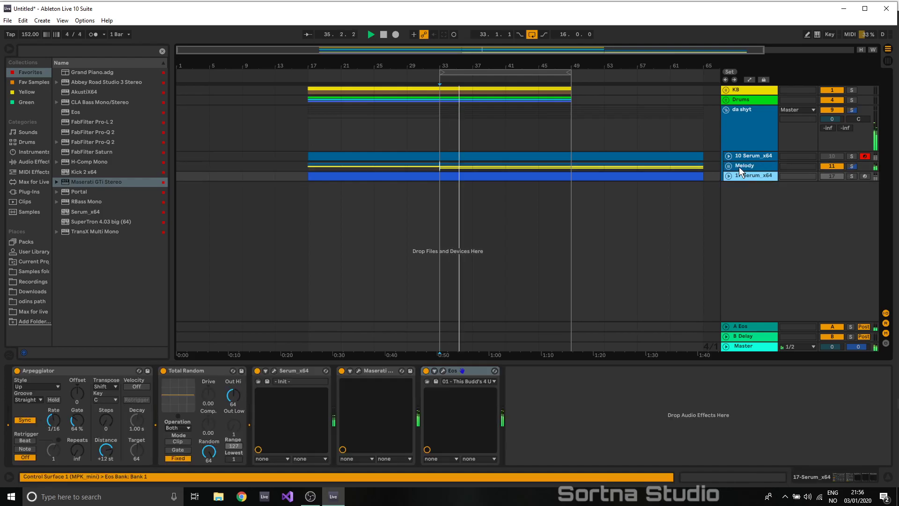
- Solo the da shyt and Drums groups together
{"action": "left_click", "coordinate": [739, 116]}
{"action": "left_click", "coordinate": [852, 111]}
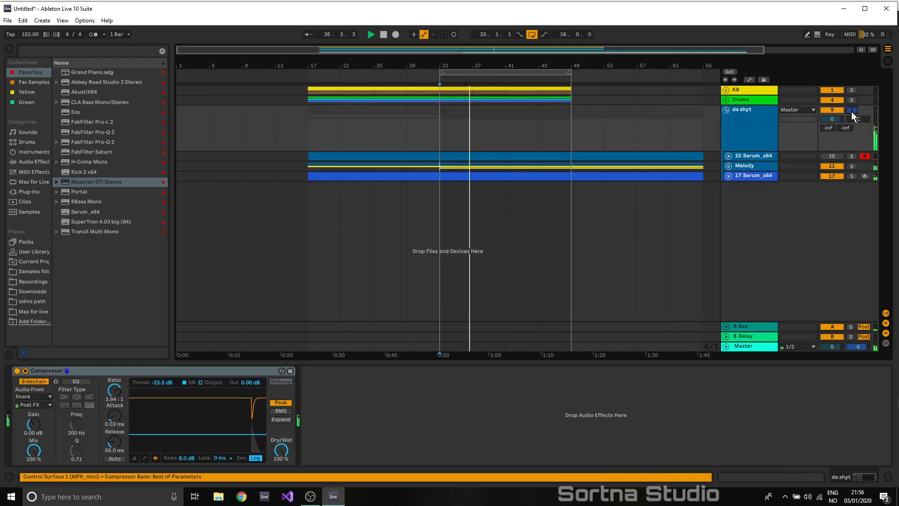
{"action": "left_click", "coordinate": [852, 99], "text": "ctrl"}
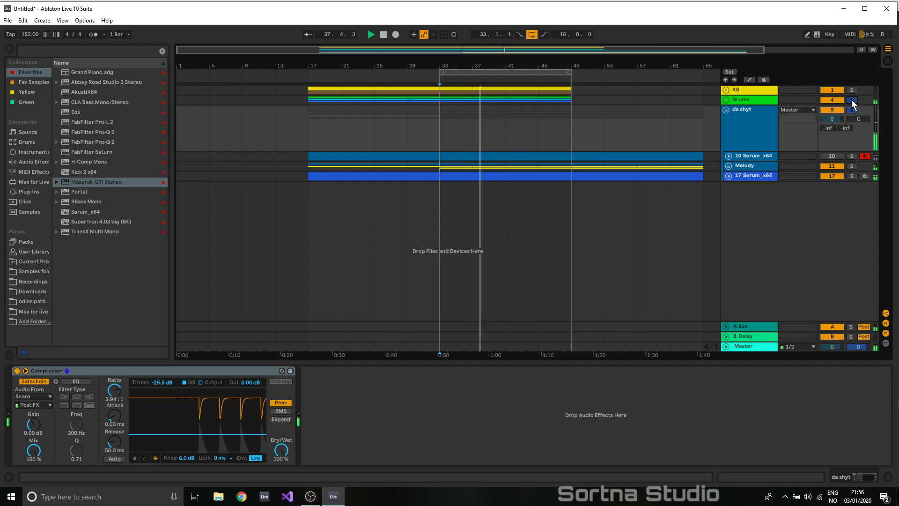
- Unfold the Drums group and set the mix of its Eos reverb to 4 %
{"action": "left_click", "coordinate": [727, 100]}
{"action": "left_click", "coordinate": [754, 100]}
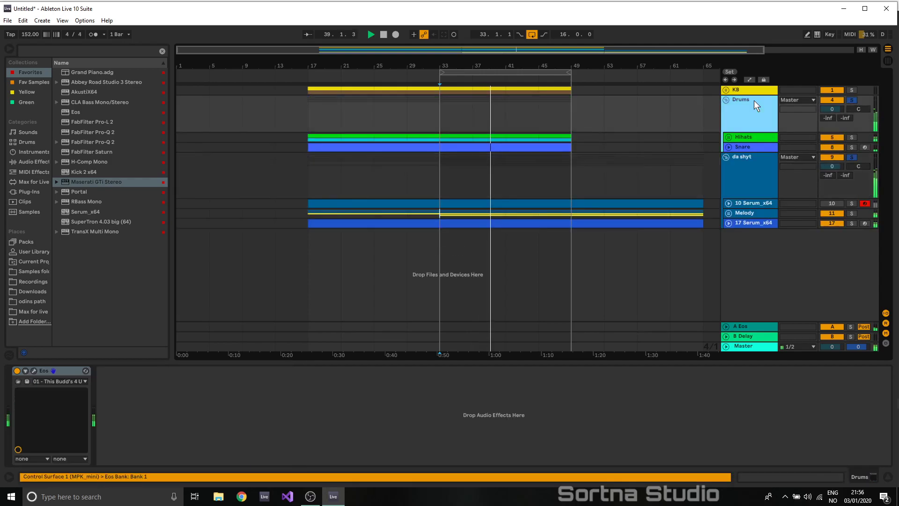
{"action": "left_click", "coordinate": [34, 370]}
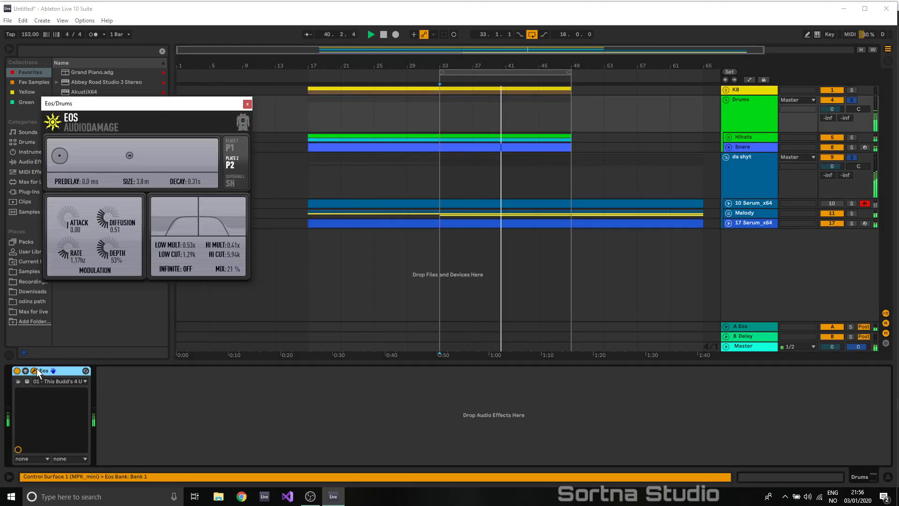
{"action": "left_click_drag", "start_coordinate": [218, 275], "coordinate": [169, 293]}
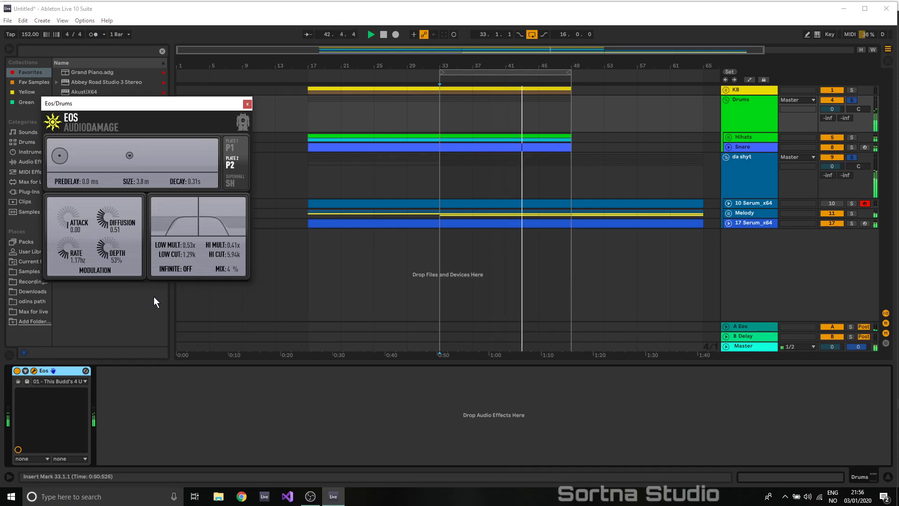
{"action": "left_click", "coordinate": [248, 103]}
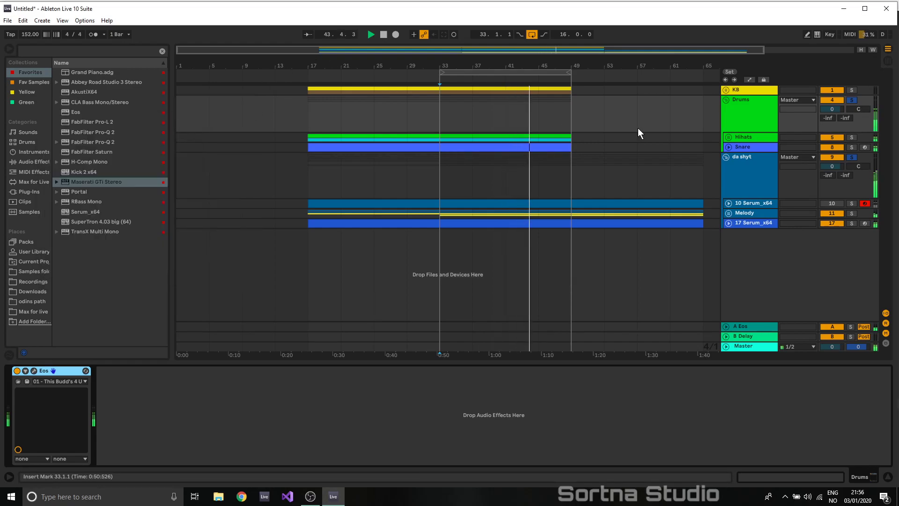
- Reshape the amplitude envelope of the Snare's DM-RIM 031 sample to a 736 ms decay and -18 dB sustain
{"action": "left_click", "coordinate": [728, 146]}
{"action": "left_click", "coordinate": [746, 146]}
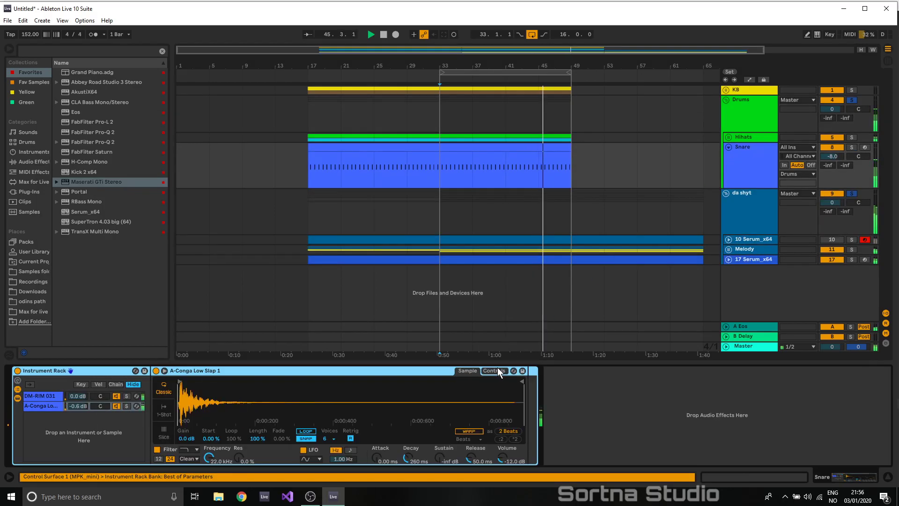
{"action": "left_click", "coordinate": [32, 395]}
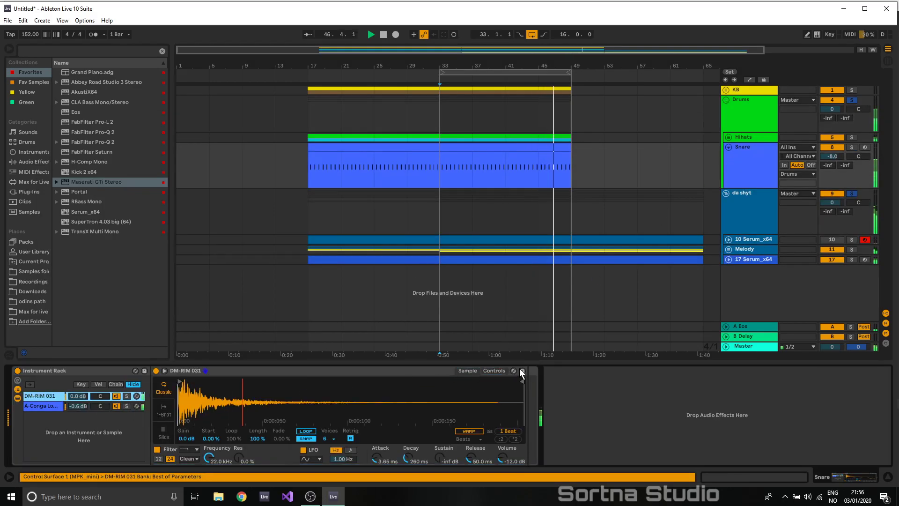
{"action": "left_click", "coordinate": [494, 370]}
{"action": "left_click_drag", "start_coordinate": [408, 414], "coordinate": [417, 402]}
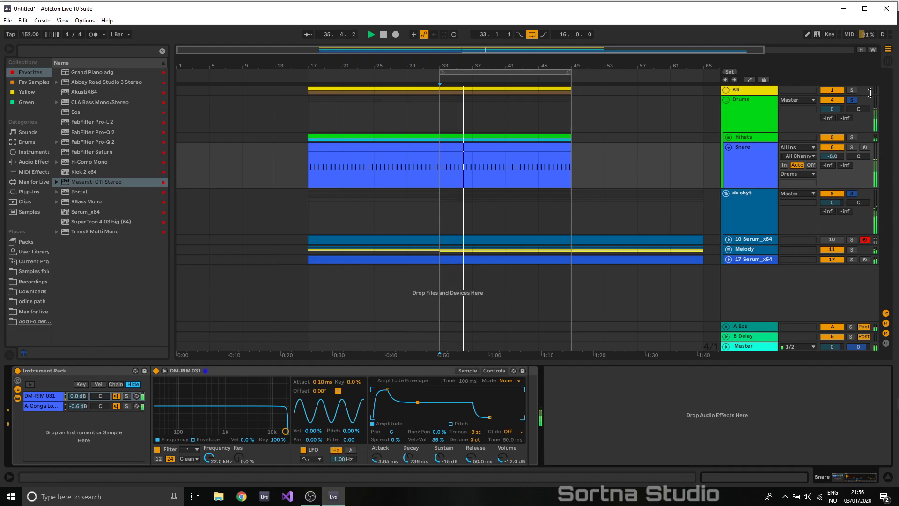
- Unfold the Hihats group and reshape the open HH amplitude envelope to a 520 ms decay and -17 dB sustain
{"action": "left_click", "coordinate": [728, 137]}
{"action": "left_click", "coordinate": [750, 171]}
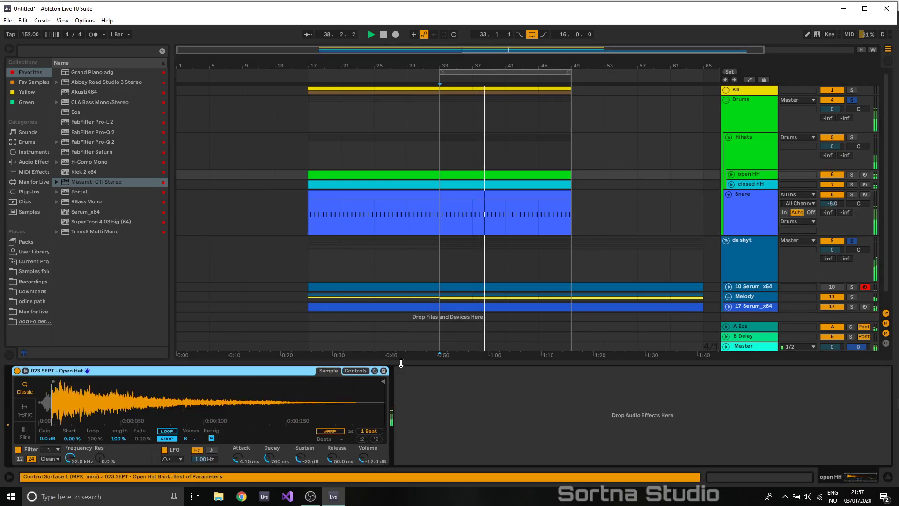
{"action": "left_click", "coordinate": [359, 369]}
{"action": "left_click_drag", "start_coordinate": [289, 402], "coordinate": [293, 398]}
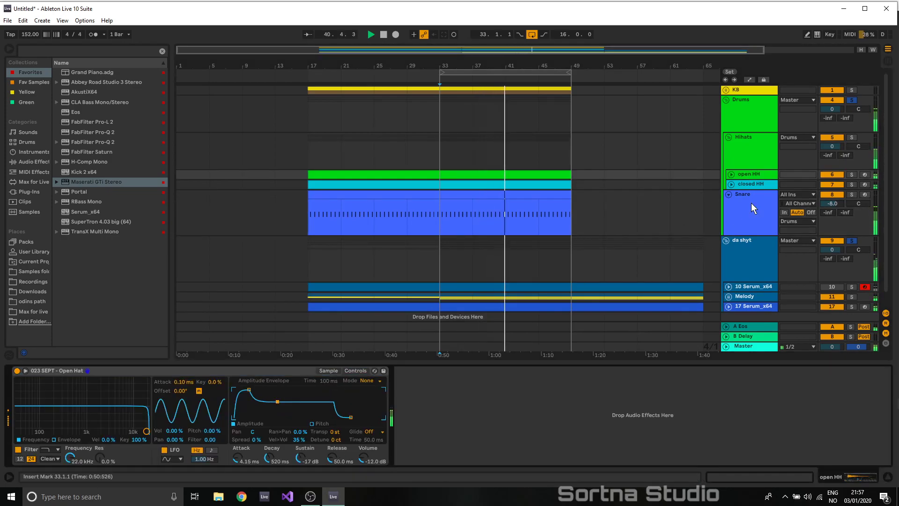
- Briefly solo the KB group in the Session View mixer, clear all solos and return to the Arrangement View
{"action": "left_click", "coordinate": [888, 61]}
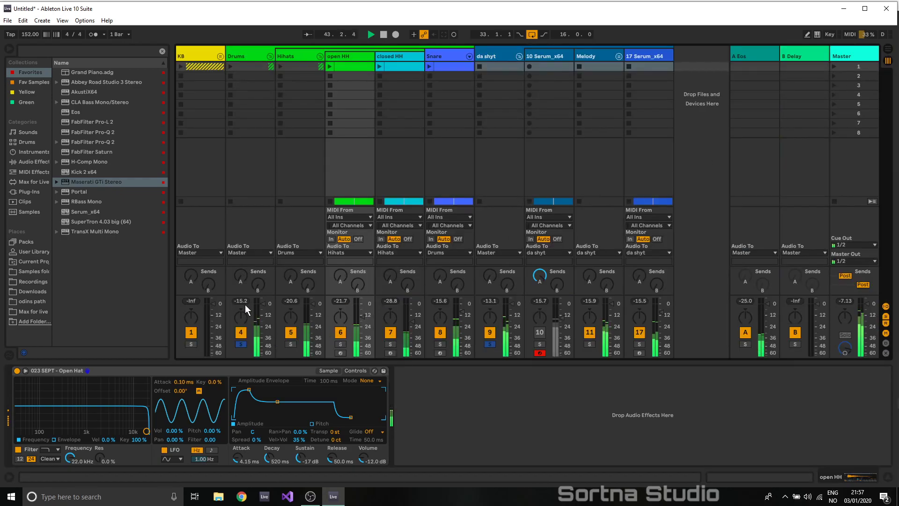
{"action": "left_click", "coordinate": [188, 345]}
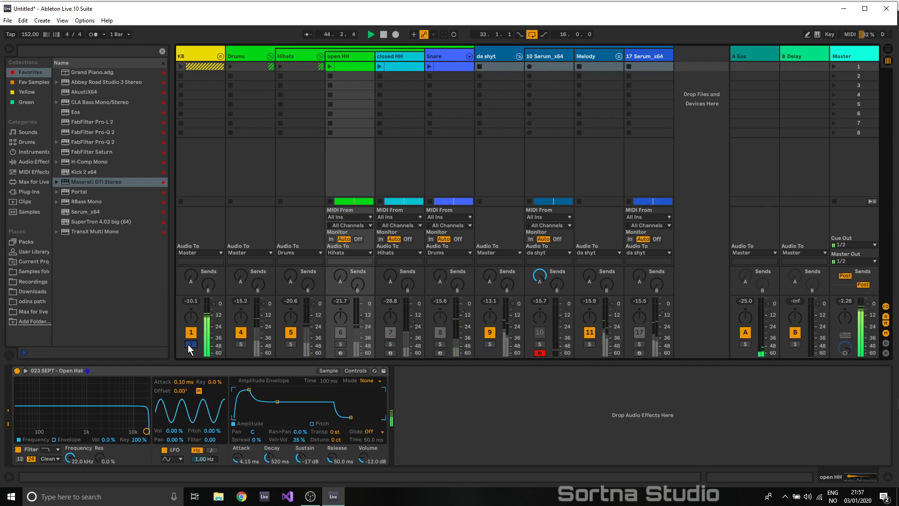
{"action": "left_click", "coordinate": [189, 345]}
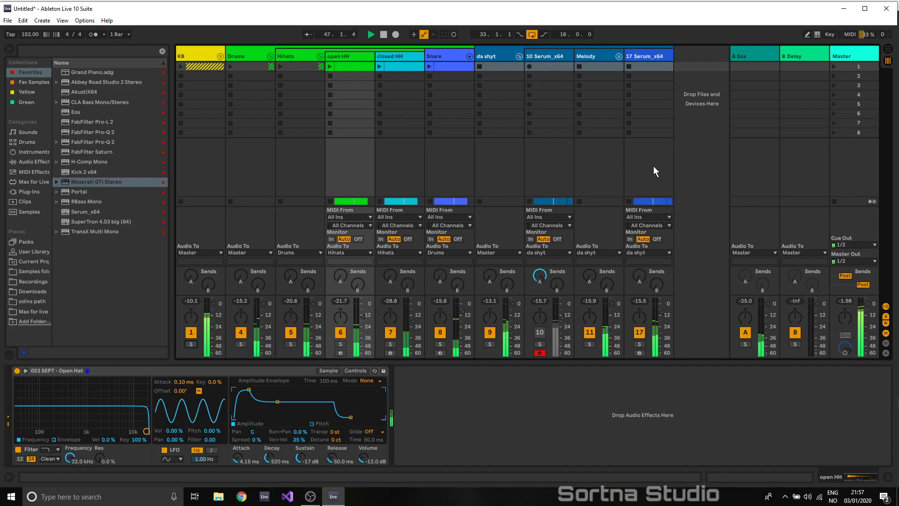
{"action": "left_click", "coordinate": [886, 53]}
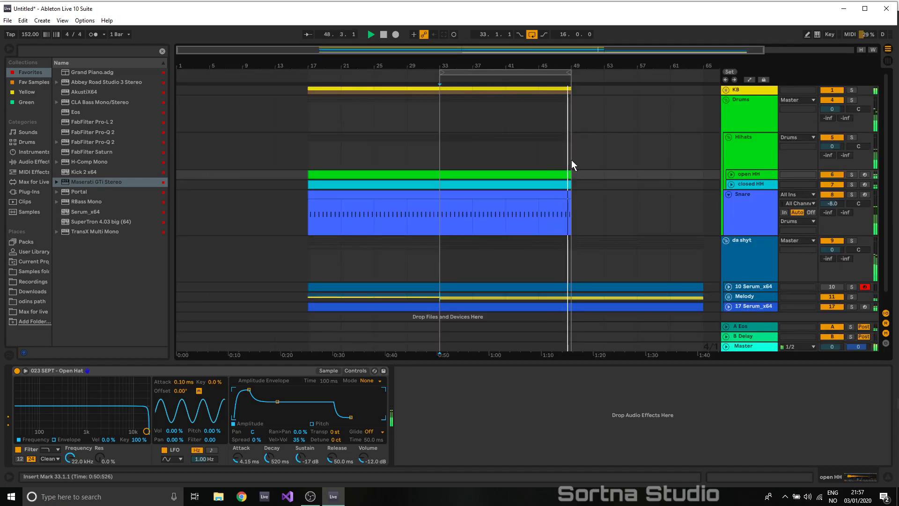
- Duplicate bars 33 to 49 of the KB, Drums and Hihats groups directly after themselves and play from bar 49
{"action": "left_click_drag", "start_coordinate": [575, 90], "coordinate": [436, 141]}
{"action": "key", "text": "space"}
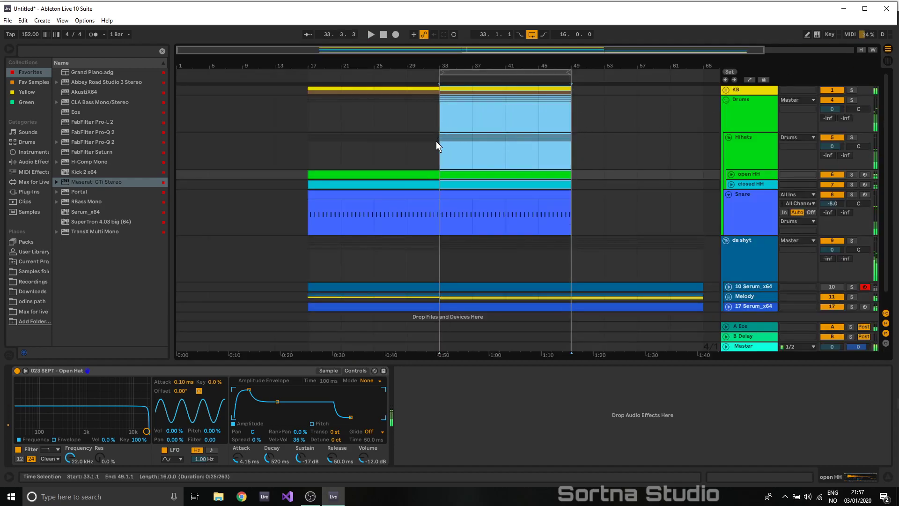
{"action": "key", "text": "ctrl+d"}
{"action": "key", "text": "space"}
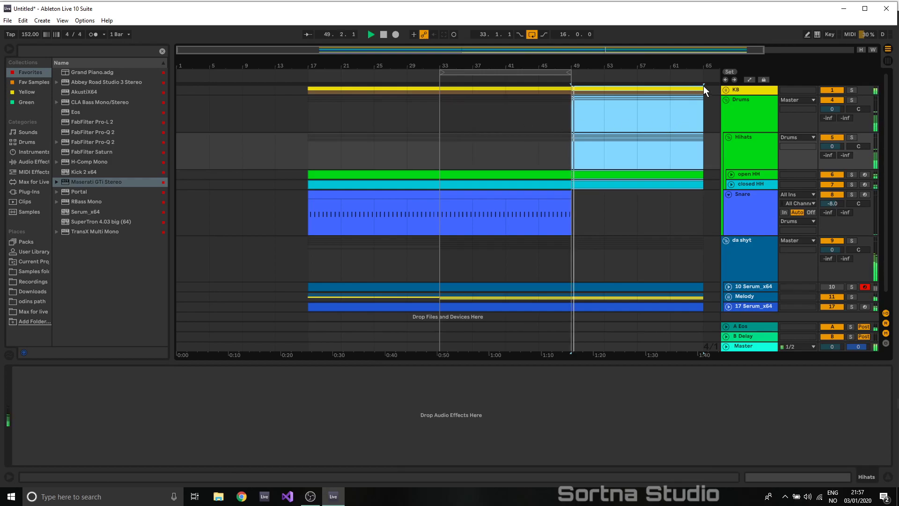
- Unfold the KB group and the Kick 2 track, and open the Sortna Bass clip at bar 49 for note editing
{"action": "left_click", "coordinate": [726, 89]}
{"action": "left_click", "coordinate": [728, 137]}
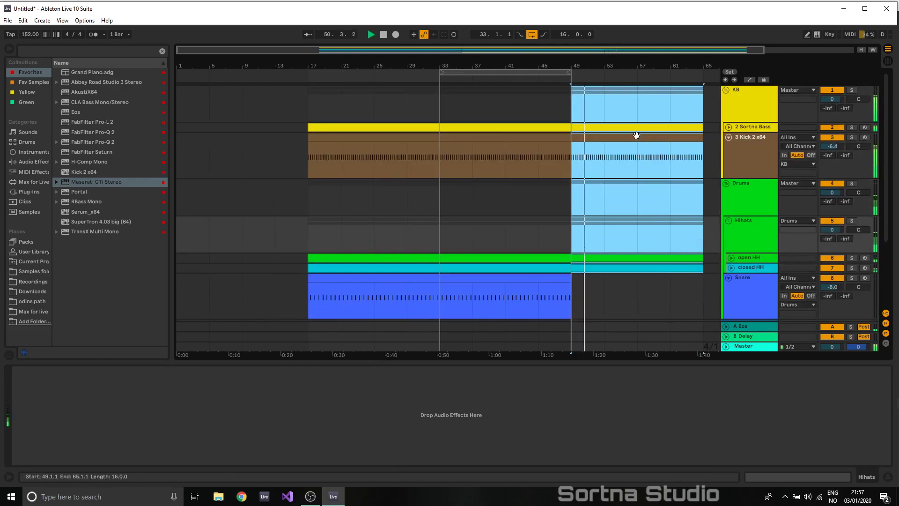
{"action": "left_click", "coordinate": [626, 128]}
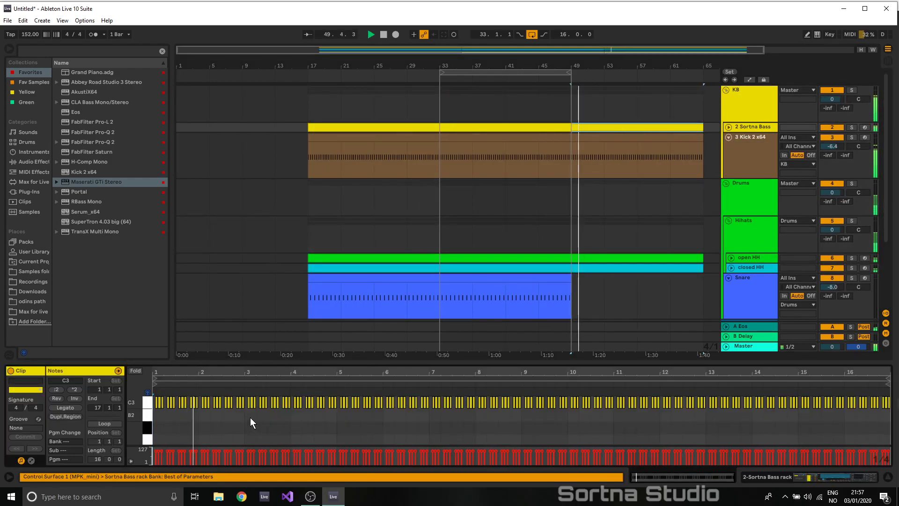
- Transpose the bass notes in bars 3 through 5 of the clip up to C#3
{"action": "left_click_drag", "start_coordinate": [250, 417], "coordinate": [316, 393]}
{"action": "left_click_drag", "start_coordinate": [247, 417], "coordinate": [381, 399]}
{"action": "key", "text": "Up"}
{"action": "key", "text": "Up"}
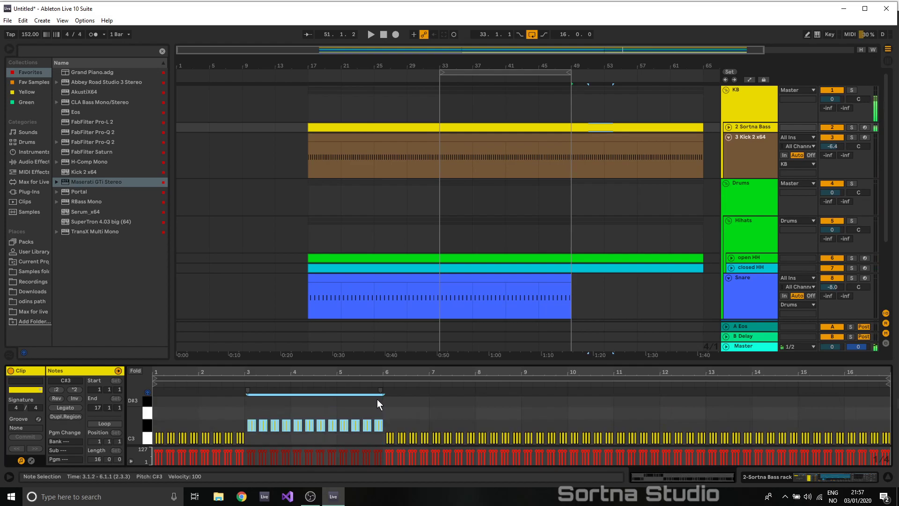
{"action": "key", "text": "Down"}
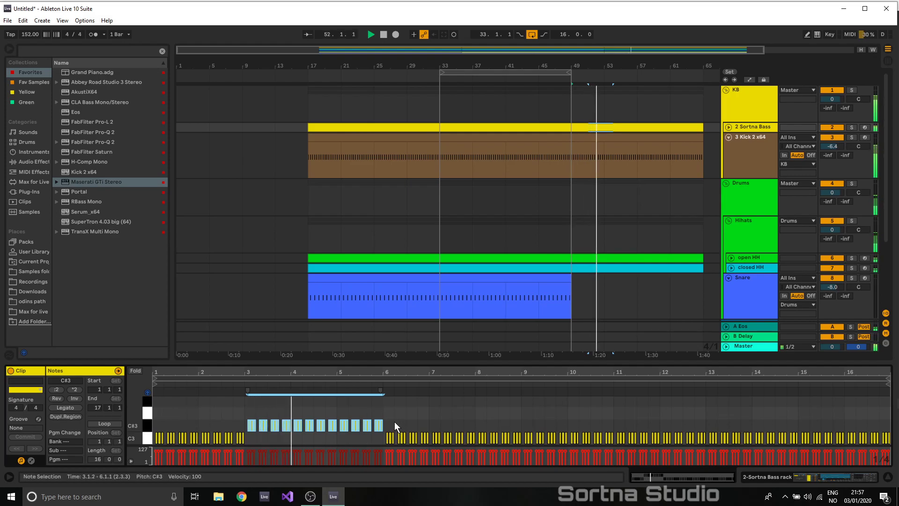
- Transpose the bass notes in bars 5 and 6 of the clip up to D3
{"action": "key", "text": "space"}
{"action": "left_click_drag", "start_coordinate": [339, 414], "coordinate": [429, 442]}
{"action": "key", "text": "Up"}
{"action": "key", "text": "Up"}
{"action": "key", "text": "Down"}
{"action": "key", "text": "Up"}
{"action": "key", "text": "Up"}
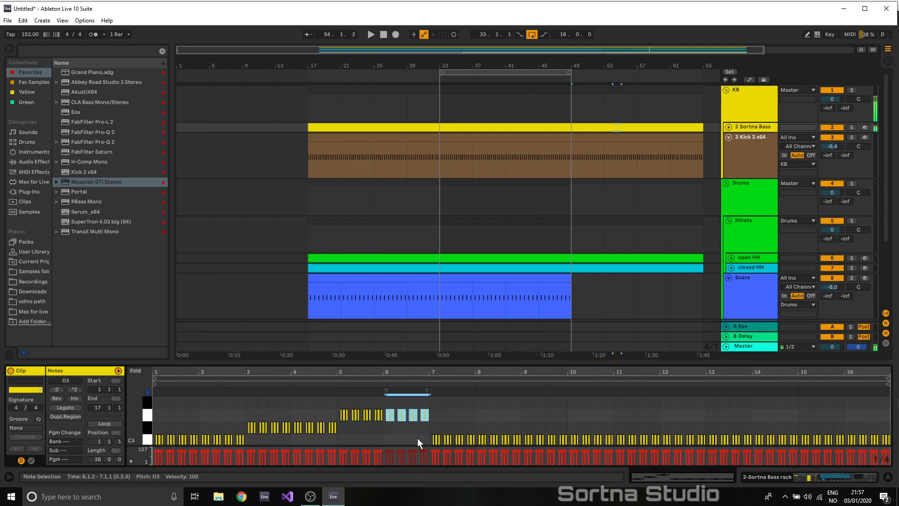
- Play from bar 49 and transpose the bass notes in bars 7 and 8 of the clip up to D3
{"action": "left_click_drag", "start_coordinate": [340, 403], "coordinate": [419, 413]}
{"action": "key", "text": "space"}
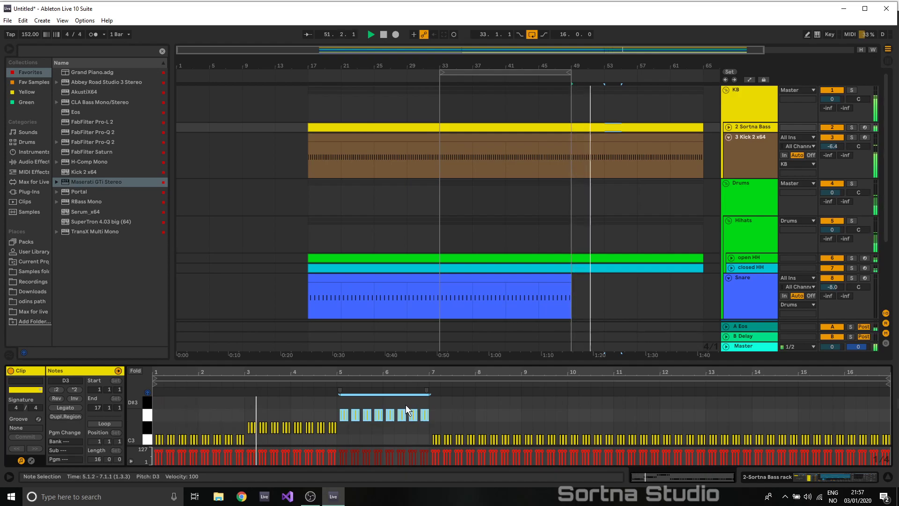
{"action": "left_click_drag", "start_coordinate": [452, 362], "coordinate": [444, 234]}
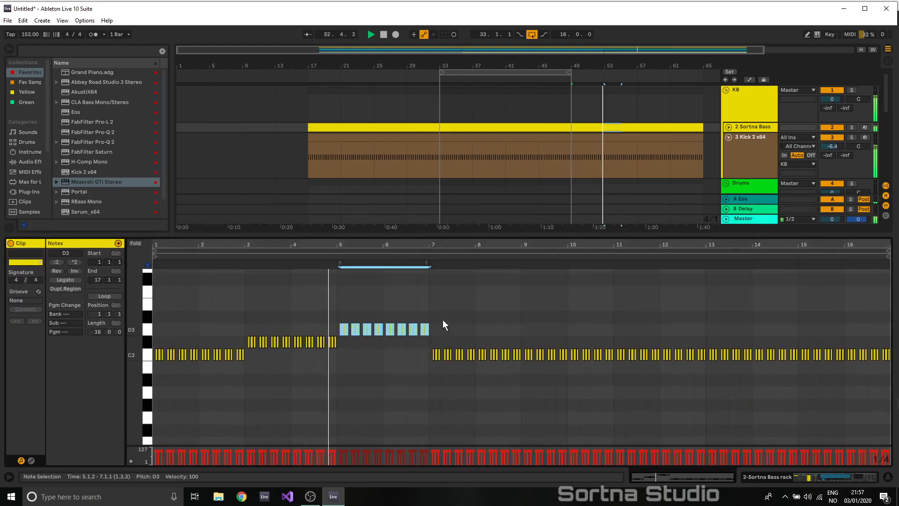
{"action": "left_click", "coordinate": [430, 349]}
{"action": "left_click", "coordinate": [522, 359], "text": "shift"}
{"action": "key", "text": "Up"}
{"action": "key", "text": "Up"}
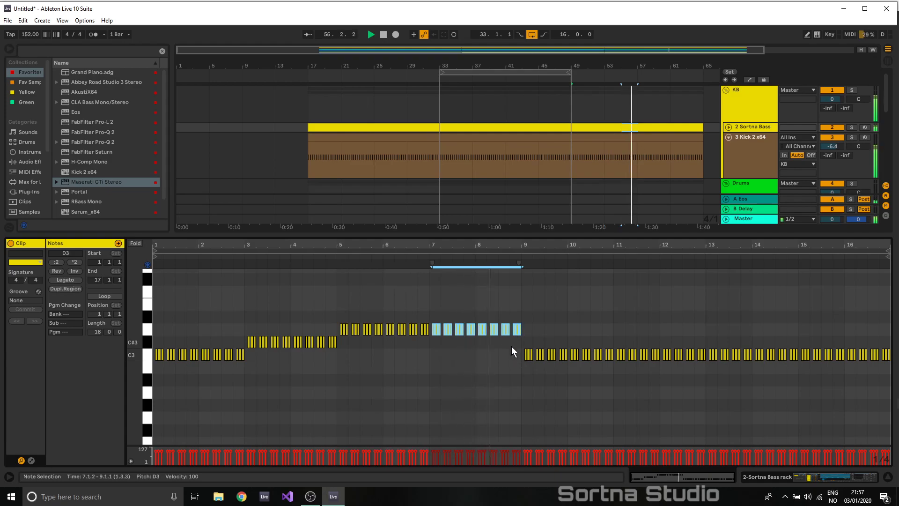
- Transpose the bass notes in bars 11 and 12 up to C#3 and those in bars 13 through 16 up to D3
{"action": "left_click_drag", "start_coordinate": [617, 344], "coordinate": [885, 369]}
{"action": "key", "text": "Up"}
{"action": "left_click", "coordinate": [712, 343]}
{"action": "key", "text": "Up"}
{"action": "key", "text": "Up"}
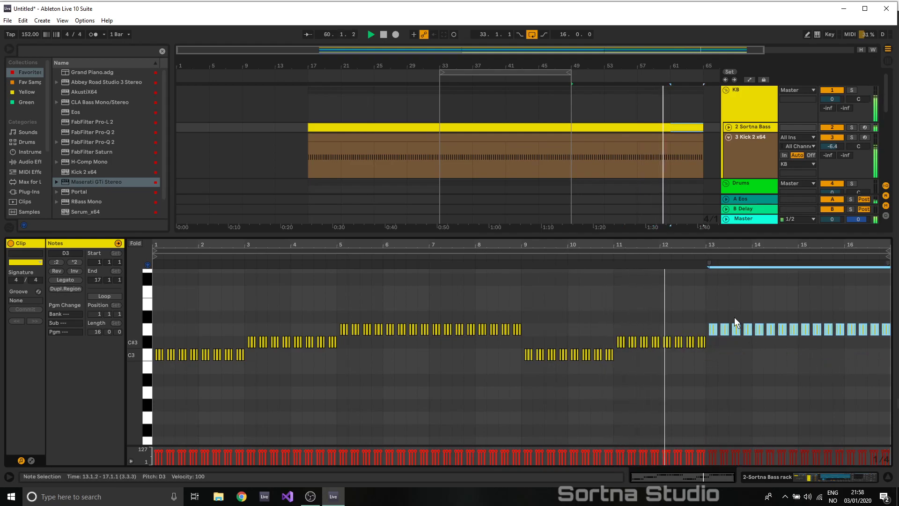
- Loop bars 49 to 65 and move the Kick 2 track above Sortna Bass inside the KB group
{"action": "left_click_drag", "start_coordinate": [706, 124], "coordinate": [575, 132]}
{"action": "key", "text": "ctrl+l"}
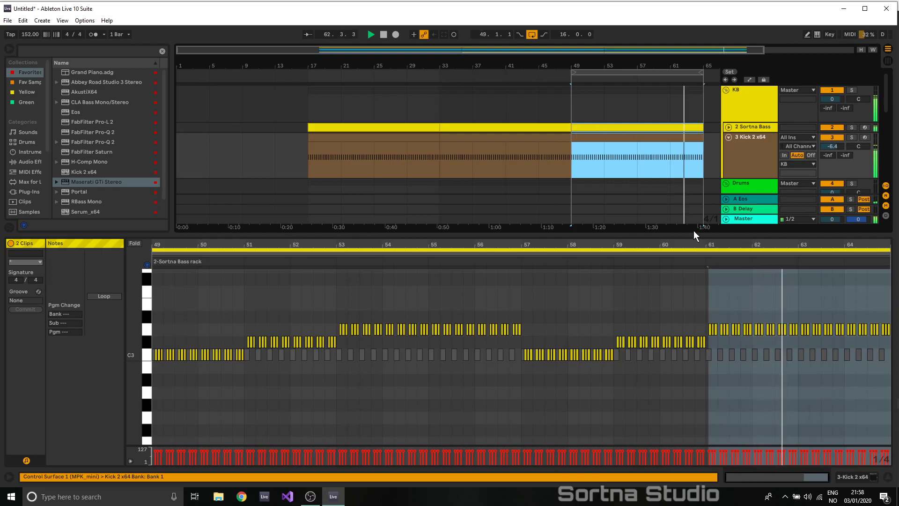
{"action": "left_click_drag", "start_coordinate": [696, 229], "coordinate": [666, 485]}
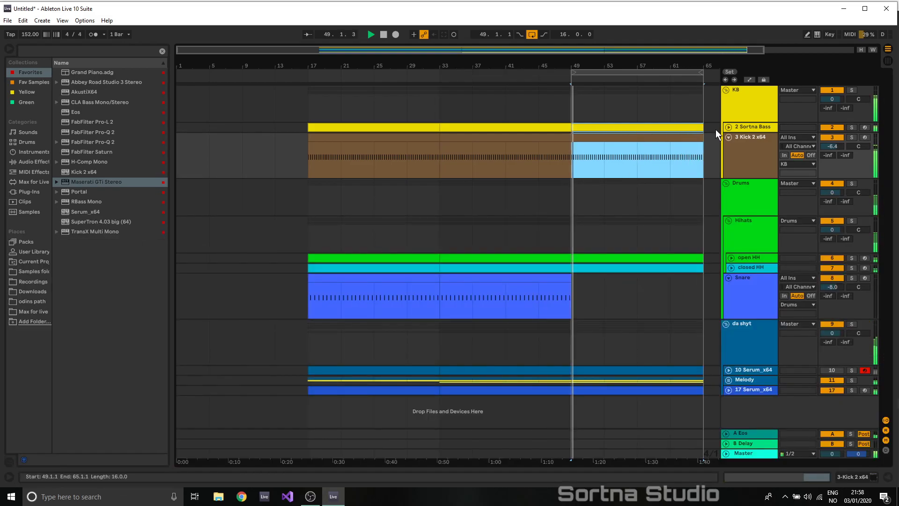
{"action": "left_click_drag", "start_coordinate": [744, 136], "coordinate": [741, 125]}
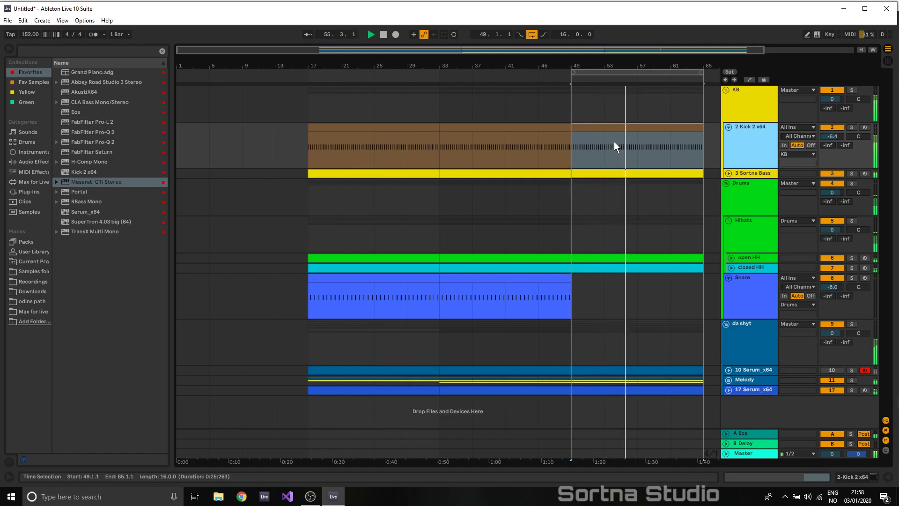
- Play from bar 33 and rearrange the Snare clips so they cover bars 33 to 65
{"action": "left_click", "coordinate": [450, 175]}
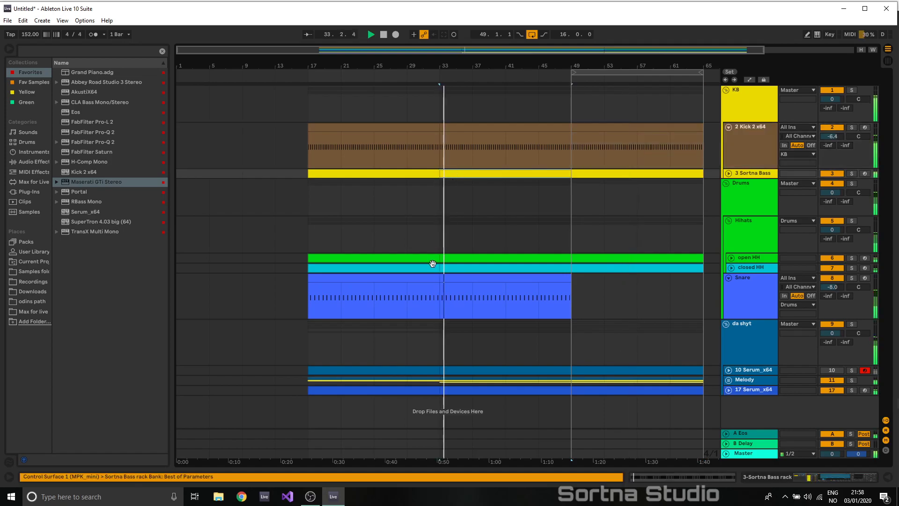
{"action": "key", "text": "space"}
{"action": "left_click_drag", "start_coordinate": [381, 276], "coordinate": [608, 282]}
{"action": "key", "text": "space"}
{"action": "left_click_drag", "start_coordinate": [407, 279], "coordinate": [541, 280]}
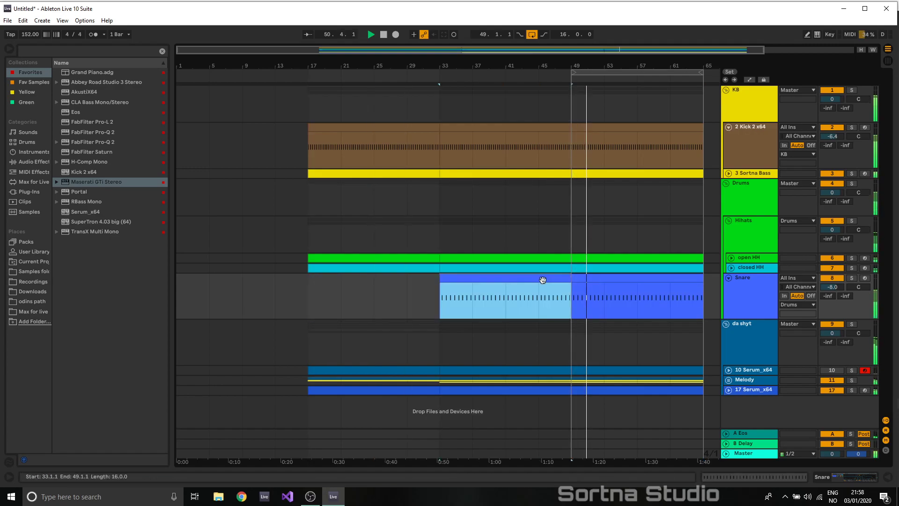
- Open the Snare clip at bar 49 and add a short C3 note at 1.2.4 with velocity 71
{"action": "key", "text": "space"}
{"action": "double_click", "coordinate": [585, 288]}
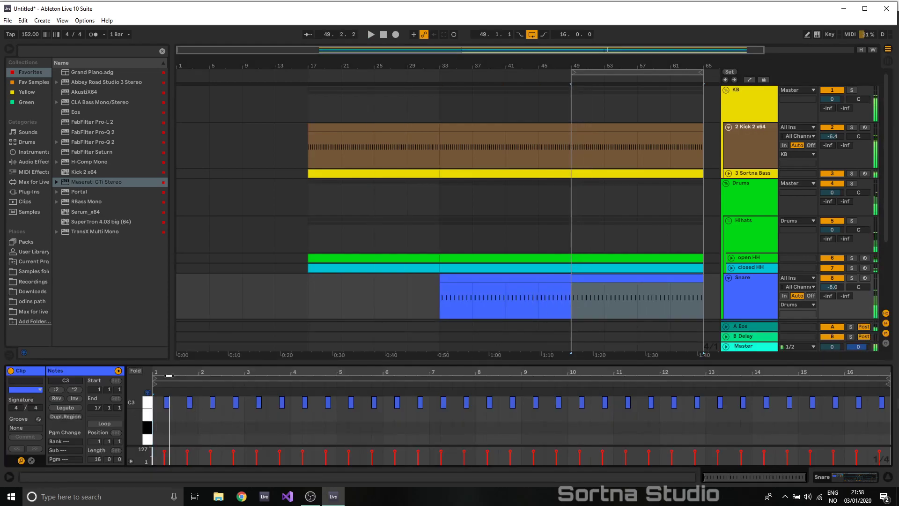
{"action": "left_click_drag", "start_coordinate": [173, 370], "coordinate": [187, 401]}
{"action": "key", "text": "space"}
{"action": "key", "text": "space"}
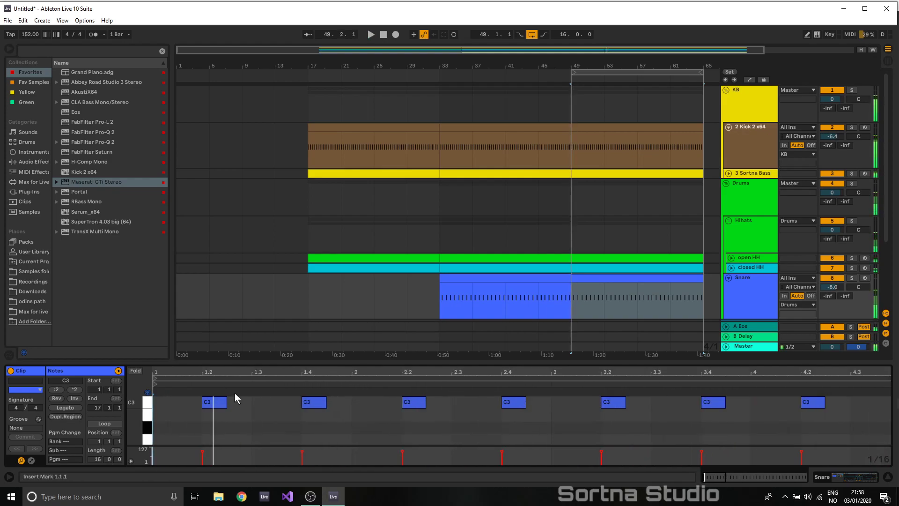
{"action": "double_click", "coordinate": [235, 402]}
{"action": "left_click_drag", "start_coordinate": [244, 398], "coordinate": [245, 399]}
{"action": "key", "text": "space"}
{"action": "key", "text": "space"}
{"action": "left_click_drag", "start_coordinate": [240, 451], "coordinate": [240, 455]}
{"action": "key", "text": "space"}
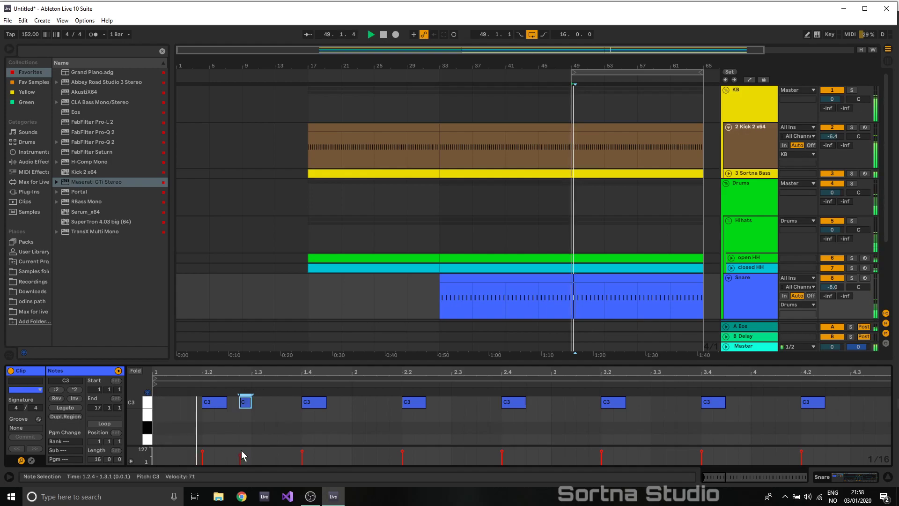
- Add a short C3 note at 2.3.2 in the Snare clip with velocity 34 and play it back
{"action": "key", "text": "space"}
{"action": "double_click", "coordinate": [480, 402]}
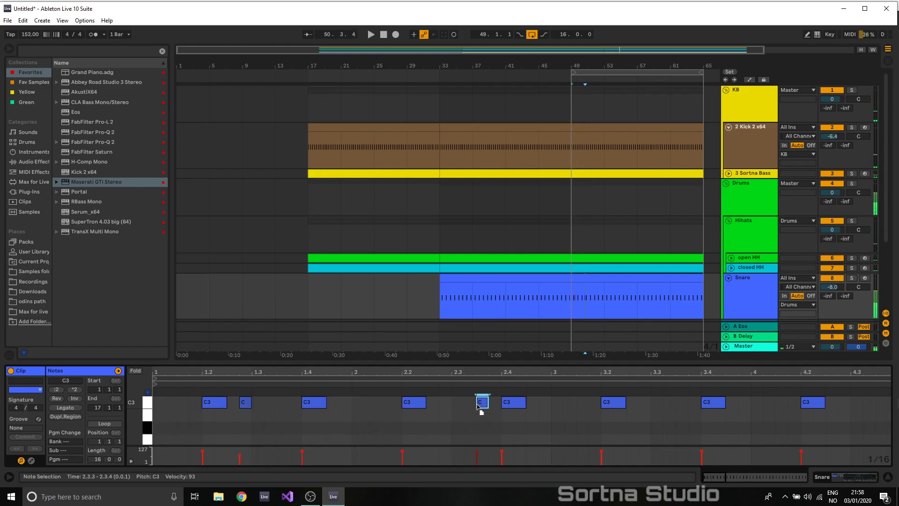
{"action": "key", "text": "space"}
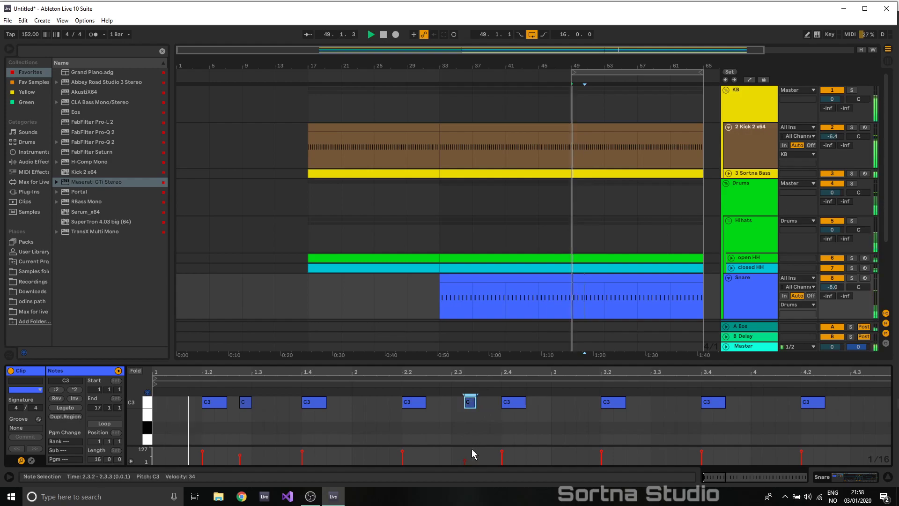
- Duplicate the first two bars of the snare pattern to bar 3 and add a soft short C3 note at 4.2.4
{"action": "left_click_drag", "start_coordinate": [552, 421], "coordinate": [60, 360]}
{"action": "key", "text": "ctrl+d"}
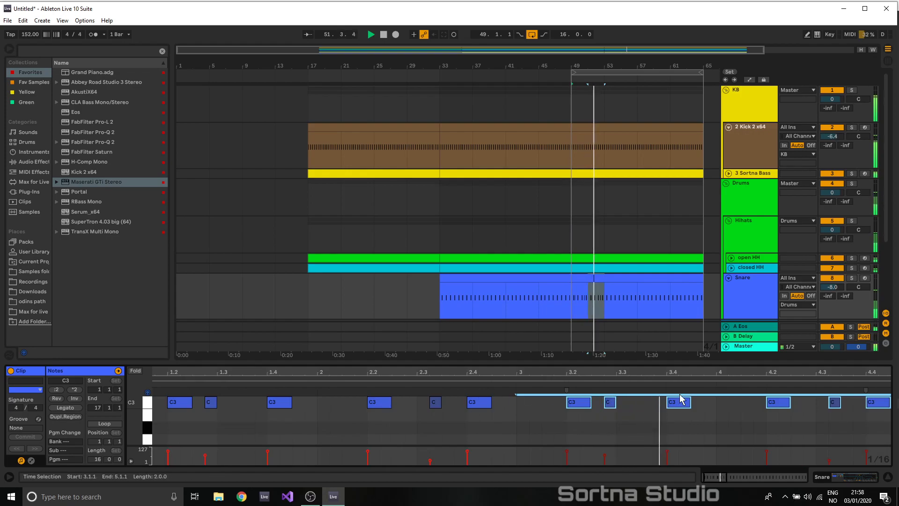
{"action": "double_click", "coordinate": [806, 406]}
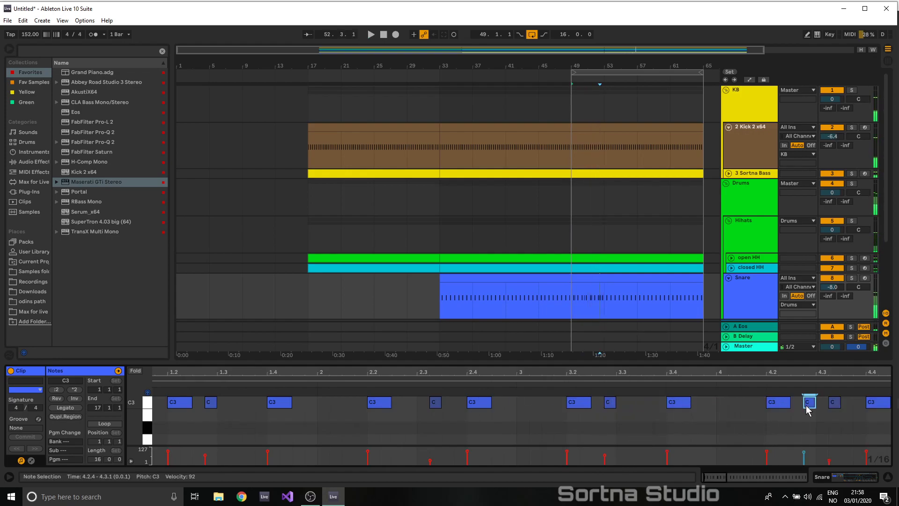
{"action": "left_click", "coordinate": [769, 379]}
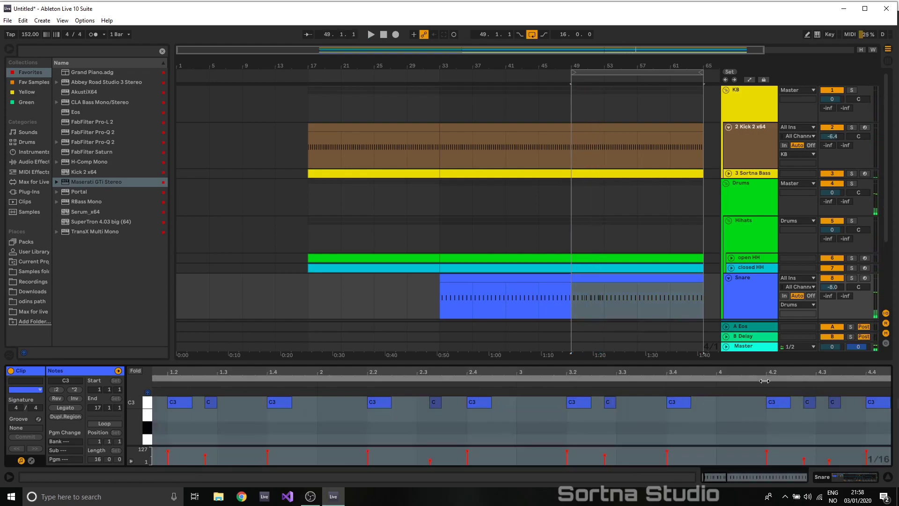
{"action": "left_click", "coordinate": [769, 384]}
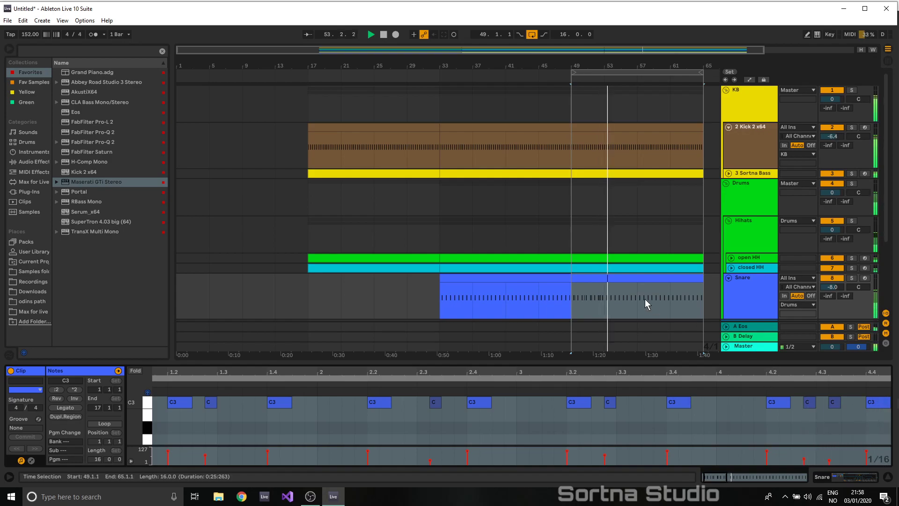
- Duplicate the Snare section from bar 49 to 53 three times to fill up to bar 65
{"action": "left_click_drag", "start_coordinate": [604, 290], "coordinate": [572, 281]}
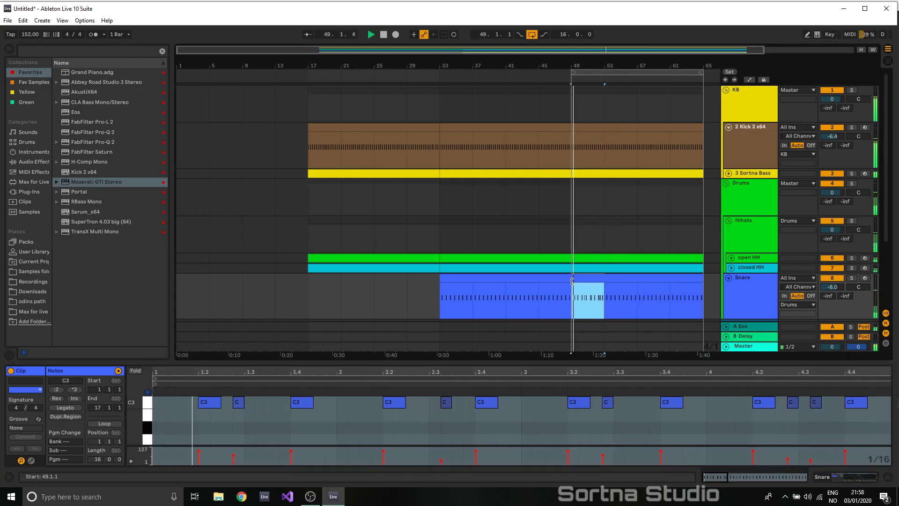
{"action": "key", "text": "ctrl+d"}
{"action": "key", "text": "ctrl+d"}
{"action": "key", "text": "ctrl+d"}
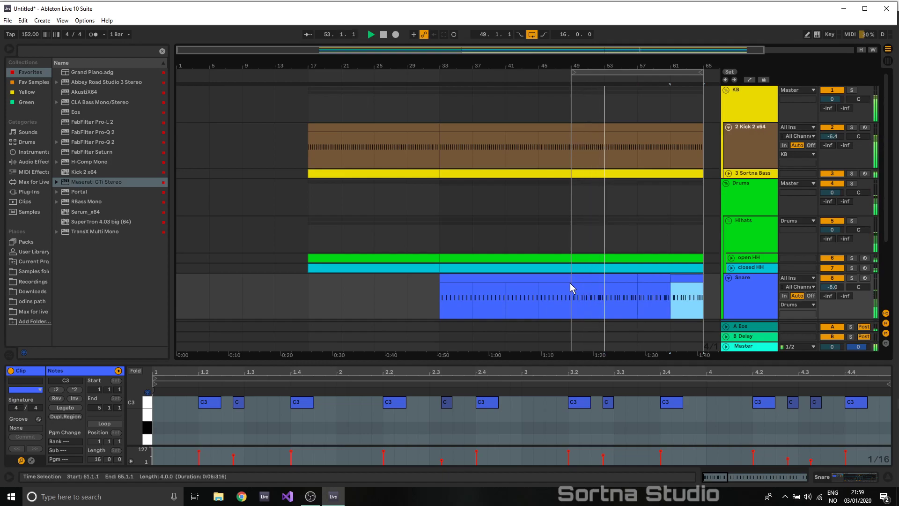
- Fold the Snare and Kick 2 tracks and the Hihats, Drums and KB groups
{"action": "left_click", "coordinate": [729, 277]}
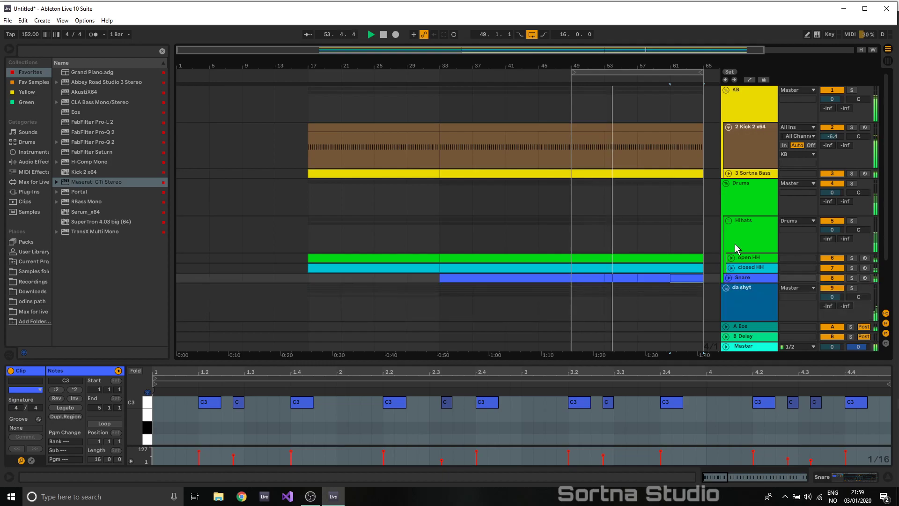
{"action": "left_click", "coordinate": [728, 220]}
{"action": "left_click", "coordinate": [726, 183]}
{"action": "left_click", "coordinate": [729, 127]}
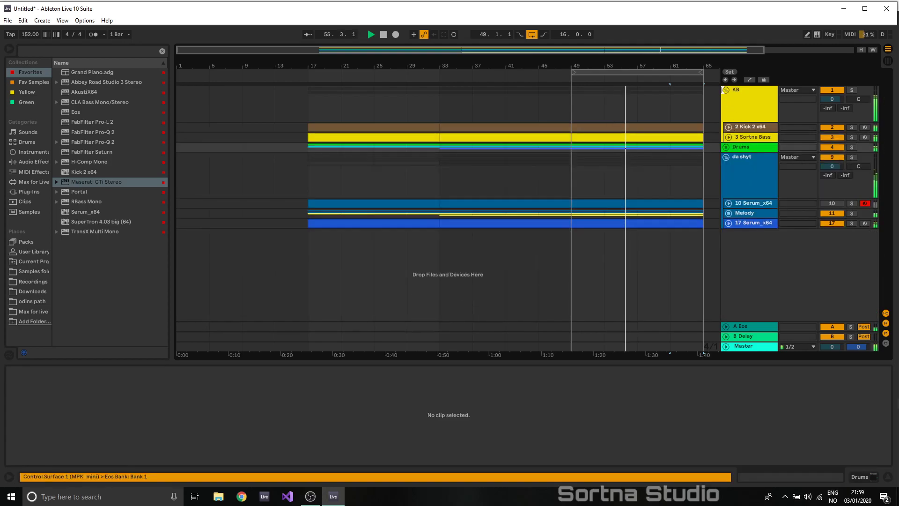
{"action": "left_click", "coordinate": [726, 89]}
- Unfold the KB group and add an Auto Filter audio effect to it
{"action": "left_click_drag", "start_coordinate": [616, 51], "coordinate": [616, 122]}
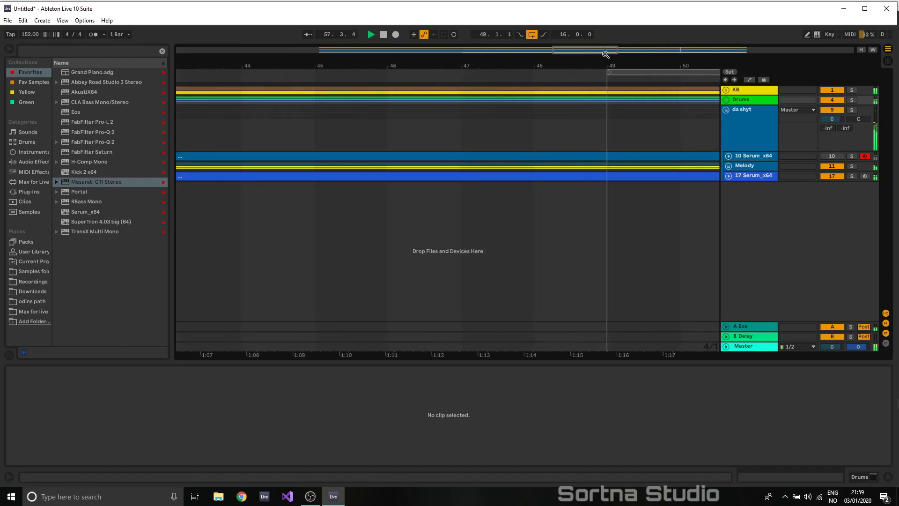
{"action": "left_click", "coordinate": [725, 89]}
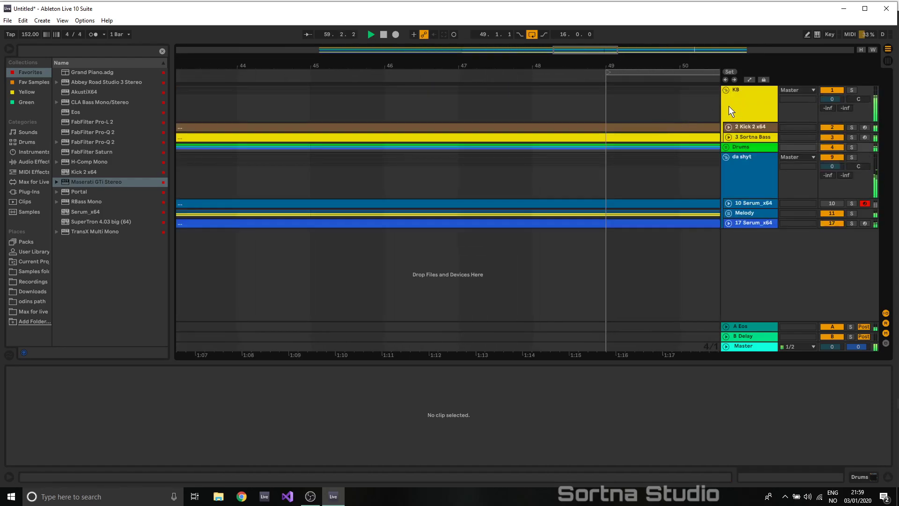
{"action": "right_click", "coordinate": [603, 110]}
{"action": "double_click", "coordinate": [743, 95]}
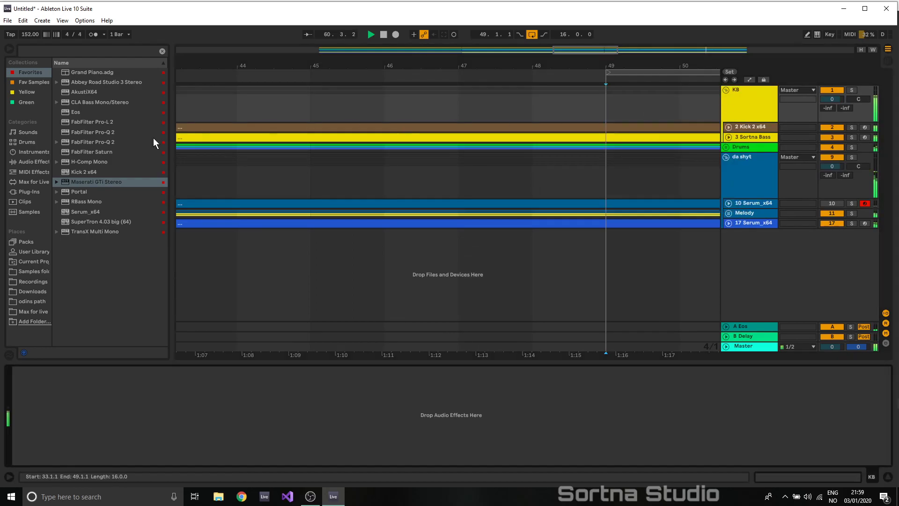
{"action": "left_click", "coordinate": [28, 161]}
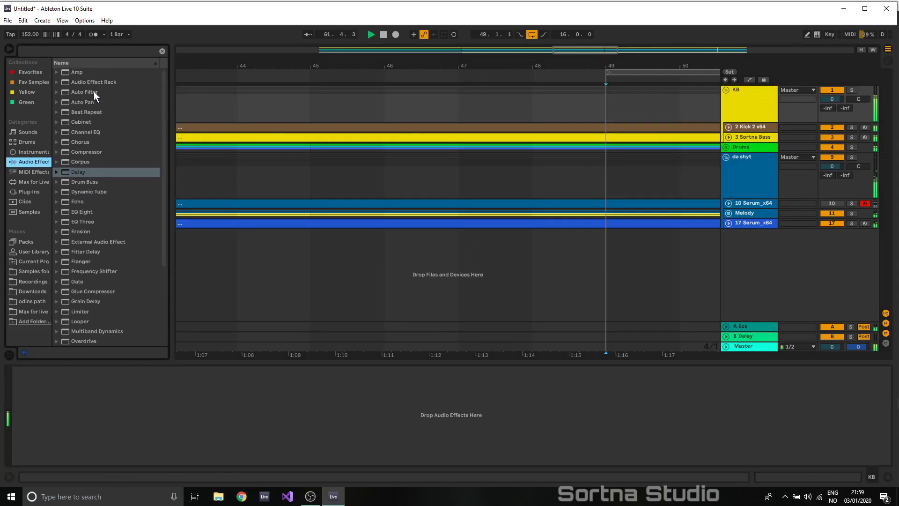
{"action": "left_click", "coordinate": [97, 92]}
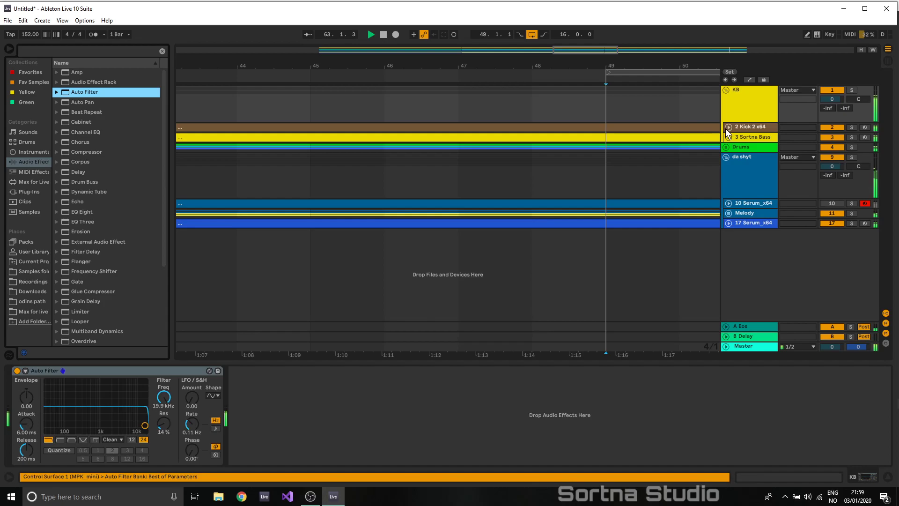
- On a 1/16 grid, duplicate the KB and Drums slice at 48.3.1 seven times, and delete the Drums content from 48.3.1 to bar 49
{"action": "left_click", "coordinate": [729, 128]}
{"action": "right_click", "coordinate": [599, 114]}
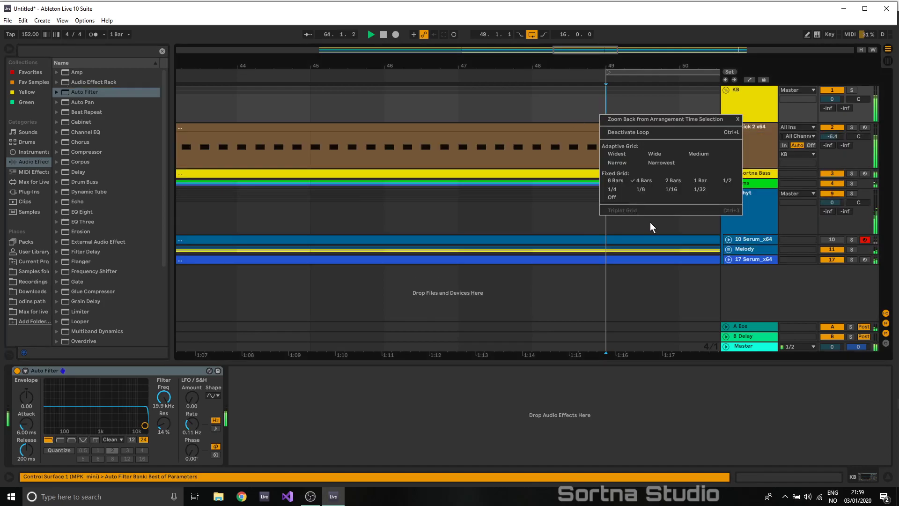
{"action": "left_click", "coordinate": [676, 189]}
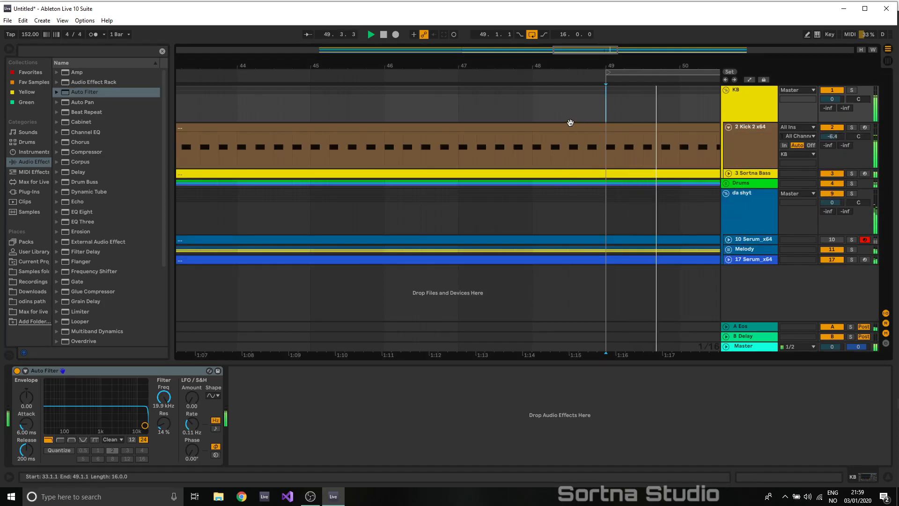
{"action": "left_click_drag", "start_coordinate": [569, 118], "coordinate": [572, 179]}
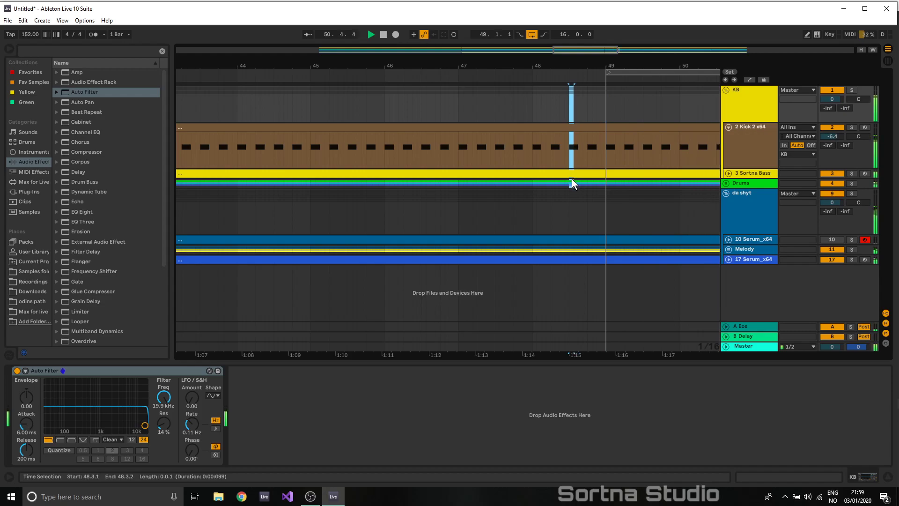
{"action": "key", "text": "ctrl+d"}
{"action": "key", "text": "ctrl+d"}
{"action": "key", "text": "ctrl+d"}
{"action": "key", "text": "ctrl+d"}
{"action": "key", "text": "ctrl+d"}
{"action": "key", "text": "ctrl+d"}
{"action": "key", "text": "ctrl+d"}
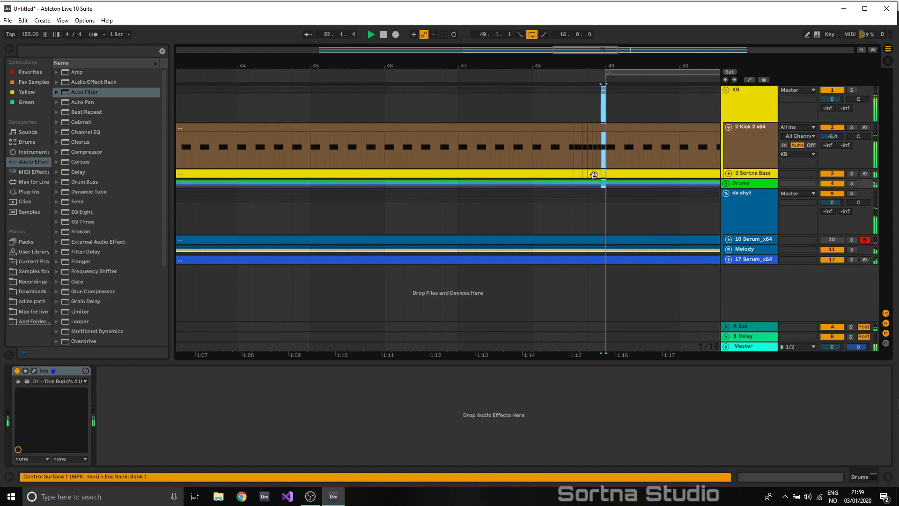
{"action": "mouse_move", "coordinate": [602, 183]}
{"action": "left_mouse_down"}
{"action": "mouse_move", "coordinate": [571, 187]}
{"action": "mouse_move", "coordinate": [605, 184]}
{"action": "left_mouse_up"}
{"action": "key", "text": "Delete"}
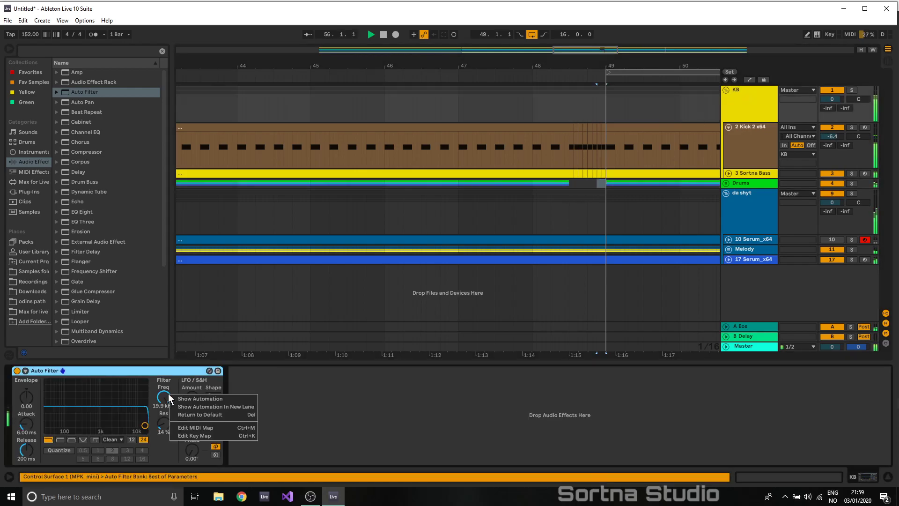
- Show the Auto Filter frequency automation on the KB group, place the insert mark at 48.3.1 and set the grid to 1/4
{"action": "right_click", "coordinate": [169, 399]}
{"action": "left_click", "coordinate": [196, 399]}
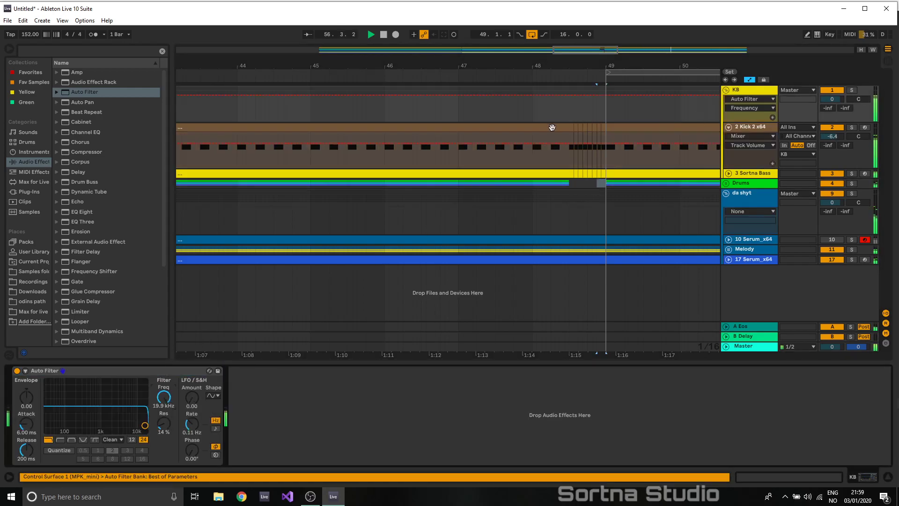
{"action": "left_click", "coordinate": [568, 105]}
{"action": "right_click", "coordinate": [568, 107]}
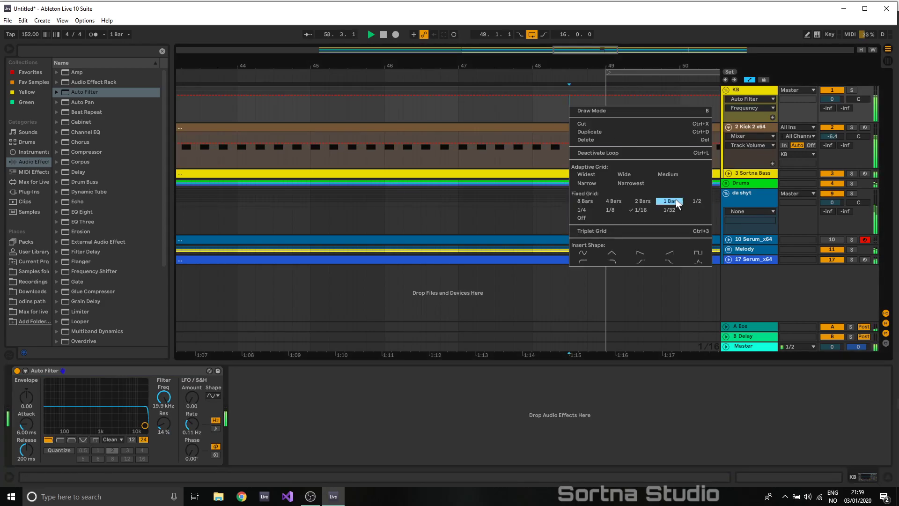
{"action": "left_click", "coordinate": [675, 200]}
{"action": "right_click", "coordinate": [570, 103]}
{"action": "left_click", "coordinate": [583, 209]}
{"action": "right_click", "coordinate": [569, 103]}
{"action": "left_click", "coordinate": [583, 209]}
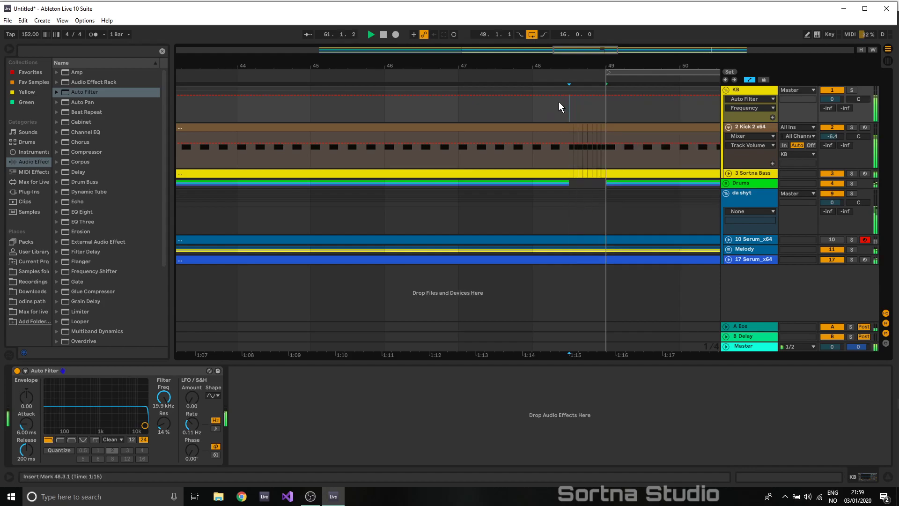
- Draw a falling Auto Filter frequency ramp on the KB group from 45.1.1 to 48.3.1
{"action": "left_click_drag", "start_coordinate": [569, 105], "coordinate": [413, 111]}
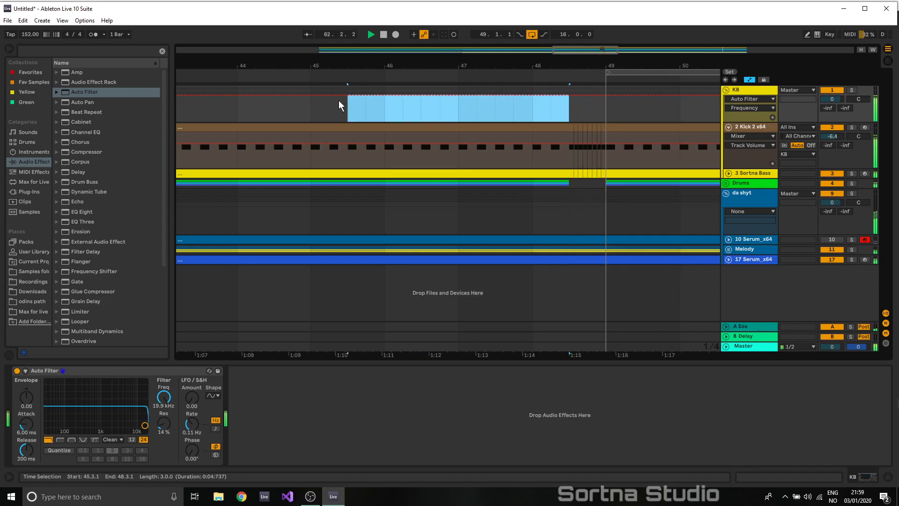
{"action": "key", "text": "space"}
{"action": "left_click_drag", "start_coordinate": [389, 98], "coordinate": [363, 123]}
{"action": "left_click", "coordinate": [309, 120]}
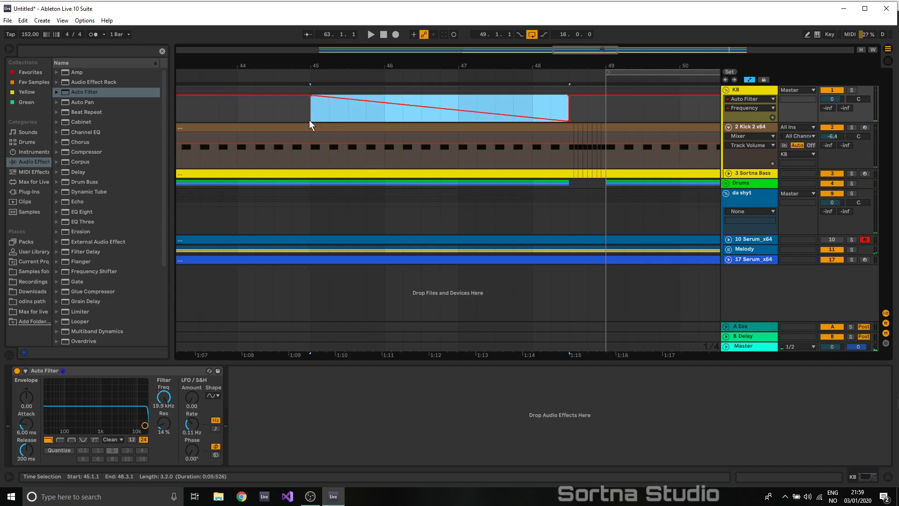
- Raise the KB group's Filter Type automation to notch between 45.1.1 and 48.3.1 and play it back
{"action": "left_click", "coordinate": [46, 440]}
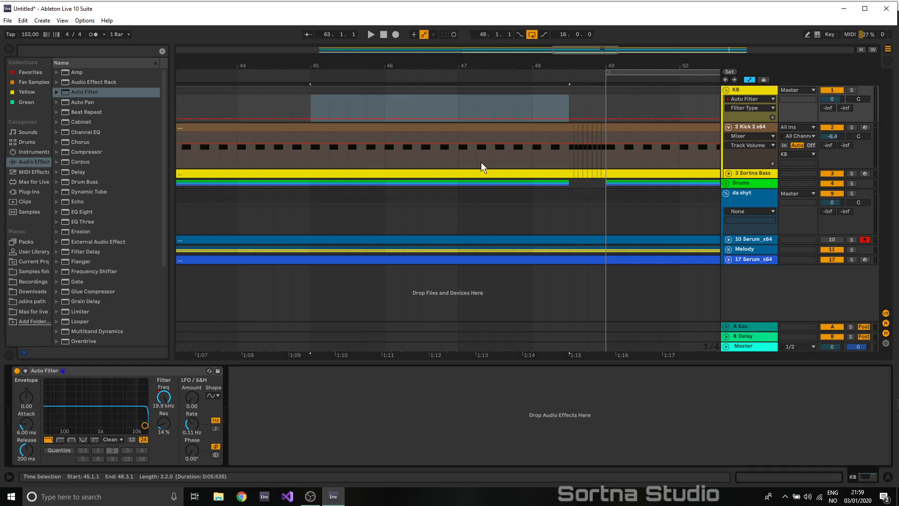
{"action": "left_click_drag", "start_coordinate": [464, 114], "coordinate": [465, 99]}
{"action": "key", "text": "space"}
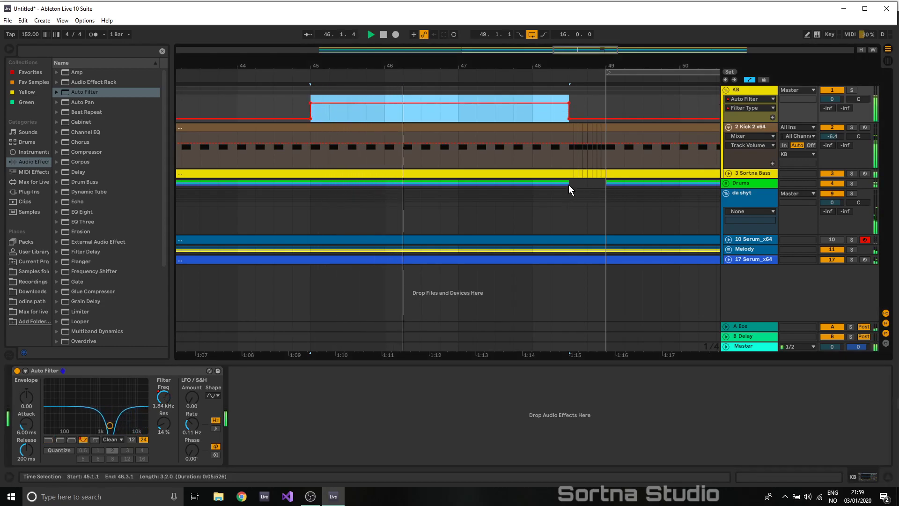
- Add an Auto Filter audio effect to the Drums group and show its frequency automation
{"action": "left_click", "coordinate": [750, 183]}
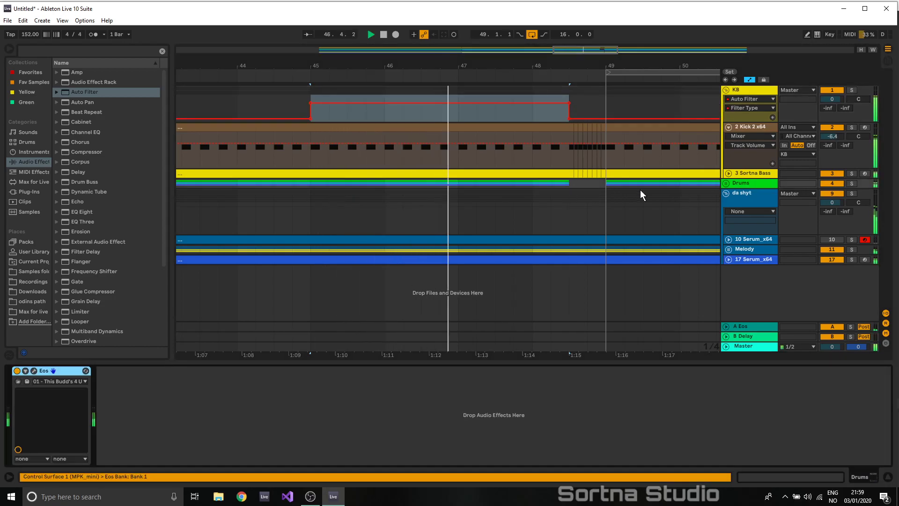
{"action": "left_click", "coordinate": [71, 92]}
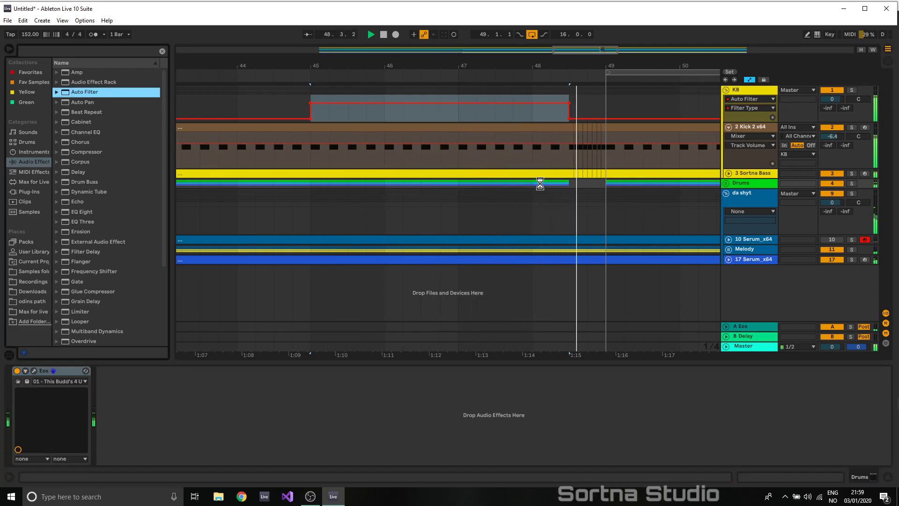
{"action": "right_click", "coordinate": [250, 397]}
{"action": "left_click", "coordinate": [269, 405]}
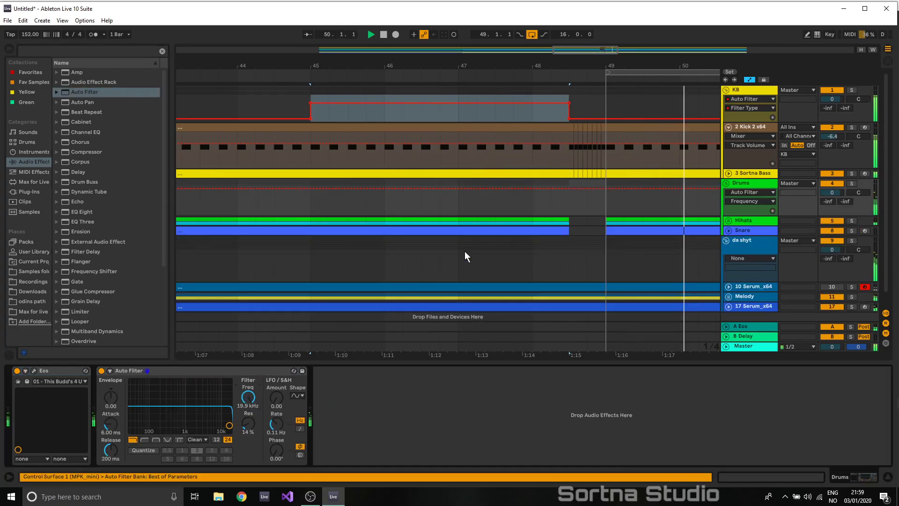
- Draw a falling Auto Filter frequency ramp on the Drums group from 45.1.1 to 48.3.1
{"action": "left_click_drag", "start_coordinate": [570, 201], "coordinate": [297, 207]}
{"action": "left_click", "coordinate": [310, 207]}
{"action": "left_click", "coordinate": [308, 209]}
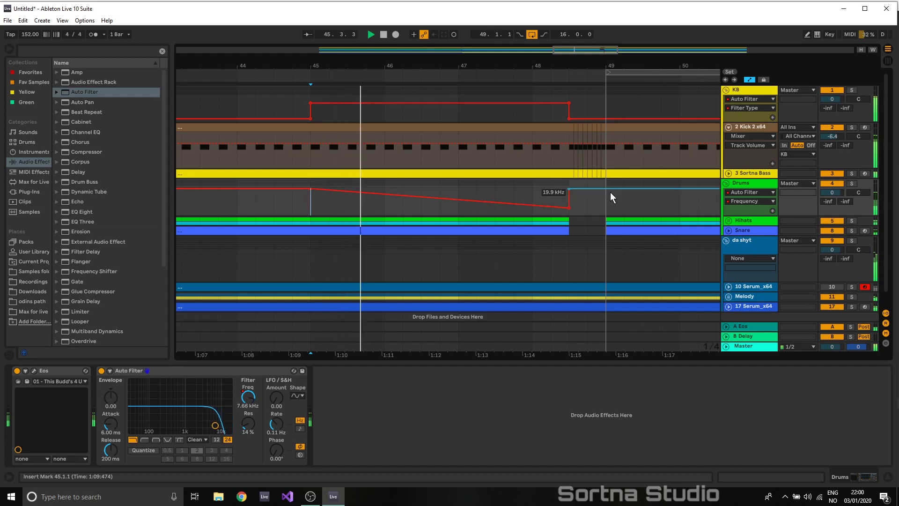
- Add a Utility effect to the Kick 2 x64 track and show its Gain automation
{"action": "left_click", "coordinate": [756, 126]}
{"action": "scroll", "coordinate": [121, 281], "scroll_direction": "down", "scroll_amount": 2}
{"action": "scroll", "coordinate": [108, 295], "scroll_direction": "down", "scroll_amount": 3}
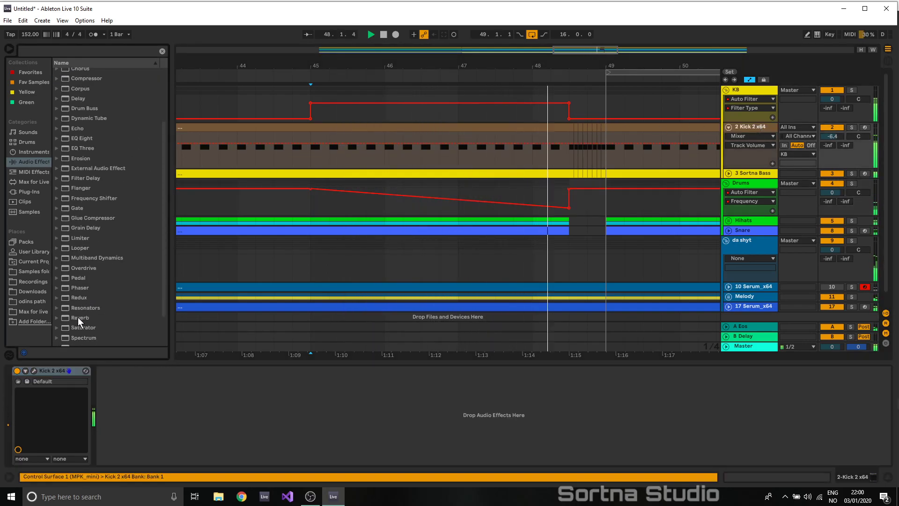
{"action": "left_click_drag", "start_coordinate": [80, 325], "coordinate": [139, 403]}
{"action": "right_click", "coordinate": [149, 405]}
{"action": "left_click", "coordinate": [218, 412]}
- Draw a rising Utility gain ramp on the Kick 2 track from 48.3.1 to bar 49 and raise its starting level above -inf dB
{"action": "left_click_drag", "start_coordinate": [574, 127], "coordinate": [580, 126]}
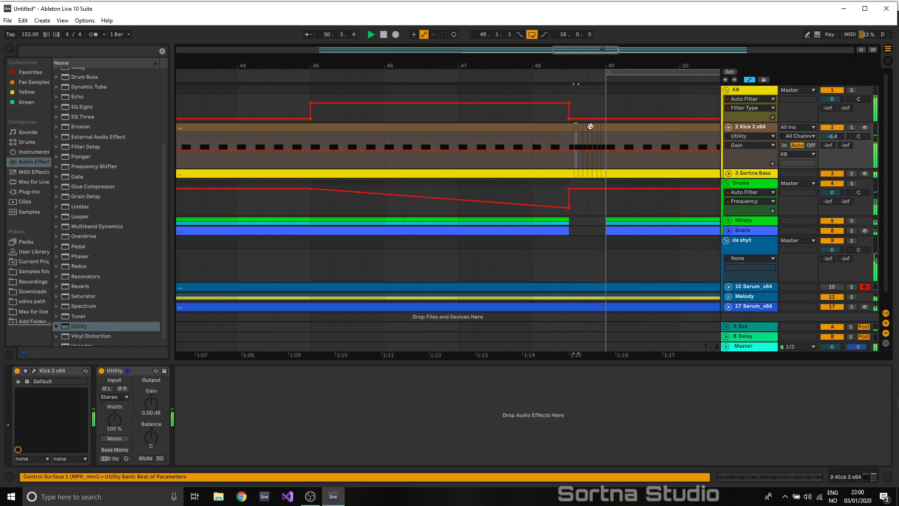
{"action": "left_click", "coordinate": [603, 126], "text": "shift"}
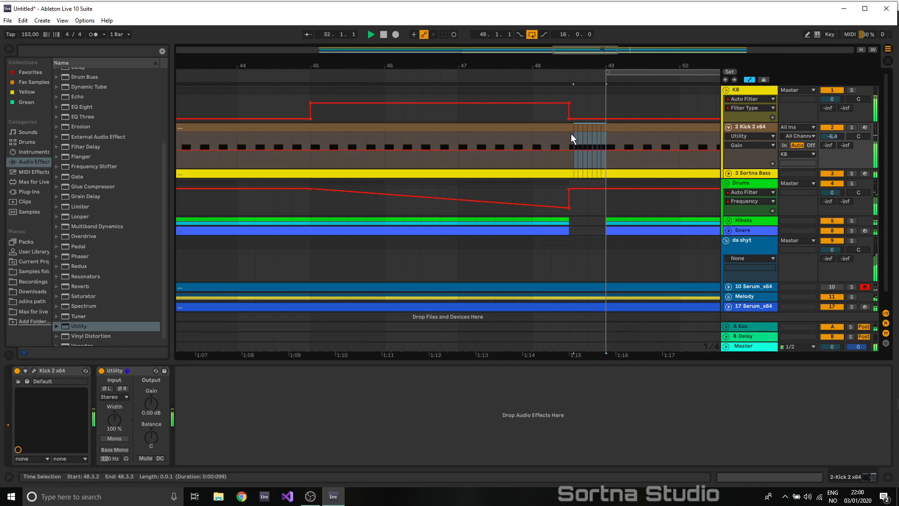
{"action": "left_click_drag", "start_coordinate": [577, 141], "coordinate": [578, 156]}
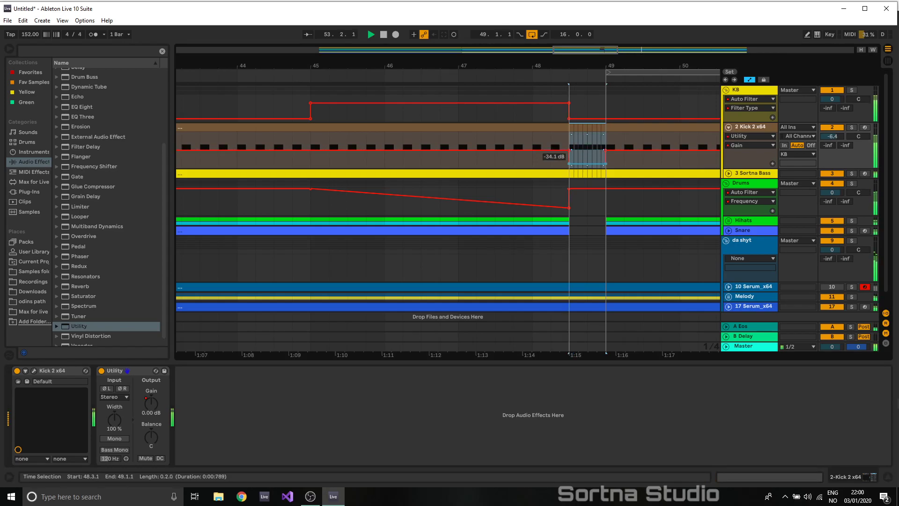
{"action": "left_click", "coordinate": [604, 168]}
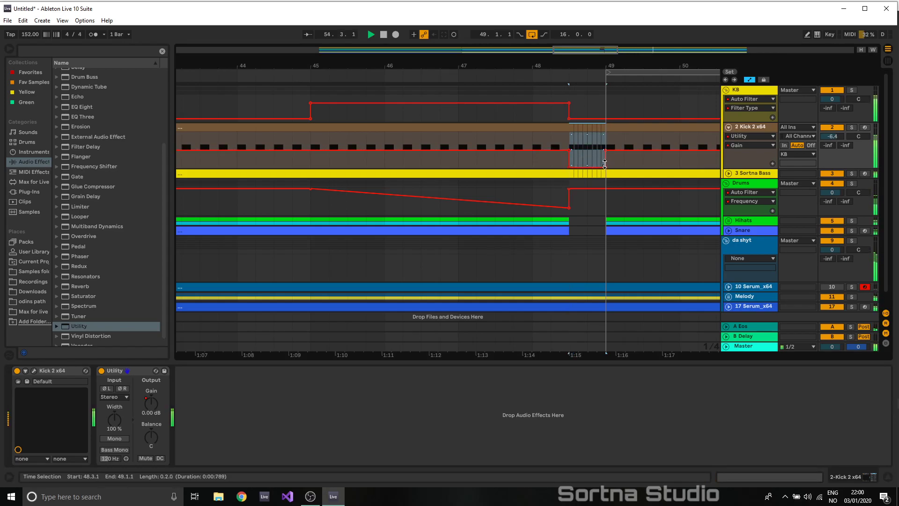
{"action": "left_click", "coordinate": [606, 167]}
{"action": "left_click", "coordinate": [556, 162]}
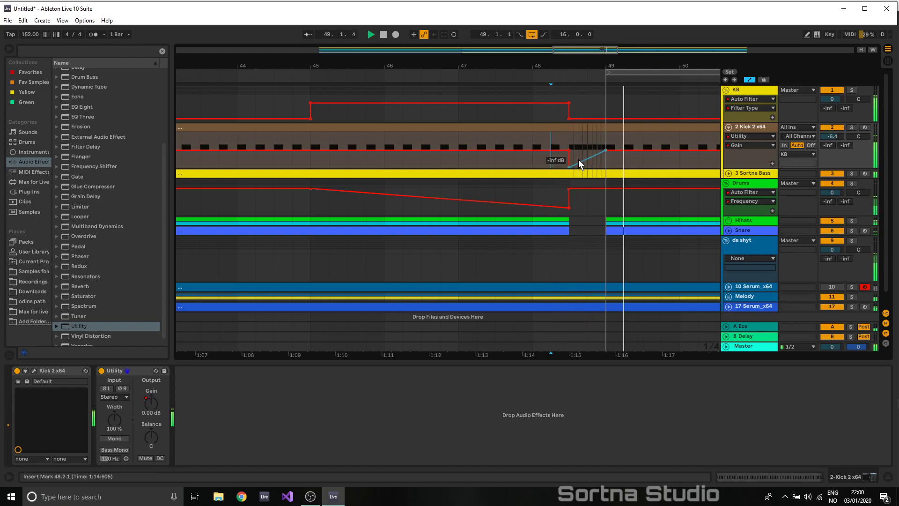
{"action": "left_click_drag", "start_coordinate": [568, 166], "coordinate": [569, 159]}
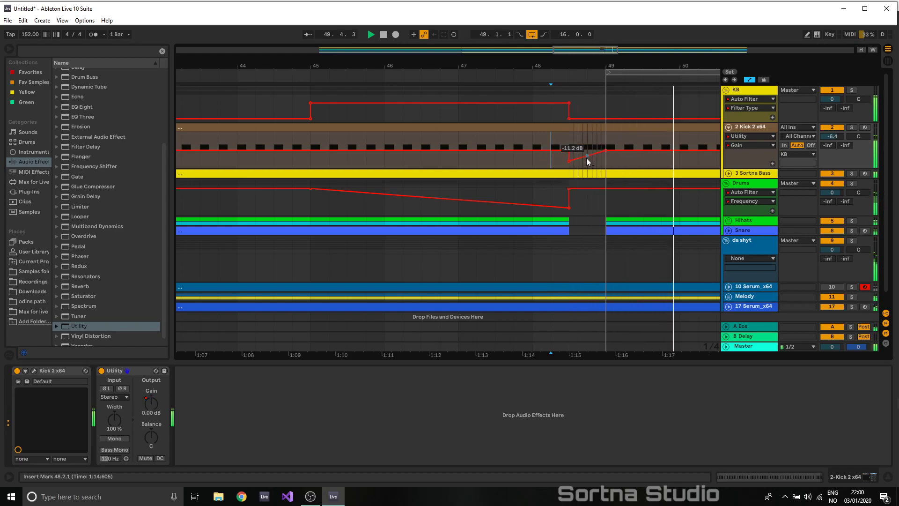
- Fold the Kick 2 track and the KB, Drums and da shyt groups, showing the arrangement from before bar 17 to past bar 49
{"action": "left_click", "coordinate": [729, 127]}
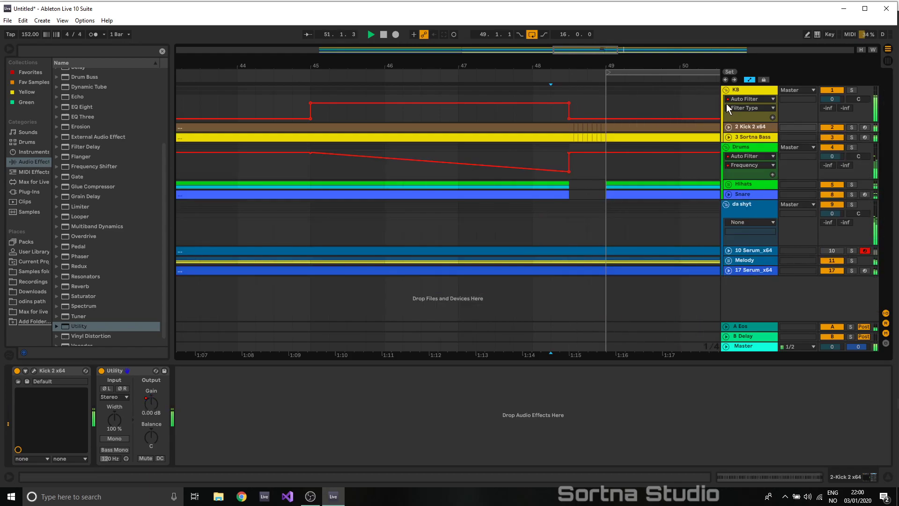
{"action": "left_click", "coordinate": [726, 89]}
{"action": "left_click", "coordinate": [725, 99]}
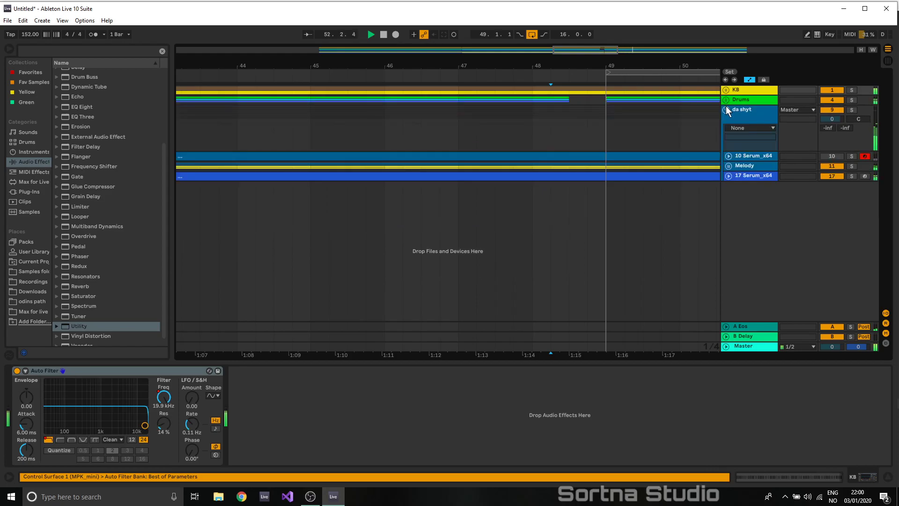
{"action": "left_click", "coordinate": [725, 109]}
{"action": "left_click_drag", "start_coordinate": [599, 51], "coordinate": [554, 22]}
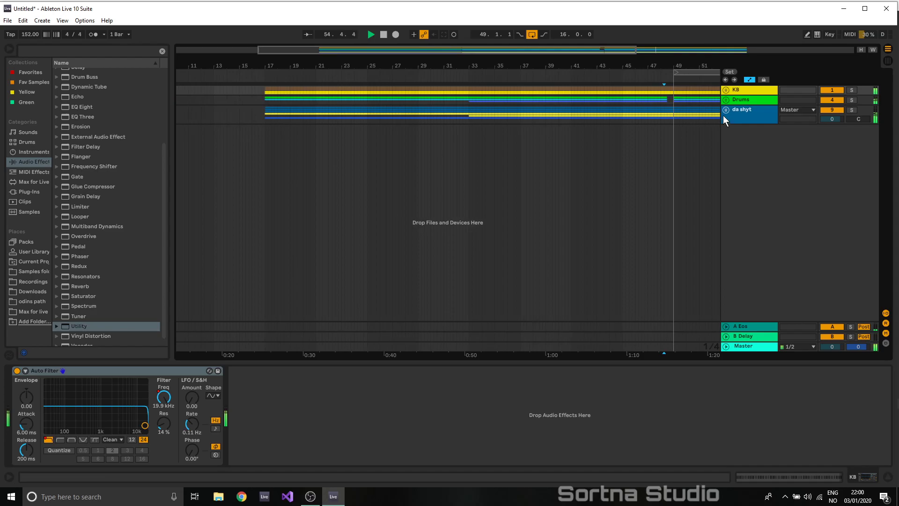
- Unfold the da shyt, Melody and 14 Group groups and the 16 Wavetable track
{"action": "left_click", "coordinate": [724, 111]}
{"action": "left_click", "coordinate": [728, 166]}
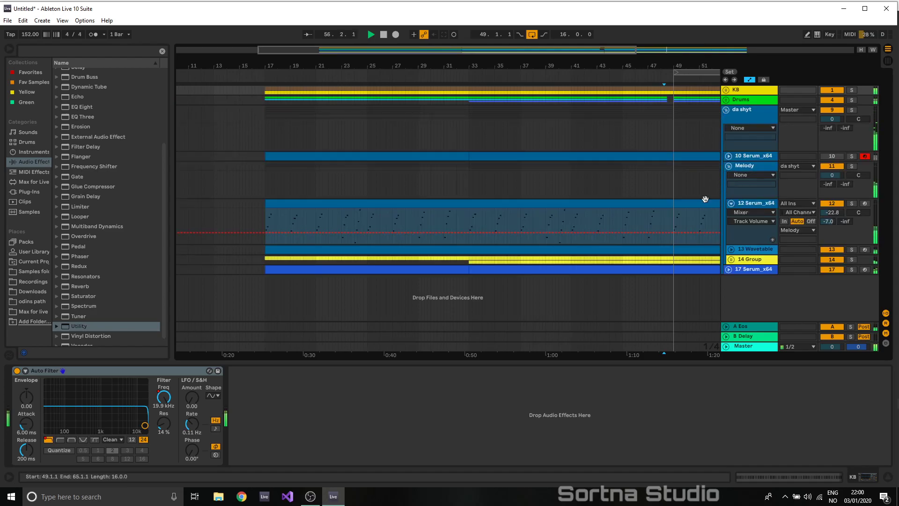
{"action": "left_click", "coordinate": [732, 259]}
{"action": "scroll", "coordinate": [705, 268], "scroll_direction": "down", "scroll_amount": 1}
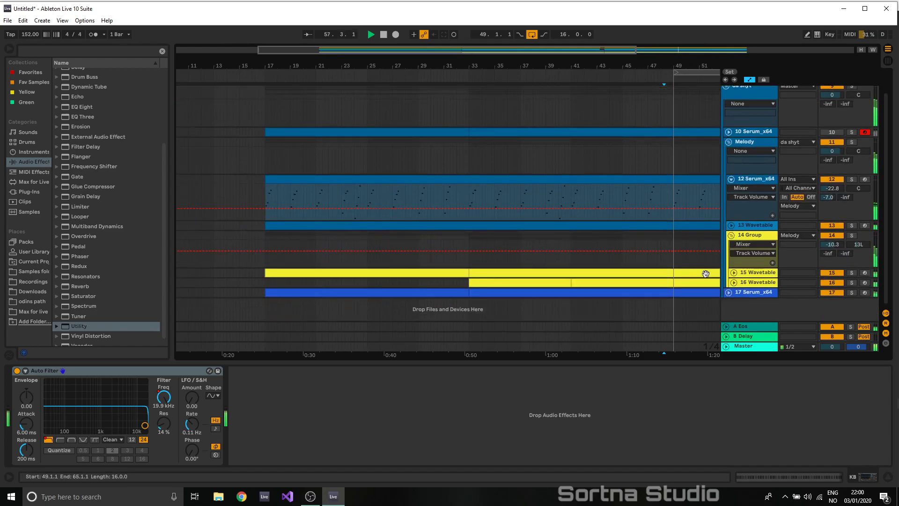
{"action": "left_click", "coordinate": [732, 282]}
{"action": "scroll", "coordinate": [639, 273], "scroll_direction": "down", "scroll_amount": 1}
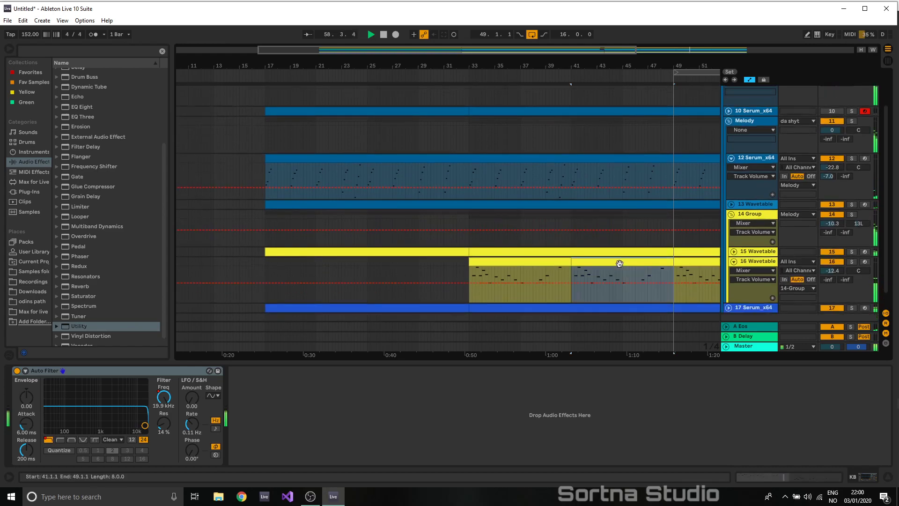
- Audition 16 Wavetable in solo and delete the 15 Wavetable clips from bar 17 to bar 49
{"action": "left_click", "coordinate": [415, 253]}
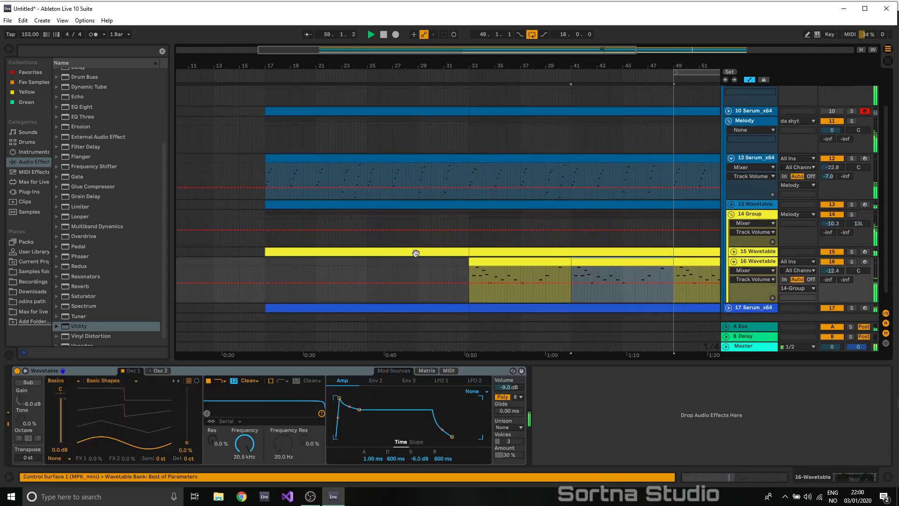
{"action": "left_click", "coordinate": [528, 262]}
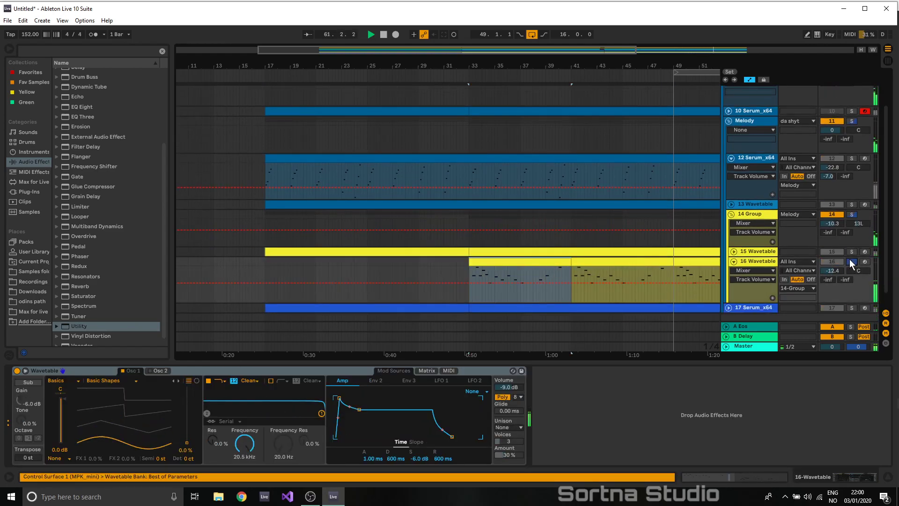
{"action": "left_click", "coordinate": [430, 250]}
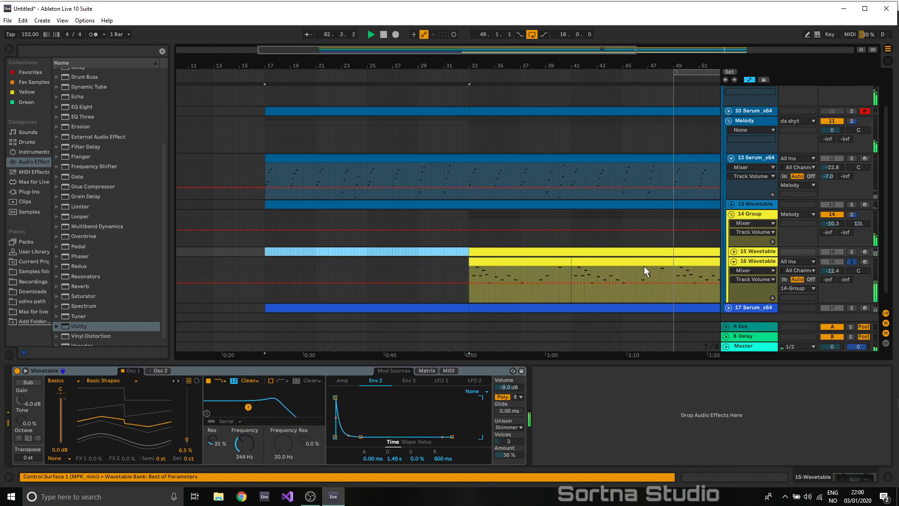
{"action": "left_click_drag", "start_coordinate": [599, 252], "coordinate": [555, 256]}
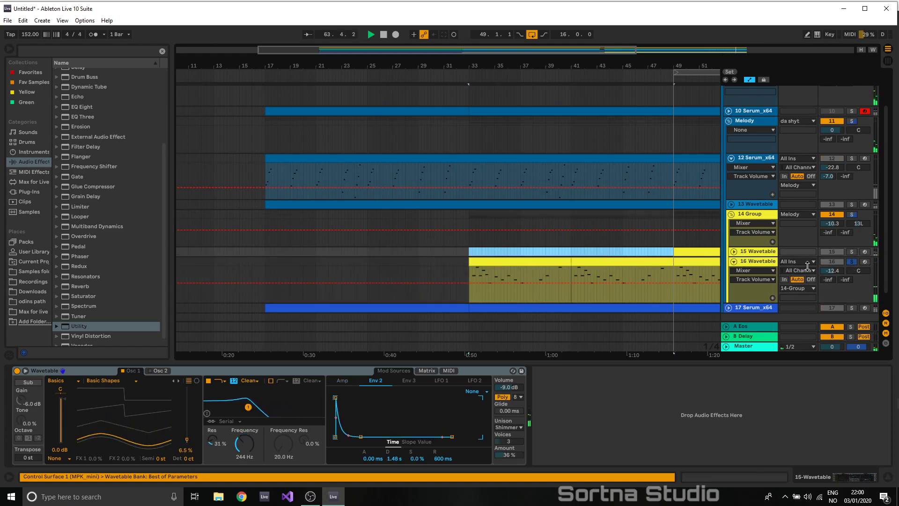
{"action": "key", "text": "Delete"}
{"action": "left_click", "coordinate": [512, 260]}
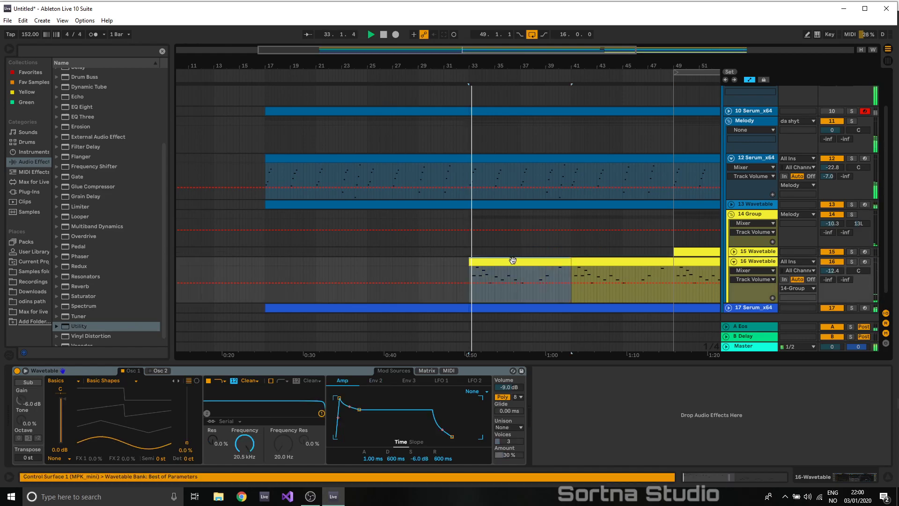
- Delete the 12 Serum_x64 clips from bar 17 to bar 49 and cut the 13 Wavetable content before bar 33
{"action": "scroll", "coordinate": [514, 257], "scroll_direction": "down", "scroll_amount": 2}
{"action": "scroll", "coordinate": [591, 255], "scroll_direction": "up", "scroll_amount": 4}
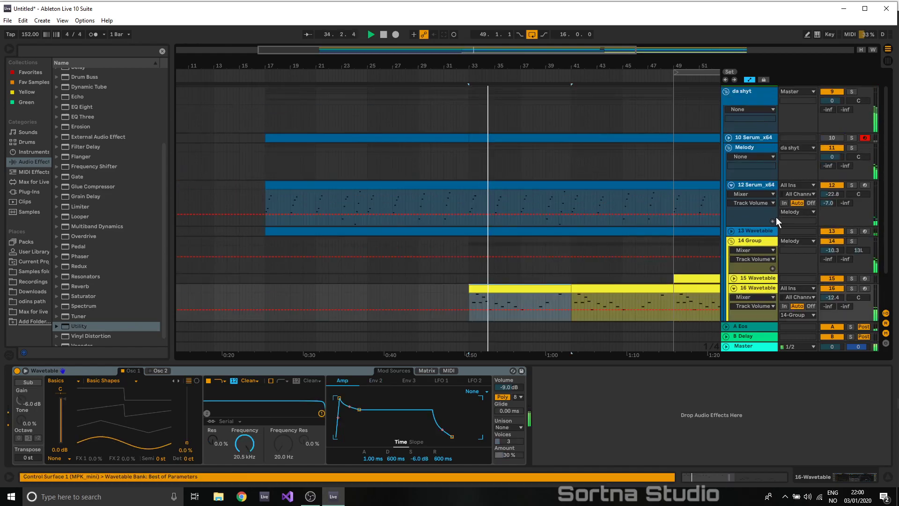
{"action": "left_click", "coordinate": [731, 230]}
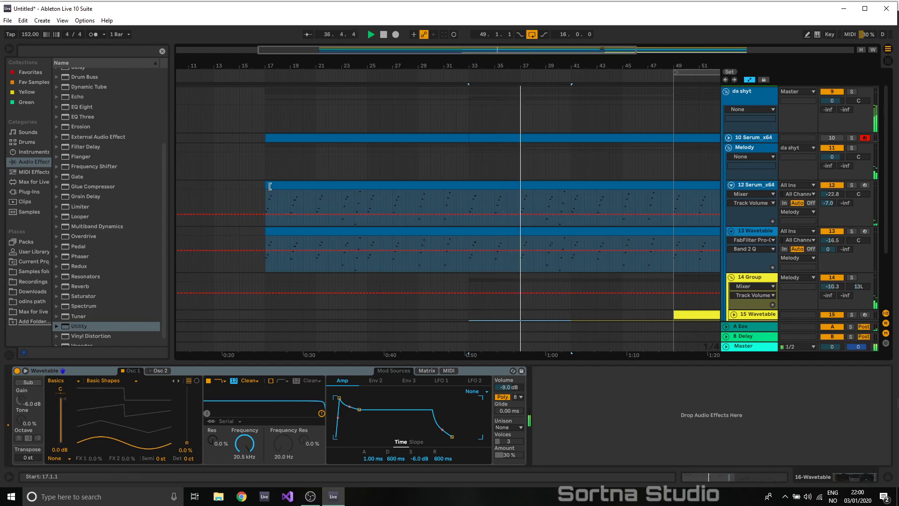
{"action": "left_click", "coordinate": [315, 185]}
{"action": "key", "text": "Delete"}
{"action": "left_click", "coordinate": [578, 193]}
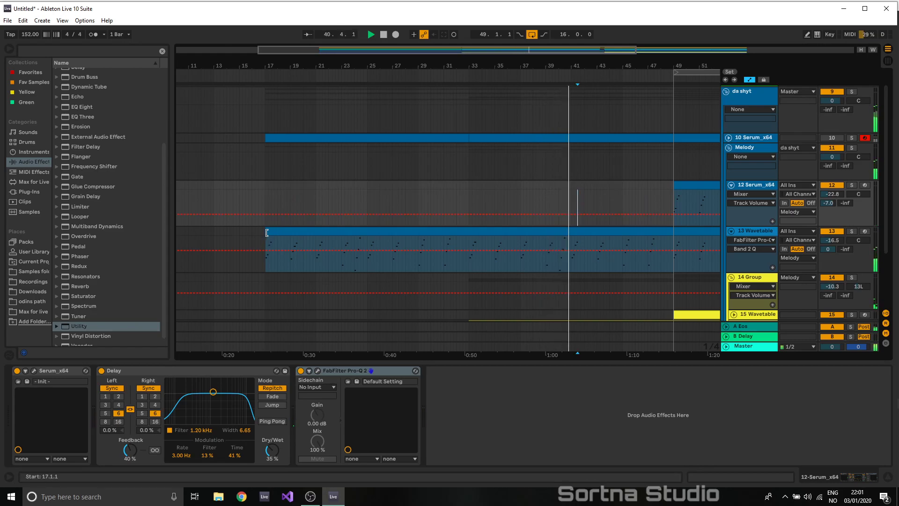
{"action": "left_click_drag", "start_coordinate": [264, 234], "coordinate": [469, 235]}
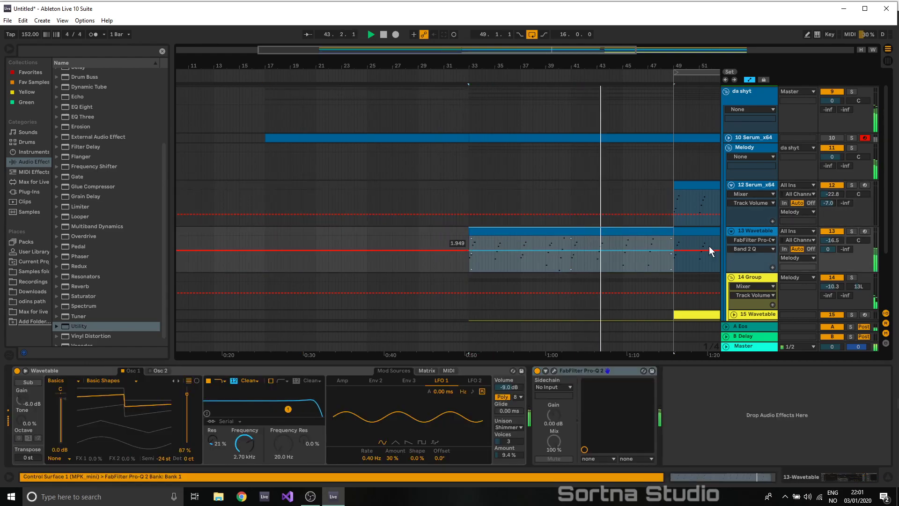
- Add an Auto Filter audio effect to the 13 Wavetable track and show its frequency automation
{"action": "scroll", "coordinate": [104, 141], "scroll_direction": "up", "scroll_amount": 3}
{"action": "scroll", "coordinate": [95, 106], "scroll_direction": "up", "scroll_amount": 1}
{"action": "mouse_move", "coordinate": [94, 92]}
{"action": "left_mouse_down"}
{"action": "mouse_move", "coordinate": [125, 120]}
{"action": "mouse_move", "coordinate": [705, 441]}
{"action": "mouse_move", "coordinate": [720, 424]}
{"action": "left_mouse_up"}
{"action": "right_click", "coordinate": [810, 402]}
{"action": "left_click", "coordinate": [792, 402]}
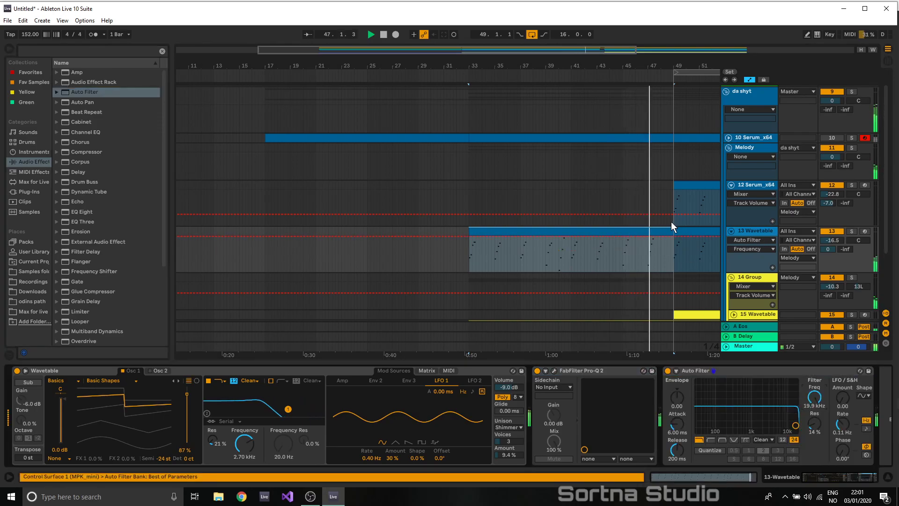
- Draw a curved rising Auto Filter frequency sweep on the 13 Wavetable track from bar 33 to bar 49
{"action": "left_click_drag", "start_coordinate": [641, 242], "coordinate": [609, 253]}
{"action": "left_click", "coordinate": [673, 261]}
{"action": "left_click", "coordinate": [467, 237]}
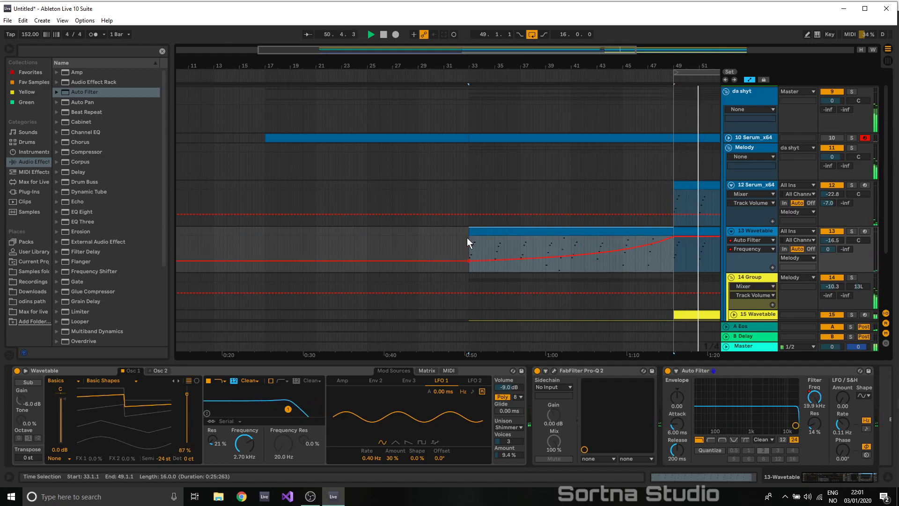
- Collapse the 12 Serum_x64 and 13 Wavetable tracks and the Melody and da shyt groups, and set the fixed grid to 2 bars
{"action": "left_click", "coordinate": [731, 232]}
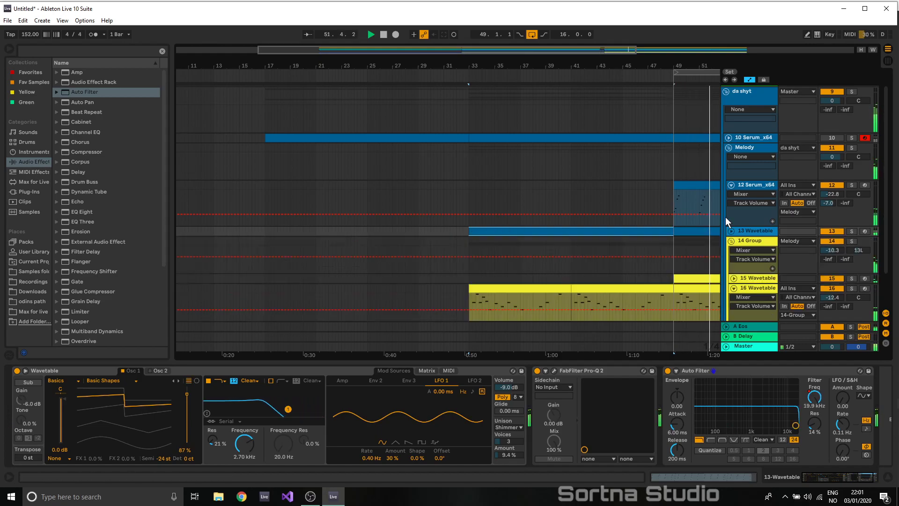
{"action": "left_click", "coordinate": [728, 189]}
{"action": "left_click", "coordinate": [728, 148]}
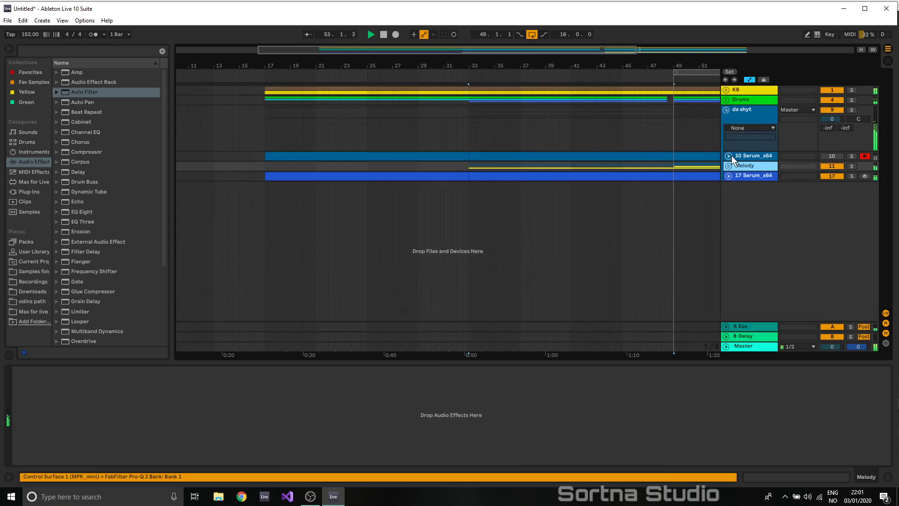
{"action": "left_click", "coordinate": [726, 109]}
{"action": "right_click", "coordinate": [264, 117]}
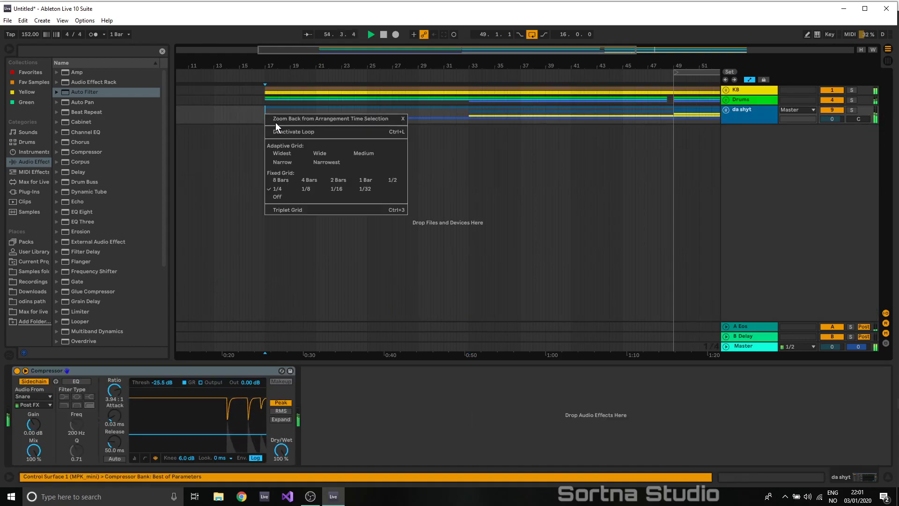
{"action": "left_click", "coordinate": [335, 182]}
- Insert a MIDI track below the da shyt group and load Serum_x64 onto it
{"action": "right_click", "coordinate": [746, 117]}
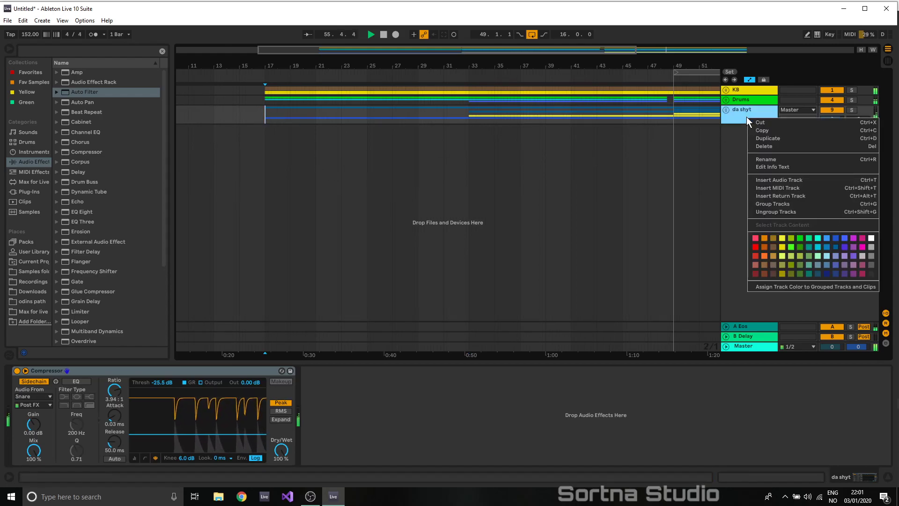
{"action": "left_click", "coordinate": [787, 189]}
{"action": "left_click", "coordinate": [30, 73]}
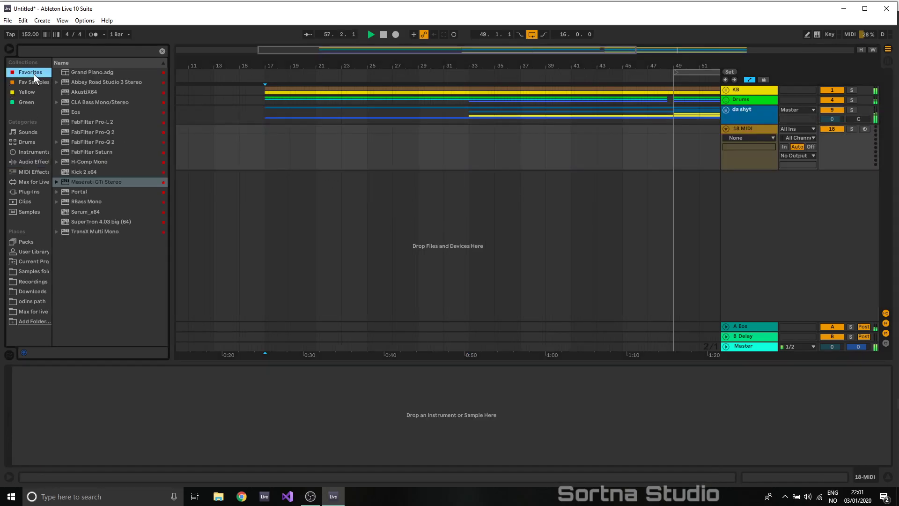
{"action": "left_click_drag", "start_coordinate": [81, 212], "coordinate": [384, 157]}
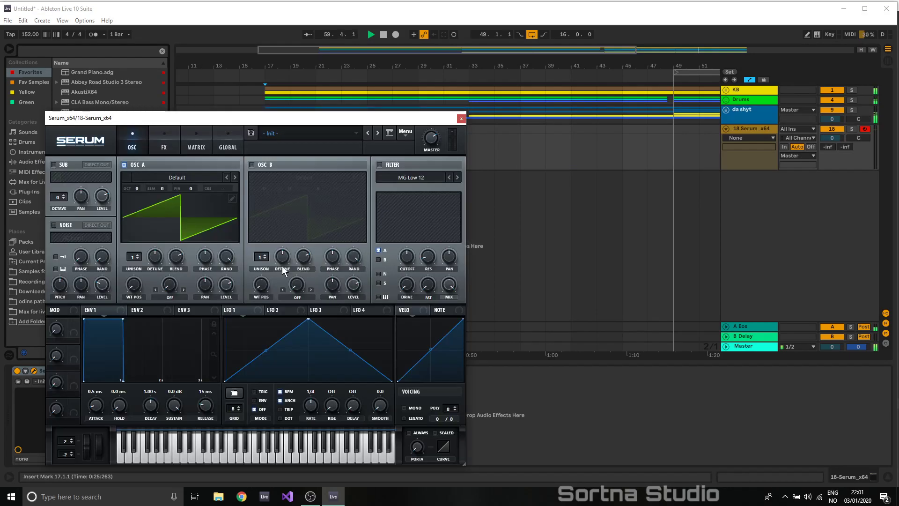
- Set Serum's oscillator A warp mode to FM (From B) and enable the noise oscillator with the Air Can 5 sample
{"action": "left_click", "coordinate": [165, 296]}
{"action": "left_click", "coordinate": [207, 255]}
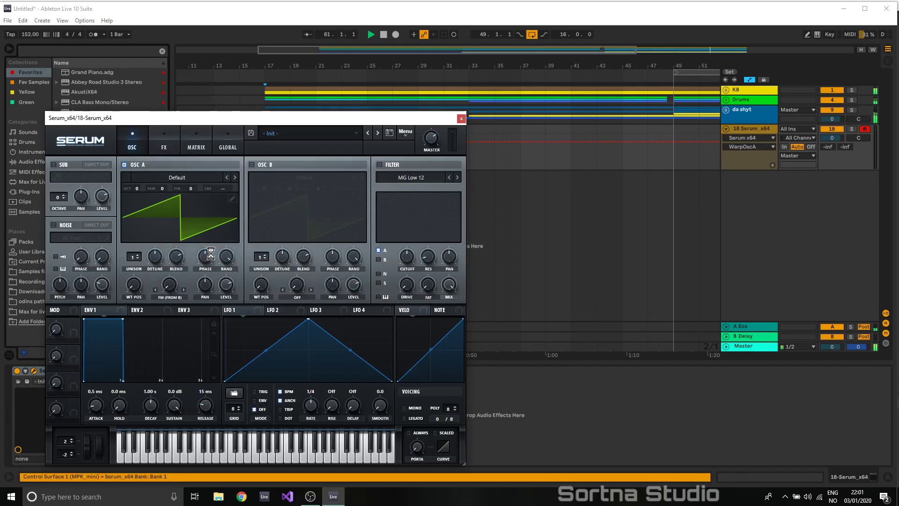
{"action": "left_click_drag", "start_coordinate": [60, 284], "coordinate": [58, 324]}
{"action": "left_click", "coordinate": [53, 226]}
{"action": "left_click", "coordinate": [89, 237]}
{"action": "mouse_move", "coordinate": [119, 274]}
{"action": "mouse_move", "coordinate": [116, 293]}
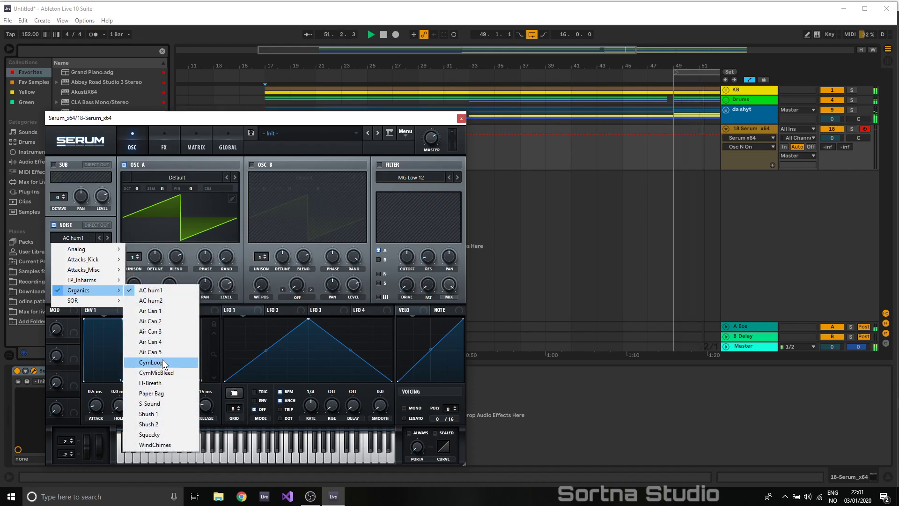
{"action": "left_click", "coordinate": [167, 354]}
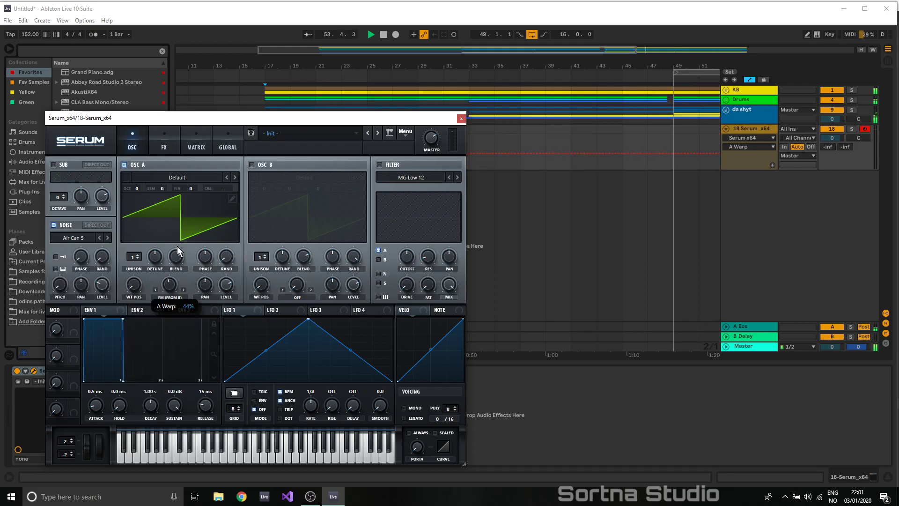
- Set Serum's master volume to about 67% and play test notes from the computer keyboard
{"action": "left_click", "coordinate": [430, 140]}
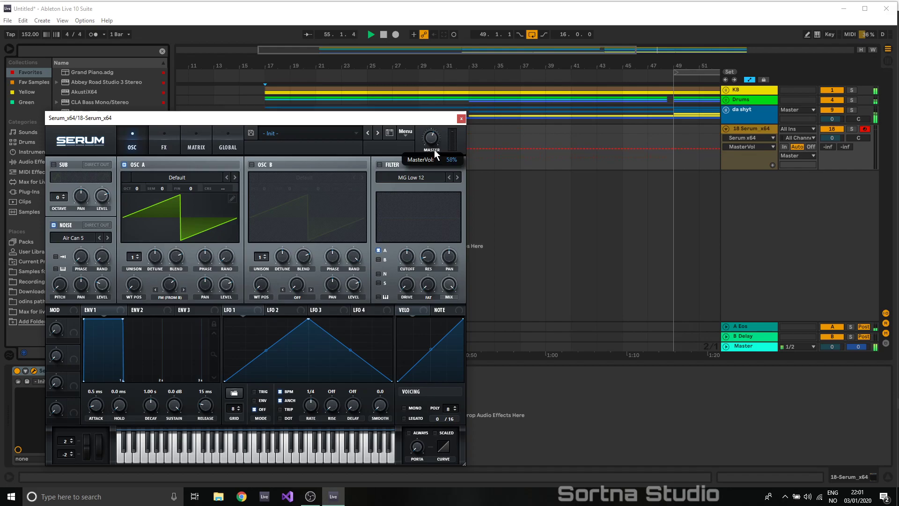
{"action": "key", "text": "m"}
{"action": "key", "text": "g"}
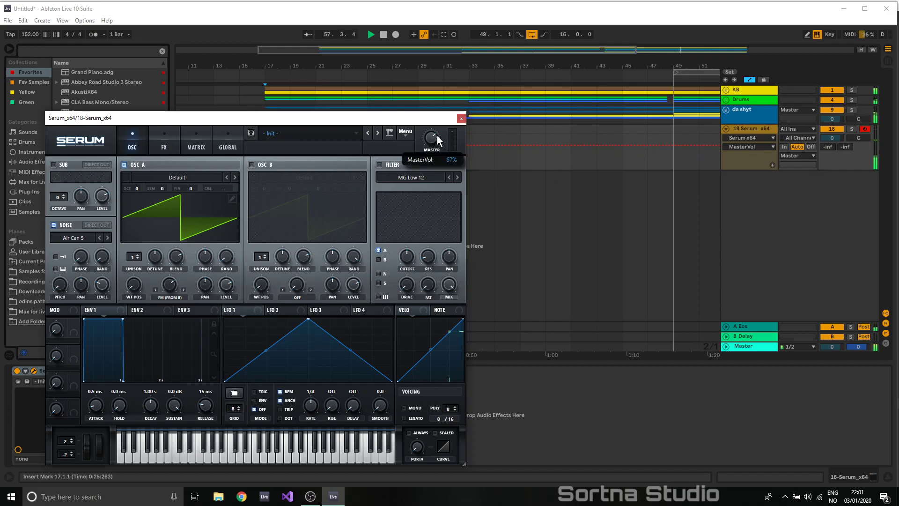
- Switch oscillator A's warp mode to FM (Noise) and adjust the warp amount and noise pitch by ear
{"action": "left_click", "coordinate": [175, 285]}
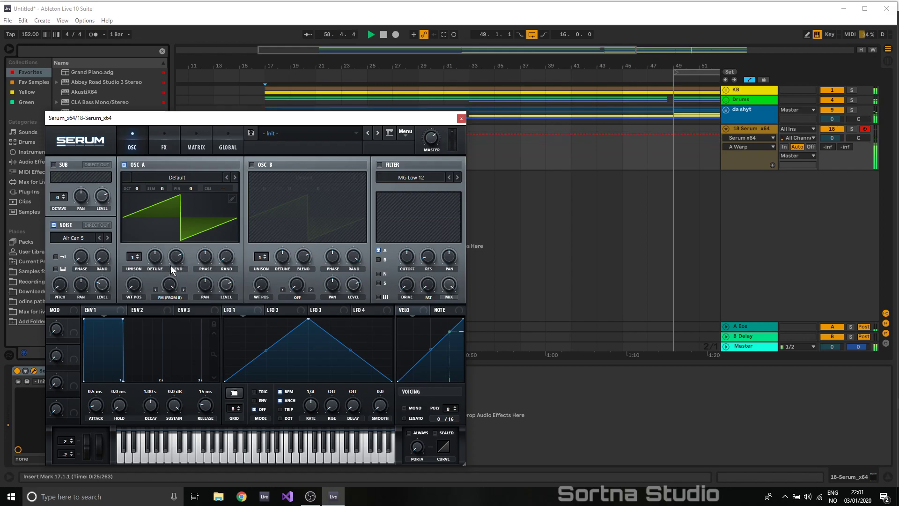
{"action": "left_click", "coordinate": [169, 296]}
{"action": "left_click", "coordinate": [196, 284]}
{"action": "left_click", "coordinate": [66, 279]}
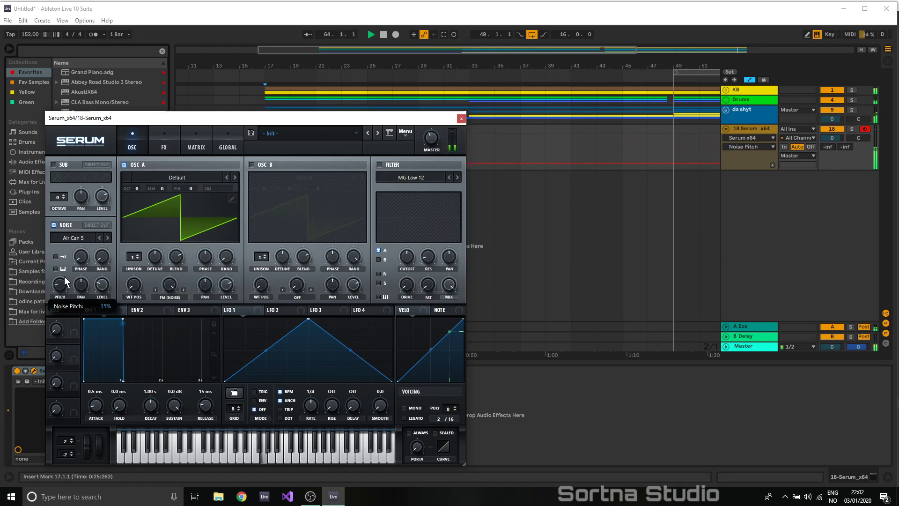
{"action": "left_click_drag", "start_coordinate": [169, 287], "coordinate": [173, 344]}
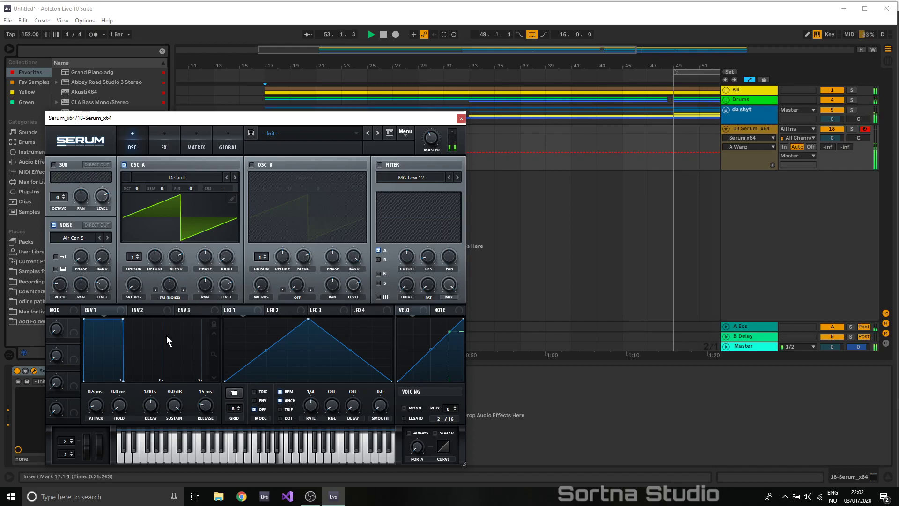
{"action": "left_click_drag", "start_coordinate": [172, 283], "coordinate": [176, 241]}
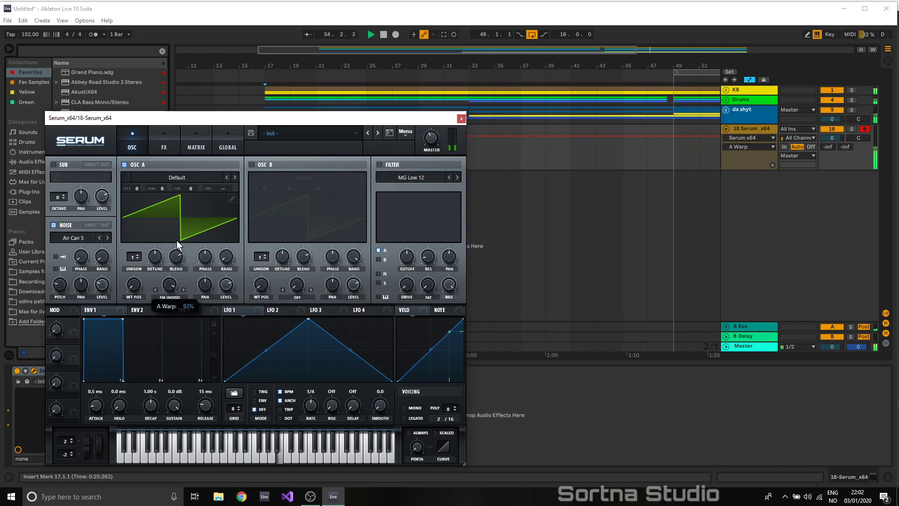
{"action": "left_click_drag", "start_coordinate": [172, 279], "coordinate": [170, 267]}
{"action": "mouse_move", "coordinate": [61, 286]}
{"action": "left_mouse_down"}
{"action": "mouse_move", "coordinate": [66, 306]}
{"action": "mouse_move", "coordinate": [66, 295]}
{"action": "left_mouse_up"}
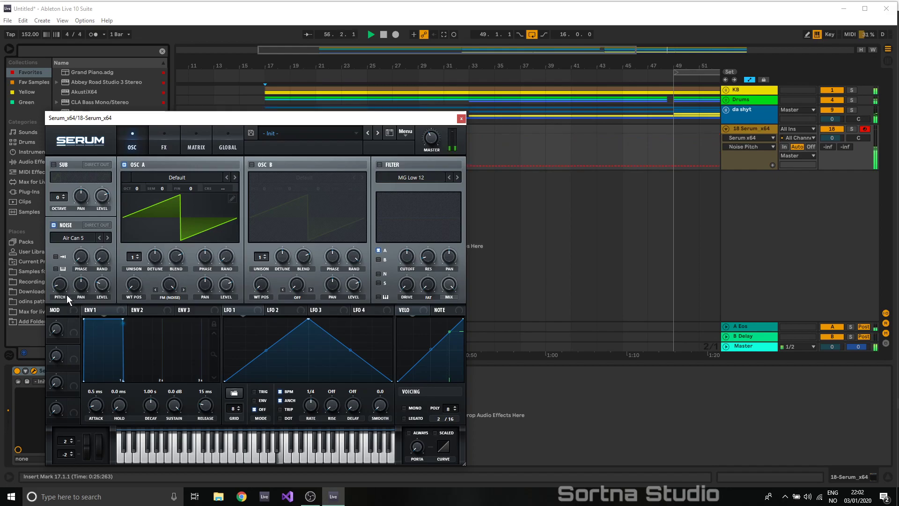
- Enable the Serum filter as Band 24 and assign LFO 1 at a 2 bar rate to oscillator A's coarse pitch and the filter cutoff
{"action": "left_click", "coordinate": [380, 165]}
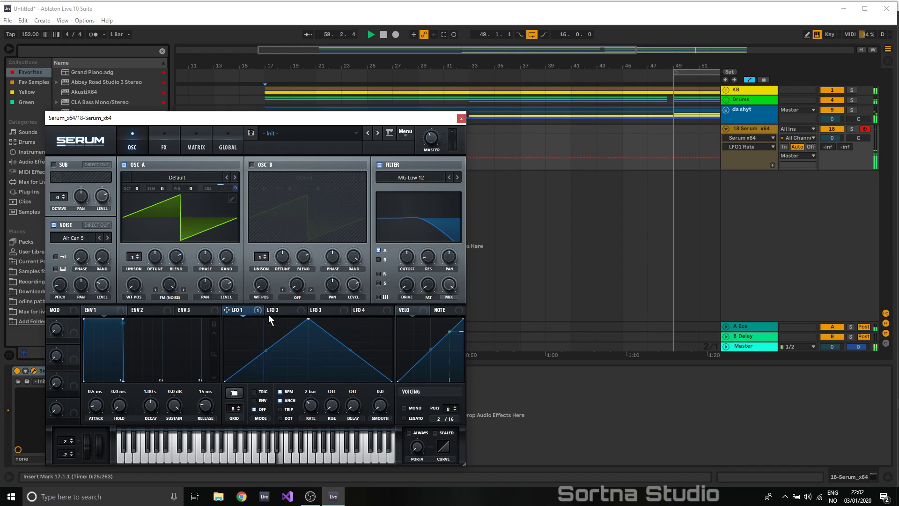
{"action": "left_click_drag", "start_coordinate": [440, 263], "coordinate": [404, 239]}
{"action": "left_click", "coordinate": [430, 262]}
{"action": "left_click", "coordinate": [411, 177]}
{"action": "mouse_move", "coordinate": [405, 188]}
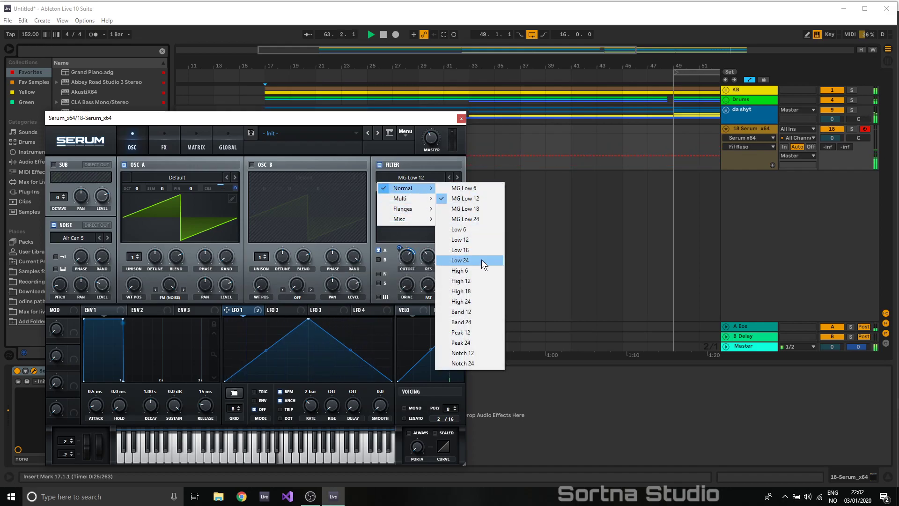
{"action": "left_click", "coordinate": [461, 321]}
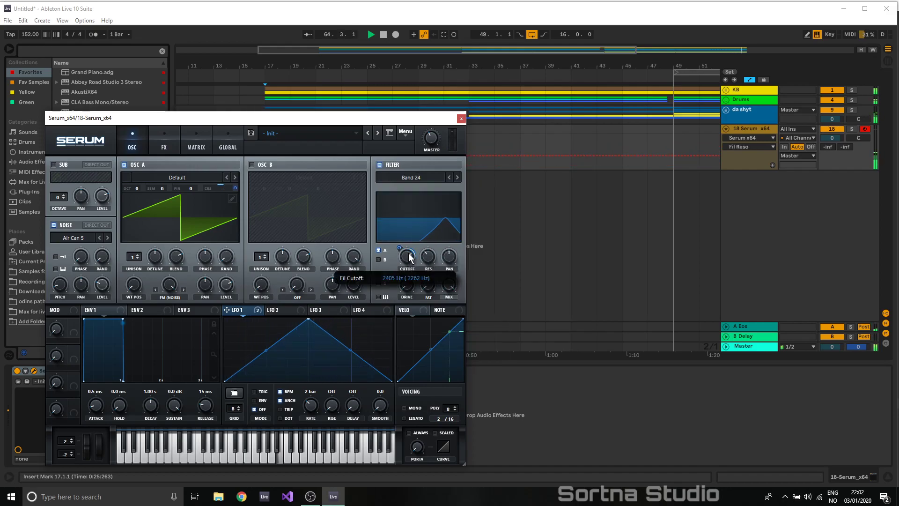
- Raise the filter cutoff and drive and slow LFO 1's rate to 4 bar
{"action": "left_click_drag", "start_coordinate": [412, 253], "coordinate": [418, 252]}
{"action": "left_click_drag", "start_coordinate": [406, 284], "coordinate": [409, 264]}
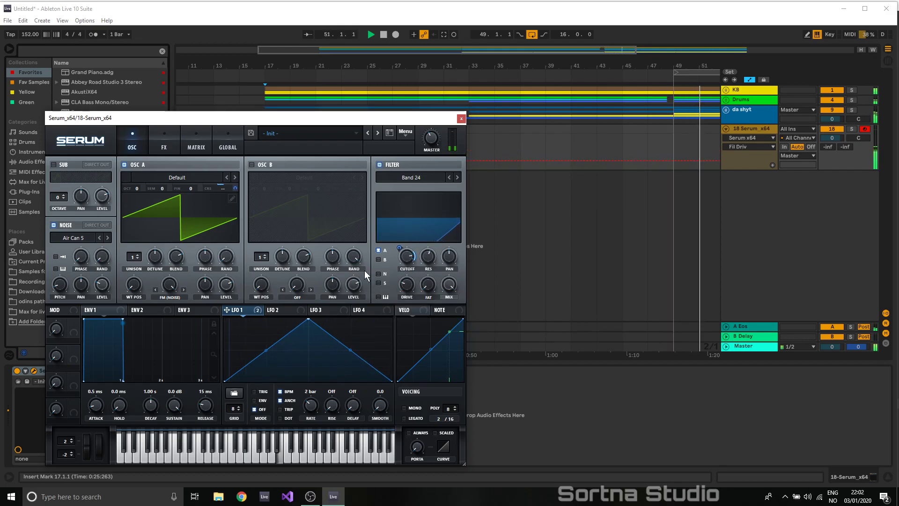
{"action": "left_click_drag", "start_coordinate": [310, 406], "coordinate": [311, 420]}
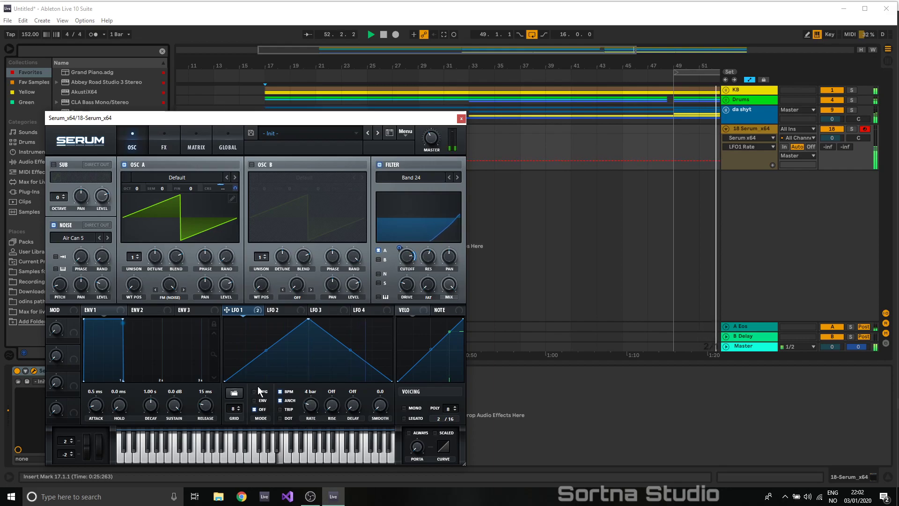
- Fine-tune oscillator A's warp amount, the noise pitch and the filter cutoff, and close the Serum window
{"action": "left_click_drag", "start_coordinate": [167, 287], "coordinate": [173, 316]}
{"action": "left_click", "coordinate": [62, 281]}
{"action": "left_click_drag", "start_coordinate": [66, 292], "coordinate": [72, 265]}
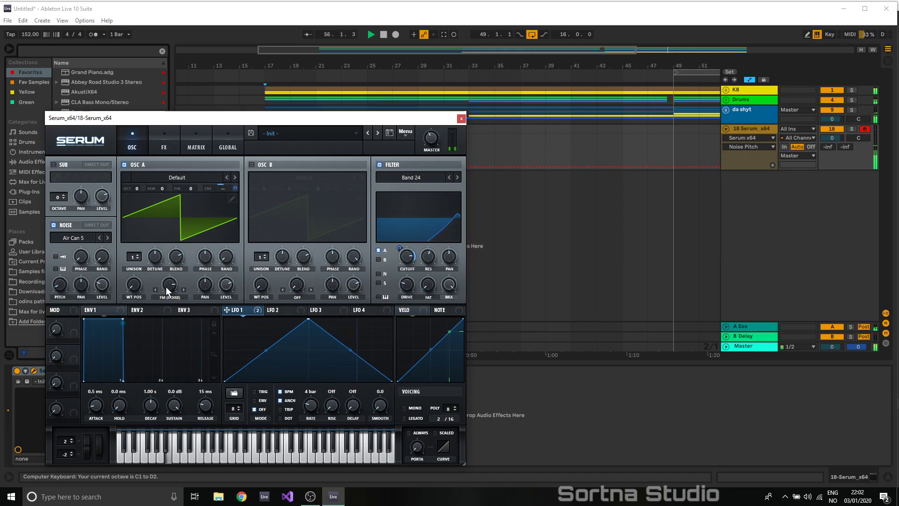
{"action": "mouse_move", "coordinate": [407, 266]}
{"action": "left_mouse_down"}
{"action": "mouse_move", "coordinate": [410, 287]}
{"action": "mouse_move", "coordinate": [406, 280]}
{"action": "left_mouse_up"}
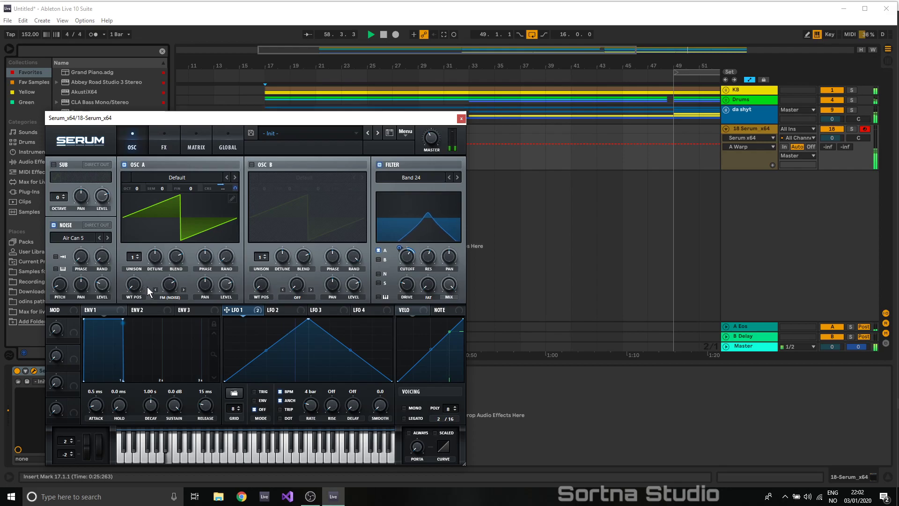
{"action": "left_click_drag", "start_coordinate": [179, 287], "coordinate": [178, 292]}
{"action": "mouse_move", "coordinate": [61, 284]}
{"action": "left_mouse_down"}
{"action": "mouse_move", "coordinate": [63, 277]}
{"action": "mouse_move", "coordinate": [66, 287]}
{"action": "left_mouse_up"}
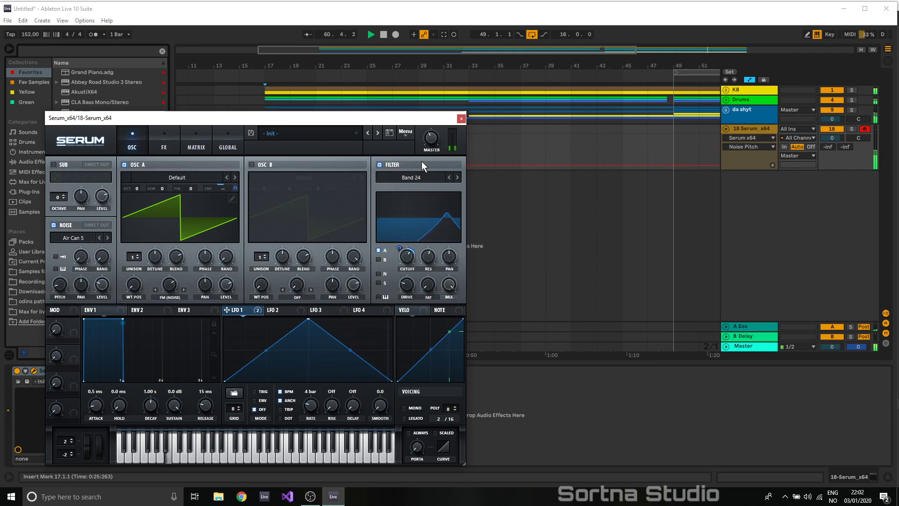
{"action": "left_click", "coordinate": [460, 119]}
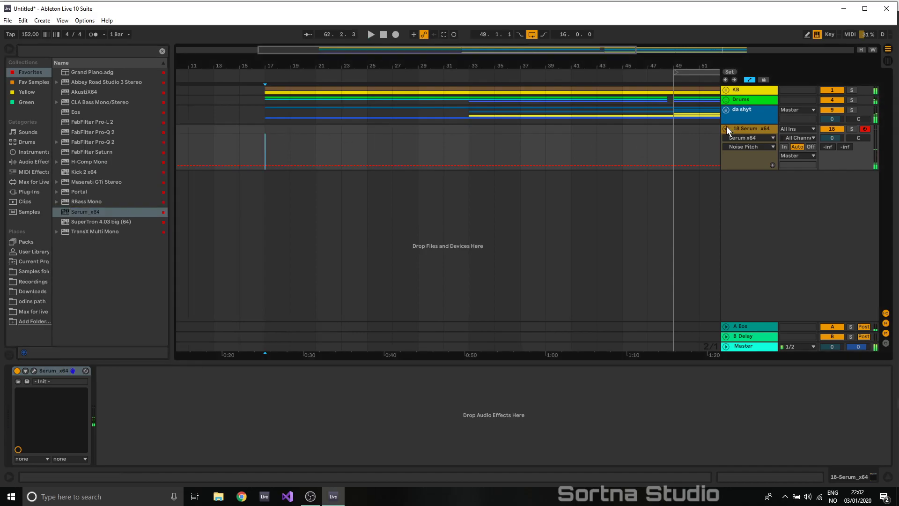
- Create a MIDI clip from bar 13 to bar 17 on the 18 Serum_x64 track and fill it with one sustained C3 note
{"action": "key", "text": "space"}
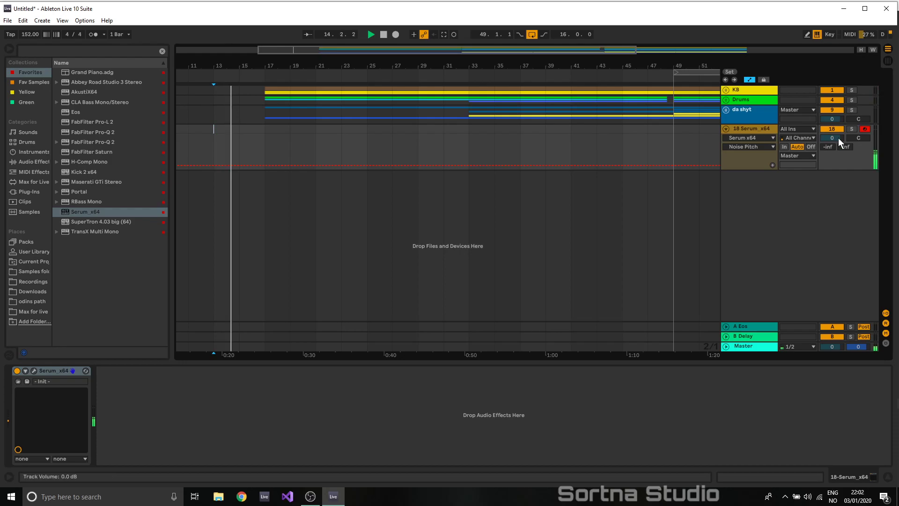
{"action": "key", "text": "space"}
{"action": "left_click", "coordinate": [265, 130], "text": "shift"}
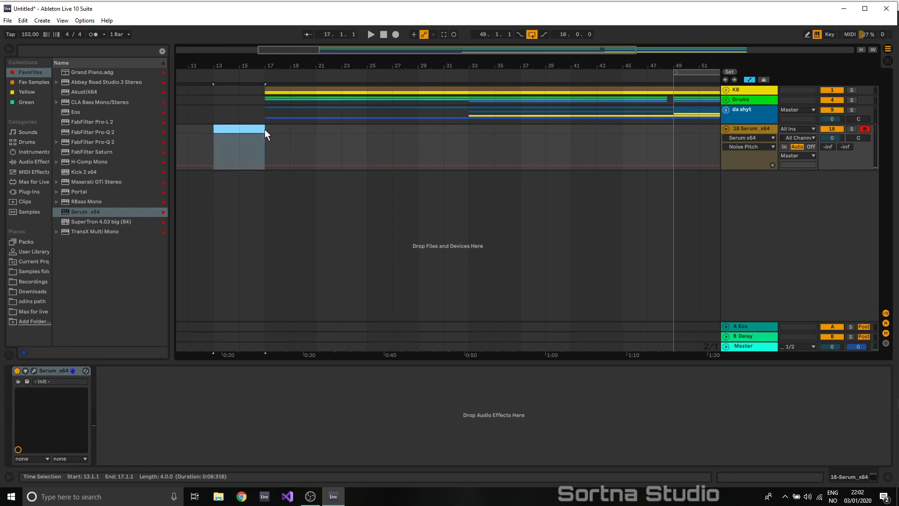
{"action": "key", "text": "ctrl+shift+m"}
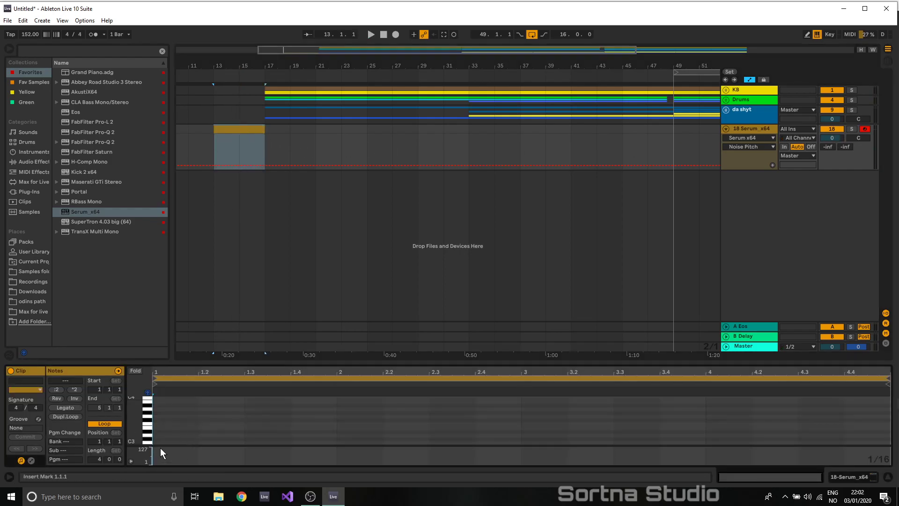
{"action": "left_click_drag", "start_coordinate": [156, 442], "coordinate": [885, 441]}
- Reopen Serum and automate A Warp over the bar 13 to 17 clip, falling from 0.95 to 0.69
{"action": "key", "text": "space"}
{"action": "left_click", "coordinate": [757, 127]}
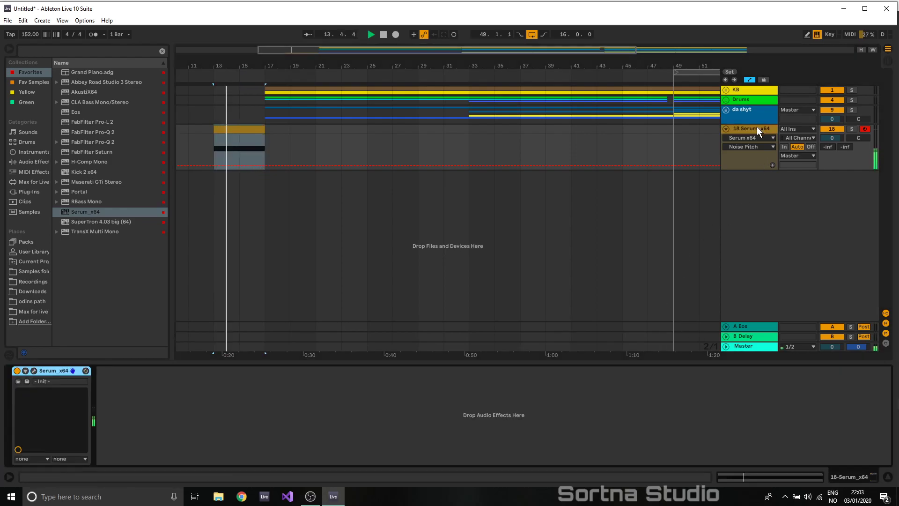
{"action": "left_click", "coordinate": [33, 370]}
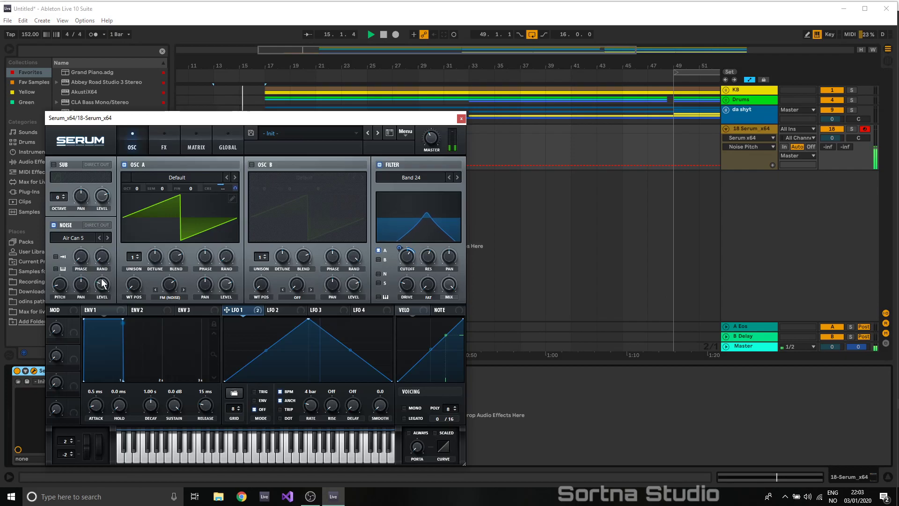
{"action": "right_click", "coordinate": [170, 290]}
{"action": "left_click_drag", "start_coordinate": [154, 119], "coordinate": [457, 166]}
{"action": "key", "text": "space"}
{"action": "left_click_drag", "start_coordinate": [235, 139], "coordinate": [235, 130]}
{"action": "key", "text": "space"}
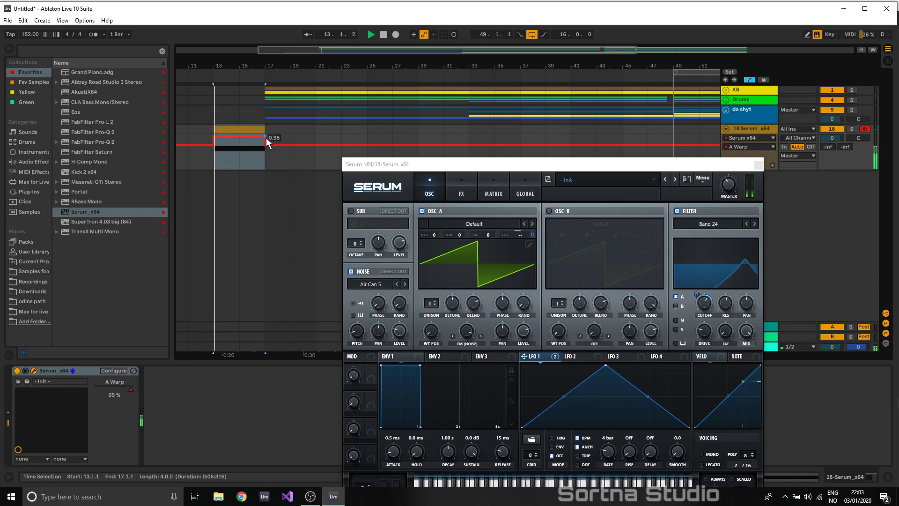
{"action": "left_click", "coordinate": [266, 137]}
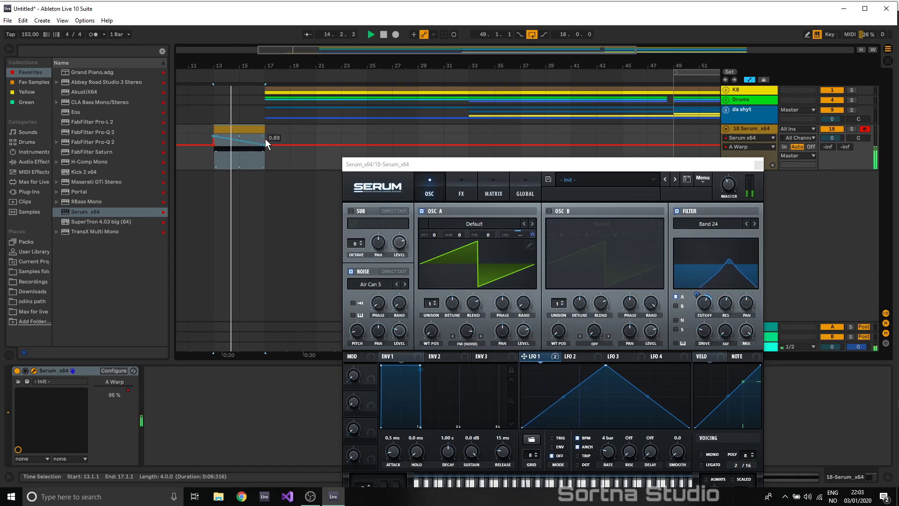
- Automate Serum's Noise Pitch over the bar 13 to 17 clip, rising from 0 to 0.10, and play it back
{"action": "right_click", "coordinate": [359, 330]}
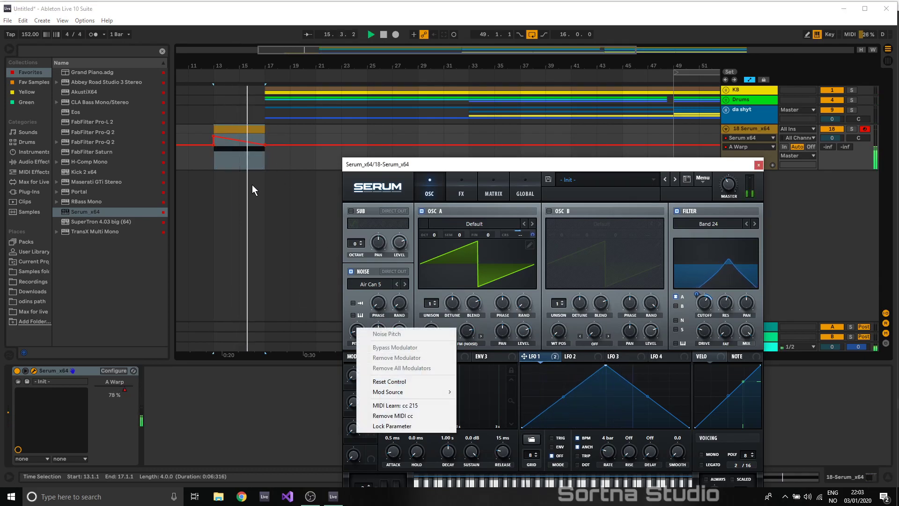
{"action": "left_click", "coordinate": [260, 190]}
{"action": "left_click", "coordinate": [353, 335]}
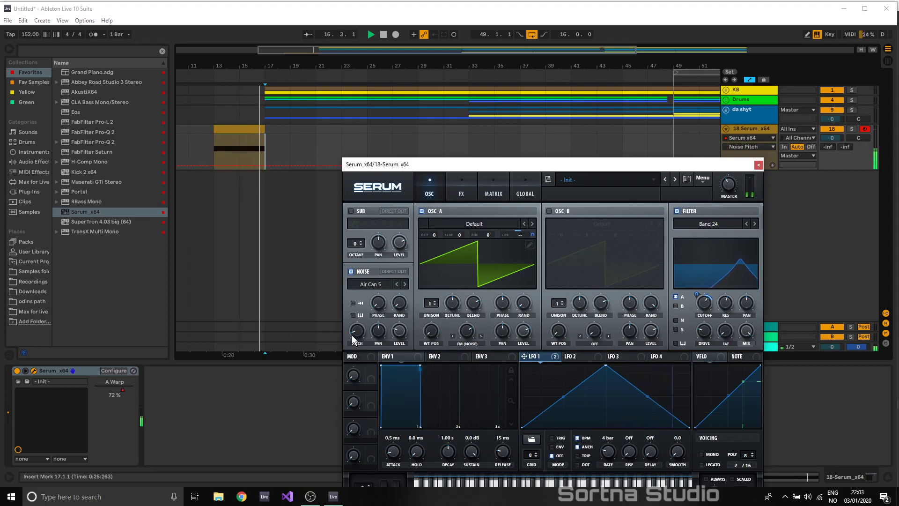
{"action": "left_click", "coordinate": [243, 164]}
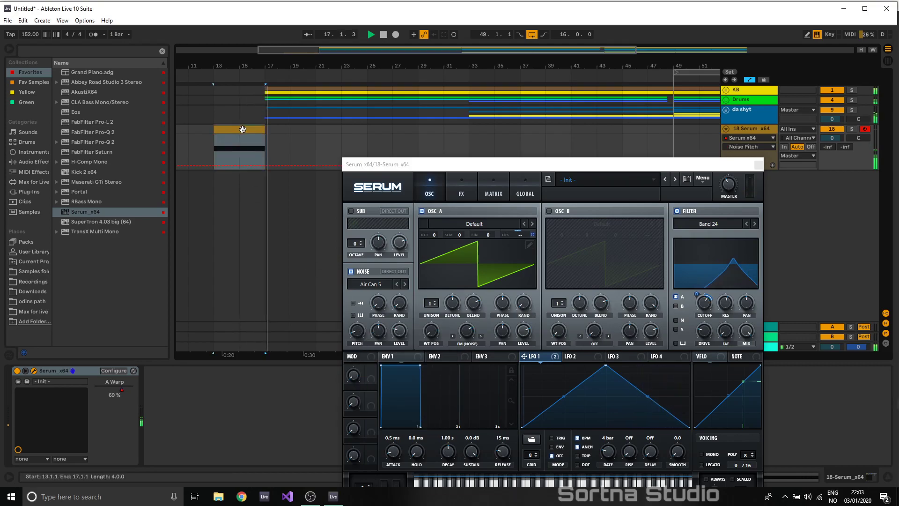
{"action": "left_click", "coordinate": [266, 168]}
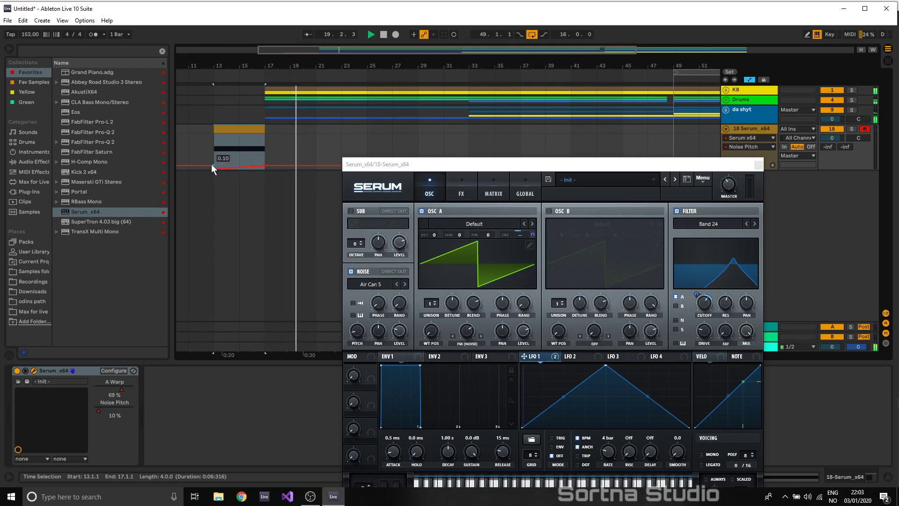
{"action": "left_click", "coordinate": [214, 165]}
{"action": "key", "text": "space"}
{"action": "key", "text": "space"}
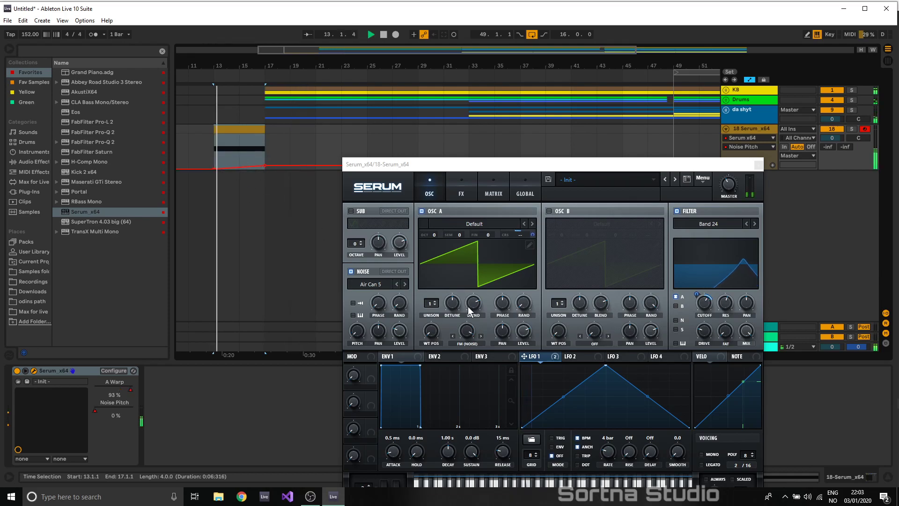
- Turn off LFO 1's BPM sync and automate LFO1 Rate falling from a fast rate at bar 13 to 0.06 Hz at bar 17
{"action": "left_click", "coordinate": [578, 439]}
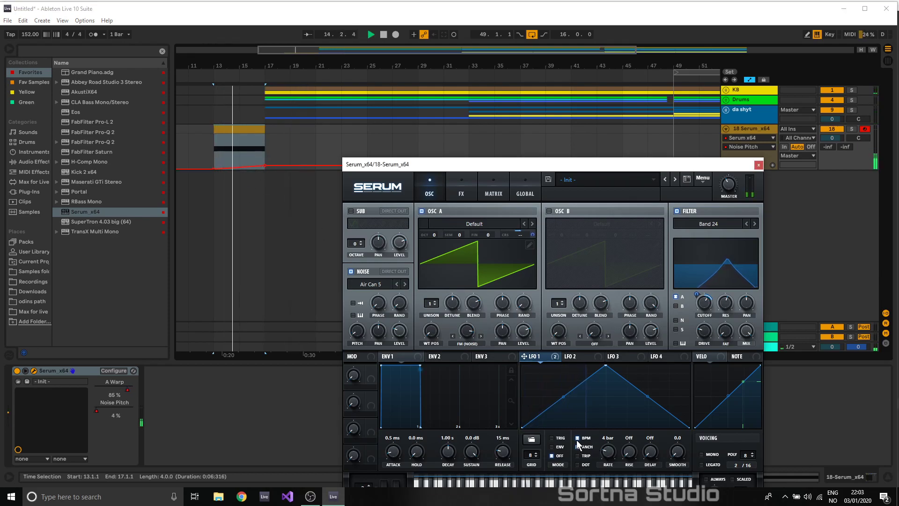
{"action": "mouse_move", "coordinate": [608, 455]}
{"action": "left_mouse_down"}
{"action": "mouse_move", "coordinate": [609, 465]}
{"action": "mouse_move", "coordinate": [611, 452]}
{"action": "left_mouse_up"}
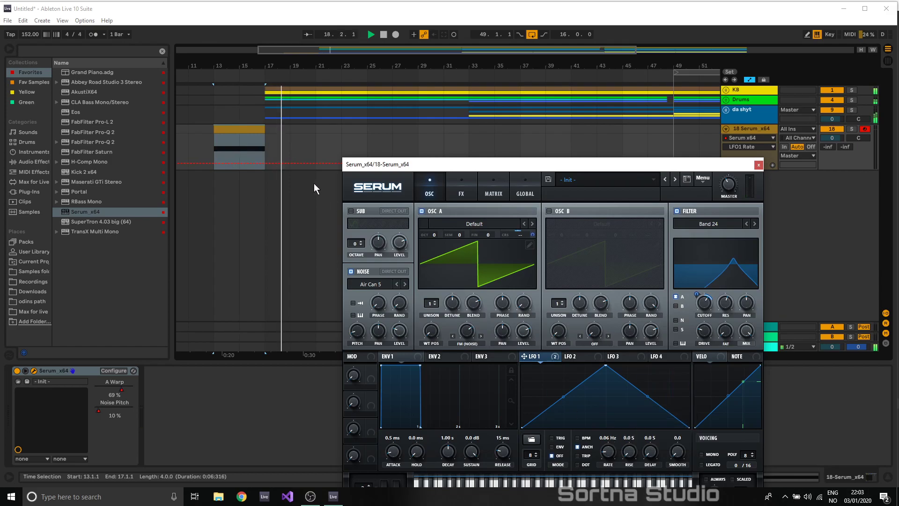
{"action": "left_click", "coordinate": [265, 163]}
{"action": "left_click_drag", "start_coordinate": [214, 163], "coordinate": [214, 140]}
{"action": "key", "text": "space"}
{"action": "key", "text": "space"}
{"action": "key", "text": "space"}
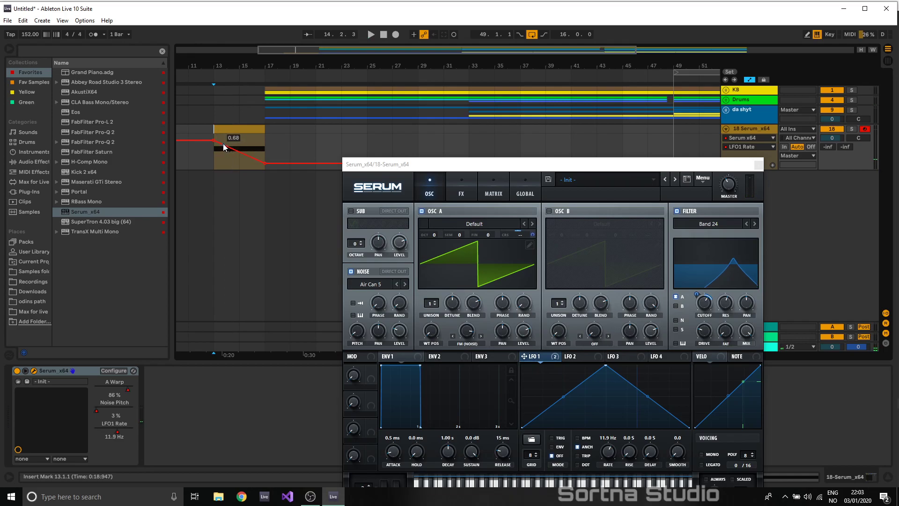
{"action": "key", "text": "space"}
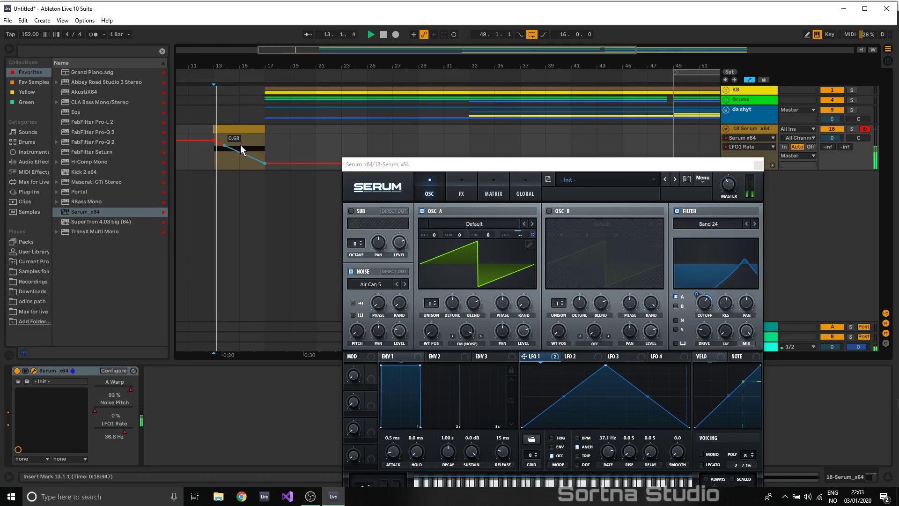
- Reshape the LFO1 Rate automation with extra breakpoints so it drops early, reaches 0 Hz just before bar 17, and sits at 0.16 near bar 19
{"action": "left_click_drag", "start_coordinate": [241, 150], "coordinate": [235, 158]}
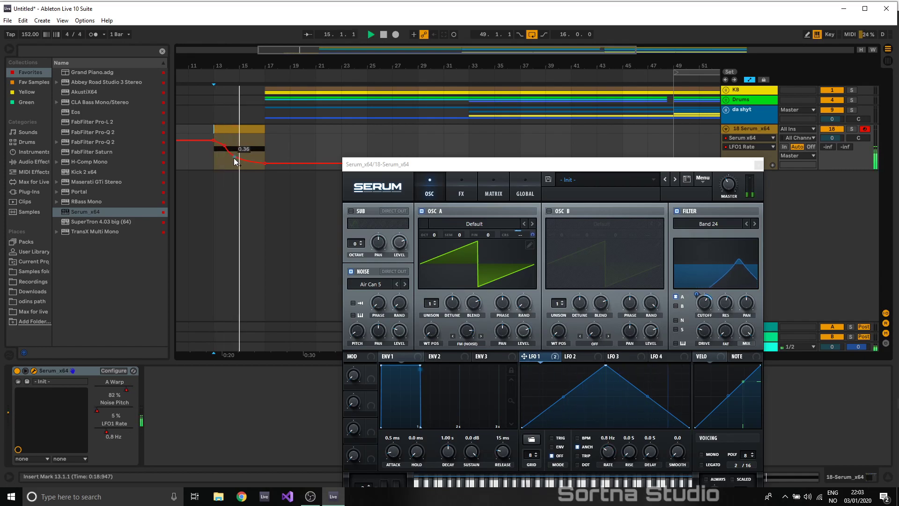
{"action": "mouse_move", "coordinate": [251, 160]}
{"action": "left_mouse_down"}
{"action": "mouse_move", "coordinate": [251, 168]}
{"action": "mouse_move", "coordinate": [266, 165]}
{"action": "mouse_move", "coordinate": [265, 135]}
{"action": "mouse_move", "coordinate": [260, 168]}
{"action": "left_mouse_up"}
{"action": "left_click", "coordinate": [289, 162]}
{"action": "left_click", "coordinate": [265, 164]}
{"action": "key", "text": "space"}
{"action": "key", "text": "space"}
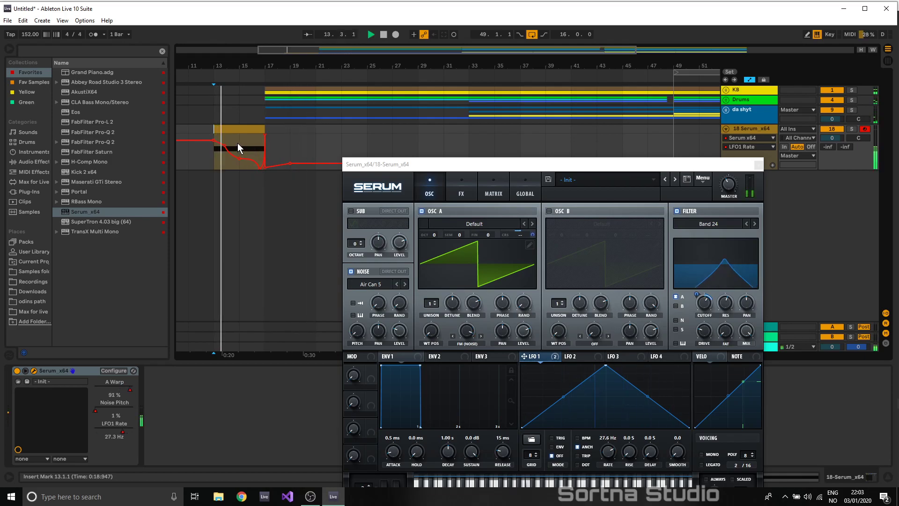
{"action": "left_click", "coordinate": [264, 165]}
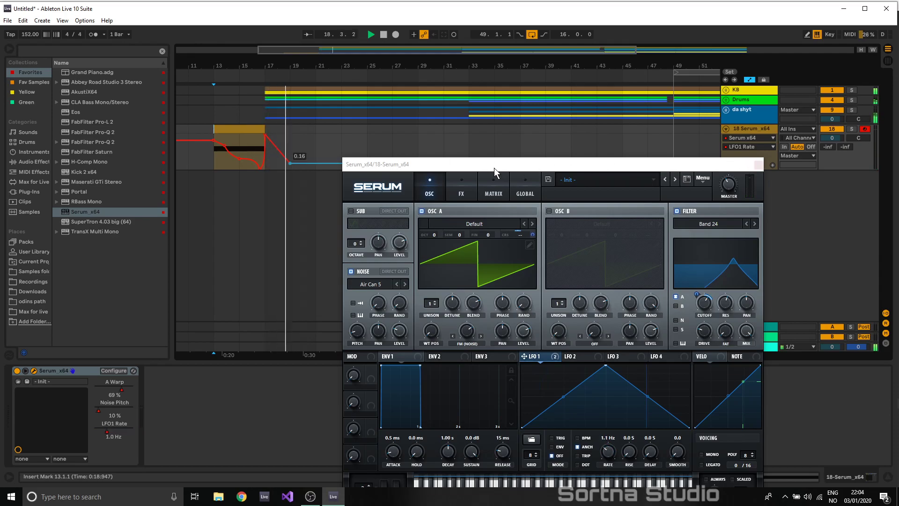
- Enable Serum's Distortion effect, set it to Diode 1 and adjust its drive
{"action": "left_click", "coordinate": [451, 198]}
{"action": "left_click", "coordinate": [356, 227]}
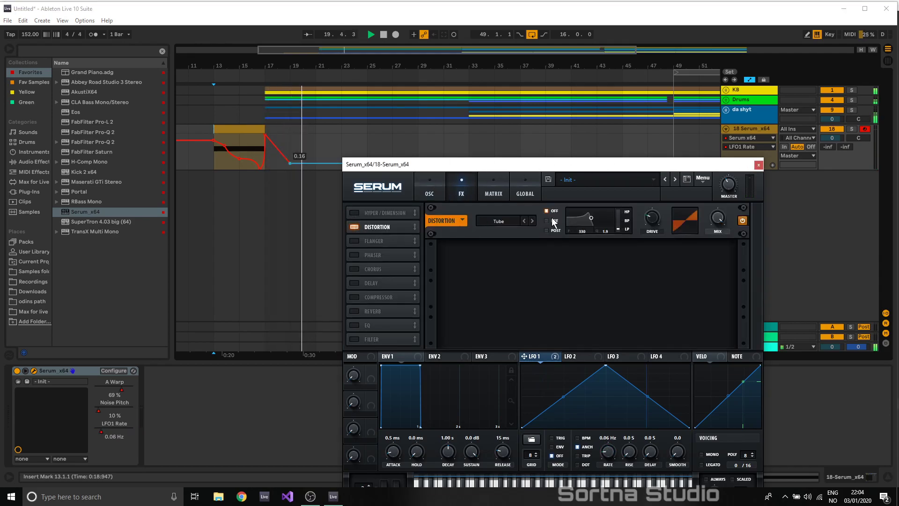
{"action": "left_click", "coordinate": [532, 221]}
{"action": "left_click", "coordinate": [532, 221]}
{"action": "left_click", "coordinate": [532, 221]}
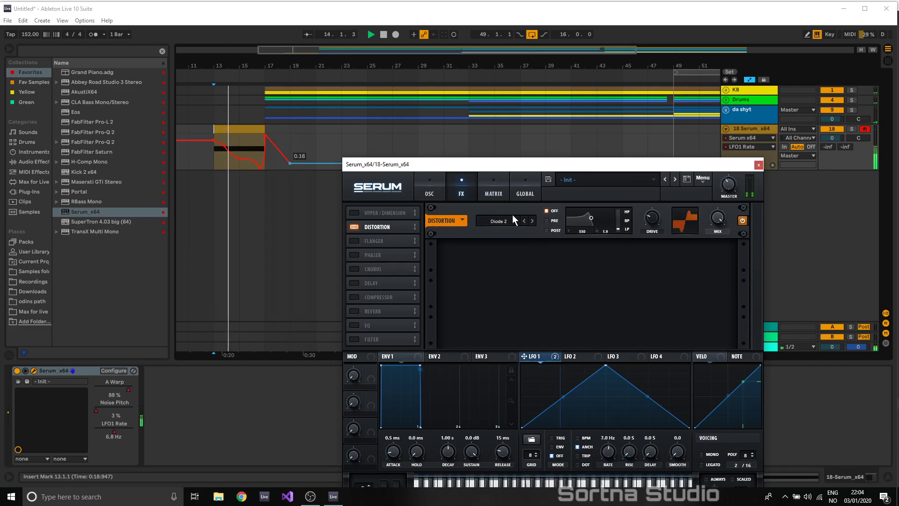
{"action": "left_click_drag", "start_coordinate": [653, 219], "coordinate": [659, 240]}
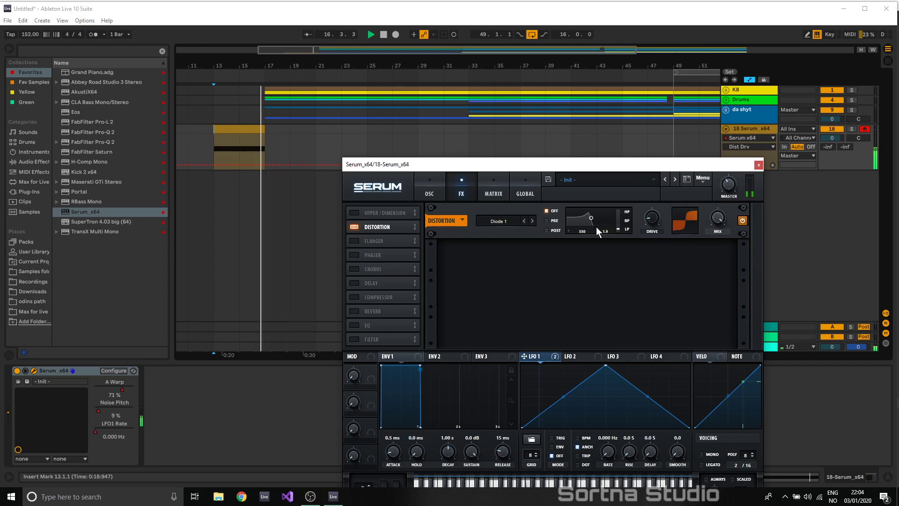
- Enable Serum's Hyper/Dimension effect, adjust its size and mix amounts, then close Serum and try out the track's A-Eos send
{"action": "left_click", "coordinate": [759, 165]}
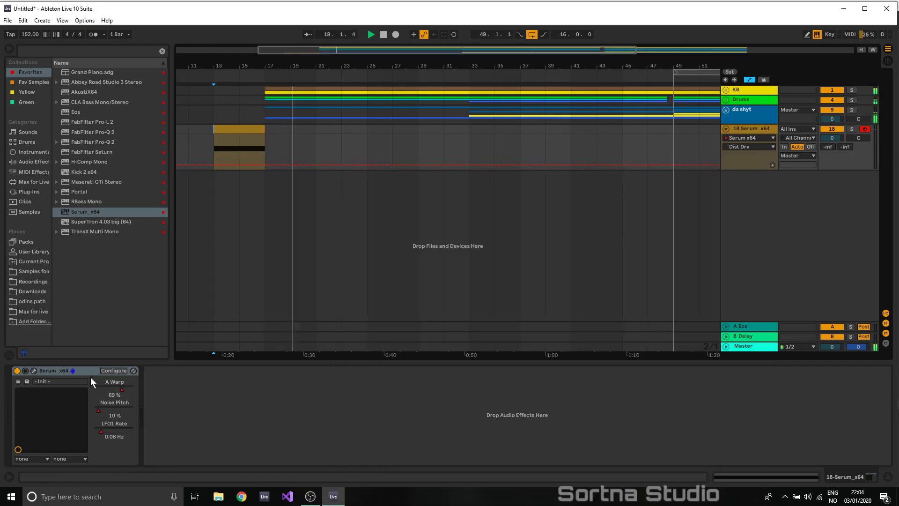
{"action": "left_click", "coordinate": [33, 370]}
{"action": "left_click", "coordinate": [461, 164]}
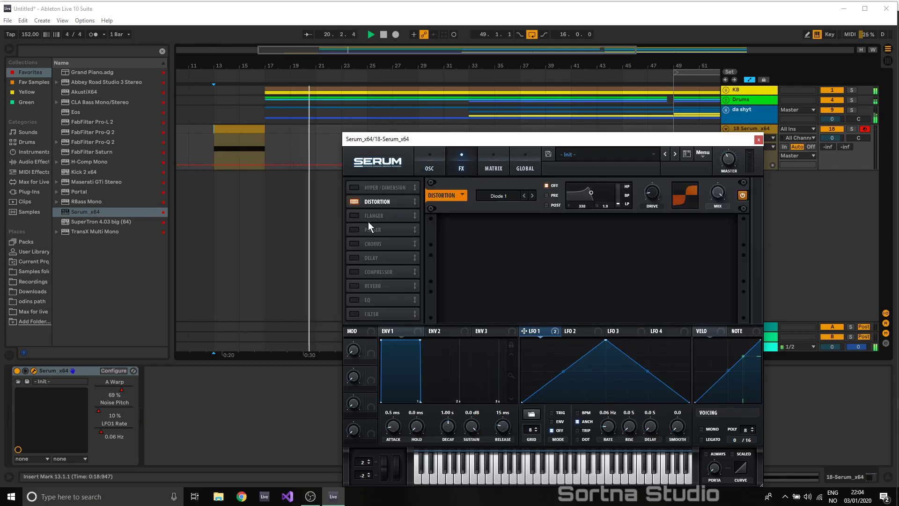
{"action": "left_click", "coordinate": [354, 187]}
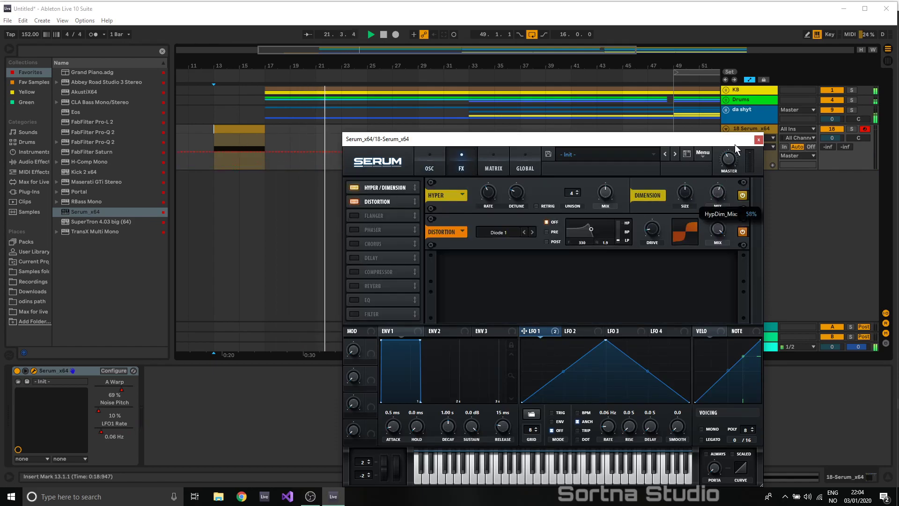
{"action": "left_click_drag", "start_coordinate": [688, 189], "coordinate": [692, 239]}
{"action": "left_click_drag", "start_coordinate": [607, 193], "coordinate": [608, 285]}
{"action": "left_click_drag", "start_coordinate": [718, 193], "coordinate": [689, 205]}
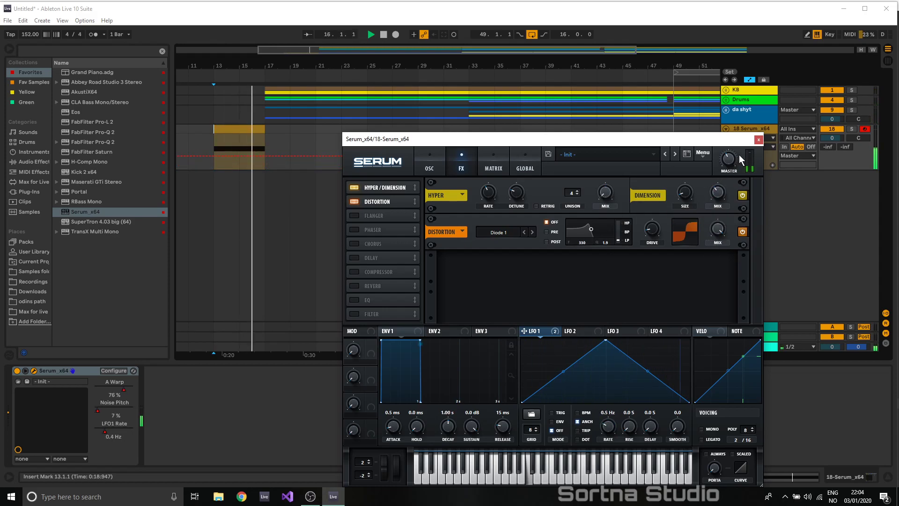
{"action": "left_click", "coordinate": [758, 140]}
{"action": "left_click_drag", "start_coordinate": [828, 147], "coordinate": [828, 101]}
{"action": "left_click_drag", "start_coordinate": [828, 147], "coordinate": [829, 174]}
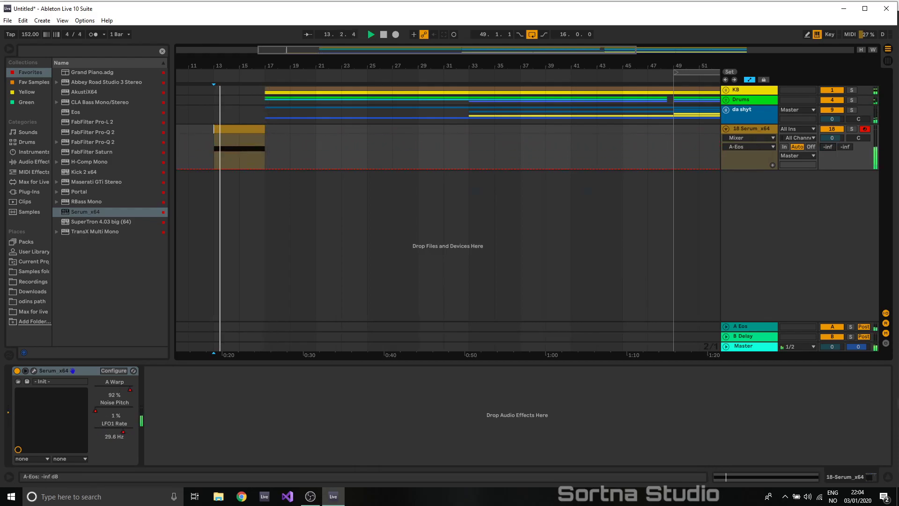
- Duplicate the 18 Serum_x64 track, then freeze and flatten the original to audio
{"action": "right_click", "coordinate": [750, 129]}
{"action": "left_click", "coordinate": [777, 148]}
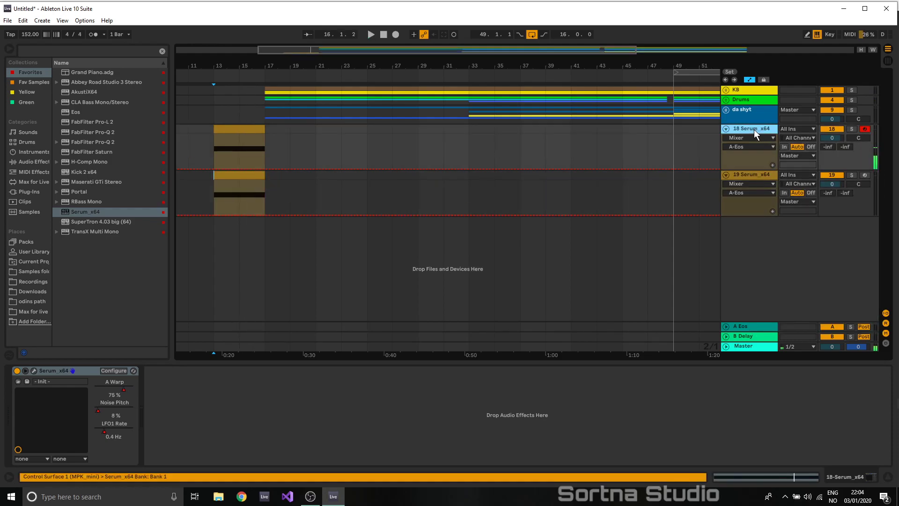
{"action": "right_click", "coordinate": [754, 131]}
{"action": "left_click", "coordinate": [791, 202]}
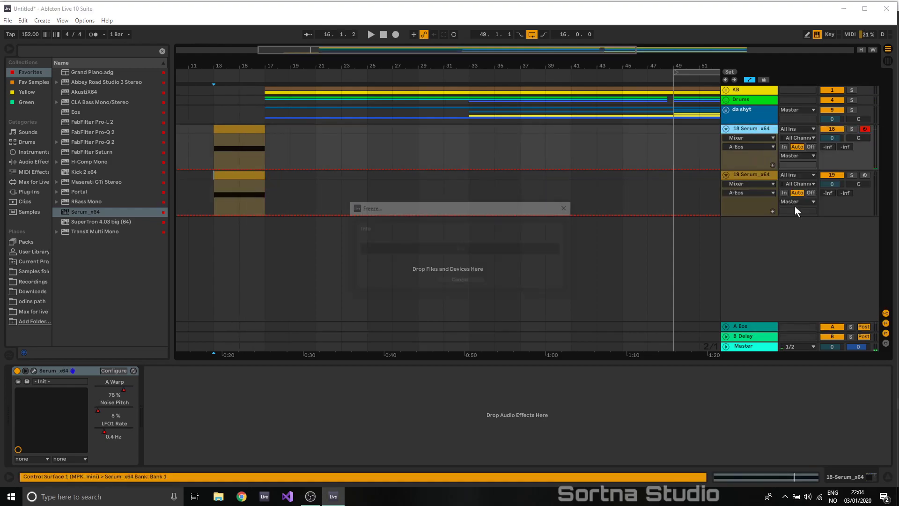
{"action": "right_click", "coordinate": [752, 131]}
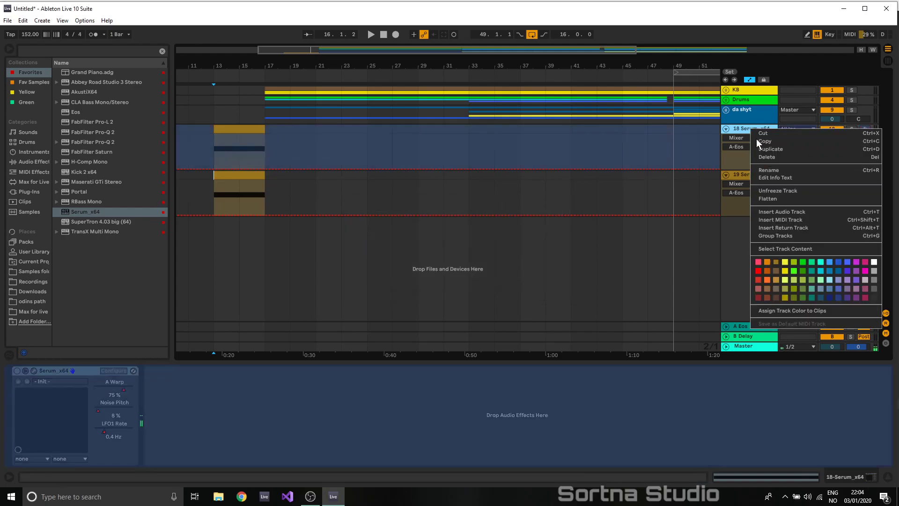
{"action": "left_click", "coordinate": [786, 200]}
- Move the clip on the 19 Serum_x64 track to start at bar 17, and solo the flattened track for playback
{"action": "left_click_drag", "start_coordinate": [246, 180], "coordinate": [285, 184]}
{"action": "left_click", "coordinate": [236, 130]}
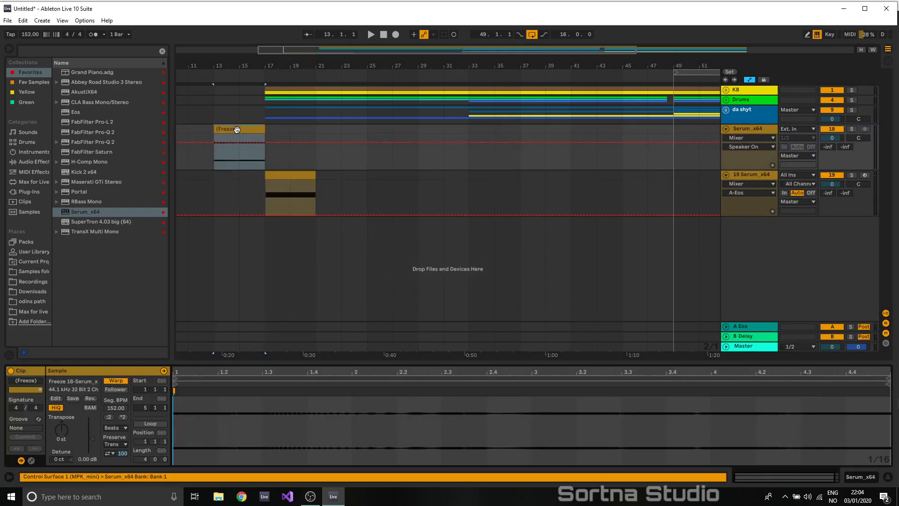
{"action": "left_click", "coordinate": [738, 127]}
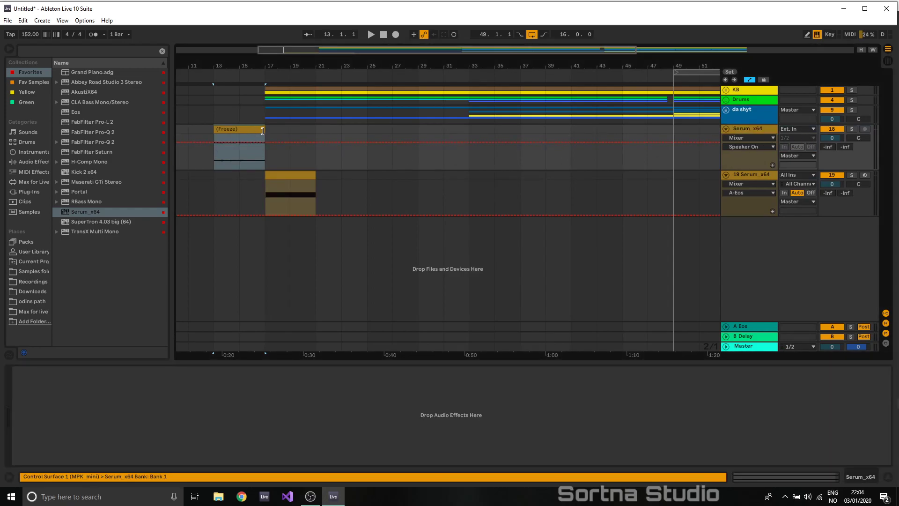
{"action": "left_click", "coordinate": [851, 129]}
{"action": "key", "text": "space"}
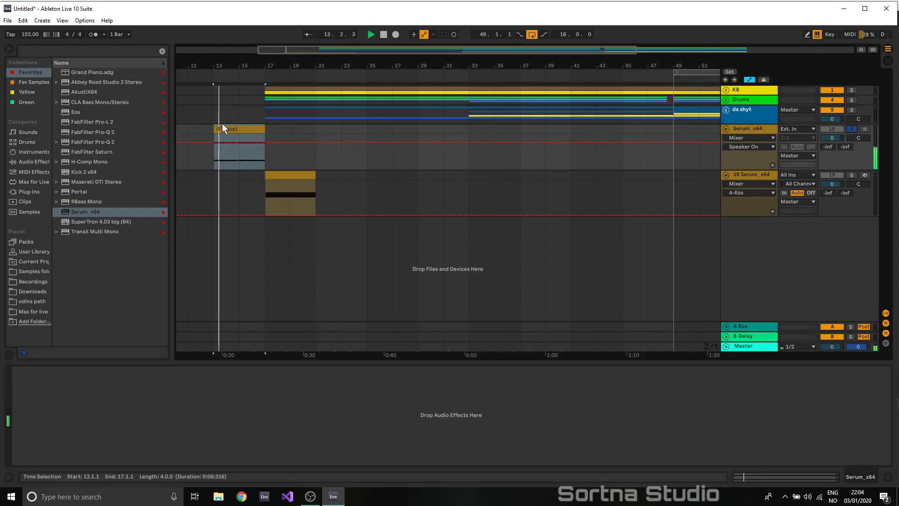
- Set the frozen audio clip's warp mode to Complex and show its Transposition envelope in an enlarged clip view
{"action": "left_click", "coordinate": [235, 135]}
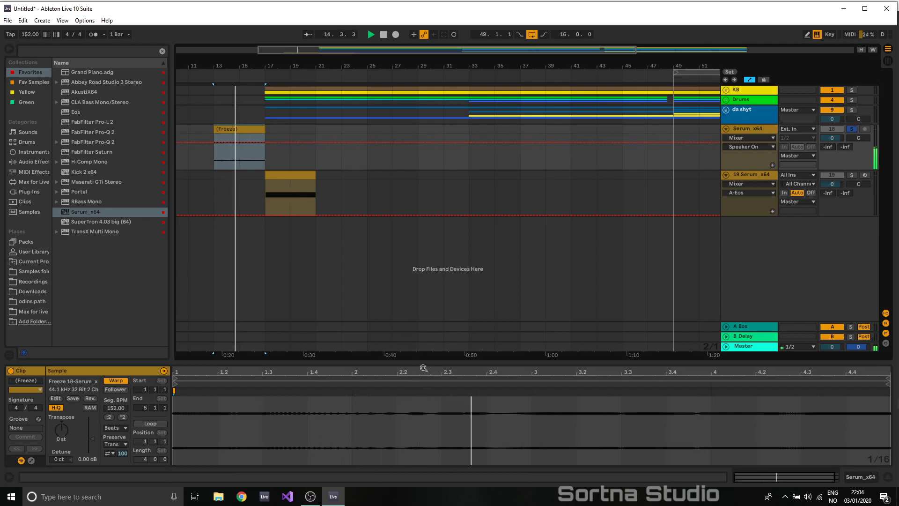
{"action": "left_click_drag", "start_coordinate": [425, 361], "coordinate": [425, 127]}
{"action": "left_click", "coordinate": [31, 461]}
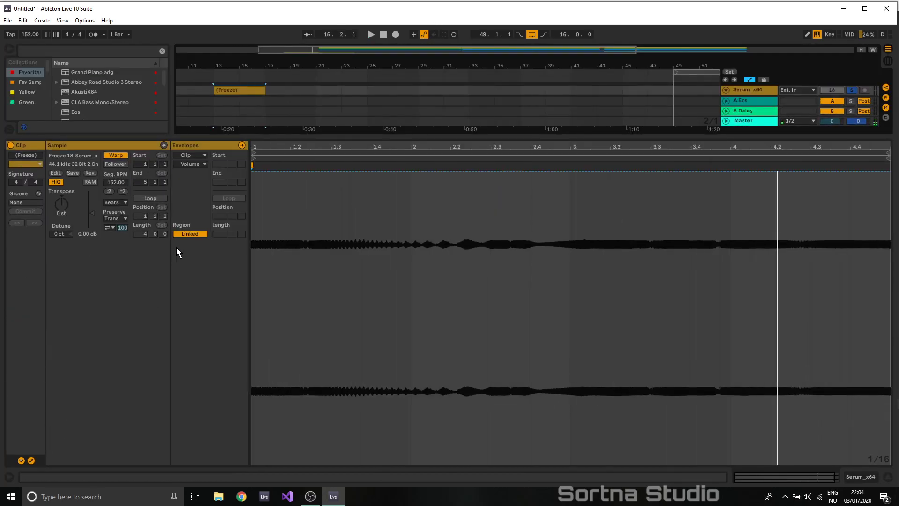
{"action": "left_click", "coordinate": [121, 202]}
{"action": "left_click", "coordinate": [121, 202]}
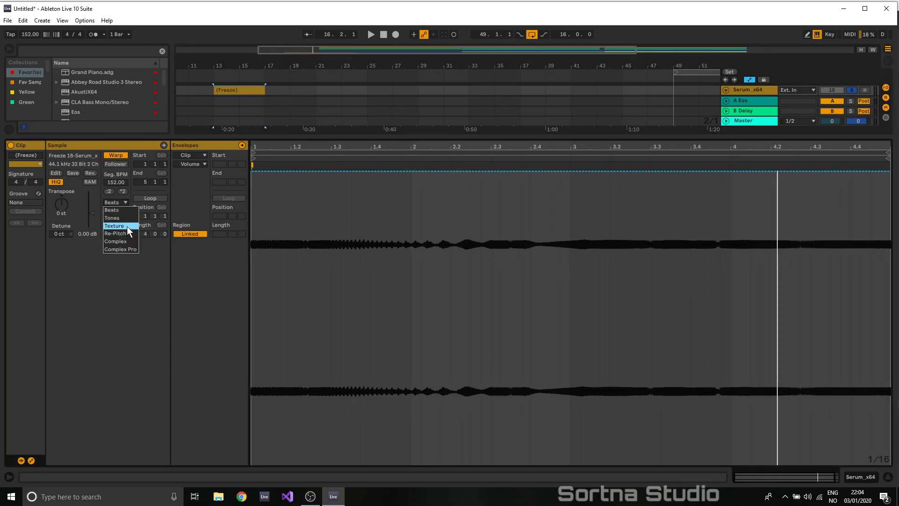
{"action": "left_click", "coordinate": [132, 240]}
{"action": "left_click", "coordinate": [198, 164]}
{"action": "left_click", "coordinate": [204, 181]}
- Shape the transposition envelope to dip to -24 st at bar 2, return to 0 st at bar 3 and fall to about -32 st at bar 5
{"action": "key", "text": "space"}
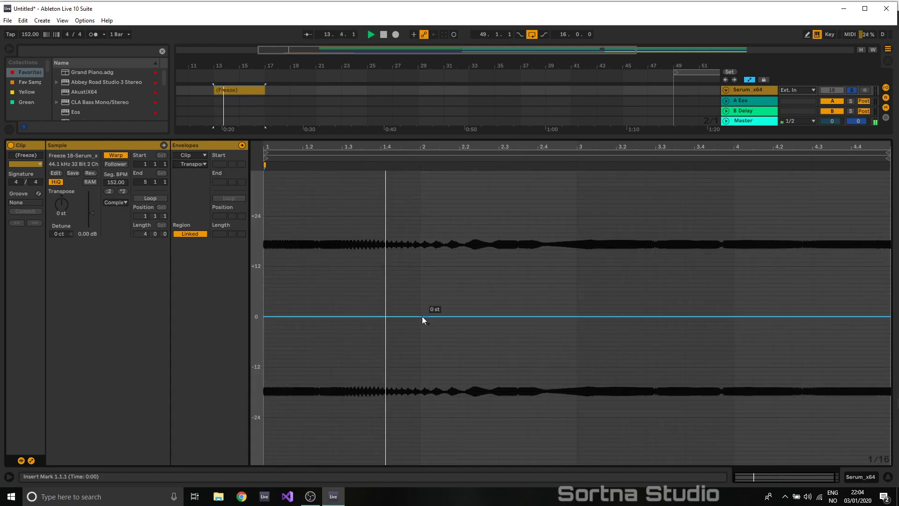
{"action": "left_click", "coordinate": [321, 317]}
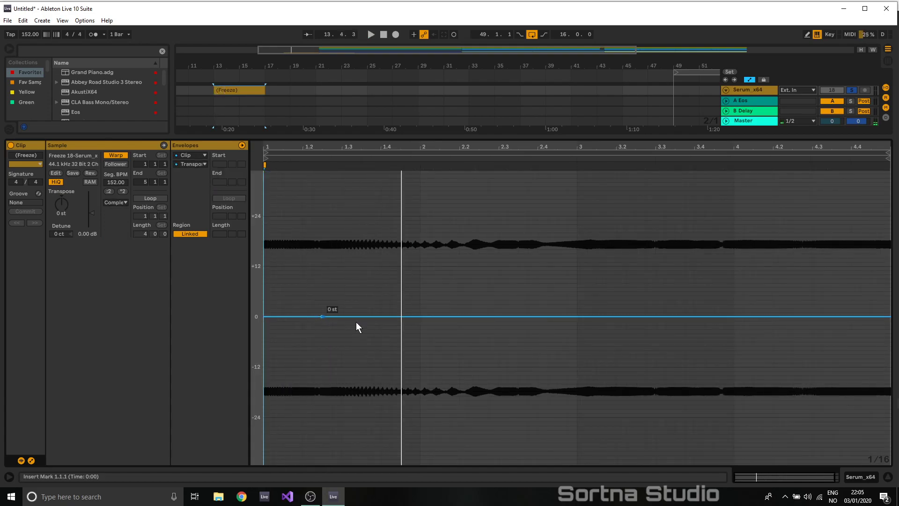
{"action": "left_click", "coordinate": [576, 316]}
{"action": "left_click", "coordinate": [419, 316]}
{"action": "left_click_drag", "start_coordinate": [419, 316], "coordinate": [419, 418]}
{"action": "key", "text": "space"}
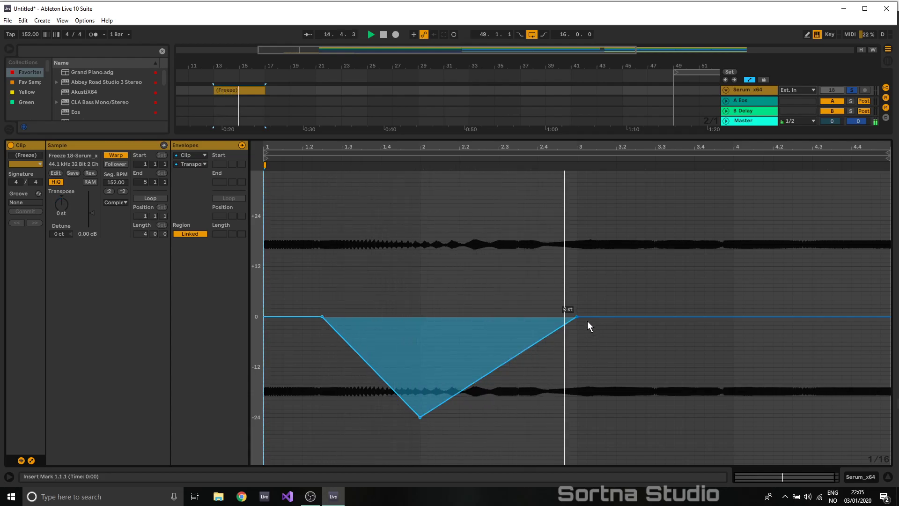
{"action": "key", "text": "space"}
{"action": "left_click_drag", "start_coordinate": [733, 317], "coordinate": [884, 429]}
{"action": "key", "text": "space"}
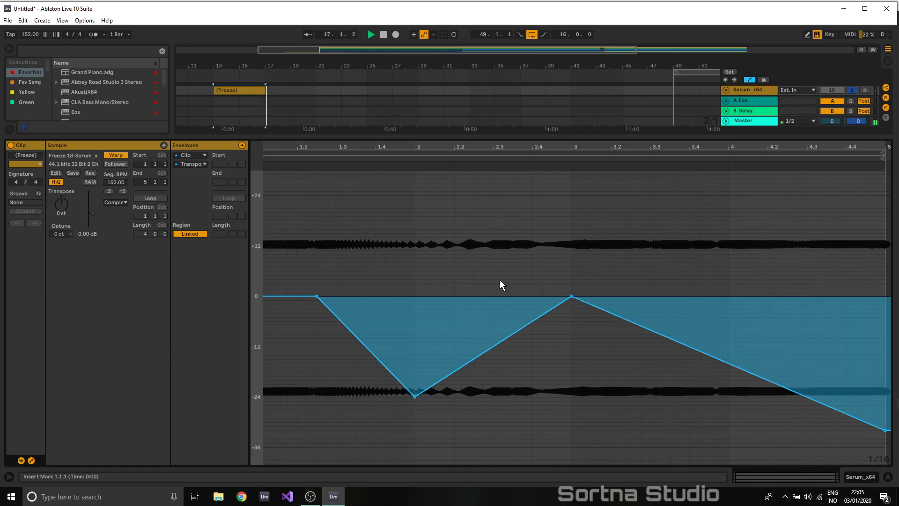
- Collapse the clip view, play from bar 13 and unsolo the flattened Serum_x64 track
{"action": "left_click_drag", "start_coordinate": [456, 136], "coordinate": [433, 459]}
{"action": "key", "text": "space"}
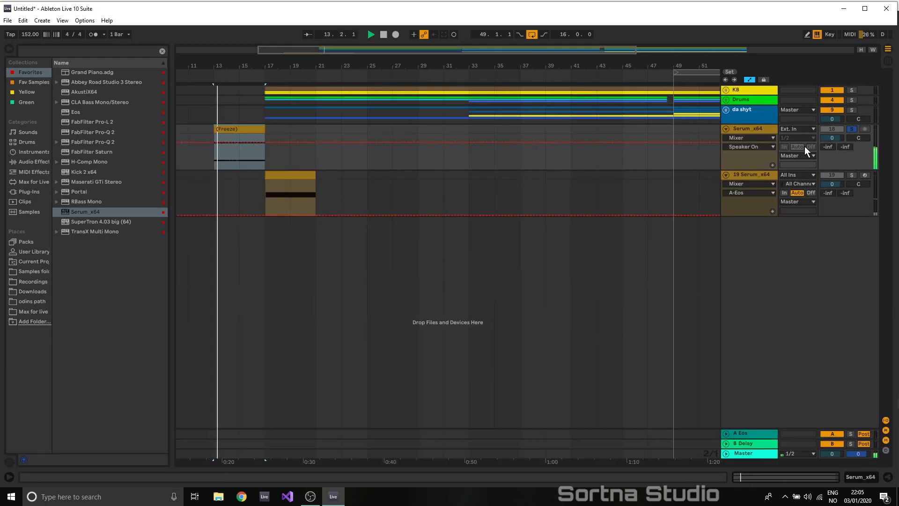
{"action": "left_click", "coordinate": [852, 128]}
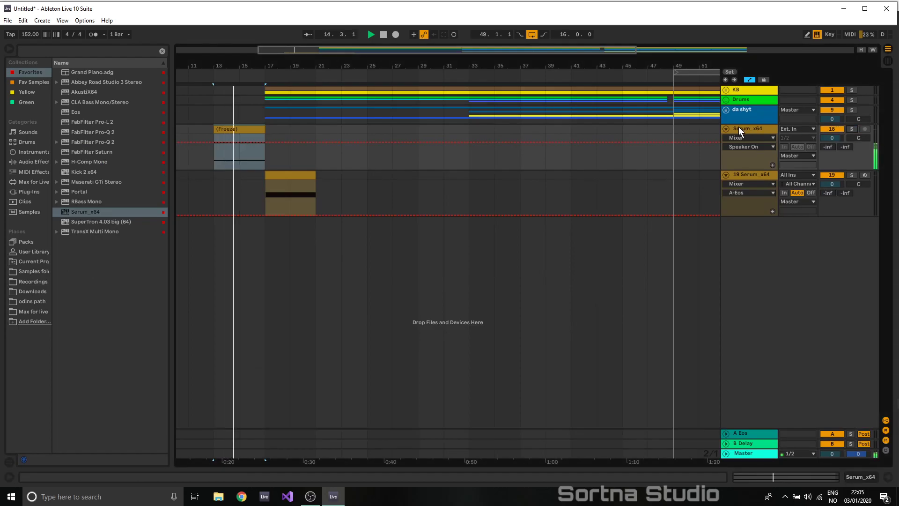
- Mute the 19 Serum_x64 track, and duplicate the frozen clip to bar 17 with the copy transposed to 24 st
{"action": "left_click", "coordinate": [824, 174]}
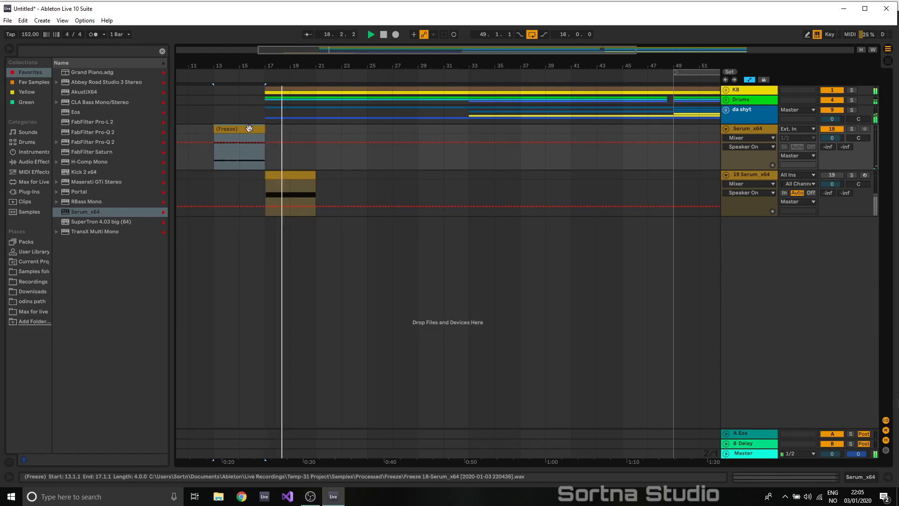
{"action": "key", "text": "ctrl+d"}
{"action": "key", "text": "space"}
{"action": "double_click", "coordinate": [282, 129]}
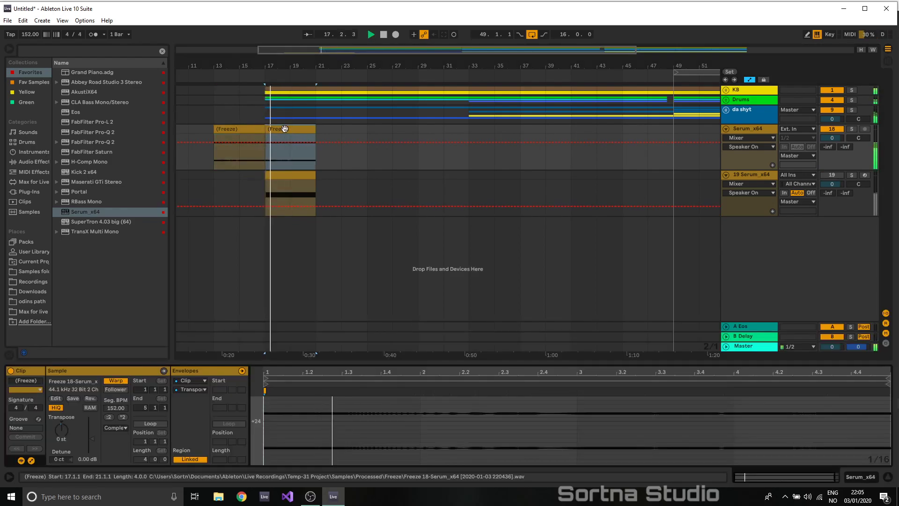
{"action": "key", "text": "ctrl+z"}
{"action": "key", "text": "space"}
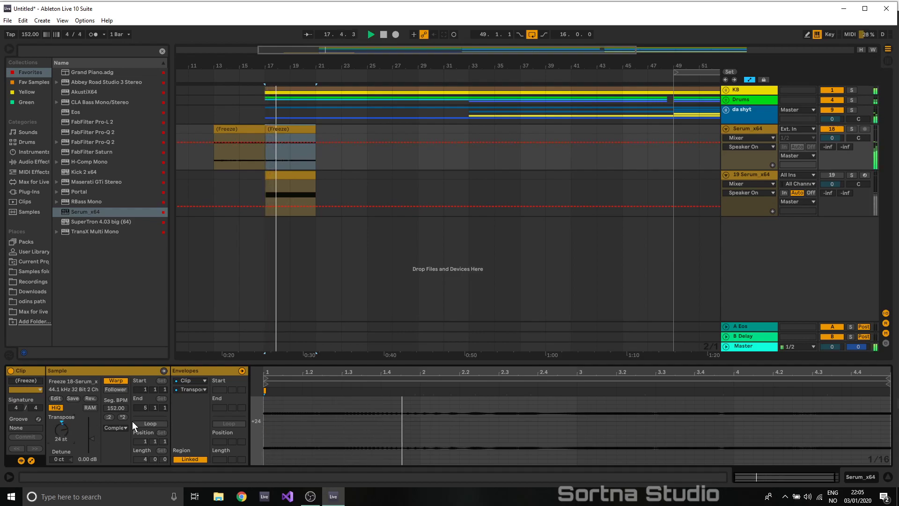
- Try the Tones warp mode on the duplicated clip, ending with Texture warp and a grain size of 2.00
{"action": "left_click", "coordinate": [120, 428]}
{"action": "left_click", "coordinate": [122, 443]}
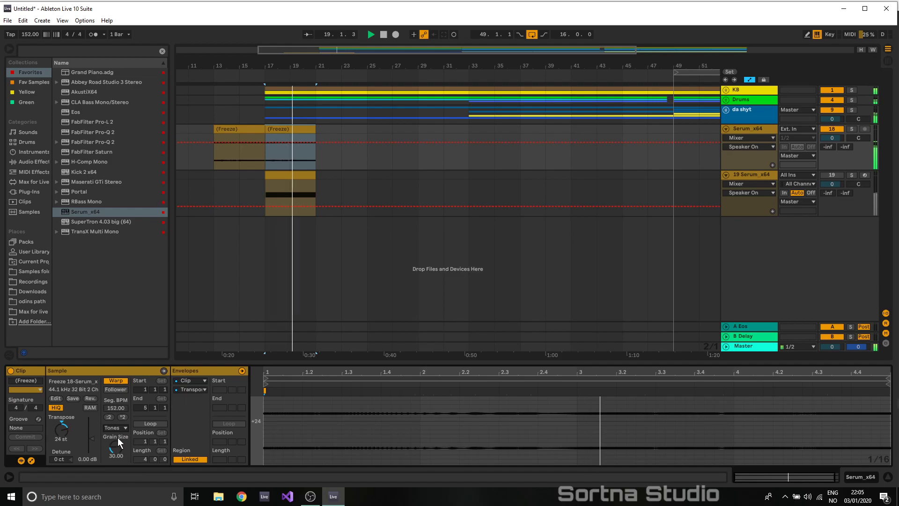
{"action": "left_click", "coordinate": [115, 428]}
{"action": "left_click", "coordinate": [119, 451]}
{"action": "left_click_drag", "start_coordinate": [112, 443], "coordinate": [112, 469]}
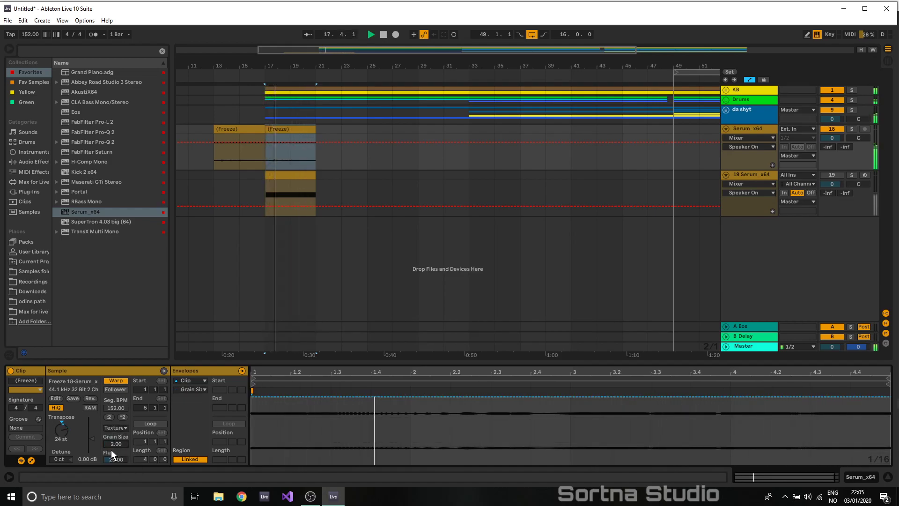
- Shorten the duplicated clip to end at bar 19, and duplicate the section from bar 17 to bar 21
{"action": "left_click_drag", "start_coordinate": [314, 132], "coordinate": [288, 132]}
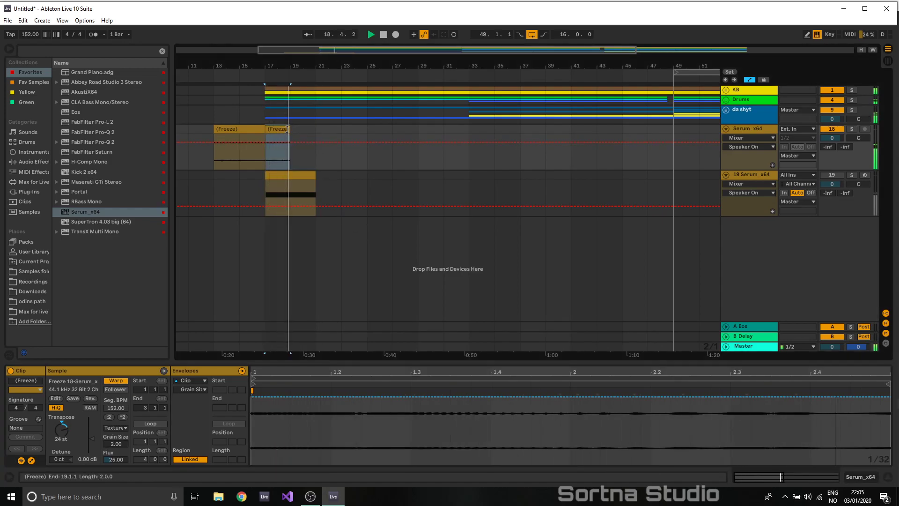
{"action": "left_click_drag", "start_coordinate": [313, 136], "coordinate": [266, 137]}
{"action": "key", "text": "ctrl+d"}
{"action": "key", "text": "space"}
- Transpose the clip at bar 21 to 12 st and set its warp mode to Tones with a grain size of 14.10
{"action": "left_click", "coordinate": [324, 127]}
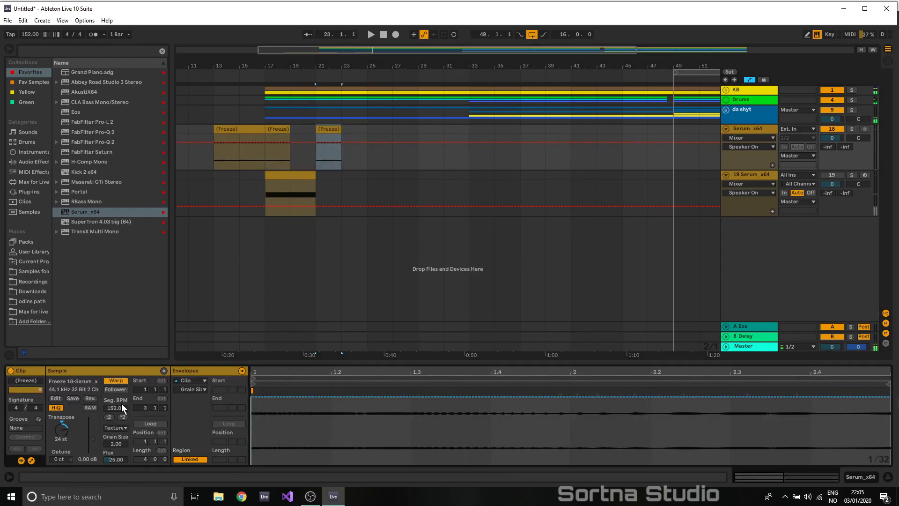
{"action": "left_click", "coordinate": [62, 430]}
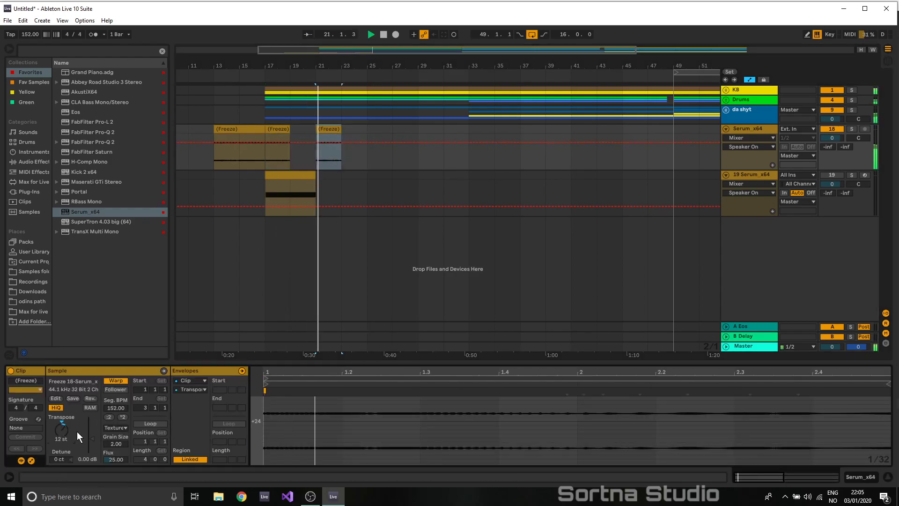
{"action": "left_click_drag", "start_coordinate": [115, 444], "coordinate": [115, 412]}
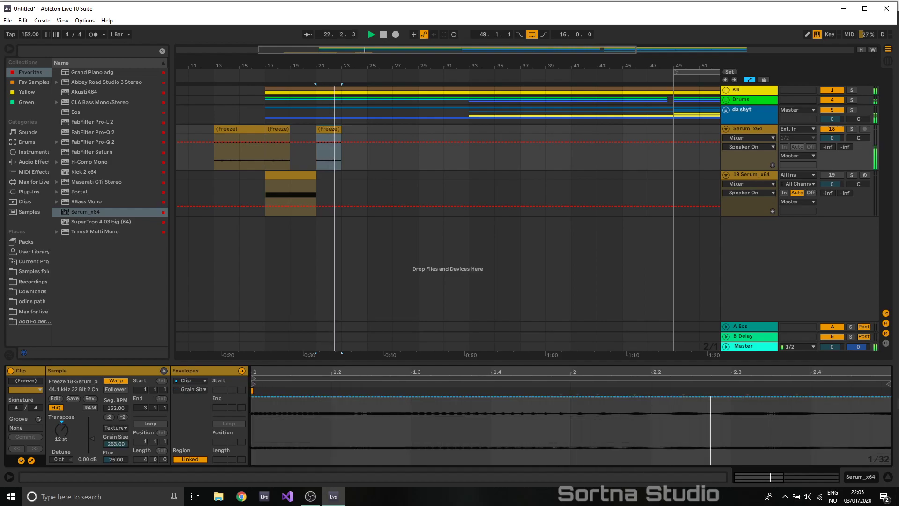
{"action": "left_click", "coordinate": [115, 427]}
{"action": "left_click", "coordinate": [123, 443]}
{"action": "key", "text": "space"}
{"action": "left_click_drag", "start_coordinate": [116, 447], "coordinate": [115, 442]}
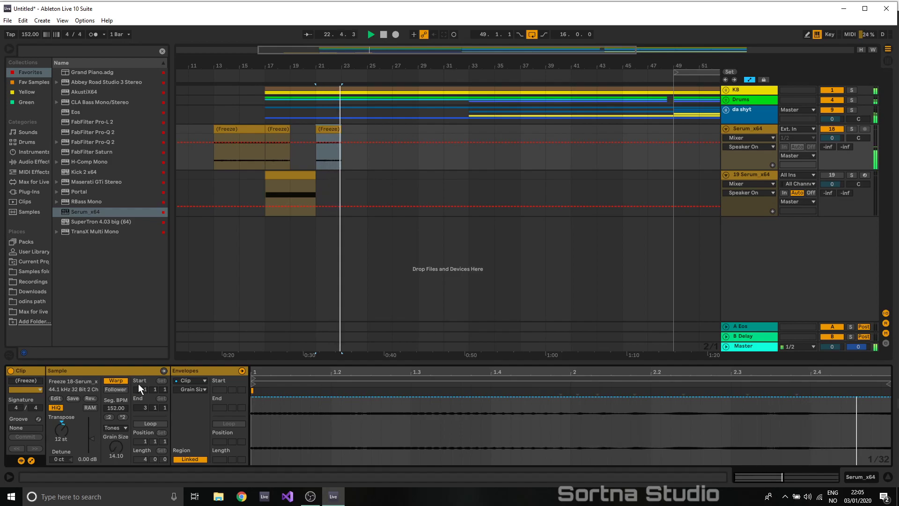
- Play from bar 17, and duplicate the Serum_x64 section between bars 17 and 25 to start at bar 25
{"action": "key", "text": "space"}
{"action": "left_click", "coordinate": [275, 130]}
{"action": "key", "text": "space"}
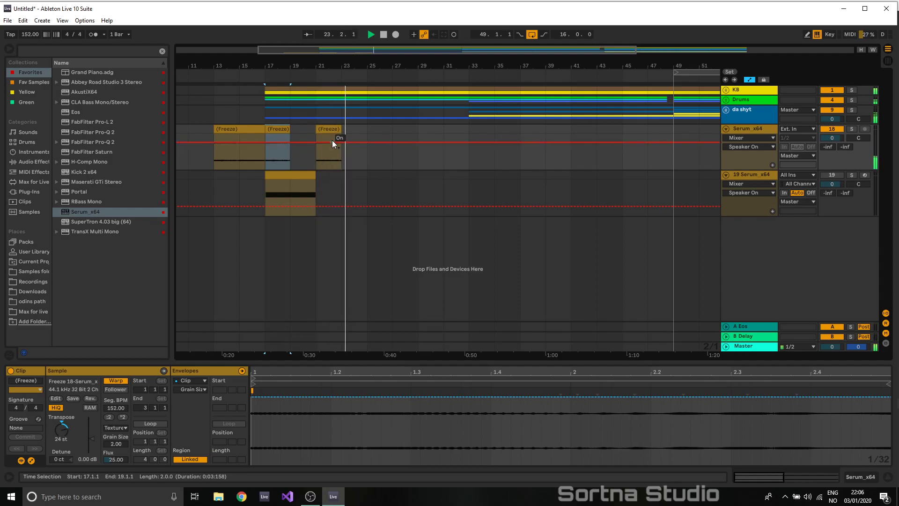
{"action": "left_click_drag", "start_coordinate": [368, 133], "coordinate": [265, 134]}
{"action": "key", "text": "ctrl+d"}
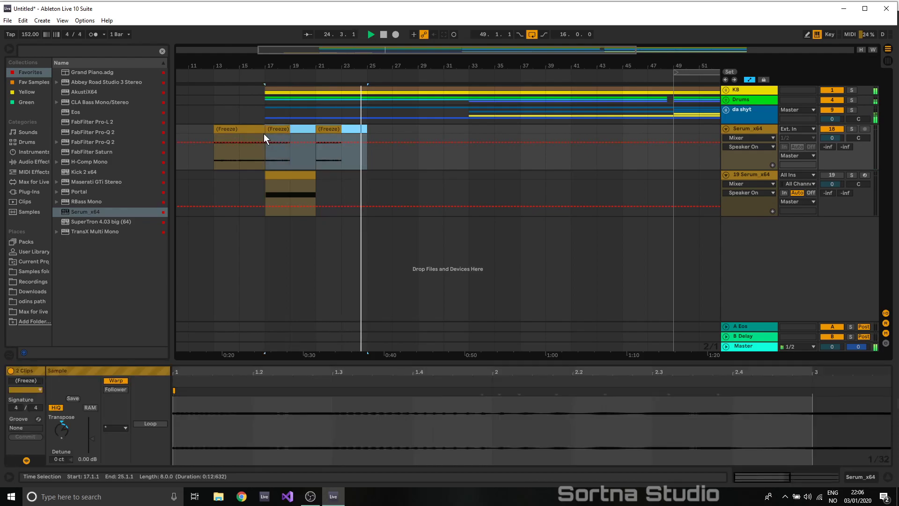
- Copy the bar 15 to 17 portion of the first frozen clip into the gap at bar 27
{"action": "left_click", "coordinate": [296, 176]}
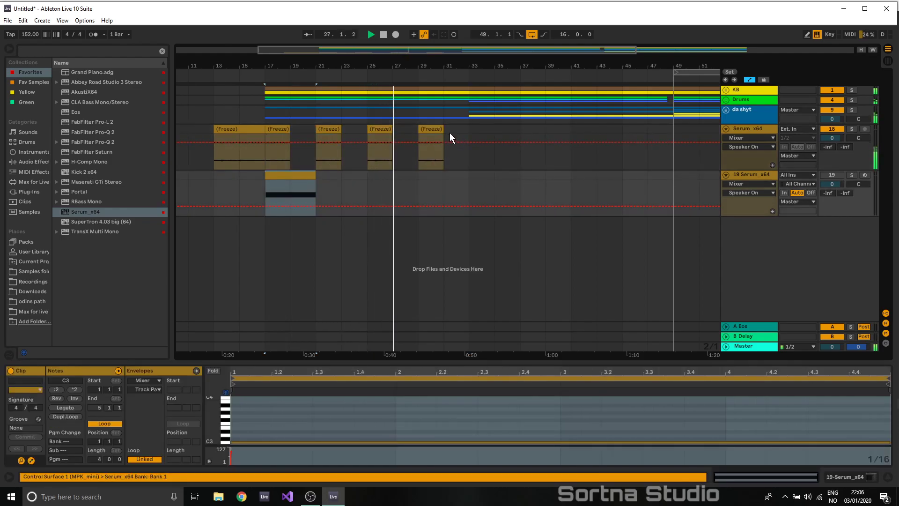
{"action": "left_click", "coordinate": [228, 129]}
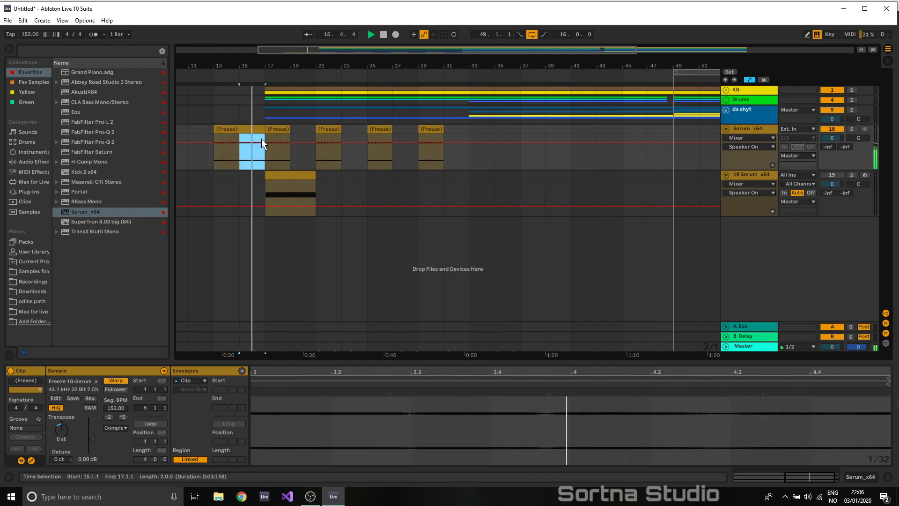
{"action": "left_click", "coordinate": [419, 133]}
{"action": "left_click_drag", "start_coordinate": [419, 132], "coordinate": [405, 135]}
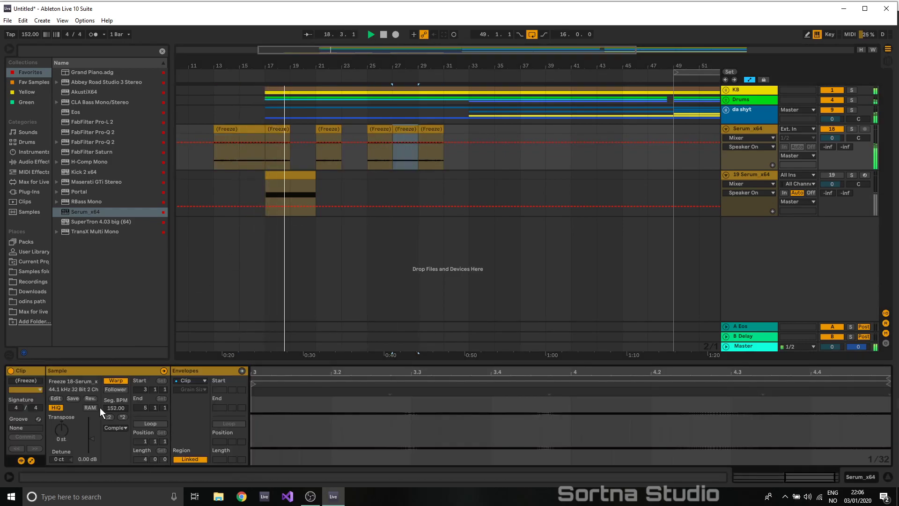
- Set the clip at bar 27 to a 608.00 segment BPM and Texture warp with a grain size of 2.00
{"action": "double_click", "coordinate": [123, 416]}
{"action": "left_click", "coordinate": [118, 428]}
{"action": "left_click", "coordinate": [119, 452]}
{"action": "left_click_drag", "start_coordinate": [115, 444], "coordinate": [116, 440]}
- Transpose the clip at bar 27 to -12 st, and lower it further to -24 st
{"action": "left_click", "coordinate": [64, 431]}
{"action": "type", "text": "-12"}
{"action": "key", "text": "Return"}
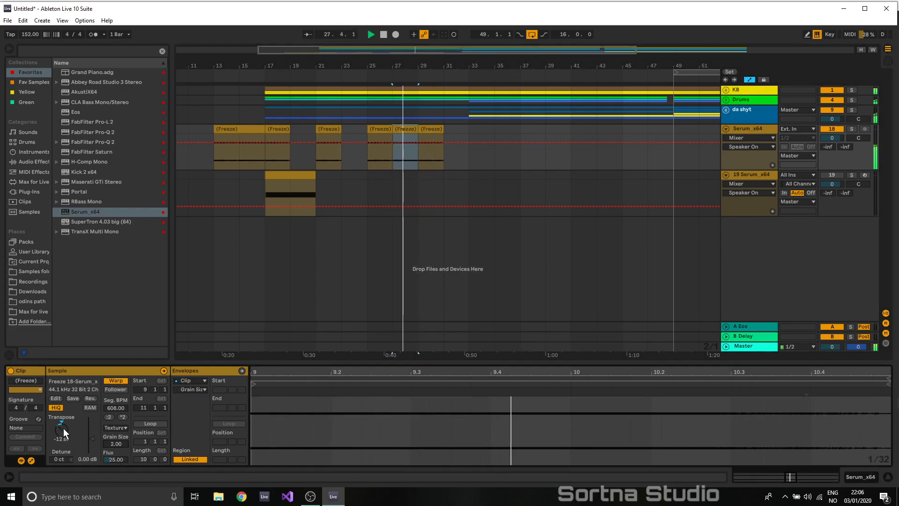
{"action": "left_click", "coordinate": [61, 426]}
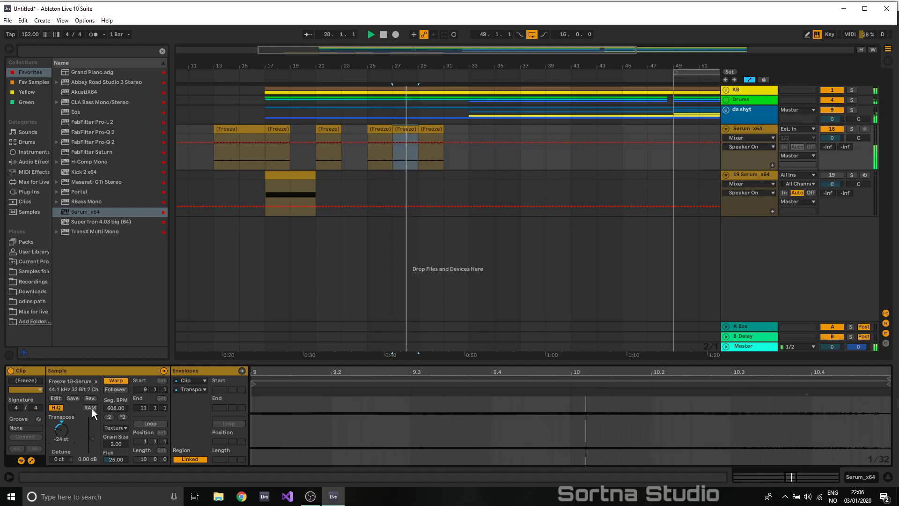
- Automate the Serum_x64 track's A-Eos send to rise to 0 dB between bars 27 and 29
{"action": "right_click", "coordinate": [830, 145]}
{"action": "left_click", "coordinate": [831, 146]}
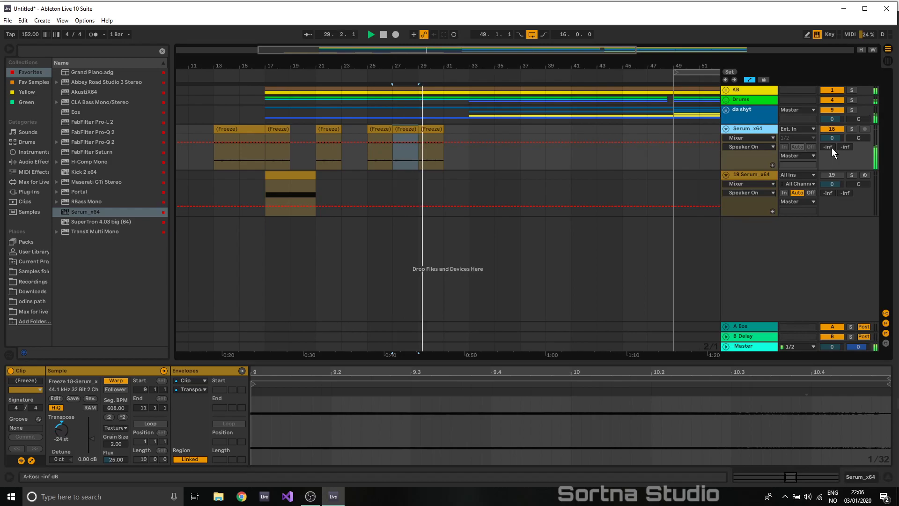
{"action": "right_click", "coordinate": [829, 147]}
{"action": "left_click", "coordinate": [789, 174]}
{"action": "left_click", "coordinate": [400, 163]}
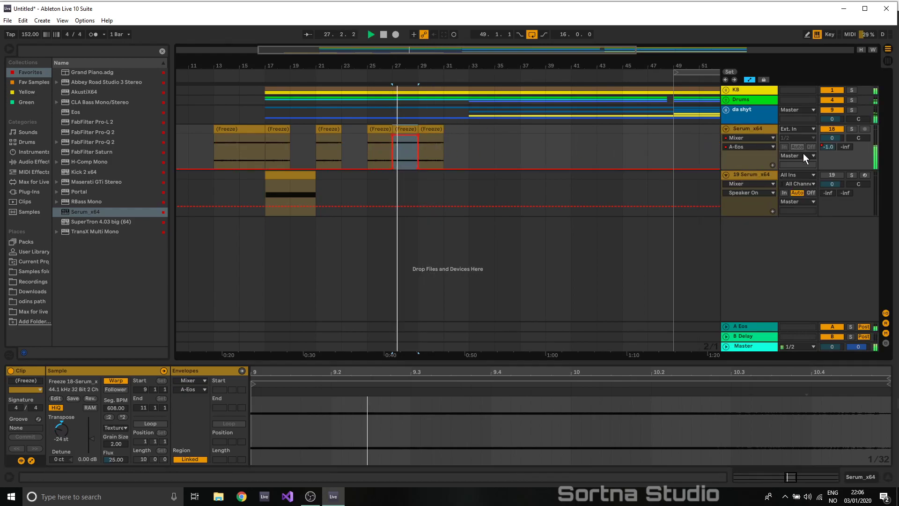
{"action": "left_click_drag", "start_coordinate": [406, 140], "coordinate": [406, 136]}
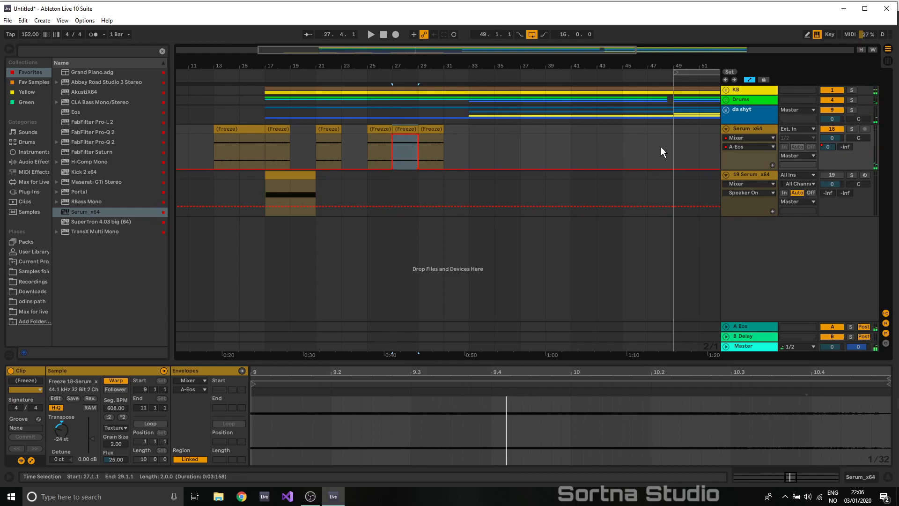
- Automate the Serum_x64 track's panning to about 40L at bar 27, curving back to centre by bar 29, and play it
{"action": "left_click", "coordinate": [749, 146]}
{"action": "left_click", "coordinate": [729, 139]}
{"action": "left_click_drag", "start_coordinate": [406, 146], "coordinate": [422, 159]}
{"action": "left_click", "coordinate": [405, 165]}
{"action": "left_click", "coordinate": [417, 165]}
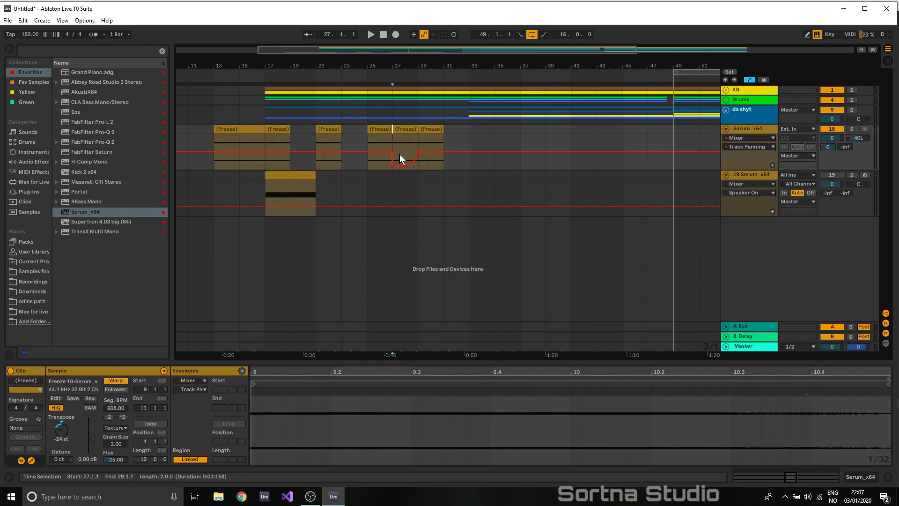
{"action": "key", "text": "space"}
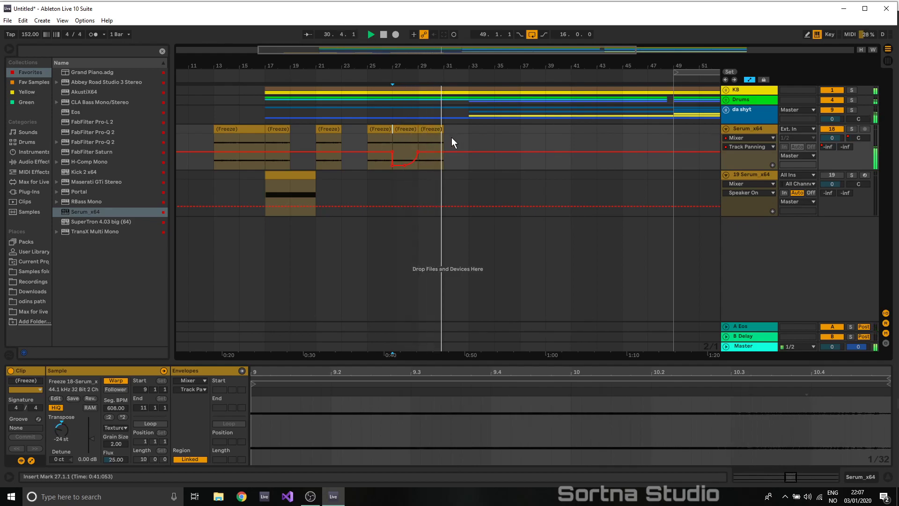
- Play the frozen clips from bar 17, and move the clip on the 19 Serum_x64 track to start at bar 19
{"action": "left_click", "coordinate": [375, 129]}
{"action": "left_click", "coordinate": [278, 135]}
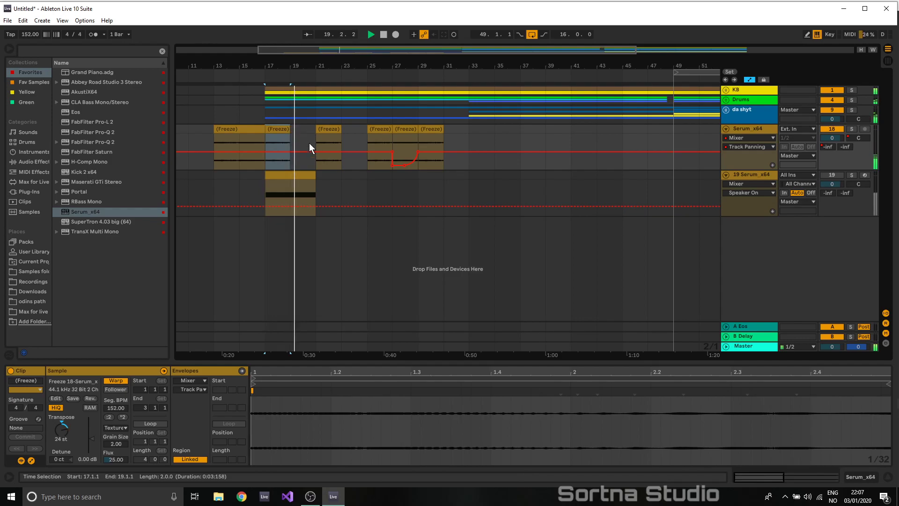
{"action": "left_click", "coordinate": [308, 179]}
{"action": "left_click_drag", "start_coordinate": [307, 179], "coordinate": [308, 179]}
{"action": "key", "text": "space"}
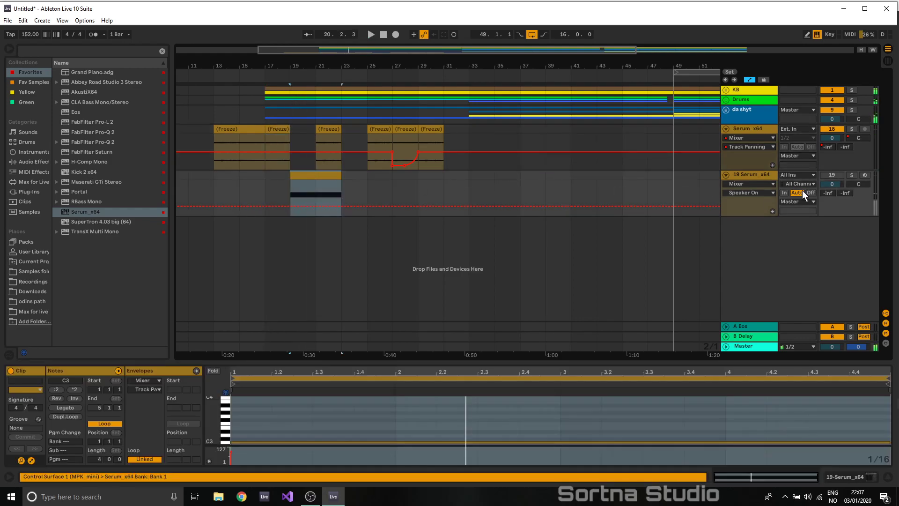
- Unmute the 19 Serum_x64 track and bring up its Serum instrument window
{"action": "left_click", "coordinate": [840, 177]}
{"action": "key", "text": "space"}
{"action": "left_click", "coordinate": [760, 176]}
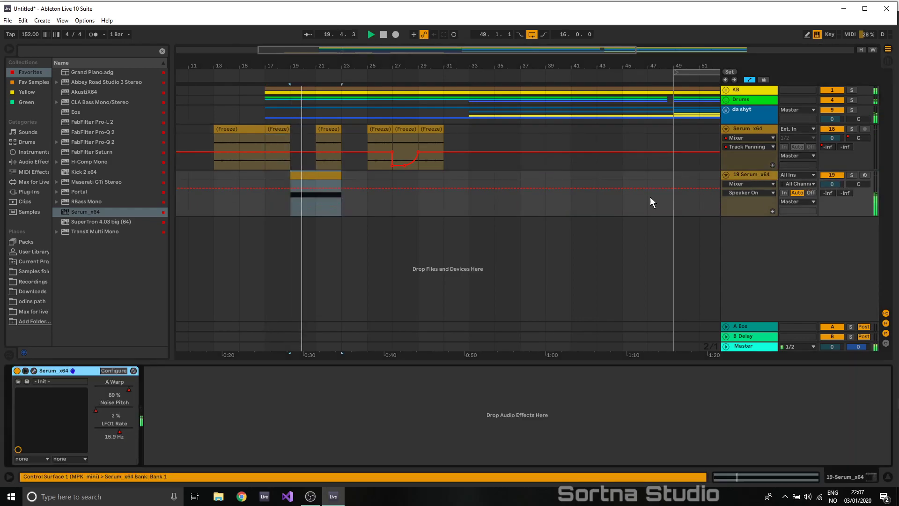
{"action": "left_click", "coordinate": [112, 370]}
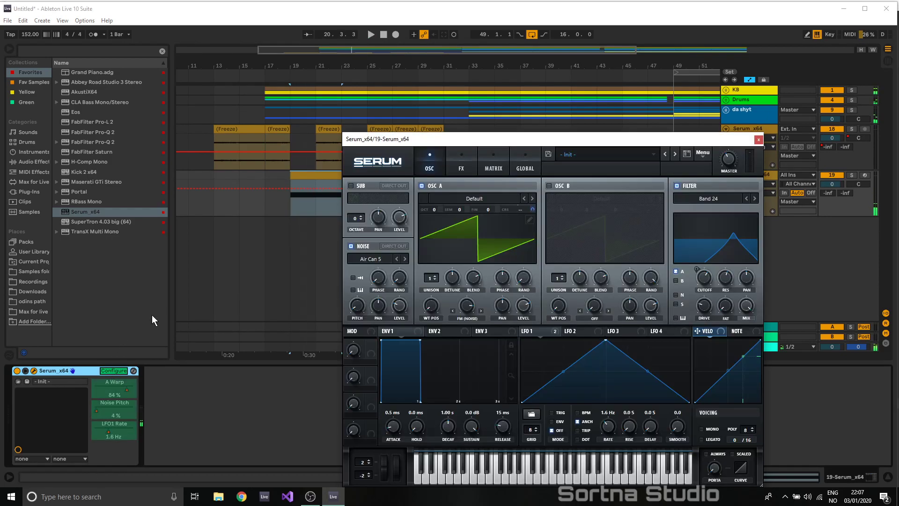
{"action": "left_click", "coordinate": [115, 370]}
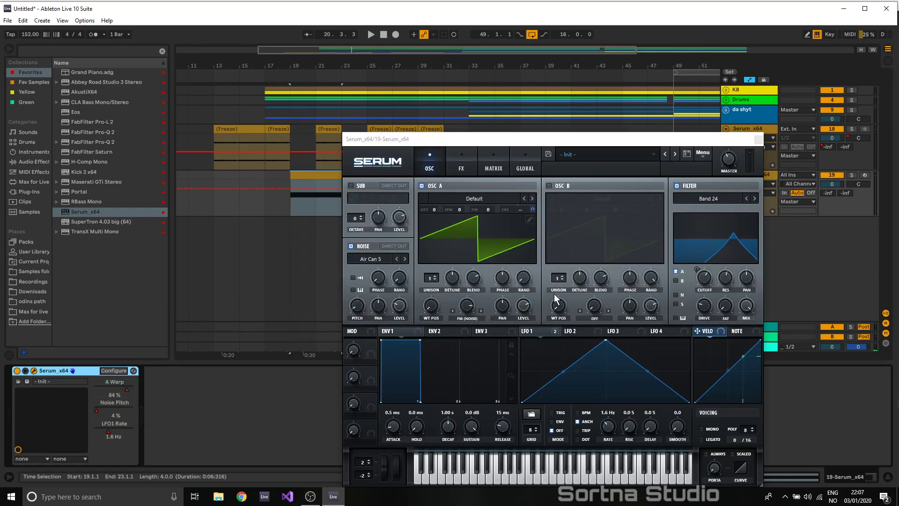
- Load the Electric Bamboo single from Virtual Light Custom Wavetables into oscillator A, audition it, and close Serum
{"action": "left_click", "coordinate": [476, 196]}
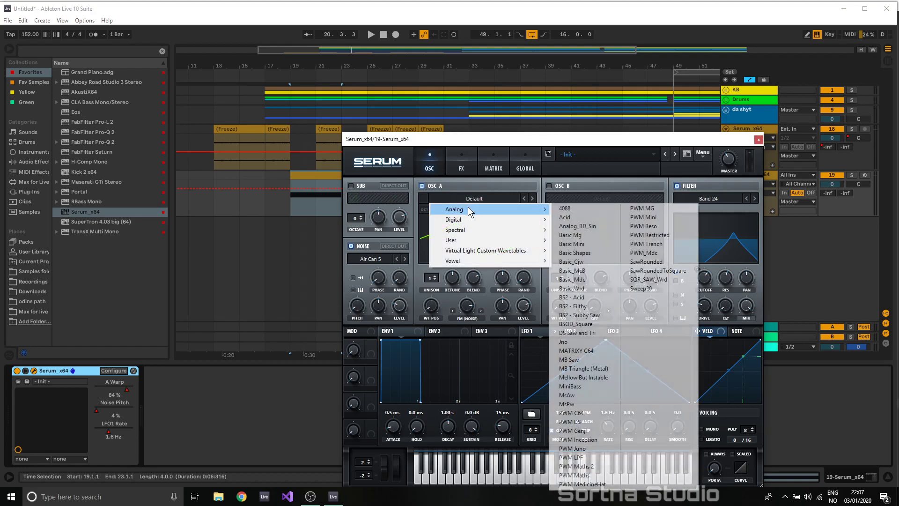
{"action": "mouse_move", "coordinate": [515, 251]}
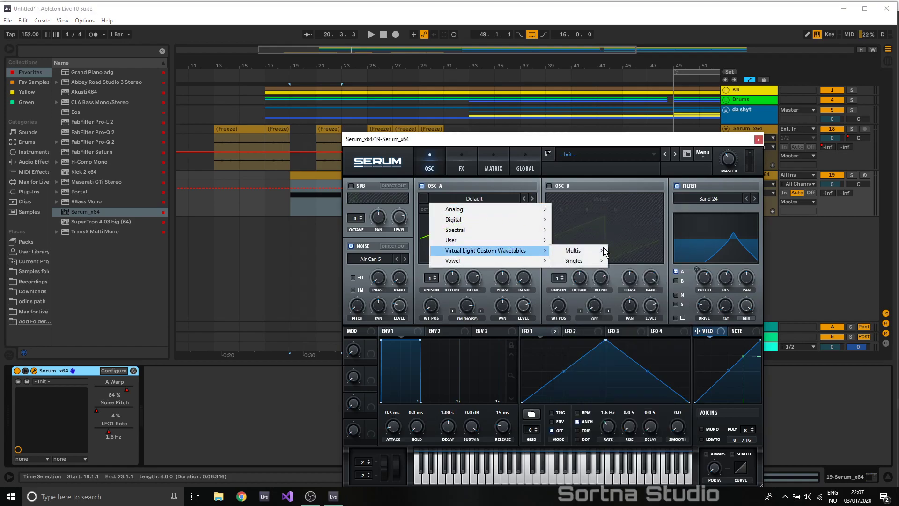
{"action": "mouse_move", "coordinate": [585, 261]}
{"action": "left_click", "coordinate": [648, 291]}
{"action": "key", "text": "space"}
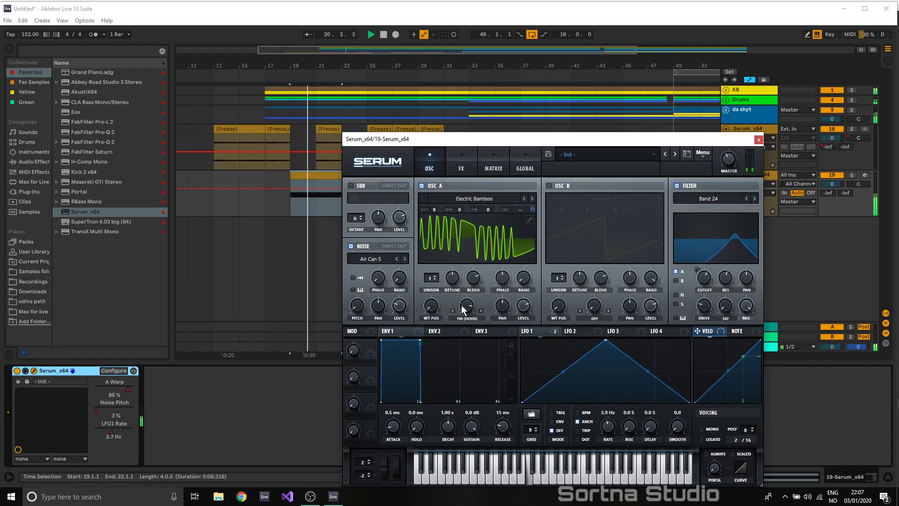
{"action": "key", "text": "space"}
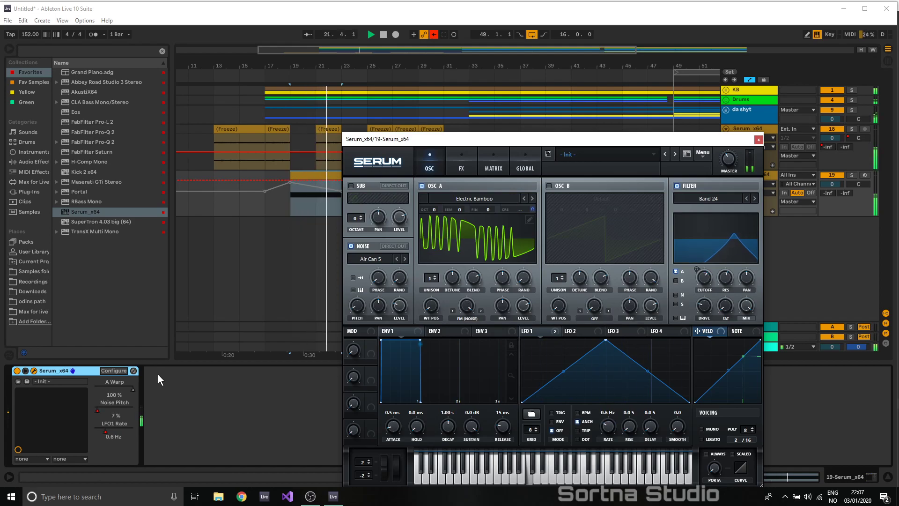
{"action": "left_click", "coordinate": [757, 140]}
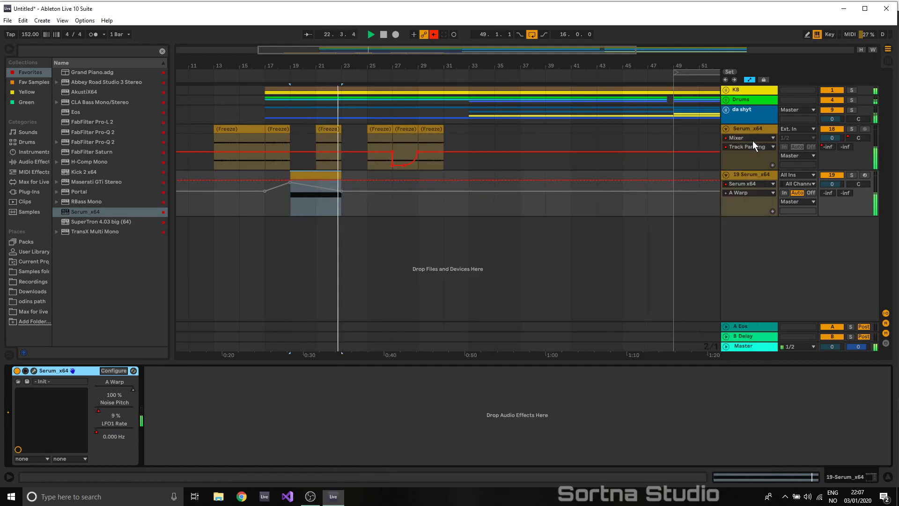
- Duplicate the 19 Serum_x64 track and freeze the copy
{"action": "right_click", "coordinate": [752, 174]}
{"action": "left_click", "coordinate": [779, 253]}
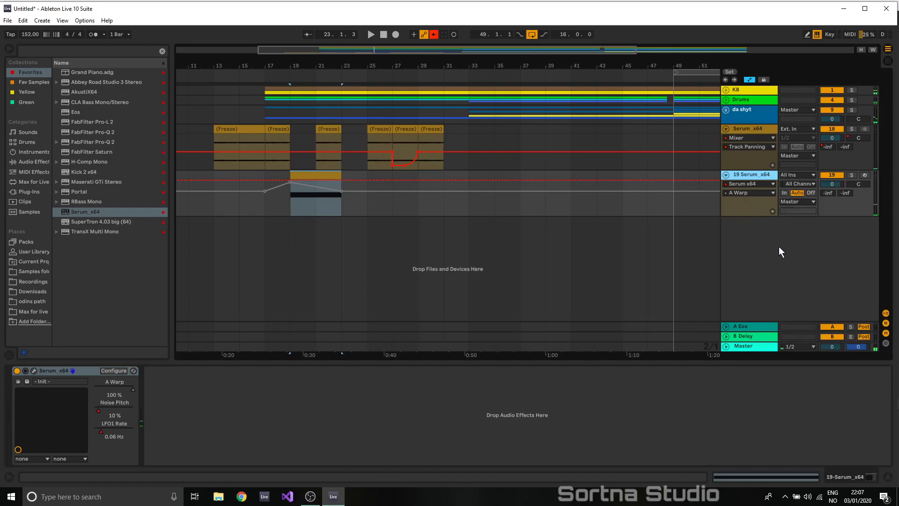
{"action": "right_click", "coordinate": [752, 174]}
{"action": "left_click", "coordinate": [782, 197]}
{"action": "right_click", "coordinate": [743, 220]}
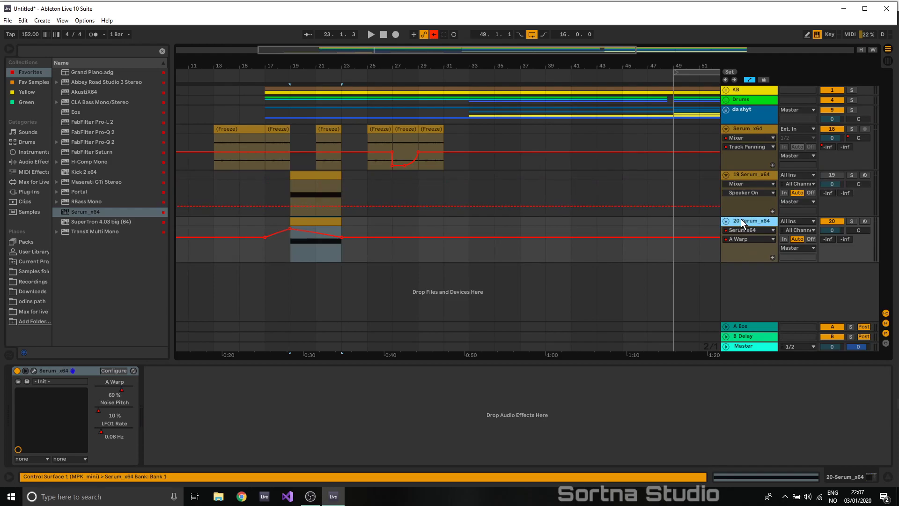
{"action": "left_click", "coordinate": [749, 298]}
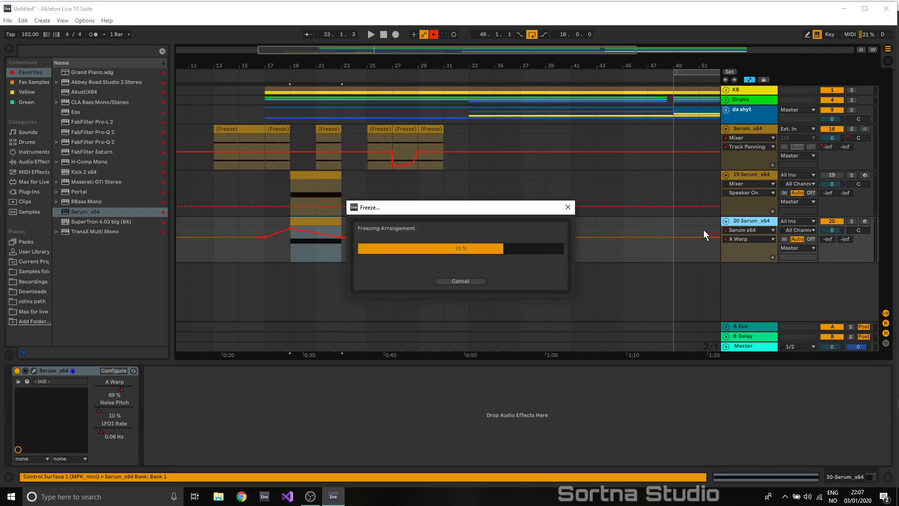
- Flatten the frozen Serum copy, move its audio clip to bar 23, shorten it to two bars, and play it
{"action": "right_click", "coordinate": [751, 221]}
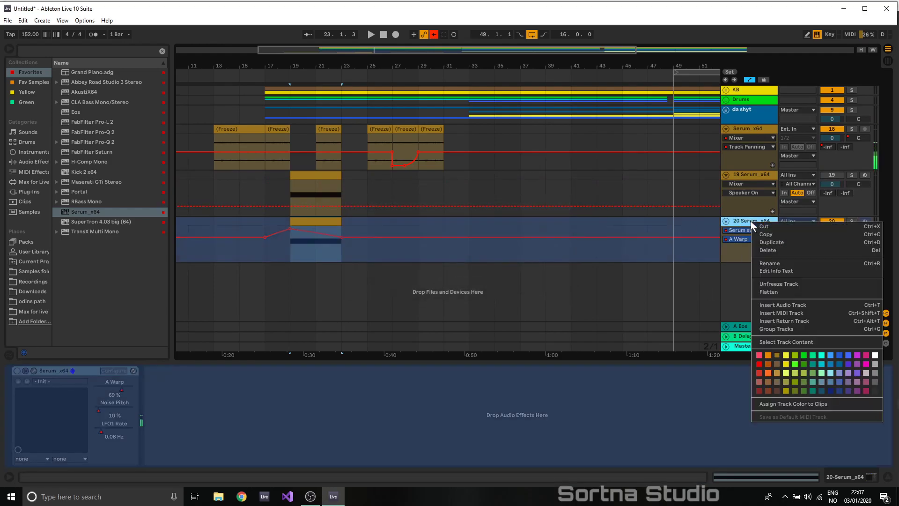
{"action": "left_click", "coordinate": [785, 293]}
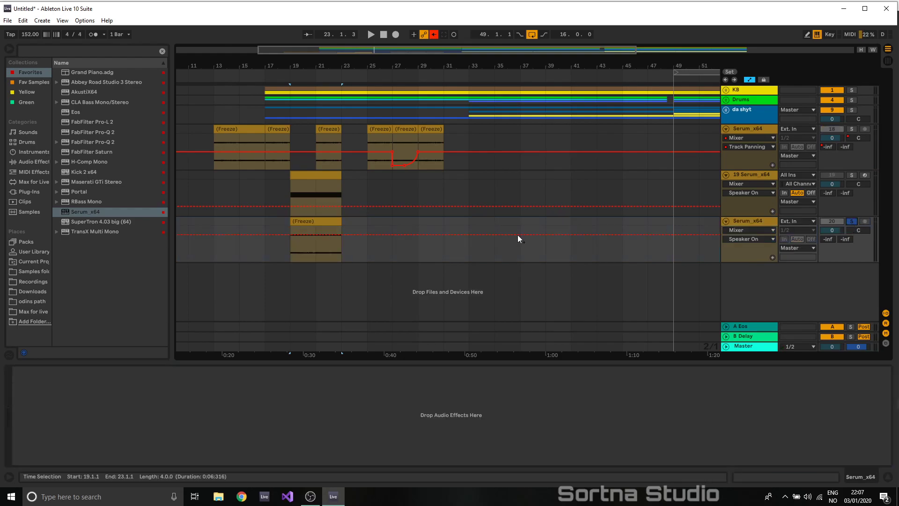
{"action": "left_click", "coordinate": [360, 220]}
{"action": "key", "text": "space"}
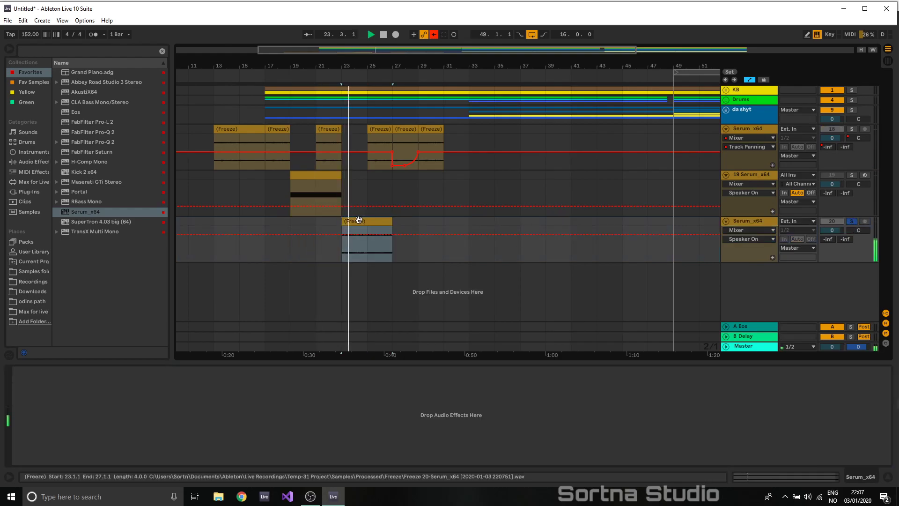
{"action": "left_click_drag", "start_coordinate": [343, 223], "coordinate": [355, 223]}
{"action": "key", "text": "space"}
{"action": "key", "text": "space"}
- Add Beat Repeat to the flattened Serum track, in Insert mode with a 1/8 interval
{"action": "left_click", "coordinate": [34, 162]}
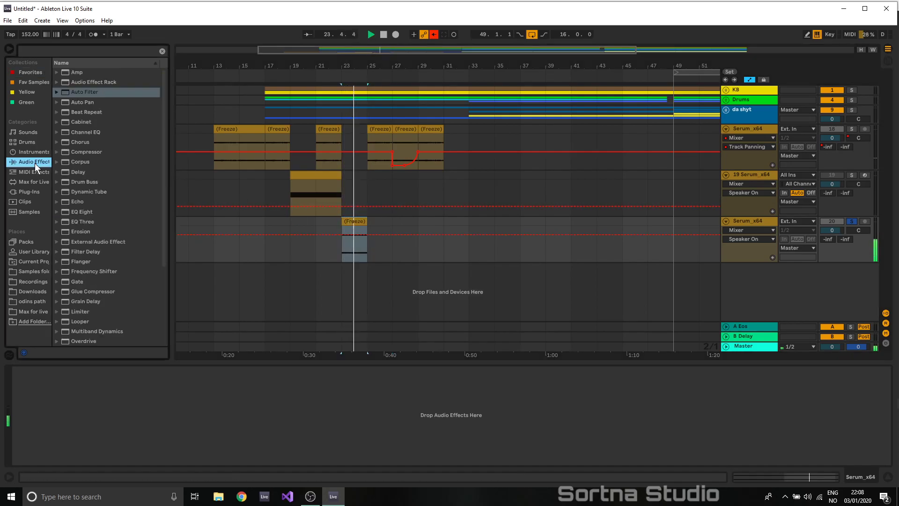
{"action": "left_click_drag", "start_coordinate": [90, 116], "coordinate": [348, 233]}
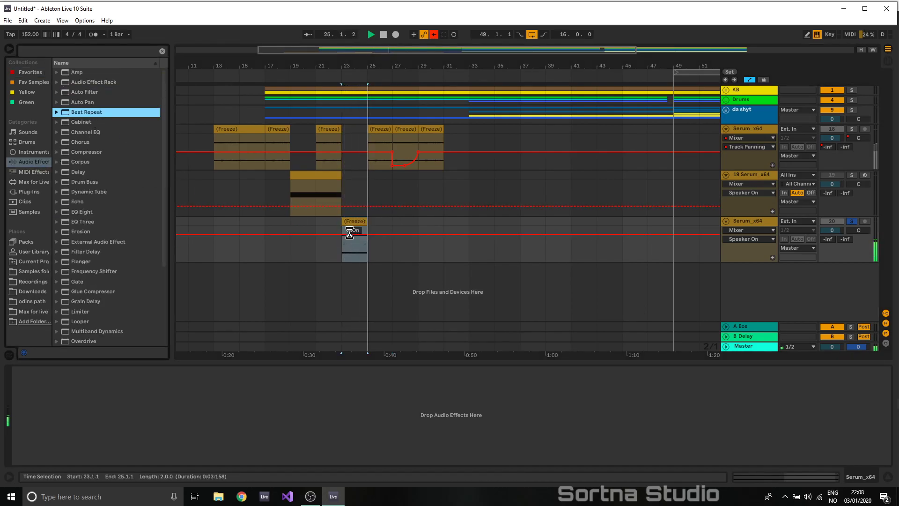
{"action": "key", "text": "space"}
{"action": "left_click", "coordinate": [160, 432]}
{"action": "left_click_drag", "start_coordinate": [22, 417], "coordinate": [21, 443]}
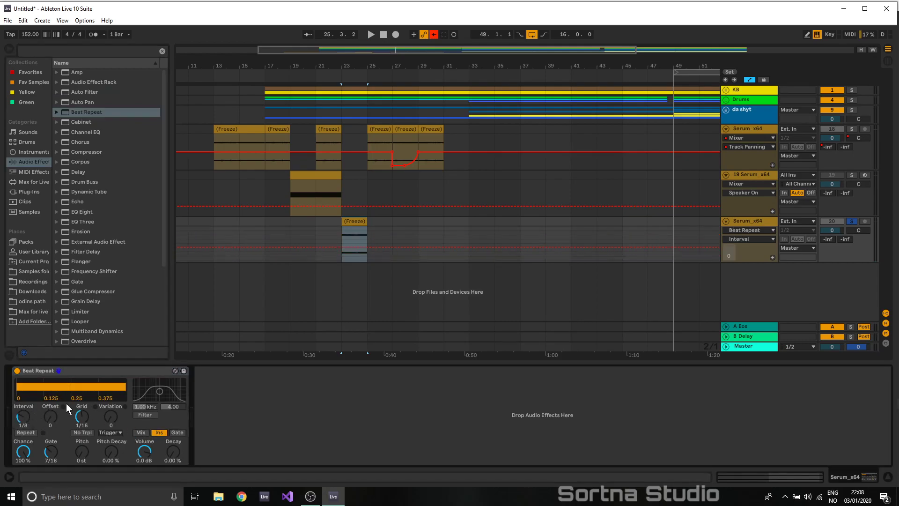
- During playback, set Beat Repeat's gate to 2/16, grid to 1/48, variation to 6 and variation type to 1/16
{"action": "left_click", "coordinate": [82, 415]}
{"action": "key", "text": "space"}
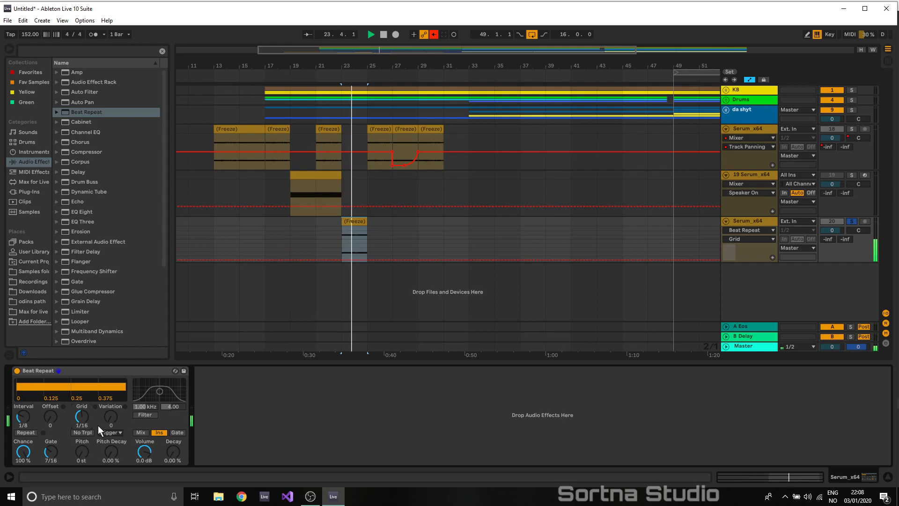
{"action": "left_click_drag", "start_coordinate": [56, 446], "coordinate": [51, 449]}
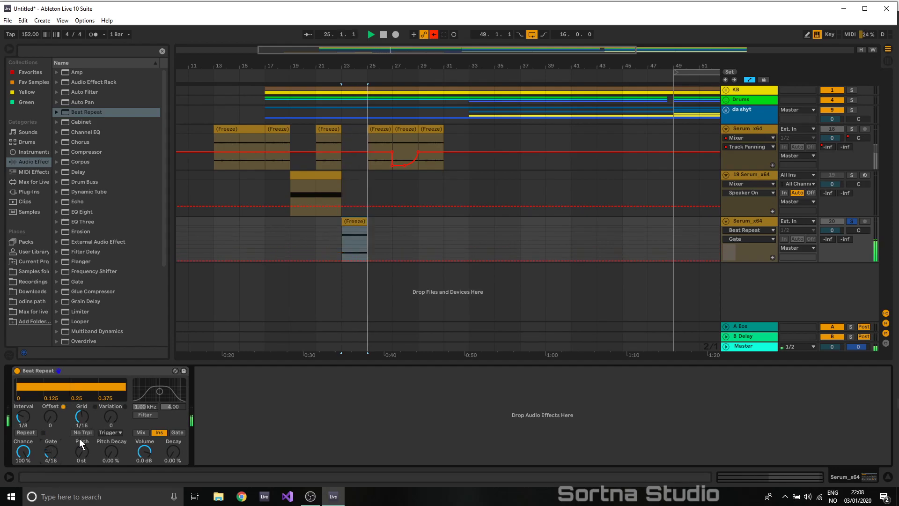
{"action": "left_click_drag", "start_coordinate": [83, 420], "coordinate": [82, 425]}
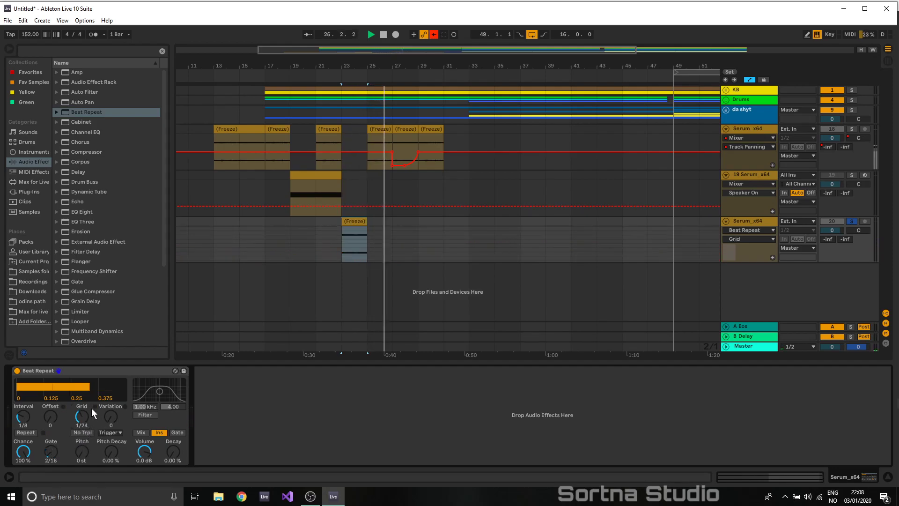
{"action": "left_click", "coordinate": [111, 417]}
{"action": "left_click_drag", "start_coordinate": [111, 417], "coordinate": [111, 393]}
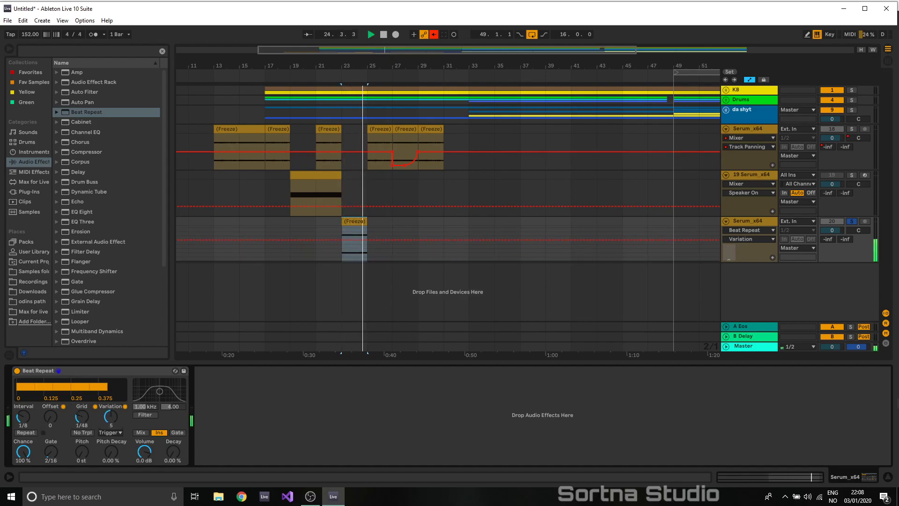
{"action": "left_click", "coordinate": [115, 433]}
{"action": "left_click", "coordinate": [112, 459]}
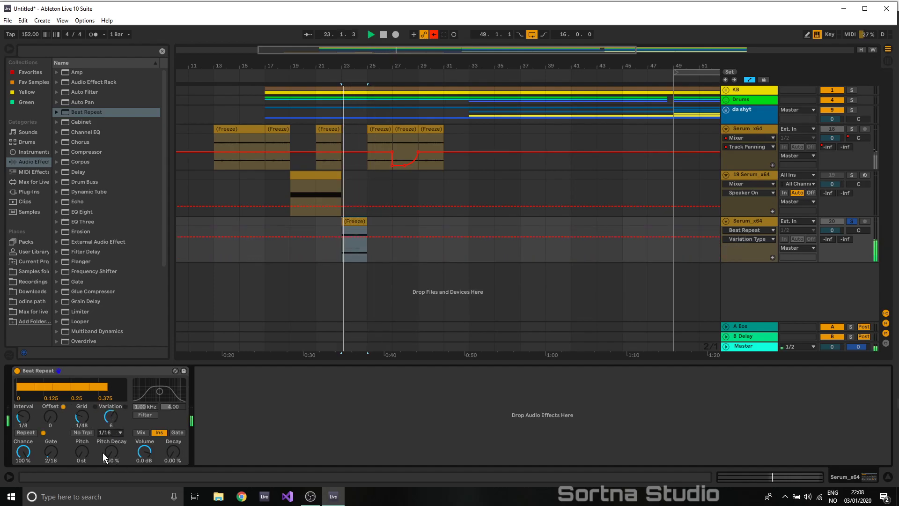
- Set Beat Repeat's interval to 1/16, gate to 4/16 and chance to 34.9%, and unsolo the track
{"action": "left_click_drag", "start_coordinate": [23, 417], "coordinate": [24, 420]}
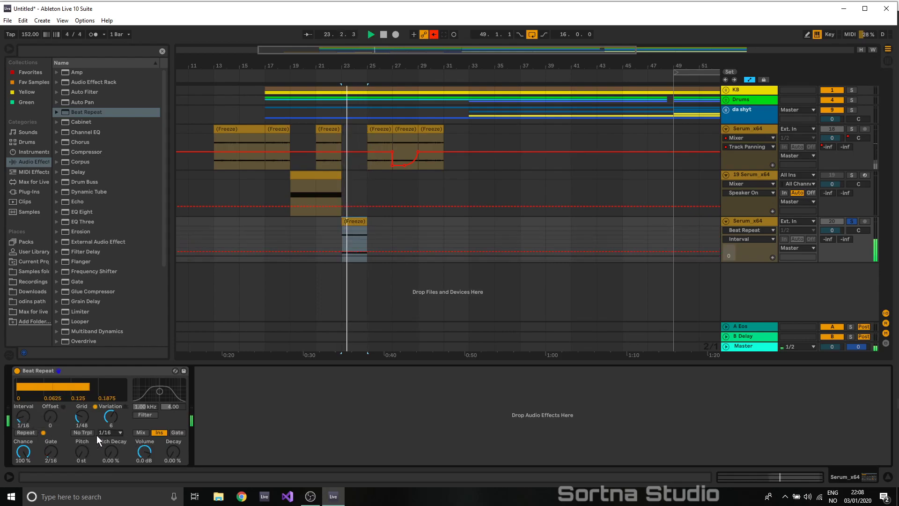
{"action": "left_click_drag", "start_coordinate": [52, 453], "coordinate": [51, 451]}
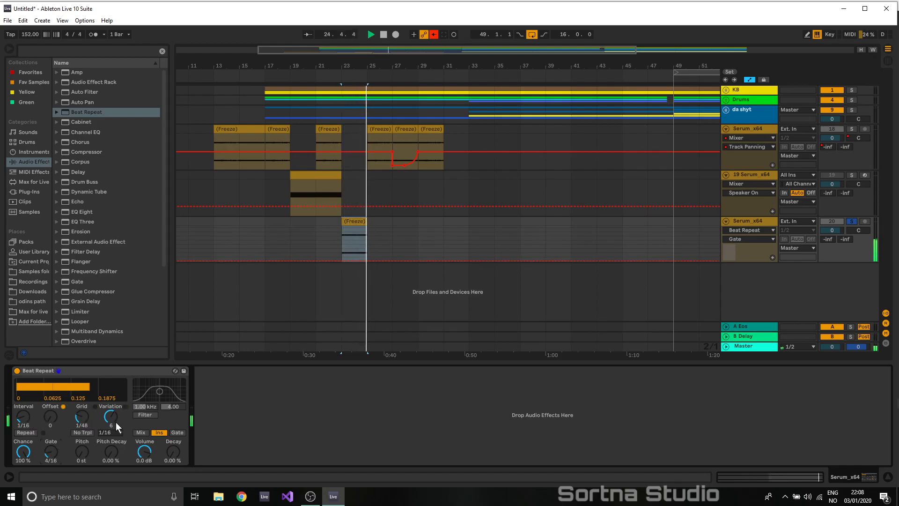
{"action": "mouse_move", "coordinate": [27, 447]}
{"action": "left_mouse_down"}
{"action": "mouse_move", "coordinate": [27, 464]}
{"action": "mouse_move", "coordinate": [26, 449]}
{"action": "left_mouse_up"}
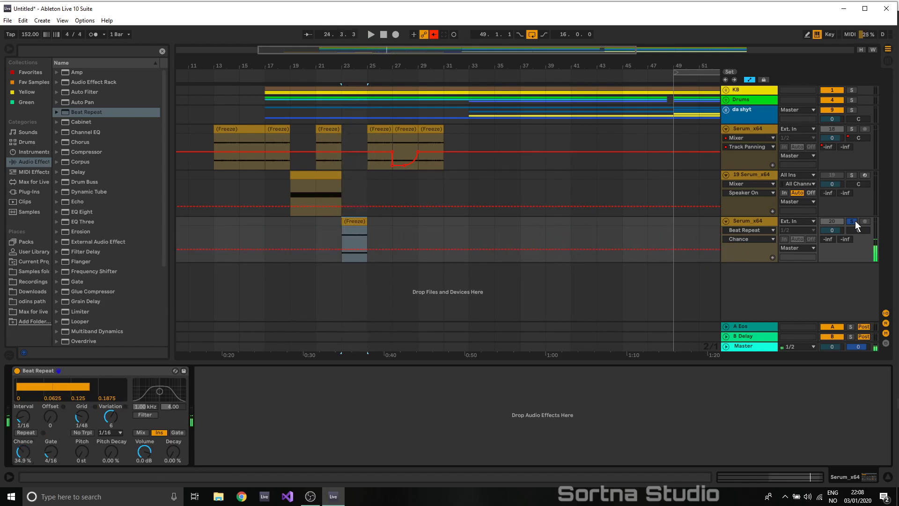
{"action": "left_click", "coordinate": [852, 221]}
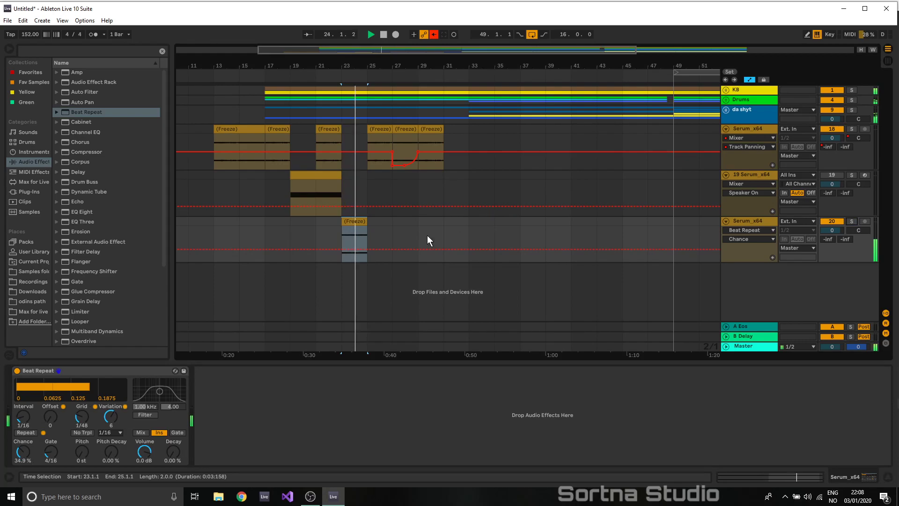
- Try the frozen clip at bar 23 transposed up 24 semitones, and settle on 12 semitones
{"action": "left_click", "coordinate": [356, 223]}
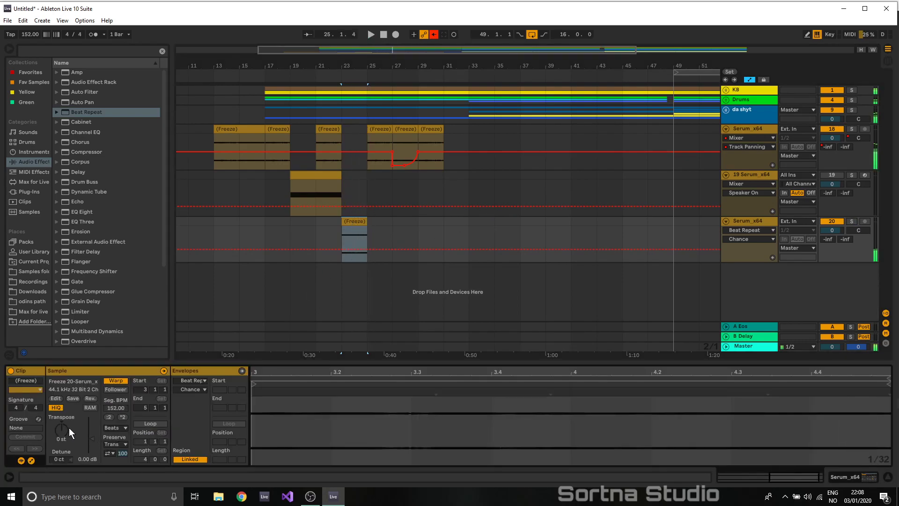
{"action": "type", "text": "24"}
{"action": "key", "text": "Return"}
{"action": "key", "text": "space"}
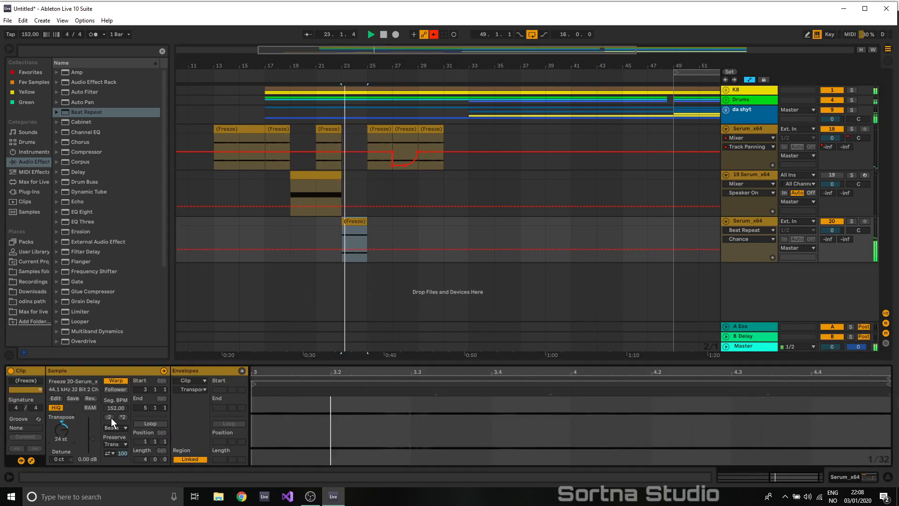
{"action": "type", "text": "12"}
{"action": "key", "text": "Return"}
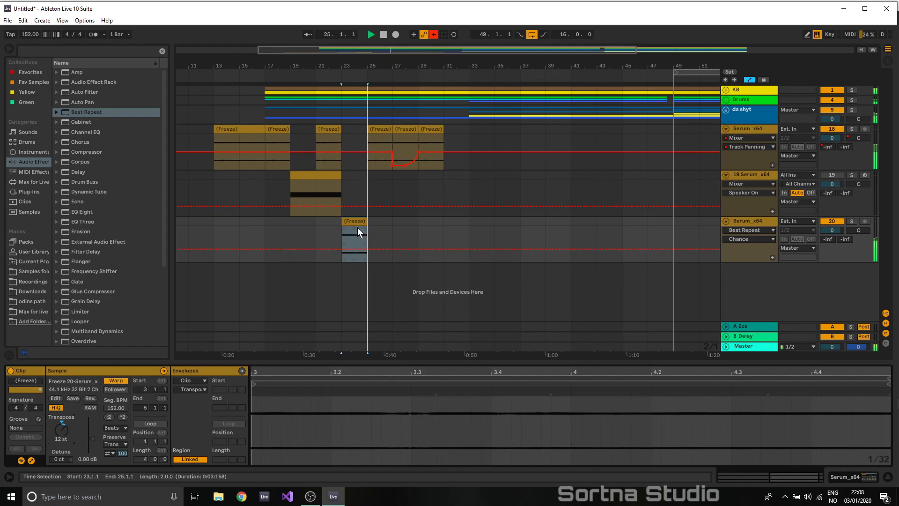
- Copy the transposed clip at bar 23 to bars 27 and 31 on the same track
{"action": "left_click_drag", "start_coordinate": [357, 223], "coordinate": [459, 223]}
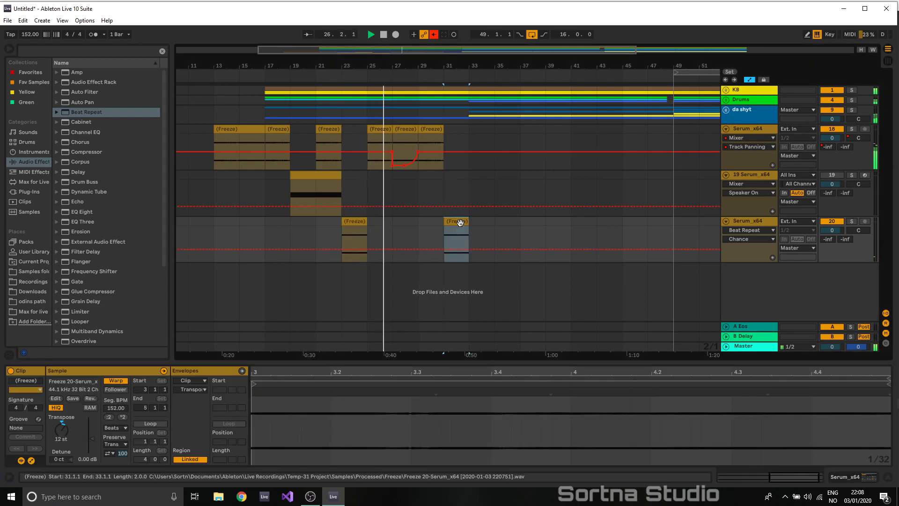
{"action": "key", "text": "ctrl+c"}
{"action": "left_click", "coordinate": [435, 228]}
{"action": "key", "text": "ctrl+v"}
{"action": "left_click", "coordinate": [404, 232]}
{"action": "key", "text": "ctrl+v"}
{"action": "left_click_drag", "start_coordinate": [406, 233], "coordinate": [405, 230]}
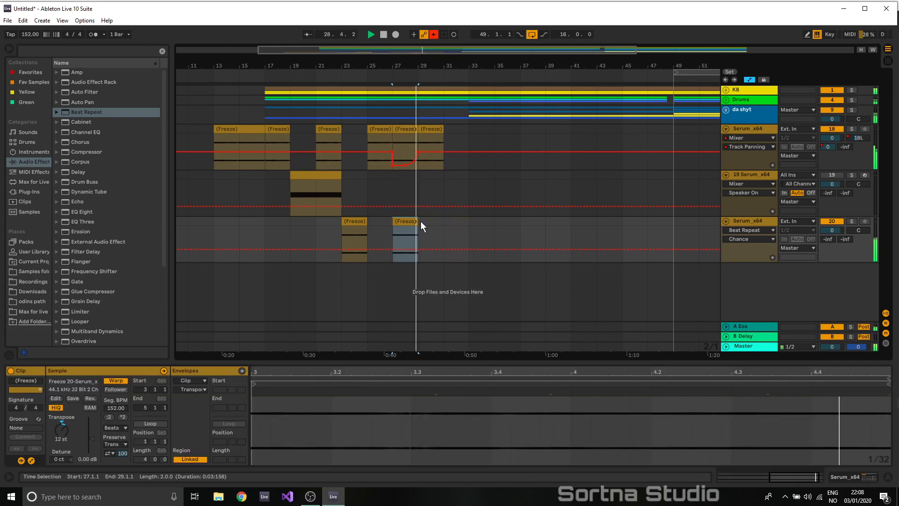
{"action": "left_click", "coordinate": [459, 226]}
{"action": "key", "text": "ctrl+v"}
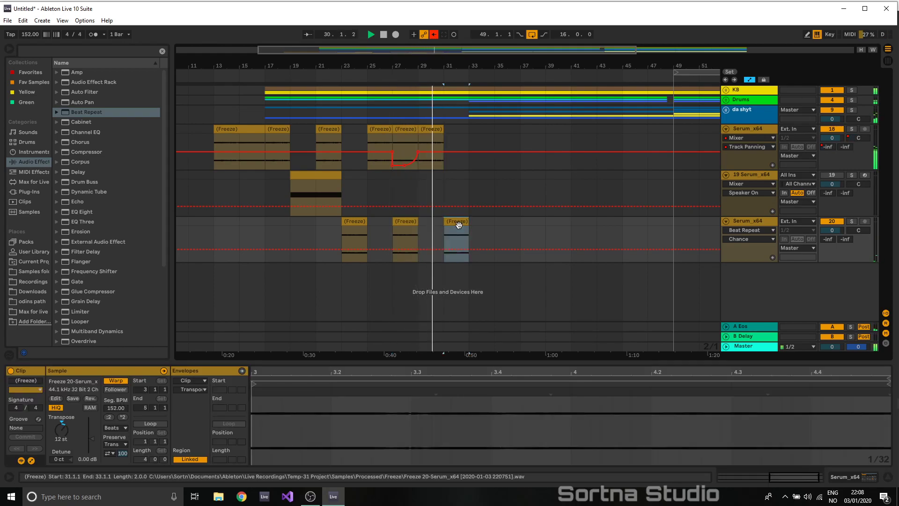
- Copy the transposed clip to bar 19, move the 19 Serum_x64 clip to bar 39, and play from bar 17
{"action": "mouse_move", "coordinate": [359, 223]}
{"action": "left_mouse_down"}
{"action": "mouse_move", "coordinate": [312, 228]}
{"action": "mouse_move", "coordinate": [568, 175]}
{"action": "left_mouse_up"}
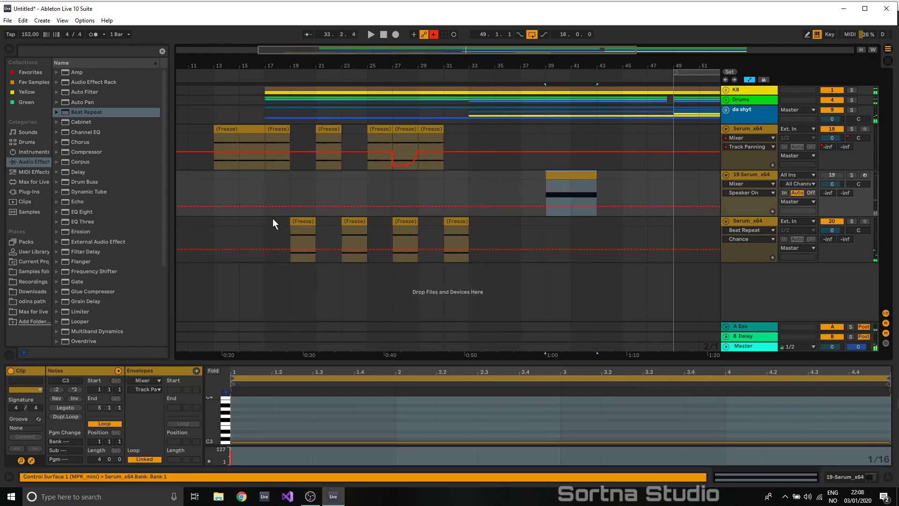
{"action": "left_click", "coordinate": [263, 215]}
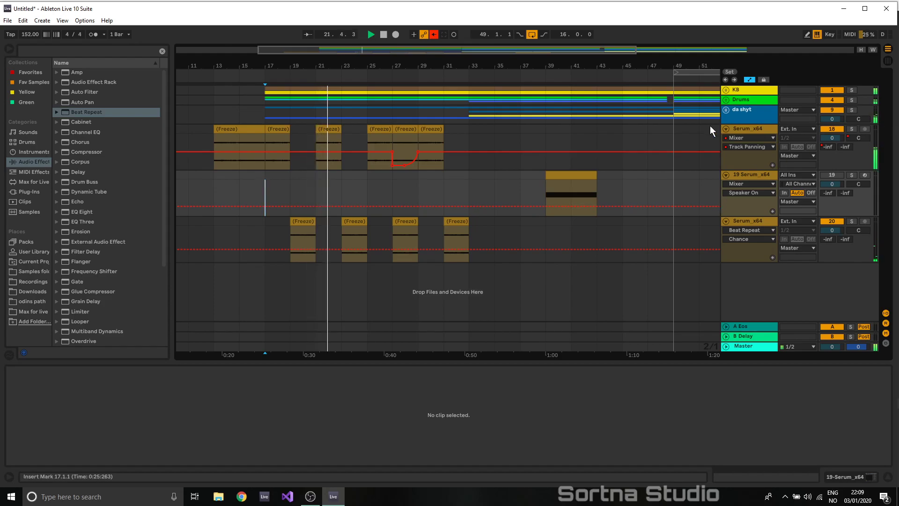
- Add Auto Filter to the Melody group inside da shyt and show its frequency automation
{"action": "left_click", "coordinate": [725, 109]}
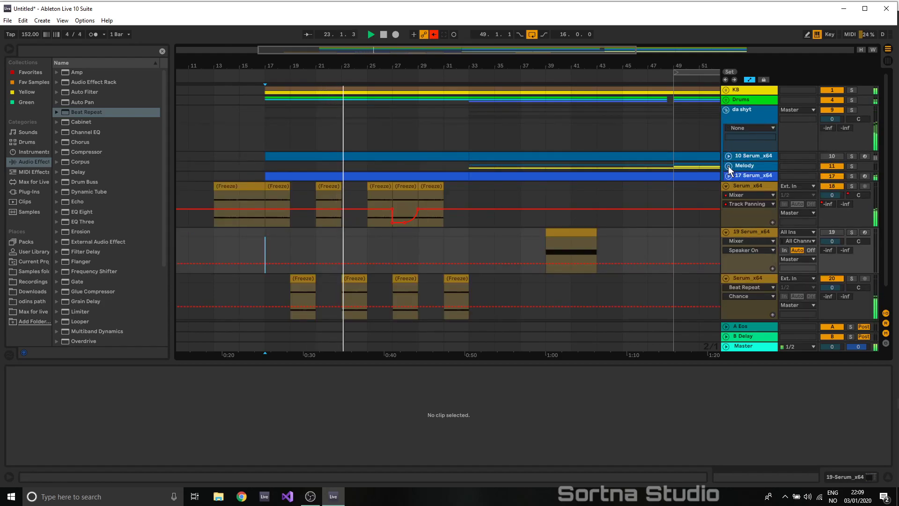
{"action": "left_click", "coordinate": [749, 165]}
{"action": "double_click", "coordinate": [749, 165]}
{"action": "left_click_drag", "start_coordinate": [97, 92], "coordinate": [519, 168]}
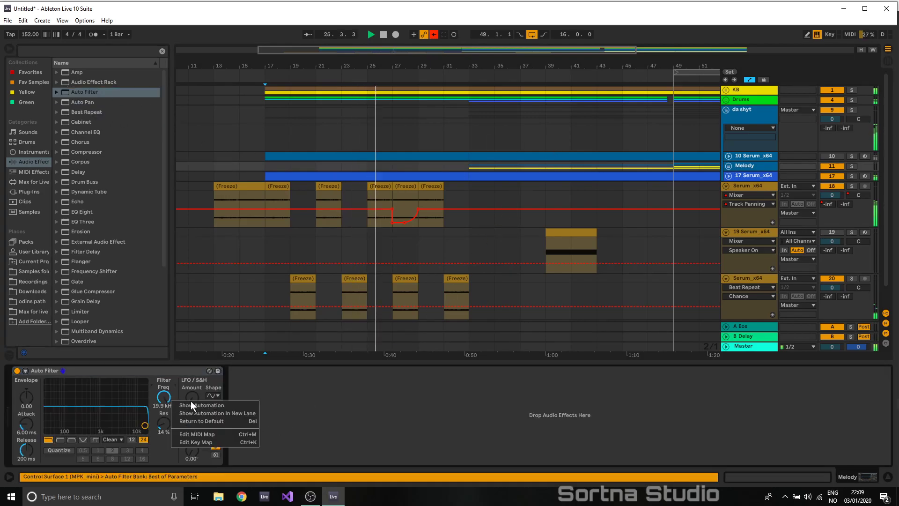
- Automate the Melody filter frequency to dip to 190 Hz at bar 33 and rise to 19.9 kHz at bar 49, and collapse the groups
{"action": "left_click", "coordinate": [673, 173]}
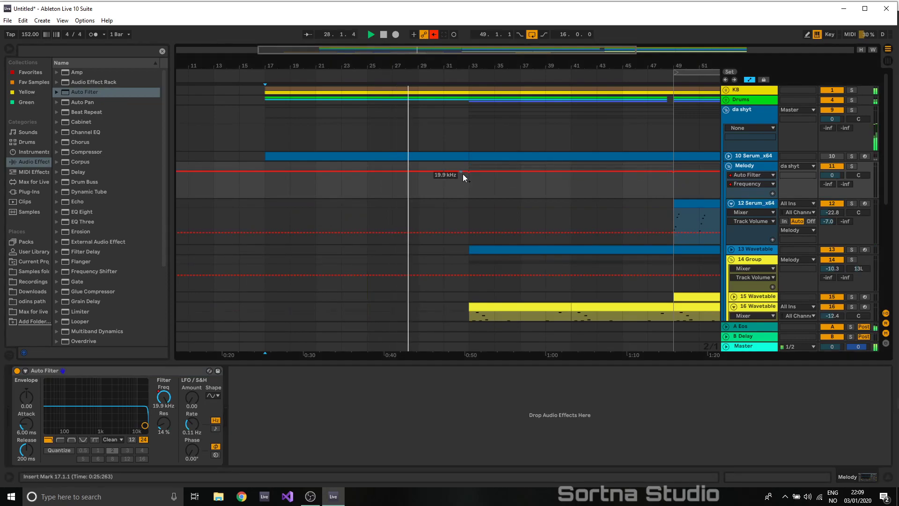
{"action": "left_click_drag", "start_coordinate": [470, 171], "coordinate": [469, 189]}
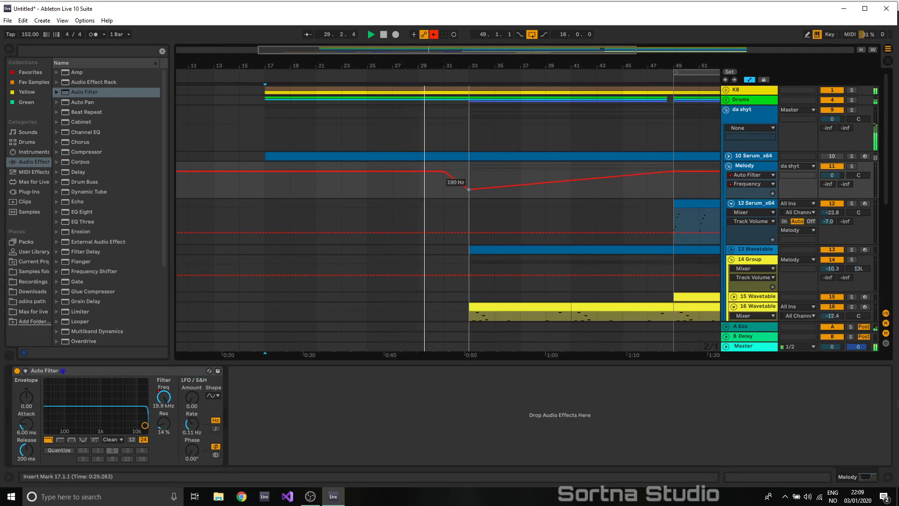
{"action": "left_click", "coordinate": [729, 166]}
{"action": "left_click", "coordinate": [726, 109]}
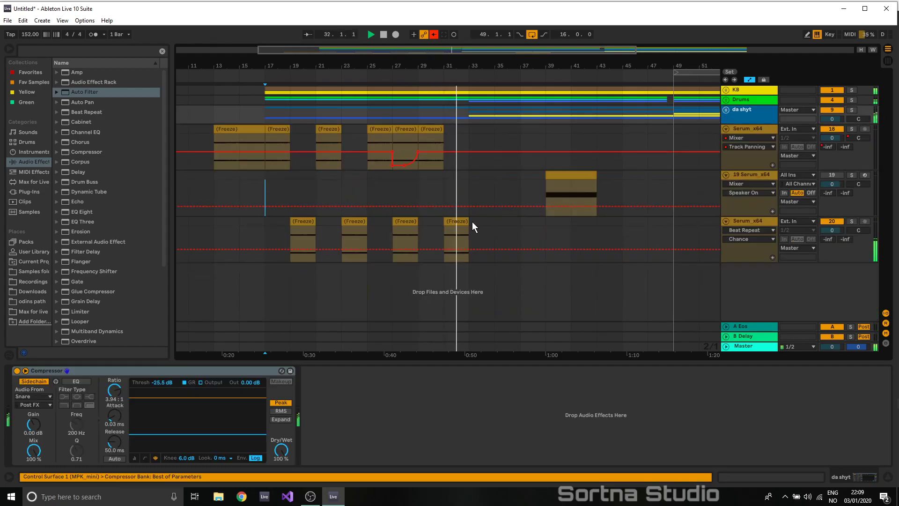
- Duplicate bars 17 to 33 of the three Serum tracks to bar 33, and select the 19 Serum_x64 clip at bar 39
{"action": "left_click_drag", "start_coordinate": [336, 167], "coordinate": [270, 127]}
{"action": "key", "text": "ctrl+d"}
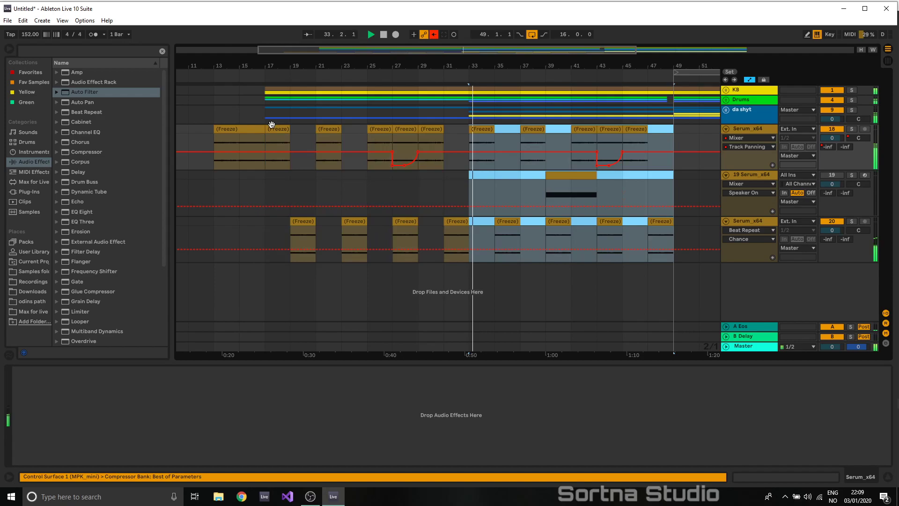
{"action": "left_click", "coordinate": [589, 181]}
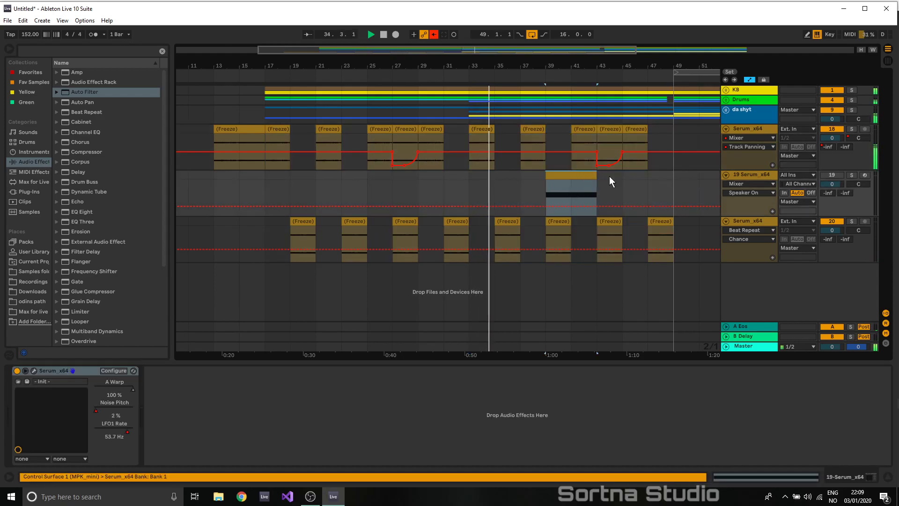
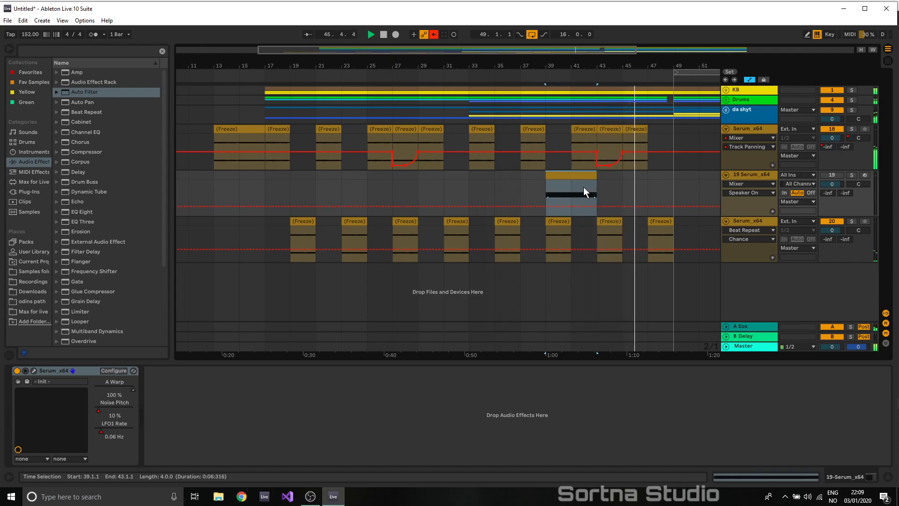
- Hide the automation lanes and shape a curved fade-out across the frozen clip from bar 47 to 49
{"action": "left_click", "coordinate": [657, 217]}
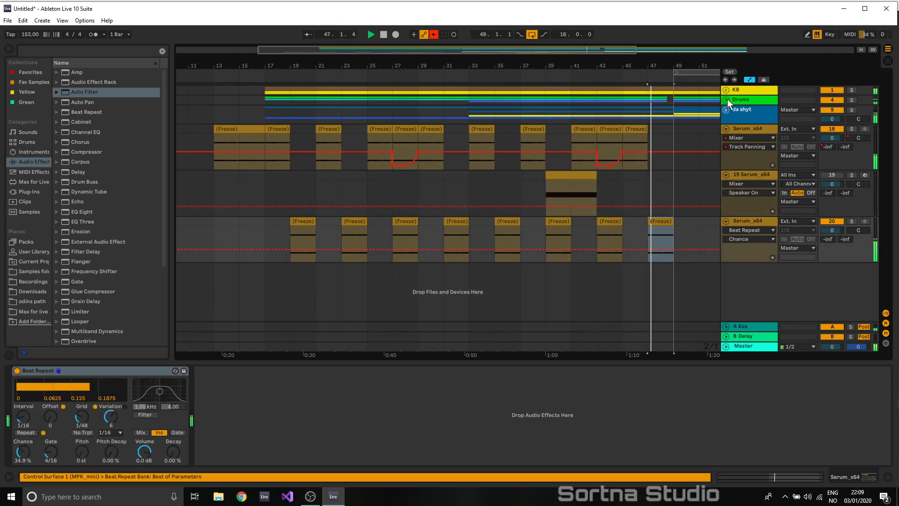
{"action": "left_click", "coordinate": [749, 79]}
{"action": "mouse_move", "coordinate": [668, 228]}
{"action": "left_mouse_down"}
{"action": "mouse_move", "coordinate": [644, 226]}
{"action": "mouse_move", "coordinate": [663, 242]}
{"action": "left_mouse_up"}
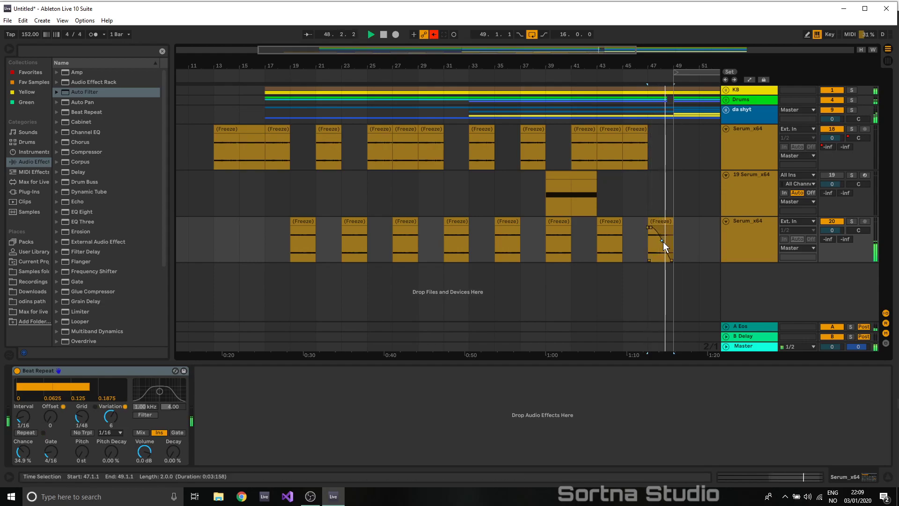
- Copy the frozen clip at bar 43 on the first Serum track to bar 49 and play it
{"action": "left_click", "coordinate": [659, 224]}
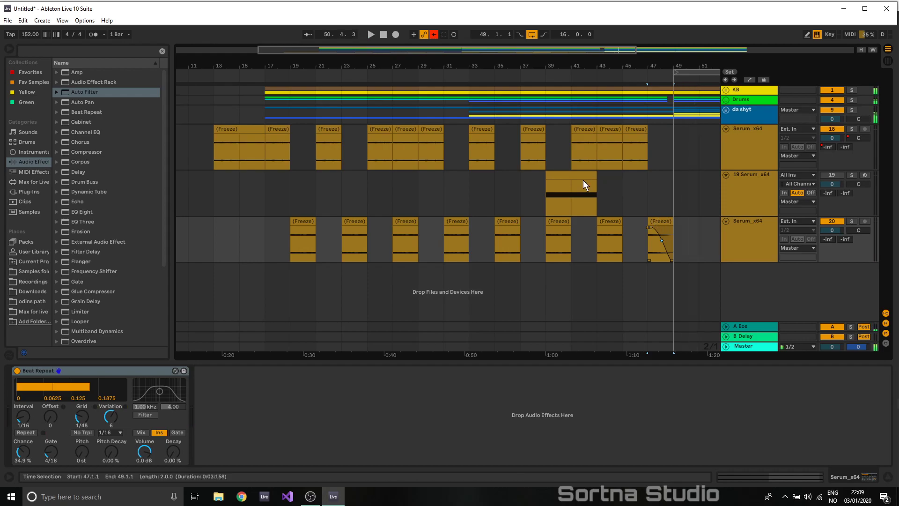
{"action": "left_click", "coordinate": [607, 131]}
{"action": "left_click_drag", "start_coordinate": [607, 130], "coordinate": [694, 132]}
{"action": "double_click", "coordinate": [686, 130]}
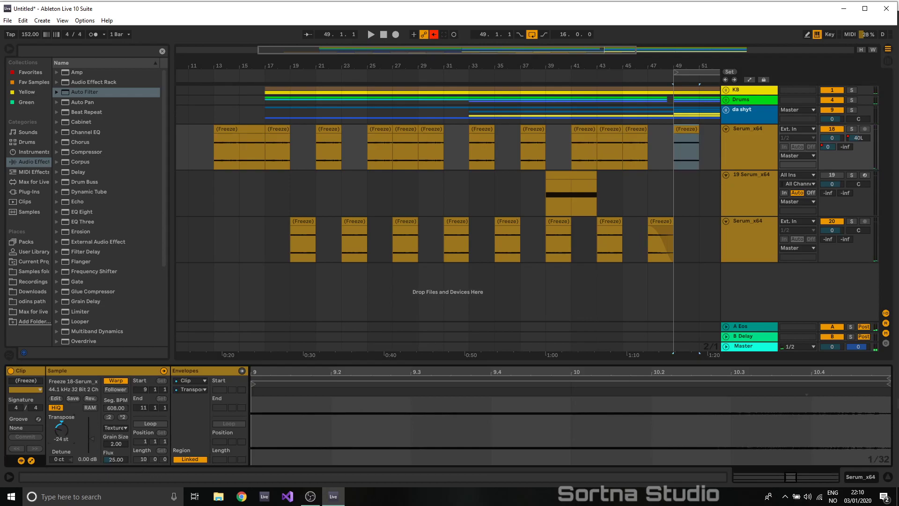
{"action": "key", "text": "space"}
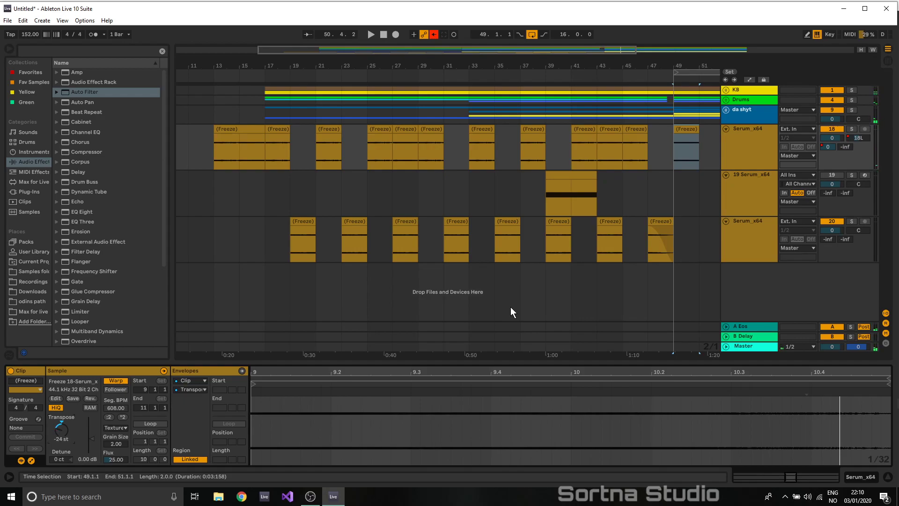
- Consolidate the frozen clip at bar 49, then set its segment tempo to 304 BPM with Complex warp mode
{"action": "left_click", "coordinate": [688, 129]}
{"action": "key", "text": "ctrl+j"}
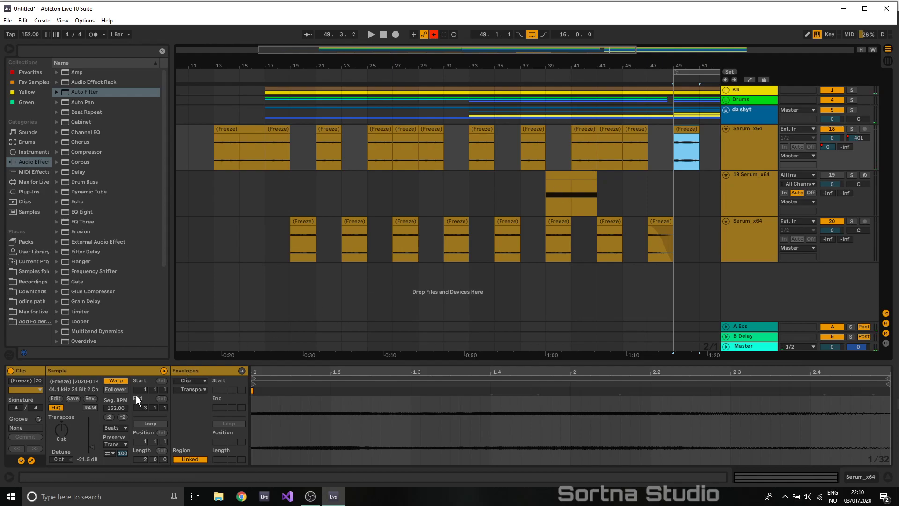
{"action": "left_click", "coordinate": [123, 417]}
{"action": "left_click", "coordinate": [123, 427]}
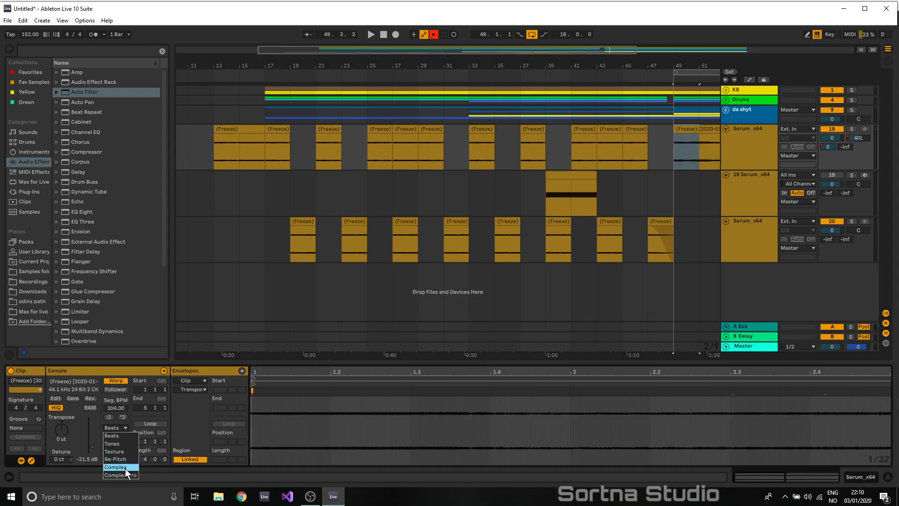
{"action": "left_click", "coordinate": [125, 468]}
{"action": "key", "text": "space"}
- Delete the consolidated clip's portion in bars 51–53 and duplicate the bars 49–53 section to bar 53 on the first Serum track
{"action": "left_click", "coordinate": [714, 141]}
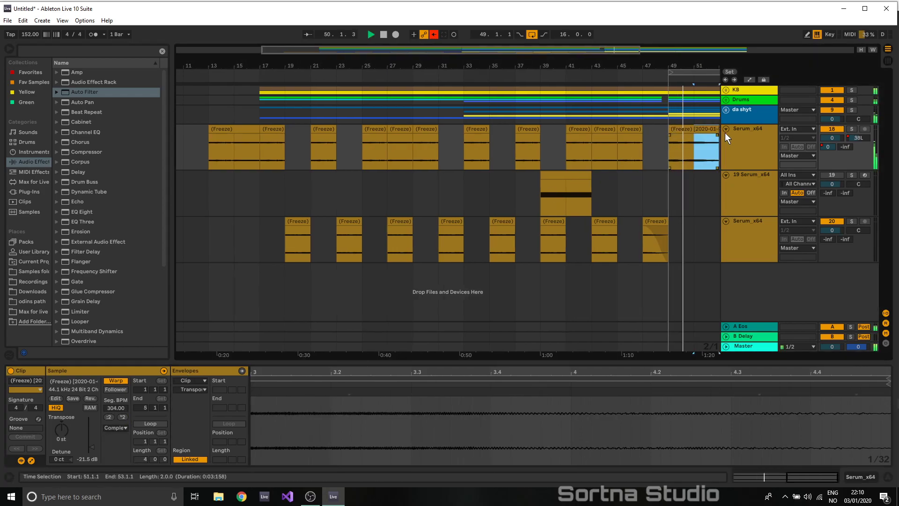
{"action": "key", "text": "Delete"}
{"action": "left_click_drag", "start_coordinate": [707, 136], "coordinate": [664, 136]}
{"action": "left_click", "coordinate": [665, 137]}
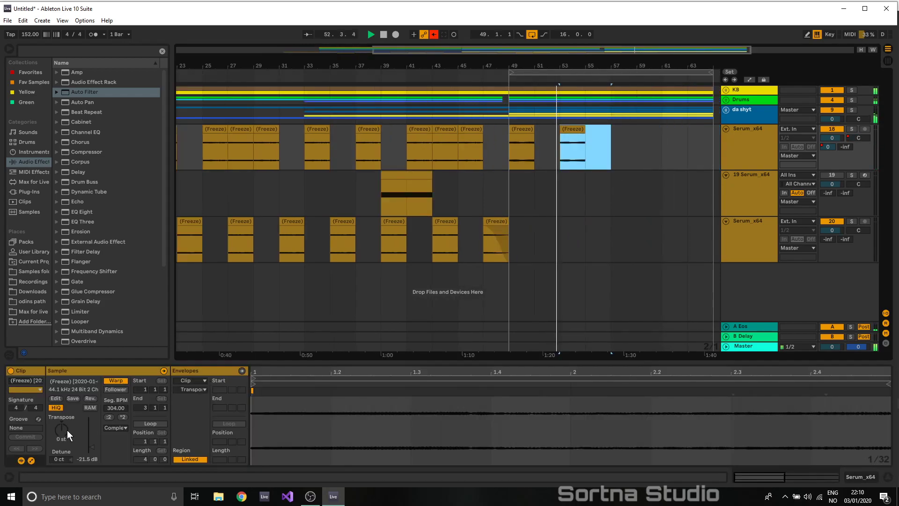
- Duplicate the first Serum track's bars 49–57 section, with both frozen clips, to bars 57–65
{"action": "left_click", "coordinate": [610, 144]}
{"action": "left_click", "coordinate": [512, 137], "text": "shift"}
{"action": "key", "text": "ctrl+d"}
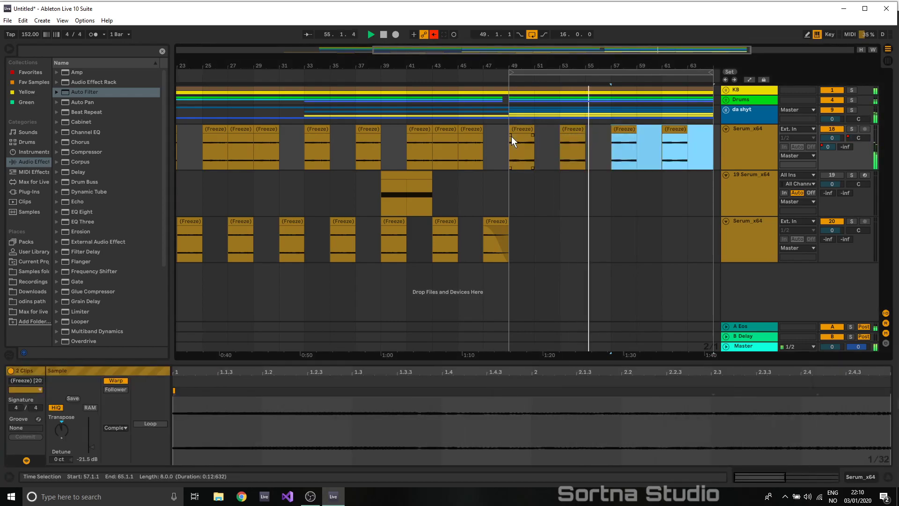
{"action": "mouse_move", "coordinate": [708, 50]}
{"action": "left_mouse_down"}
{"action": "mouse_move", "coordinate": [708, 32]}
{"action": "mouse_move", "coordinate": [710, 51]}
{"action": "left_mouse_up"}
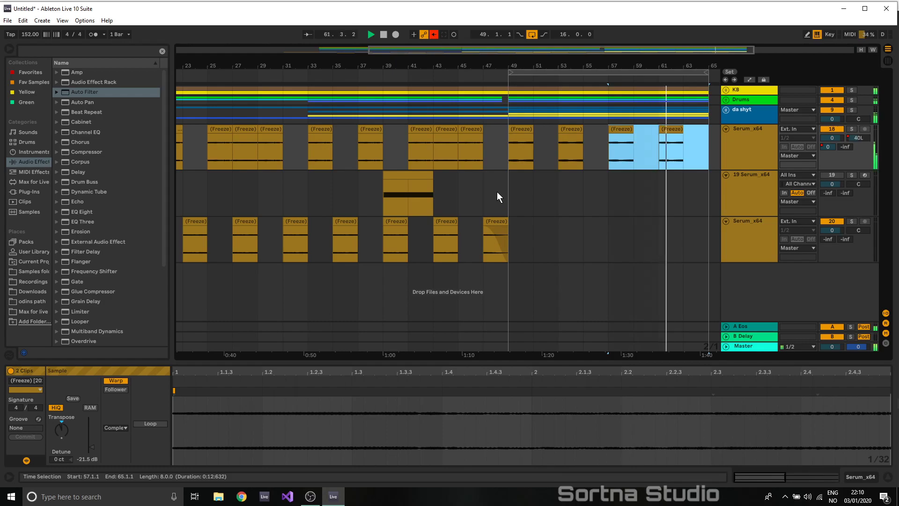
- Move the Serum MIDI clip to bar 49 and lower the first Serum track's volume to -5.9 dB while playing from bar 17
{"action": "left_click_drag", "start_coordinate": [401, 176], "coordinate": [533, 179]}
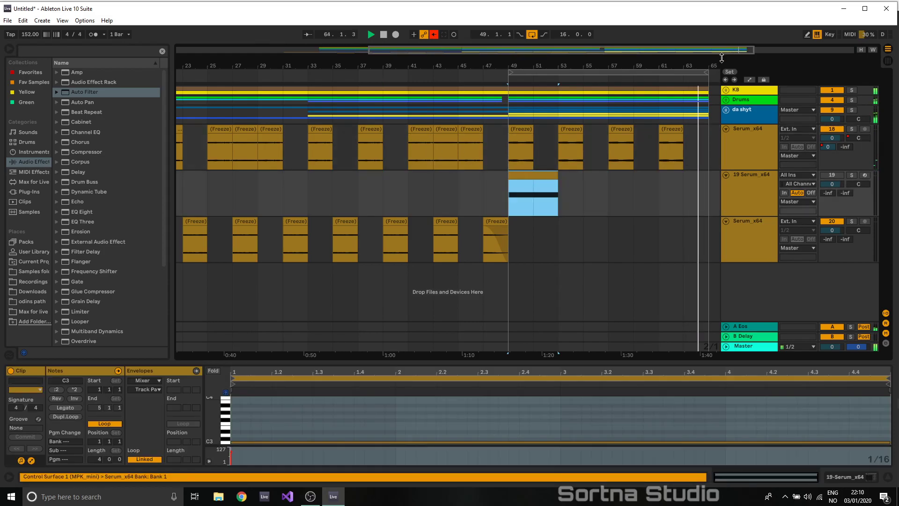
{"action": "scroll", "coordinate": [695, 79], "scroll_direction": "down", "scroll_amount": 3}
{"action": "left_click", "coordinate": [308, 133]}
{"action": "key", "text": "space"}
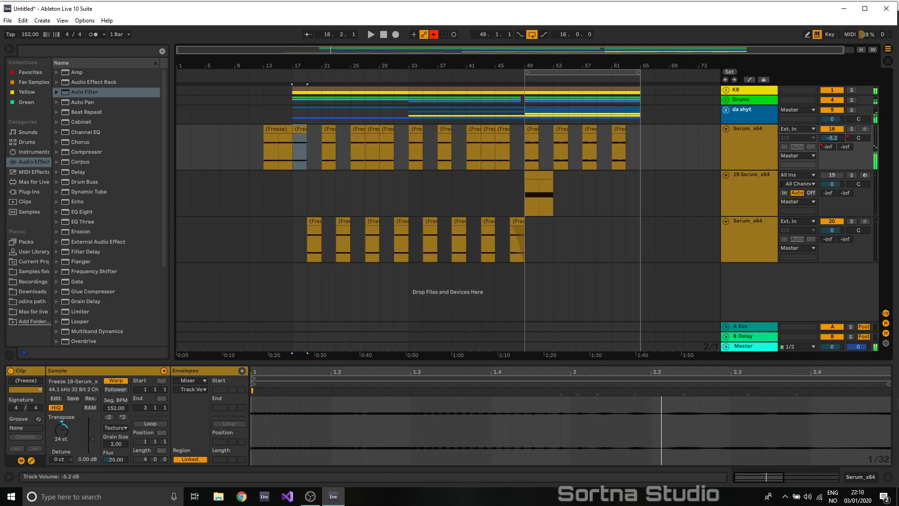
{"action": "key", "text": "Tab"}
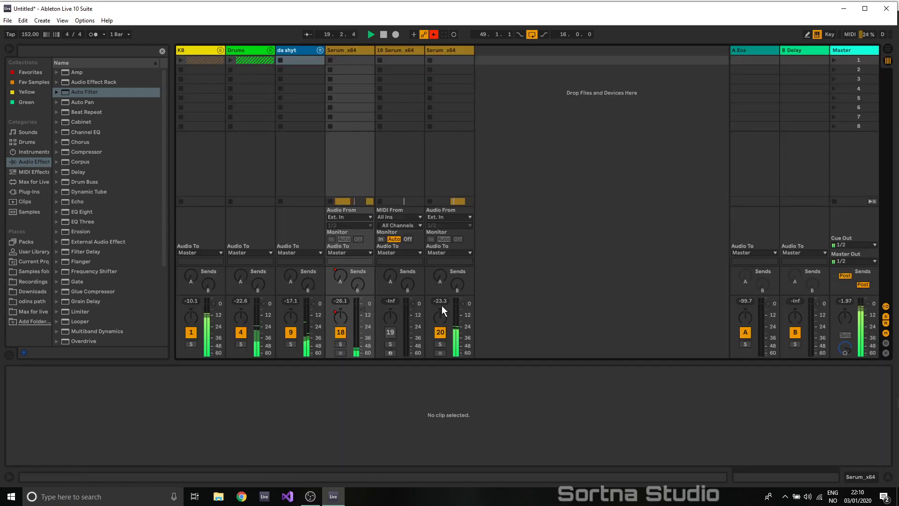
{"action": "left_click", "coordinate": [885, 52]}
- Insert an Auto Pan before Beat Repeat on the last Serum track, with a random waveform and a tempo-synced rate
{"action": "left_click", "coordinate": [755, 223]}
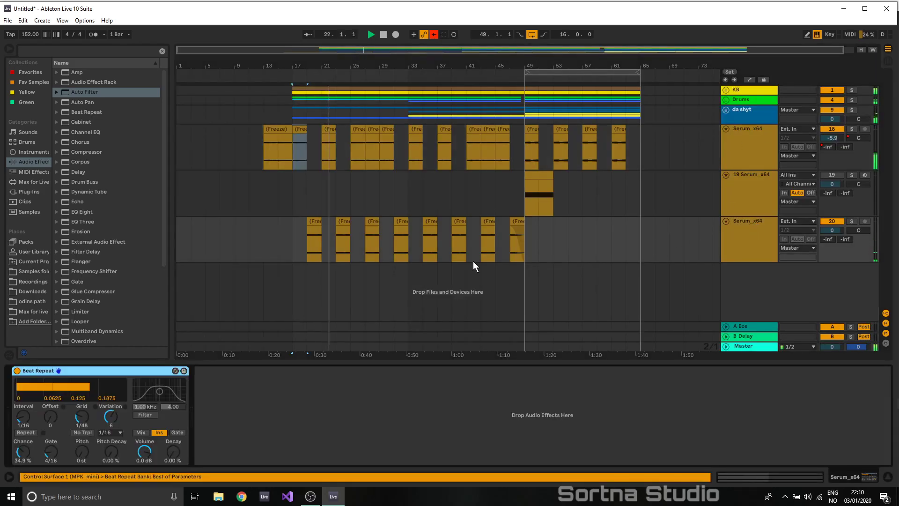
{"action": "left_click_drag", "start_coordinate": [84, 103], "coordinate": [32, 412]}
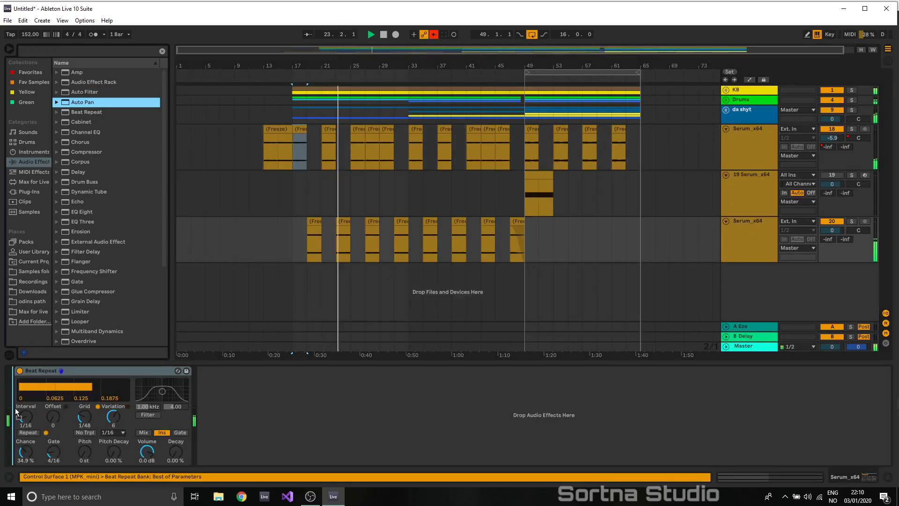
{"action": "left_click", "coordinate": [110, 453]}
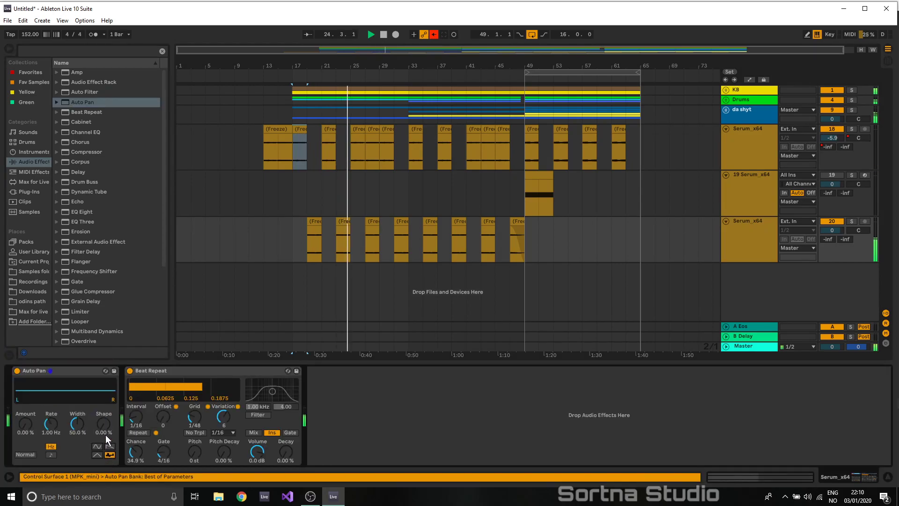
{"action": "left_click", "coordinate": [53, 452]}
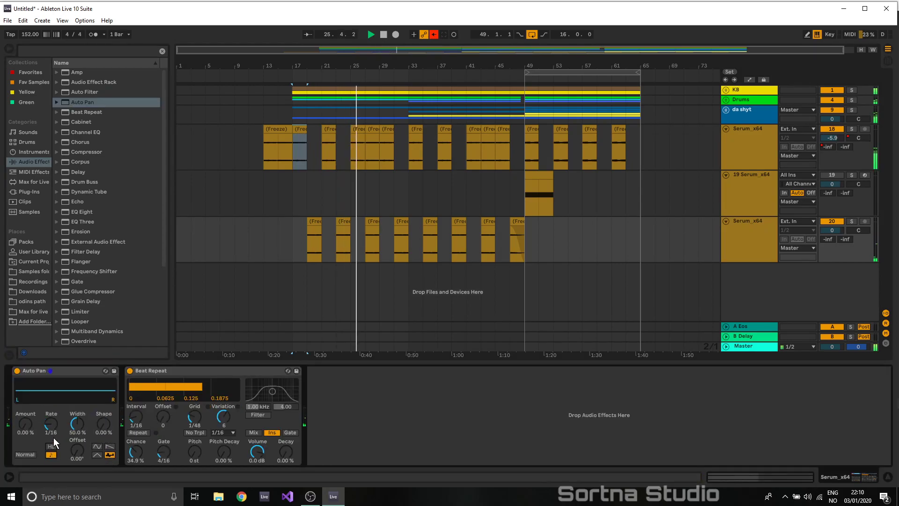
- Set that Auto Pan to 100% amount, 1/4 rate, 79.4% width and 13.5% shape
{"action": "left_click_drag", "start_coordinate": [55, 426], "coordinate": [27, 391]}
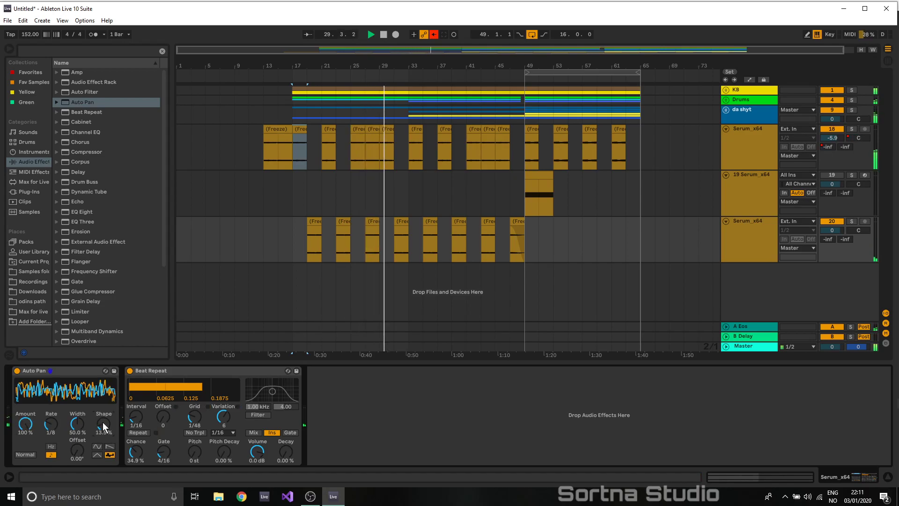
{"action": "left_click_drag", "start_coordinate": [80, 427], "coordinate": [80, 409]}
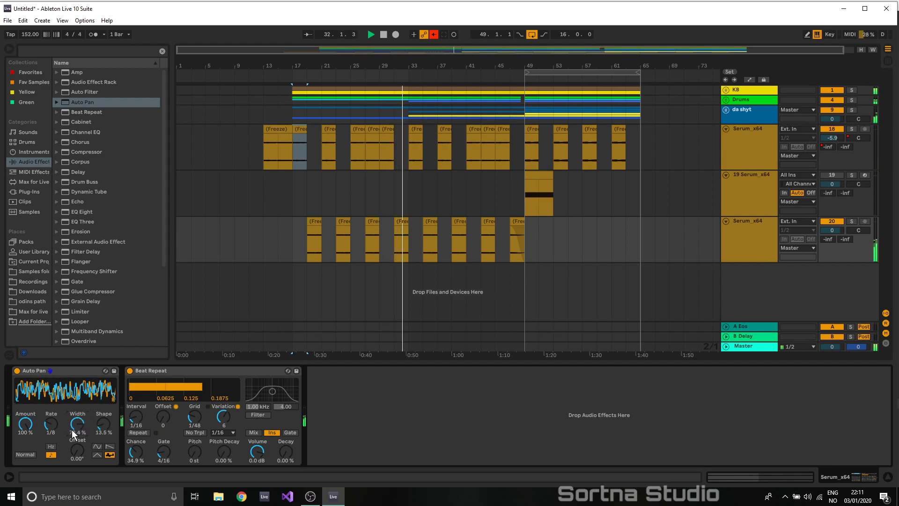
{"action": "left_click_drag", "start_coordinate": [51, 424], "coordinate": [51, 414]}
{"action": "key", "text": "space"}
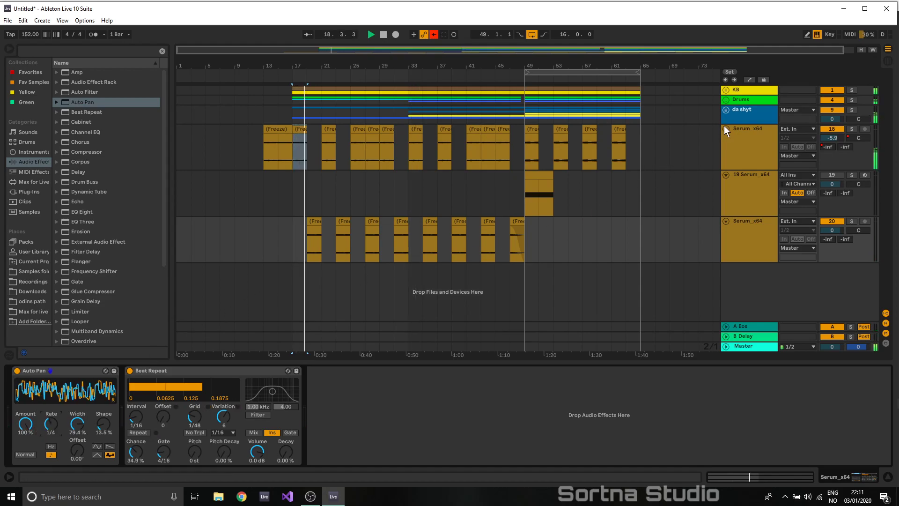
- Add an Auto Pan to the first Serum track with 54.8% amount and a tempo-synced rate of 3
{"action": "left_click", "coordinate": [735, 131]}
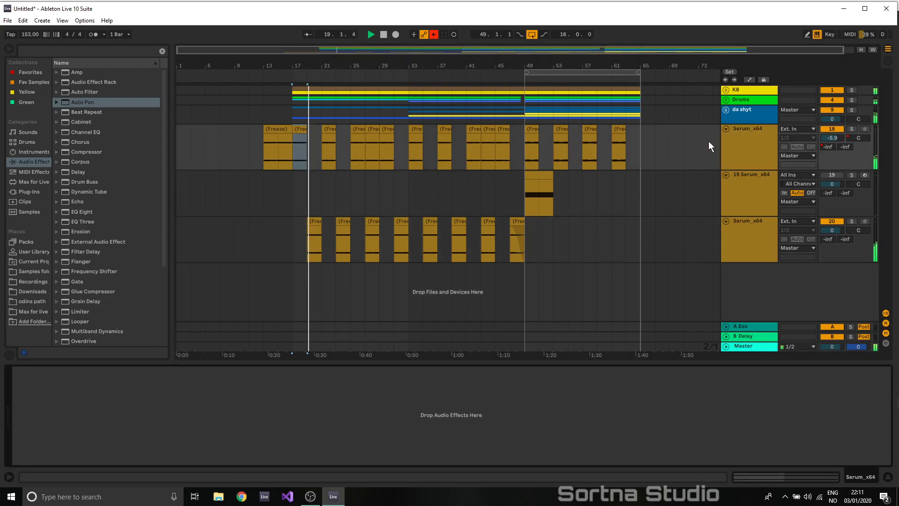
{"action": "left_click", "coordinate": [85, 103]}
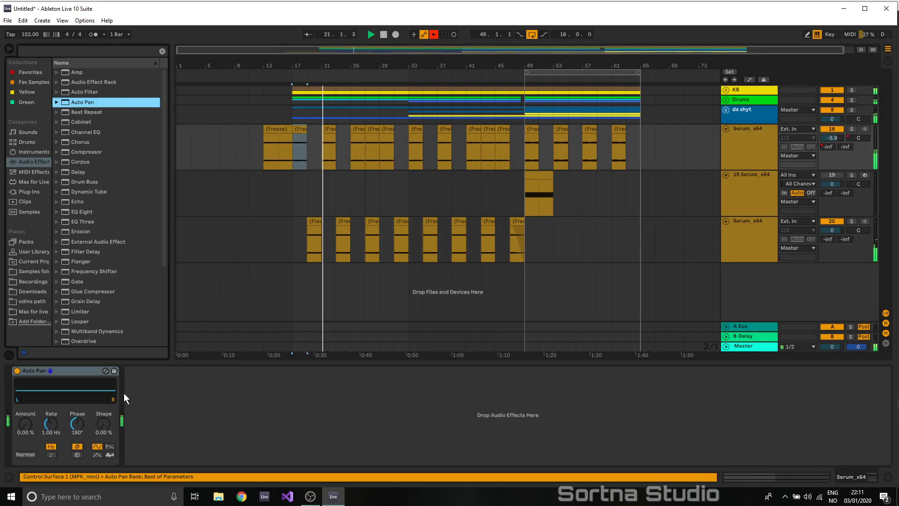
{"action": "left_click_drag", "start_coordinate": [26, 425], "coordinate": [51, 417]}
{"action": "left_click", "coordinate": [51, 454]}
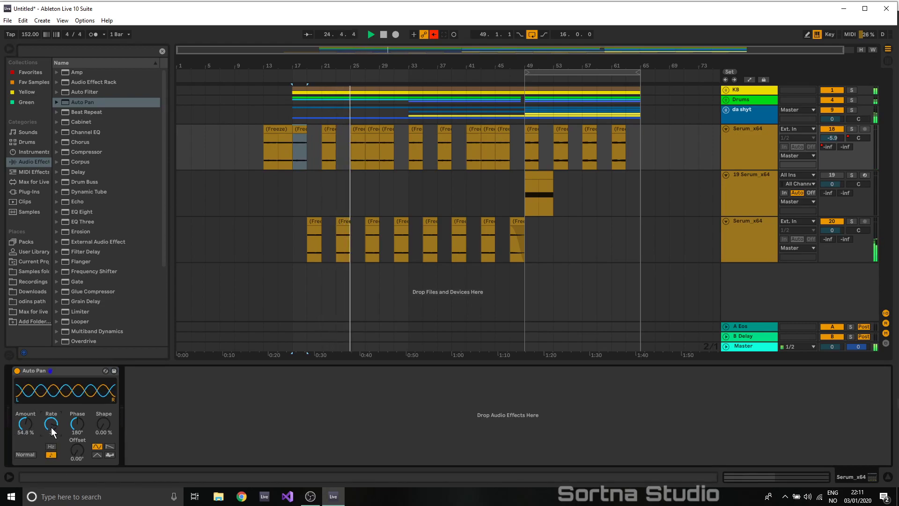
- Set the first Serum track's volume to -2.0 dB and the last Serum track's volume to 3.0 dB
{"action": "left_click", "coordinate": [732, 235]}
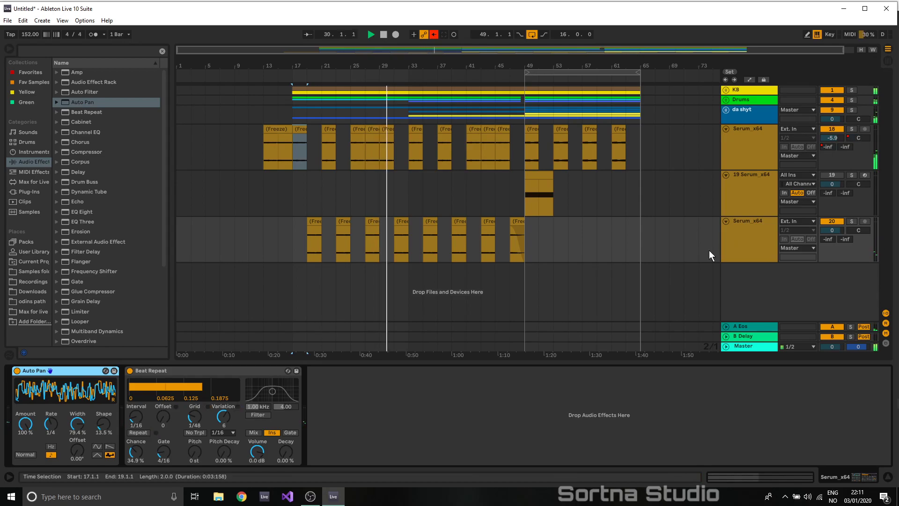
{"action": "key", "text": "Tab"}
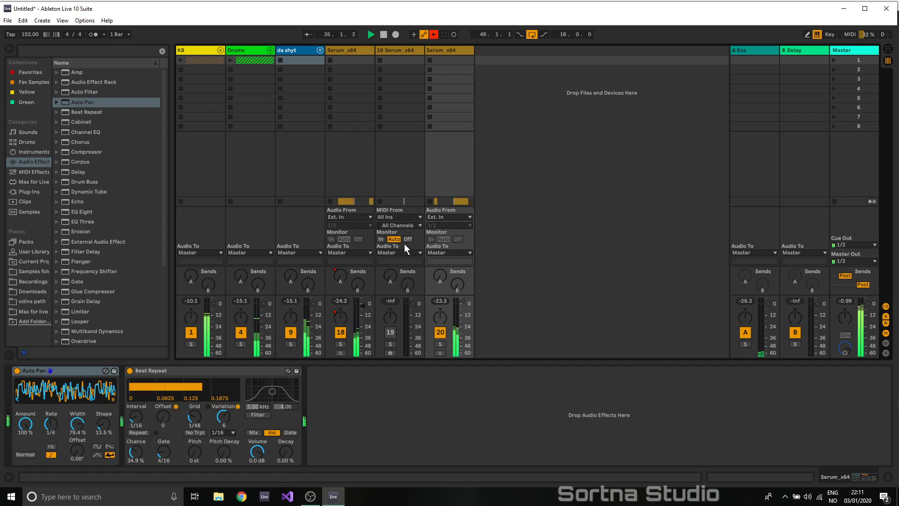
{"action": "key", "text": "Tab"}
- Group the two frozen Serum tracks without the MIDI track and move the new group into the da shyt group
{"action": "left_click", "coordinate": [758, 227]}
{"action": "left_click", "coordinate": [757, 133], "text": "shift"}
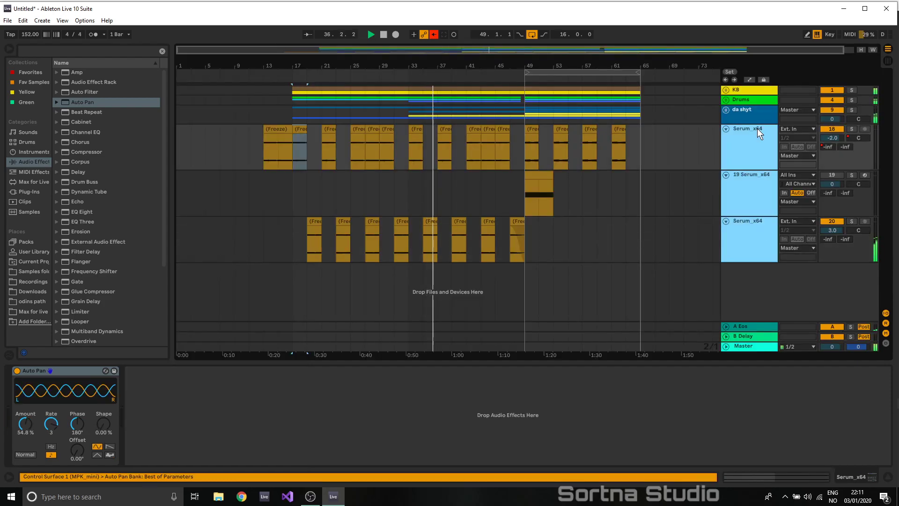
{"action": "left_click", "coordinate": [757, 186], "text": "ctrl"}
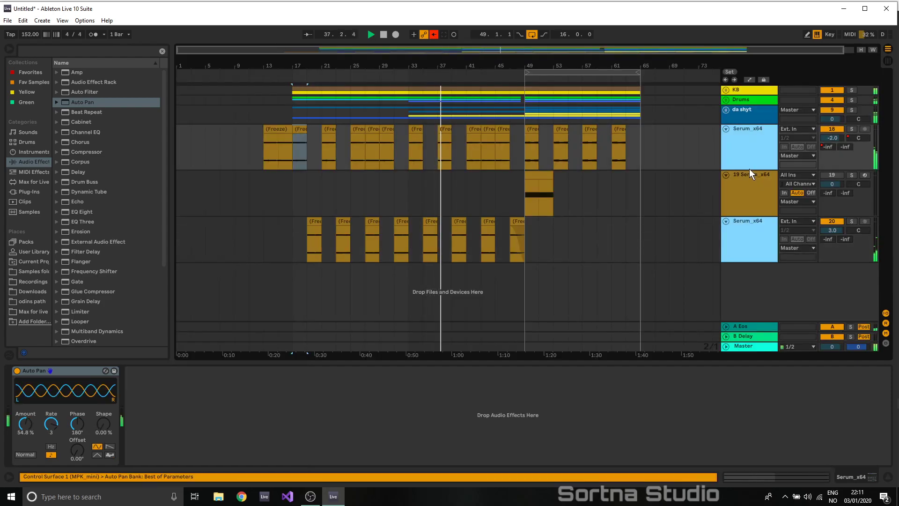
{"action": "key", "text": "ctrl+g"}
{"action": "left_click", "coordinate": [726, 131]}
{"action": "left_click_drag", "start_coordinate": [741, 128], "coordinate": [745, 119]}
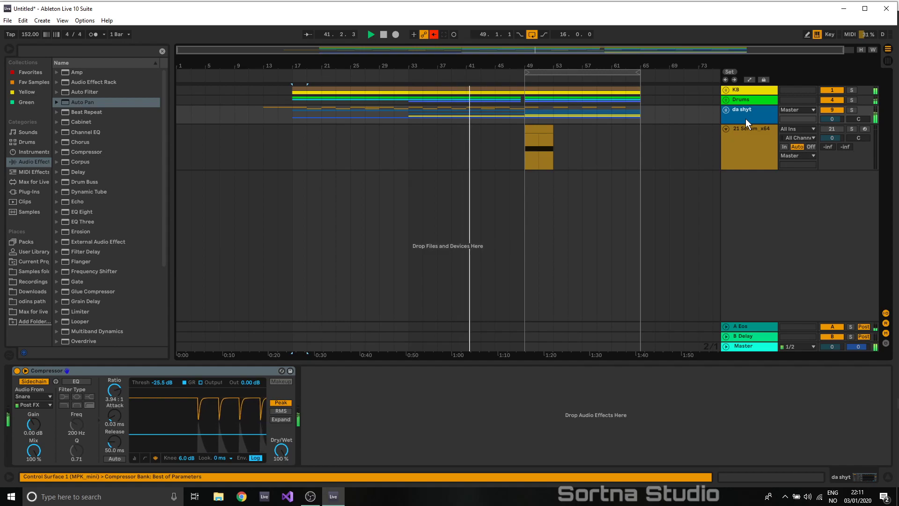
- Insert a new audio track directly below the Drums group and get the browser search ready
{"action": "left_click", "coordinate": [530, 127]}
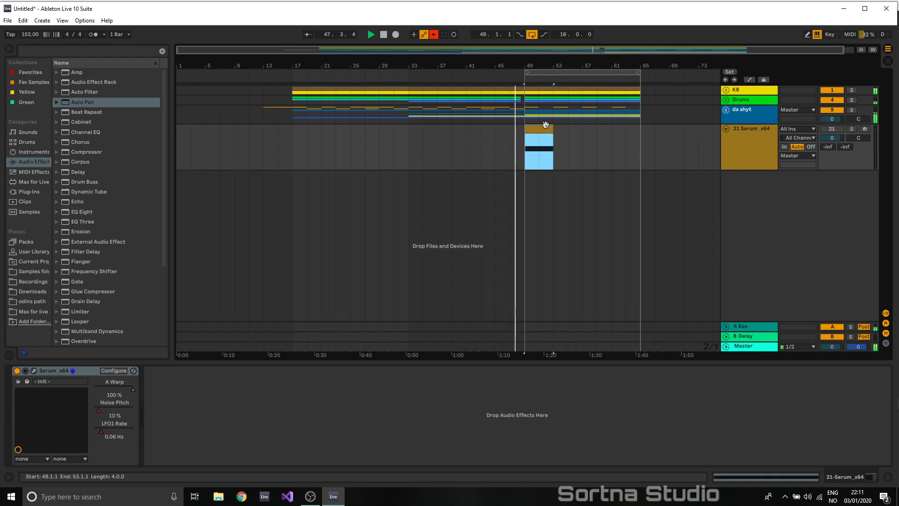
{"action": "right_click", "coordinate": [738, 102]}
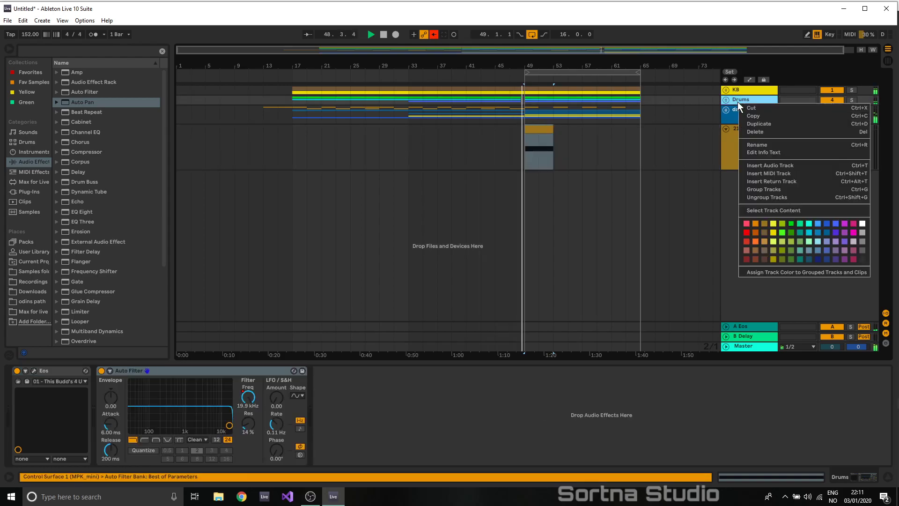
{"action": "left_click", "coordinate": [775, 167]}
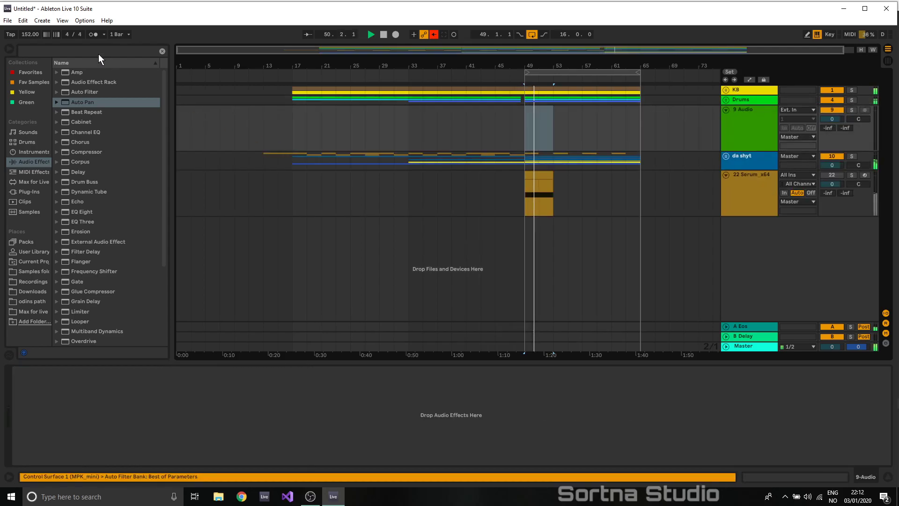
{"action": "left_click", "coordinate": [132, 50]}
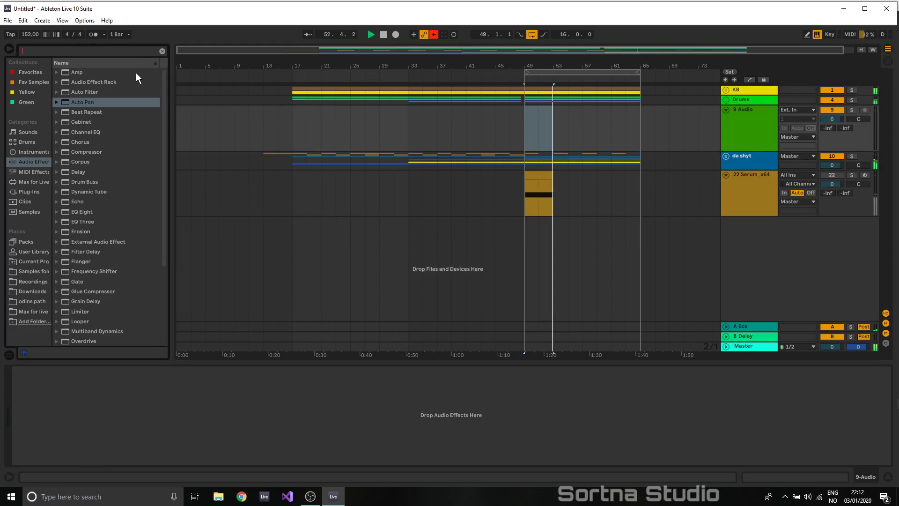
- Expand the da shyt group and audition the transition from bar 45, selecting bars 47–49 of the Drums group
{"action": "left_click", "coordinate": [726, 156]}
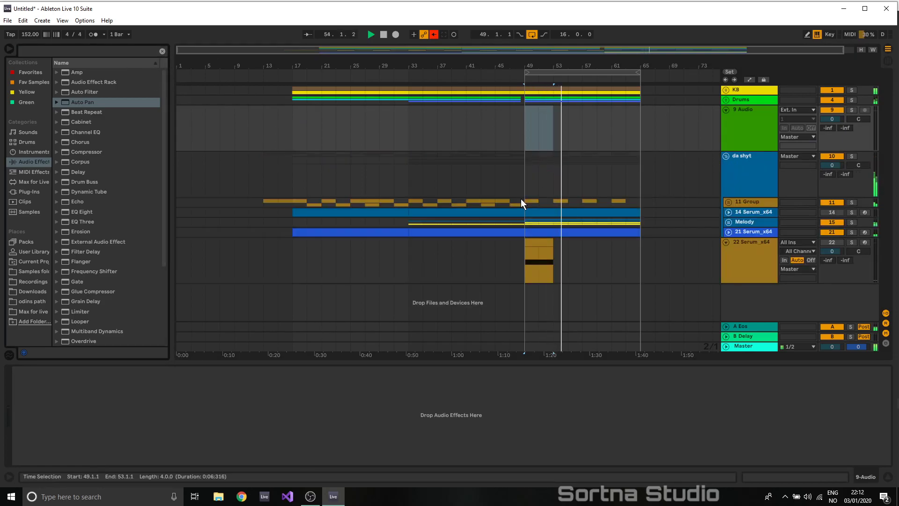
{"action": "left_click", "coordinate": [516, 203]}
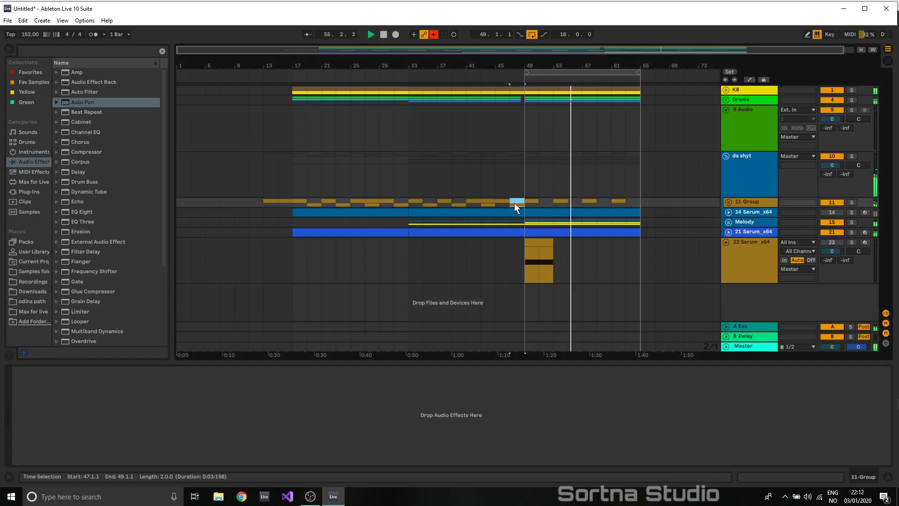
{"action": "left_click", "coordinate": [495, 200]}
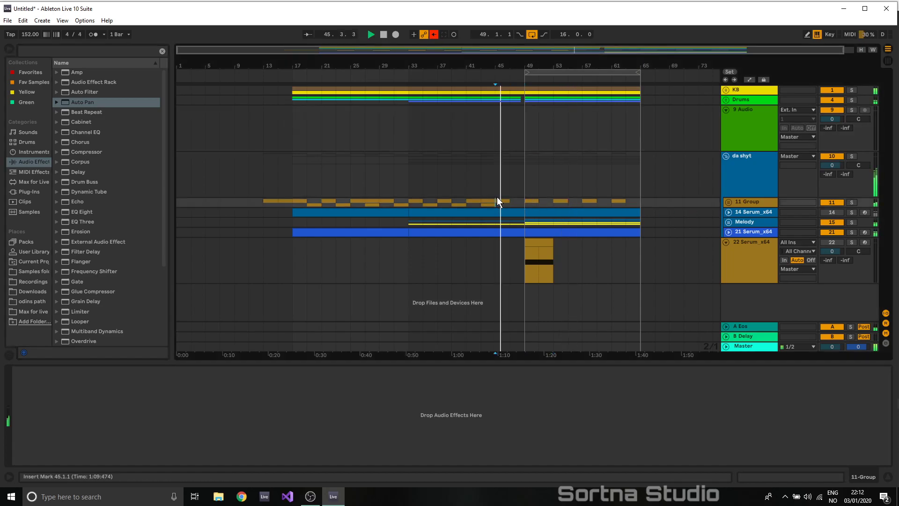
{"action": "left_click", "coordinate": [519, 101]}
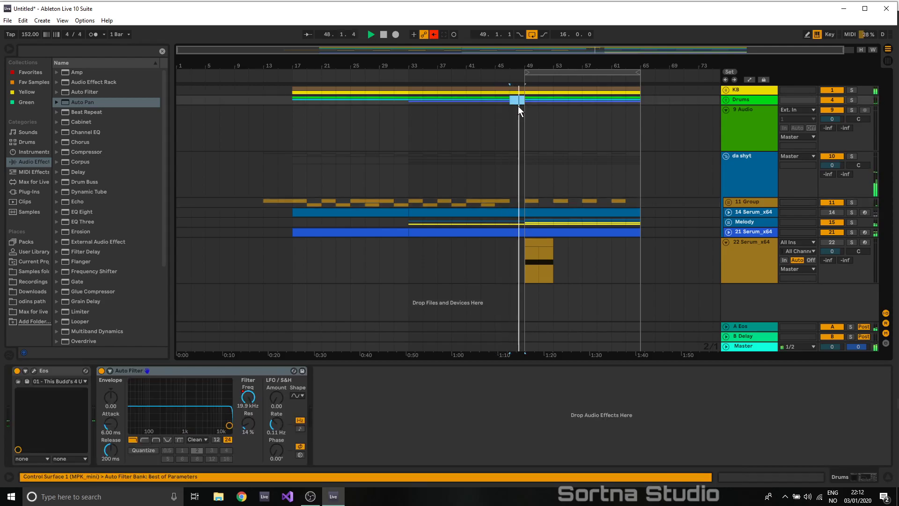
- Insert a MIDI track below the 22 Serum_x64 track and clear bars 47–49 of the Drums group
{"action": "left_click", "coordinate": [726, 242]}
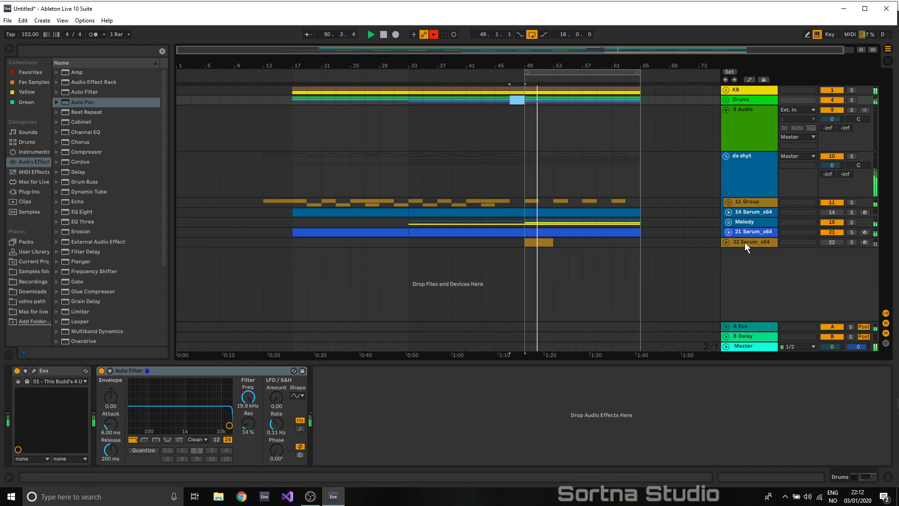
{"action": "left_click", "coordinate": [745, 242]}
{"action": "right_click", "coordinate": [731, 244]}
{"action": "left_click", "coordinate": [825, 372]}
{"action": "key", "text": "ctrl+shift+t"}
- Play from bar 13 and set the gain of the first frozen Serum clip in the 11 Group to 4.31 dB
{"action": "left_click", "coordinate": [264, 99]}
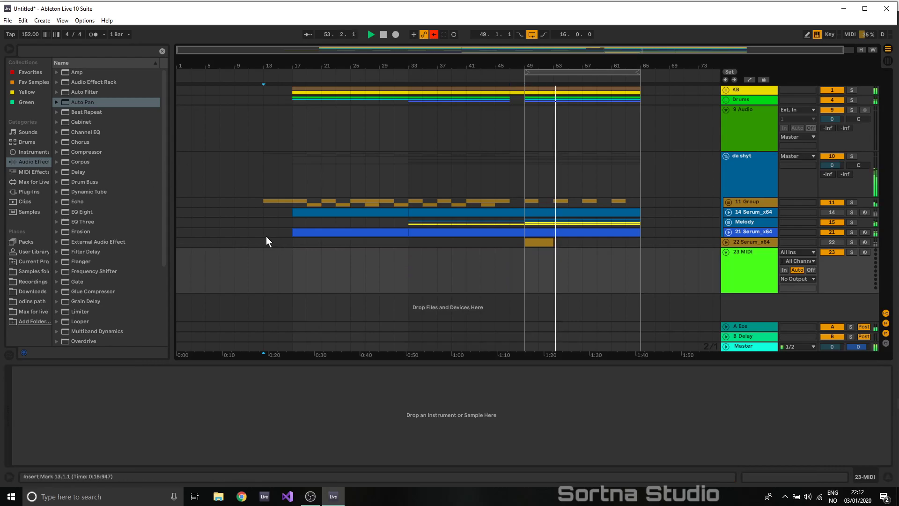
{"action": "key", "text": "space"}
{"action": "key", "text": "space"}
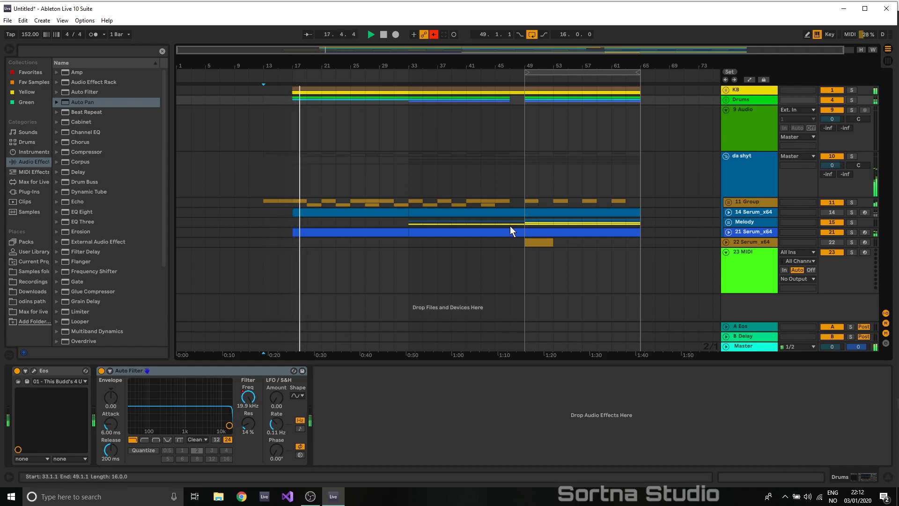
{"action": "left_click", "coordinate": [729, 202]}
{"action": "left_click", "coordinate": [278, 255]}
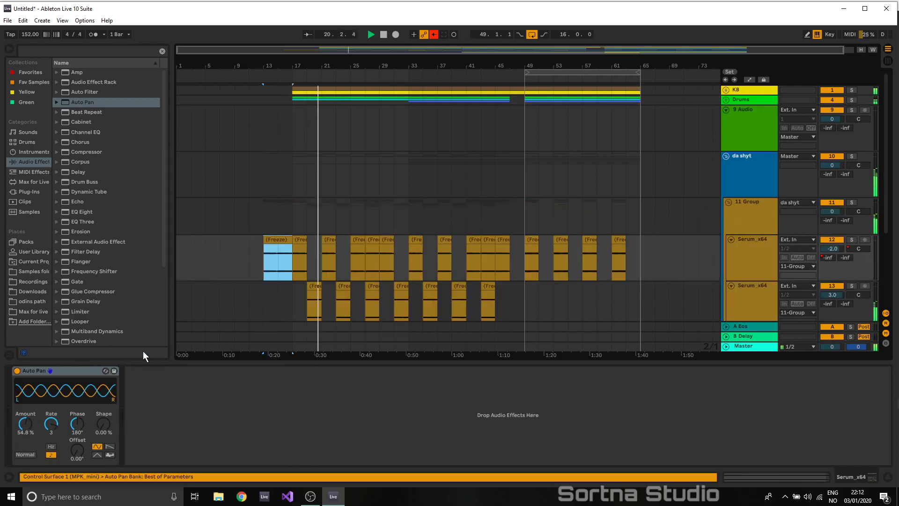
{"action": "double_click", "coordinate": [277, 240]}
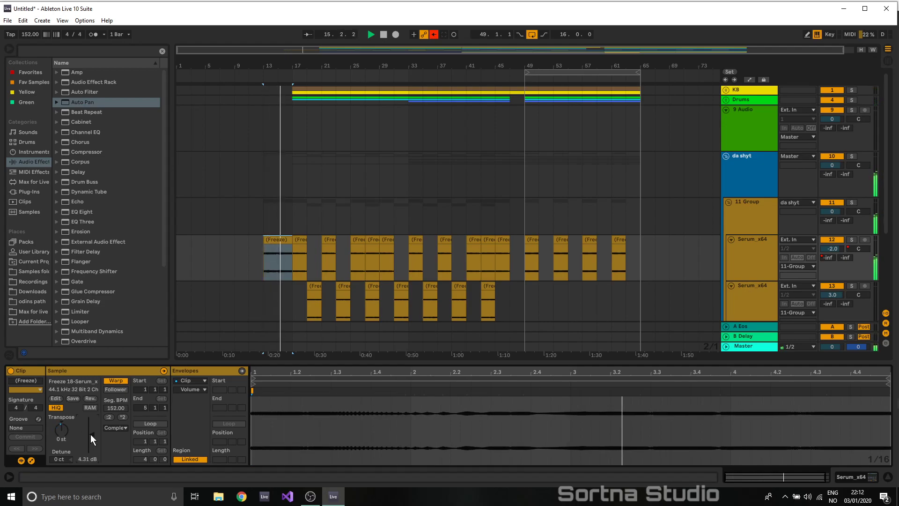
- Check the track levels in the Session View mixer while the arrangement plays
{"action": "key", "text": "Tab"}
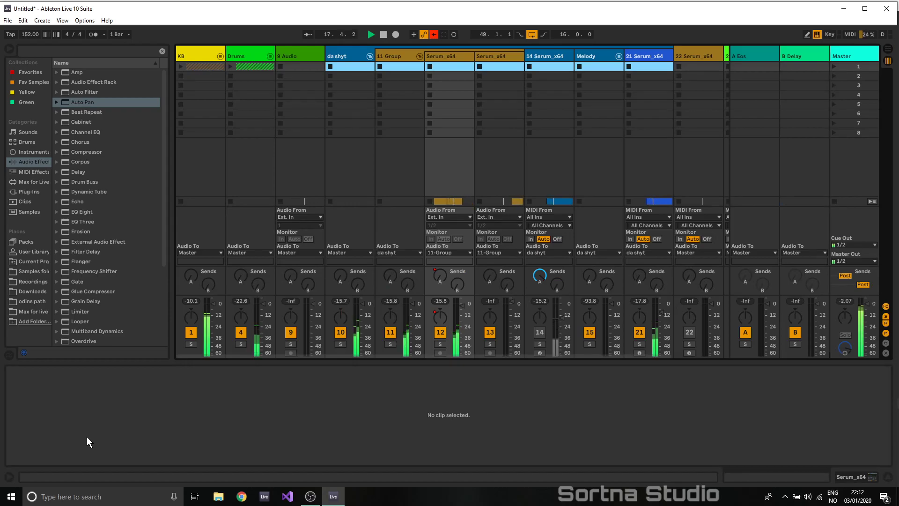
{"action": "key", "text": "Tab"}
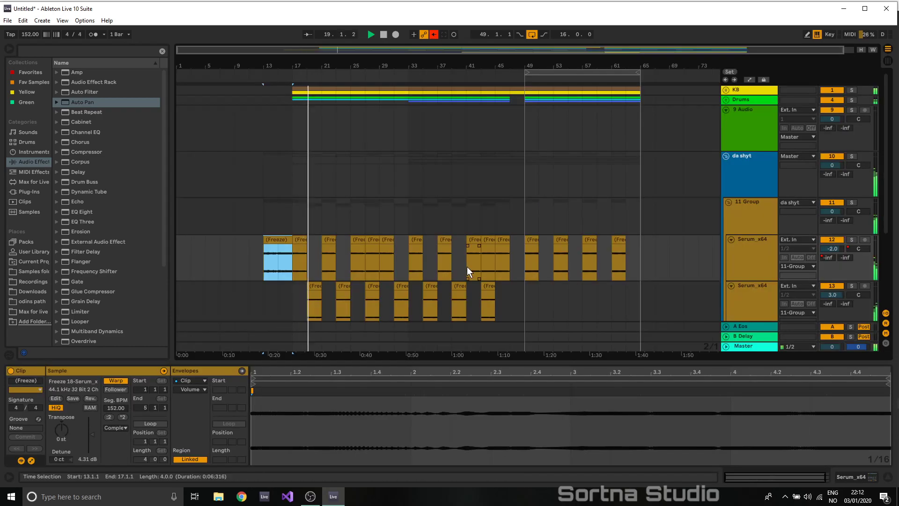
{"action": "key", "text": "Tab"}
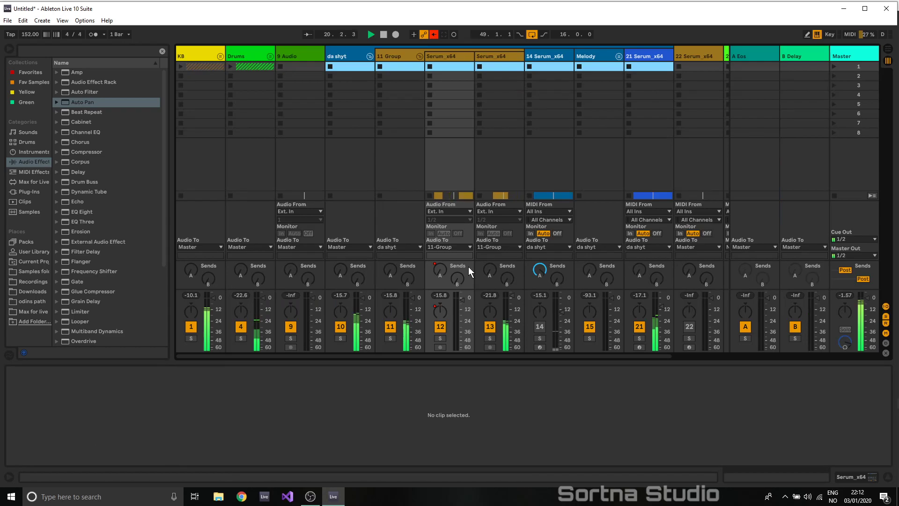
{"action": "key", "text": "Tab"}
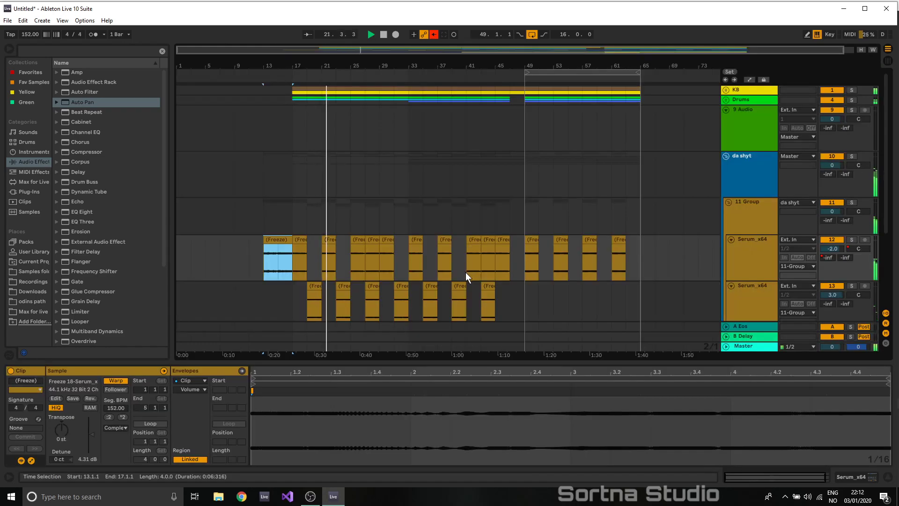
- Delete the open HH clips between bars 17 and 33 and the Snare clip between bars 33 and 47
{"action": "left_click", "coordinate": [726, 100]}
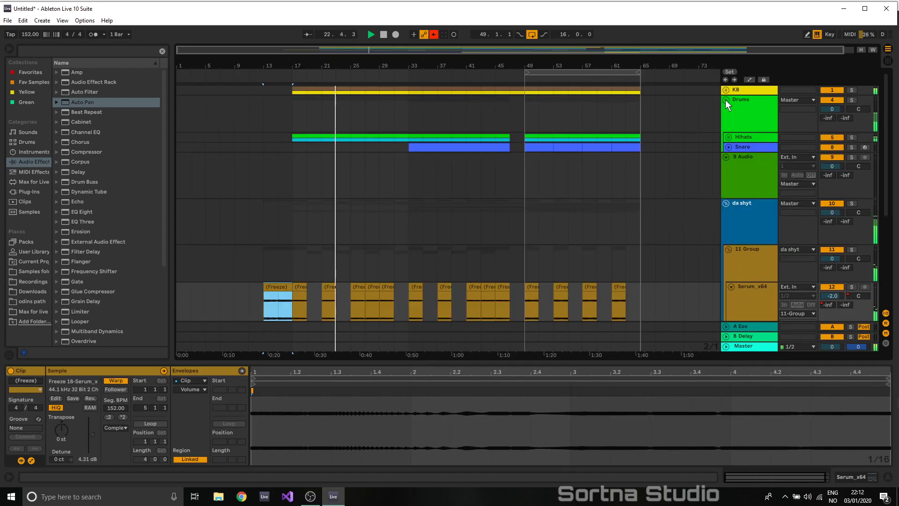
{"action": "left_click", "coordinate": [728, 137]}
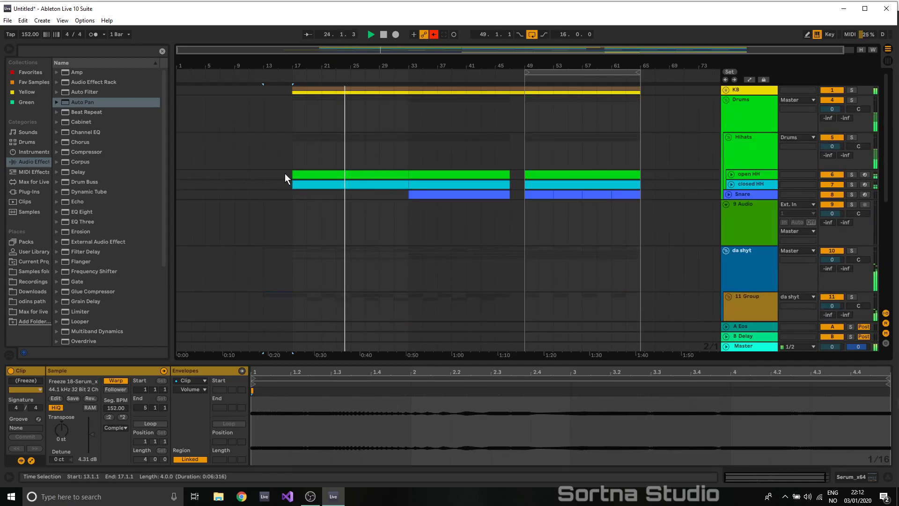
{"action": "left_click_drag", "start_coordinate": [296, 172], "coordinate": [356, 173]}
{"action": "key", "text": "Delete"}
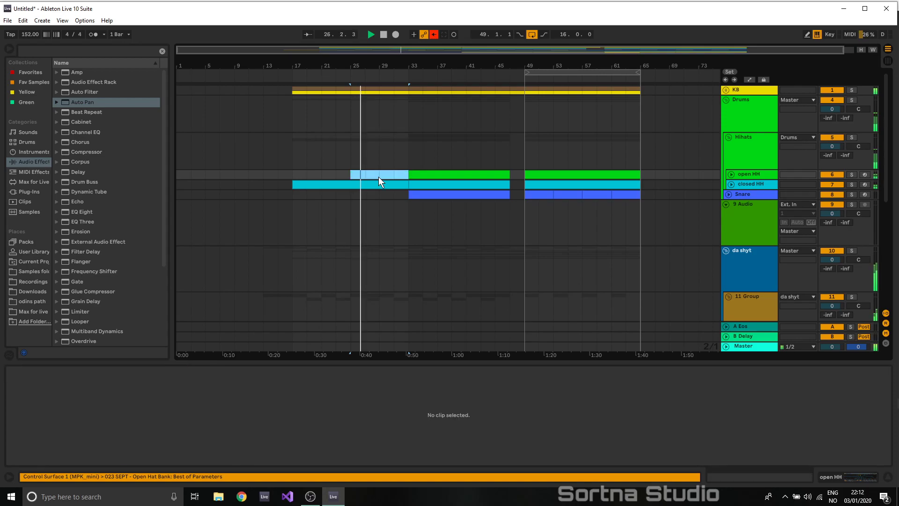
{"action": "left_click", "coordinate": [406, 160]}
{"action": "left_click", "coordinate": [418, 194]}
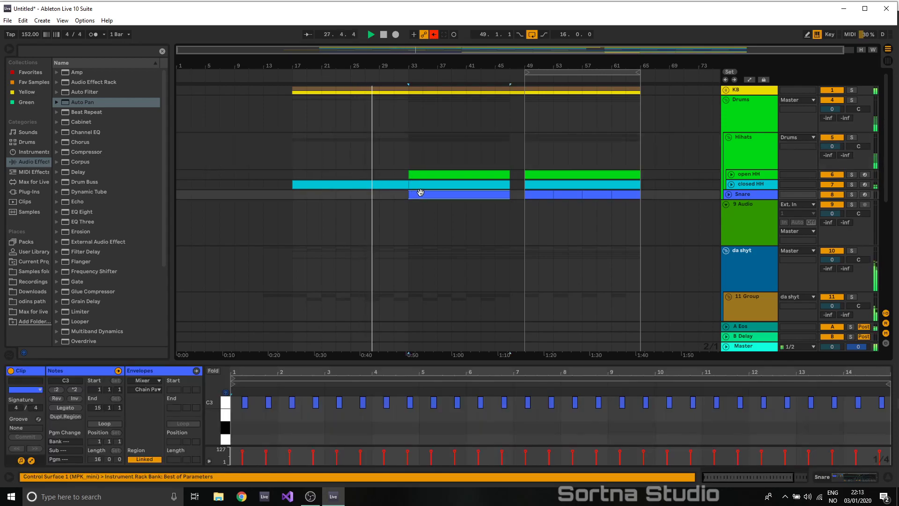
{"action": "key", "text": "Delete"}
- Set the closed HH track's volume to -16.7 dB and fold the track again
{"action": "left_click", "coordinate": [730, 185]}
{"action": "left_click_drag", "start_coordinate": [833, 193], "coordinate": [834, 195]}
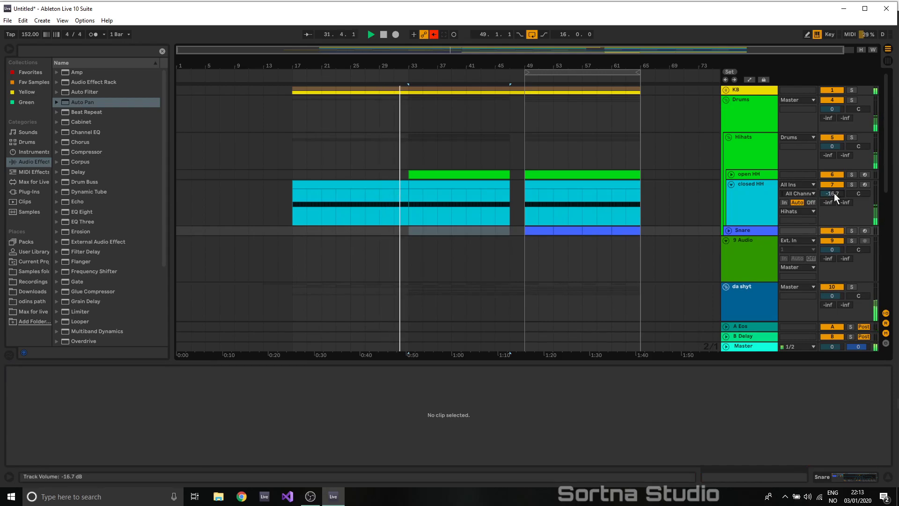
{"action": "left_click", "coordinate": [731, 184]}
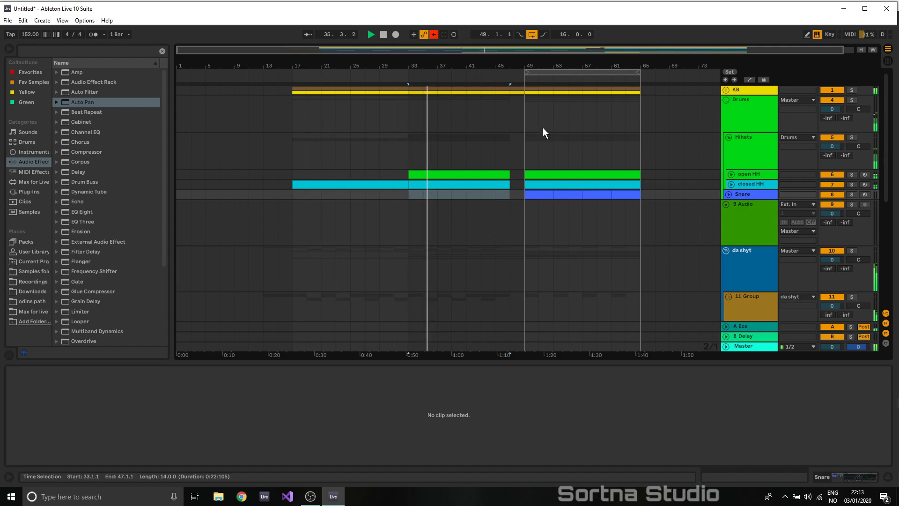
- Undo the last action and delete the final eighth note of the KB group before bar 33 using a 1/8 grid
{"action": "key", "text": "ctrl+z"}
{"action": "mouse_move", "coordinate": [603, 50]}
{"action": "left_mouse_down"}
{"action": "mouse_move", "coordinate": [601, 61]}
{"action": "mouse_move", "coordinate": [466, 72]}
{"action": "mouse_move", "coordinate": [466, 90]}
{"action": "mouse_move", "coordinate": [325, 99]}
{"action": "mouse_move", "coordinate": [334, 89]}
{"action": "left_mouse_up"}
{"action": "right_click", "coordinate": [347, 105]}
{"action": "left_click", "coordinate": [400, 180]}
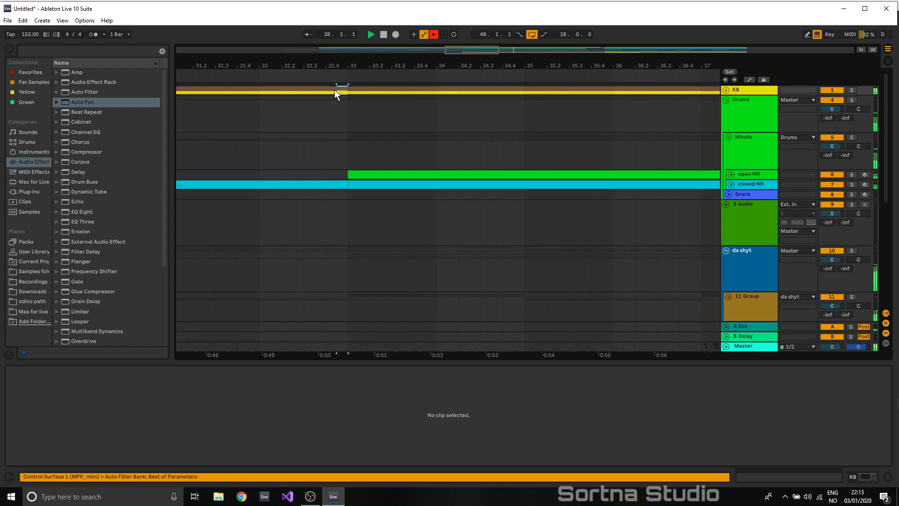
{"action": "key", "text": "Delete"}
- Audition the KB gap leading into bar 33 and listen on through the following section
{"action": "left_click", "coordinate": [311, 97]}
{"action": "key", "text": "space"}
{"action": "key", "text": "space"}
{"action": "key", "text": "space"}
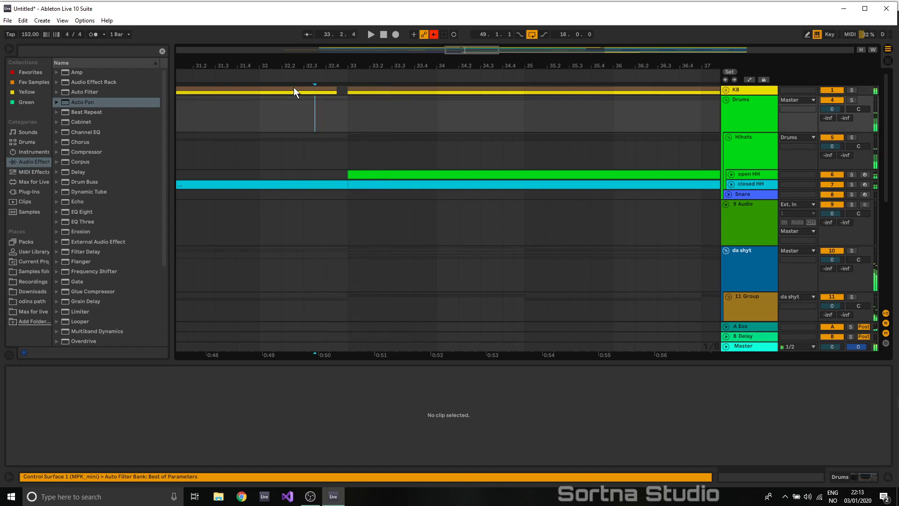
{"action": "left_click", "coordinate": [283, 88]}
{"action": "key", "text": "space"}
{"action": "left_click", "coordinate": [336, 92]}
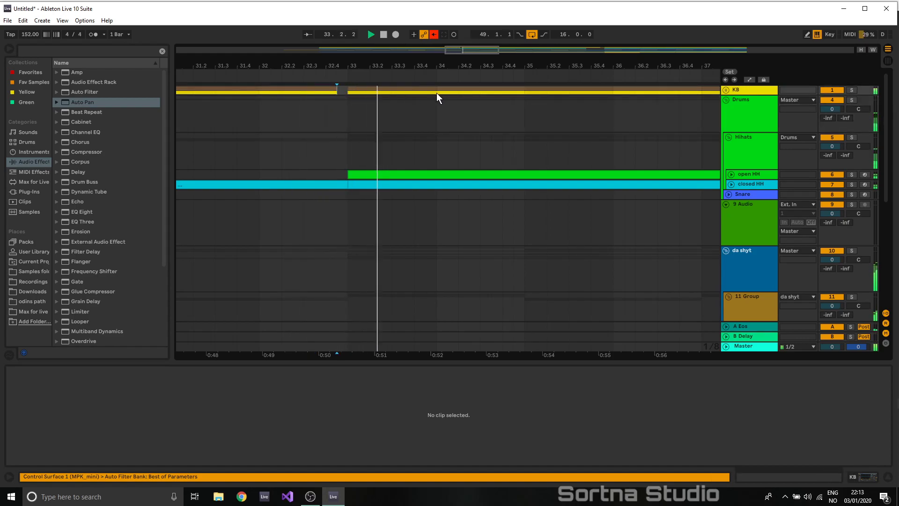
{"action": "left_click_drag", "start_coordinate": [448, 49], "coordinate": [447, 14]}
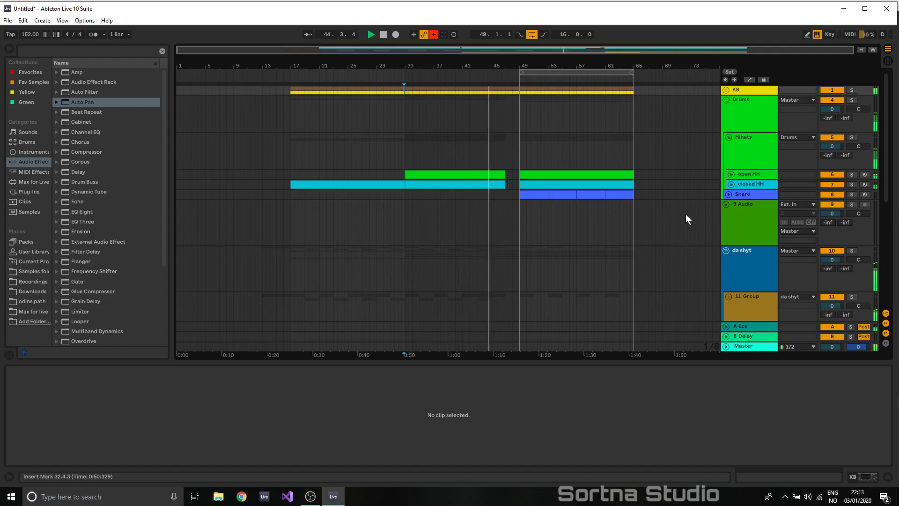
- Fold the 9 Audio, da shyt, Hihats, Drums and 23 MIDI tracks
{"action": "left_click", "coordinate": [726, 205]}
{"action": "left_click", "coordinate": [726, 214]}
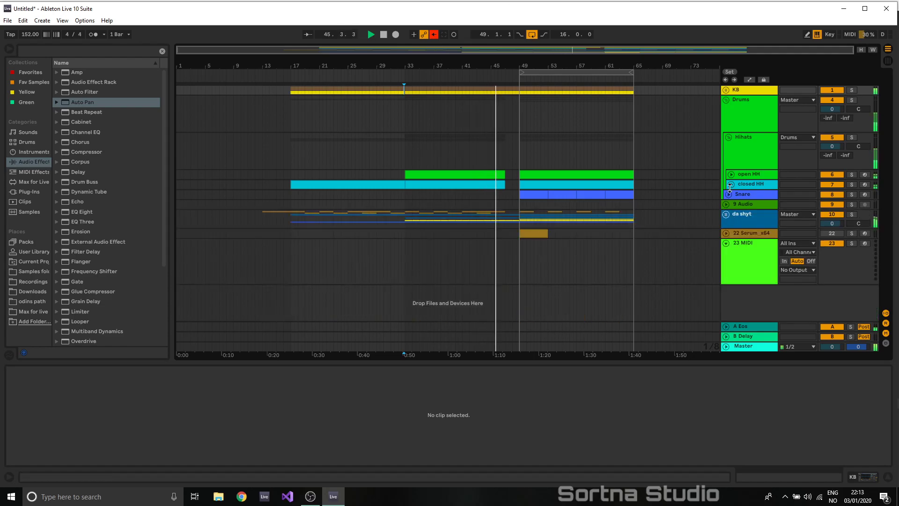
{"action": "left_click", "coordinate": [729, 137]}
{"action": "left_click", "coordinate": [725, 94]}
{"action": "left_click", "coordinate": [725, 100]}
{"action": "left_click", "coordinate": [740, 150]}
{"action": "left_click", "coordinate": [726, 148]}
- Insert another MIDI track below 23 MIDI and set the arrangement grid to 2 bars
{"action": "right_click", "coordinate": [742, 149]}
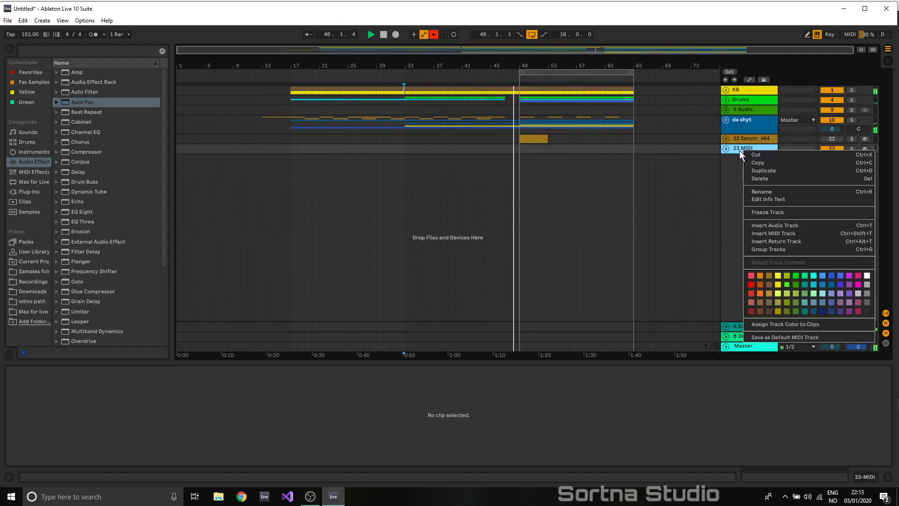
{"action": "left_click", "coordinate": [772, 228]}
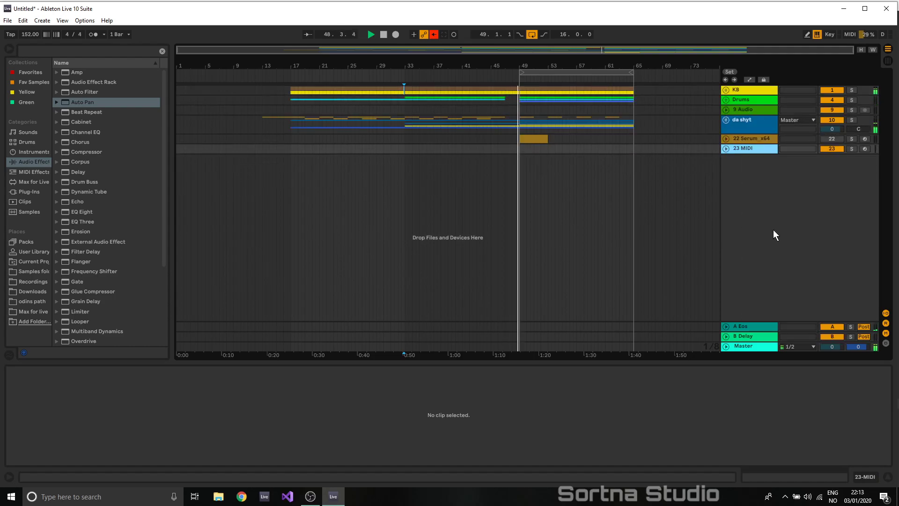
{"action": "right_click", "coordinate": [634, 122]}
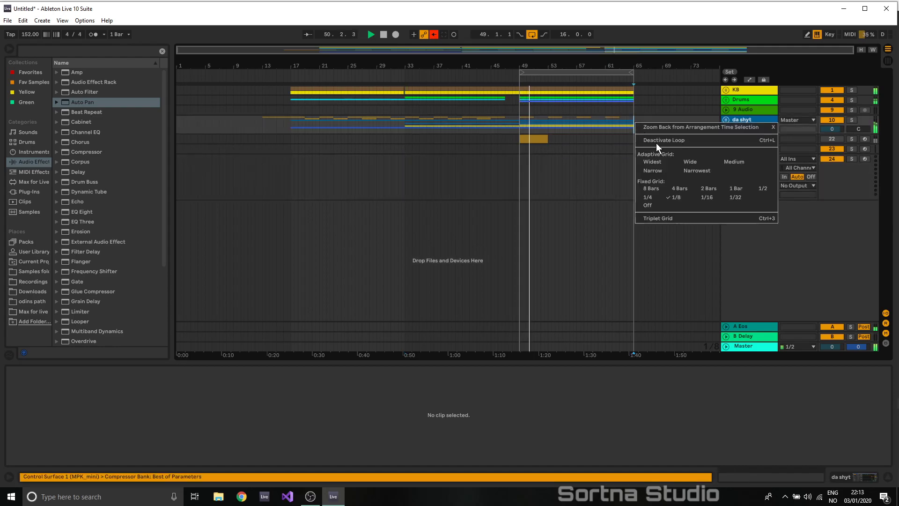
{"action": "left_click", "coordinate": [715, 190]}
- Insert an audio track directly below the da shyt group and set its input to da shyt
{"action": "left_click", "coordinate": [750, 126]}
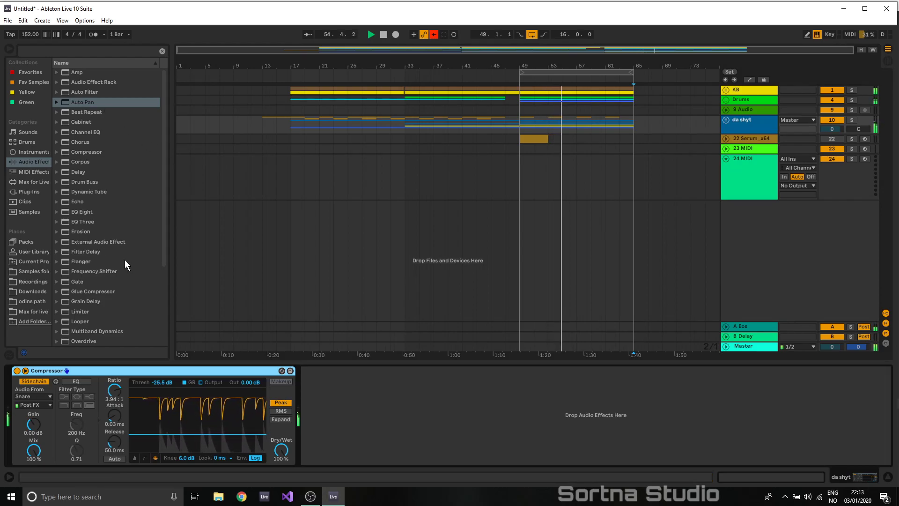
{"action": "right_click", "coordinate": [740, 122]}
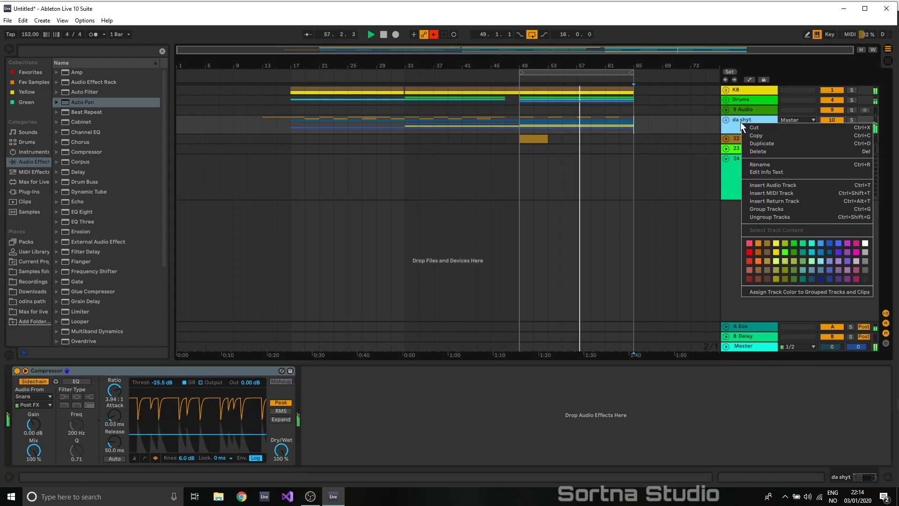
{"action": "left_click", "coordinate": [738, 120]}
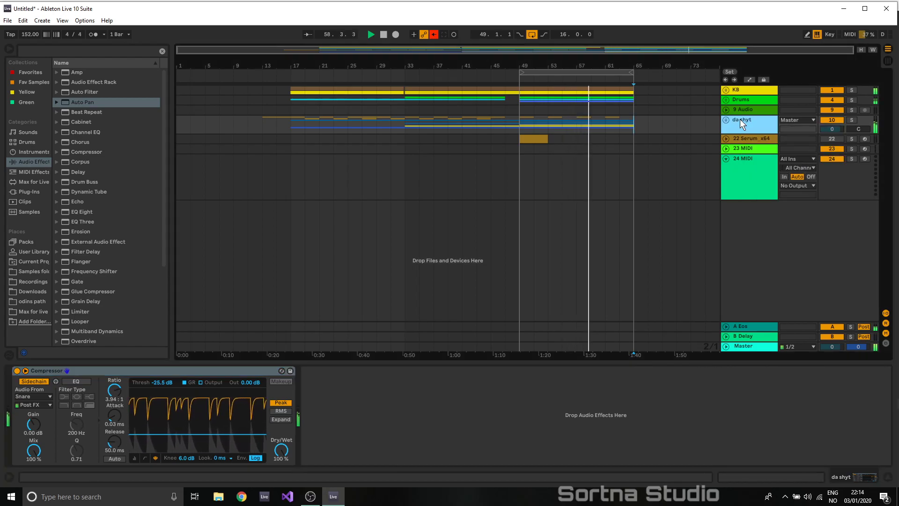
{"action": "right_click", "coordinate": [740, 119]}
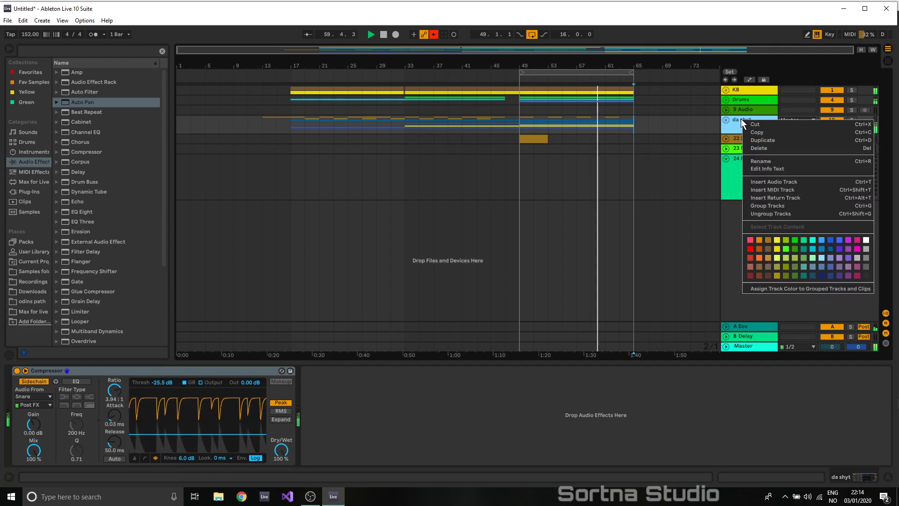
{"action": "left_click", "coordinate": [764, 161]}
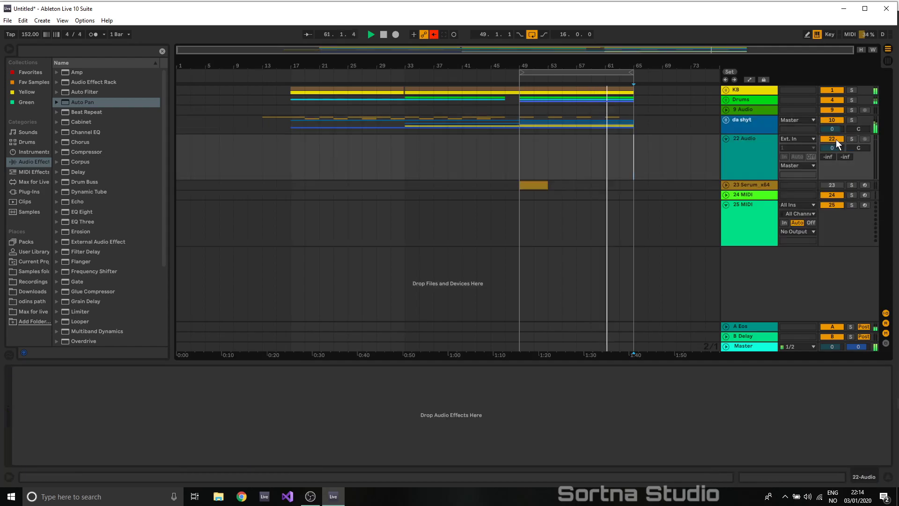
{"action": "left_click", "coordinate": [805, 139]}
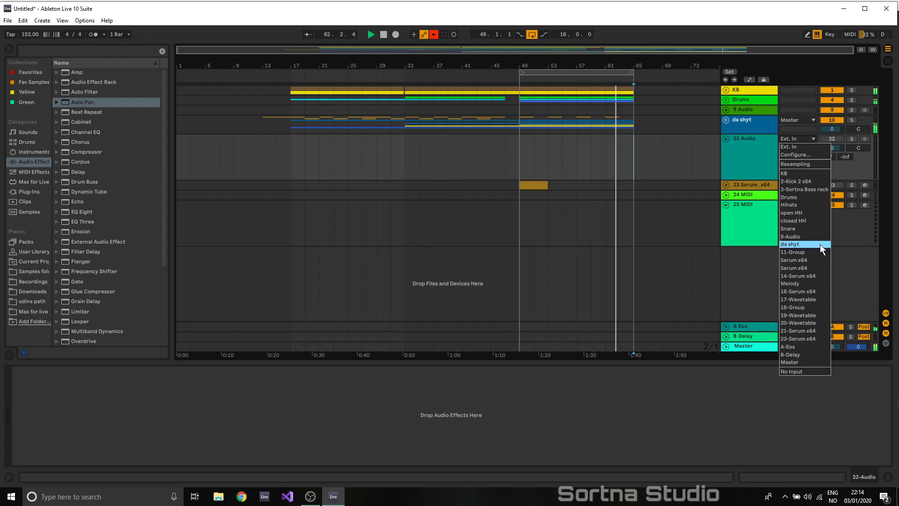
{"action": "left_click", "coordinate": [814, 247]}
- Record the da shyt group onto the new audio track from bar 47 past bar 65 with the loop turned off
{"action": "left_click", "coordinate": [504, 145]}
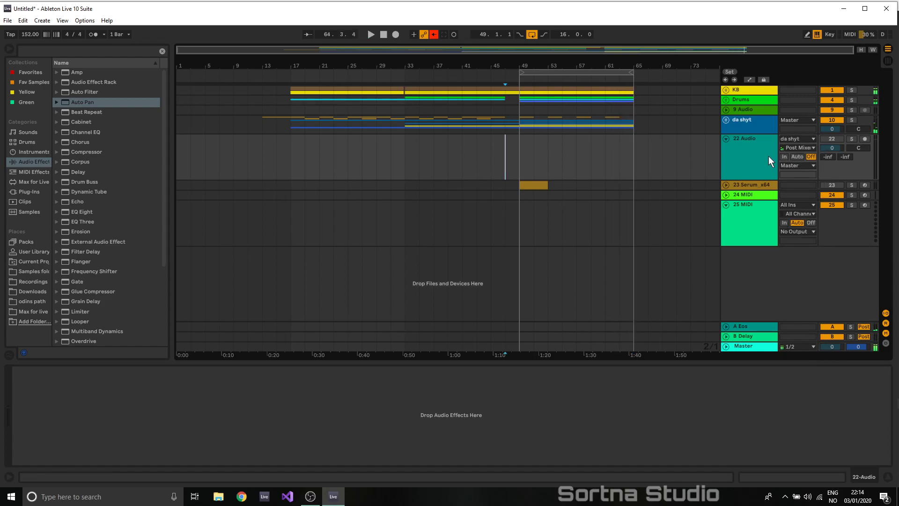
{"action": "left_click", "coordinate": [396, 35]}
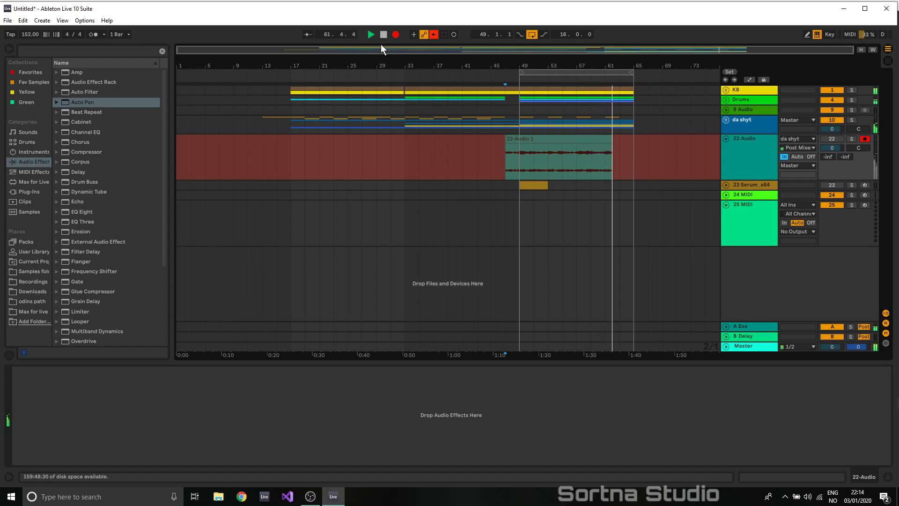
{"action": "left_click", "coordinate": [532, 35]}
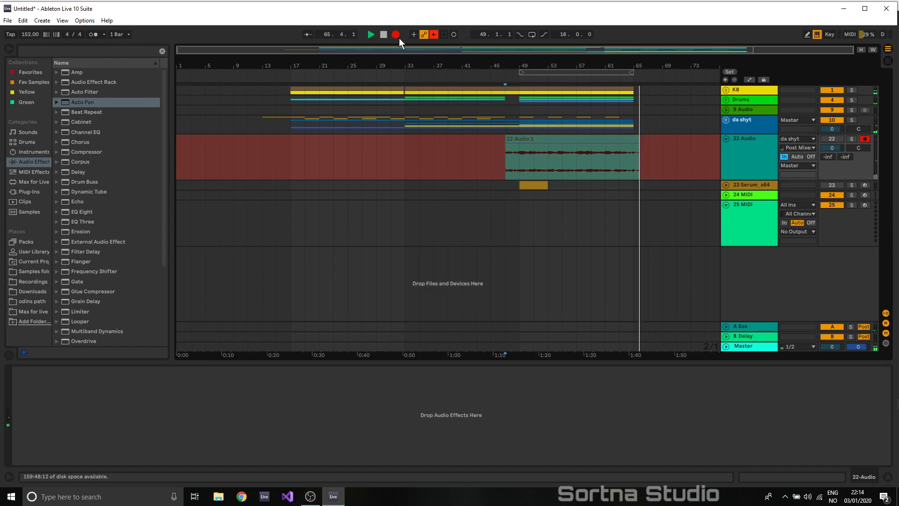
{"action": "left_click", "coordinate": [383, 34]}
- Trim the recorded 22 Audio clip to bars 49 to 65, moving its tail to about bar 71 and deleting bars 47 to 49
{"action": "left_click", "coordinate": [643, 148]}
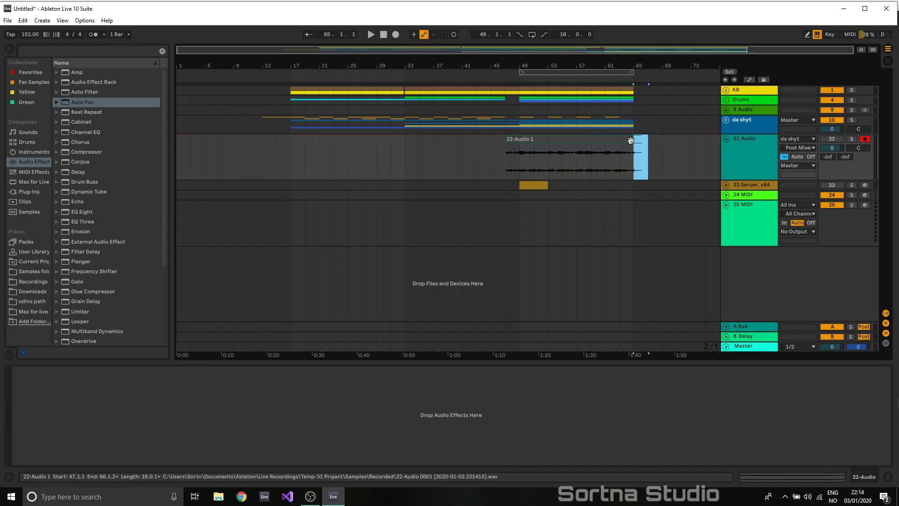
{"action": "left_click", "coordinate": [636, 139]}
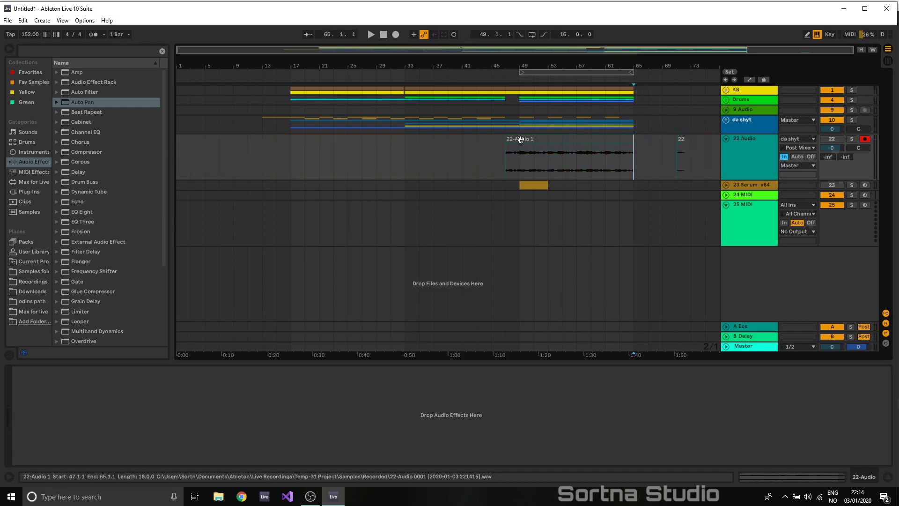
{"action": "left_click_drag", "start_coordinate": [515, 156], "coordinate": [499, 137]}
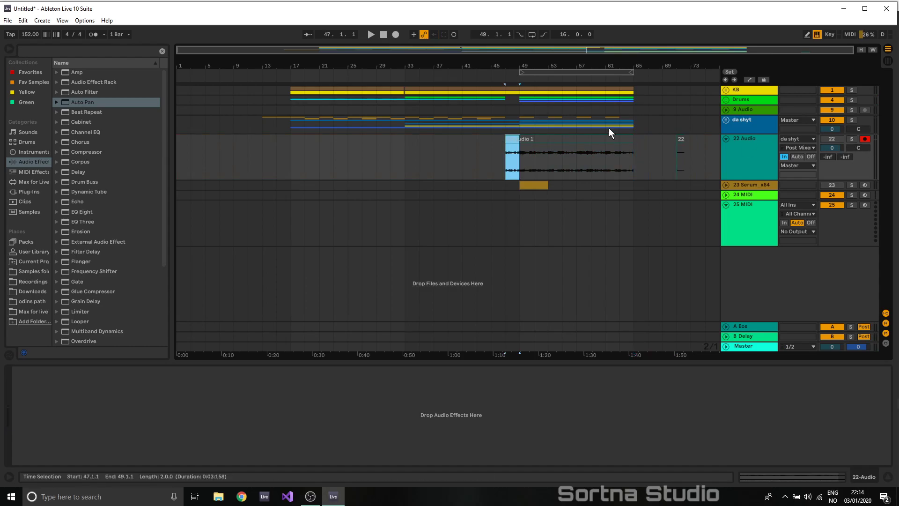
{"action": "key", "text": "Delete"}
{"action": "left_click", "coordinate": [531, 139]}
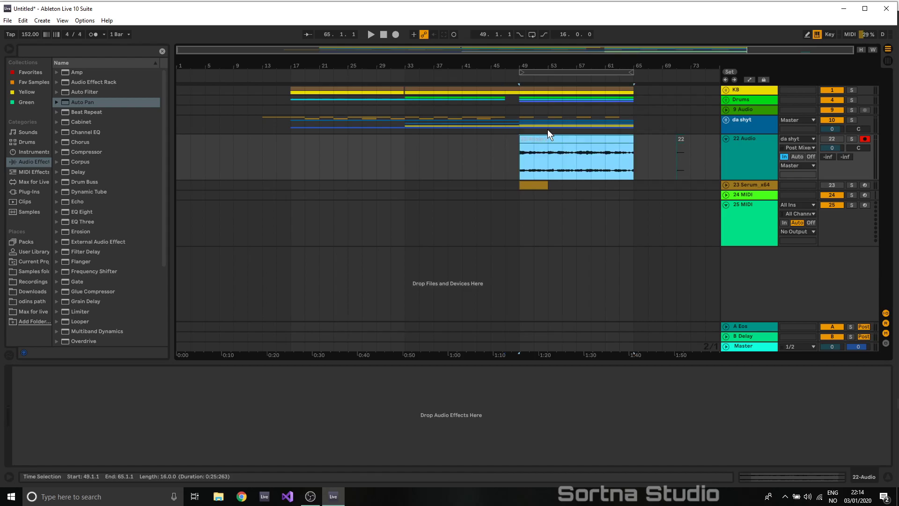
- Show the da shyt group's Speaker On automation and switch it off between bars 49 and 65
{"action": "right_click", "coordinate": [829, 120]}
{"action": "left_click", "coordinate": [817, 124]}
{"action": "left_click_drag", "start_coordinate": [633, 129], "coordinate": [538, 153]}
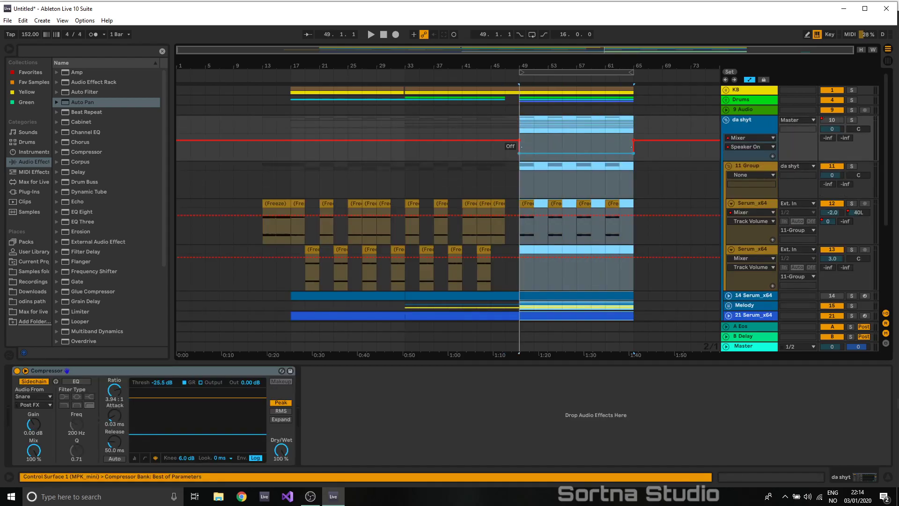
- Play the section from bar 49 and set the 22 Audio track's monitoring to Auto
{"action": "scroll", "coordinate": [655, 203], "scroll_direction": "down", "scroll_amount": 5}
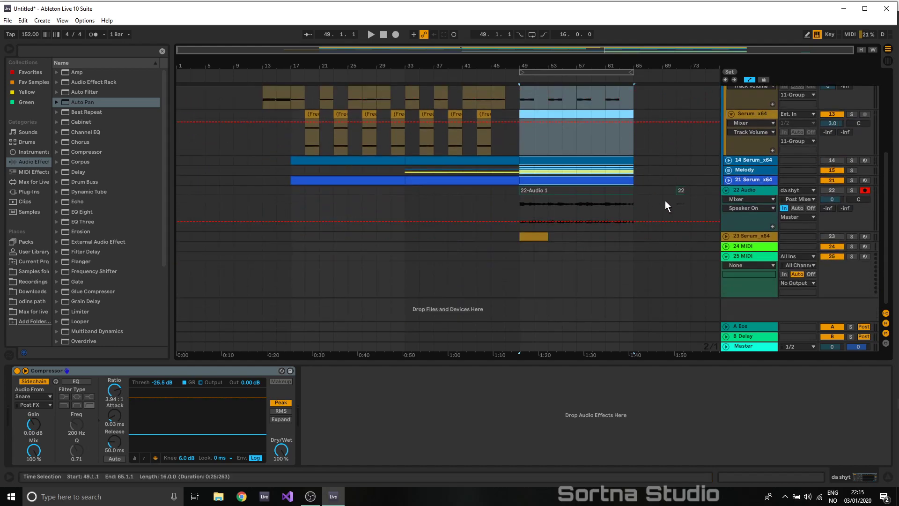
{"action": "key", "text": "space"}
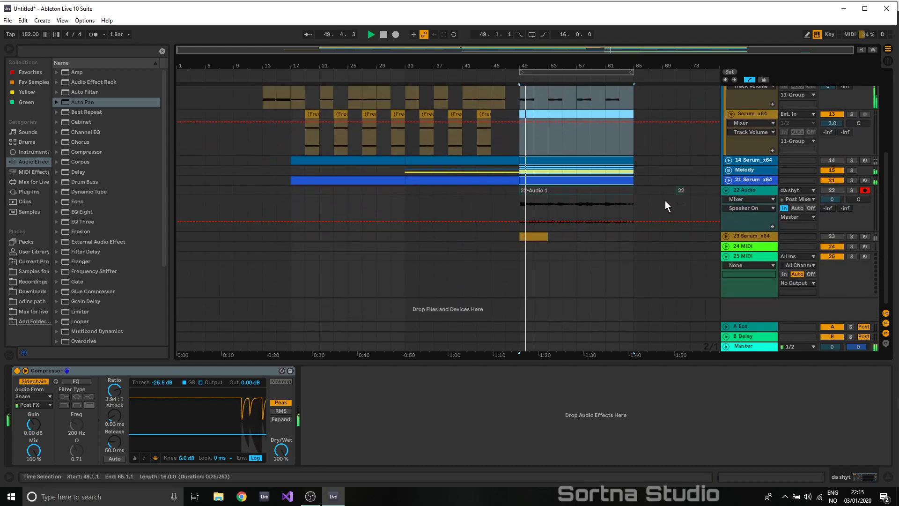
{"action": "key", "text": "space"}
{"action": "left_click", "coordinate": [831, 190]}
{"action": "key", "text": "space"}
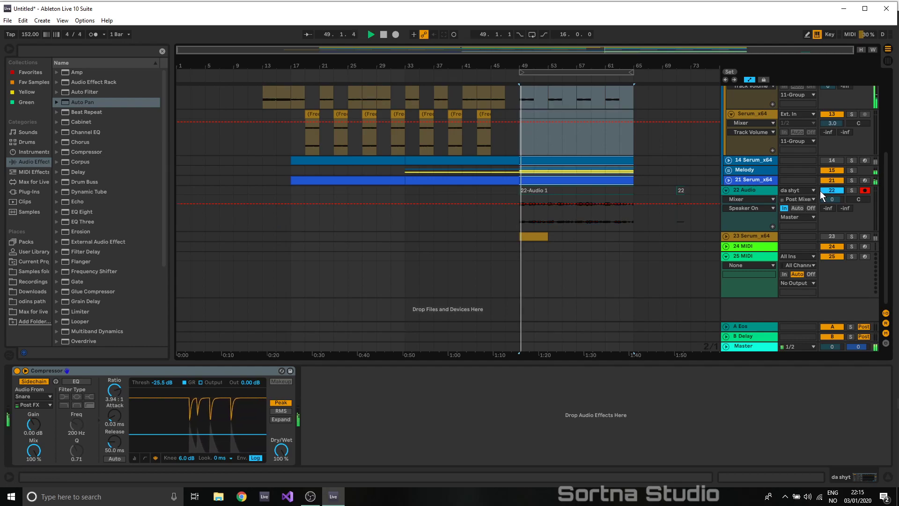
{"action": "left_click", "coordinate": [798, 208]}
{"action": "key", "text": "space"}
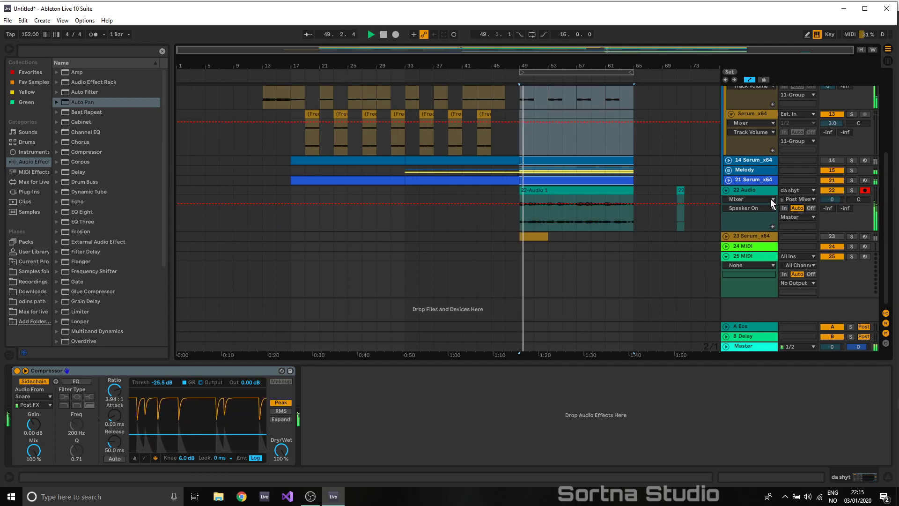
{"action": "left_click", "coordinate": [725, 190]}
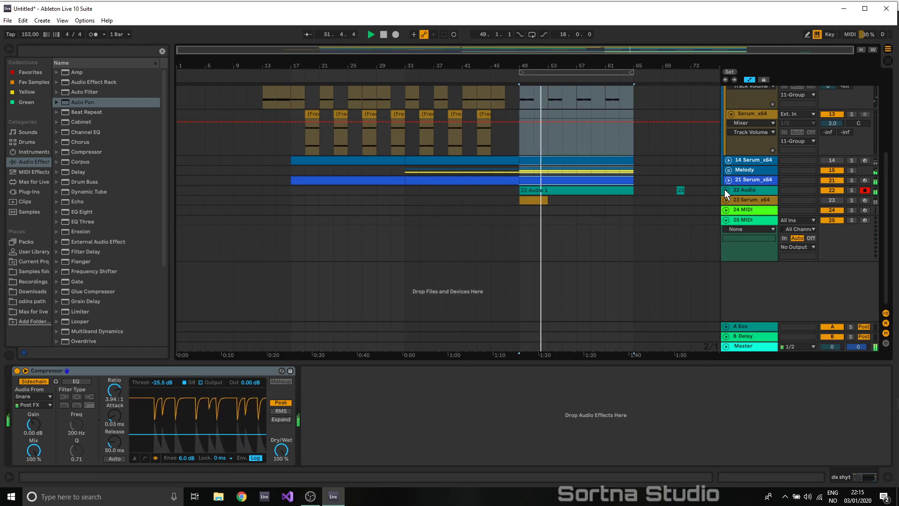
{"action": "scroll", "coordinate": [696, 177], "scroll_direction": "up", "scroll_amount": 5}
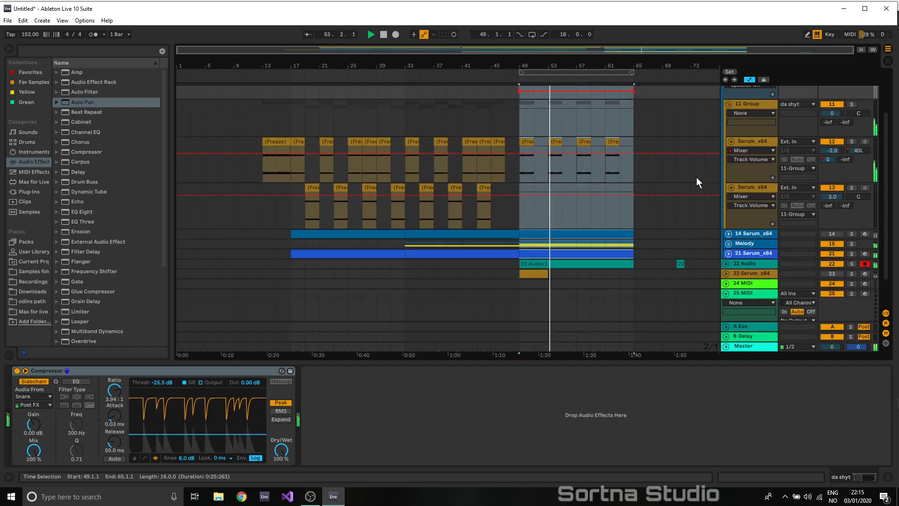
{"action": "scroll", "coordinate": [696, 177], "scroll_direction": "down", "scroll_amount": 4}
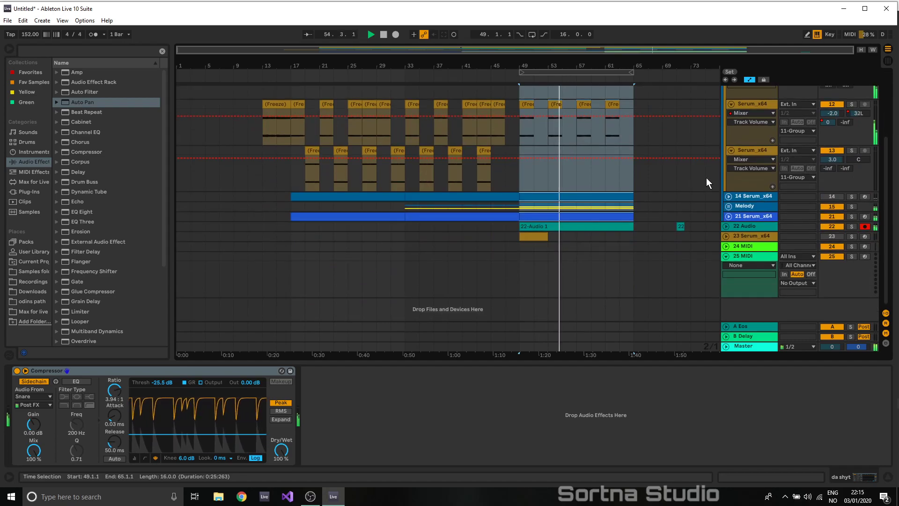
{"action": "left_click", "coordinate": [726, 226]}
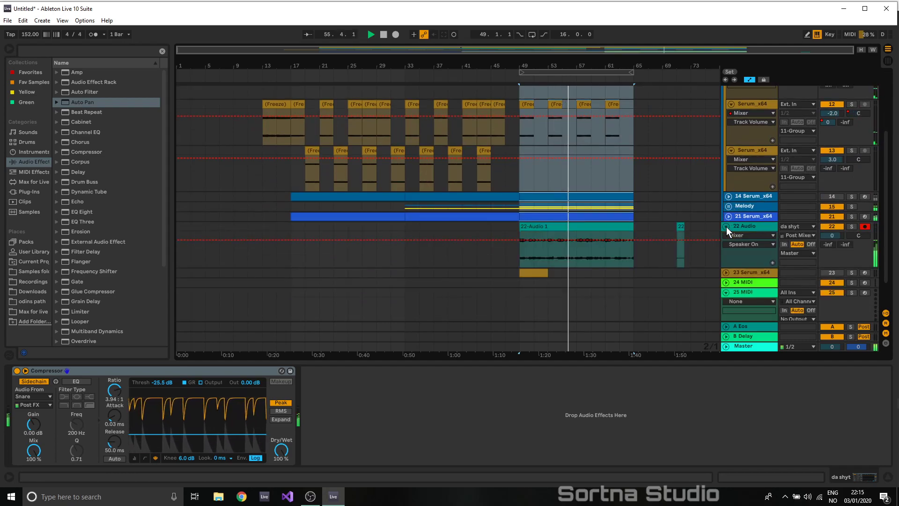
- Solo the 22 Audio track and show its A-Eos send automation
{"action": "mouse_move", "coordinate": [827, 209]}
{"action": "left_mouse_down"}
{"action": "mouse_move", "coordinate": [827, 188]}
{"action": "mouse_move", "coordinate": [828, 199]}
{"action": "left_mouse_up"}
{"action": "left_click", "coordinate": [851, 190]}
{"action": "right_click", "coordinate": [829, 209]}
{"action": "left_click", "coordinate": [793, 234]}
- Automate the A-Eos send to rise along a curve from -69 dB at bar 49 to 0 dB at bar 65
{"action": "left_click", "coordinate": [557, 192]}
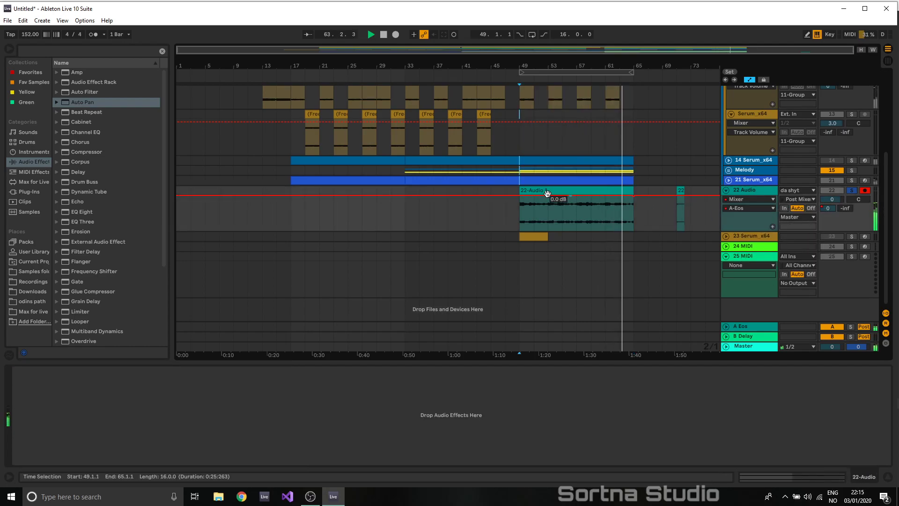
{"action": "left_click_drag", "start_coordinate": [520, 197], "coordinate": [519, 230]}
{"action": "key", "text": "super"}
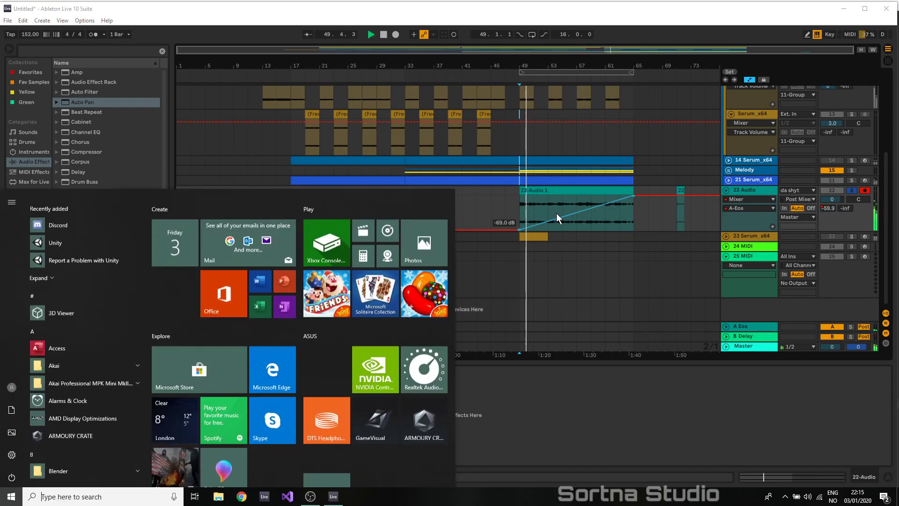
{"action": "left_click", "coordinate": [549, 204]}
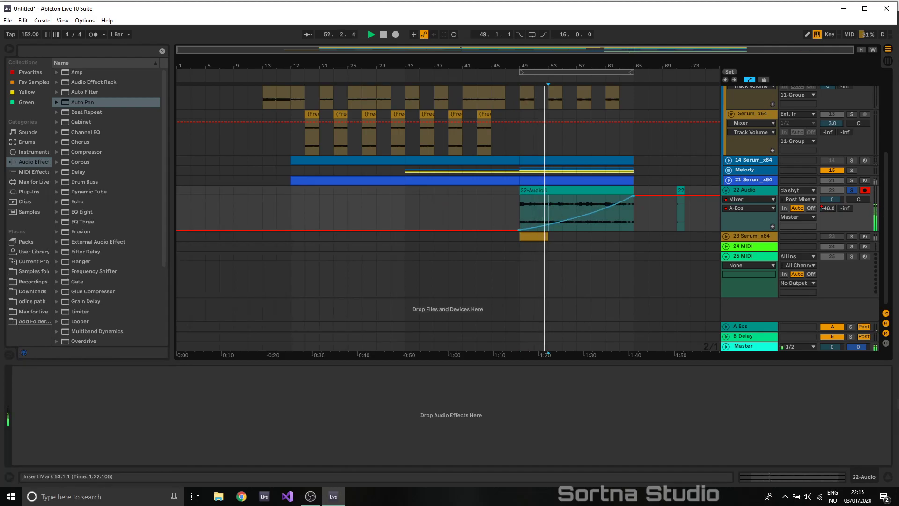
- Add the Eos reverb from the Favorites collection to the 22 Audio track
{"action": "double_click", "coordinate": [753, 192]}
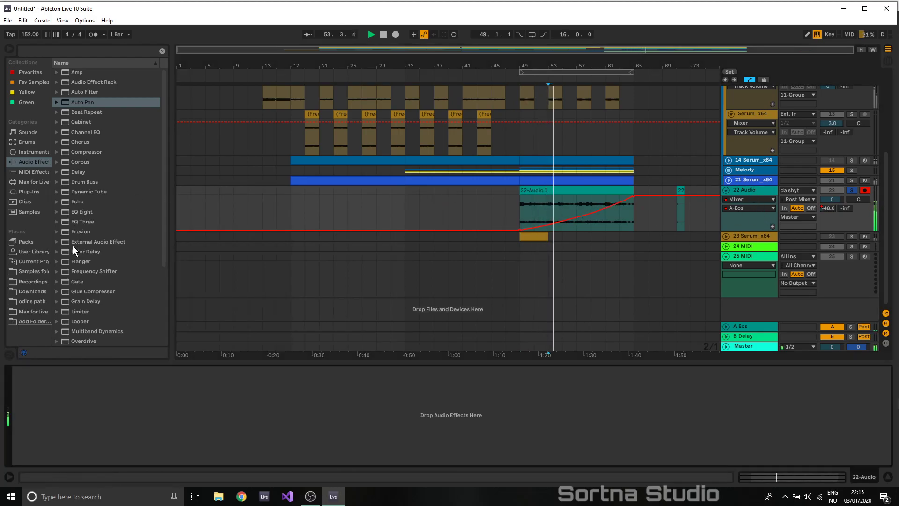
{"action": "left_click", "coordinate": [30, 71]}
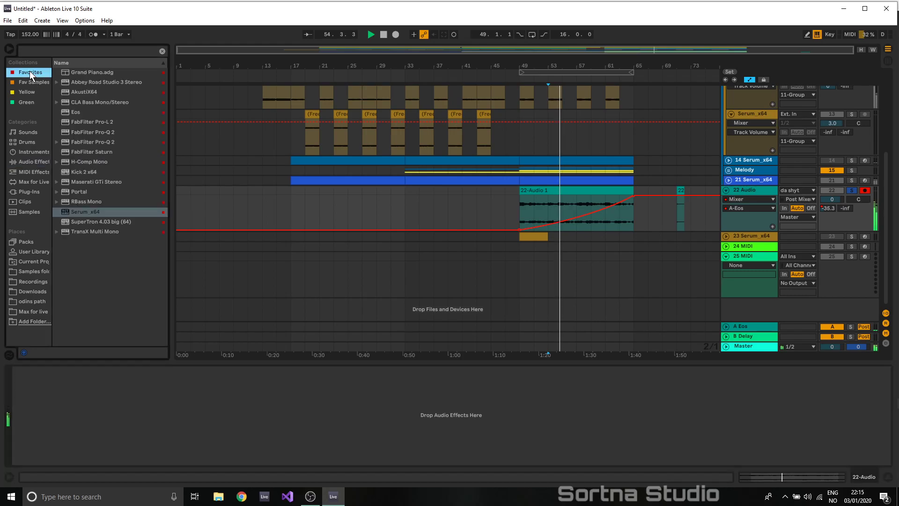
{"action": "double_click", "coordinate": [67, 112]}
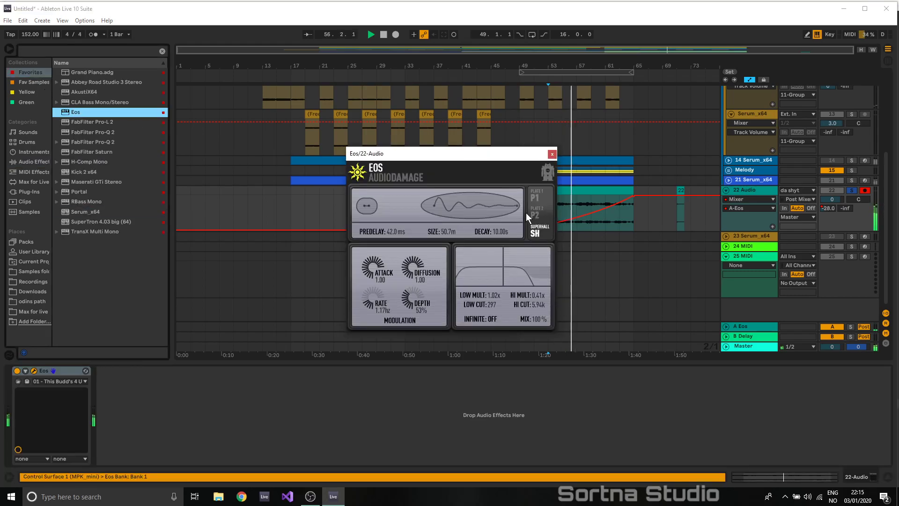
- Set Eos to Plate 2 with 0.0 ms predelay, 6.0 m size, 0.69 s decay, 0.38 attack, 0.12 diffusion, 1.25k low cut and 70% mix
{"action": "left_click", "coordinate": [526, 214]}
{"action": "left_click_drag", "start_coordinate": [365, 208], "coordinate": [332, 243]}
{"action": "left_click_drag", "start_coordinate": [371, 267], "coordinate": [372, 324]}
{"action": "left_click_drag", "start_coordinate": [443, 262], "coordinate": [400, 341]}
{"action": "left_click_drag", "start_coordinate": [483, 277], "coordinate": [496, 284]}
{"action": "left_click_drag", "start_coordinate": [532, 318], "coordinate": [490, 347]}
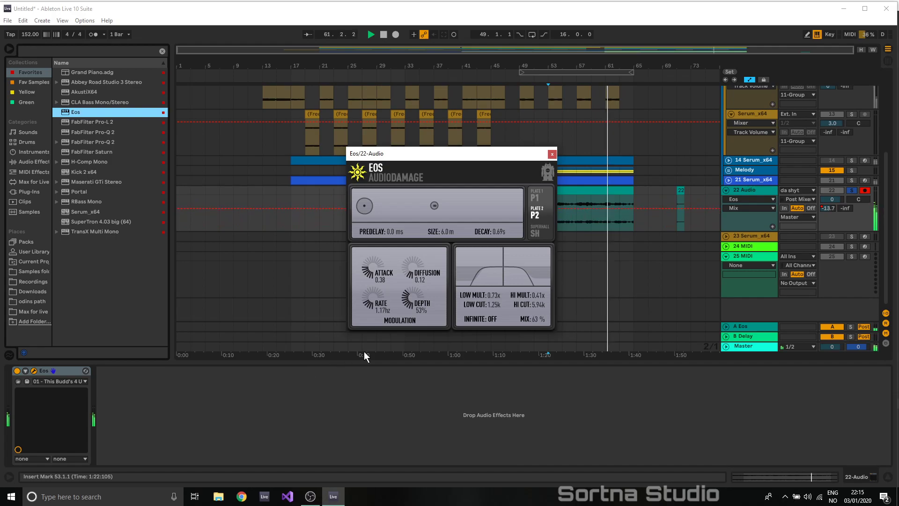
{"action": "left_click_drag", "start_coordinate": [532, 319], "coordinate": [536, 304]}
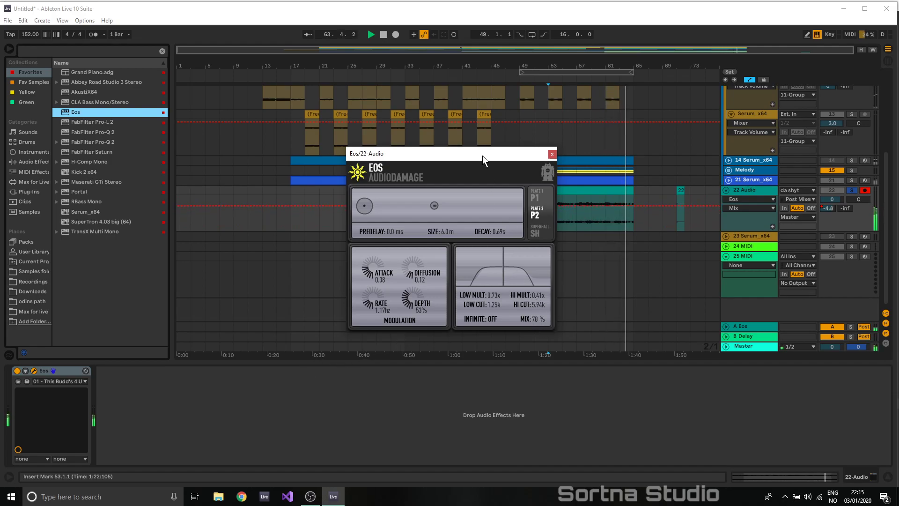
- Close the Eos window and automate its Mix to fall from 0.70 at bar 49 to nearly dry at bar 65
{"action": "left_click_drag", "start_coordinate": [482, 156], "coordinate": [268, 96]}
{"action": "left_click", "coordinate": [338, 95]}
{"action": "key", "text": "space"}
{"action": "left_click", "coordinate": [519, 206]}
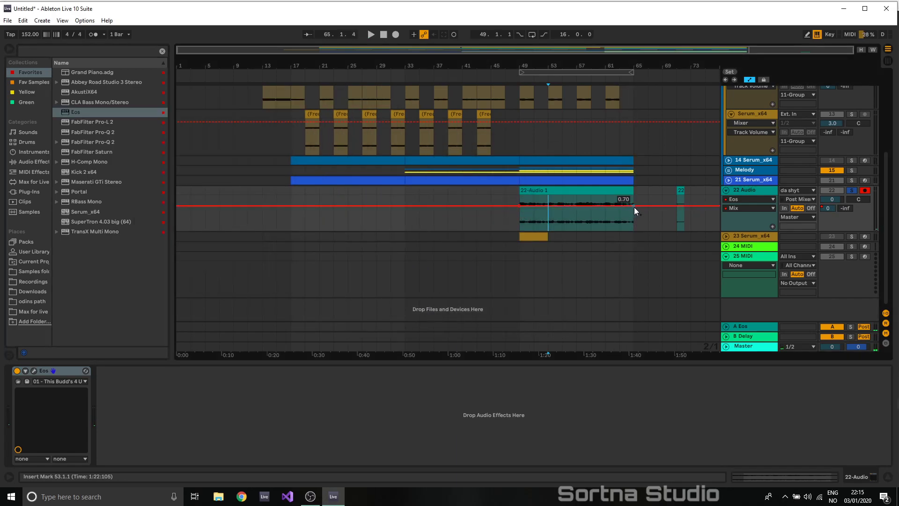
{"action": "left_click", "coordinate": [532, 190]}
{"action": "key", "text": "space"}
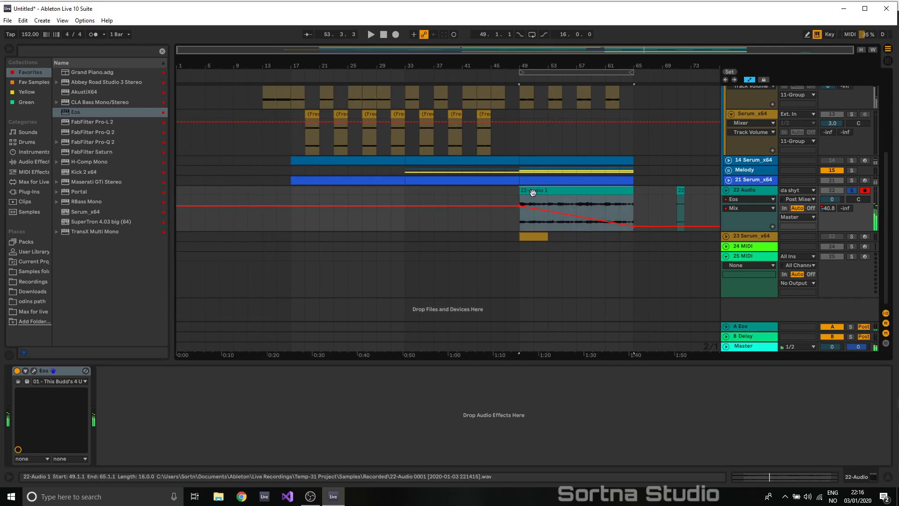
- Unsolo 22 Audio and set its track volume to 0.6 dB while playing from bar 47
{"action": "left_click", "coordinate": [505, 190]}
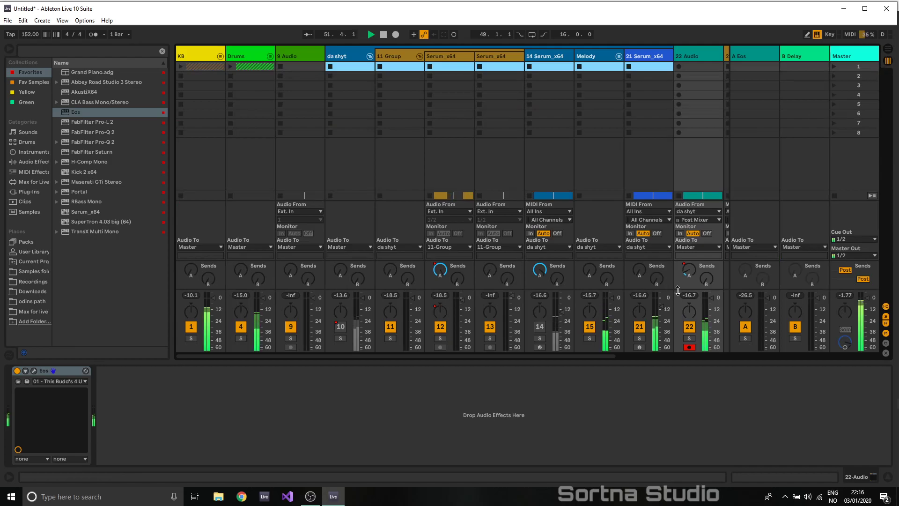
{"action": "left_click", "coordinate": [690, 295]}
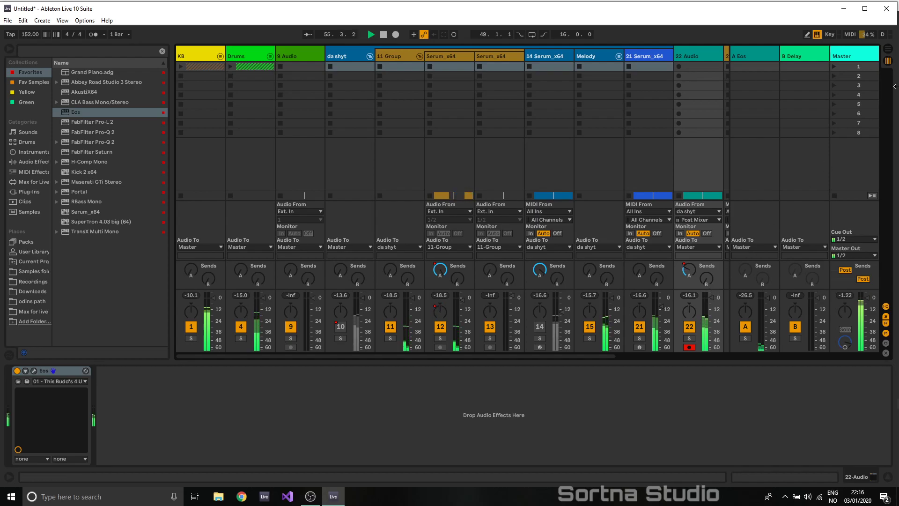
{"action": "left_click", "coordinate": [887, 48]}
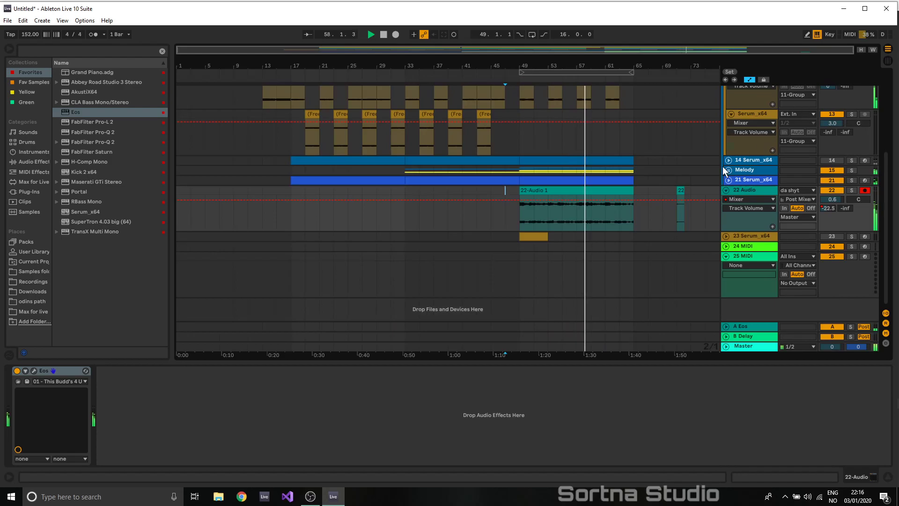
- Check the input tap point options of 22 Audio, leaving Post Mixer selected
{"action": "left_click", "coordinate": [710, 162]}
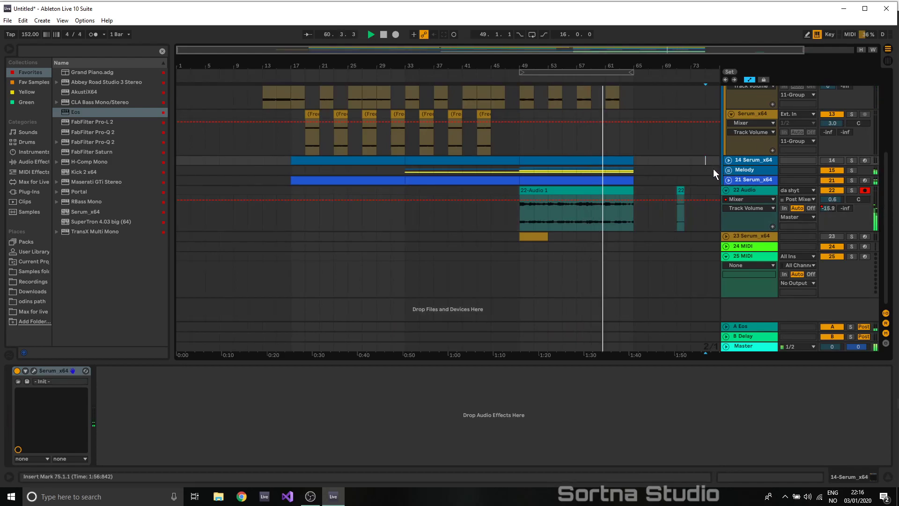
{"action": "left_click", "coordinate": [810, 199]}
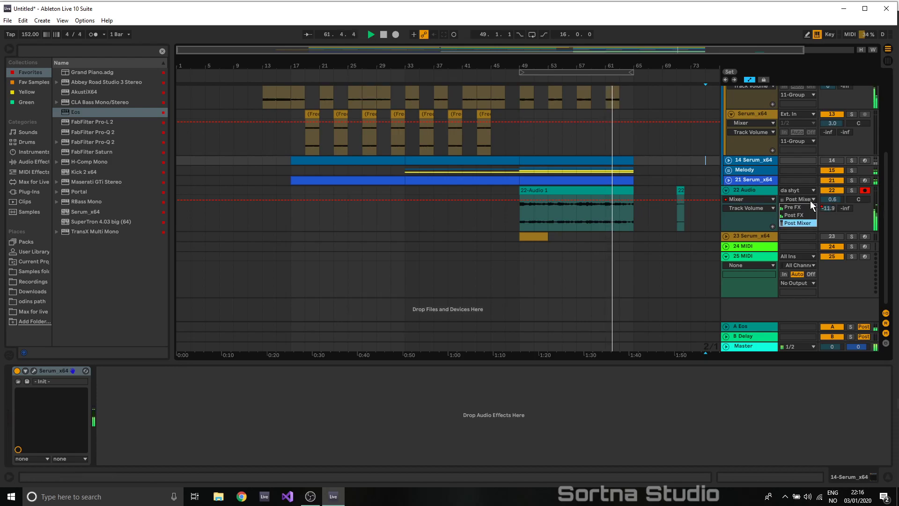
{"action": "left_click", "coordinate": [811, 200]}
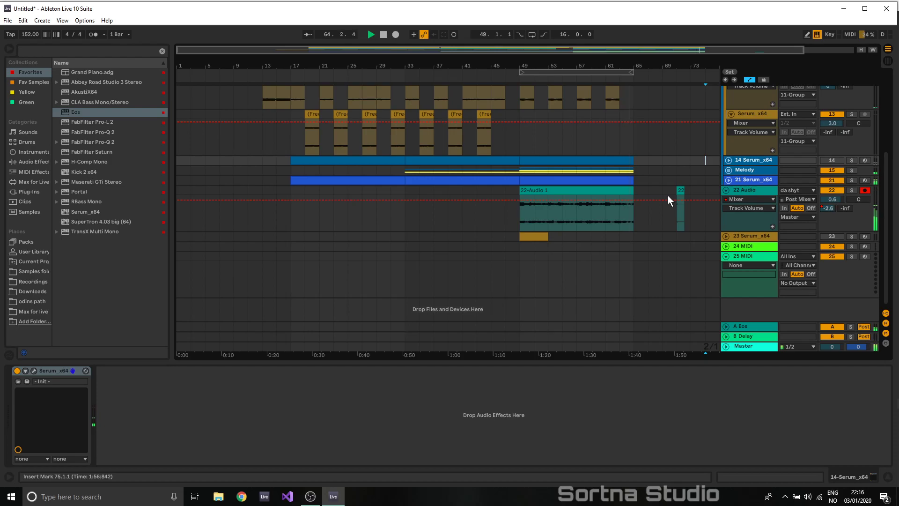
- Play the lead-up to bar 49 from bars 47, 43 and 37 to compare the original and resampled parts
{"action": "key", "text": "space"}
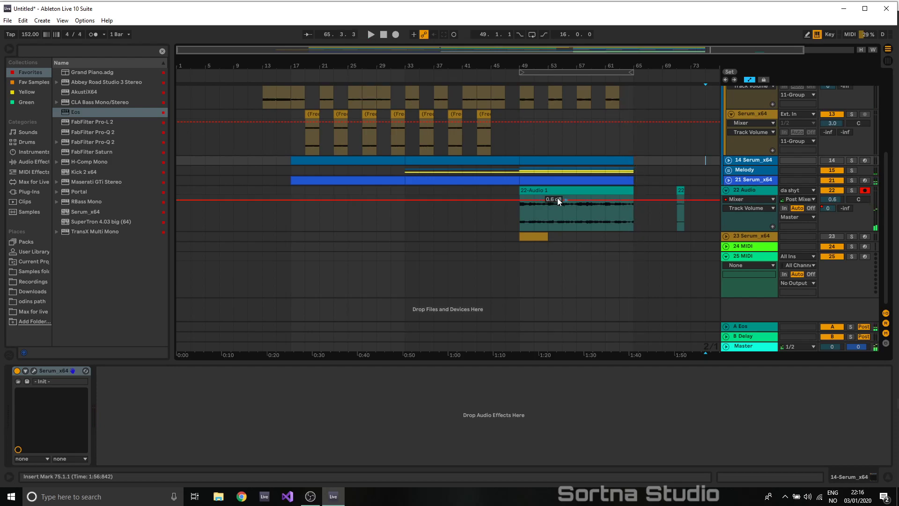
{"action": "left_click", "coordinate": [505, 212]}
{"action": "key", "text": "space"}
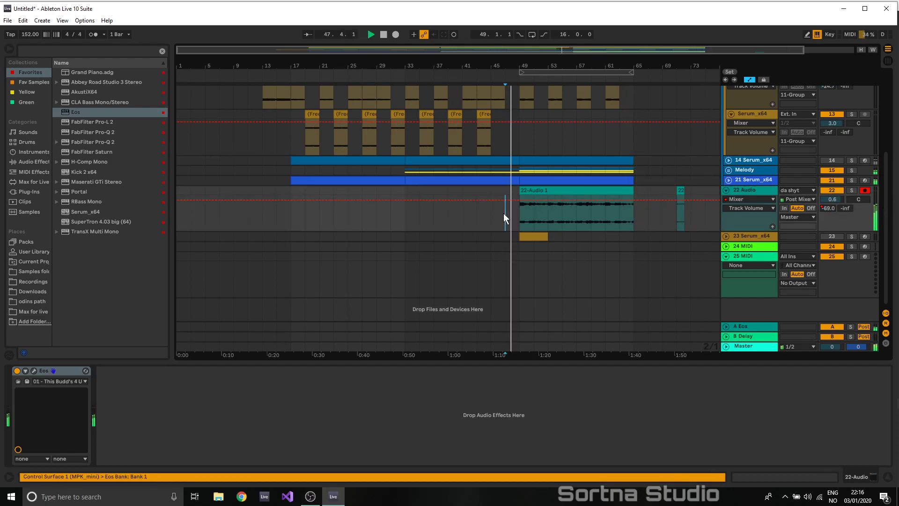
{"action": "key", "text": "space"}
{"action": "left_click", "coordinate": [476, 185]}
{"action": "key", "text": "space"}
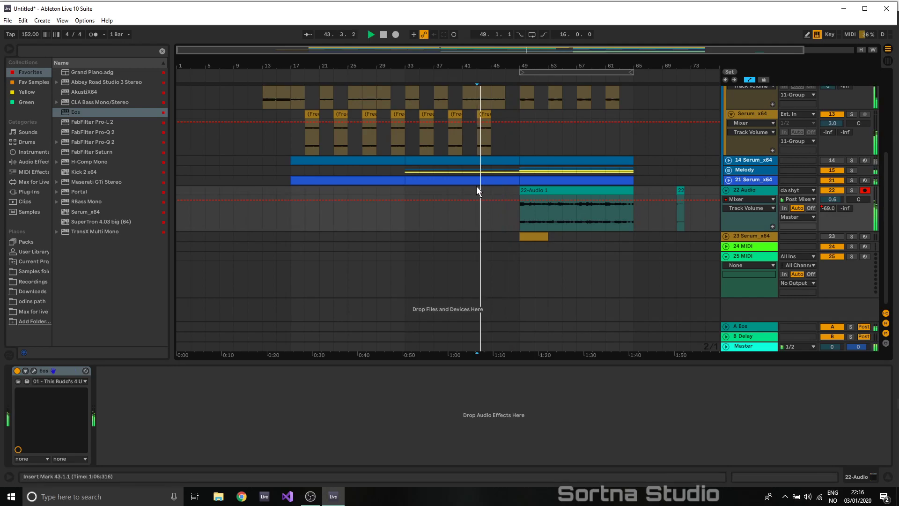
{"action": "key", "text": "space"}
{"action": "left_click", "coordinate": [431, 221]}
{"action": "key", "text": "space"}
- Compare the da shyt and 22 Audio peak levels in the Session mixer, and return to the arrangement
{"action": "scroll", "coordinate": [555, 226], "scroll_direction": "up", "scroll_amount": 5}
{"action": "scroll", "coordinate": [565, 217], "scroll_direction": "up", "scroll_amount": 3}
{"action": "left_click", "coordinate": [888, 61]}
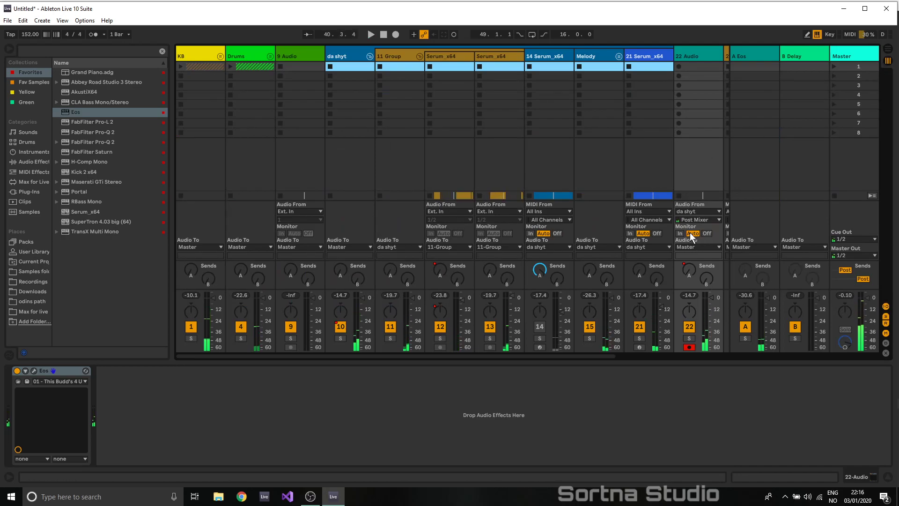
{"action": "left_click", "coordinate": [697, 208]}
{"action": "left_click", "coordinate": [712, 440]}
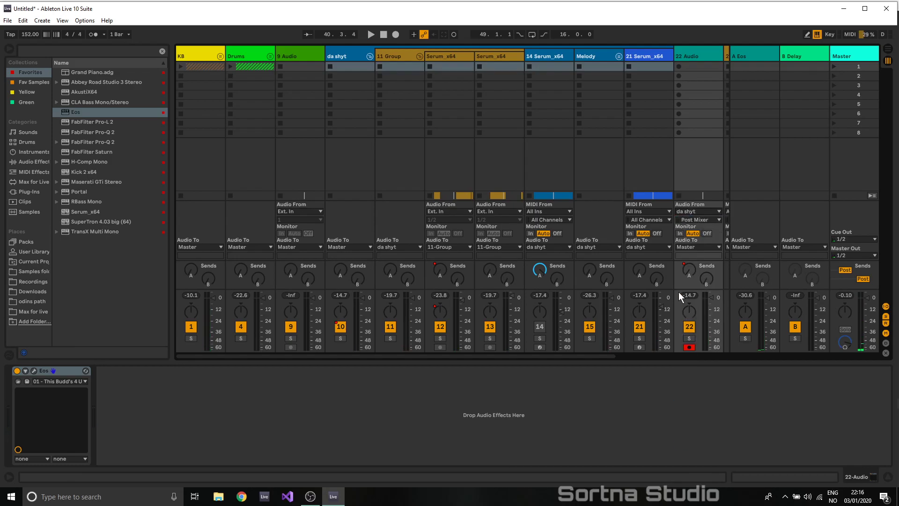
{"action": "key", "text": "Tab"}
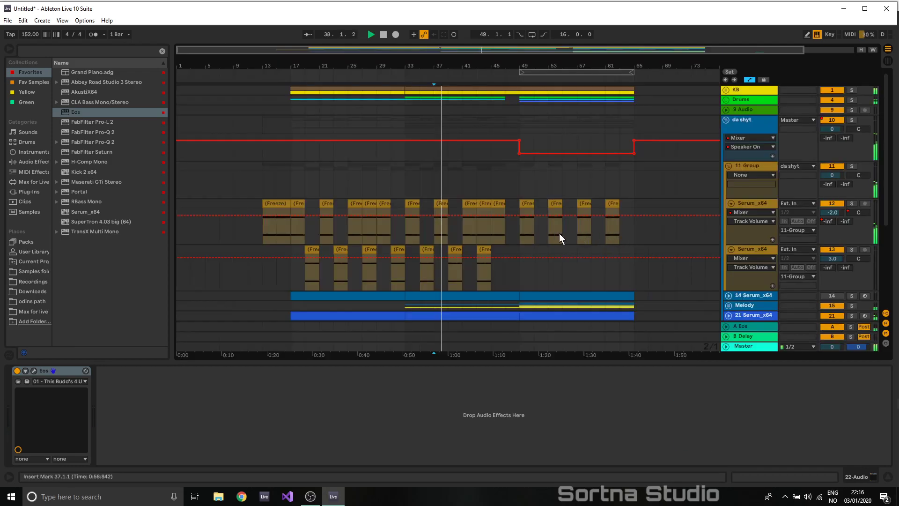
- Solo 22 Audio and play its resampled clip from bar 49
{"action": "scroll", "coordinate": [538, 237], "scroll_direction": "down", "scroll_amount": 3}
{"action": "scroll", "coordinate": [572, 243], "scroll_direction": "down", "scroll_amount": 2}
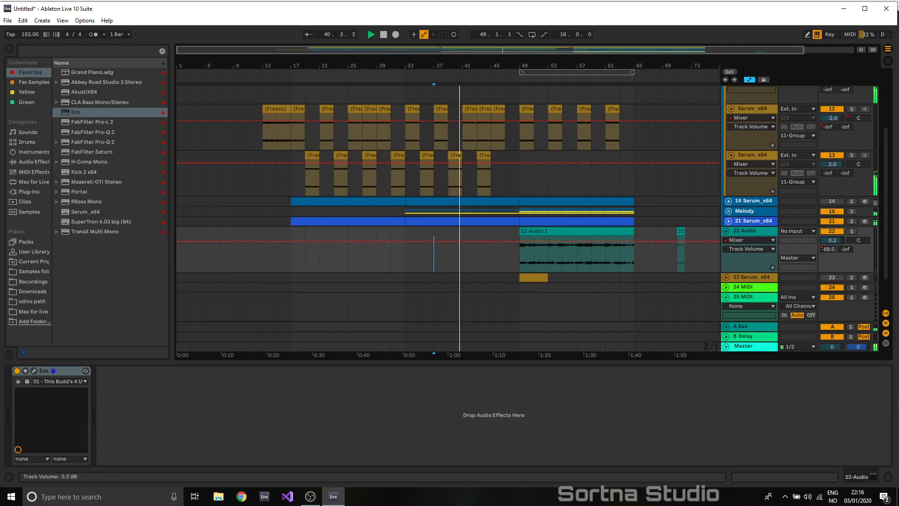
{"action": "left_click", "coordinate": [587, 234]}
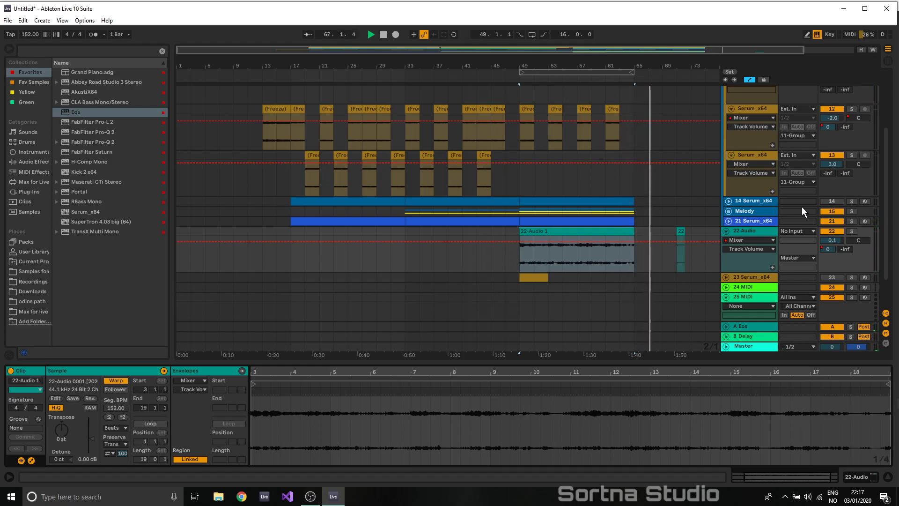
{"action": "left_click", "coordinate": [852, 232]}
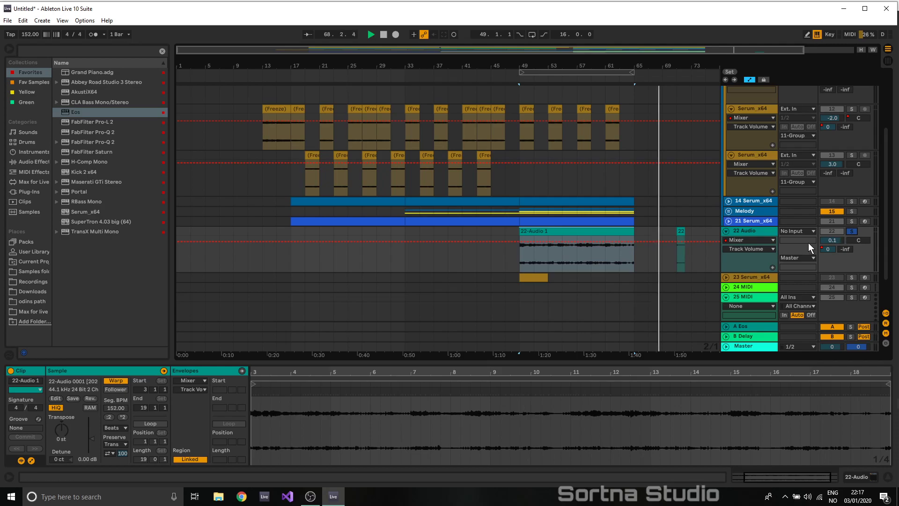
{"action": "left_click", "coordinate": [573, 233]}
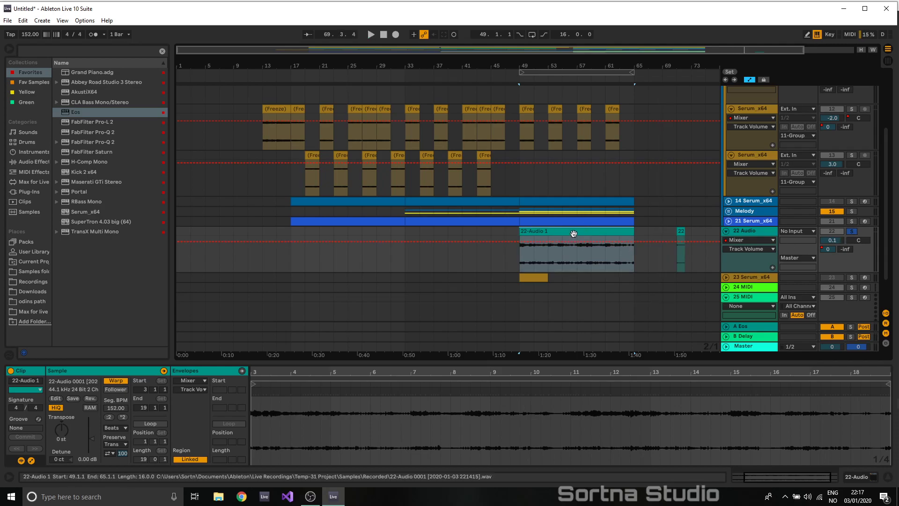
- Add AkustiX64 to 22 Audio and raise its High Widener, Mid Widener, Clarity Enhance and Diffuse Cream
{"action": "left_click", "coordinate": [81, 91]}
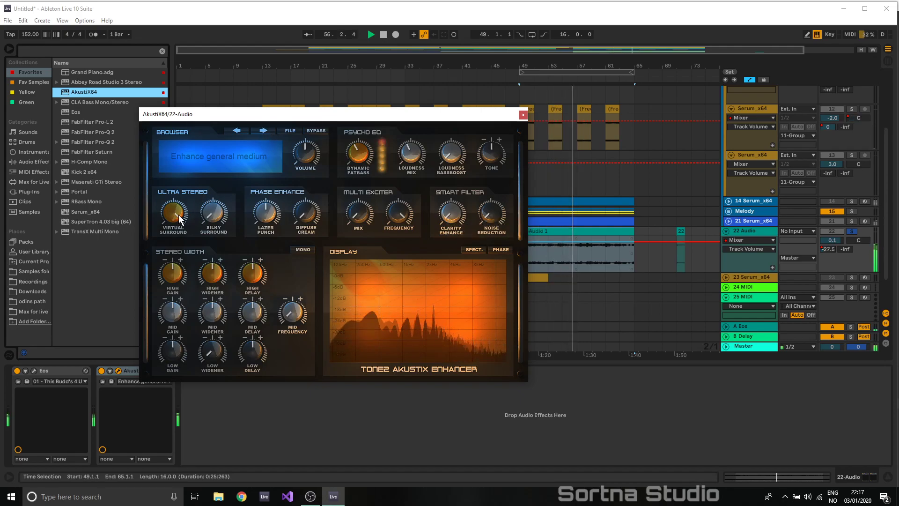
{"action": "left_click_drag", "start_coordinate": [209, 267], "coordinate": [223, 255]}
{"action": "mouse_move", "coordinate": [214, 308]}
{"action": "left_mouse_down"}
{"action": "mouse_move", "coordinate": [221, 275]}
{"action": "mouse_move", "coordinate": [216, 300]}
{"action": "left_mouse_up"}
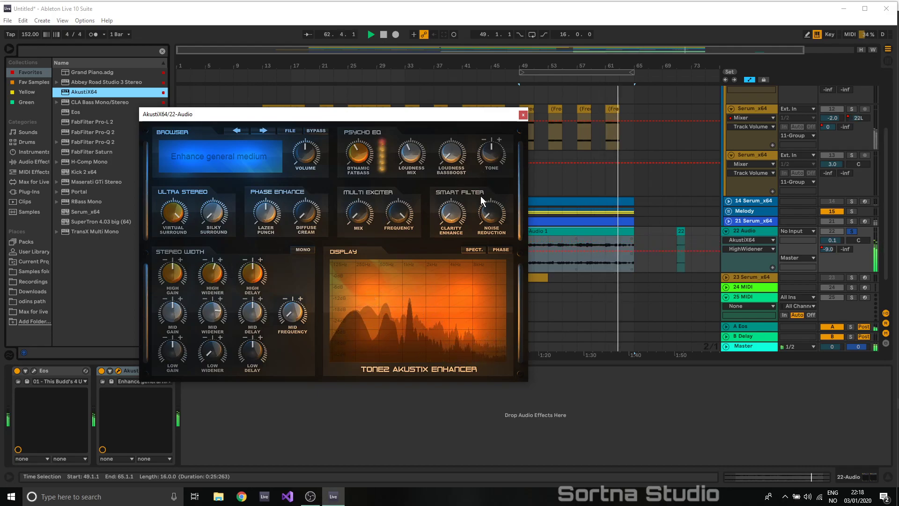
{"action": "left_click_drag", "start_coordinate": [454, 213], "coordinate": [460, 174]}
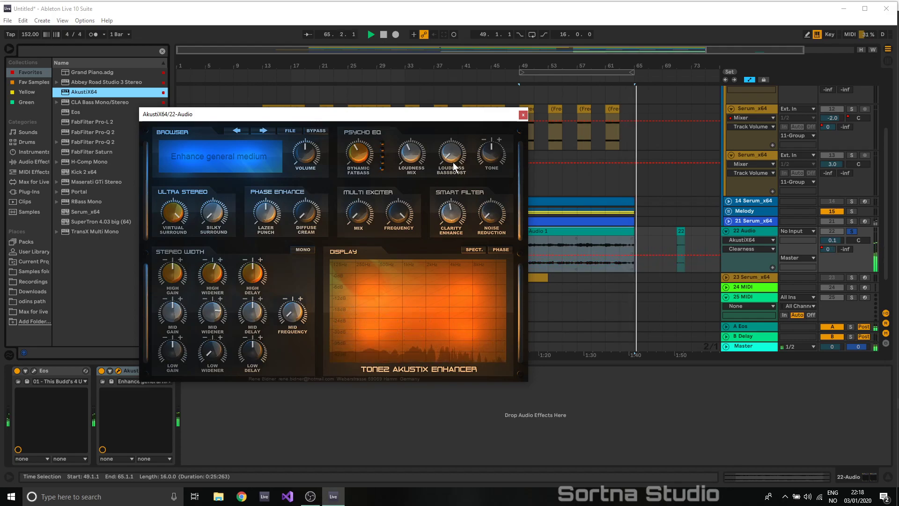
{"action": "left_click", "coordinate": [302, 214]}
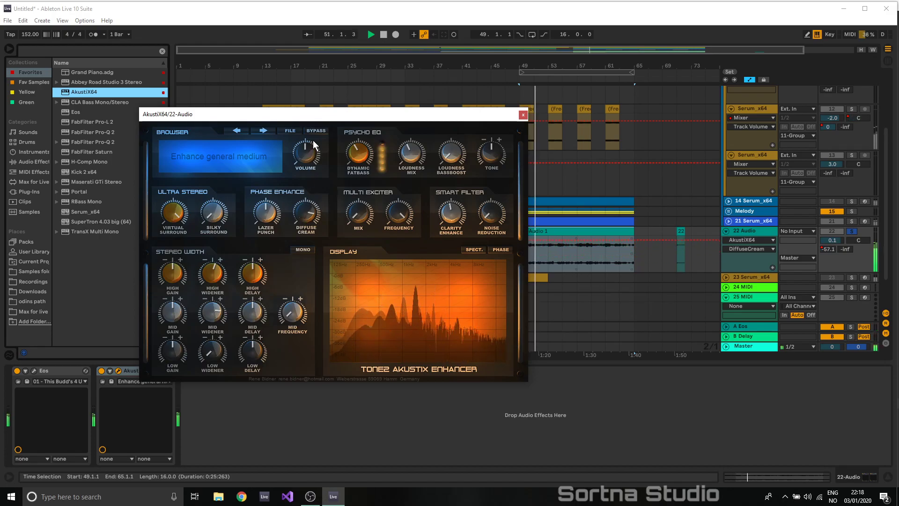
- Automate AkustiX64's LazerPunch on 22 Audio, ramping up from a low value at bar 49 to 0.86 at bar 65
{"action": "left_click", "coordinate": [277, 211]}
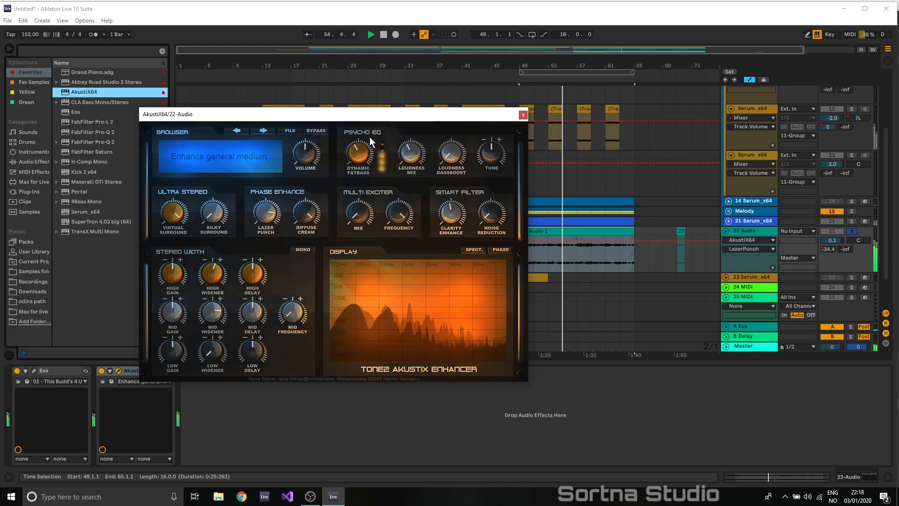
{"action": "left_click_drag", "start_coordinate": [367, 117], "coordinate": [263, 112]}
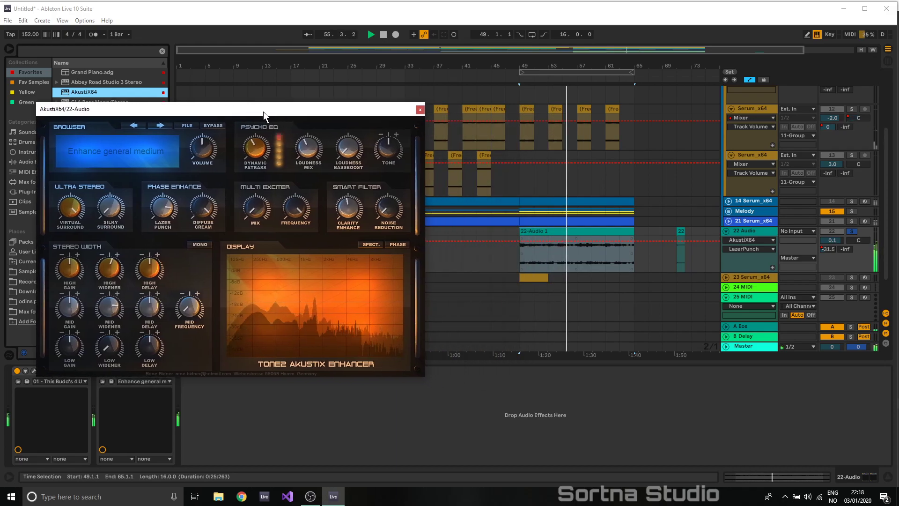
{"action": "left_click", "coordinate": [634, 240]}
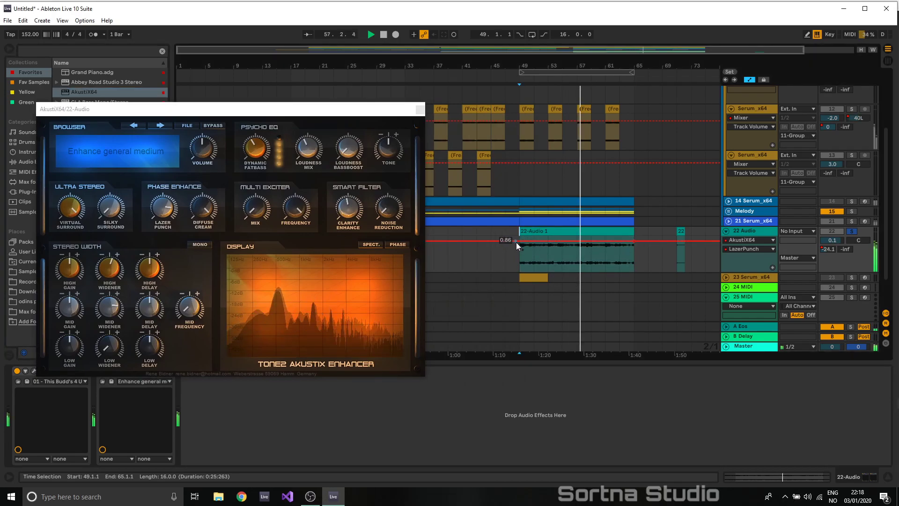
{"action": "left_click_drag", "start_coordinate": [516, 242], "coordinate": [519, 263]}
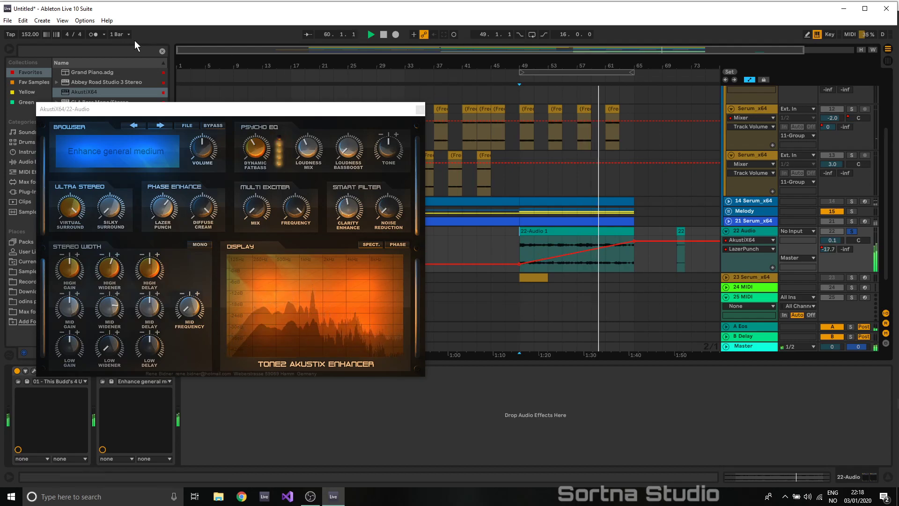
- Replay from bar 49 with the KB group soloed alongside 22 Audio and the metronome off
{"action": "left_click", "coordinate": [93, 35]}
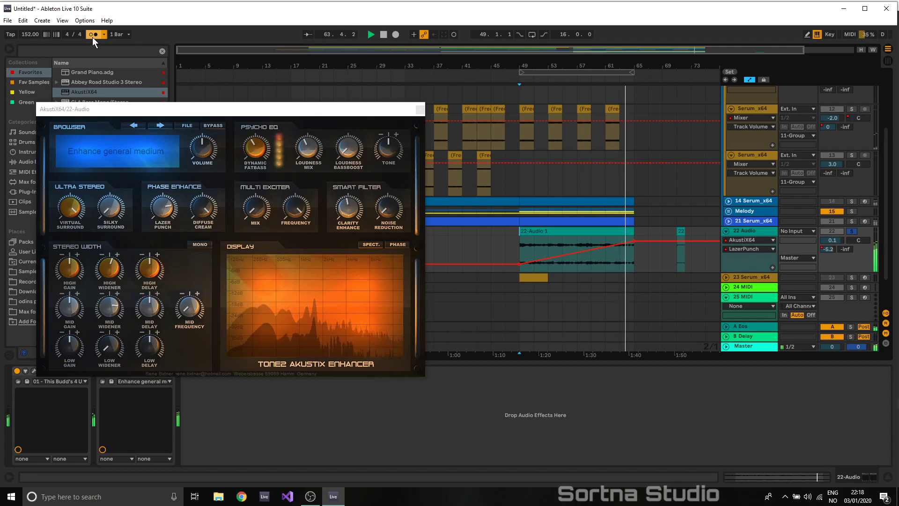
{"action": "left_click", "coordinate": [92, 36]}
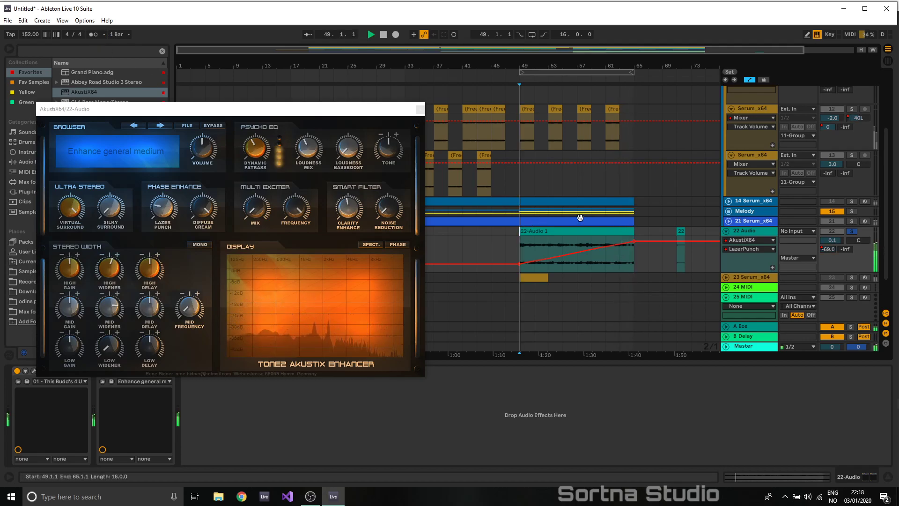
{"action": "scroll", "coordinate": [737, 203], "scroll_direction": "up", "scroll_amount": 5}
{"action": "left_click", "coordinate": [852, 91]}
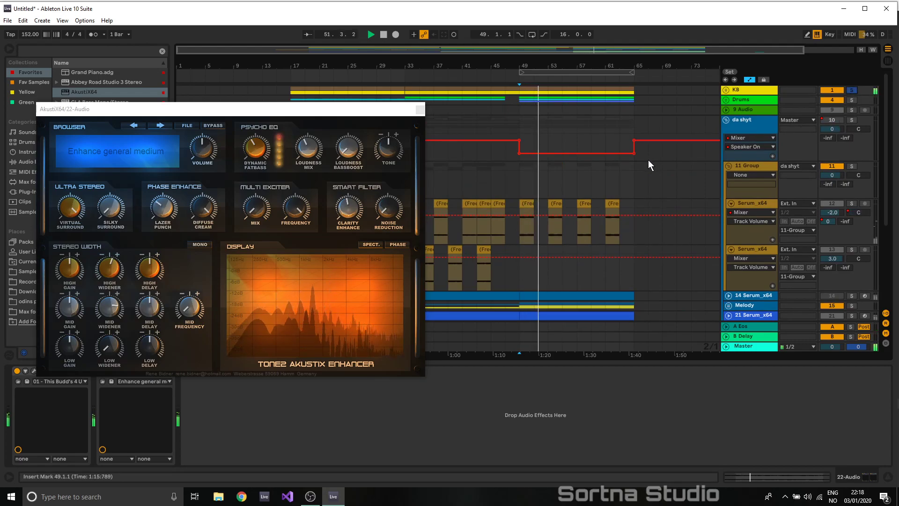
- Automate AkustiX64's DiffuseCream on 22 Audio, ramping from its minimum at bar 49 to 1.00 at bar 65, and close the plug-in window
{"action": "scroll", "coordinate": [590, 190], "scroll_direction": "down", "scroll_amount": 5}
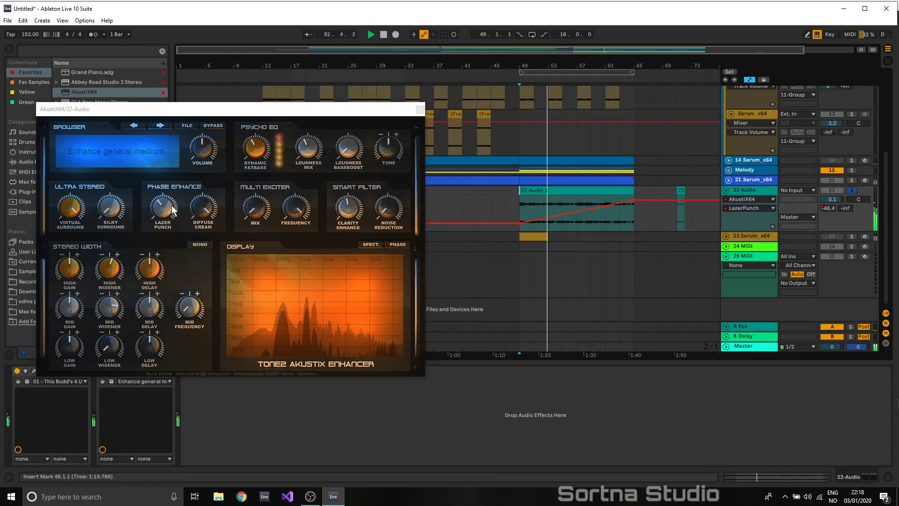
{"action": "left_click", "coordinate": [219, 211]}
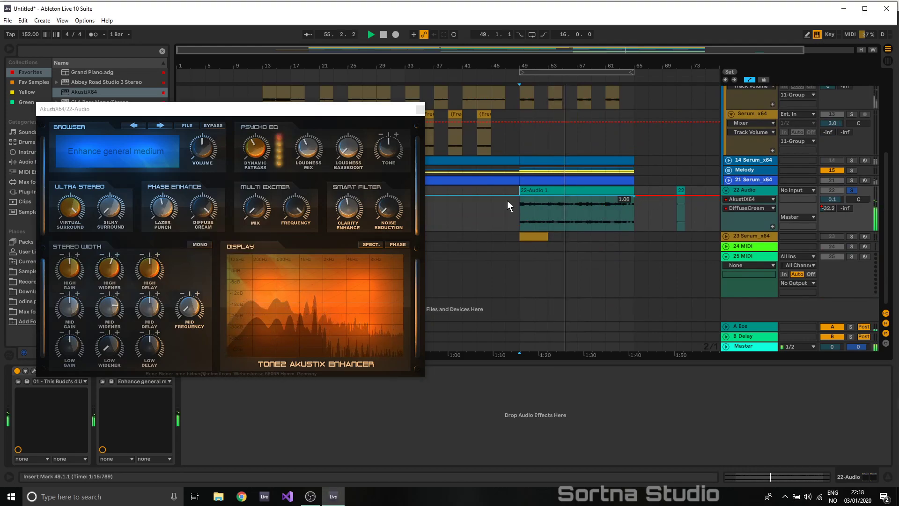
{"action": "left_click_drag", "start_coordinate": [520, 195], "coordinate": [519, 229]}
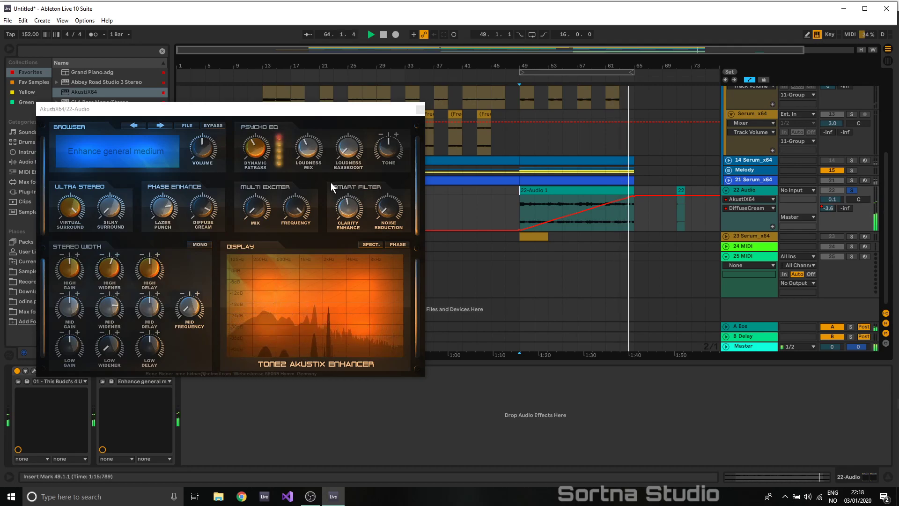
{"action": "left_click", "coordinate": [420, 108]}
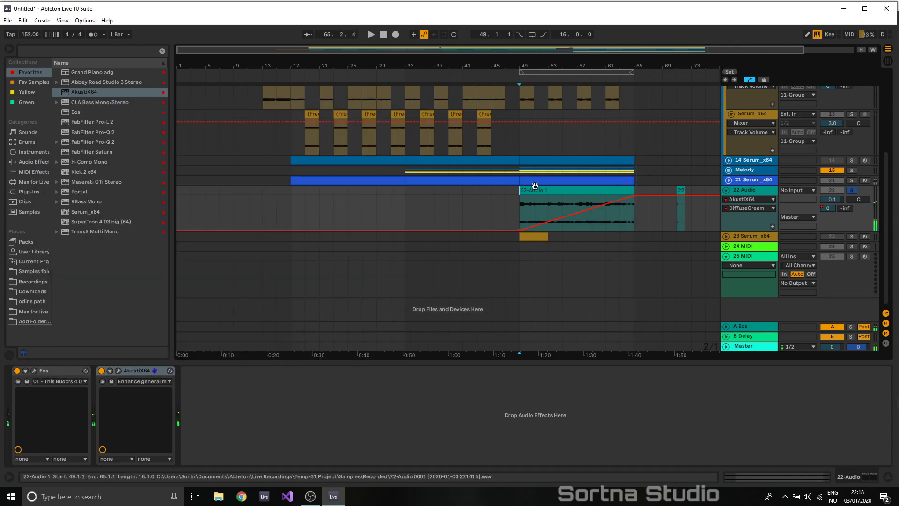
- Audition the lead-in from bars 47 and 43, clear the solos and replay the full mix from bar 47
{"action": "left_click", "coordinate": [501, 197]}
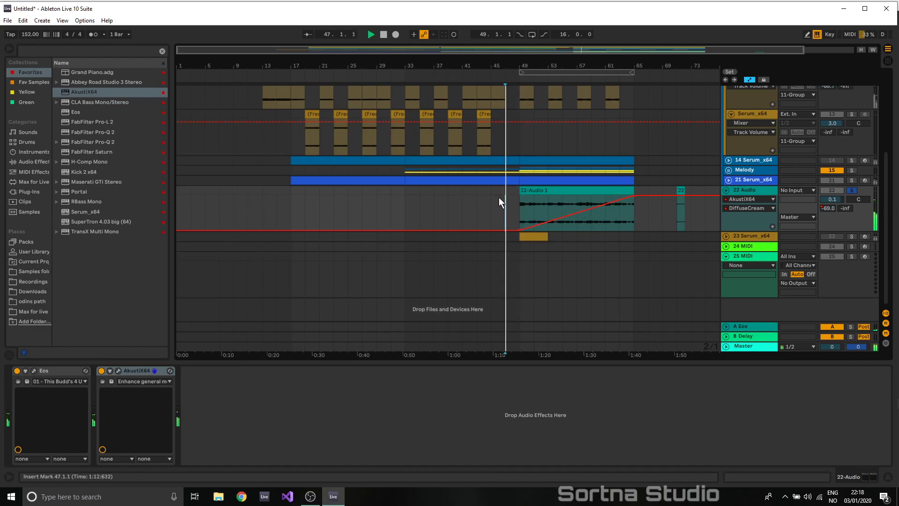
{"action": "left_click", "coordinate": [475, 198]}
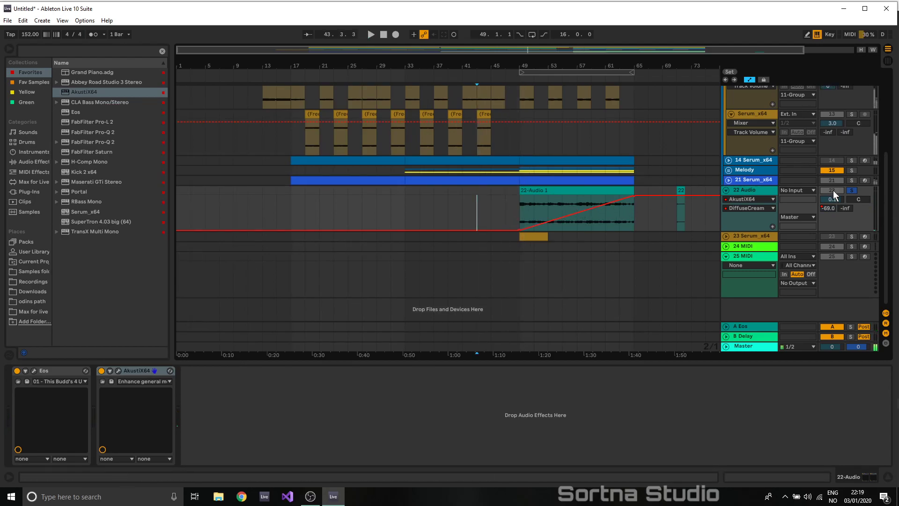
{"action": "left_click", "coordinate": [850, 190]}
{"action": "left_click", "coordinate": [506, 192]}
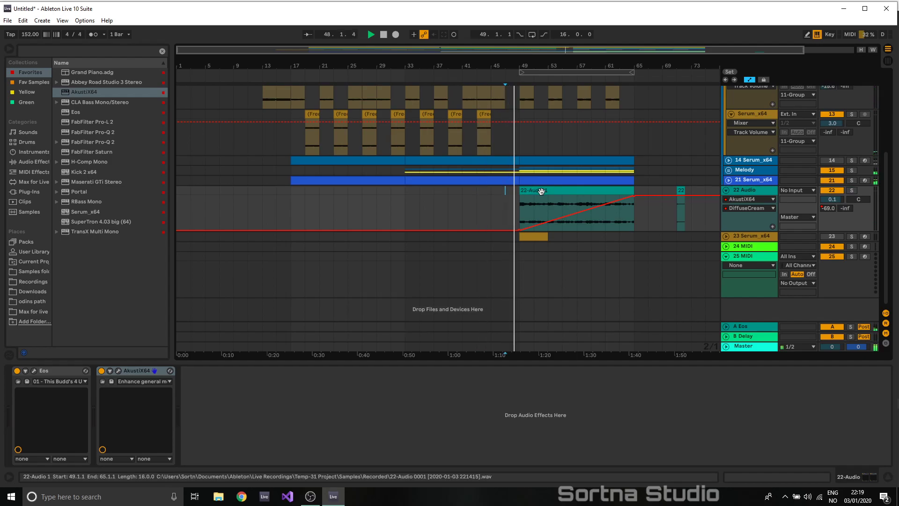
- Set the gain of the resampled clip on 22 Audio to -2.13 dB and show the track's devices
{"action": "left_click", "coordinate": [535, 190]}
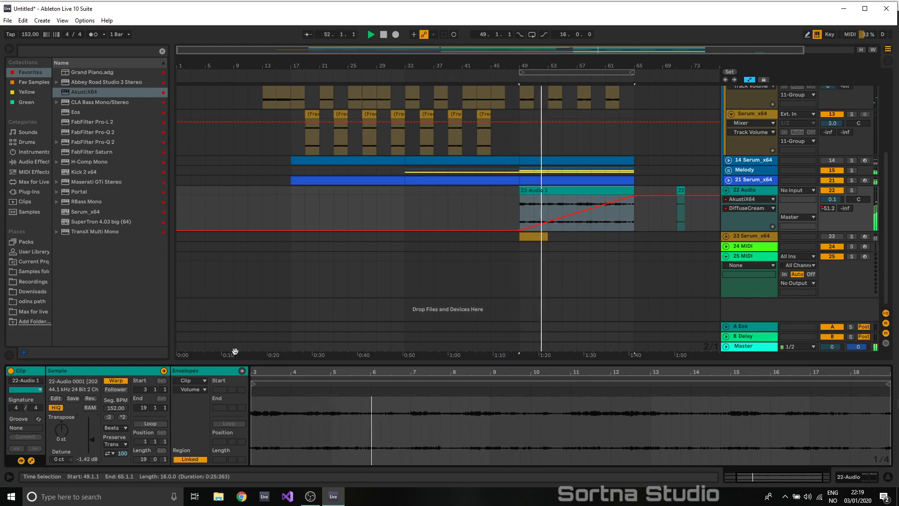
{"action": "left_click_drag", "start_coordinate": [92, 439], "coordinate": [91, 439]}
{"action": "left_click", "coordinate": [749, 190]}
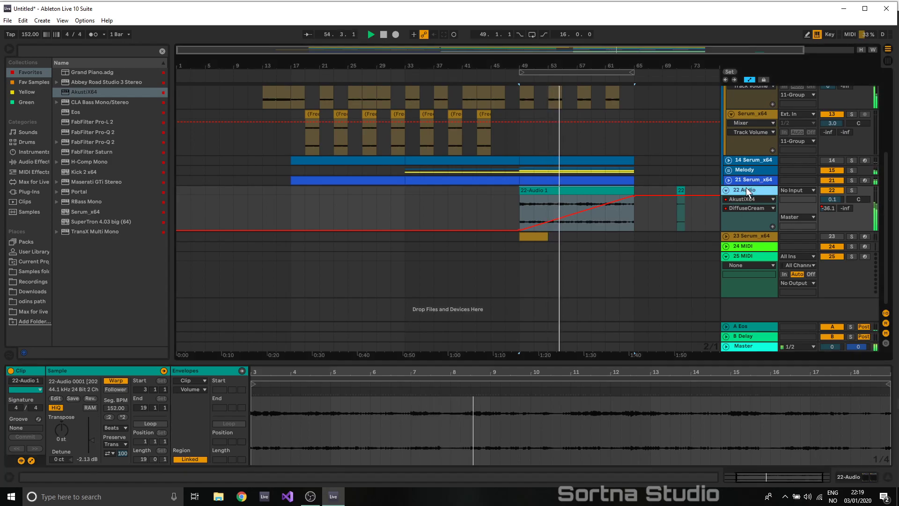
{"action": "scroll", "coordinate": [675, 178], "scroll_direction": "up", "scroll_amount": 5}
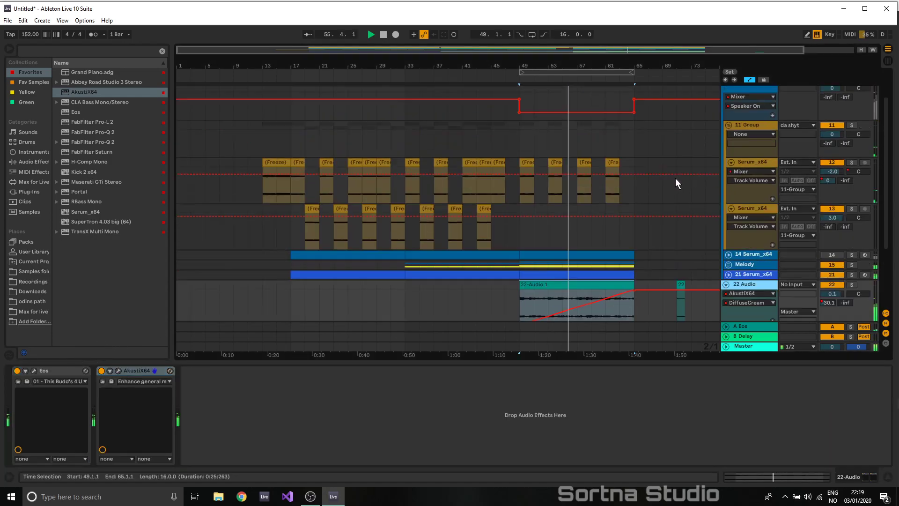
{"action": "scroll", "coordinate": [693, 195], "scroll_direction": "down", "scroll_amount": 4}
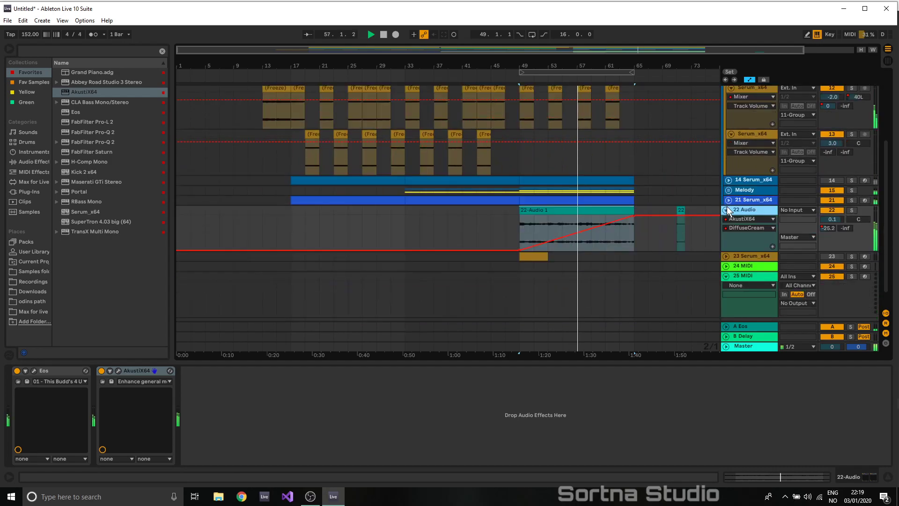
{"action": "left_click", "coordinate": [727, 206]}
{"action": "left_click", "coordinate": [726, 209]}
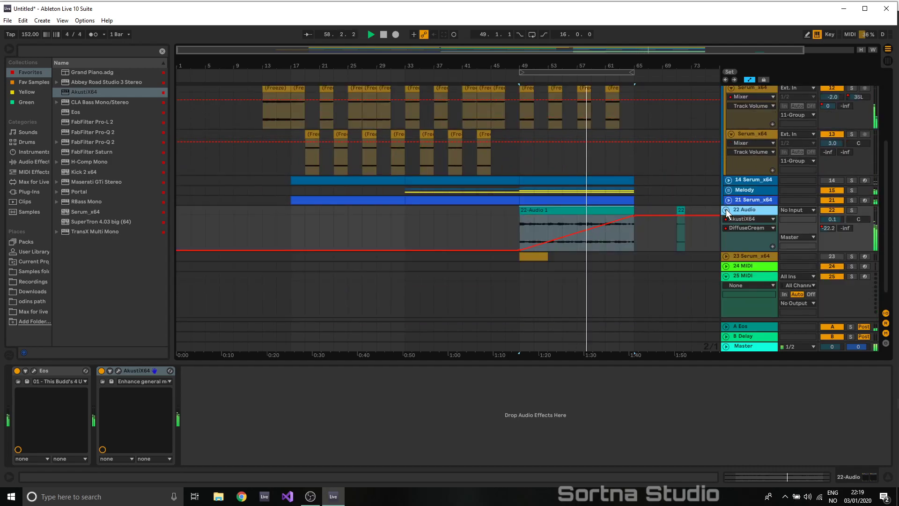
- Add AkustiX64 before the Compressor on the da shyt group and load its Init preset while the song plays
{"action": "scroll", "coordinate": [726, 209], "scroll_direction": "up", "scroll_amount": 5}
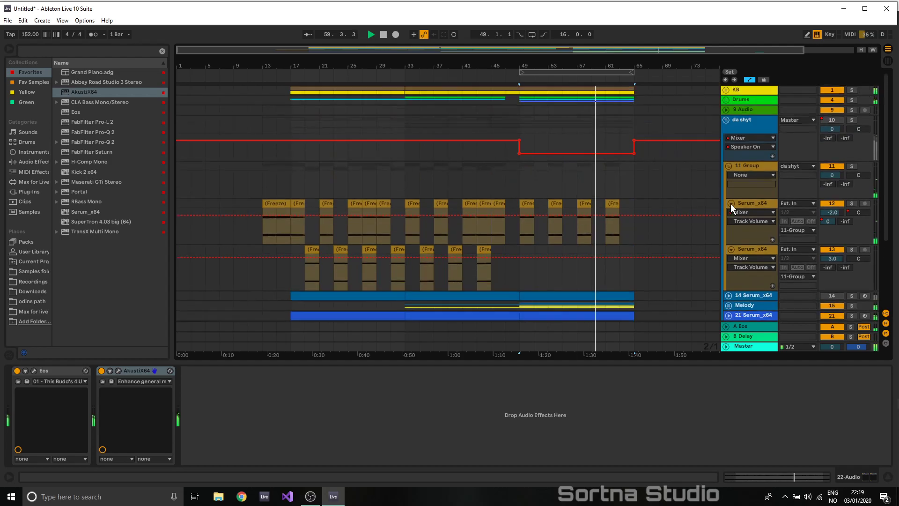
{"action": "left_click", "coordinate": [739, 126]}
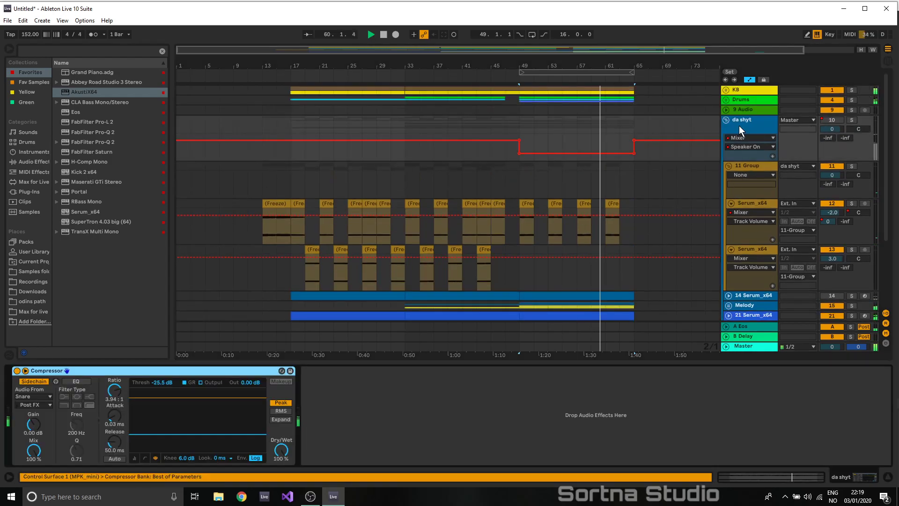
{"action": "left_click", "coordinate": [84, 92]}
{"action": "key", "text": "Return"}
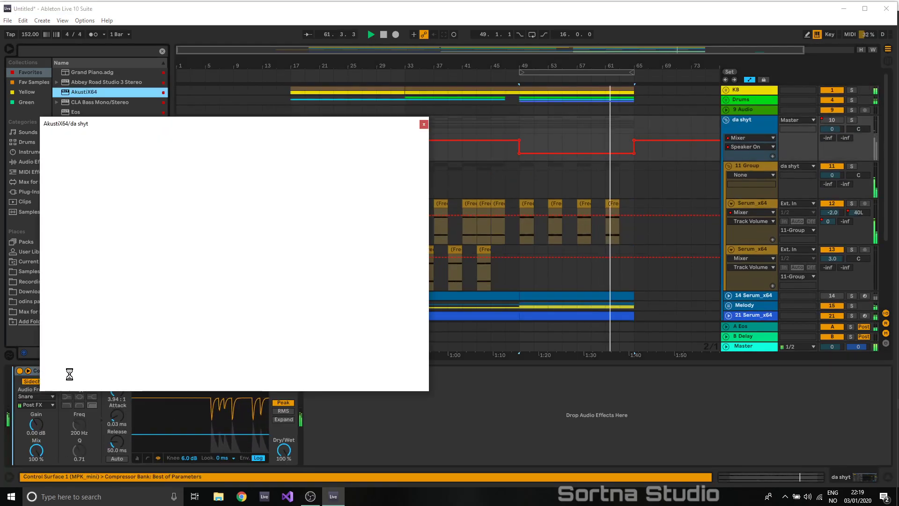
{"action": "left_click", "coordinate": [394, 101]}
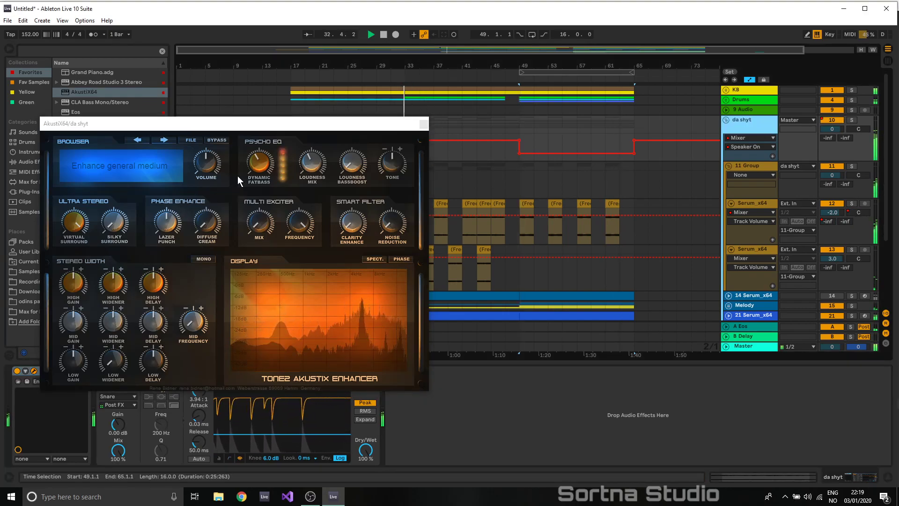
{"action": "left_click", "coordinate": [194, 139]}
{"action": "left_click", "coordinate": [208, 191]}
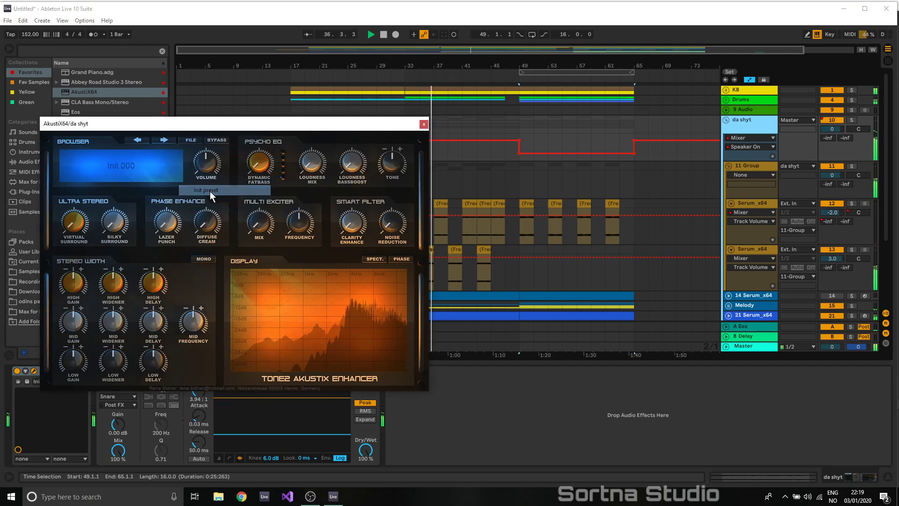
- Raise the High Widener slightly and adjust the Loudness Mix and Mid Widener in the da shyt group's AkustiX64
{"action": "left_click", "coordinate": [313, 168]}
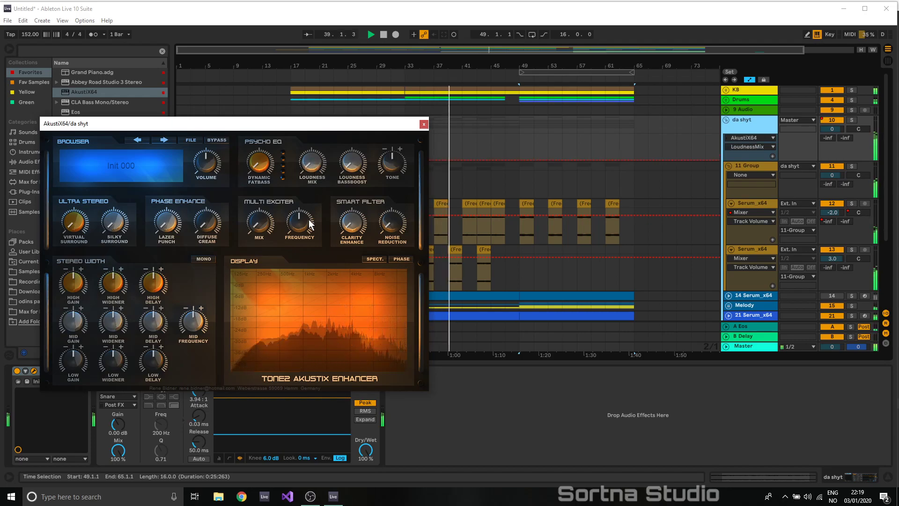
{"action": "left_click_drag", "start_coordinate": [121, 280], "coordinate": [121, 282]}
{"action": "left_click_drag", "start_coordinate": [118, 319], "coordinate": [120, 294]}
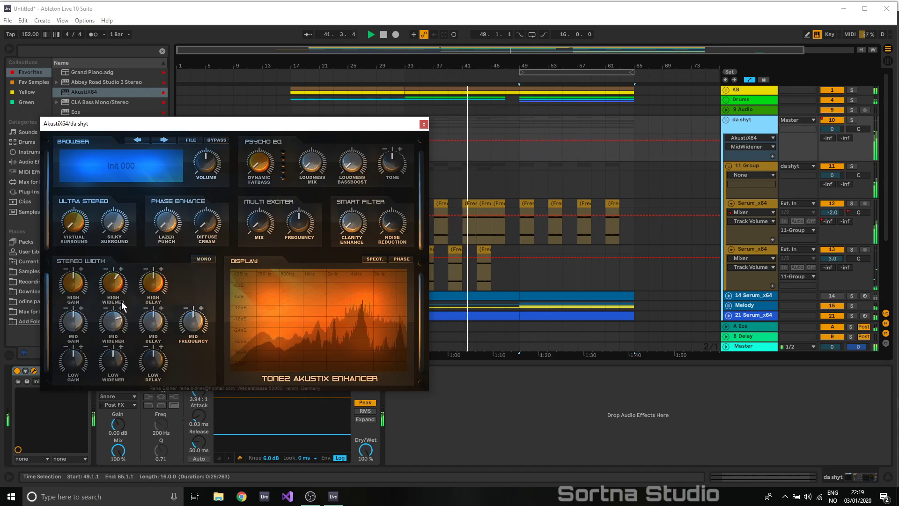
{"action": "left_click", "coordinate": [116, 300]}
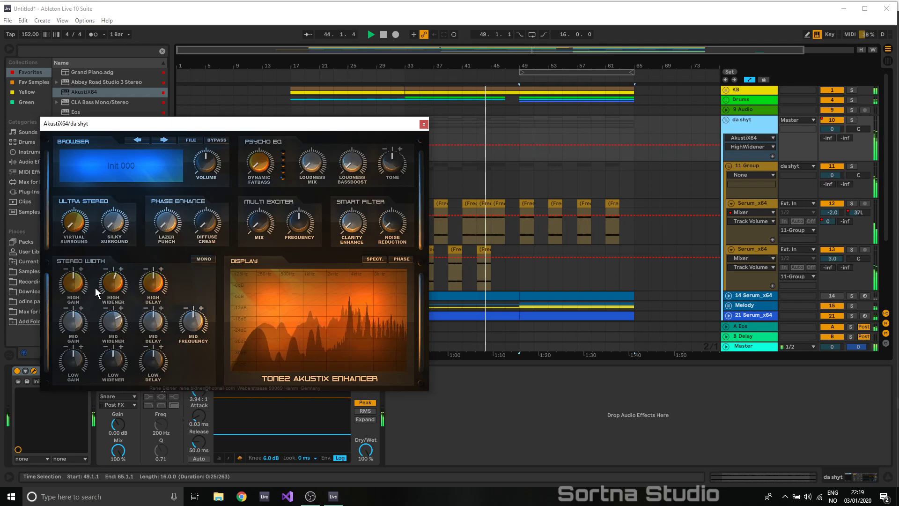
- Adjust the Mid Delay and High Delay in the Stereo Width section of the da shyt group's AkustiX64
{"action": "left_click", "coordinate": [157, 322]}
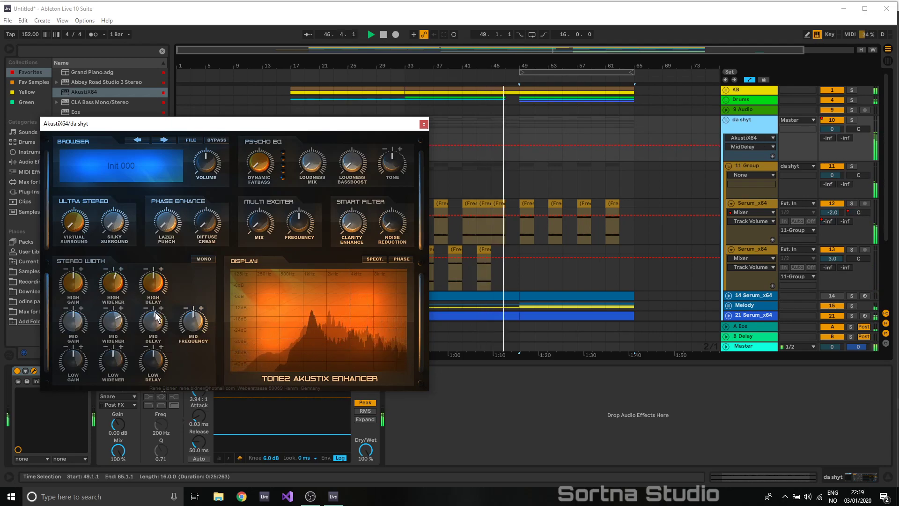
{"action": "left_click", "coordinate": [154, 289]}
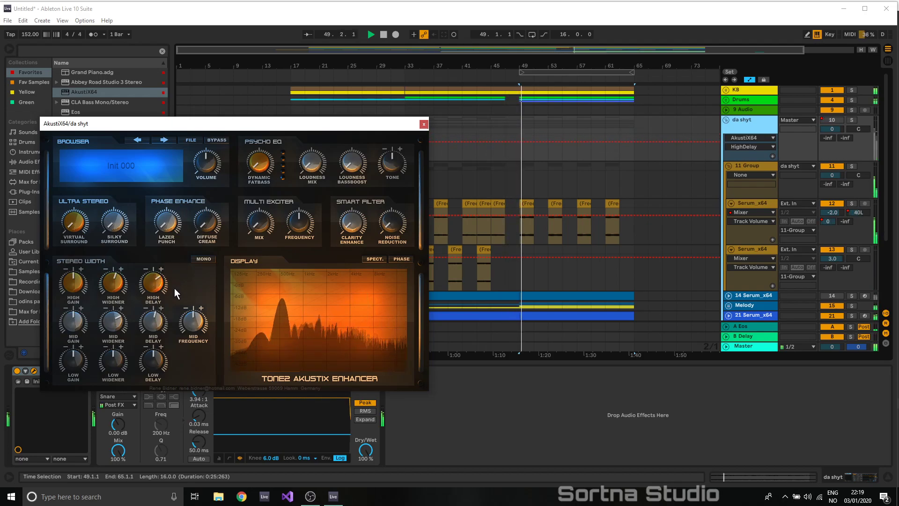
{"action": "left_click", "coordinate": [157, 321]}
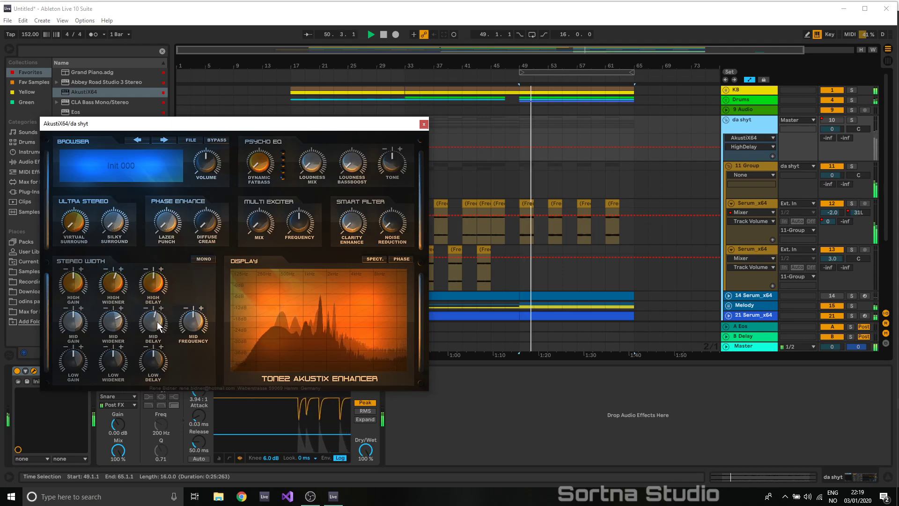
- Adjust AkustiX64's Diffuse Cream, Lazer Punch and Ultra Stereo surround amounts on the da shyt group
{"action": "left_click", "coordinate": [204, 223]}
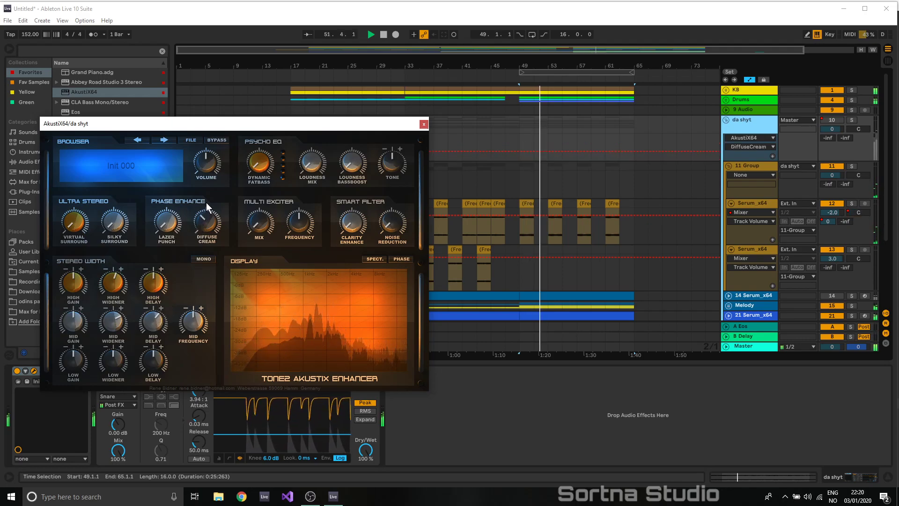
{"action": "left_click", "coordinate": [172, 227]}
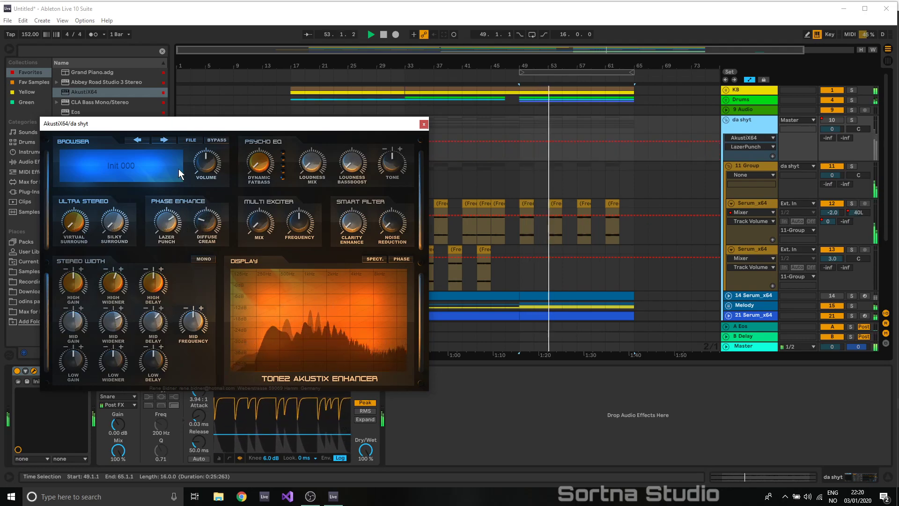
{"action": "left_click_drag", "start_coordinate": [79, 224], "coordinate": [133, 169]}
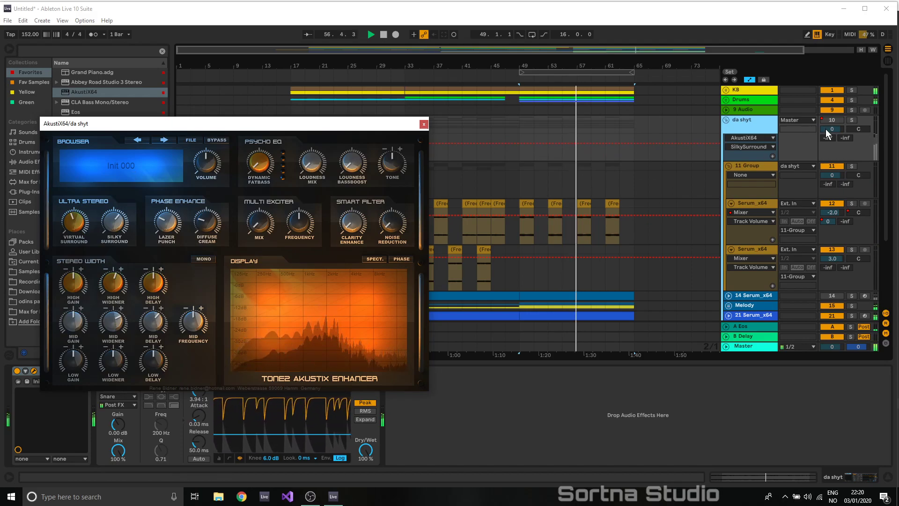
- Solo the da shyt group and replay it from bar 41, then from an earlier point in the arrangement
{"action": "key", "text": "space"}
{"action": "key", "text": "space"}
{"action": "left_click", "coordinate": [462, 132]}
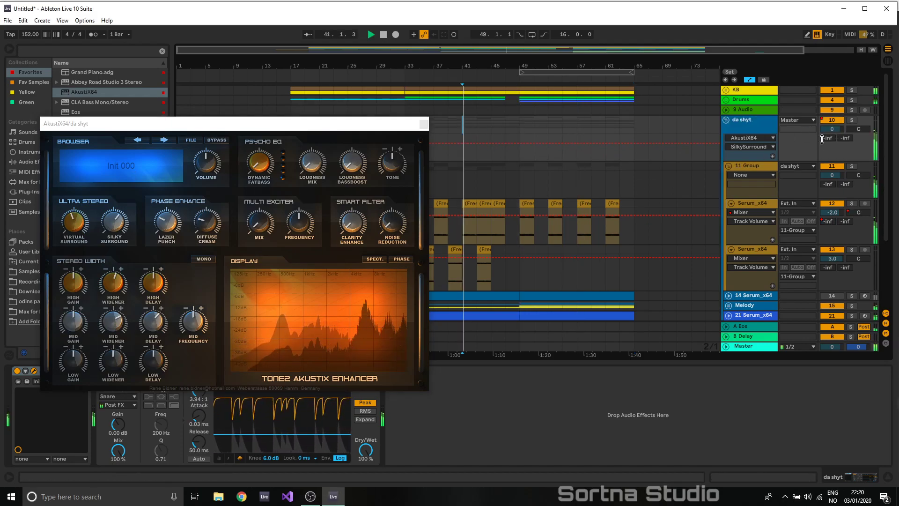
{"action": "left_click", "coordinate": [411, 73]}
- Fine-tune the Ultra Stereo surround, Lazer Punch, Diffuse Cream and Mid Frequency in AkustiX64 on the soloed da shyt group
{"action": "left_click_drag", "start_coordinate": [76, 221], "coordinate": [76, 239]}
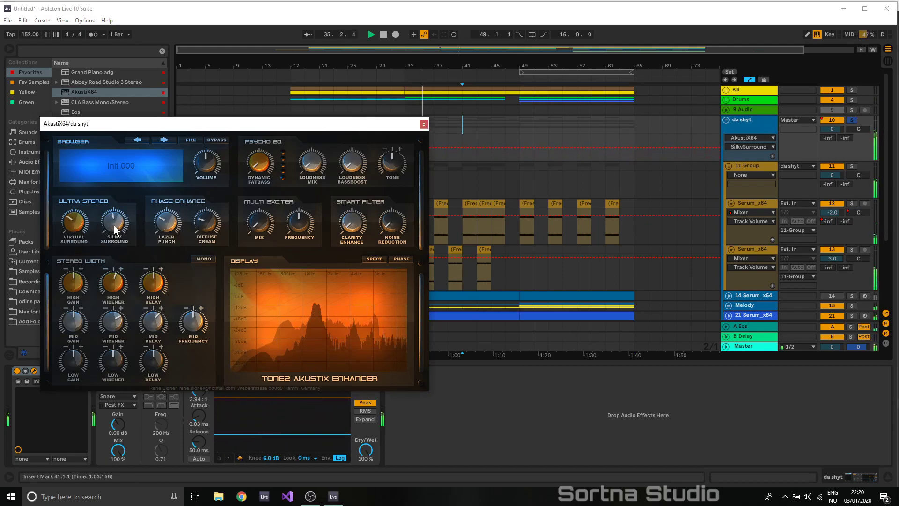
{"action": "left_click", "coordinate": [165, 228]}
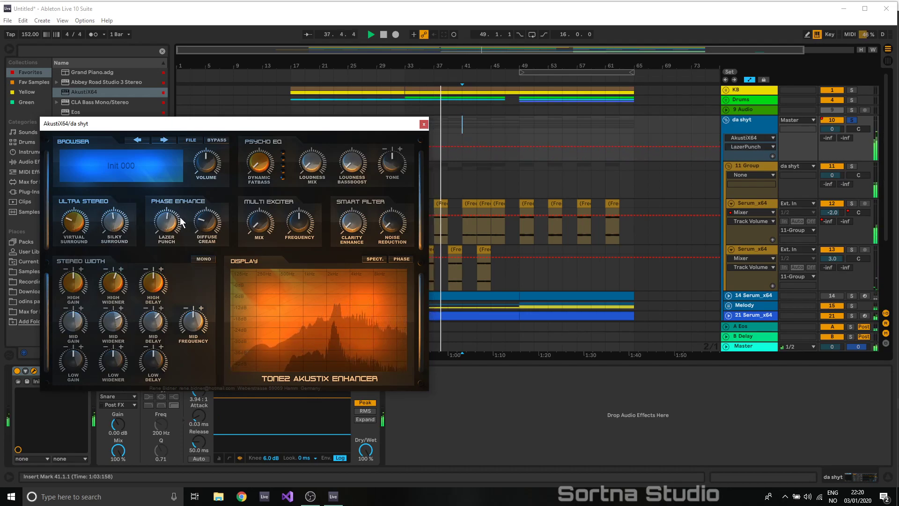
{"action": "left_click", "coordinate": [201, 229]}
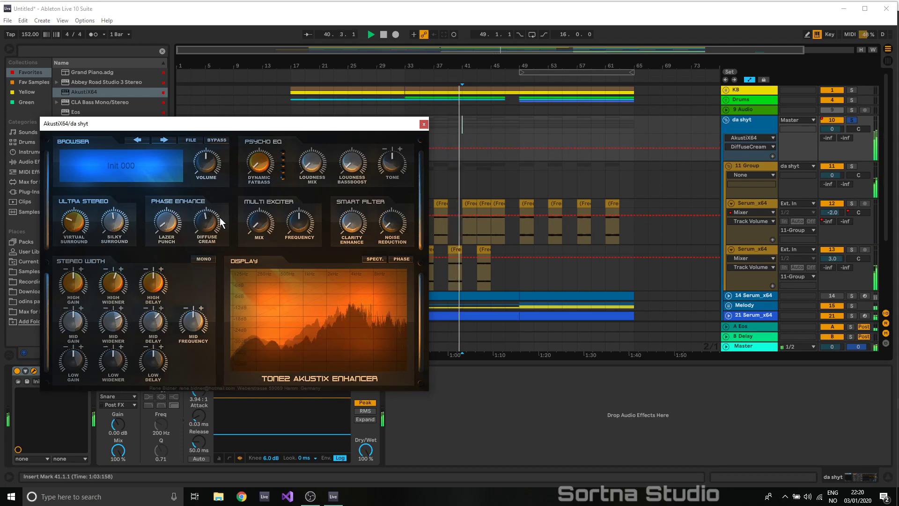
{"action": "left_click", "coordinate": [195, 325]}
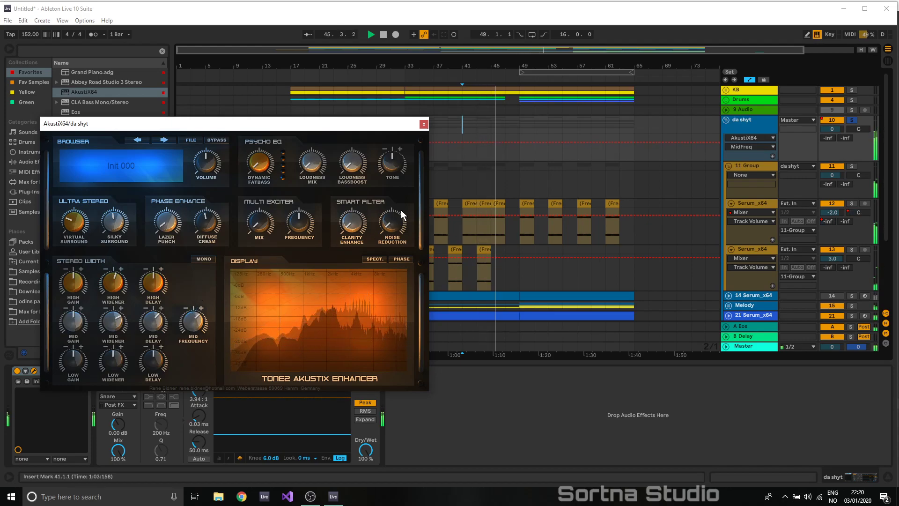
- Add FabFilter Pro-Q 2 before AkustiX64 on the da shyt group and create a 48 dB/oct low cut at about 160 Hz
{"action": "left_click", "coordinate": [423, 125]}
{"action": "left_click_drag", "start_coordinate": [100, 141], "coordinate": [27, 378]}
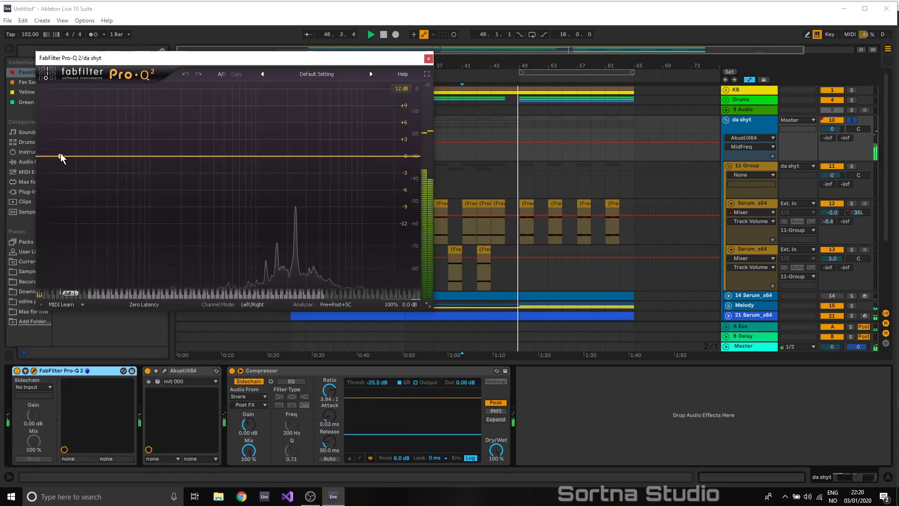
{"action": "left_click_drag", "start_coordinate": [61, 157], "coordinate": [172, 169]}
{"action": "scroll", "coordinate": [172, 149], "scroll_direction": "up", "scroll_amount": 7}
{"action": "scroll", "coordinate": [171, 169], "scroll_direction": "down", "scroll_amount": 2}
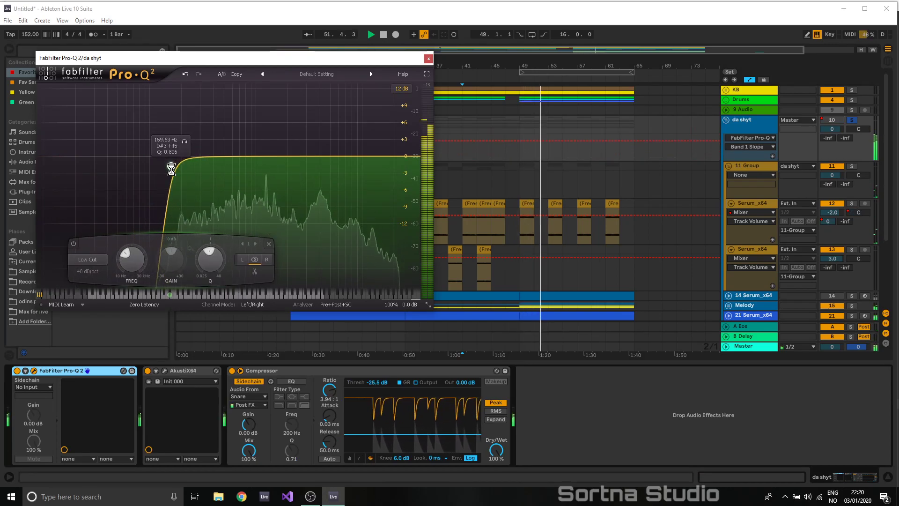
- Move the low cut to about 133 Hz with a Q of 0.508, compare a 96 dB/oct slope and keep 48 dB/oct
{"action": "left_click_drag", "start_coordinate": [171, 169], "coordinate": [163, 188]}
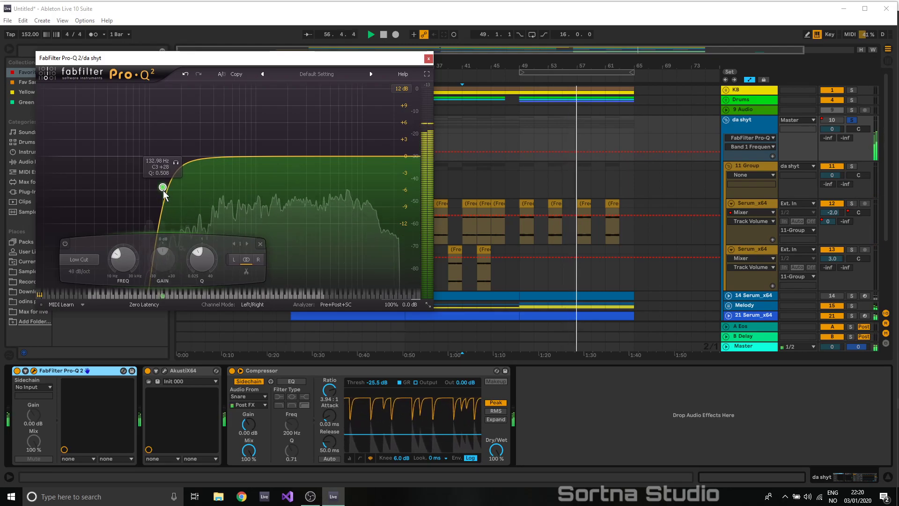
{"action": "scroll", "coordinate": [163, 190], "scroll_direction": "up", "scroll_amount": 2}
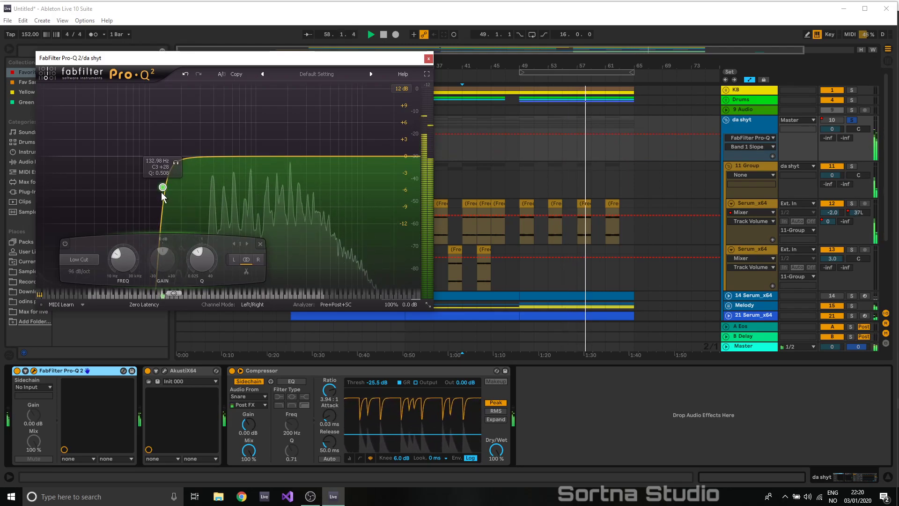
{"action": "scroll", "coordinate": [161, 192], "scroll_direction": "down", "scroll_amount": 2}
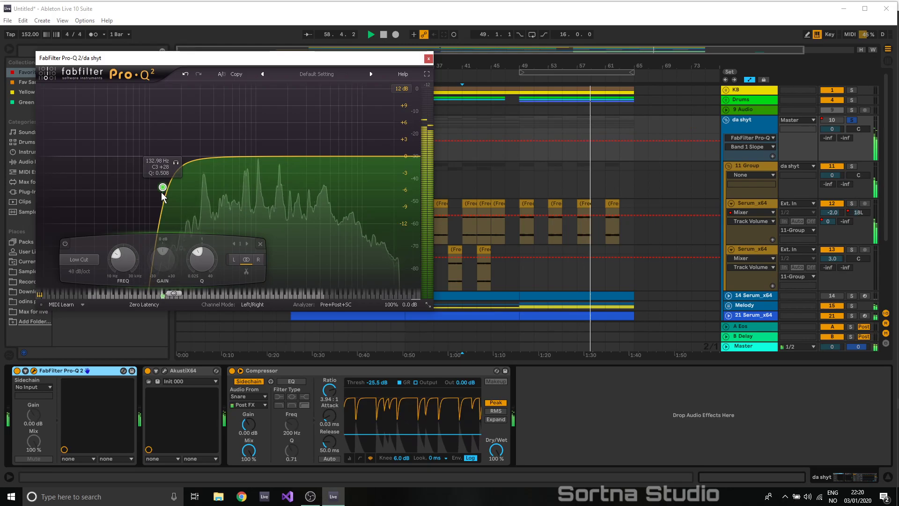
{"action": "left_click", "coordinate": [424, 58]}
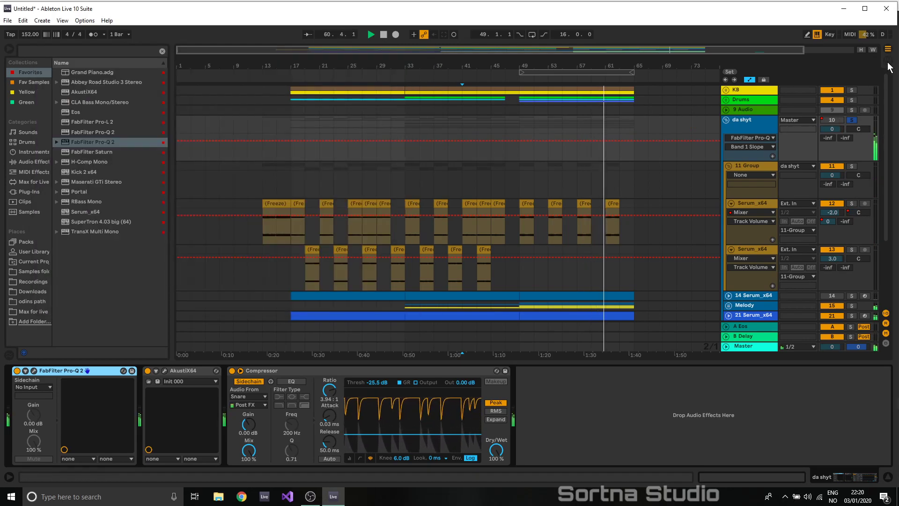
- Replay the song from bar 35 and clear the solo on the da shyt group
{"action": "left_click", "coordinate": [420, 111]}
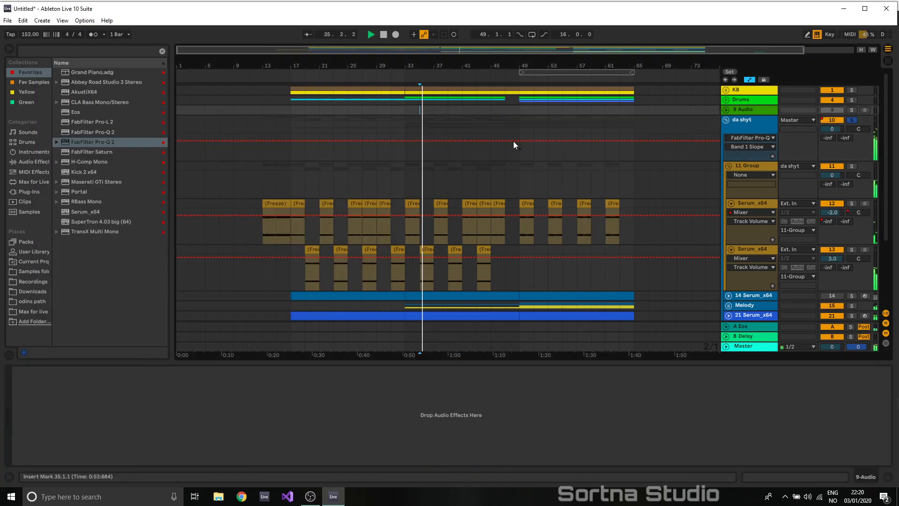
{"action": "scroll", "coordinate": [841, 146], "scroll_direction": "down", "scroll_amount": 4}
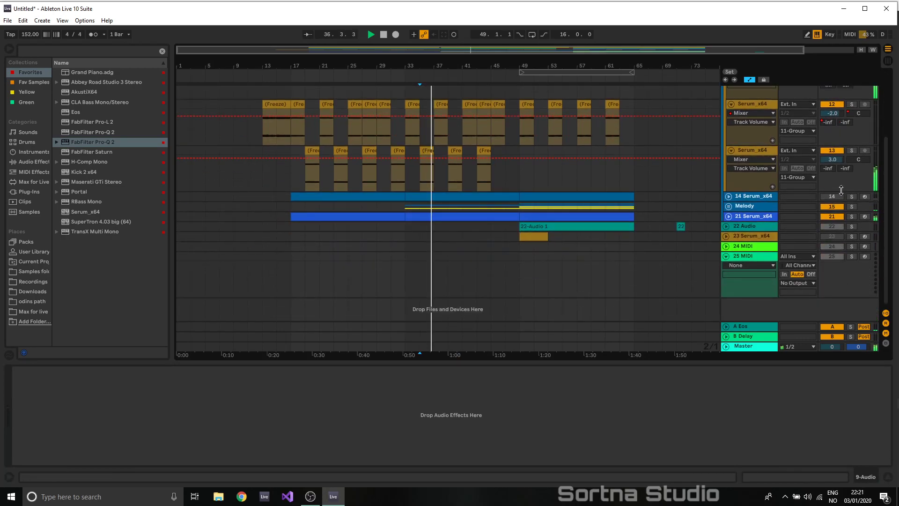
{"action": "scroll", "coordinate": [841, 189], "scroll_direction": "up", "scroll_amount": 4}
{"action": "left_click", "coordinate": [853, 120]}
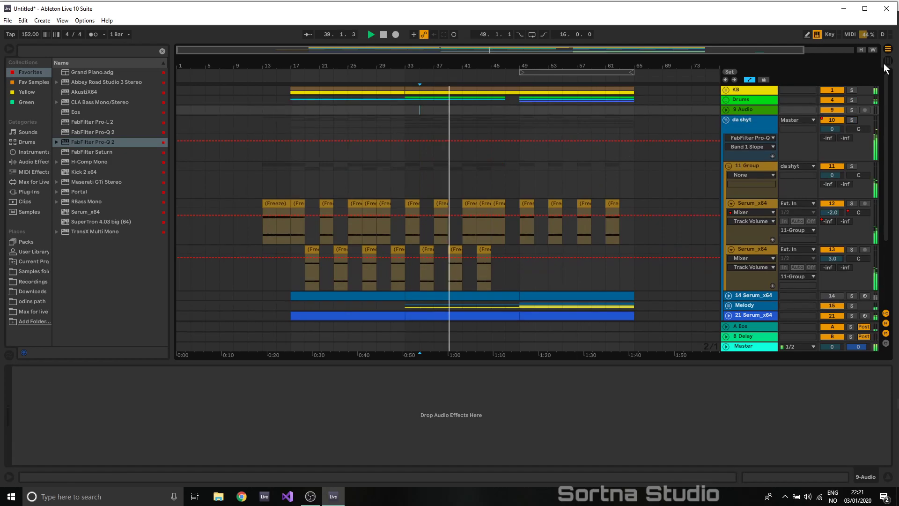
- Try lowering the da shyt group's volume to -6.4 dB in the Session mixer
{"action": "key", "text": "Tab"}
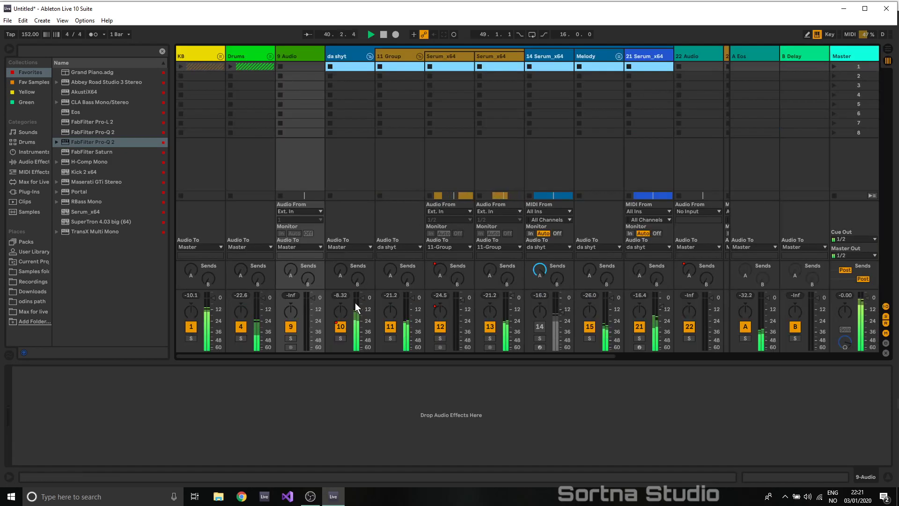
{"action": "left_click", "coordinate": [340, 295]}
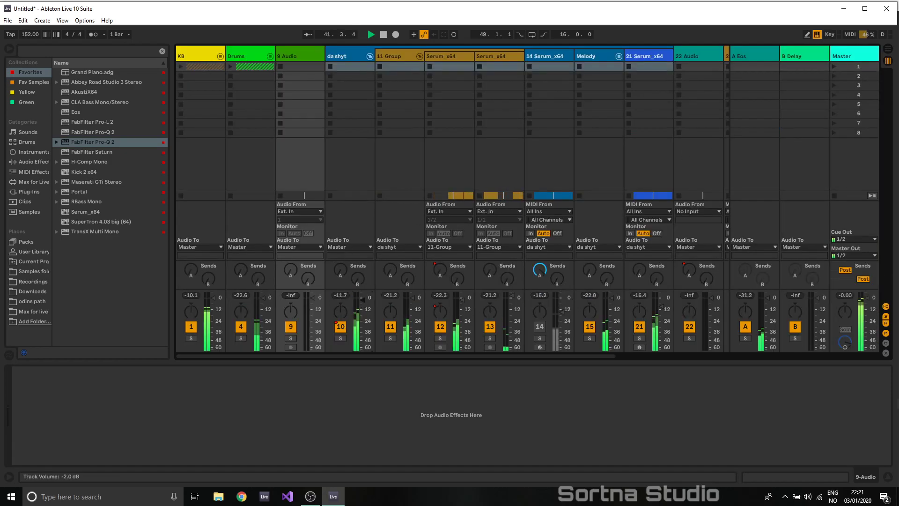
{"action": "left_click", "coordinate": [364, 304]}
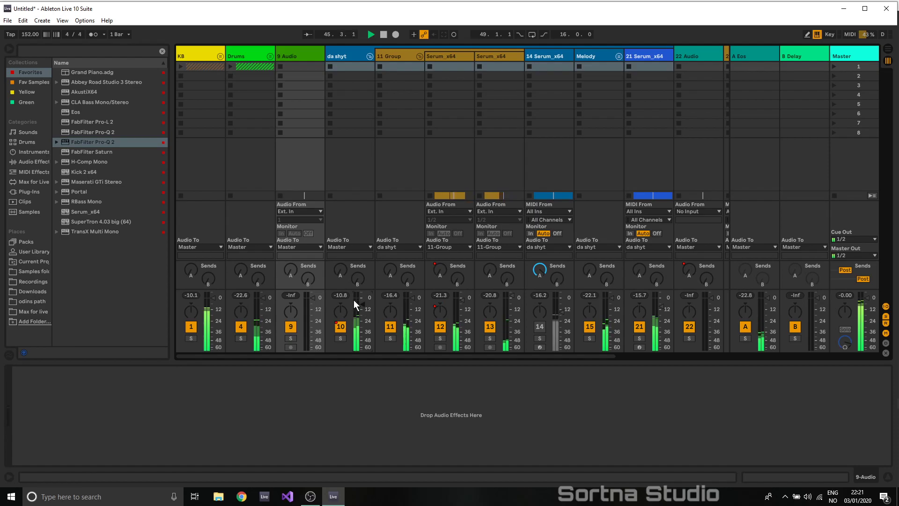
- Open the Master's FabFilter Pro-L 2 to watch the levels and replay the arrangement from bar 43
{"action": "left_click", "coordinate": [846, 56]}
{"action": "left_click", "coordinate": [32, 372]}
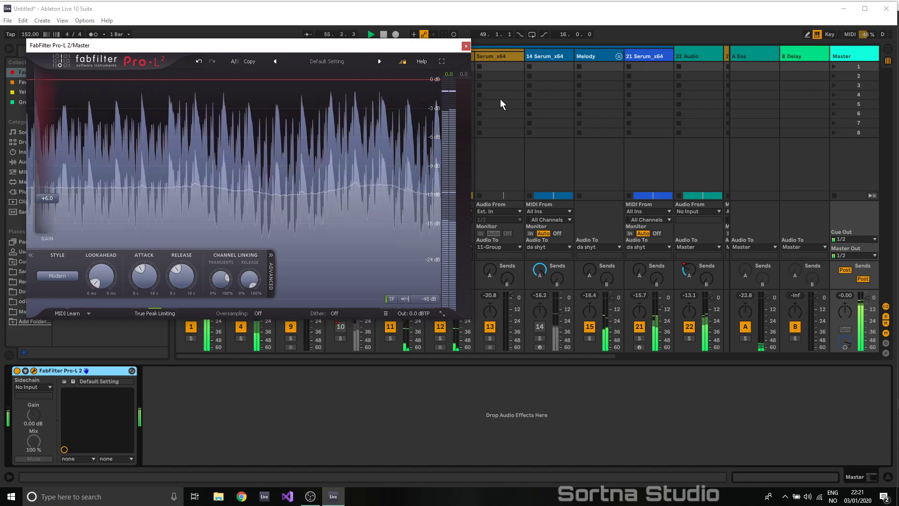
{"action": "left_click", "coordinate": [886, 65]}
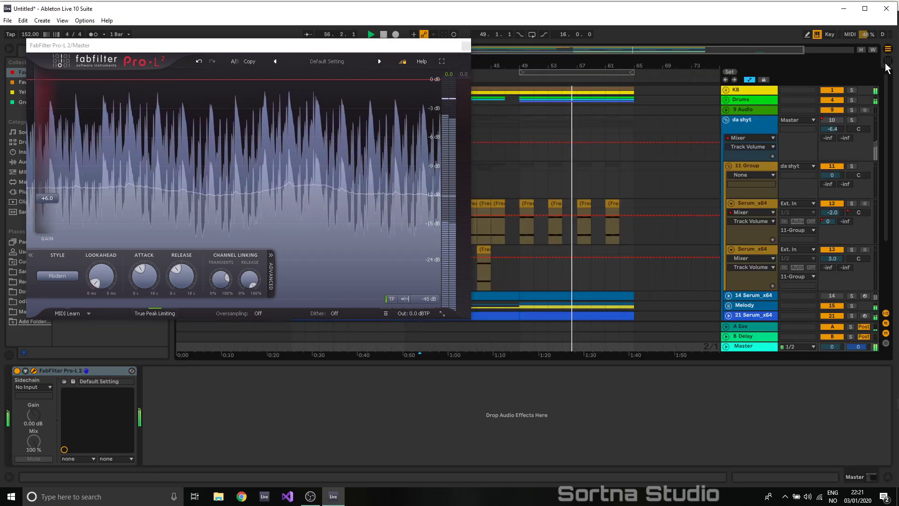
{"action": "left_click", "coordinate": [484, 168]}
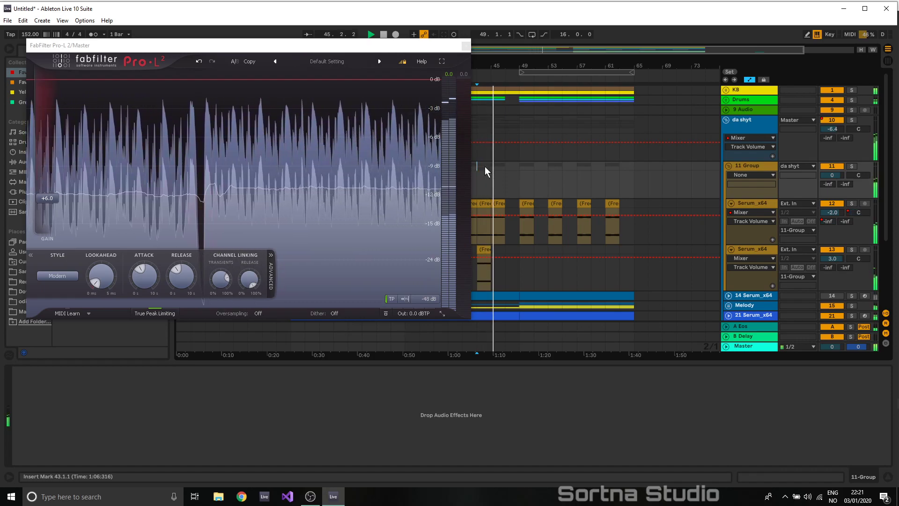
- Set the da shyt group's track volume to -0.7 dB and restart playback to check the balance
{"action": "left_click_drag", "start_coordinate": [832, 128], "coordinate": [832, 102]}
{"action": "key", "text": "space"}
{"action": "key", "text": "space"}
{"action": "key", "text": "space"}
{"action": "key", "text": "space"}
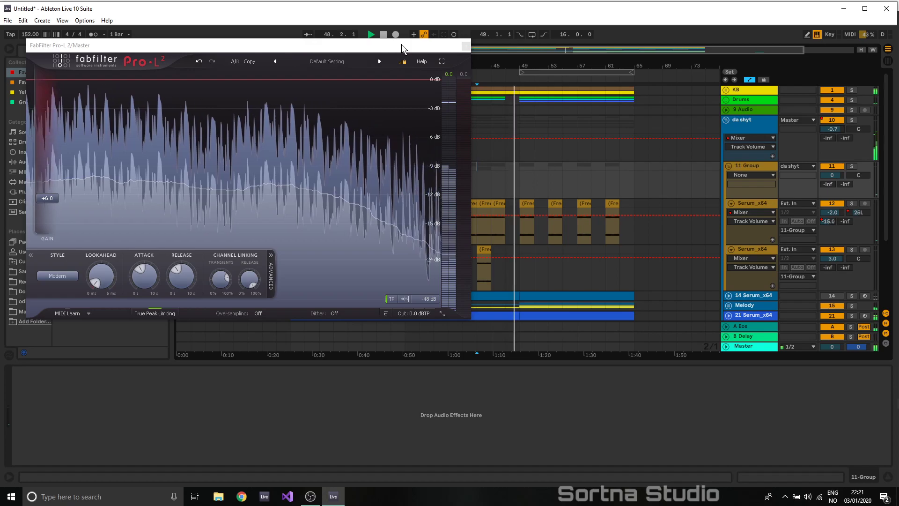
- Close the limiter window, unfold the 22 Audio track and open its resampled clip from bars 49 to 65
{"action": "scroll", "coordinate": [688, 265], "scroll_direction": "down", "scroll_amount": 5}
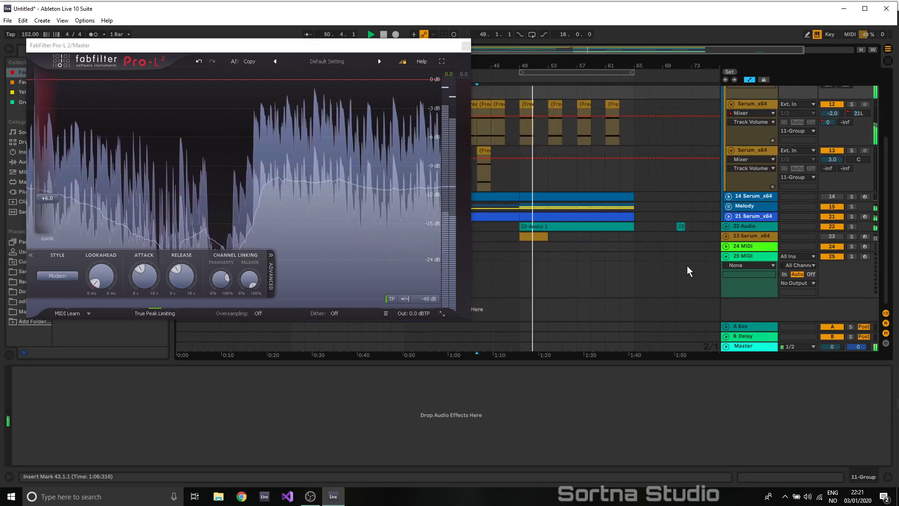
{"action": "left_click", "coordinate": [465, 45]}
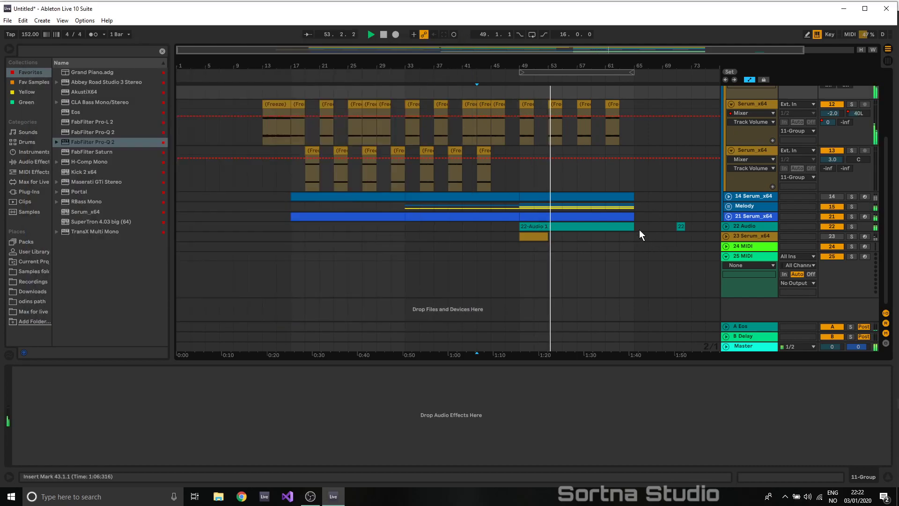
{"action": "left_click", "coordinate": [725, 226]}
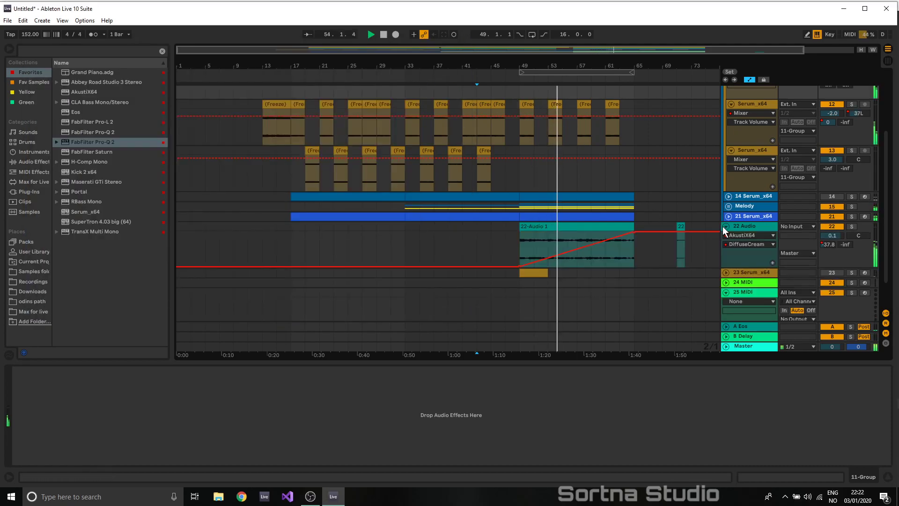
{"action": "double_click", "coordinate": [574, 226]}
{"action": "scroll", "coordinate": [648, 206], "scroll_direction": "down", "scroll_amount": 2}
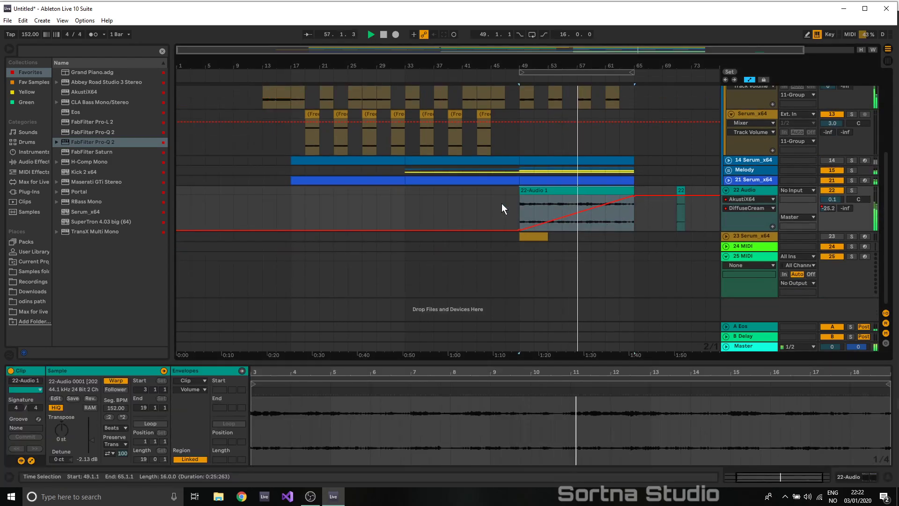
- Place the insert marker at bar 65 and show the devices of the 22 Audio track
{"action": "scroll", "coordinate": [643, 218], "scroll_direction": "up", "scroll_amount": 7}
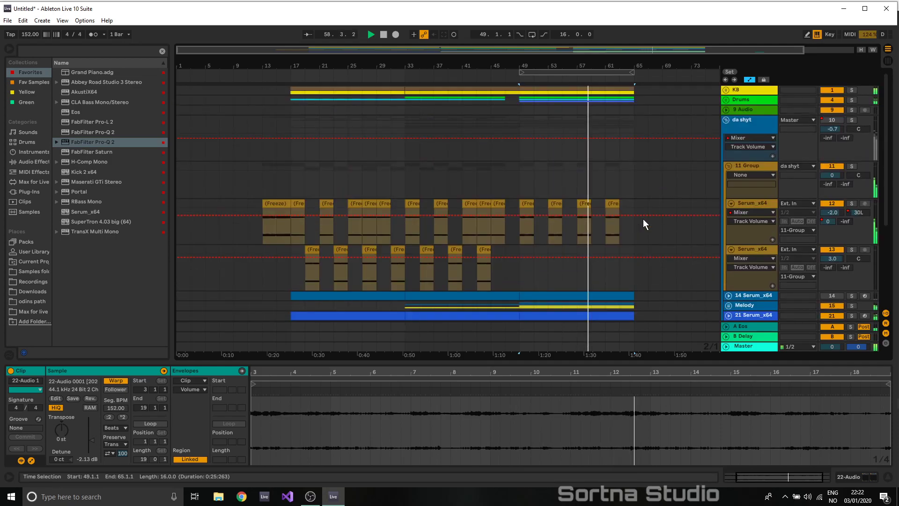
{"action": "left_click", "coordinate": [632, 195]}
{"action": "scroll", "coordinate": [638, 220], "scroll_direction": "down", "scroll_amount": 4}
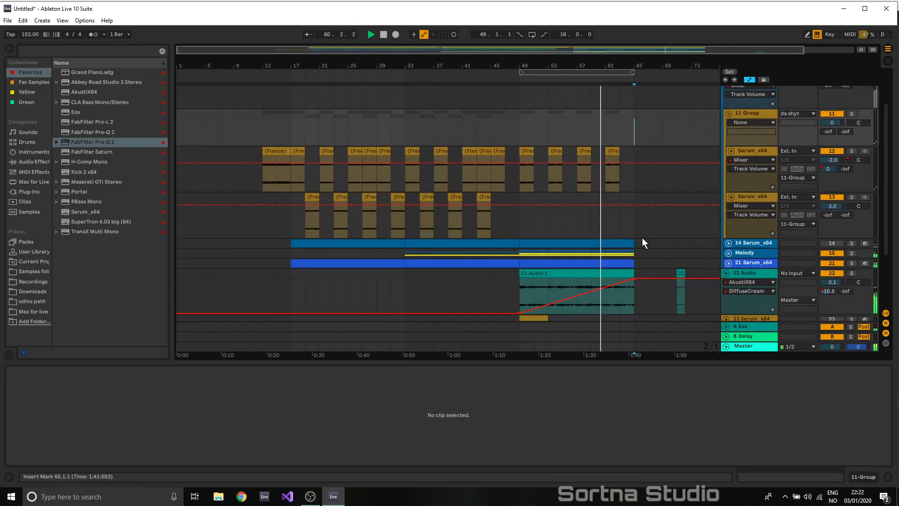
{"action": "left_click", "coordinate": [751, 239]}
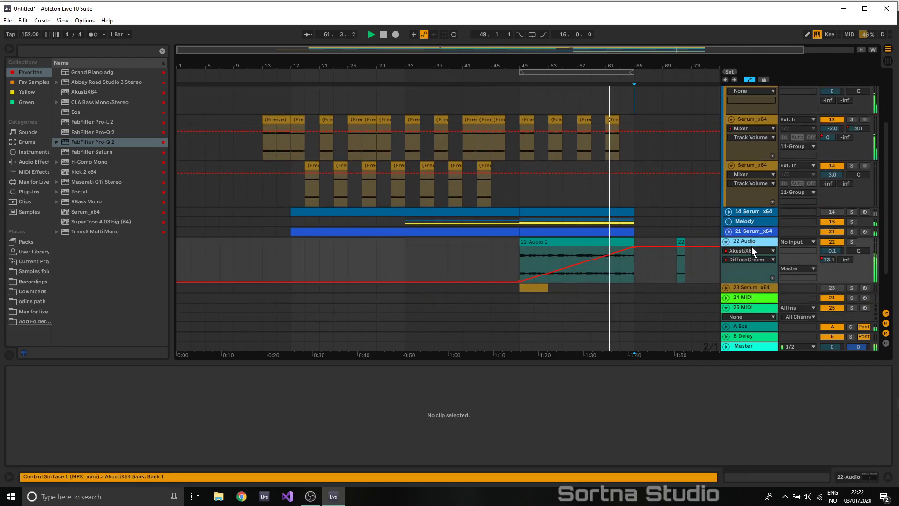
{"action": "double_click", "coordinate": [749, 243]}
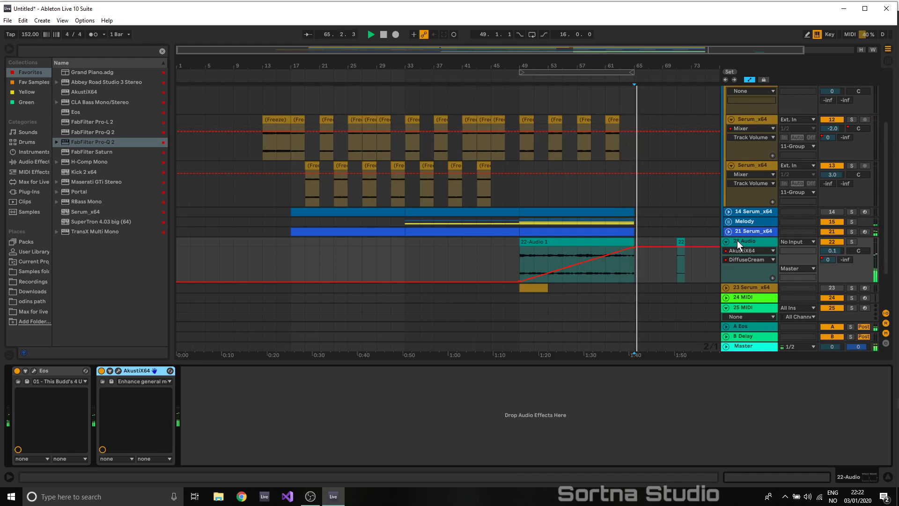
- Stop playback, then freeze and flatten the 22 Audio track
{"action": "key", "text": "space"}
{"action": "right_click", "coordinate": [739, 240]}
{"action": "left_click", "coordinate": [764, 316]}
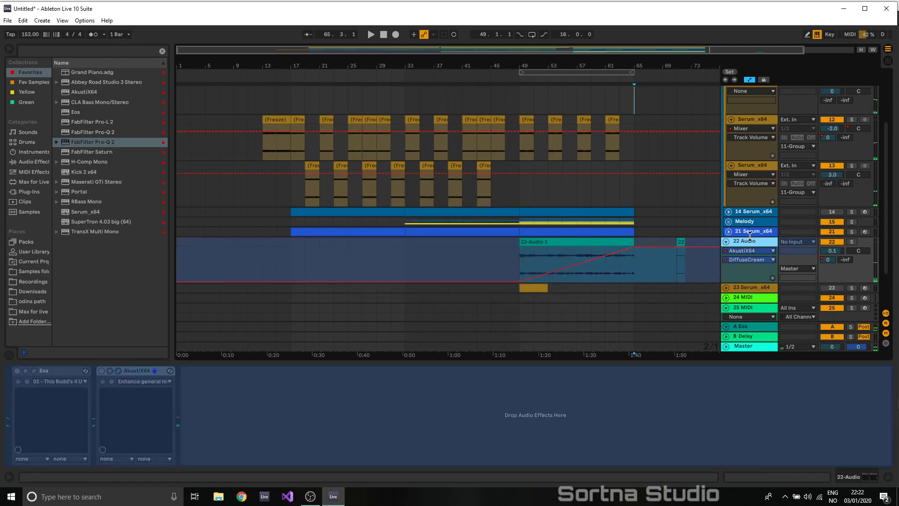
{"action": "right_click", "coordinate": [747, 241]}
{"action": "left_click", "coordinate": [777, 329]}
- Solo the flattened 22 Audio track and play it from bar 55
{"action": "left_click", "coordinate": [852, 241]}
{"action": "left_click", "coordinate": [569, 265]}
{"action": "key", "text": "space"}
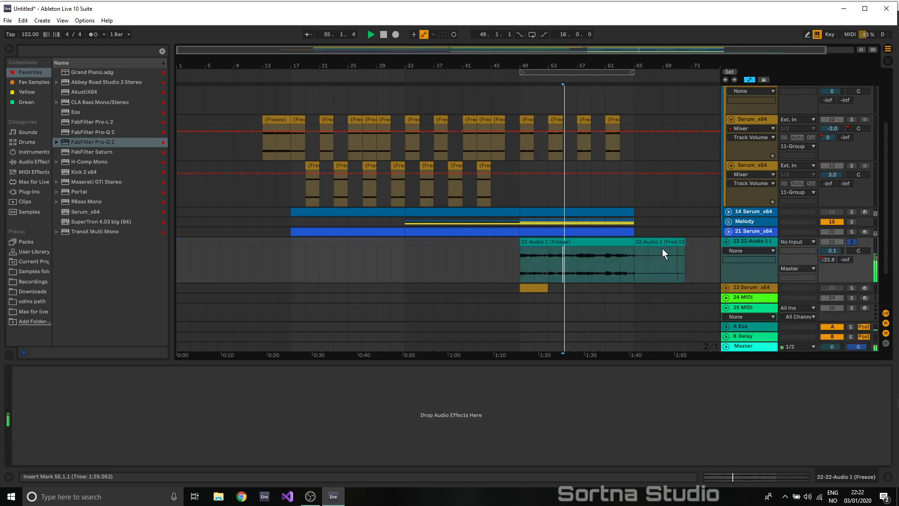
- Delete the leftover audio after bar 65 on the flattened track and consolidate the clip from bars 49 to 65
{"action": "left_click", "coordinate": [680, 242], "text": "shift"}
{"action": "key", "text": "Delete"}
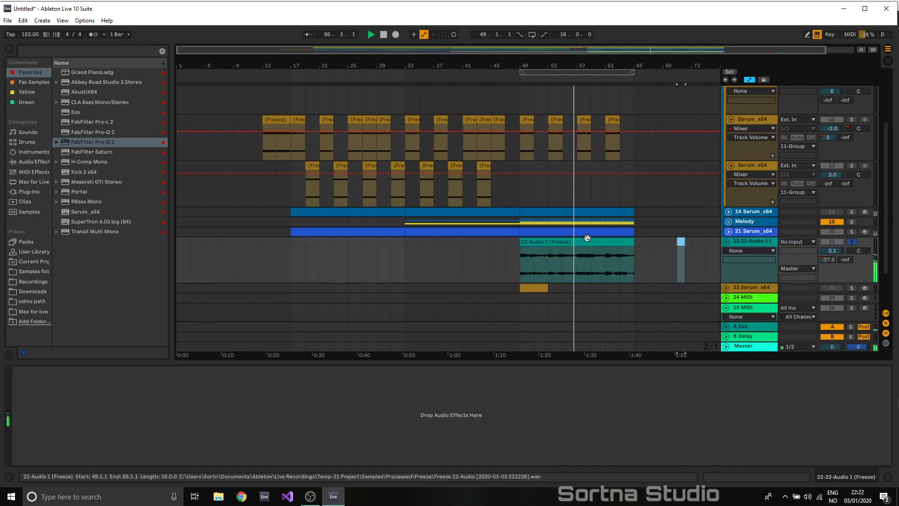
{"action": "left_click", "coordinate": [585, 242]}
{"action": "key", "text": "ctrl+j"}
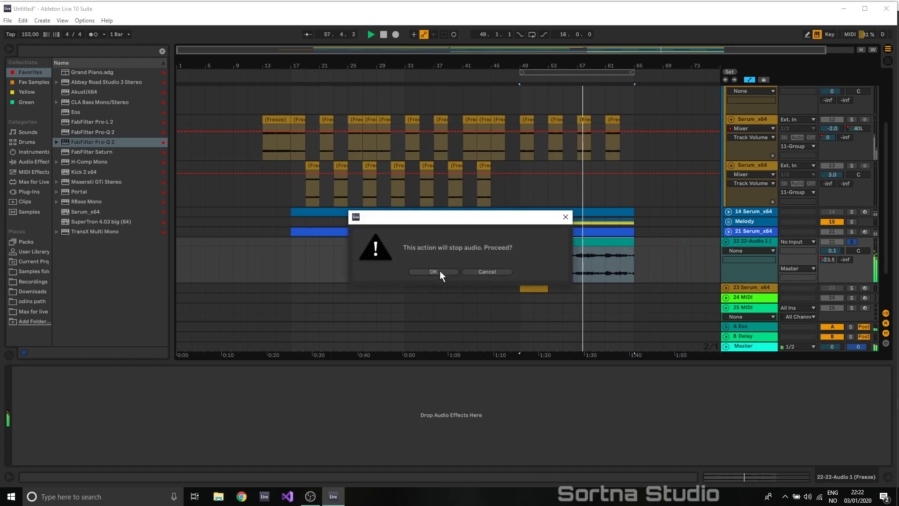
{"action": "left_click", "coordinate": [440, 271]}
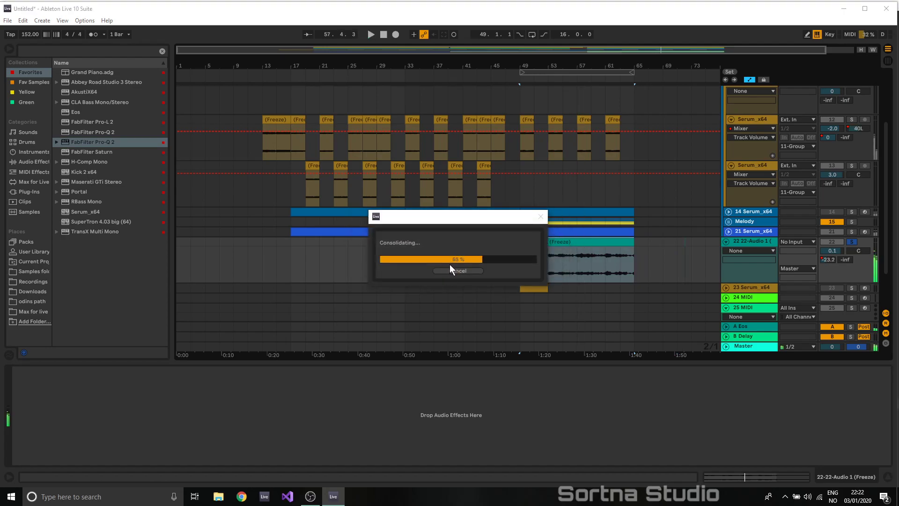
- Open the consolidated clip, set its track volume to -2.2 dB and play from bar 49
{"action": "double_click", "coordinate": [570, 244]}
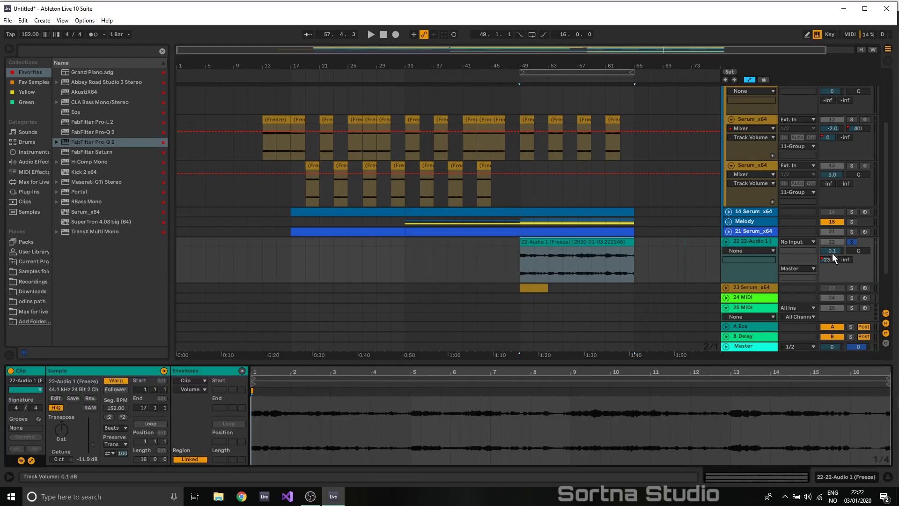
{"action": "left_click_drag", "start_coordinate": [832, 254], "coordinate": [833, 264]}
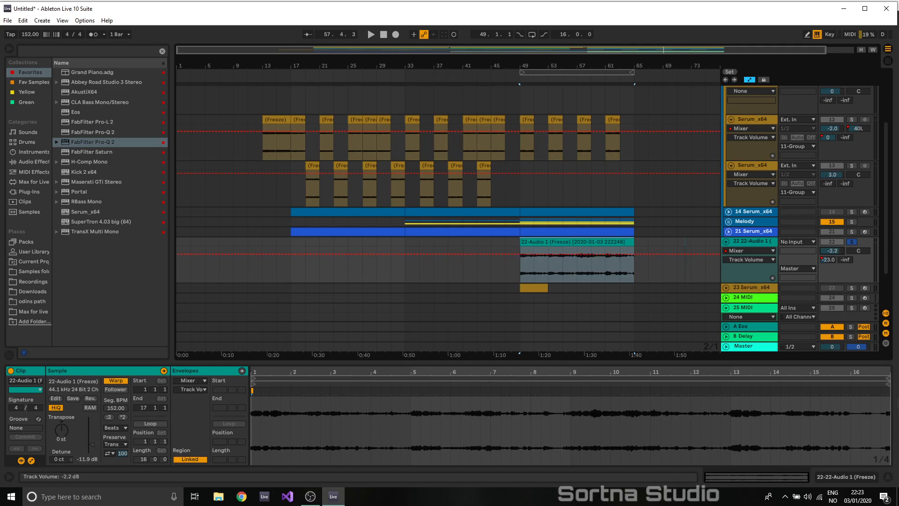
{"action": "key", "text": "space"}
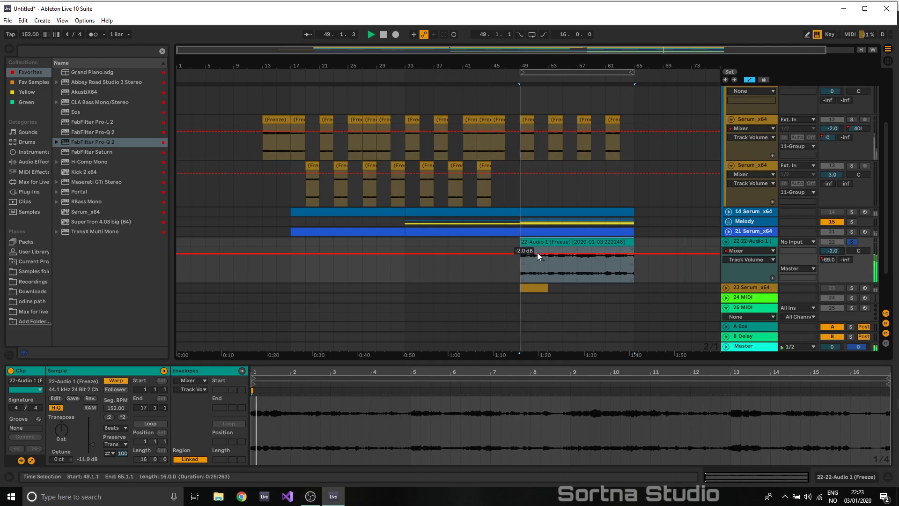
- Unsolo the 22 Audio track in the session mixer and open the Master's FabFilter Pro-L 2 beside it to watch the levels
{"action": "key", "text": "Tab"}
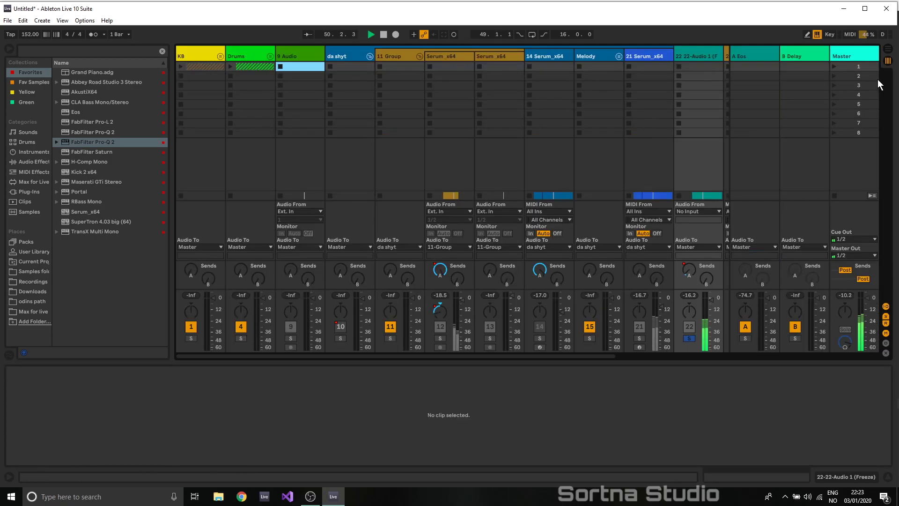
{"action": "left_click", "coordinate": [688, 340]}
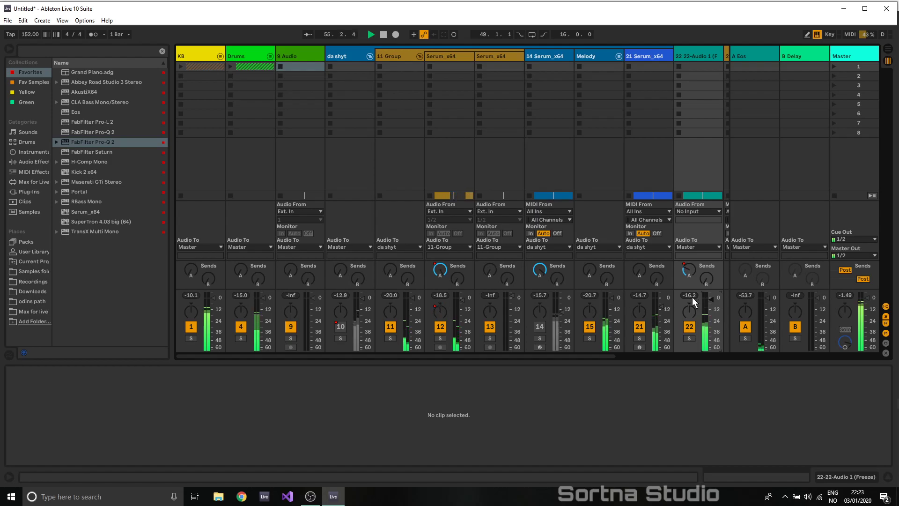
{"action": "left_click", "coordinate": [857, 55]}
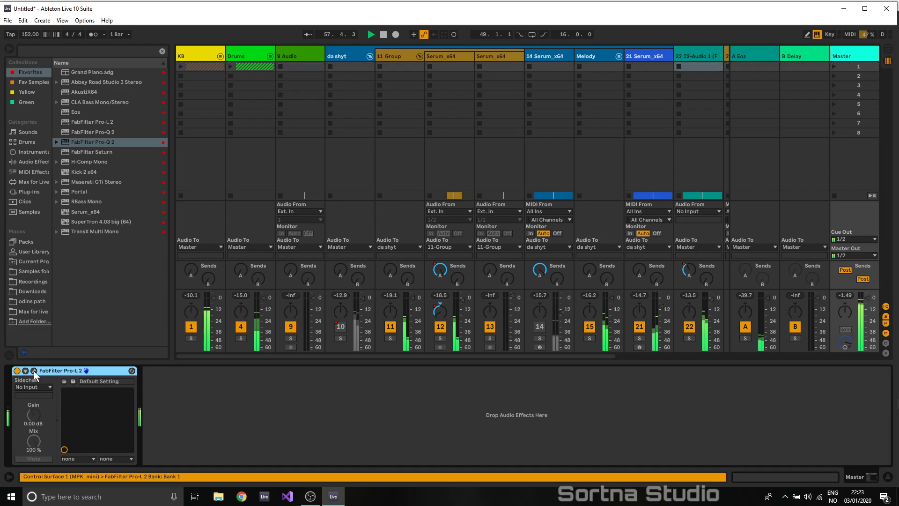
{"action": "left_click", "coordinate": [34, 371]}
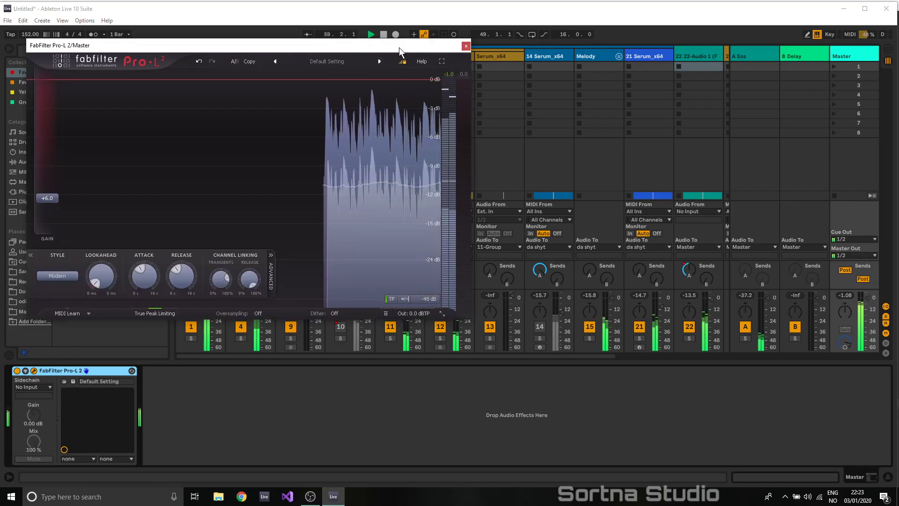
{"action": "left_click_drag", "start_coordinate": [399, 49], "coordinate": [670, 53]}
- Add FabFilter Pro-Q 2 before the limiter on the Master, open its analyzer settings and stop playback
{"action": "left_click_drag", "start_coordinate": [94, 144], "coordinate": [18, 394]}
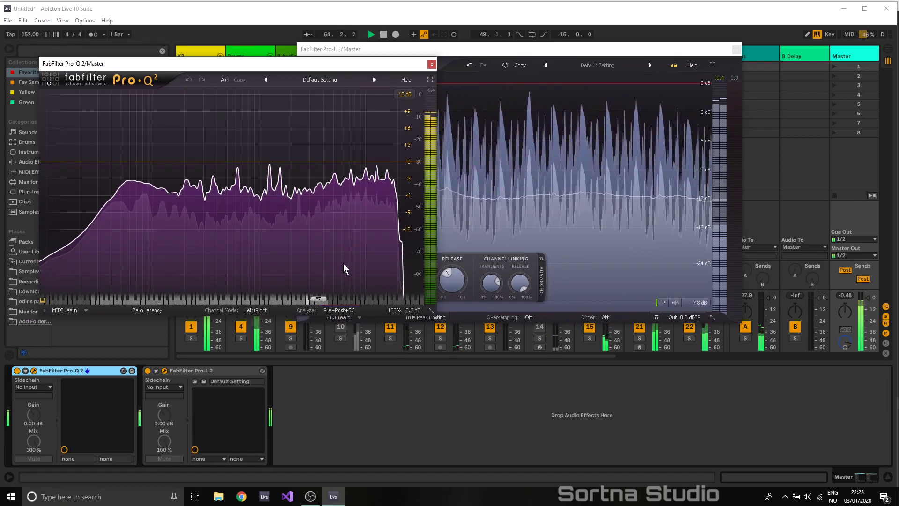
{"action": "left_click", "coordinate": [348, 310]}
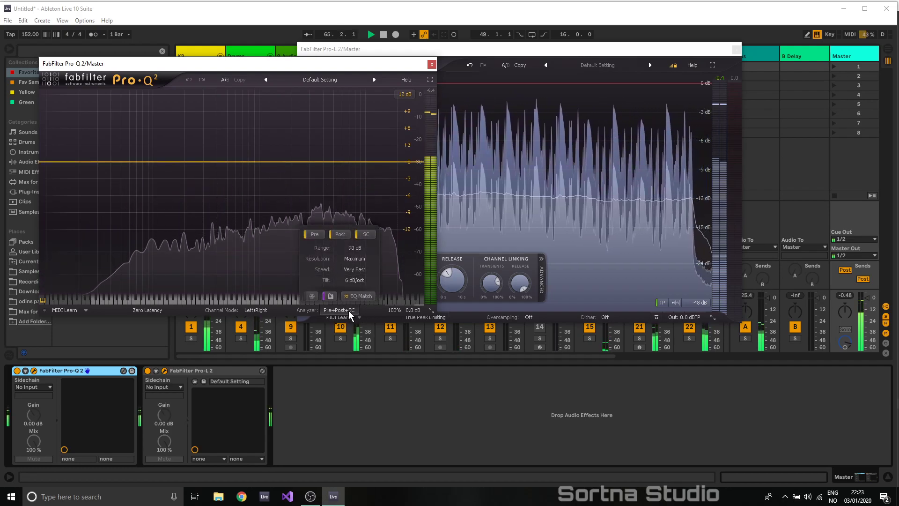
{"action": "left_click", "coordinate": [353, 281]}
{"action": "left_click", "coordinate": [238, 227]}
{"action": "key", "text": "space"}
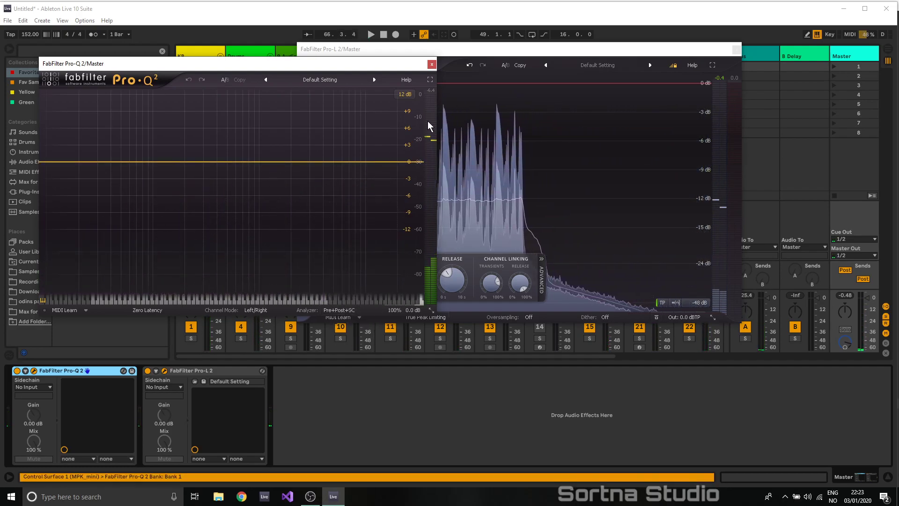
- Replay from bar 49 and close the Pro-Q 2 and Pro-L 2 windows
{"action": "key", "text": "space"}
{"action": "left_click", "coordinate": [431, 64]}
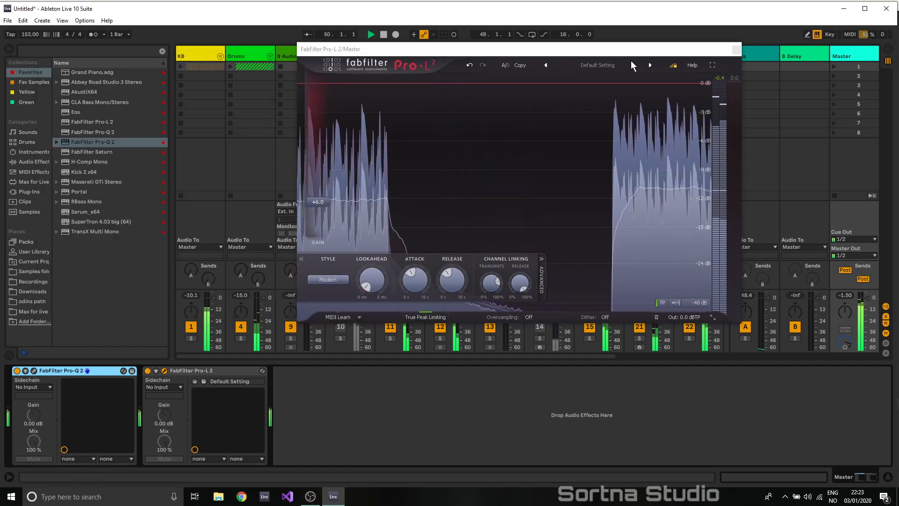
{"action": "left_click", "coordinate": [737, 49]}
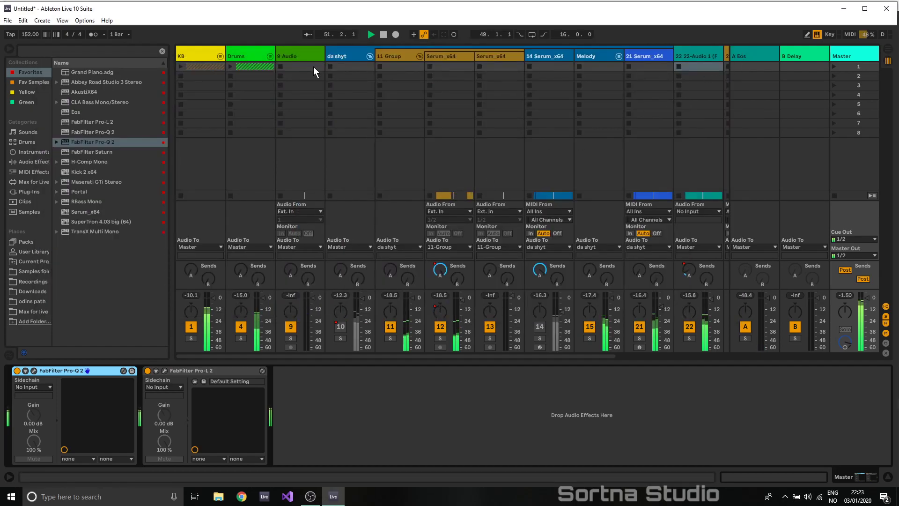
- Unfold the Drums group in the mixer and lower the Hihats volume slightly
{"action": "left_click", "coordinate": [269, 56]}
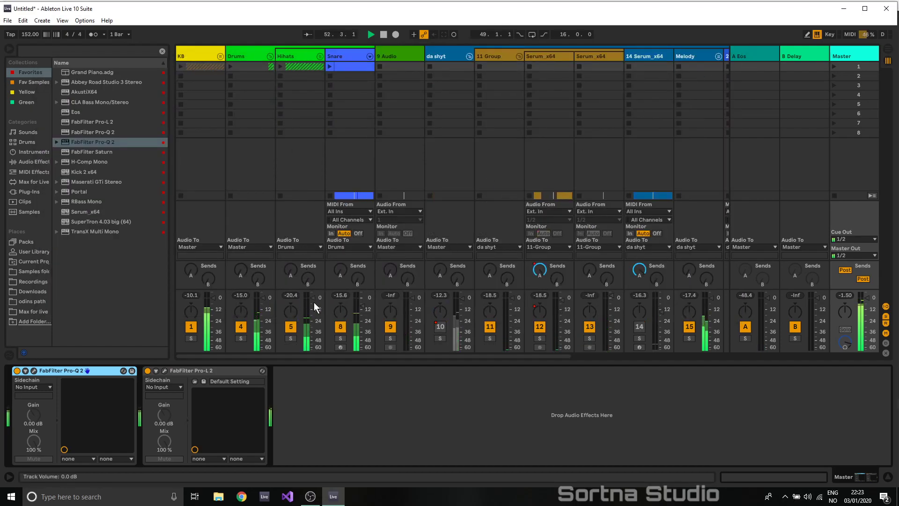
{"action": "left_click_drag", "start_coordinate": [311, 299], "coordinate": [311, 303]}
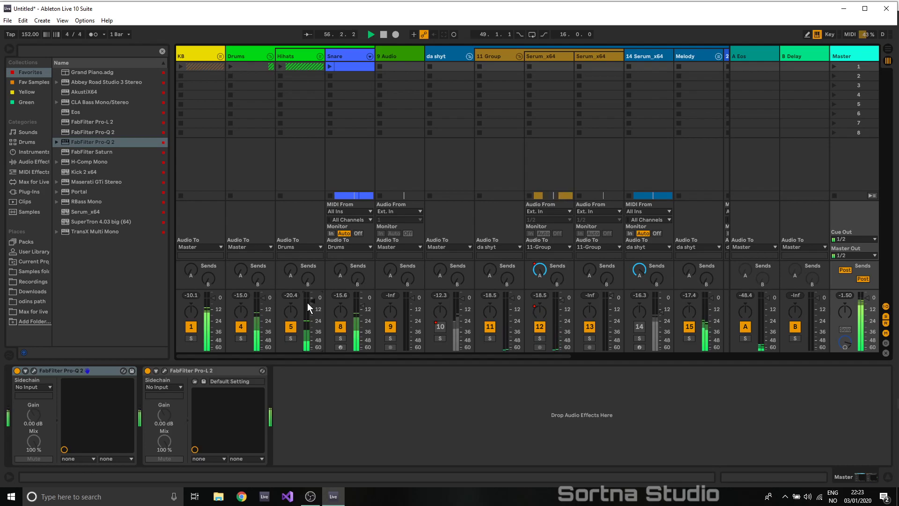
- Return to the arrangement and play the song from bar 13
{"action": "left_click", "coordinate": [888, 50]}
{"action": "left_click", "coordinate": [259, 76]}
{"action": "scroll", "coordinate": [290, 182], "scroll_direction": "up", "scroll_amount": 3}
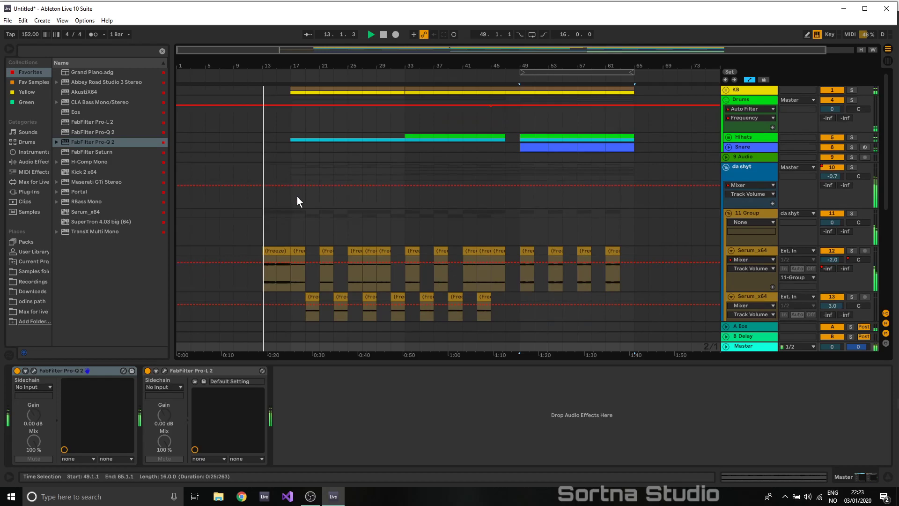
- Set the gain of the first frozen Serum_x64 clip, at bars 13 to 17, to 4.00 dB
{"action": "left_click", "coordinate": [282, 252]}
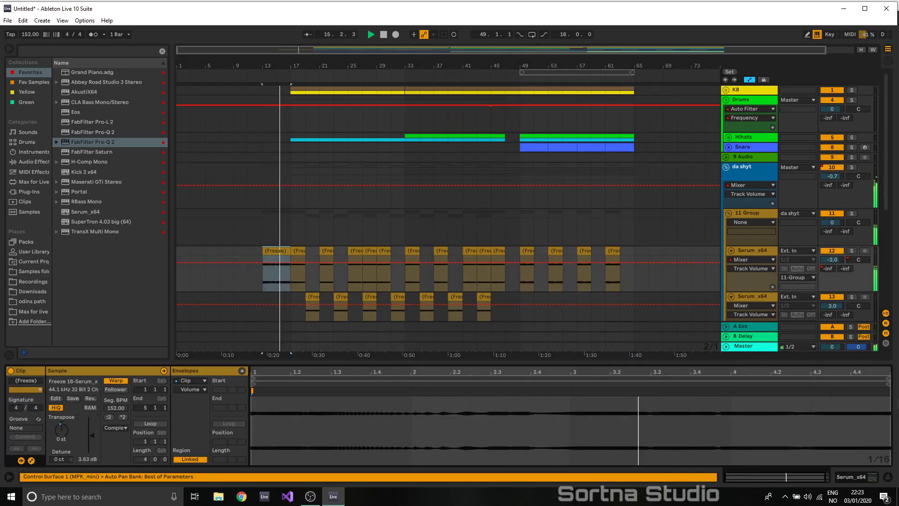
{"action": "left_click_drag", "start_coordinate": [90, 435], "coordinate": [90, 437]}
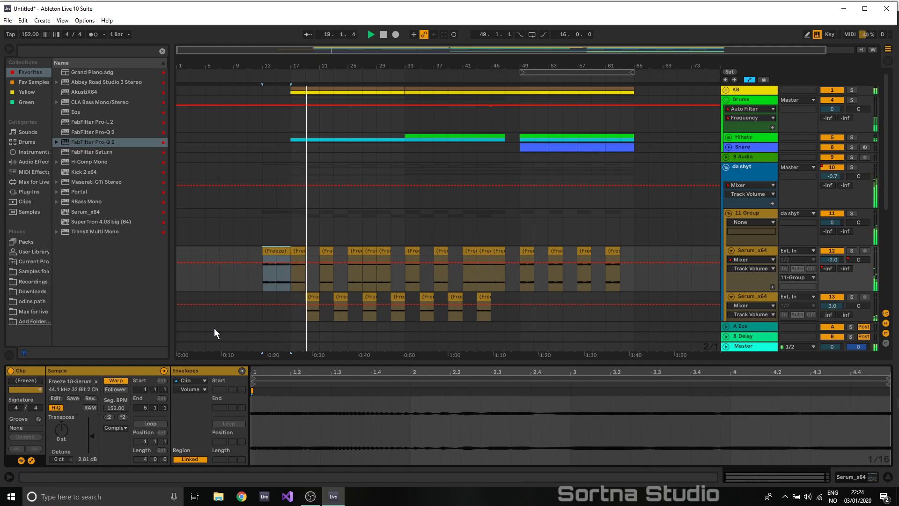
{"action": "left_click_drag", "start_coordinate": [90, 437], "coordinate": [91, 433]}
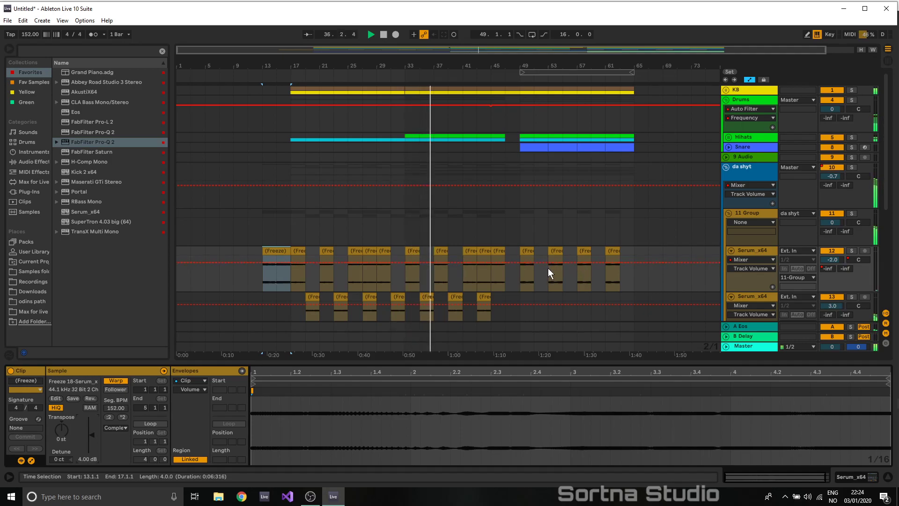
- Fold both Serum_x64 tracks inside 11 Group, the 22 Audio track and 11 Group itself
{"action": "scroll", "coordinate": [572, 222], "scroll_direction": "down", "scroll_amount": 5}
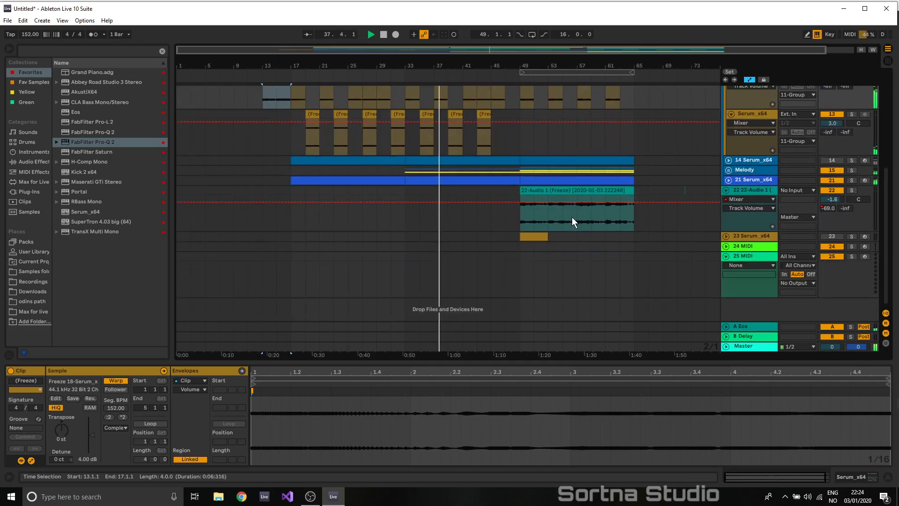
{"action": "scroll", "coordinate": [572, 215], "scroll_direction": "up", "scroll_amount": 3}
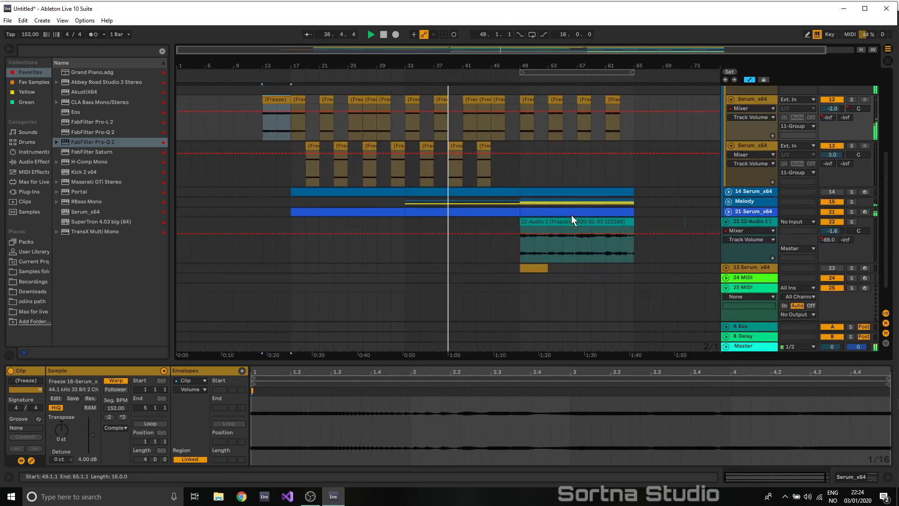
{"action": "left_click", "coordinate": [731, 208]}
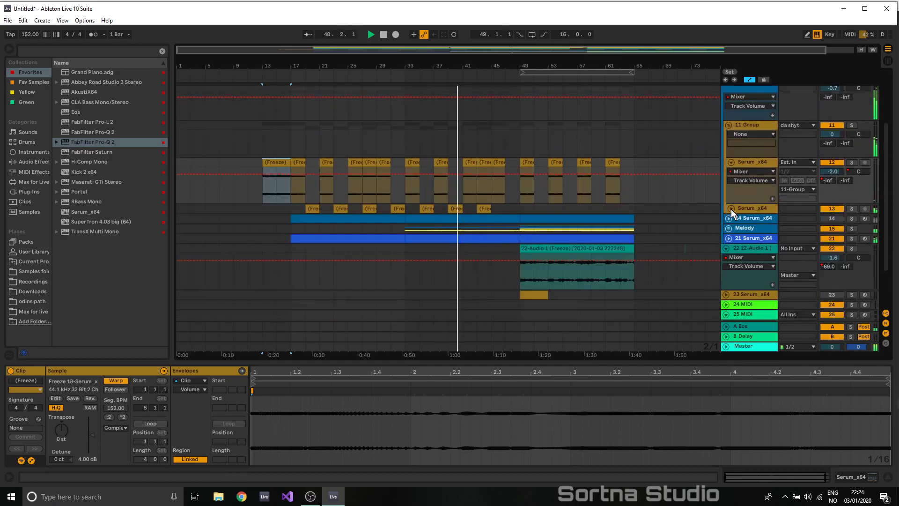
{"action": "left_click", "coordinate": [726, 246]}
{"action": "scroll", "coordinate": [725, 196], "scroll_direction": "up", "scroll_amount": 1}
{"action": "left_click", "coordinate": [731, 195]}
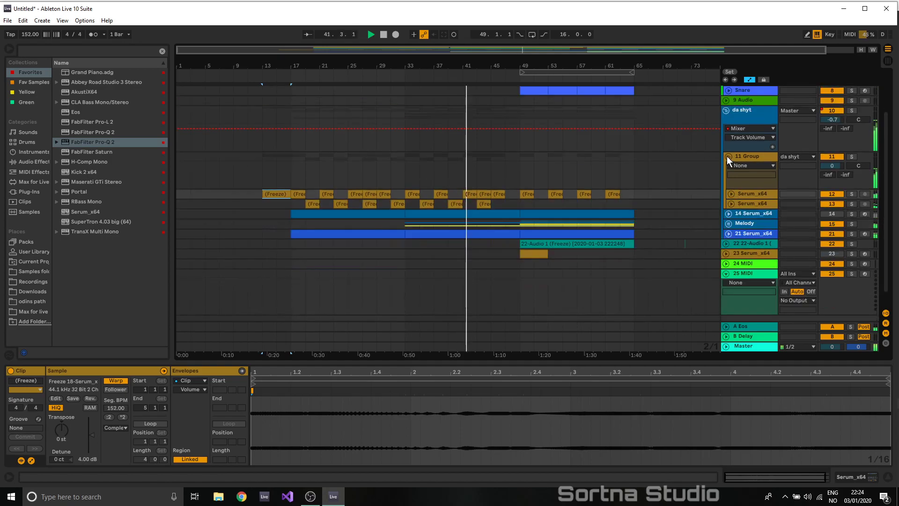
{"action": "left_click", "coordinate": [727, 156]}
- Fold the Drums and da shyt groups and unfold the KB group
{"action": "scroll", "coordinate": [663, 107], "scroll_direction": "up", "scroll_amount": 2}
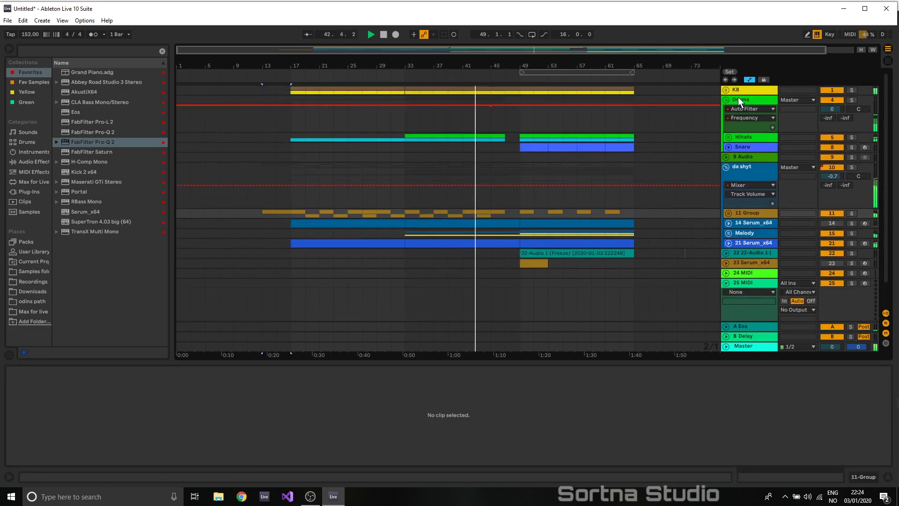
{"action": "left_click", "coordinate": [726, 100]}
{"action": "left_click", "coordinate": [725, 119]}
{"action": "left_click", "coordinate": [726, 90]}
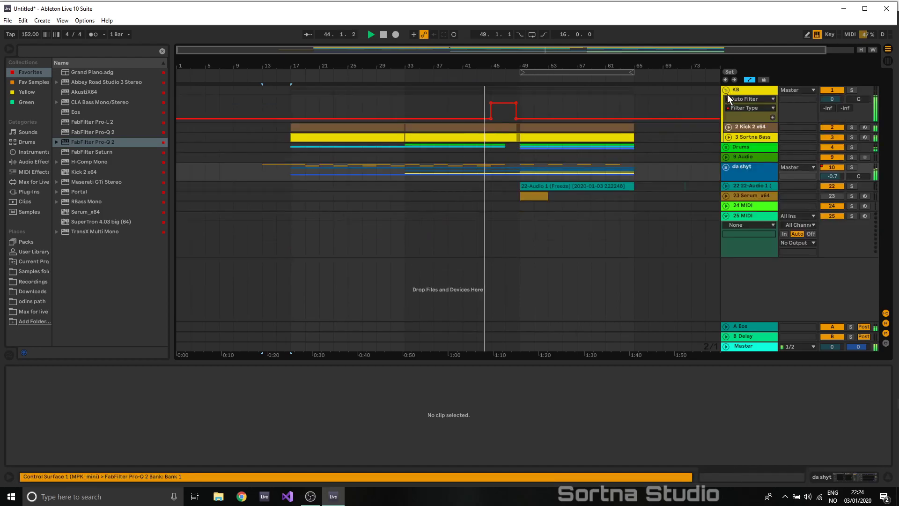
- Unfold the Kick 2 x64 track and insert a new audio track below it
{"action": "left_click", "coordinate": [728, 126]}
{"action": "left_click", "coordinate": [746, 126]}
{"action": "right_click", "coordinate": [746, 125]}
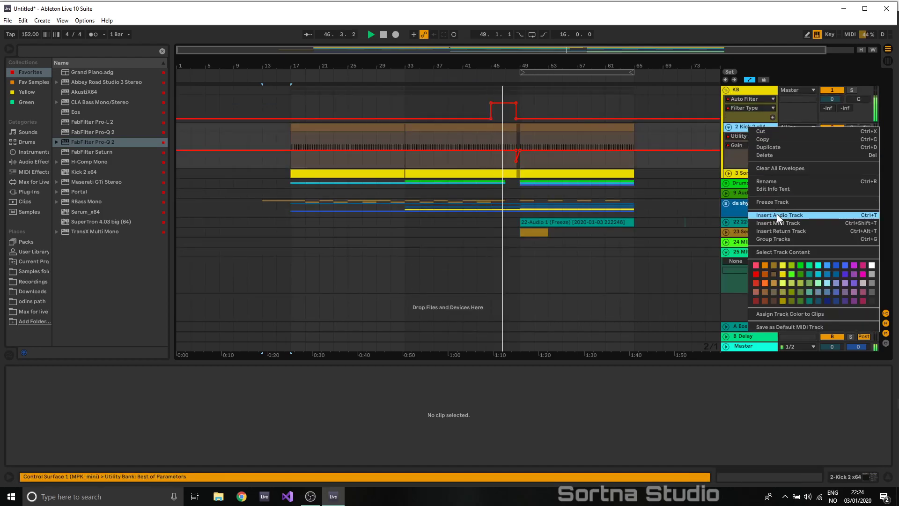
{"action": "left_click", "coordinate": [777, 215]}
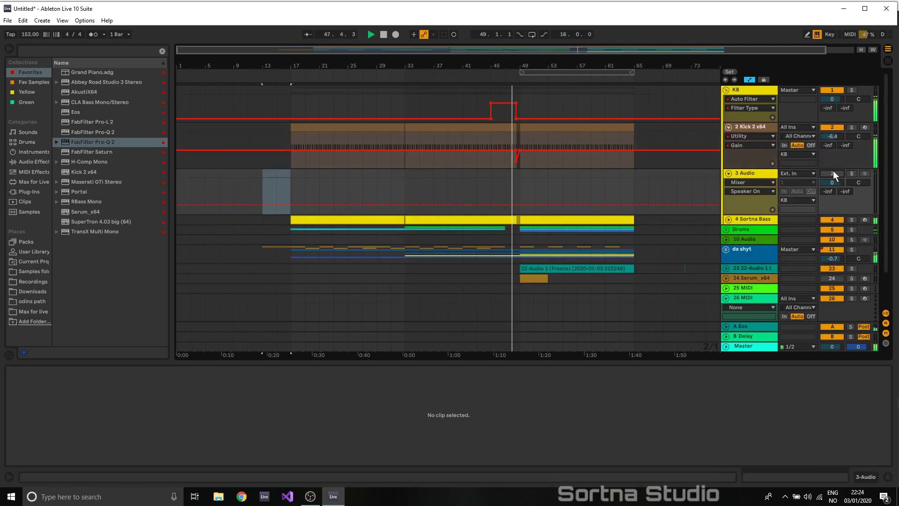
- Set the new audio track's input to 2-Kick 2 x64, switch its monitoring to In and arm it for recording
{"action": "left_click", "coordinate": [801, 173]}
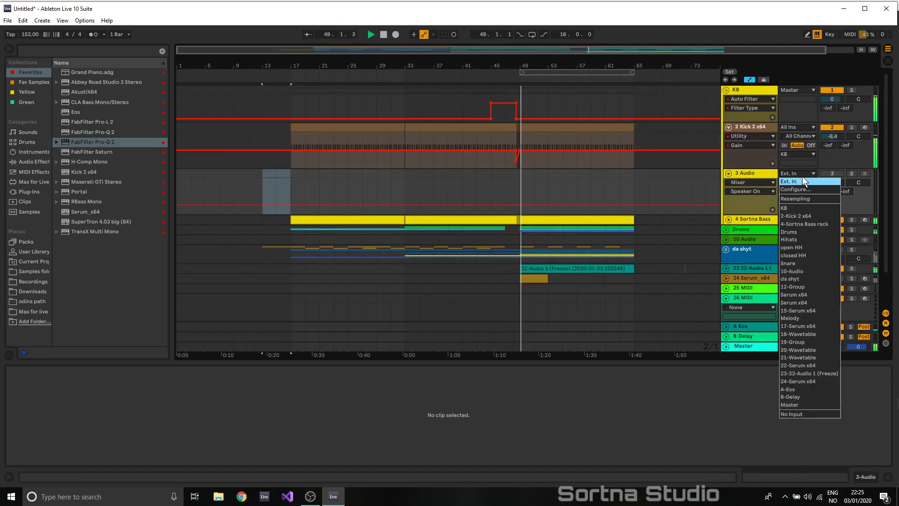
{"action": "left_click", "coordinate": [807, 215]}
{"action": "left_click", "coordinate": [785, 189]}
{"action": "left_click", "coordinate": [866, 173]}
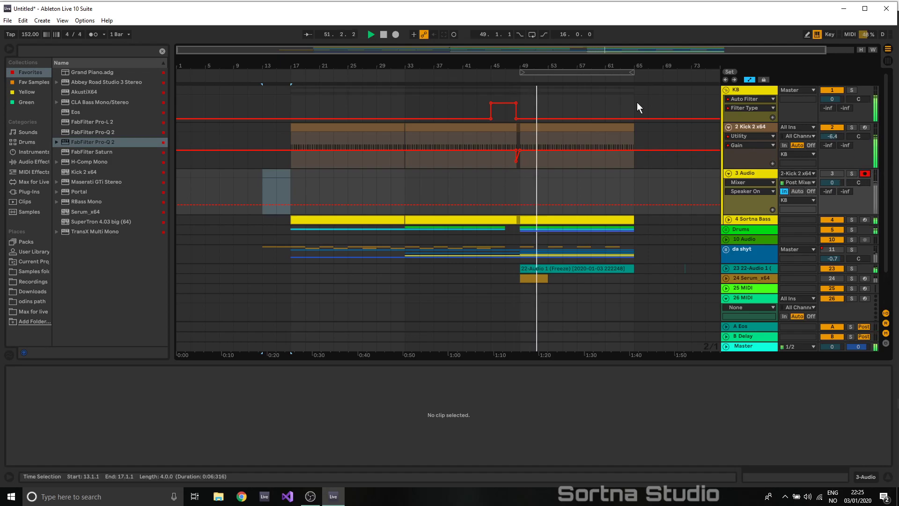
- Record a short take of the kick at bar 52 on the new audio track and zoom in on the recorded clip
{"action": "left_click", "coordinate": [393, 33]}
{"action": "key", "text": "space"}
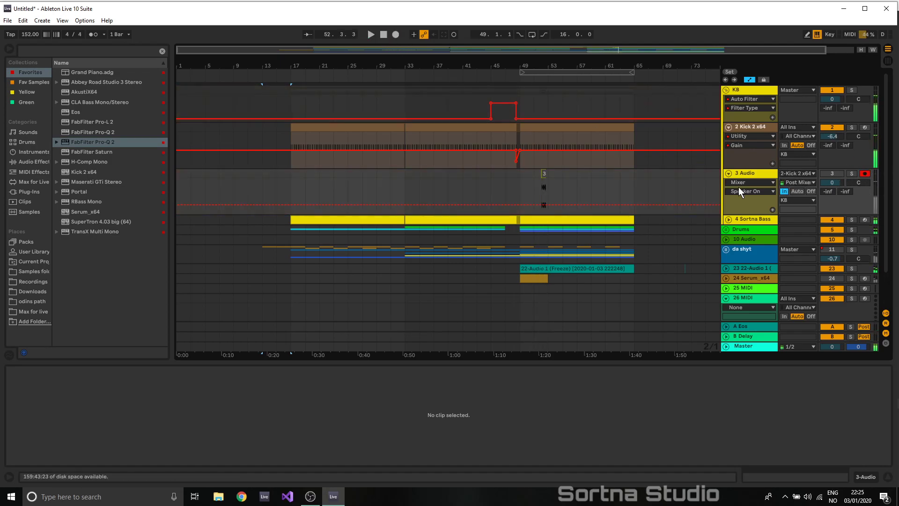
{"action": "left_click", "coordinate": [548, 187]}
{"action": "left_click_drag", "start_coordinate": [537, 66], "coordinate": [414, 134]}
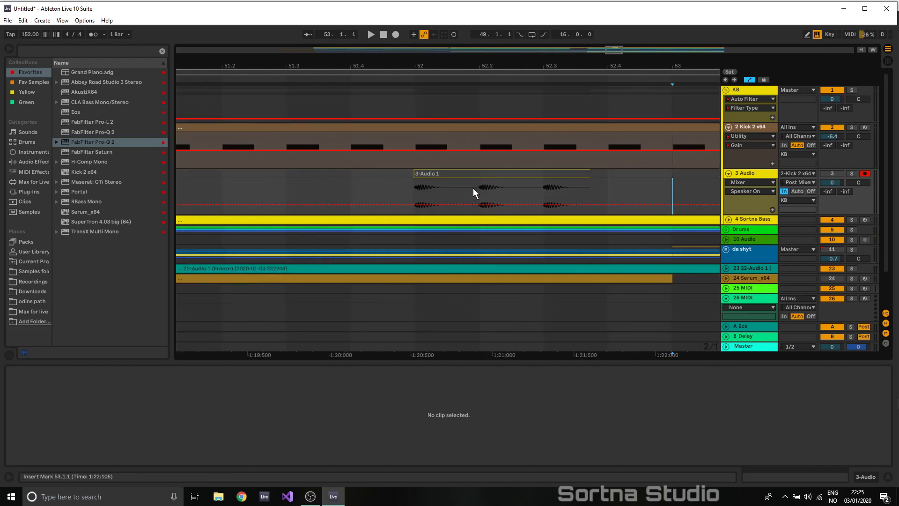
- Set a 1/4 grid, trim the recorded clip to the single kick hit at 52.2 and consolidate it
{"action": "right_click", "coordinate": [475, 194]}
{"action": "left_click", "coordinate": [512, 315]}
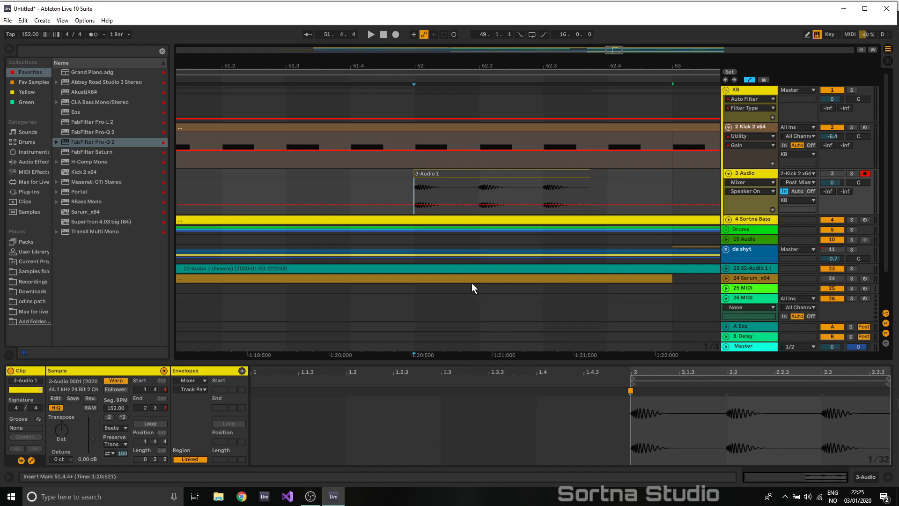
{"action": "mouse_move", "coordinate": [482, 184]}
{"action": "left_mouse_down"}
{"action": "mouse_move", "coordinate": [407, 167]}
{"action": "mouse_move", "coordinate": [410, 154]}
{"action": "mouse_move", "coordinate": [453, 179]}
{"action": "mouse_move", "coordinate": [476, 175]}
{"action": "left_mouse_up"}
{"action": "key", "text": "Delete"}
{"action": "left_click_drag", "start_coordinate": [542, 185], "coordinate": [583, 177]}
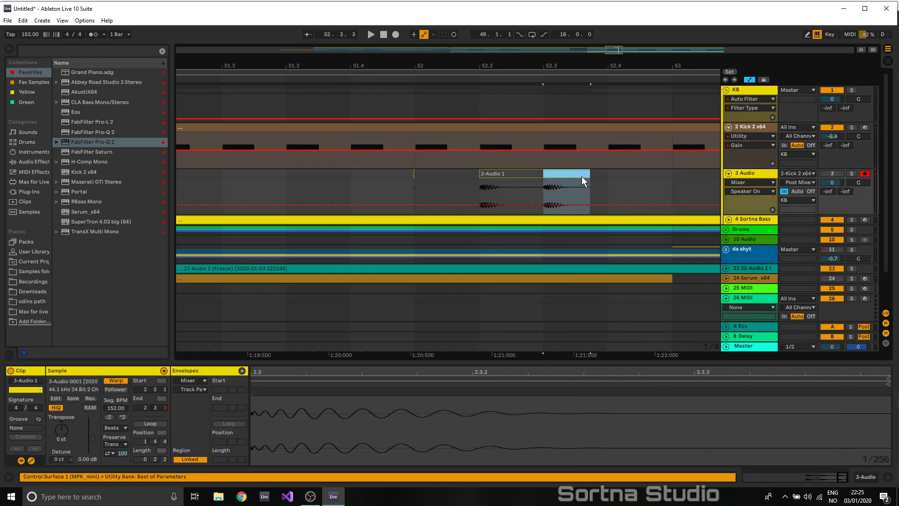
{"action": "key", "text": "Delete"}
{"action": "left_click_drag", "start_coordinate": [415, 185], "coordinate": [336, 186]}
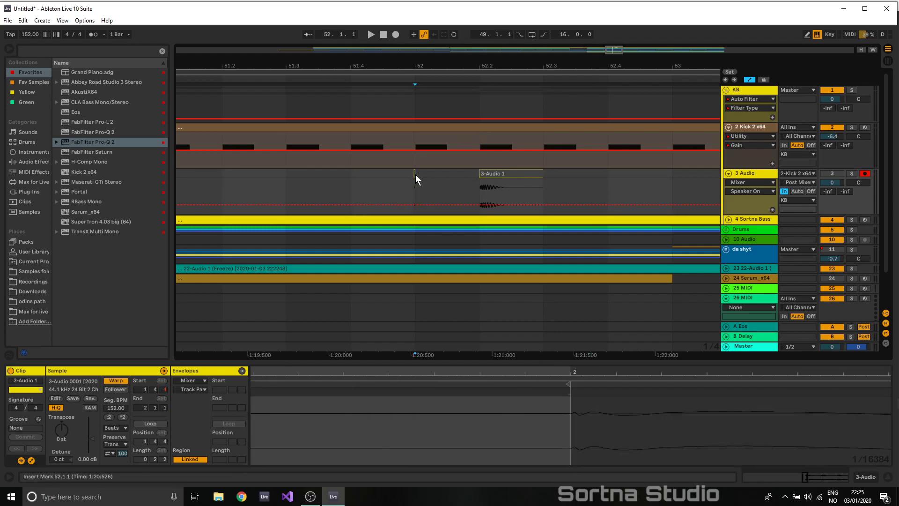
{"action": "left_click", "coordinate": [490, 172]}
{"action": "key", "text": "ctrl+j"}
- Set the kick audio track's input to No Input, solo the track and audition the kick hit
{"action": "double_click", "coordinate": [755, 173]}
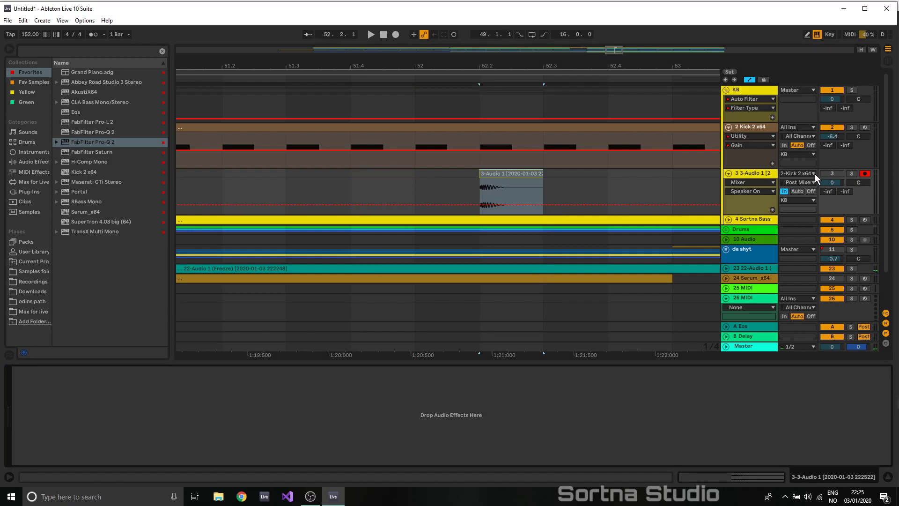
{"action": "left_click", "coordinate": [814, 173]}
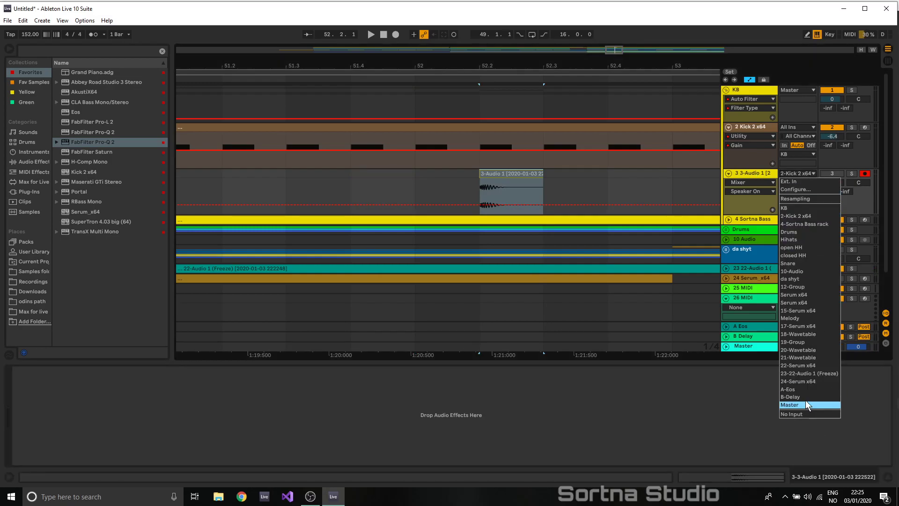
{"action": "left_click", "coordinate": [800, 415]}
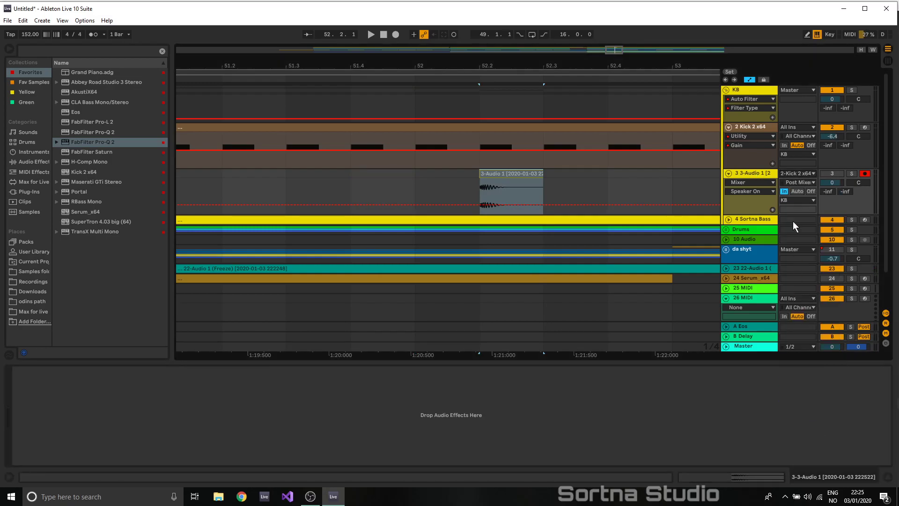
{"action": "left_click", "coordinate": [834, 174]}
{"action": "left_click", "coordinate": [852, 173]}
{"action": "key", "text": "space"}
{"action": "key", "text": "space"}
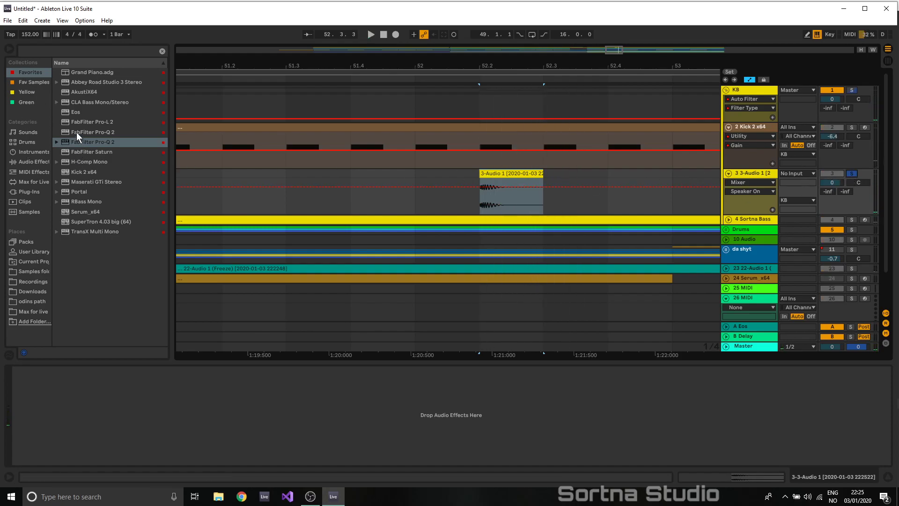
- Add Eos to the kick audio track with Plate 2, 0.0 ms predelay, 9.32 s decay, 0.00 attack and 63% mix, and audition it
{"action": "left_click_drag", "start_coordinate": [78, 113], "coordinate": [83, 115]}
{"action": "left_click_drag", "start_coordinate": [521, 195], "coordinate": [523, 199]}
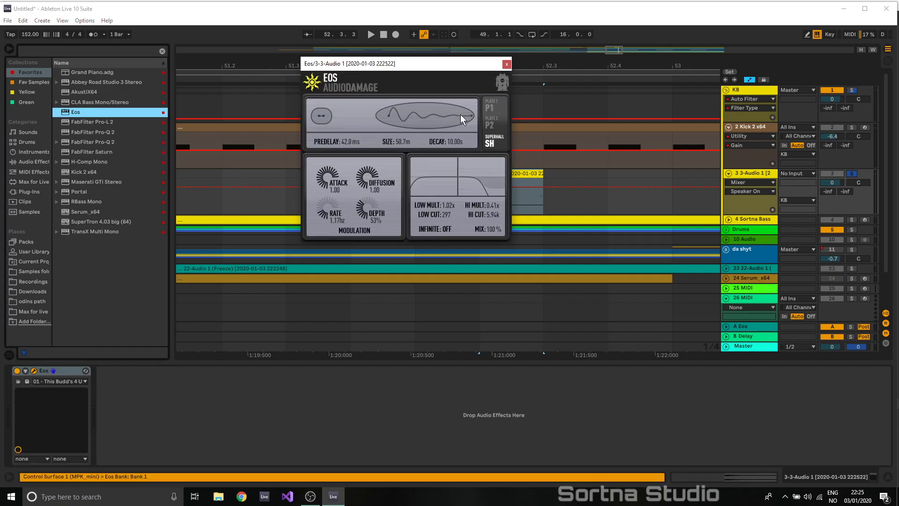
{"action": "left_click_drag", "start_coordinate": [471, 117], "coordinate": [461, 121]}
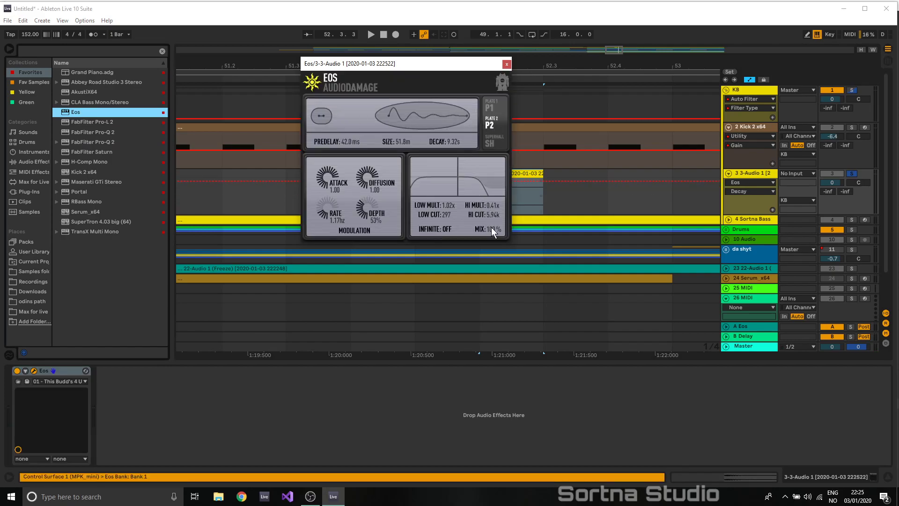
{"action": "key", "text": "space"}
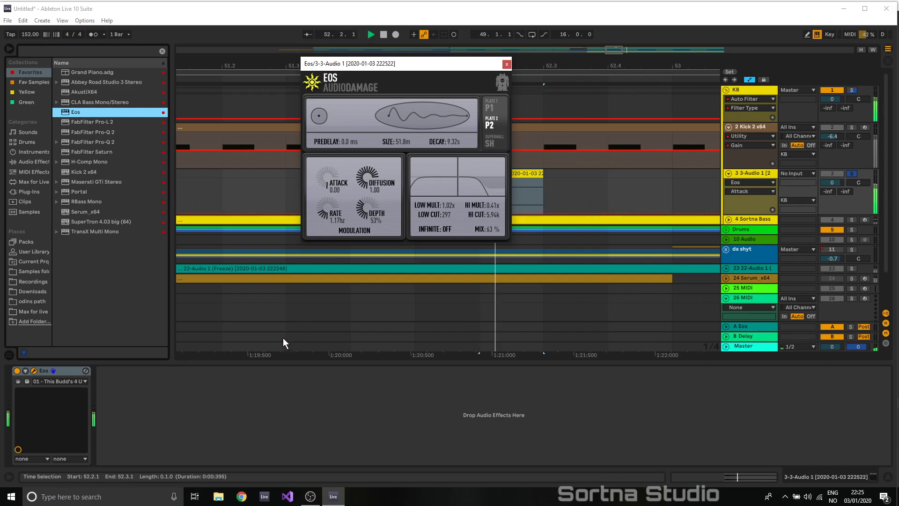
{"action": "left_click", "coordinate": [507, 64]}
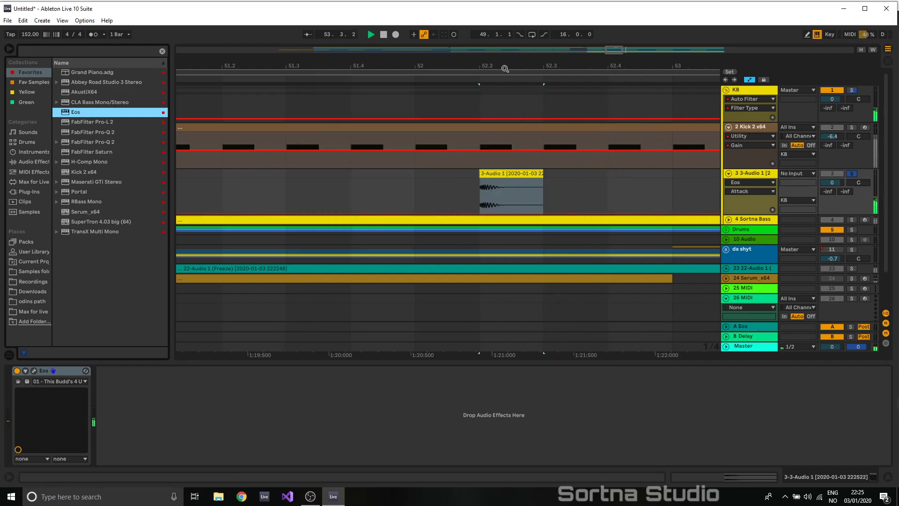
- Freeze the kick audio track with its Eos reverb and flatten it
{"action": "right_click", "coordinate": [753, 173]}
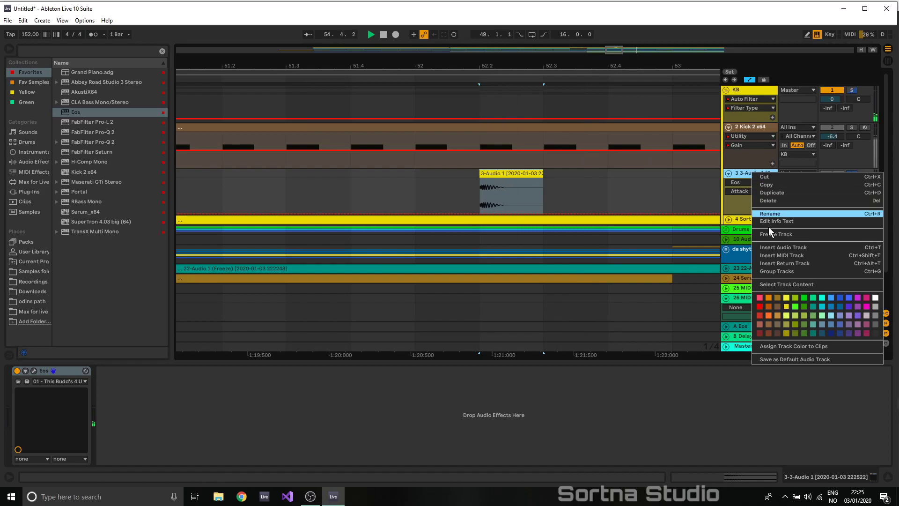
{"action": "left_click", "coordinate": [770, 234]}
{"action": "left_click", "coordinate": [452, 277]}
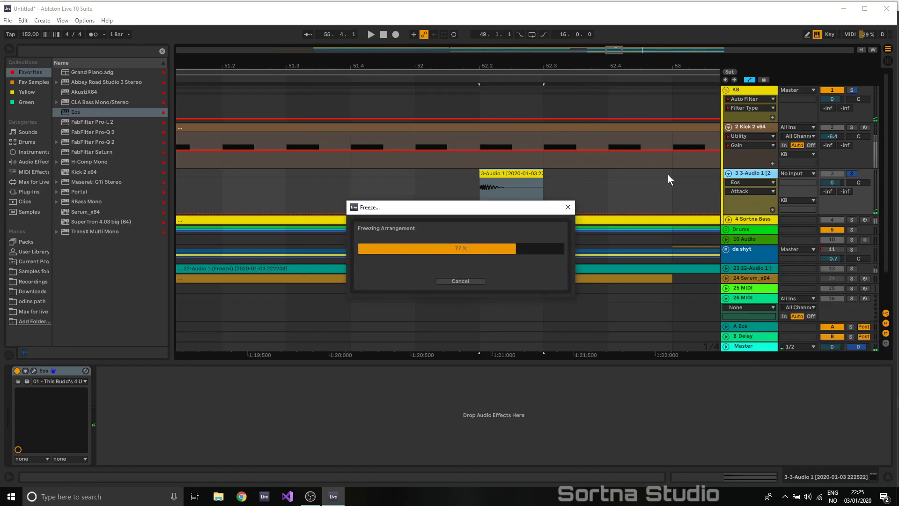
{"action": "right_click", "coordinate": [755, 172]}
{"action": "left_click", "coordinate": [784, 247]}
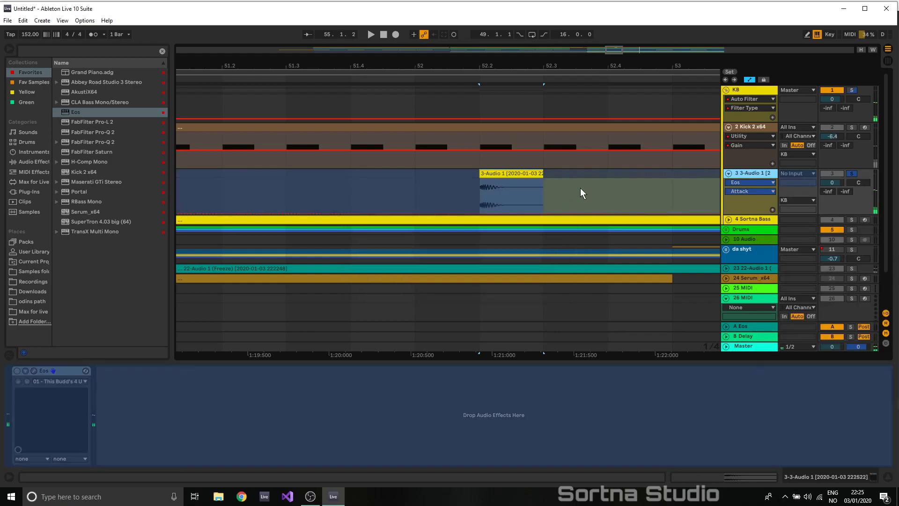
- Consolidate the kick and its reverb tail into one clip of 6.3.0 length and move it to end at bar 49
{"action": "left_click", "coordinate": [465, 183]}
{"action": "left_click_drag", "start_coordinate": [618, 50], "coordinate": [611, 13]}
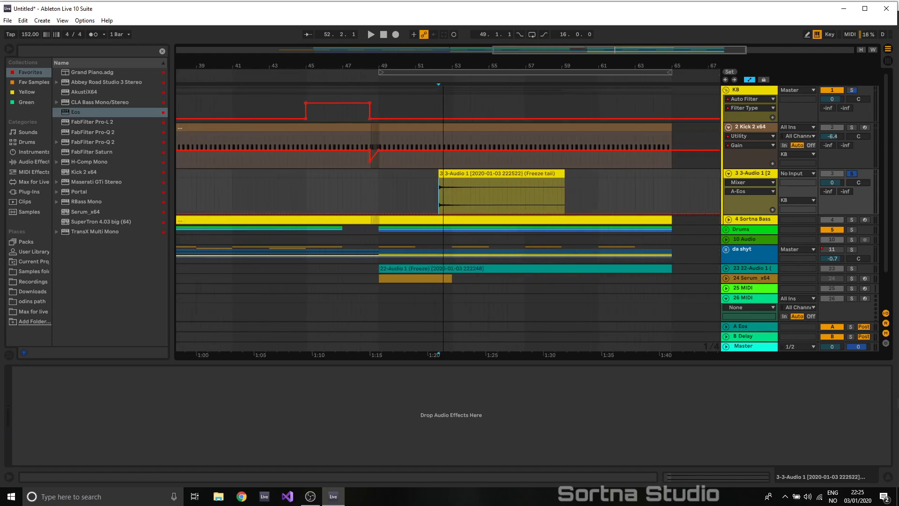
{"action": "right_click", "coordinate": [607, 194]}
{"action": "left_click", "coordinate": [682, 304]}
{"action": "left_click_drag", "start_coordinate": [566, 185], "coordinate": [436, 173]}
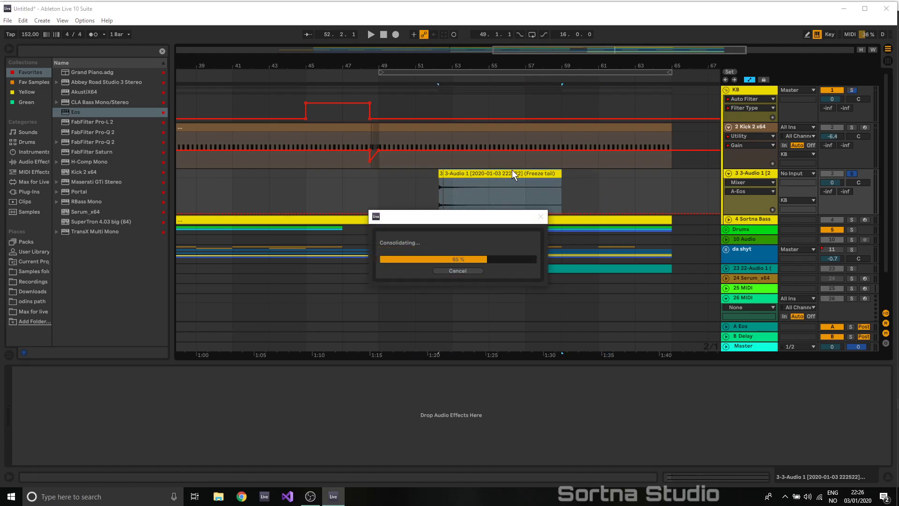
{"action": "left_click_drag", "start_coordinate": [530, 177], "coordinate": [349, 186]}
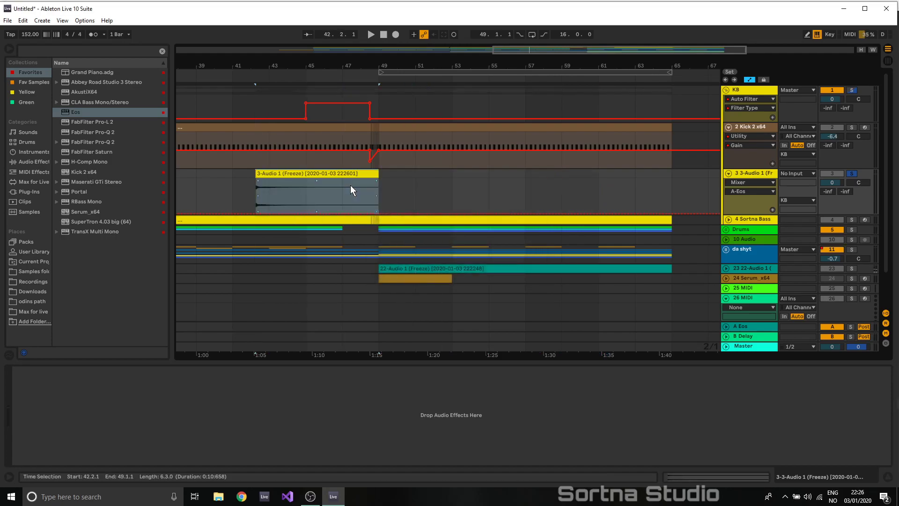
- Play the arrangement from bar 31 and take the kick audio track out of solo
{"action": "mouse_move", "coordinate": [707, 52]}
{"action": "left_mouse_down"}
{"action": "mouse_move", "coordinate": [684, 34]}
{"action": "mouse_move", "coordinate": [711, 53]}
{"action": "left_mouse_up"}
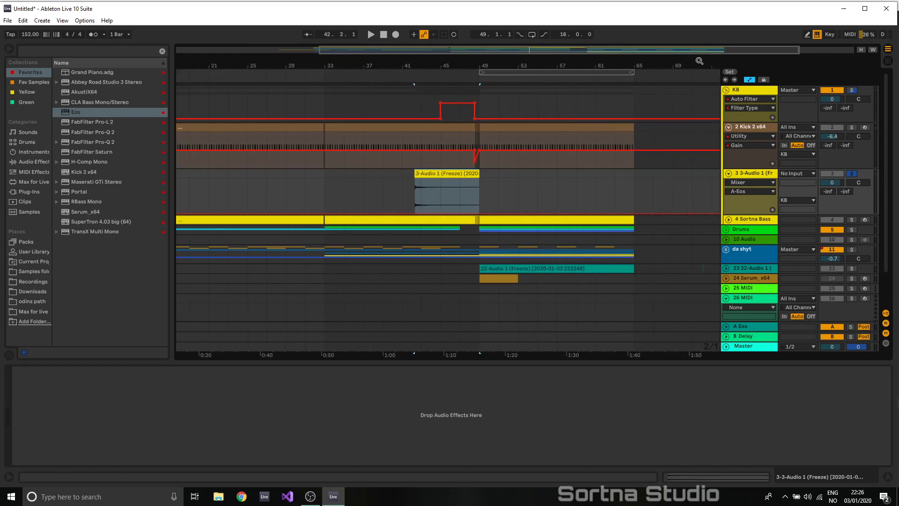
{"action": "left_click", "coordinate": [305, 187]}
{"action": "key", "text": "space"}
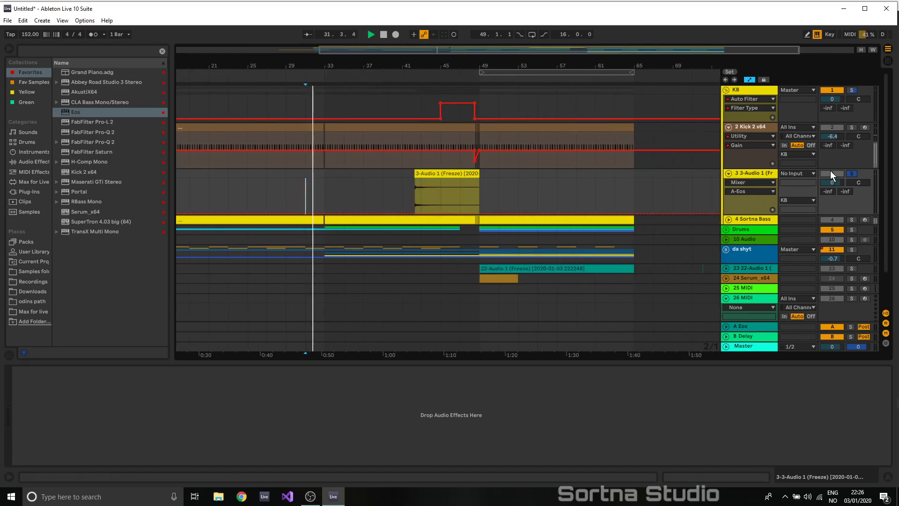
{"action": "left_click", "coordinate": [851, 173]}
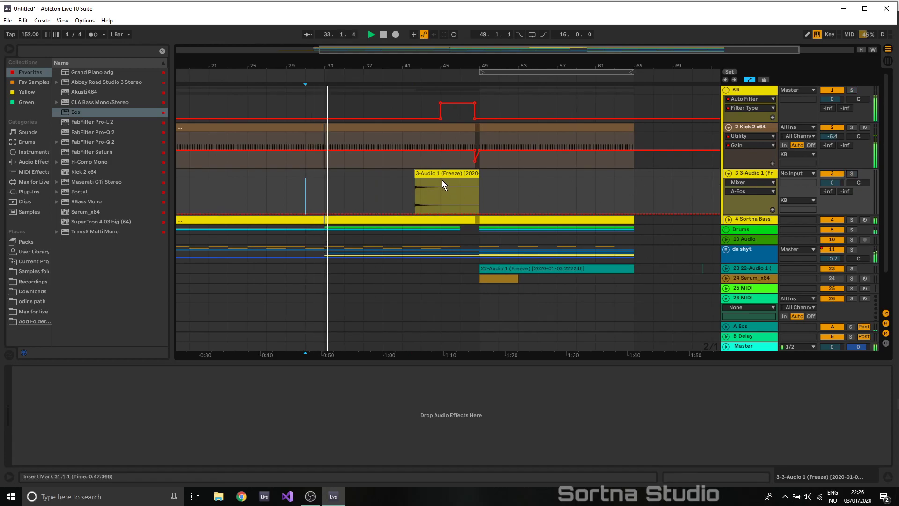
{"action": "key", "text": "space"}
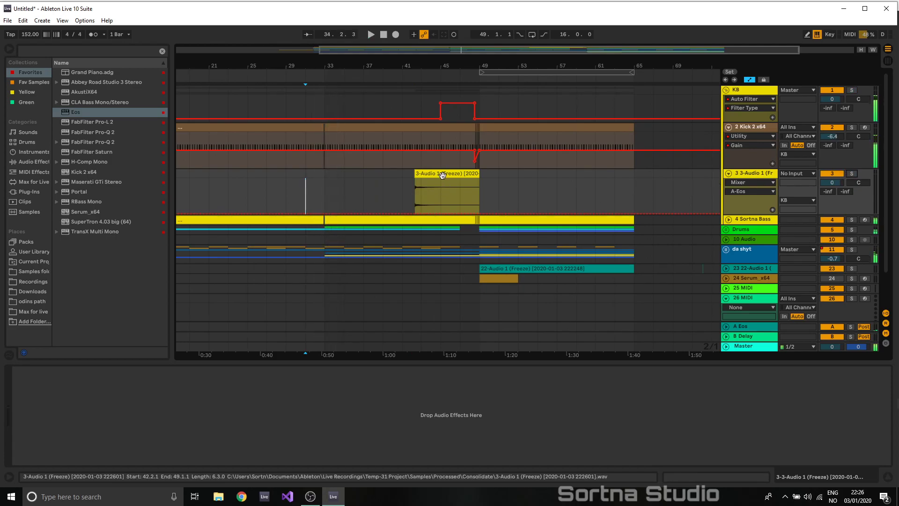
- Set a 1/2 grid, move the reverb clip to end at 48.3.1 and reverse it
{"action": "left_click", "coordinate": [442, 175]}
{"action": "left_click_drag", "start_coordinate": [702, 49], "coordinate": [724, 125]}
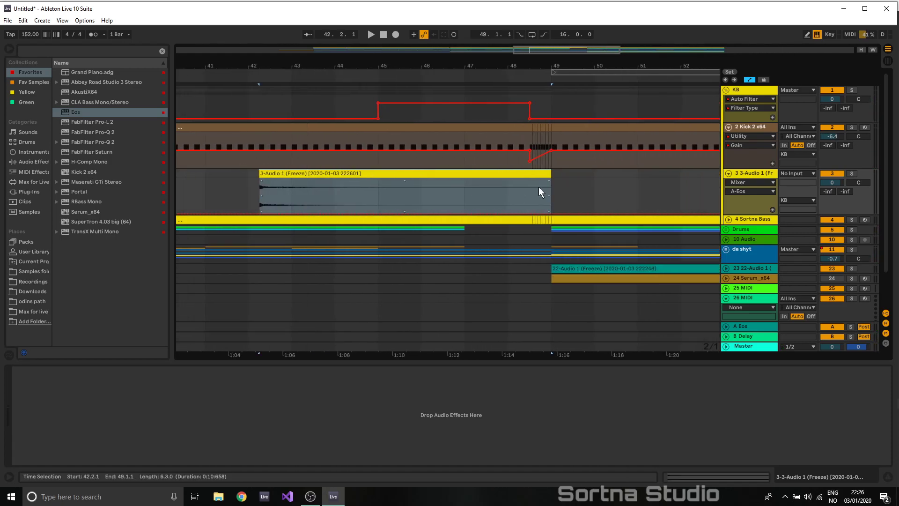
{"action": "right_click", "coordinate": [554, 182]}
{"action": "left_click", "coordinate": [679, 293]}
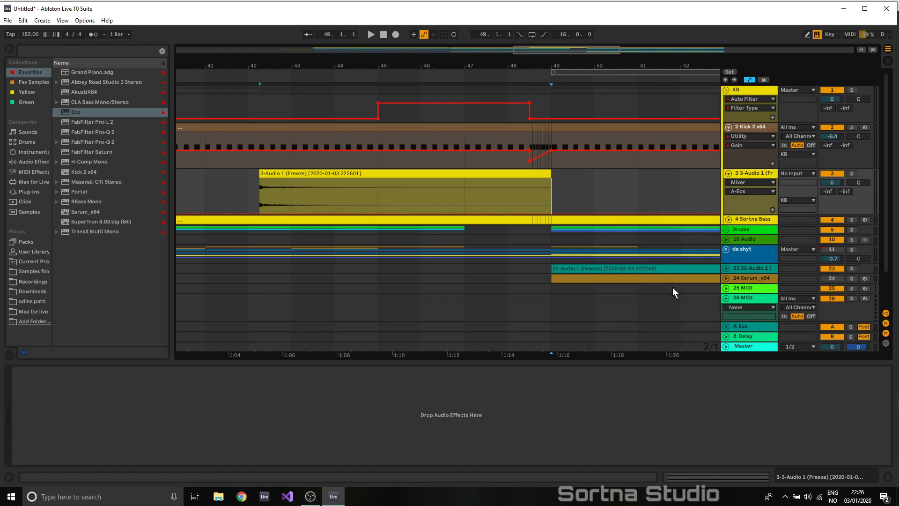
{"action": "mouse_move", "coordinate": [539, 175]}
{"action": "left_mouse_down"}
{"action": "mouse_move", "coordinate": [516, 176]}
{"action": "mouse_move", "coordinate": [523, 174]}
{"action": "left_mouse_up"}
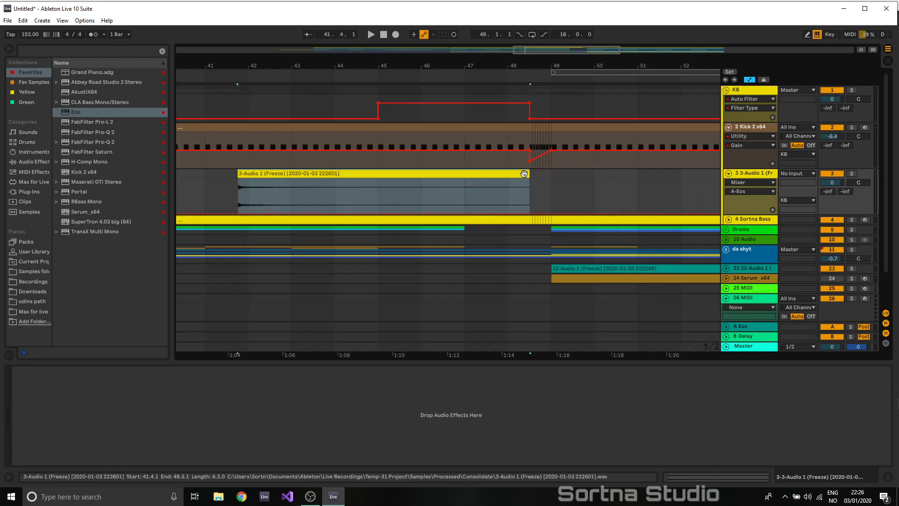
{"action": "key", "text": "r"}
- Audition the reversed kick clip leading into the drop, playing from bars 48 and 47
{"action": "key", "text": "space"}
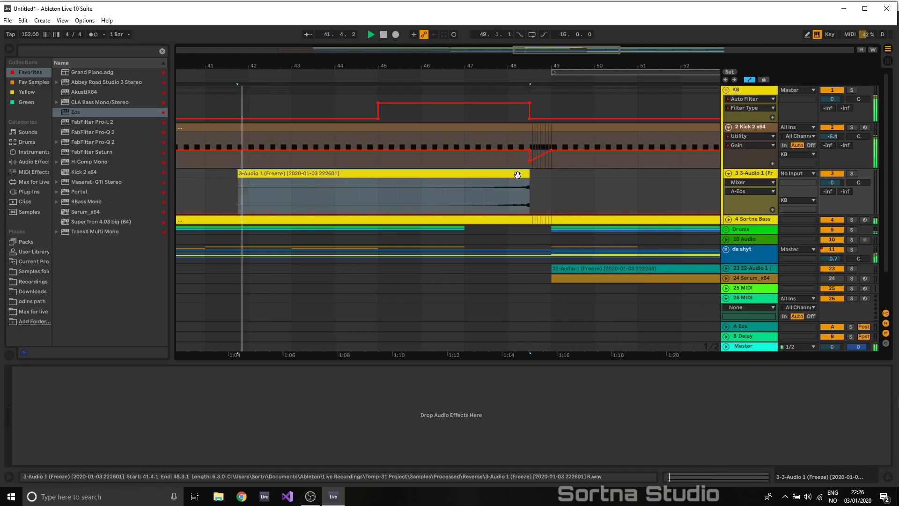
{"action": "left_click", "coordinate": [506, 192]}
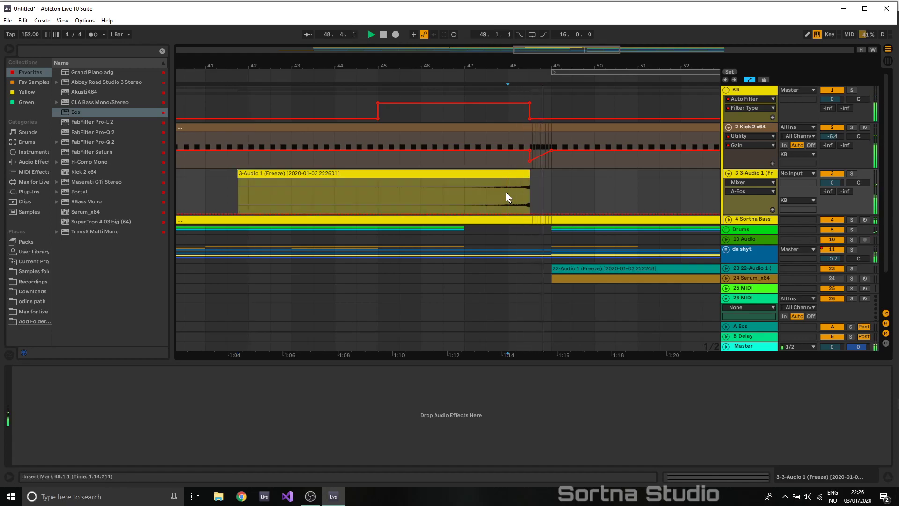
{"action": "left_click", "coordinate": [461, 193]}
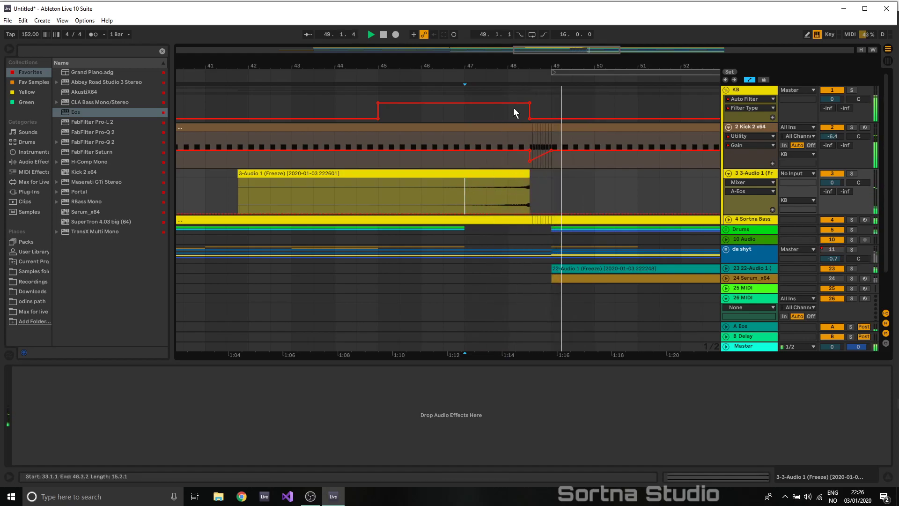
- Show the KB group's Track Volume automation and shape a curved fade-out from bar 48 to 48.3
{"action": "left_click_drag", "start_coordinate": [583, 49], "coordinate": [591, 61]}
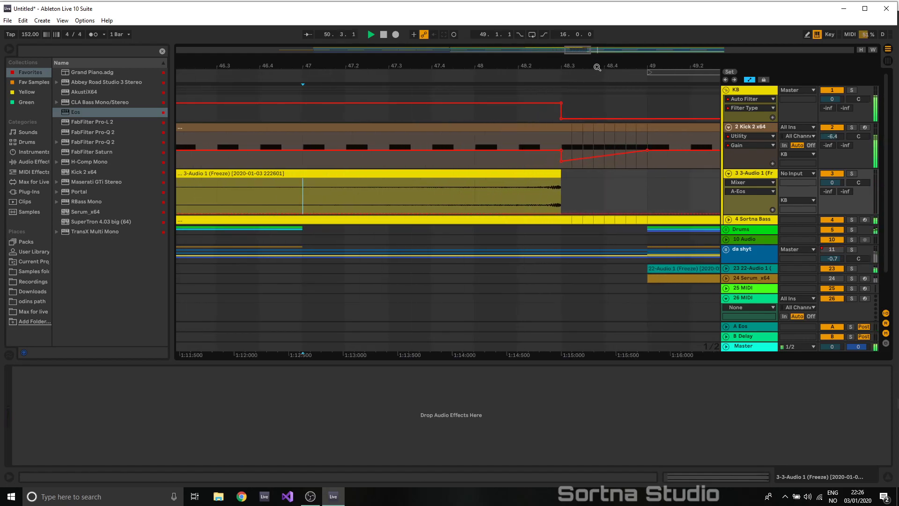
{"action": "left_click", "coordinate": [772, 99]}
{"action": "left_click", "coordinate": [816, 102]}
{"action": "left_click", "coordinate": [475, 107]}
{"action": "left_click_drag", "start_coordinate": [521, 104], "coordinate": [499, 99]}
{"action": "left_click", "coordinate": [474, 120]}
- Set a 1/8 grid, add a Utility to the reversed kick track and show its Gain automation
{"action": "right_click", "coordinate": [539, 192]}
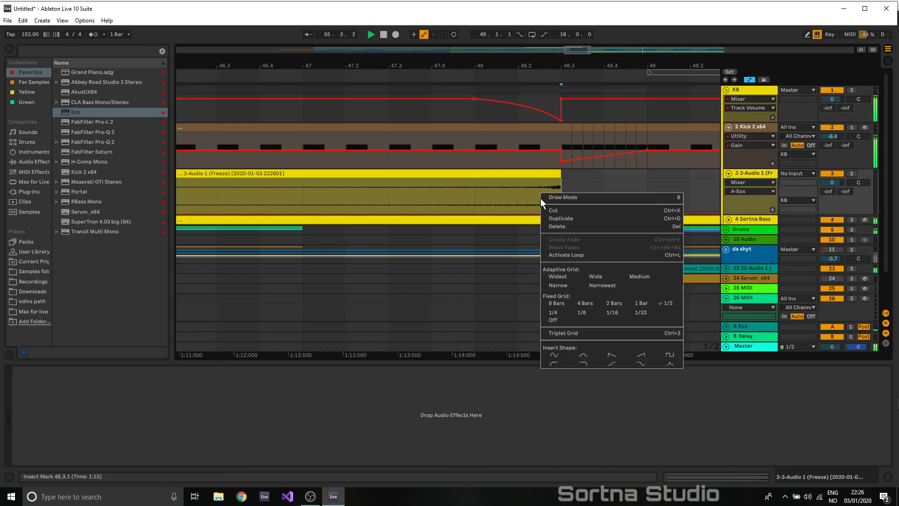
{"action": "left_click", "coordinate": [582, 312]}
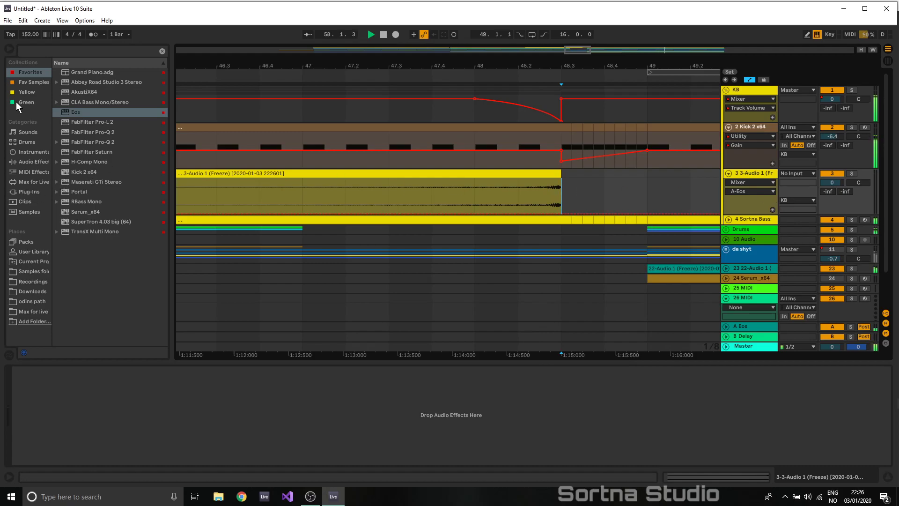
{"action": "left_click", "coordinate": [27, 161]}
{"action": "scroll", "coordinate": [95, 296], "scroll_direction": "down", "scroll_amount": 3}
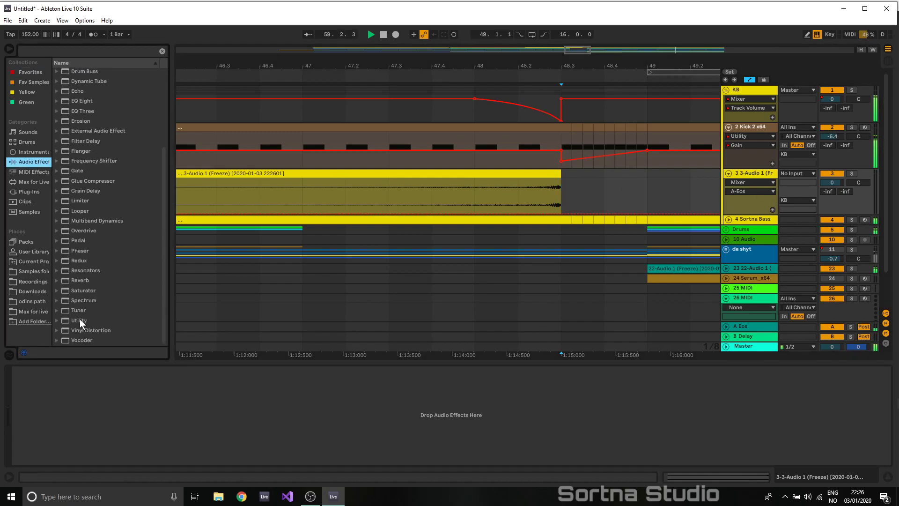
{"action": "left_click_drag", "start_coordinate": [79, 320], "coordinate": [473, 229]}
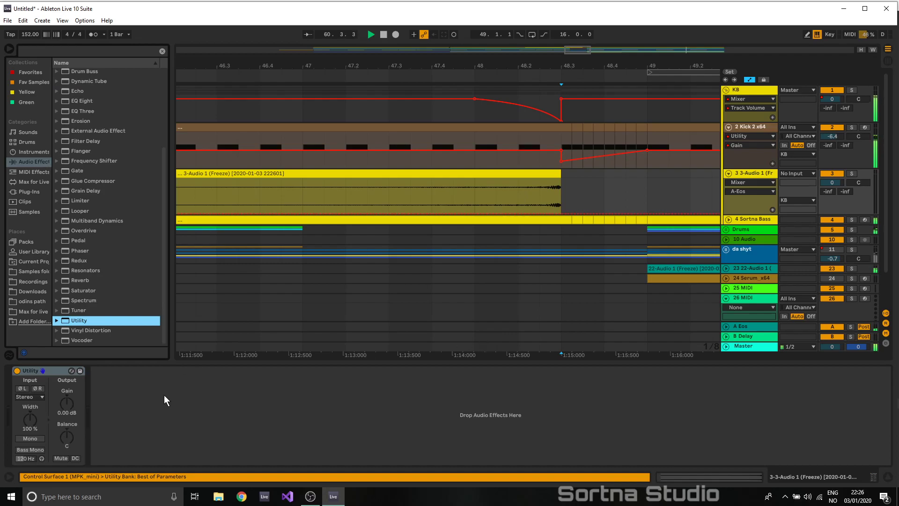
{"action": "right_click", "coordinate": [70, 401]}
{"action": "left_click", "coordinate": [97, 403]}
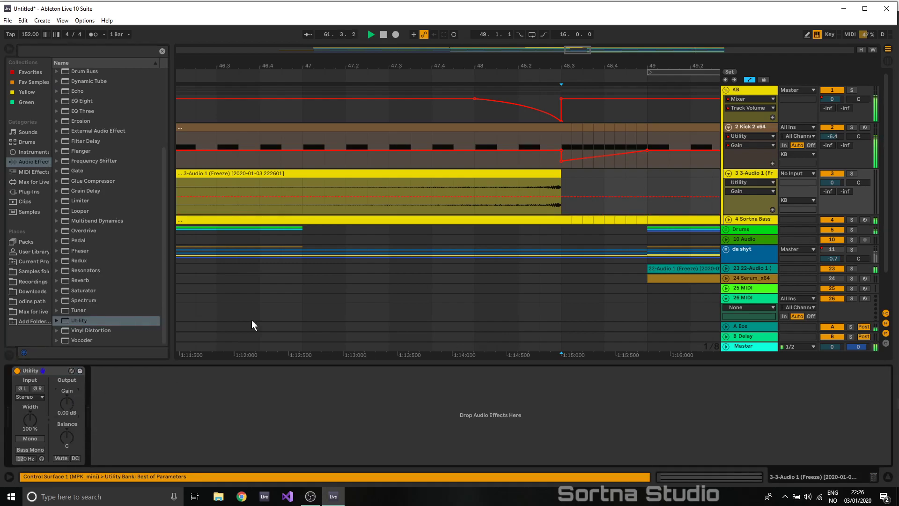
- Draw a falling Utility Gain ramp over the reversed clip from about 34.7 dB near 46.3 to just before 48.3, and audition it
{"action": "left_click", "coordinate": [544, 195]}
{"action": "left_click", "coordinate": [547, 196]}
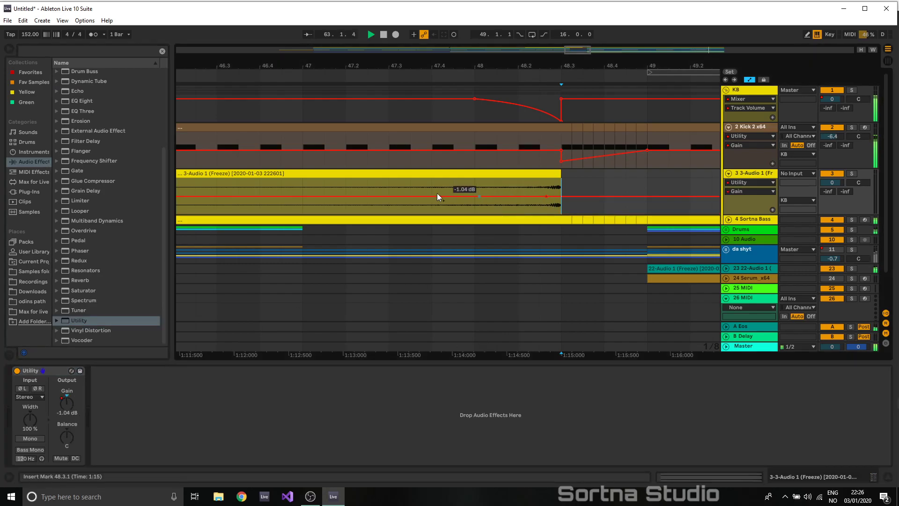
{"action": "key", "text": "space"}
{"action": "left_click_drag", "start_coordinate": [217, 198], "coordinate": [215, 176]}
{"action": "key", "text": "space"}
{"action": "left_click", "coordinate": [231, 199]}
{"action": "key", "text": "space"}
{"action": "key", "text": "space"}
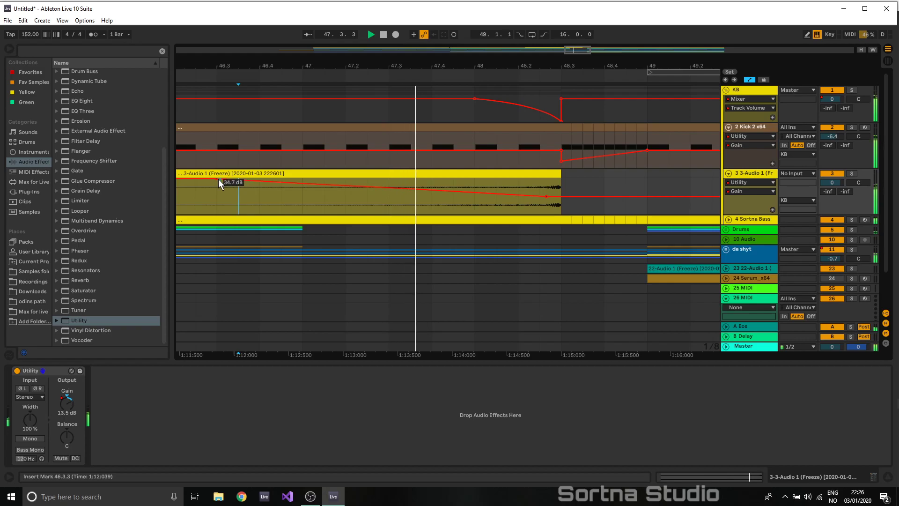
- Lower the start point of the reversed kick's Utility Gain ramp, trying about 14.9 dB and settling on about 24.6 dB while auditioning
{"action": "left_click_drag", "start_coordinate": [217, 179], "coordinate": [216, 190]}
{"action": "key", "text": "space"}
{"action": "key", "text": "space"}
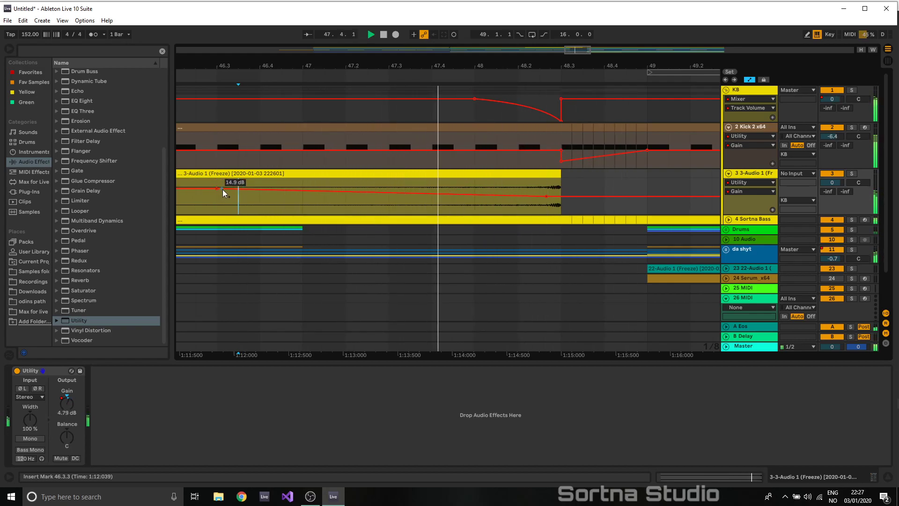
{"action": "left_click_drag", "start_coordinate": [217, 188], "coordinate": [217, 183]}
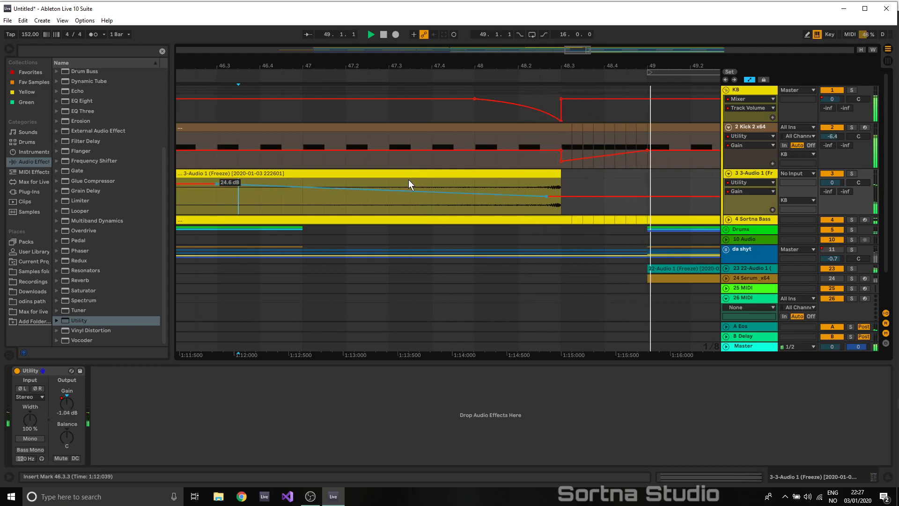
- Move the reversed kick track out of the KB group to below Drums and set its volume to 0.2 dB while auditioning
{"action": "mouse_move", "coordinate": [758, 174]}
{"action": "left_mouse_down"}
{"action": "mouse_move", "coordinate": [759, 243]}
{"action": "mouse_move", "coordinate": [758, 235]}
{"action": "left_mouse_up"}
{"action": "key", "text": "space"}
{"action": "left_click_drag", "start_coordinate": [841, 203], "coordinate": [841, 215]}
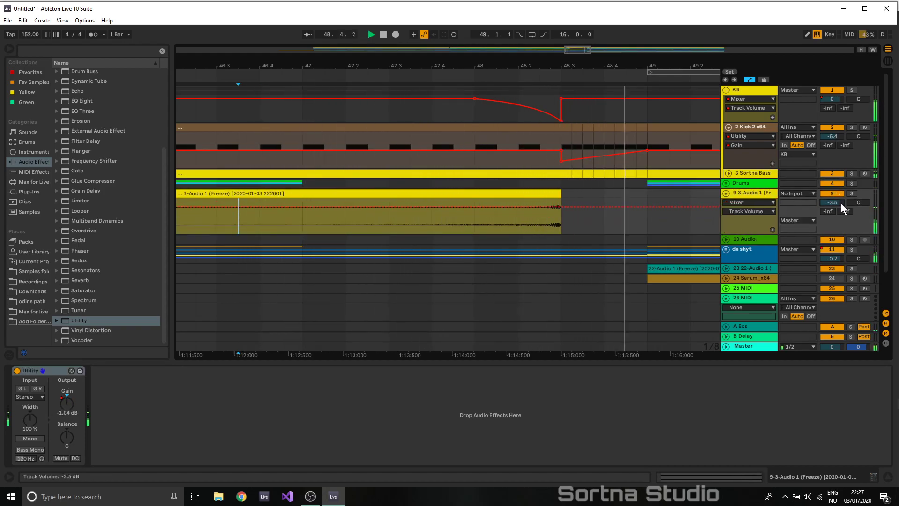
{"action": "left_click_drag", "start_coordinate": [841, 203], "coordinate": [837, 202]}
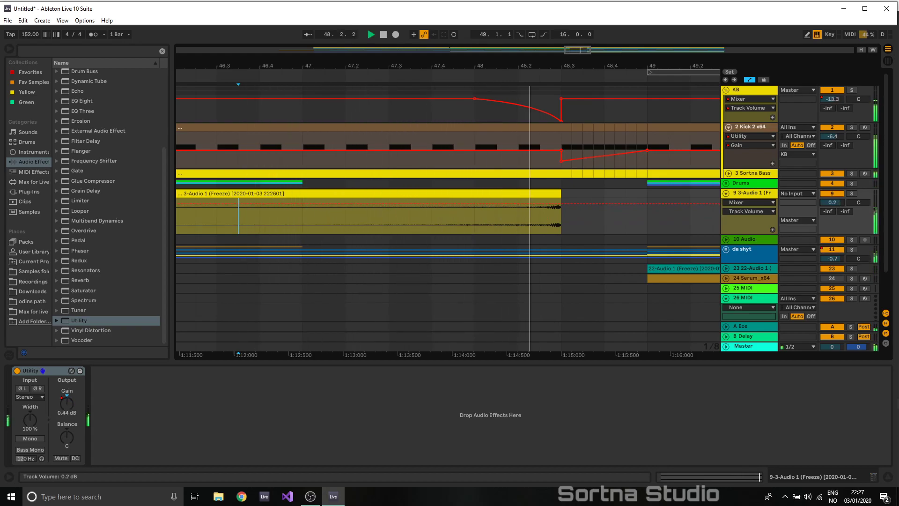
{"action": "key", "text": "space"}
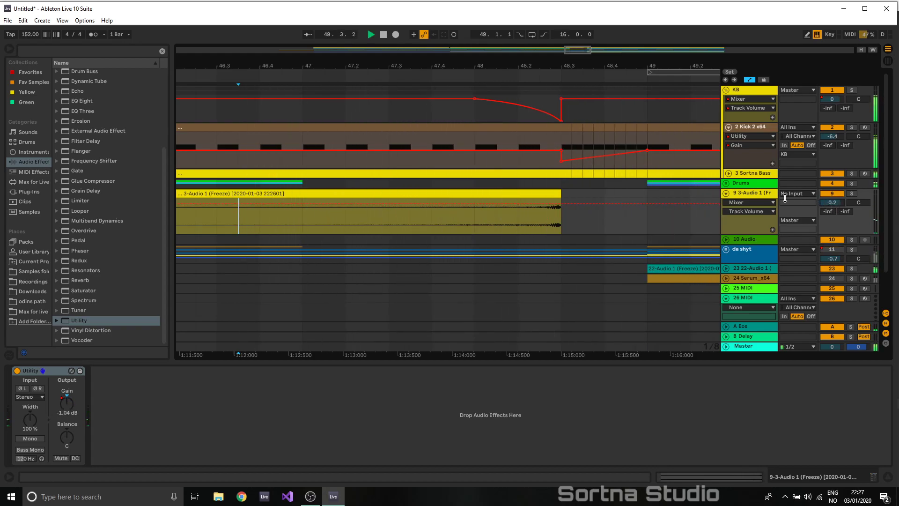
- Switch the reversed kick clip to Complex warping, transpose it to -12 st, and audition it from bars 48 and 47
{"action": "double_click", "coordinate": [370, 221]}
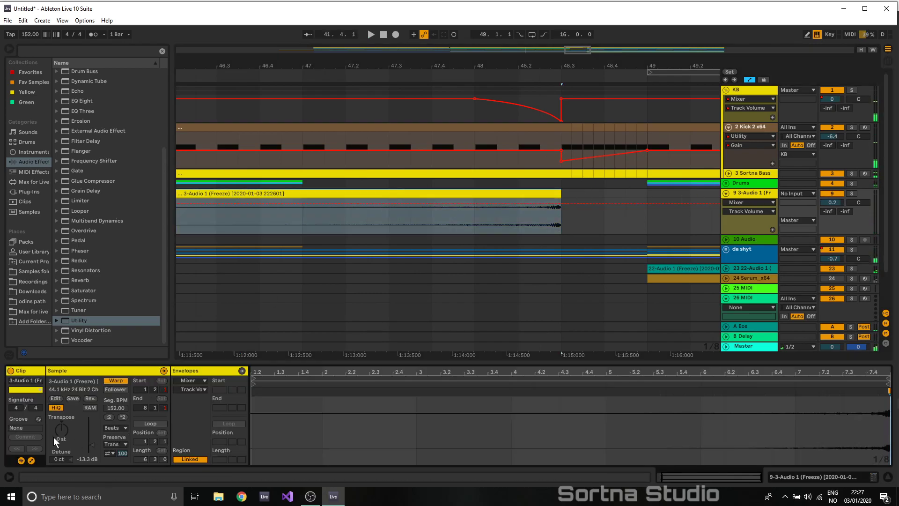
{"action": "left_click", "coordinate": [125, 467]}
{"action": "key", "text": "space"}
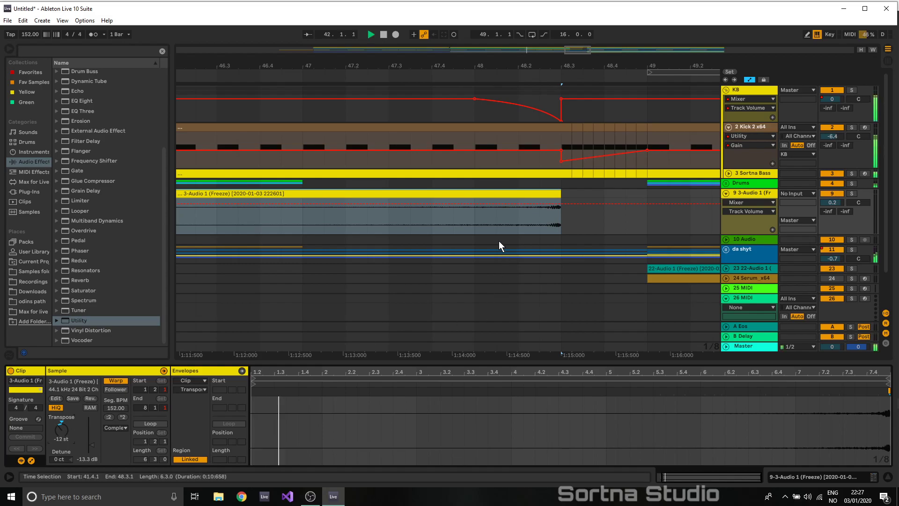
{"action": "left_click", "coordinate": [473, 223]}
{"action": "key", "text": "ctrl+z"}
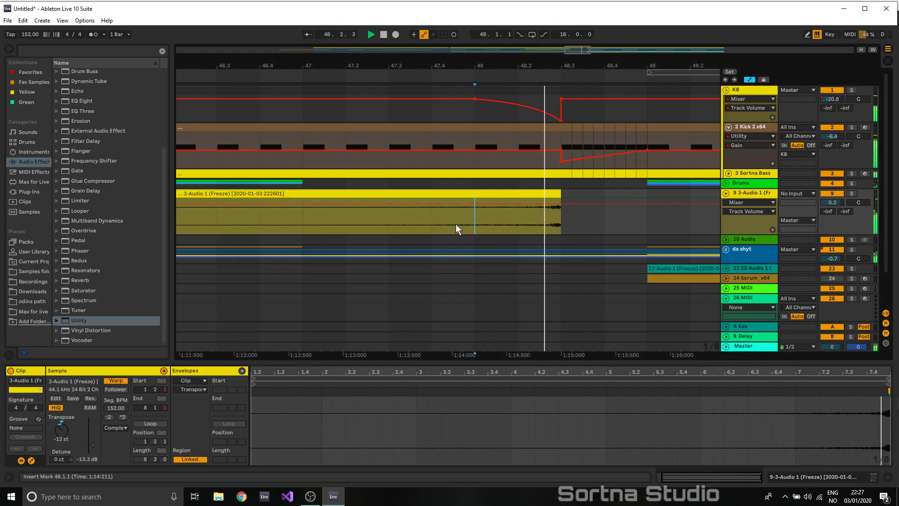
{"action": "left_click", "coordinate": [297, 227]}
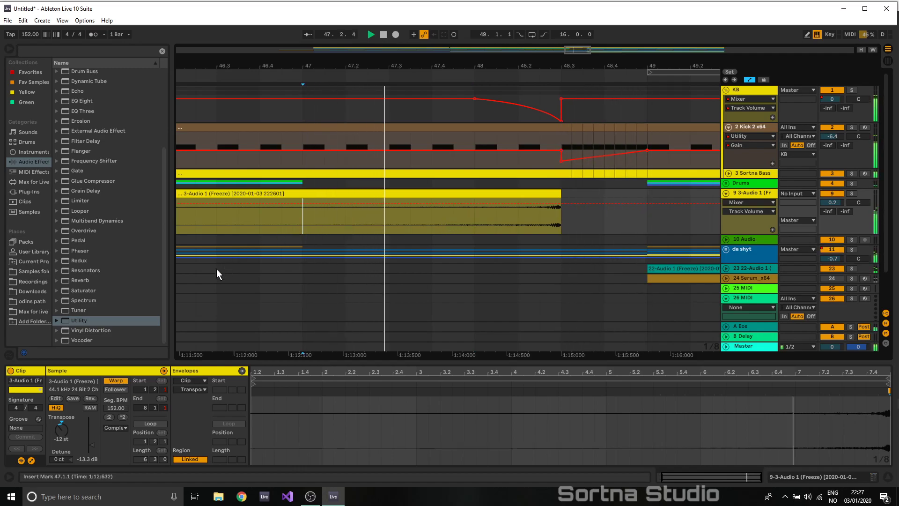
- Audition the reversed kick clip transposed to 12 st and reset its transposition to 0 st
{"action": "left_click", "coordinate": [61, 422]}
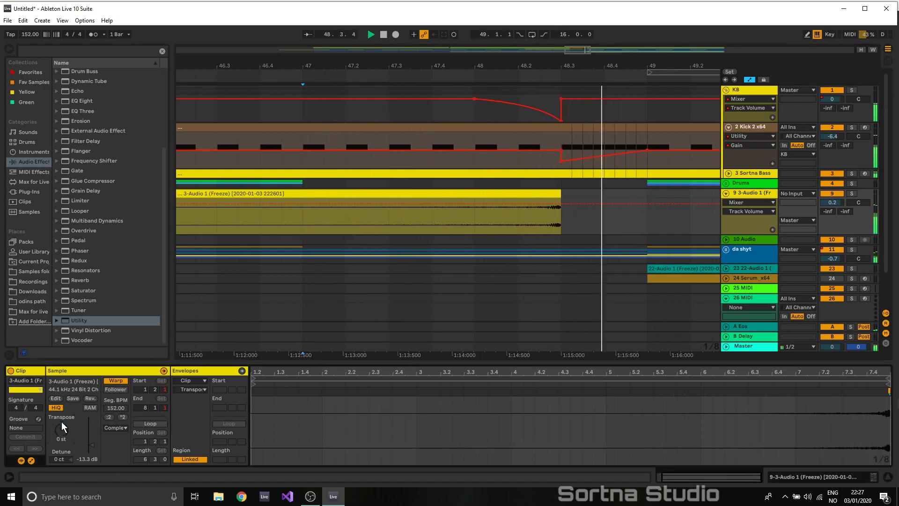
{"action": "key", "text": "space"}
{"action": "key", "text": "space"}
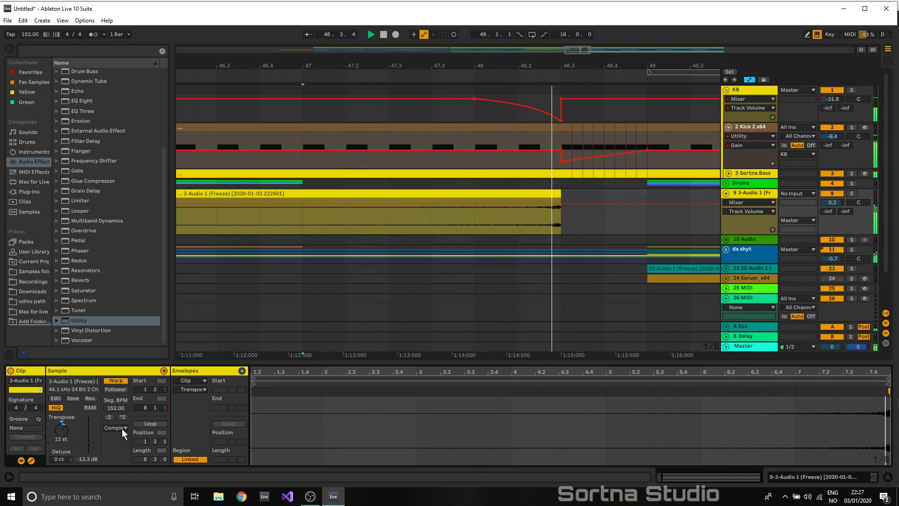
{"action": "key", "text": "space"}
{"action": "key", "text": "space"}
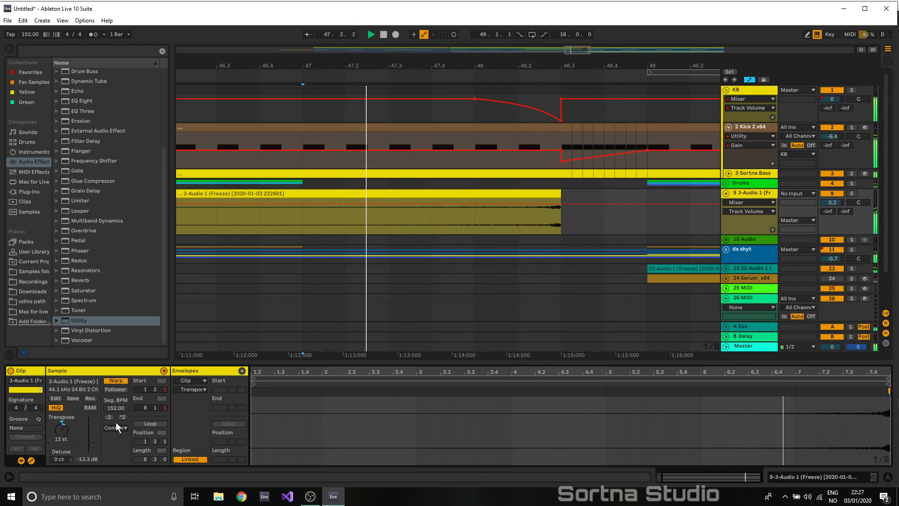
{"action": "left_click", "coordinate": [60, 422]}
{"action": "key", "text": "space"}
{"action": "key", "text": "space"}
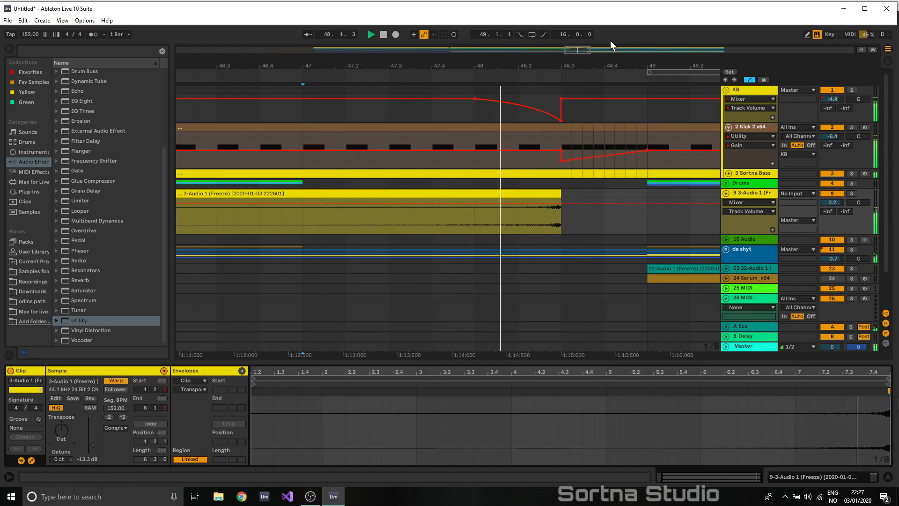
- Trim the reversed kick clip's start to bar 47, add a fade-in across nearly its full length, and audition it
{"action": "left_click_drag", "start_coordinate": [576, 49], "coordinate": [569, 57]}
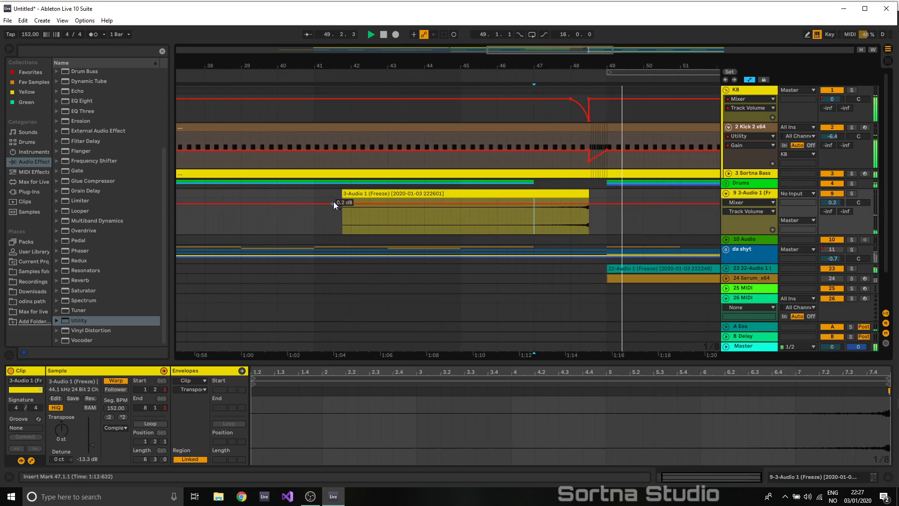
{"action": "left_click_drag", "start_coordinate": [340, 197], "coordinate": [534, 190]}
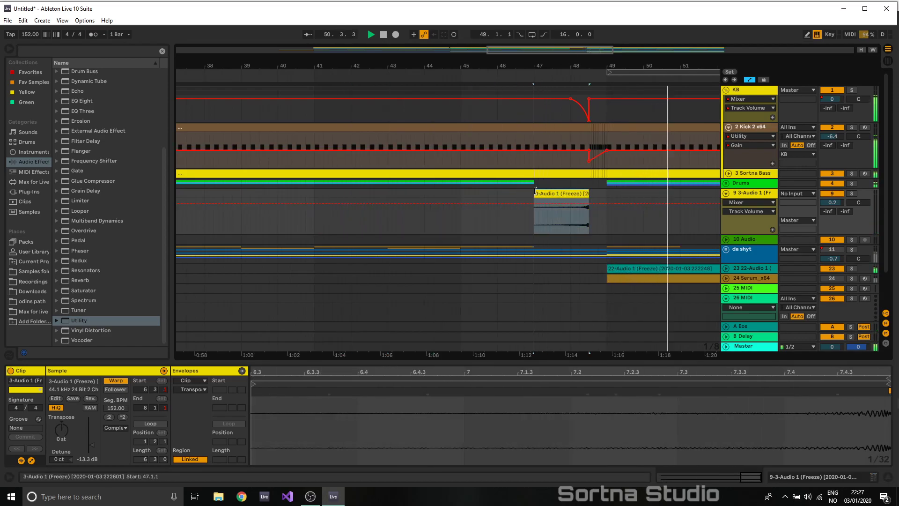
{"action": "left_click", "coordinate": [749, 80]}
{"action": "left_click", "coordinate": [541, 202]}
{"action": "left_click_drag", "start_coordinate": [537, 199], "coordinate": [586, 202]}
{"action": "key", "text": "space"}
{"action": "key", "text": "space"}
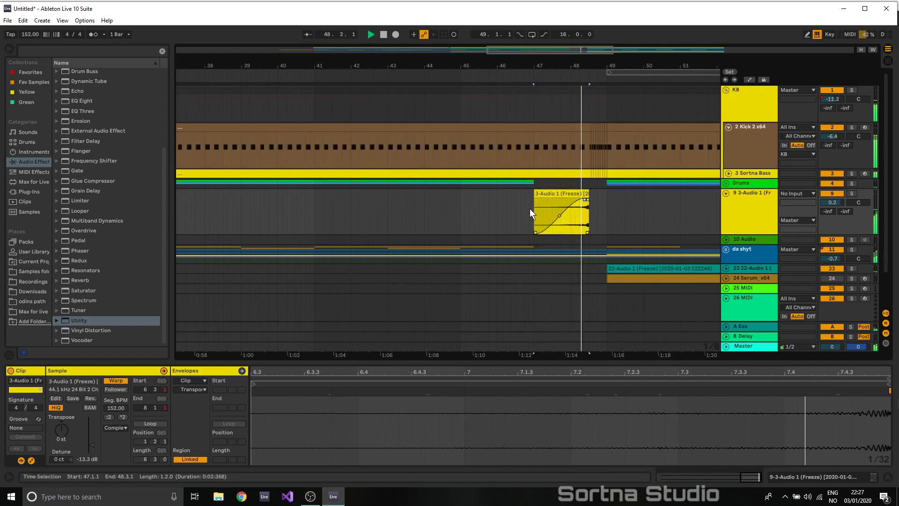
- Duplicate the reversed kick track
{"action": "left_click", "coordinate": [611, 202]}
{"action": "left_click", "coordinate": [747, 191]}
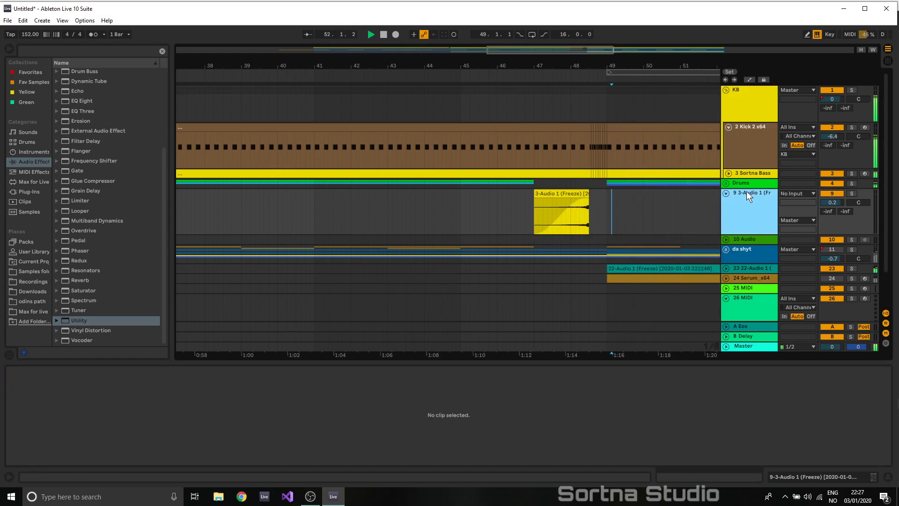
{"action": "right_click", "coordinate": [747, 191]}
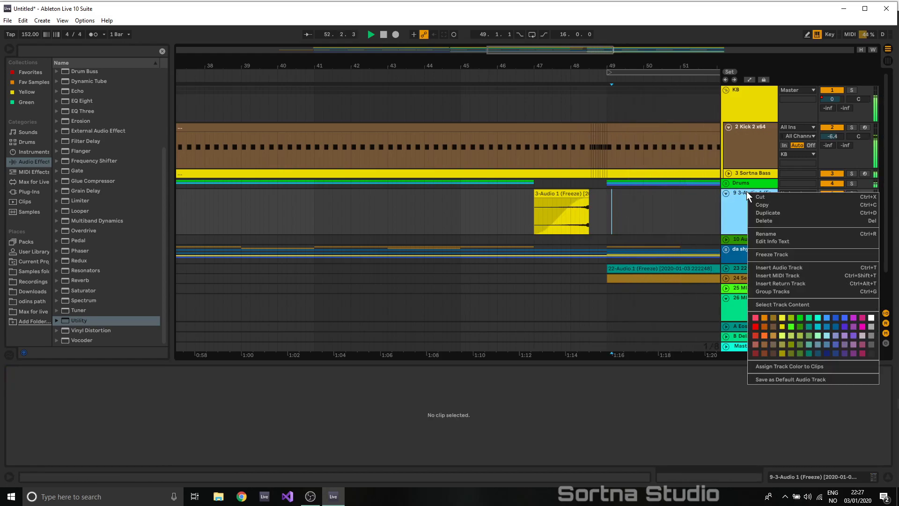
{"action": "left_click", "coordinate": [764, 213]}
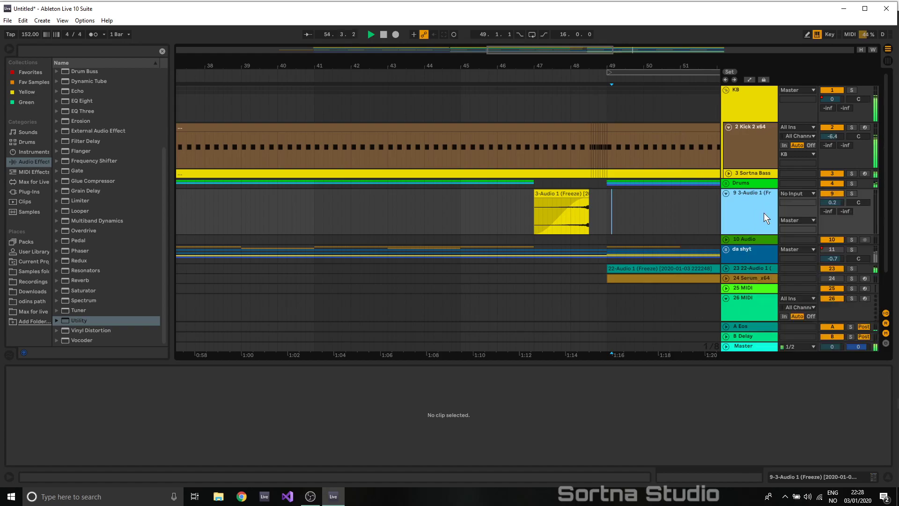
- Move the duplicated clip to bar 49, reverse it, and remove its fade-in
{"action": "left_click", "coordinate": [566, 240]}
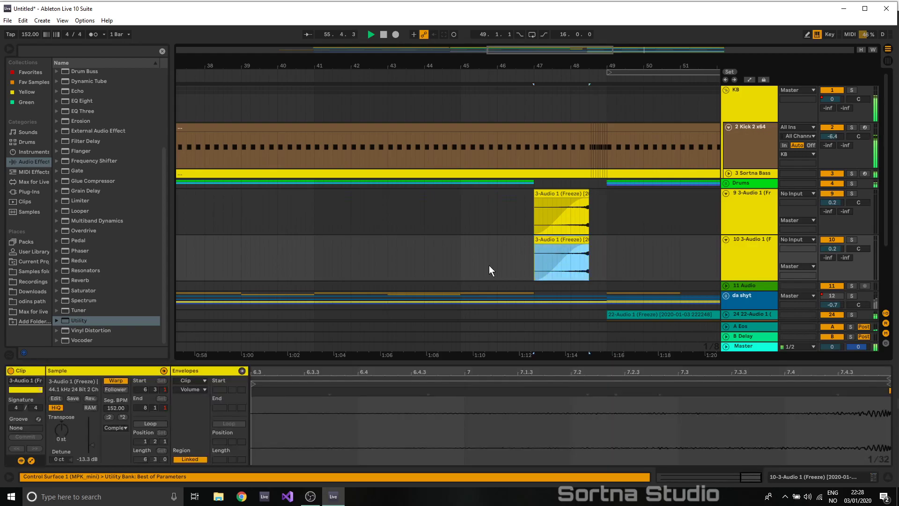
{"action": "left_click_drag", "start_coordinate": [565, 240], "coordinate": [636, 241]}
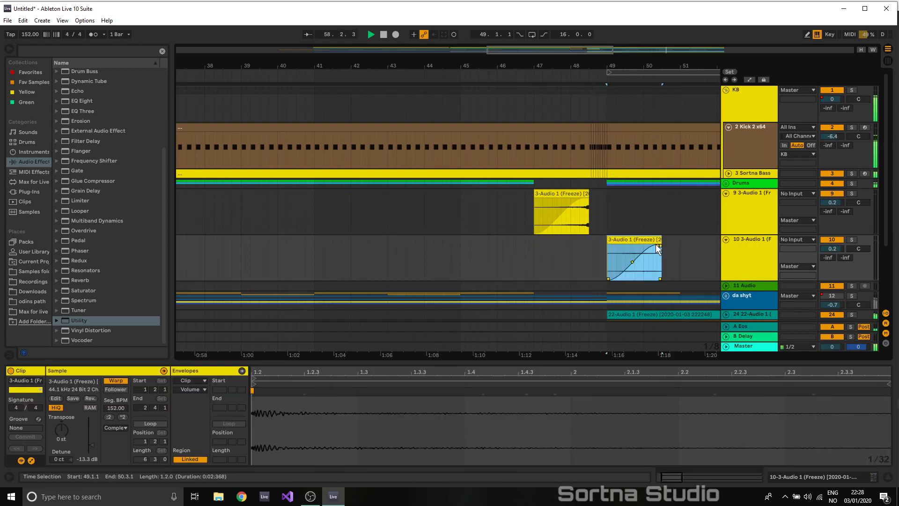
{"action": "left_click", "coordinate": [405, 257]}
- Add an Auto Filter to the duplicated track as a high-pass at about 2.05 kHz with 60 % resonance, and audition it
{"action": "left_click", "coordinate": [743, 239]}
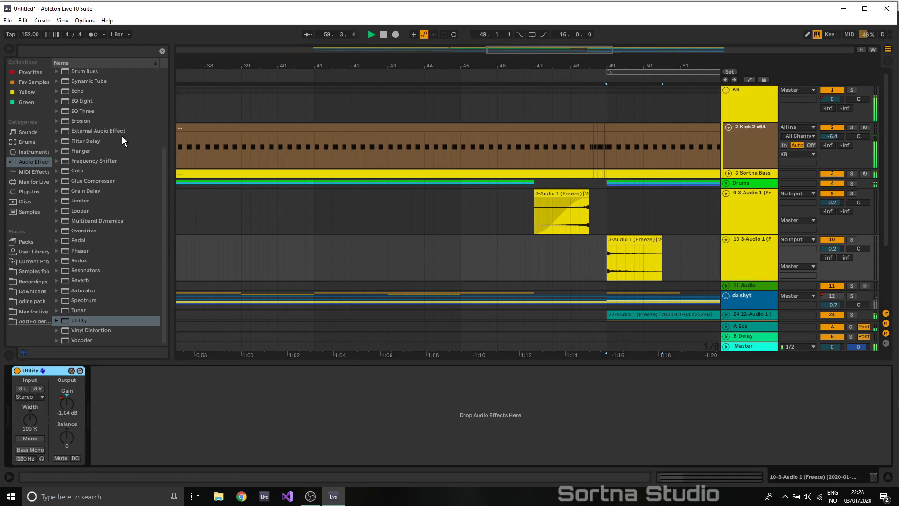
{"action": "scroll", "coordinate": [91, 111], "scroll_direction": "up", "scroll_amount": 3}
{"action": "scroll", "coordinate": [90, 99], "scroll_direction": "up", "scroll_amount": 2}
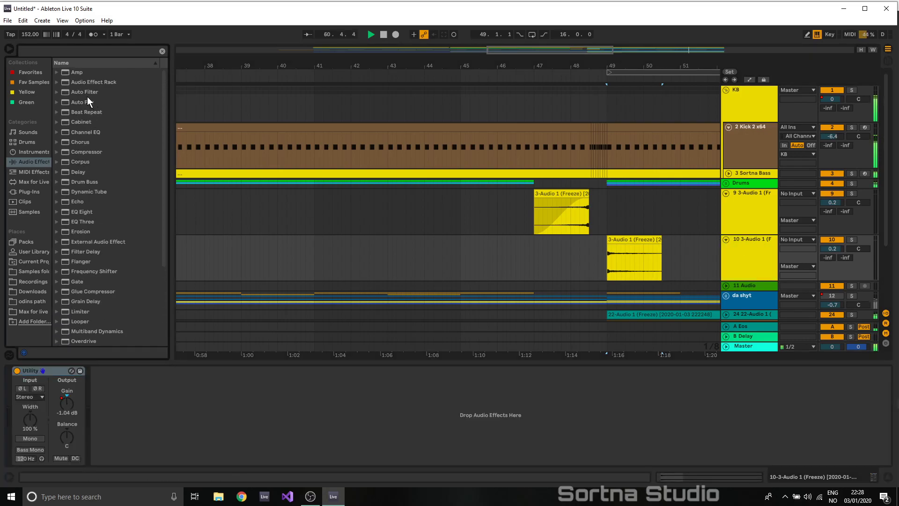
{"action": "left_click_drag", "start_coordinate": [87, 93], "coordinate": [506, 251]}
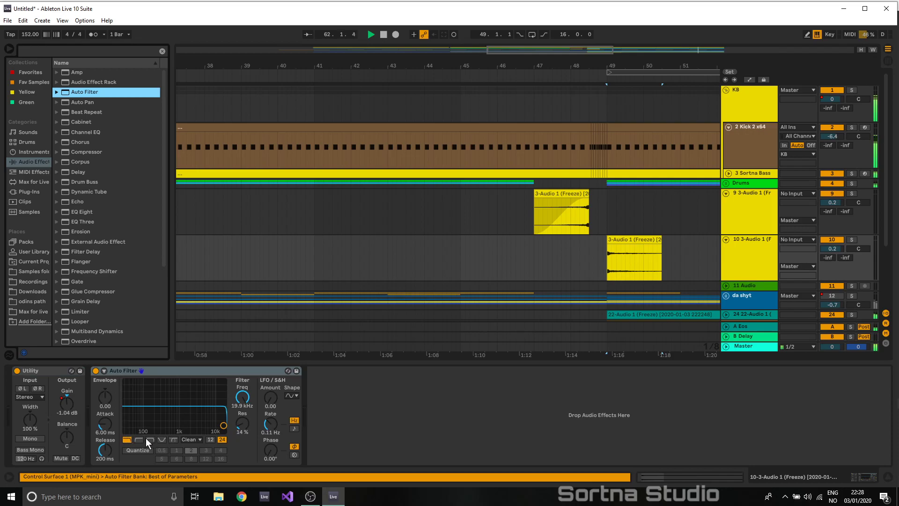
{"action": "key", "text": "space"}
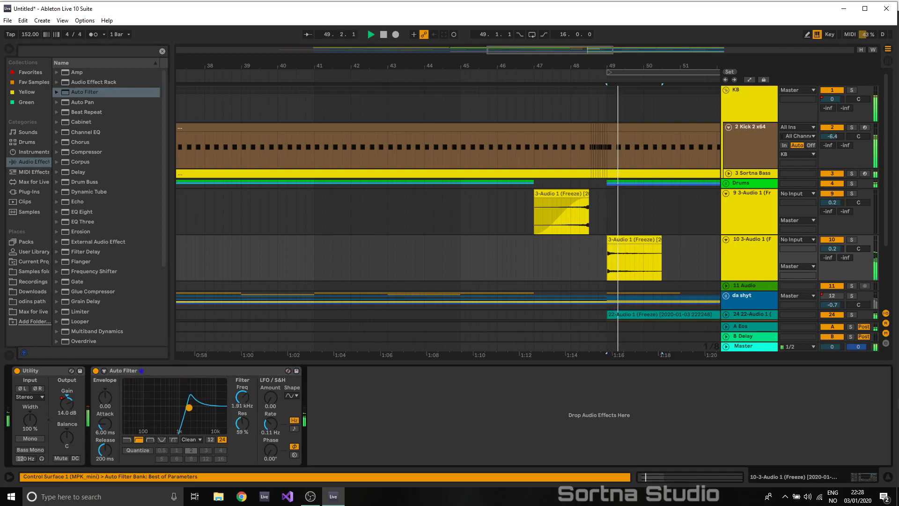
{"action": "key", "text": "space"}
- Play from just before bar 47 and lower the duplicated track's volume to -7.7 dB
{"action": "left_click", "coordinate": [528, 254]}
{"action": "key", "text": "space"}
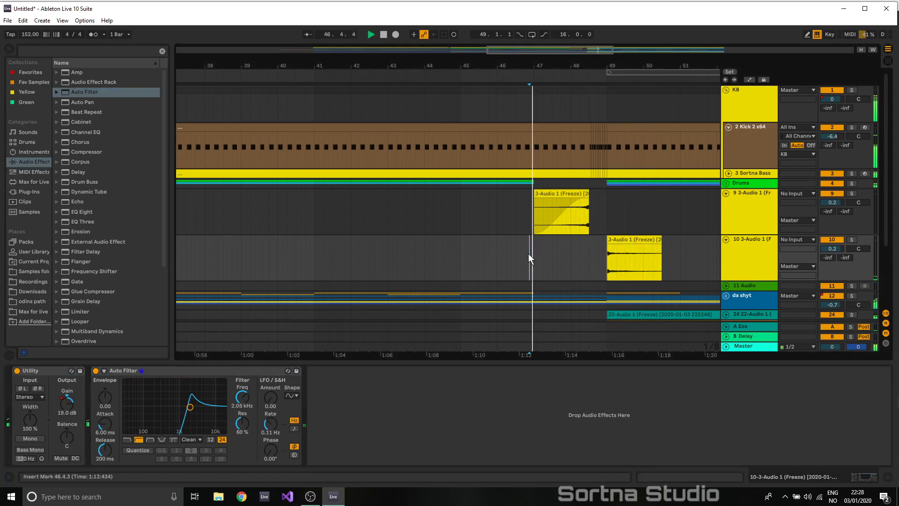
{"action": "left_click_drag", "start_coordinate": [834, 249], "coordinate": [833, 269]}
{"action": "key", "text": "space"}
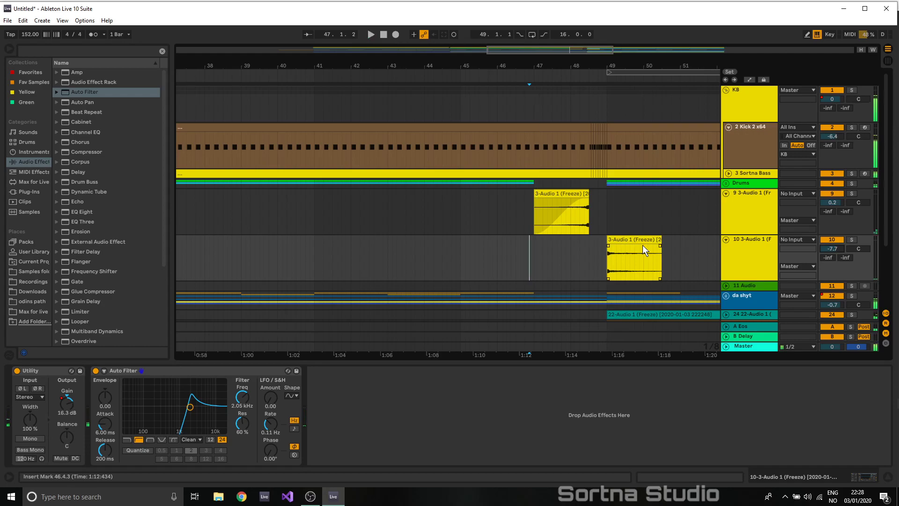
- Set the duplicated track's volume to -6.0 dB in the Session mixer while auditioning its clip at bar 49
{"action": "left_click", "coordinate": [642, 243]}
{"action": "key", "text": "space"}
{"action": "left_click", "coordinate": [892, 62]}
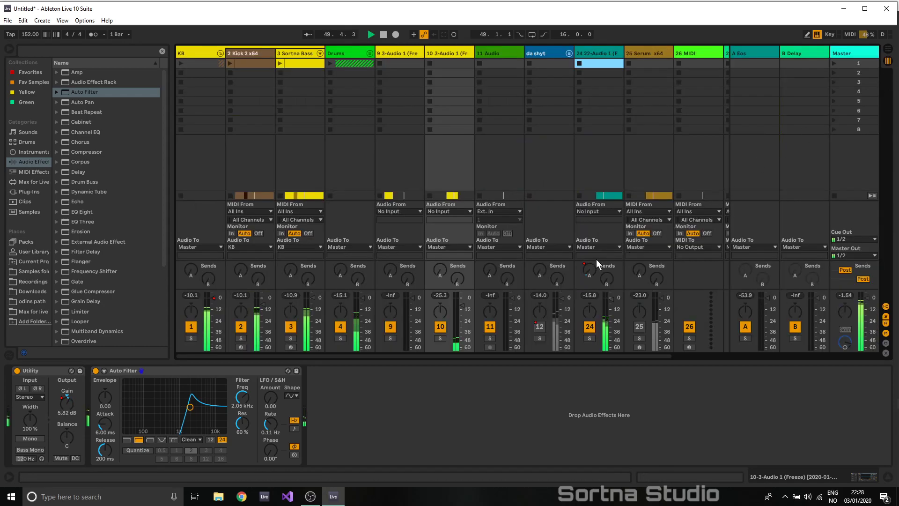
{"action": "left_click_drag", "start_coordinate": [458, 305], "coordinate": [462, 303]}
{"action": "key", "text": "space"}
{"action": "key", "text": "space"}
{"action": "key", "text": "space"}
- Compare the mix with the duplicated track's solo and activation toggled, and return to the Arrangement view
{"action": "left_click", "coordinate": [445, 338]}
{"action": "key", "text": "space"}
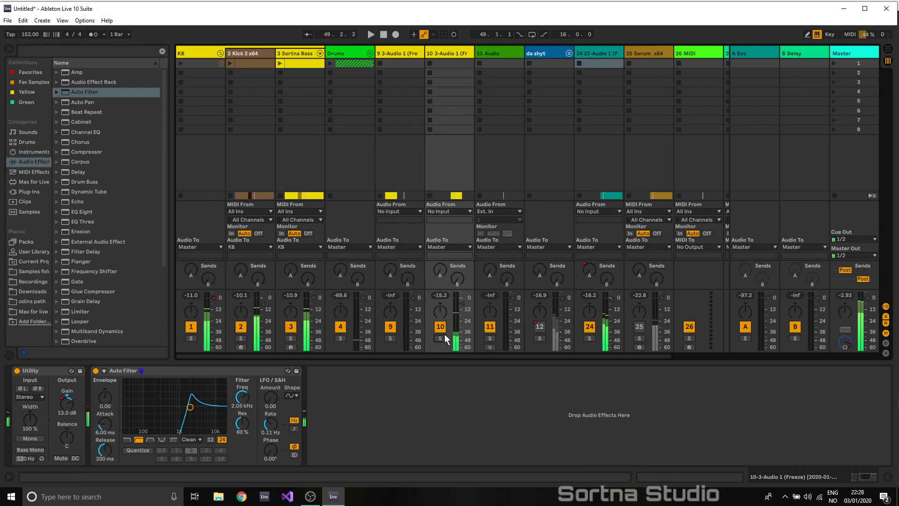
{"action": "left_click", "coordinate": [440, 326]}
{"action": "left_click", "coordinate": [885, 53]}
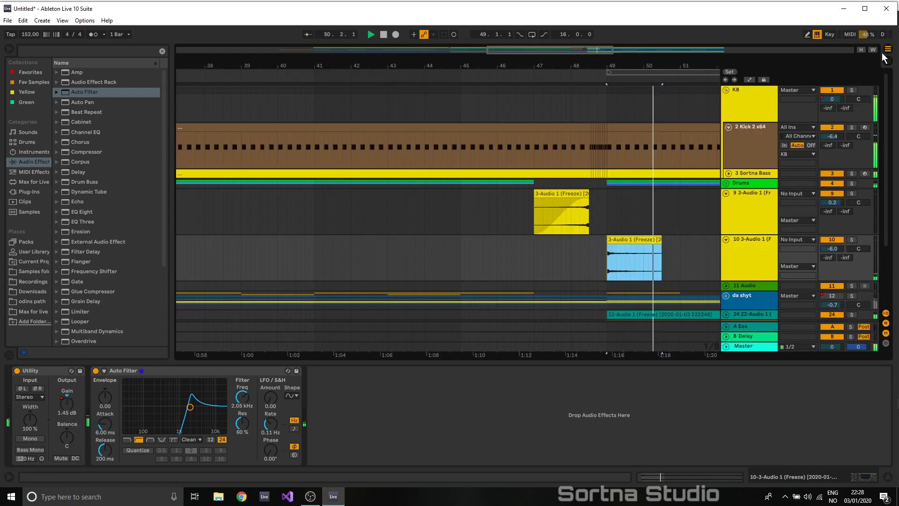
- Lower the duplicated track's high-pass cutoff to 1.34 kHz and its resonance to 49 %, auditioning from bars 49 and 47
{"action": "key", "text": "space"}
{"action": "key", "text": "space"}
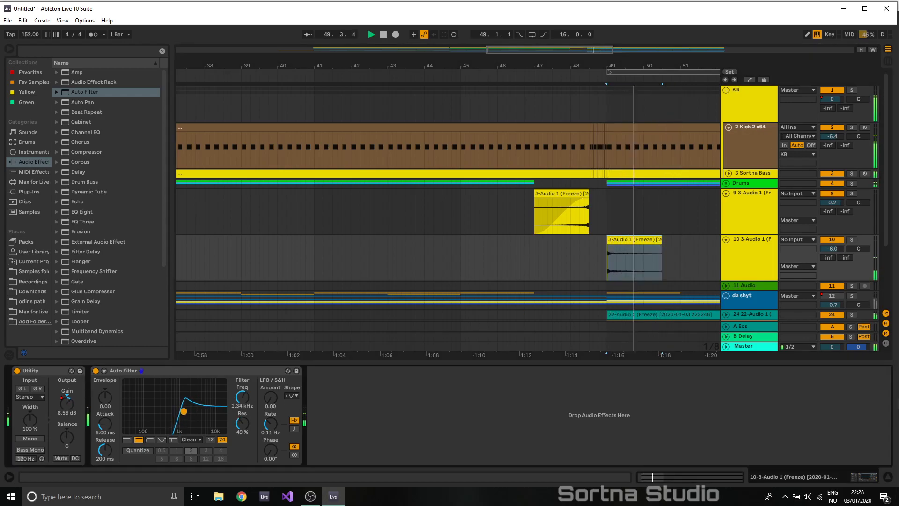
{"action": "left_click", "coordinate": [538, 260]}
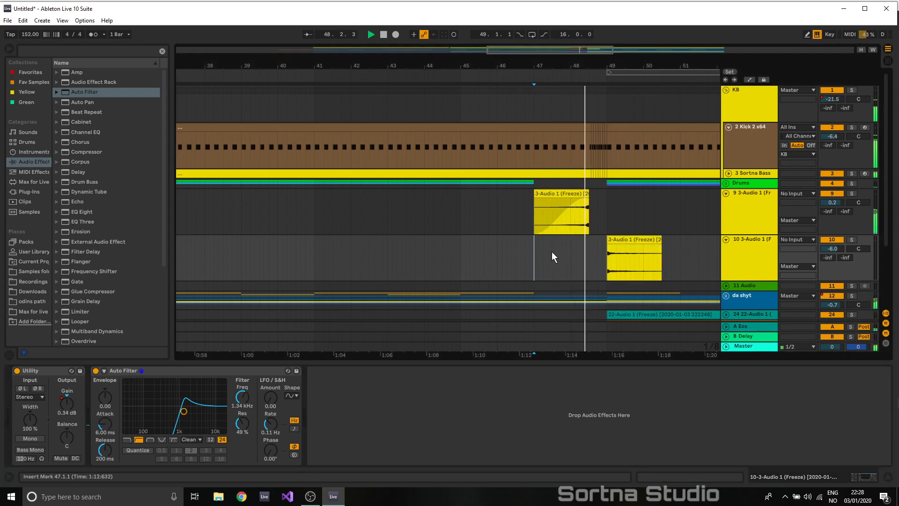
- Unfold the "da shyt" group and expand its 23 Serum_x64 track
{"action": "scroll", "coordinate": [562, 250], "scroll_direction": "down", "scroll_amount": 2}
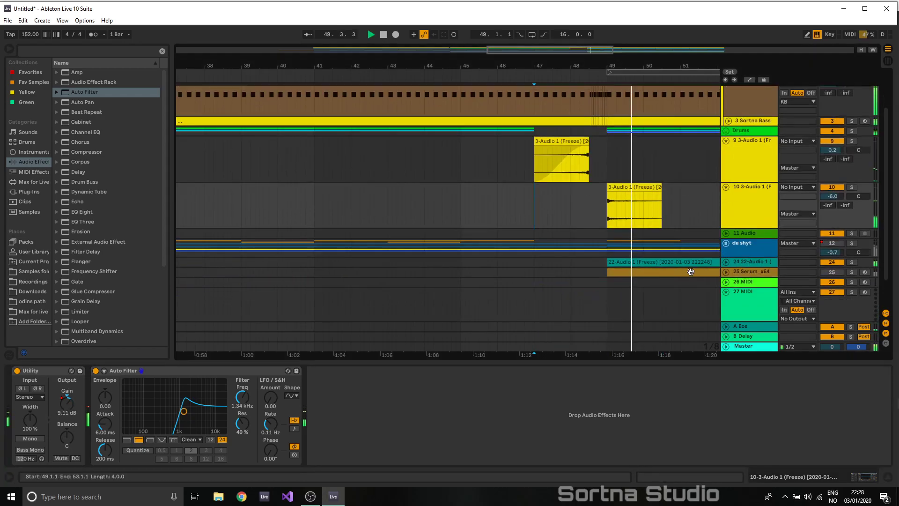
{"action": "left_click", "coordinate": [725, 243]}
{"action": "scroll", "coordinate": [662, 244], "scroll_direction": "down", "scroll_amount": 2}
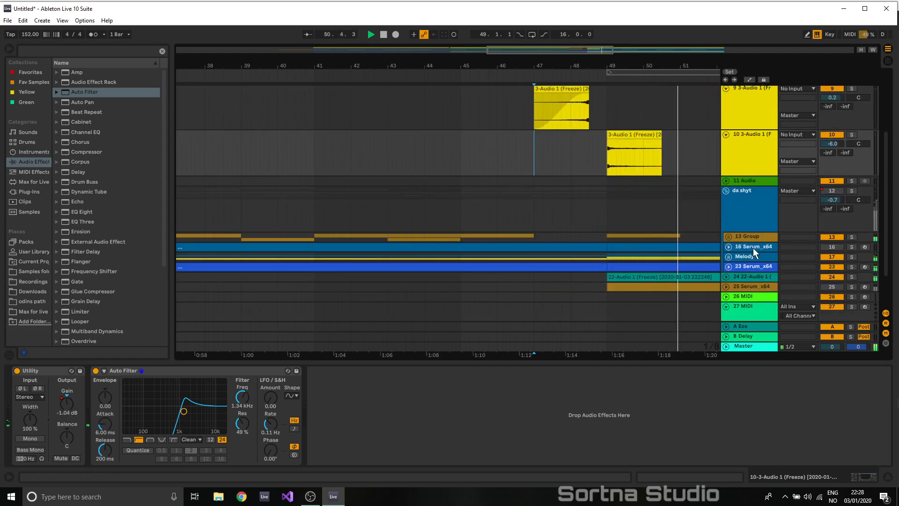
{"action": "left_click", "coordinate": [729, 266]}
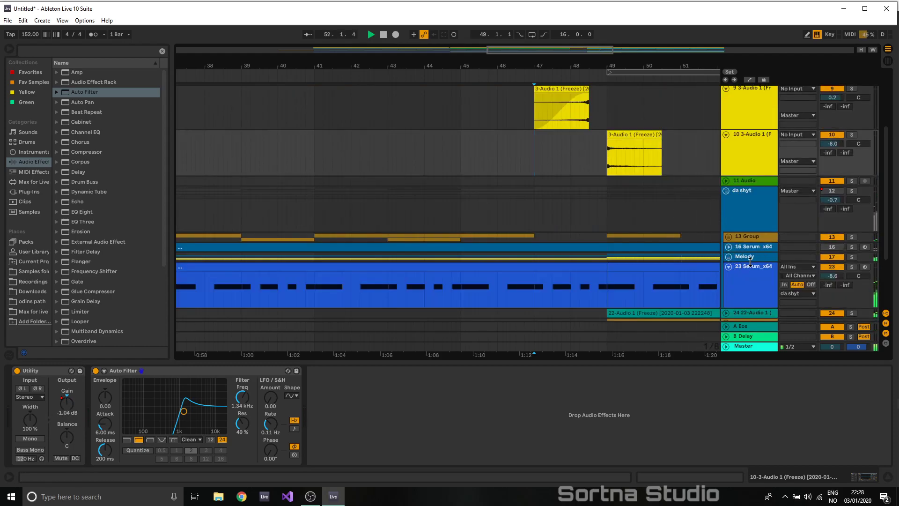
- Freeze and flatten the 23 Serum_x64 track to audio
{"action": "right_click", "coordinate": [754, 266]}
{"action": "left_click", "coordinate": [768, 331]}
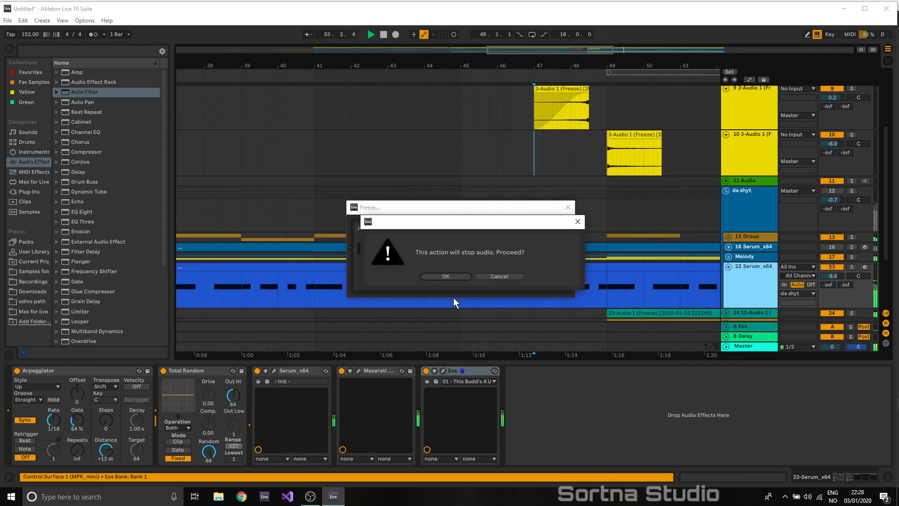
{"action": "left_click", "coordinate": [451, 281]}
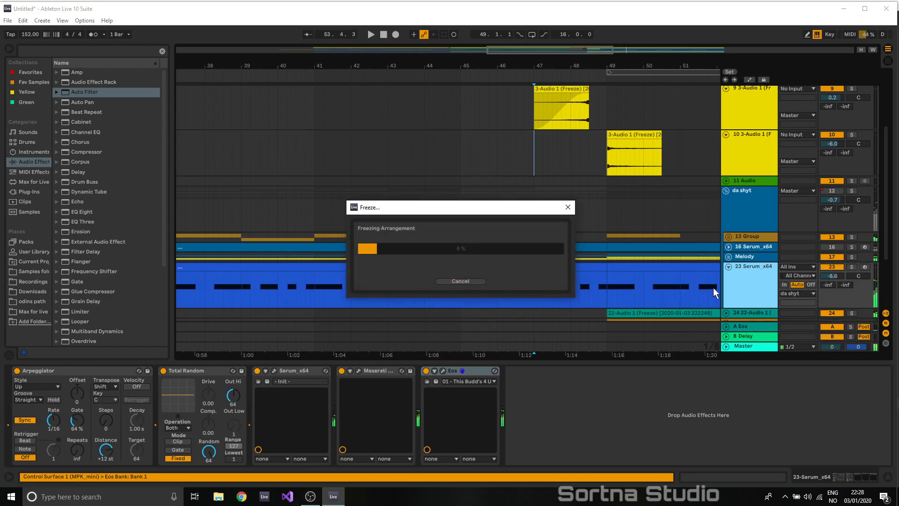
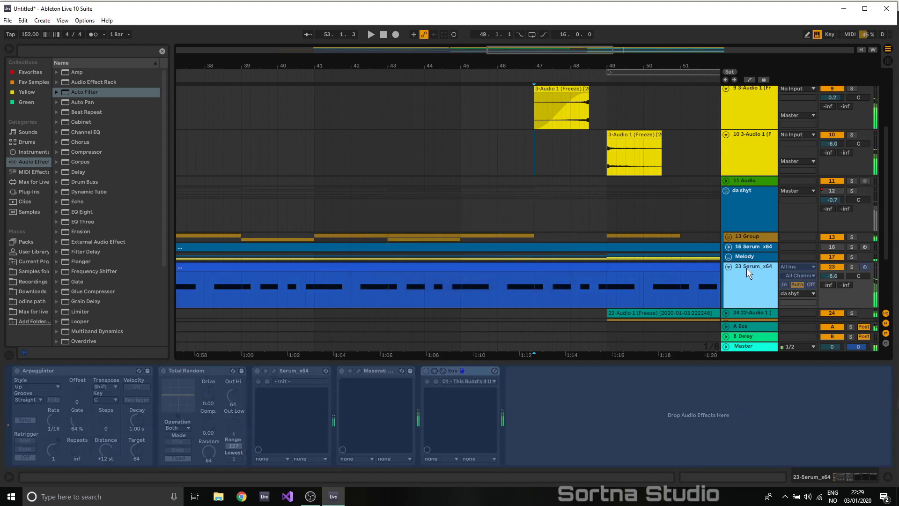
{"action": "right_click", "coordinate": [746, 268]}
{"action": "left_click", "coordinate": [772, 332]}
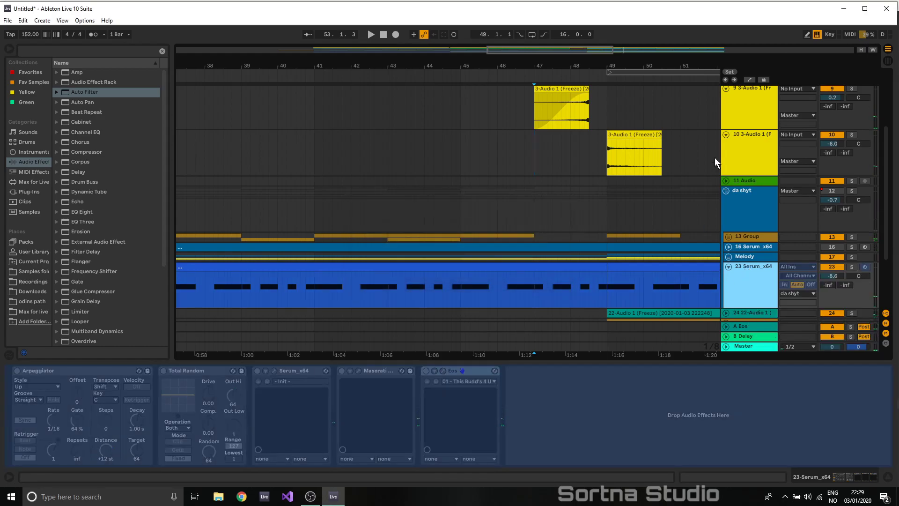
- Repeat the slice before 48.3.1 of the flattened Serum_x64 clip twice, and delete the segment from 48.4.1 to bar 49
{"action": "left_click_drag", "start_coordinate": [478, 52], "coordinate": [477, 288]}
{"action": "left_click", "coordinate": [495, 286]}
{"action": "key", "text": "space"}
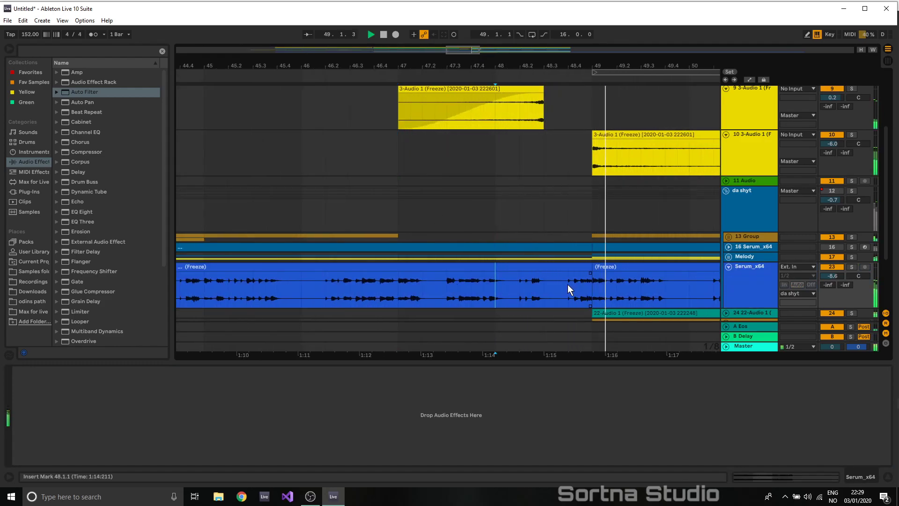
{"action": "key", "text": "space"}
{"action": "left_click_drag", "start_coordinate": [567, 285], "coordinate": [589, 271]}
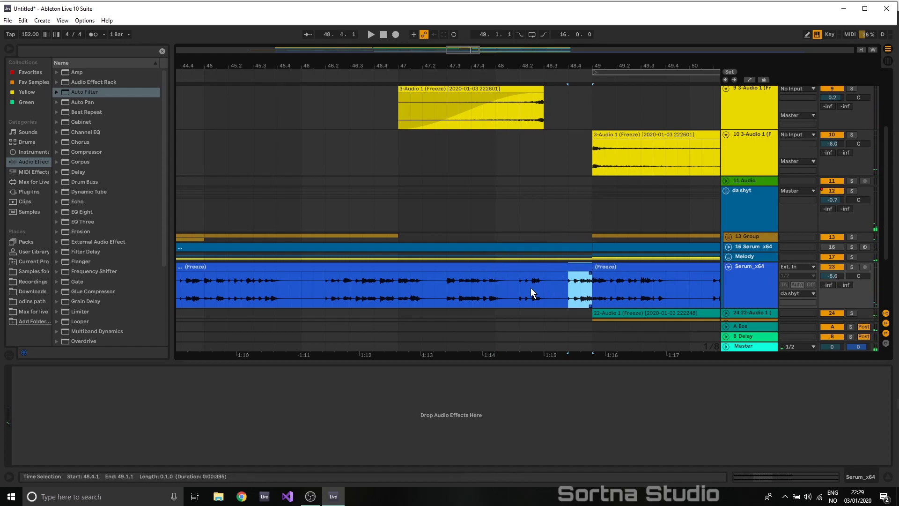
{"action": "left_click_drag", "start_coordinate": [532, 288], "coordinate": [543, 273]}
{"action": "key", "text": "ctrl+d"}
{"action": "key", "text": "ctrl+d"}
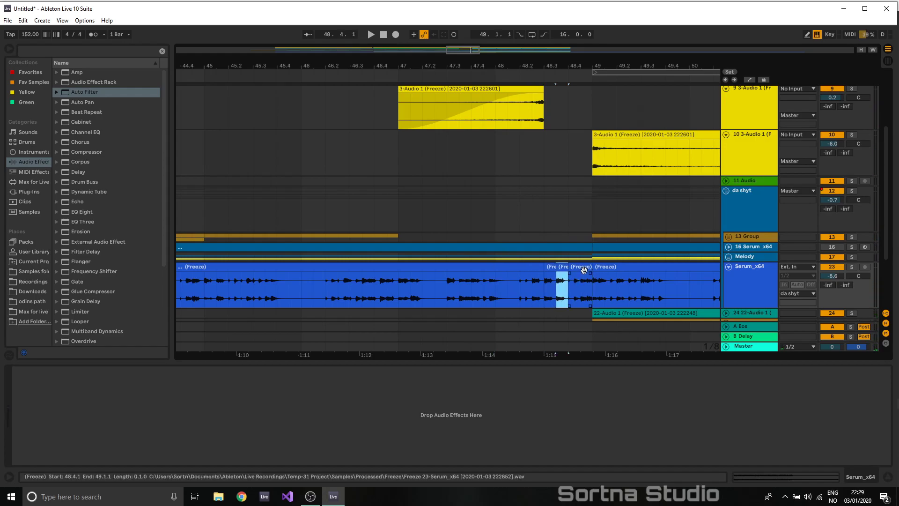
{"action": "left_click", "coordinate": [582, 268]}
{"action": "key", "text": "Delete"}
{"action": "key", "text": "space"}
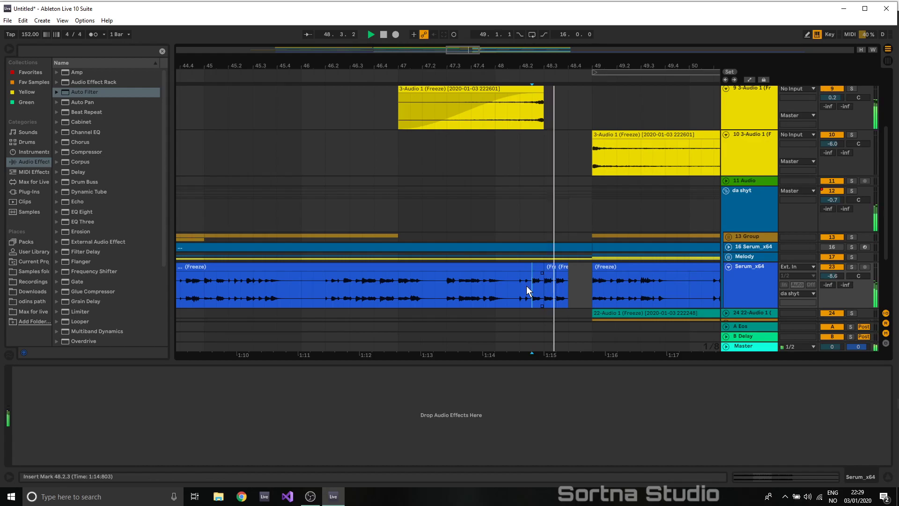
- Duplicate the 48.3.3 slice twice to fill the gap up to bar 49, and audition the stutter
{"action": "key", "text": "space"}
{"action": "left_click", "coordinate": [561, 268]}
{"action": "key", "text": "ctrl+d"}
{"action": "key", "text": "ctrl+d"}
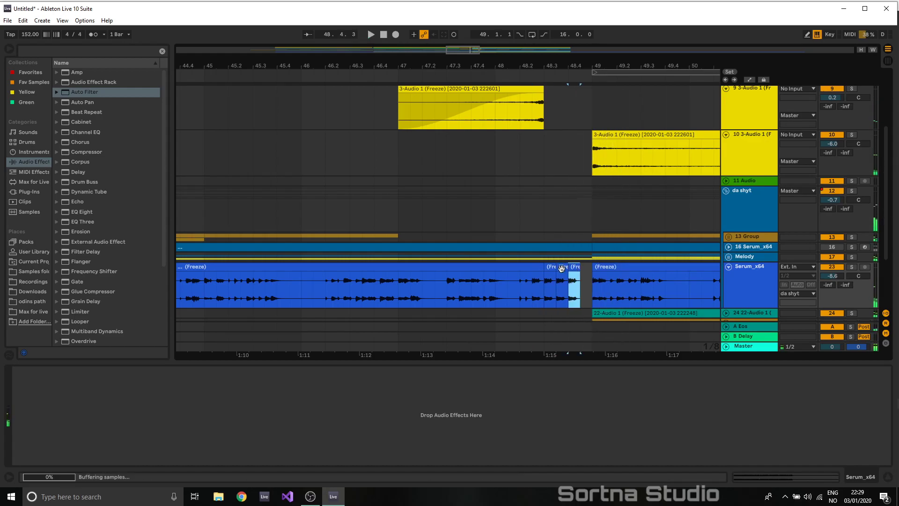
{"action": "left_click", "coordinate": [513, 288]}
{"action": "key", "text": "space"}
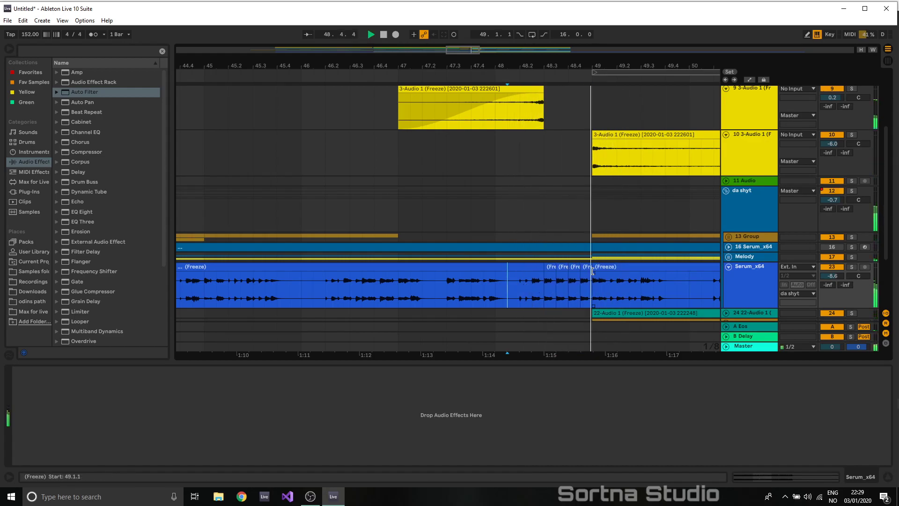
{"action": "key", "text": "space"}
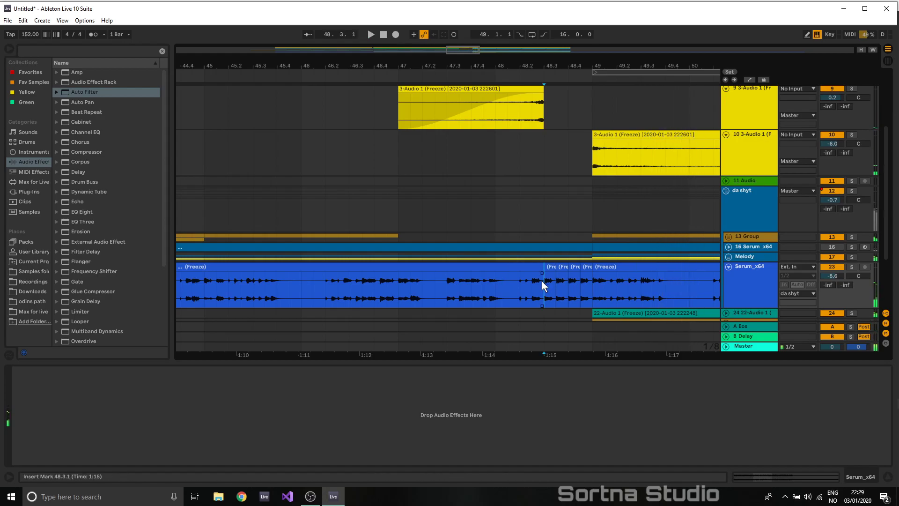
{"action": "left_click", "coordinate": [472, 289]}
{"action": "key", "text": "space"}
- Delete the slice at 48.3.1, consolidate the remaining slices up to bar 49, and fade the consolidated clip in
{"action": "left_click", "coordinate": [549, 269]}
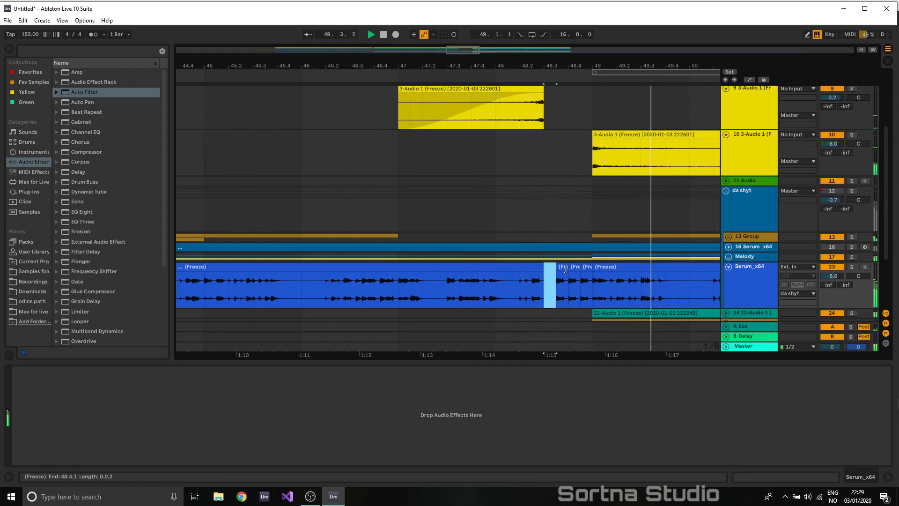
{"action": "left_click", "coordinate": [586, 267]}
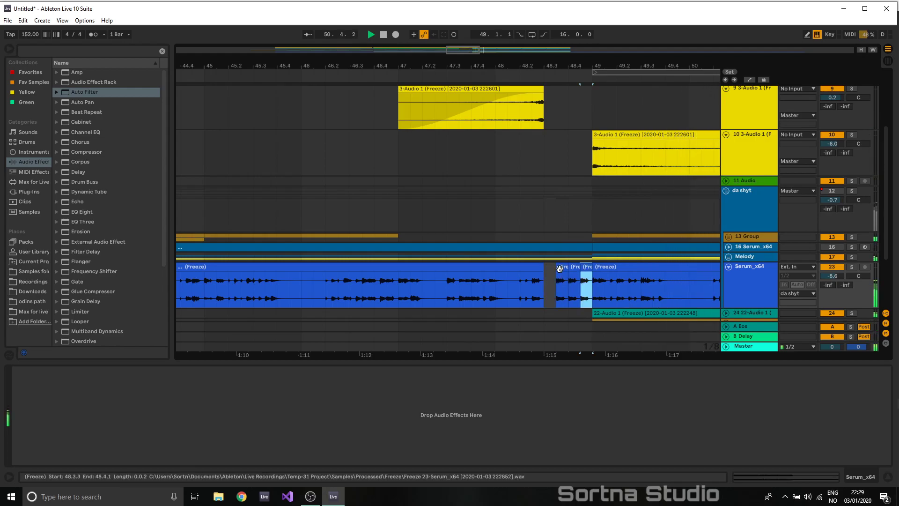
{"action": "left_click", "coordinate": [561, 268], "text": "shift"}
{"action": "key", "text": "ctrl+j"}
{"action": "left_click", "coordinate": [433, 271]}
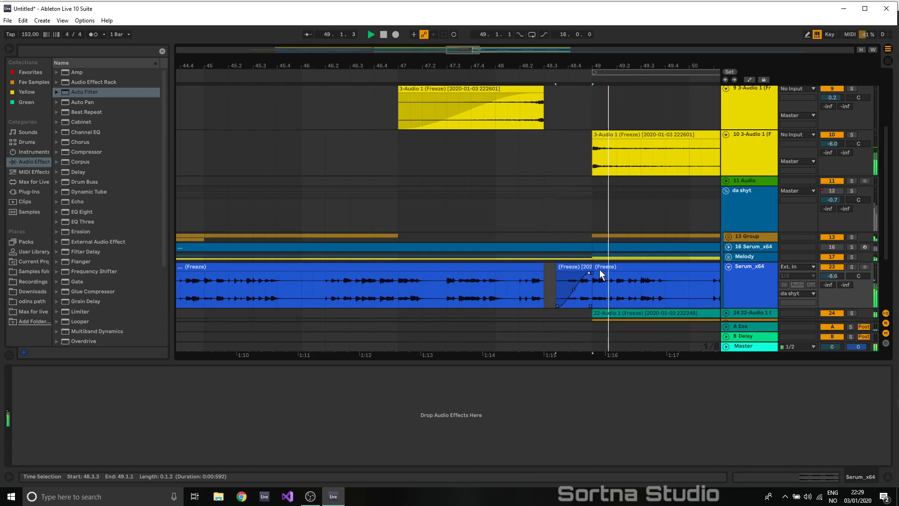
{"action": "key", "text": "space"}
{"action": "key", "text": "space"}
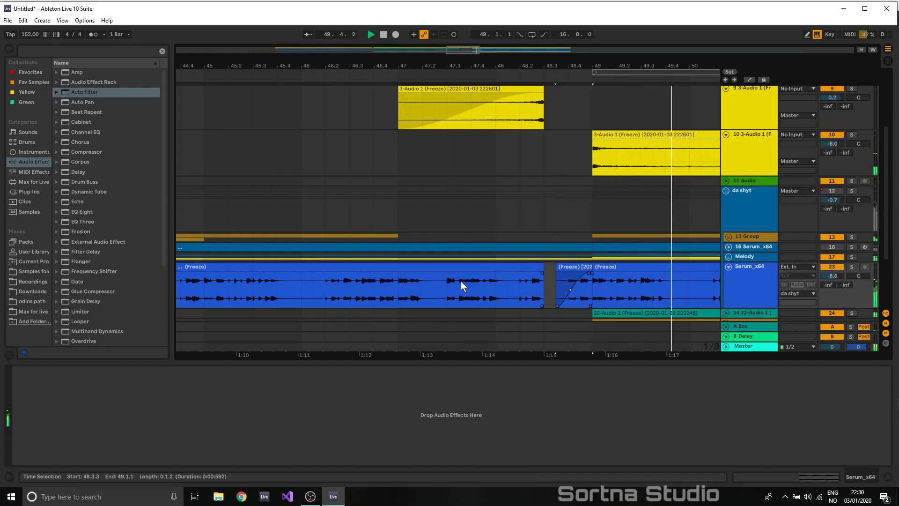
- Cut the consolidated clip's start to 48.4.1, split it at 48.4.3, and lower the first piece's gain to -13.8 dB
{"action": "left_click", "coordinate": [447, 290]}
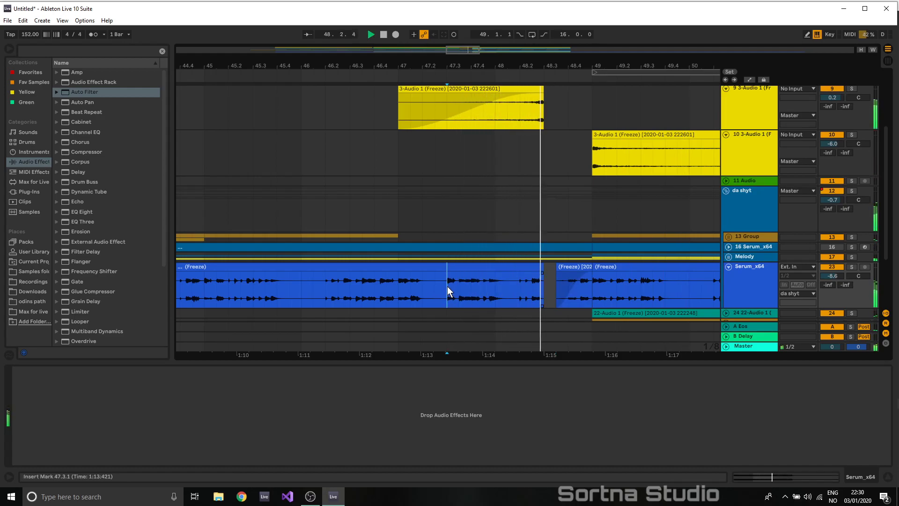
{"action": "left_click_drag", "start_coordinate": [557, 267], "coordinate": [568, 281]}
{"action": "key", "text": "ctrl+e"}
{"action": "double_click", "coordinate": [574, 267]}
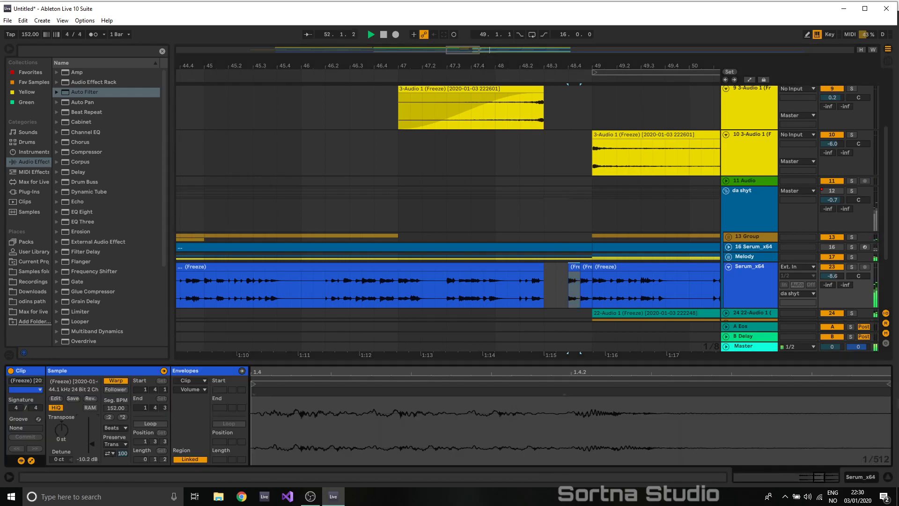
{"action": "left_click", "coordinate": [410, 304]}
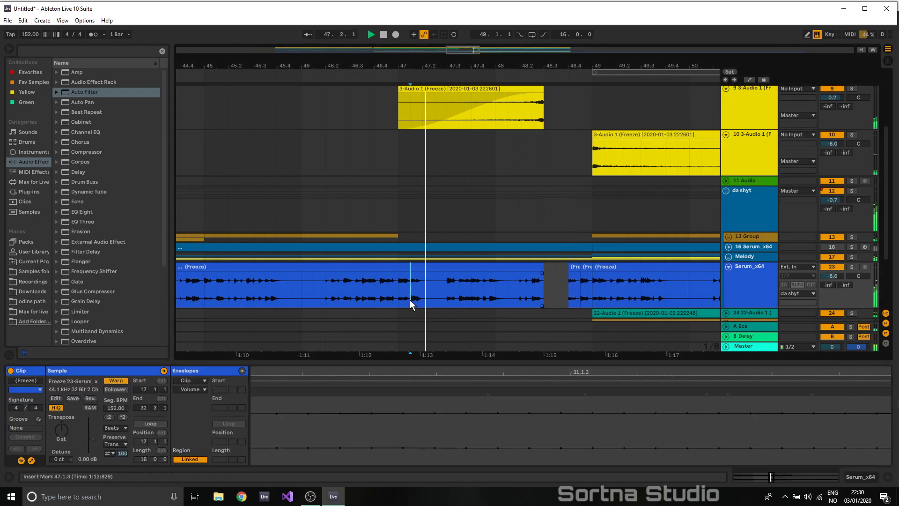
{"action": "left_click", "coordinate": [576, 266]}
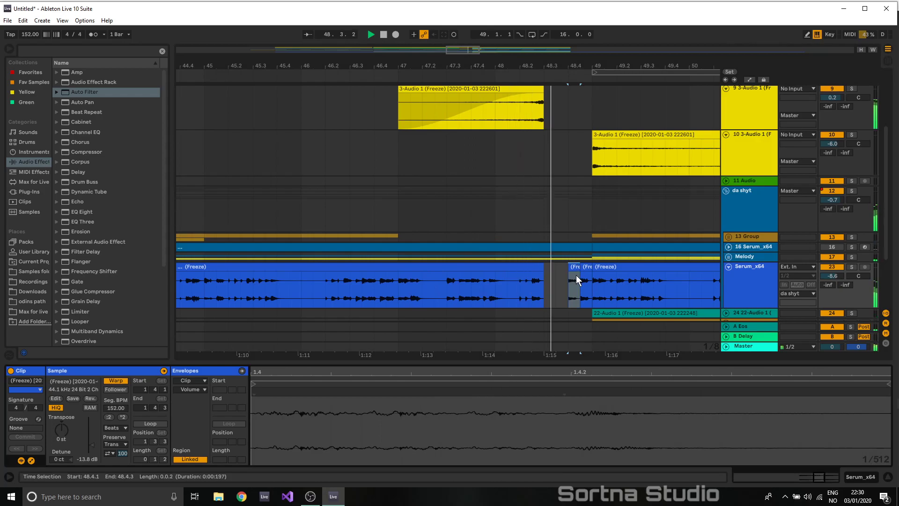
{"action": "left_click", "coordinate": [576, 268]}
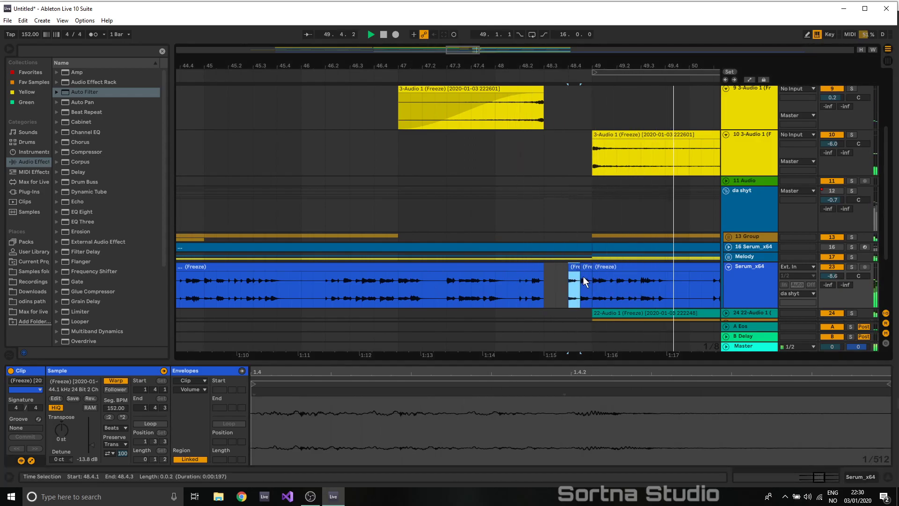
{"action": "left_click", "coordinate": [750, 81]}
{"action": "left_click", "coordinate": [750, 80]}
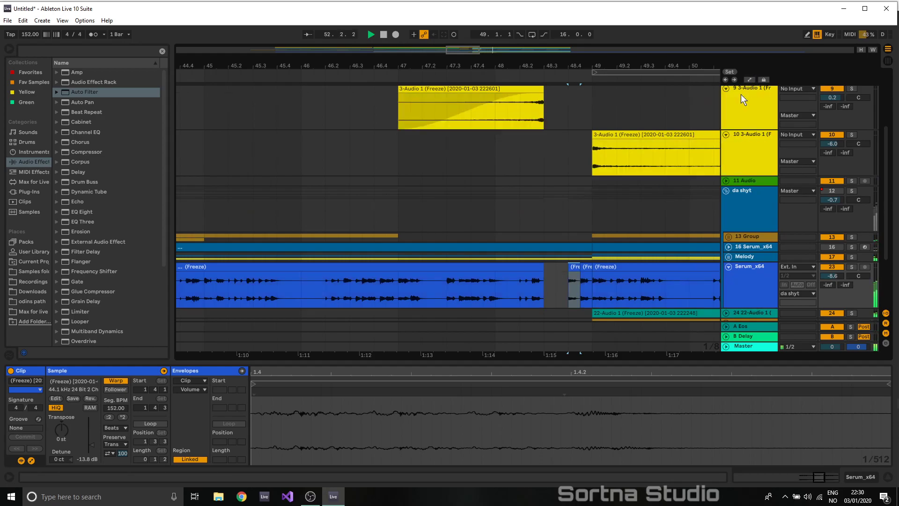
- Add a steep fade-out across the short Serum_x64 slice at 48.4.1 while auditioning it
{"action": "left_click_drag", "start_coordinate": [470, 49], "coordinate": [470, 93]}
{"action": "left_click_drag", "start_coordinate": [652, 274], "coordinate": [573, 282]}
{"action": "key", "text": "space"}
{"action": "key", "text": "space"}
{"action": "key", "text": "space"}
{"action": "key", "text": "space"}
{"action": "left_click_drag", "start_coordinate": [630, 290], "coordinate": [614, 304]}
{"action": "key", "text": "space"}
{"action": "key", "text": "space"}
{"action": "key", "text": "space"}
{"action": "key", "text": "space"}
{"action": "key", "text": "space"}
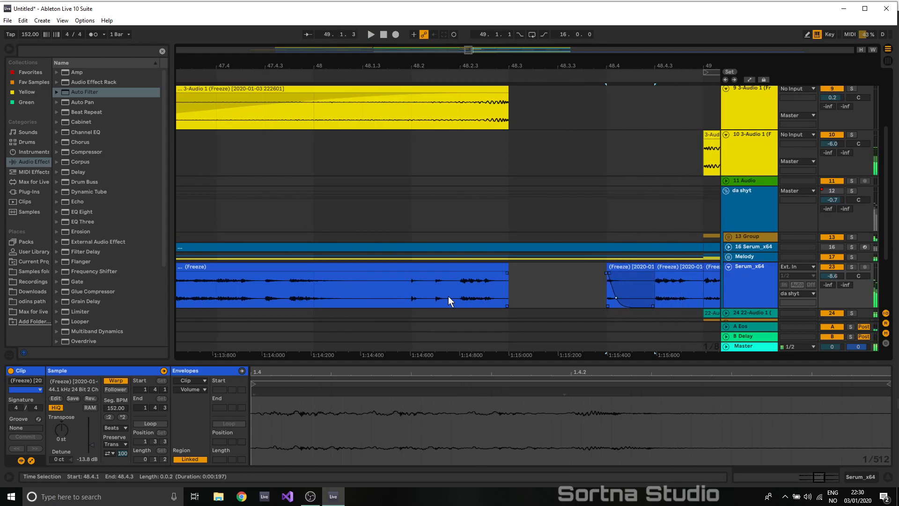
- Add a curved fade-out to the end of the main Serum_x64 clip before 48.3, and audition the transition
{"action": "left_click", "coordinate": [449, 297]}
{"action": "key", "text": "space"}
{"action": "key", "text": "space"}
{"action": "key", "text": "space"}
{"action": "left_click_drag", "start_coordinate": [508, 273], "coordinate": [472, 313]}
{"action": "key", "text": "space"}
{"action": "key", "text": "space"}
{"action": "key", "text": "space"}
{"action": "left_click", "coordinate": [387, 280]}
{"action": "key", "text": "space"}
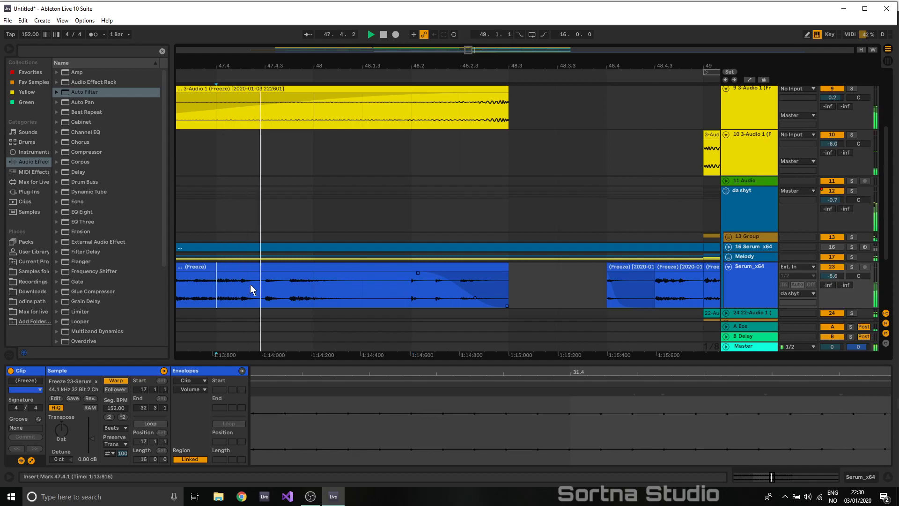
- Replace the last slice before bar 49 with the faded slice, starting it at 48.4.3, and audition from 48.3.1
{"action": "left_click", "coordinate": [669, 267]}
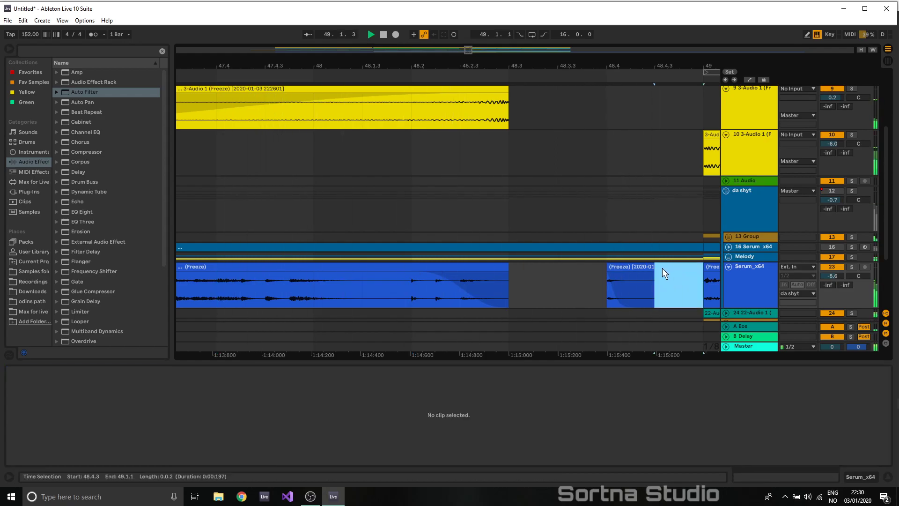
{"action": "left_click_drag", "start_coordinate": [626, 266], "coordinate": [673, 274]}
{"action": "left_click", "coordinate": [505, 278]}
{"action": "key", "text": "space"}
{"action": "key", "text": "space"}
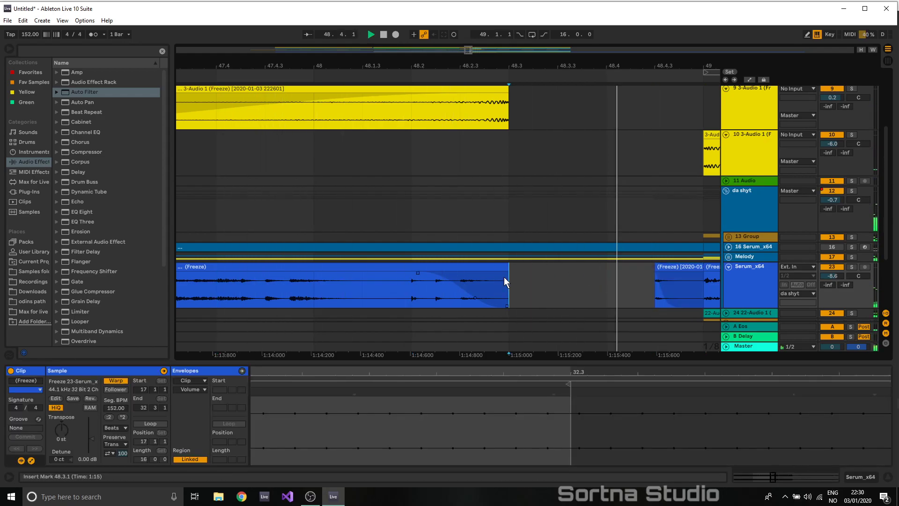
{"action": "key", "text": "space"}
- Delete the leftover slice before bar 49 and trim the main Serum_x64 clip to end at 48.2.1, auditioning the gap
{"action": "left_click", "coordinate": [660, 265]}
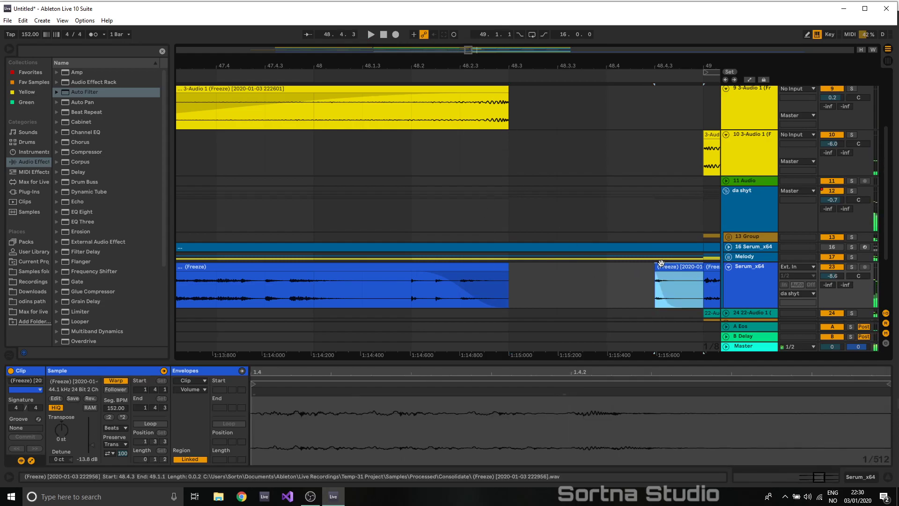
{"action": "key", "text": "Delete"}
{"action": "left_click", "coordinate": [392, 284]}
{"action": "key", "text": "space"}
{"action": "left_click_drag", "start_coordinate": [506, 268], "coordinate": [411, 268]}
{"action": "key", "text": "space"}
{"action": "key", "text": "space"}
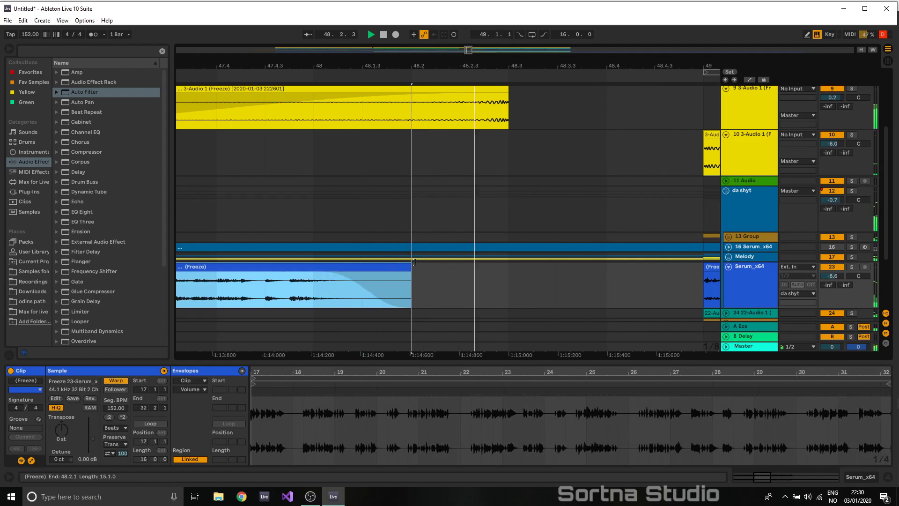
{"action": "left_click", "coordinate": [241, 297]}
{"action": "key", "text": "space"}
{"action": "key", "text": "space"}
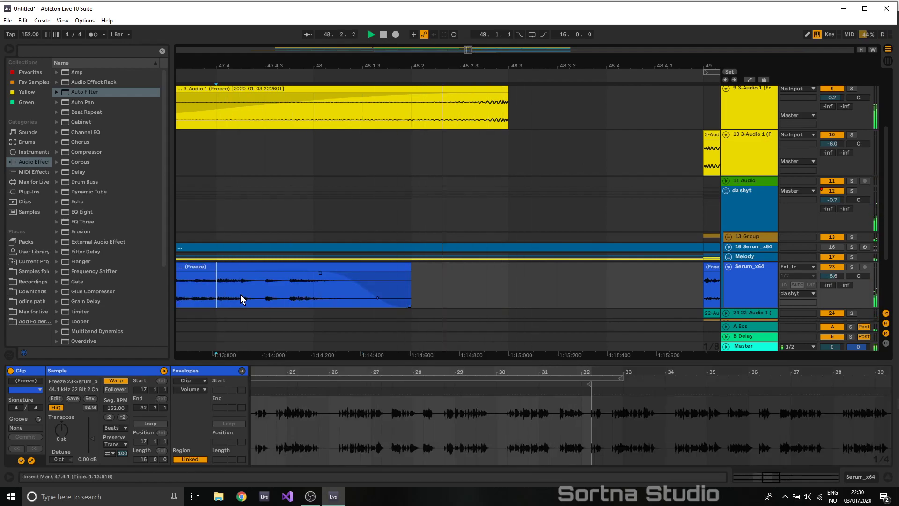
- Insert a new audio track directly below the track with the reversed riser clip
{"action": "left_click_drag", "start_coordinate": [483, 66], "coordinate": [482, 19]}
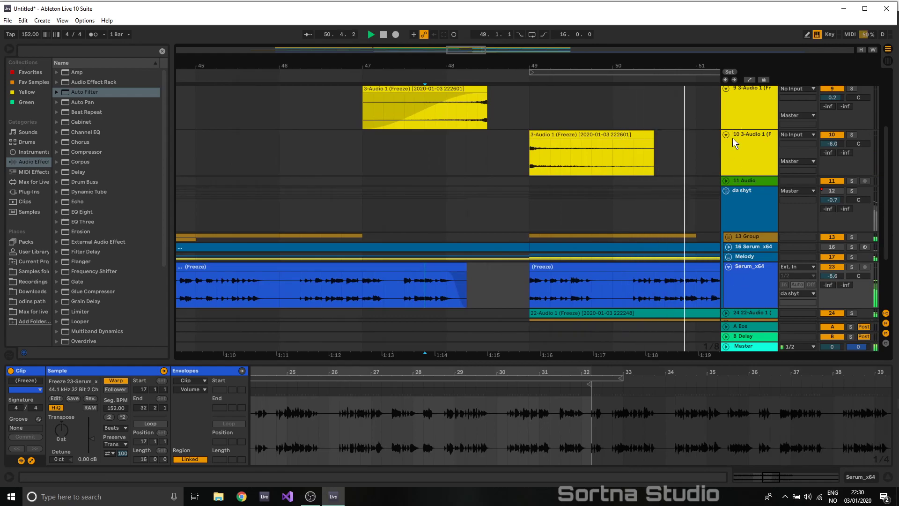
{"action": "scroll", "coordinate": [746, 166], "scroll_direction": "up", "scroll_amount": 3}
{"action": "right_click", "coordinate": [758, 156]}
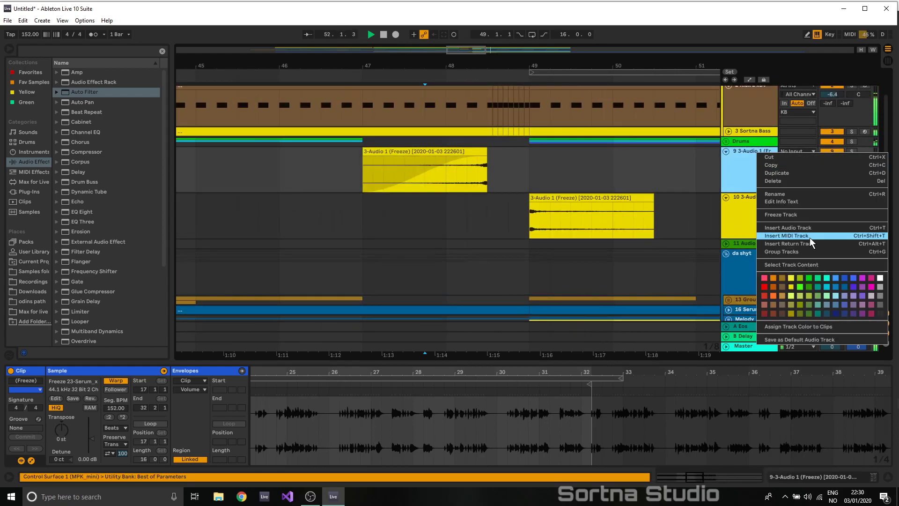
{"action": "left_click", "coordinate": [833, 269]}
{"action": "key", "text": "ctrl+t"}
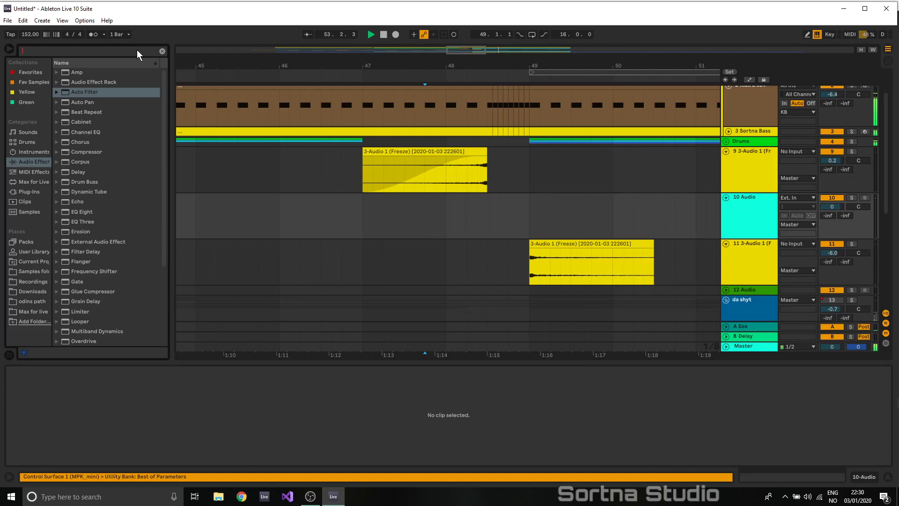
- Search the whole library for "crash" and place 006 SEPT - Crash.wav at 48.3.1 on the new audio track
{"action": "left_click", "coordinate": [137, 50]}
{"action": "type", "text": "crash"}
{"action": "left_click", "coordinate": [30, 221]}
{"action": "left_click", "coordinate": [115, 122]}
{"action": "left_click_drag", "start_coordinate": [94, 123], "coordinate": [490, 205]}
- Set the crash track's volume to -20.8 dB while auditioning the transition
{"action": "left_click_drag", "start_coordinate": [832, 207], "coordinate": [832, 225]}
{"action": "key", "text": "space"}
{"action": "key", "text": "space"}
{"action": "key", "text": "space"}
{"action": "key", "text": "space"}
{"action": "key", "text": "space"}
{"action": "key", "text": "space"}
{"action": "key", "text": "space"}
- Reverse the crash clip and trim it on a 1/32 grid to run from 48.3.2 to 49.1.1
{"action": "left_click", "coordinate": [489, 199]}
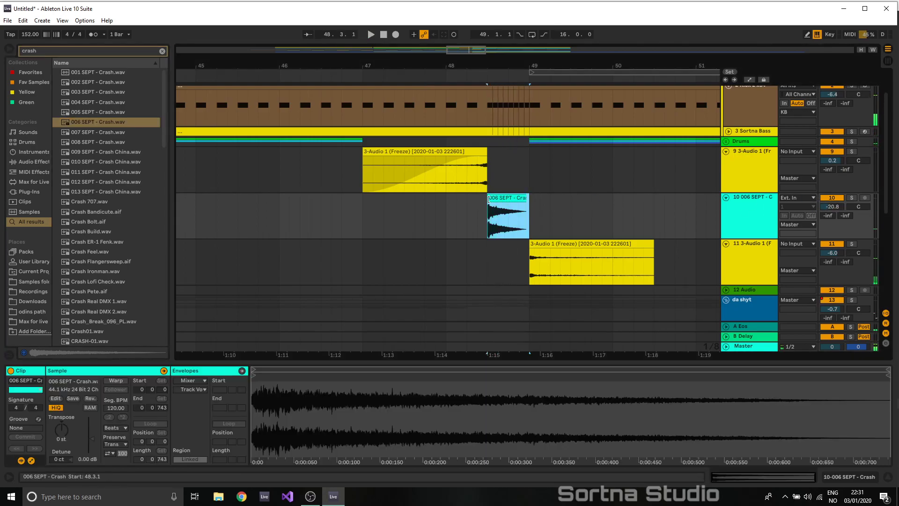
{"action": "key", "text": "r"}
{"action": "mouse_move", "coordinate": [530, 203]}
{"action": "left_mouse_down"}
{"action": "mouse_move", "coordinate": [480, 200]}
{"action": "mouse_move", "coordinate": [549, 210]}
{"action": "mouse_move", "coordinate": [515, 203]}
{"action": "left_mouse_up"}
{"action": "right_click", "coordinate": [539, 206]}
{"action": "left_click", "coordinate": [640, 461]}
{"action": "key", "text": "Delete"}
{"action": "key", "text": "space"}
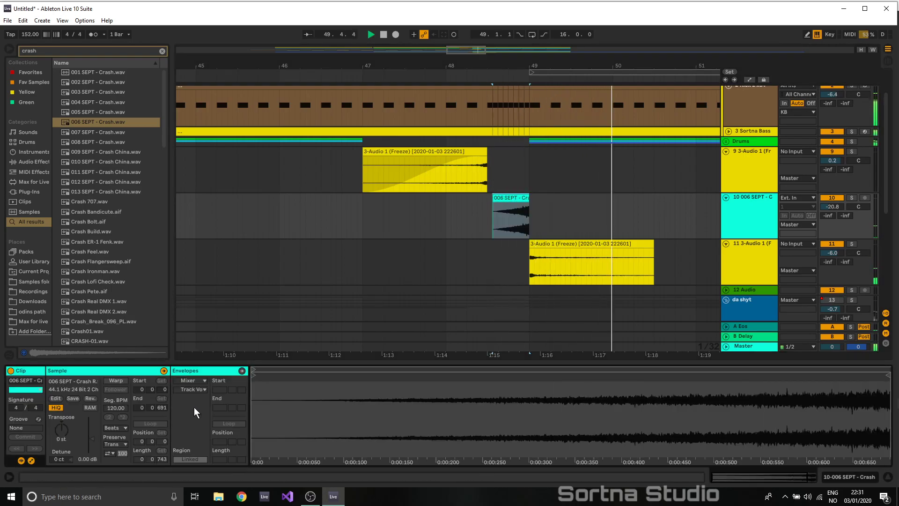
- Set the reversed crash clip's warp mode to Complex and lower its track volume to -25.7 dB
{"action": "left_click", "coordinate": [117, 427]}
{"action": "left_click", "coordinate": [121, 466]}
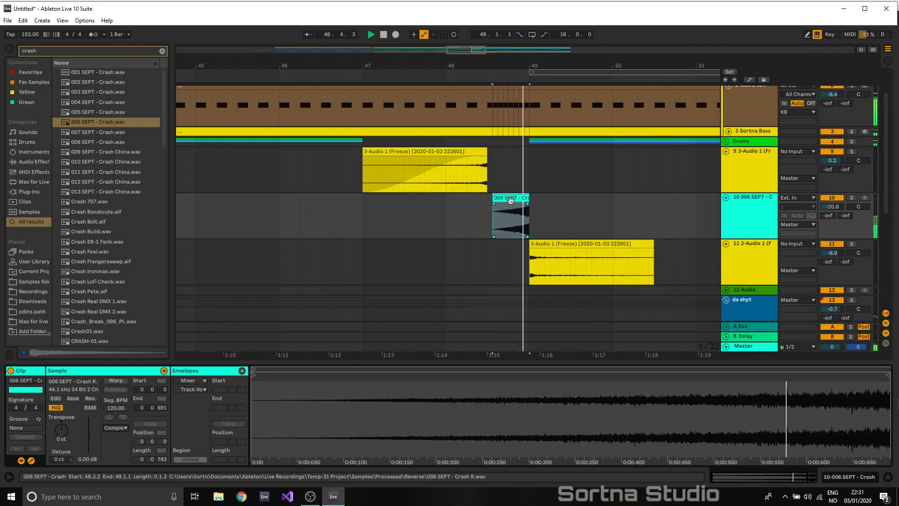
{"action": "key", "text": "space"}
{"action": "left_click_drag", "start_coordinate": [828, 215], "coordinate": [833, 206]}
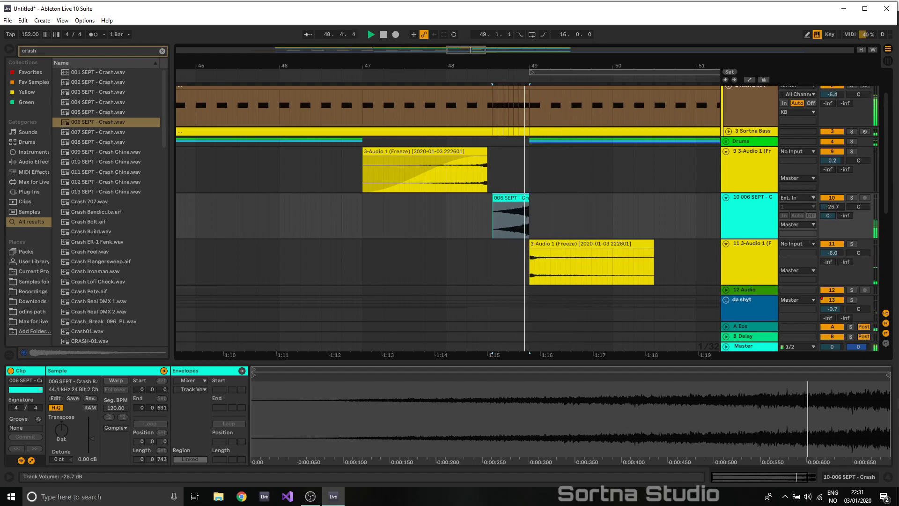
- Add a curved fade-in across the reversed crash clip and audition the transition from 47.1.1 with its track volume at -24.2 dB
{"action": "left_click", "coordinate": [517, 206]}
{"action": "left_click_drag", "start_coordinate": [494, 203], "coordinate": [518, 240]}
{"action": "key", "text": "space"}
{"action": "key", "text": "space"}
{"action": "key", "text": "space"}
{"action": "key", "text": "space"}
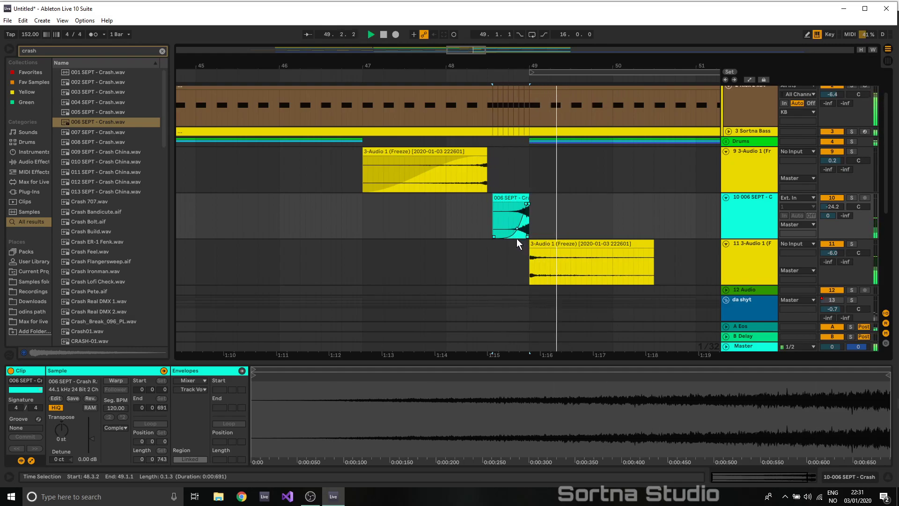
{"action": "left_click", "coordinate": [364, 206]}
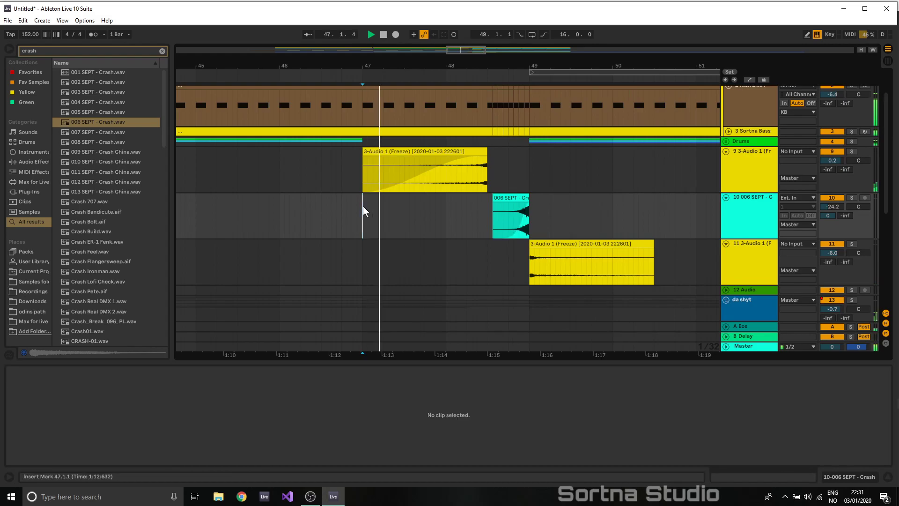
- Fold tracks 9 and 10 and insert a new audio track directly below the crash track
{"action": "left_click", "coordinate": [726, 197]}
{"action": "left_click", "coordinate": [726, 152]}
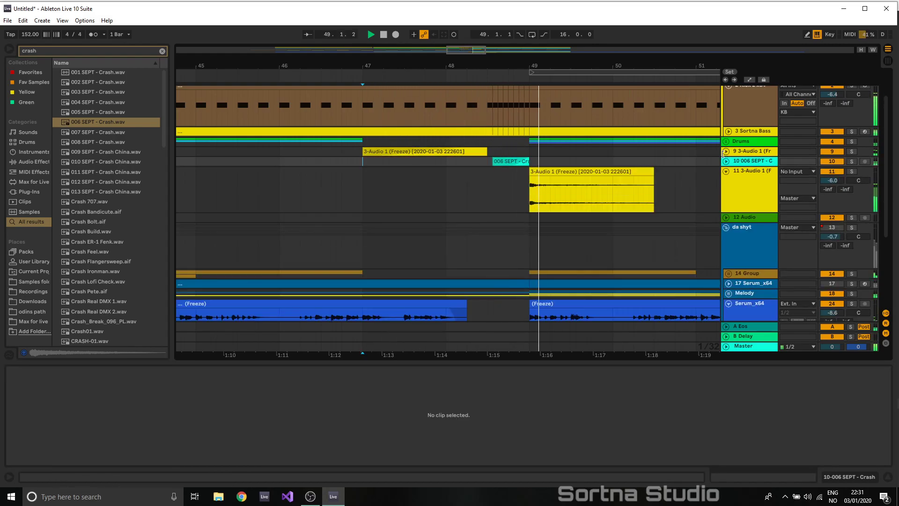
{"action": "right_click", "coordinate": [742, 162]}
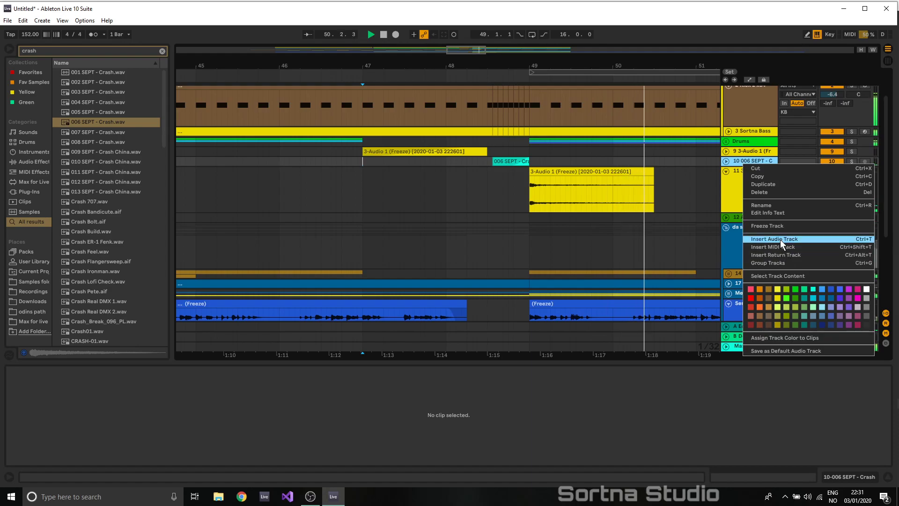
{"action": "left_click", "coordinate": [670, 219]}
{"action": "key", "text": "ctrl+t"}
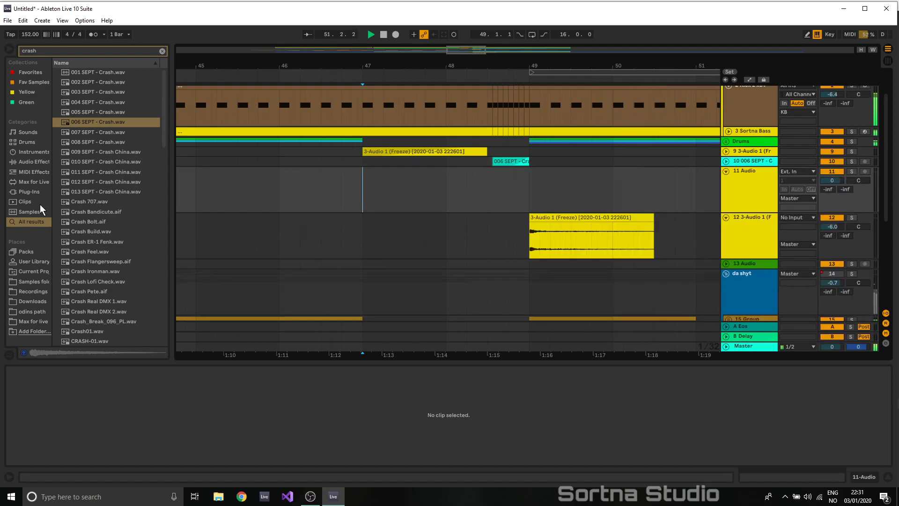
- Widen the browser, clear the crash search and open the samples folder
{"action": "left_click", "coordinate": [33, 283]}
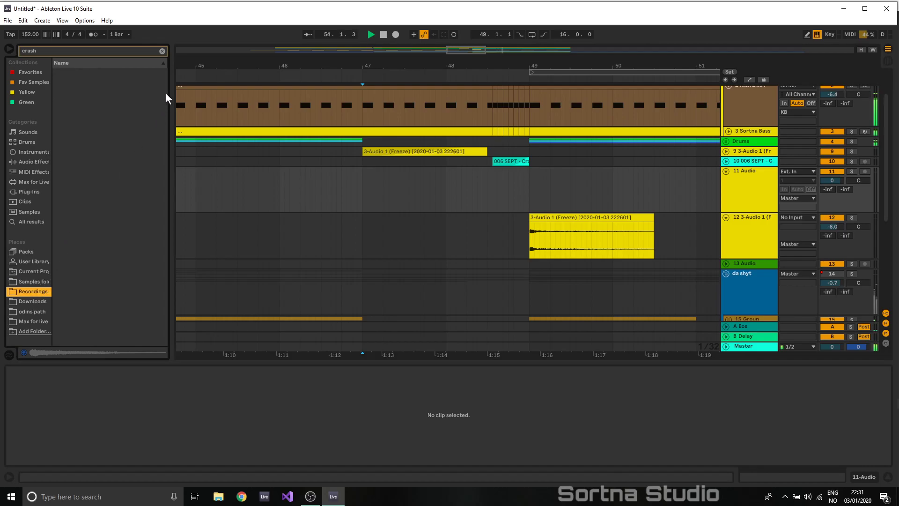
{"action": "left_click_drag", "start_coordinate": [173, 92], "coordinate": [203, 86]}
{"action": "left_click", "coordinate": [199, 53]}
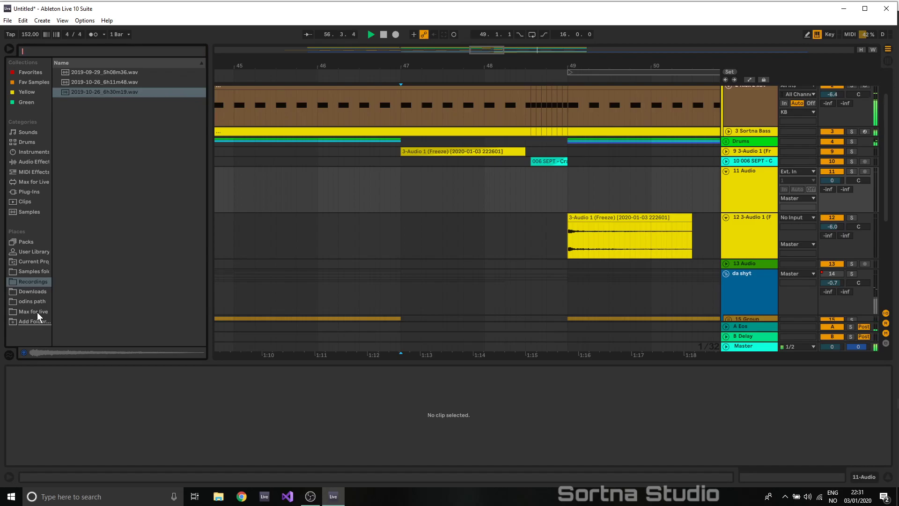
{"action": "left_click", "coordinate": [29, 272]}
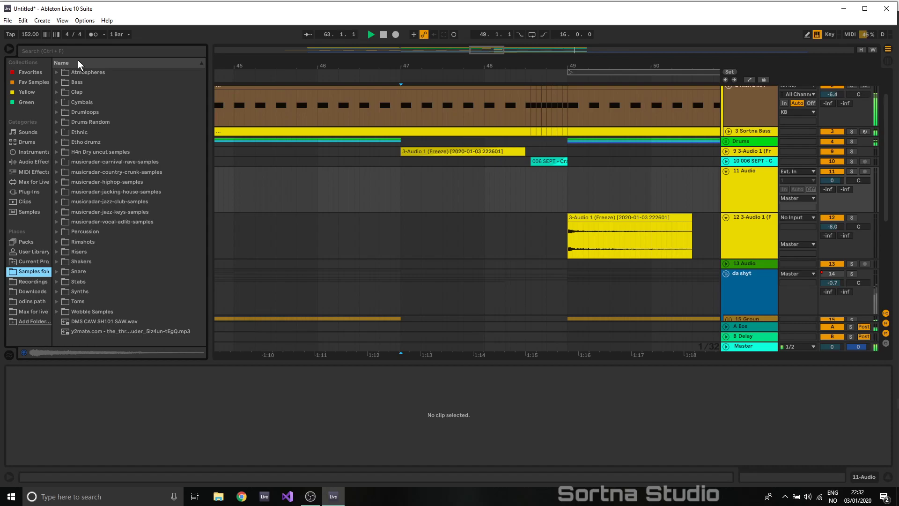
- Look through the H4n Dry uncut samples, odins path and Current Project folders, then return to the samples folder
{"action": "left_click", "coordinate": [56, 152]}
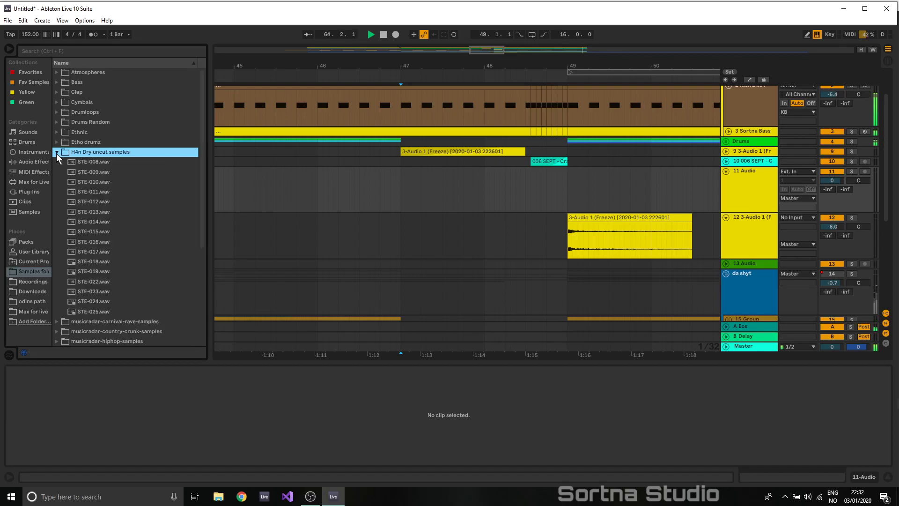
{"action": "left_click", "coordinate": [56, 152]}
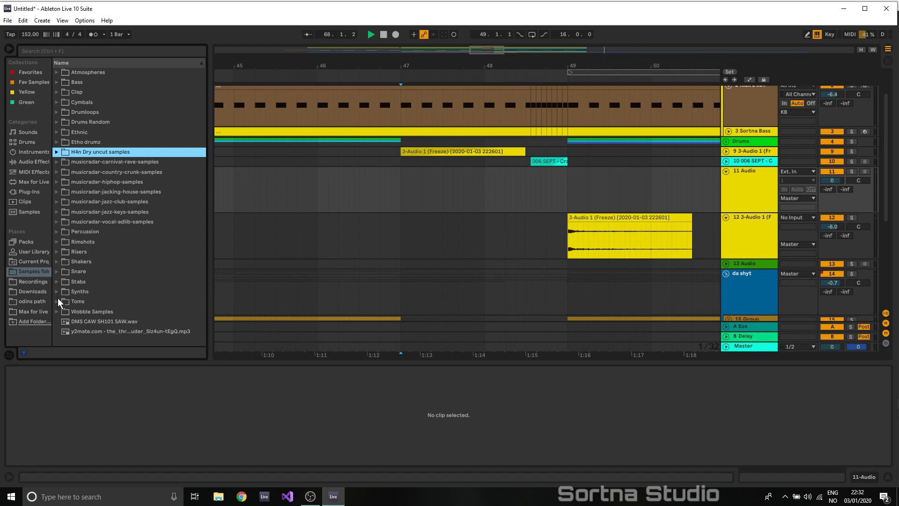
{"action": "left_click", "coordinate": [30, 301]}
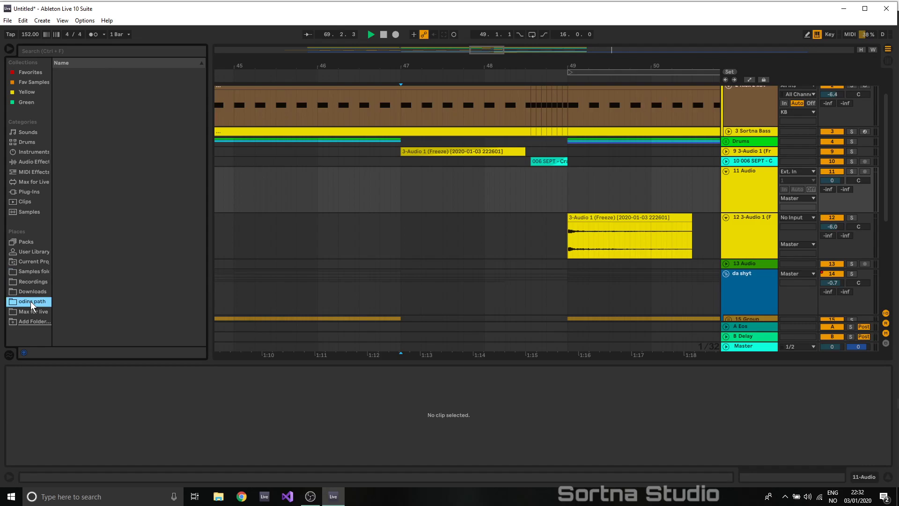
{"action": "left_click", "coordinate": [32, 287]}
{"action": "left_click", "coordinate": [33, 302]}
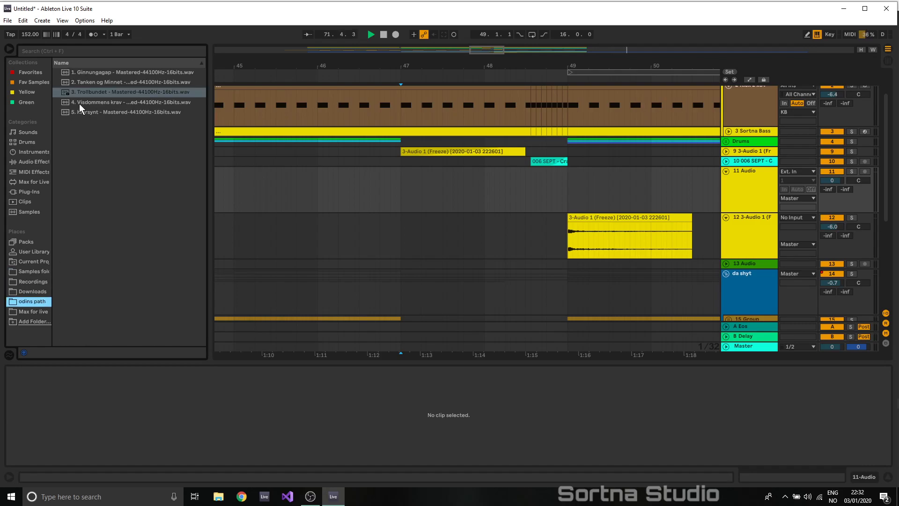
{"action": "left_click", "coordinate": [34, 263]}
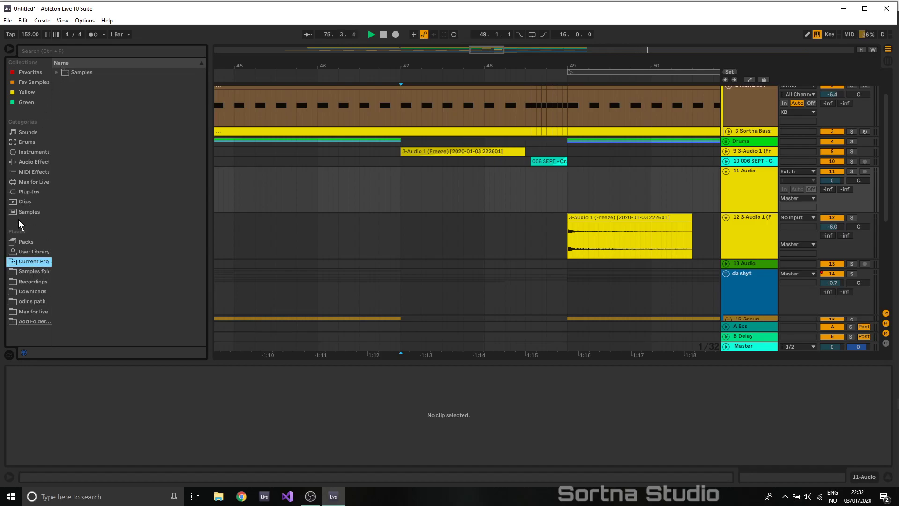
{"action": "left_click", "coordinate": [30, 272]}
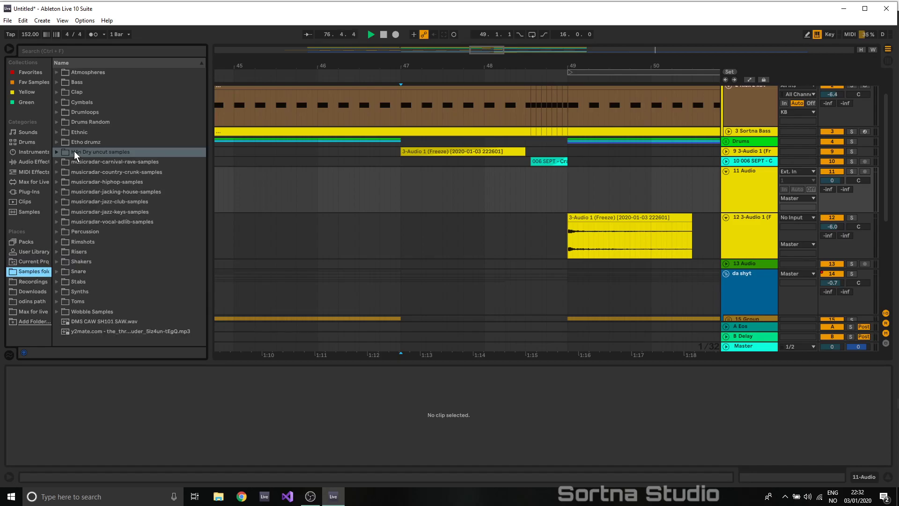
- Browse the Samples folder inside Etho drumz and expand ANKLE BELLS ( GHUNGROO )
{"action": "left_click", "coordinate": [57, 142]}
{"action": "left_click", "coordinate": [62, 152]}
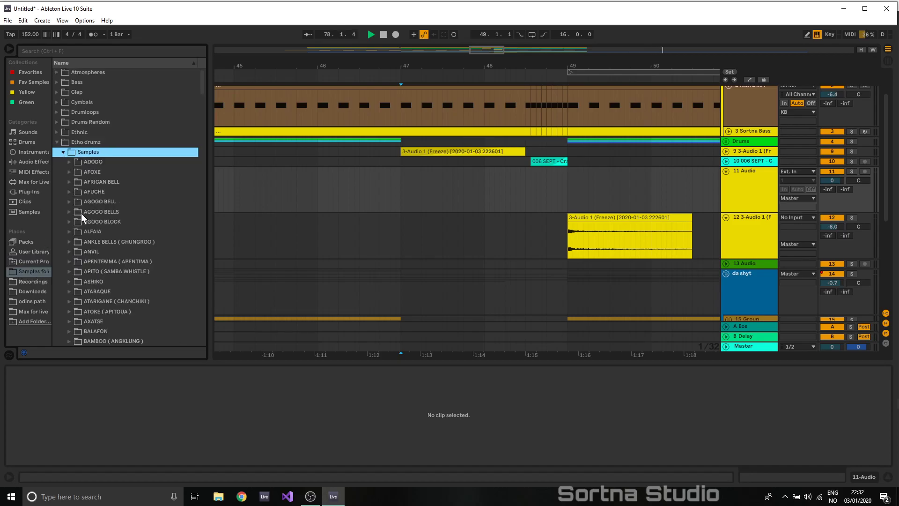
{"action": "scroll", "coordinate": [142, 241], "scroll_direction": "down", "scroll_amount": 10}
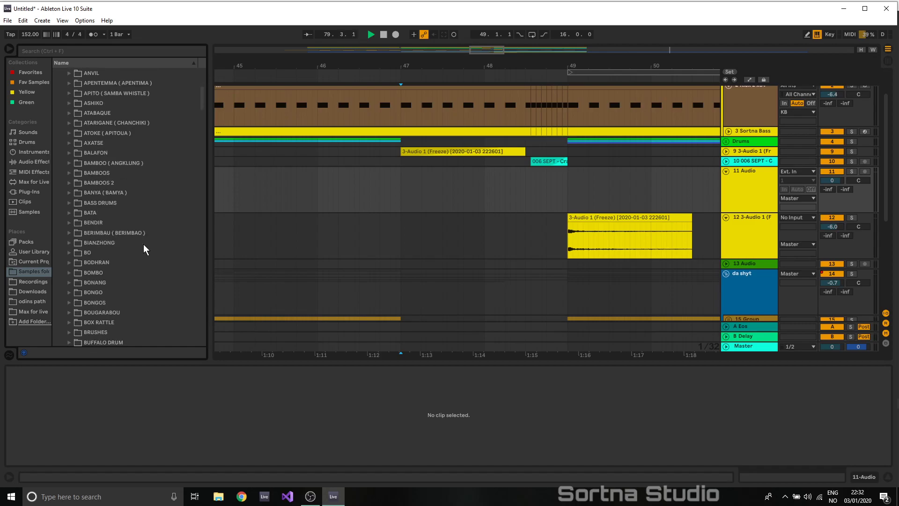
{"action": "scroll", "coordinate": [140, 255], "scroll_direction": "down", "scroll_amount": 2}
{"action": "scroll", "coordinate": [130, 238], "scroll_direction": "up", "scroll_amount": 10}
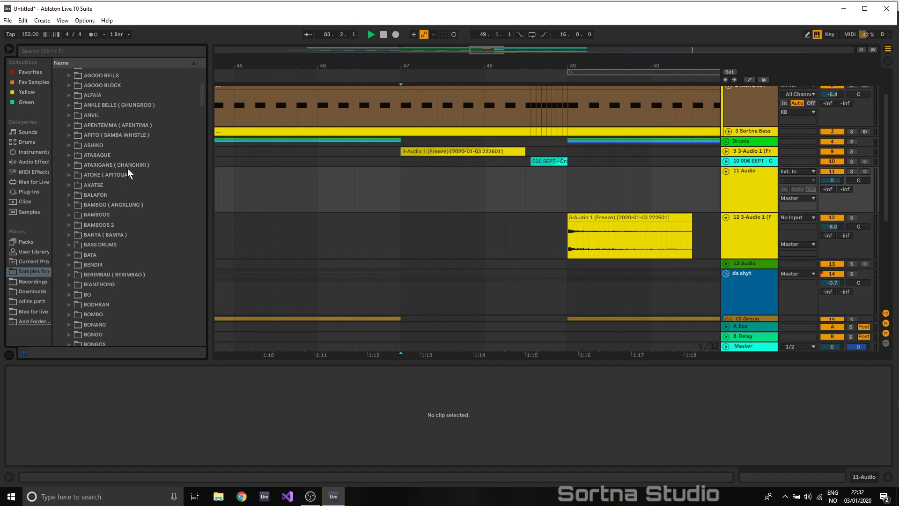
{"action": "left_click", "coordinate": [69, 104]}
- Audition several DM-ANK ankle bell samples, including 05, 07, 09, 10 and 11
{"action": "left_click", "coordinate": [89, 125]}
{"action": "left_click", "coordinate": [112, 155]}
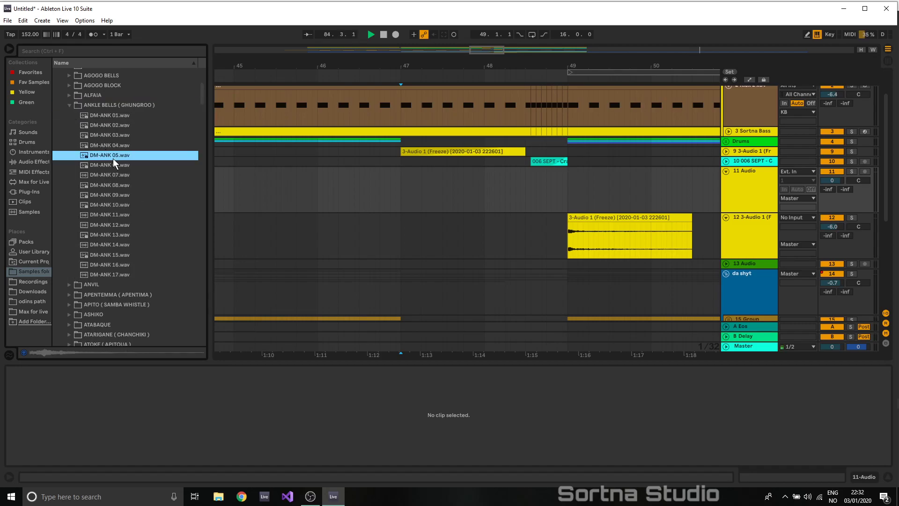
{"action": "left_click", "coordinate": [116, 216]}
{"action": "left_click", "coordinate": [117, 157]}
{"action": "left_click", "coordinate": [122, 175]}
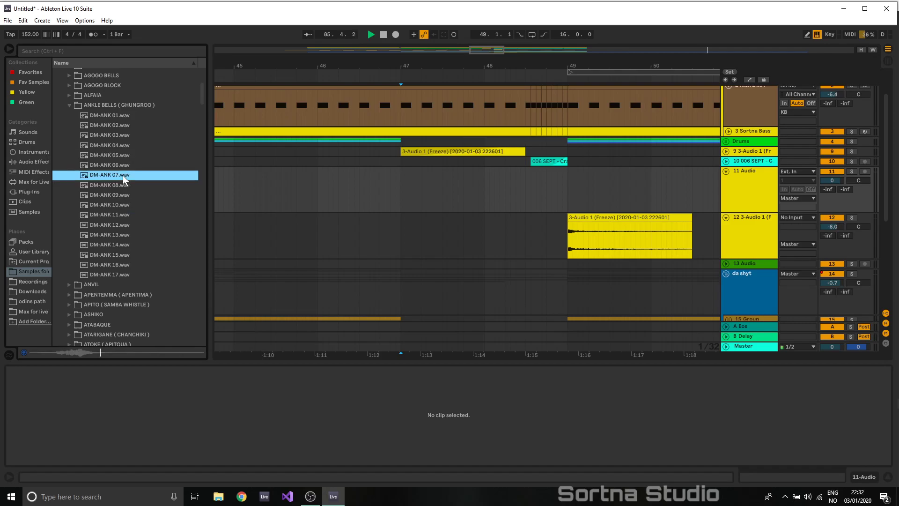
{"action": "left_click", "coordinate": [113, 195]}
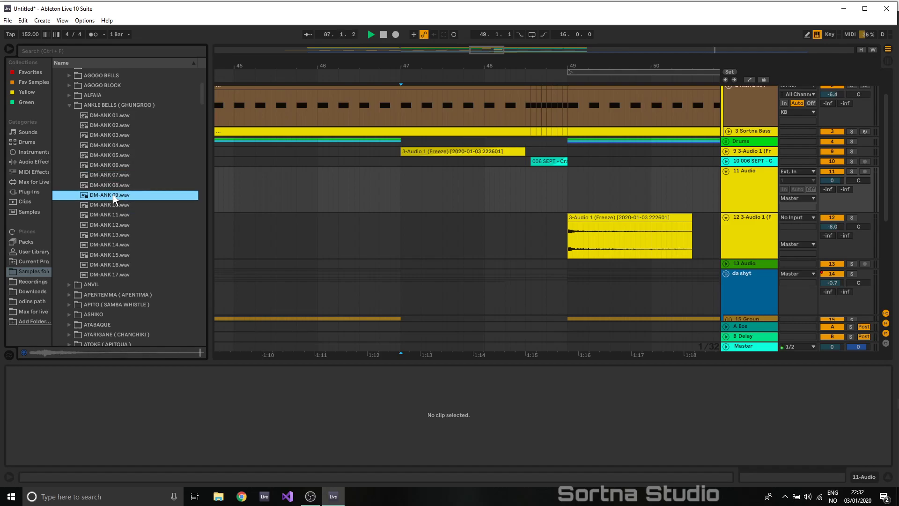
{"action": "left_click", "coordinate": [111, 204]}
{"action": "left_click", "coordinate": [114, 195]}
- Place DM-ANK 09.wav at 48.3.1 on the new audio track and audition it with the track volume at -23.6 dB
{"action": "left_click_drag", "start_coordinate": [118, 196], "coordinate": [536, 195]}
{"action": "left_click_drag", "start_coordinate": [836, 181], "coordinate": [837, 210]}
{"action": "key", "text": "space"}
{"action": "key", "text": "space"}
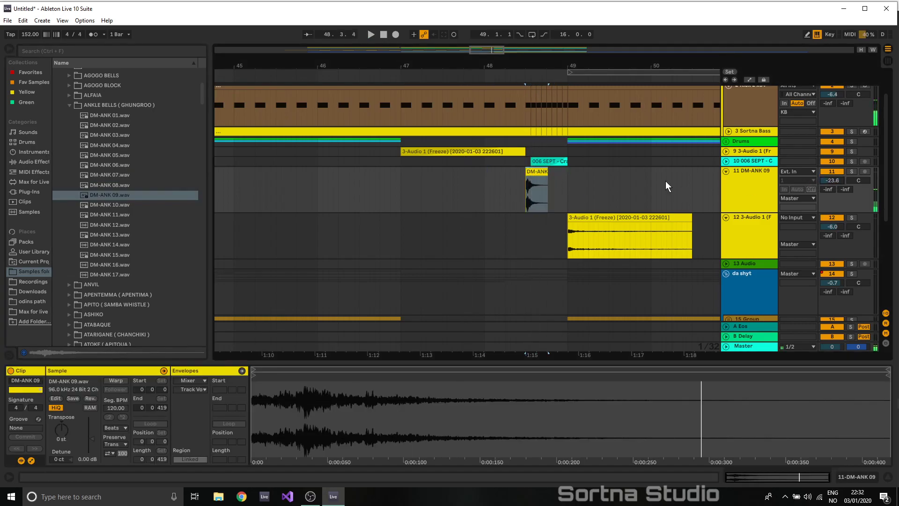
- Replace the ankle bell clip with DM-ANK 10.wav at 48.3.1, set its track volume to -14.2 dB and audition from 46.3.4
{"action": "left_click_drag", "start_coordinate": [111, 206], "coordinate": [521, 188]}
{"action": "left_click_drag", "start_coordinate": [527, 192], "coordinate": [527, 192]}
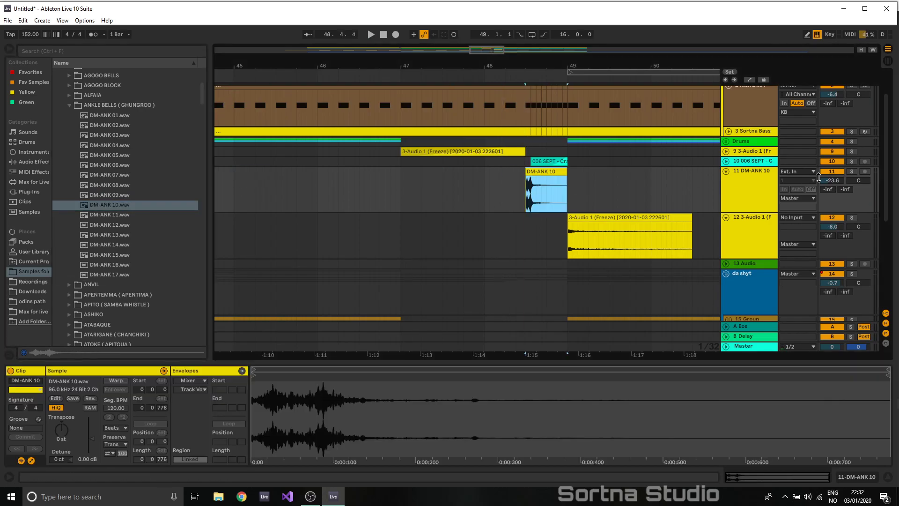
{"action": "key", "text": "space"}
{"action": "left_click_drag", "start_coordinate": [833, 181], "coordinate": [828, 162]}
{"action": "left_click", "coordinate": [375, 195]}
{"action": "key", "text": "space"}
{"action": "key", "text": "space"}
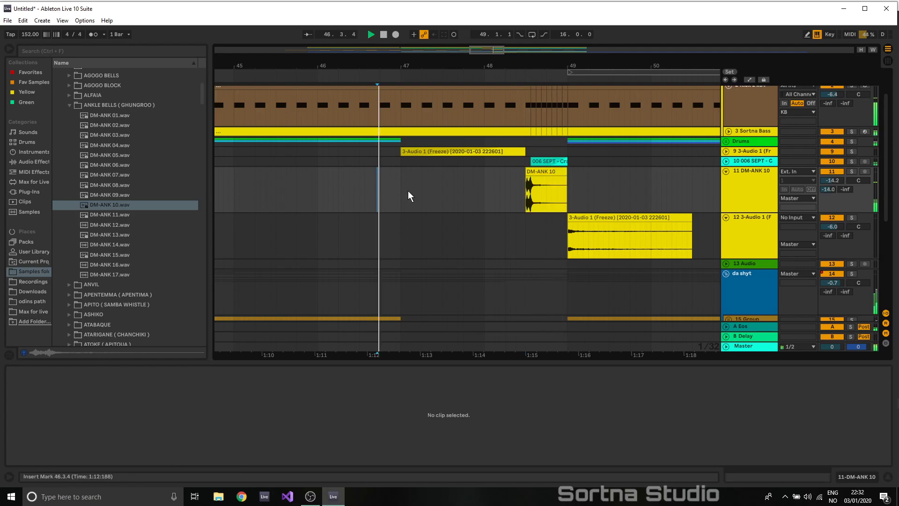
- Transpose the DM-ANK 10 clip to -39 st and audition it
{"action": "left_click", "coordinate": [538, 171]}
{"action": "left_click_drag", "start_coordinate": [61, 430], "coordinate": [61, 477]}
{"action": "key", "text": "space"}
{"action": "key", "text": "space"}
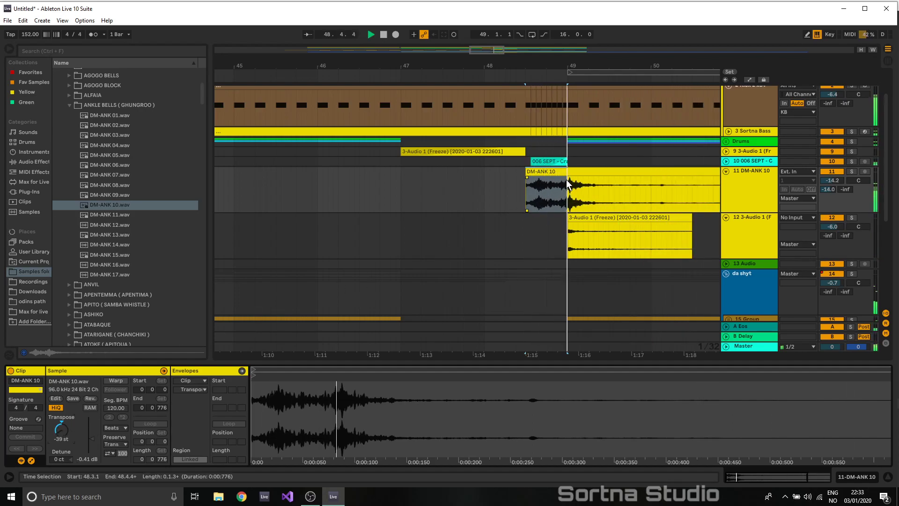
- Set the DM-ANK 10 clip's sample start to 16 ms and shorten the clip to run from 48.3.1 to about 49.3.4
{"action": "mouse_move", "coordinate": [571, 172]}
{"action": "left_mouse_down"}
{"action": "mouse_move", "coordinate": [559, 171]}
{"action": "mouse_move", "coordinate": [568, 187]}
{"action": "left_mouse_up"}
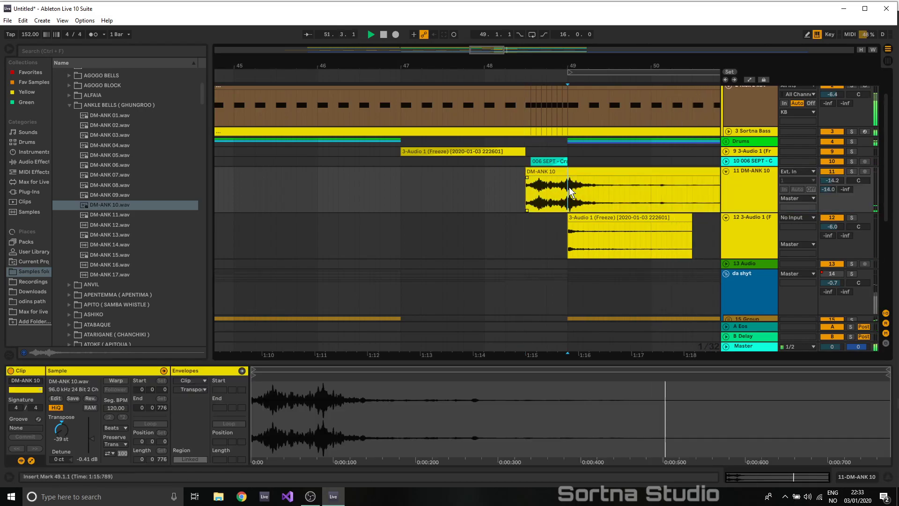
{"action": "left_click", "coordinate": [511, 183]}
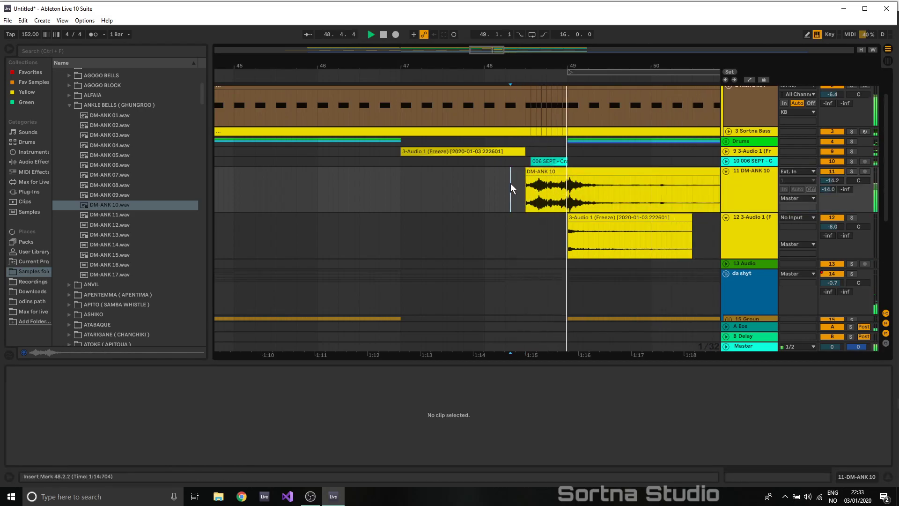
{"action": "left_click_drag", "start_coordinate": [552, 171], "coordinate": [552, 174]}
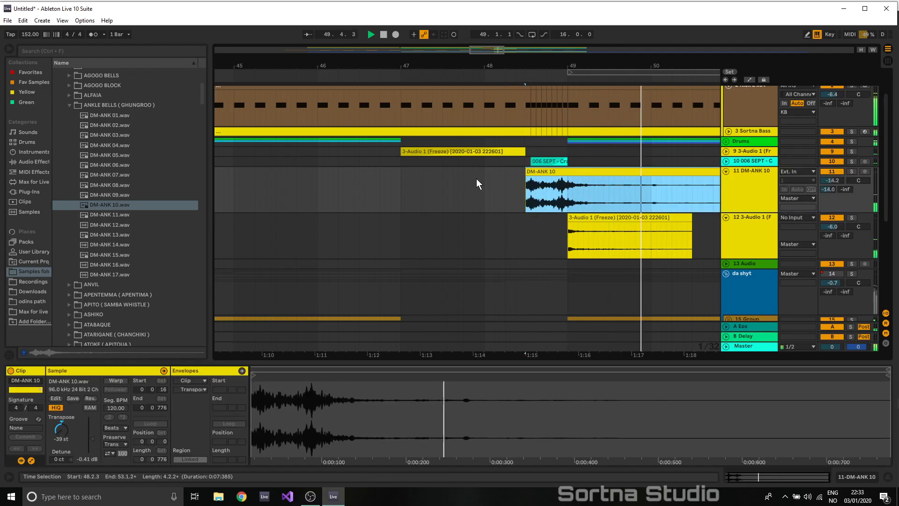
{"action": "left_click", "coordinate": [451, 182]}
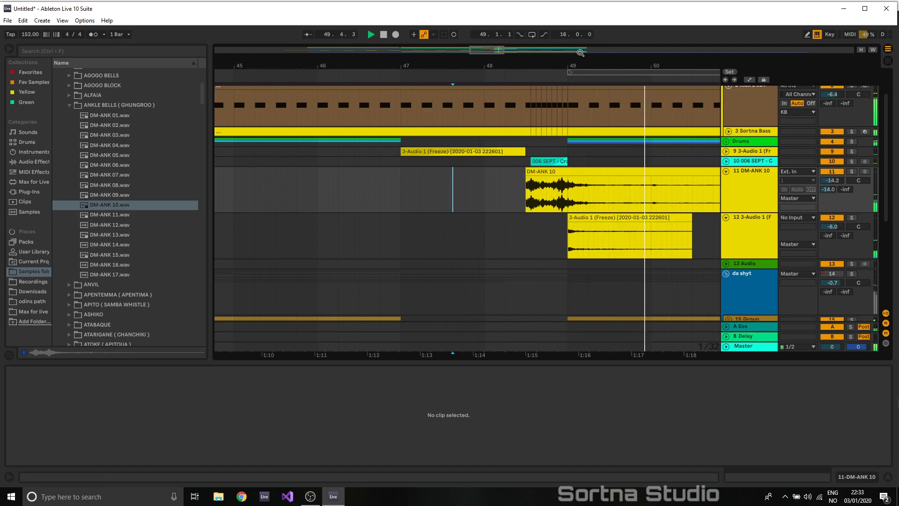
{"action": "left_click_drag", "start_coordinate": [505, 49], "coordinate": [508, 29]}
{"action": "left_click_drag", "start_coordinate": [659, 170], "coordinate": [550, 169]}
- Add a high-pass Auto Filter to the DM-ANK 10 track at 335 Hz with 23% resonance and collapse the device
{"action": "double_click", "coordinate": [751, 176]}
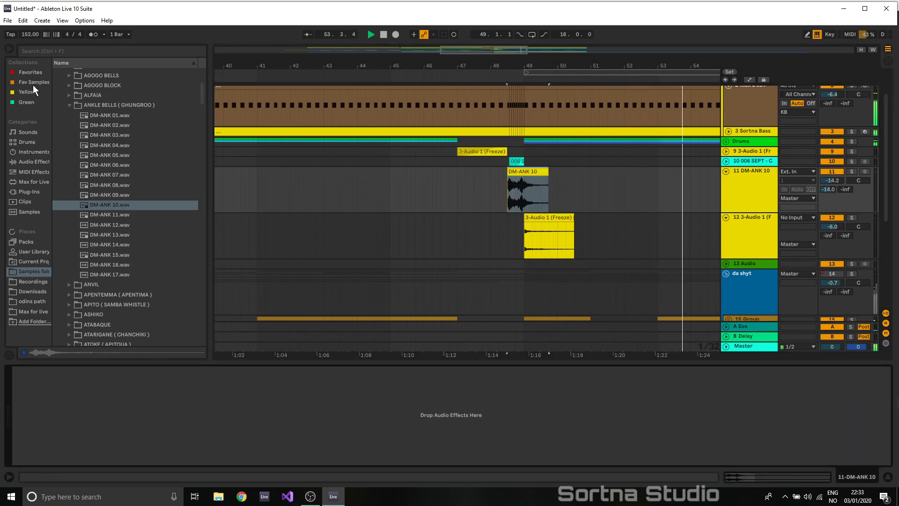
{"action": "left_click", "coordinate": [33, 161]}
{"action": "left_click_drag", "start_coordinate": [86, 93], "coordinate": [505, 198]}
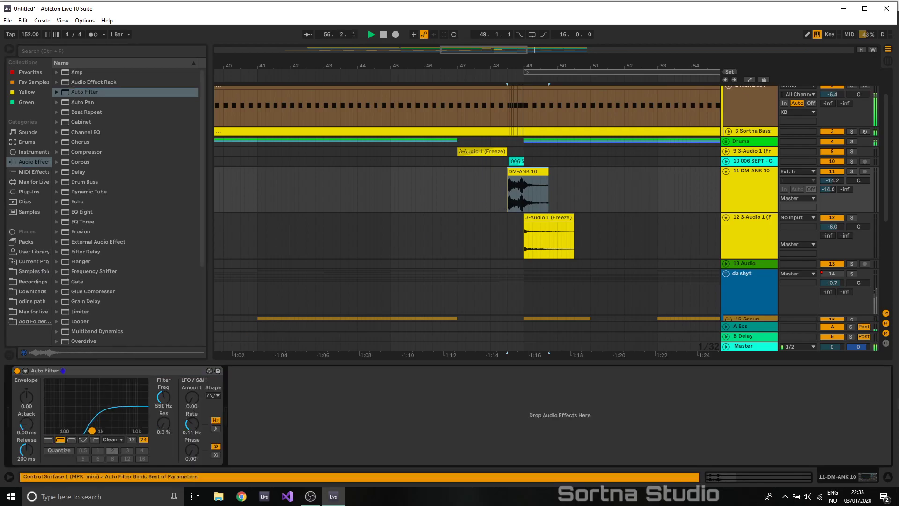
{"action": "left_click_drag", "start_coordinate": [97, 427], "coordinate": [89, 418]}
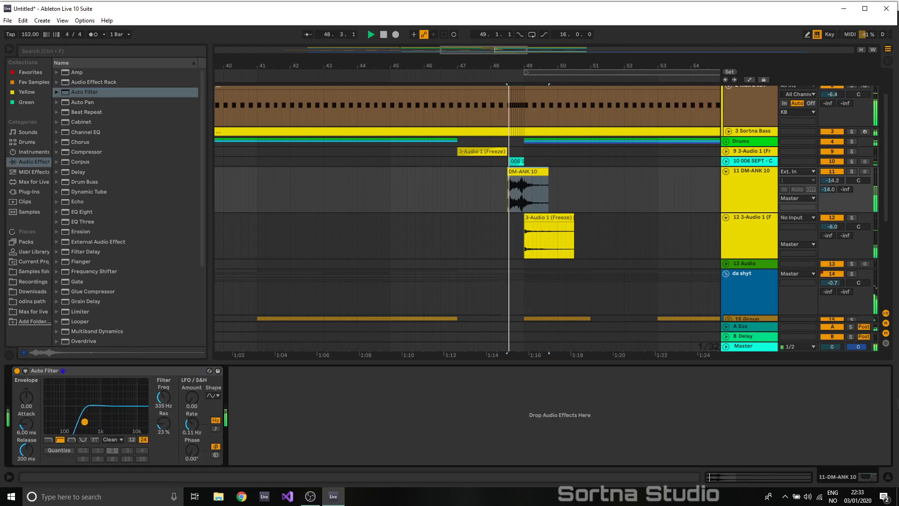
{"action": "double_click", "coordinate": [45, 370]}
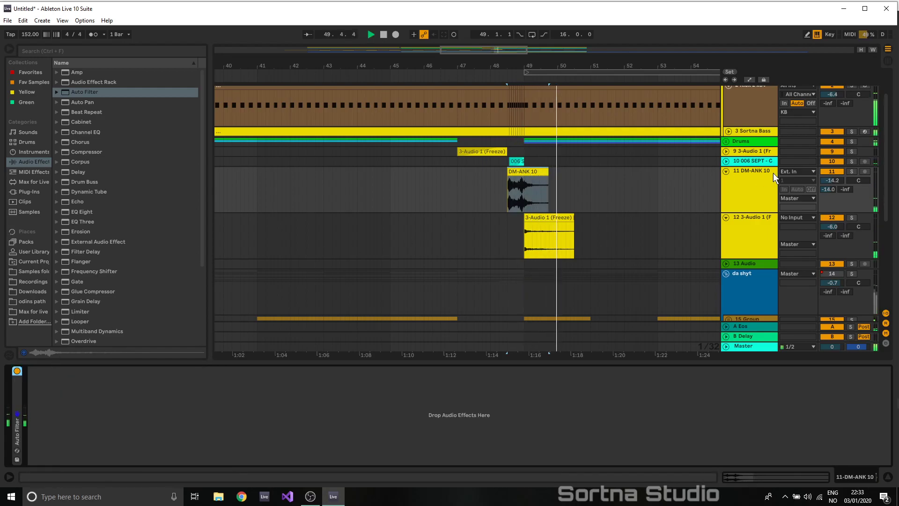
- Fold the DM-ANK 10 track in the arrangement
{"action": "left_click", "coordinate": [725, 172]}
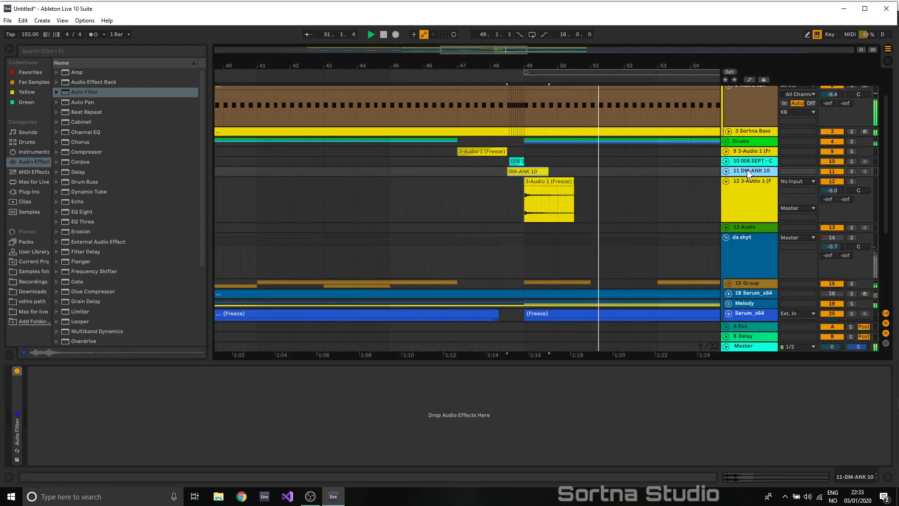
{"action": "right_click", "coordinate": [748, 171]}
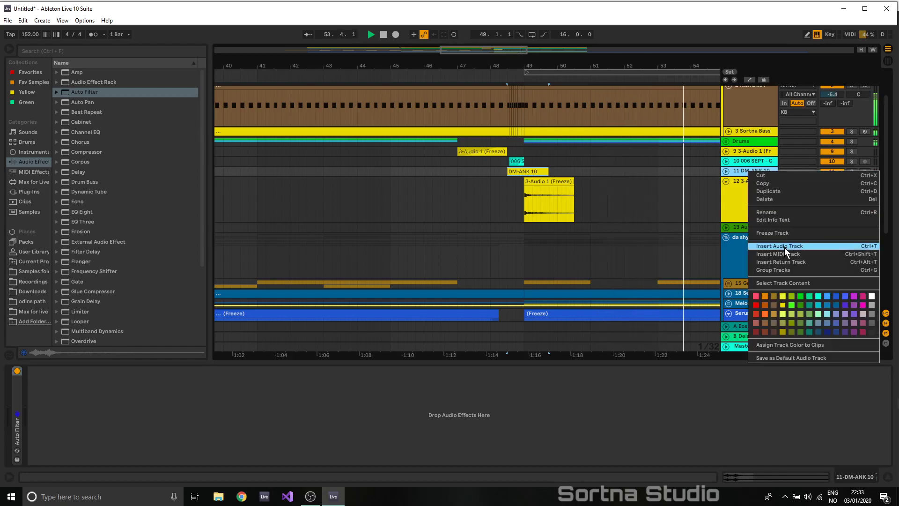
{"action": "left_click", "coordinate": [511, 139]}
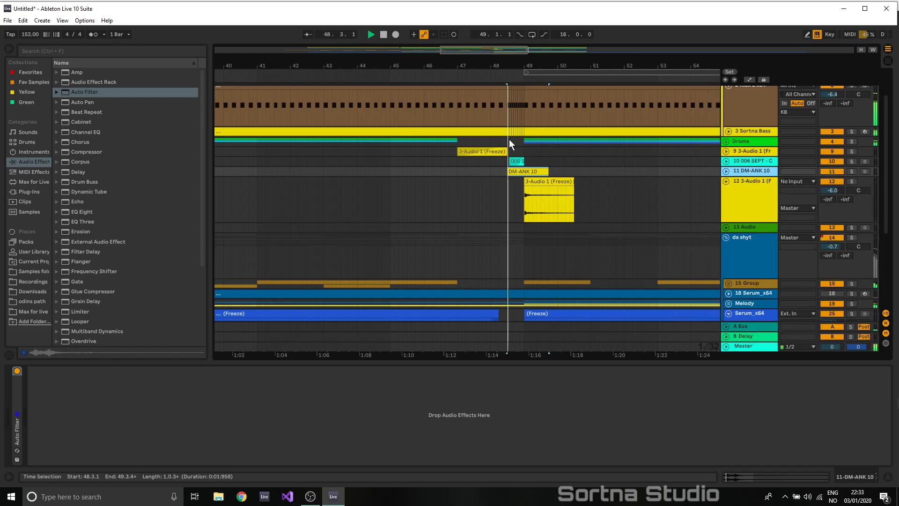
- Show the Kick 2 track's Utility gain automation and examine it around bars 48 to 49
{"action": "scroll", "coordinate": [687, 192], "scroll_direction": "up", "scroll_amount": 3}
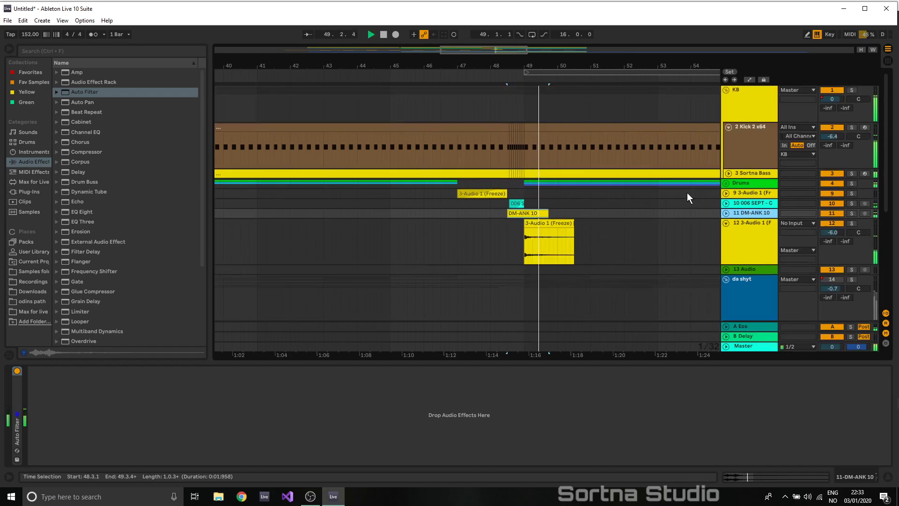
{"action": "left_click", "coordinate": [749, 130]}
{"action": "right_click", "coordinate": [148, 401]}
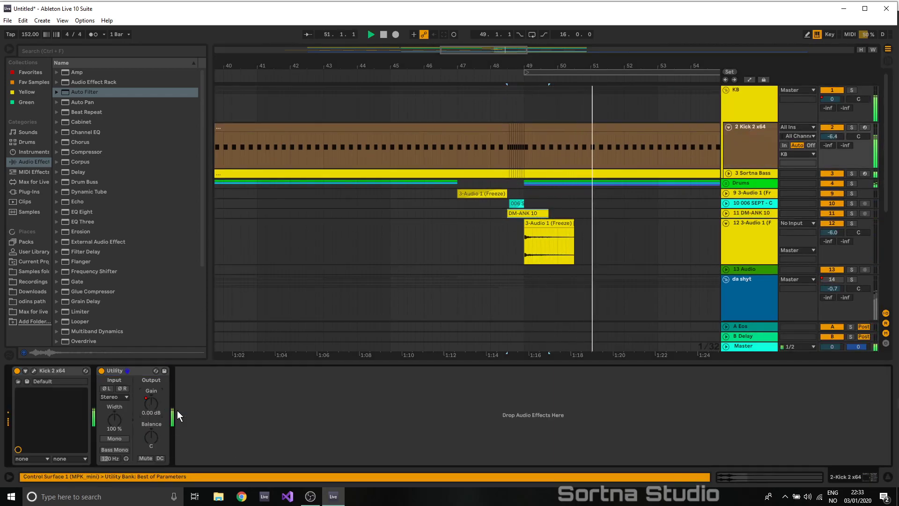
{"action": "left_click", "coordinate": [177, 409]}
{"action": "mouse_move", "coordinate": [515, 50]}
{"action": "left_mouse_down"}
{"action": "mouse_move", "coordinate": [524, 86]}
{"action": "mouse_move", "coordinate": [516, 115]}
{"action": "mouse_move", "coordinate": [636, 105]}
{"action": "left_mouse_up"}
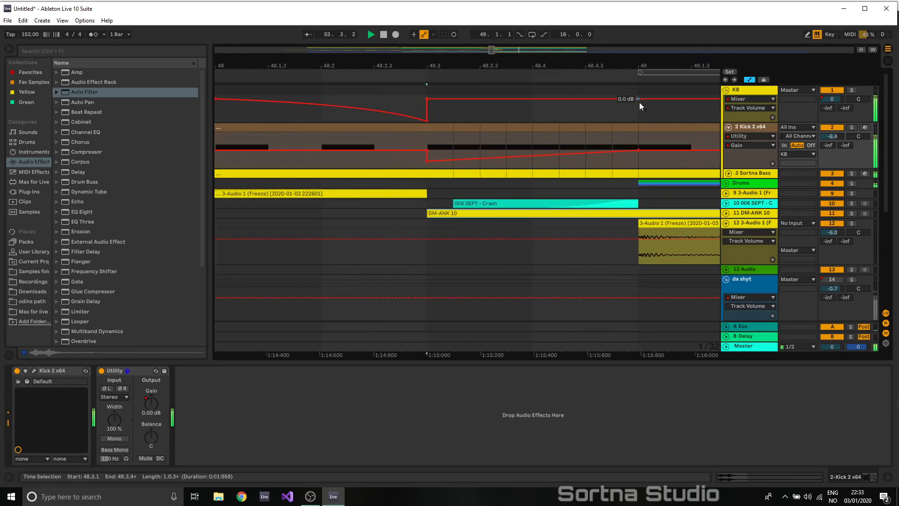
{"action": "left_click", "coordinate": [417, 105]}
{"action": "left_click", "coordinate": [427, 99]}
{"action": "key", "text": "ctrl+z"}
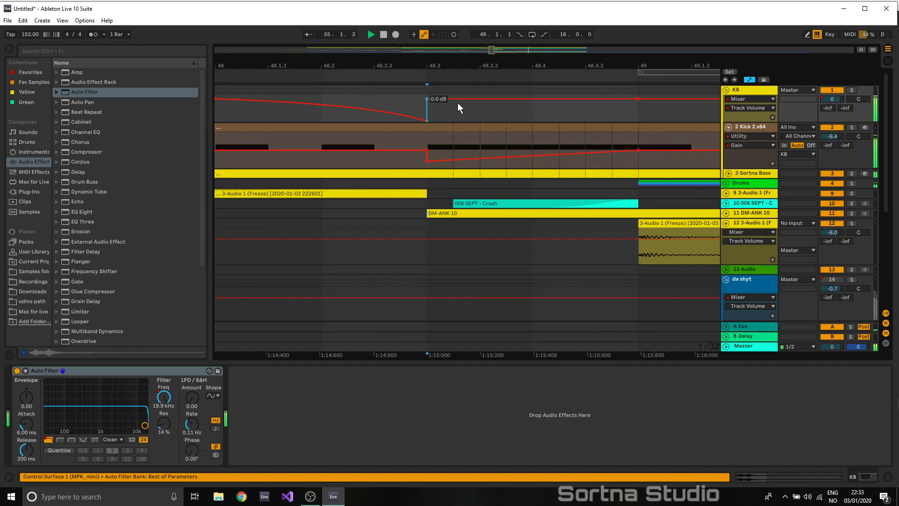
- Reshape the KB group's Auto Filter frequency automation into a ramp rising from 48.3.1 to 19.9 kHz at 49.1.1
{"action": "right_click", "coordinate": [178, 405]}
{"action": "left_click", "coordinate": [211, 406]}
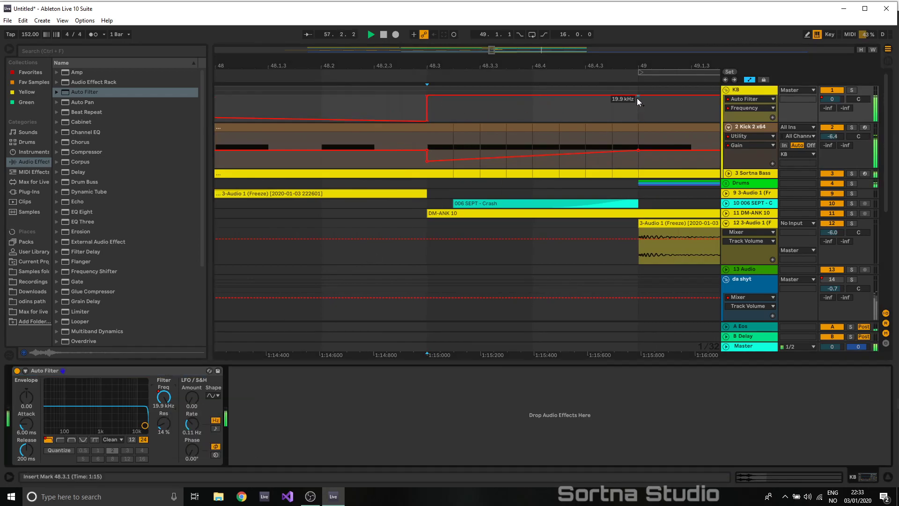
{"action": "left_click", "coordinate": [428, 98]}
{"action": "left_click", "coordinate": [428, 99]}
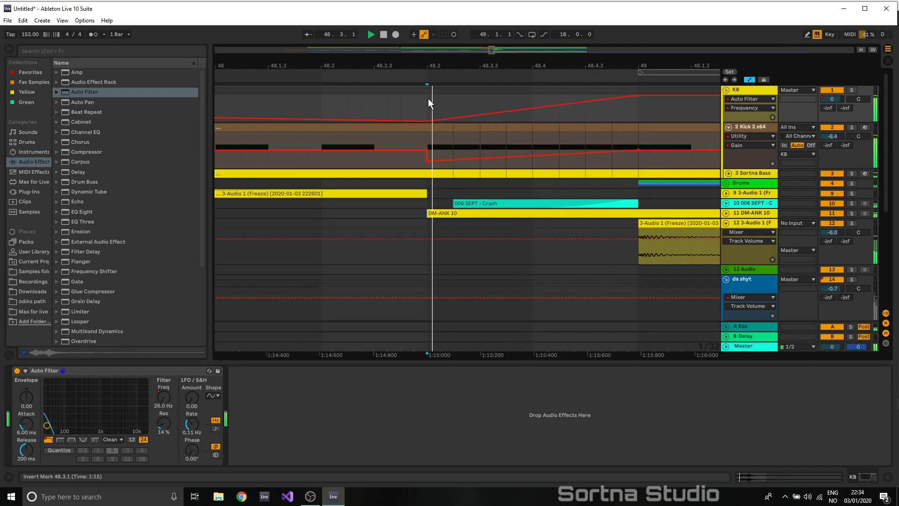
- Set the KB group's Auto Filter type automation to Notch from 48.3.1 to 49.1.1
{"action": "left_click", "coordinate": [49, 440]}
{"action": "left_click_drag", "start_coordinate": [636, 95], "coordinate": [455, 99]}
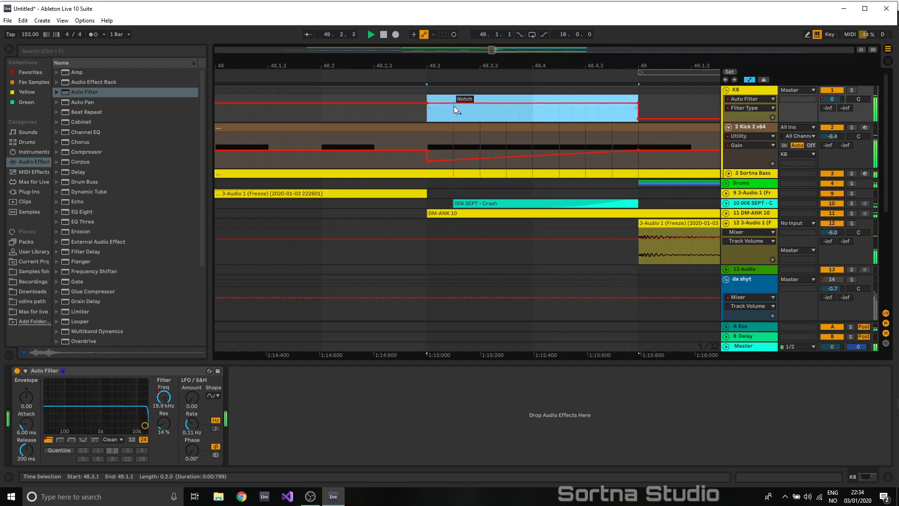
{"action": "left_click", "coordinate": [230, 111]}
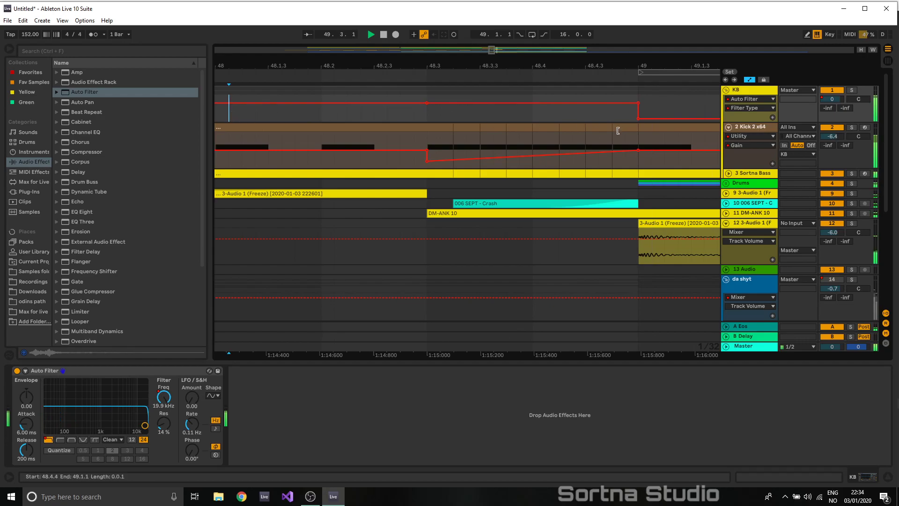
- Fold the Kick 2 track, the KB and da shyt groups, track 12 and MIDI track 29 in the arrangement
{"action": "left_click", "coordinate": [728, 127]}
{"action": "left_click", "coordinate": [725, 89]}
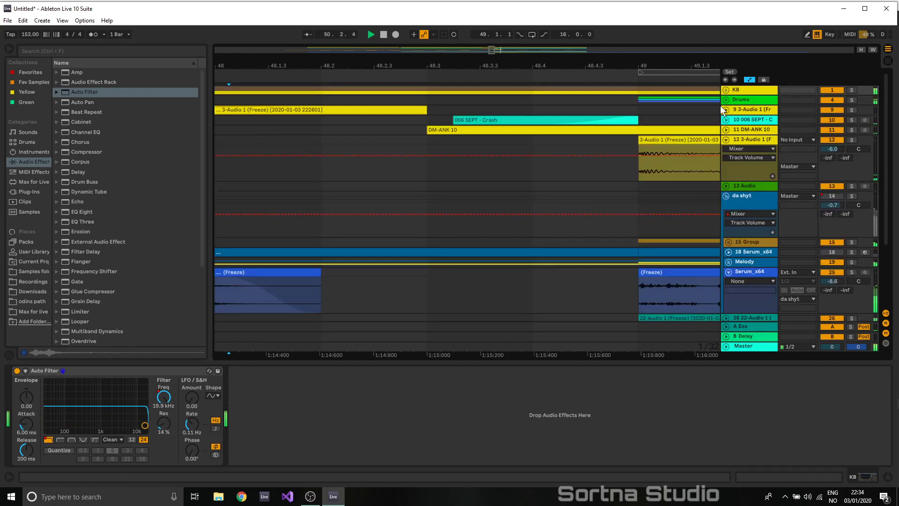
{"action": "left_click", "coordinate": [727, 138]}
{"action": "left_click", "coordinate": [726, 159]}
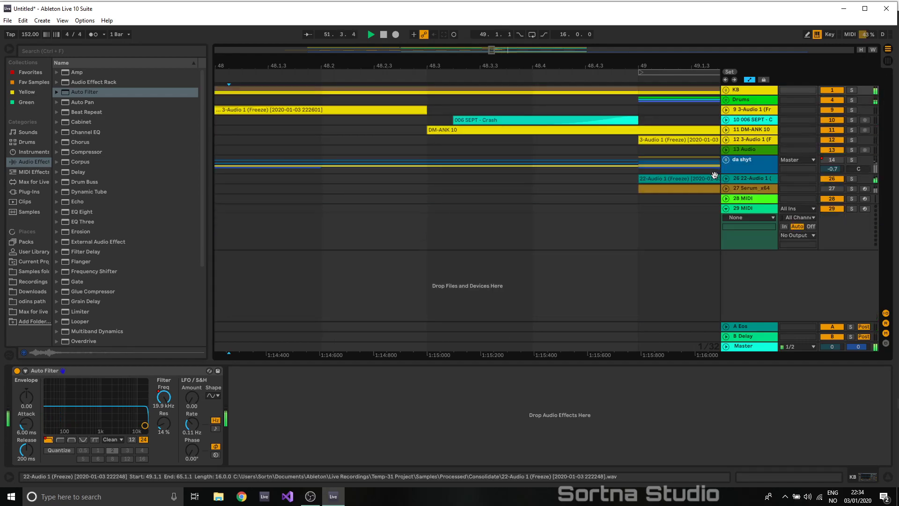
{"action": "left_click", "coordinate": [725, 208]}
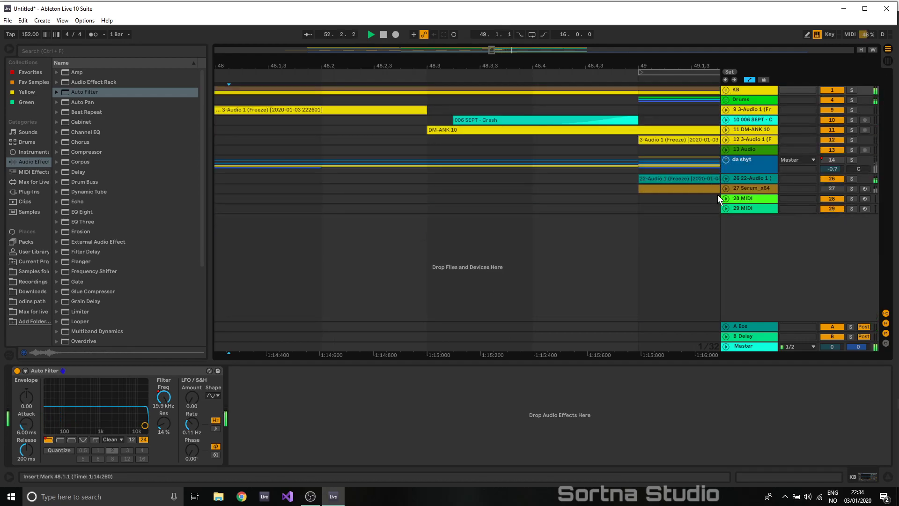
- Insert an audio track below the Drums group and search the whole library for "china"
{"action": "right_click", "coordinate": [747, 101]}
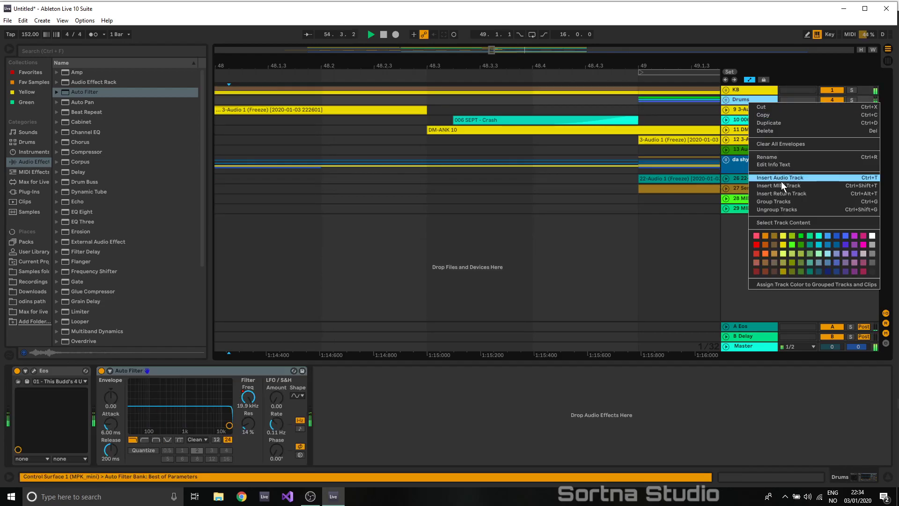
{"action": "left_click", "coordinate": [781, 181]}
{"action": "left_click", "coordinate": [85, 52]}
{"action": "type", "text": "china"}
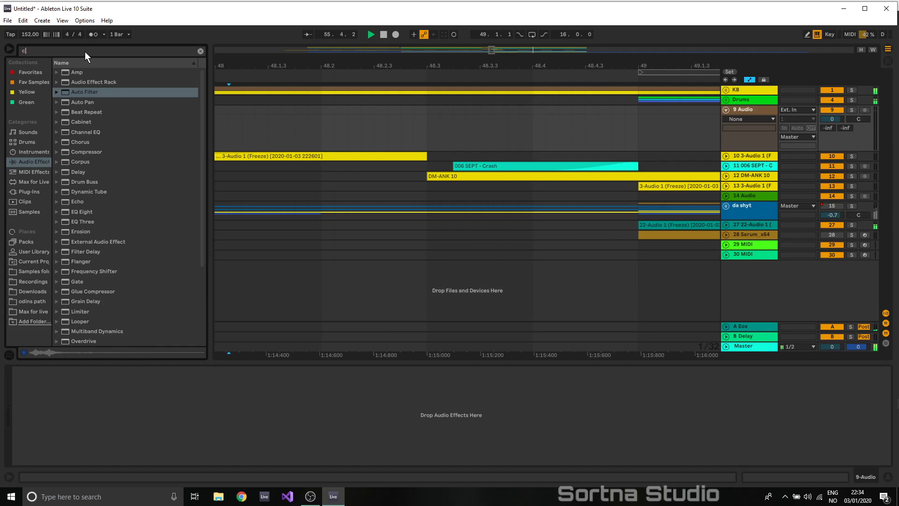
{"action": "left_click", "coordinate": [26, 223]}
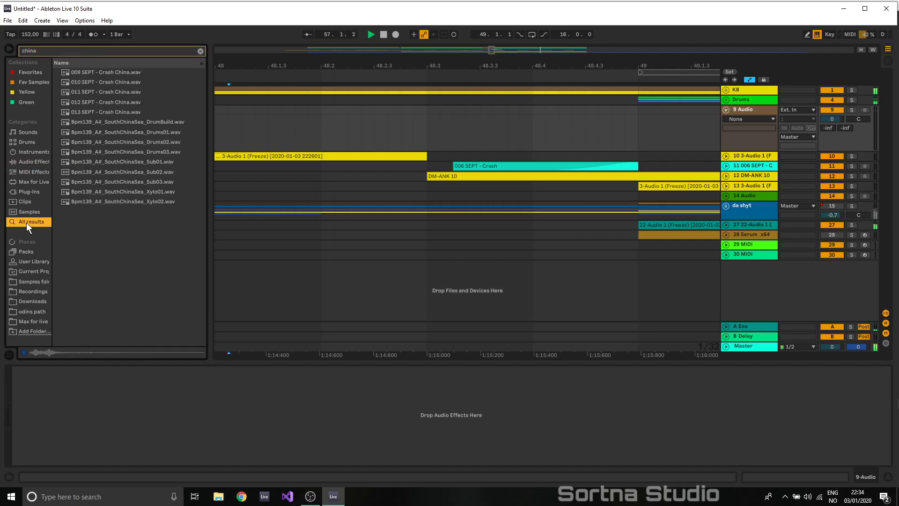
- Audition the SEPT Crash China samples 011, 012 and 013 and the SouthChinaSea Sub02 and Drums01 samples
{"action": "left_click", "coordinate": [122, 93]}
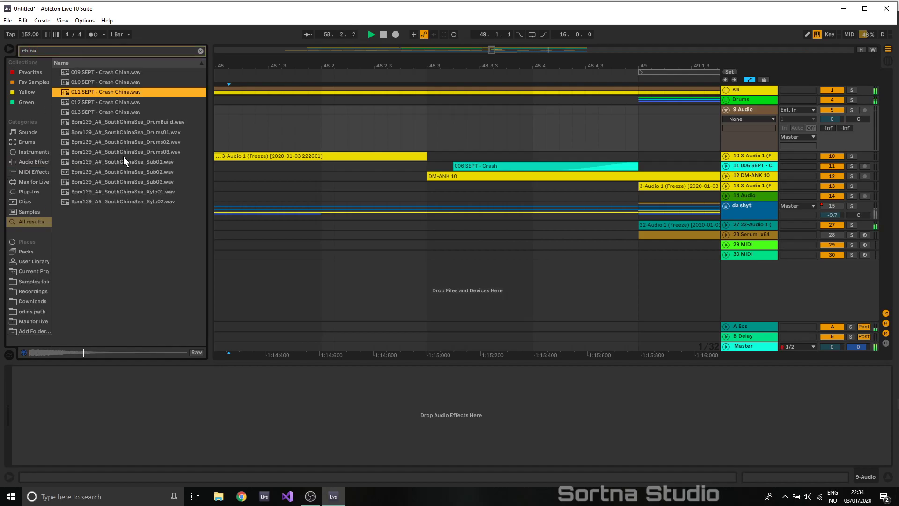
{"action": "left_click", "coordinate": [127, 171]}
{"action": "left_click", "coordinate": [117, 130]}
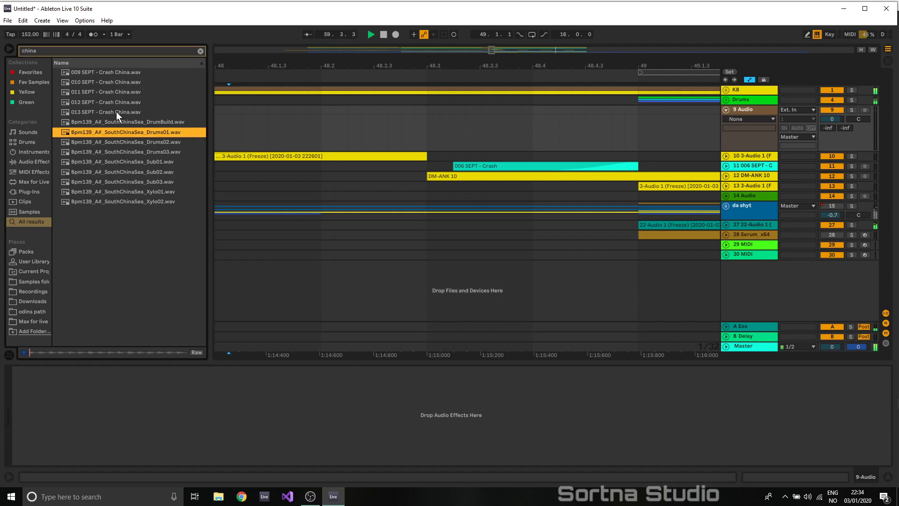
{"action": "left_click", "coordinate": [117, 113]}
{"action": "left_click", "coordinate": [120, 103]}
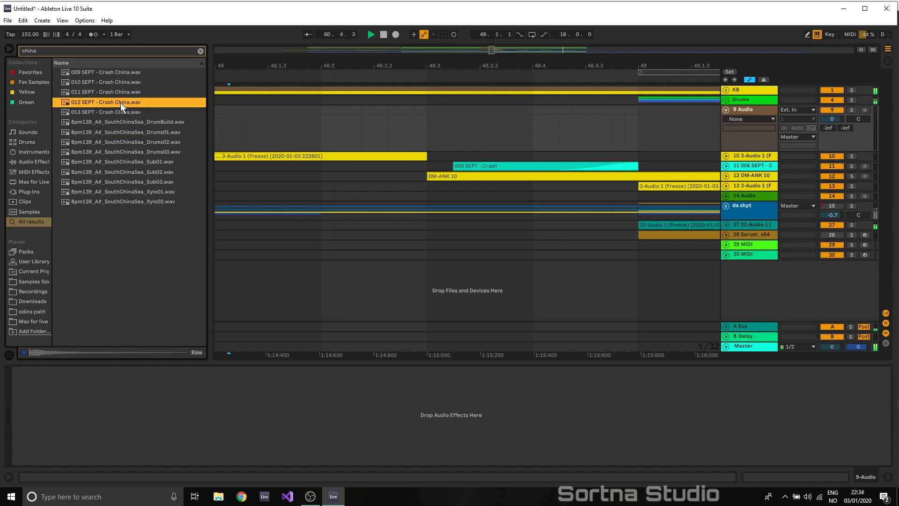
{"action": "left_click", "coordinate": [110, 91]}
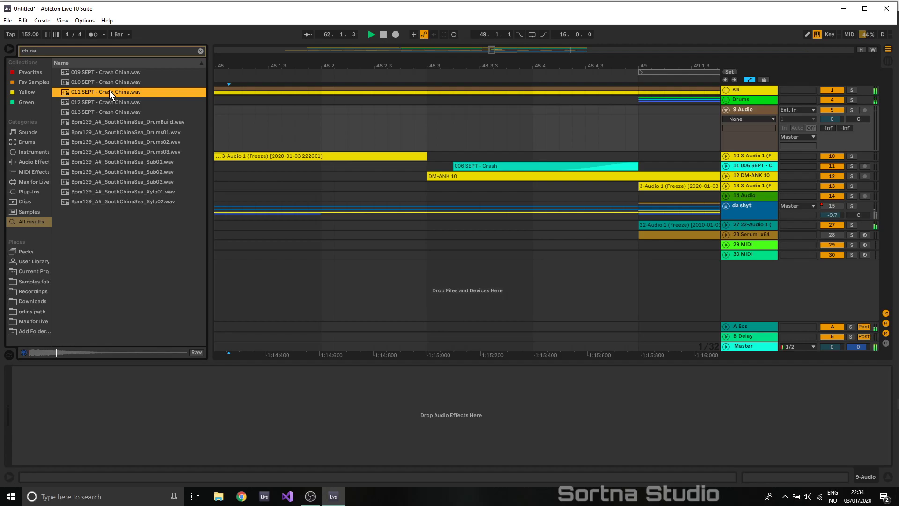
- Place the 011 SEPT - Crash China sample at 49.1.1 on the new audio track and set its volume to -19.2 dB
{"action": "left_click_drag", "start_coordinate": [116, 94], "coordinate": [636, 133]}
{"action": "left_click_drag", "start_coordinate": [827, 120], "coordinate": [826, 119]}
- Clear the library search, add an Auto Filter to the Crash China track and show its frequency automation
{"action": "left_click", "coordinate": [35, 161]}
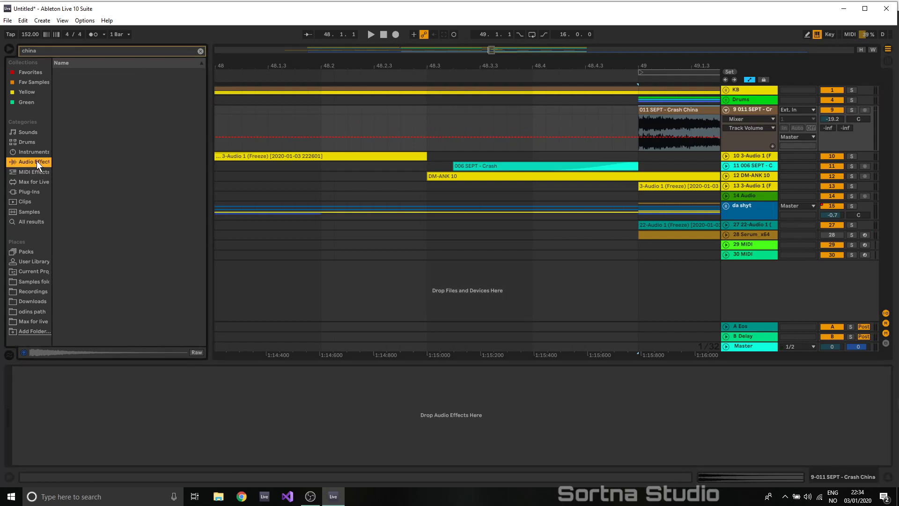
{"action": "left_click", "coordinate": [200, 51]}
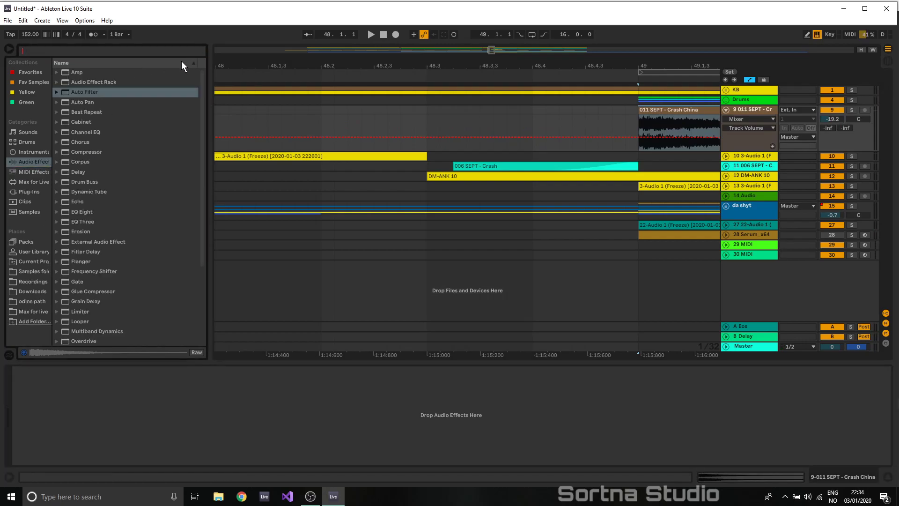
{"action": "left_click", "coordinate": [85, 92]}
{"action": "left_click_drag", "start_coordinate": [609, 121], "coordinate": [113, 404]}
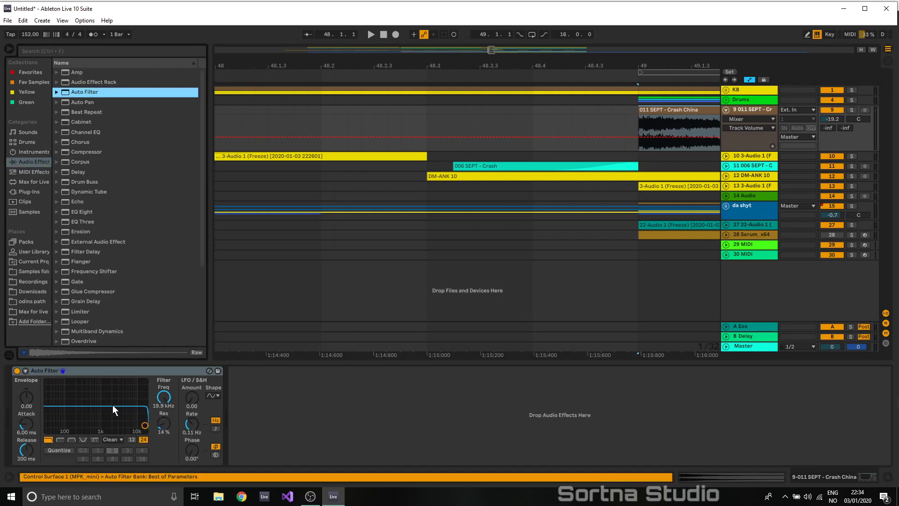
{"action": "right_click", "coordinate": [173, 398]}
{"action": "left_click", "coordinate": [197, 406]}
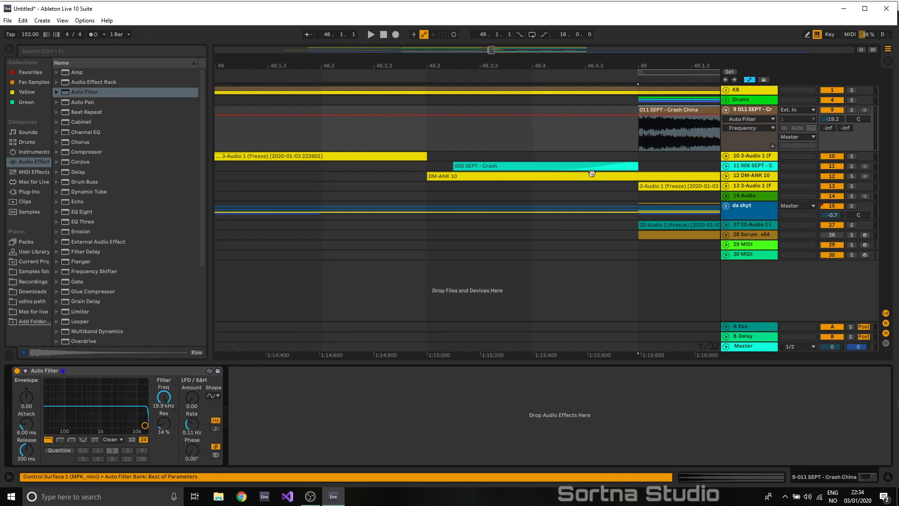
- Audition the Crash China clip in the mix from 49.1.1
{"action": "left_click", "coordinate": [644, 131]}
{"action": "key", "text": "space"}
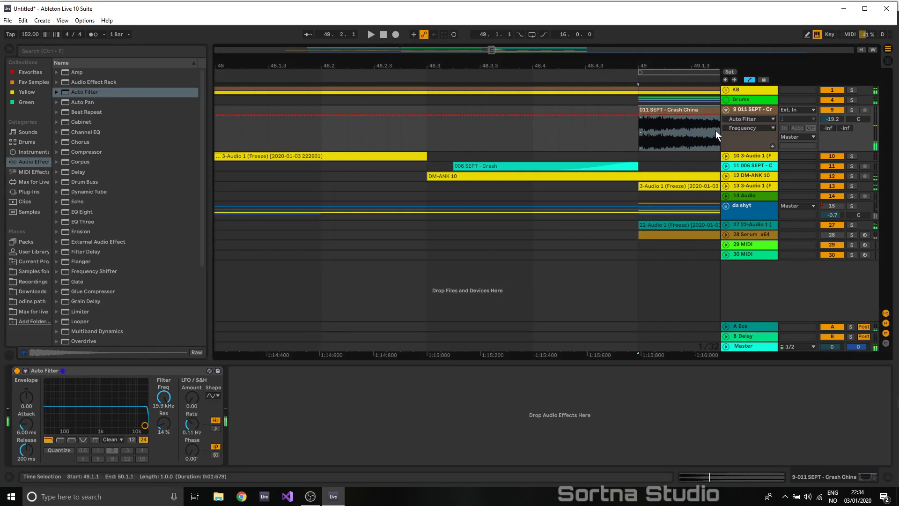
{"action": "key", "text": "space"}
- With a 1/16 grid, automate the Crash China filter frequency to fall from 19.9 kHz at 49.1.1 to 834 Hz at 49.1.3
{"action": "right_click", "coordinate": [691, 132]}
{"action": "left_click", "coordinate": [764, 266]}
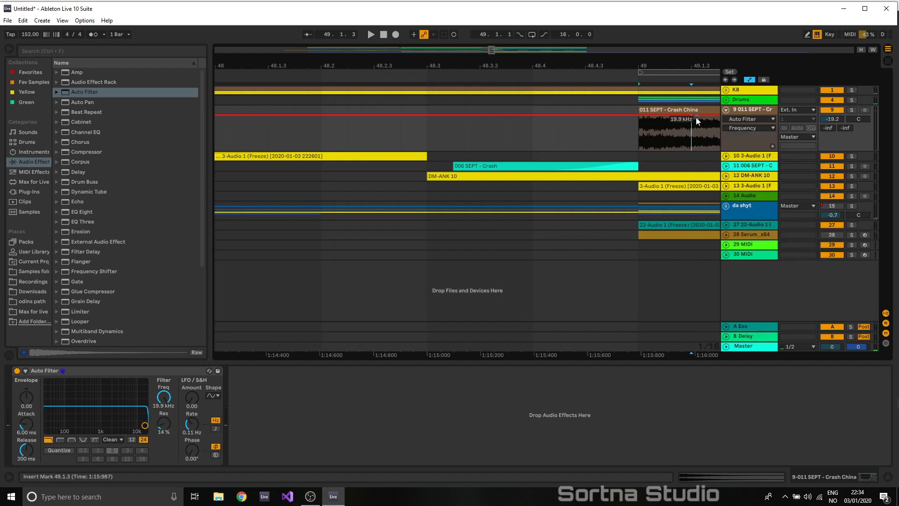
{"action": "left_click", "coordinate": [639, 104], "text": "shift"}
{"action": "left_click_drag", "start_coordinate": [660, 122], "coordinate": [650, 135]}
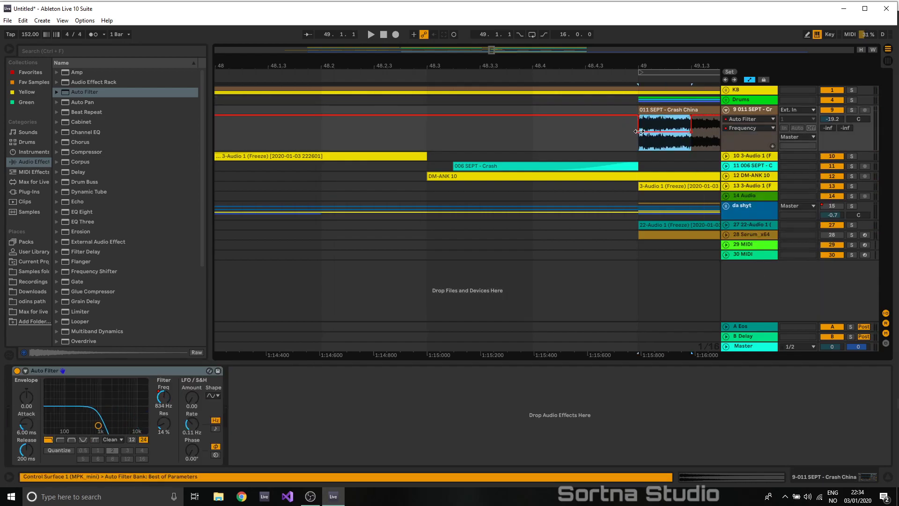
{"action": "left_click", "coordinate": [638, 131]}
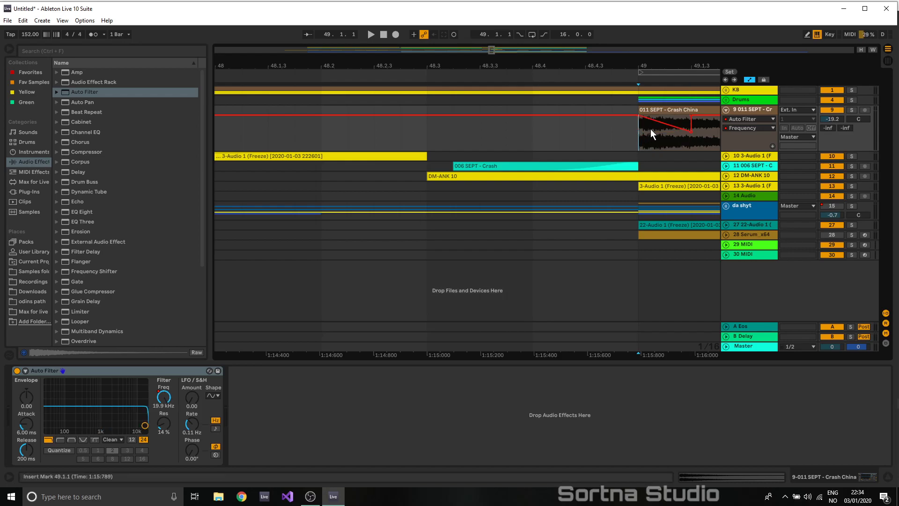
- Bend the Auto Filter frequency automation over the start of the Crash China clip into a downward curve and audition it
{"action": "left_click_drag", "start_coordinate": [665, 123], "coordinate": [637, 119]}
{"action": "left_click", "coordinate": [692, 117]}
{"action": "key", "text": "space"}
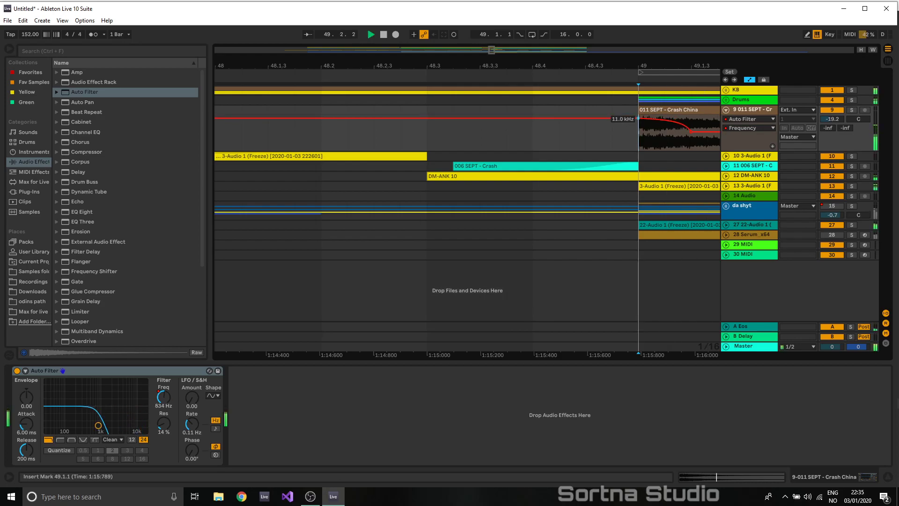
- Switch the crash track's Auto Filter to high-pass, set its resonance to 43%, and audition the crash from bar 49
{"action": "left_click", "coordinate": [60, 440]}
{"action": "key", "text": "space"}
{"action": "left_click_drag", "start_coordinate": [163, 425], "coordinate": [162, 410]}
{"action": "key", "text": "space"}
{"action": "key", "text": "space"}
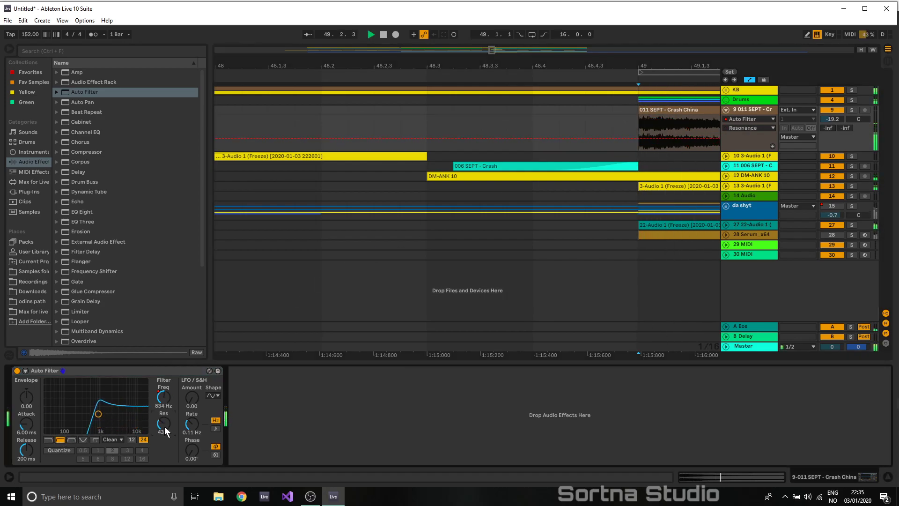
{"action": "key", "text": "space"}
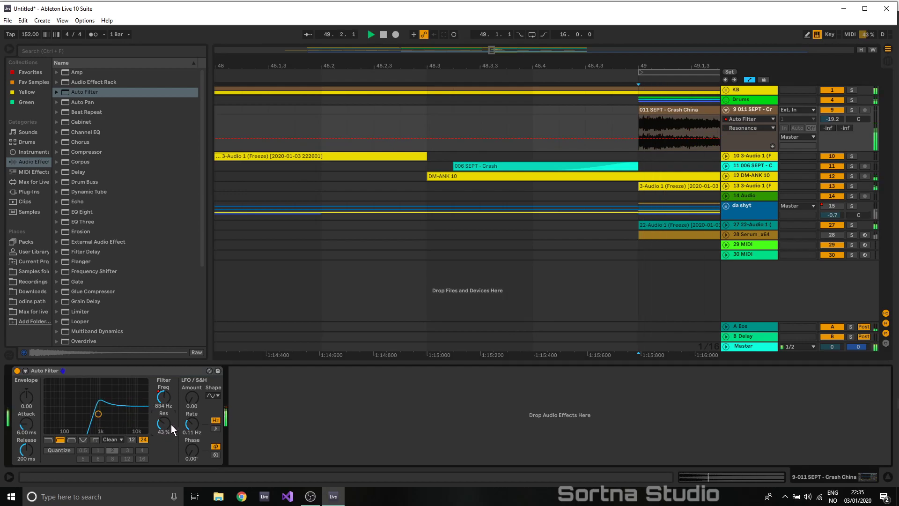
{"action": "left_click", "coordinate": [639, 136]}
{"action": "left_click_drag", "start_coordinate": [90, 441], "coordinate": [90, 445]}
{"action": "key", "text": "space"}
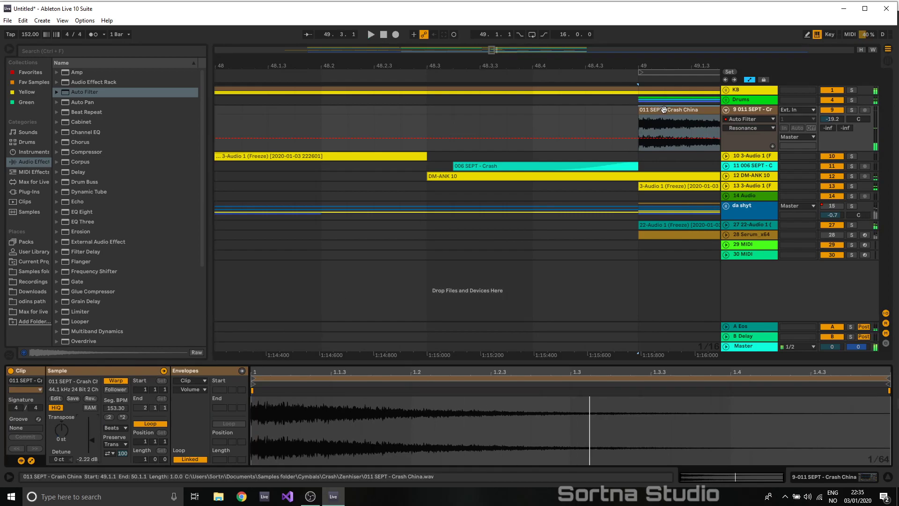
- Show the crash track's filter frequency automation and raise the breakpoint at the end of the curve over the Crash China clip
{"action": "left_click", "coordinate": [743, 109]}
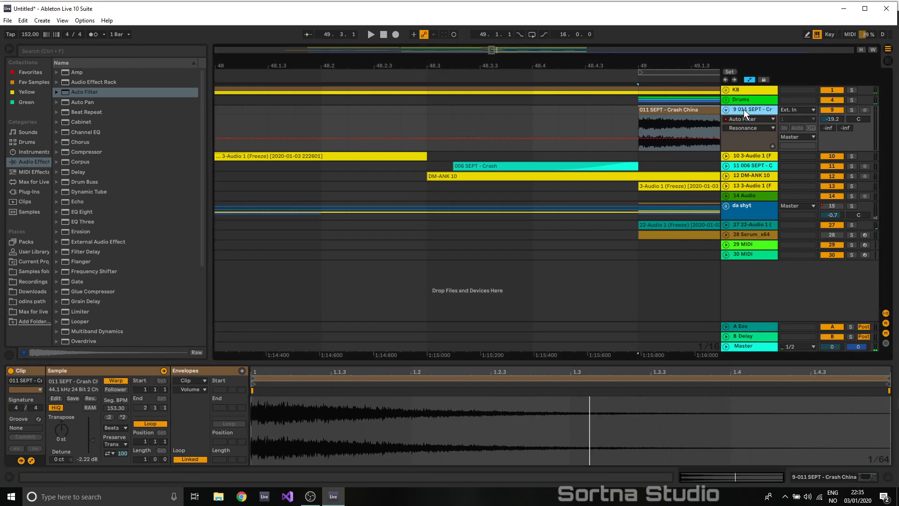
{"action": "right_click", "coordinate": [164, 399]}
{"action": "left_click", "coordinate": [195, 403]}
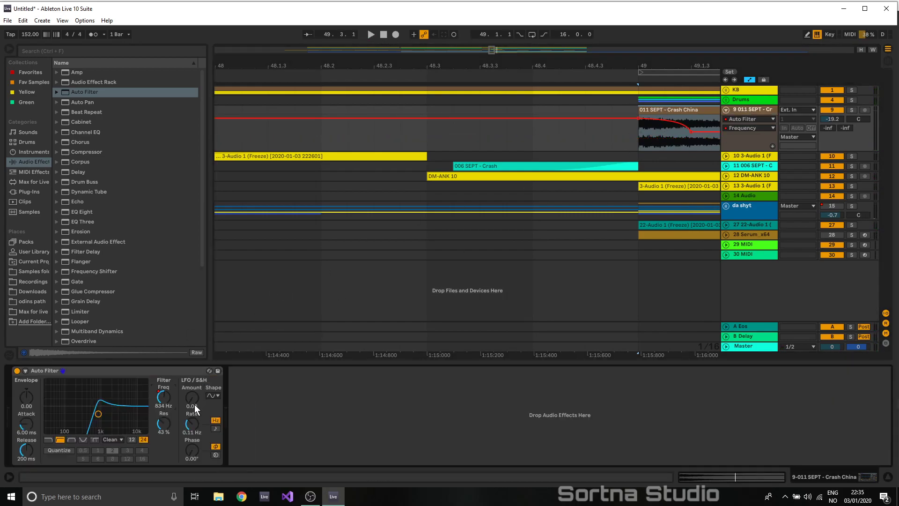
{"action": "left_click", "coordinate": [664, 133]}
{"action": "key", "text": "space"}
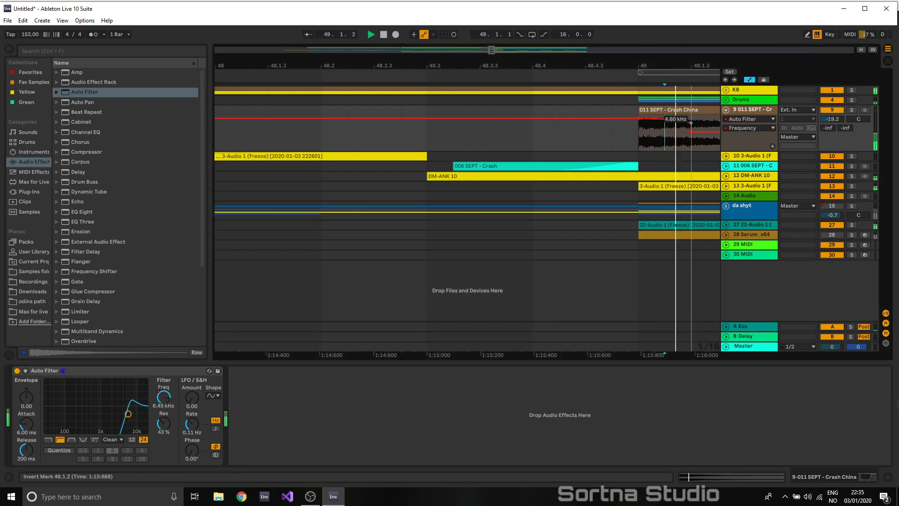
{"action": "left_click", "coordinate": [638, 134]}
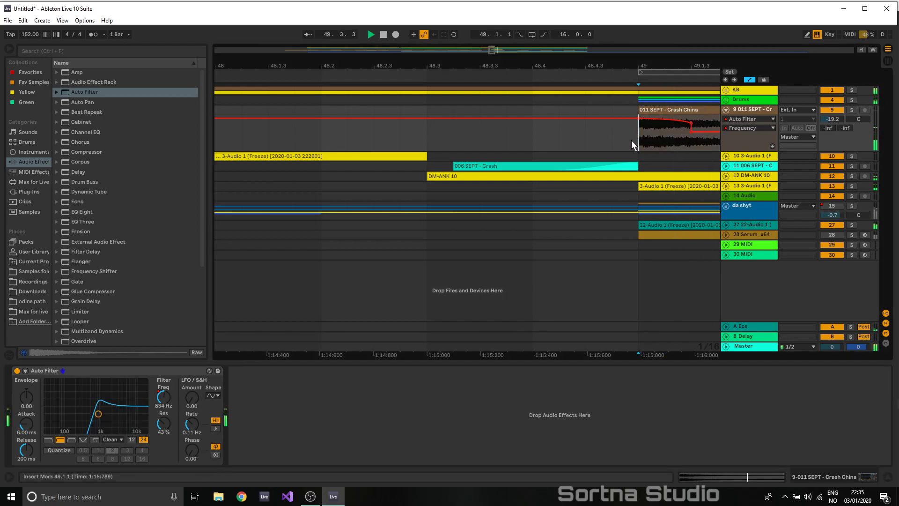
{"action": "mouse_move", "coordinate": [694, 123]}
{"action": "left_click_drag", "start_coordinate": [693, 122], "coordinate": [691, 118]}
- Listen repeatedly to the start of the crash with the reshaped high-pass sweep
{"action": "key", "text": "space"}
{"action": "key", "text": "space"}
{"action": "key", "text": "space"}
{"action": "key", "text": "space"}
{"action": "key", "text": "space"}
{"action": "key", "text": "space"}
{"action": "key", "text": "space"}
{"action": "key", "text": "space"}
{"action": "key", "text": "space"}
{"action": "key", "text": "space"}
{"action": "key", "text": "space"}
{"action": "key", "text": "space"}
- Lower the Crash China track's volume to -20.8 dB while auditioning the transition into bar 49
{"action": "left_click", "coordinate": [441, 144]}
{"action": "key", "text": "space"}
{"action": "key", "text": "space"}
{"action": "left_click_drag", "start_coordinate": [837, 120], "coordinate": [836, 127]}
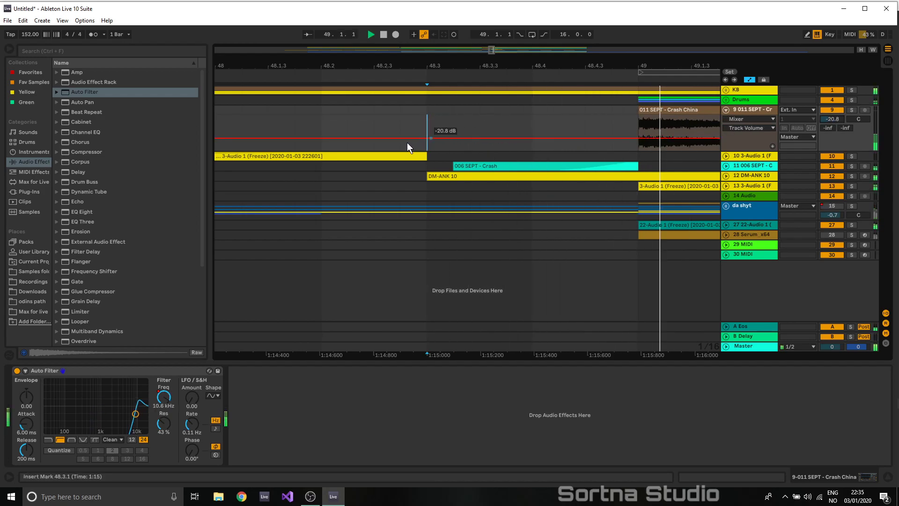
{"action": "left_click", "coordinate": [226, 122]}
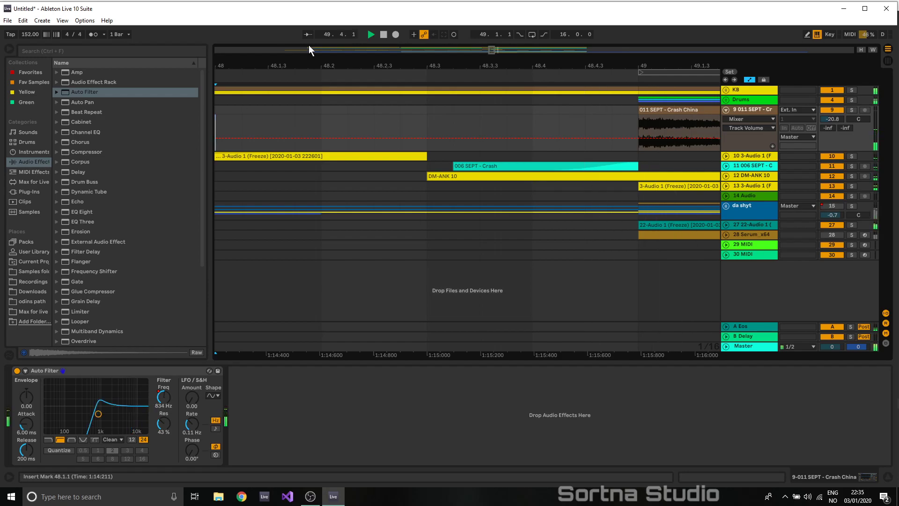
- Go back to the section around bar 33 and listen to the arrangement there
{"action": "left_click_drag", "start_coordinate": [492, 50], "coordinate": [492, 25]}
{"action": "left_click_drag", "start_coordinate": [307, 66], "coordinate": [663, 62]}
{"action": "left_click", "coordinate": [437, 122]}
{"action": "key", "text": "space"}
{"action": "key", "text": "space"}
{"action": "left_click_drag", "start_coordinate": [483, 53], "coordinate": [403, 129]}
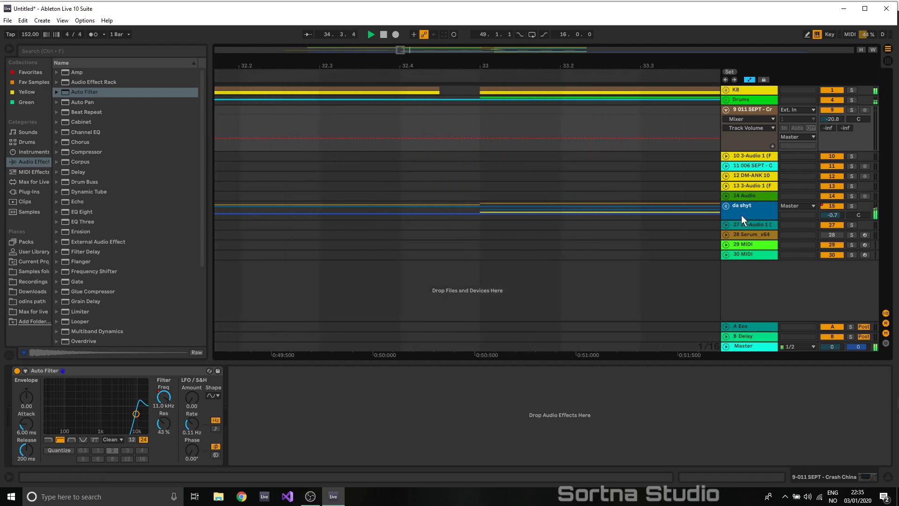
- Unfold the da shyt group, its 16 Group subgroup, and the Serum_x64 track 18 inside it
{"action": "left_click", "coordinate": [725, 206]}
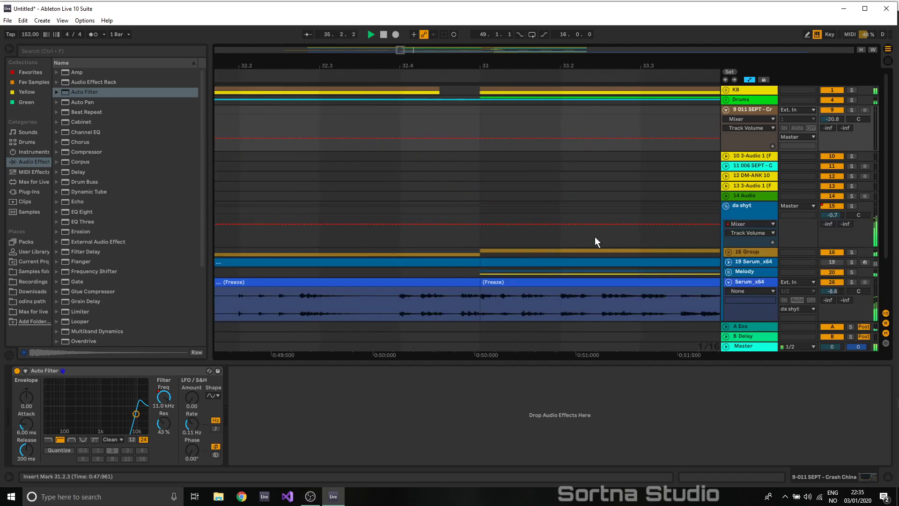
{"action": "left_click", "coordinate": [729, 262]}
{"action": "left_click", "coordinate": [729, 252]}
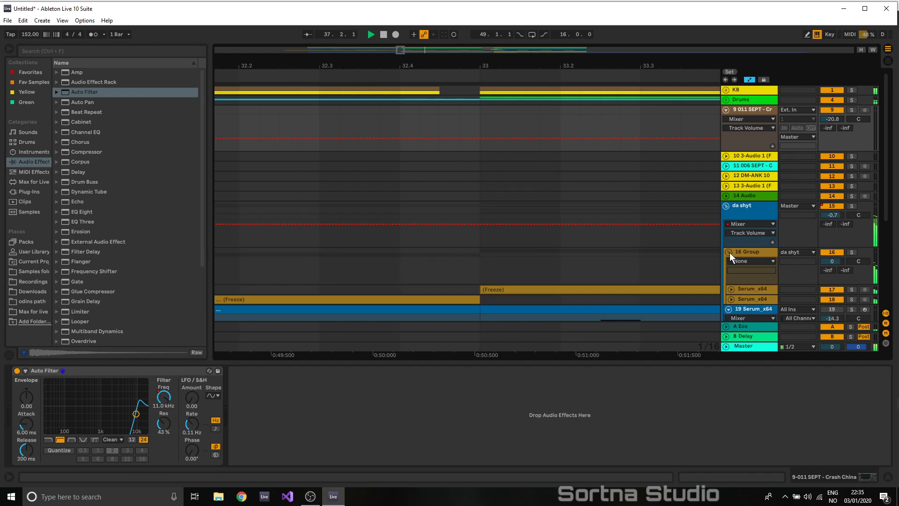
{"action": "left_click", "coordinate": [731, 298]}
{"action": "scroll", "coordinate": [676, 248], "scroll_direction": "down", "scroll_amount": 3}
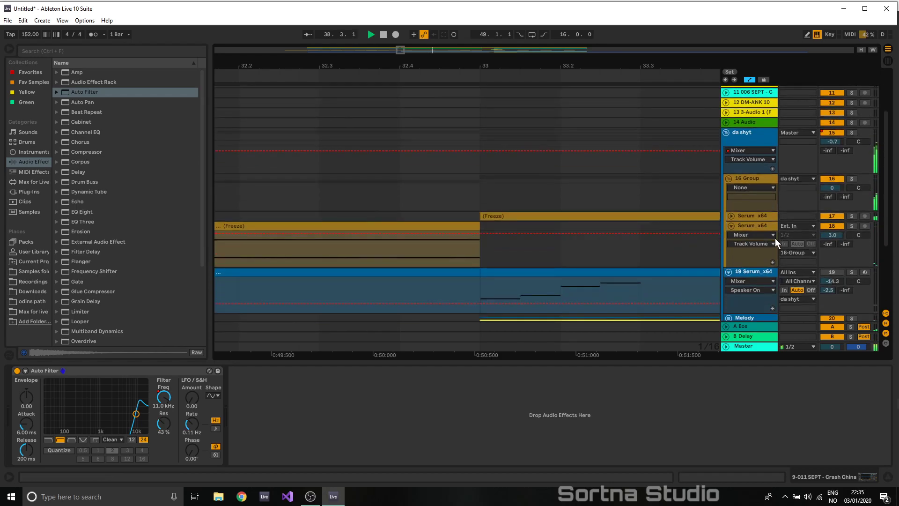
- Play Serum_x64 track 18 soloed from 32.2 and switch its solo off again
{"action": "left_click", "coordinate": [239, 251]}
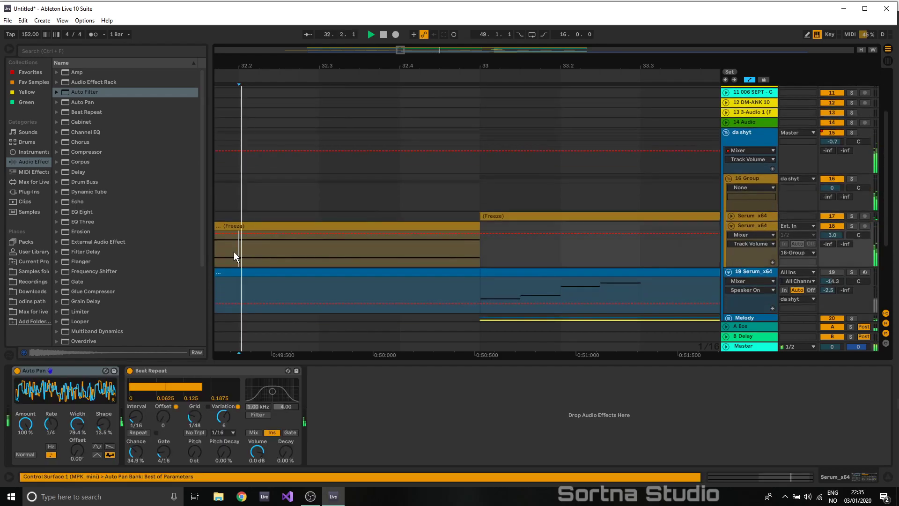
{"action": "left_click", "coordinate": [852, 225]}
{"action": "key", "text": "space"}
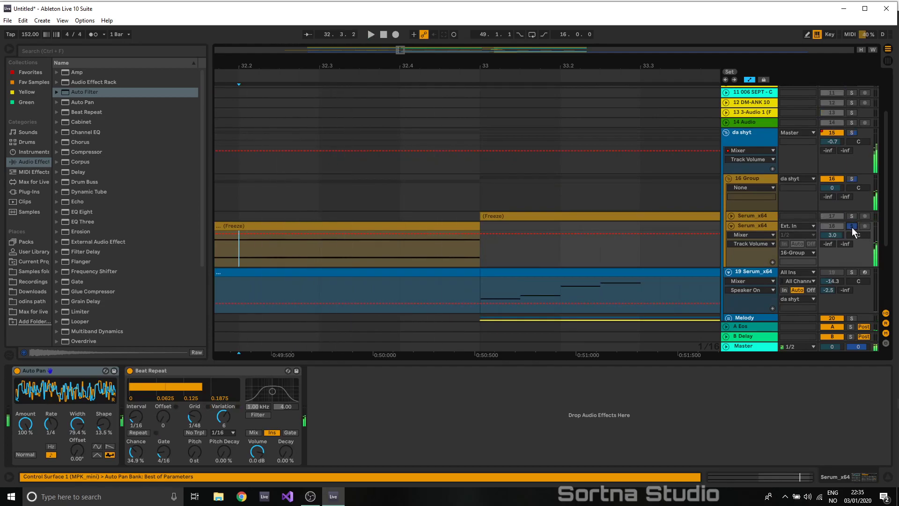
{"action": "left_click", "coordinate": [852, 227]}
- Freeze and flatten Serum_x64 track 18 to audio
{"action": "right_click", "coordinate": [748, 228]}
{"action": "left_click", "coordinate": [779, 290]}
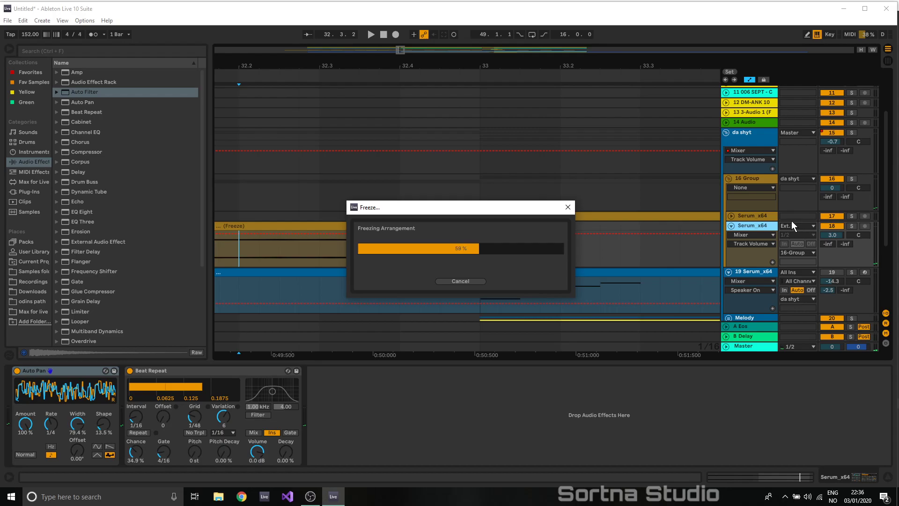
{"action": "right_click", "coordinate": [752, 225]}
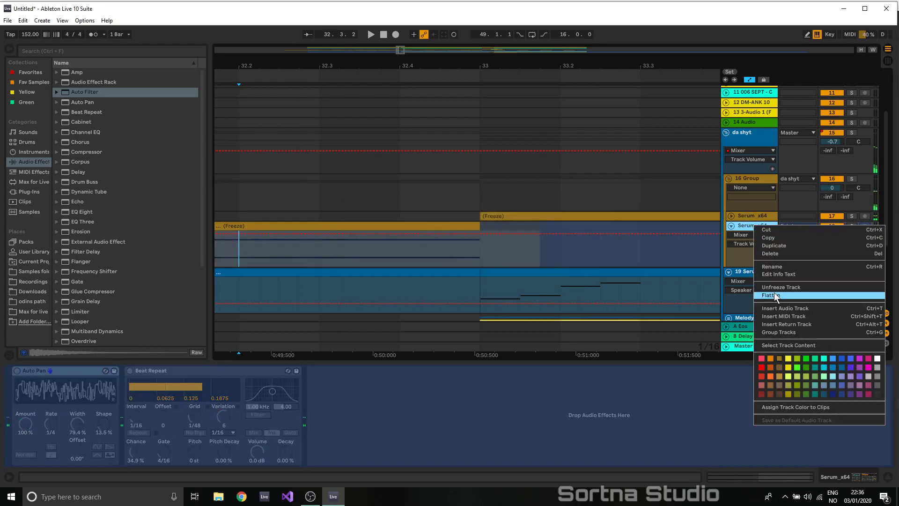
{"action": "left_click", "coordinate": [774, 295]}
- Split the end of the flattened Serum_x64 clip into eighth-note slices between 32.4.2 and 33.1.2, and audition it
{"action": "left_click", "coordinate": [321, 252]}
{"action": "key", "text": "space"}
{"action": "key", "text": "space"}
{"action": "left_click_drag", "start_coordinate": [327, 256], "coordinate": [416, 228]}
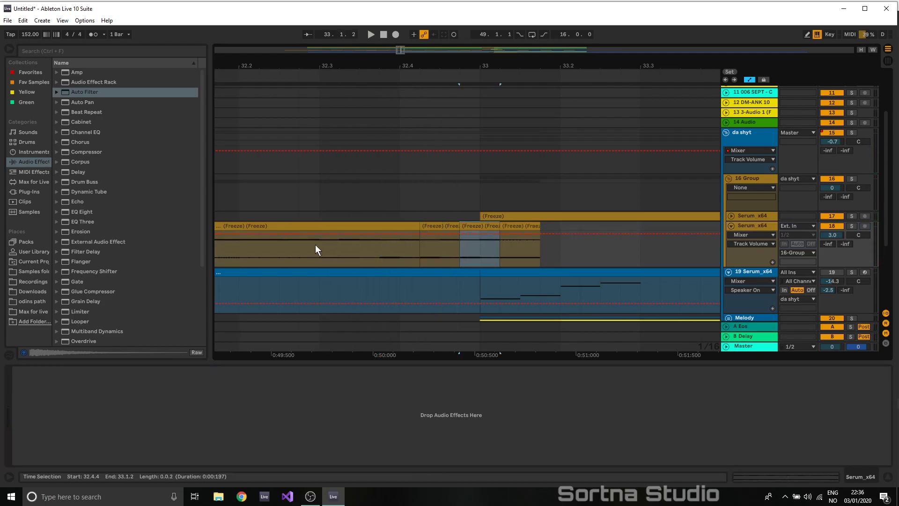
{"action": "key", "text": "space"}
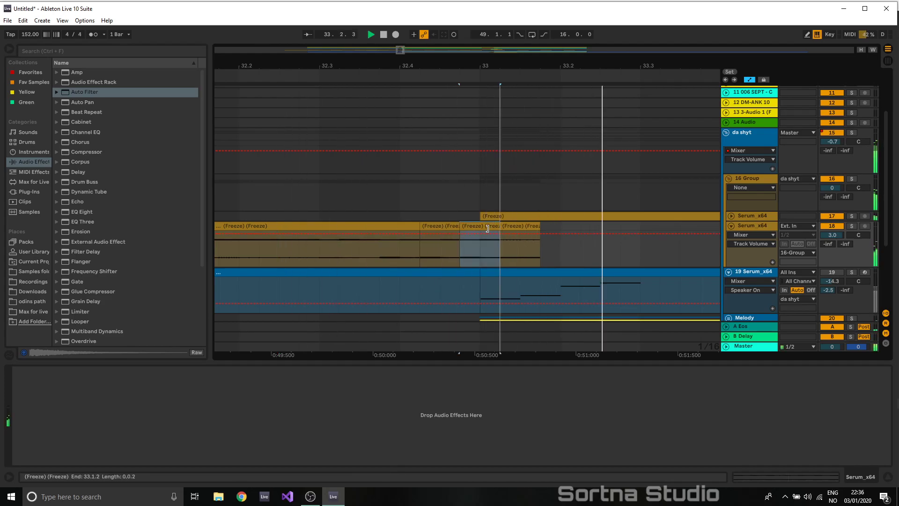
- Transpose the last slice of the flattened clip, starting at 33.1.2, to 24 st and audition it from 32.2.4
{"action": "left_click", "coordinate": [515, 230]}
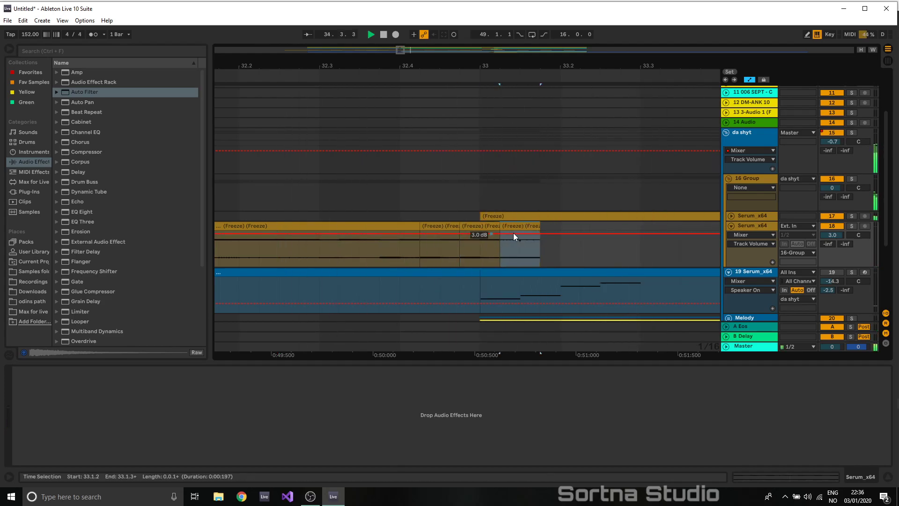
{"action": "double_click", "coordinate": [515, 225]}
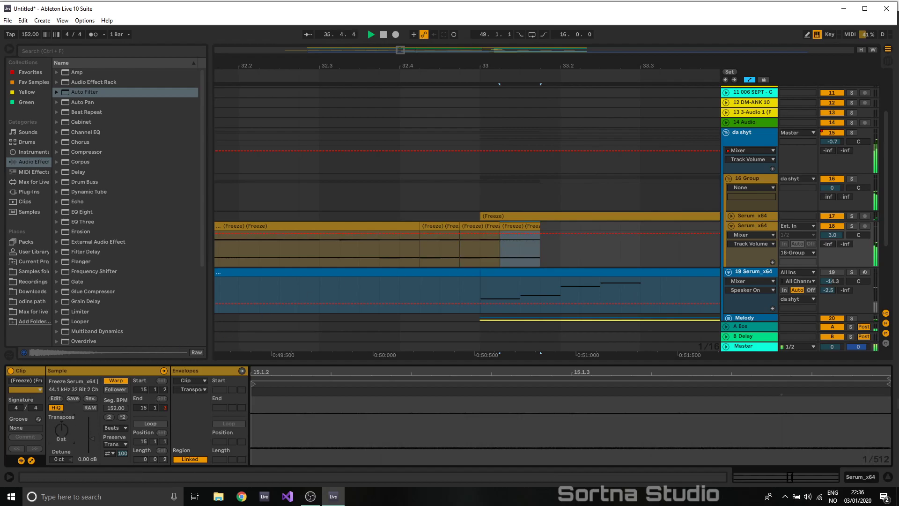
{"action": "type", "text": "24"}
{"action": "key", "text": "Return"}
{"action": "key", "text": "space"}
{"action": "key", "text": "space"}
{"action": "key", "text": "space"}
{"action": "left_click", "coordinate": [304, 258]}
{"action": "key", "text": "space"}
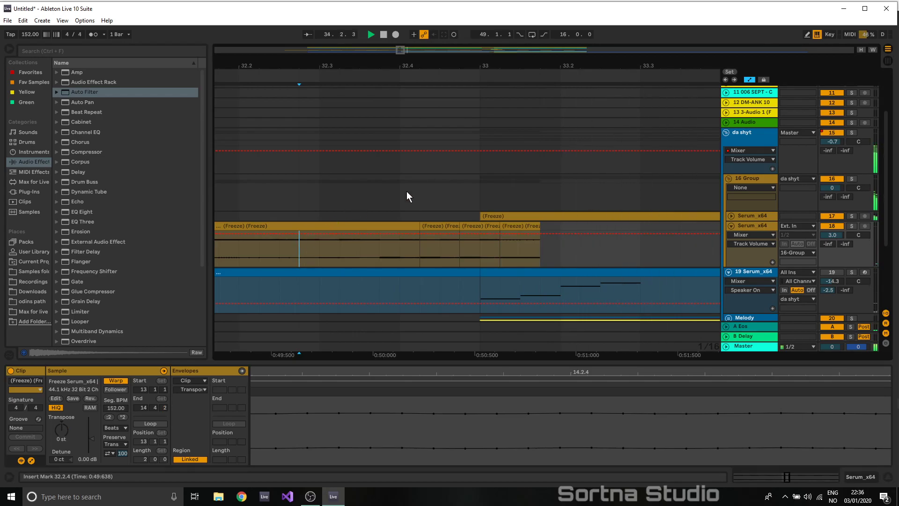
- Automate track 18's A-Eos send up to 0.0 dB over the last slice only, and audition it
{"action": "left_click", "coordinate": [518, 226]}
{"action": "left_click", "coordinate": [830, 243]}
{"action": "left_click_drag", "start_coordinate": [521, 266], "coordinate": [521, 231]}
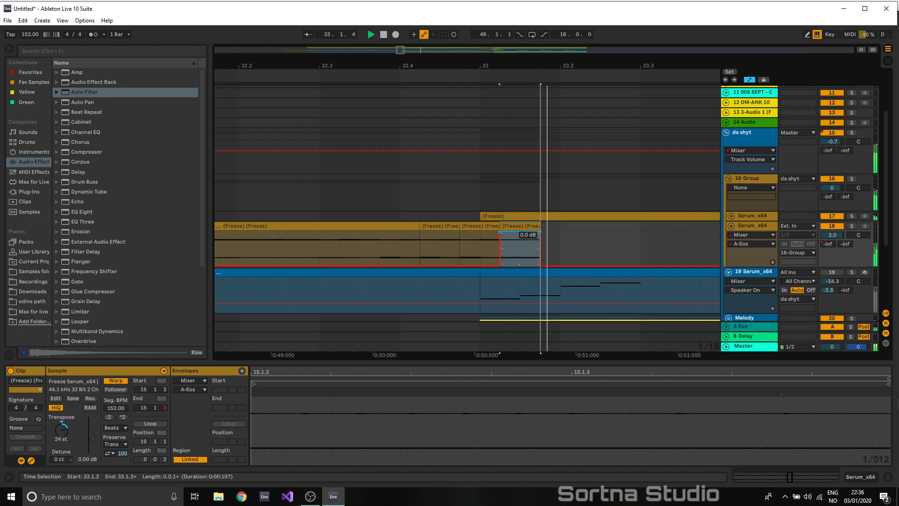
{"action": "key", "text": "space"}
{"action": "key", "text": "space"}
{"action": "key", "text": "space"}
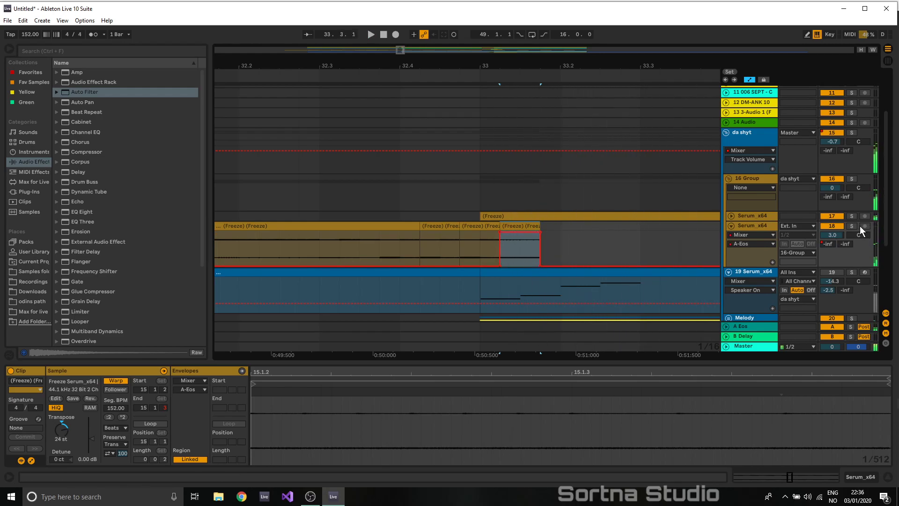
- With Serum_x64 track 18 soloed, transpose the last slice to 12 st and change its warp mode to Texture
{"action": "left_click", "coordinate": [851, 226]}
{"action": "key", "text": "space"}
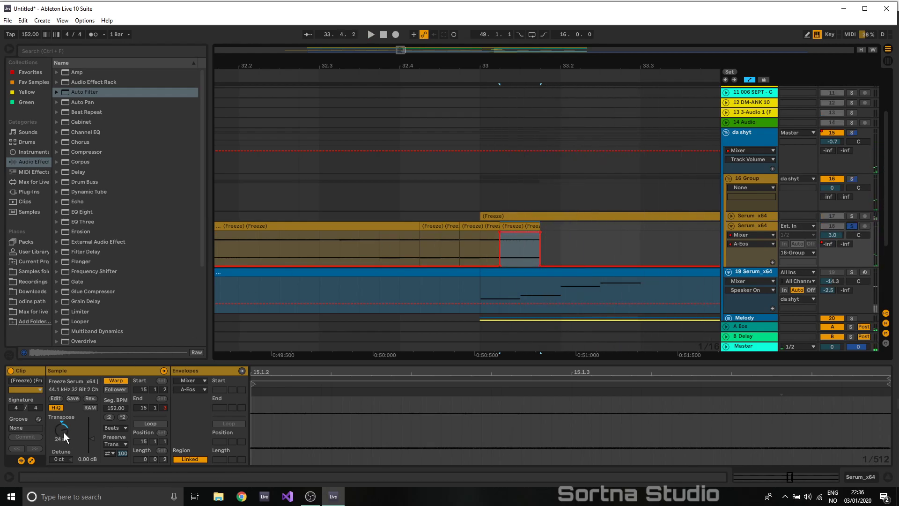
{"action": "left_click", "coordinate": [64, 431]}
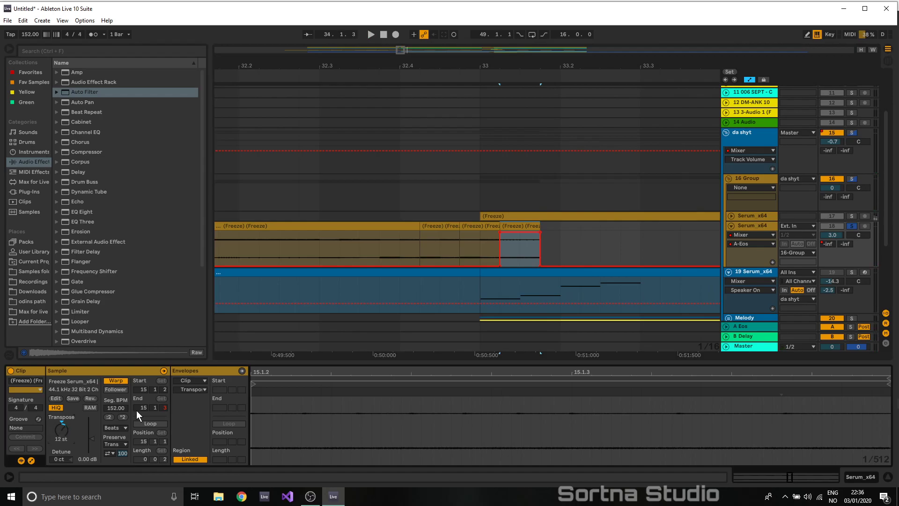
{"action": "left_click", "coordinate": [118, 426]}
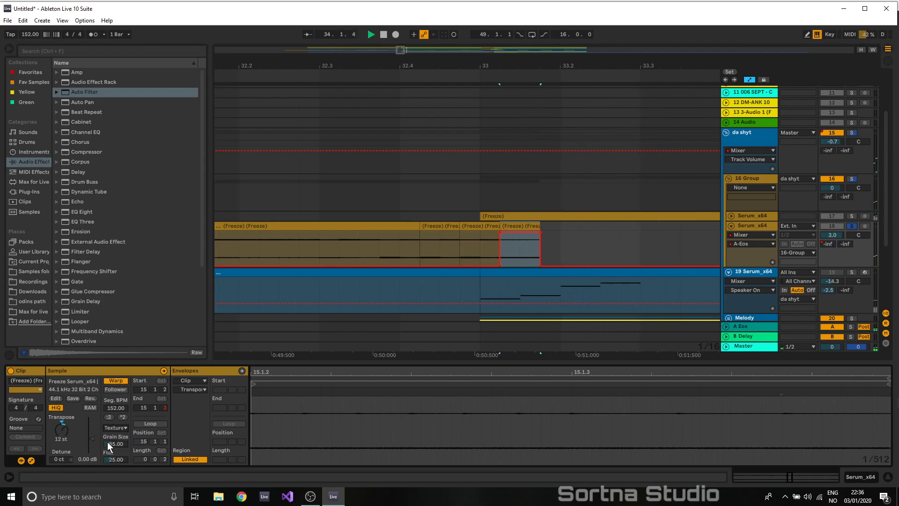
{"action": "key", "text": "space"}
- Set the last slice's grain size to 2.00 and its flux to 87.50, auditioning the result
{"action": "left_click_drag", "start_coordinate": [109, 458], "coordinate": [112, 411]}
{"action": "key", "text": "space"}
{"action": "key", "text": "space"}
{"action": "key", "text": "space"}
{"action": "key", "text": "space"}
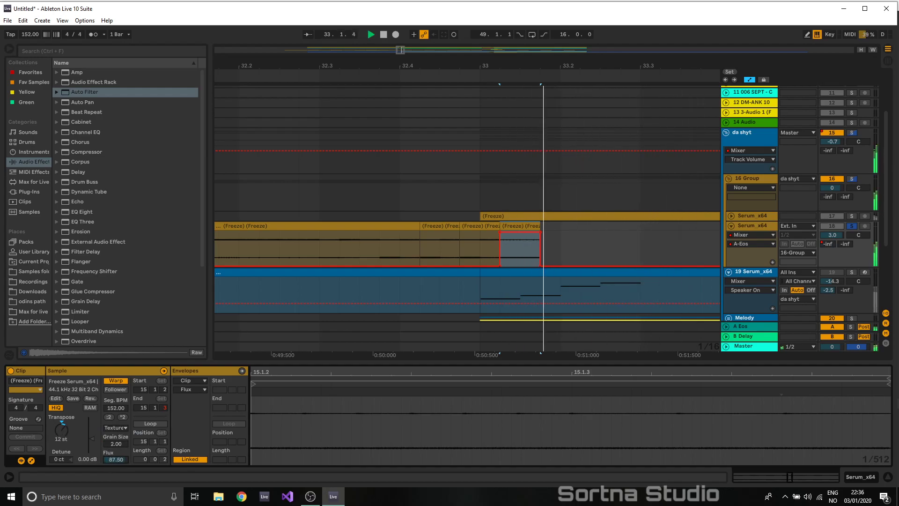
{"action": "key", "text": "space"}
{"action": "key", "text": "space"}
{"action": "key", "text": "space"}
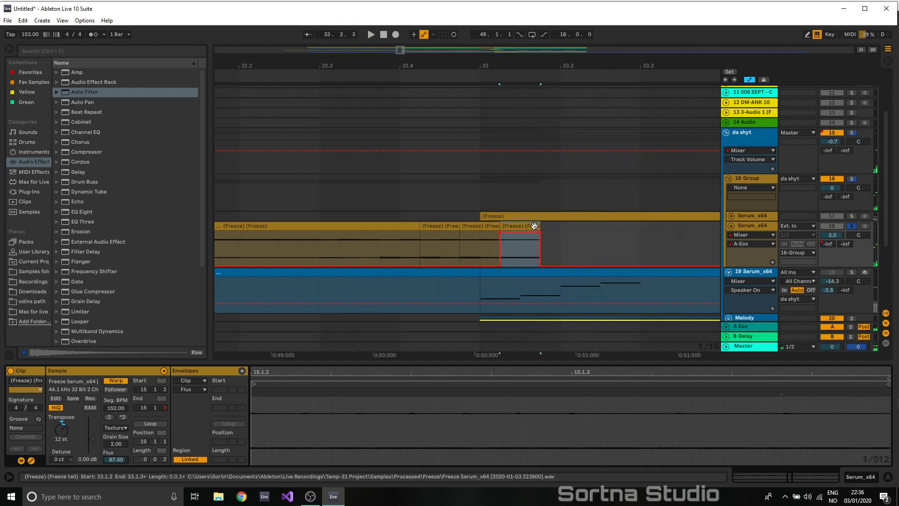
{"action": "key", "text": "space"}
{"action": "key", "text": "space"}
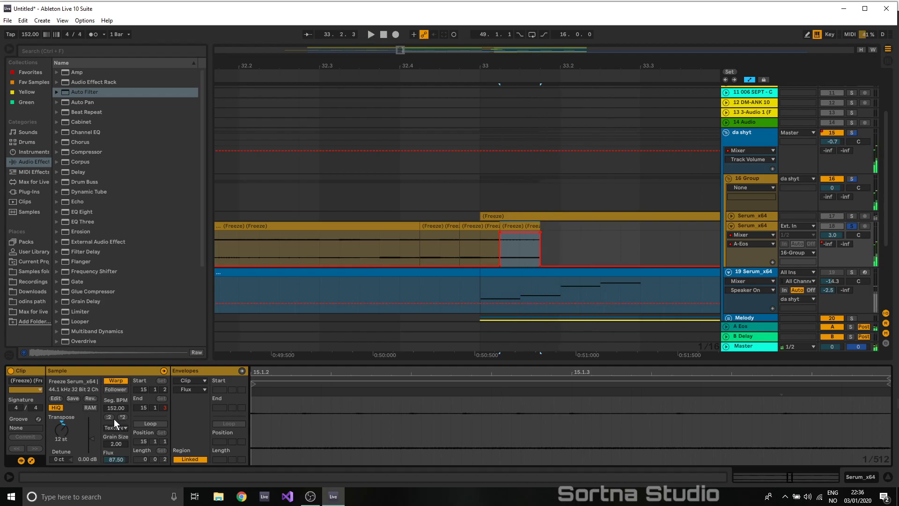
- Double the last slice's segment tempo to 304.00 BPM and trim the slice's end back to 33.1.4
{"action": "left_click", "coordinate": [123, 417]}
{"action": "key", "text": "space"}
{"action": "key", "text": "space"}
{"action": "left_click_drag", "start_coordinate": [579, 226], "coordinate": [539, 227]}
{"action": "key", "text": "space"}
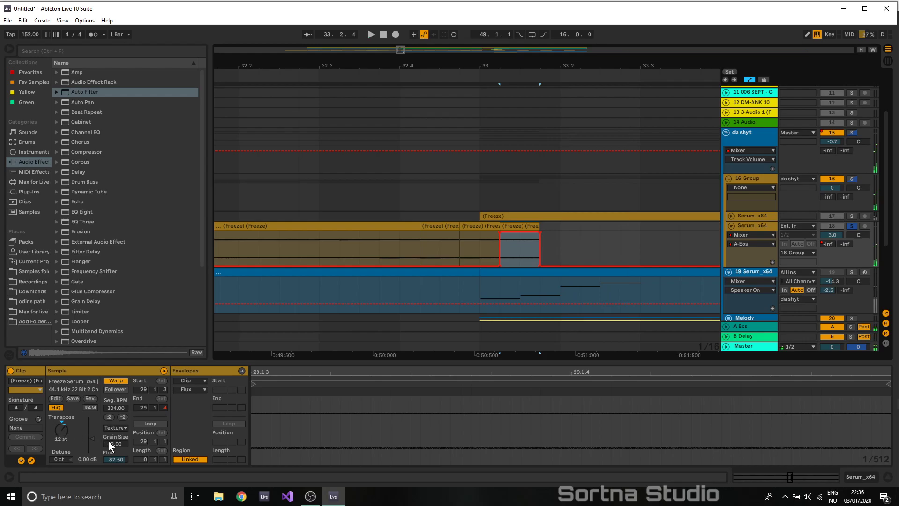
- Transpose the last slice to -24 st and, after trying a grain size of 93.76, set the grain size to 2.00
{"action": "left_click_drag", "start_coordinate": [110, 443], "coordinate": [110, 422]}
{"action": "left_click", "coordinate": [60, 433]}
{"action": "key", "text": "space"}
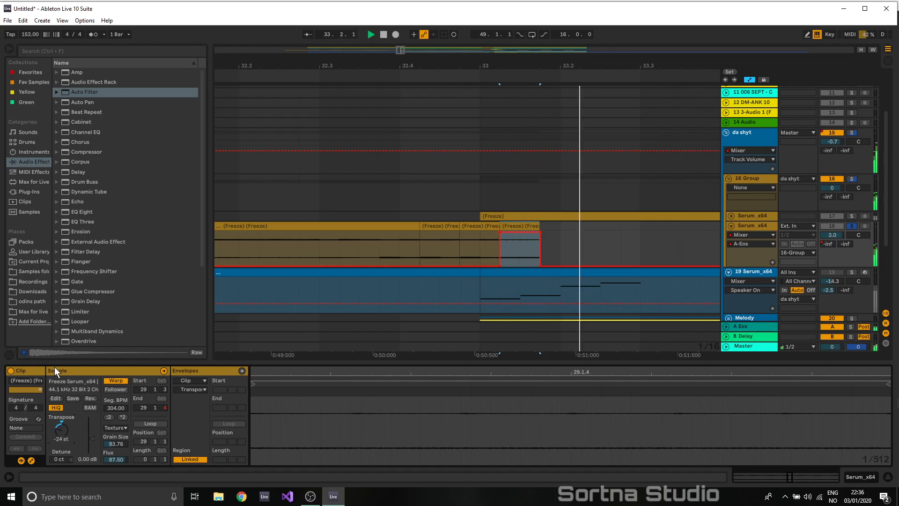
{"action": "left_click_drag", "start_coordinate": [115, 444], "coordinate": [116, 468]}
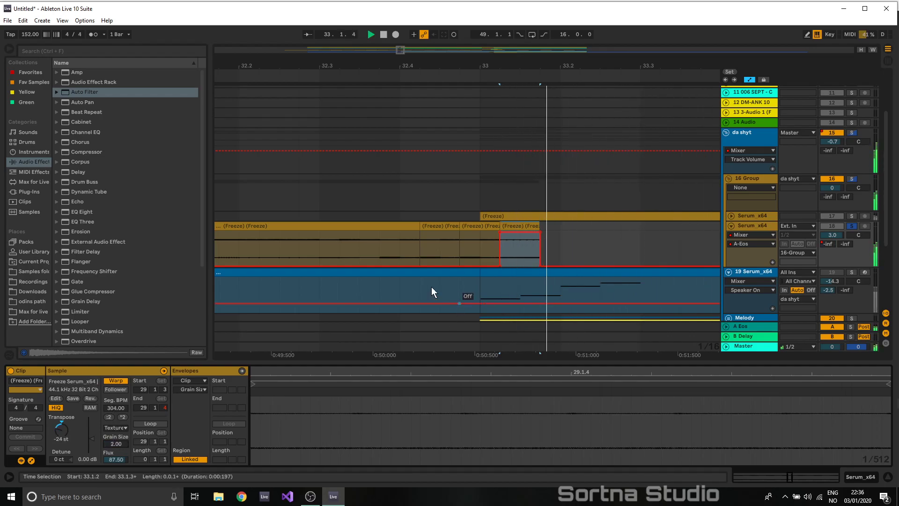
- Switch off the solo on Serum_x64 track 18 and play the full mix from 32.3.4
{"action": "left_click", "coordinate": [380, 249]}
{"action": "left_click", "coordinate": [853, 226]}
{"action": "key", "text": "space"}
{"action": "key", "text": "space"}
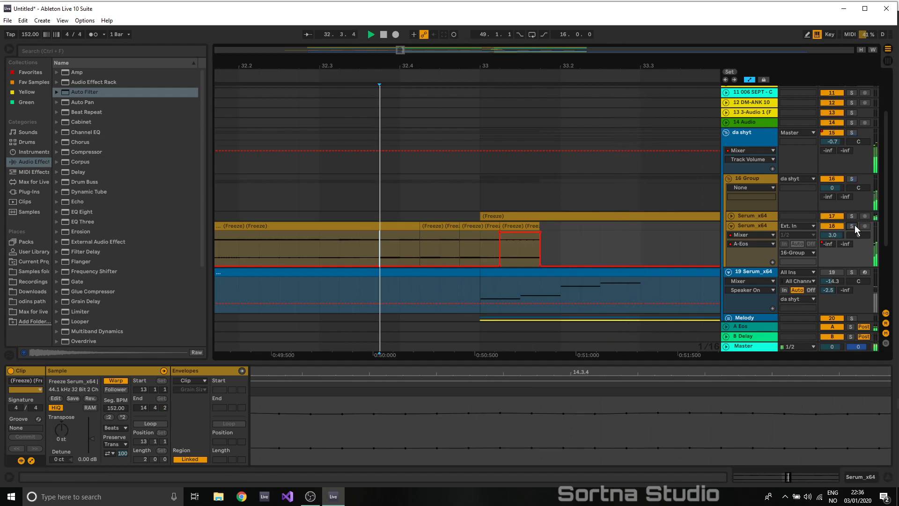
- Move the last slice on Serum_x64 track 18 to 33.1.1, play from 32.3.3, and pull the A-Eos send automation's end back to 33.1.3
{"action": "left_click_drag", "start_coordinate": [523, 227], "coordinate": [508, 227]}
{"action": "key", "text": "space"}
{"action": "left_click", "coordinate": [368, 249]}
{"action": "key", "text": "space"}
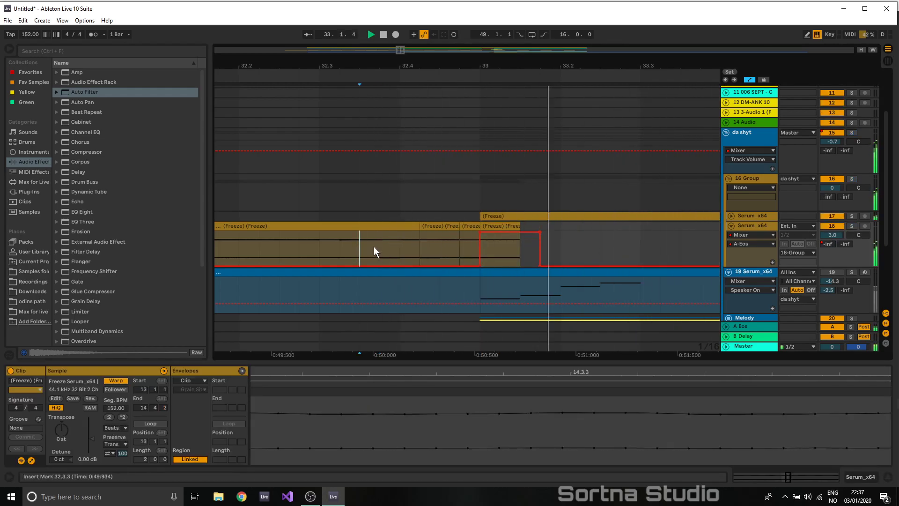
{"action": "mouse_move", "coordinate": [540, 238]}
{"action": "left_click_drag", "start_coordinate": [540, 233], "coordinate": [519, 235]}
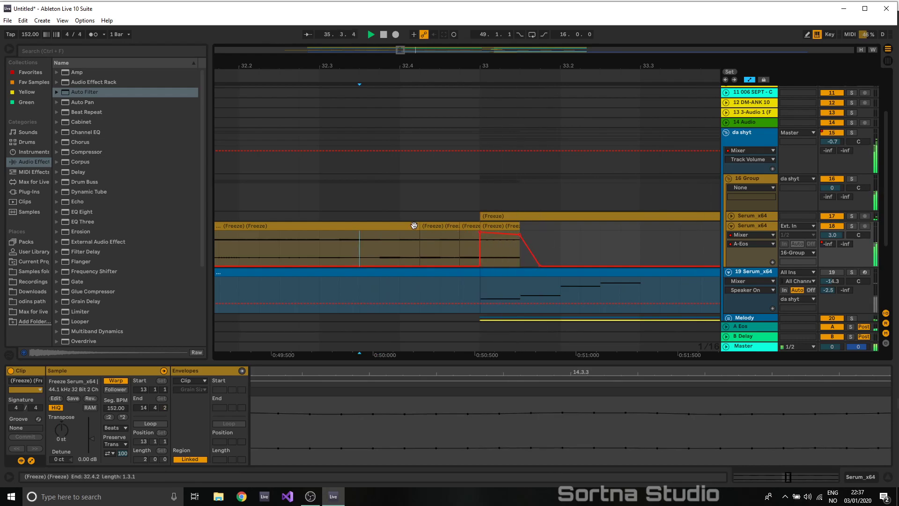
- Consolidate the audio between 32.4.1 and 33.1.1 on Serum_x64 track 18 into one clip
{"action": "left_click_drag", "start_coordinate": [403, 240], "coordinate": [465, 225]}
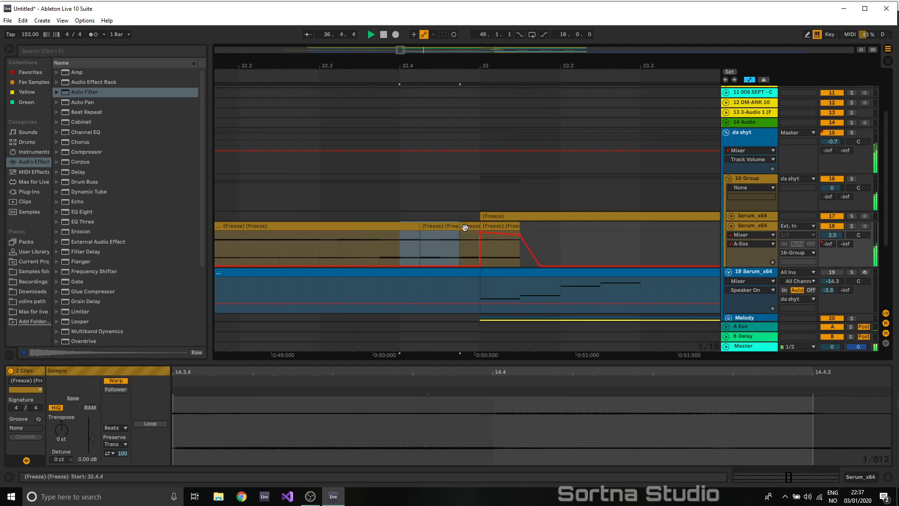
{"action": "left_click_drag", "start_coordinate": [401, 243], "coordinate": [476, 225]}
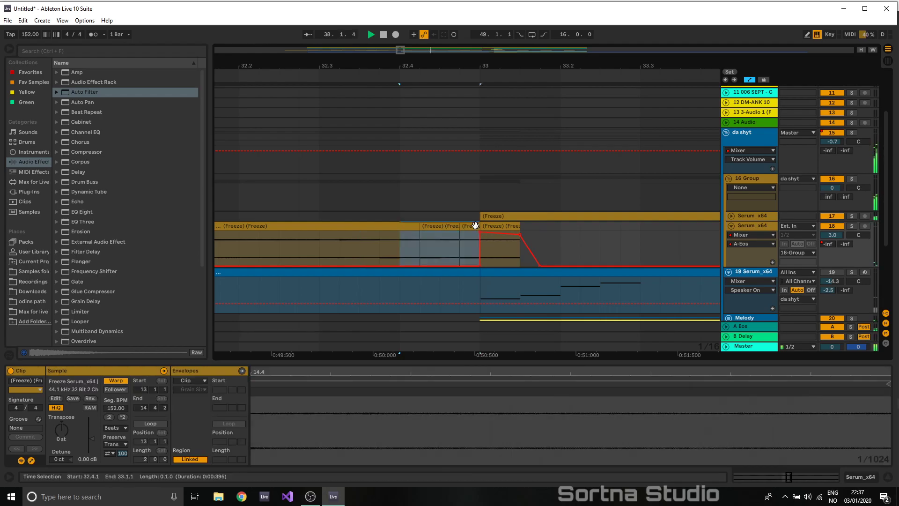
{"action": "key", "text": "ctrl+j"}
{"action": "left_click", "coordinate": [443, 270]}
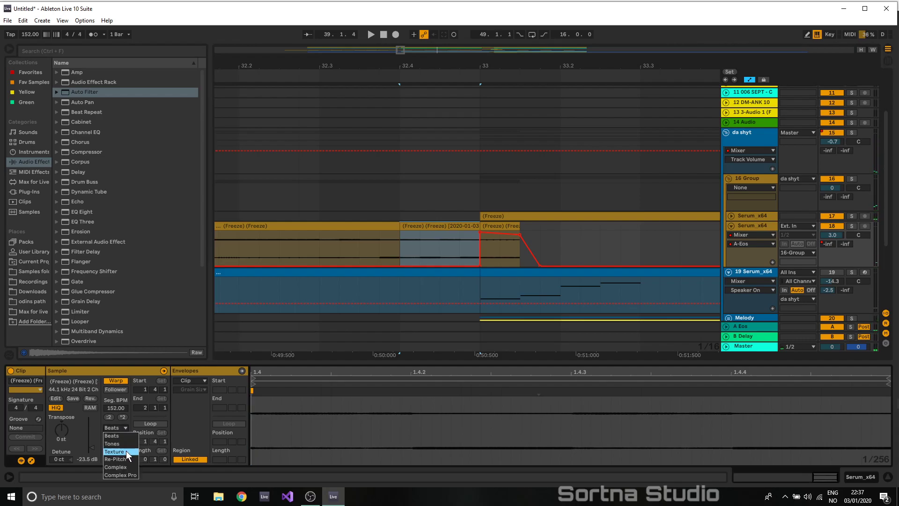
- Set the consolidated clip's Beats warping to preserve 1/16 with transient looping off and a transient envelope of 51, auditioning the changes
{"action": "left_click", "coordinate": [105, 435]}
{"action": "left_click", "coordinate": [117, 443]}
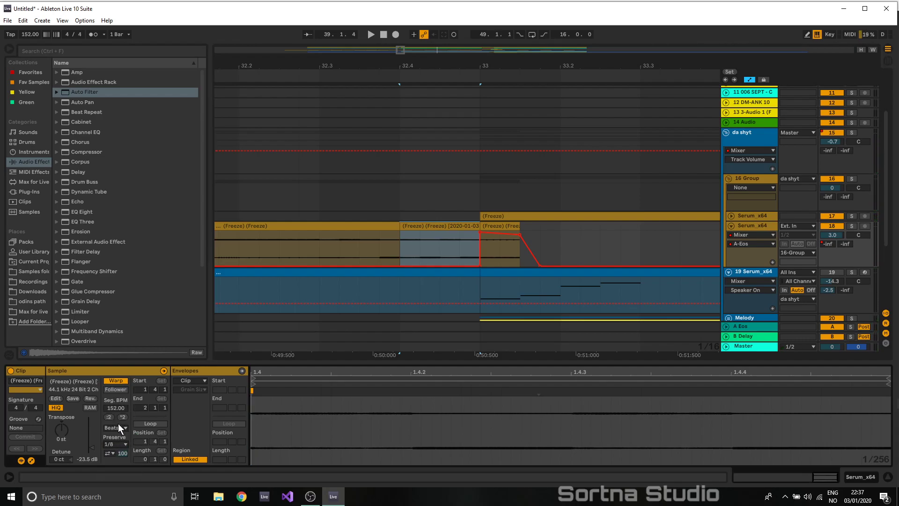
{"action": "key", "text": "space"}
{"action": "left_click_drag", "start_coordinate": [122, 453], "coordinate": [122, 475]}
{"action": "key", "text": "space"}
{"action": "key", "text": "space"}
{"action": "left_click", "coordinate": [123, 444]}
{"action": "left_click", "coordinate": [117, 414]}
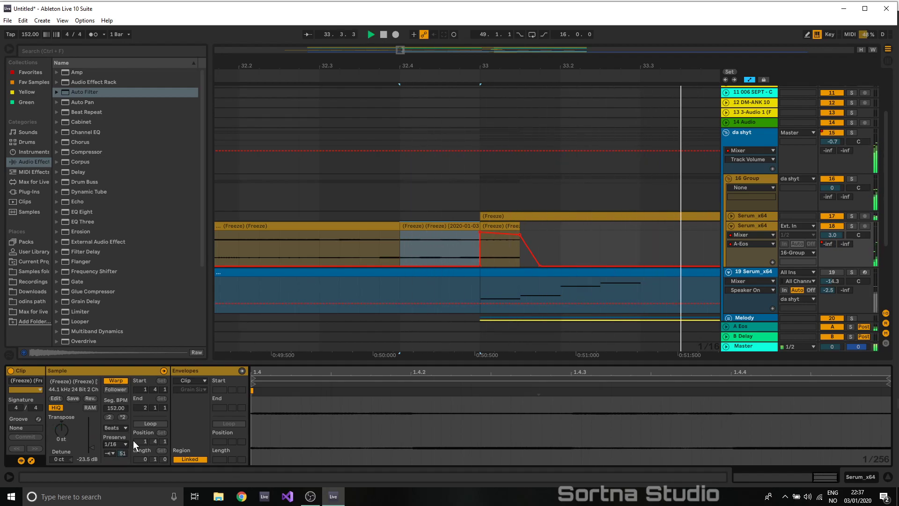
- Lower the consolidated clip's transient envelope to 30 and play the transition from 32.2.2
{"action": "key", "text": "space"}
{"action": "left_click_drag", "start_coordinate": [122, 453], "coordinate": [123, 465]}
{"action": "key", "text": "space"}
{"action": "key", "text": "space"}
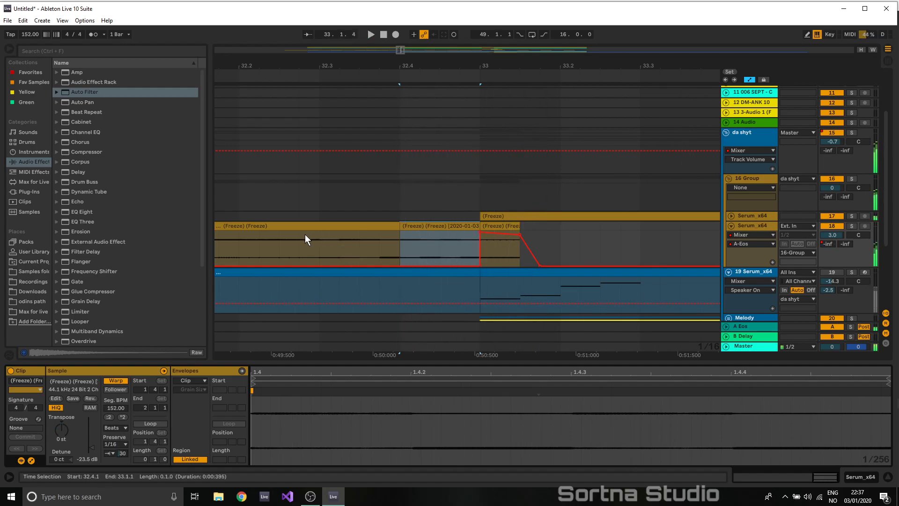
{"action": "left_click", "coordinate": [258, 250]}
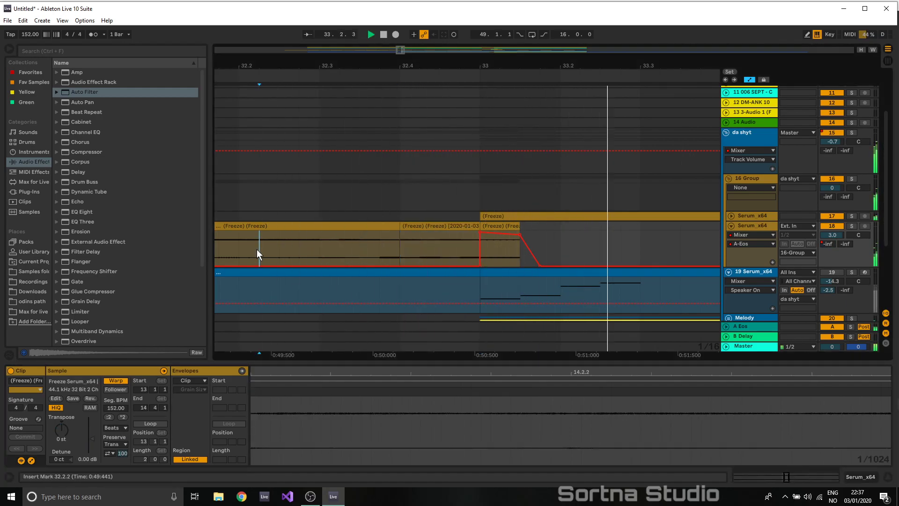
- Consolidate the last slice from 33.1.1 to 33.1.2 and remove its leftover part up to 33.1.3
{"action": "left_click", "coordinate": [492, 249]}
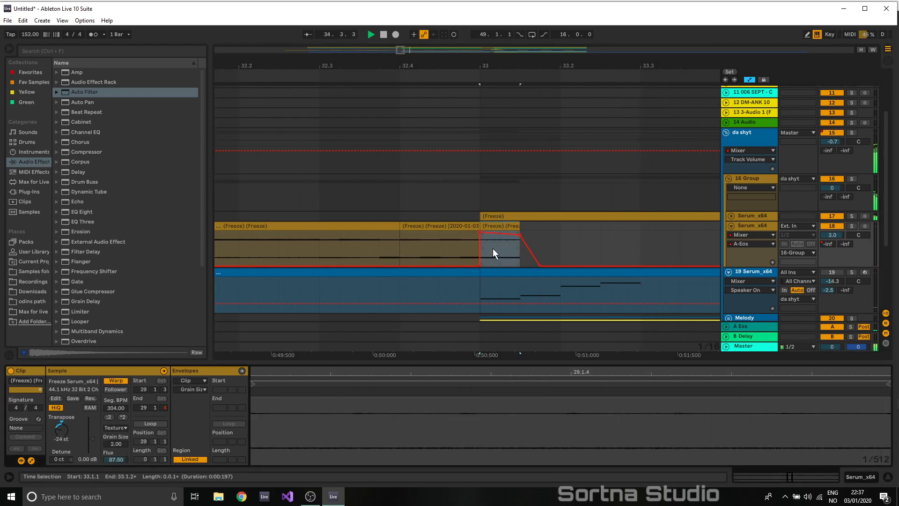
{"action": "left_click_drag", "start_coordinate": [499, 249], "coordinate": [486, 227]}
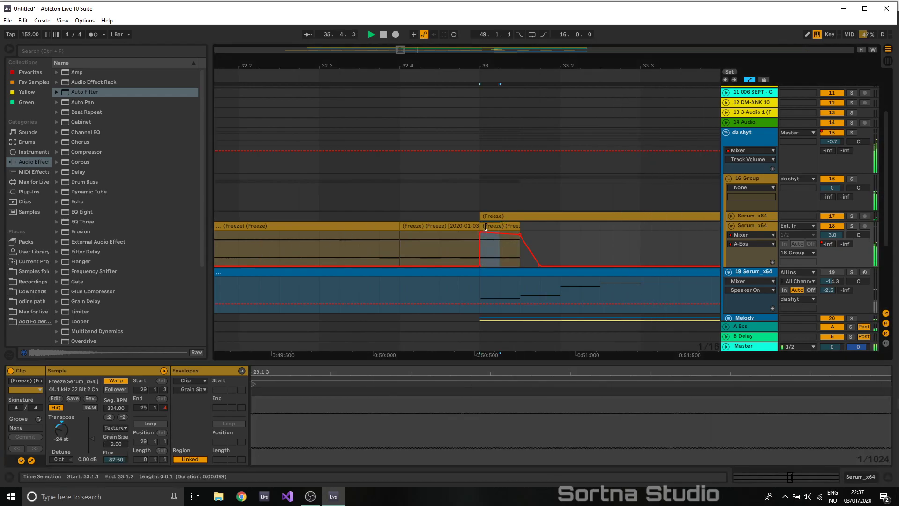
{"action": "key", "text": "ctrl+j"}
{"action": "left_click", "coordinate": [428, 271]}
{"action": "left_click", "coordinate": [505, 226]}
{"action": "left_click", "coordinate": [490, 226]}
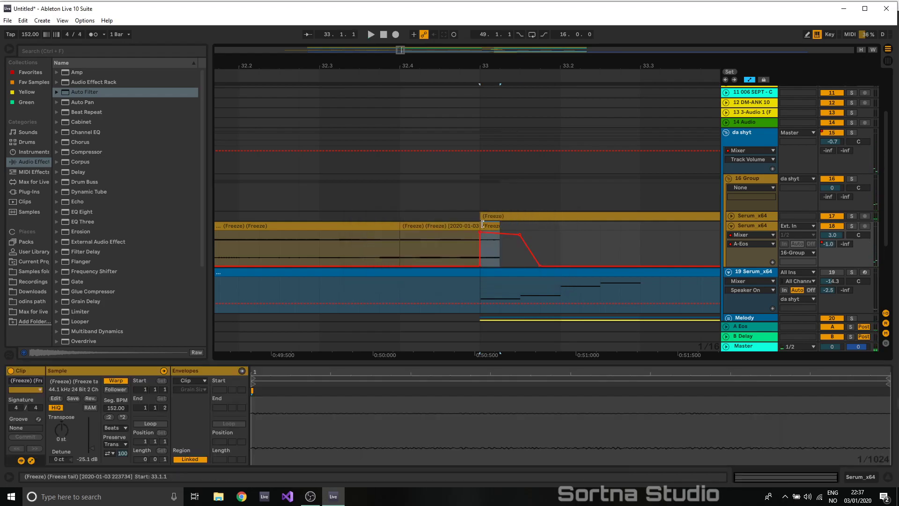
- Hide the automation lanes and shape a fade-out across the short clip at 33.1.1, auditioning it
{"action": "left_click", "coordinate": [748, 80]}
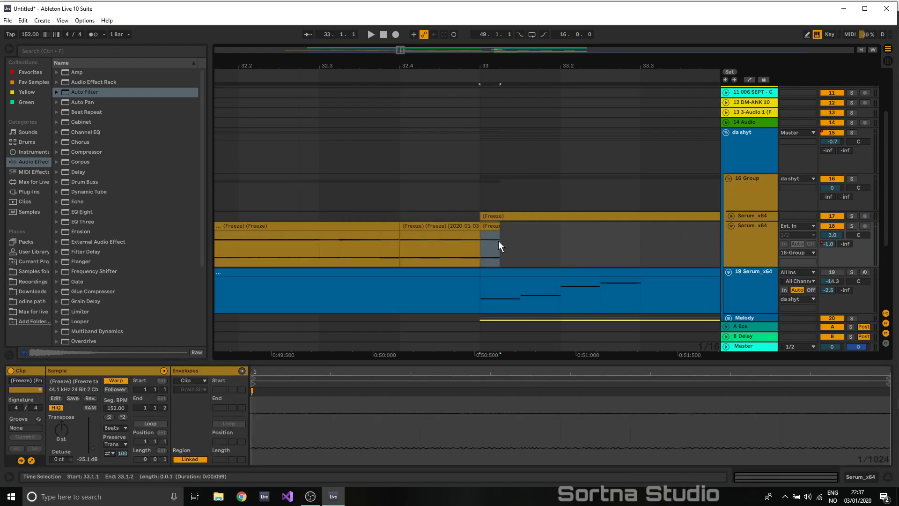
{"action": "left_click_drag", "start_coordinate": [497, 231], "coordinate": [473, 231]}
{"action": "key", "text": "space"}
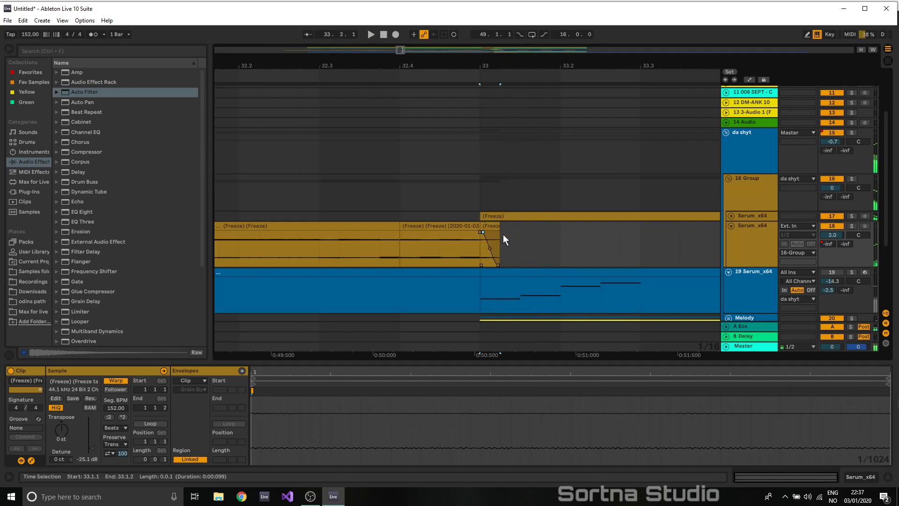
{"action": "key", "text": "space"}
{"action": "left_click", "coordinate": [520, 231]}
{"action": "left_click_drag", "start_coordinate": [494, 230], "coordinate": [478, 229]}
- Place a copy of the short faded clip at 33.1.3, audition it, and shorten the copy's fade-out
{"action": "key", "text": "ctrl+d"}
{"action": "left_click", "coordinate": [478, 227]}
{"action": "key", "text": "space"}
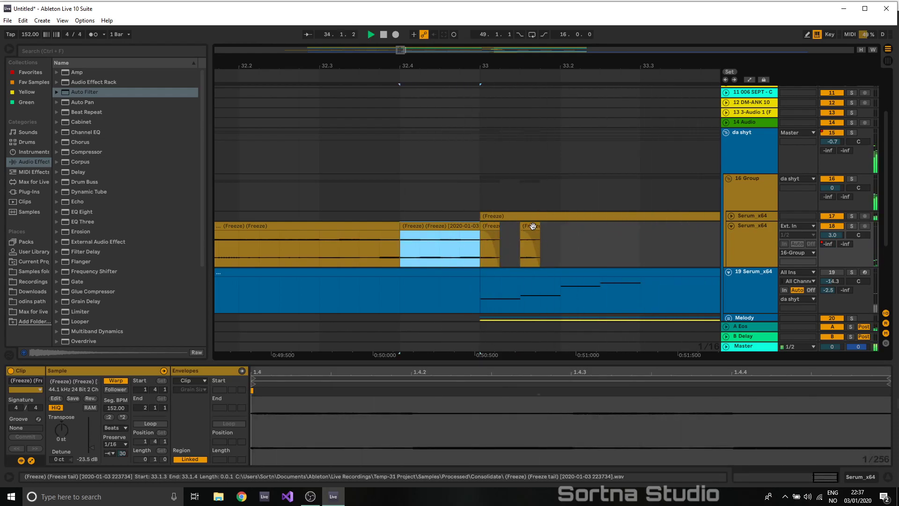
{"action": "left_click", "coordinate": [535, 242]}
{"action": "key", "text": "space"}
{"action": "key", "text": "space"}
{"action": "left_click_drag", "start_coordinate": [525, 231], "coordinate": [531, 232]}
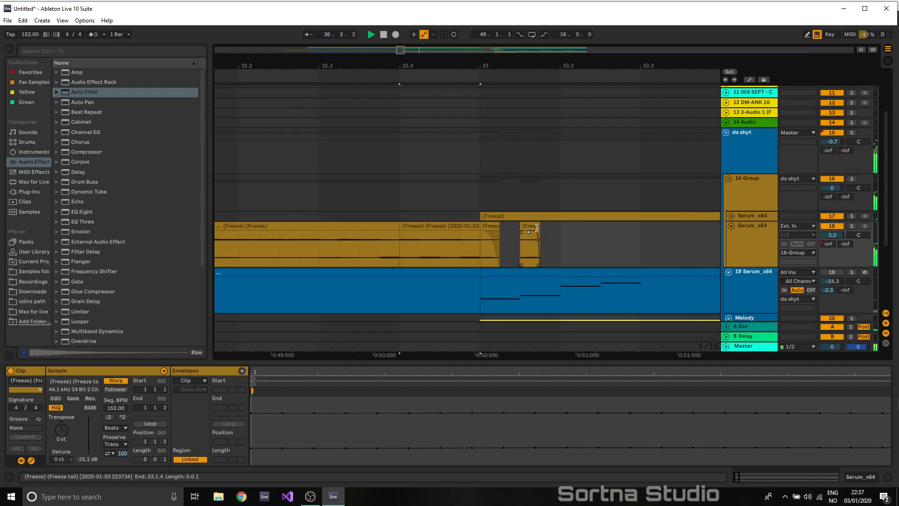
- Play the wider arrangement from 31.4.3 to review the transition
{"action": "left_click_drag", "start_coordinate": [401, 50], "coordinate": [399, 18]}
{"action": "left_click", "coordinate": [407, 156]}
{"action": "key", "text": "space"}
{"action": "key", "text": "space"}
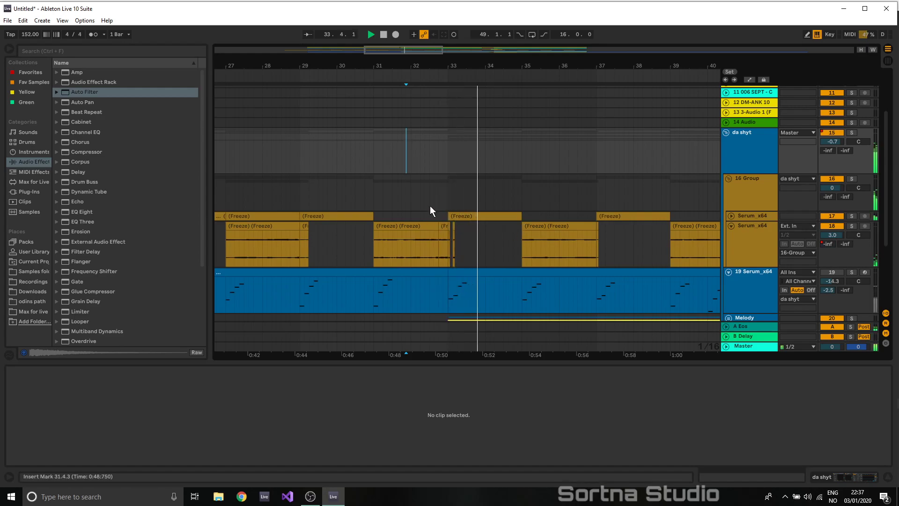
- Unfold the KB group's kick and duplicate the group's 32.2.1 to 32.2.4 section twice in a row, playing the result
{"action": "scroll", "coordinate": [451, 192], "scroll_direction": "up", "scroll_amount": 2}
{"action": "scroll", "coordinate": [451, 192], "scroll_direction": "up", "scroll_amount": 1}
{"action": "left_click_drag", "start_coordinate": [448, 66], "coordinate": [472, 105]}
{"action": "left_click", "coordinate": [726, 90]}
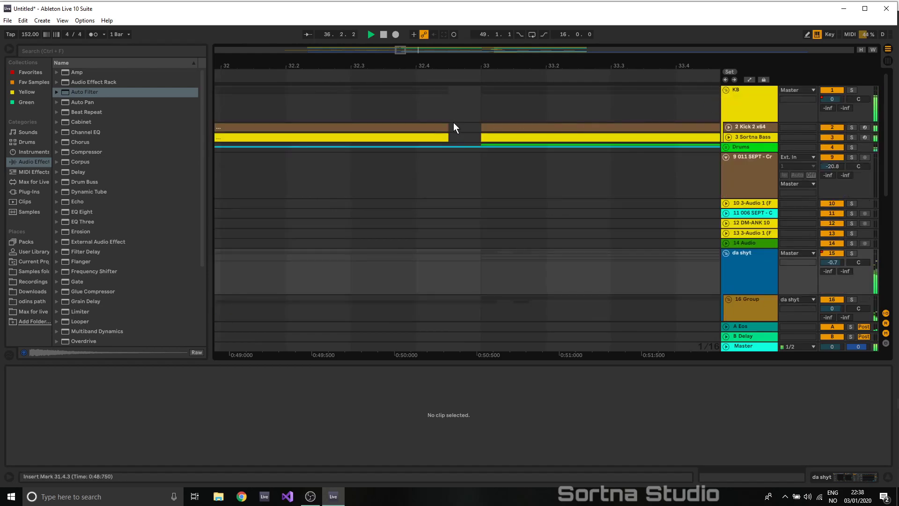
{"action": "left_click", "coordinate": [728, 127]}
{"action": "left_click", "coordinate": [403, 113]}
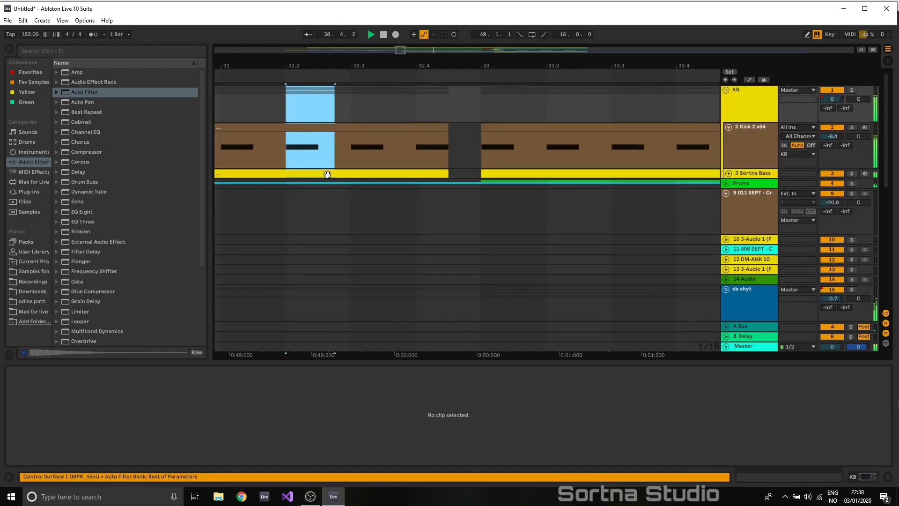
{"action": "key", "text": "ctrl+d"}
{"action": "key", "text": "ctrl+d"}
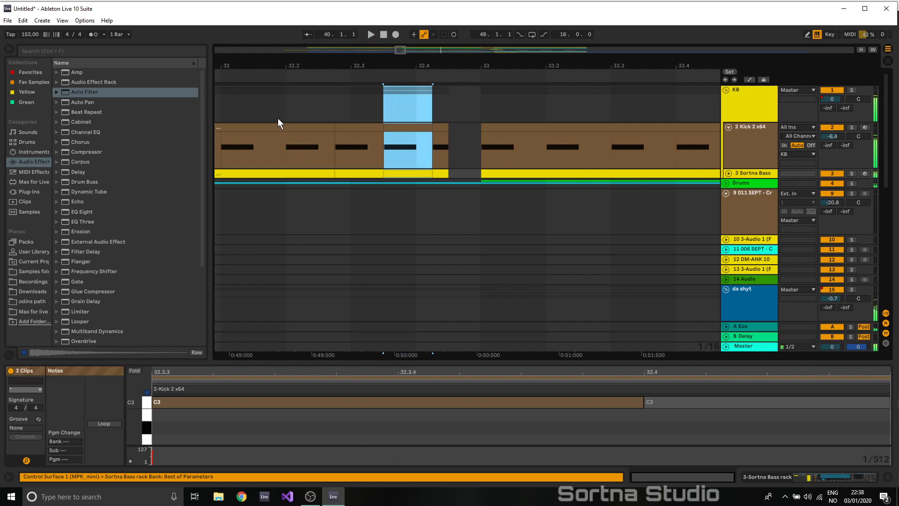
{"action": "left_click", "coordinate": [270, 117]}
{"action": "key", "text": "space"}
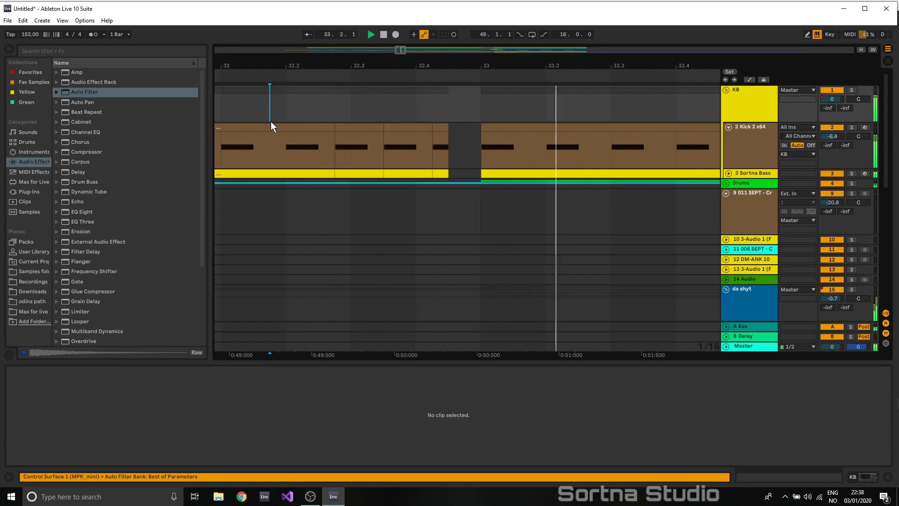
- Delete the kick remnant between 32.4.2 and 32.4.3 and clear the drums from 32.3.3 to 33.1.1, auditioning the gap
{"action": "left_click_drag", "start_coordinate": [440, 134], "coordinate": [434, 133]}
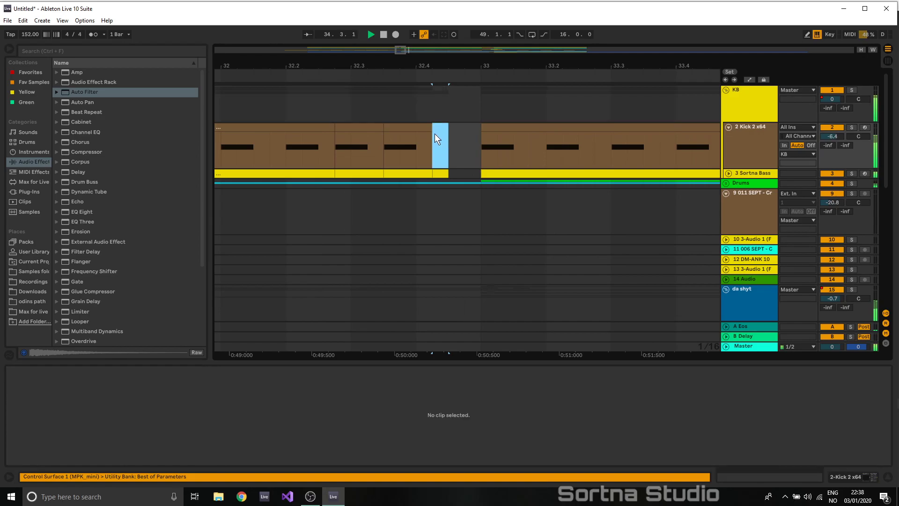
{"action": "key", "text": "Delete"}
{"action": "left_click", "coordinate": [224, 151]}
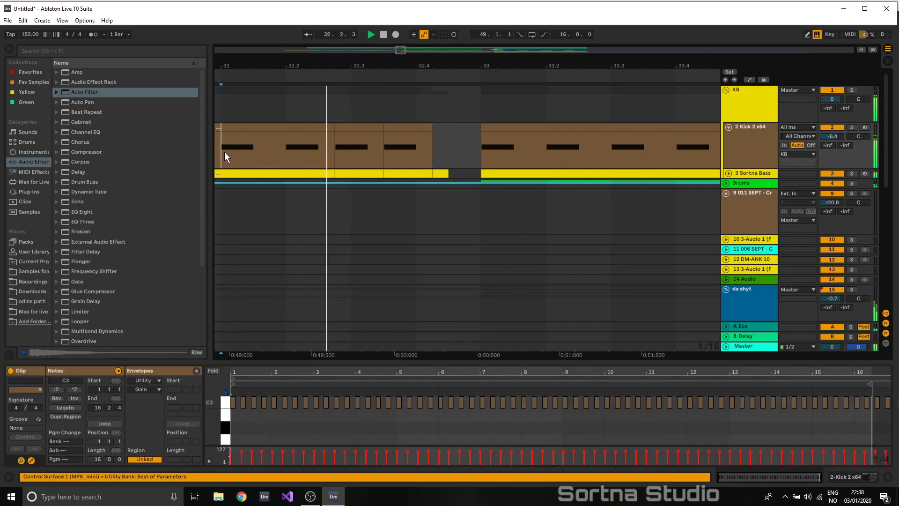
{"action": "left_click_drag", "start_coordinate": [476, 186], "coordinate": [379, 185]}
{"action": "left_click", "coordinate": [281, 189]}
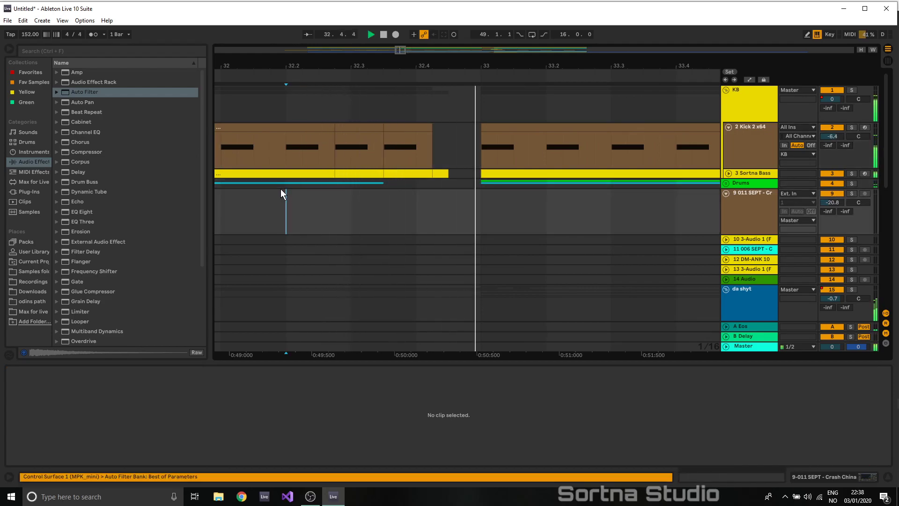
- Split out the Serum_x64 track 26 audio between 32.4.1 and 33.1.1, reverse the slice and play it
{"action": "scroll", "coordinate": [404, 189], "scroll_direction": "down", "scroll_amount": 10}
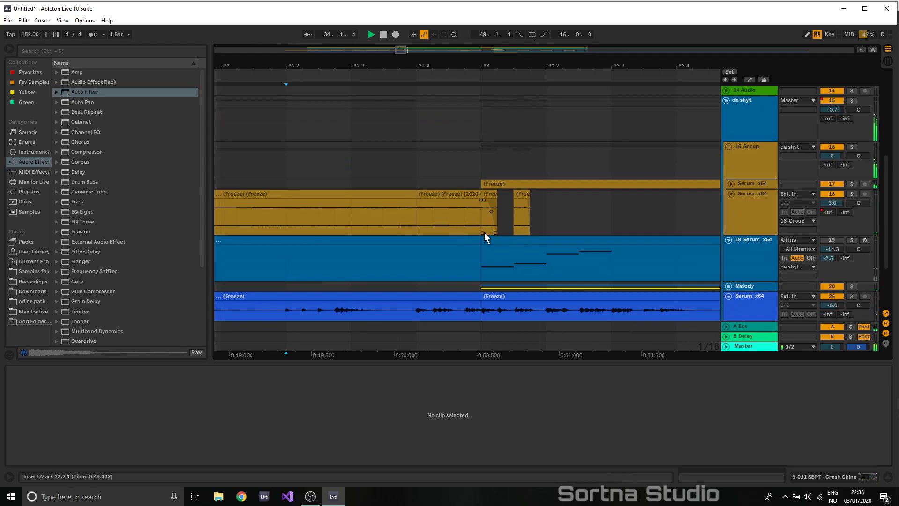
{"action": "left_click_drag", "start_coordinate": [420, 239], "coordinate": [480, 216]}
{"action": "key", "text": "ctrl+e"}
{"action": "key", "text": "ctrl+j"}
{"action": "key", "text": "Return"}
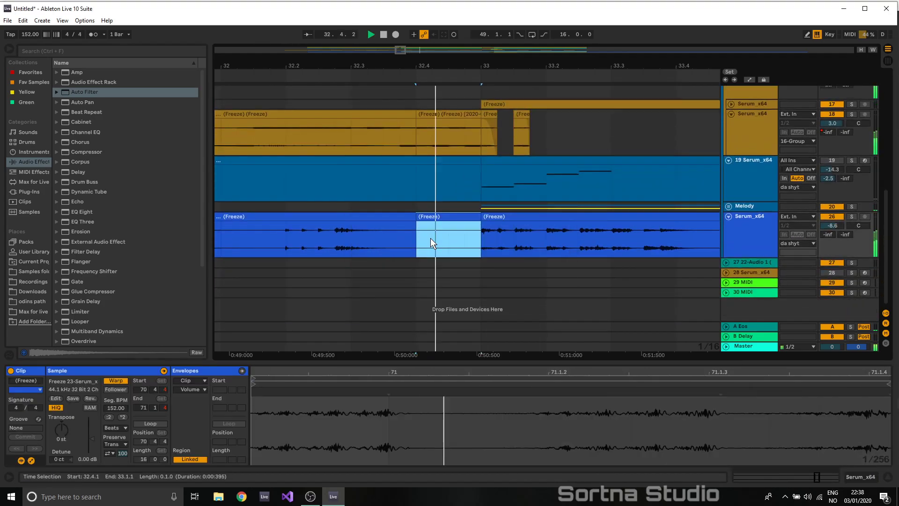
{"action": "key", "text": "space"}
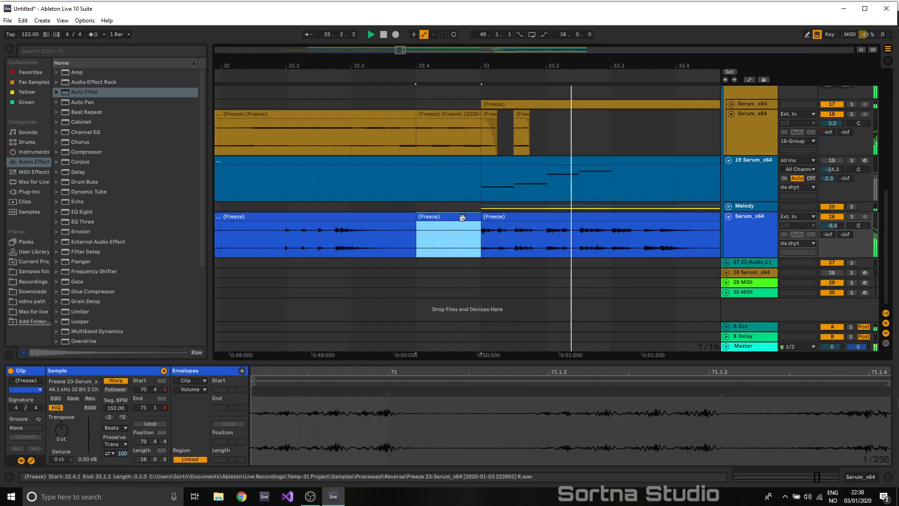
{"action": "key", "text": "space"}
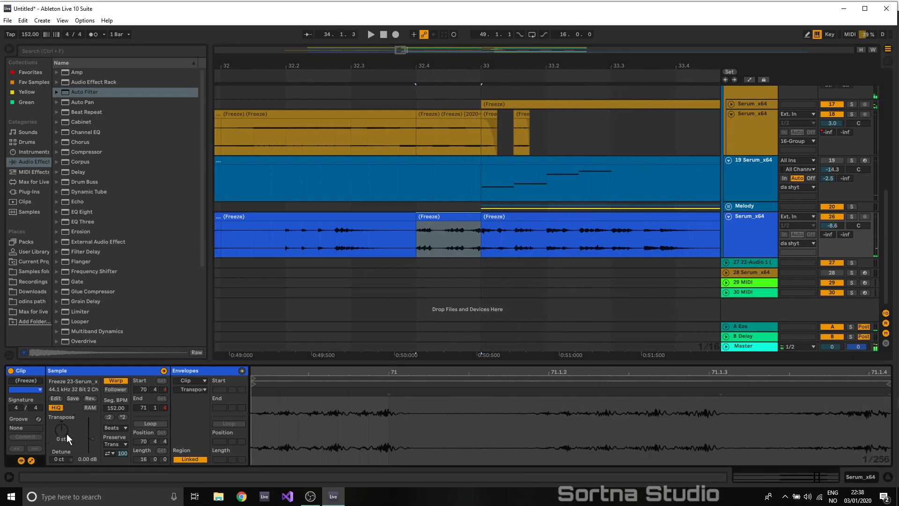
- Transpose the reversed slice to 24 st, raise its segment tempo to 608.00 BPM, and warp it in Tones mode with grain size 65.08
{"action": "left_click", "coordinate": [123, 427]}
{"action": "key", "text": "space"}
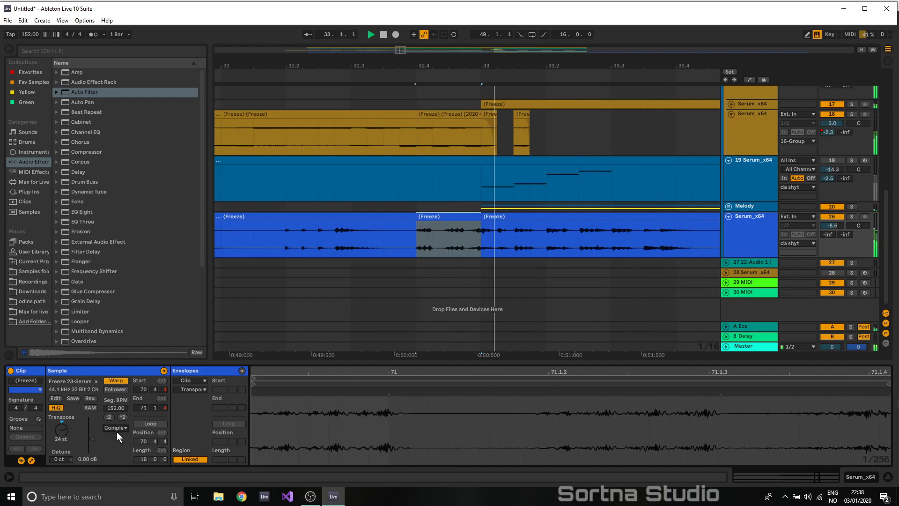
{"action": "double_click", "coordinate": [122, 416]}
{"action": "left_click", "coordinate": [120, 426]}
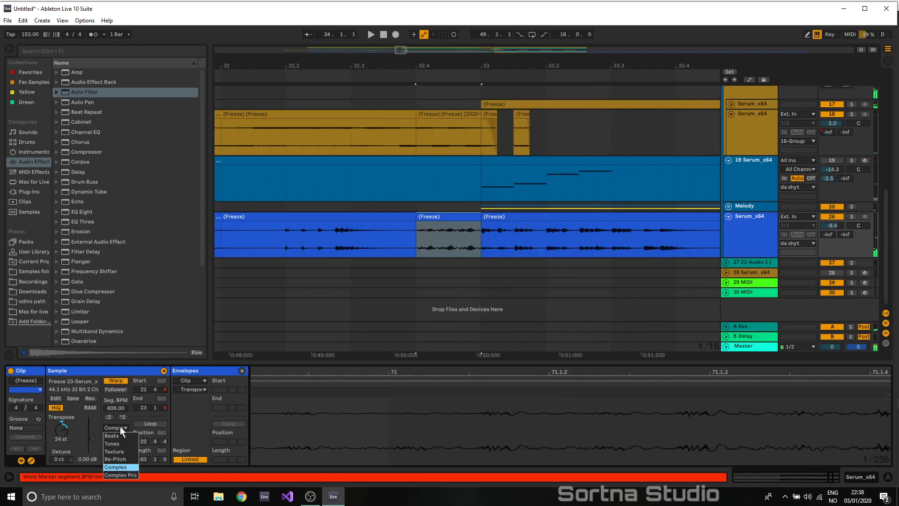
{"action": "left_click", "coordinate": [123, 450]}
{"action": "left_click_drag", "start_coordinate": [122, 445], "coordinate": [122, 427]}
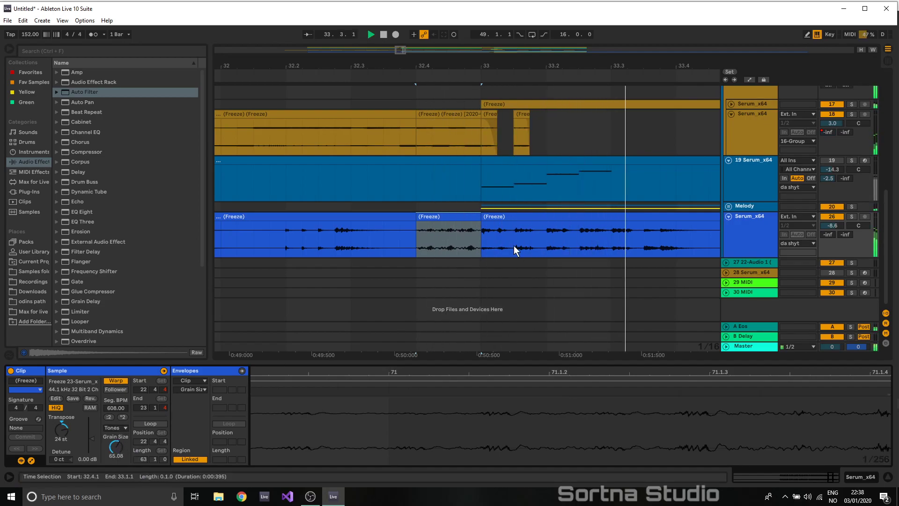
- Consolidate the processed slice between 32.4.1 and 33.1.1 on Serum_x64 track 26
{"action": "left_click", "coordinate": [443, 217]}
{"action": "key", "text": "ctrl+j"}
{"action": "left_click", "coordinate": [426, 271]}
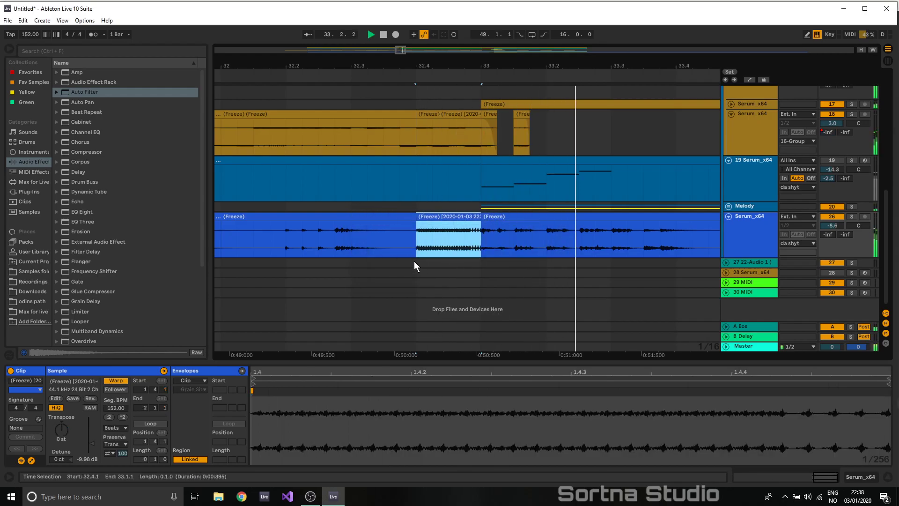
- Play the transition from 32.3.1 and again from 32.1.1, and select the consolidated slice on Serum_x64 track 26
{"action": "left_click", "coordinate": [350, 238]}
{"action": "key", "text": "space"}
{"action": "key", "text": "space"}
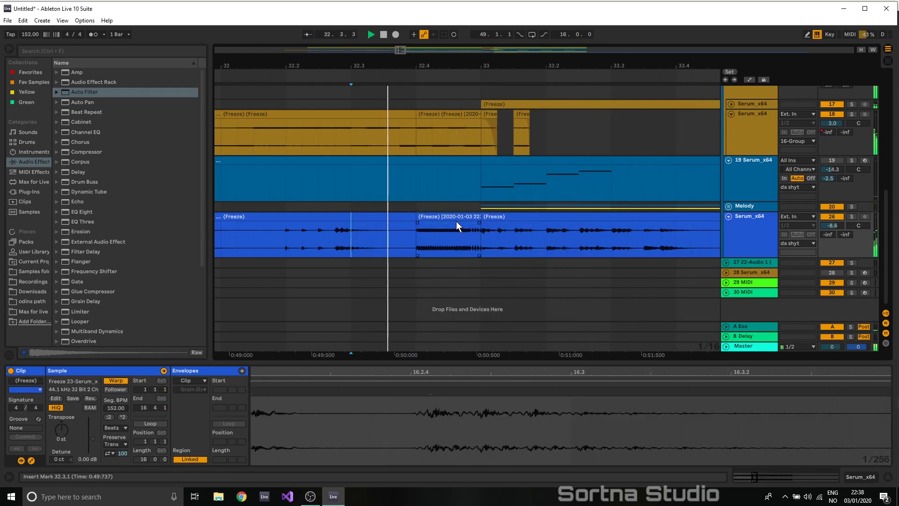
{"action": "left_click", "coordinate": [219, 241]}
{"action": "key", "text": "space"}
{"action": "key", "text": "space"}
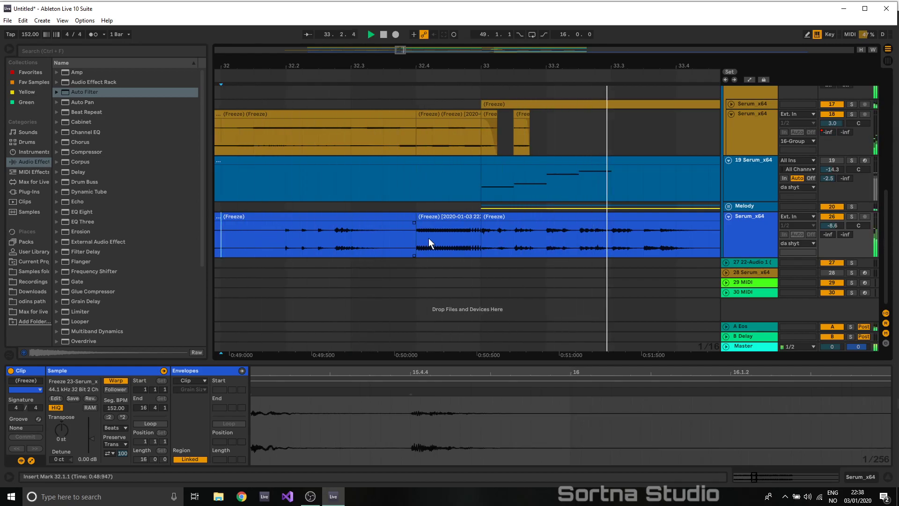
{"action": "left_click_drag", "start_coordinate": [396, 52], "coordinate": [403, 29]}
{"action": "left_click", "coordinate": [334, 217]}
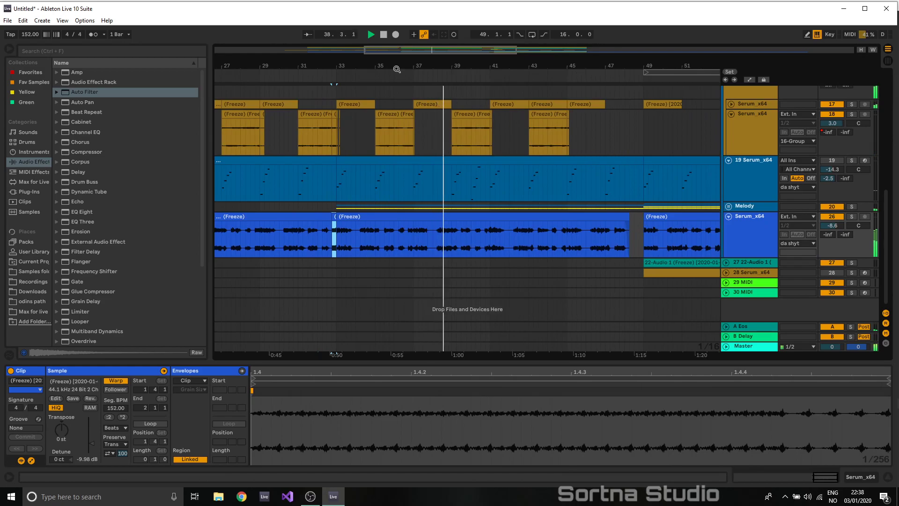
- Paste the processed slice at 40.4.1 on Serum_x64 track 26 and transpose it to -12 st
{"action": "left_click_drag", "start_coordinate": [419, 53], "coordinate": [450, 77]}
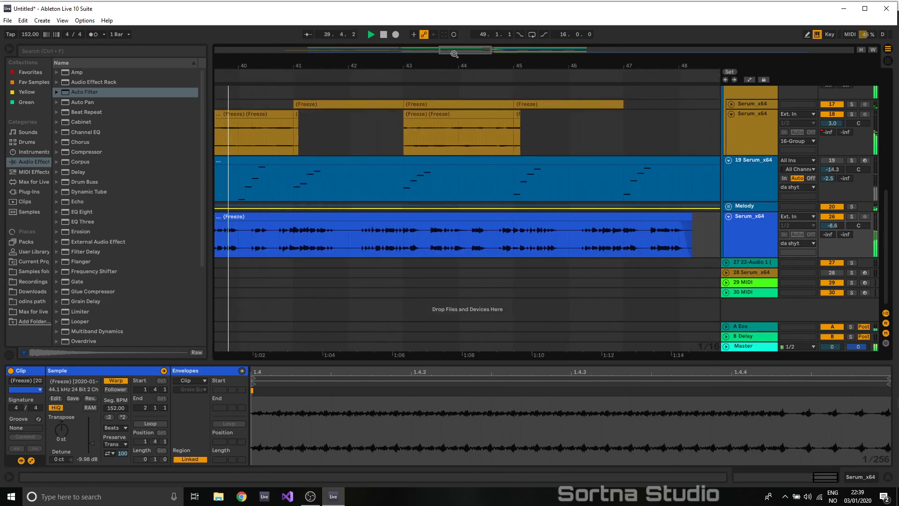
{"action": "left_click", "coordinate": [280, 230]}
{"action": "key", "text": "ctrl+v"}
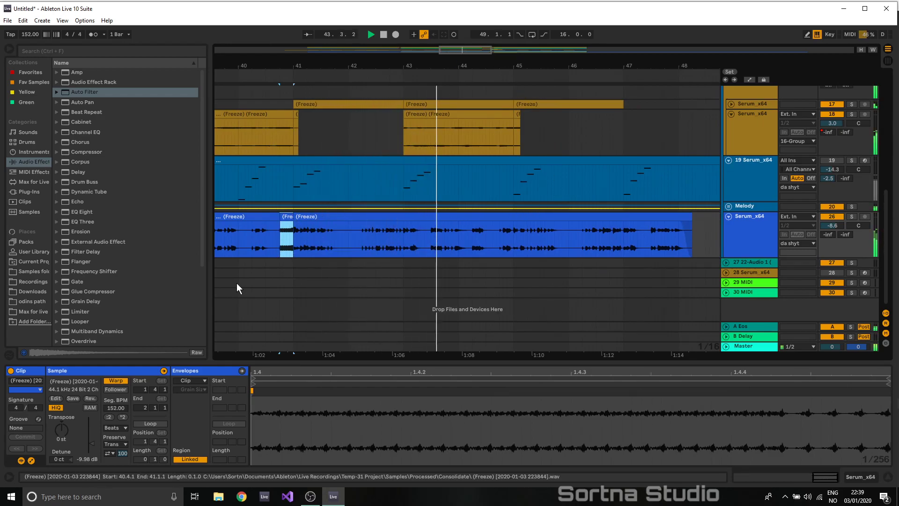
{"action": "left_click", "coordinate": [62, 433]}
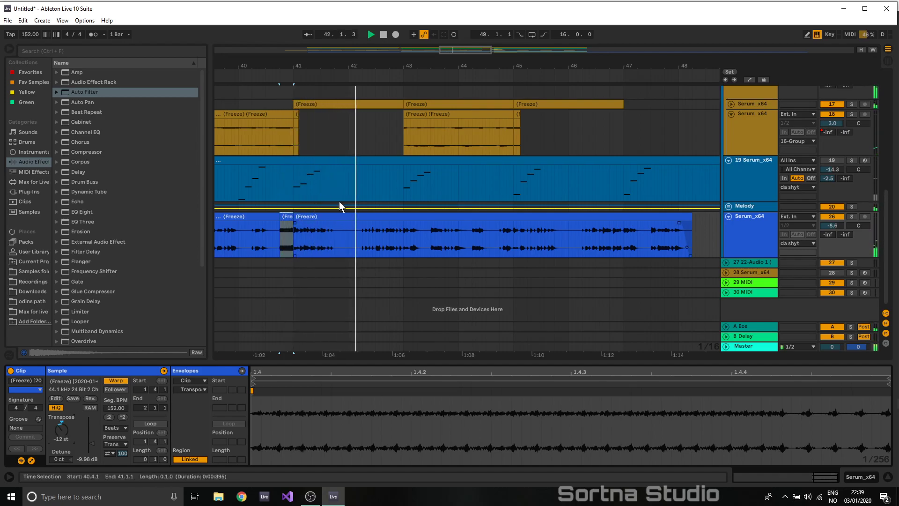
- Consolidate the transposed slice between 40.4.1 and 41.1.1 on Serum_x64 track 26 and play it from there
{"action": "left_click_drag", "start_coordinate": [375, 66], "coordinate": [392, 61]}
{"action": "left_click_drag", "start_coordinate": [472, 68], "coordinate": [492, 69]}
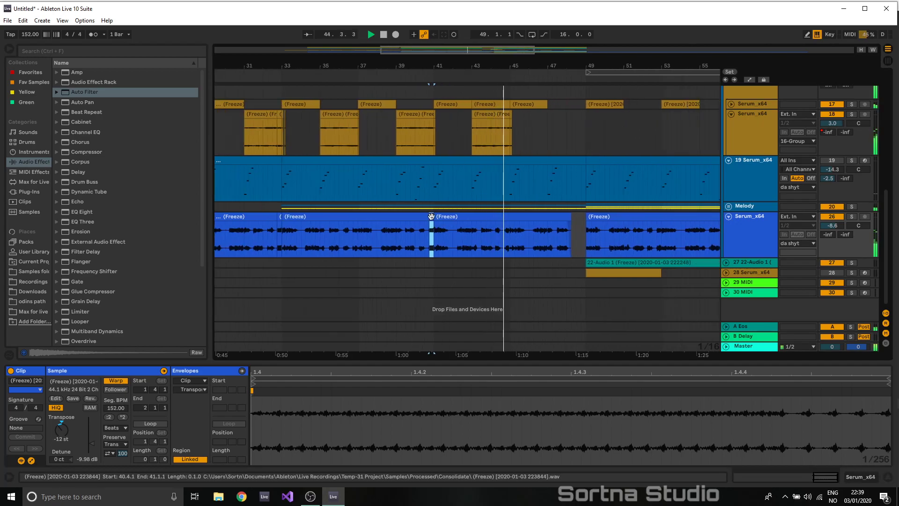
{"action": "key", "text": "ctrl+j"}
{"action": "key", "text": "Return"}
{"action": "key", "text": "space"}
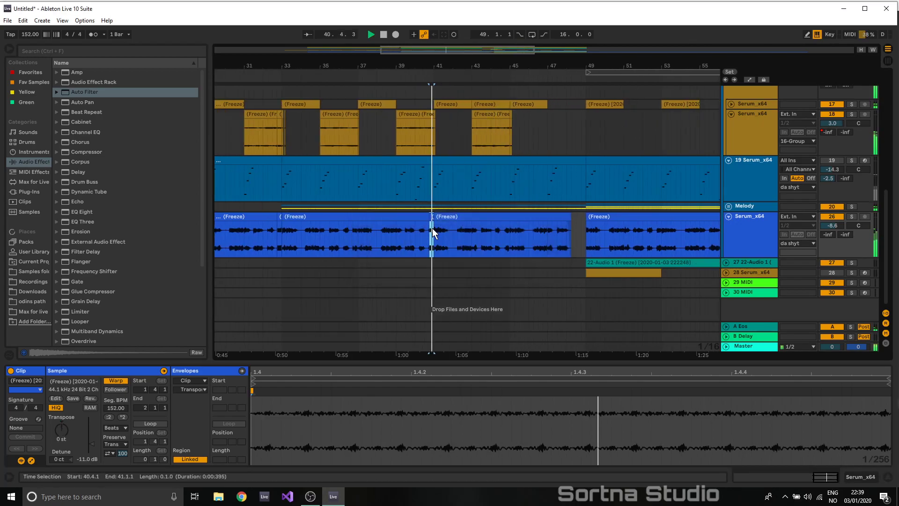
- Duplicate the 1/16 section at 40.4.1 on Serum_x64 track 18 repeatedly up to 41.1.1
{"action": "left_click_drag", "start_coordinate": [473, 67], "coordinate": [440, 86]}
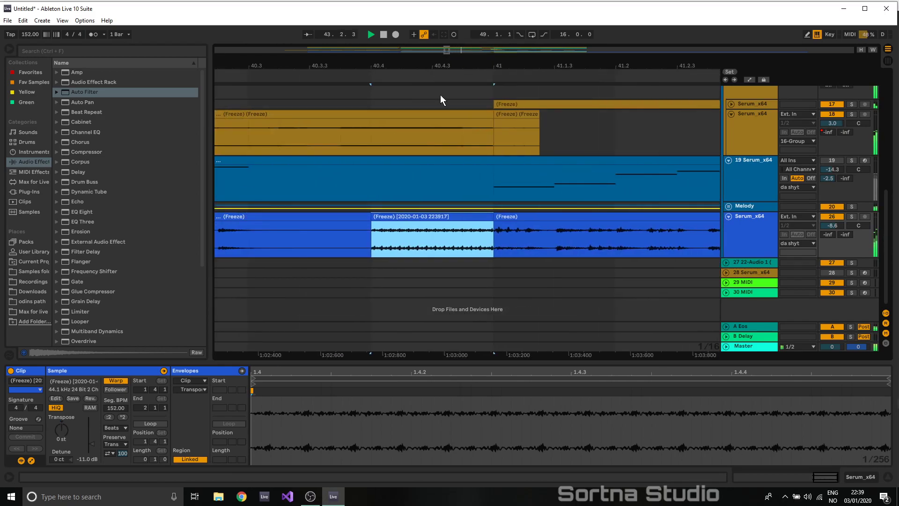
{"action": "left_click_drag", "start_coordinate": [383, 137], "coordinate": [395, 112]}
{"action": "key", "text": "ctrl+d"}
{"action": "left_click", "coordinate": [390, 119]}
{"action": "key", "text": "ctrl+d"}
{"action": "key", "text": "ctrl+d"}
{"action": "key", "text": "ctrl+d"}
- Play the repeated slices into bar 41 and draw a fade across the slice between 40.4.2 and 40.4.3 on track 18
{"action": "key", "text": "space"}
{"action": "left_click", "coordinate": [364, 136]}
{"action": "key", "text": "space"}
{"action": "key", "text": "space"}
{"action": "key", "text": "space"}
{"action": "left_click", "coordinate": [340, 141]}
{"action": "left_click_drag", "start_coordinate": [397, 123], "coordinate": [429, 122]}
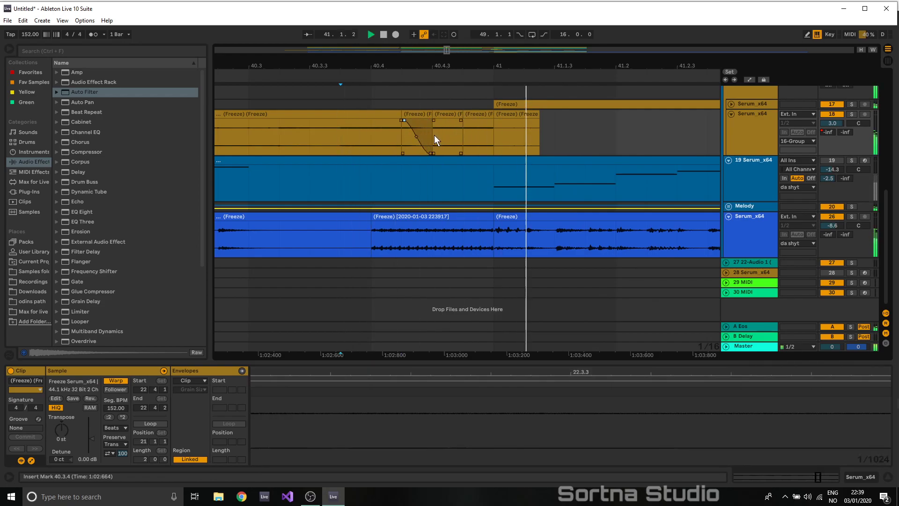
{"action": "left_click", "coordinate": [515, 121]}
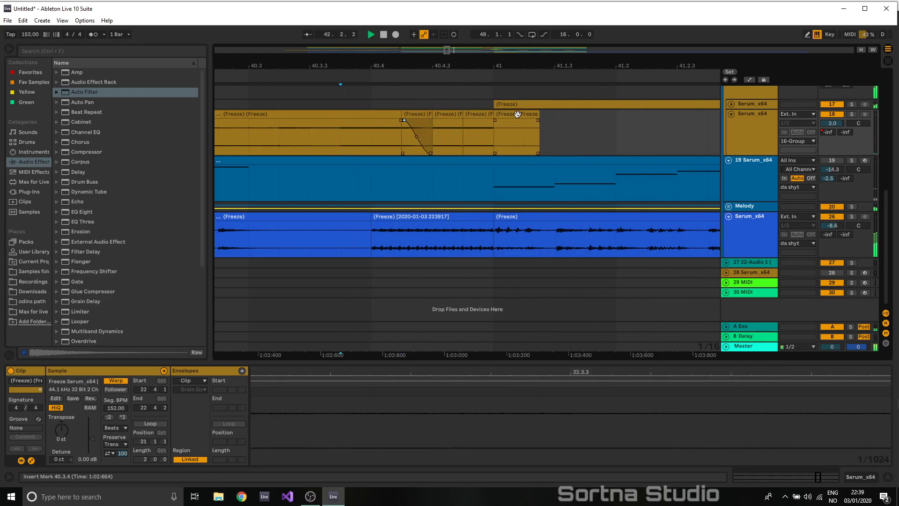
{"action": "left_click", "coordinate": [518, 115]}
- Fold tracks 18, 19 and 26 and deactivate the clips between bars 49 and 65 on tracks 17, 19 and 26
{"action": "left_click_drag", "start_coordinate": [446, 51], "coordinate": [484, 41]}
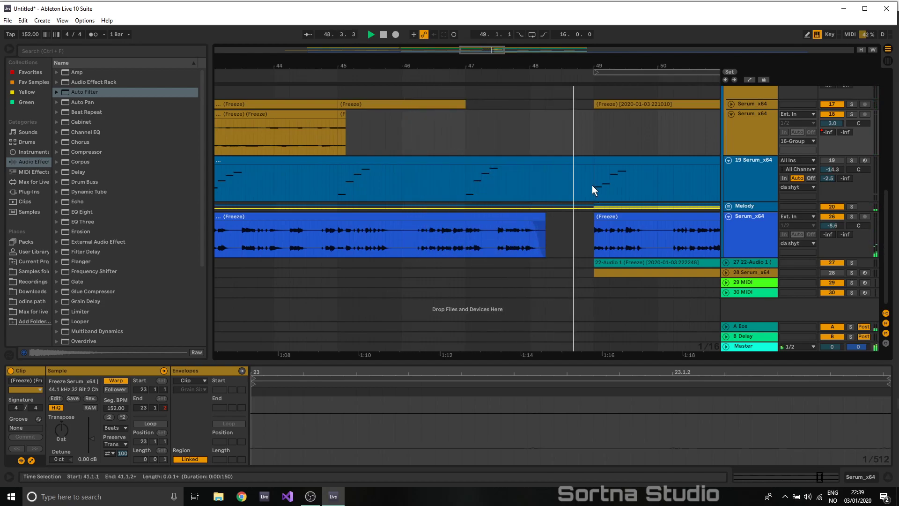
{"action": "left_click_drag", "start_coordinate": [476, 49], "coordinate": [477, 21]}
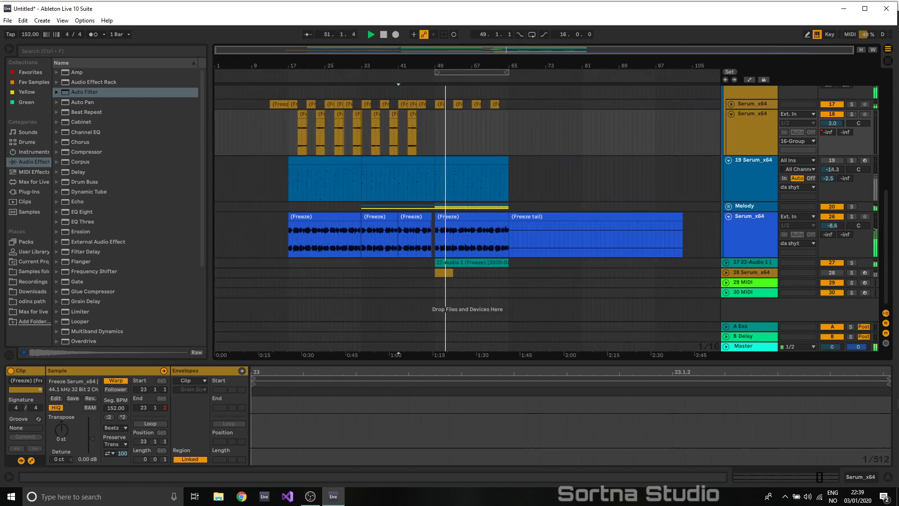
{"action": "left_click", "coordinate": [731, 114]}
{"action": "left_click", "coordinate": [729, 124]}
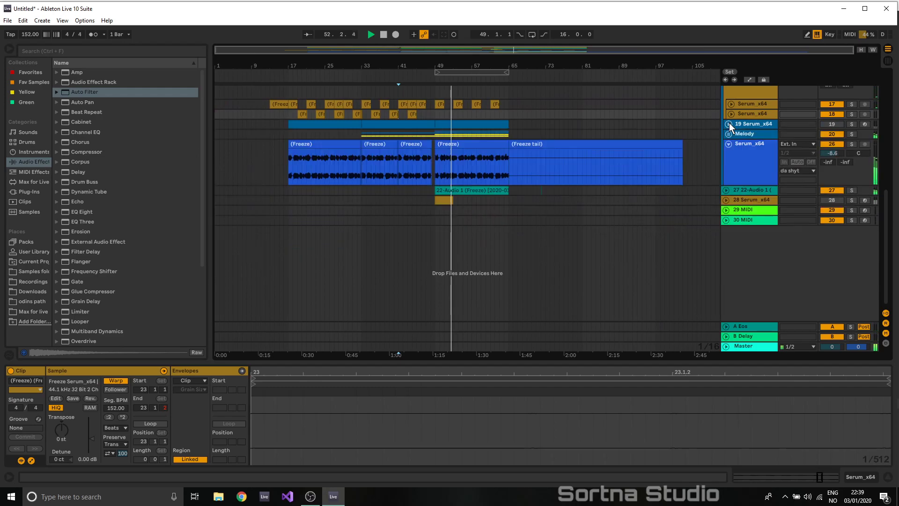
{"action": "left_click", "coordinate": [728, 144]}
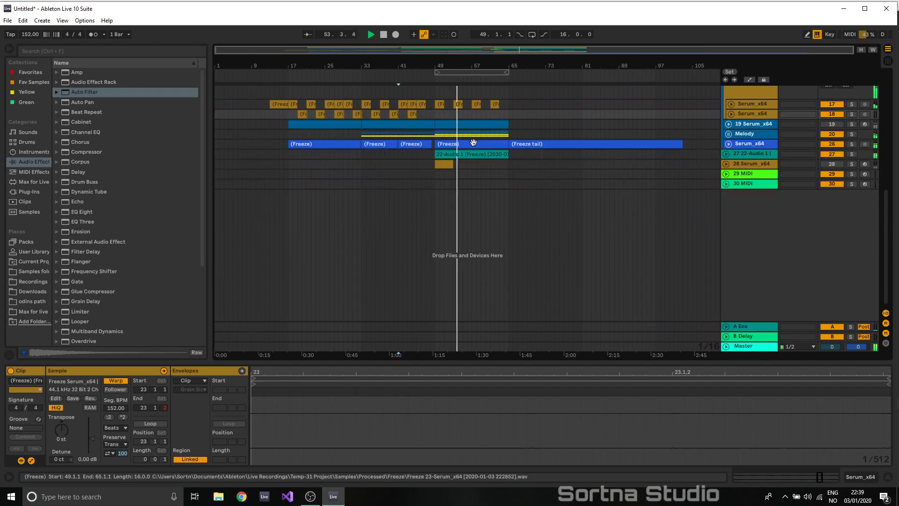
{"action": "left_click", "coordinate": [508, 103], "text": "shift"}
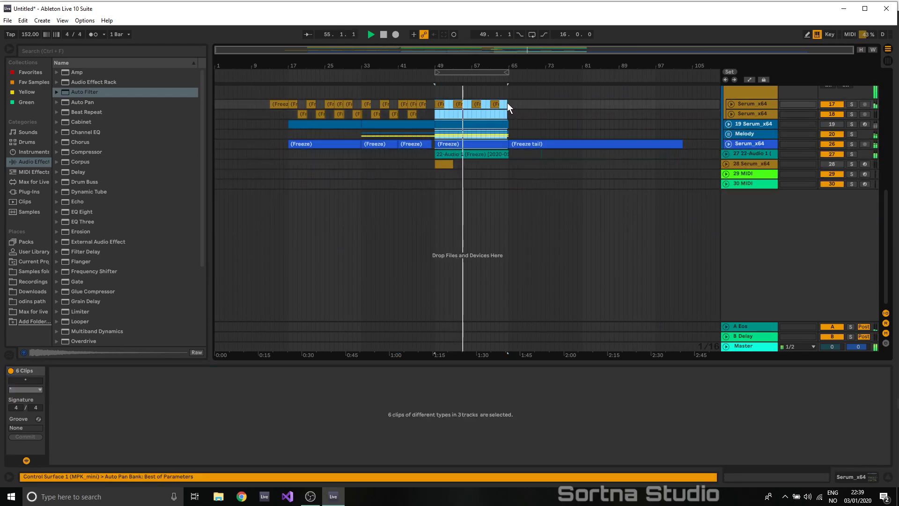
{"action": "left_click", "coordinate": [515, 105]}
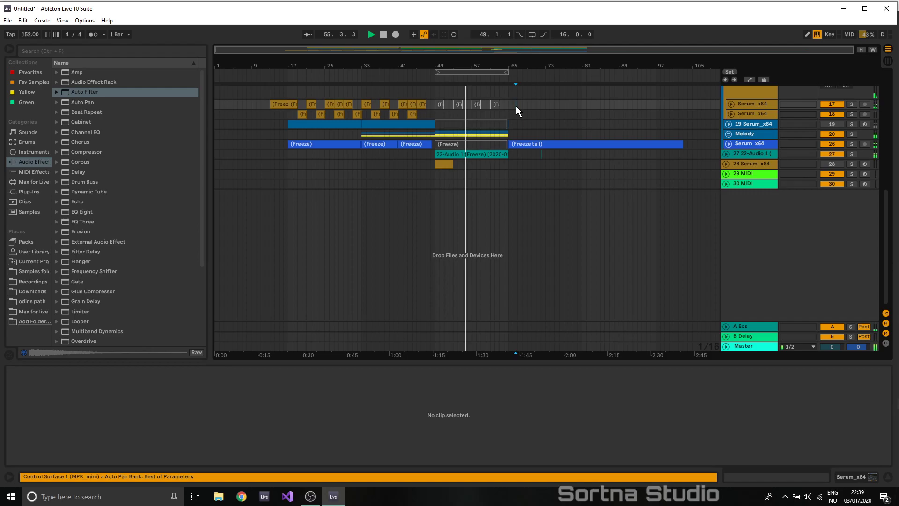
- Unfold the Melody group and deactivate all its clips between bars 49 and 65
{"action": "left_click", "coordinate": [728, 134]}
{"action": "left_click", "coordinate": [491, 206]}
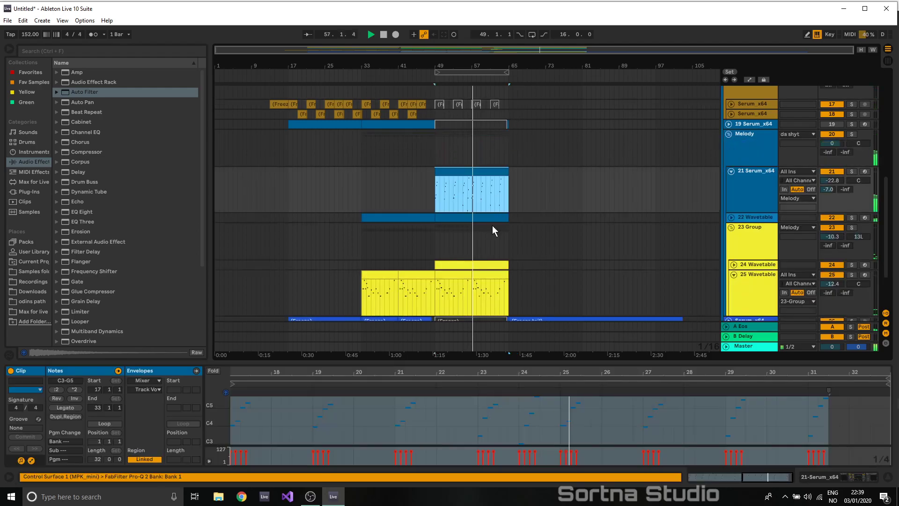
{"action": "left_click", "coordinate": [449, 275], "text": "shift"}
{"action": "key", "text": "0"}
{"action": "left_click", "coordinate": [527, 241]}
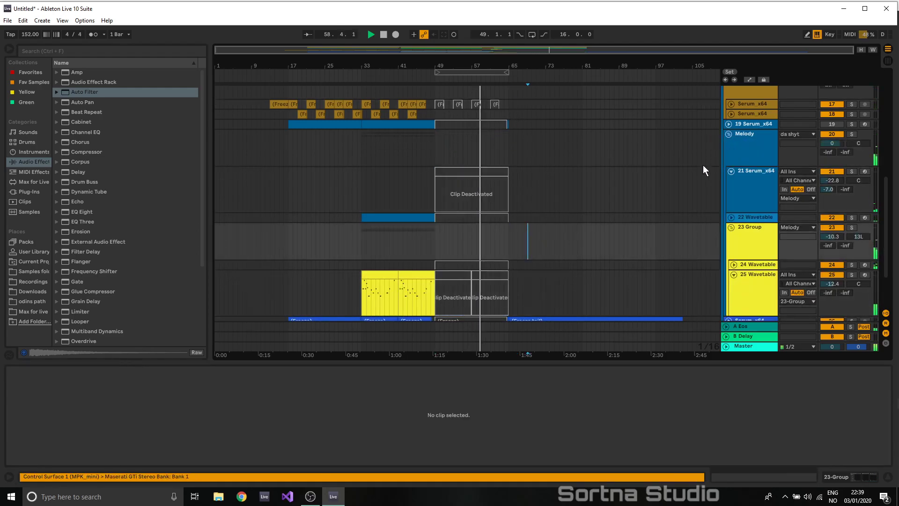
- Collapse the Melody, 16 Group and da shyt group tracks
{"action": "left_click", "coordinate": [728, 133]}
{"action": "scroll", "coordinate": [710, 153], "scroll_direction": "up", "scroll_amount": 1}
{"action": "scroll", "coordinate": [710, 151], "scroll_direction": "up", "scroll_amount": 4}
{"action": "left_click", "coordinate": [728, 139]}
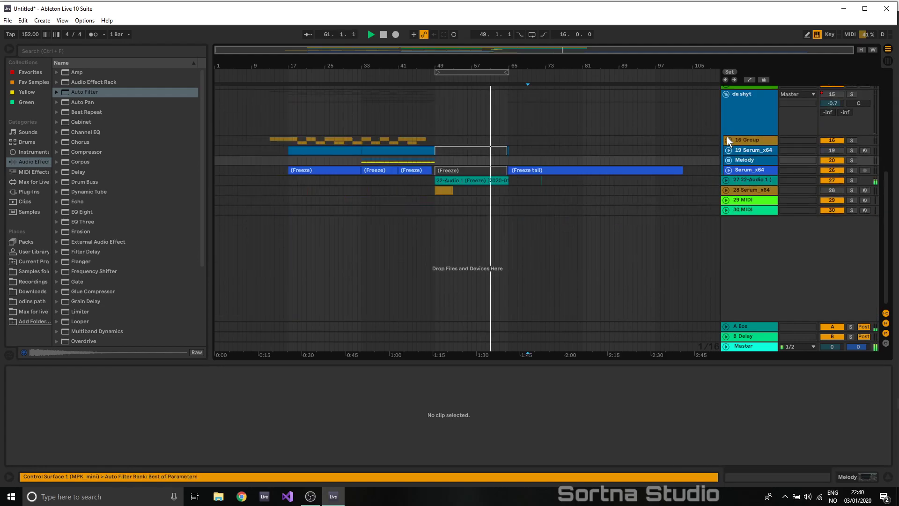
{"action": "left_click", "coordinate": [725, 94]}
{"action": "scroll", "coordinate": [706, 143], "scroll_direction": "up", "scroll_amount": 6}
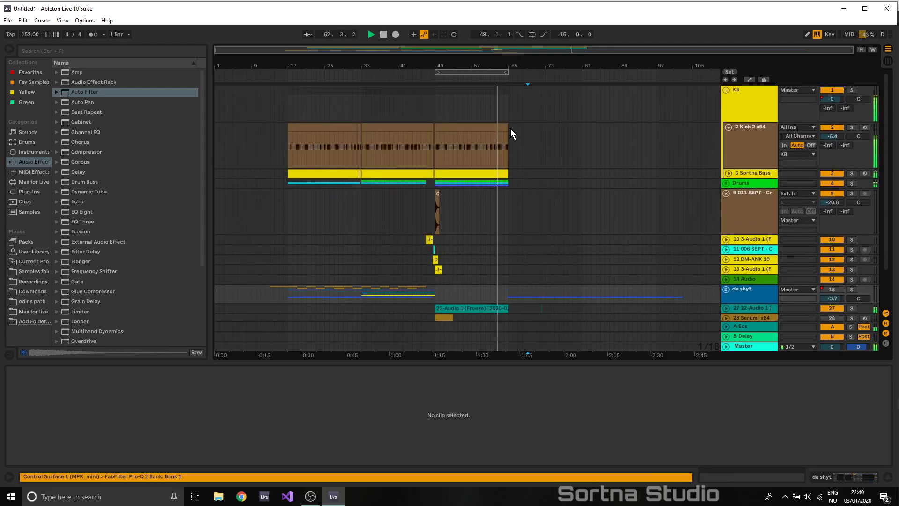
- Set the arrangement grid to 2 bars and duplicate the Kick 2 and Sortna Bass clips from bars 49–65 to bars 65–81
{"action": "left_click_drag", "start_coordinate": [510, 131], "coordinate": [441, 162]}
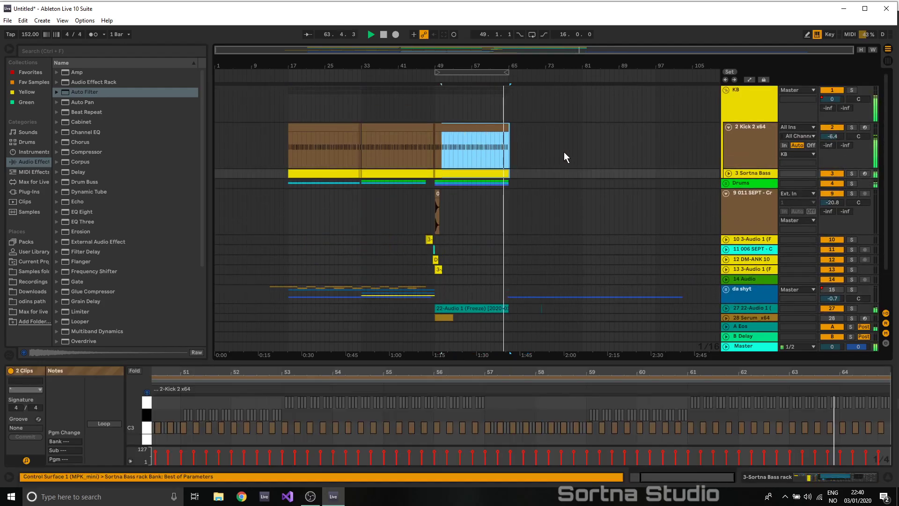
{"action": "right_click", "coordinate": [563, 152]}
{"action": "left_click", "coordinate": [630, 246]}
{"action": "left_click", "coordinate": [509, 127]}
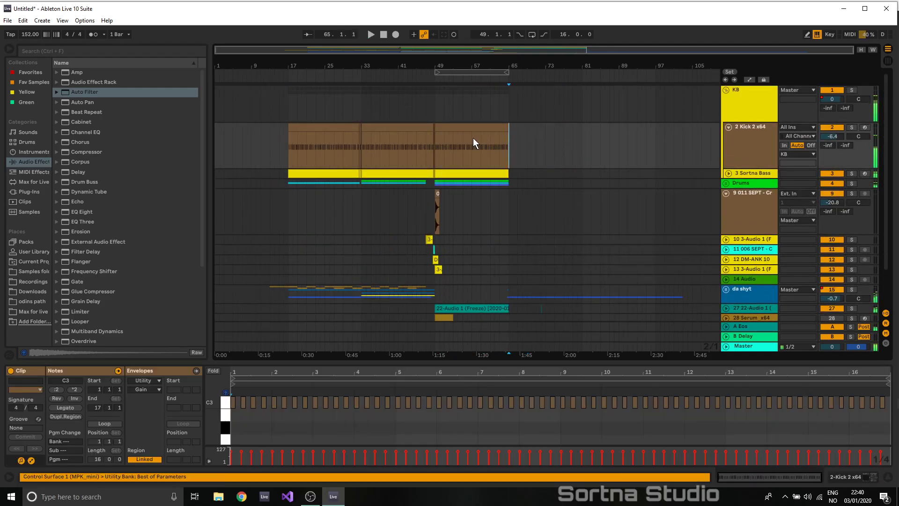
{"action": "left_click_drag", "start_coordinate": [481, 140], "coordinate": [436, 167]}
{"action": "key", "text": "ctrl+d"}
{"action": "key", "text": "space"}
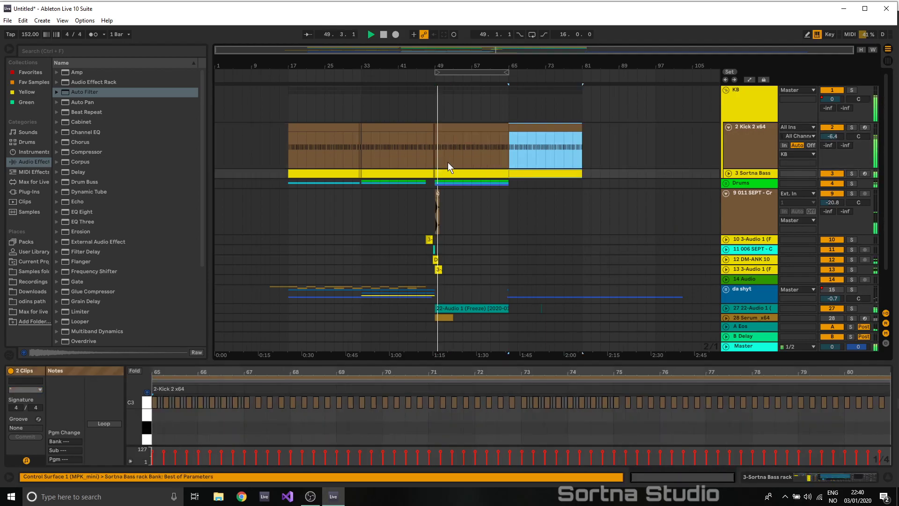
{"action": "left_click", "coordinate": [547, 174]}
- Expand the da shyt group and delete the freeze tail after 65.1.1 on Serum_x64 track 26
{"action": "scroll", "coordinate": [506, 253], "scroll_direction": "down", "scroll_amount": 2}
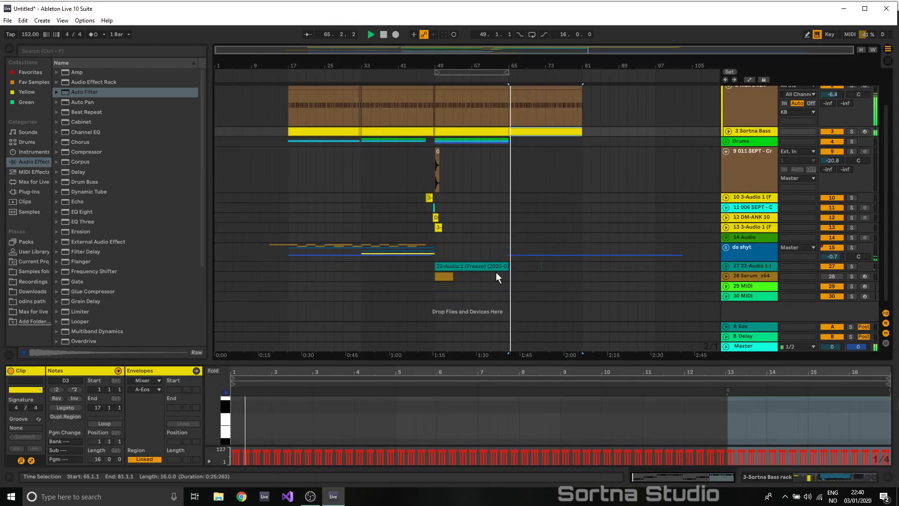
{"action": "left_click", "coordinate": [499, 254]}
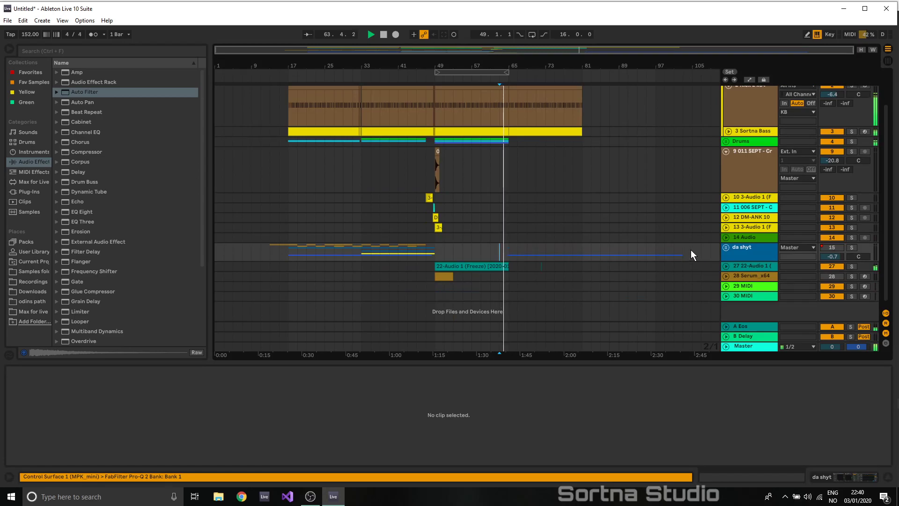
{"action": "left_click", "coordinate": [725, 247]}
{"action": "scroll", "coordinate": [701, 258], "scroll_direction": "down", "scroll_amount": 3}
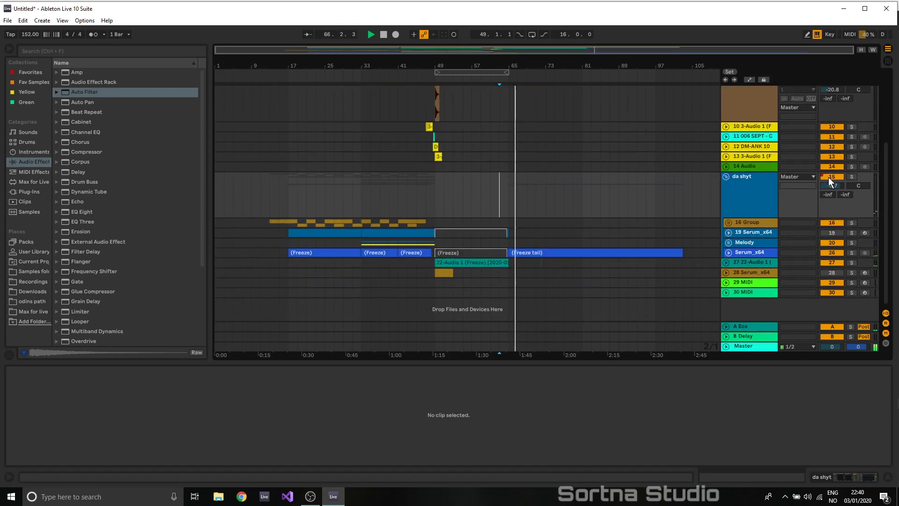
{"action": "left_click", "coordinate": [728, 253]}
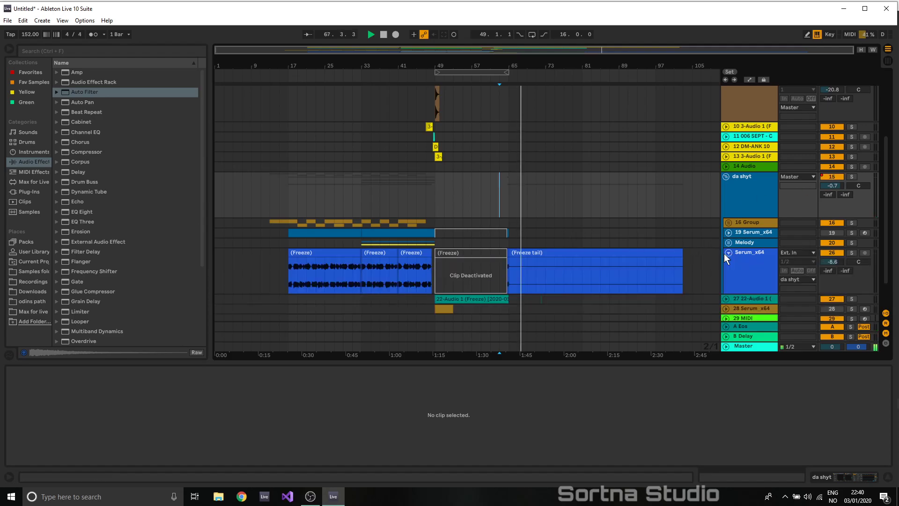
{"action": "left_click", "coordinate": [531, 265]}
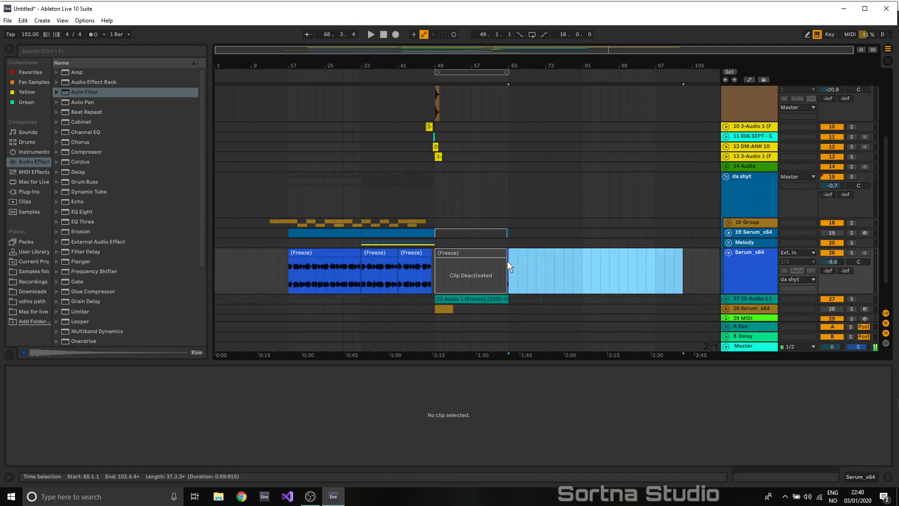
- Move the short clips between 64.3.4 and 65.1.1 on Serum_x64 tracks 19 and 26 to start at 65.1.1
{"action": "left_click", "coordinate": [508, 255]}
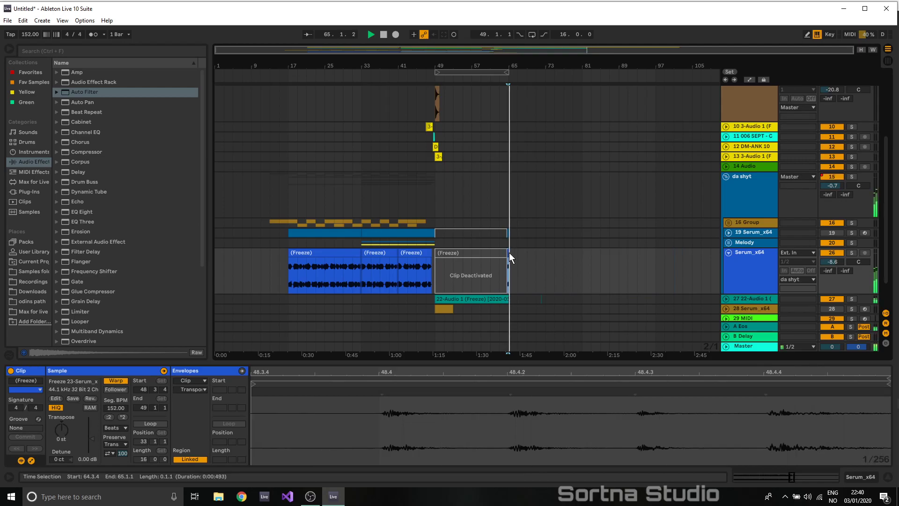
{"action": "left_click_drag", "start_coordinate": [571, 54], "coordinate": [574, 122]}
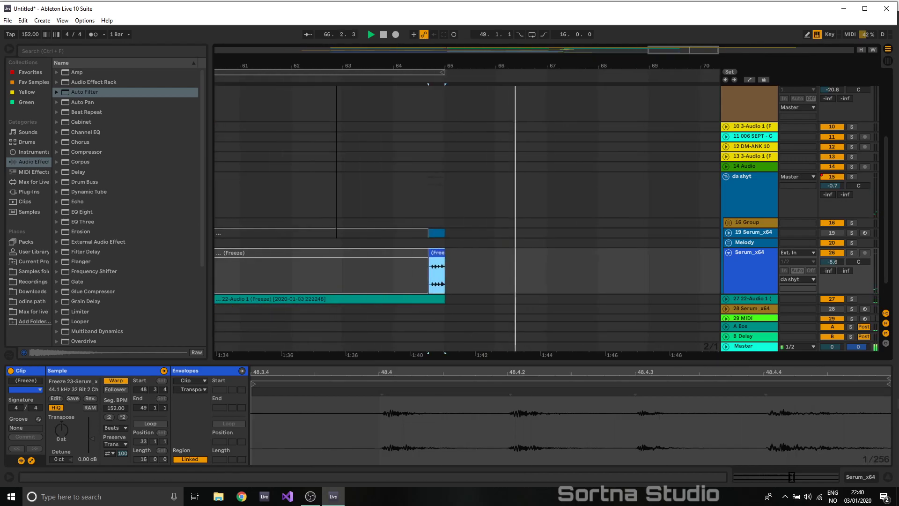
{"action": "key", "text": "space"}
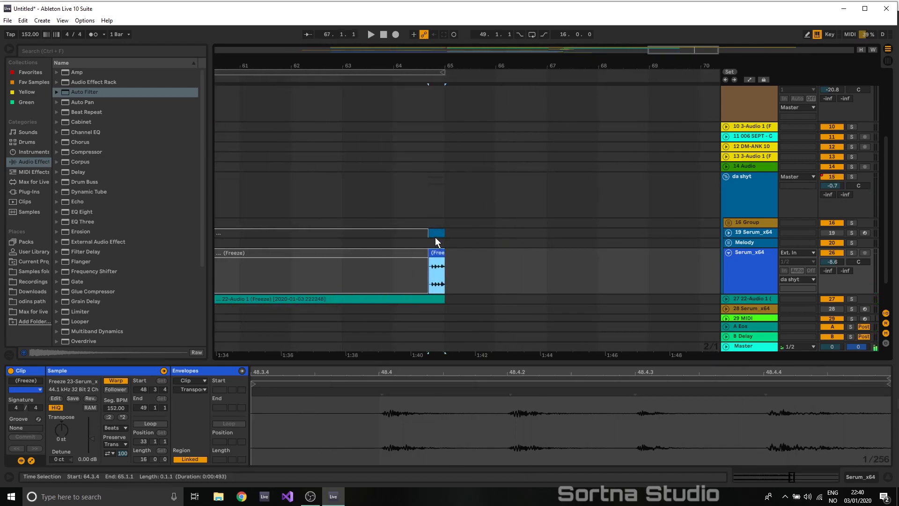
{"action": "left_click", "coordinate": [435, 233]}
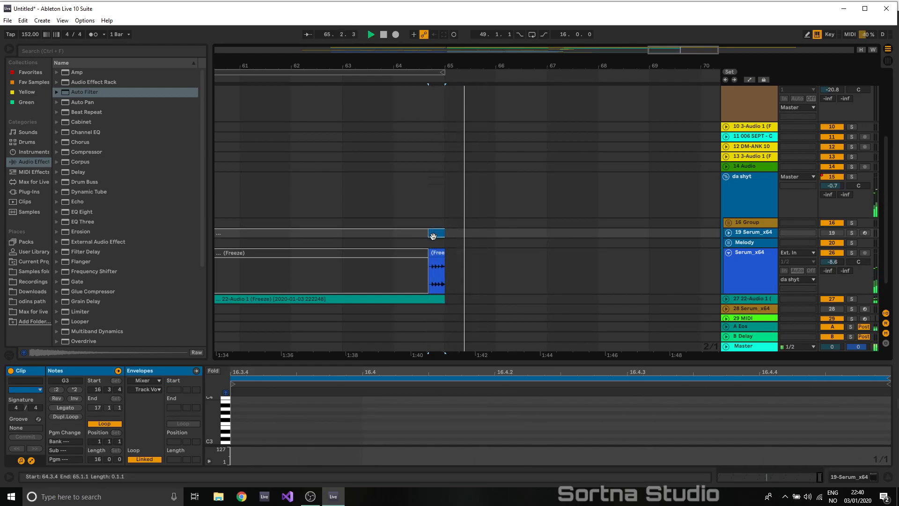
{"action": "key", "text": "space"}
{"action": "left_click_drag", "start_coordinate": [440, 253], "coordinate": [458, 239]}
{"action": "key", "text": "space"}
{"action": "left_click", "coordinate": [443, 233]}
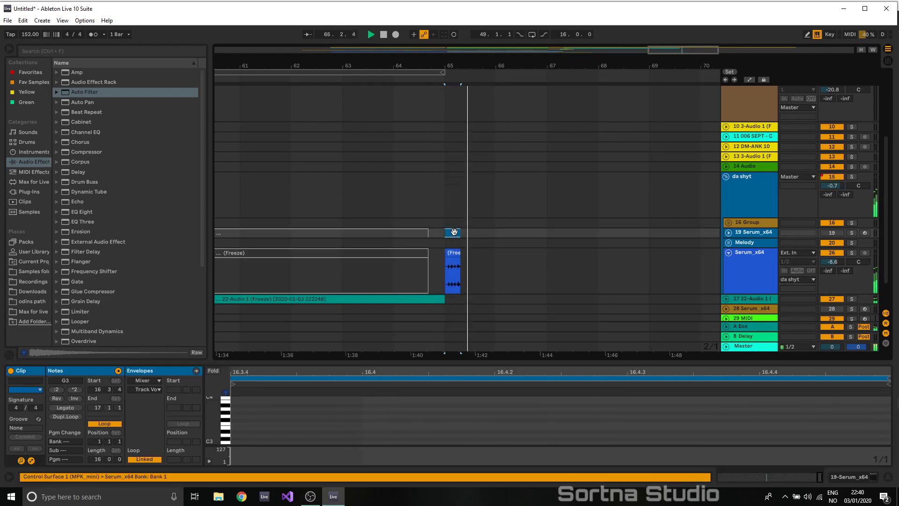
- Duplicate the two-bar region starting at 65.1.1 on Serum_x64 track 26 three times, repeating the slice at bars 67, 69 and 71
{"action": "left_click_drag", "start_coordinate": [529, 257], "coordinate": [447, 262]}
{"action": "key", "text": "ctrl+d"}
{"action": "left_click_drag", "start_coordinate": [521, 65], "coordinate": [518, 43]}
{"action": "left_click_drag", "start_coordinate": [703, 53], "coordinate": [698, 34]}
{"action": "key", "text": "ctrl+d"}
{"action": "key", "text": "ctrl+d"}
{"action": "left_click", "coordinate": [569, 286]}
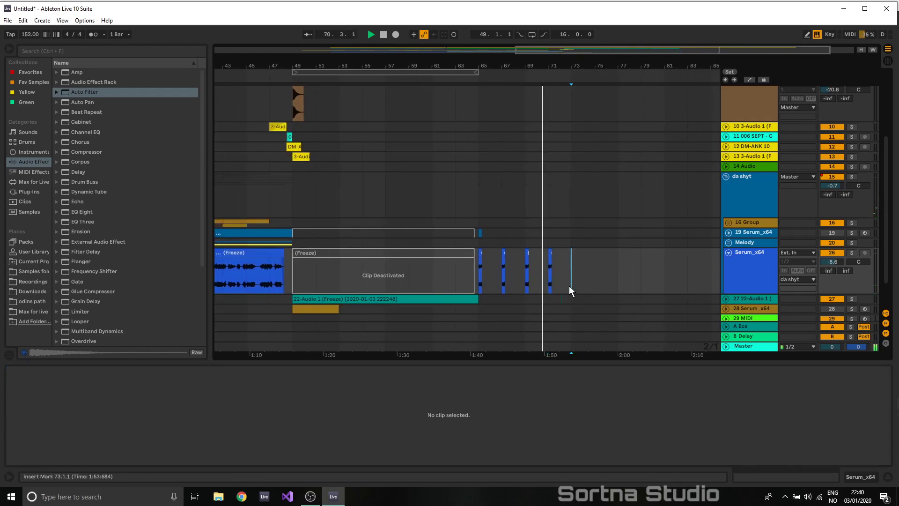
- Loop the arrangement between 65.1.1 and 73.1.1 and play it from the start of the loop
{"action": "left_click_drag", "start_coordinate": [568, 266], "coordinate": [479, 255]}
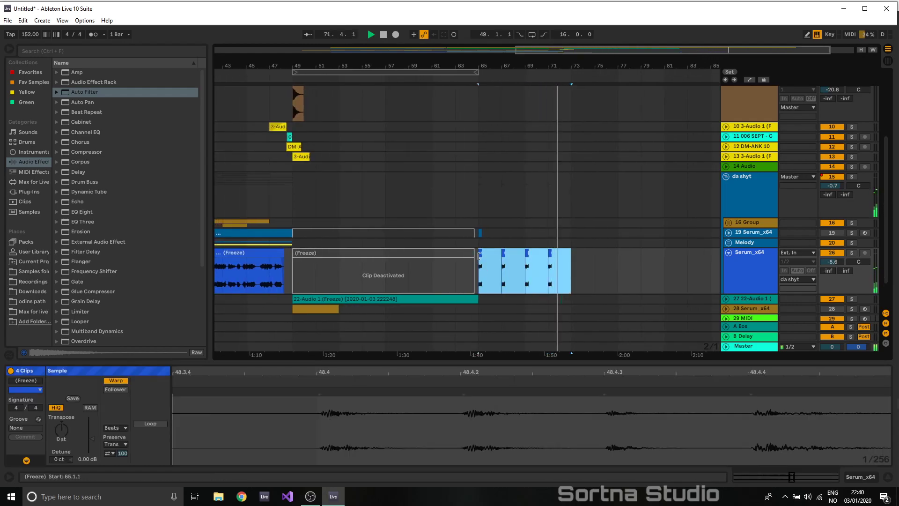
{"action": "key", "text": "ctrl+l"}
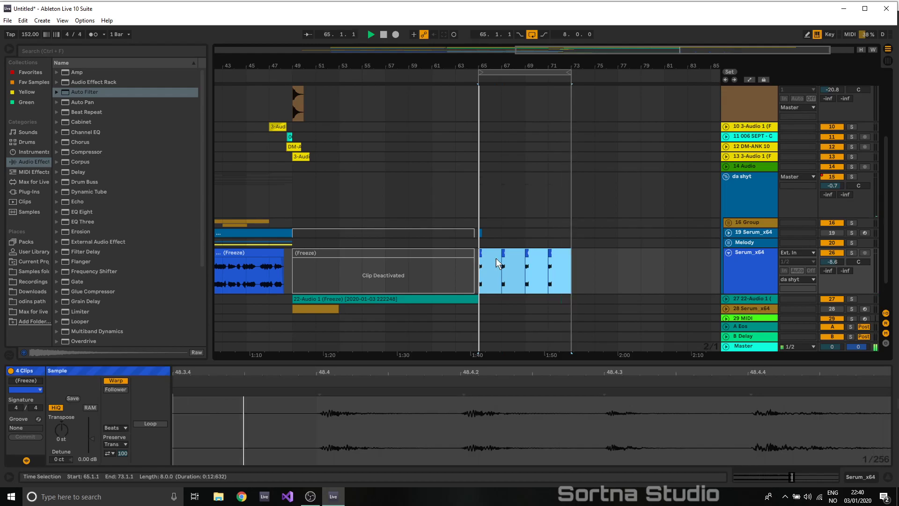
{"action": "scroll", "coordinate": [538, 252], "scroll_direction": "up", "scroll_amount": 4}
{"action": "scroll", "coordinate": [538, 245], "scroll_direction": "up", "scroll_amount": 1}
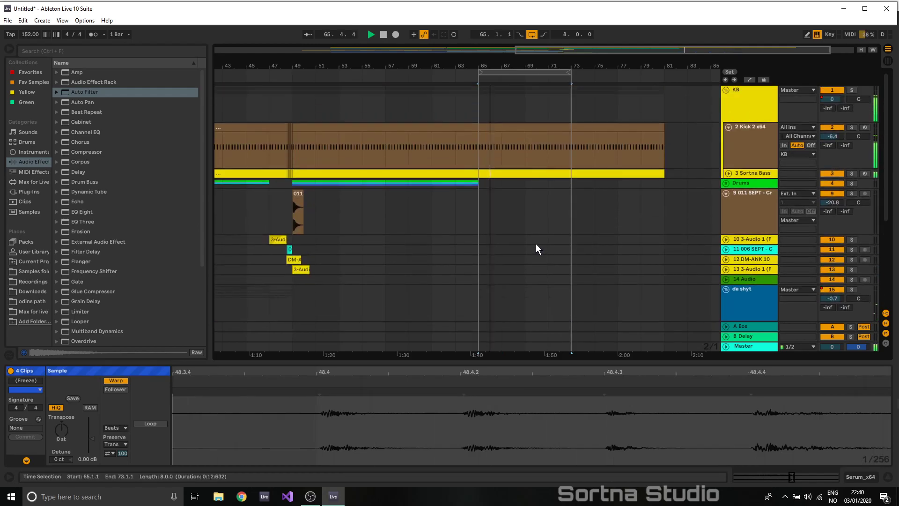
- Open the Sortna Bass clip starting at 65.1.1, raise one C3 note per beat in bar 1 to D3, and play it
{"action": "left_click", "coordinate": [728, 174]}
{"action": "left_click", "coordinate": [549, 173]}
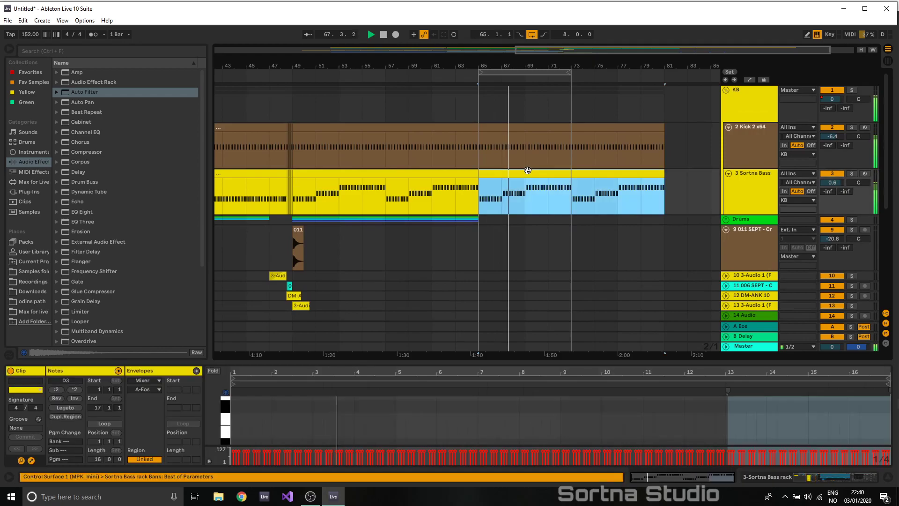
{"action": "left_click_drag", "start_coordinate": [341, 362], "coordinate": [376, 108]}
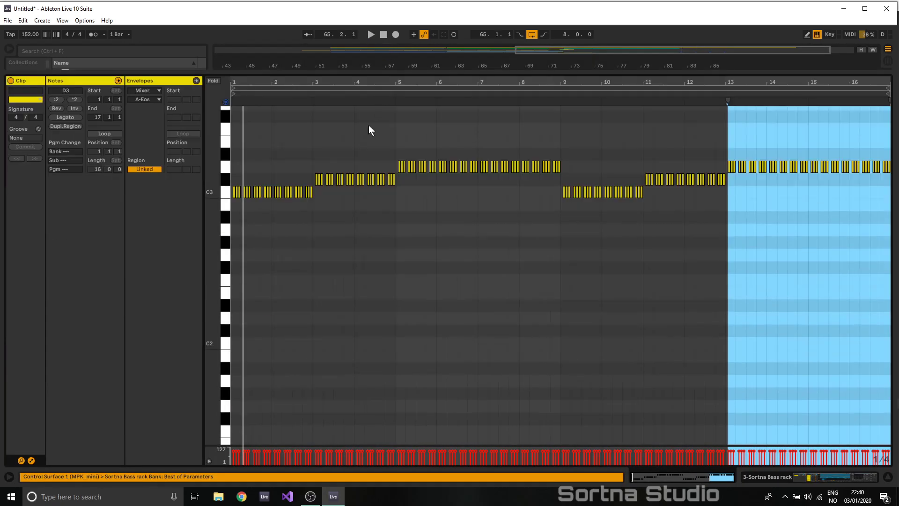
{"action": "left_click_drag", "start_coordinate": [238, 167], "coordinate": [292, 168]}
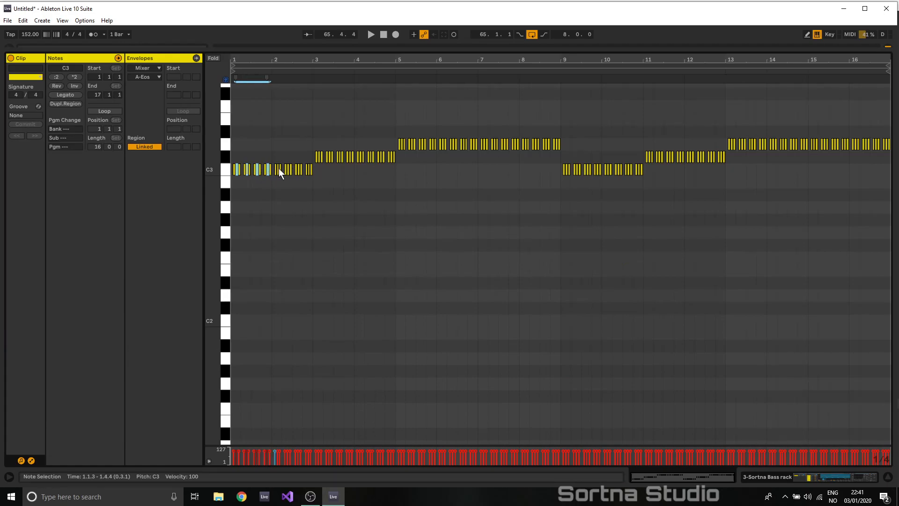
{"action": "key", "text": "Up"}
{"action": "key", "text": "Up"}
{"action": "key", "text": "space"}
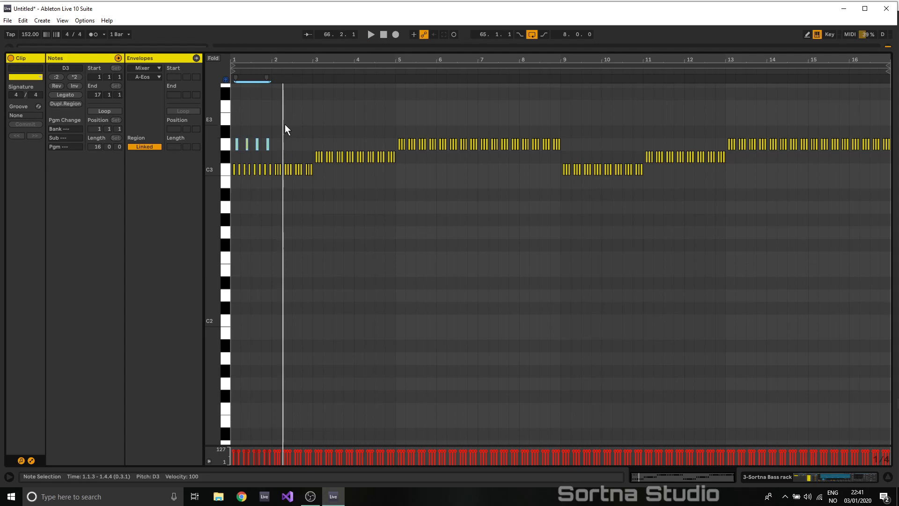
- Delete the bass notes from bar 2 onward and duplicate bar 1's pattern to fill all 16 bars of the clip, and play it
{"action": "left_click_drag", "start_coordinate": [275, 125], "coordinate": [892, 282]}
{"action": "key", "text": "Delete"}
{"action": "left_click_drag", "start_coordinate": [272, 178], "coordinate": [231, 132]}
{"action": "key", "text": "ctrl+d"}
{"action": "key", "text": "ctrl+d"}
{"action": "key", "text": "ctrl+d"}
{"action": "key", "text": "ctrl+d"}
{"action": "key", "text": "ctrl+d"}
{"action": "key", "text": "ctrl+d"}
{"action": "key", "text": "ctrl+d"}
{"action": "key", "text": "ctrl+d"}
{"action": "key", "text": "ctrl+d"}
{"action": "key", "text": "ctrl+d"}
{"action": "key", "text": "ctrl+d"}
{"action": "key", "text": "ctrl+d"}
{"action": "key", "text": "ctrl+d"}
{"action": "key", "text": "ctrl+d"}
{"action": "key", "text": "ctrl+d"}
{"action": "key", "text": "space"}
- Duplicate the Drums group section between 57.1.1 and 65.1.1 so it repeats from 65.1.1 to 73.1.1
{"action": "left_click_drag", "start_coordinate": [644, 48], "coordinate": [641, 324]}
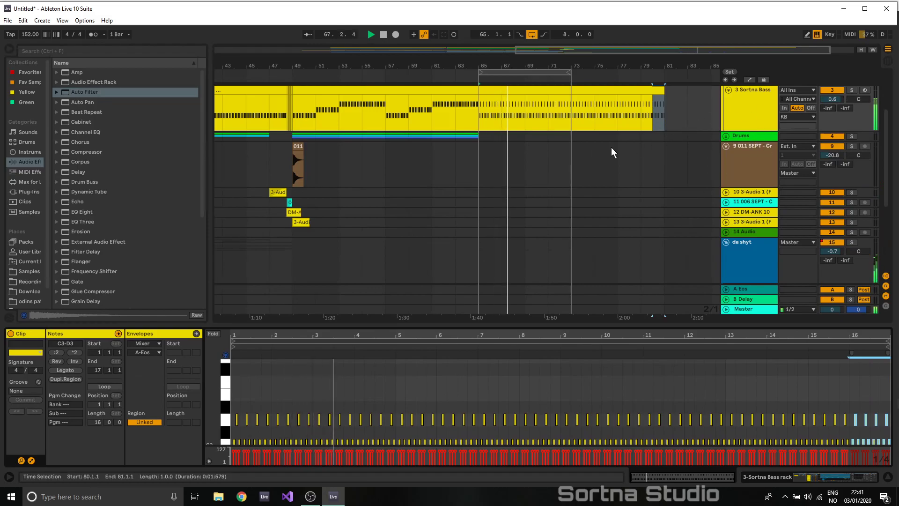
{"action": "scroll", "coordinate": [623, 151], "scroll_direction": "up", "scroll_amount": 3}
{"action": "left_click", "coordinate": [440, 204]}
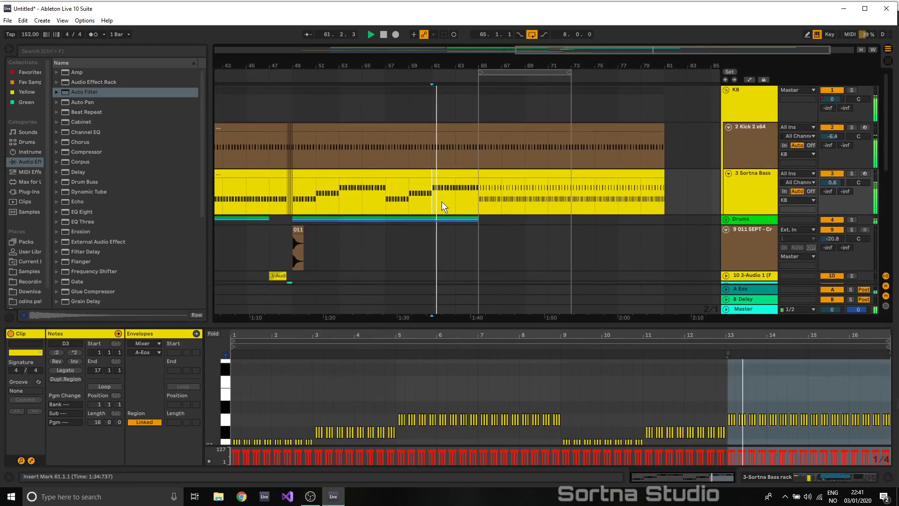
{"action": "scroll", "coordinate": [474, 195], "scroll_direction": "down", "scroll_amount": 6}
{"action": "scroll", "coordinate": [476, 198], "scroll_direction": "up", "scroll_amount": 3}
{"action": "left_click_drag", "start_coordinate": [479, 139], "coordinate": [383, 136]}
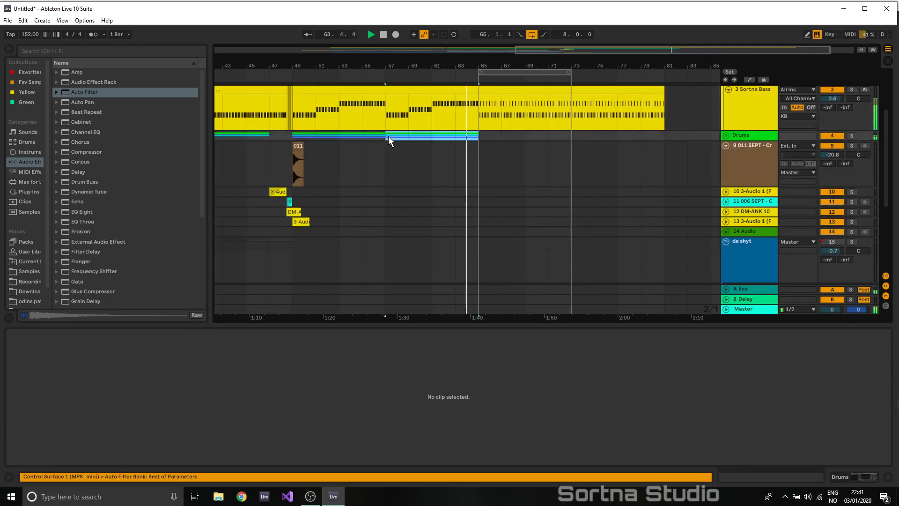
{"action": "key", "text": "ctrl+d"}
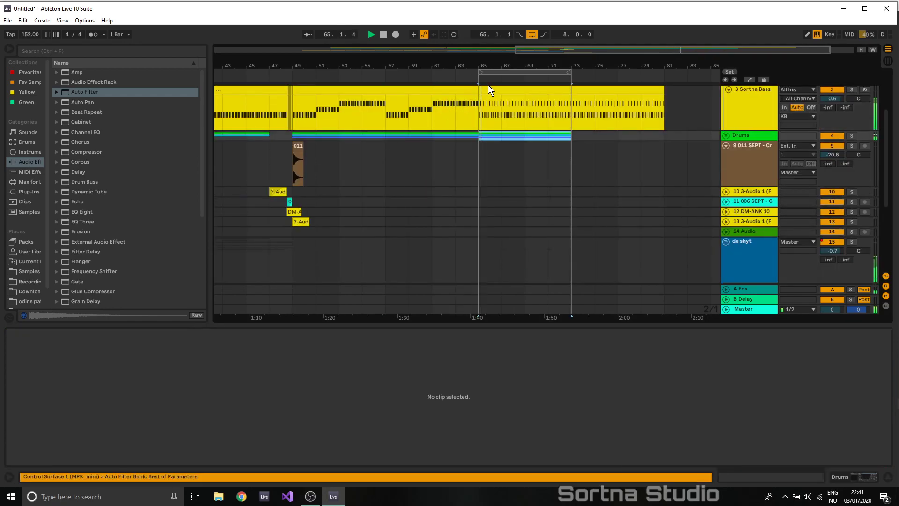
- Collapse the Sortna Bass, Kick 2 and 9 011 SEPT tracks and the KB group, keeping the da shyt group expanded
{"action": "scroll", "coordinate": [702, 140], "scroll_direction": "up", "scroll_amount": 1}
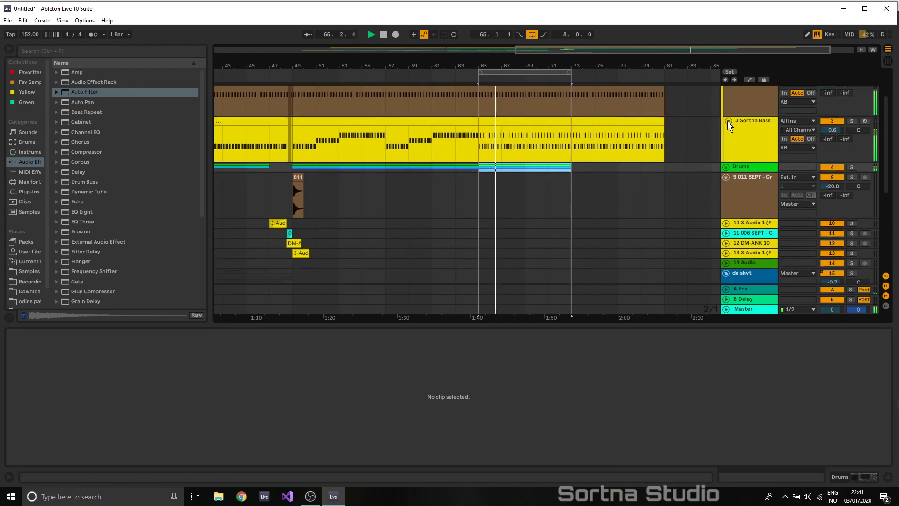
{"action": "left_click", "coordinate": [727, 121]}
{"action": "left_click", "coordinate": [729, 117]}
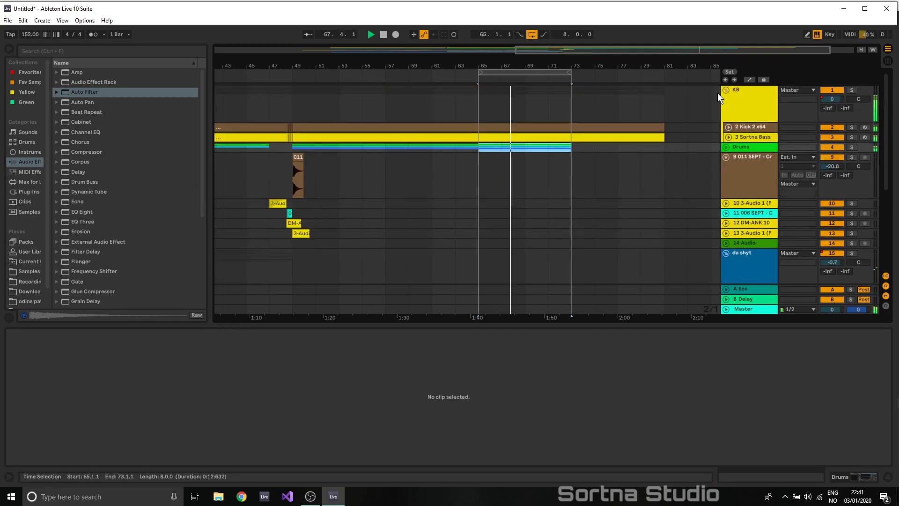
{"action": "left_click", "coordinate": [726, 90]}
{"action": "left_click", "coordinate": [726, 109]}
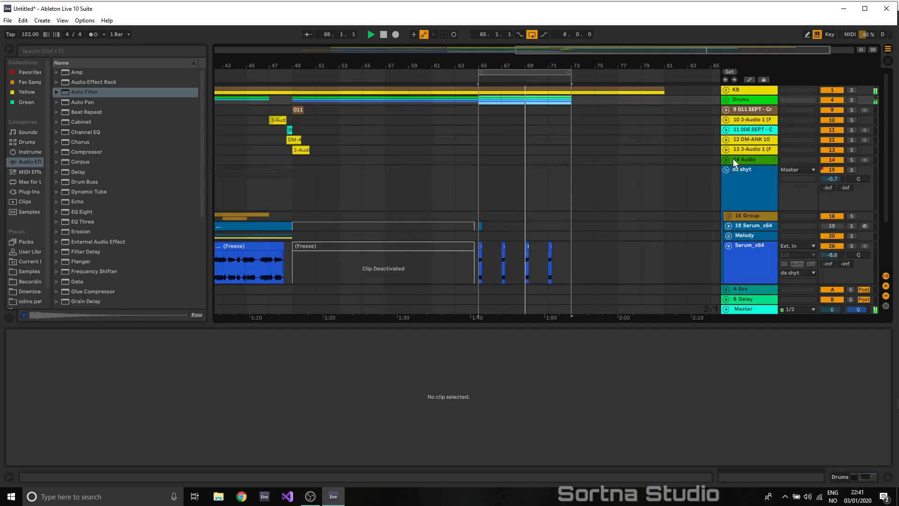
{"action": "left_click", "coordinate": [726, 169]}
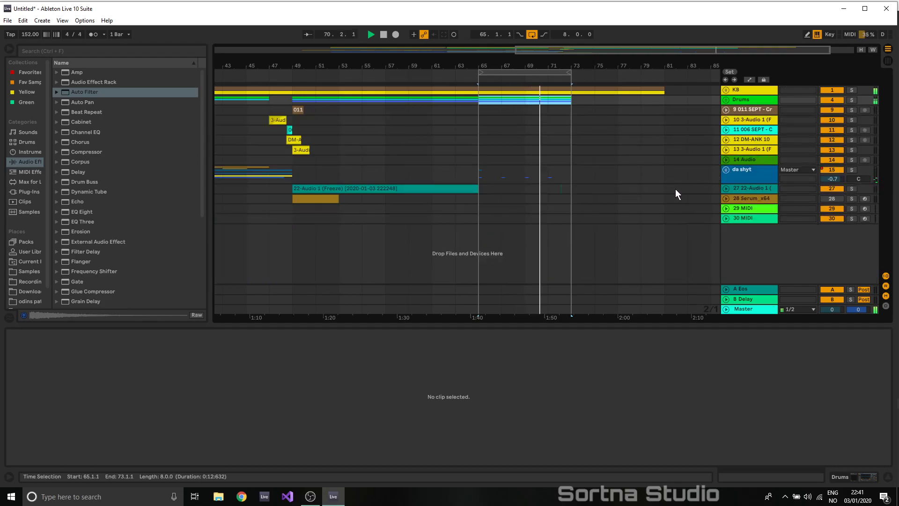
{"action": "left_click", "coordinate": [726, 169]}
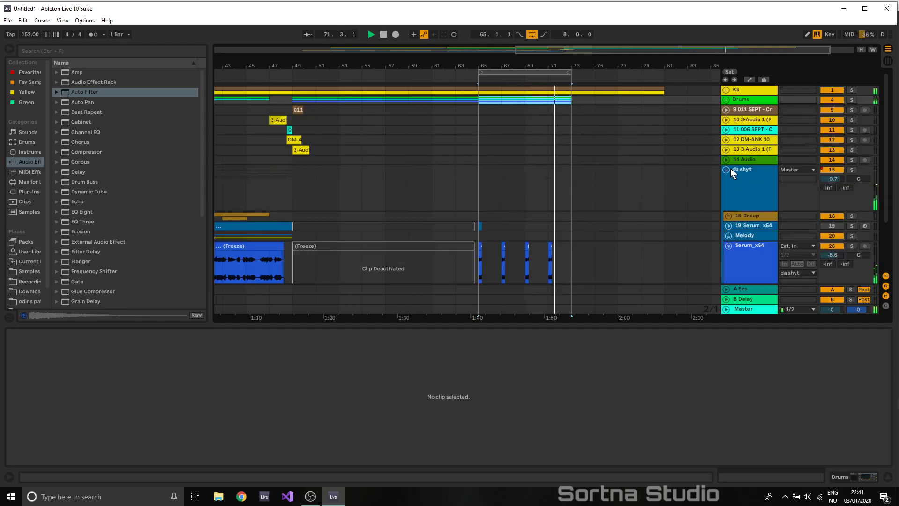
- Expand the Melody group, copy the 22 Wavetable clip starting at bar 33 to 65.1.1, and play it
{"action": "scroll", "coordinate": [731, 168], "scroll_direction": "down", "scroll_amount": 3}
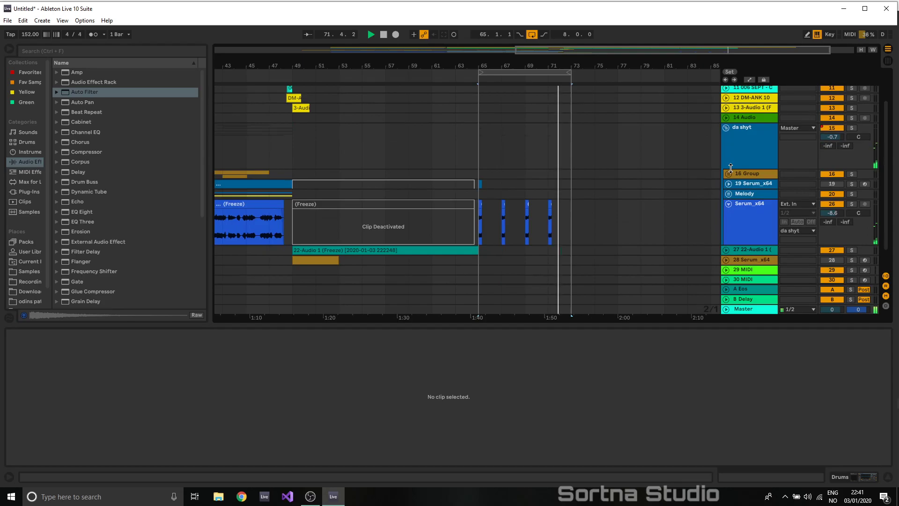
{"action": "left_click", "coordinate": [728, 194]}
{"action": "scroll", "coordinate": [540, 203], "scroll_direction": "down", "scroll_amount": 4}
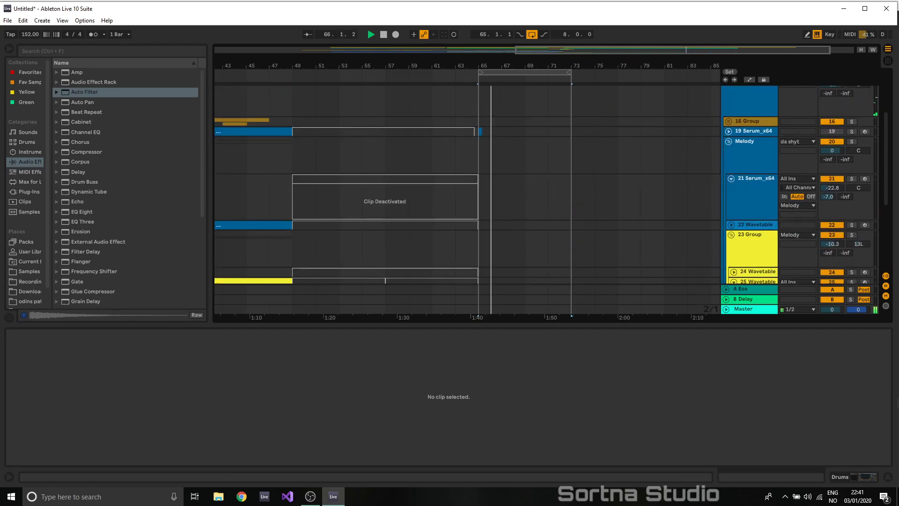
{"action": "left_click_drag", "start_coordinate": [634, 52], "coordinate": [428, 136]}
{"action": "left_click", "coordinate": [402, 223]}
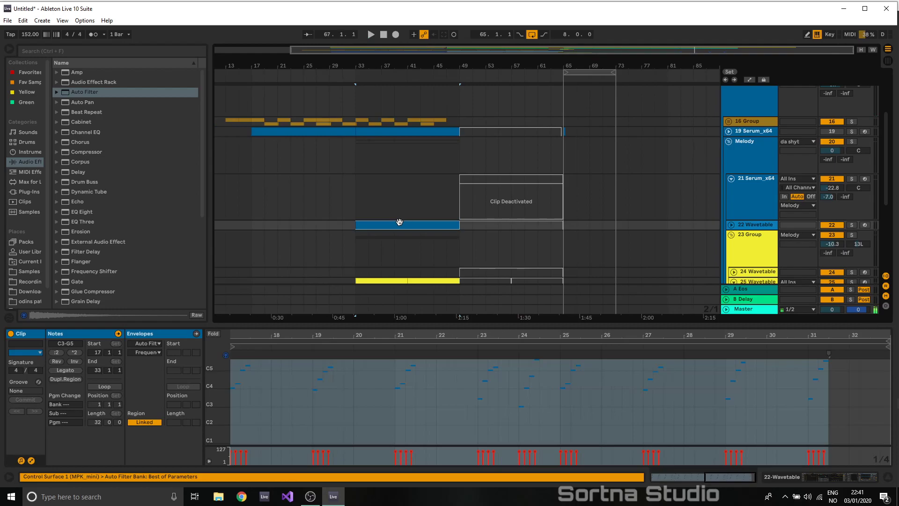
{"action": "left_click", "coordinate": [566, 223]}
{"action": "key", "text": "ctrl+v"}
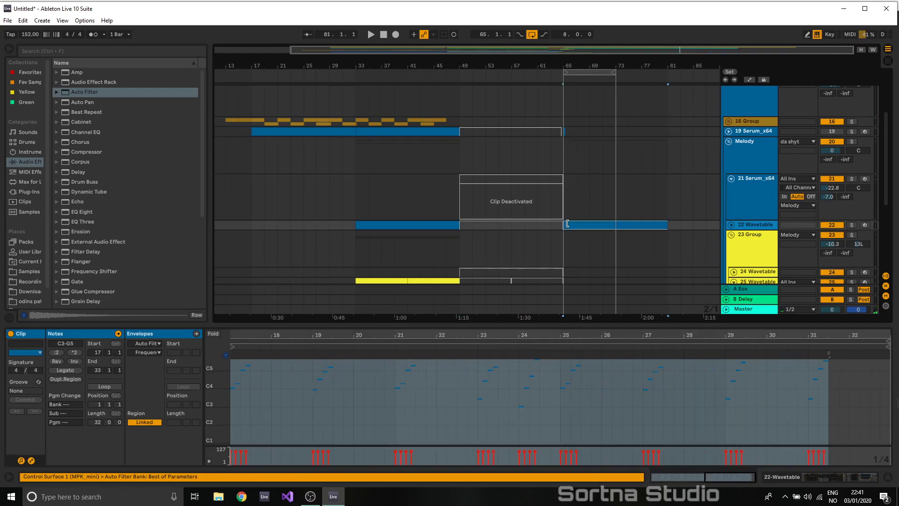
{"action": "key", "text": "space"}
- Show the Auto Filter frequency automation on 22 Wavetable and clear its rising curve between 65.1.1 and 81.1.1
{"action": "double_click", "coordinate": [640, 226]}
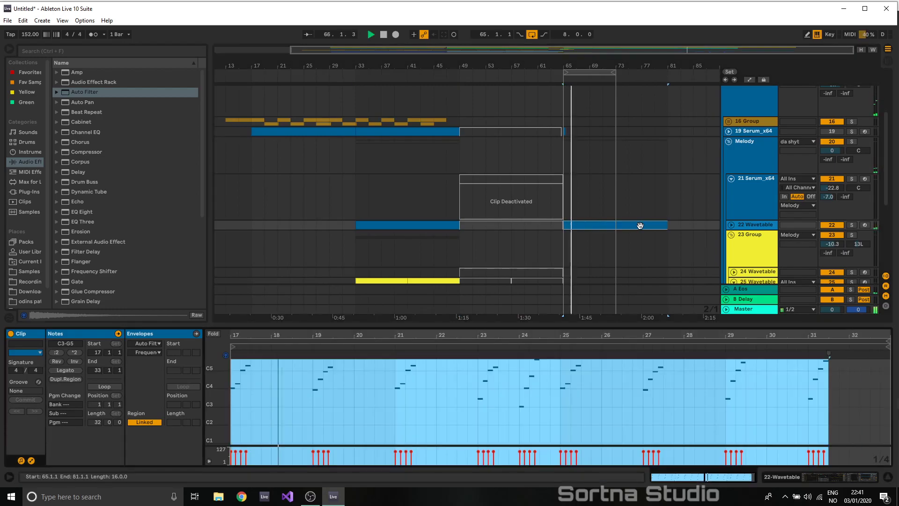
{"action": "left_click", "coordinate": [731, 225]}
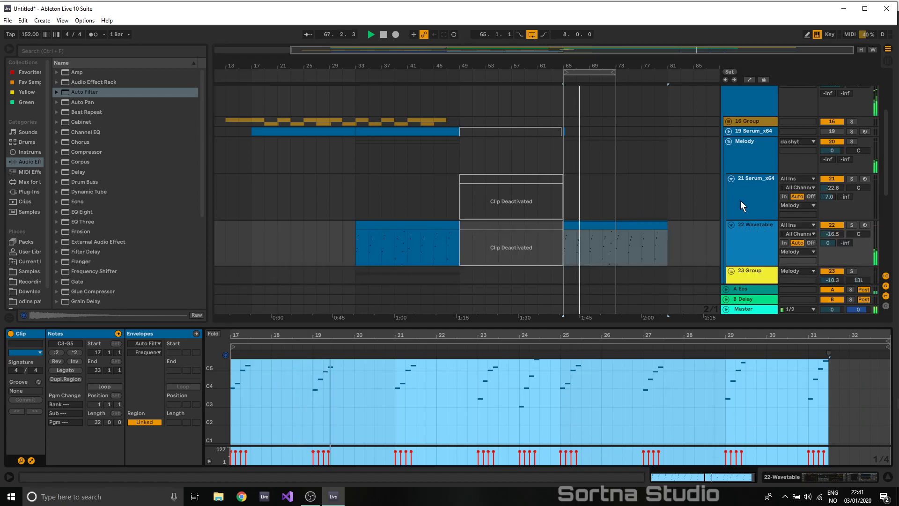
{"action": "left_click", "coordinate": [744, 227]}
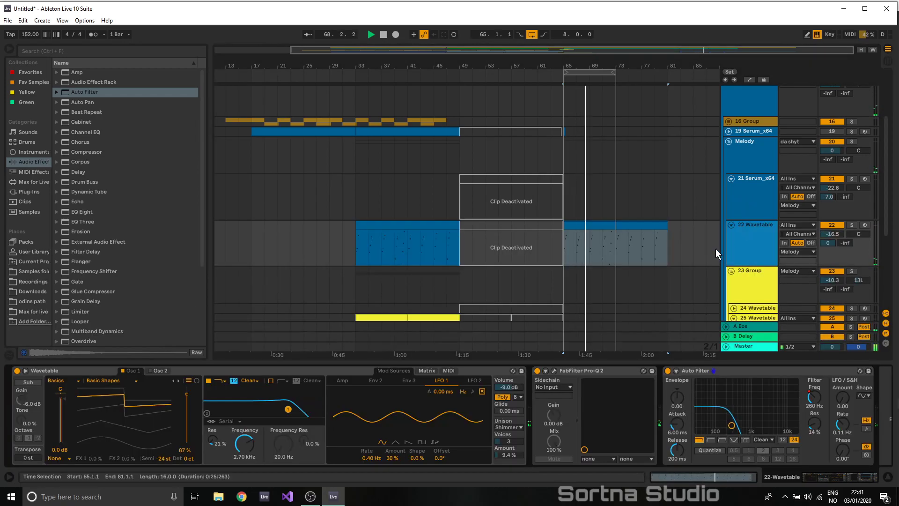
{"action": "right_click", "coordinate": [812, 397]}
{"action": "left_click", "coordinate": [754, 401]}
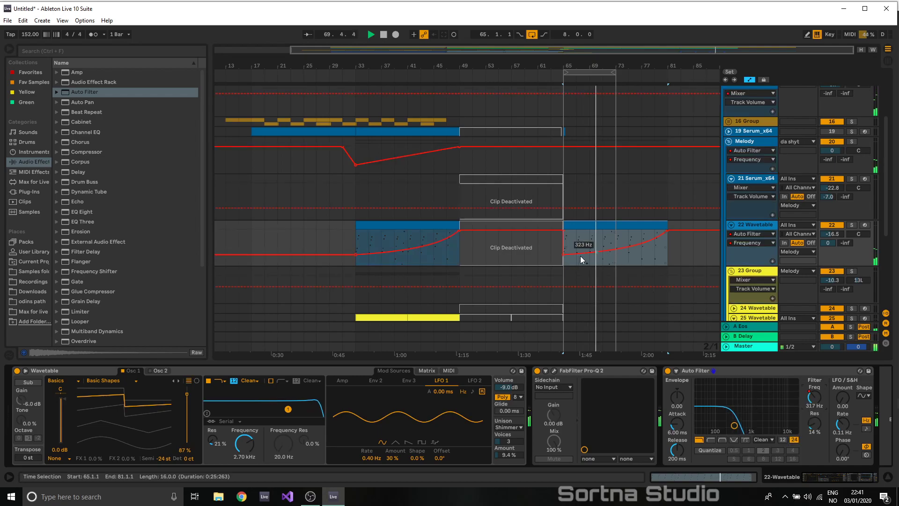
{"action": "left_click", "coordinate": [593, 227]}
{"action": "double_click", "coordinate": [593, 227]}
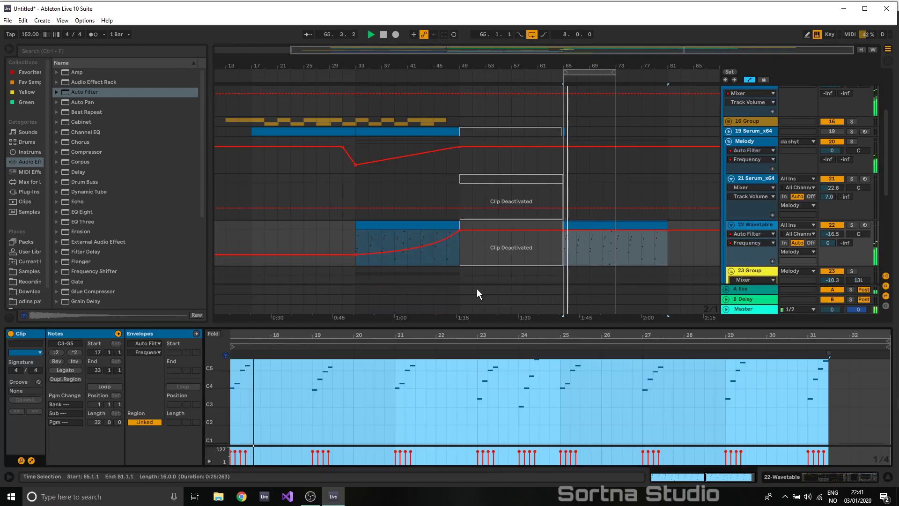
- Duplicate the four-note figure at 17.1.1 in the Wavetable clip so it repeats at 17.3.1
{"action": "left_click_drag", "start_coordinate": [265, 325], "coordinate": [445, 188]}
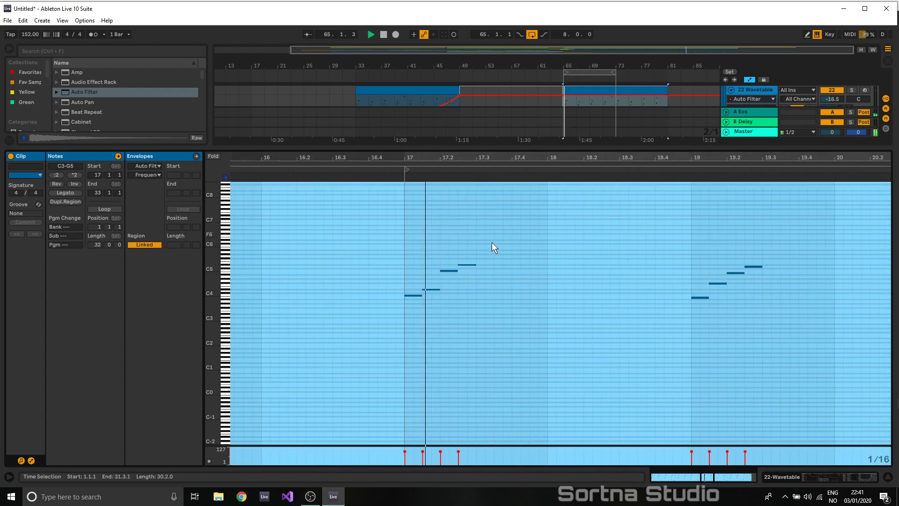
{"action": "key", "text": "space"}
{"action": "left_click_drag", "start_coordinate": [479, 249], "coordinate": [415, 331]}
{"action": "key", "text": "ctrl+d"}
- Repitch the four duplicated notes from 17.3.1 so they start on D#4 and end on G5, and play the result
{"action": "left_click", "coordinate": [493, 295]}
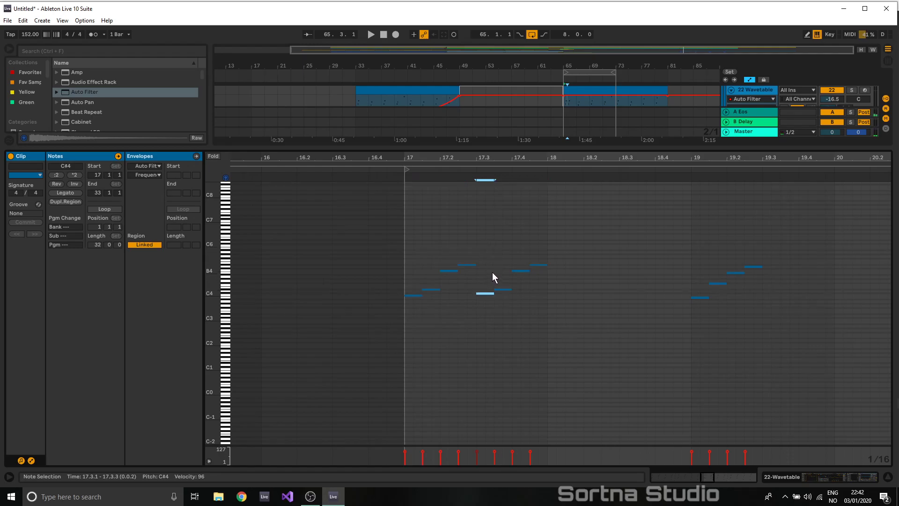
{"action": "left_click", "coordinate": [503, 290]}
{"action": "left_click", "coordinate": [524, 270]}
{"action": "left_click", "coordinate": [538, 264]}
{"action": "key", "text": "space"}
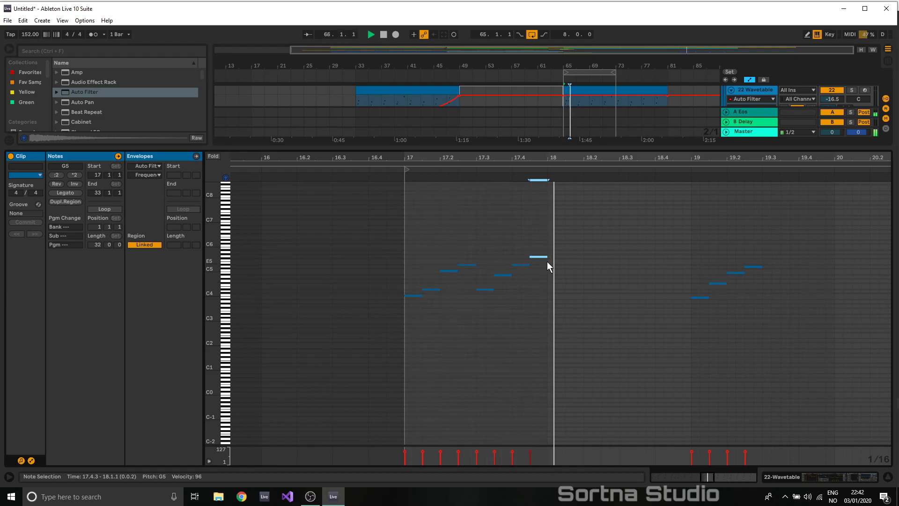
{"action": "key", "text": "space"}
- Lower the start of the 17.3.1 figure to B3 and its middle notes too, keep G5 as its end, and play it
{"action": "left_click", "coordinate": [487, 290]}
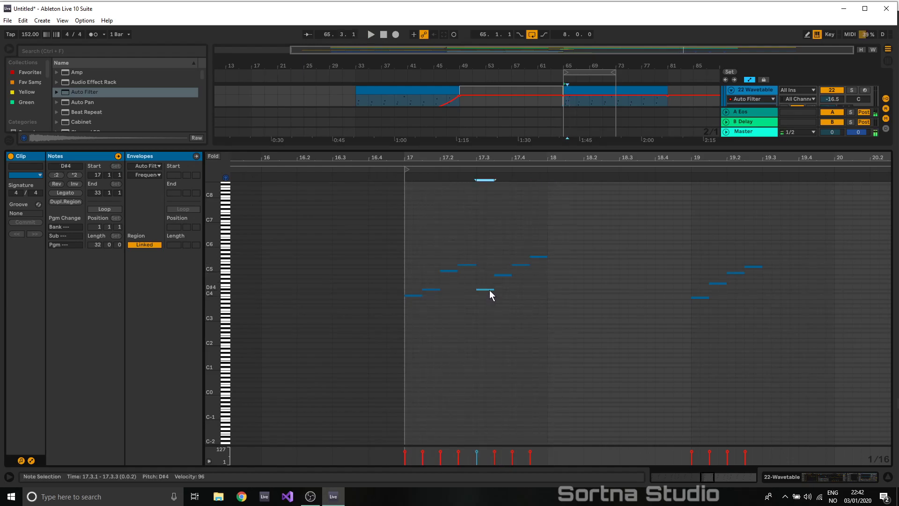
{"action": "key", "text": "space"}
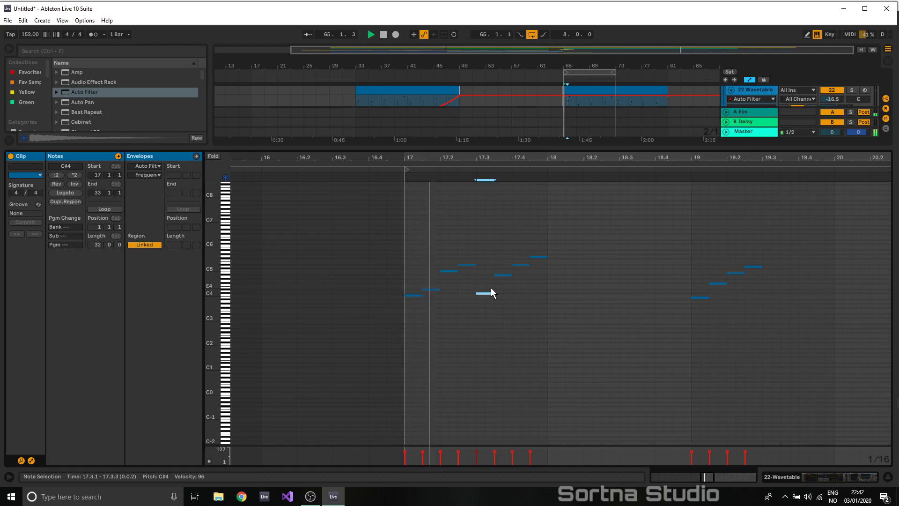
{"action": "key", "text": "space"}
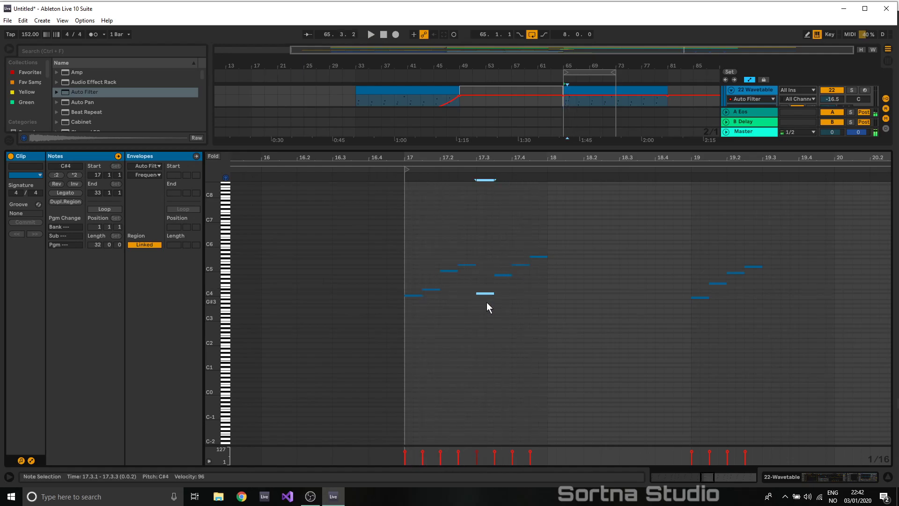
{"action": "left_click", "coordinate": [503, 275]}
{"action": "left_click", "coordinate": [522, 264]}
{"action": "left_click", "coordinate": [539, 257]}
{"action": "key", "text": "space"}
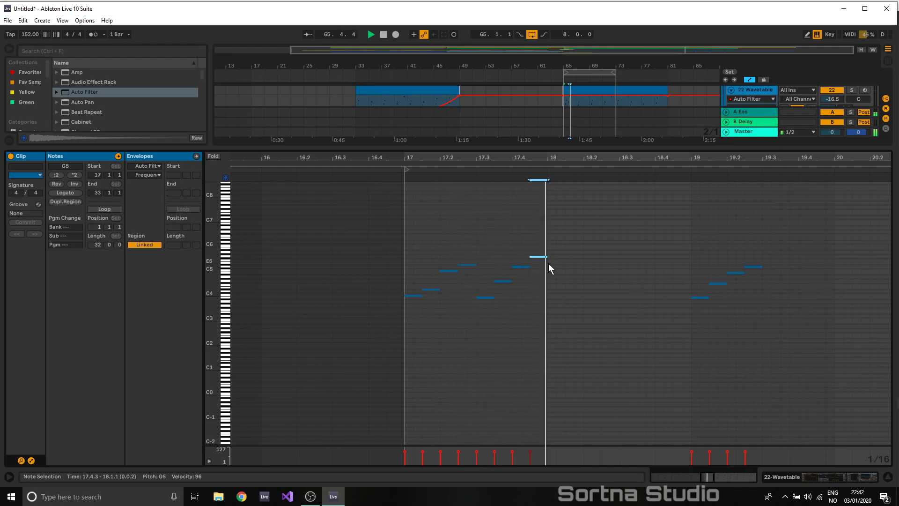
- Duplicate the eight-note melody pattern of bar 17 into bar 18
{"action": "key", "text": "space"}
{"action": "left_click_drag", "start_coordinate": [544, 241], "coordinate": [405, 339]}
{"action": "key", "text": "ctrl+d"}
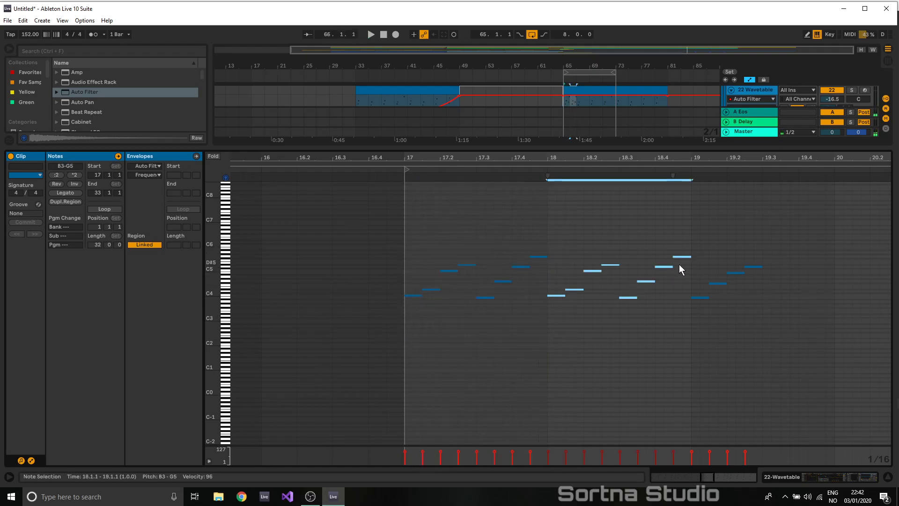
- Copy the four notes between 18.3.1 and 19.1.1 to 19.3.1, and duplicate the completed bar 19 into bar 20
{"action": "left_click_drag", "start_coordinate": [704, 259], "coordinate": [747, 327]}
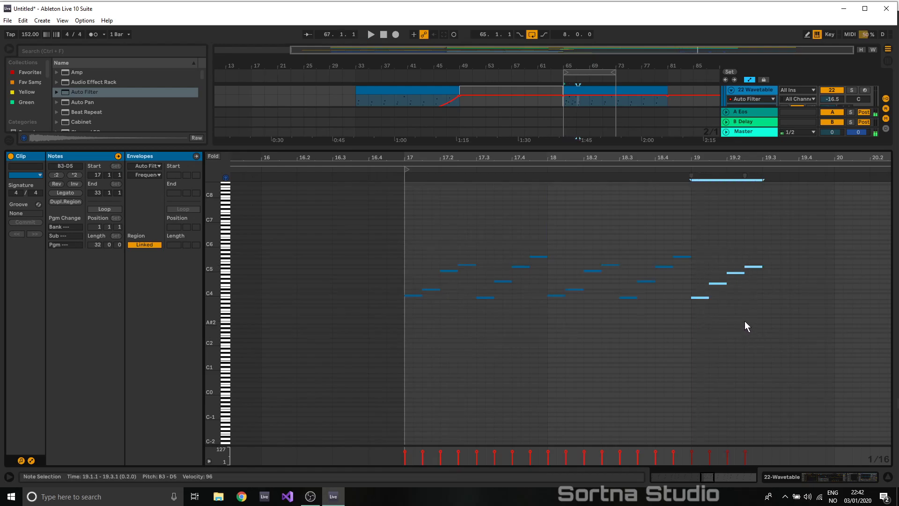
{"action": "left_click_drag", "start_coordinate": [680, 245], "coordinate": [633, 325]}
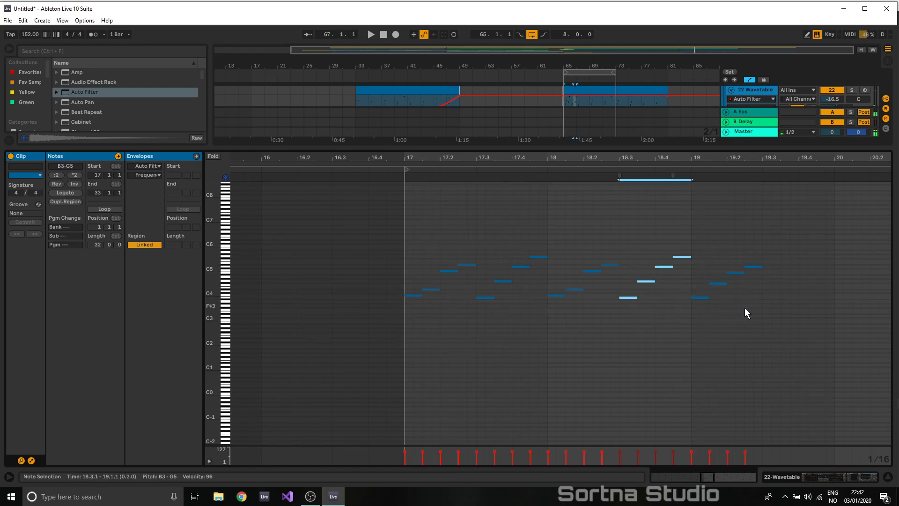
{"action": "left_click", "coordinate": [767, 243]}
{"action": "key", "text": "ctrl+v"}
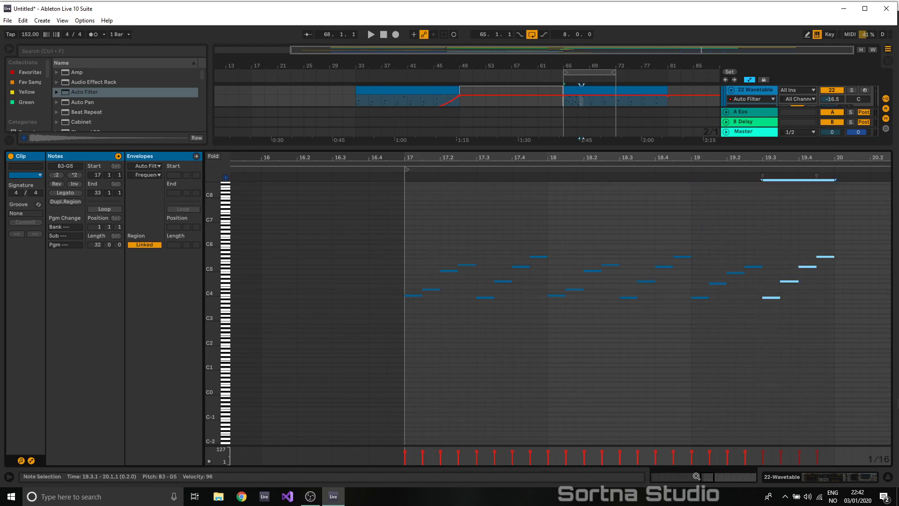
{"action": "left_click_drag", "start_coordinate": [710, 476], "coordinate": [708, 443]}
{"action": "left_click_drag", "start_coordinate": [611, 243], "coordinate": [549, 326]}
{"action": "key", "text": "ctrl+d"}
- Add four descending eighth notes starting at G5 after the rising four-note figure in bar 21
{"action": "left_click", "coordinate": [687, 296]}
{"action": "double_click", "coordinate": [704, 271]}
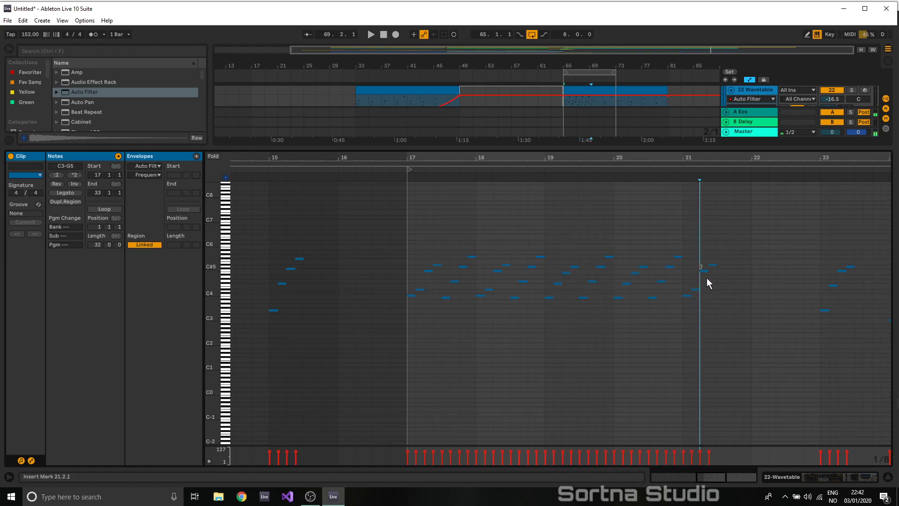
{"action": "double_click", "coordinate": [721, 257]}
{"action": "double_click", "coordinate": [729, 263]}
{"action": "double_click", "coordinate": [739, 274]}
{"action": "key", "text": "Down"}
{"action": "key", "text": "Down"}
{"action": "key", "text": "Down"}
{"action": "key", "text": "Down"}
{"action": "key", "text": "Down"}
{"action": "key", "text": "Right"}
- Duplicate the rising and falling eight-note pattern of bar 21 into bar 22
{"action": "left_click_drag", "start_coordinate": [751, 251], "coordinate": [686, 325]}
{"action": "key", "text": "ctrl+d"}
{"action": "left_click", "coordinate": [824, 310]}
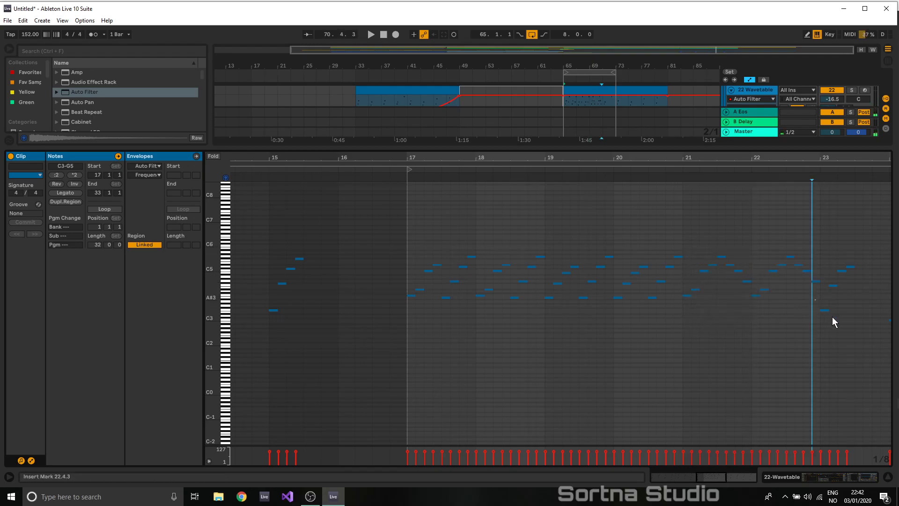
- Fill the second half of bar 23 with four descending eighth notes ending on G4, and play the passage
{"action": "left_click", "coordinate": [842, 274]}
{"action": "left_click", "coordinate": [842, 272]}
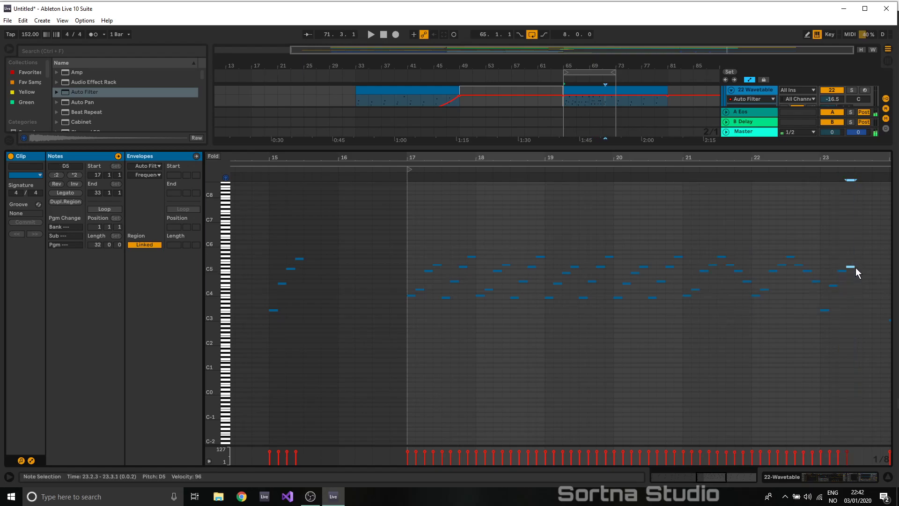
{"action": "left_click", "coordinate": [843, 277]}
{"action": "left_click", "coordinate": [844, 272]}
{"action": "left_click", "coordinate": [852, 266]}
{"action": "double_click", "coordinate": [863, 260]}
{"action": "double_click", "coordinate": [868, 270]}
{"action": "double_click", "coordinate": [877, 275]}
{"action": "double_click", "coordinate": [884, 289]}
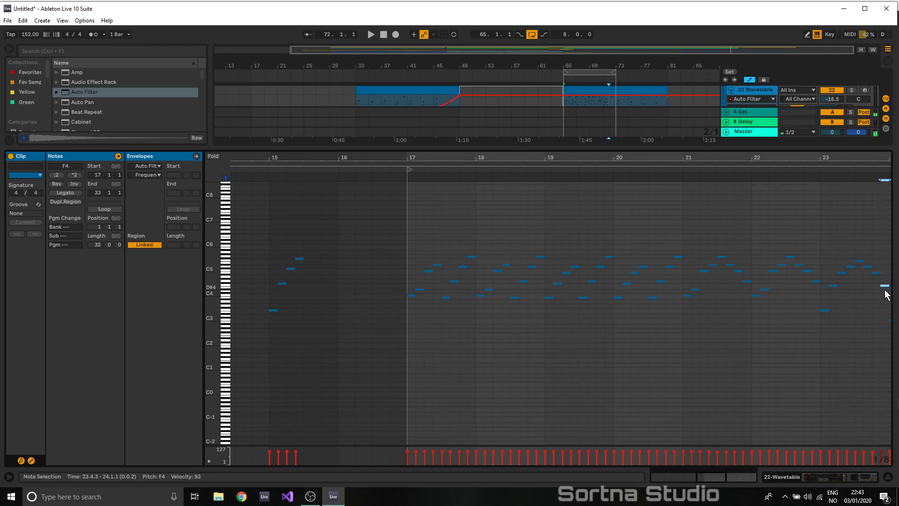
{"action": "key", "text": "minus"}
{"action": "key", "text": "space"}
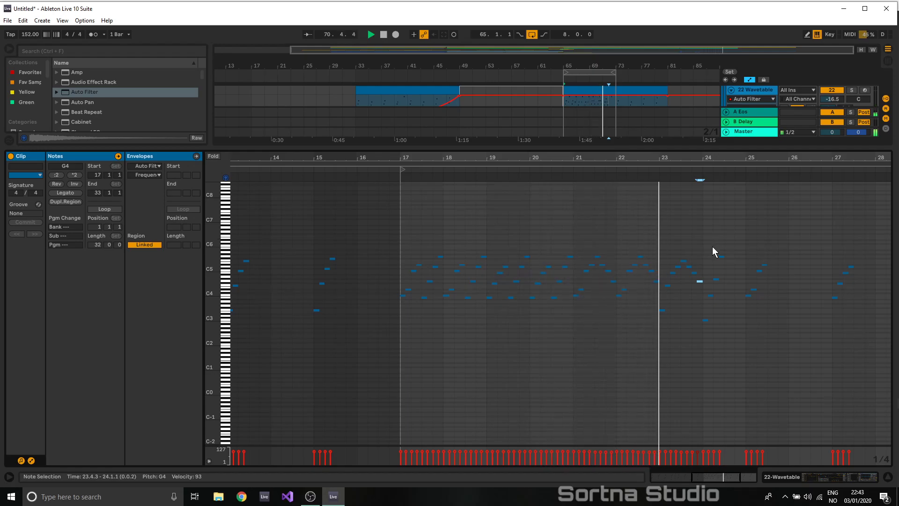
{"action": "key", "text": "space"}
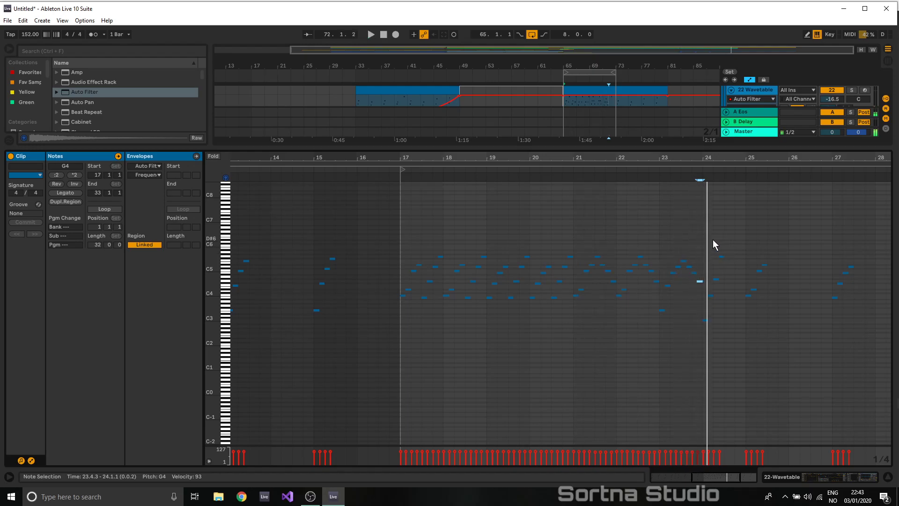
- Add four descending eighth notes from 24.3.1, starting at B5, to complete bar 24
{"action": "left_click", "coordinate": [706, 320]}
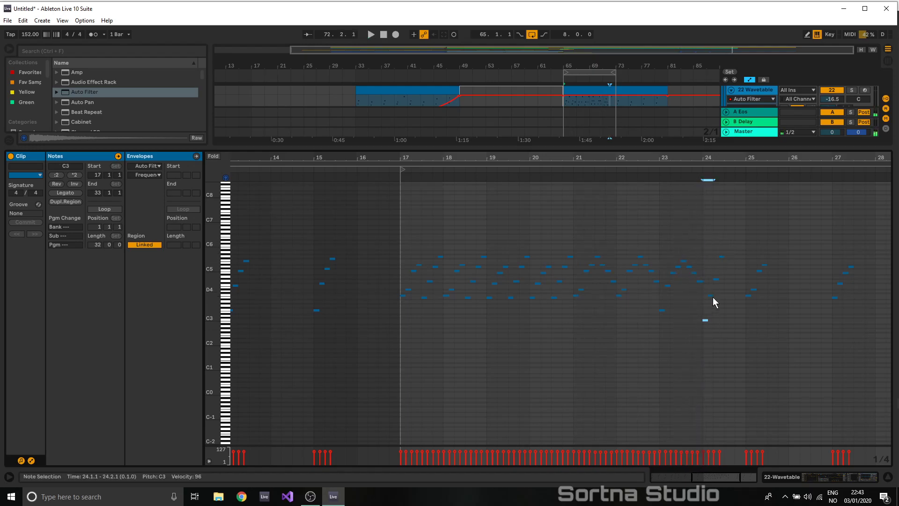
{"action": "double_click", "coordinate": [728, 250]}
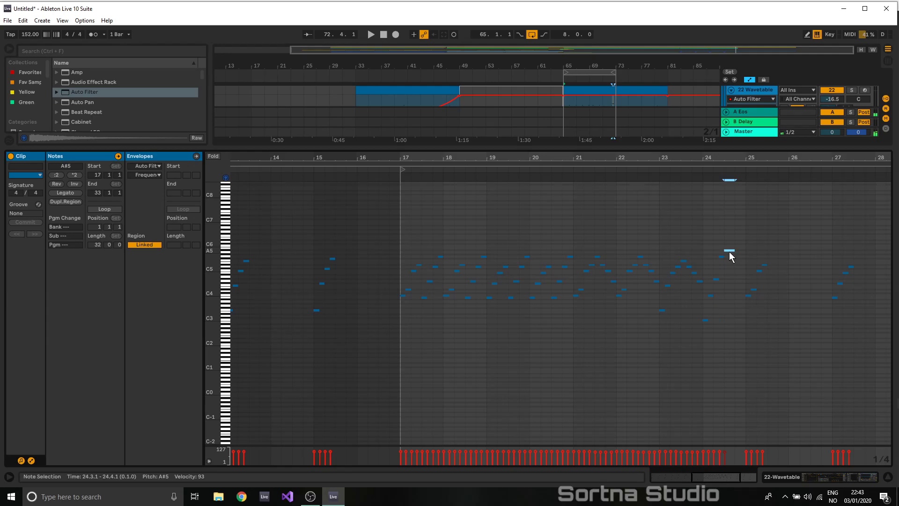
{"action": "left_click_drag", "start_coordinate": [732, 250], "coordinate": [730, 249]}
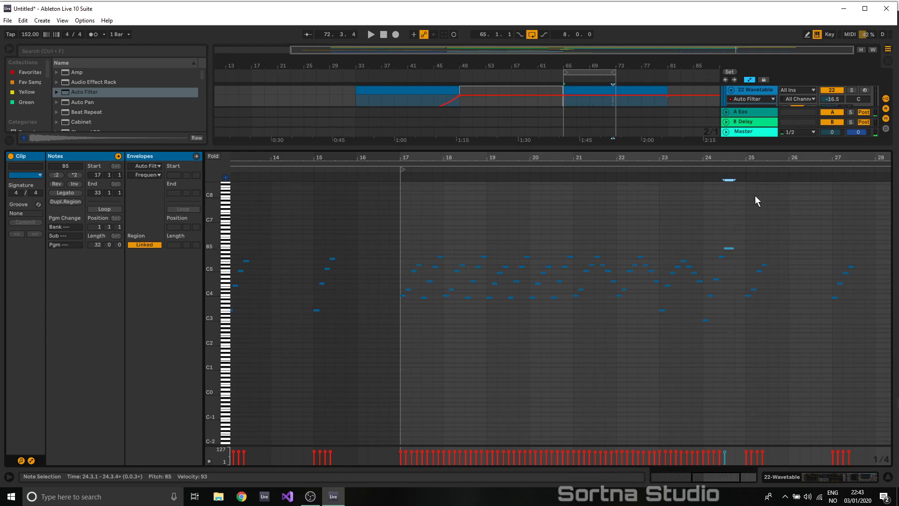
{"action": "scroll", "coordinate": [751, 211], "scroll_direction": "up", "scroll_amount": 5}
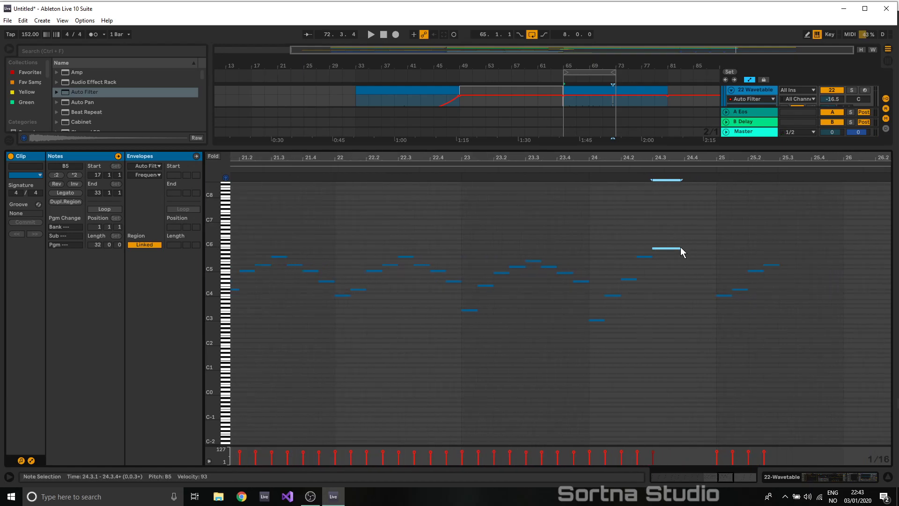
{"action": "left_click_drag", "start_coordinate": [680, 248], "coordinate": [667, 247]}
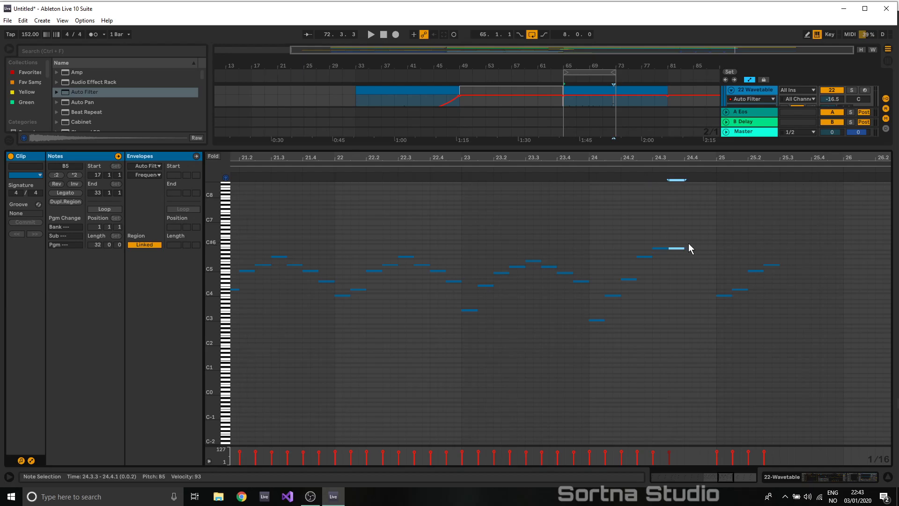
{"action": "double_click", "coordinate": [689, 277]}
{"action": "key", "text": "Up"}
{"action": "key", "text": "Up"}
{"action": "left_click_drag", "start_coordinate": [692, 272], "coordinate": [700, 273]}
{"action": "left_click", "coordinate": [705, 281]}
{"action": "double_click", "coordinate": [706, 280]}
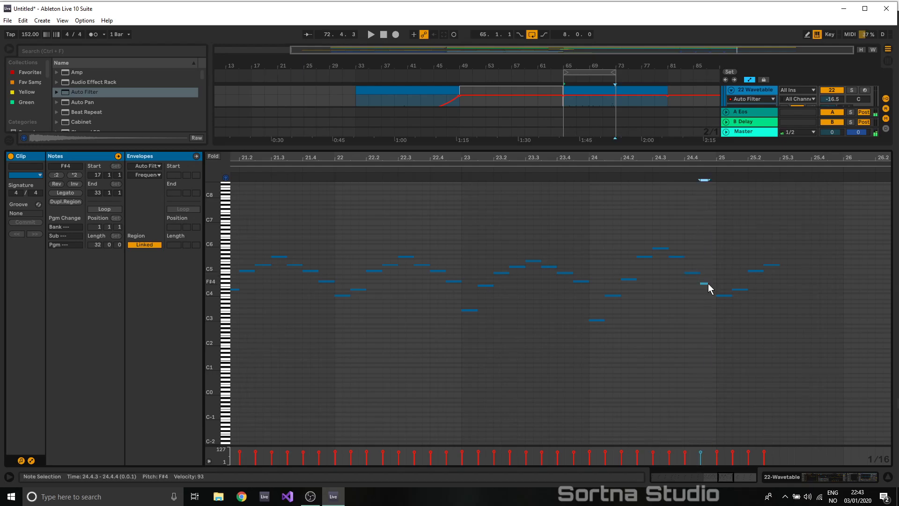
- Delete the leftover notes after 25.1.1 and shorten the Wavetable clip in the arrangement to end at bar 73
{"action": "left_click_drag", "start_coordinate": [717, 243], "coordinate": [795, 353]}
{"action": "key", "text": "Delete"}
{"action": "key", "text": "space"}
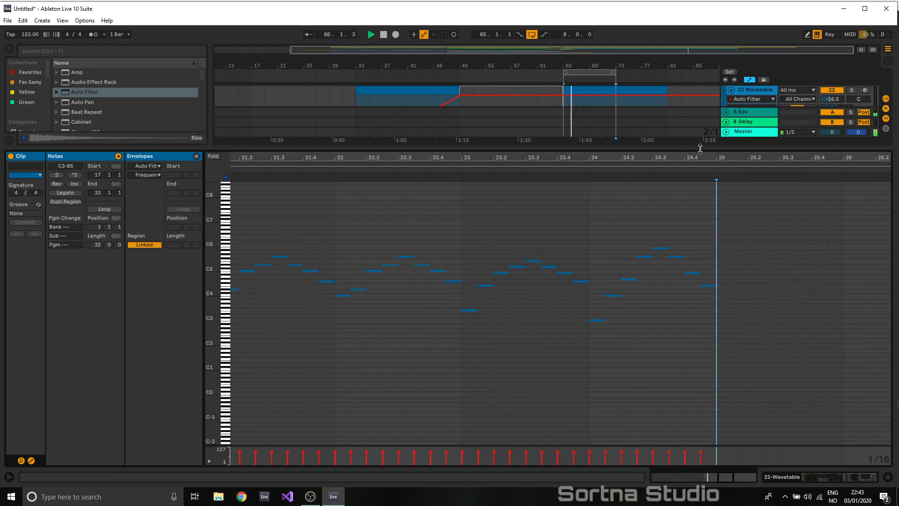
{"action": "left_click_drag", "start_coordinate": [700, 147], "coordinate": [725, 420]}
{"action": "scroll", "coordinate": [695, 281], "scroll_direction": "up", "scroll_amount": 3}
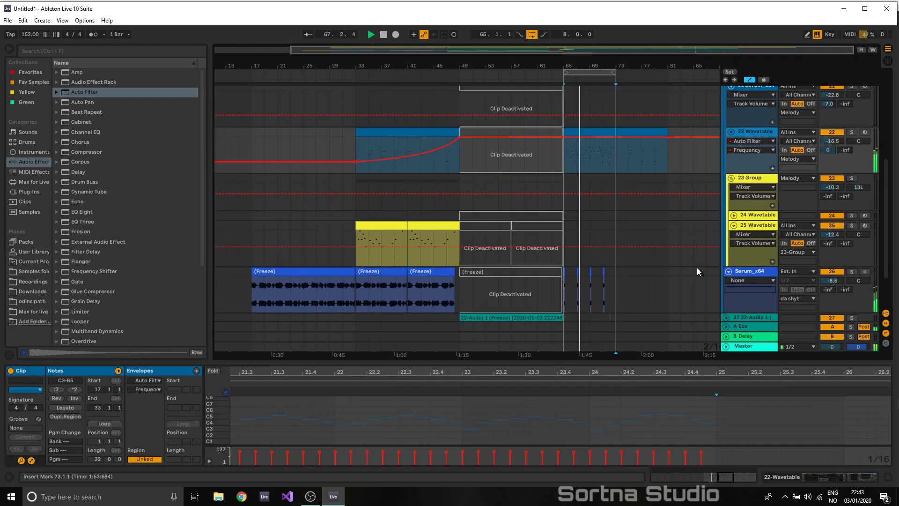
{"action": "left_click_drag", "start_coordinate": [660, 163], "coordinate": [618, 167]}
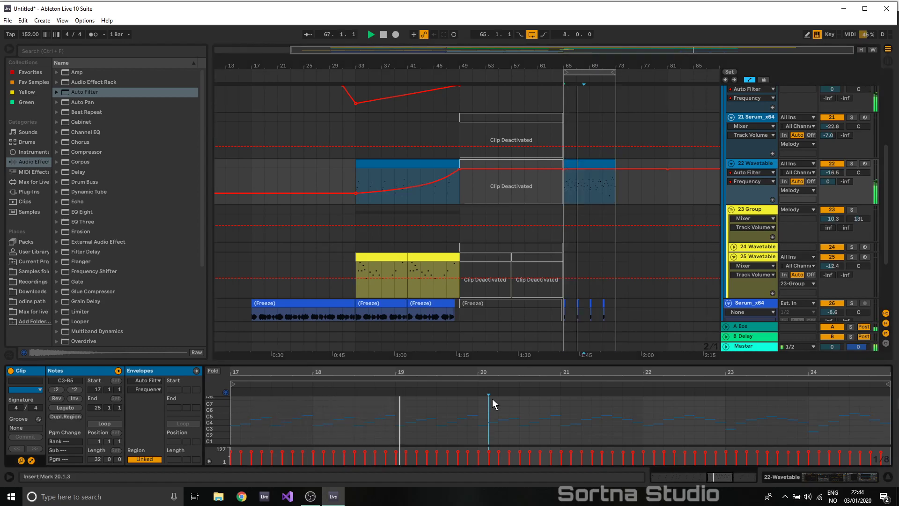
- Transpose all notes of the Wavetable clip up two octaves to the C5-B7 range
{"action": "key", "text": "ctrl+a"}
{"action": "key", "text": "shift+Up"}
{"action": "key", "text": "shift+Up"}
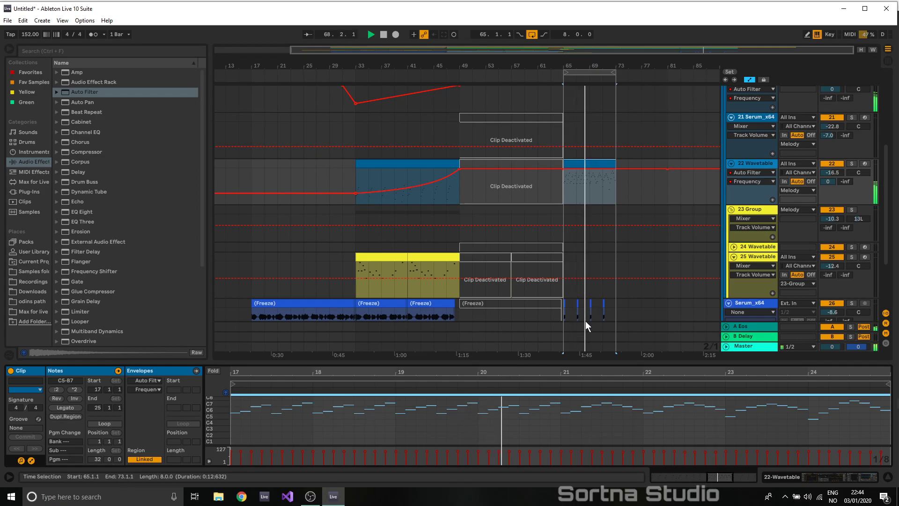
- Show the A-Eos send automation on the 22 Wavetable track and set it to -4.0 dB for bars 65 to 73
{"action": "left_click", "coordinate": [753, 172]}
{"action": "left_click", "coordinate": [753, 213]}
{"action": "left_click_drag", "start_coordinate": [589, 170], "coordinate": [589, 172]}
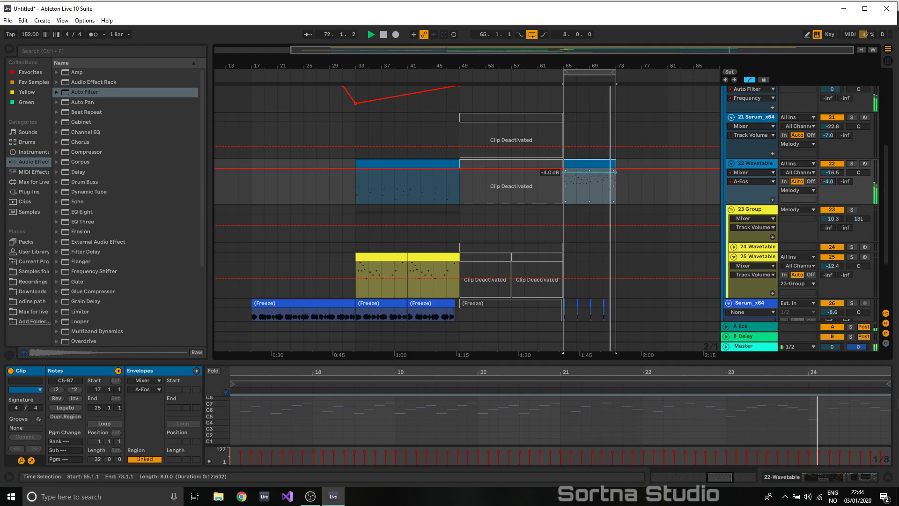
- Collapse the 22 Wavetable, 21 Serum_x64 and 23 Group tracks, and insert a MIDI track below 22 Wavetable
{"action": "left_click", "coordinate": [731, 164]}
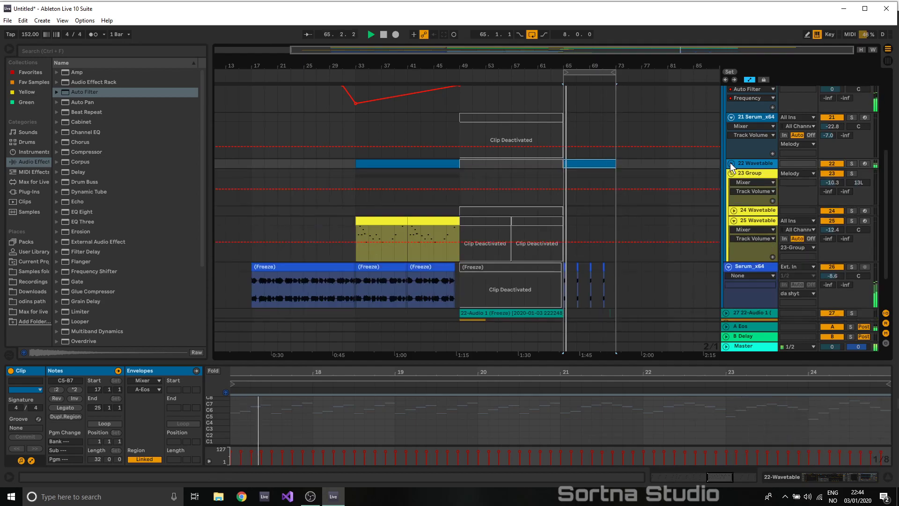
{"action": "left_click", "coordinate": [731, 117]}
{"action": "left_click", "coordinate": [732, 137]}
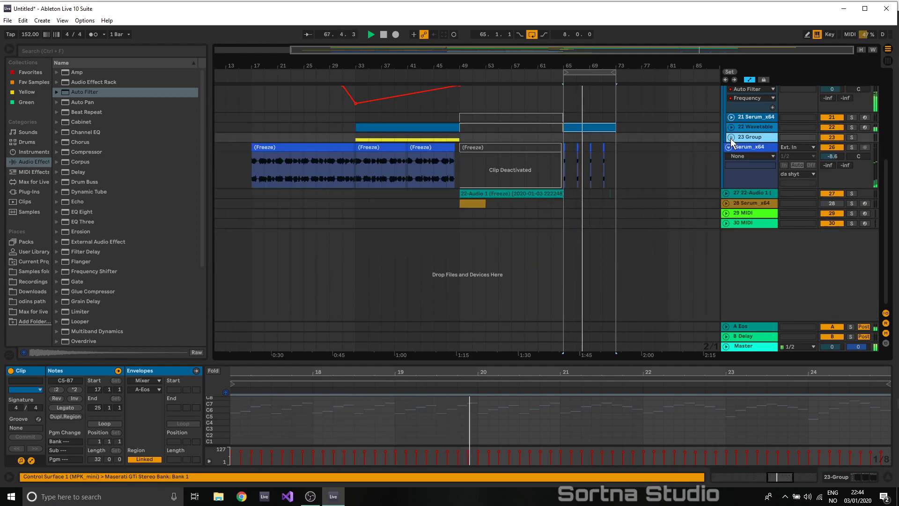
{"action": "left_click", "coordinate": [752, 127]}
{"action": "right_click", "coordinate": [753, 128]}
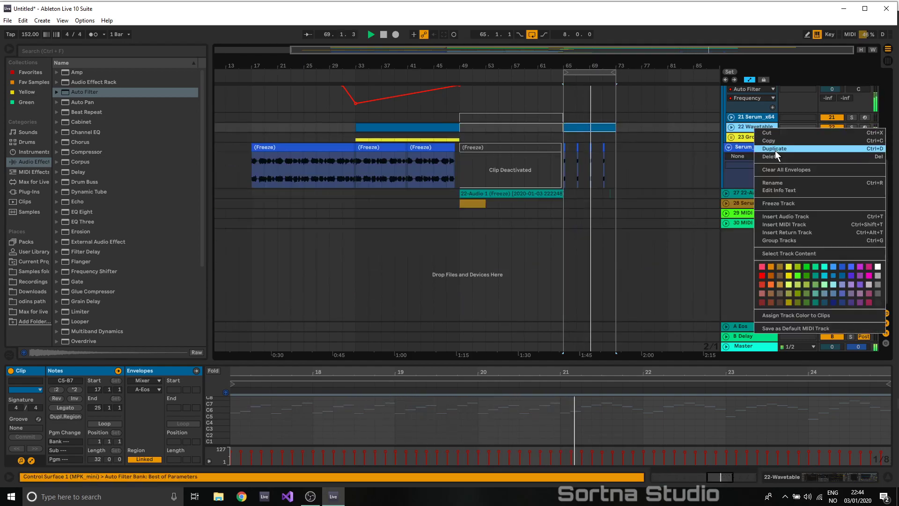
{"action": "left_click", "coordinate": [791, 225]}
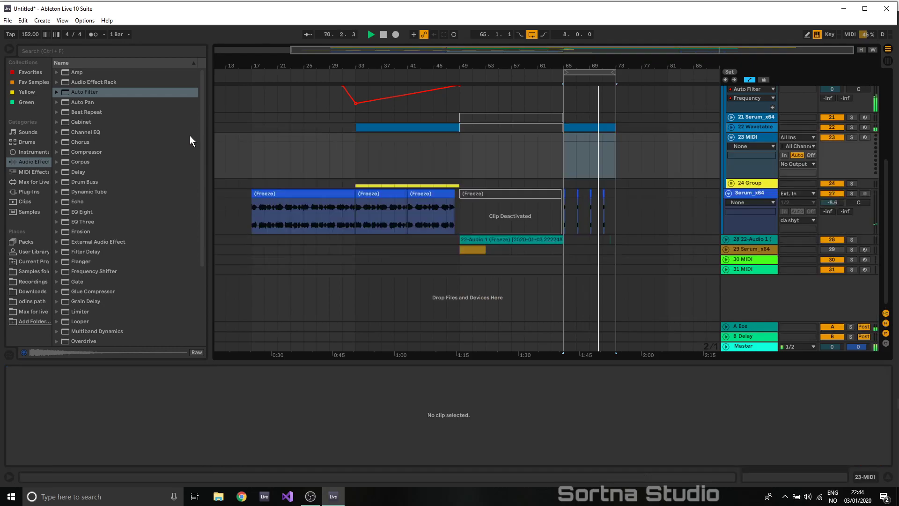
- Search all library results for "grand" and load Grand Piano.adg onto the new MIDI track
{"action": "left_click", "coordinate": [43, 51]}
{"action": "type", "text": "gr"}
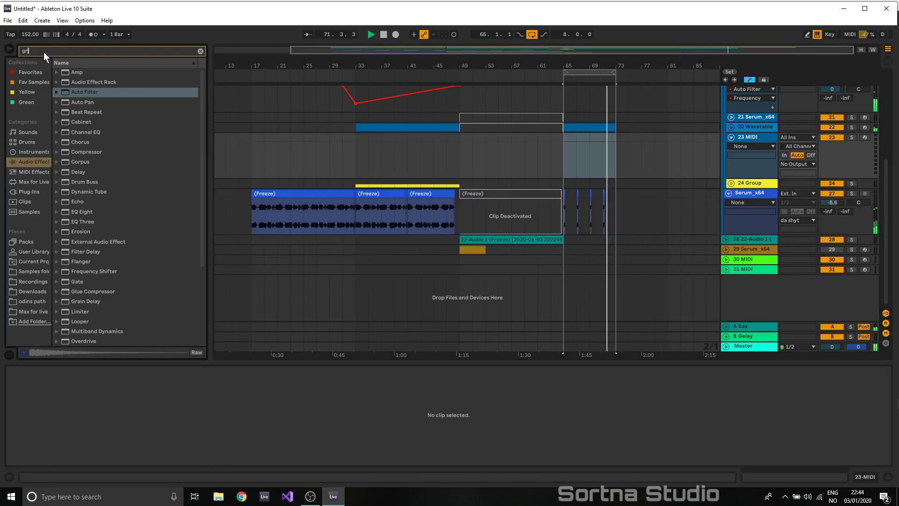
{"action": "type", "text": "andp"}
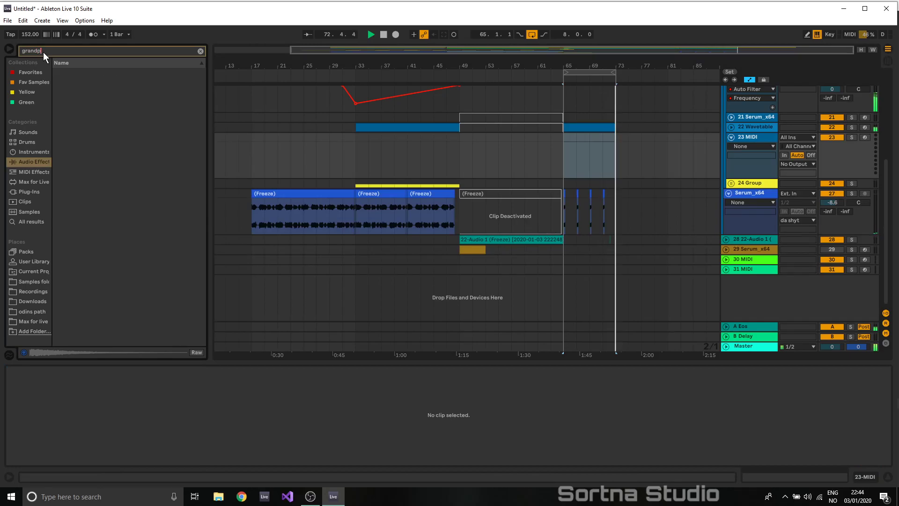
{"action": "key", "text": "BackSpace"}
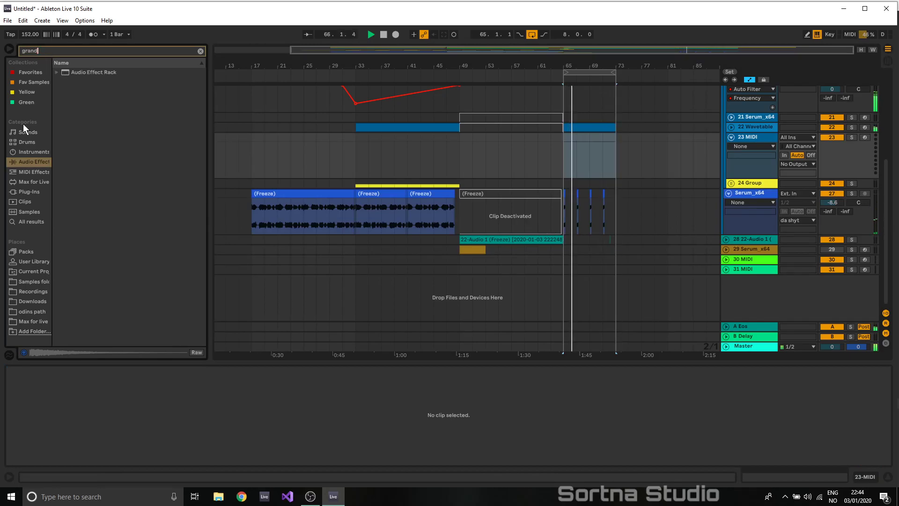
{"action": "left_click", "coordinate": [28, 221]}
{"action": "left_click_drag", "start_coordinate": [88, 101], "coordinate": [591, 165]}
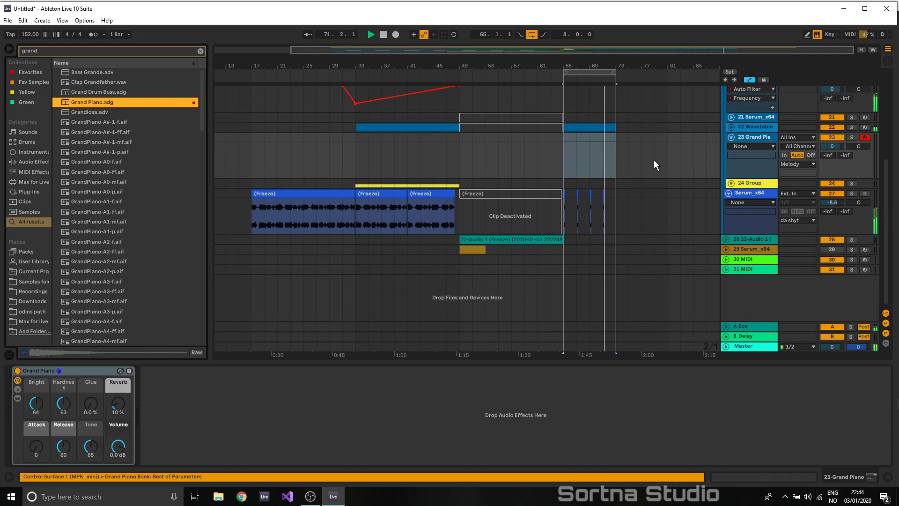
- Copy the Wavetable clip at bar 65 to the Grand Piano track and set that track's volume to -1.3 dB
{"action": "left_click", "coordinate": [750, 126]}
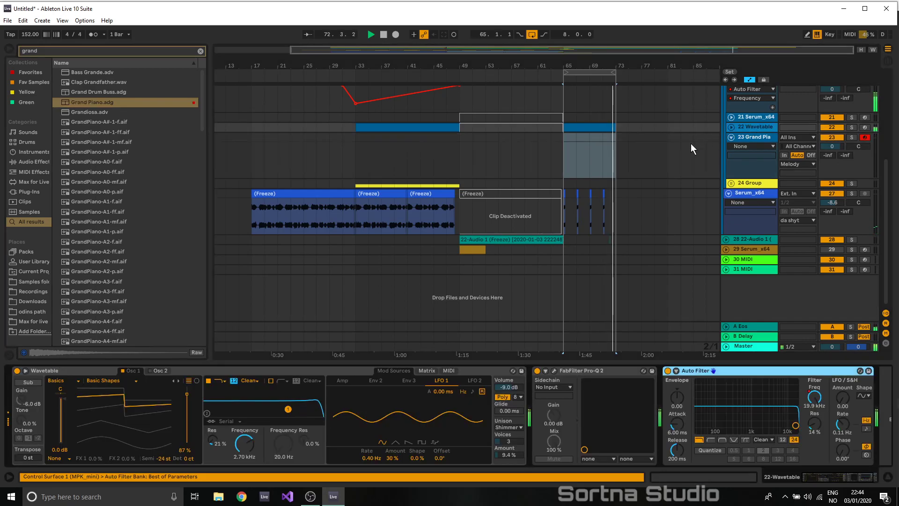
{"action": "left_click", "coordinate": [586, 130]}
{"action": "left_click_drag", "start_coordinate": [585, 131], "coordinate": [585, 154]}
{"action": "left_click_drag", "start_coordinate": [832, 147], "coordinate": [832, 148]}
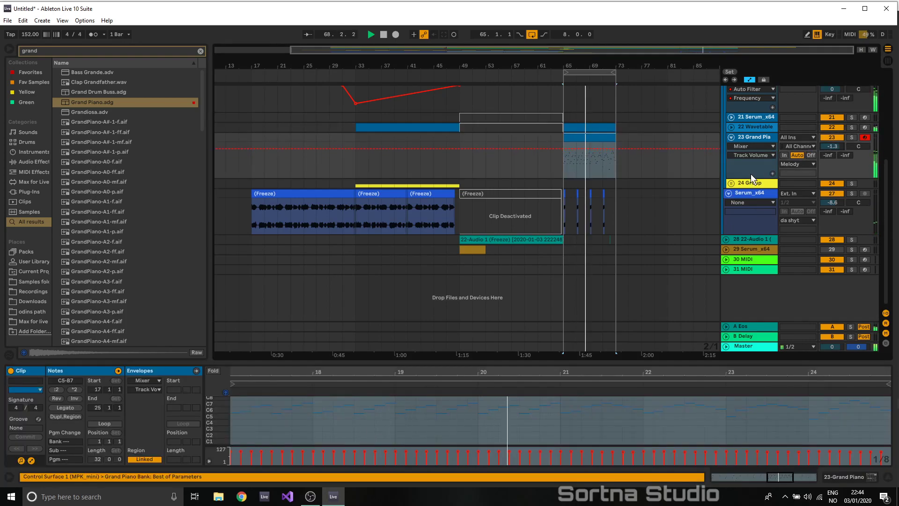
- Transpose all notes of the Grand Piano clip down two octaves to the C3-B5 range
{"action": "left_click", "coordinate": [535, 407]}
{"action": "key", "text": "ctrl+a"}
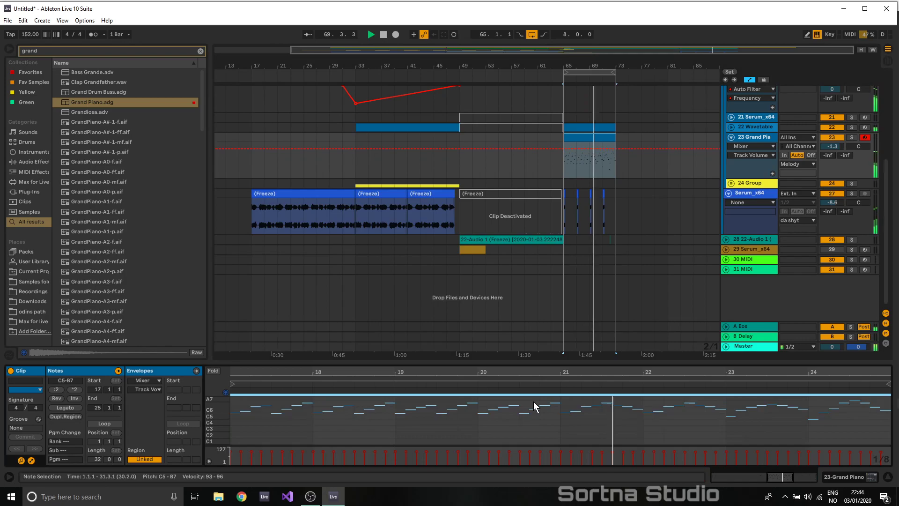
{"action": "key", "text": "shift+Down"}
{"action": "key", "text": "shift+Down"}
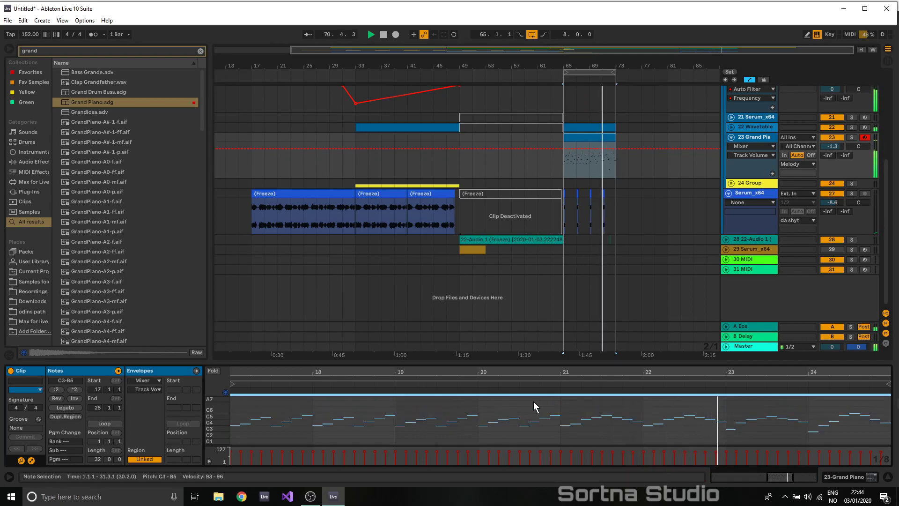
- Set the Grand Piano track's volume to -2.4 dB and its A-Eos send to -8.0 dB, and solo the track
{"action": "mouse_move", "coordinate": [833, 146]}
{"action": "left_mouse_down"}
{"action": "mouse_move", "coordinate": [831, 154]}
{"action": "mouse_move", "coordinate": [831, 136]}
{"action": "left_mouse_up"}
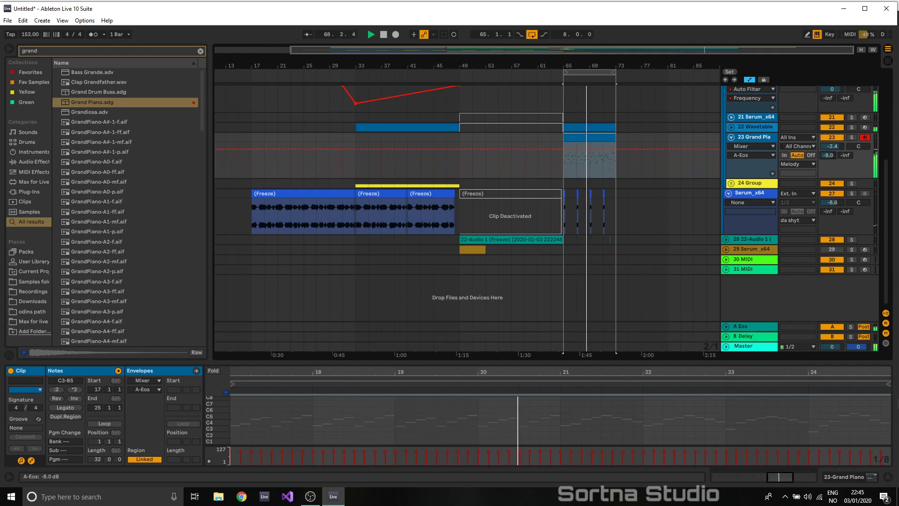
{"action": "left_click", "coordinate": [852, 138]}
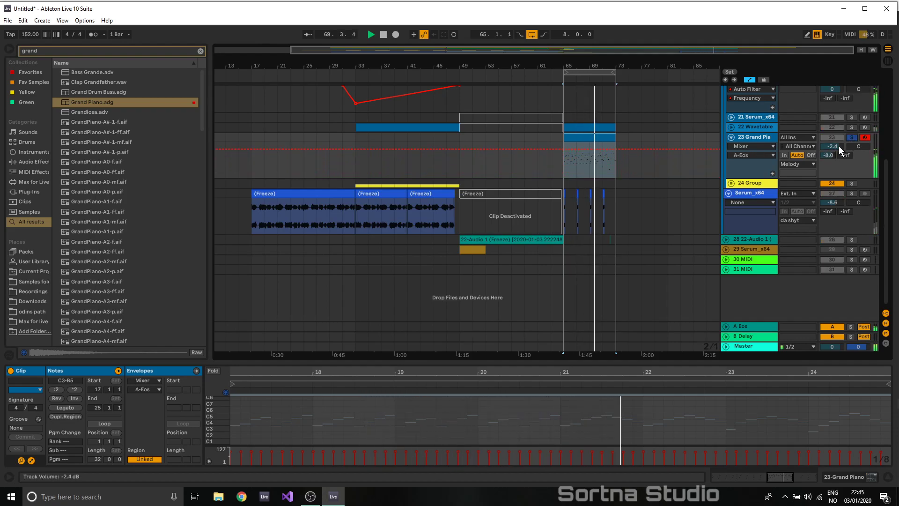
- Lower all Grand Piano notes another two octaves to the C1-B3 range and play the loop
{"action": "left_click", "coordinate": [594, 137]}
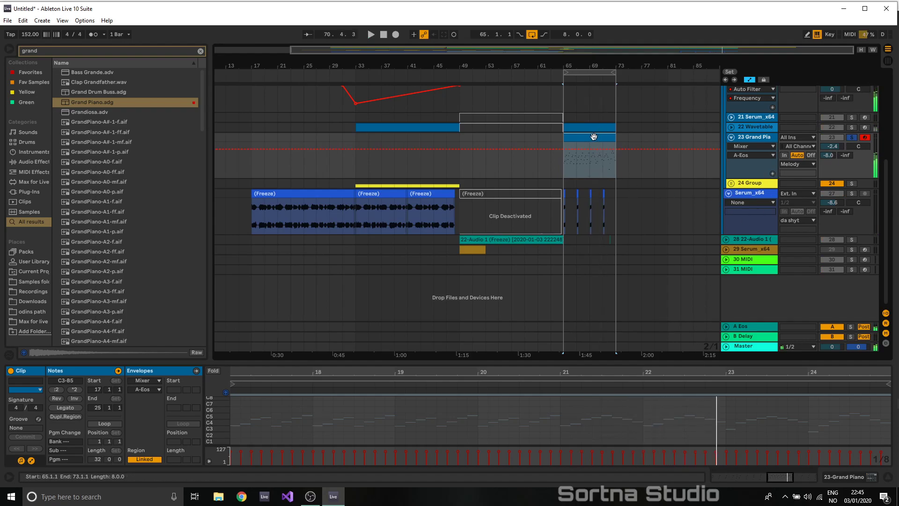
{"action": "left_click", "coordinate": [510, 404]}
{"action": "key", "text": "ctrl+a"}
{"action": "key", "text": "shift+Down"}
{"action": "key", "text": "shift+Down"}
{"action": "key", "text": "space"}
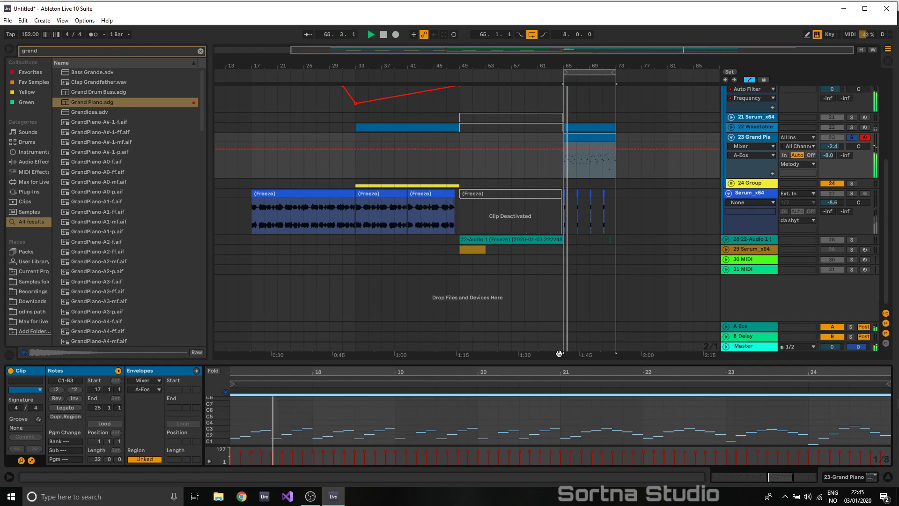
- Move the Grand Piano track out of the Melody group to below 29 MIDI, and enlarge its note editor
{"action": "left_click_drag", "start_coordinate": [560, 363], "coordinate": [551, 98]}
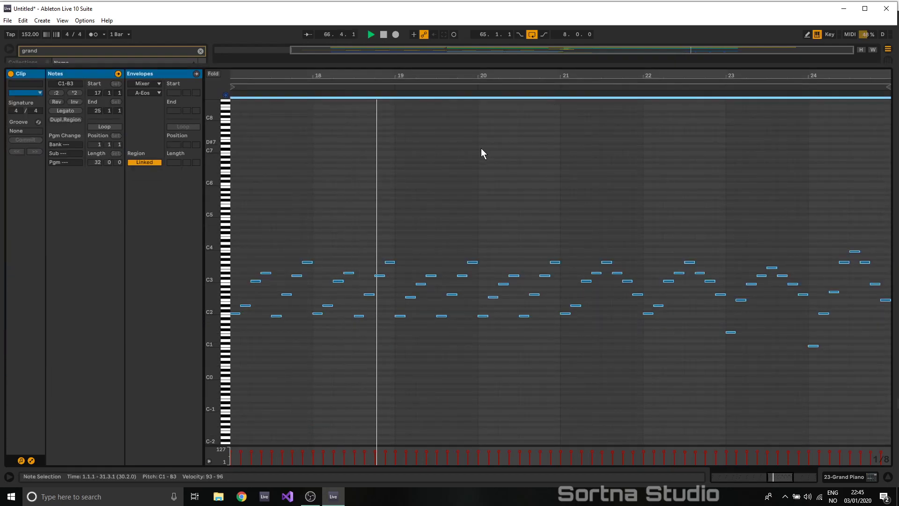
{"action": "left_click_drag", "start_coordinate": [620, 65], "coordinate": [598, 325]}
{"action": "left_click_drag", "start_coordinate": [765, 129], "coordinate": [743, 262]}
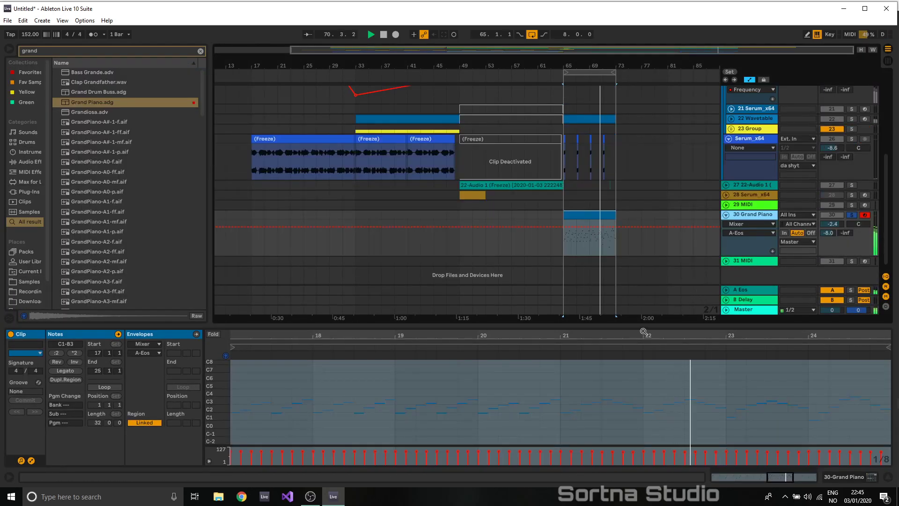
{"action": "left_click_drag", "start_coordinate": [642, 323], "coordinate": [644, 44]}
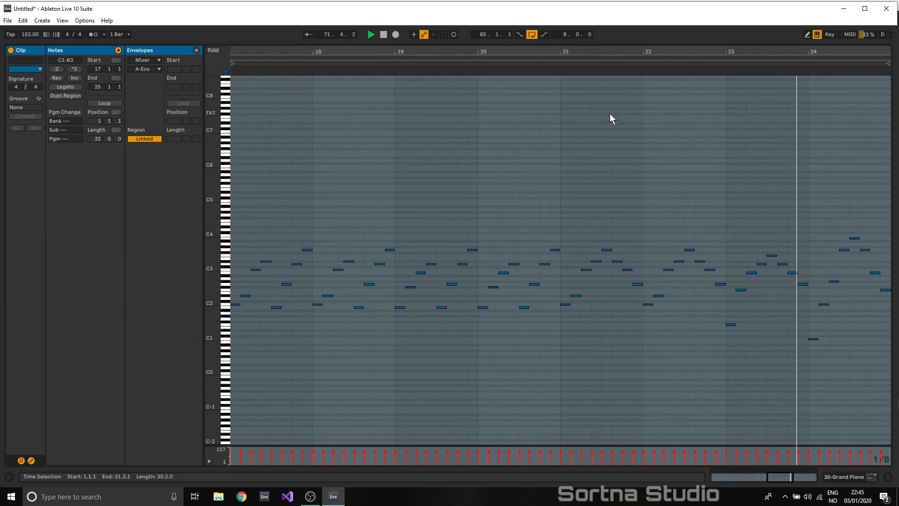
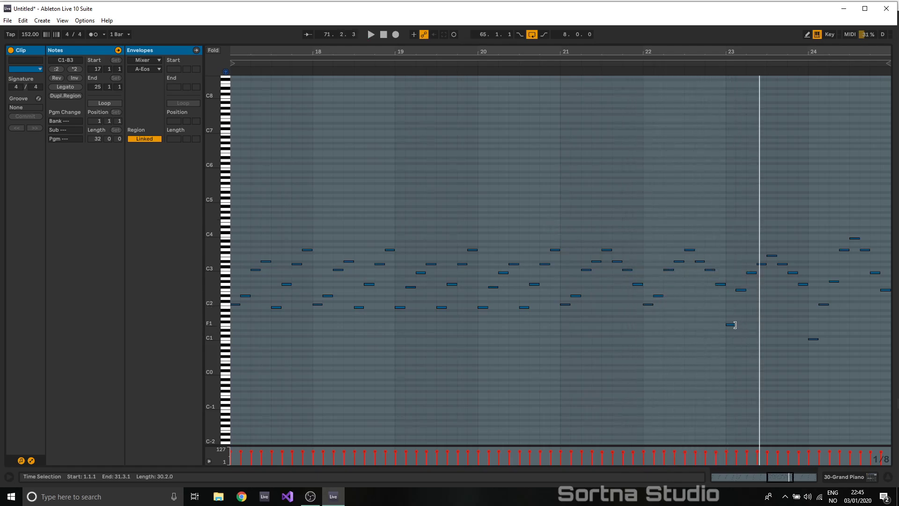
- Lower the Grand Piano note at 23.3.1 to G#1
{"action": "left_click", "coordinate": [761, 264]}
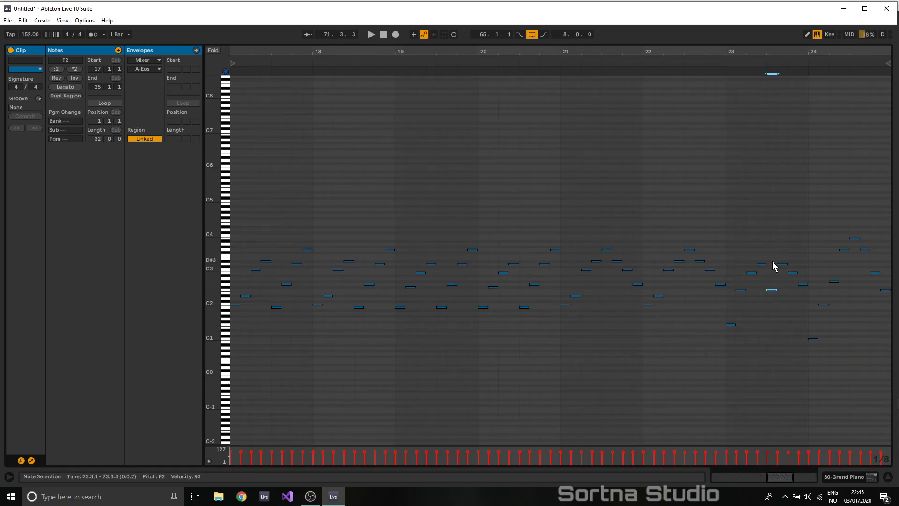
{"action": "key", "text": "shift+Down"}
{"action": "key", "text": "Up"}
{"action": "key", "text": "Up"}
{"action": "key", "text": "Up"}
{"action": "left_click", "coordinate": [792, 272]}
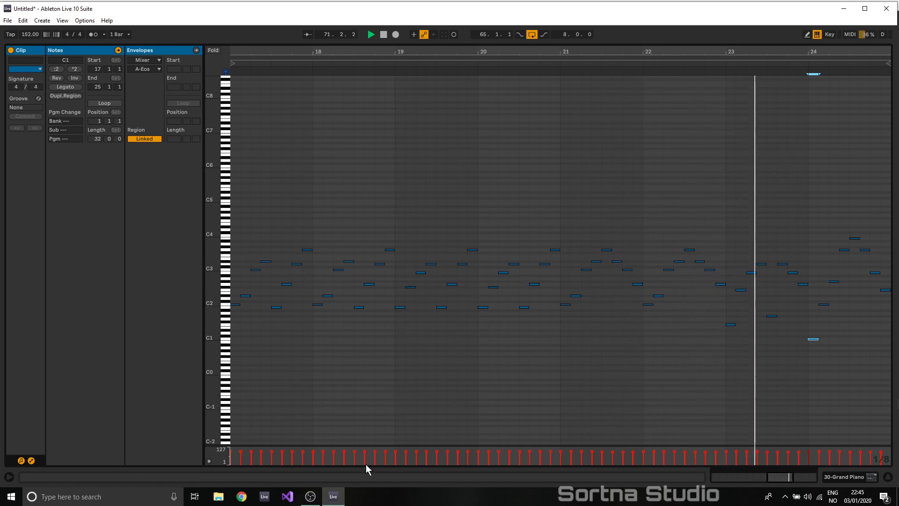
- Lower the note at 24.3.1 to G1 and play back the end of the loop
{"action": "key", "text": "space"}
{"action": "left_click_drag", "start_coordinate": [853, 233], "coordinate": [862, 250]}
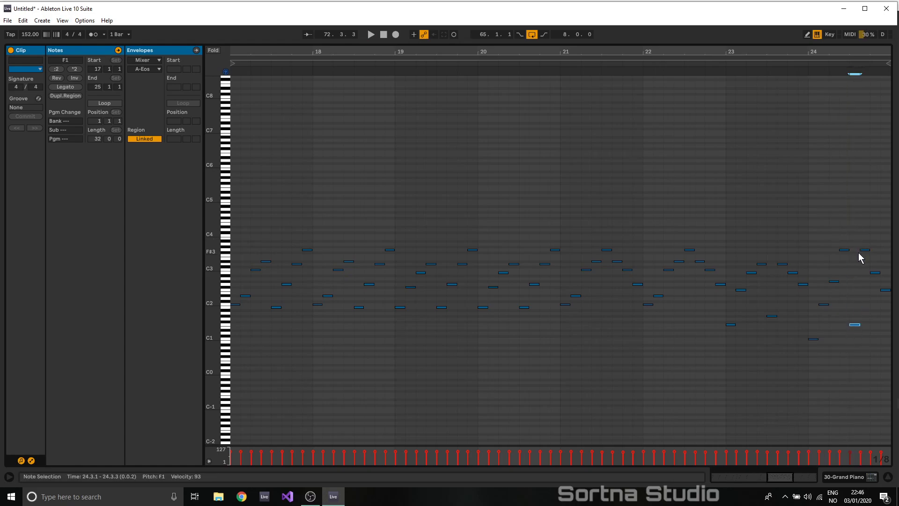
{"action": "key", "text": "Up"}
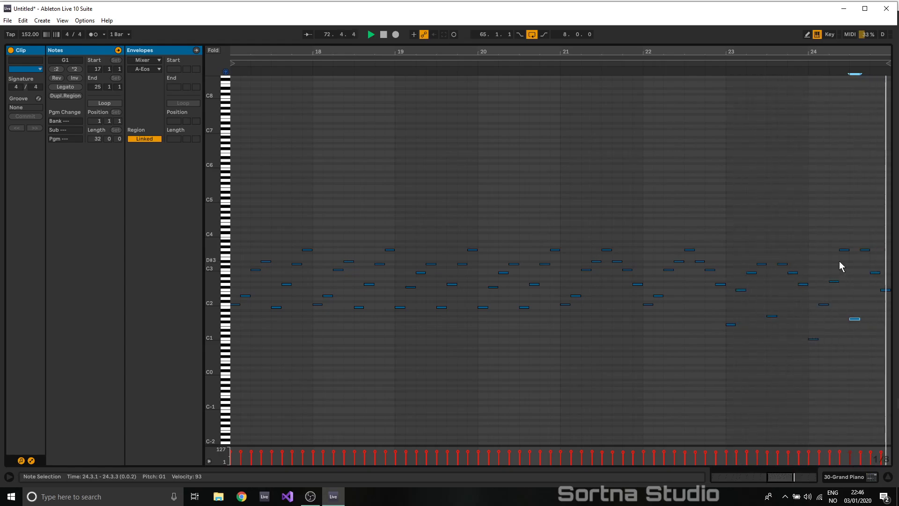
{"action": "left_click_drag", "start_coordinate": [689, 43], "coordinate": [641, 42]}
{"action": "key", "text": "space"}
{"action": "key", "text": "space"}
{"action": "key", "text": "space"}
- Add a G5 note at 17.1.1 above the low piano pattern and play the opening bar
{"action": "double_click", "coordinate": [239, 184]}
{"action": "key", "text": "Up"}
{"action": "key", "text": "space"}
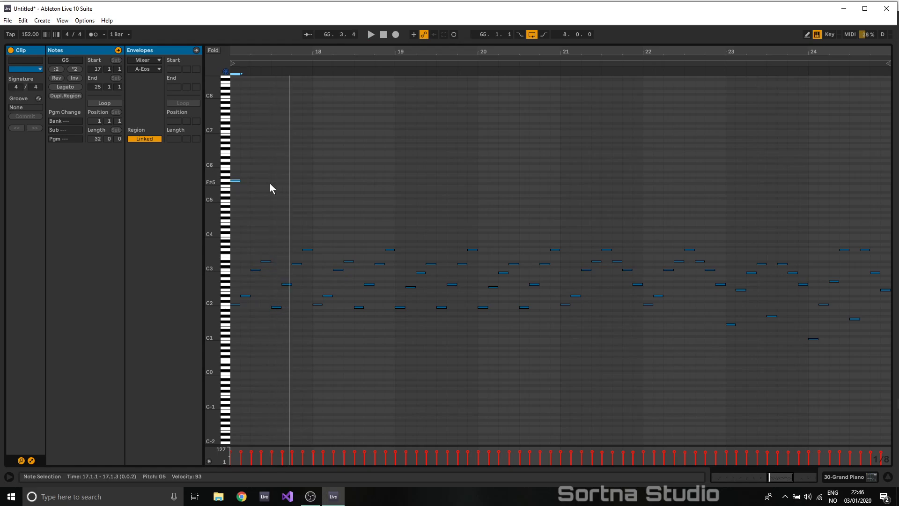
{"action": "key", "text": "space"}
{"action": "left_click_drag", "start_coordinate": [294, 54], "coordinate": [348, 55]}
{"action": "key", "text": "space"}
- Add consecutive sixteenth notes F#5, G#5 and G5, and shift the group one sixteenth earlier so it begins at 17.4.3
{"action": "double_click", "coordinate": [380, 184]}
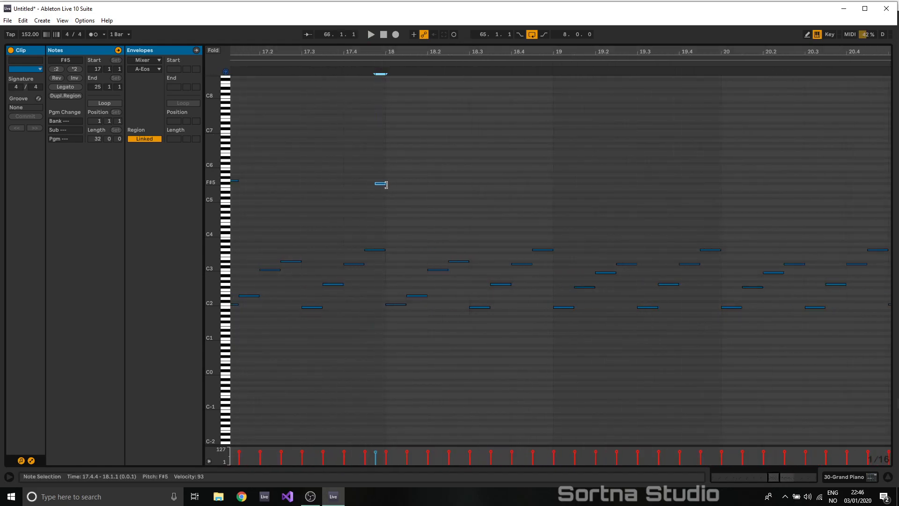
{"action": "double_click", "coordinate": [393, 178]}
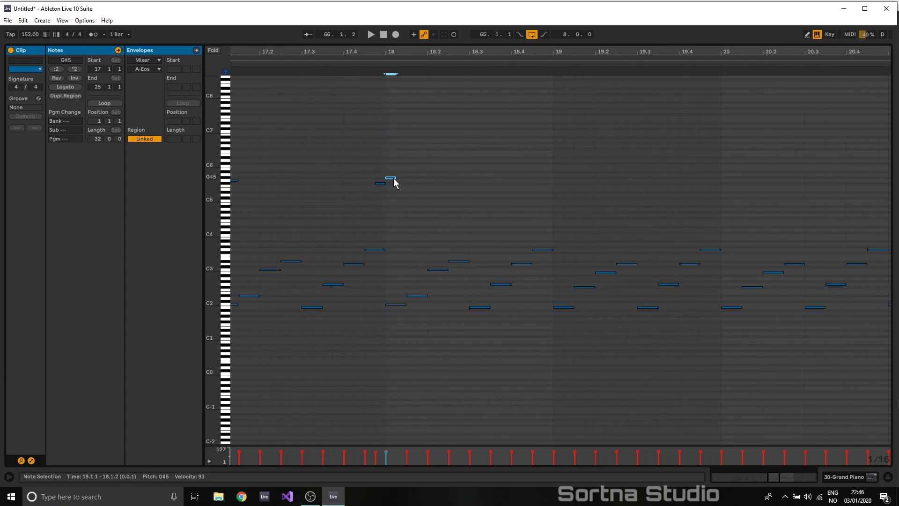
{"action": "double_click", "coordinate": [401, 180]}
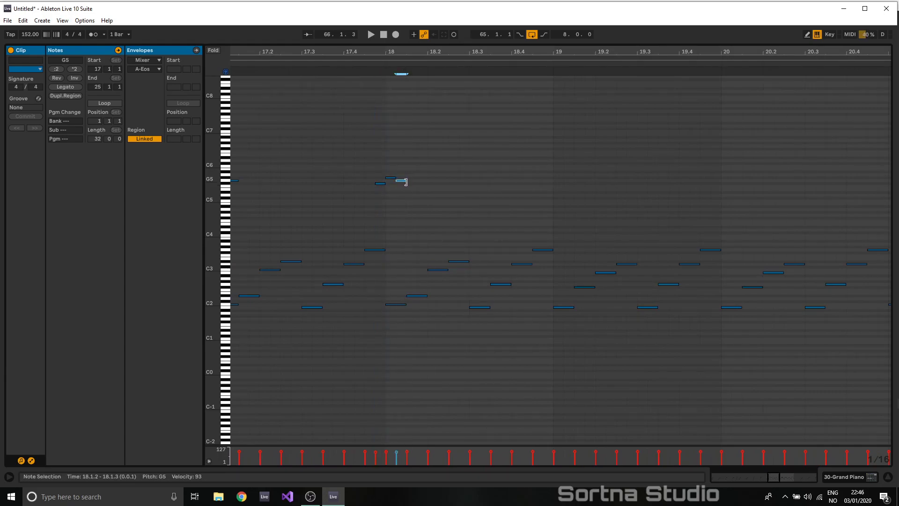
{"action": "key", "text": "space"}
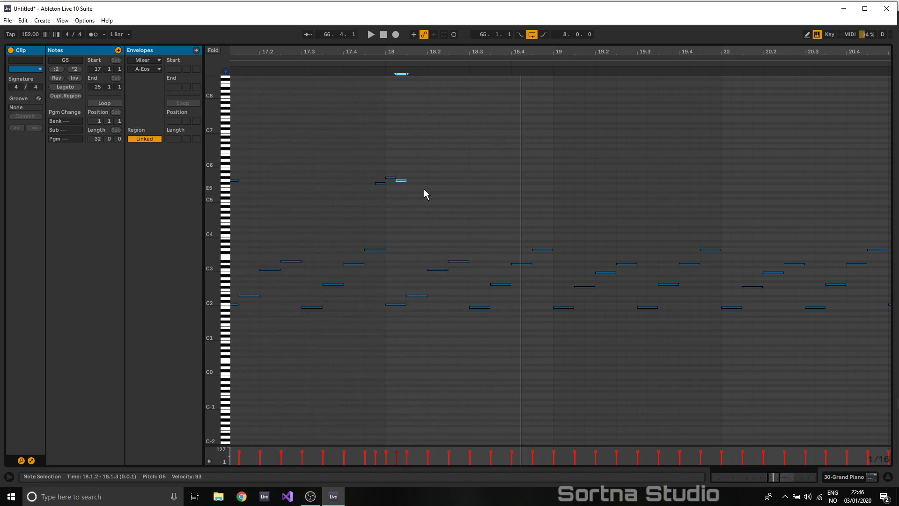
{"action": "left_click_drag", "start_coordinate": [382, 167], "coordinate": [408, 184]}
{"action": "key", "text": "Left"}
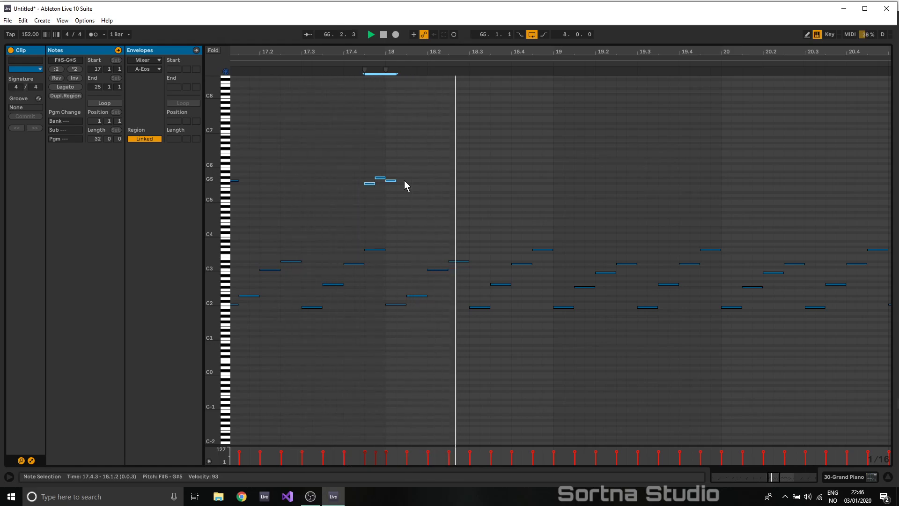
{"action": "key", "text": "space"}
- Add the F#5, G#5, G5 figure from 18.4.3, followed by D5, D#5, G#4 and G4 notes from 19.1.3 to 19.3.1
{"action": "double_click", "coordinate": [537, 186]}
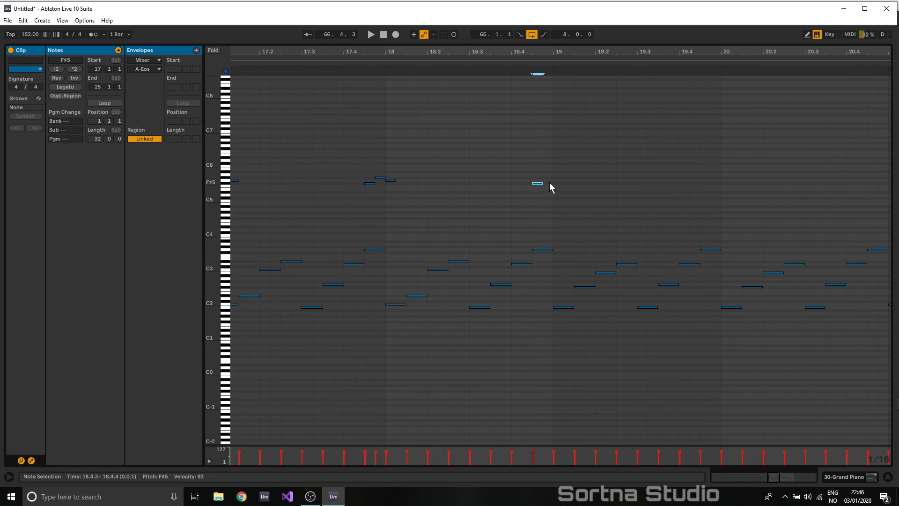
{"action": "double_click", "coordinate": [548, 178]}
{"action": "double_click", "coordinate": [560, 183]}
{"action": "double_click", "coordinate": [578, 194]}
{"action": "double_click", "coordinate": [598, 192]}
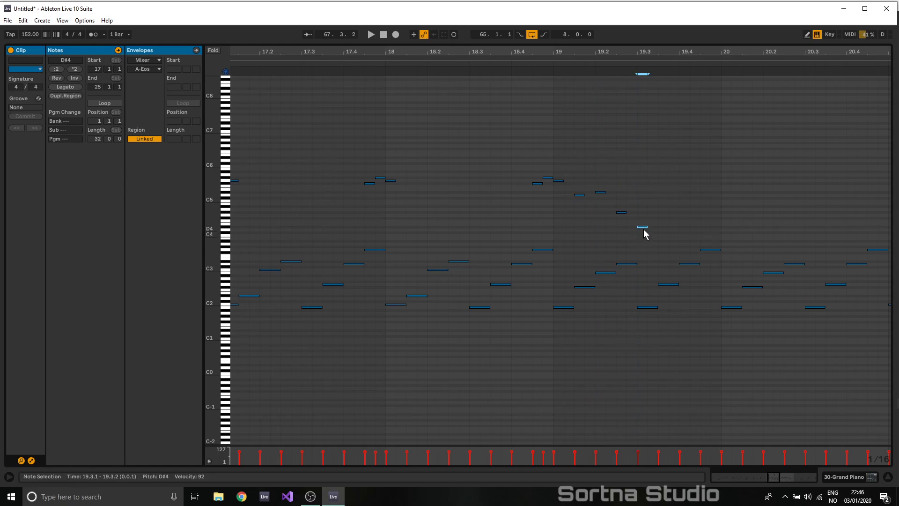
{"action": "key", "text": "space"}
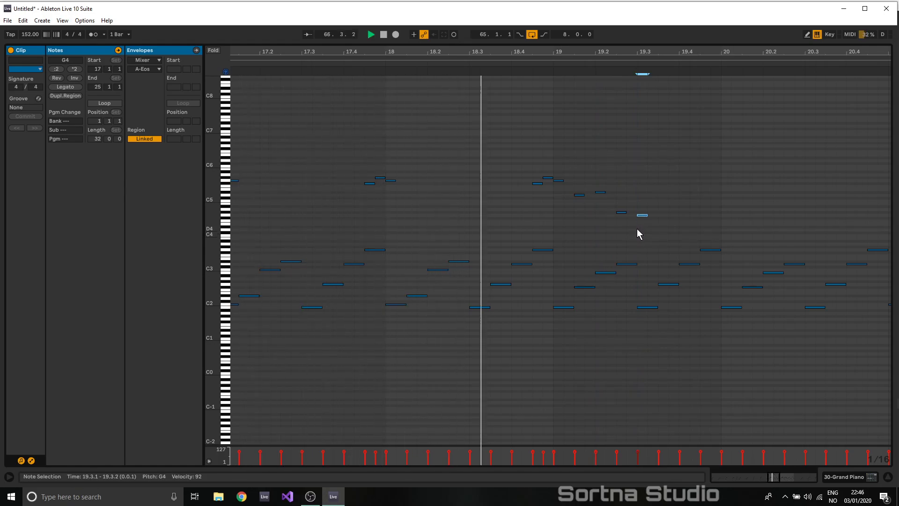
{"action": "key", "text": "space"}
- Lengthen the four notes from 19.1.3 to eighth notes and add an eighth-note G4 at 19.4.1
{"action": "left_click_drag", "start_coordinate": [579, 178], "coordinate": [675, 248]}
{"action": "left_click_drag", "start_coordinate": [647, 215], "coordinate": [701, 224]}
{"action": "double_click", "coordinate": [684, 224]}
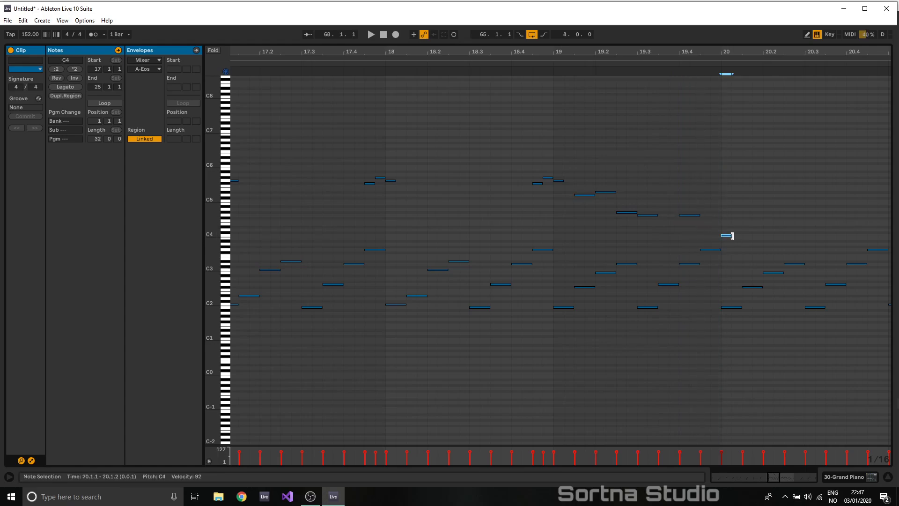
- Make the note at 20.1.1 a two-beat B3, and duplicate it to 20.3.1 as a G3 shortened to 0.1.1
{"action": "left_click_drag", "start_coordinate": [733, 238], "coordinate": [805, 242]}
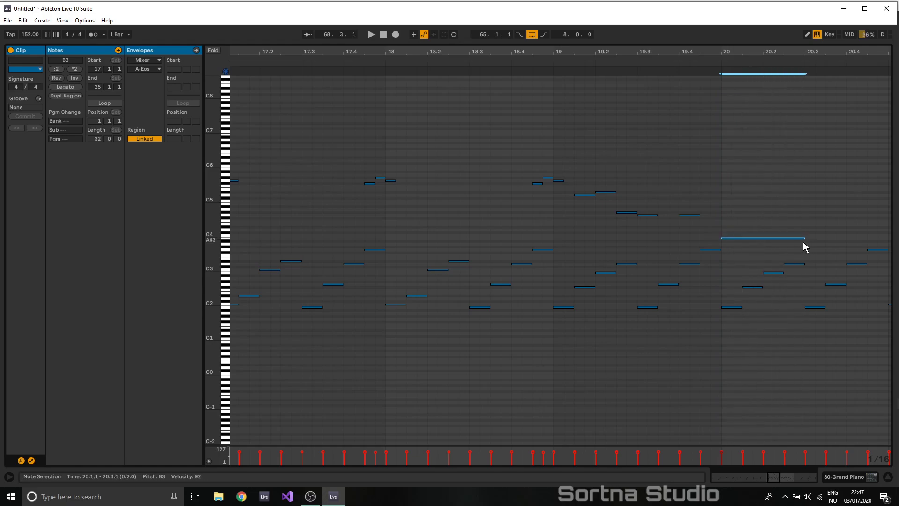
{"action": "key", "text": "ctrl+d"}
{"action": "key", "text": "Down"}
{"action": "key", "text": "Down"}
{"action": "key", "text": "Down"}
{"action": "key", "text": "Down"}
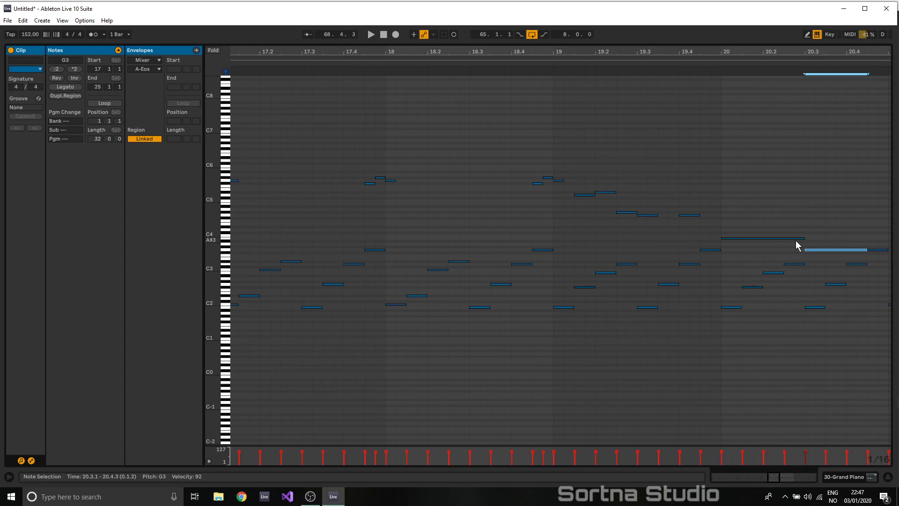
{"action": "key", "text": "shift+Left"}
{"action": "key", "text": "space"}
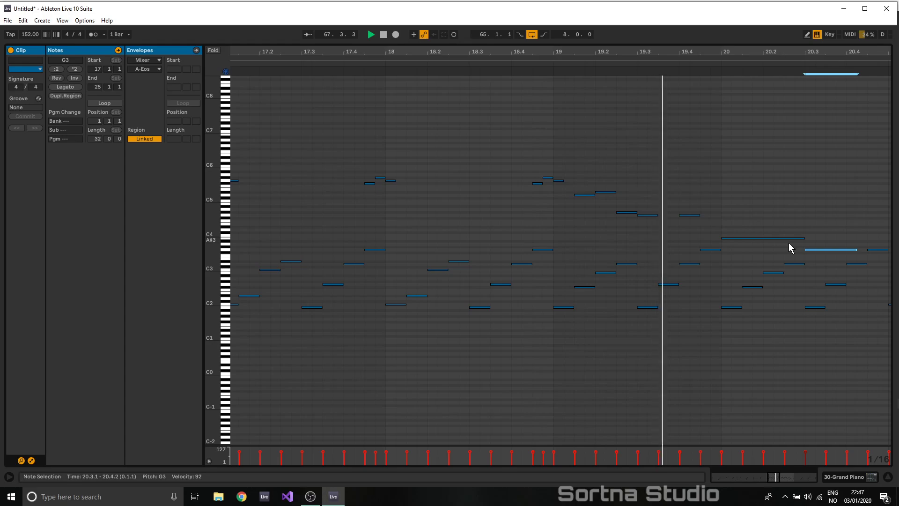
- Raise the two long notes at 20.1.1 and 20.3.1 by one octave
{"action": "key", "text": "space"}
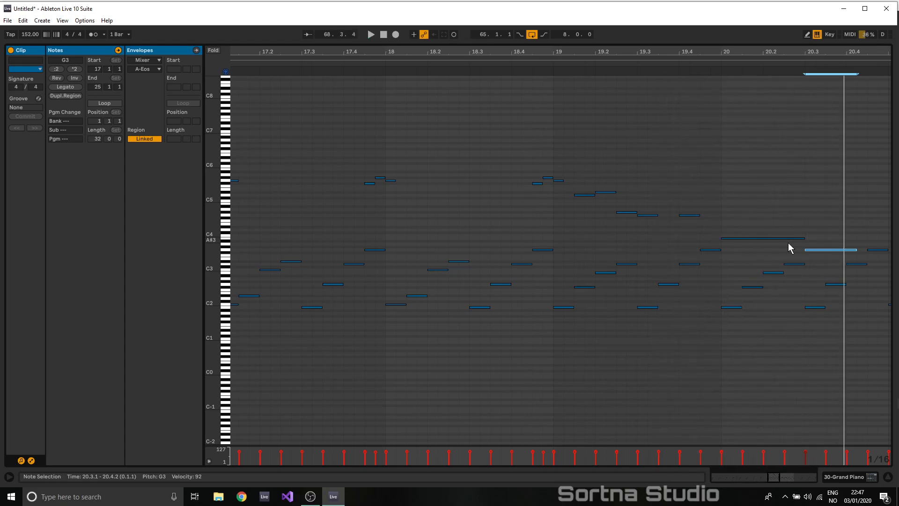
{"action": "left_click_drag", "start_coordinate": [784, 214], "coordinate": [822, 248]}
{"action": "key", "text": "shift+Up"}
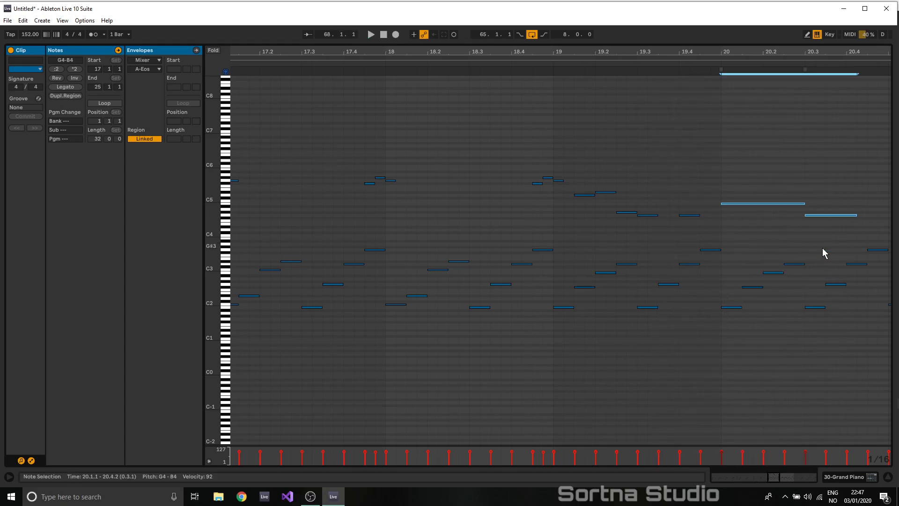
{"action": "left_click", "coordinate": [843, 214]}
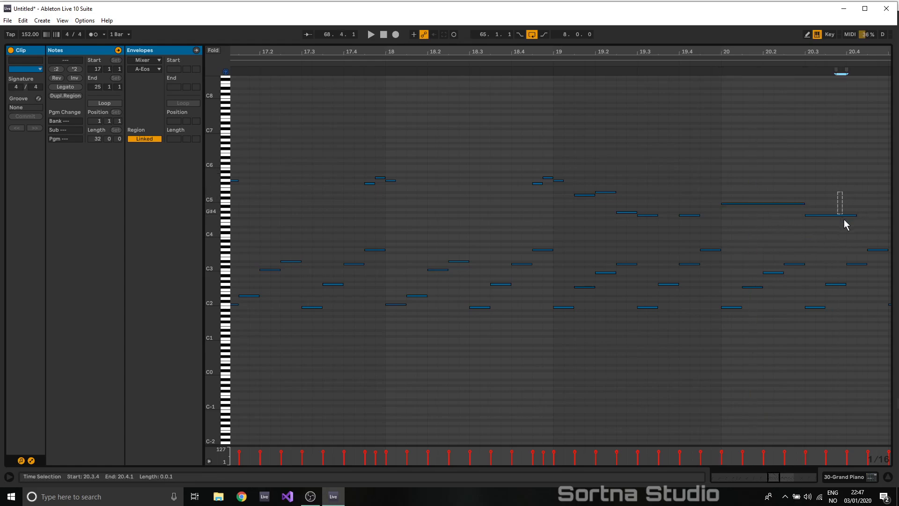
- Add sixteenth notes B4 at 20.4.3 and E5 at 20.4.4, and play the passage
{"action": "double_click", "coordinate": [872, 204]}
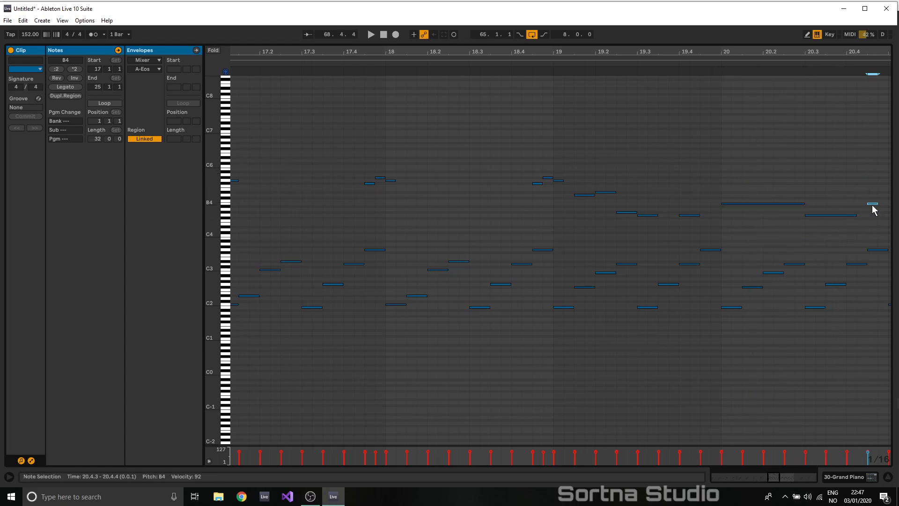
{"action": "double_click", "coordinate": [884, 186]}
{"action": "left_click", "coordinate": [846, 68]}
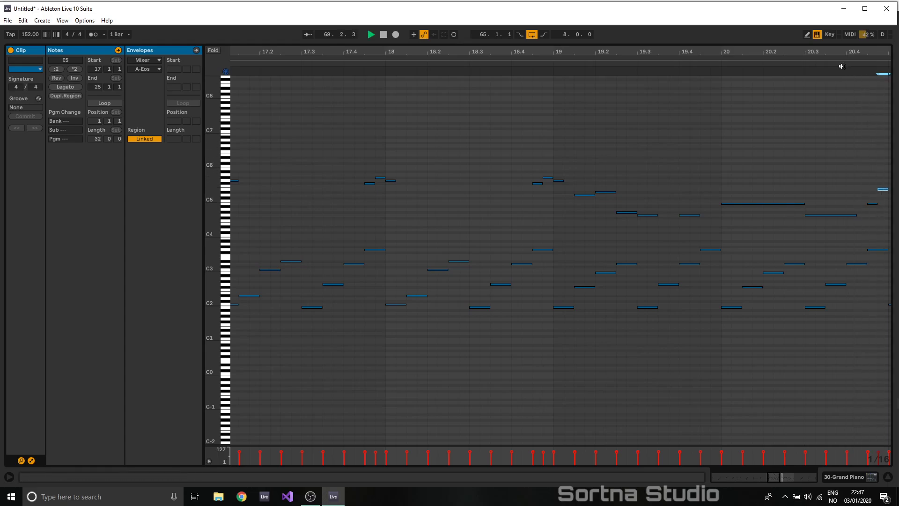
{"action": "key", "text": "space"}
- Lower the E5 note at 20.4.4 to D#5, reverse the order of the last two notes, and play them
{"action": "left_click", "coordinate": [873, 204]}
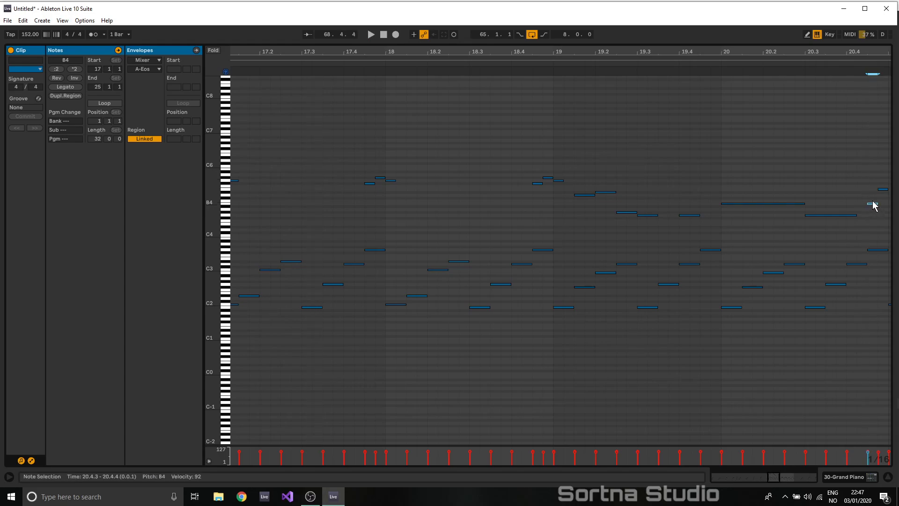
{"action": "left_click", "coordinate": [884, 189]}
{"action": "left_click", "coordinate": [873, 203], "text": "shift"}
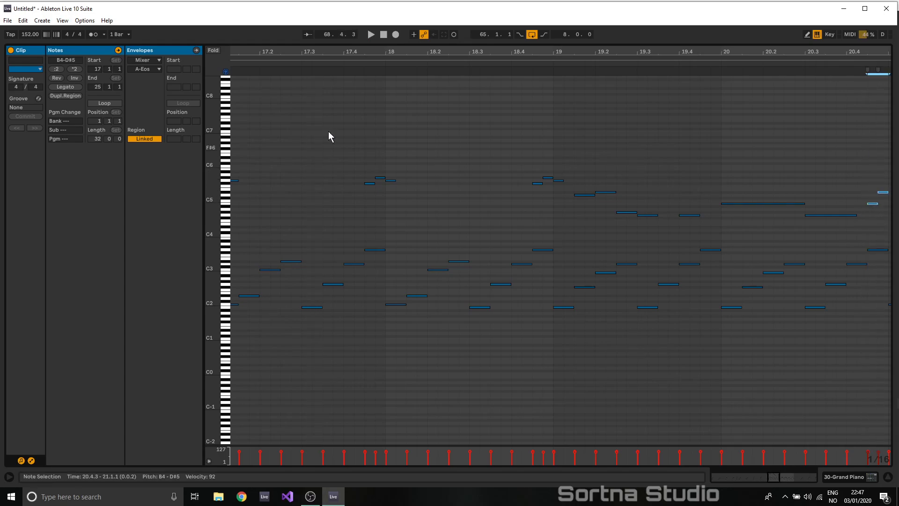
{"action": "left_click", "coordinate": [57, 80]}
{"action": "left_click", "coordinate": [782, 61]}
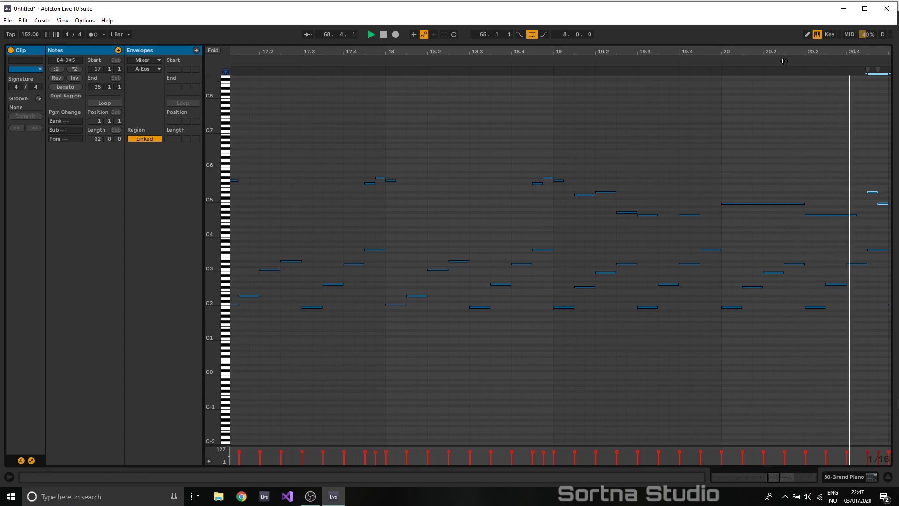
{"action": "left_click", "coordinate": [783, 61]}
{"action": "key", "text": "space"}
- Raise the note at 20.4.3 to E5, and shrink the note editor to play the loop in the arrangement
{"action": "left_click_drag", "start_coordinate": [867, 178], "coordinate": [877, 197]}
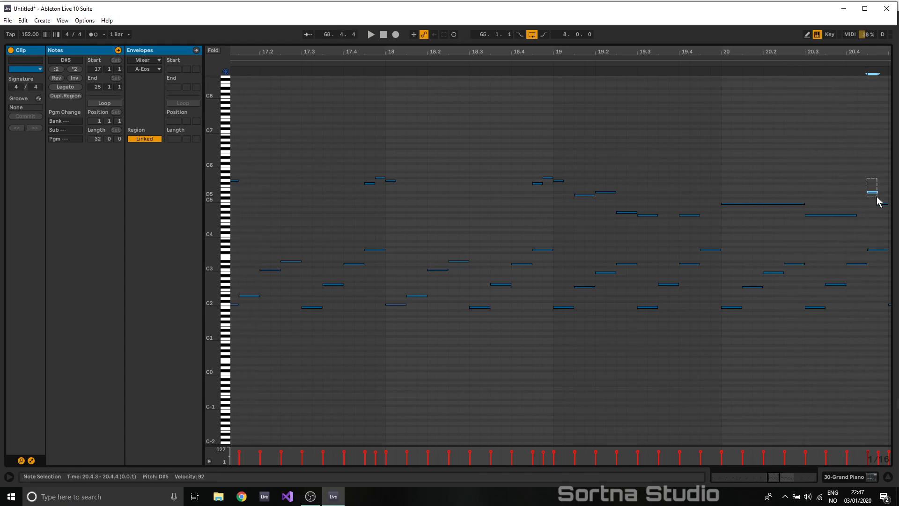
{"action": "left_click", "coordinate": [882, 203]}
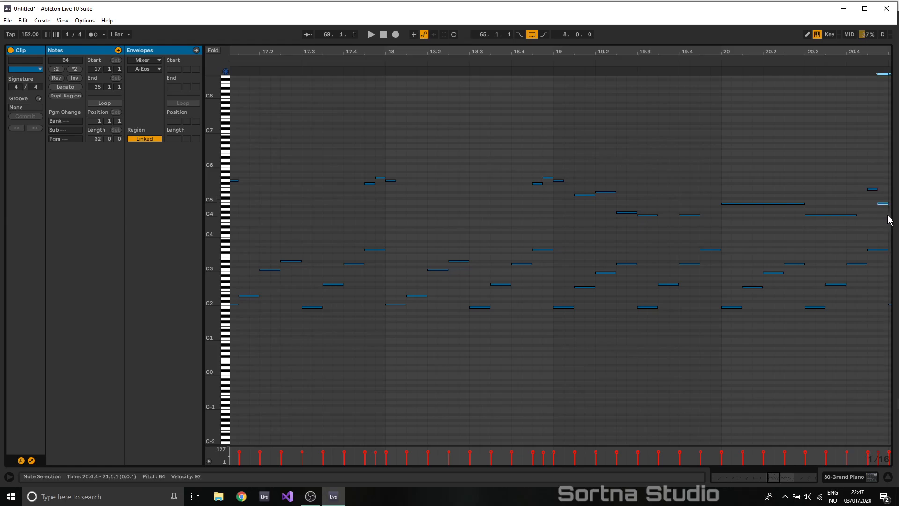
{"action": "left_click", "coordinate": [799, 63]}
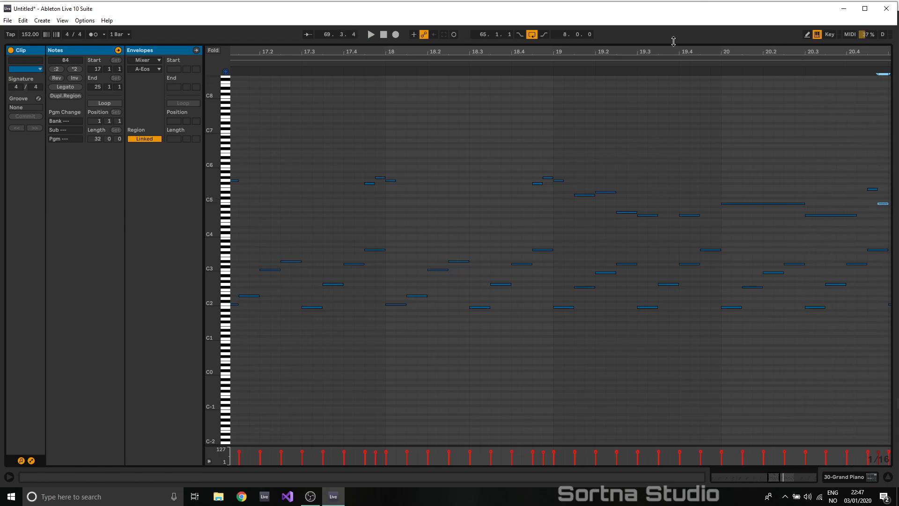
{"action": "left_click_drag", "start_coordinate": [673, 45], "coordinate": [656, 318]}
{"action": "key", "text": "space"}
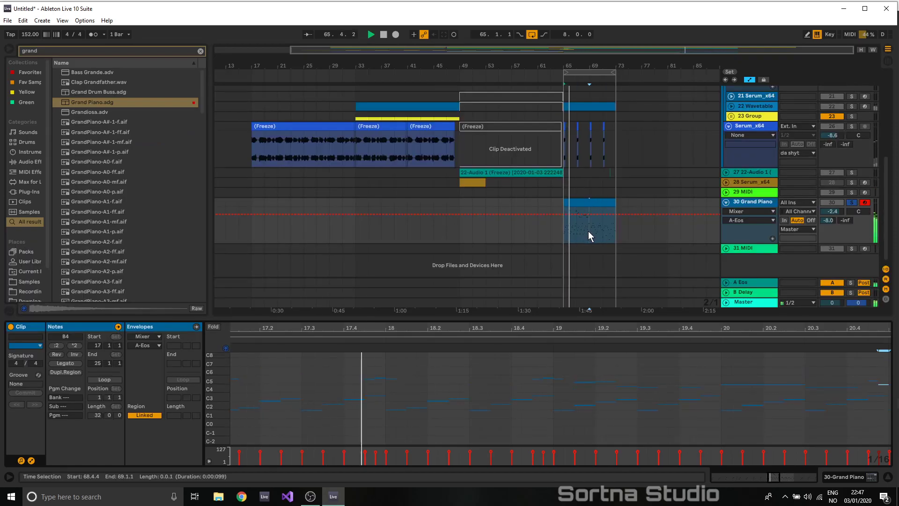
- Shift the last two notes one sixteenth later, and make the second an eighth-note C5 at 21.1.1
{"action": "left_click_drag", "start_coordinate": [774, 477], "coordinate": [730, 395]}
{"action": "left_click_drag", "start_coordinate": [674, 311], "coordinate": [692, 136]}
{"action": "key", "text": "space"}
{"action": "left_click", "coordinate": [538, 190]}
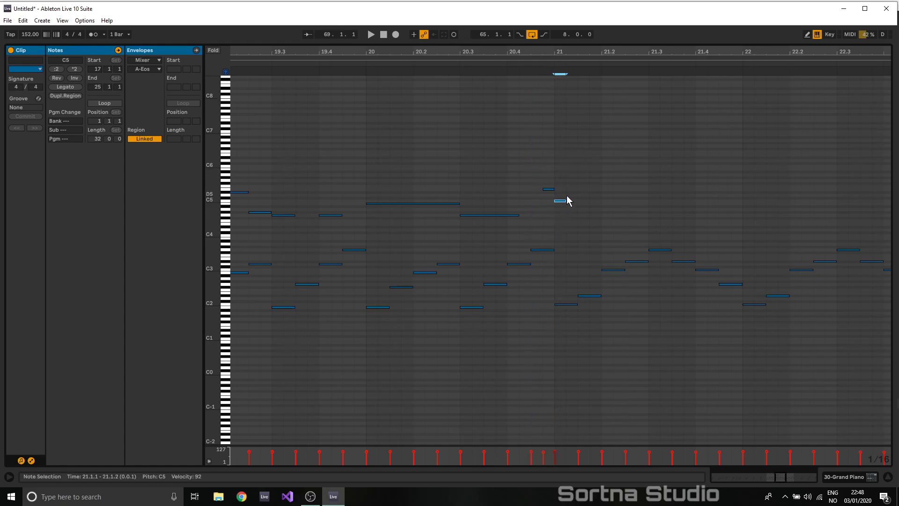
{"action": "left_click_drag", "start_coordinate": [565, 201], "coordinate": [578, 201]}
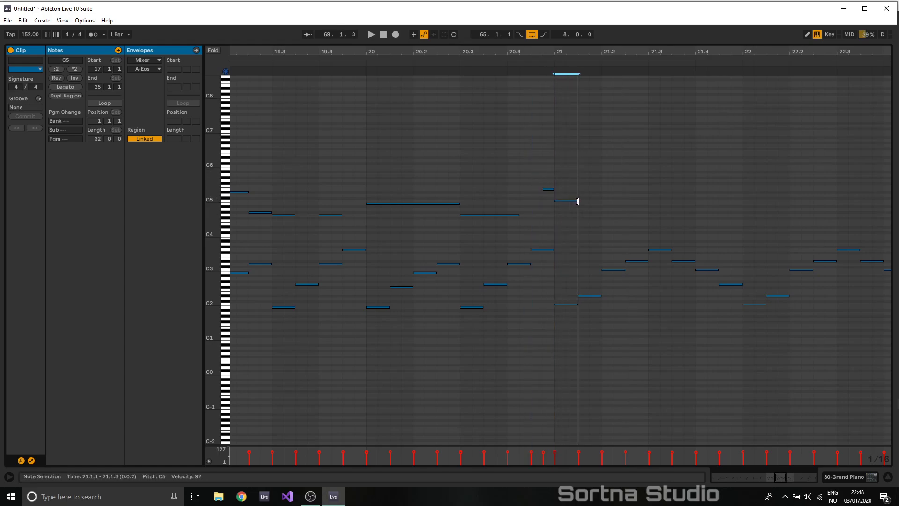
- Add sixteenth notes E5 at 21.1.4, C6 at 21.2.1, G5 at 21.2.3 and G#5 at 21.3.1
{"action": "double_click", "coordinate": [597, 188]}
{"action": "double_click", "coordinate": [606, 169]}
{"action": "double_click", "coordinate": [622, 180]}
{"action": "double_click", "coordinate": [652, 176]}
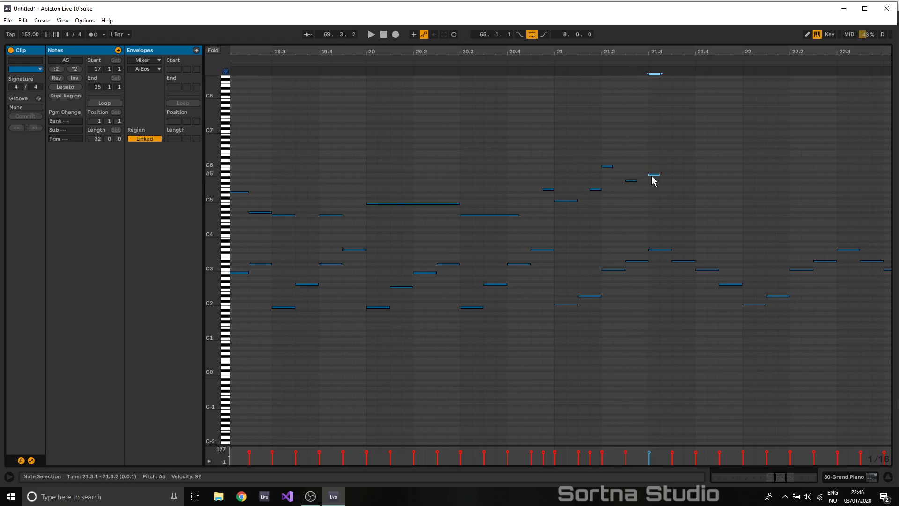
- Add sixteenth notes E5 at 21.3.4, D#5 at 21.4.1, A4 at 22.1.1 and G#4 at 22.2.1
{"action": "key", "text": "Left"}
{"action": "double_click", "coordinate": [701, 192]}
{"action": "double_click", "coordinate": [748, 208]}
{"action": "double_click", "coordinate": [795, 215]}
{"action": "key", "text": "Up"}
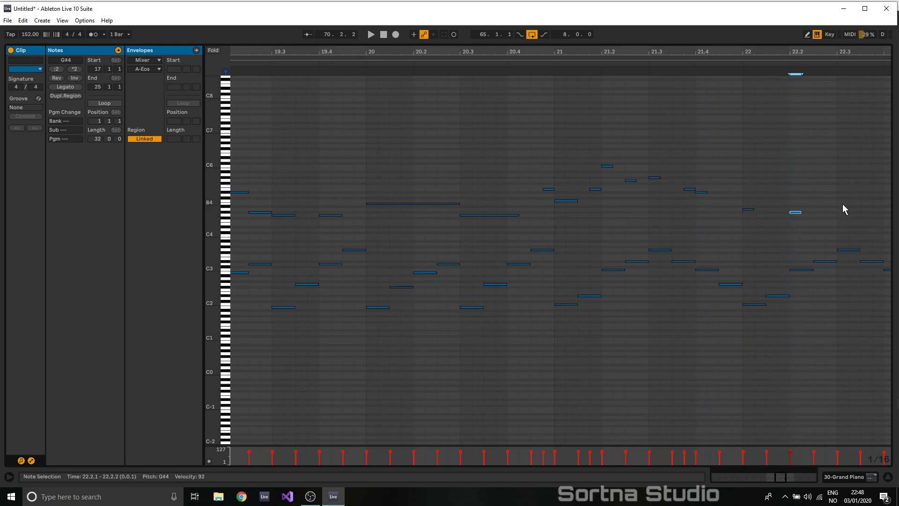
- Add sixteenth notes C5 at 22.3.1 and D#5 at 22.4.1, and play the melody
{"action": "double_click", "coordinate": [842, 201]}
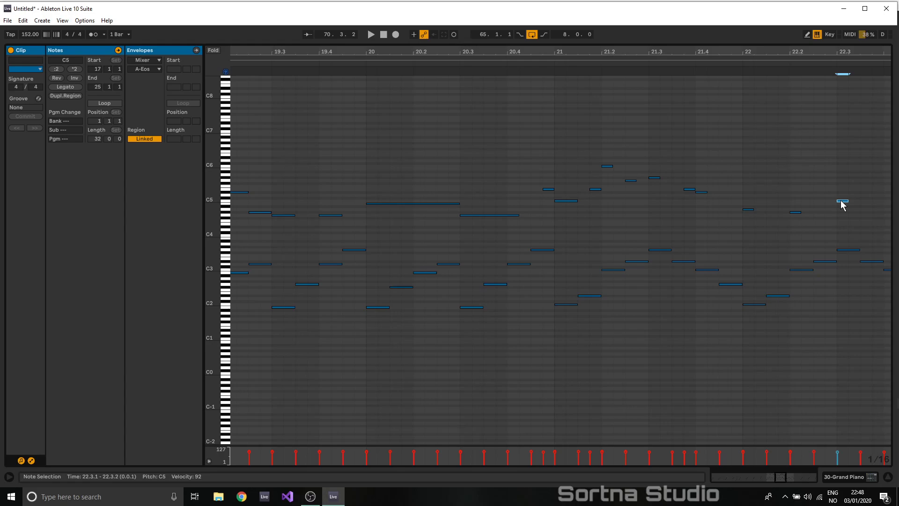
{"action": "key", "text": "Down"}
{"action": "key", "text": "Down"}
{"action": "key", "text": "space"}
{"action": "left_click_drag", "start_coordinate": [780, 477], "coordinate": [780, 429]}
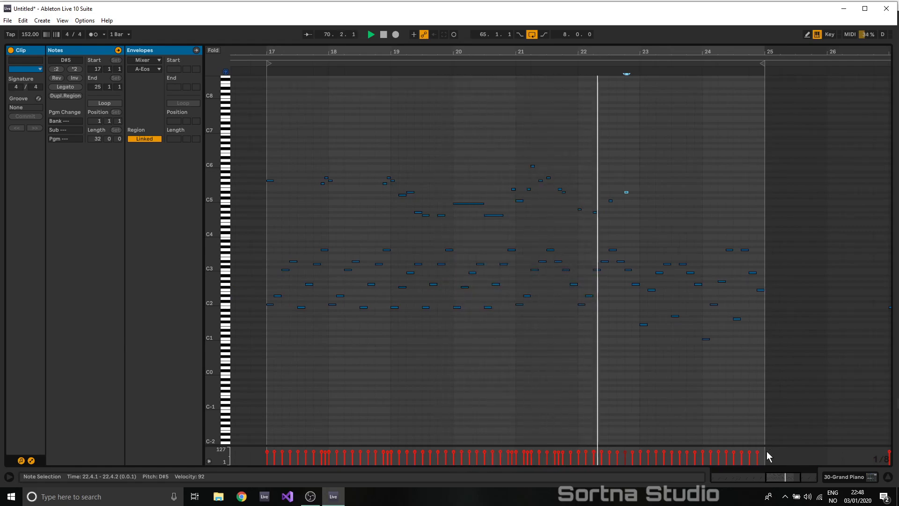
- Delete the high melody notes in bars 21 and 22, and play the passage
{"action": "key", "text": "space"}
{"action": "left_click_drag", "start_coordinate": [632, 176], "coordinate": [567, 221]}
{"action": "key", "text": "Delete"}
{"action": "left_click", "coordinate": [497, 70]}
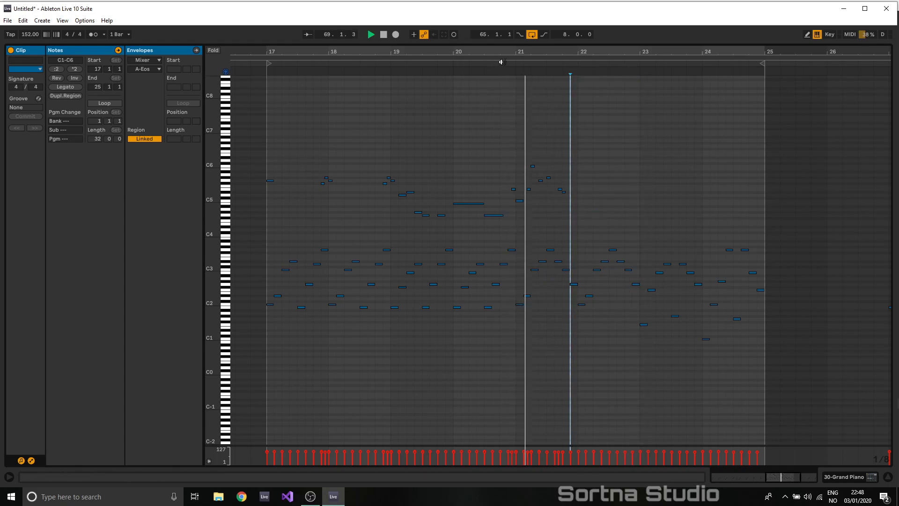
{"action": "key", "text": "space"}
{"action": "left_click_drag", "start_coordinate": [519, 135], "coordinate": [567, 200]}
{"action": "key", "text": "Delete"}
{"action": "key", "text": "space"}
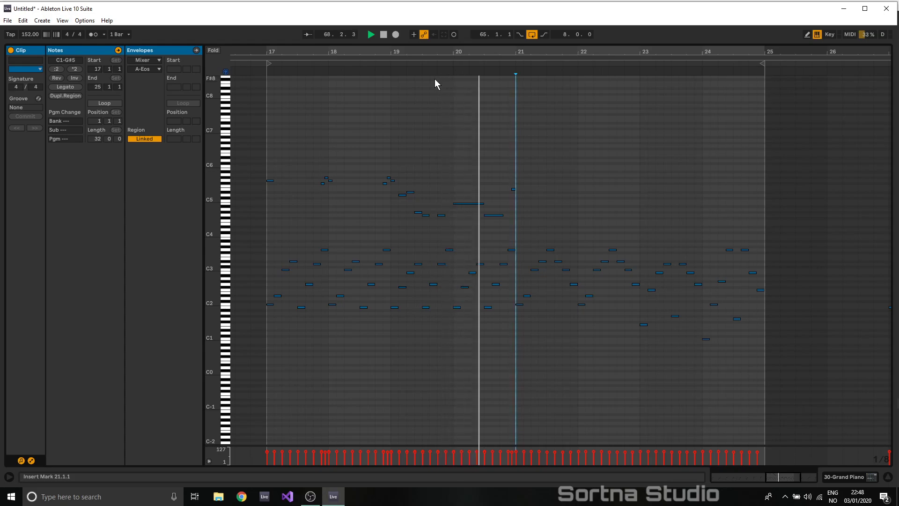
- Remove the E5 at 20.4.4, add an eighth-note G5 at 21.1.1 and play it
{"action": "key", "text": "space"}
{"action": "left_click", "coordinate": [508, 162]}
{"action": "double_click", "coordinate": [519, 195]}
{"action": "key", "text": "Up"}
{"action": "key", "text": "Up"}
{"action": "key", "text": "Up"}
{"action": "key", "text": "Up"}
{"action": "key", "text": "Up"}
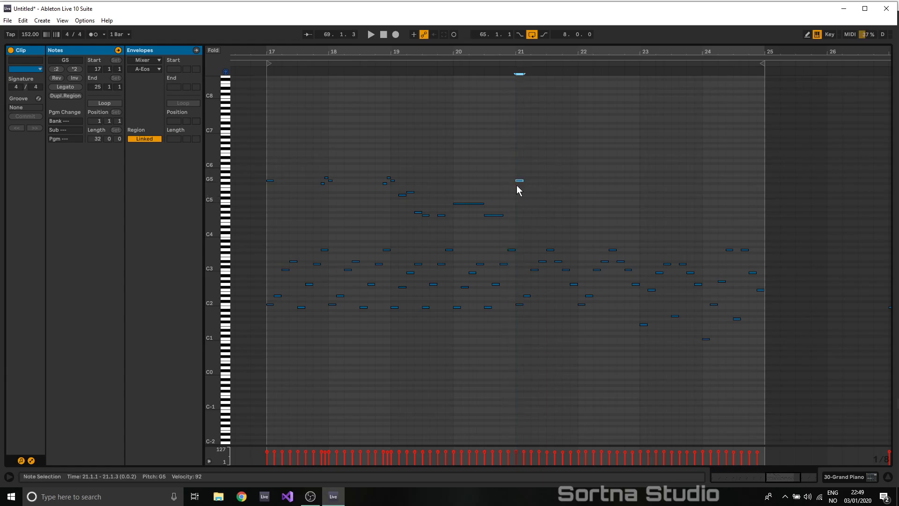
{"action": "key", "text": "space"}
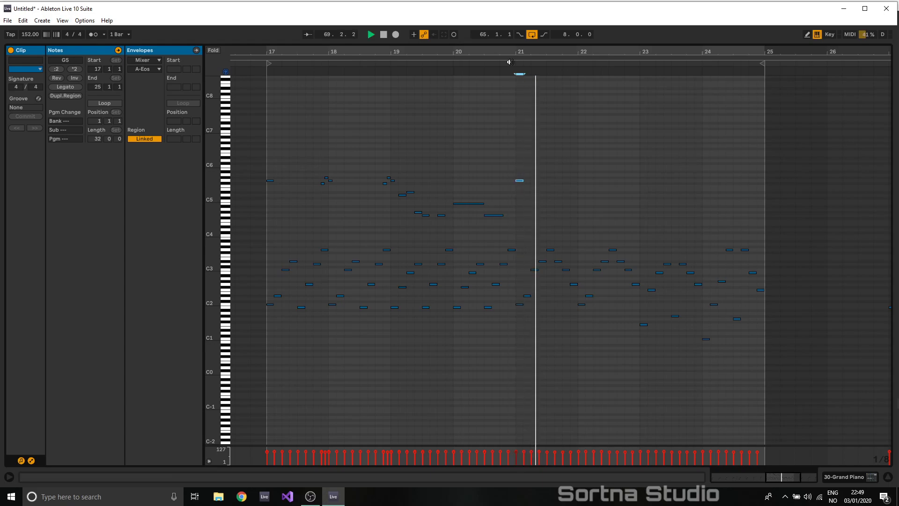
- Add an eighth-note G#4 at 22.1.1, checking its pitch with playback
{"action": "key", "text": "space"}
{"action": "double_click", "coordinate": [582, 192]}
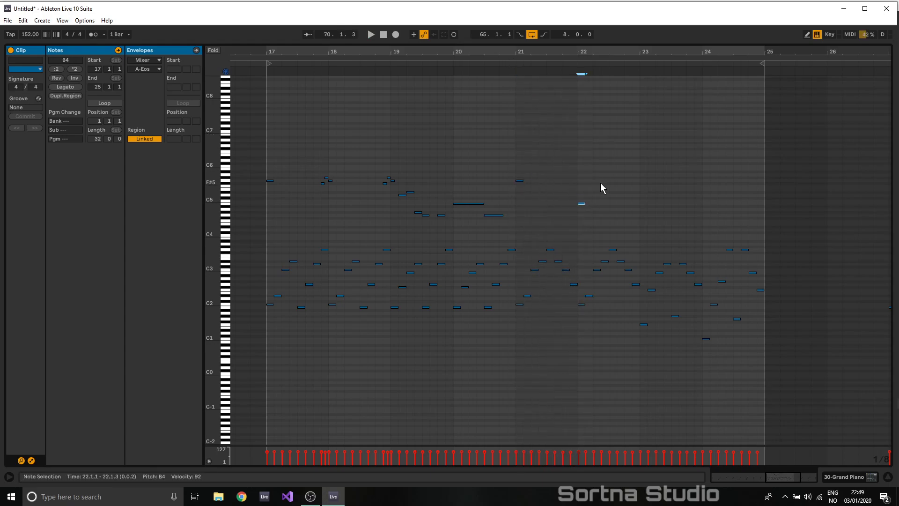
{"action": "key", "text": "Down"}
{"action": "key", "text": "Down"}
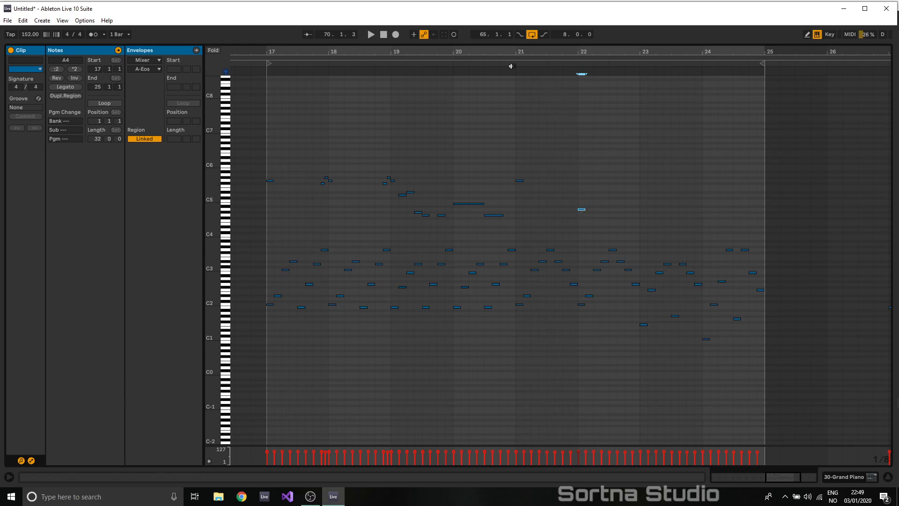
{"action": "key", "text": "space"}
{"action": "key", "text": "Up"}
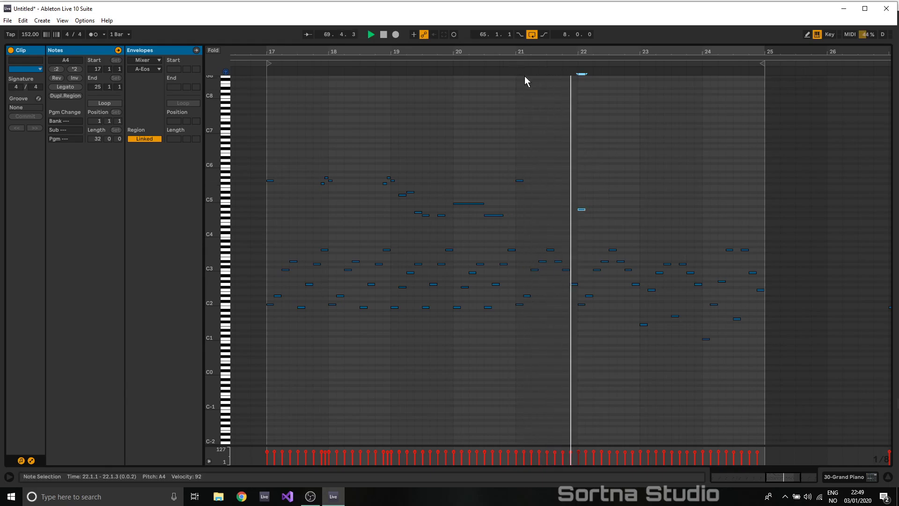
{"action": "key", "text": "Down"}
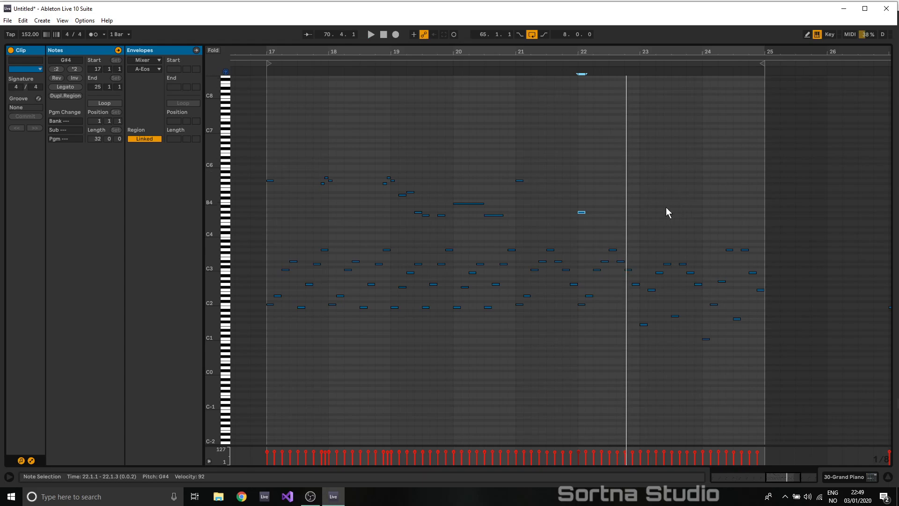
- Add eighth notes F4 at 23.1.1 and G4 at 24.1.1
{"action": "double_click", "coordinate": [644, 223]}
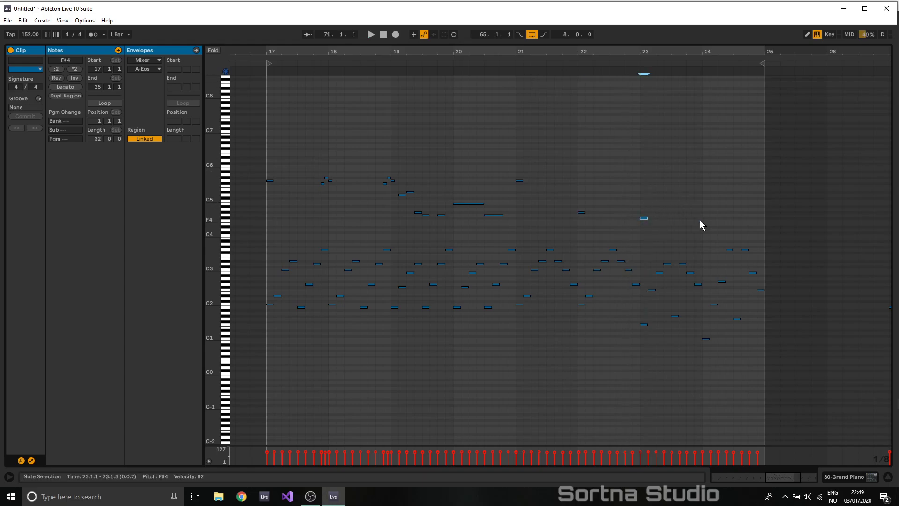
{"action": "key", "text": "Down"}
{"action": "double_click", "coordinate": [707, 209]}
- Lengthen the four melody notes starting bars 21 to 24 to half notes, and play them
{"action": "left_click_drag", "start_coordinate": [723, 101], "coordinate": [522, 227]}
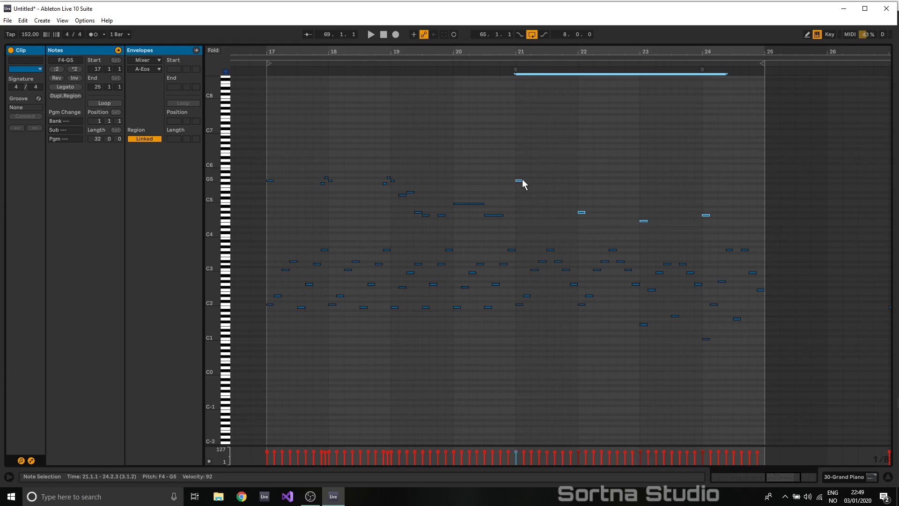
{"action": "left_click_drag", "start_coordinate": [522, 180], "coordinate": [543, 180]}
{"action": "key", "text": "space"}
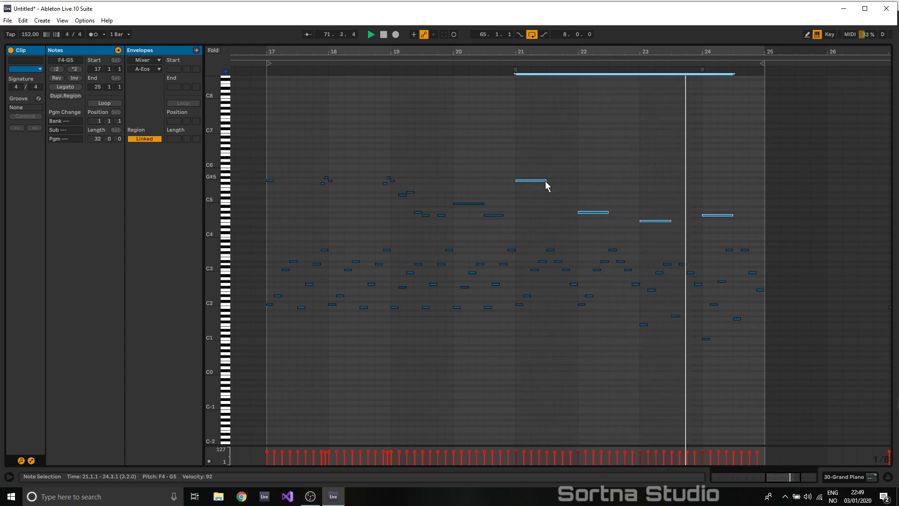
- Raise the half note at 24.1.1 to B4 and play from bar 21
{"action": "left_click", "coordinate": [721, 216]}
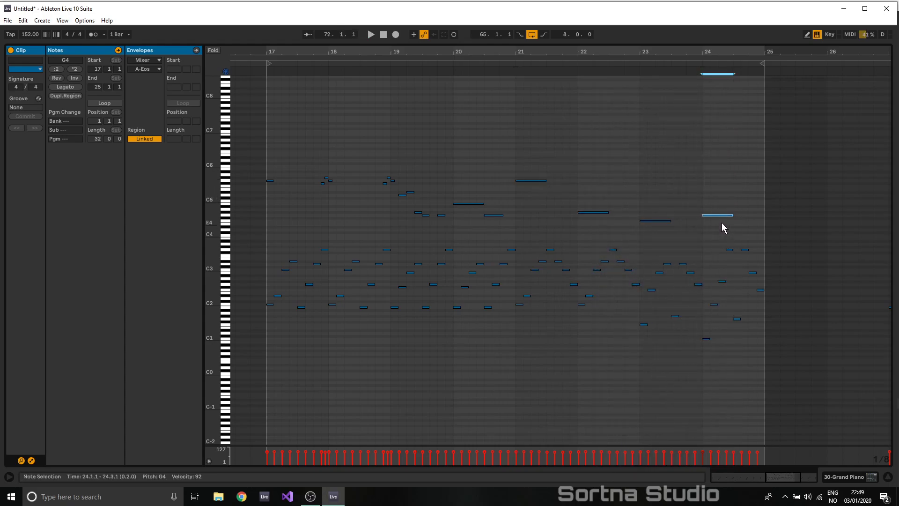
{"action": "key", "text": "Up"}
{"action": "left_click_drag", "start_coordinate": [523, 157], "coordinate": [550, 201]}
{"action": "left_click", "coordinate": [509, 62]}
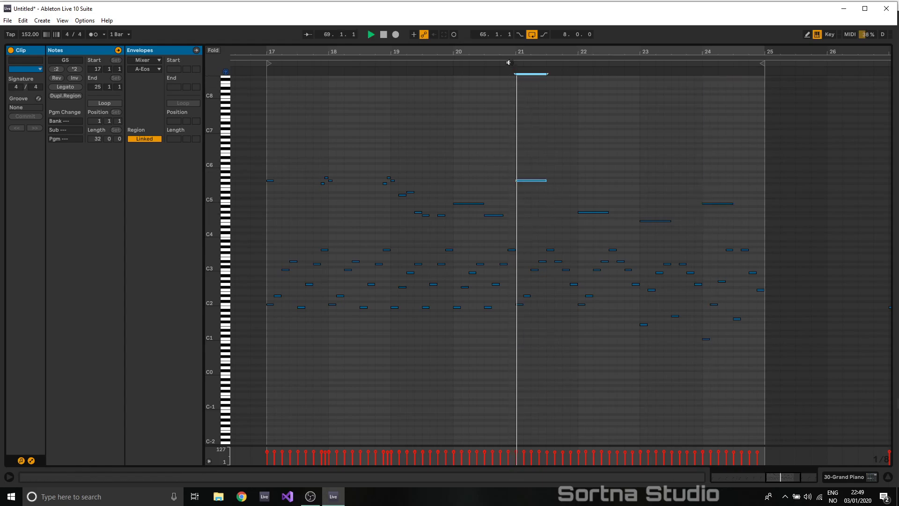
- Add an E5 from 21.3.3 to 22.1.1 and a half-note G#5 at 22.1.1, and play from bar 21
{"action": "double_click", "coordinate": [561, 198]}
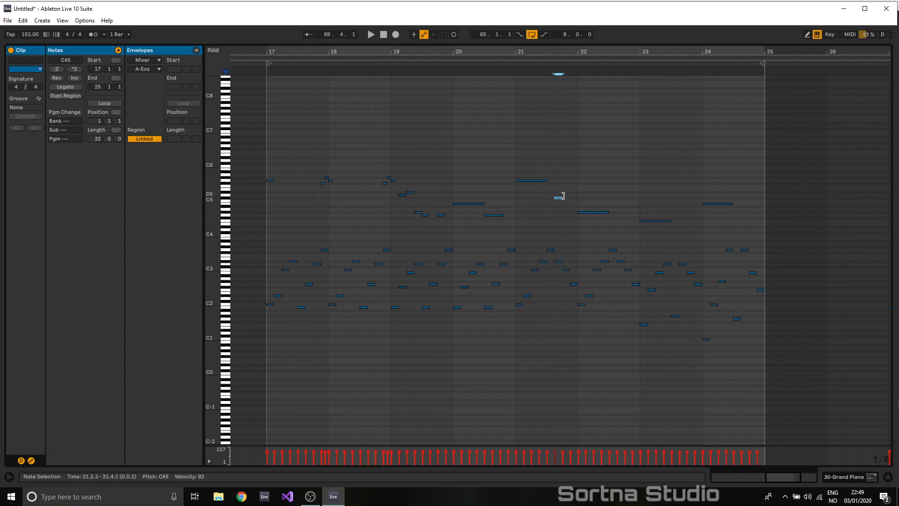
{"action": "left_click_drag", "start_coordinate": [565, 201], "coordinate": [601, 238]}
{"action": "left_click", "coordinate": [601, 213]}
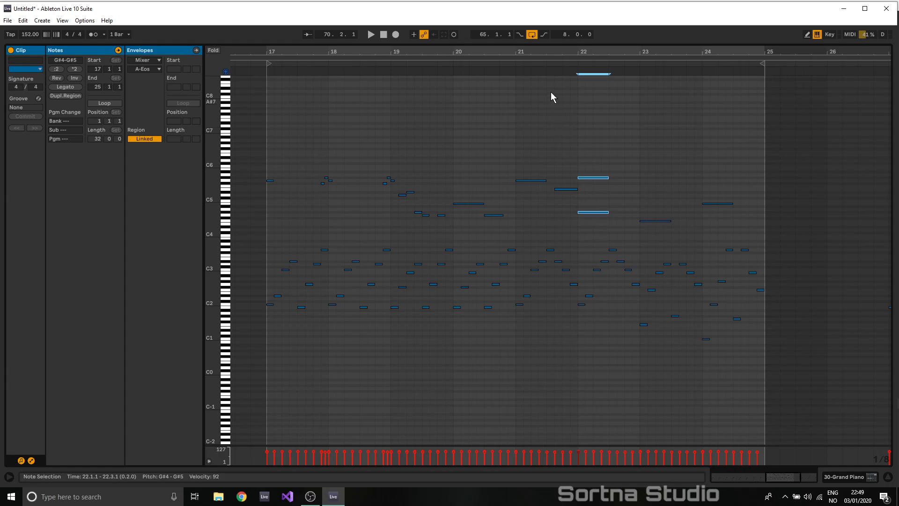
{"action": "left_click", "coordinate": [513, 65]}
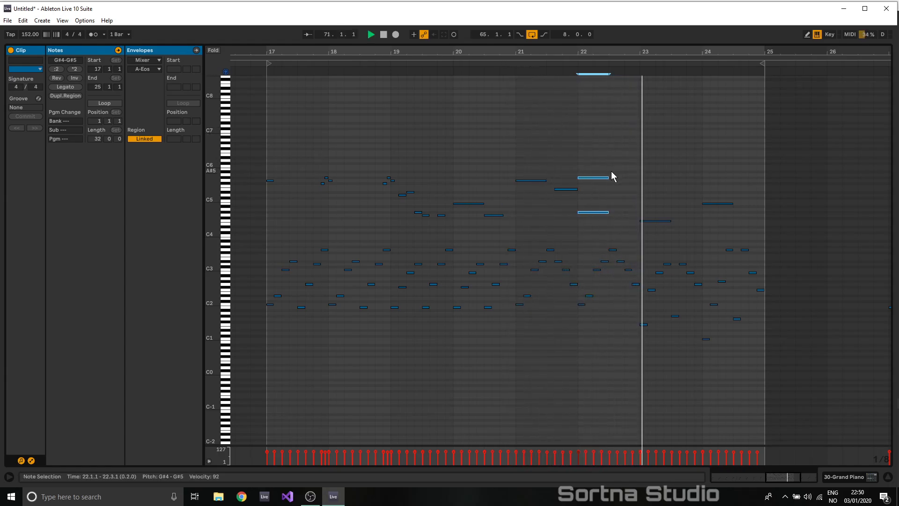
- Add half notes D5 at 23.1.1 and G5 at 23.3.1
{"action": "key", "text": "space"}
{"action": "double_click", "coordinate": [645, 197]}
{"action": "left_click_drag", "start_coordinate": [647, 198], "coordinate": [669, 196]}
{"action": "left_click_drag", "start_coordinate": [656, 179], "coordinate": [682, 259]}
{"action": "double_click", "coordinate": [675, 183]}
{"action": "left_click_drag", "start_coordinate": [678, 184], "coordinate": [721, 230]}
- Add half notes D4 and G3 below the B4 at 24.1.1, and play the chord
{"action": "left_click", "coordinate": [716, 203]}
{"action": "left_click_drag", "start_coordinate": [710, 170], "coordinate": [732, 249]}
{"action": "double_click", "coordinate": [706, 249]}
{"action": "left_click_drag", "start_coordinate": [712, 188], "coordinate": [707, 367]}
{"action": "key", "text": "space"}
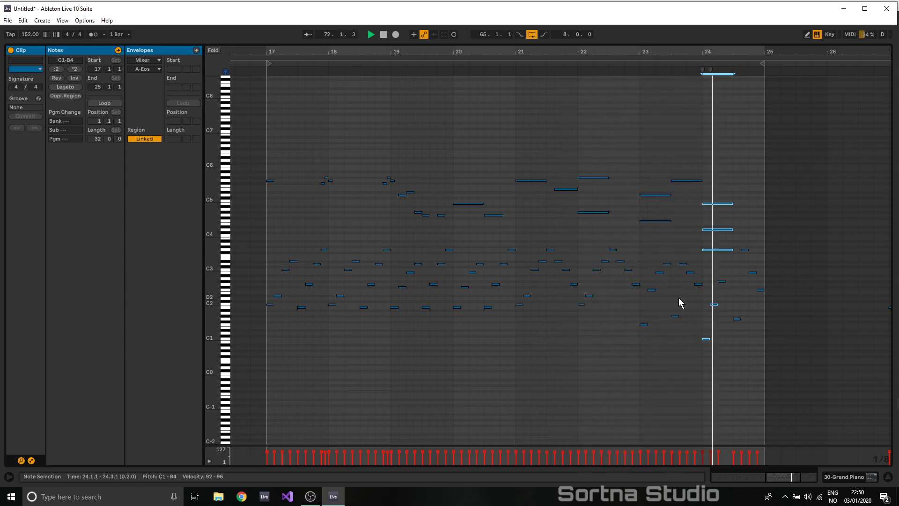
- Raise the chord's D4 at 24.1.1 to F4 and play the passage again
{"action": "key", "text": "space"}
{"action": "left_click", "coordinate": [718, 250]}
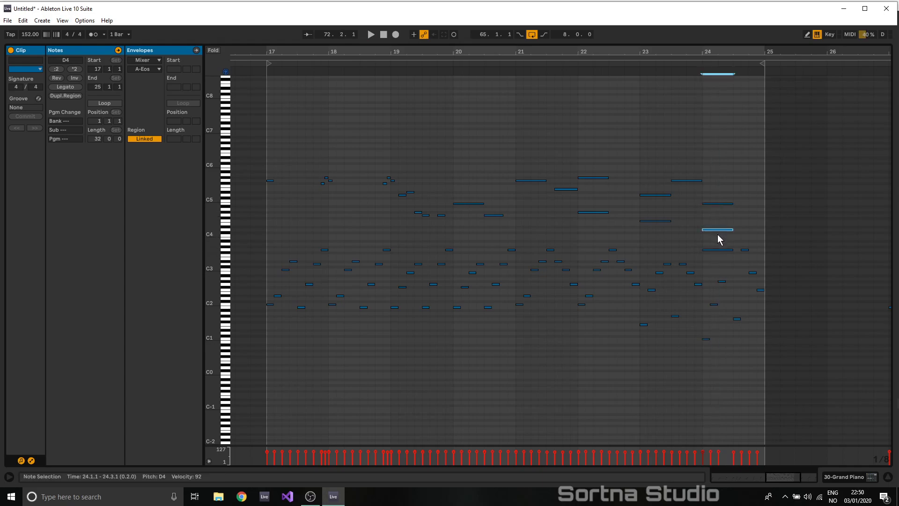
{"action": "left_click_drag", "start_coordinate": [716, 234], "coordinate": [714, 223]}
{"action": "left_click_drag", "start_coordinate": [710, 191], "coordinate": [712, 262]}
{"action": "left_click_drag", "start_coordinate": [710, 189], "coordinate": [723, 106]}
{"action": "left_click", "coordinate": [707, 313]}
{"action": "left_click", "coordinate": [614, 61]}
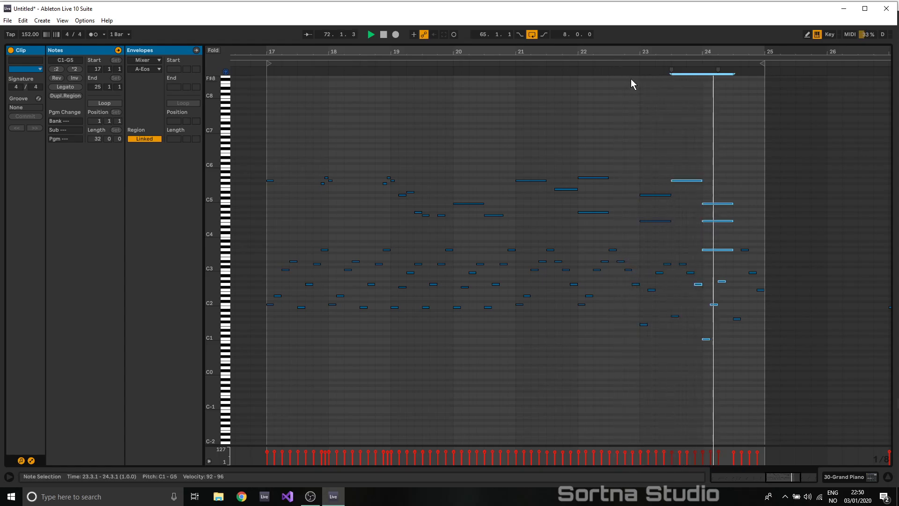
- Delete the half notes G3 and F4 from the chord at 24.1.1, and play the passage
{"action": "key", "text": "space"}
{"action": "left_click", "coordinate": [718, 204]}
{"action": "left_click", "coordinate": [718, 216]}
{"action": "left_click", "coordinate": [718, 221]}
{"action": "left_click", "coordinate": [718, 250]}
{"action": "key", "text": "Delete"}
{"action": "left_click", "coordinate": [718, 220]}
{"action": "key", "text": "Delete"}
{"action": "left_click", "coordinate": [633, 66]}
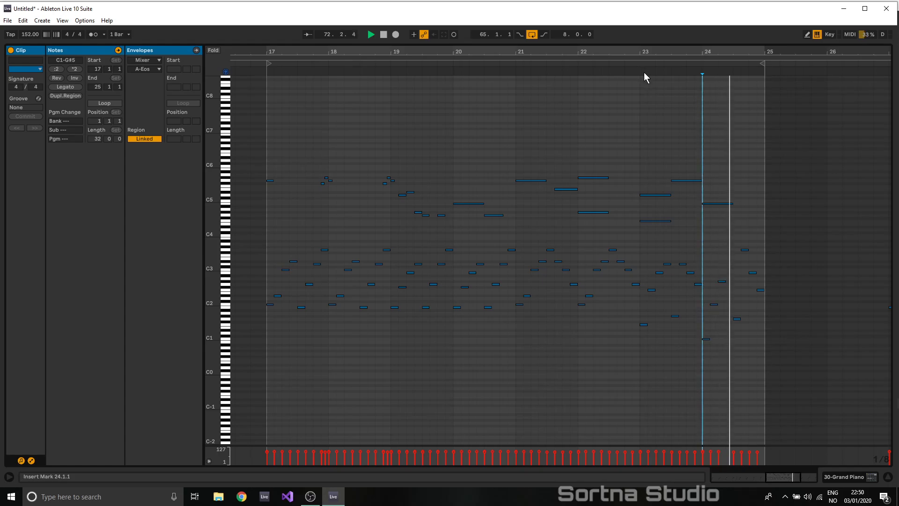
- Lower the half note at 24.1.1 to G4 and play it
{"action": "key", "text": "space"}
{"action": "left_click", "coordinate": [718, 204]}
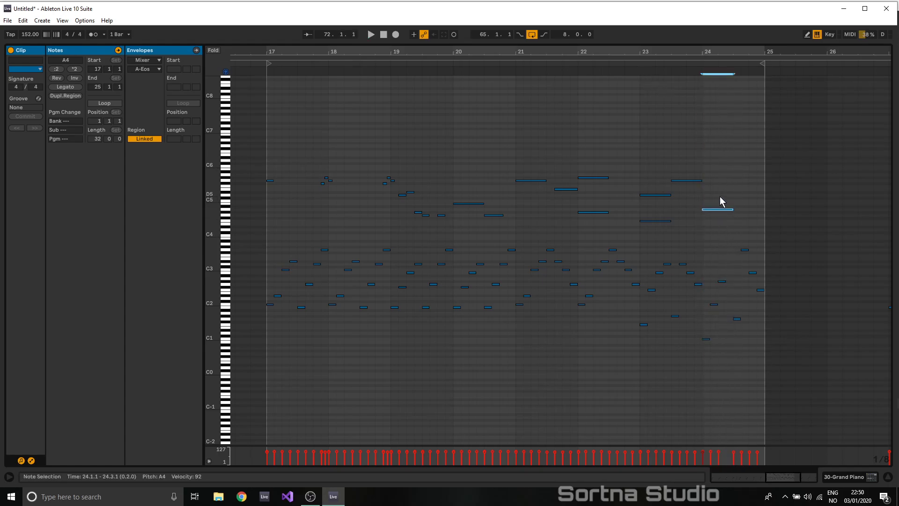
{"action": "left_click", "coordinate": [702, 67]}
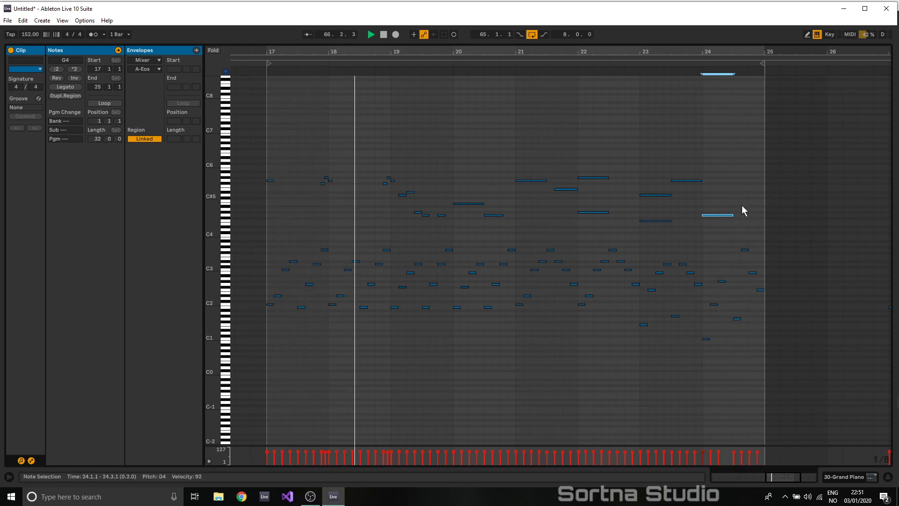
- Shorten the G4 at 24.1.1 to a quarter note and duplicate it three times to fill bar 24, playing the result
{"action": "left_click_drag", "start_coordinate": [734, 214], "coordinate": [718, 214]}
{"action": "key", "text": "ctrl+d"}
{"action": "key", "text": "ctrl+d"}
{"action": "key", "text": "ctrl+d"}
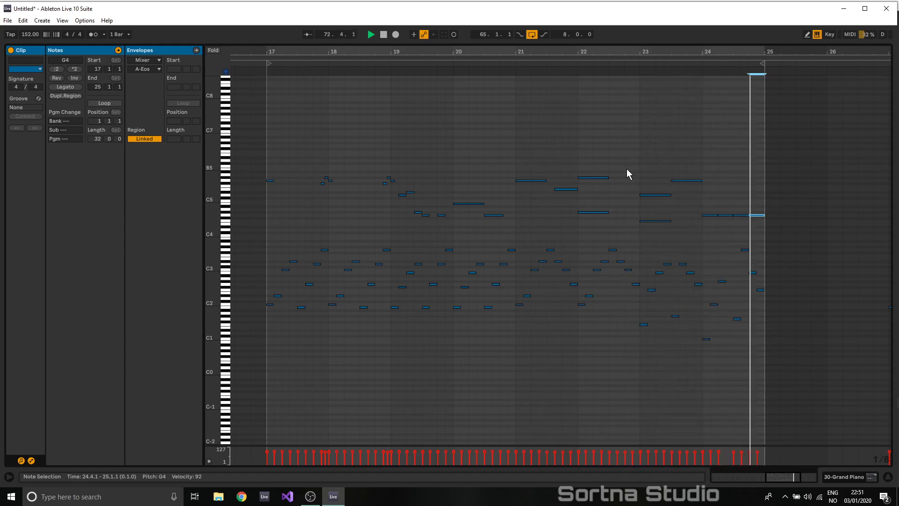
{"action": "key", "text": "space"}
{"action": "key", "text": "space"}
{"action": "key", "text": "space"}
{"action": "key", "text": "space"}
{"action": "key", "text": "space"}
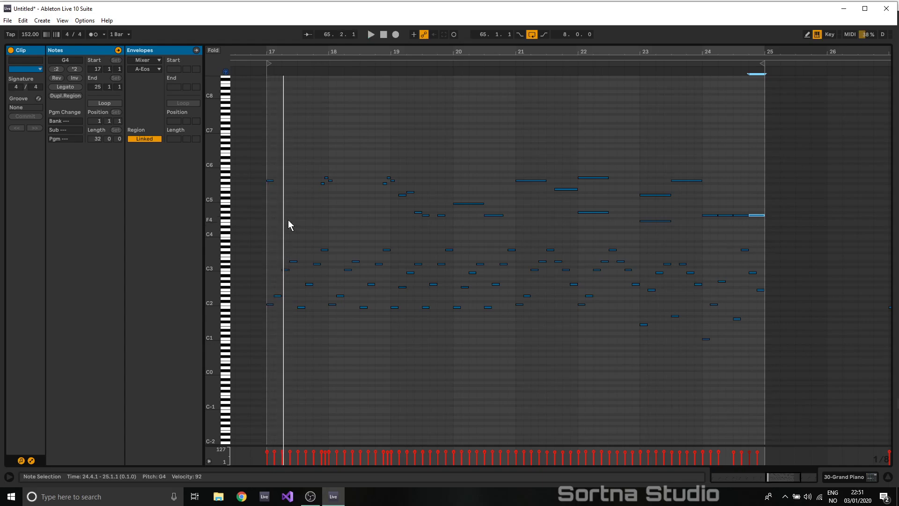
- Add a quarter-note G4 at 17.2.1
{"action": "double_click", "coordinate": [291, 216]}
{"action": "key", "text": "Left"}
{"action": "key", "text": "space"}
{"action": "key", "text": "shift+Right"}
{"action": "key", "text": "space"}
- Repeat the quarter-note G4 at 17.4.1 and 18.2.1
{"action": "key", "text": "ctrl+d"}
{"action": "key", "text": "Right"}
{"action": "key", "text": "Right"}
{"action": "key", "text": "ctrl+d"}
{"action": "key", "text": "Right"}
{"action": "key", "text": "Right"}
{"action": "key", "text": "ctrl+d"}
{"action": "key", "text": "ctrl+Right"}
{"action": "key", "text": "Right"}
{"action": "key", "text": "Left"}
{"action": "key", "text": "space"}
{"action": "key", "text": "Left"}
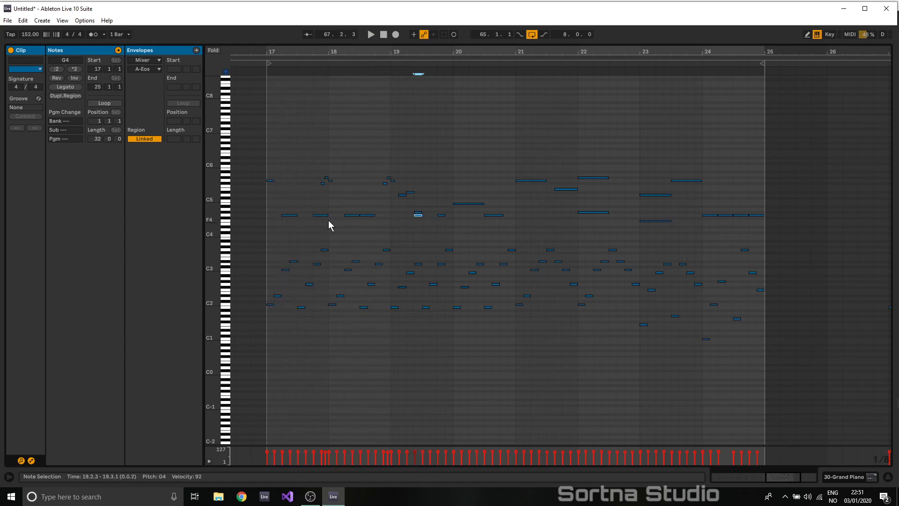
{"action": "key", "text": "Right"}
{"action": "key", "text": "Right"}
{"action": "key", "text": "Left"}
{"action": "key", "text": "ctrl+z"}
- Duplicate the G4 at 18.2.1, shift the copy to 18.4.1 and play the passage
{"action": "key", "text": "ctrl+d"}
{"action": "key", "text": "Right"}
{"action": "key", "text": "space"}
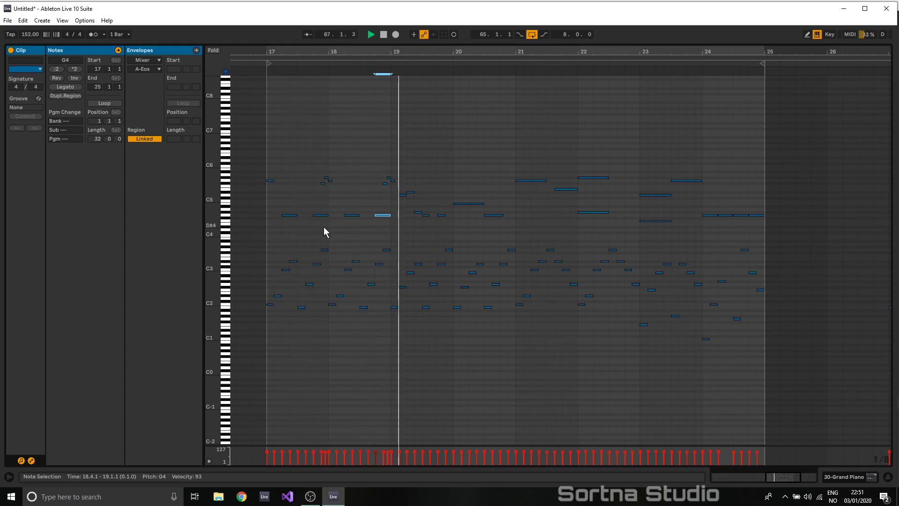
{"action": "key", "text": "space"}
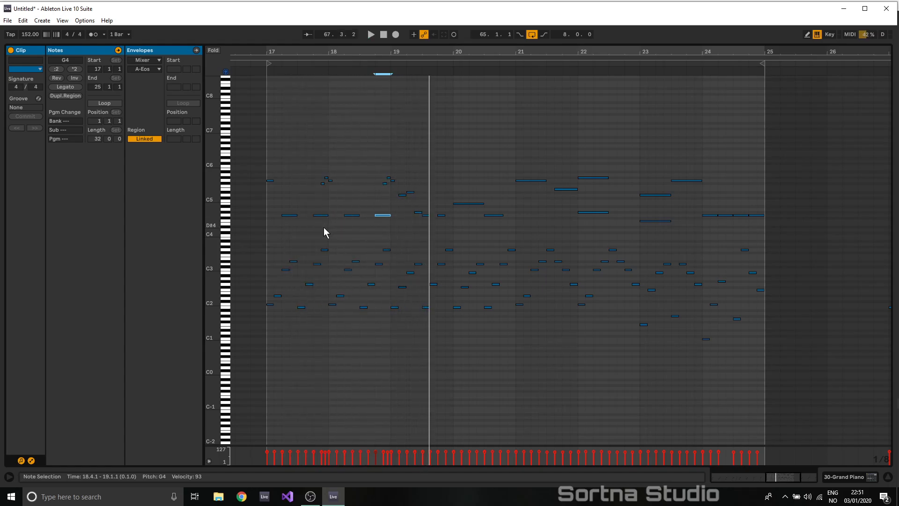
- Duplicate the G4 again, shorten the copy to an eighth note at 19.2.1 and play it
{"action": "key", "text": "ctrl+d"}
{"action": "key", "text": "shift+Left"}
{"action": "key", "text": "Right"}
{"action": "key", "text": "Right"}
{"action": "key", "text": "space"}
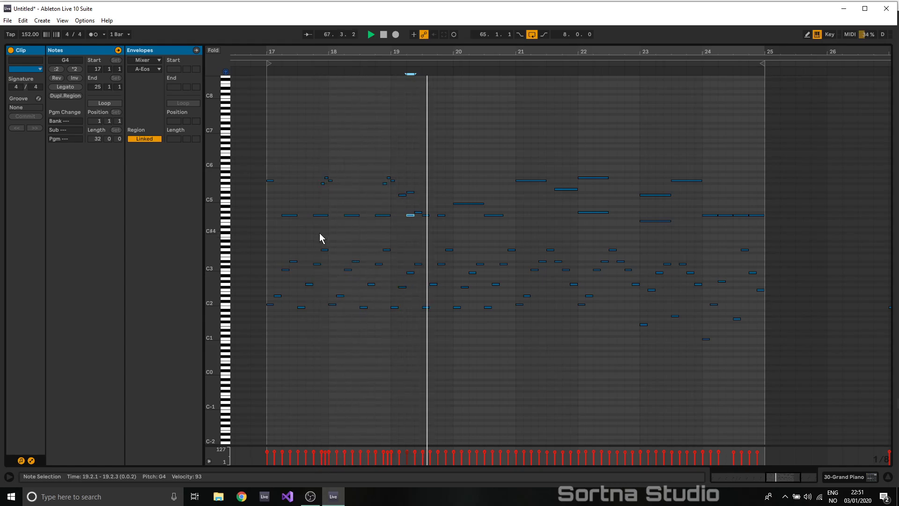
- Lower the note at 20.3.1 to D4 and play from bar 19
{"action": "key", "text": "space"}
{"action": "left_click", "coordinate": [497, 215]}
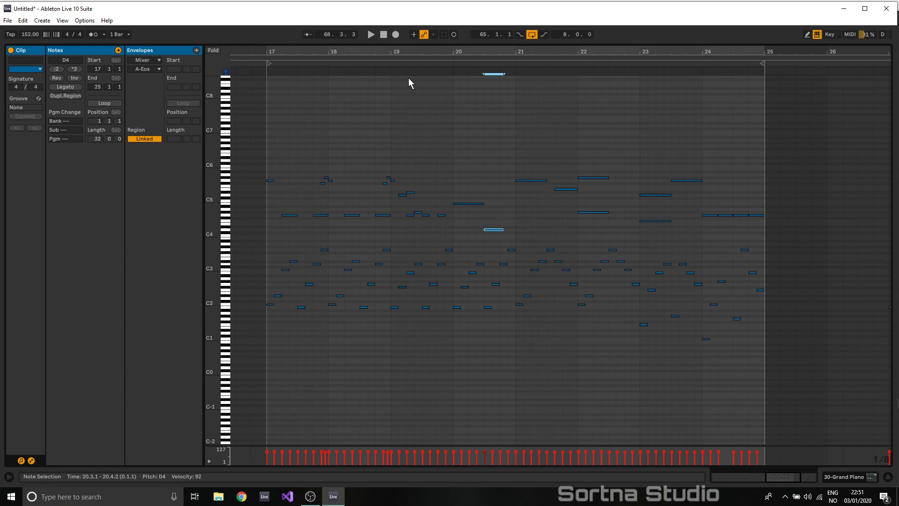
{"action": "left_click", "coordinate": [391, 62]}
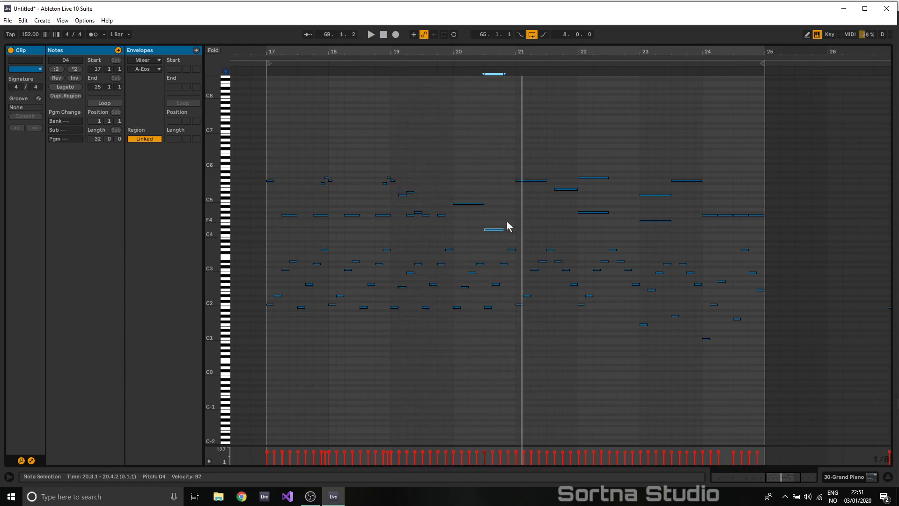
- Add quarter notes C4 at 21.2.1 and D#4 at 21.3.1
{"action": "double_click", "coordinate": [520, 233]}
{"action": "key", "text": "Down"}
{"action": "key", "text": "Right"}
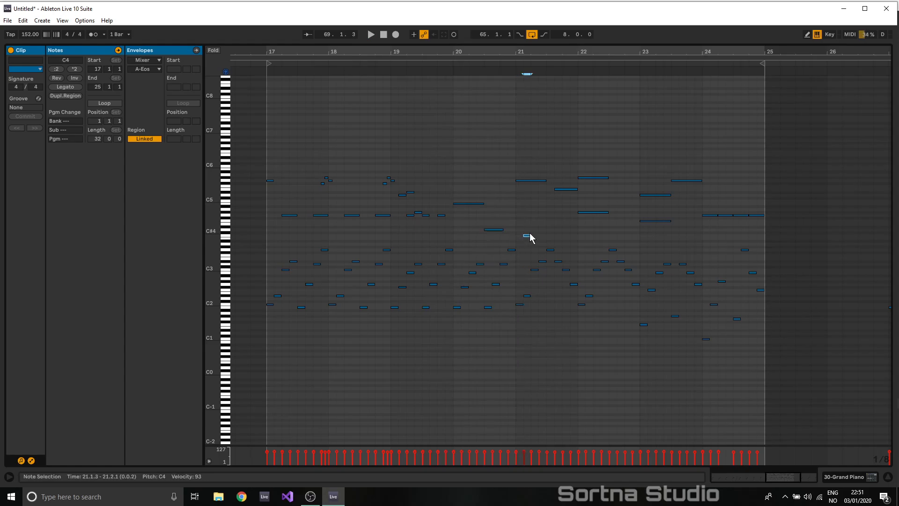
{"action": "key", "text": "ctrl+d"}
{"action": "key", "text": "Up"}
{"action": "key", "text": "Up"}
{"action": "key", "text": "Up"}
- Duplicate the D#4 to 21.4.1, turn the copy into a half-note G#3 and play from bar 21
{"action": "key", "text": "ctrl+d"}
{"action": "key", "text": "Down"}
{"action": "key", "text": "Down"}
{"action": "key", "text": "Down"}
{"action": "key", "text": "Down"}
{"action": "key", "text": "Down"}
{"action": "key", "text": "Down"}
{"action": "key", "text": "Down"}
{"action": "key", "text": "Down"}
{"action": "key", "text": "Up"}
{"action": "key", "text": "shift+Right"}
{"action": "key", "text": "shift+Right"}
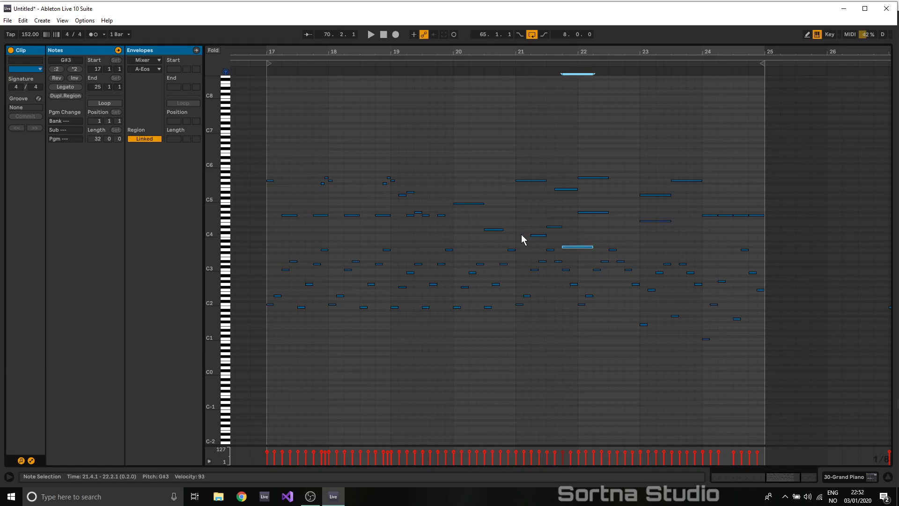
{"action": "left_click", "coordinate": [507, 69]}
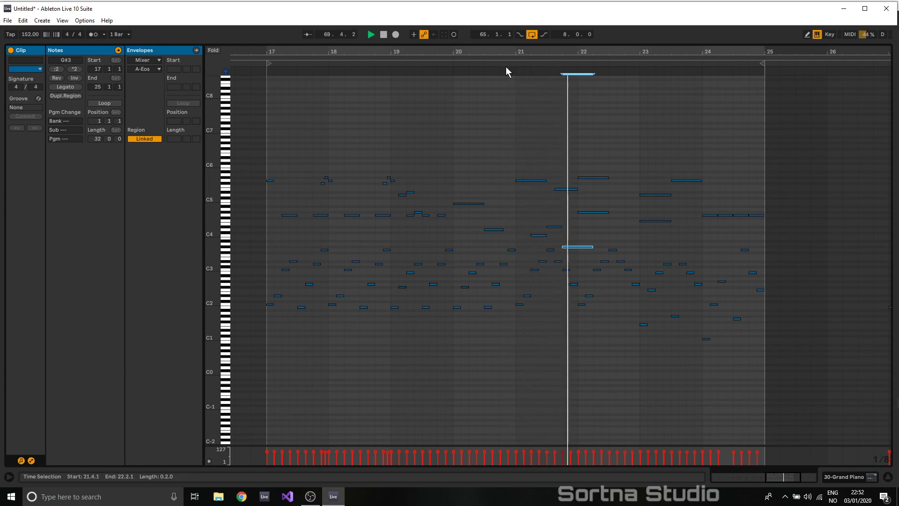
- Add a D#3 at 22.4.3, extend it to a quarter note and play from 22.3
{"action": "key", "text": "space"}
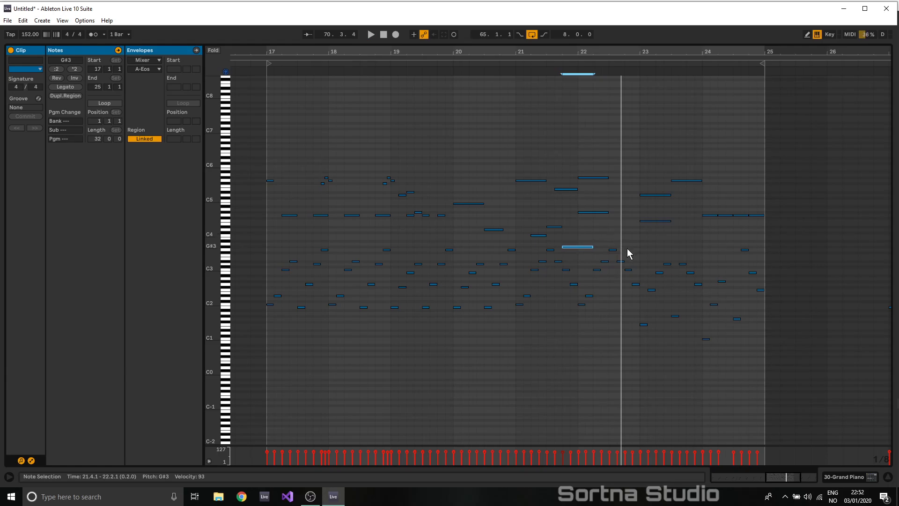
{"action": "double_click", "coordinate": [635, 261]}
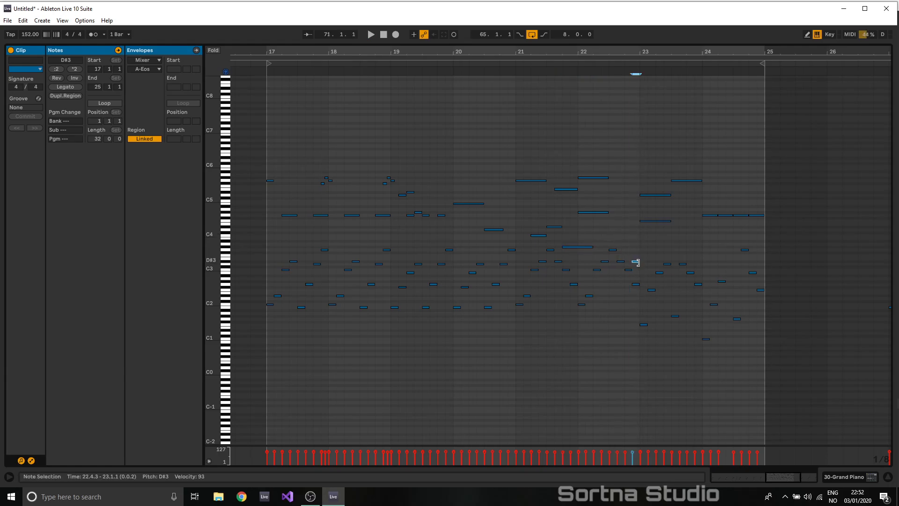
{"action": "left_click", "coordinate": [561, 69]}
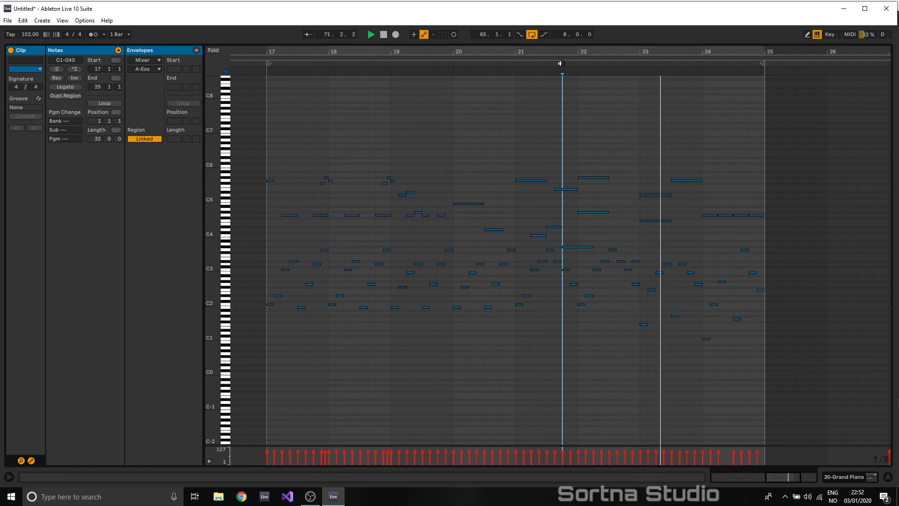
{"action": "key", "text": "space"}
{"action": "left_click_drag", "start_coordinate": [639, 262], "coordinate": [650, 261]}
{"action": "left_click", "coordinate": [608, 63]}
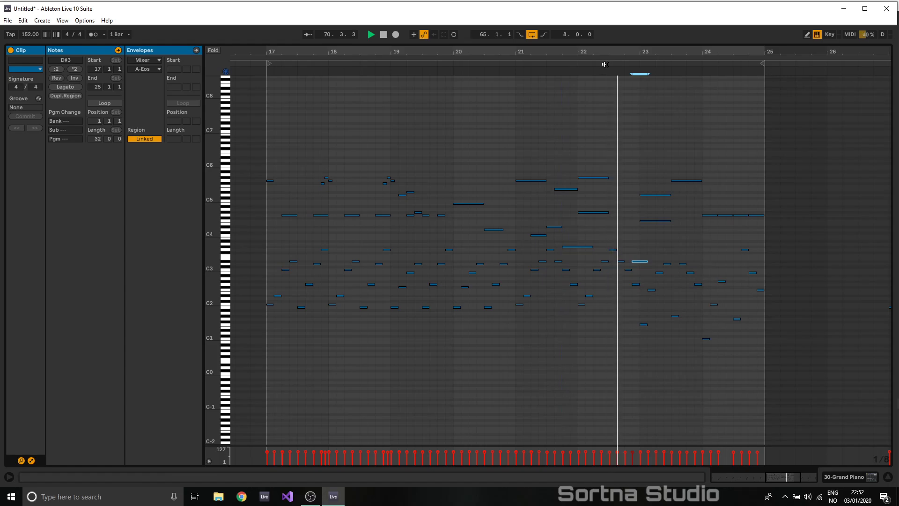
- Extend the bass notes at 23.1.1, 23.3.1 and 24.1.1 to half notes, lowering the last one to B0
{"action": "key", "text": "space"}
{"action": "left_click_drag", "start_coordinate": [646, 324], "coordinate": [671, 324]}
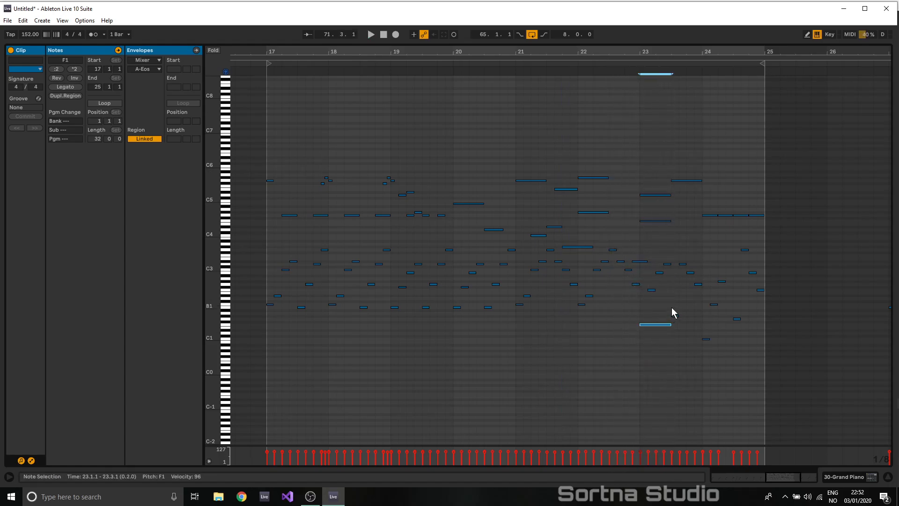
{"action": "double_click", "coordinate": [682, 316]}
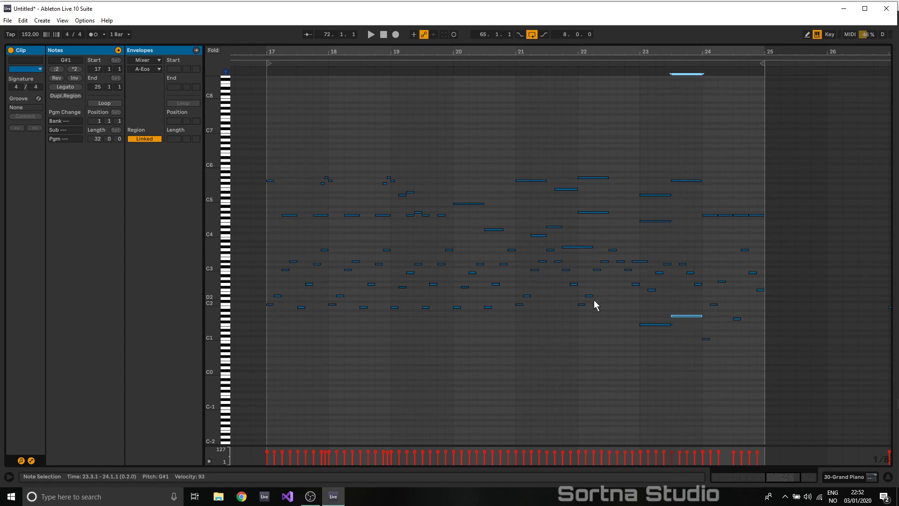
{"action": "left_click", "coordinate": [706, 339]}
{"action": "left_click_drag", "start_coordinate": [710, 339], "coordinate": [732, 340]}
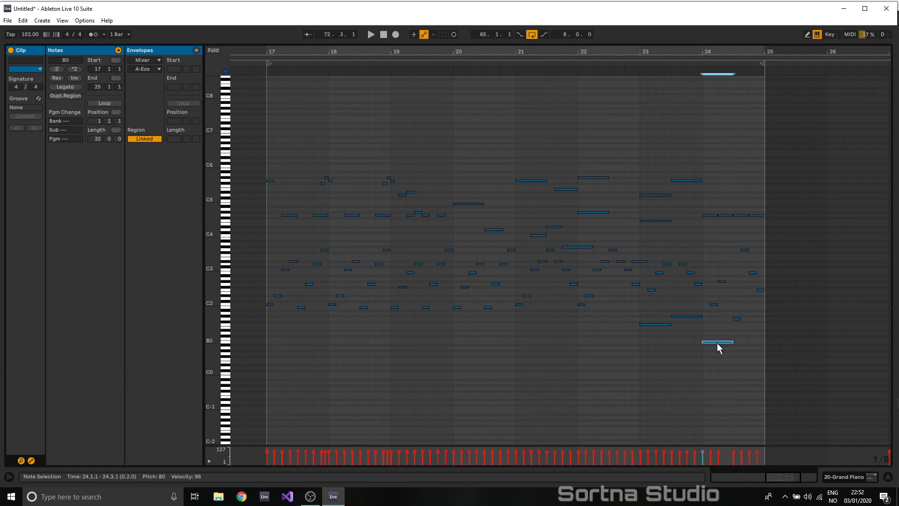
- Duplicate the B0 to 24.3.1, transpose the copy to G0 and play from 23.4
{"action": "key", "text": "ctrl+d"}
{"action": "key", "text": "shift+Down"}
{"action": "key", "text": "Up"}
{"action": "key", "text": "Up"}
{"action": "key", "text": "Up"}
{"action": "key", "text": "Up"}
{"action": "key", "text": "Up"}
{"action": "key", "text": "Up"}
{"action": "key", "text": "Up"}
{"action": "key", "text": "Up"}
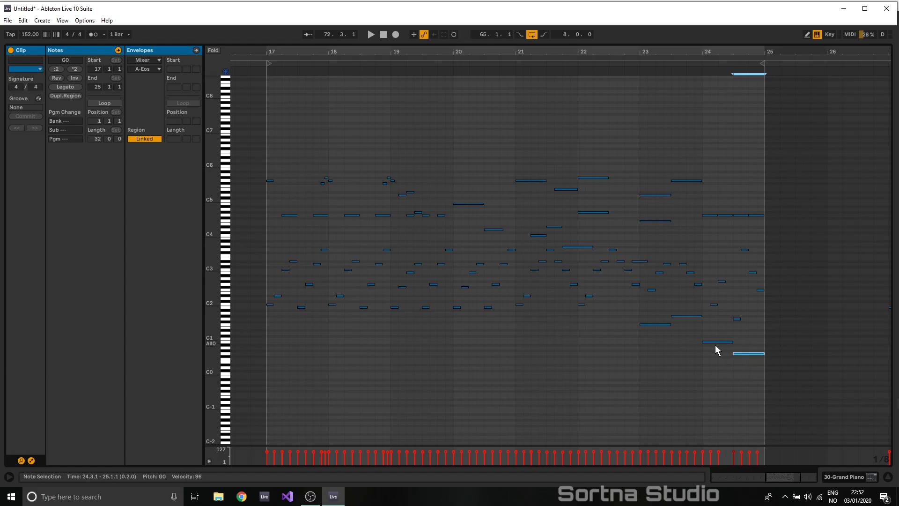
{"action": "key", "text": "Up"}
{"action": "key", "text": "Down"}
{"action": "left_click", "coordinate": [691, 64]}
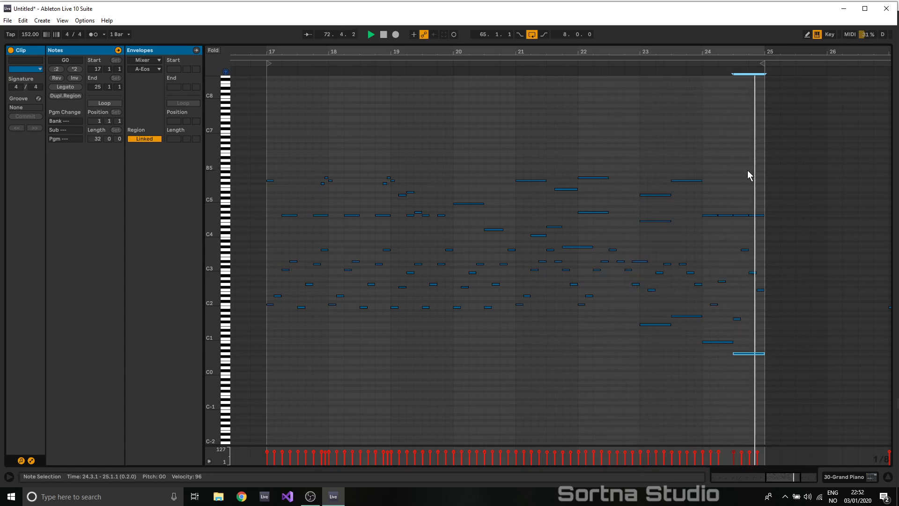
- Draw a rising velocity ramp from about 13 to 116 across the four G4 notes in bar 24
{"action": "left_click_drag", "start_coordinate": [707, 203], "coordinate": [757, 222]}
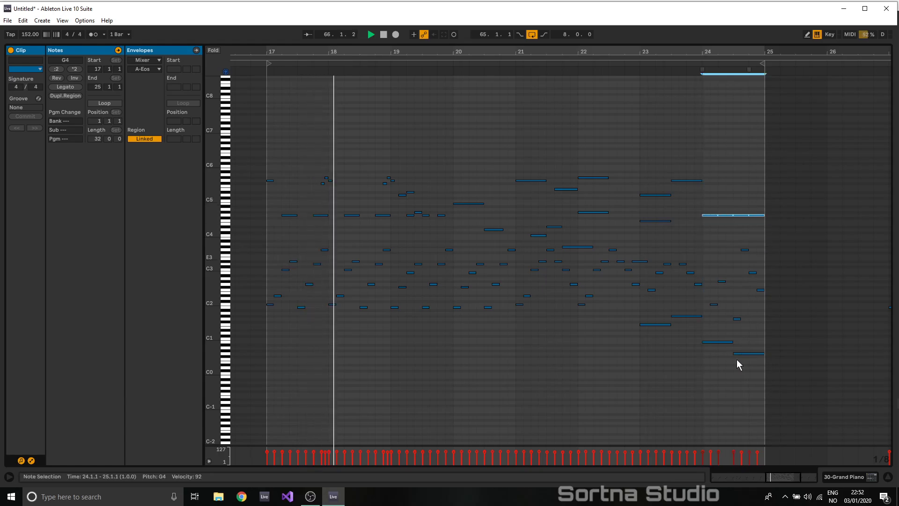
{"action": "left_click_drag", "start_coordinate": [753, 447], "coordinate": [697, 469]}
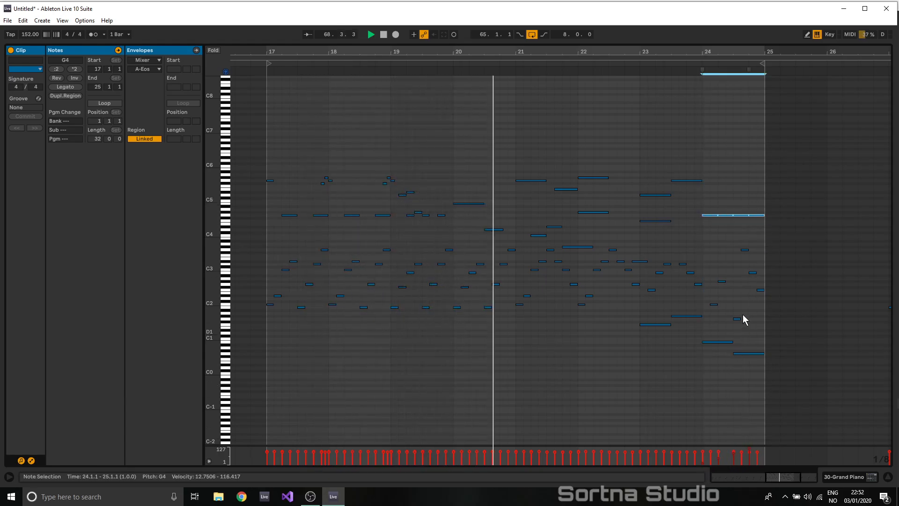
{"action": "left_click", "coordinate": [725, 241]}
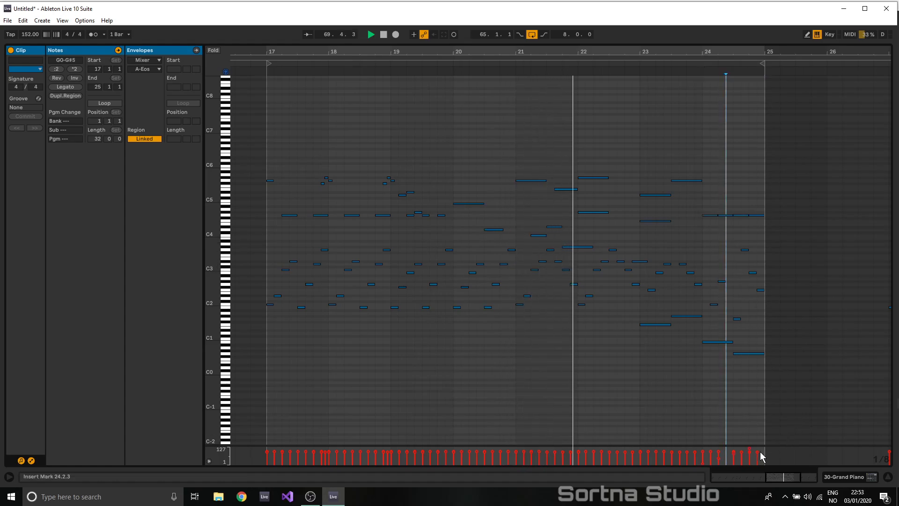
{"action": "left_click", "coordinate": [757, 215]}
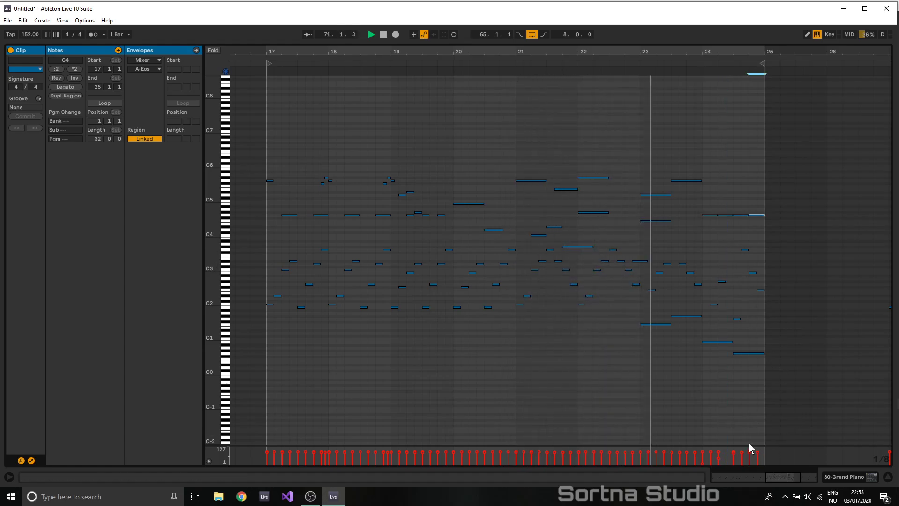
{"action": "key", "text": "space"}
- Lower the E5 melody note at 21.3.3 by a semitone and play the passage
{"action": "left_click", "coordinate": [579, 247]}
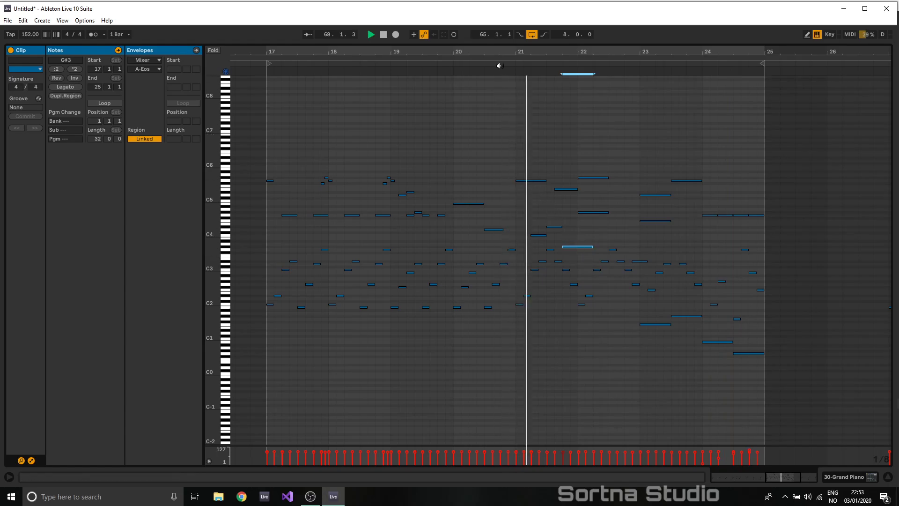
{"action": "left_click_drag", "start_coordinate": [550, 213], "coordinate": [556, 255]}
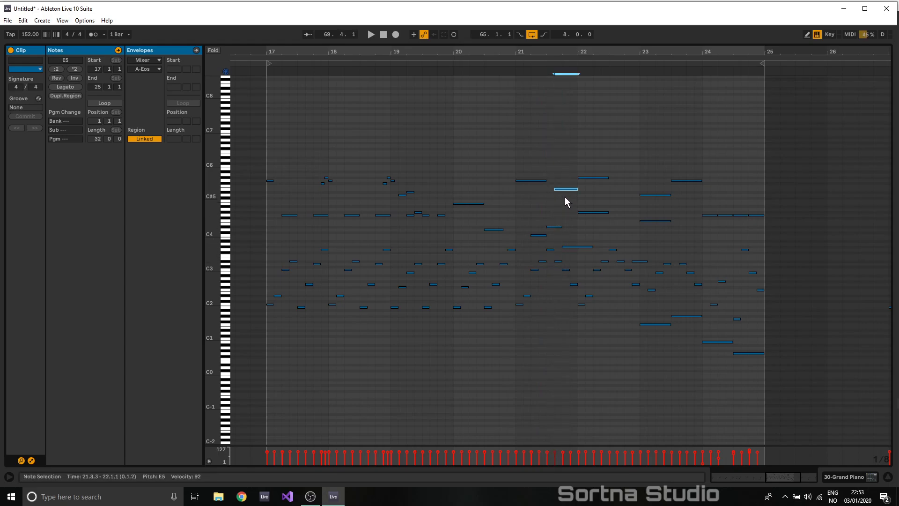
{"action": "left_click", "coordinate": [502, 64]}
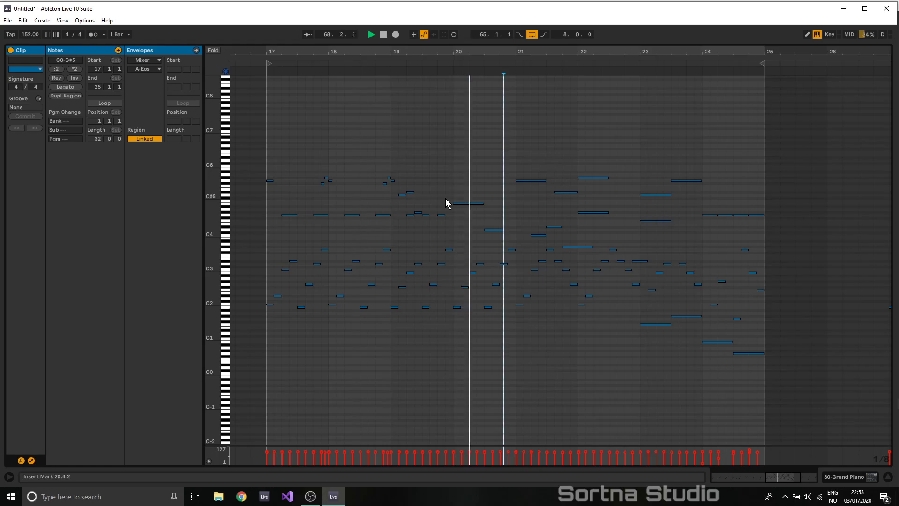
- Shift the D4 in bar 20 to 20.3.3, set its velocity to 106 and play from 19.4
{"action": "left_click", "coordinate": [492, 228]}
{"action": "left_click", "coordinate": [484, 453]}
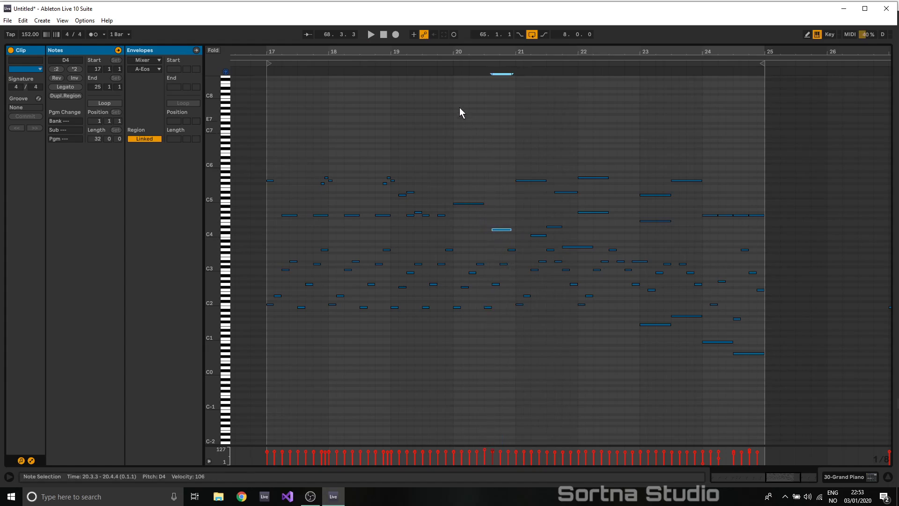
{"action": "left_click", "coordinate": [439, 63]}
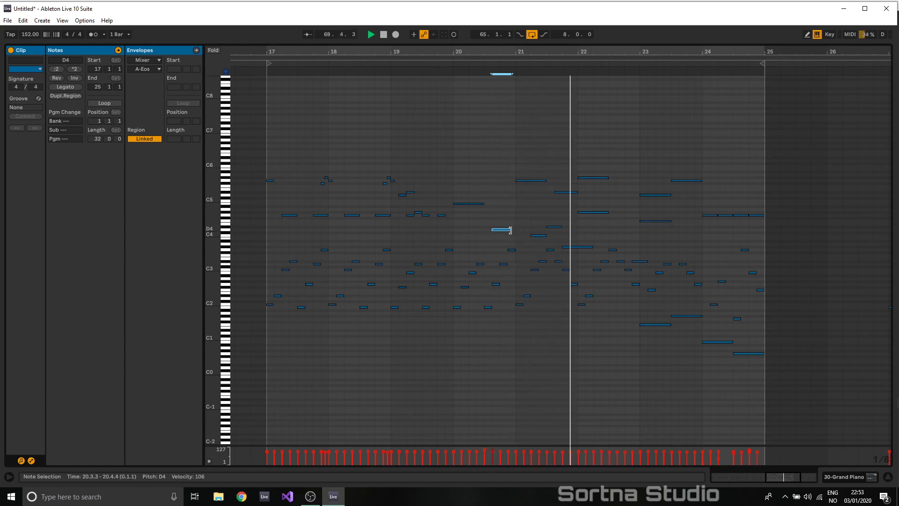
- Extend the D4 at 20.3.3 to end at 21.2.1 and replay the part from 19.4
{"action": "left_click_drag", "start_coordinate": [512, 230], "coordinate": [528, 229]}
{"action": "key", "text": "space"}
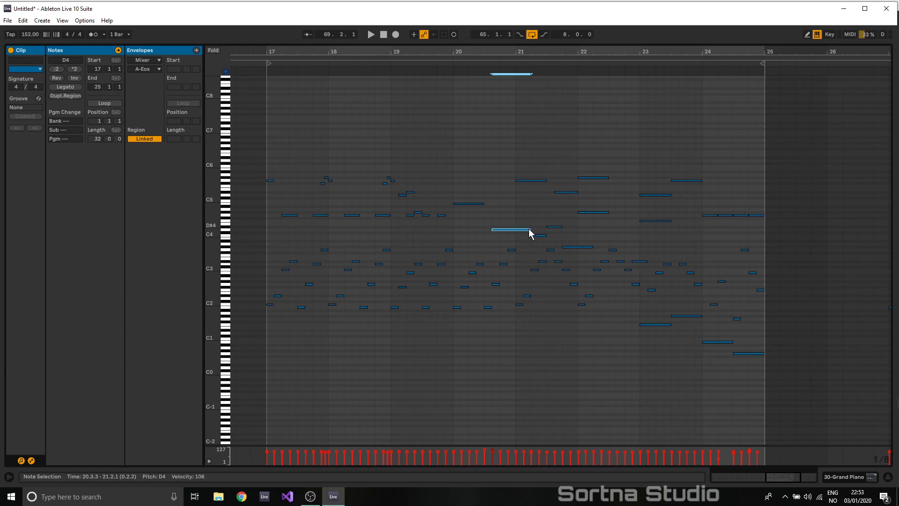
{"action": "left_click", "coordinate": [444, 61]}
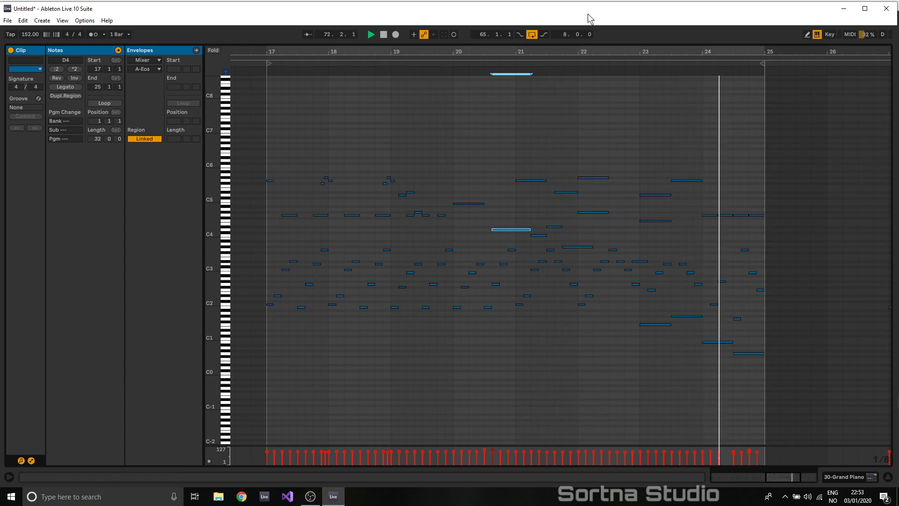
- Return to the arrangement, set the Grand Piano track volume to -3.9 and fold the track
{"action": "left_click_drag", "start_coordinate": [614, 222], "coordinate": [612, 230]}
{"action": "left_click_drag", "start_coordinate": [840, 256], "coordinate": [840, 262]}
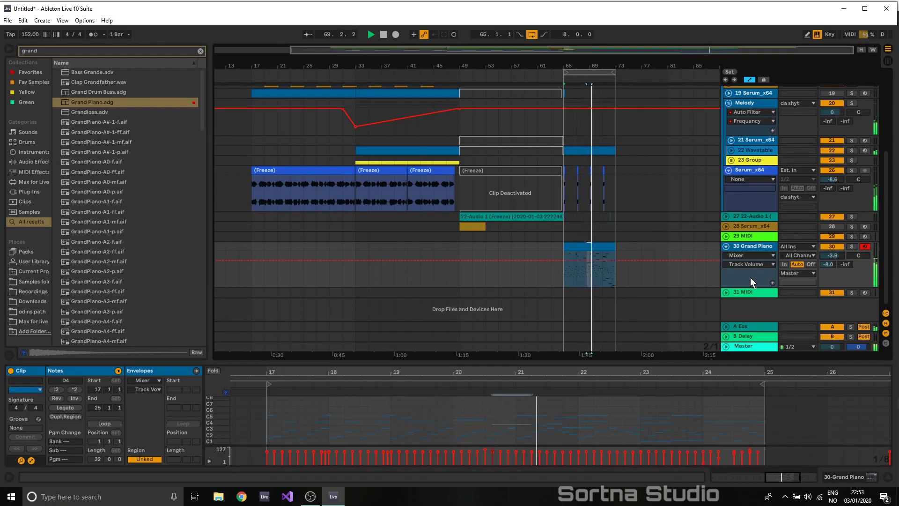
{"action": "left_click", "coordinate": [725, 246]}
- Deactivate the Wavetable clip at bars 65 to 73
{"action": "left_click", "coordinate": [731, 150]}
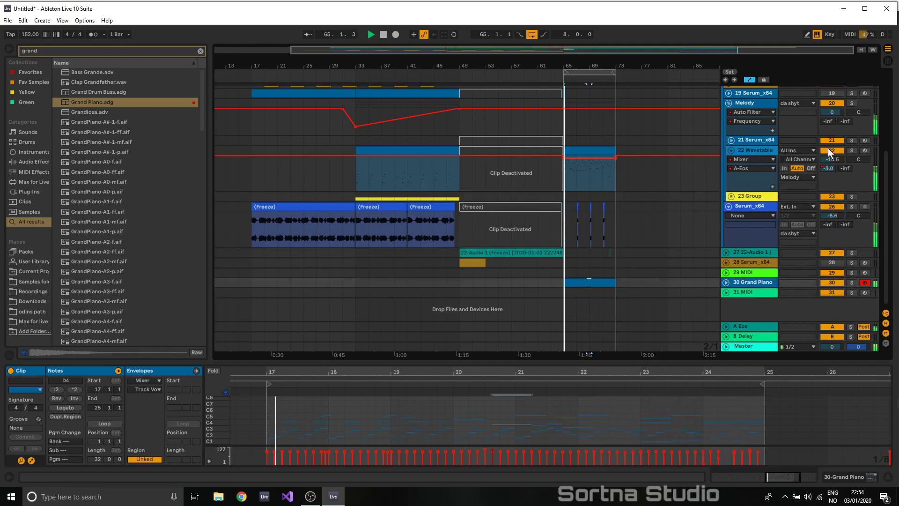
{"action": "left_click", "coordinate": [604, 151]}
{"action": "key", "text": "0"}
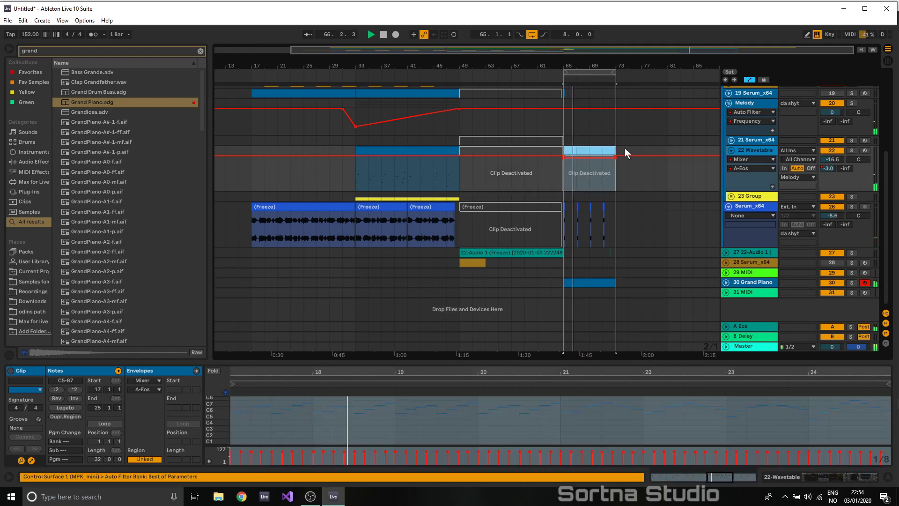
{"action": "left_click", "coordinate": [626, 154]}
- Collapse the Wavetable and Serum_x64 tracks and the Melody and da shyt groups
{"action": "left_click", "coordinate": [729, 151]}
{"action": "left_click", "coordinate": [729, 170]}
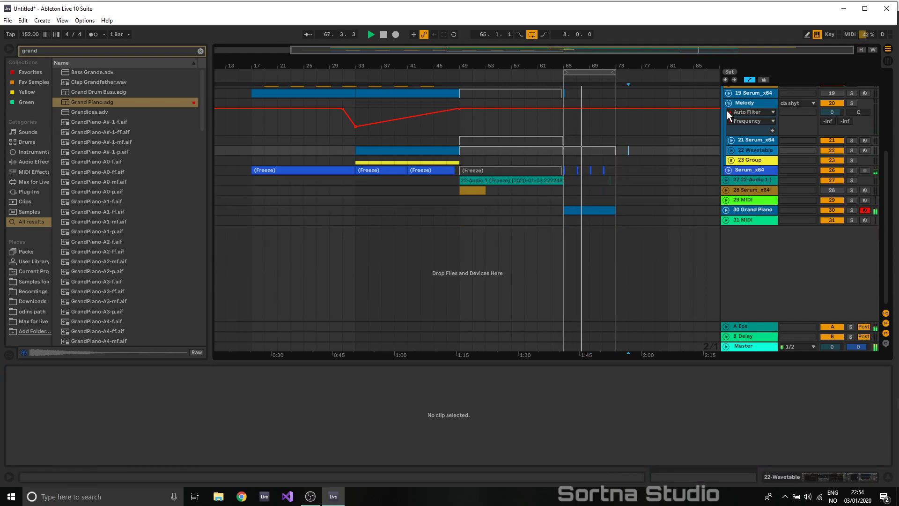
{"action": "left_click", "coordinate": [728, 104]}
{"action": "scroll", "coordinate": [728, 117], "scroll_direction": "up", "scroll_amount": 5}
{"action": "left_click", "coordinate": [726, 170]}
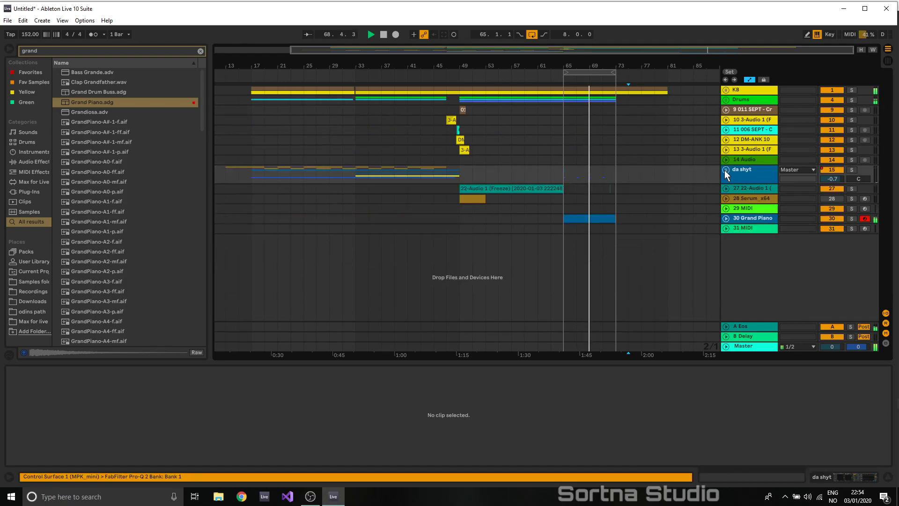
- Copy the Grand Piano clip onto track 31 MIDI and turn the Grand Piano's A-Eos send down to -inf
{"action": "left_click", "coordinate": [751, 219]}
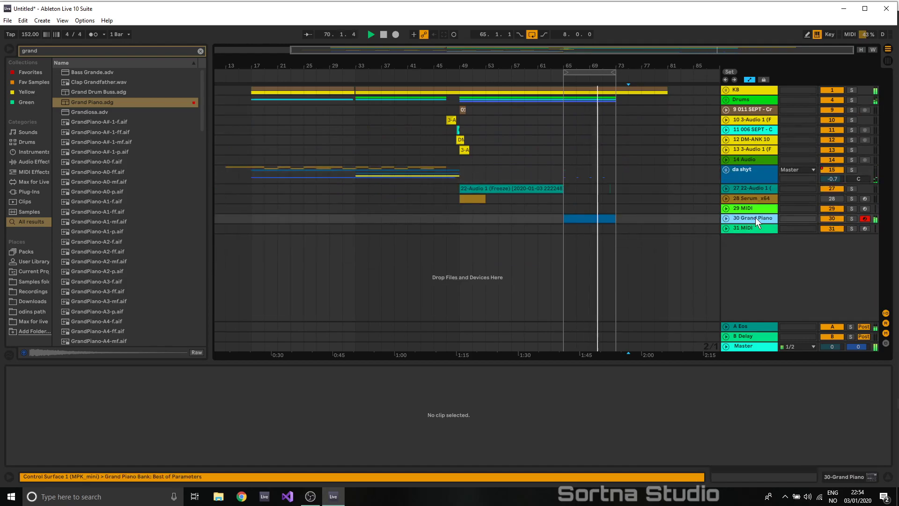
{"action": "left_click_drag", "start_coordinate": [607, 218], "coordinate": [599, 229]}
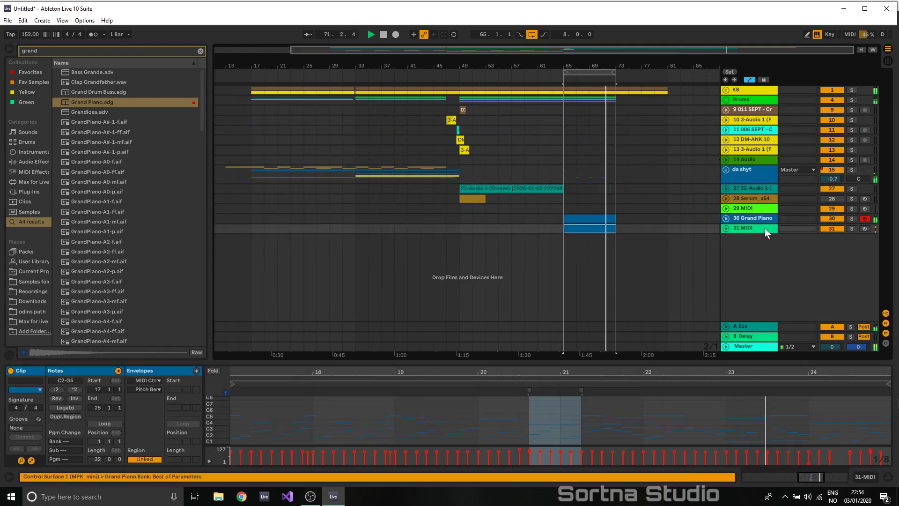
{"action": "left_click", "coordinate": [726, 218]}
{"action": "left_click", "coordinate": [740, 220]}
{"action": "mouse_move", "coordinate": [829, 237]}
{"action": "left_mouse_down"}
{"action": "mouse_move", "coordinate": [829, 189]}
{"action": "mouse_move", "coordinate": [829, 248]}
{"action": "left_mouse_up"}
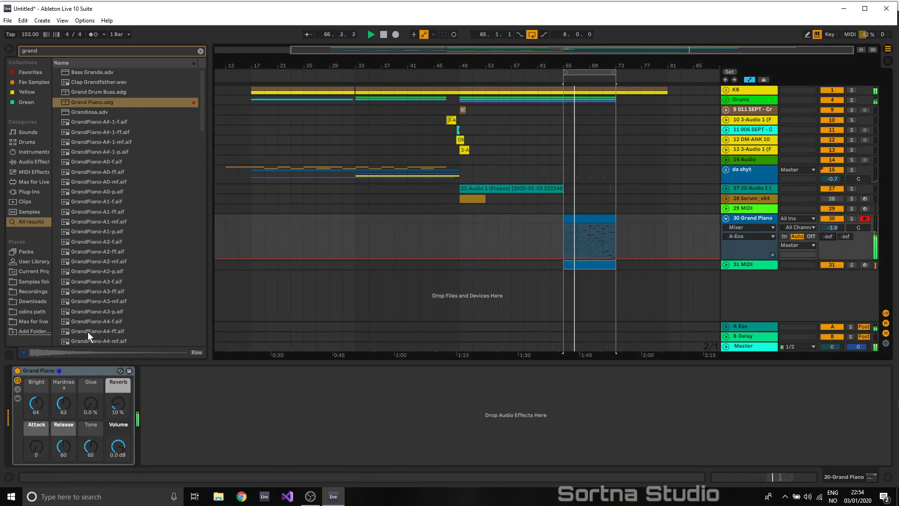
- Clear the browser search, show the Favorites collection and solo the Grand Piano track
{"action": "left_click", "coordinate": [31, 72]}
{"action": "left_click", "coordinate": [200, 51]}
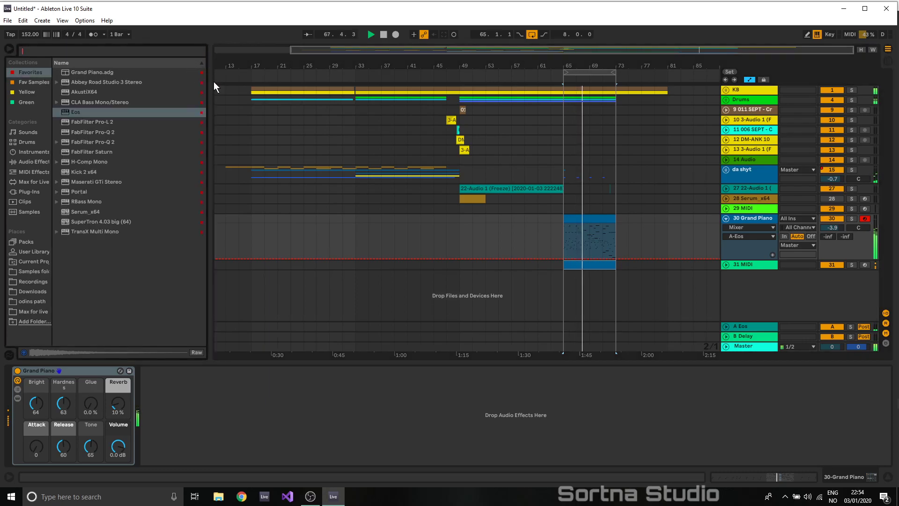
{"action": "left_click", "coordinate": [851, 219]}
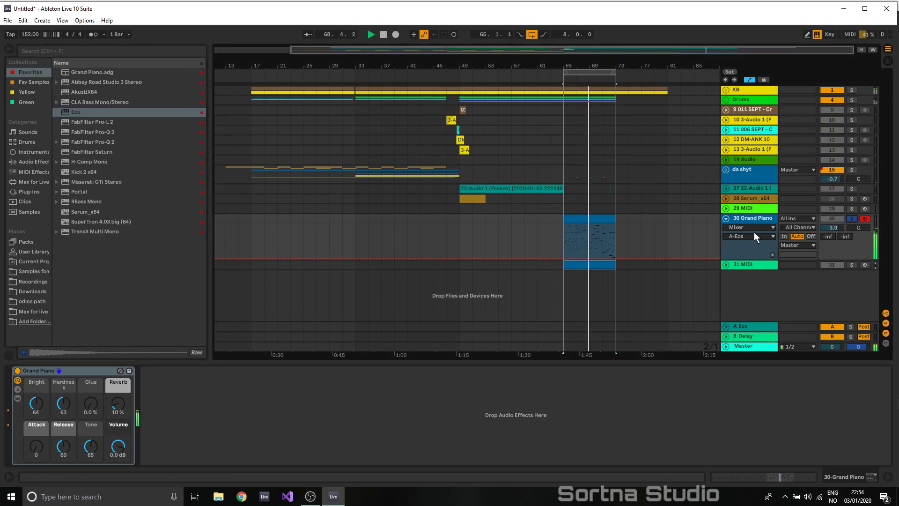
- Search all browser results for "harpsi" and preview FM5 Harpsichord Lead and FM Harpsichord
{"action": "left_click", "coordinate": [69, 47]}
{"action": "type", "text": "harpsi"}
{"action": "left_click", "coordinate": [31, 221]}
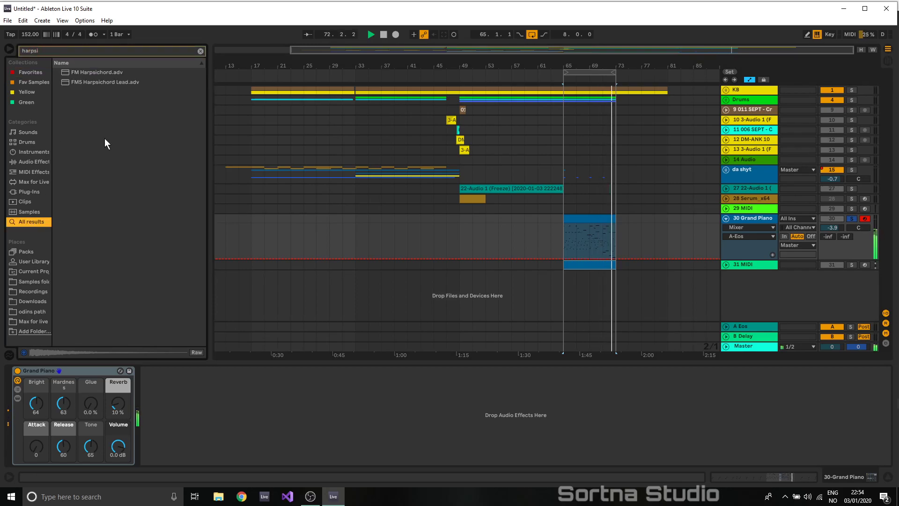
{"action": "left_click", "coordinate": [96, 83]}
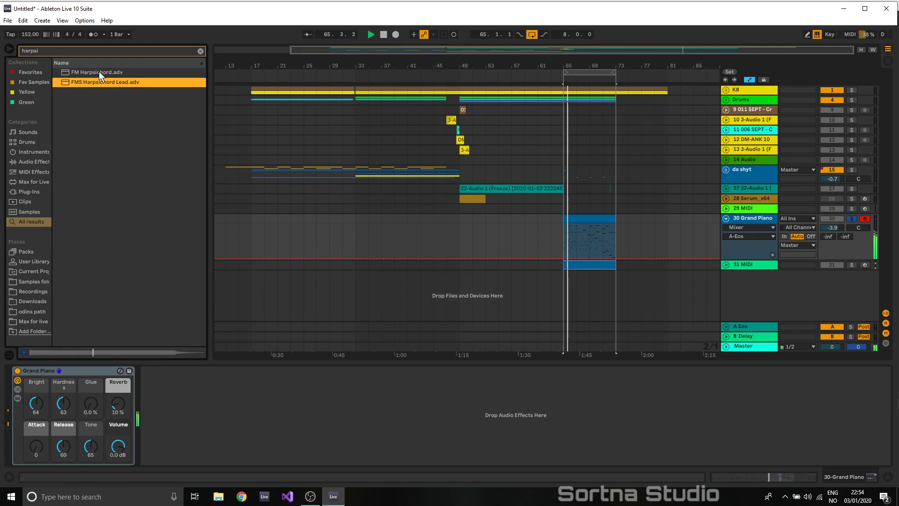
{"action": "left_click", "coordinate": [99, 71]}
{"action": "key", "text": "space"}
- Select the Grand Piano clip, clear the harpsichord search and list the Favorites again
{"action": "left_click", "coordinate": [580, 218]}
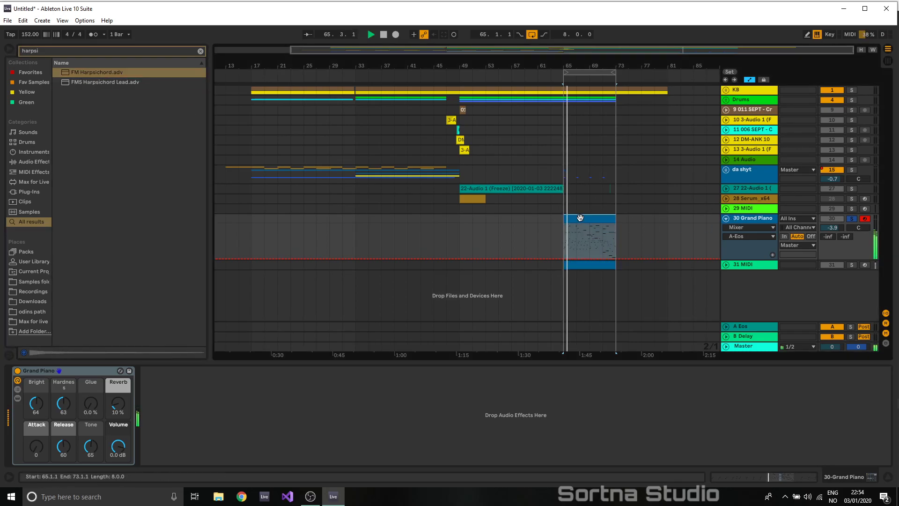
{"action": "left_click", "coordinate": [200, 51]}
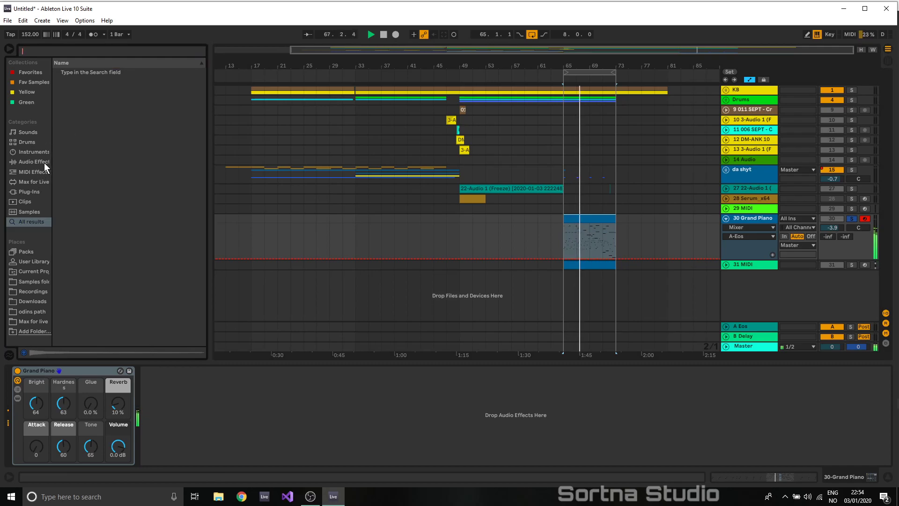
{"action": "left_click", "coordinate": [23, 72]}
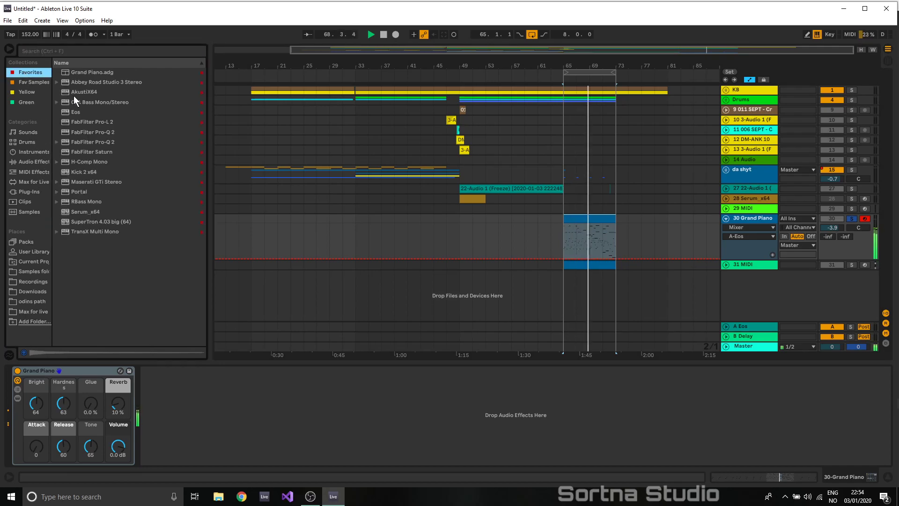
- Add the Eos reverb to the Grand Piano track with Plate 2, 15% mix, 0.0 ms predelay and an attack of about 0.33
{"action": "double_click", "coordinate": [75, 112]}
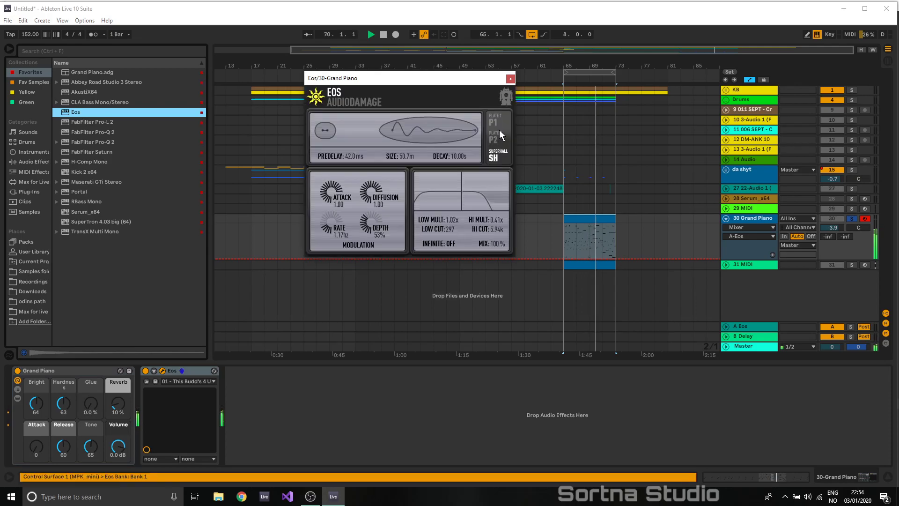
{"action": "left_click_drag", "start_coordinate": [497, 243], "coordinate": [36, 326]}
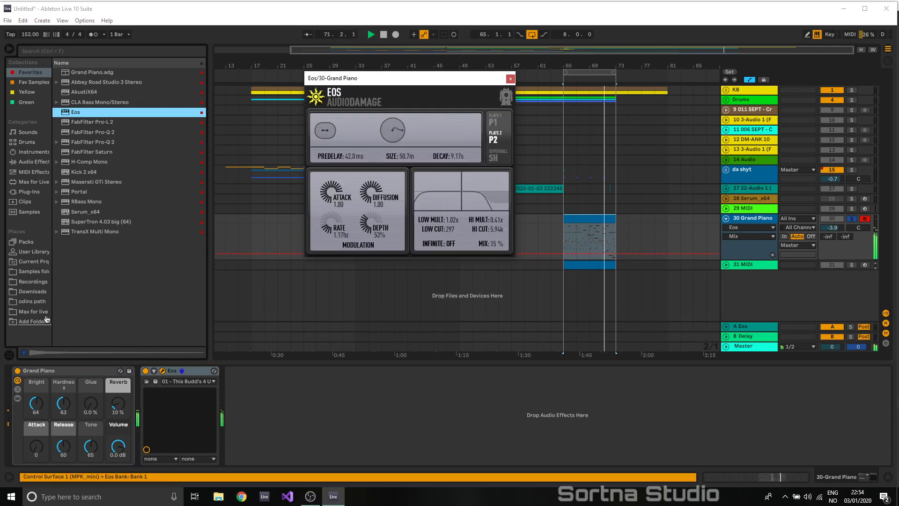
{"action": "left_click_drag", "start_coordinate": [326, 133], "coordinate": [319, 136]}
{"action": "left_click_drag", "start_coordinate": [331, 192], "coordinate": [329, 255]}
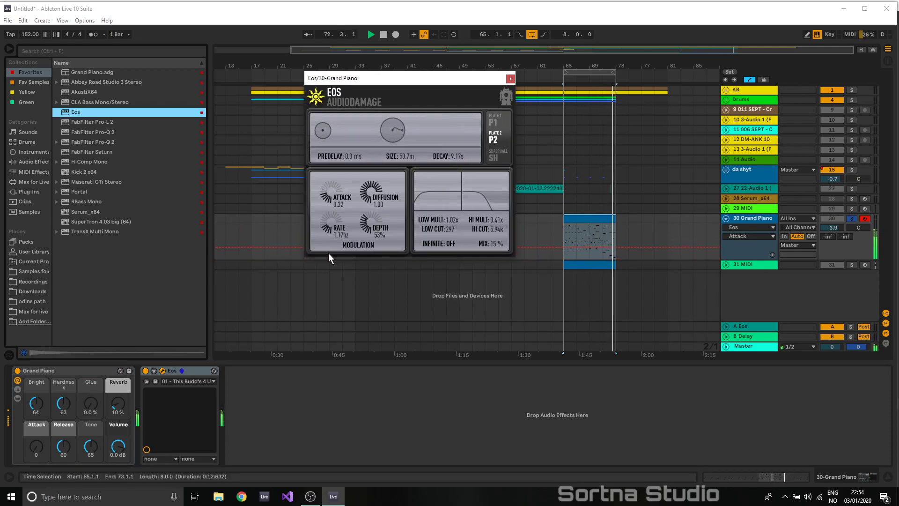
- Shape the Eos reverb with size 15.6 m, decay 4.25 s, low cut 1.43k, hi cut 4.56k, diffusion 0.64 and mix 11%
{"action": "left_click_drag", "start_coordinate": [401, 132], "coordinate": [409, 197]}
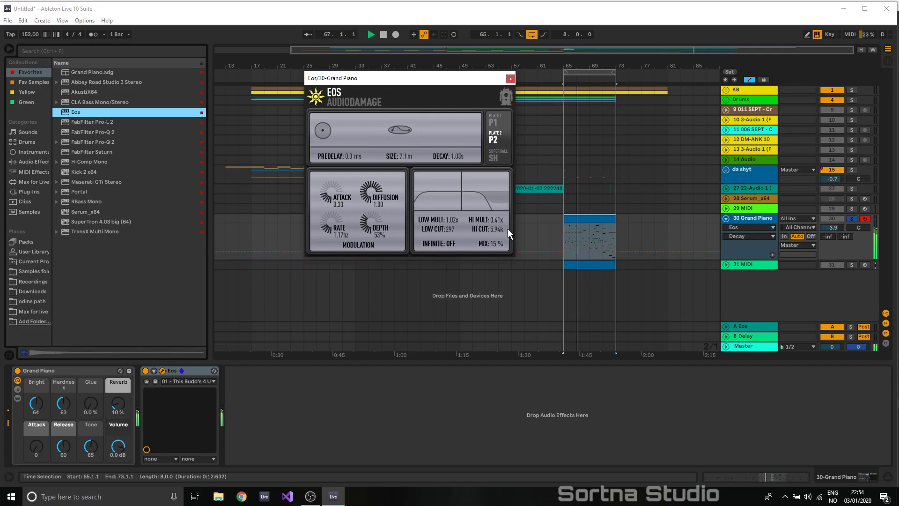
{"action": "left_click_drag", "start_coordinate": [456, 218], "coordinate": [475, 212]}
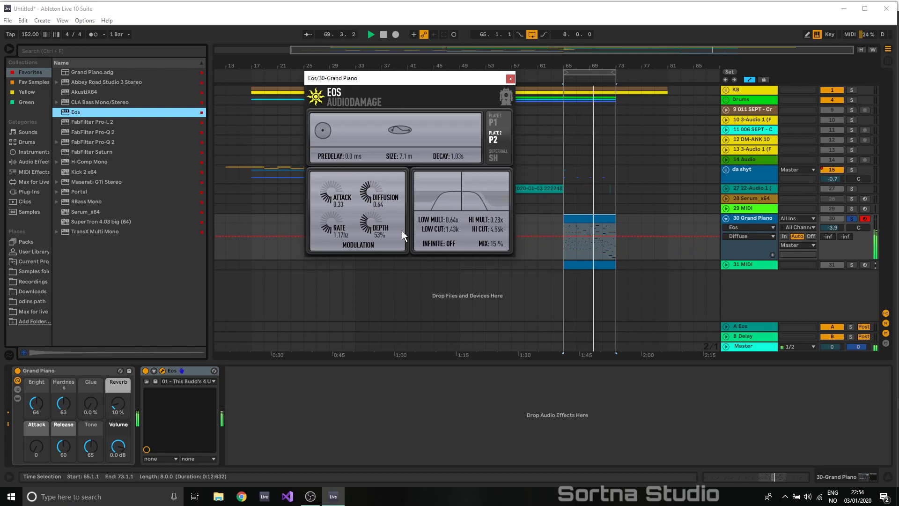
{"action": "left_click_drag", "start_coordinate": [486, 254], "coordinate": [484, 258]}
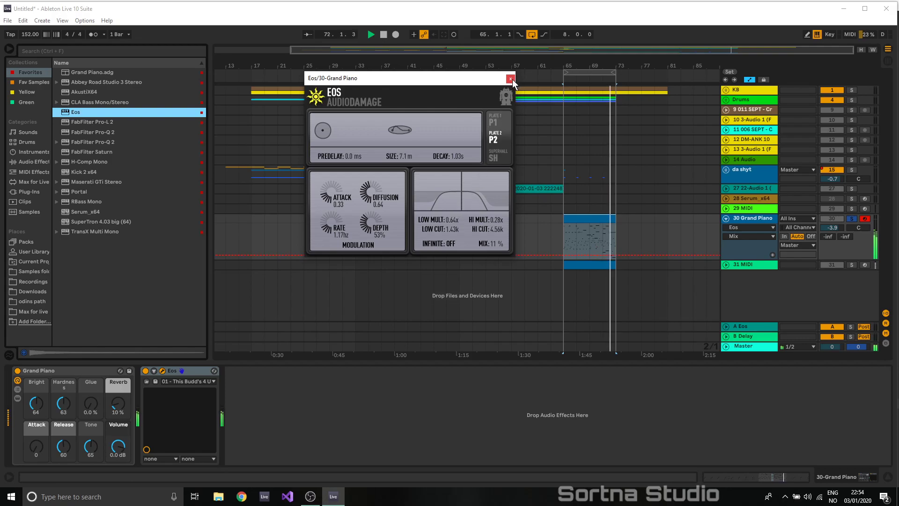
{"action": "left_click_drag", "start_coordinate": [411, 126], "coordinate": [427, 114]}
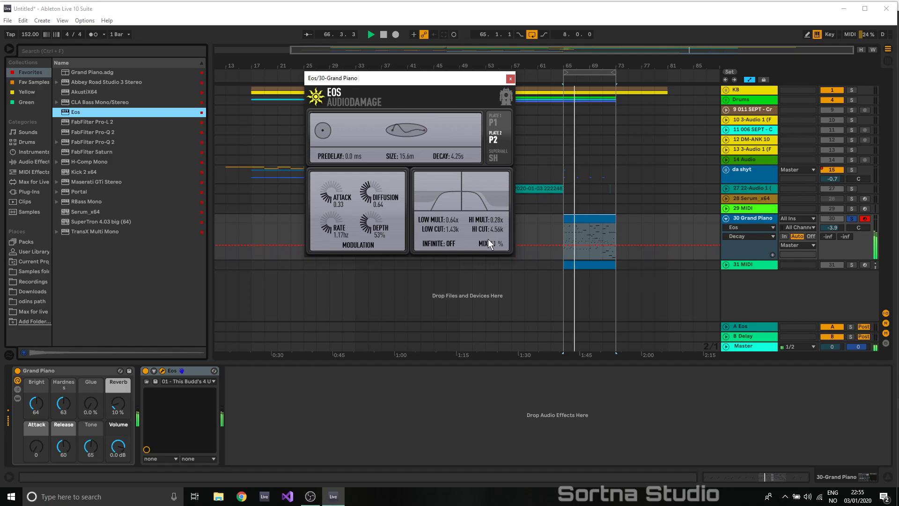
{"action": "left_click", "coordinate": [511, 79]}
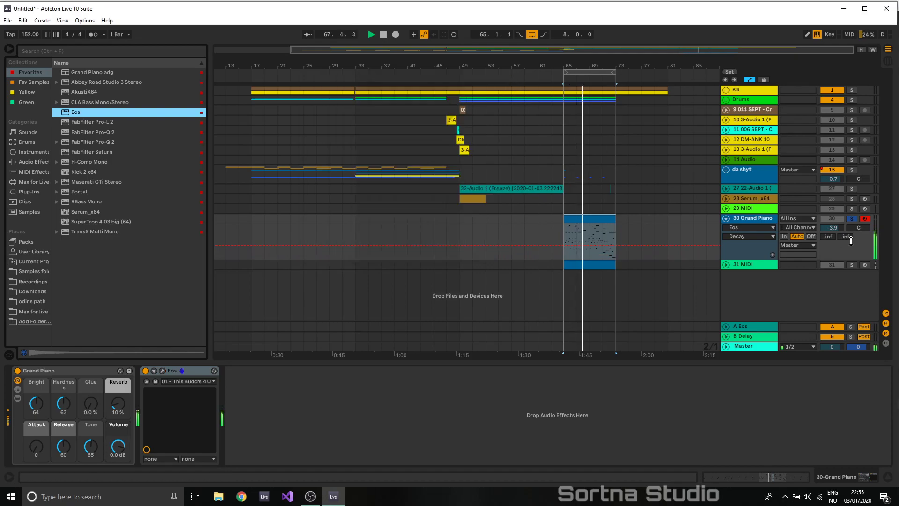
- Set the Grand Piano track's volume to -4.9 dB, then unsolo and mute the track
{"action": "left_click_drag", "start_coordinate": [833, 227], "coordinate": [828, 229]}
{"action": "double_click", "coordinate": [745, 220]}
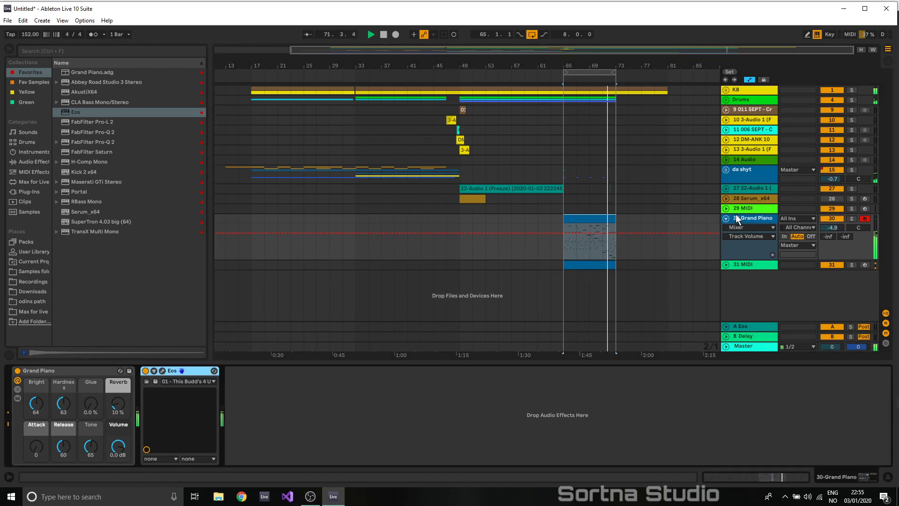
{"action": "left_click", "coordinate": [740, 218]}
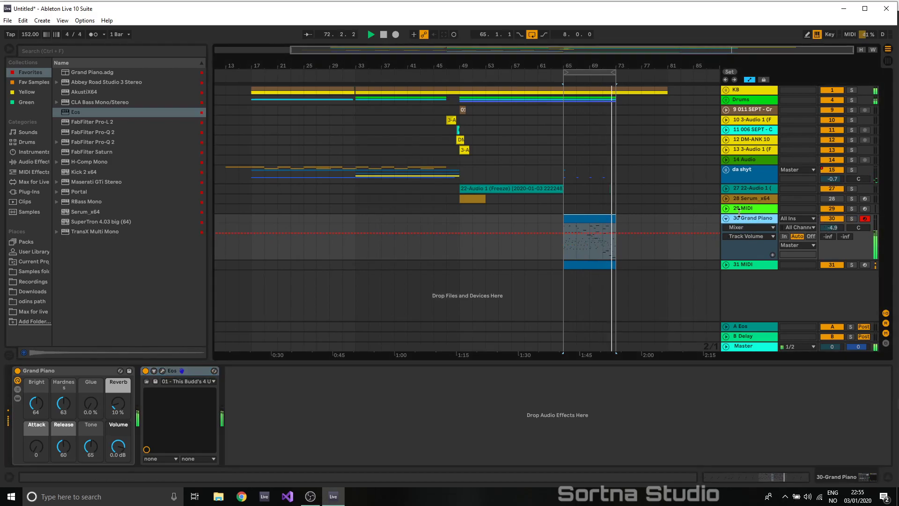
{"action": "left_click", "coordinate": [758, 265]}
{"action": "left_click", "coordinate": [832, 218]}
- Load the Operator instrument onto track 31 and set the track's volume to -11.9 dB during playback
{"action": "left_click", "coordinate": [35, 151]}
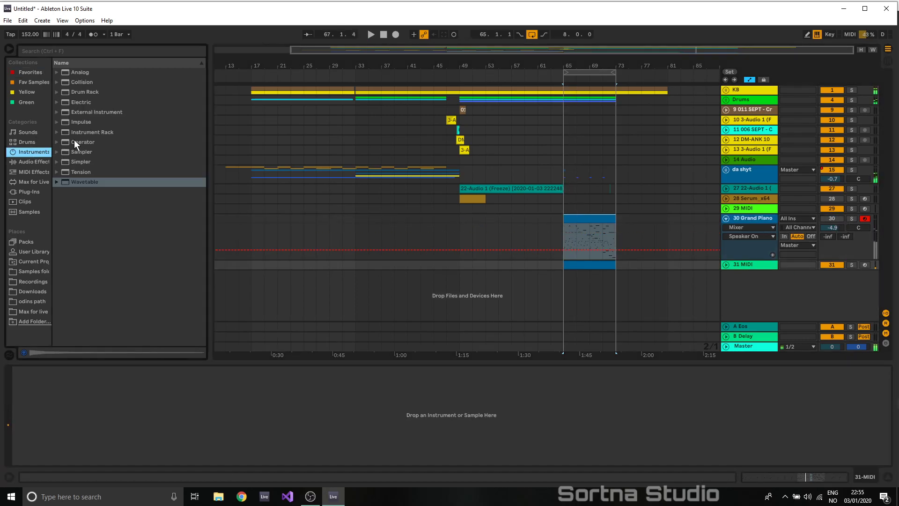
{"action": "left_click_drag", "start_coordinate": [83, 140], "coordinate": [586, 265]}
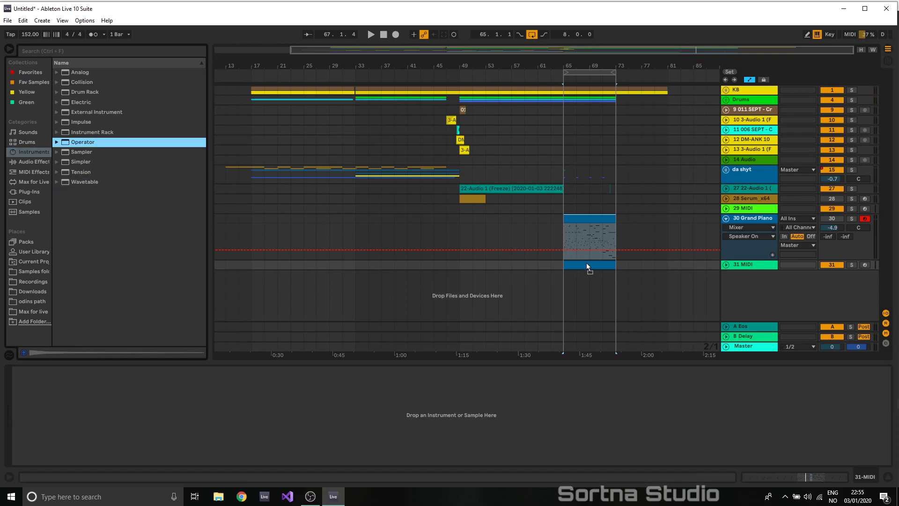
{"action": "left_click", "coordinate": [726, 265]}
{"action": "key", "text": "space"}
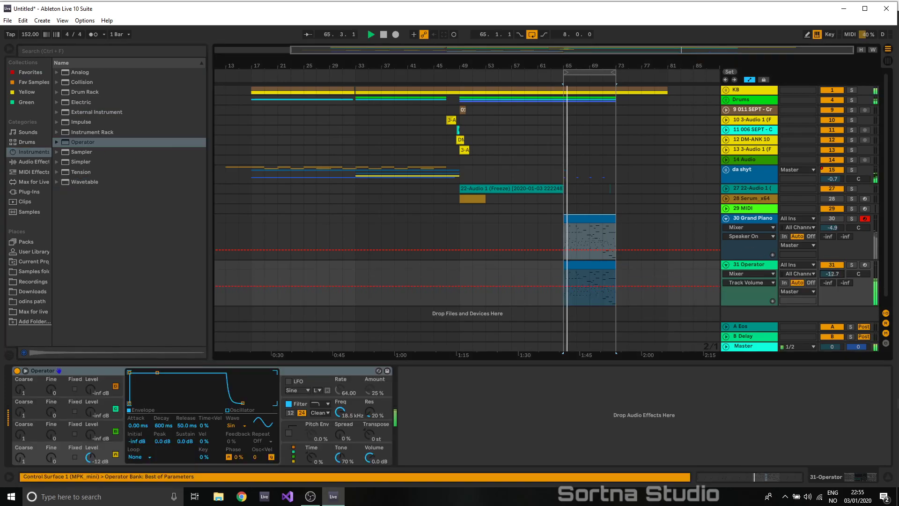
{"action": "left_click_drag", "start_coordinate": [832, 273], "coordinate": [832, 274]}
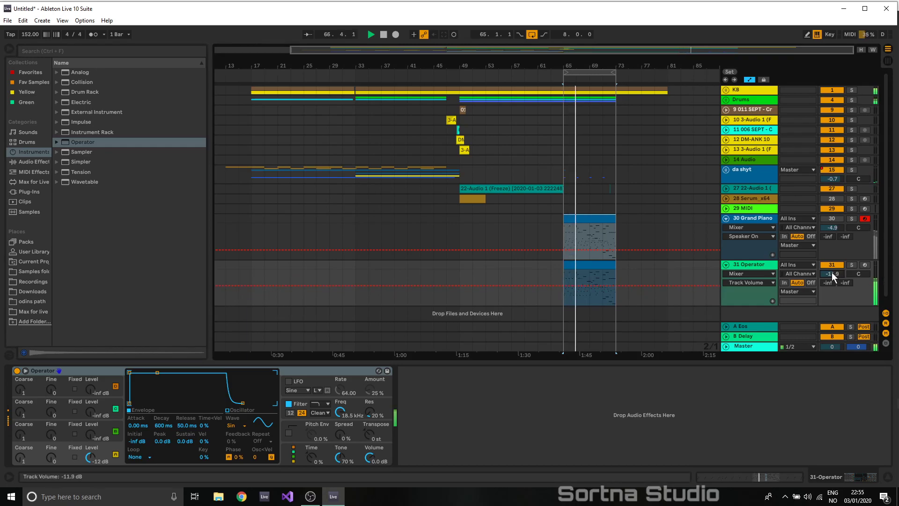
- Set Operator's oscillator B to coarse 0.5 at -27 dB and oscillator C to coarse 3 at -18 dB
{"action": "left_click", "coordinate": [90, 435]}
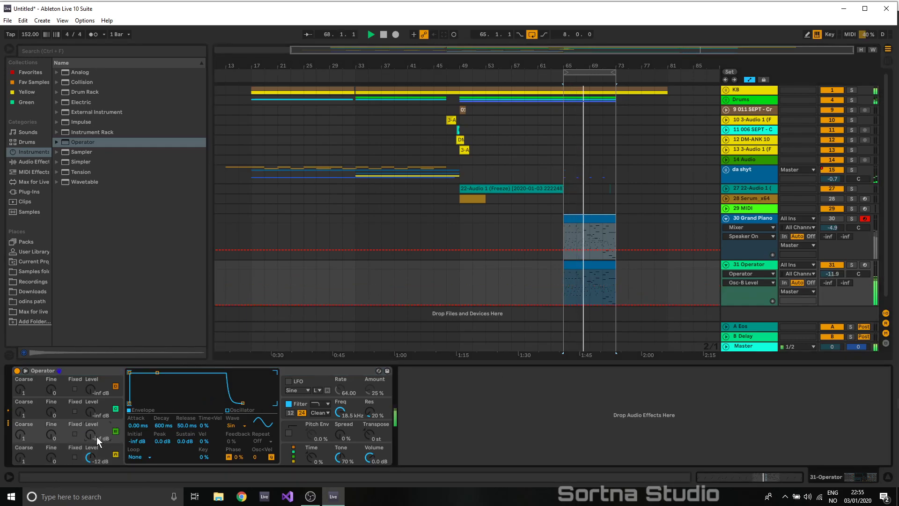
{"action": "left_click_drag", "start_coordinate": [96, 437], "coordinate": [90, 396]}
{"action": "left_click_drag", "start_coordinate": [22, 435], "coordinate": [22, 419]}
{"action": "left_click", "coordinate": [21, 412]}
- Turn on Operator's LFO with rate 104.83 and amount 7.1%, and set the track's A-Eos send to -11.0 dB
{"action": "left_click", "coordinate": [289, 381]}
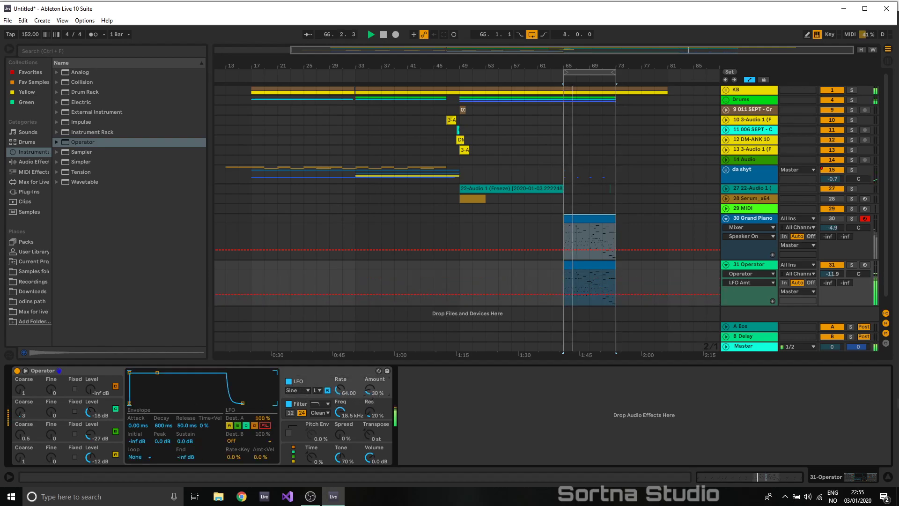
{"action": "left_click_drag", "start_coordinate": [370, 390], "coordinate": [369, 393]}
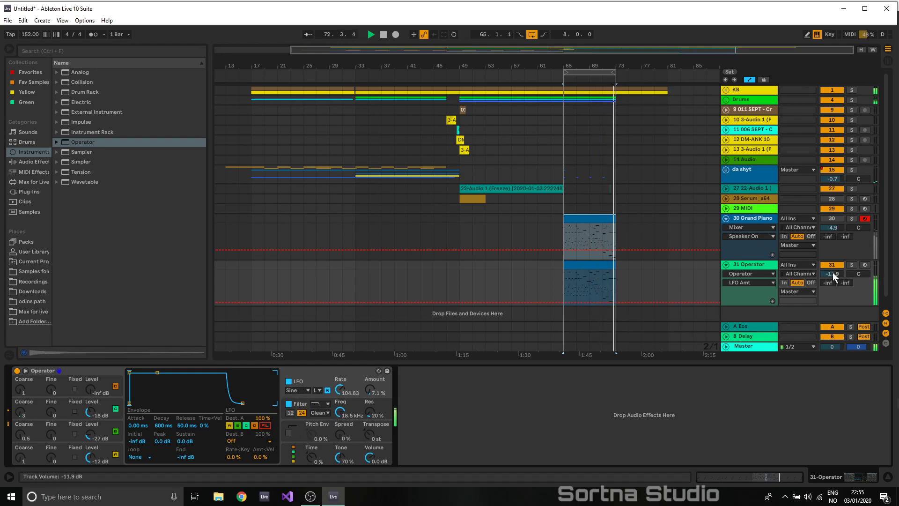
{"action": "mouse_move", "coordinate": [828, 282]}
{"action": "left_mouse_down"}
{"action": "mouse_move", "coordinate": [830, 272]}
{"action": "mouse_move", "coordinate": [829, 281]}
{"action": "left_mouse_up"}
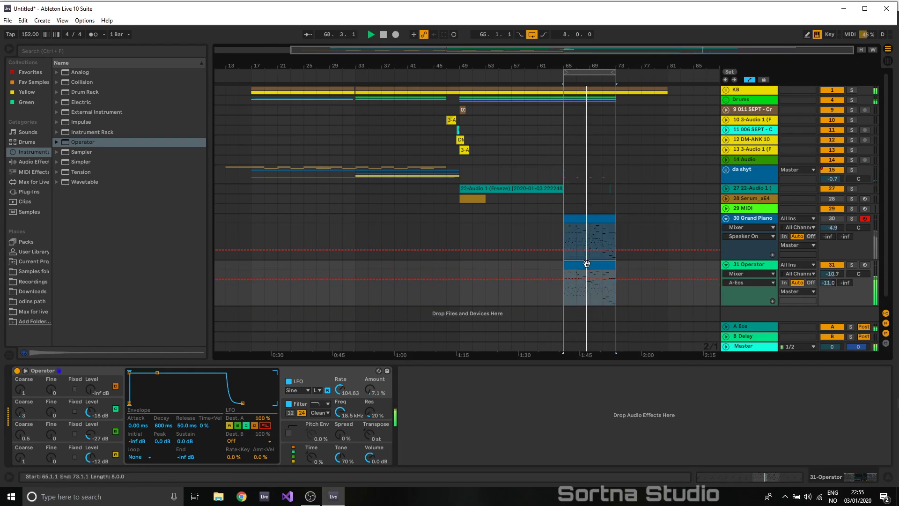
- Transpose all notes in the Operator clip up one octave and play it back
{"action": "double_click", "coordinate": [577, 264]}
{"action": "key", "text": "space"}
{"action": "key", "text": "ctrl+a"}
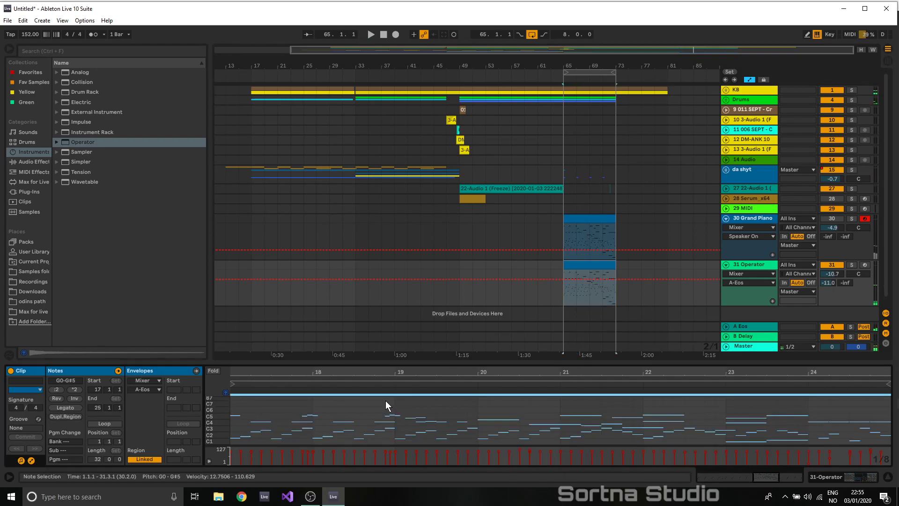
{"action": "key", "text": "space"}
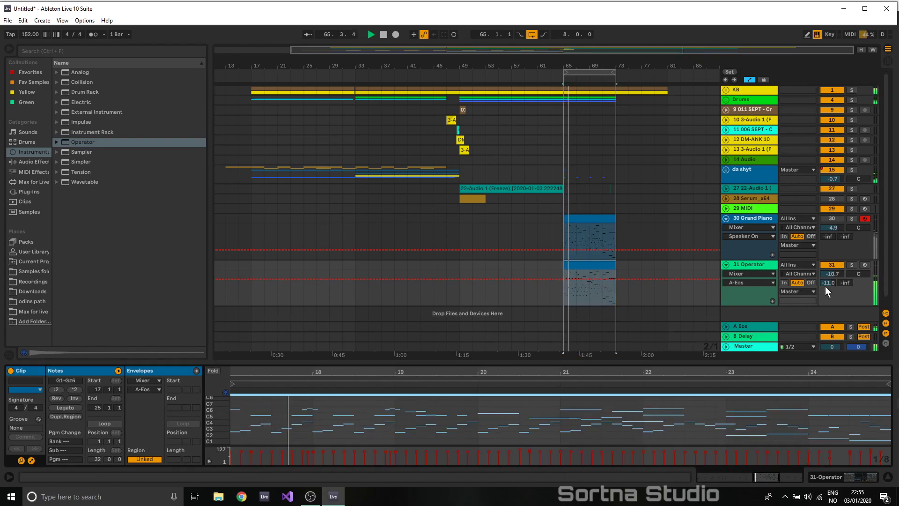
- Lower the Operator track's volume to -16.7 dB and enable Operator's glide with a time of 53.7 ms
{"action": "left_click_drag", "start_coordinate": [832, 274], "coordinate": [832, 284]}
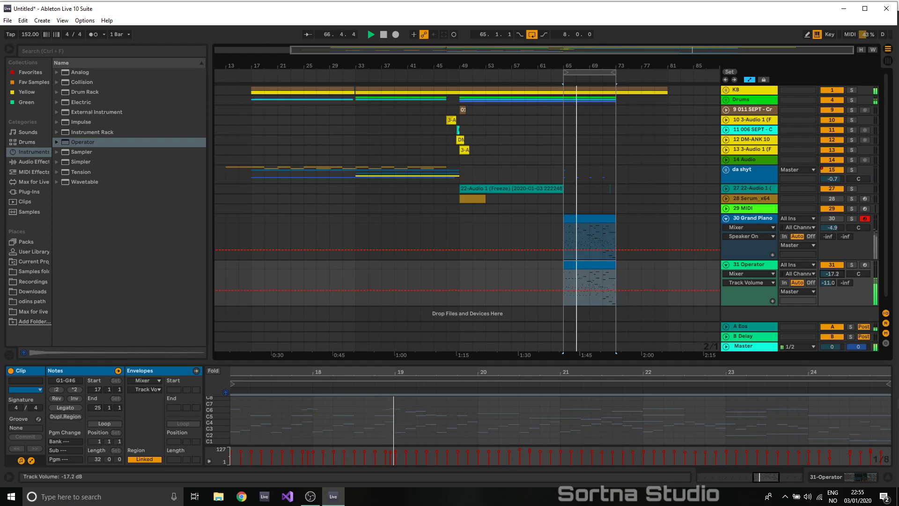
{"action": "left_click", "coordinate": [749, 264]}
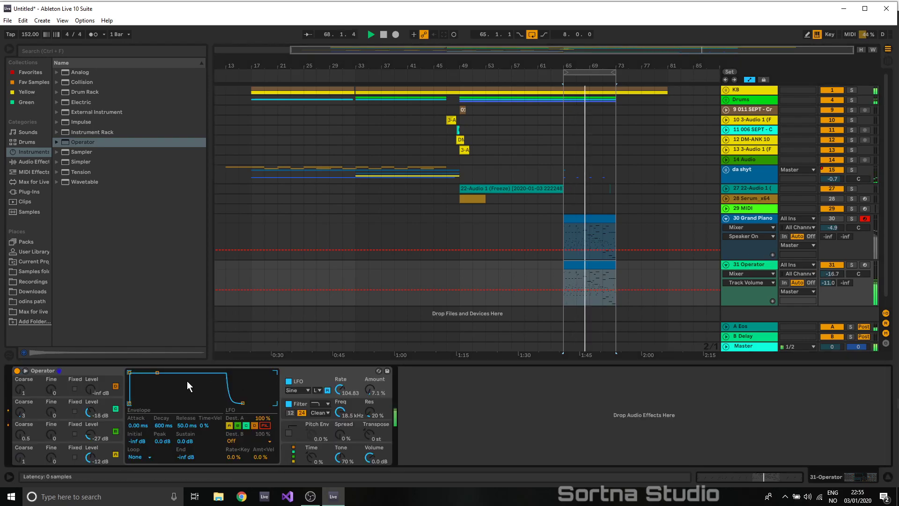
{"action": "left_click", "coordinate": [295, 428]}
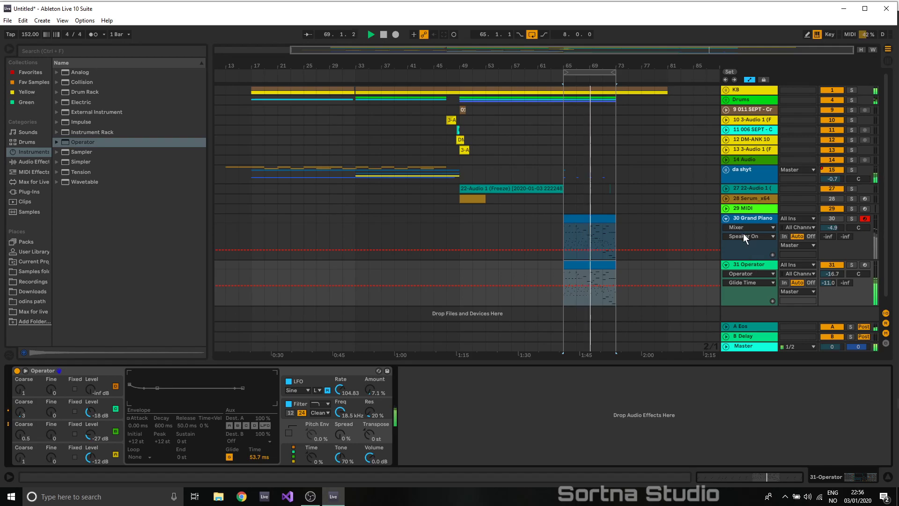
- Solo the Operator track without A-Eos send, and rebalance oscillator B to about -17 dB and oscillator C to -22 dB
{"action": "left_click", "coordinate": [851, 265]}
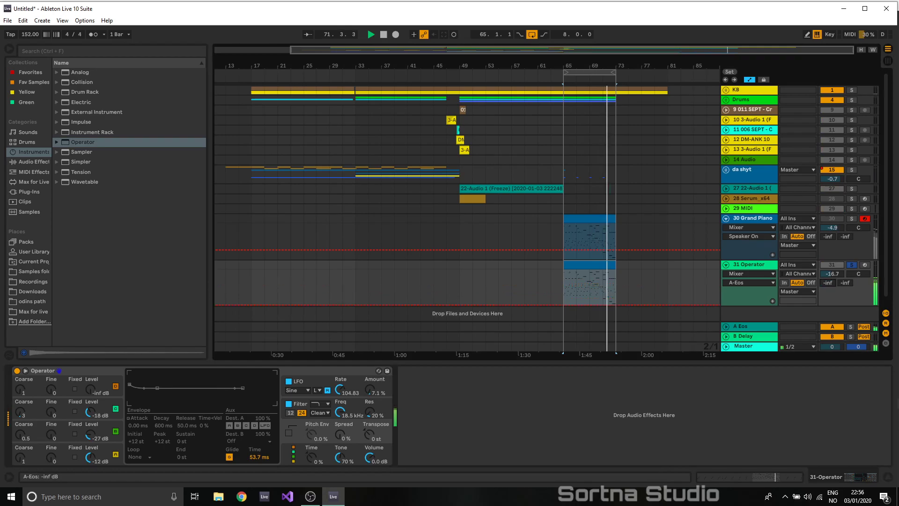
{"action": "left_click_drag", "start_coordinate": [88, 439], "coordinate": [88, 412]}
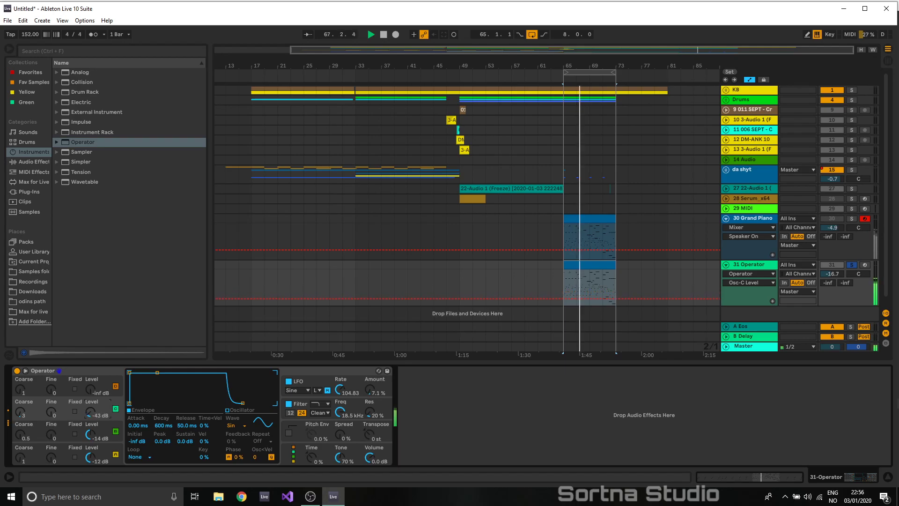
{"action": "left_click_drag", "start_coordinate": [89, 413], "coordinate": [88, 439]}
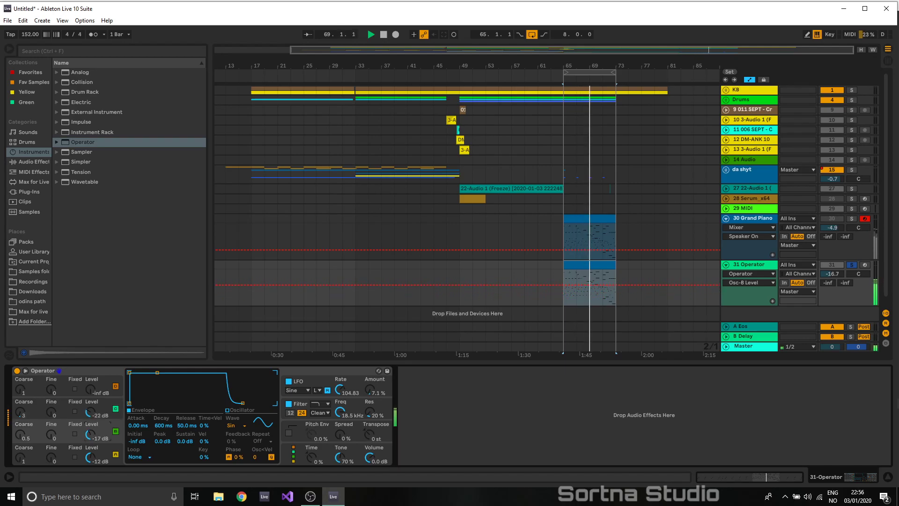
- Add a Redux effect after Operator with bit reduction on at 8 and downsample at 4
{"action": "left_click", "coordinate": [35, 162]}
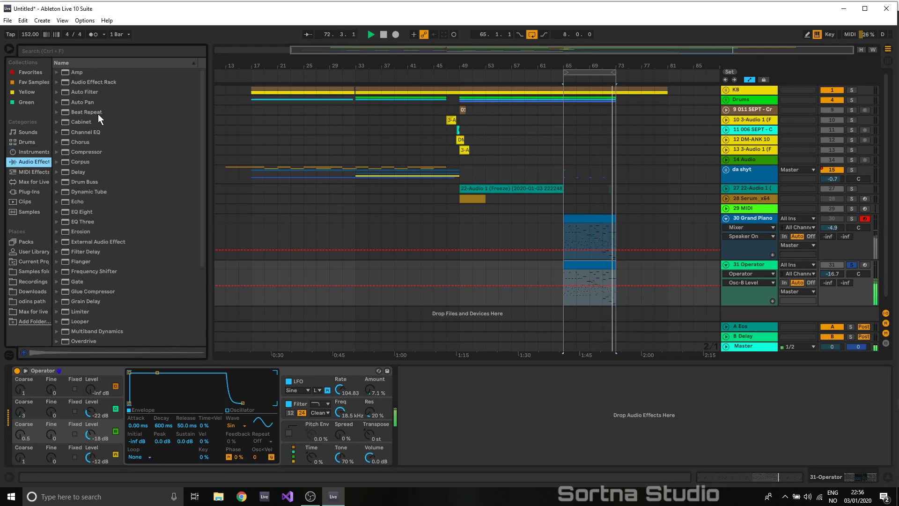
{"action": "scroll", "coordinate": [137, 256], "scroll_direction": "down", "scroll_amount": 4}
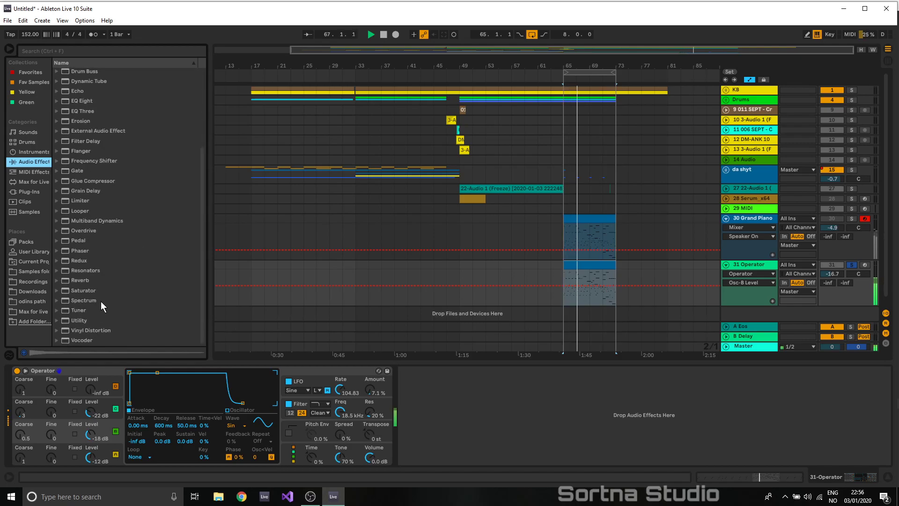
{"action": "left_click_drag", "start_coordinate": [75, 259], "coordinate": [488, 414]}
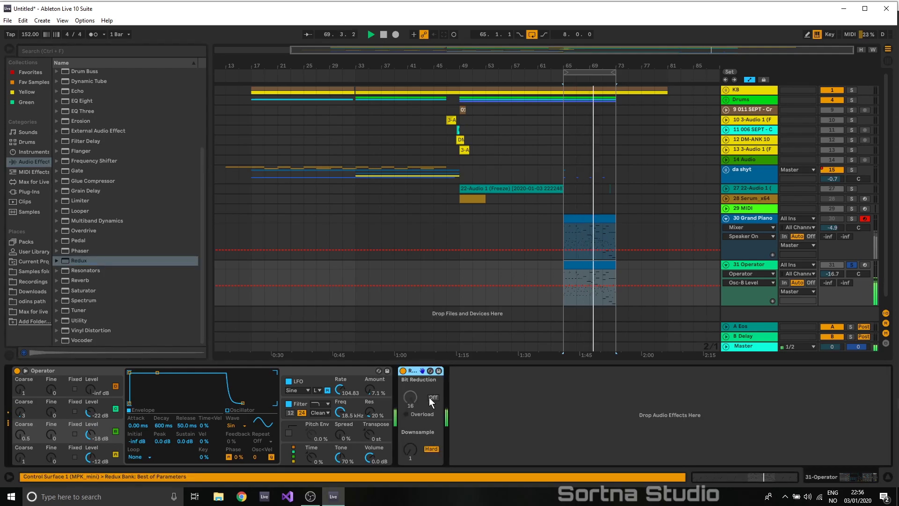
{"action": "left_click", "coordinate": [432, 398]}
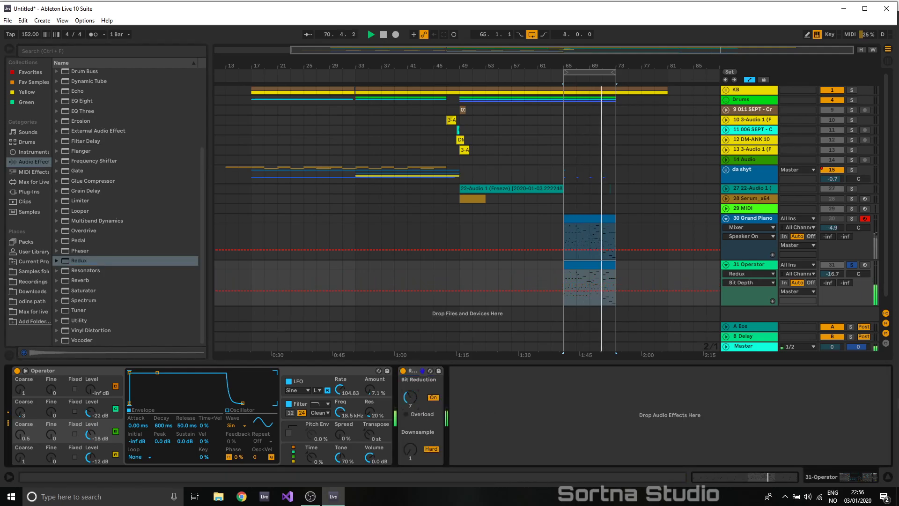
{"action": "left_click_drag", "start_coordinate": [410, 397], "coordinate": [411, 392]}
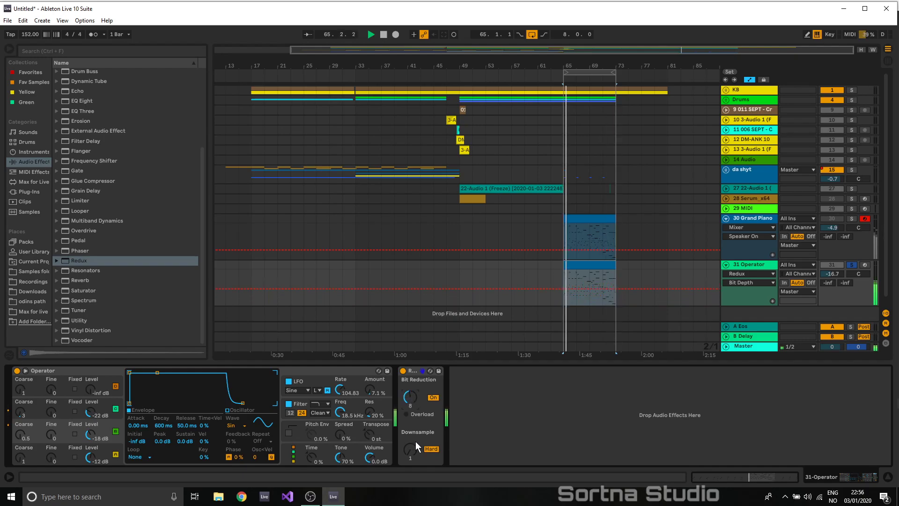
{"action": "left_click_drag", "start_coordinate": [413, 445], "coordinate": [413, 424]}
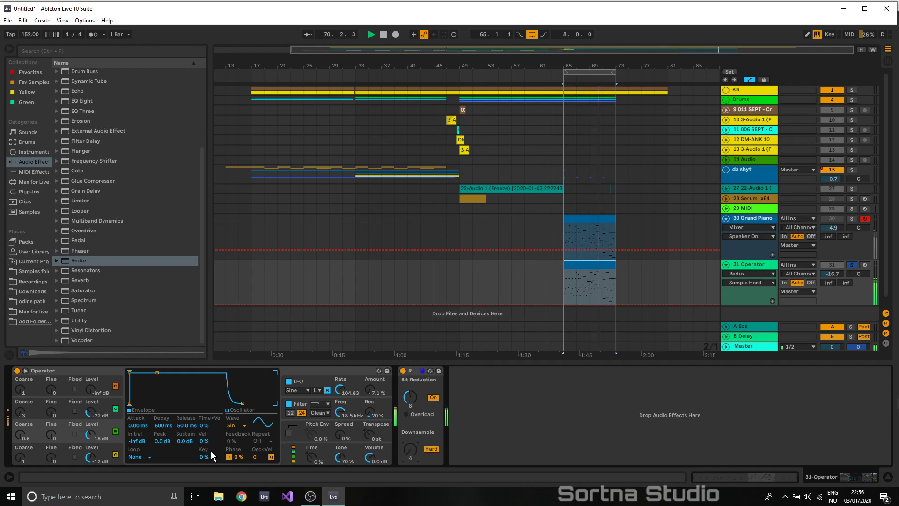
- Try the Square D and Saw D waveforms on Operator's oscillator A and return it to Sine
{"action": "left_click", "coordinate": [112, 452]}
{"action": "left_click", "coordinate": [233, 425]}
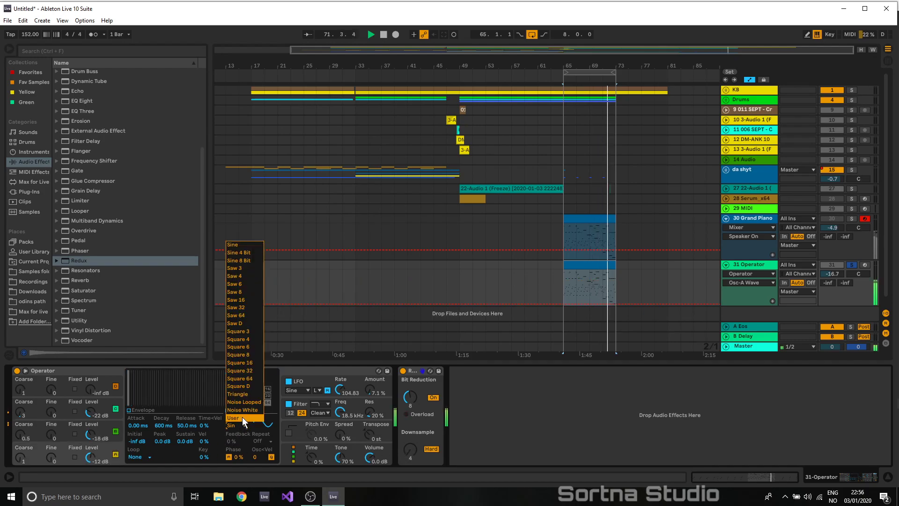
{"action": "left_click", "coordinate": [249, 386]}
{"action": "left_click", "coordinate": [240, 423]}
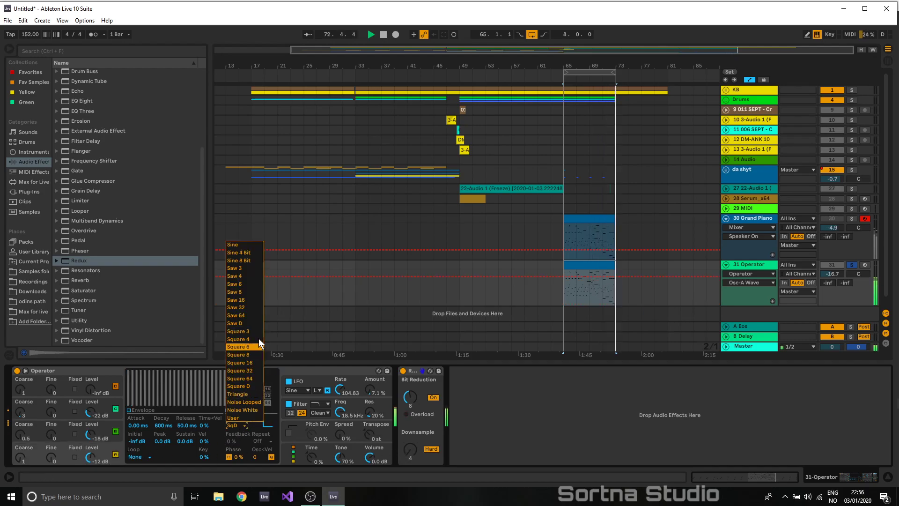
{"action": "left_click", "coordinate": [252, 324]}
{"action": "left_click", "coordinate": [243, 423]}
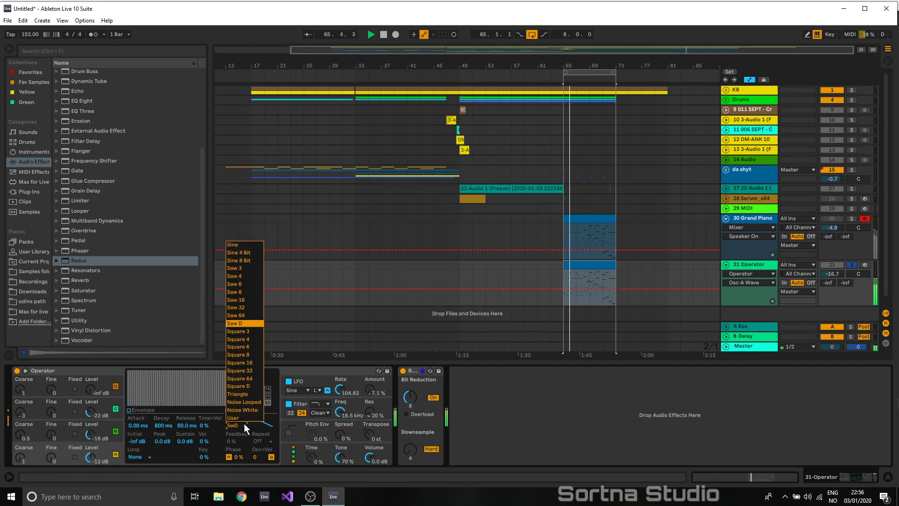
{"action": "left_click", "coordinate": [233, 244]}
- Lower oscillator C to -43 dB and the filter to about 580 Hz, with a 70% envelope, 276 ms decay and 3.4% sustain
{"action": "left_click_drag", "start_coordinate": [89, 412], "coordinate": [88, 433]}
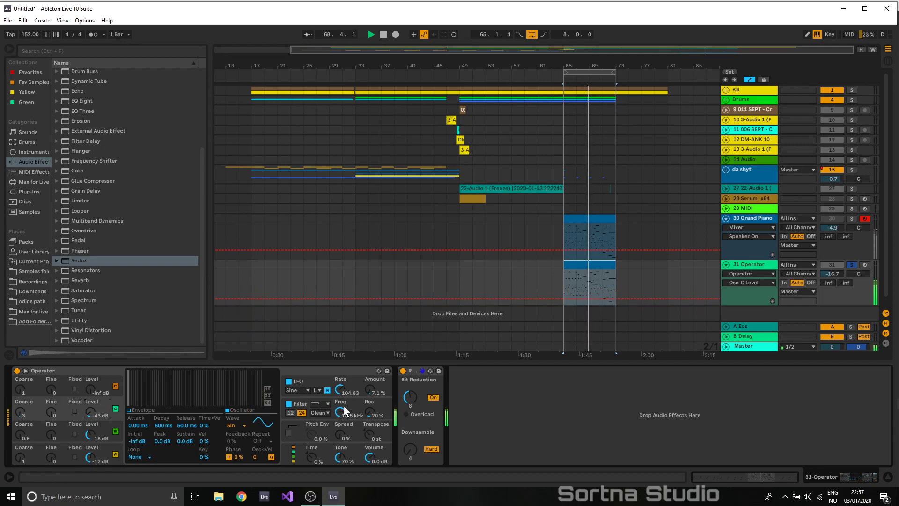
{"action": "left_click", "coordinate": [302, 405]}
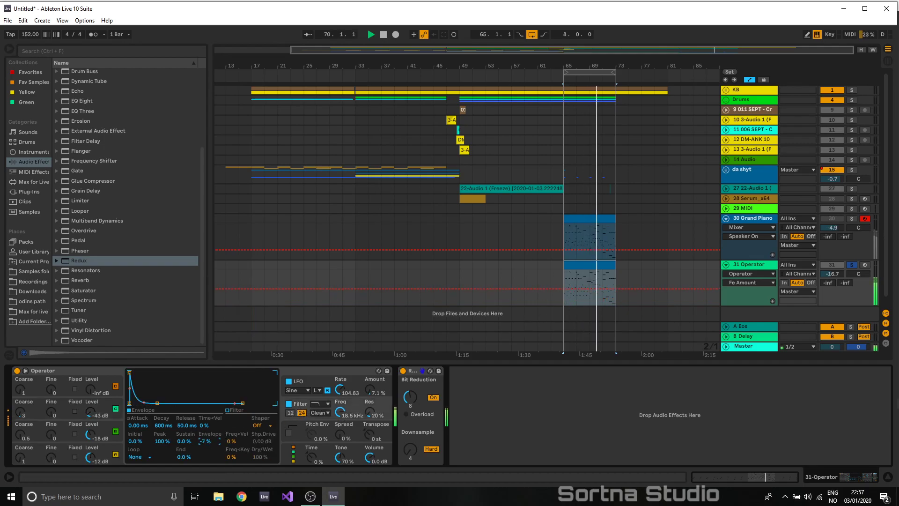
{"action": "left_click_drag", "start_coordinate": [206, 441], "coordinate": [206, 426]}
{"action": "left_click_drag", "start_coordinate": [158, 403], "coordinate": [149, 404]}
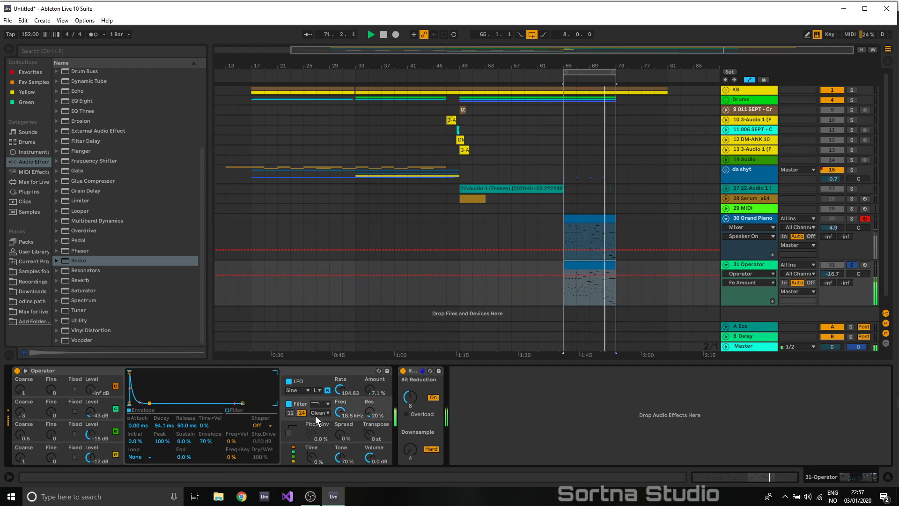
{"action": "left_click_drag", "start_coordinate": [340, 412], "coordinate": [340, 461]}
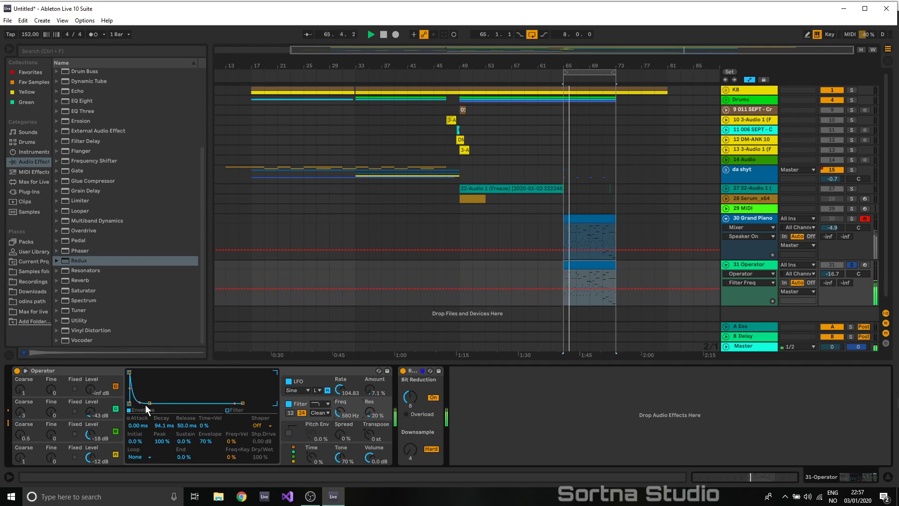
{"action": "left_click_drag", "start_coordinate": [150, 403], "coordinate": [155, 402]}
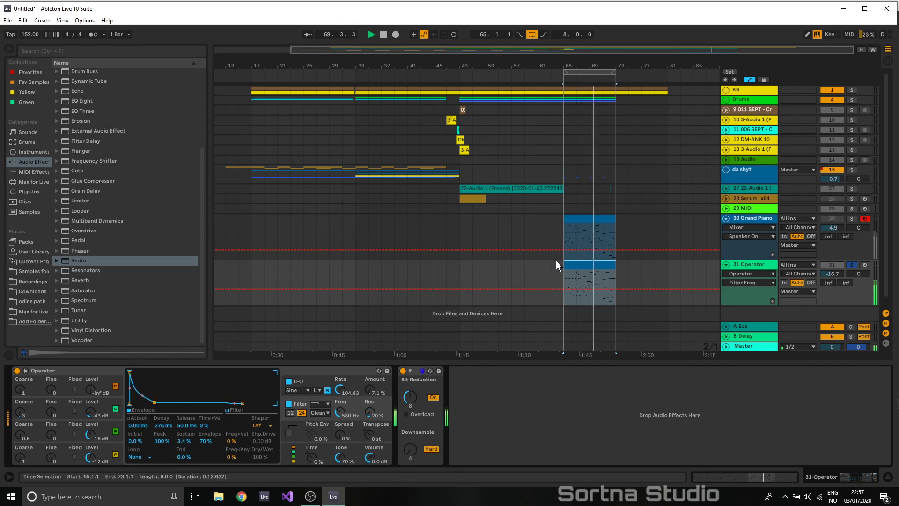
- Delete all notes below D#4 from the Operator clip at bar 65
{"action": "double_click", "coordinate": [591, 265]}
{"action": "left_click_drag", "start_coordinate": [472, 363], "coordinate": [468, 70]}
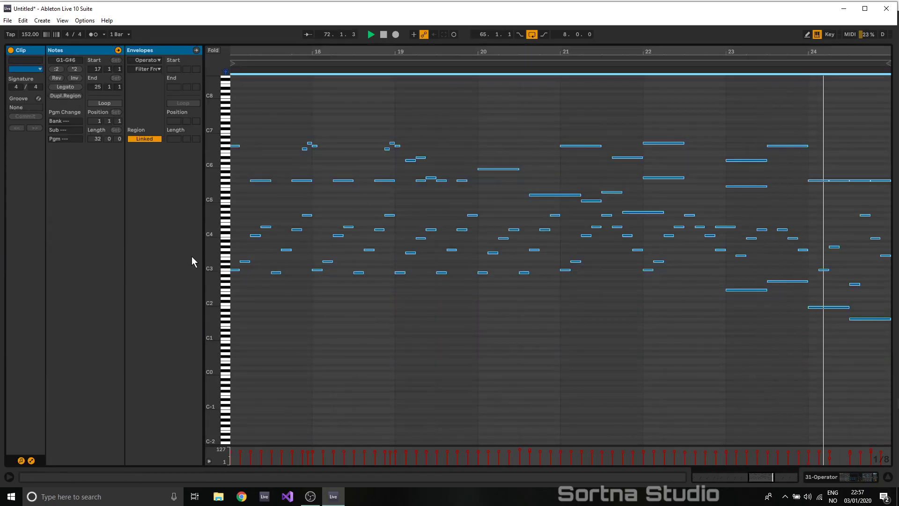
{"action": "left_click_drag", "start_coordinate": [225, 233], "coordinate": [224, 357]}
{"action": "key", "text": "Delete"}
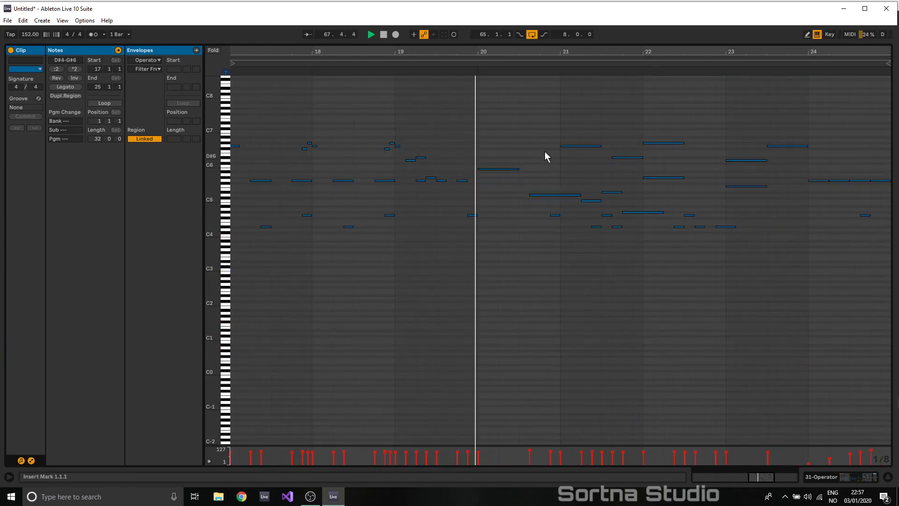
{"action": "left_click_drag", "start_coordinate": [642, 41], "coordinate": [647, 348]}
- Solo the Grand Piano track alongside Operator and balance the Operator track's volume at -15.8 dB
{"action": "left_click_drag", "start_coordinate": [828, 257], "coordinate": [832, 236]}
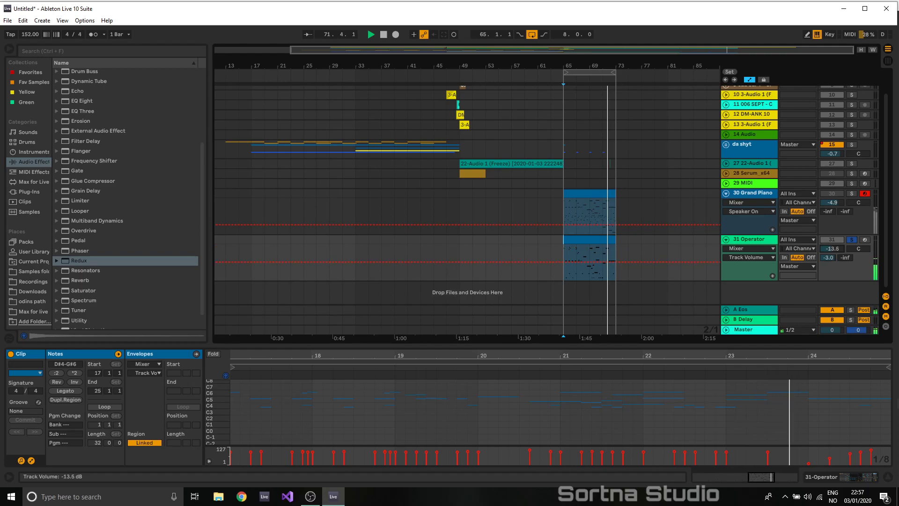
{"action": "left_click", "coordinate": [852, 193]}
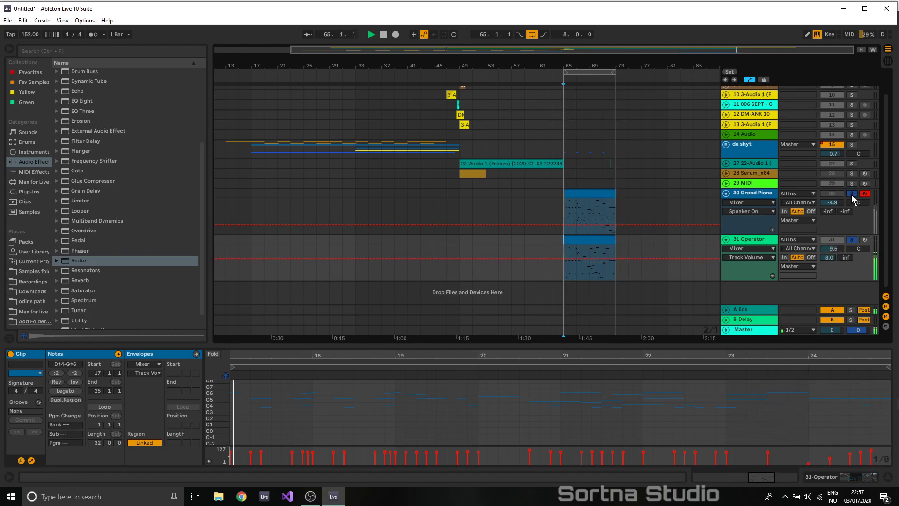
{"action": "left_click_drag", "start_coordinate": [838, 248], "coordinate": [838, 260]}
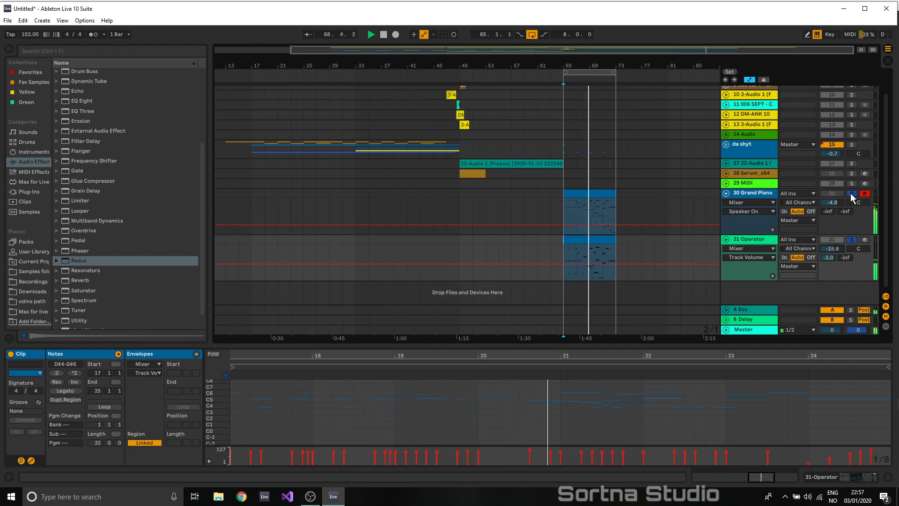
- Clear the solos, activate the Grand Piano track, and set the Operator track to -16.2 dB with its A-Eos send at -7.8 dB
{"action": "left_click", "coordinate": [851, 194]}
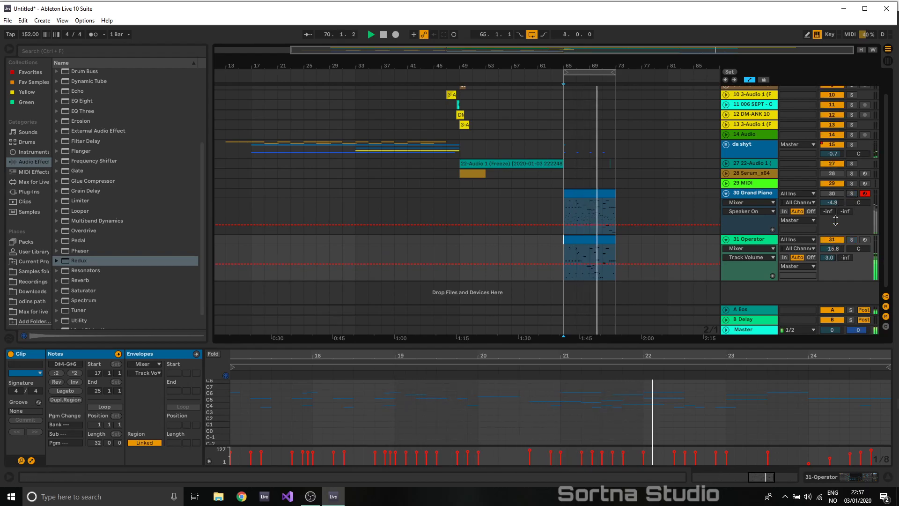
{"action": "left_click", "coordinate": [836, 194]}
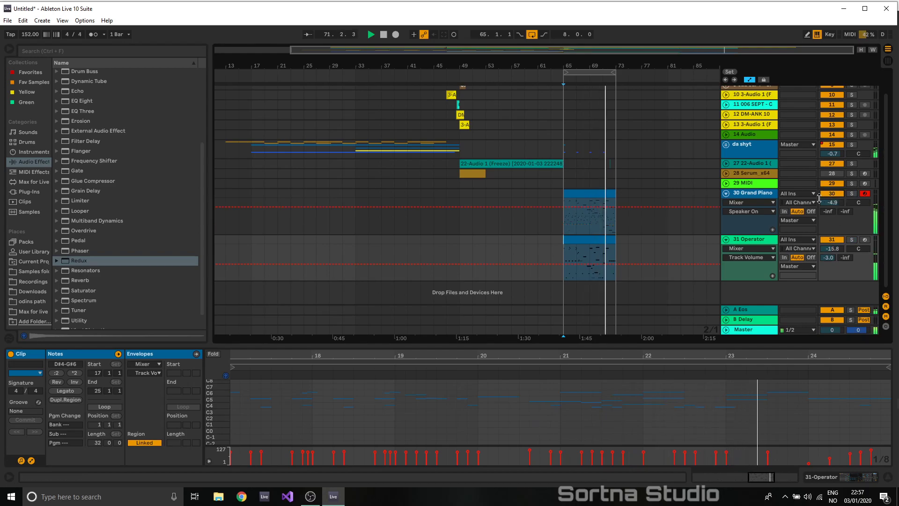
{"action": "left_click_drag", "start_coordinate": [836, 250], "coordinate": [827, 266]}
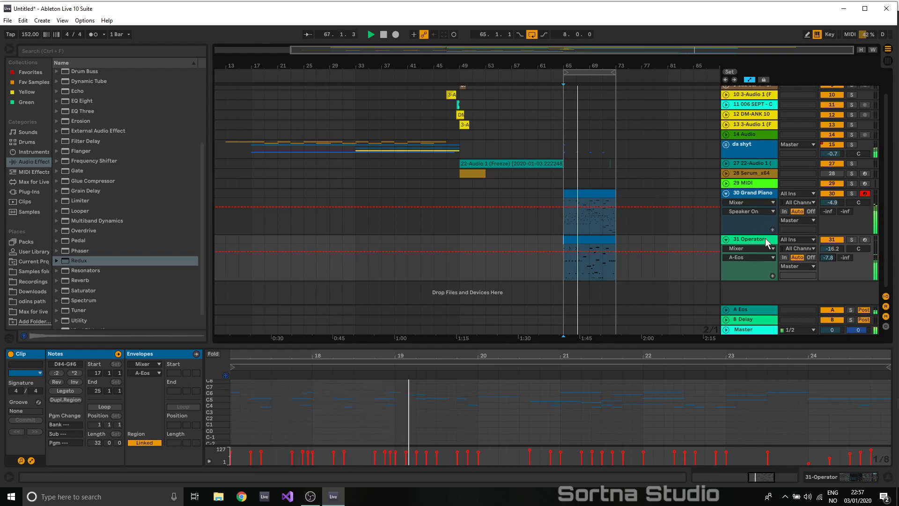
- Fold the Operator and Grand Piano tracks and unfold the Drums and Hihats groups
{"action": "left_click", "coordinate": [726, 239]}
{"action": "left_click", "coordinate": [726, 219]}
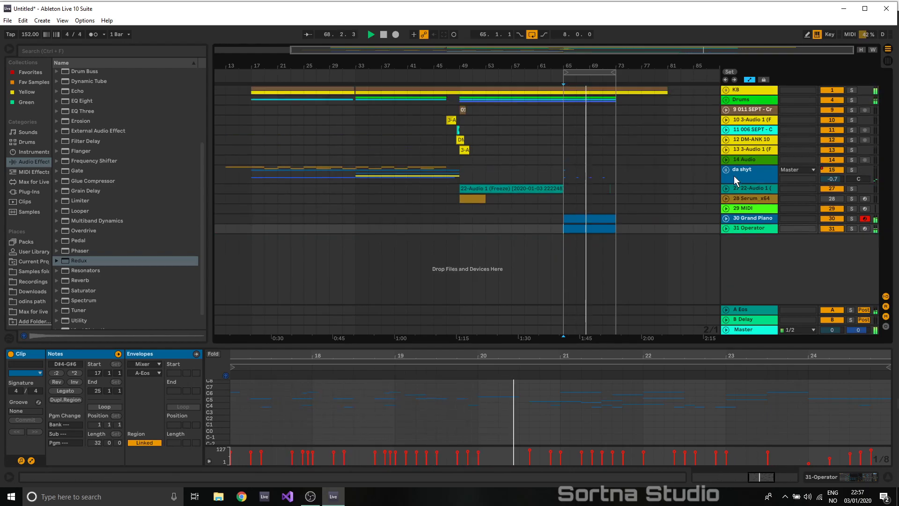
{"action": "left_click", "coordinate": [725, 100]}
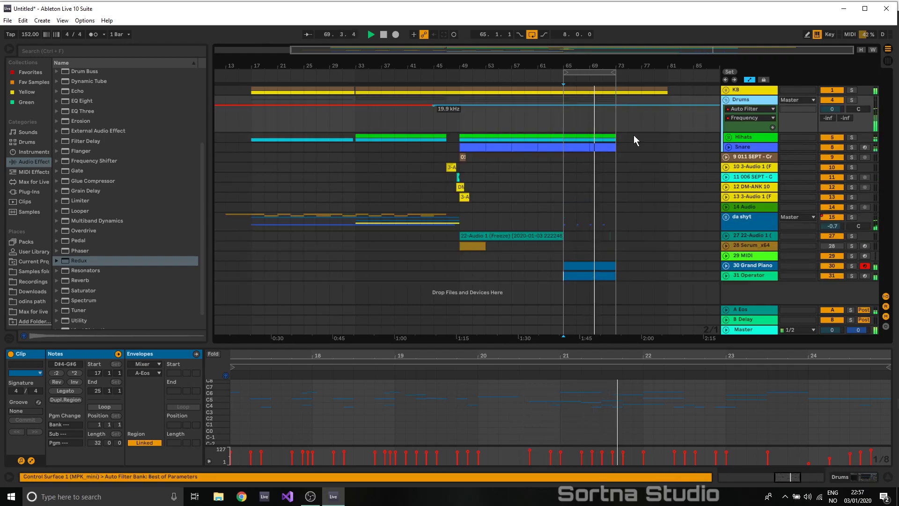
{"action": "left_click", "coordinate": [728, 137]}
- Transpose all notes of the open HH clip at bar 65 down to A#2
{"action": "left_click", "coordinate": [599, 174]}
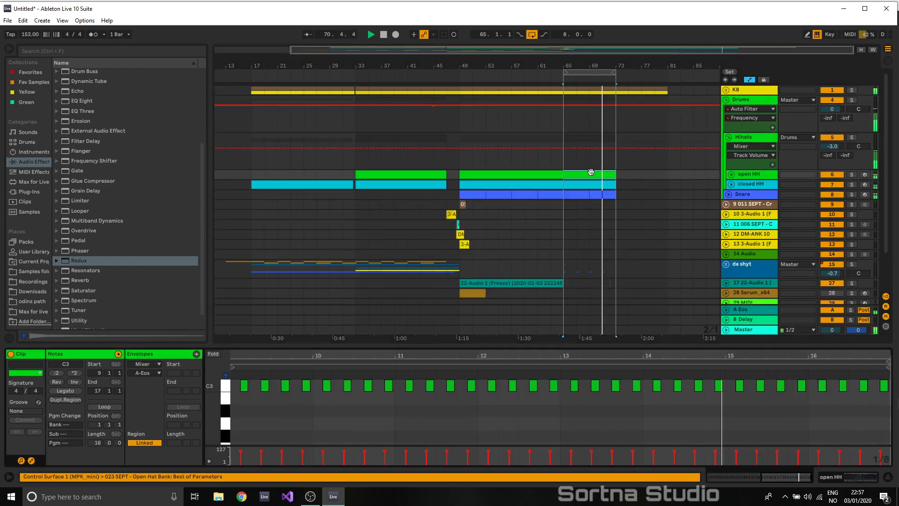
{"action": "left_click", "coordinate": [226, 386]}
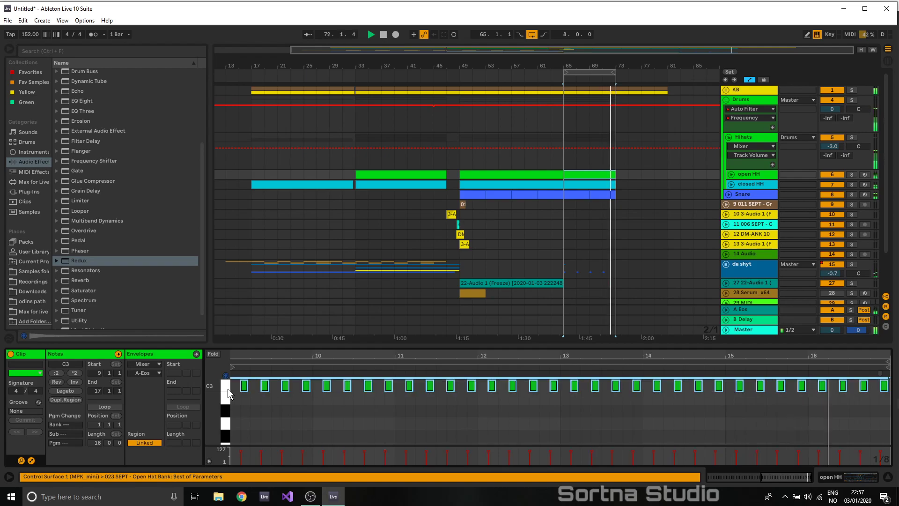
{"action": "left_click_drag", "start_coordinate": [265, 385], "coordinate": [267, 410]}
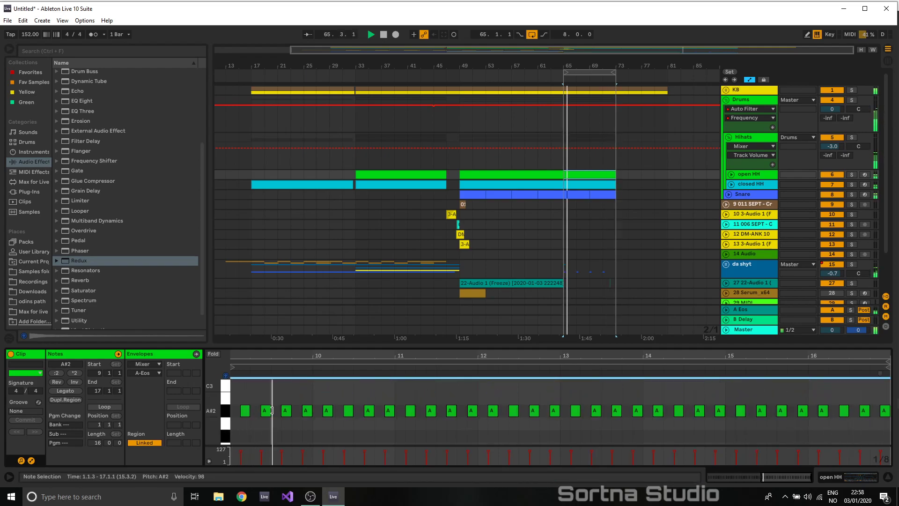
{"action": "left_click", "coordinate": [543, 166]}
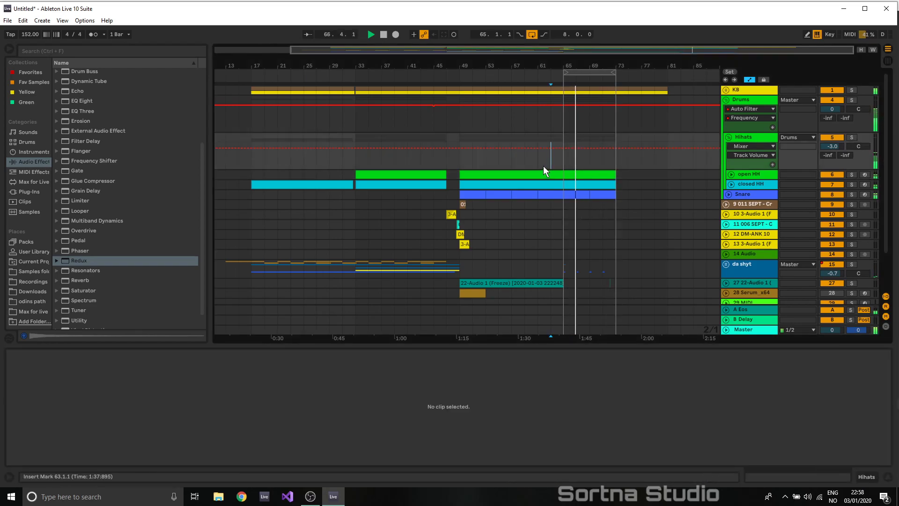
- Duplicate the Grand Piano clip to bar 73 and delete the original at bar 65
{"action": "scroll", "coordinate": [636, 241], "scroll_direction": "down", "scroll_amount": 1}
{"action": "scroll", "coordinate": [637, 237], "scroll_direction": "down", "scroll_amount": 1}
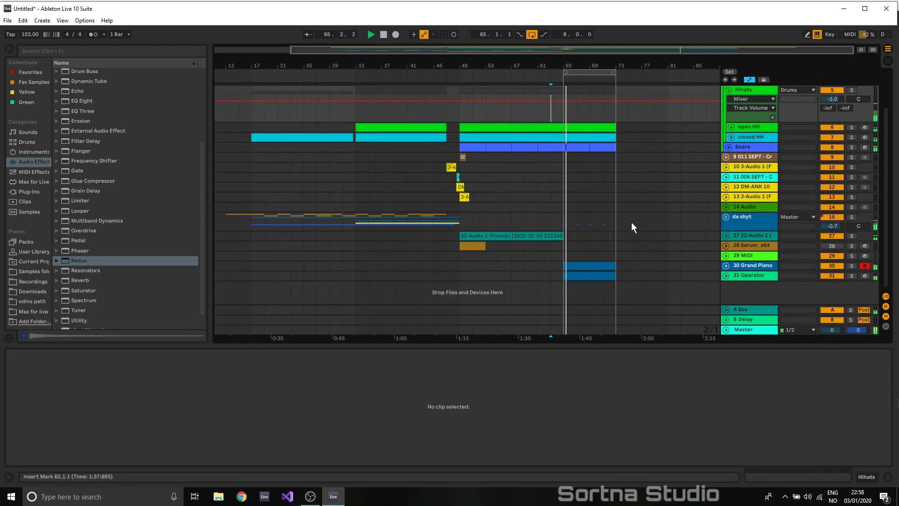
{"action": "left_click", "coordinate": [525, 187]}
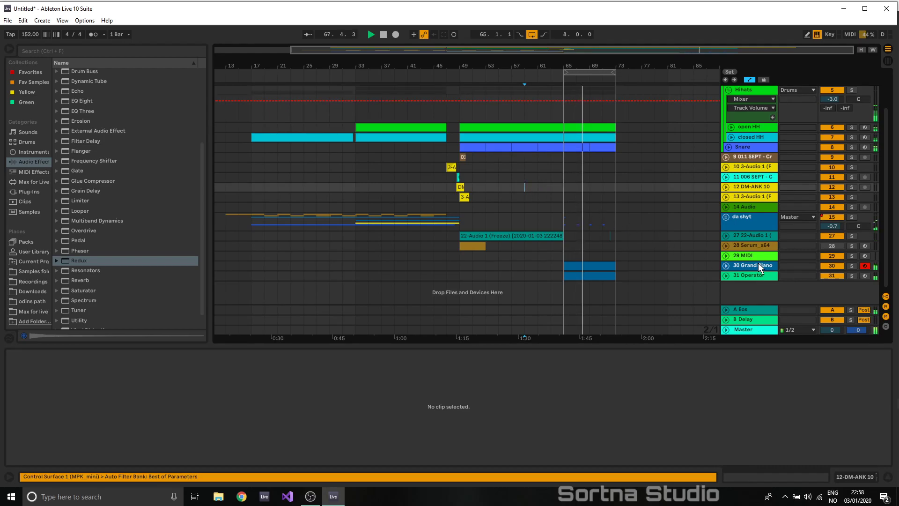
{"action": "left_click", "coordinate": [726, 266]}
{"action": "scroll", "coordinate": [642, 279], "scroll_direction": "down", "scroll_amount": 1}
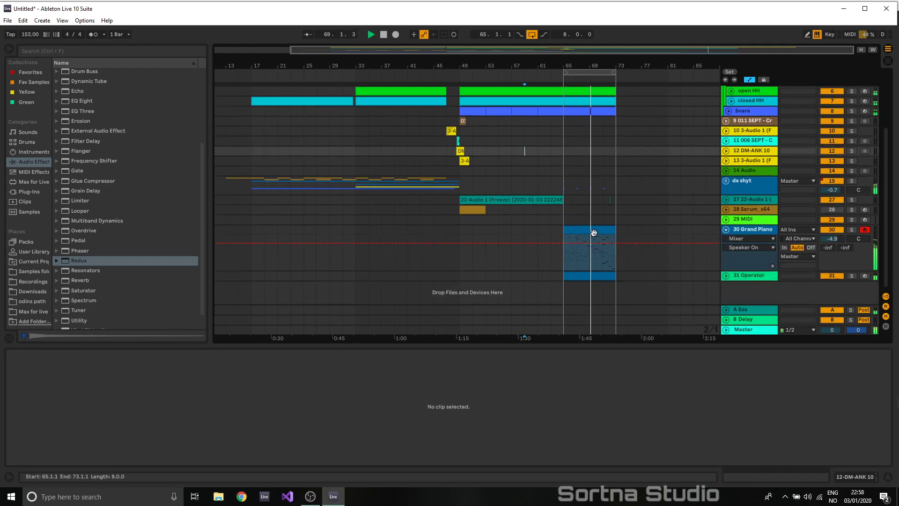
{"action": "left_click", "coordinate": [583, 233]}
{"action": "key", "text": "ctrl+d"}
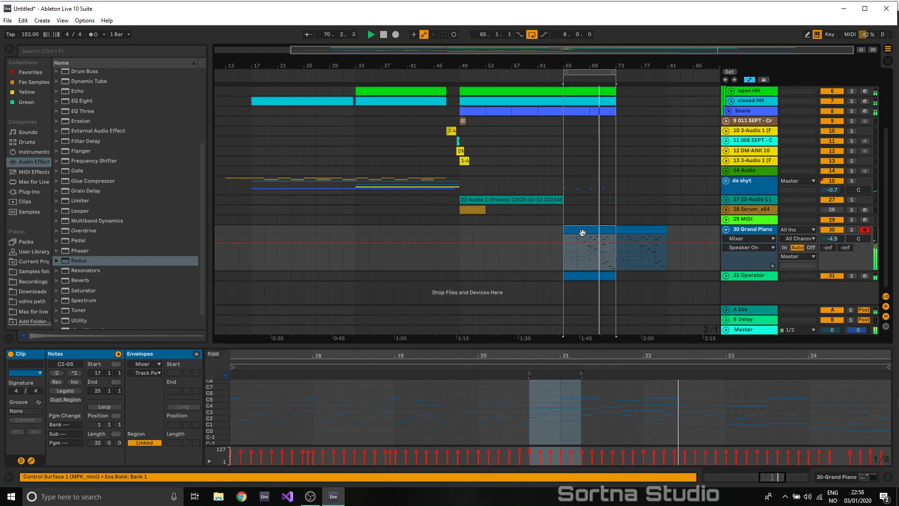
{"action": "key", "text": "Delete"}
{"action": "left_click", "coordinate": [606, 226]}
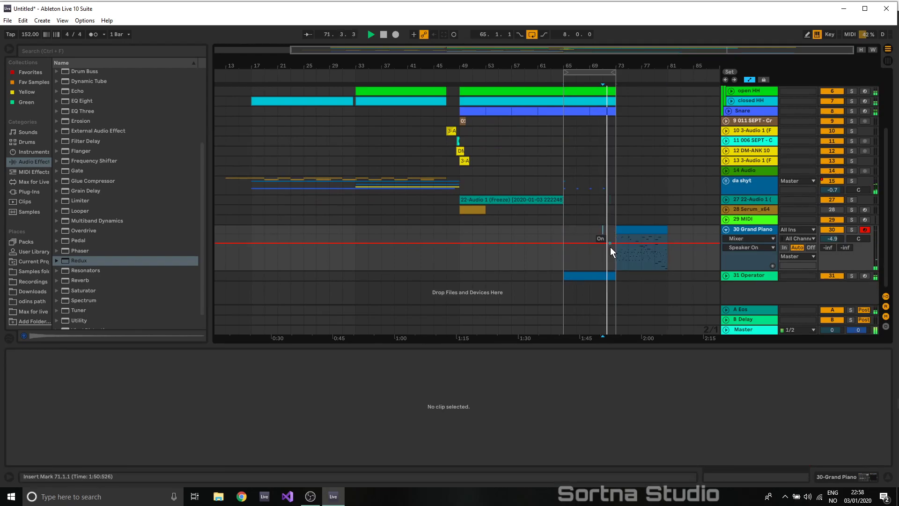
- Open the Operator clip in an enlarged note editor and select all its notes
{"action": "left_click", "coordinate": [601, 276]}
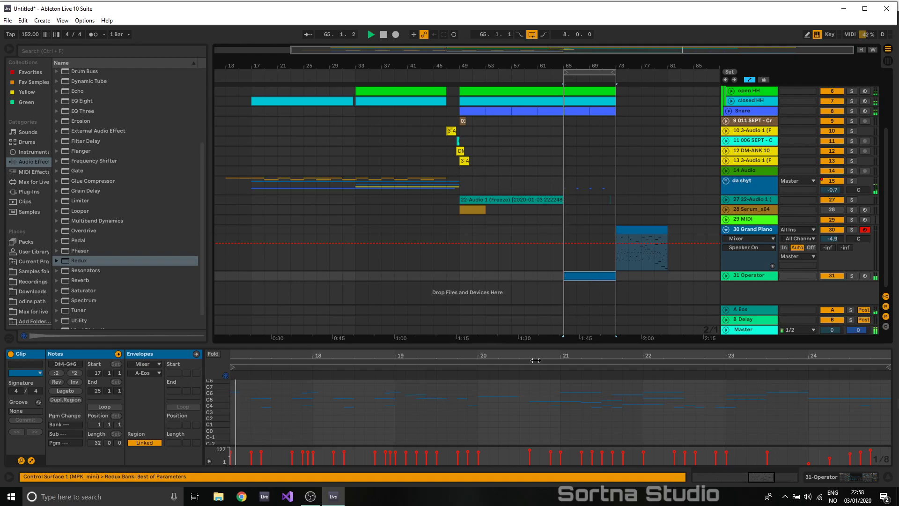
{"action": "left_click_drag", "start_coordinate": [542, 344], "coordinate": [577, 4]}
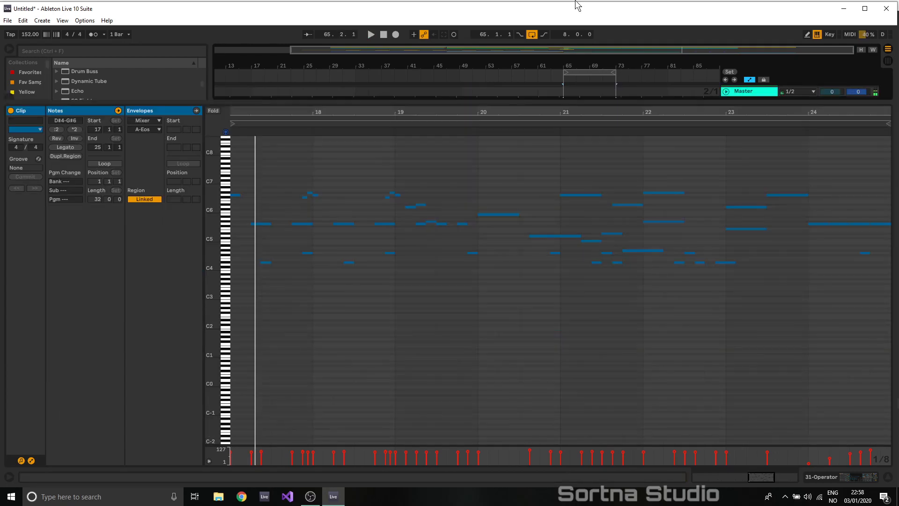
{"action": "left_click", "coordinate": [459, 210]}
{"action": "key", "text": "ctrl+a"}
- Try lengthening all the Operator clip's notes by an eighth note during playback, and undo the change
{"action": "left_click_drag", "start_coordinate": [270, 180], "coordinate": [285, 180]}
{"action": "key", "text": "space"}
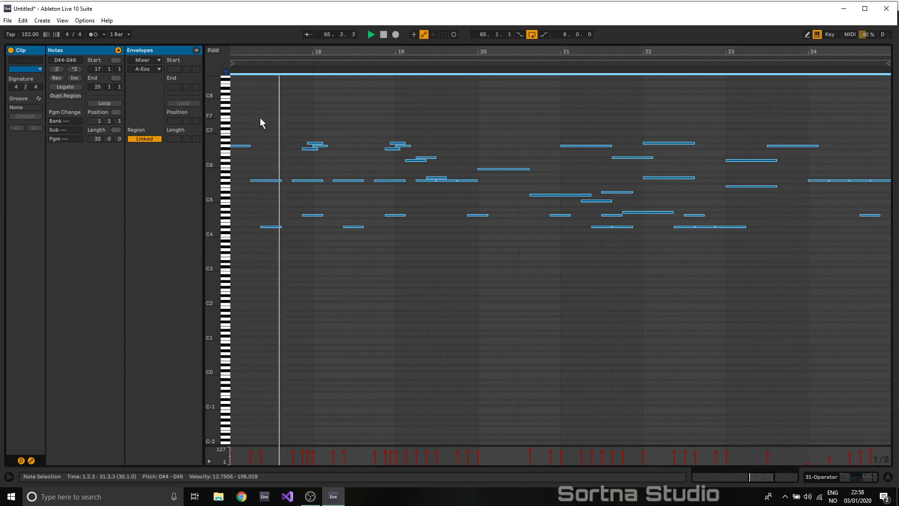
{"action": "key", "text": "ctrl+z"}
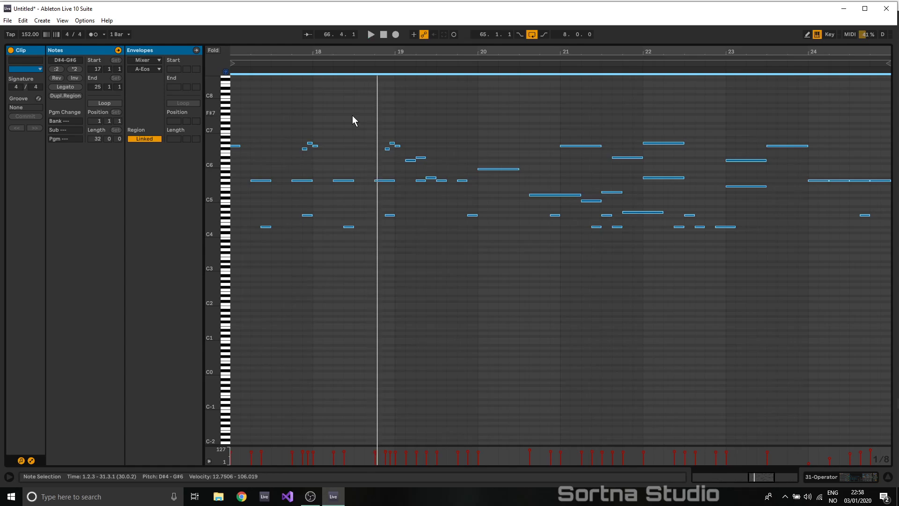
- Transpose all notes of the Operator clip down two octaves and play it back with the arrangement
{"action": "key", "text": "shift+Down"}
{"action": "key", "text": "shift+Down"}
{"action": "key", "text": "space"}
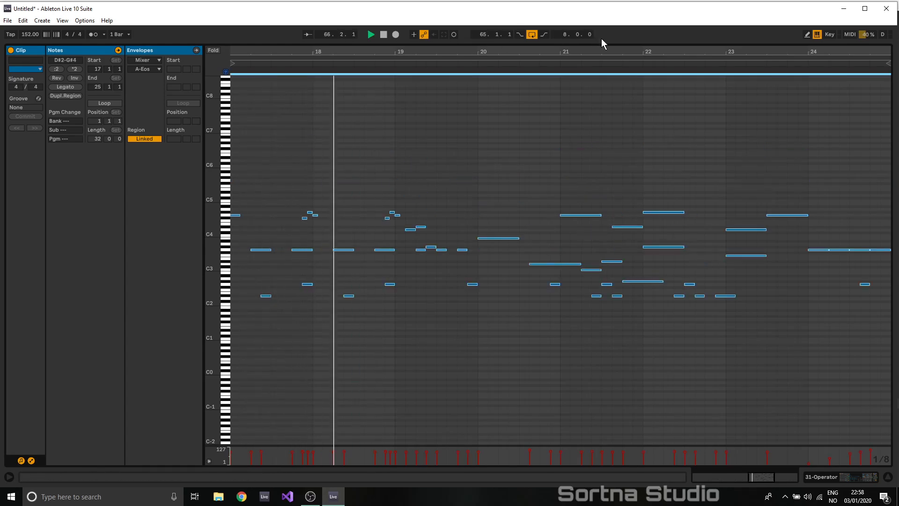
{"action": "left_click_drag", "start_coordinate": [604, 44], "coordinate": [538, 372]}
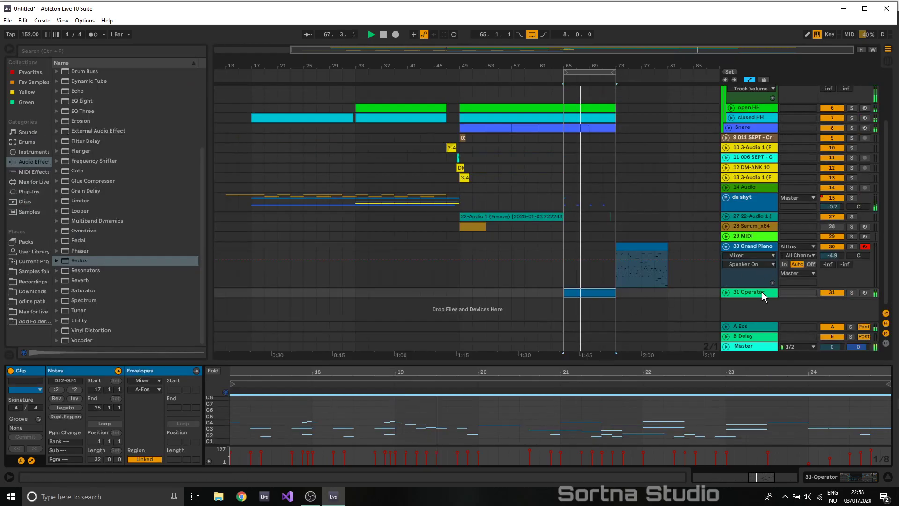
- In Operator, set oscillator A coarse to 3, B coarse to 5 at -38 dB, C level to -30 dB, LFO rate to 116.92 and amount to 21%
{"action": "left_click", "coordinate": [742, 293]}
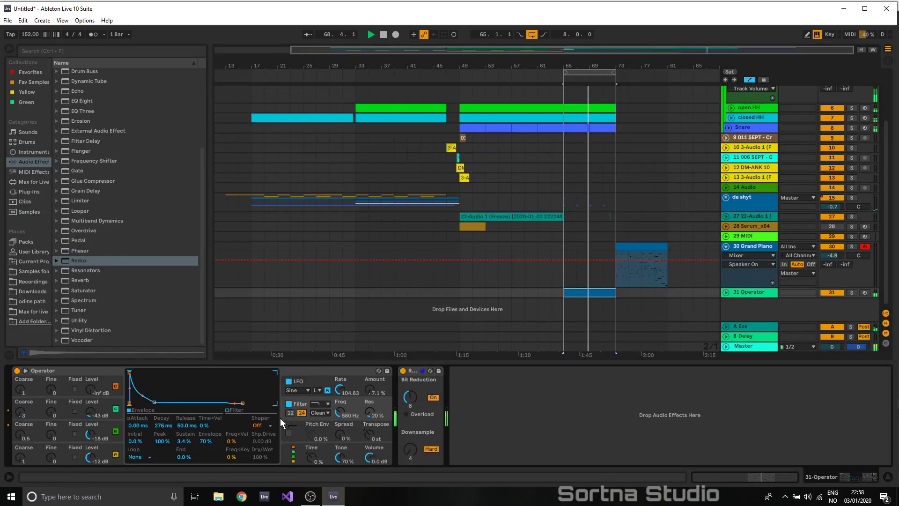
{"action": "left_click_drag", "start_coordinate": [19, 457], "coordinate": [20, 438]}
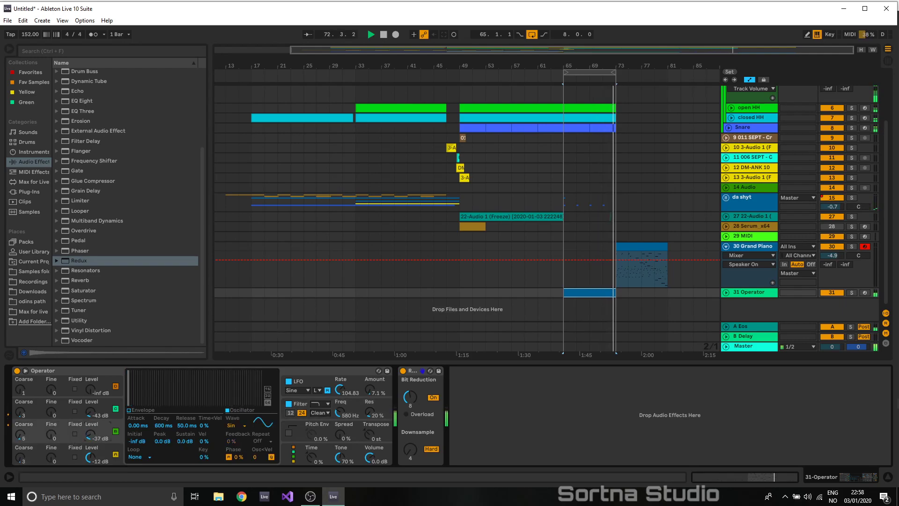
{"action": "left_click_drag", "start_coordinate": [91, 413], "coordinate": [91, 406]}
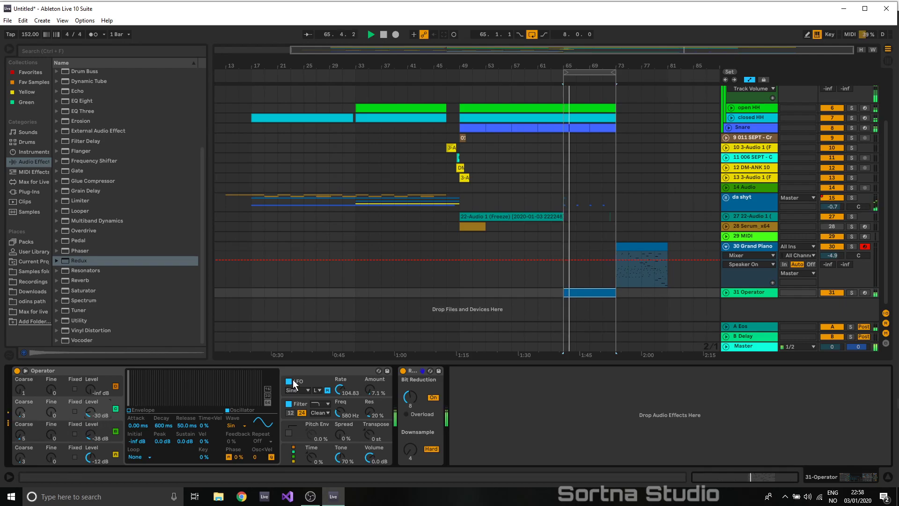
{"action": "mouse_move", "coordinate": [338, 389]}
{"action": "left_mouse_down"}
{"action": "mouse_move", "coordinate": [338, 403]}
{"action": "mouse_move", "coordinate": [371, 383]}
{"action": "mouse_move", "coordinate": [338, 383]}
{"action": "mouse_move", "coordinate": [338, 375]}
{"action": "left_mouse_up"}
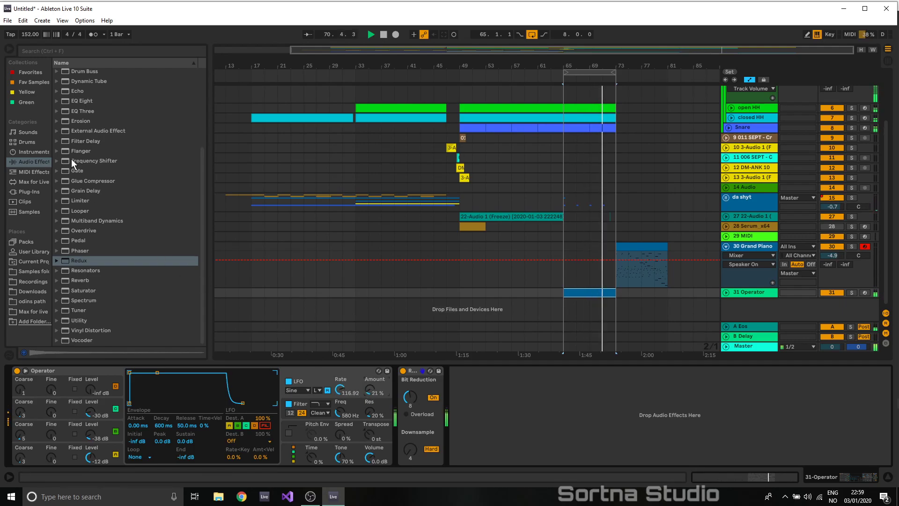
- Add a Delay after Redux on the Operator track, with 33% feedback and 30% dry/wet
{"action": "scroll", "coordinate": [108, 204], "scroll_direction": "up", "scroll_amount": 4}
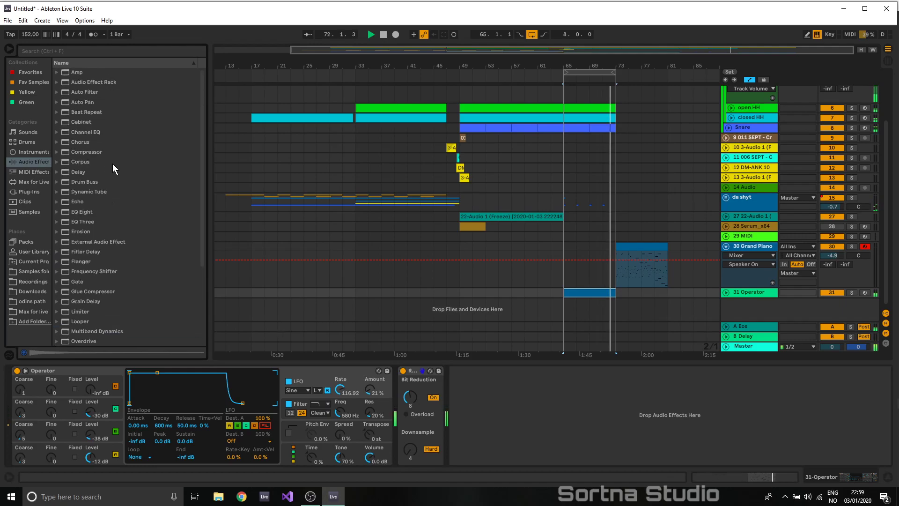
{"action": "left_click_drag", "start_coordinate": [73, 173], "coordinate": [389, 407]}
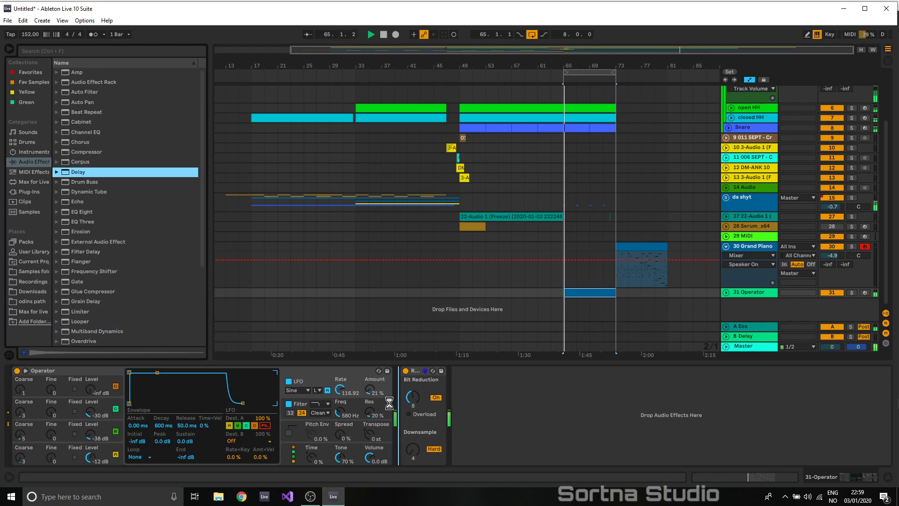
{"action": "left_click", "coordinate": [460, 406]}
{"action": "left_click_drag", "start_coordinate": [574, 450], "coordinate": [573, 455]}
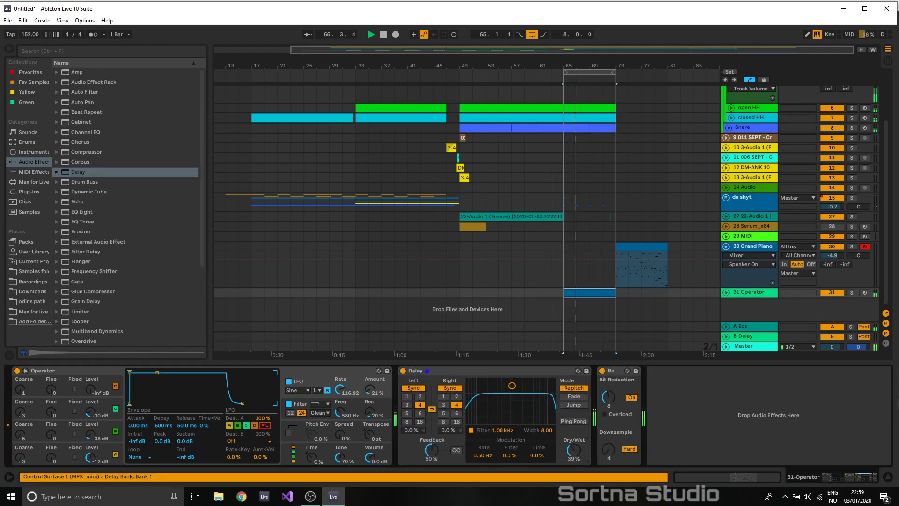
{"action": "left_click_drag", "start_coordinate": [432, 450], "coordinate": [431, 461]}
{"action": "left_click_drag", "start_coordinate": [440, 372], "coordinate": [631, 404]}
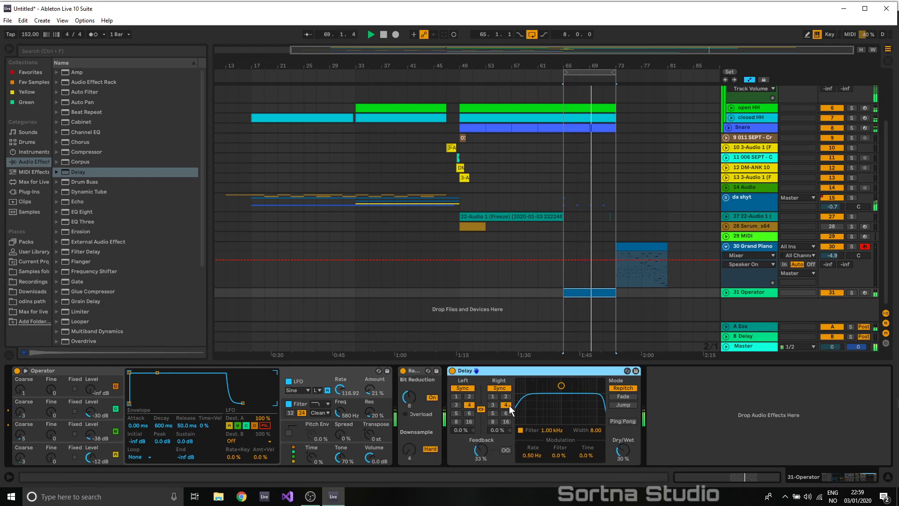
- Move the Grand Piano clip from bar 73 to bar 65 and play it soloed together with the Operator track
{"action": "left_click_drag", "start_coordinate": [655, 247], "coordinate": [602, 247]}
{"action": "key", "text": "space"}
{"action": "left_click", "coordinate": [851, 246]}
{"action": "key", "text": "space"}
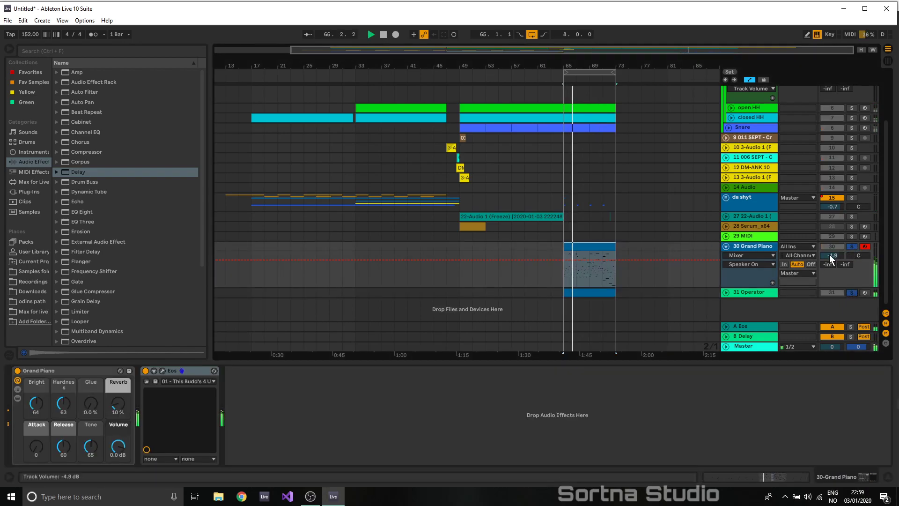
- Set the Operator track volume to -19.6 dB and the Grand Piano's send to the Eos return to -11.0 dB, and end the solo
{"action": "left_click", "coordinate": [727, 293]}
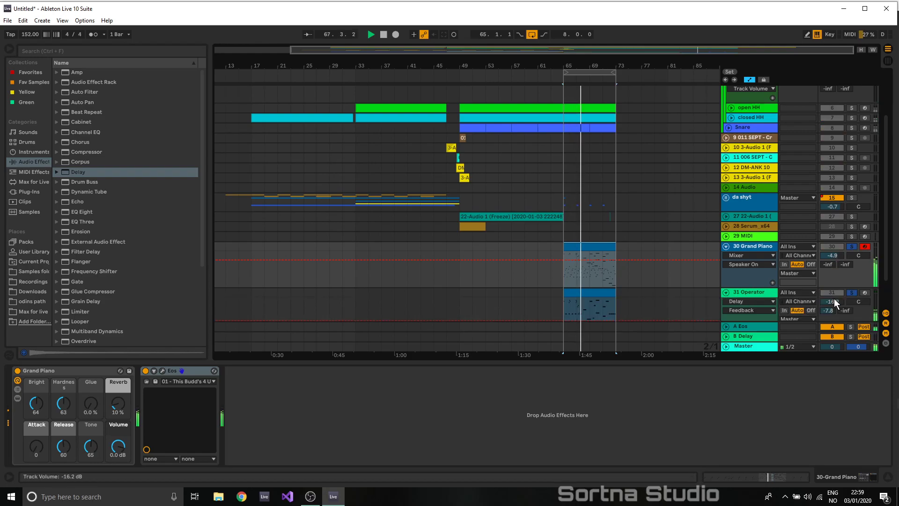
{"action": "left_click_drag", "start_coordinate": [832, 302], "coordinate": [832, 304]}
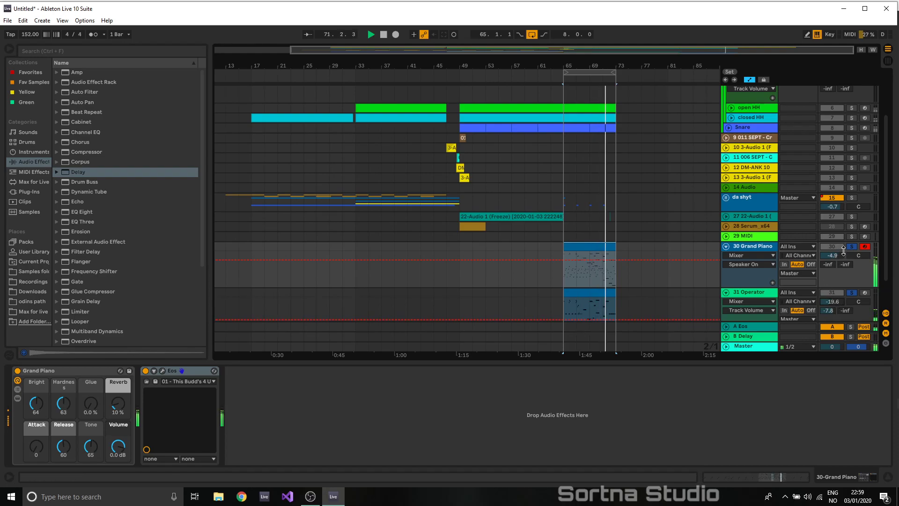
{"action": "double_click", "coordinate": [763, 248]}
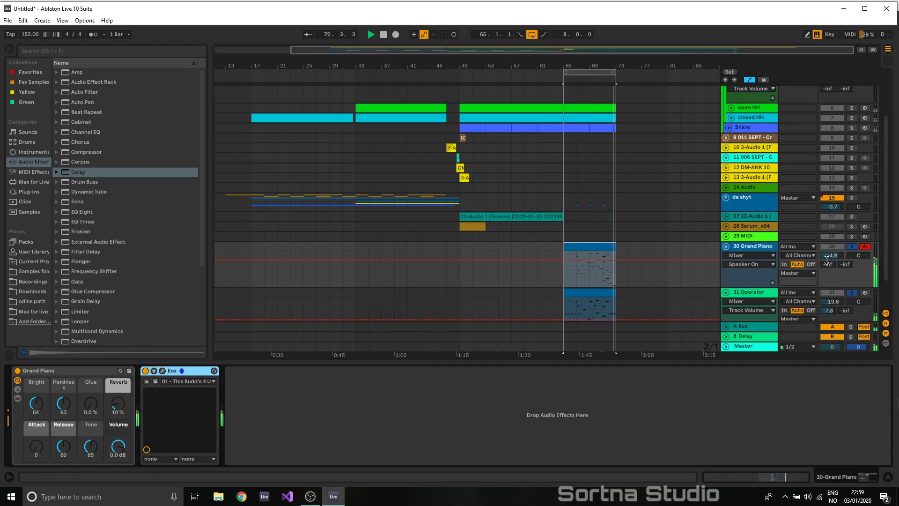
{"action": "left_click_drag", "start_coordinate": [828, 265], "coordinate": [828, 206]}
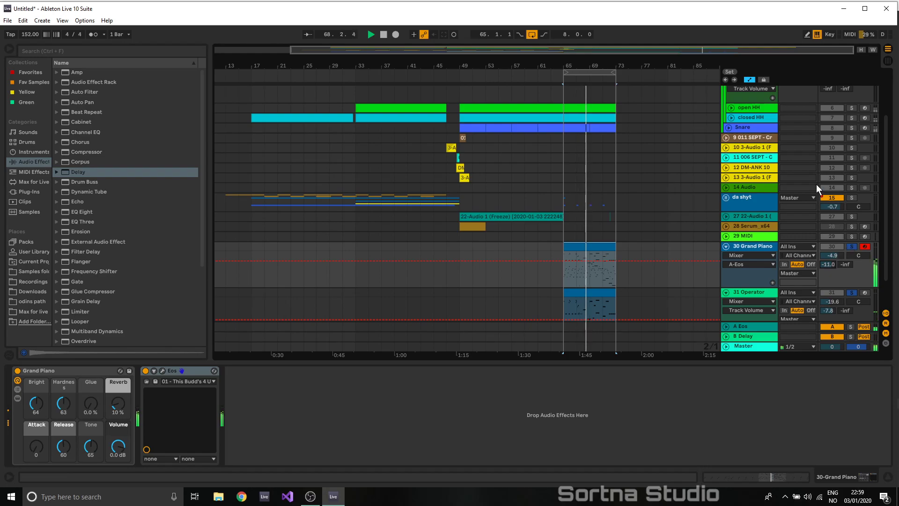
{"action": "left_click", "coordinate": [851, 247]}
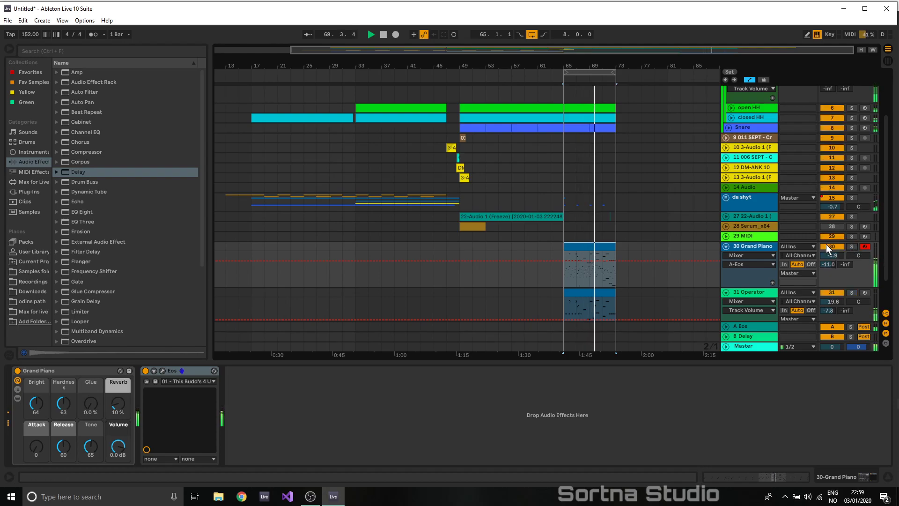
- Fold the Operator track, move the Grand Piano clip from bar 65 to bar 9, and play it with the full arrangement
{"action": "left_click", "coordinate": [725, 246]}
{"action": "left_click", "coordinate": [726, 256]}
{"action": "left_click", "coordinate": [726, 246]}
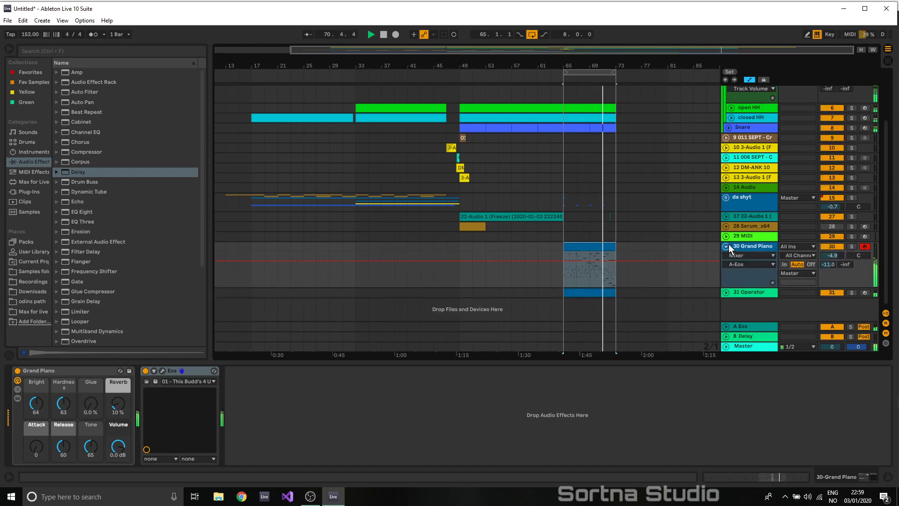
{"action": "left_click", "coordinate": [852, 246]}
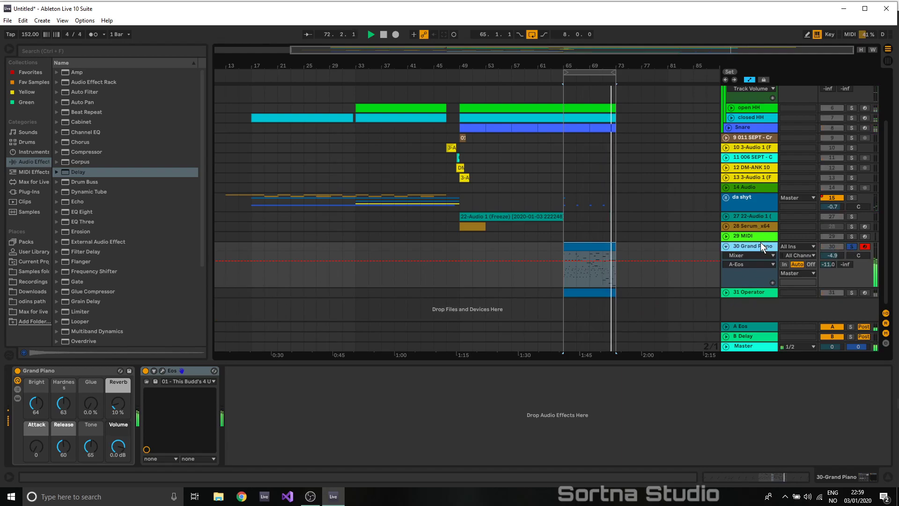
{"action": "left_click", "coordinate": [591, 246]}
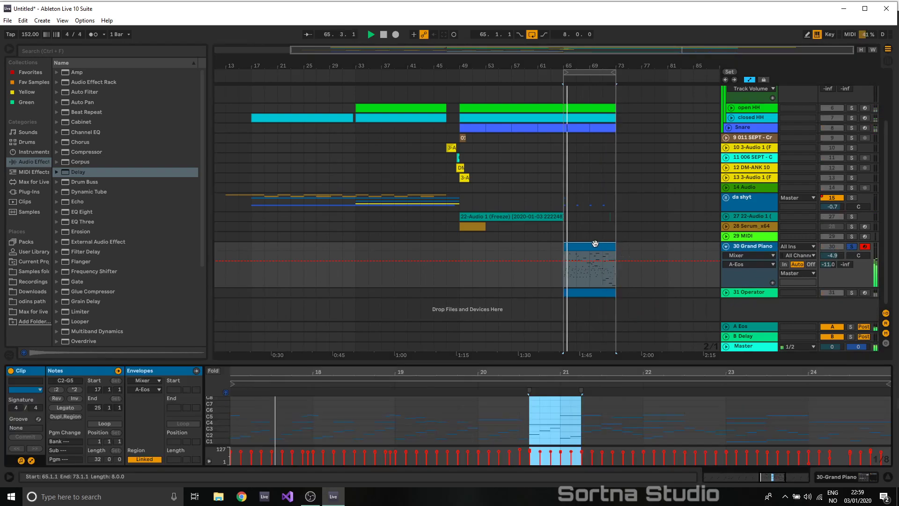
{"action": "left_click_drag", "start_coordinate": [592, 247], "coordinate": [239, 251]}
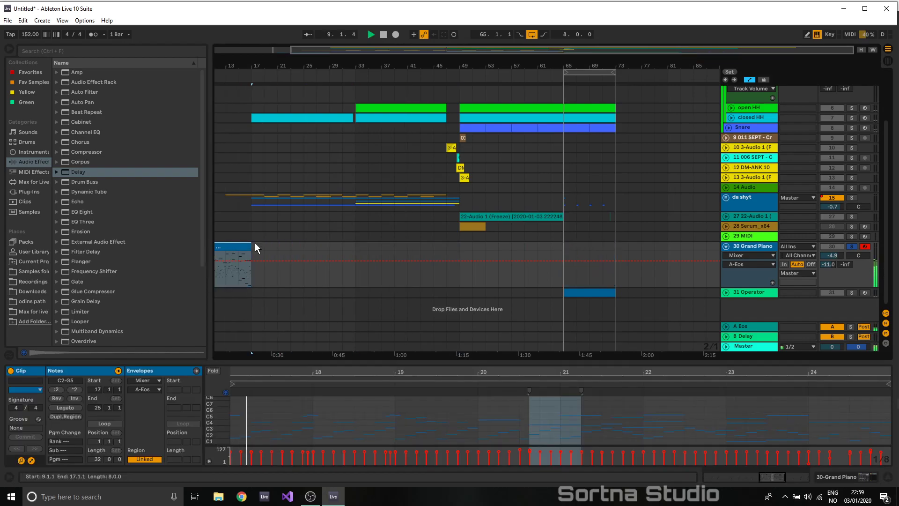
{"action": "left_click", "coordinate": [851, 246]}
- Duplicate the Grand Piano clip at bar 9 twice so that copies fill bars 17 to 33
{"action": "left_click_drag", "start_coordinate": [411, 51], "coordinate": [267, 161]}
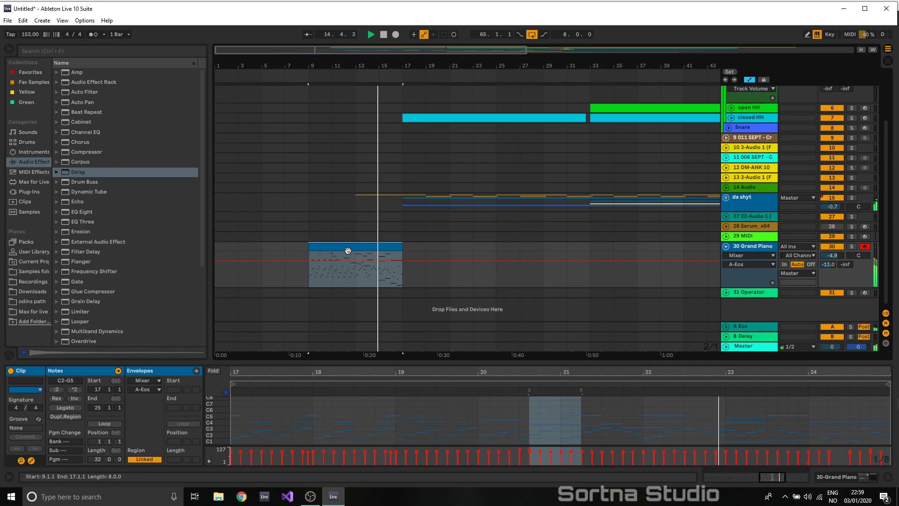
{"action": "double_click", "coordinate": [351, 249]}
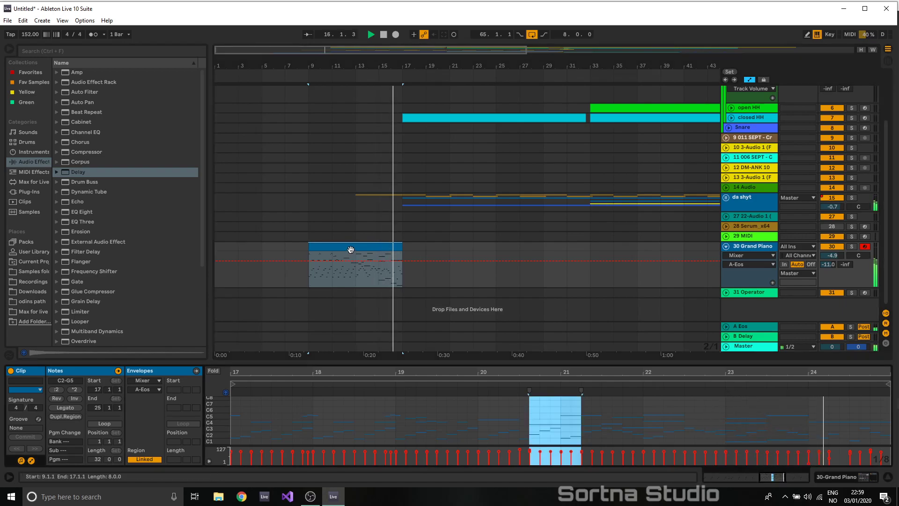
{"action": "left_click", "coordinate": [378, 244]}
{"action": "key", "text": "ctrl+d"}
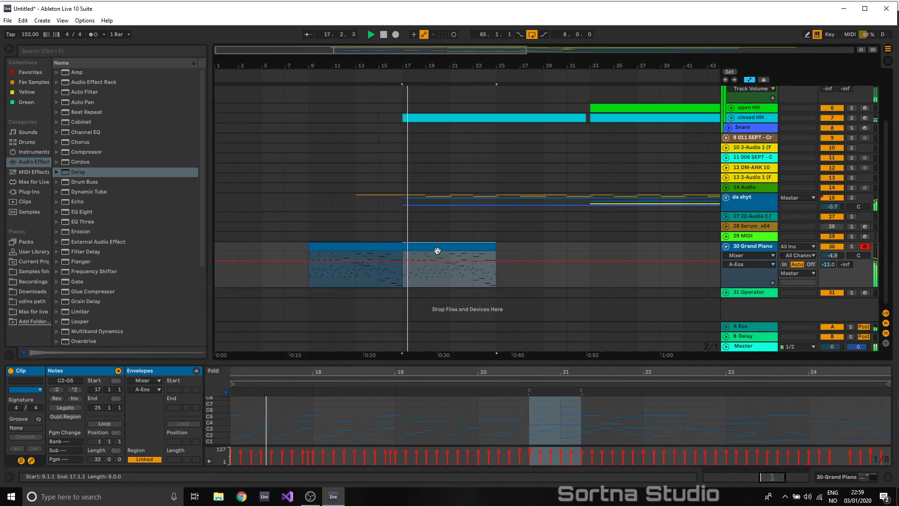
{"action": "key", "text": "ctrl+d"}
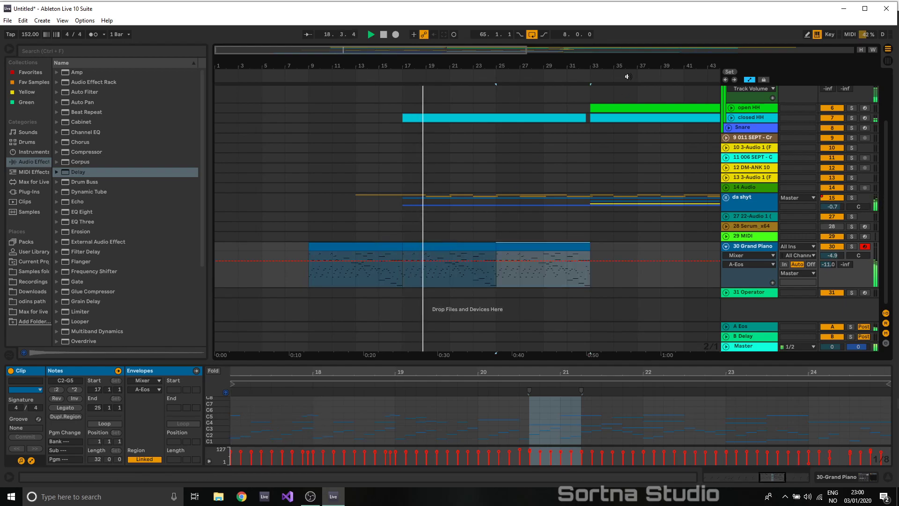
- Select bars 17 to 21 of the Grand Piano part and duplicate them over bars 21 to 25
{"action": "left_click_drag", "start_coordinate": [511, 49], "coordinate": [553, 107]}
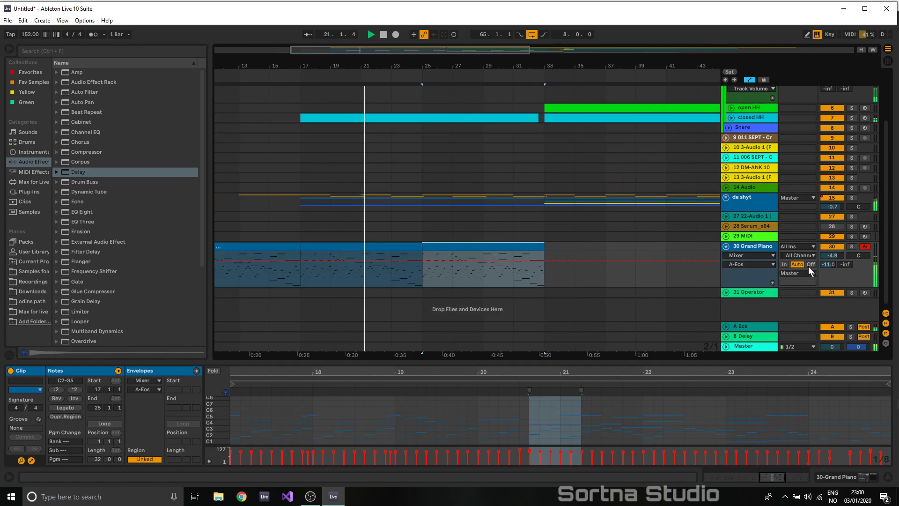
{"action": "left_click_drag", "start_coordinate": [309, 268], "coordinate": [347, 246]}
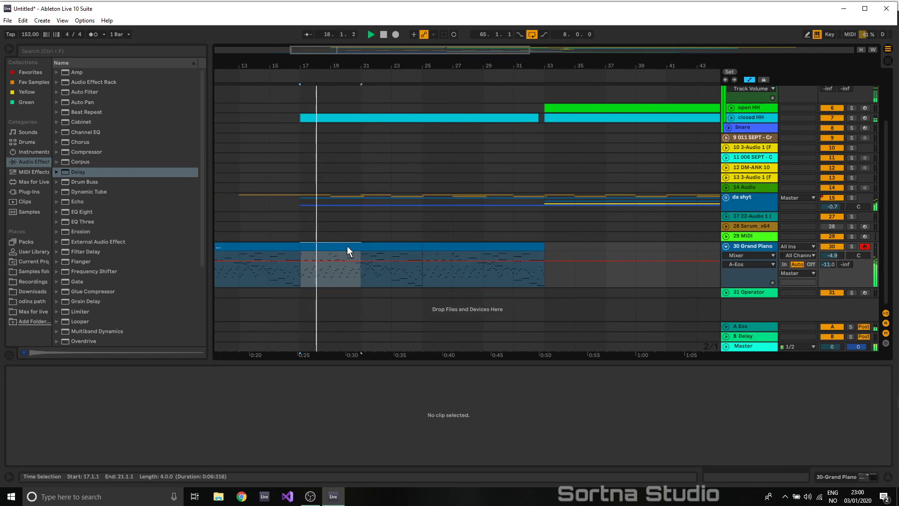
{"action": "left_click", "coordinate": [347, 246]}
{"action": "key", "text": "ctrl+d"}
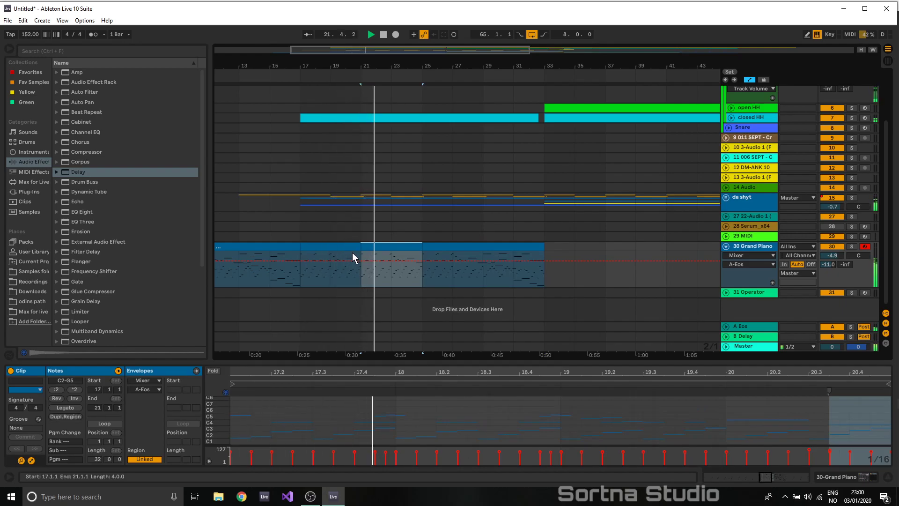
- Stop playback and open the Grand Piano clip at bar 9 in an enlarged note editor
{"action": "left_click_drag", "start_coordinate": [508, 60], "coordinate": [653, 59]}
{"action": "left_click", "coordinate": [363, 243]}
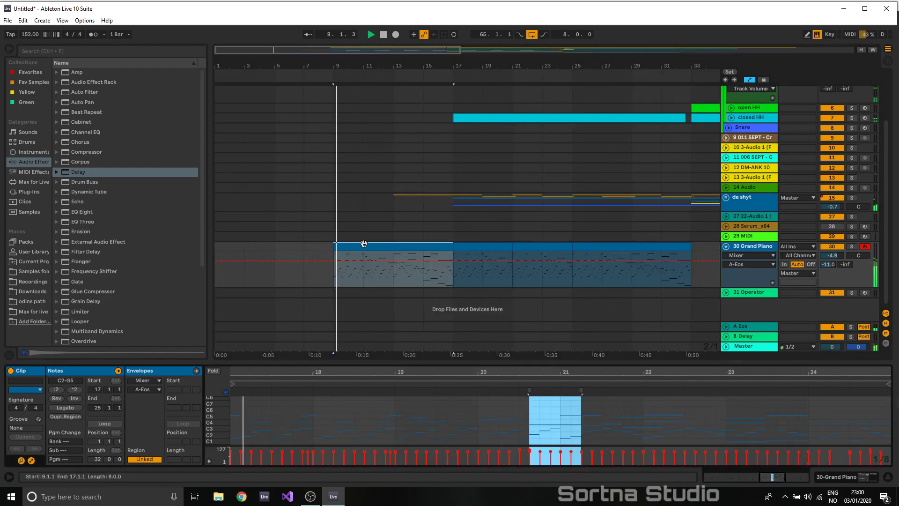
{"action": "key", "text": "space"}
{"action": "left_click_drag", "start_coordinate": [470, 363], "coordinate": [417, 71]}
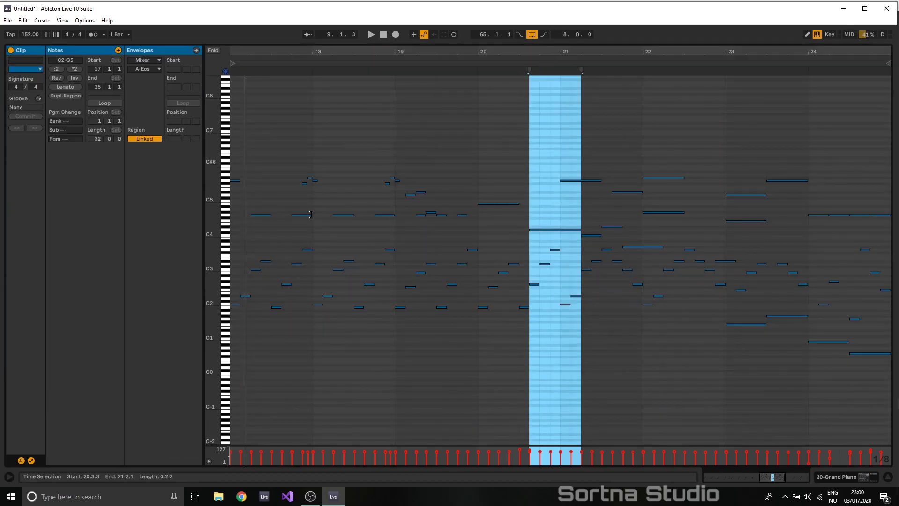
- Delete every second note of the low accompaniment line in the first bar of the Grand Piano clip
{"action": "left_click_drag", "start_coordinate": [224, 268], "coordinate": [225, 308]}
{"action": "left_click", "coordinate": [244, 295]}
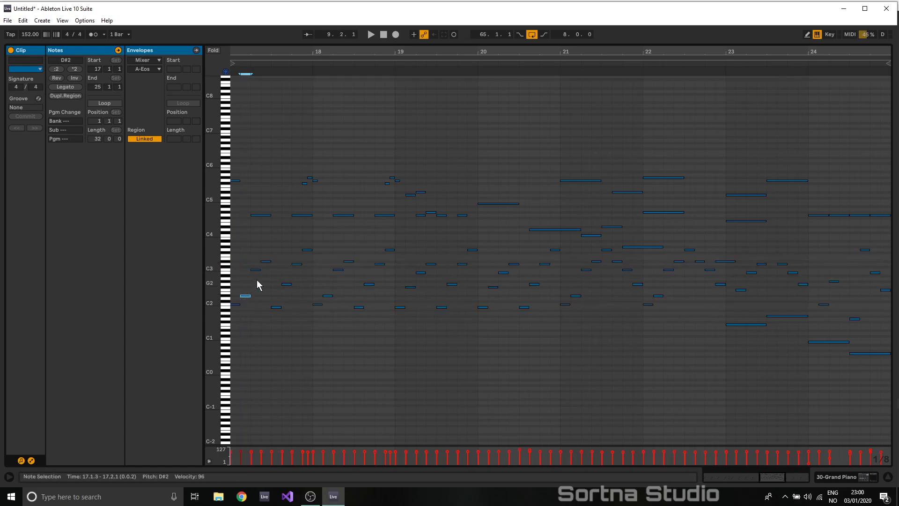
{"action": "key", "text": "Up"}
{"action": "key", "text": "Up"}
{"action": "key", "text": "Up"}
{"action": "key", "text": "Up"}
{"action": "key", "text": "Right"}
{"action": "key", "text": "Right"}
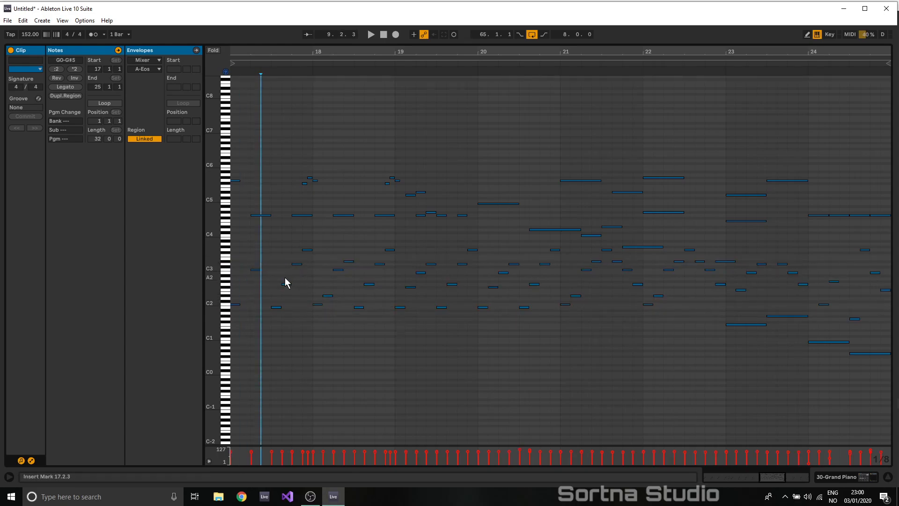
{"action": "left_click", "coordinate": [303, 257]}
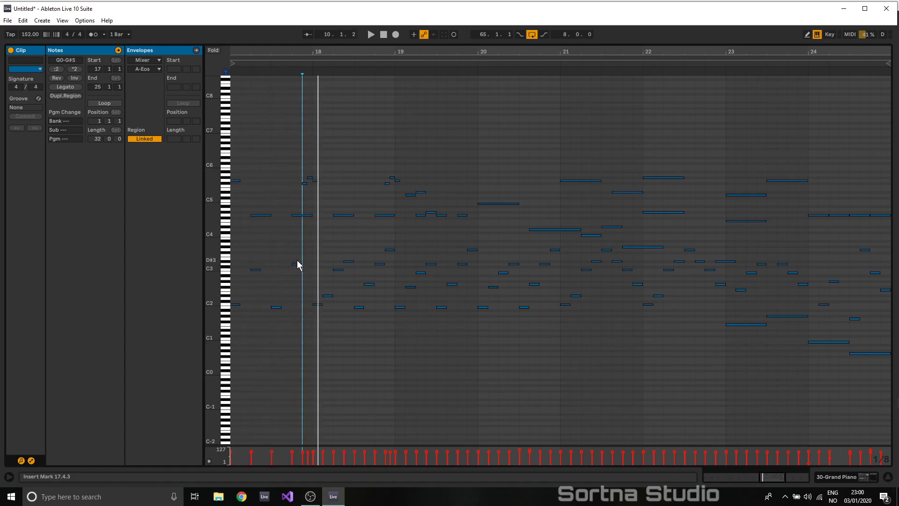
- Lengthen the first bar's four remaining accompaniment notes to quarter notes and play the clip
{"action": "left_click_drag", "start_coordinate": [310, 262], "coordinate": [231, 316]}
{"action": "left_click_drag", "start_coordinate": [298, 265], "coordinate": [312, 266]}
{"action": "key", "text": "space"}
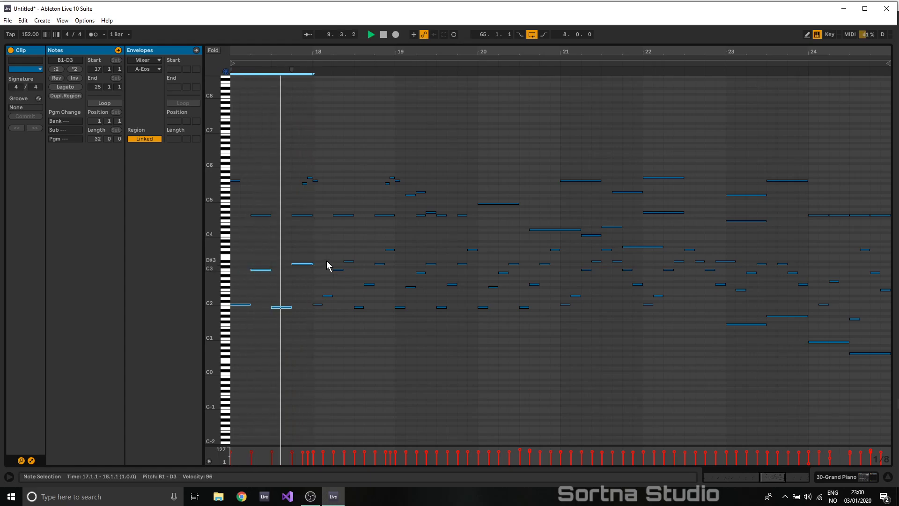
- Thin the bar 19 arpeggio to B1, B2, B1 and D3, lengthen those notes to quarter notes, and play the passage
{"action": "key", "text": "space"}
{"action": "left_click_drag", "start_coordinate": [410, 270], "coordinate": [414, 291]}
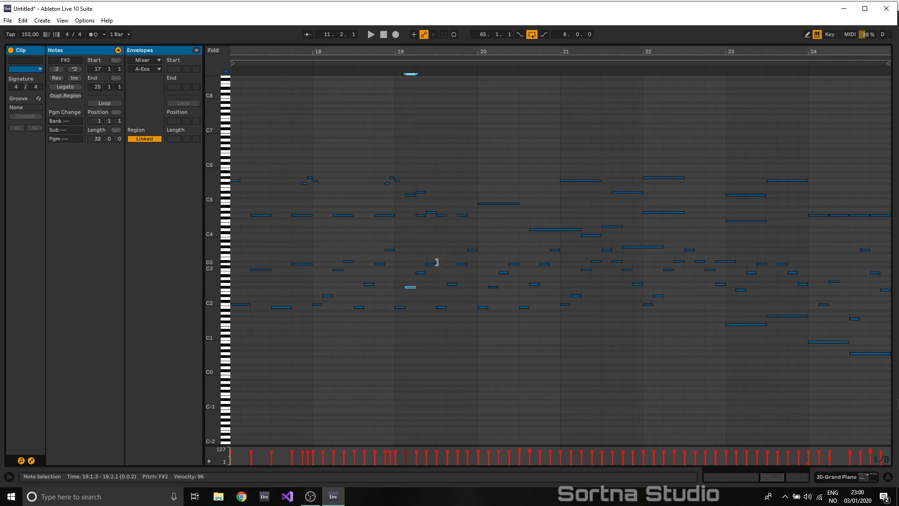
{"action": "left_click", "coordinate": [441, 308]}
{"action": "left_click_drag", "start_coordinate": [473, 255], "coordinate": [402, 316]}
{"action": "left_click_drag", "start_coordinate": [424, 274], "coordinate": [435, 276]}
{"action": "key", "text": "space"}
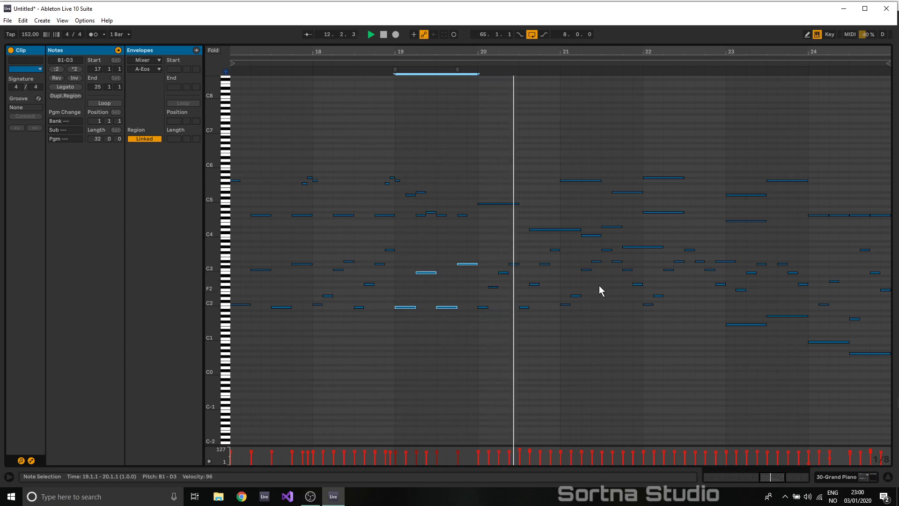
- Delete every second arpeggio note in bar 21 and lengthen the remaining C2, C3, G3 and C3 to quarter notes
{"action": "key", "text": "space"}
{"action": "left_click_drag", "start_coordinate": [568, 250], "coordinate": [635, 307]}
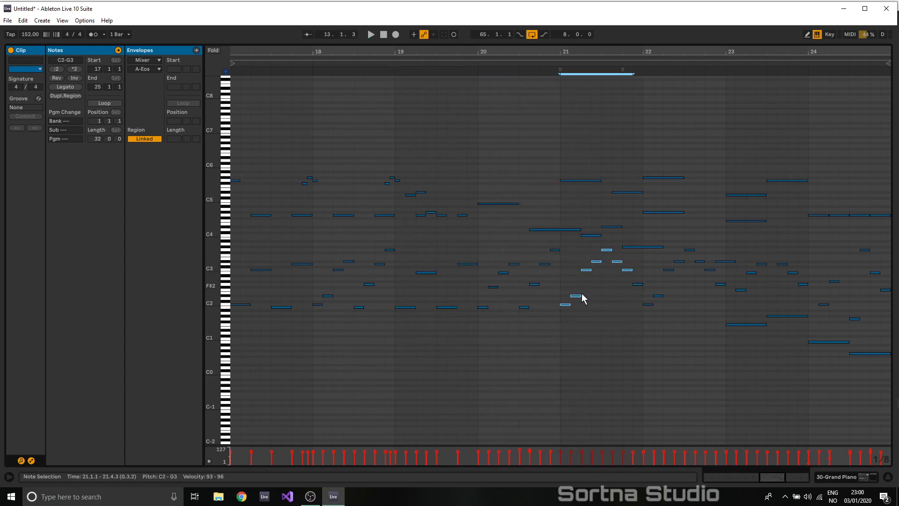
{"action": "key", "text": "Delete"}
{"action": "left_click", "coordinate": [598, 262]}
{"action": "key", "text": "Delete"}
{"action": "mouse_move", "coordinate": [616, 254]}
{"action": "left_mouse_down"}
{"action": "mouse_move", "coordinate": [623, 266]}
{"action": "mouse_move", "coordinate": [567, 299]}
{"action": "mouse_move", "coordinate": [562, 326]}
{"action": "mouse_move", "coordinate": [581, 306]}
{"action": "left_mouse_up"}
{"action": "key", "text": "Delete"}
- Delete four of the short arpeggio notes between C2 and C4 in bar 23, keeping two eighth notes, and play the result
{"action": "left_click", "coordinate": [637, 255]}
{"action": "left_click", "coordinate": [741, 290]}
{"action": "key", "text": "Delete"}
{"action": "left_click", "coordinate": [759, 264]}
{"action": "key", "text": "Delete"}
{"action": "left_click", "coordinate": [783, 264]}
{"action": "key", "text": "Delete"}
{"action": "left_click", "coordinate": [802, 283]}
{"action": "key", "text": "Delete"}
{"action": "key", "text": "space"}
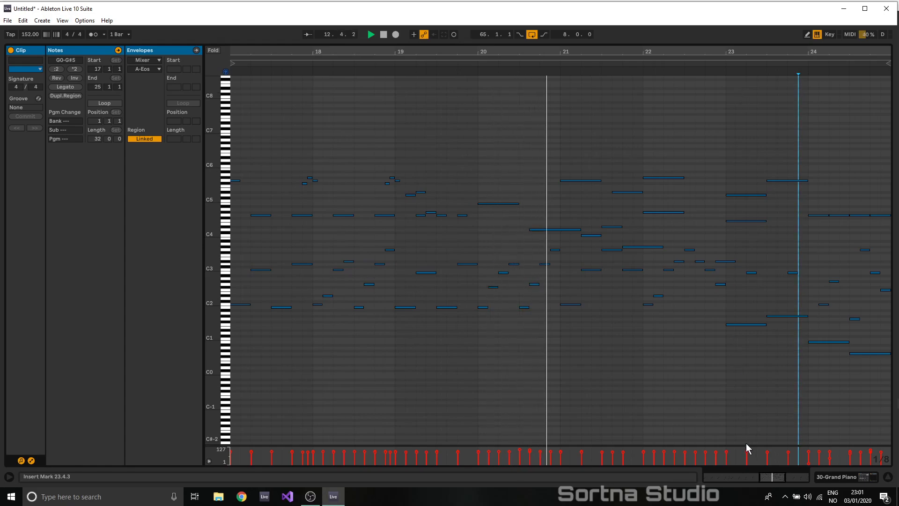
- Restart playback from the start of the Grand Piano clip at bar 9 and return to its enlarged note editor
{"action": "left_click_drag", "start_coordinate": [571, 52], "coordinate": [530, 41]}
{"action": "left_click_drag", "start_coordinate": [774, 471], "coordinate": [778, 474]}
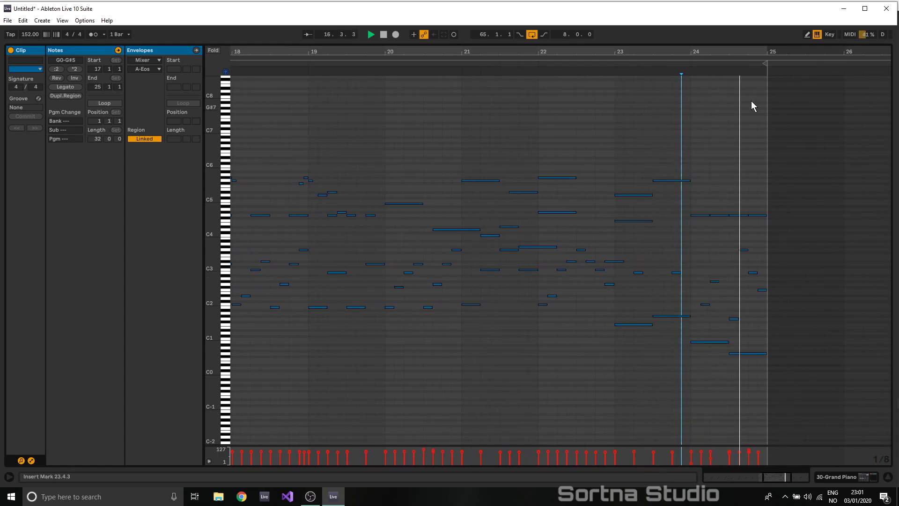
{"action": "left_click_drag", "start_coordinate": [730, 42], "coordinate": [705, 338]}
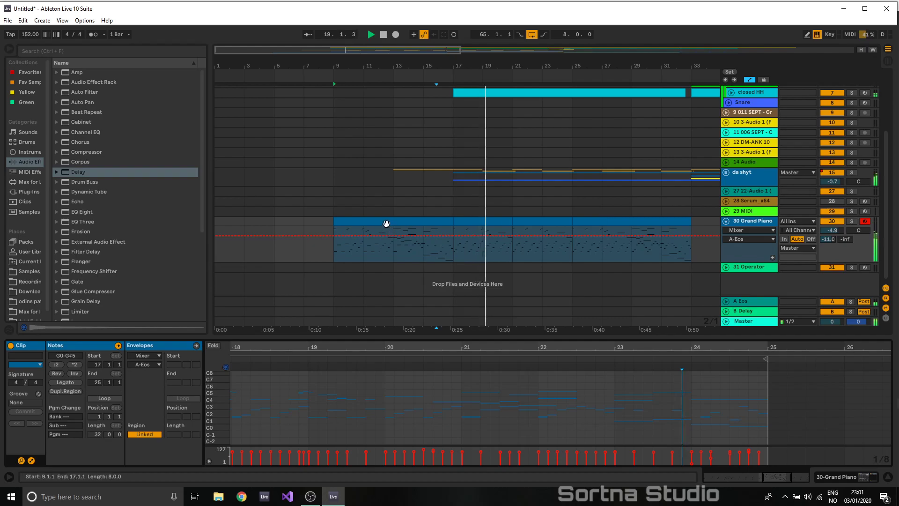
{"action": "left_click", "coordinate": [386, 223]}
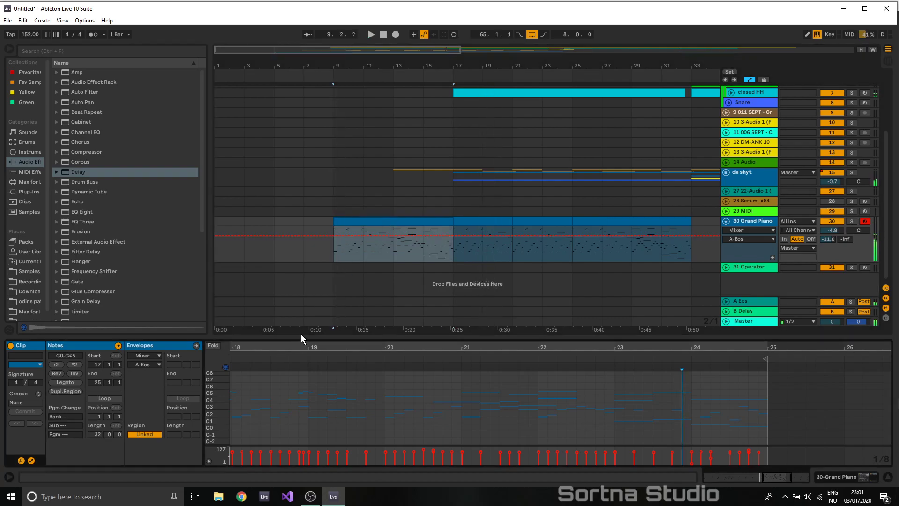
{"action": "left_click_drag", "start_coordinate": [300, 337], "coordinate": [374, 3]}
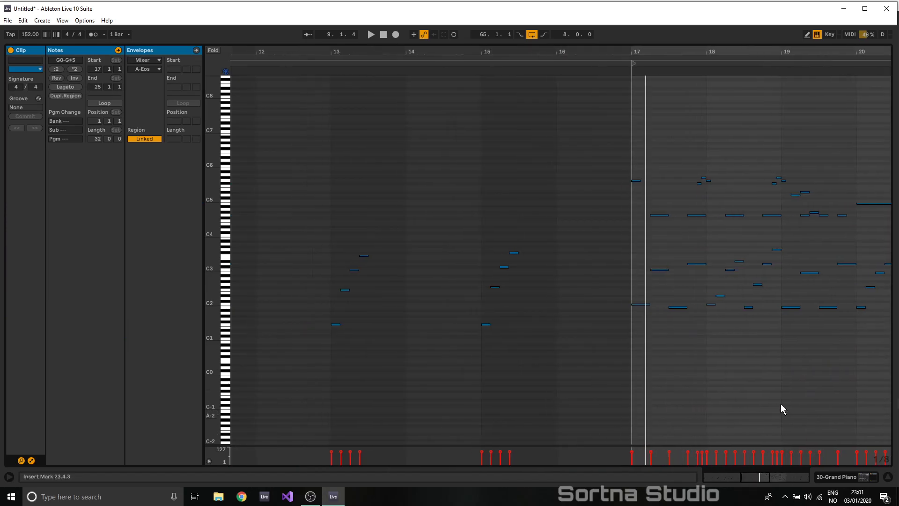
{"action": "key", "text": "space"}
- Add a C1 bass note at 17.1.1 and lengthen it to one full bar
{"action": "double_click", "coordinate": [637, 370]}
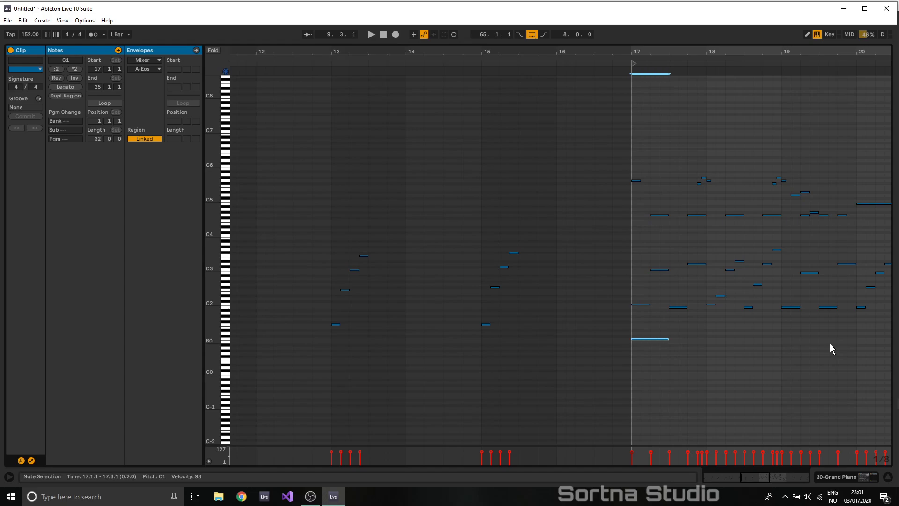
{"action": "key", "text": "shift+Right"}
{"action": "key", "text": "shift+Right"}
{"action": "key", "text": "shift+Right"}
{"action": "key", "text": "shift+Right"}
{"action": "key", "text": "shift+Right"}
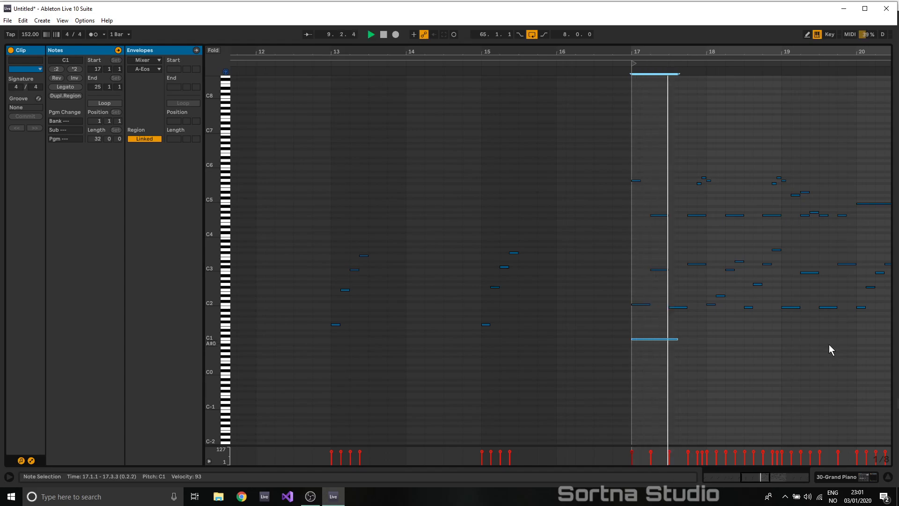
{"action": "key", "text": "shift+Left"}
{"action": "key", "text": "space"}
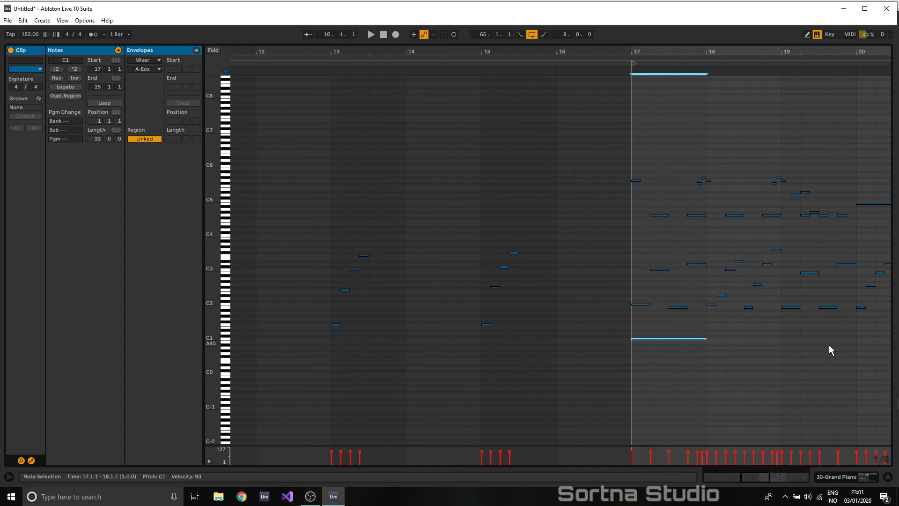
- Duplicate the C1 bass note through bars 18 to 20, lowering bar 19 to F0 and bar 20 to G#0, and play
{"action": "key", "text": "ctrl+d"}
{"action": "key", "text": "ctrl+d"}
{"action": "key", "text": "Down"}
{"action": "key", "text": "Down"}
{"action": "key", "text": "Down"}
{"action": "key", "text": "Down"}
{"action": "key", "text": "Down"}
{"action": "key", "text": "Down"}
{"action": "key", "text": "ctrl+d"}
{"action": "key", "text": "Up"}
{"action": "key", "text": "Up"}
{"action": "key", "text": "Up"}
{"action": "key", "text": "space"}
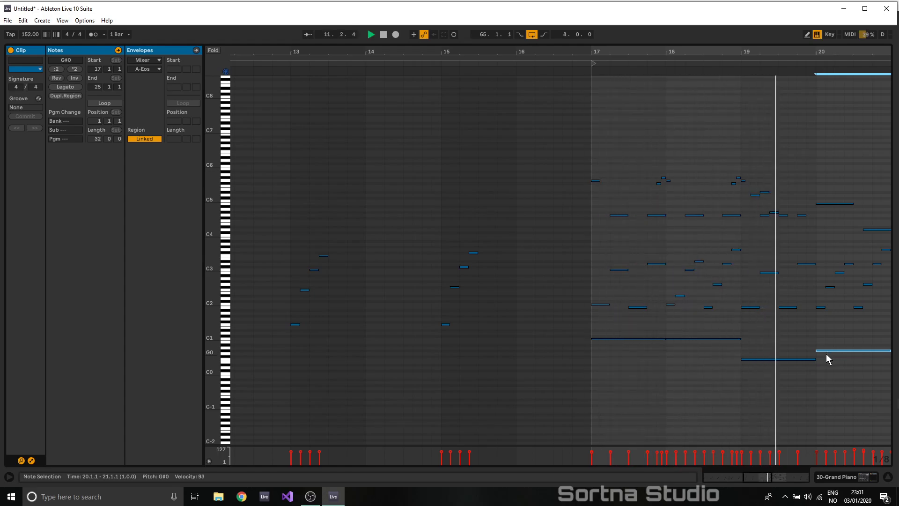
- Raise the bar 19 bass note to G#0 and the bar 20 bass note to B0, and play the line
{"action": "left_click", "coordinate": [779, 358]}
{"action": "key", "text": "space"}
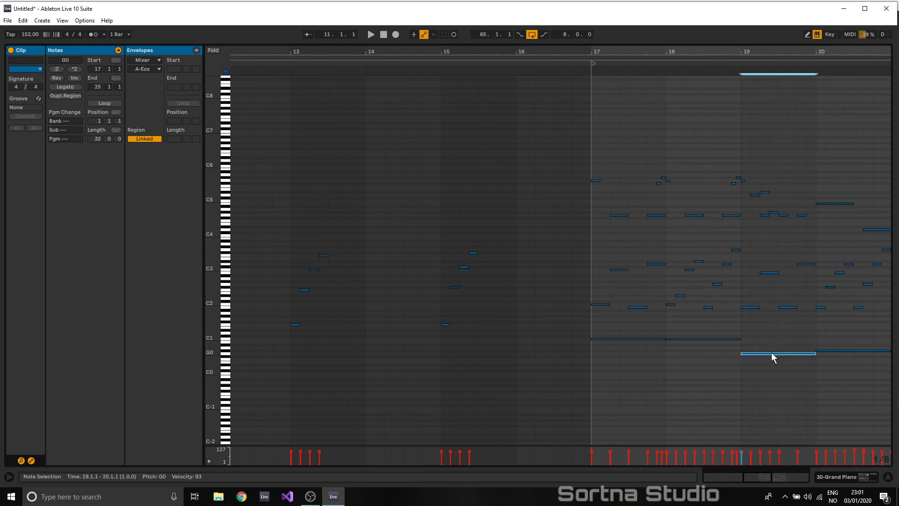
{"action": "left_click", "coordinate": [843, 350]}
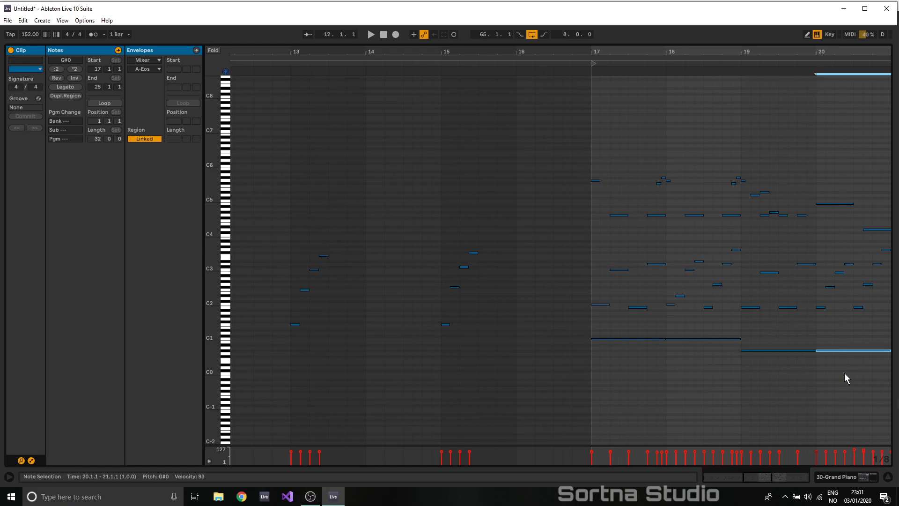
{"action": "key", "text": "Up"}
{"action": "key", "text": "Up"}
{"action": "key", "text": "Up"}
{"action": "key", "text": "space"}
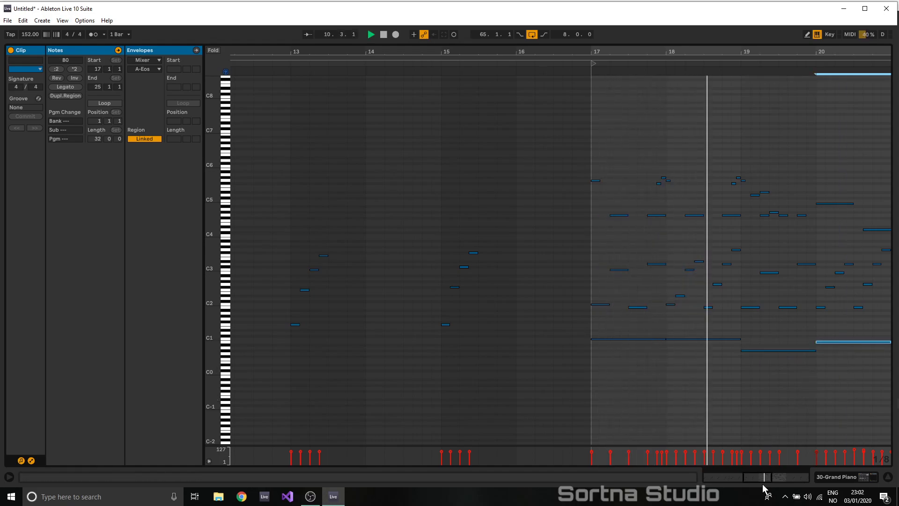
- Set the bar 19 bass note to B0 and audition the bass line
{"action": "left_click_drag", "start_coordinate": [760, 478], "coordinate": [765, 477]}
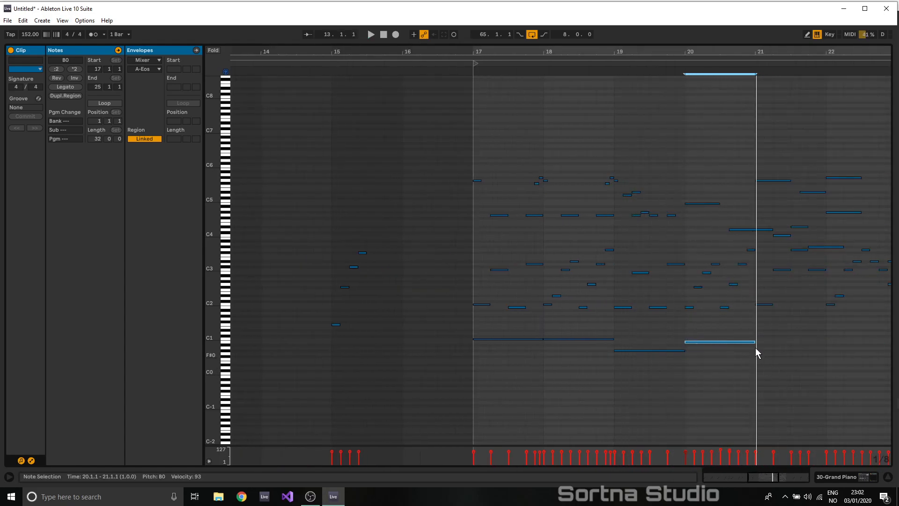
{"action": "left_click_drag", "start_coordinate": [639, 351], "coordinate": [630, 369]}
{"action": "left_click", "coordinate": [625, 307]}
{"action": "key", "text": "Down"}
{"action": "key", "text": "Down"}
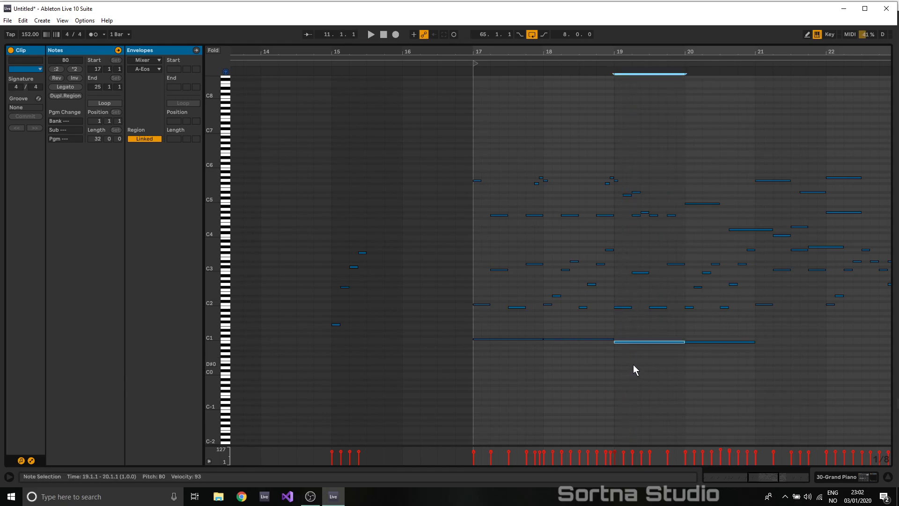
{"action": "key", "text": "Up"}
{"action": "key", "text": "space"}
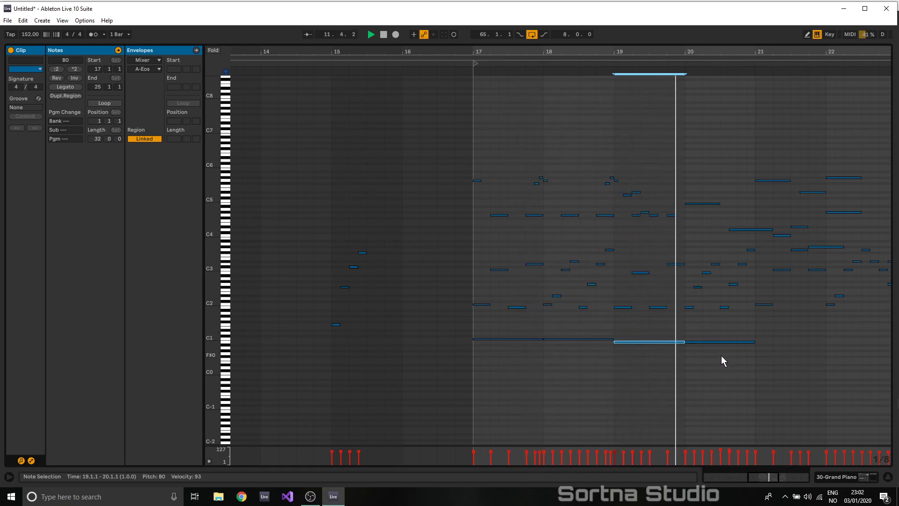
{"action": "key", "text": "space"}
- Add two half-bar bass notes in bar 21, G#0 on the first half and C1 on the second
{"action": "double_click", "coordinate": [759, 354]}
{"action": "left_click_drag", "start_coordinate": [843, 352], "coordinate": [791, 350]}
{"action": "key", "text": "Up"}
{"action": "key", "text": "Up"}
{"action": "key", "text": "Up"}
{"action": "key", "text": "Up"}
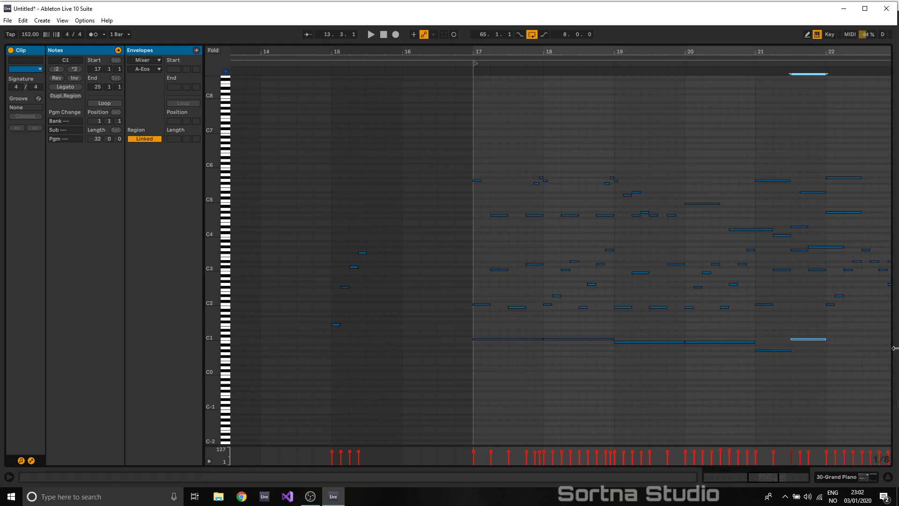
- Duplicate the half-bar bass note across bar 22, raising the copies to D#1 and F1, and play the phrase
{"action": "key", "text": "ctrl+d"}
{"action": "key", "text": "Up"}
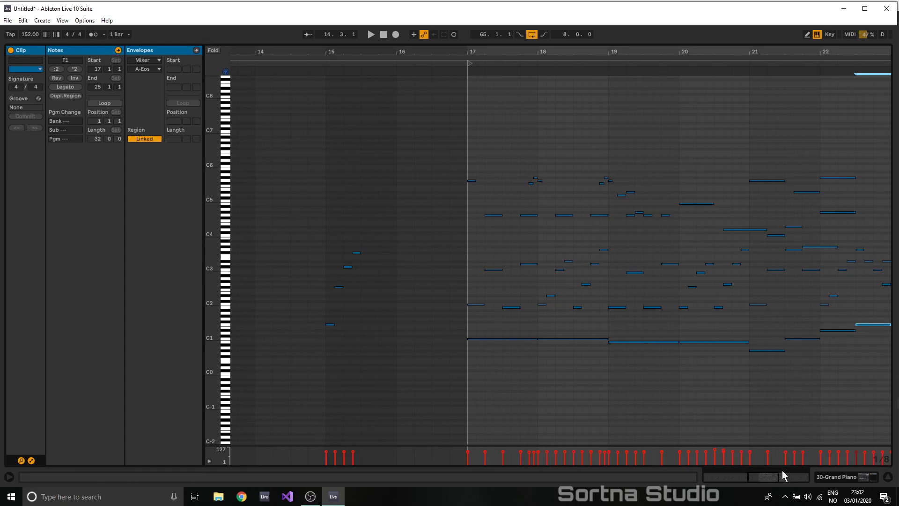
{"action": "left_click_drag", "start_coordinate": [749, 477], "coordinate": [755, 464]}
{"action": "key", "text": "space"}
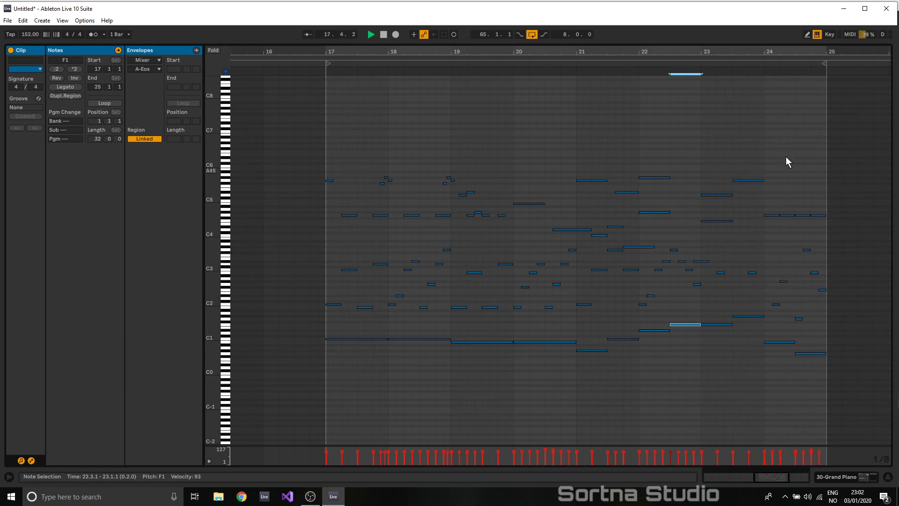
- Automate the Grand Piano's A-Eos send to fall from 0.0 dB at bar 9 to -11.0 dB at bar 17, and play
{"action": "left_click_drag", "start_coordinate": [715, 40], "coordinate": [741, 421]}
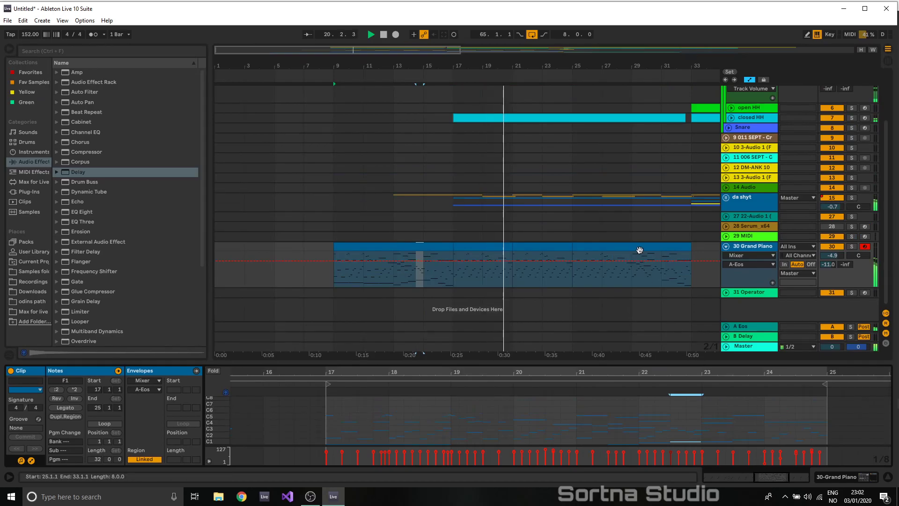
{"action": "right_click", "coordinate": [828, 265]}
{"action": "left_click", "coordinate": [776, 289]}
{"action": "left_click", "coordinate": [452, 262]}
{"action": "left_click_drag", "start_coordinate": [334, 261], "coordinate": [335, 252]}
{"action": "key", "text": "space"}
{"action": "key", "text": "space"}
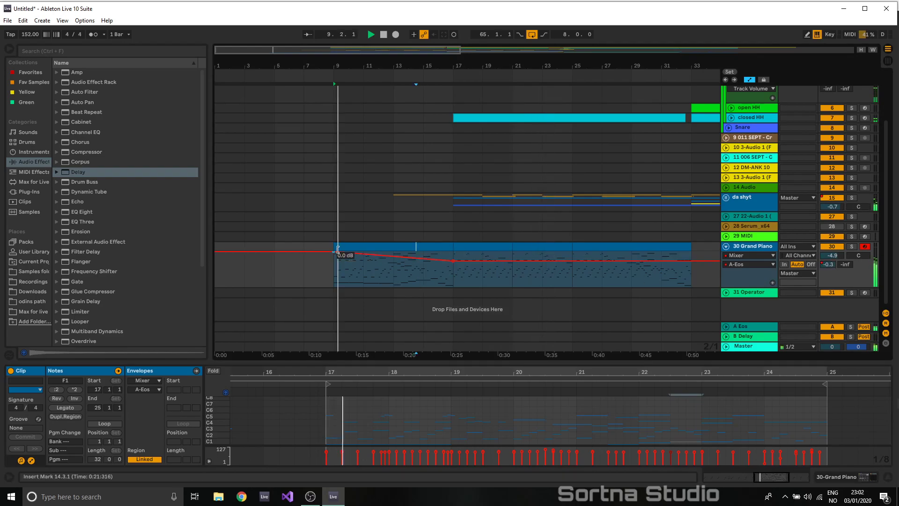
- Add an Auto Filter after Eos on the Grand Piano track and show its Frequency automation lane
{"action": "left_click", "coordinate": [754, 246]}
{"action": "mouse_move", "coordinate": [84, 91]}
{"action": "left_mouse_down"}
{"action": "mouse_move", "coordinate": [144, 233]}
{"action": "mouse_move", "coordinate": [309, 450]}
{"action": "left_mouse_up"}
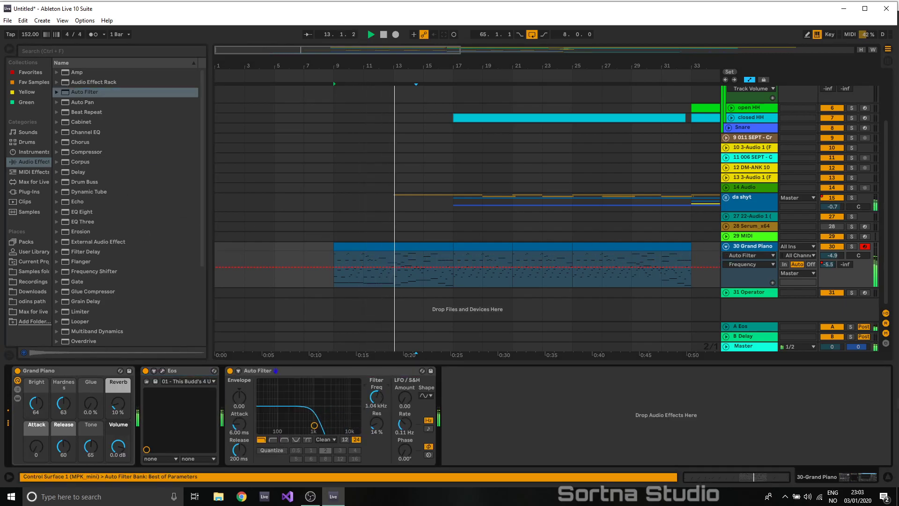
{"action": "right_click", "coordinate": [379, 393]}
{"action": "left_click", "coordinate": [397, 398]}
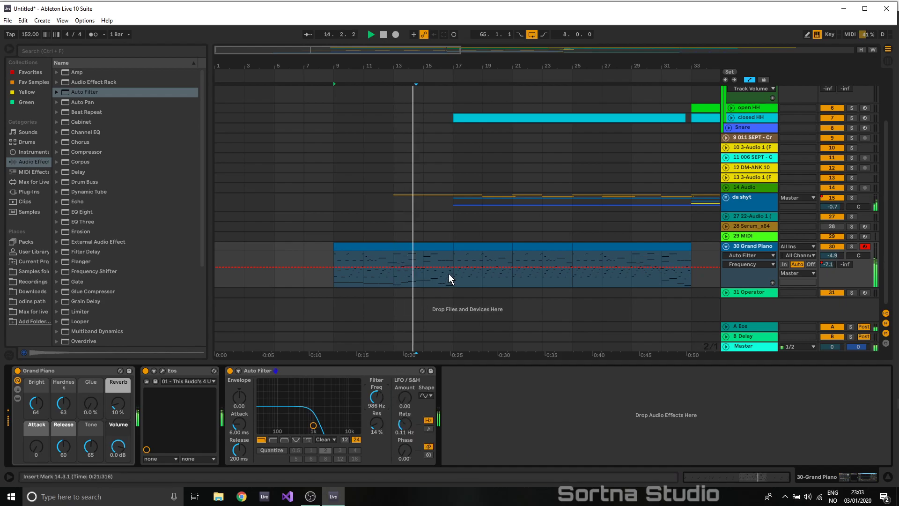
- Automate the Auto Filter Frequency to rise from a low value at bar 9 to 11.8 kHz at bar 17, and play
{"action": "left_click", "coordinate": [393, 269]}
{"action": "left_click", "coordinate": [452, 269]}
{"action": "left_click_drag", "start_coordinate": [452, 271], "coordinate": [457, 255]}
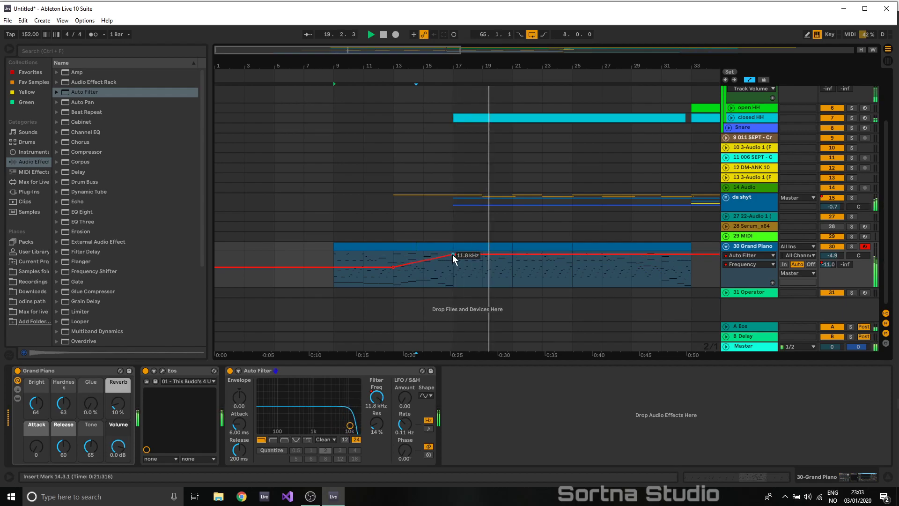
{"action": "left_click_drag", "start_coordinate": [332, 267], "coordinate": [337, 278]}
{"action": "key", "text": "space"}
{"action": "key", "text": "space"}
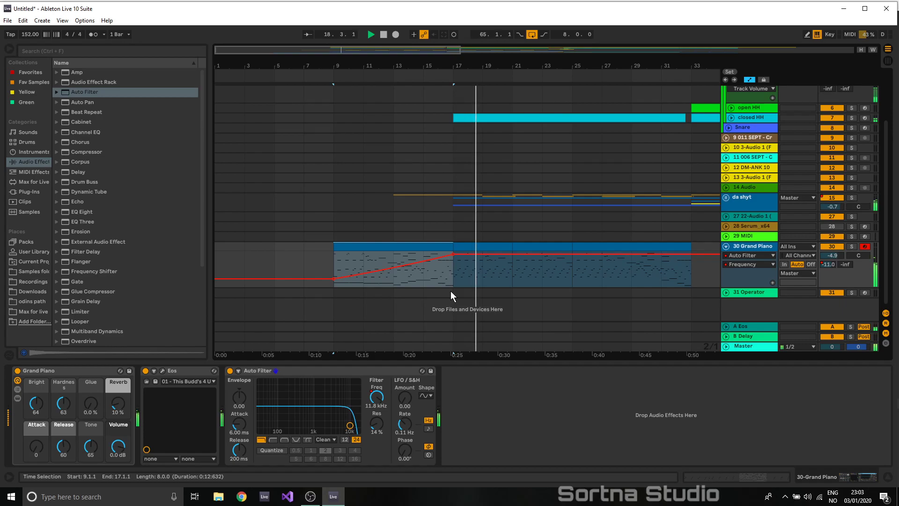
- Extend the A-Eos send automation to rise from bar 29 to a peak at bar 33 and drop again by about bar 34
{"action": "right_click", "coordinate": [825, 265]}
{"action": "left_click", "coordinate": [768, 291]}
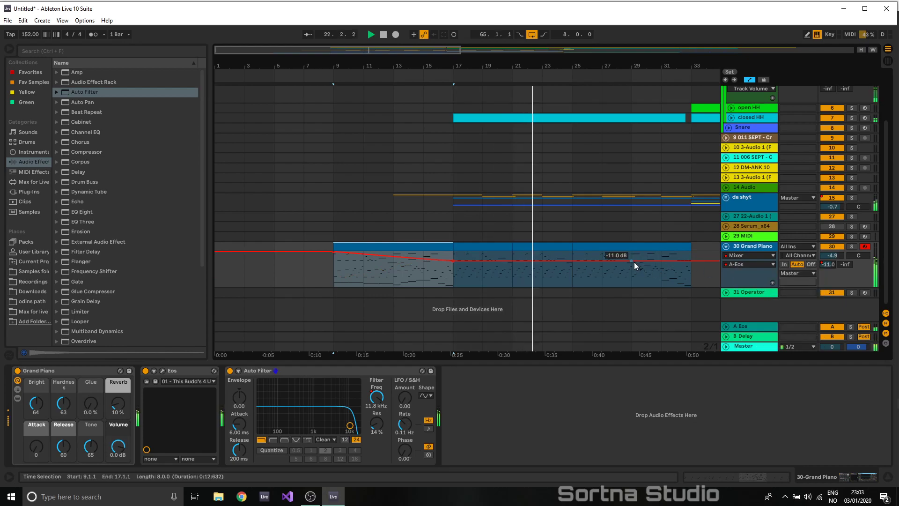
{"action": "left_click", "coordinate": [691, 262]}
{"action": "left_click", "coordinate": [708, 260]}
{"action": "left_click_drag", "start_coordinate": [692, 261], "coordinate": [691, 251]}
- Add Erosion at 6.42 kHz after the Auto Filter and automate its Amount in a curved rise from 0 at bar 31 to 200 at bar 33
{"action": "scroll", "coordinate": [89, 171], "scroll_direction": "down", "scroll_amount": 4}
{"action": "left_click_drag", "start_coordinate": [89, 189], "coordinate": [500, 424]}
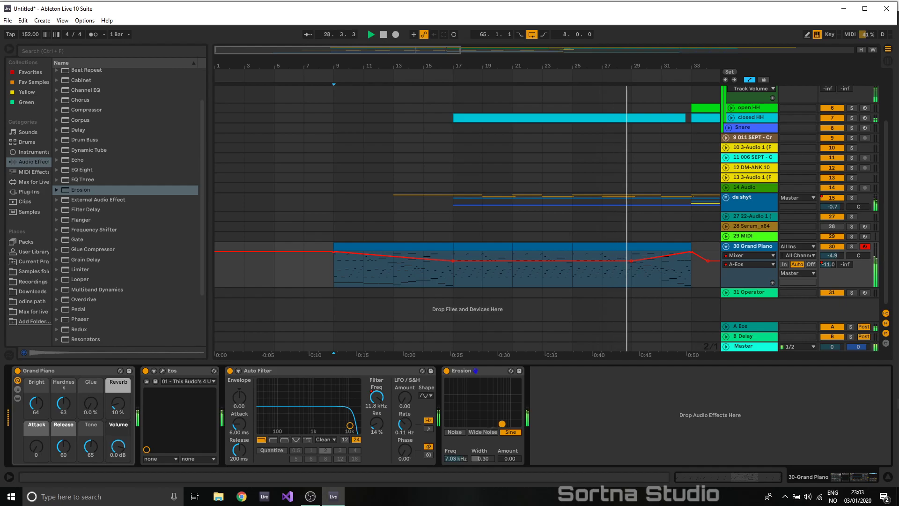
{"action": "right_click", "coordinate": [510, 457]}
{"action": "left_click", "coordinate": [541, 413]}
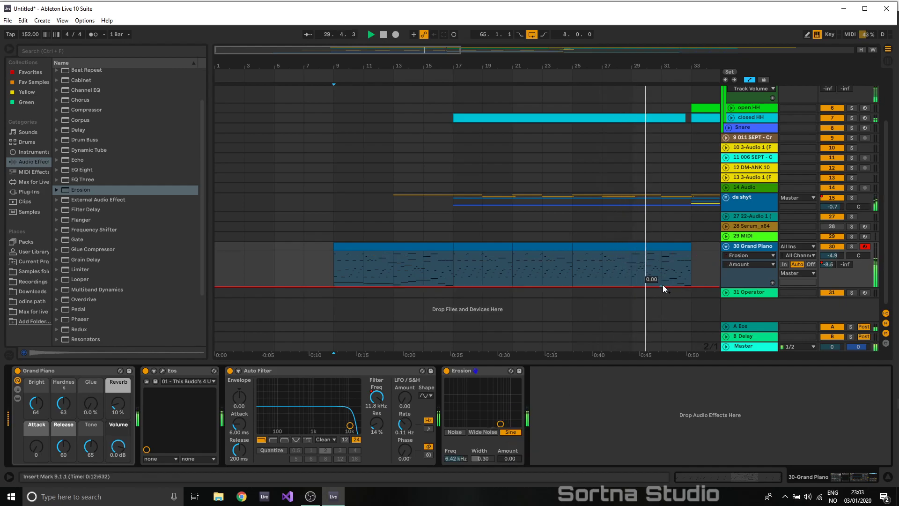
{"action": "left_click", "coordinate": [662, 285]}
{"action": "mouse_move", "coordinate": [692, 285]}
{"action": "left_mouse_down"}
{"action": "mouse_move", "coordinate": [692, 251]}
{"action": "mouse_move", "coordinate": [681, 281]}
{"action": "left_mouse_up"}
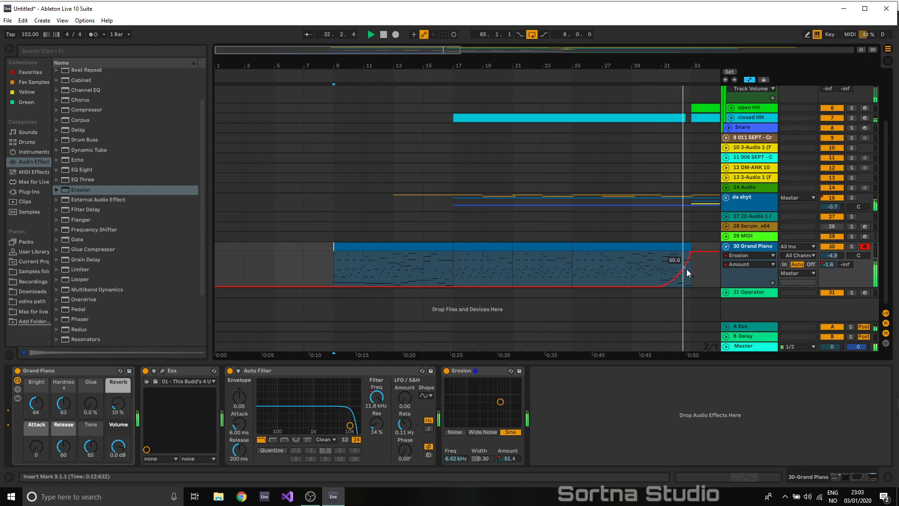
- Automate the Erosion Frequency in a curved fall from bar 29 to 669 Hz at bar 33, and play it from bar 29
{"action": "right_click", "coordinate": [456, 458]}
{"action": "left_click", "coordinate": [493, 408]}
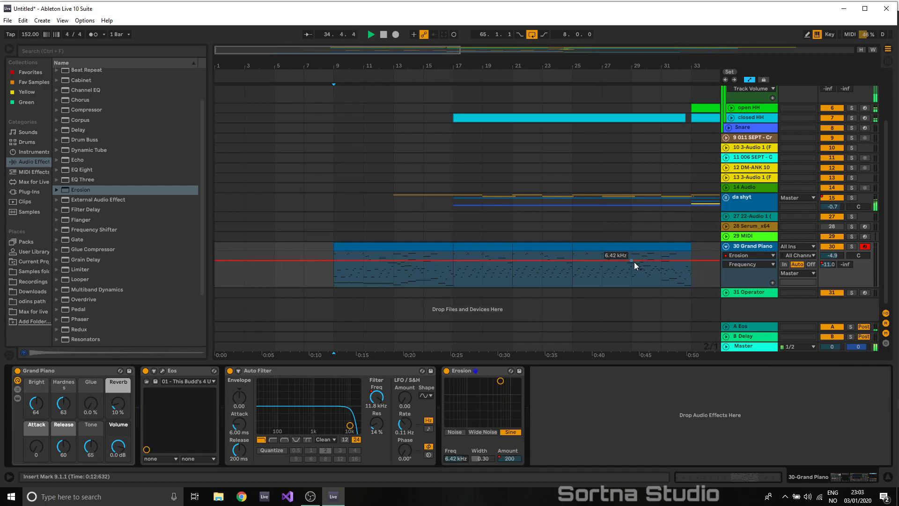
{"action": "left_click", "coordinate": [634, 260]}
{"action": "left_click_drag", "start_coordinate": [695, 260], "coordinate": [694, 279]}
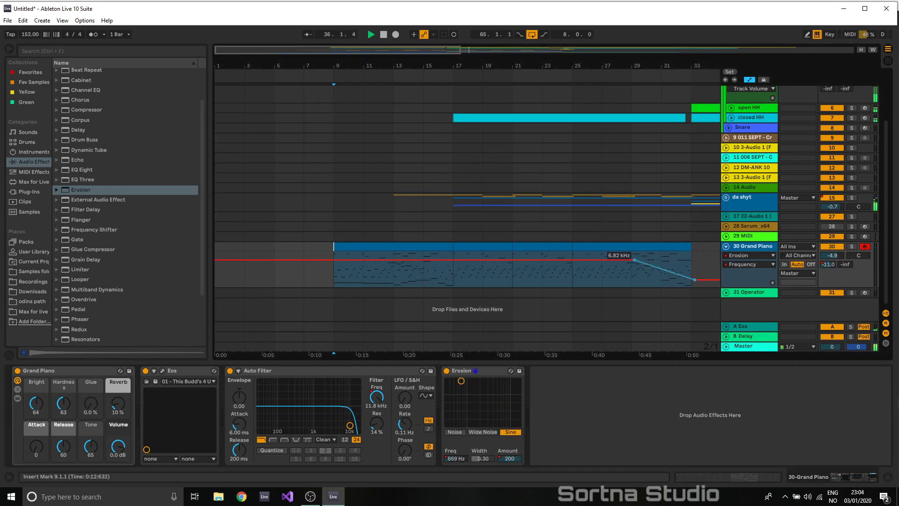
{"action": "left_click", "coordinate": [638, 279]}
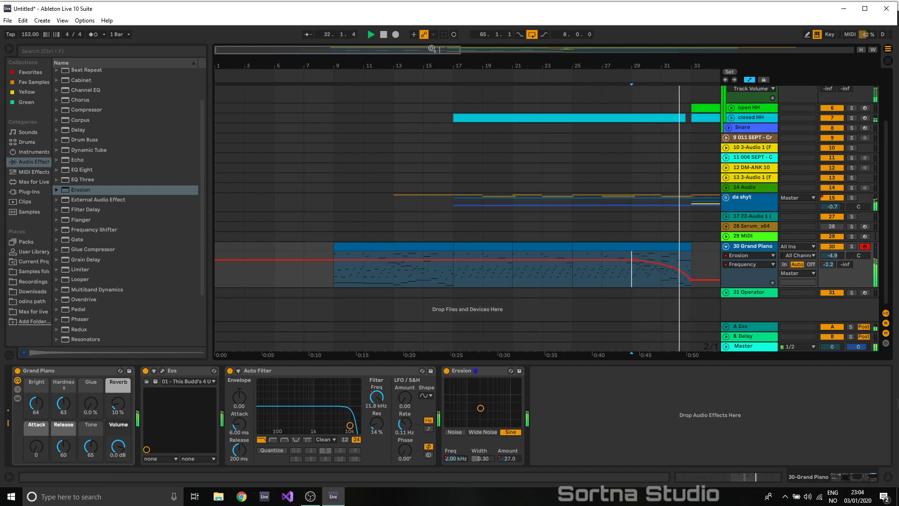
{"action": "left_click_drag", "start_coordinate": [432, 49], "coordinate": [463, 43]}
{"action": "left_click_drag", "start_coordinate": [535, 50], "coordinate": [624, 48]}
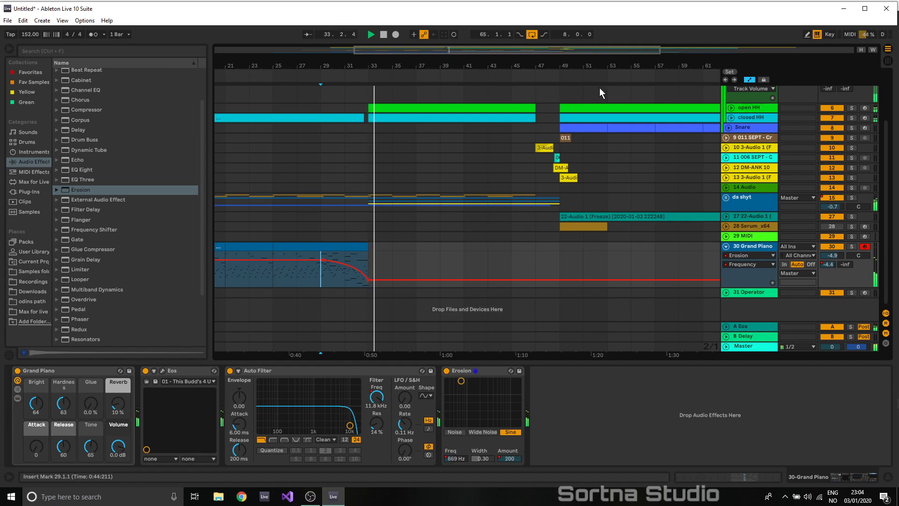
- Copy the 011 SEPT - Crash China clip from bar 49 to bar 33 on its track and play it
{"action": "scroll", "coordinate": [643, 166], "scroll_direction": "up", "scroll_amount": 1}
{"action": "scroll", "coordinate": [642, 166], "scroll_direction": "up", "scroll_amount": 2}
{"action": "left_click", "coordinate": [564, 169]}
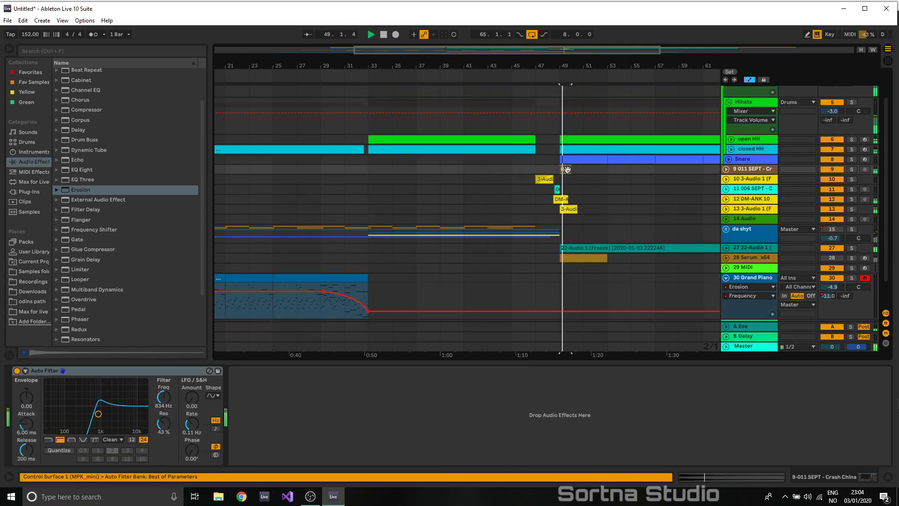
{"action": "key", "text": "ctrl+c"}
{"action": "left_click", "coordinate": [367, 168]}
{"action": "key", "text": "ctrl+v"}
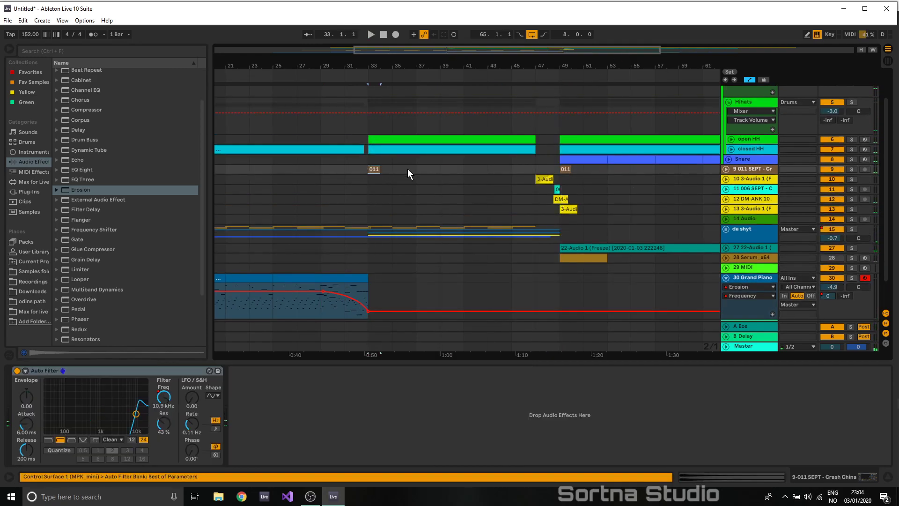
{"action": "key", "text": "space"}
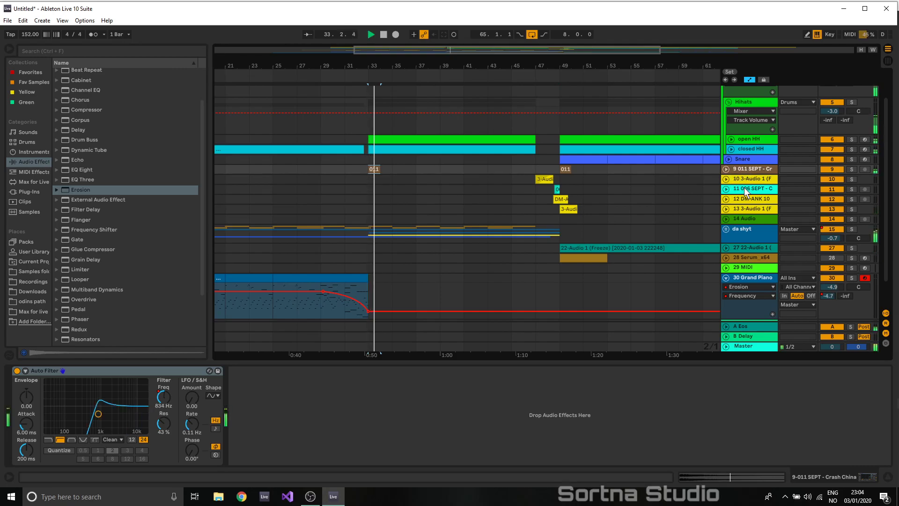
- Unfold the 11 006 SEPT crash track, then freeze and flatten track 13 3-Audio 1
{"action": "left_click", "coordinate": [763, 190]}
{"action": "key", "text": "space"}
{"action": "left_click", "coordinate": [725, 189]}
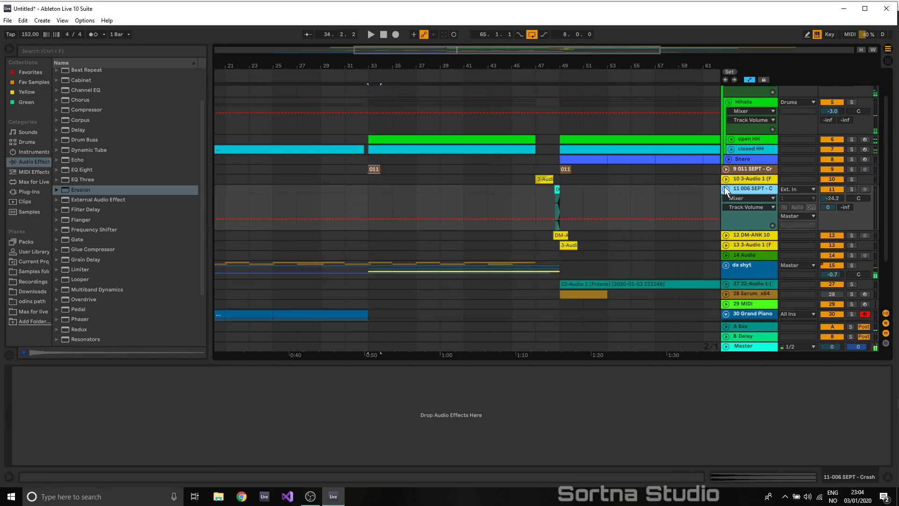
{"action": "left_click", "coordinate": [748, 243]}
{"action": "right_click", "coordinate": [749, 242]}
{"action": "left_click", "coordinate": [774, 323]}
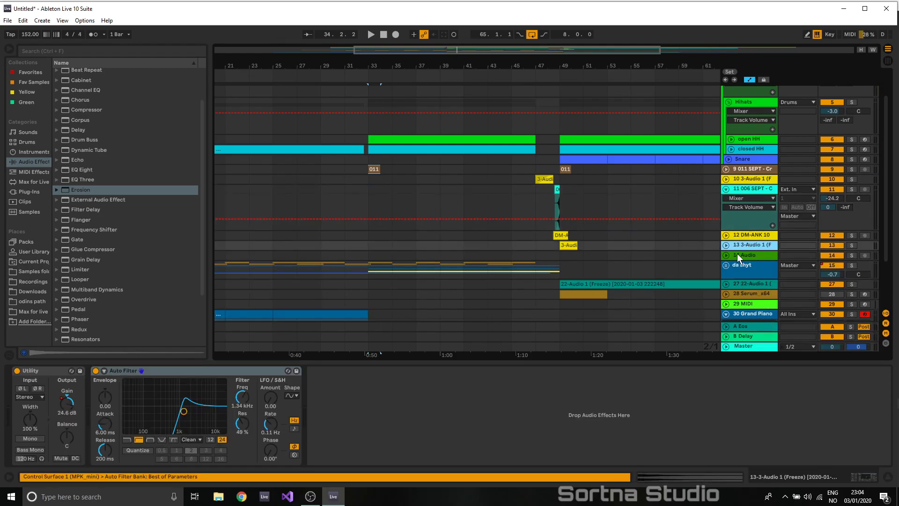
{"action": "right_click", "coordinate": [741, 245]}
{"action": "left_click", "coordinate": [768, 322]}
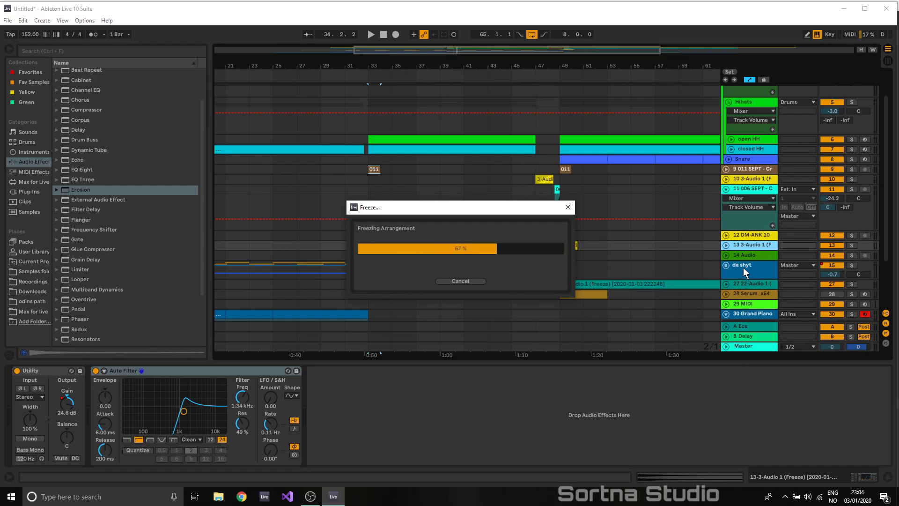
{"action": "right_click", "coordinate": [755, 246]}
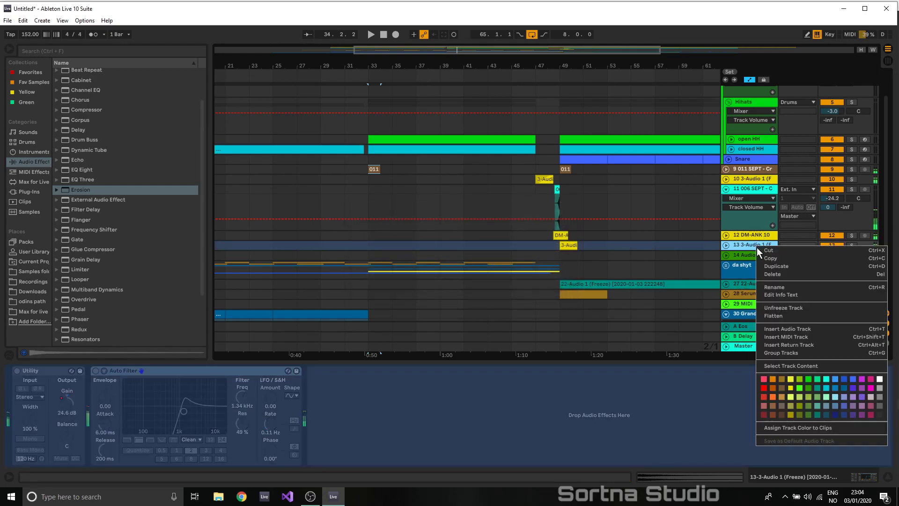
{"action": "left_click", "coordinate": [782, 315]}
- Place a reversed copy of the bar 49 clip on track 13 from 31.2.3 to 33.1.1, and play it
{"action": "left_click_drag", "start_coordinate": [569, 245], "coordinate": [470, 244], "text": "ctrl"}
{"action": "left_click_drag", "start_coordinate": [364, 244], "coordinate": [363, 243], "text": "ctrl"}
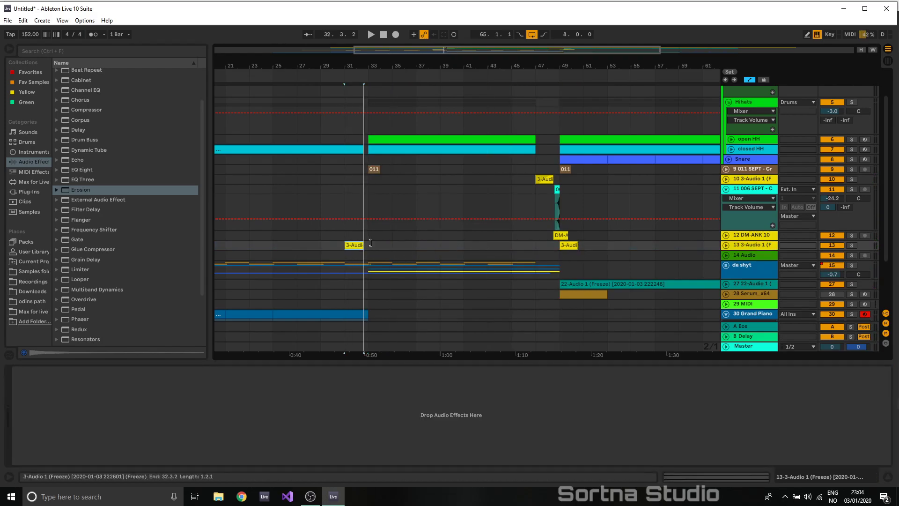
{"action": "right_click", "coordinate": [371, 241]}
{"action": "left_click", "coordinate": [473, 337]}
{"action": "left_click_drag", "start_coordinate": [366, 248], "coordinate": [352, 248]}
{"action": "key", "text": "Delete"}
{"action": "key", "text": "space"}
{"action": "left_click", "coordinate": [726, 245]}
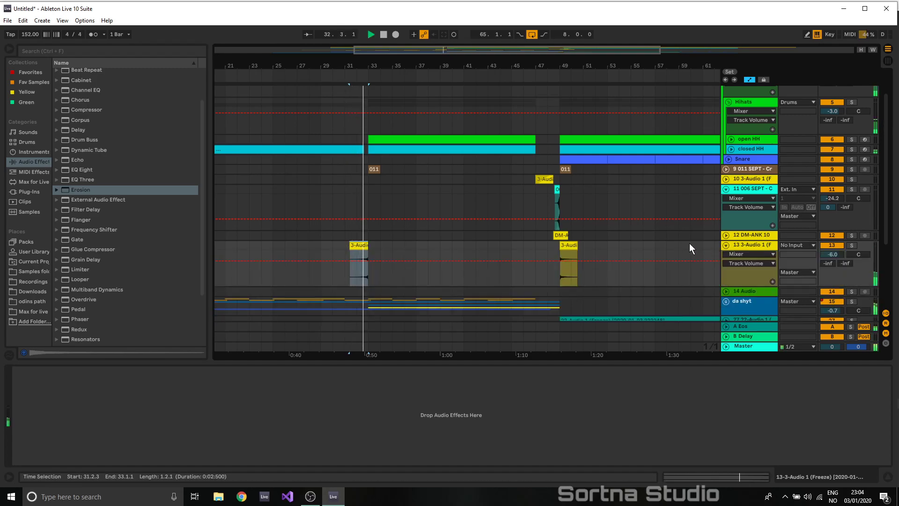
{"action": "left_click_drag", "start_coordinate": [420, 47], "coordinate": [446, 136]}
{"action": "key", "text": "space"}
{"action": "key", "text": "space"}
- Raise the end of the Grand Piano's Erosion Frequency curve at bar 33 to 1.48 kHz
{"action": "scroll", "coordinate": [304, 220], "scroll_direction": "down", "scroll_amount": 1}
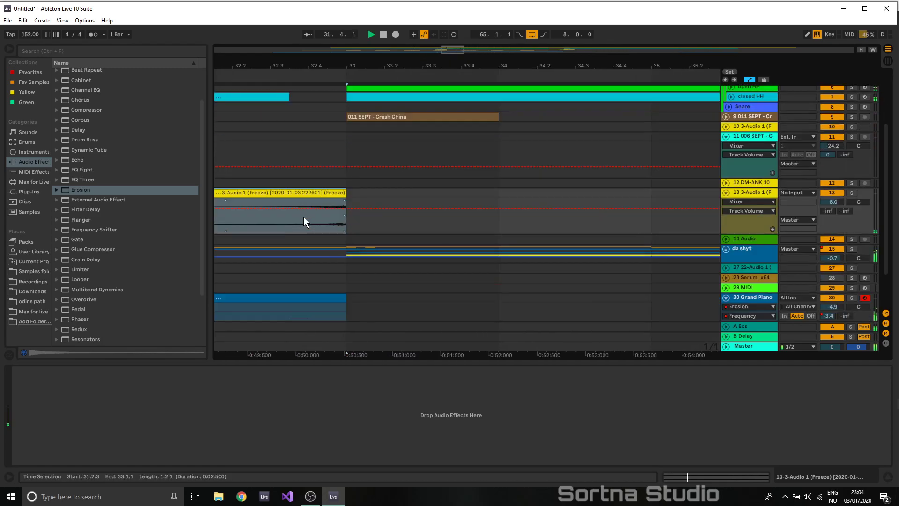
{"action": "scroll", "coordinate": [306, 220], "scroll_direction": "down", "scroll_amount": 2}
{"action": "left_click_drag", "start_coordinate": [352, 65], "coordinate": [610, 46]}
{"action": "left_click_drag", "start_coordinate": [609, 279], "coordinate": [611, 270]}
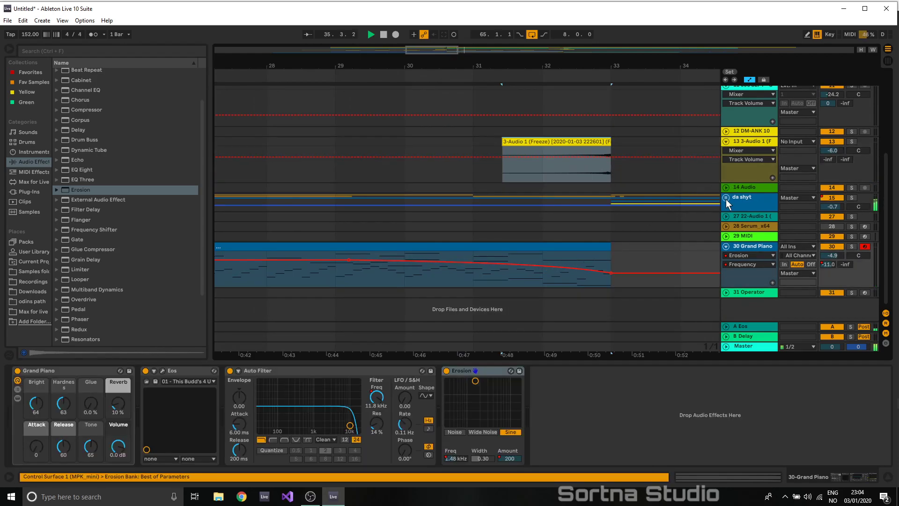
- On a 1/8 grid, automate the da shyt track volume to fall from bar 31 through -6.0 dB at bar 32 until bar 33, and play
{"action": "left_click", "coordinate": [725, 198]}
{"action": "right_click", "coordinate": [481, 230]}
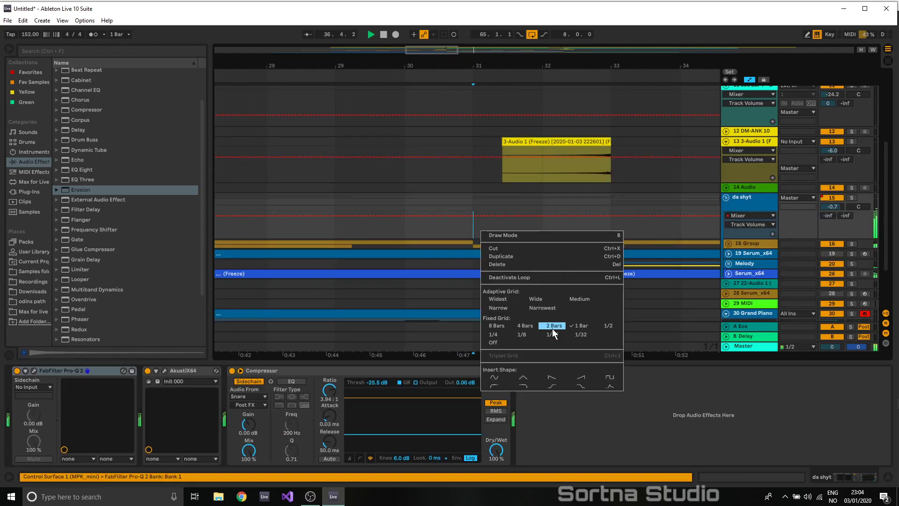
{"action": "left_click", "coordinate": [525, 333]}
{"action": "left_click_drag", "start_coordinate": [485, 226], "coordinate": [612, 222]}
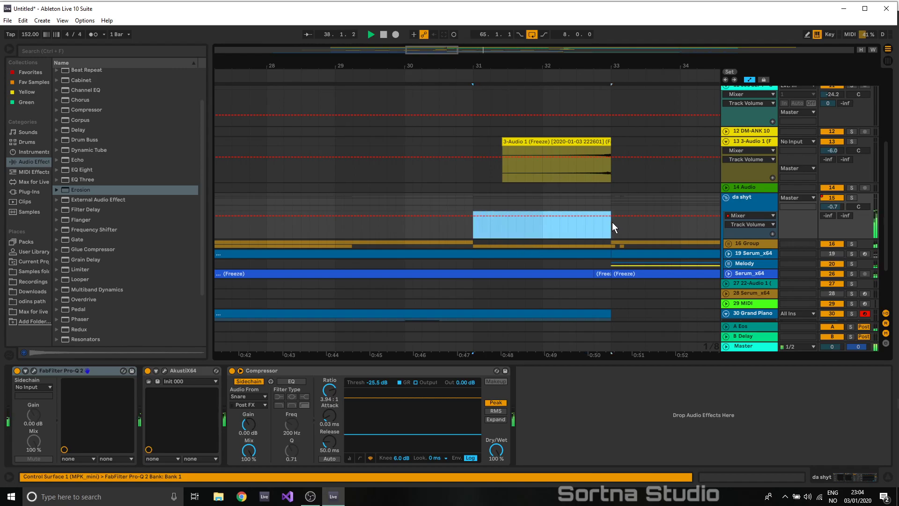
{"action": "left_click_drag", "start_coordinate": [532, 220], "coordinate": [518, 235]}
{"action": "left_click", "coordinate": [472, 230]}
{"action": "key", "text": "space"}
{"action": "key", "text": "space"}
{"action": "left_click", "coordinate": [541, 220]}
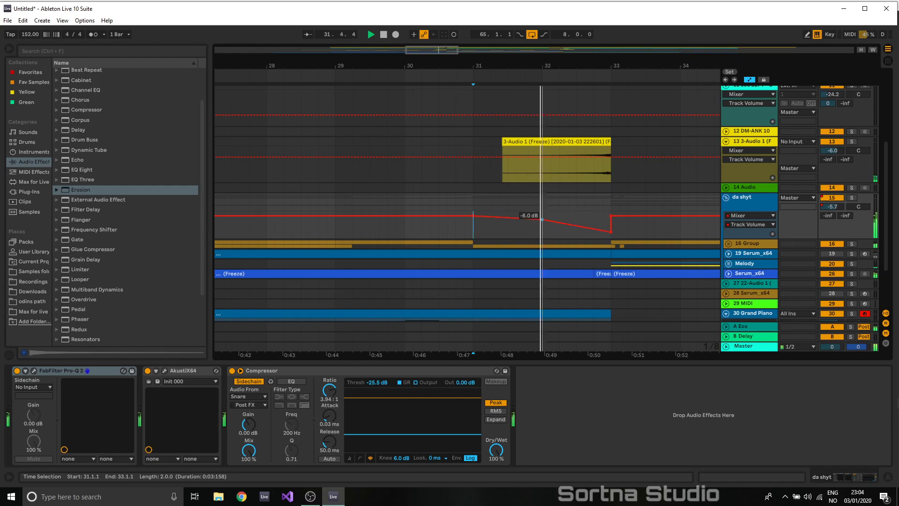
{"action": "key", "text": "super"}
{"action": "left_click", "coordinate": [584, 212]}
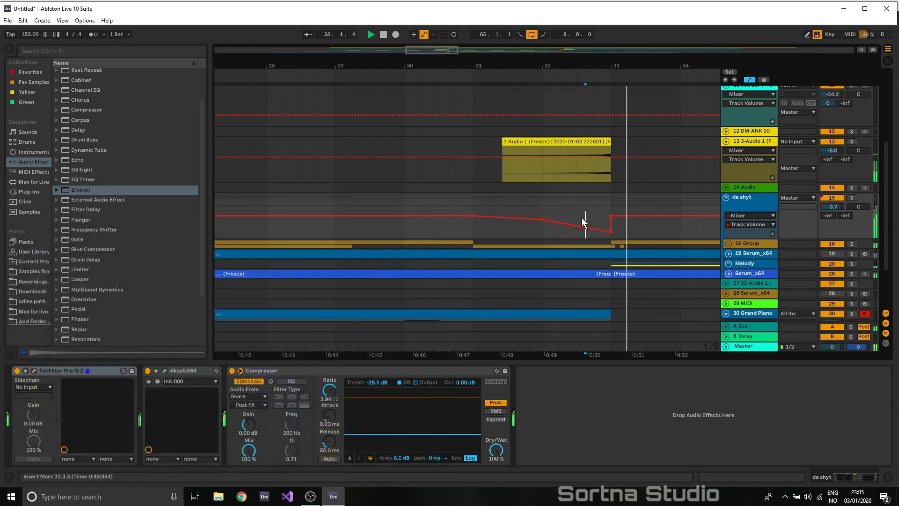
- Add a Compressor after Grand Piano's Erosion, sidechained from 13-3-Audio 1, with ratio 3.41:1, attack 37.3 ms, release 98.7 ms and threshold -29.0 dB
{"action": "left_click", "coordinate": [595, 142]}
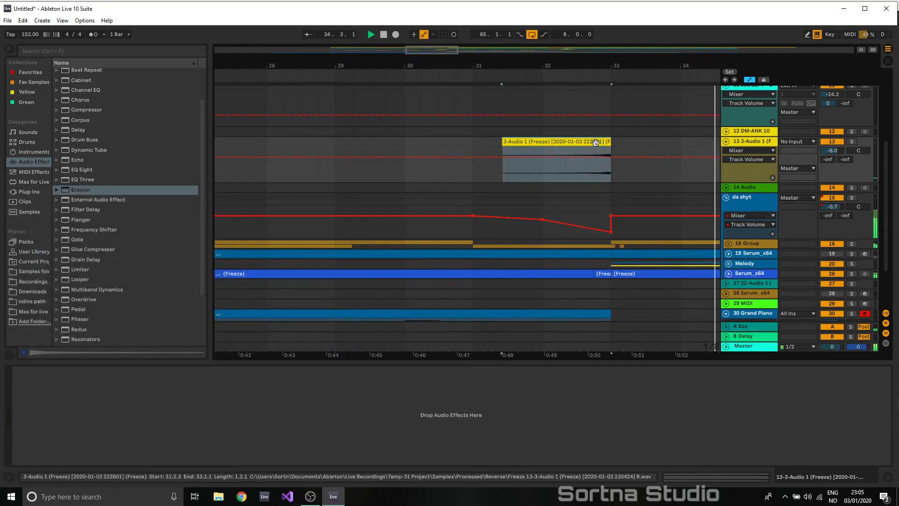
{"action": "scroll", "coordinate": [602, 205], "scroll_direction": "up", "scroll_amount": 5}
{"action": "scroll", "coordinate": [600, 212], "scroll_direction": "down", "scroll_amount": 8}
{"action": "left_click", "coordinate": [757, 244]}
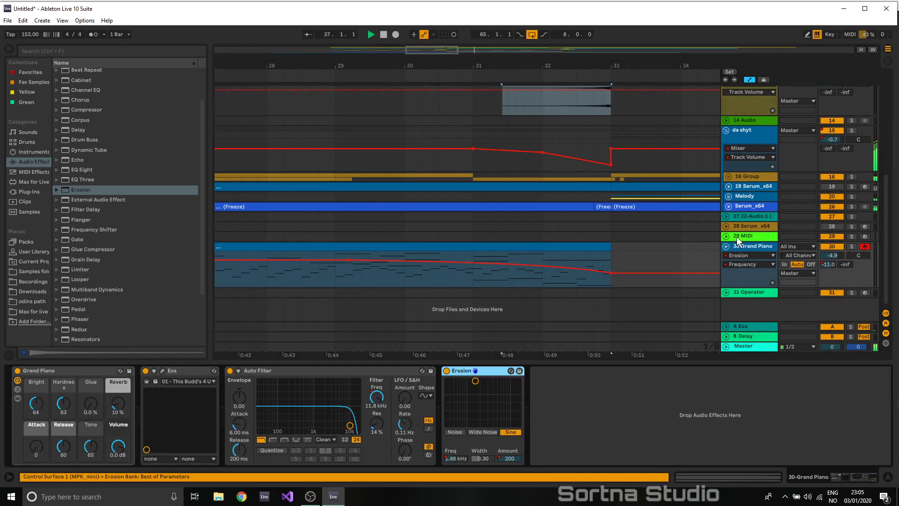
{"action": "scroll", "coordinate": [738, 238], "scroll_direction": "up", "scroll_amount": 2}
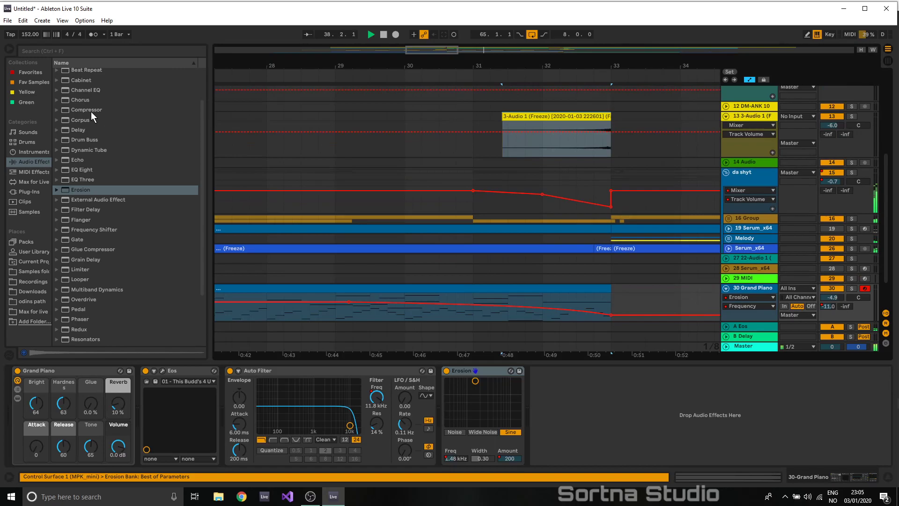
{"action": "left_click_drag", "start_coordinate": [93, 113], "coordinate": [572, 355]}
{"action": "left_click_drag", "start_coordinate": [601, 397], "coordinate": [553, 390]}
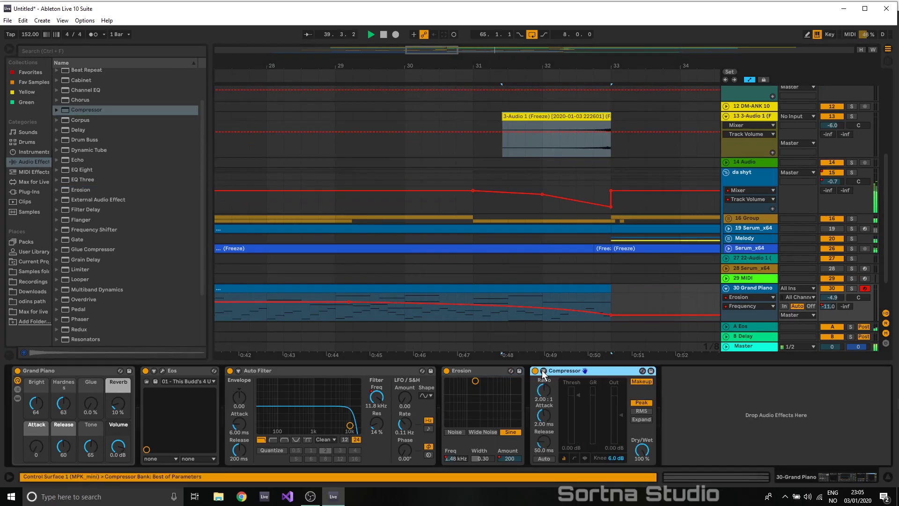
{"action": "left_click", "coordinate": [543, 371]}
{"action": "left_click", "coordinate": [551, 396]}
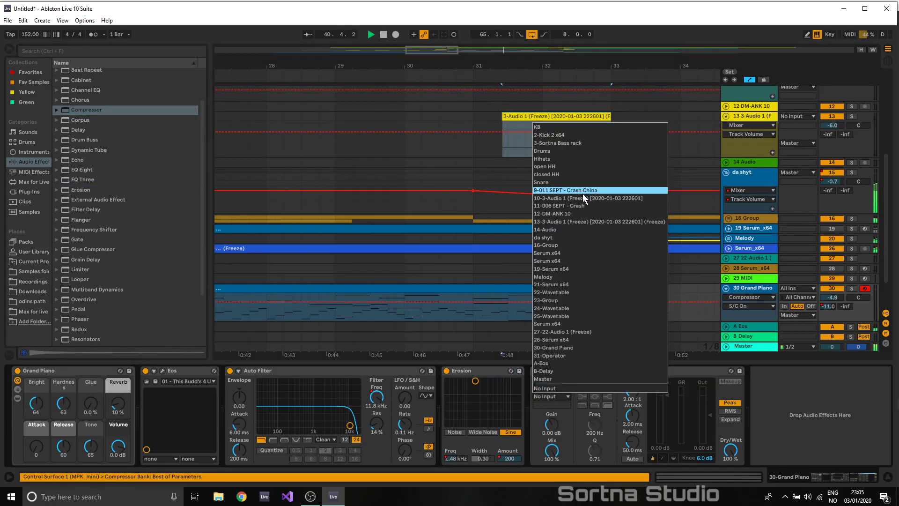
{"action": "left_click", "coordinate": [639, 390]}
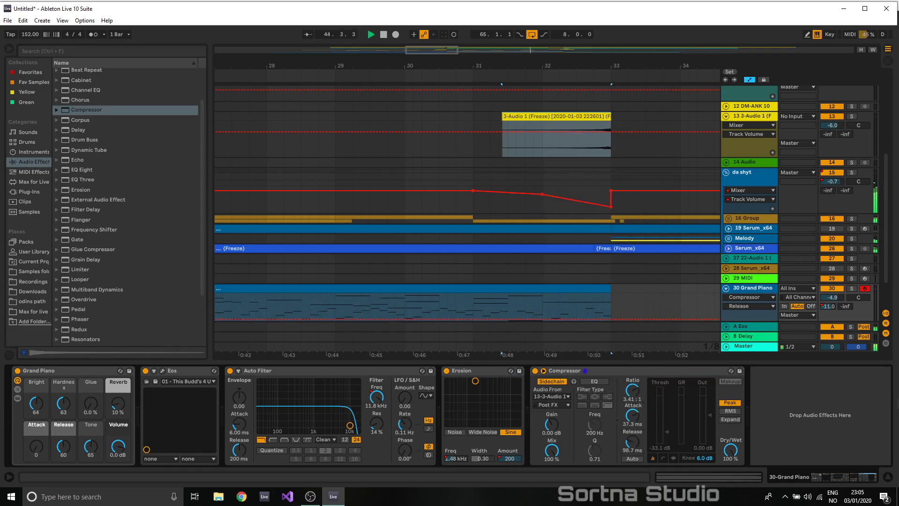
- Try the Sortna Bass clip from bar 49 in place of the one at bar 17, and play it
{"action": "left_click_drag", "start_coordinate": [440, 51], "coordinate": [502, 63]}
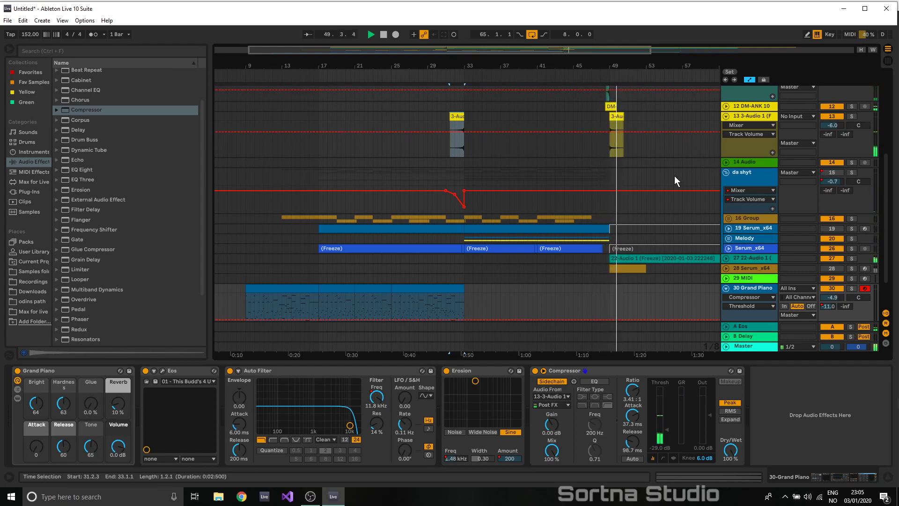
{"action": "mouse_move", "coordinate": [665, 194]}
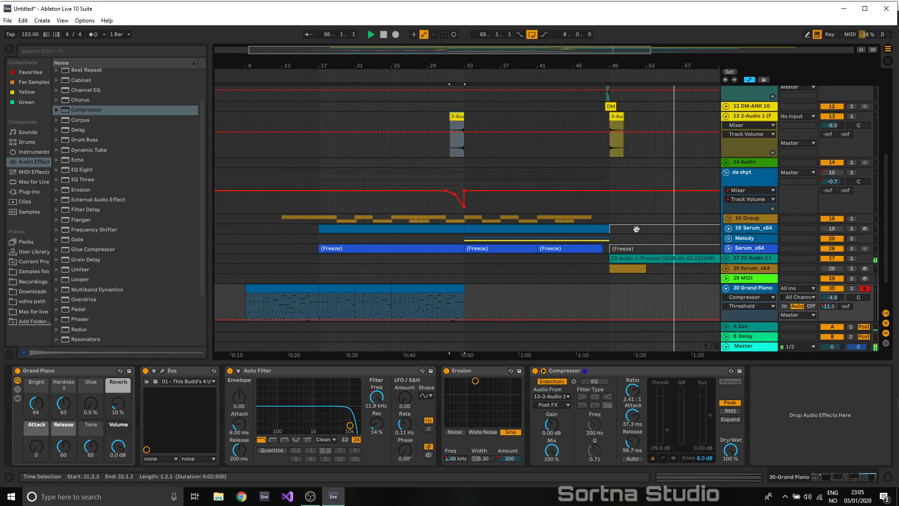
{"action": "scroll", "coordinate": [630, 278], "scroll_direction": "up", "scroll_amount": 8}
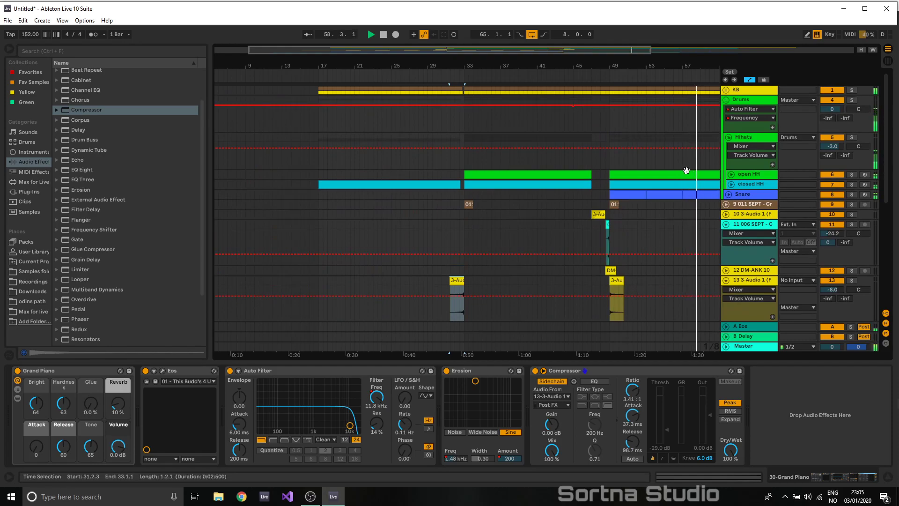
{"action": "left_click", "coordinate": [724, 91]}
{"action": "left_click", "coordinate": [728, 138]}
{"action": "left_click", "coordinate": [635, 139]}
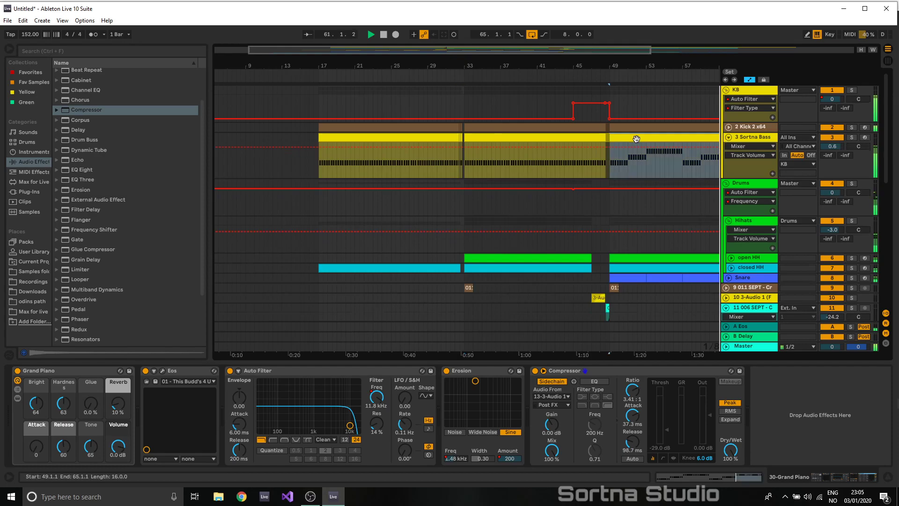
{"action": "left_click_drag", "start_coordinate": [633, 50], "coordinate": [600, 48]}
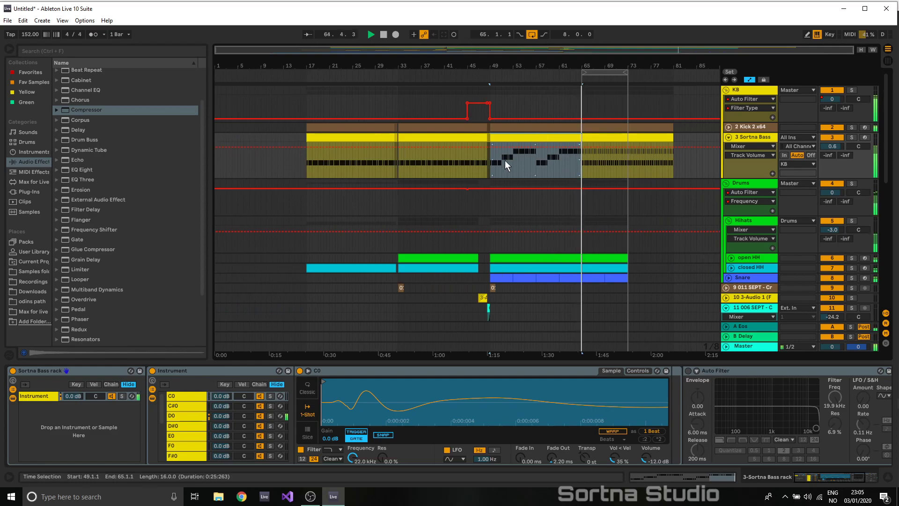
{"action": "left_click", "coordinate": [330, 137]}
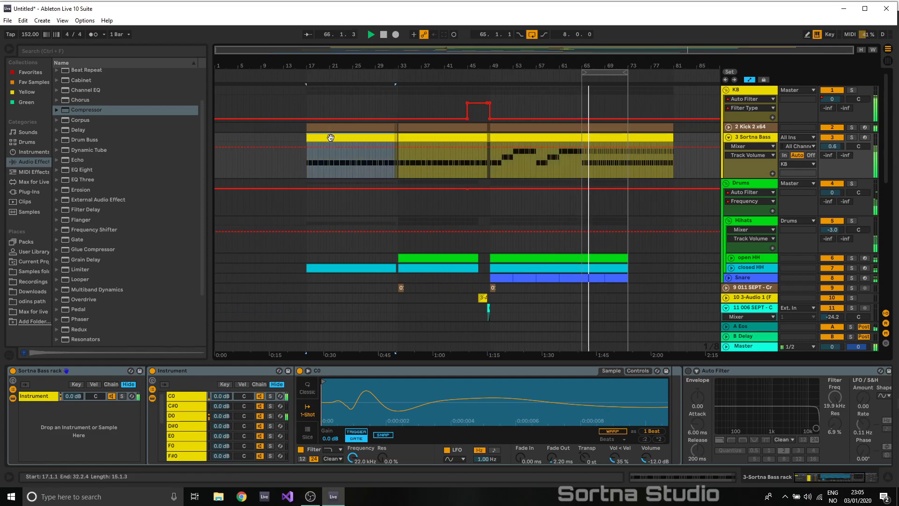
{"action": "key", "text": "ctrl+v"}
{"action": "key", "text": "space"}
{"action": "key", "text": "space"}
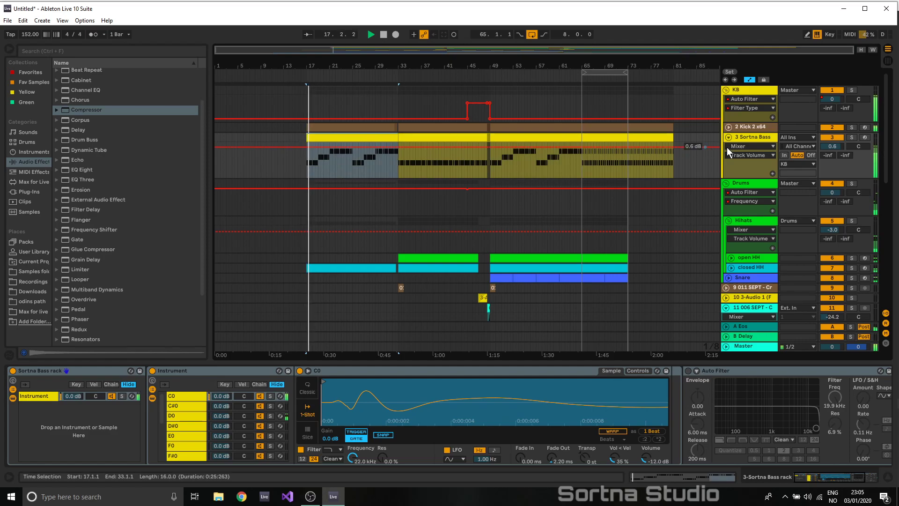
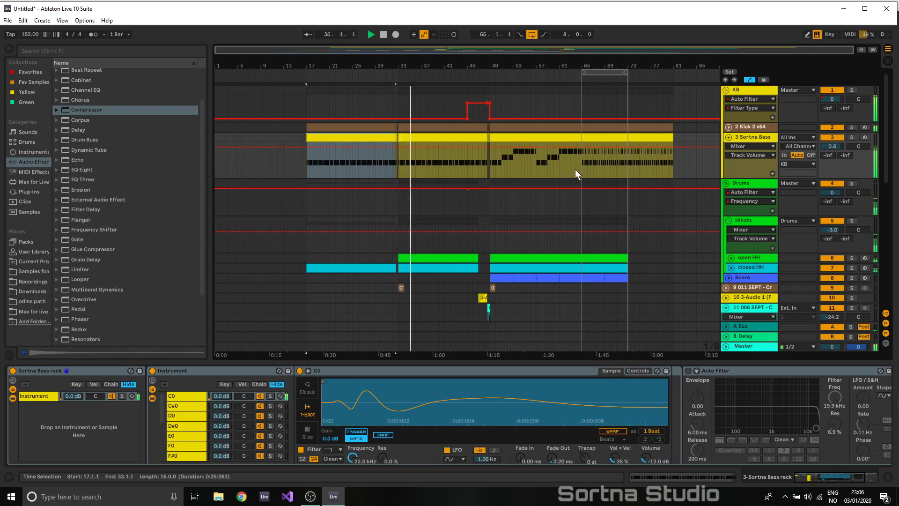
- Collapse the Grand Piano track and the da shyt group in the arrangement
{"action": "scroll", "coordinate": [577, 173], "scroll_direction": "down", "scroll_amount": 10}
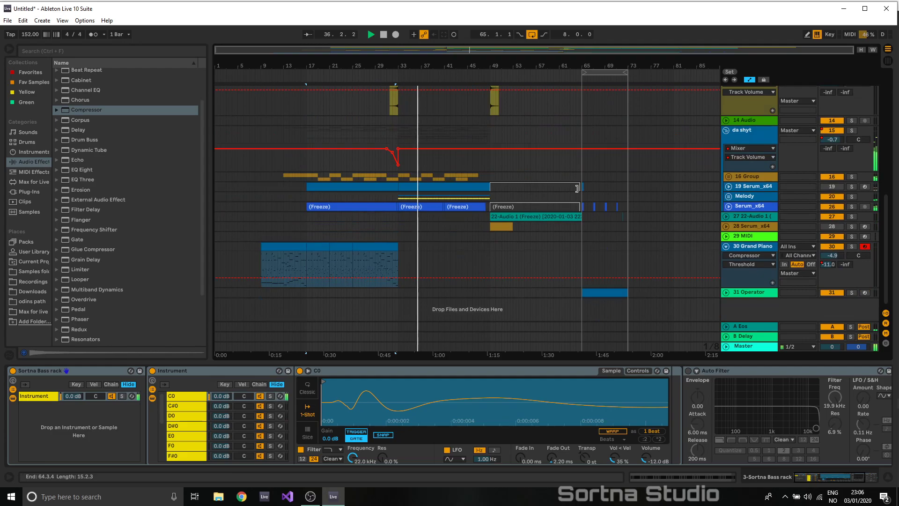
{"action": "left_click", "coordinate": [726, 246]}
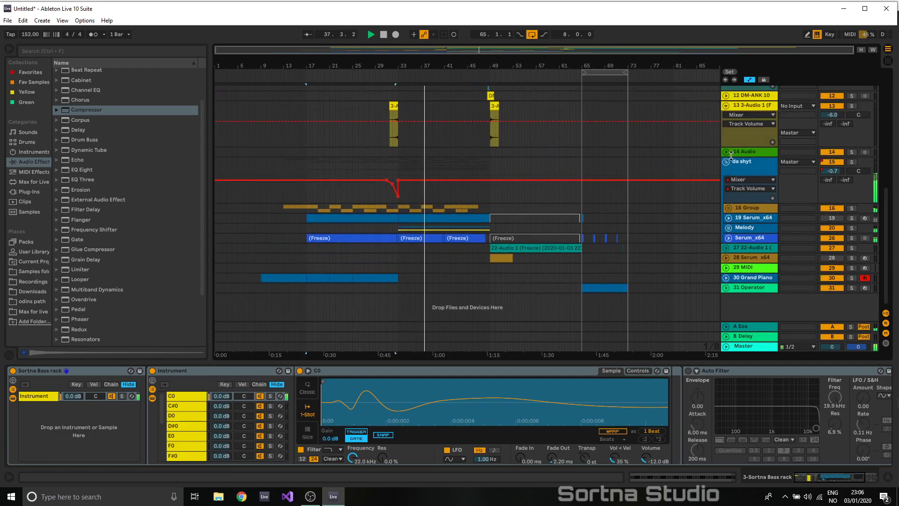
{"action": "left_click", "coordinate": [726, 162]}
- Open the Master's FabFilter Pro-L 2 and examine its level and gain reduction display during playback
{"action": "left_click", "coordinate": [742, 346]}
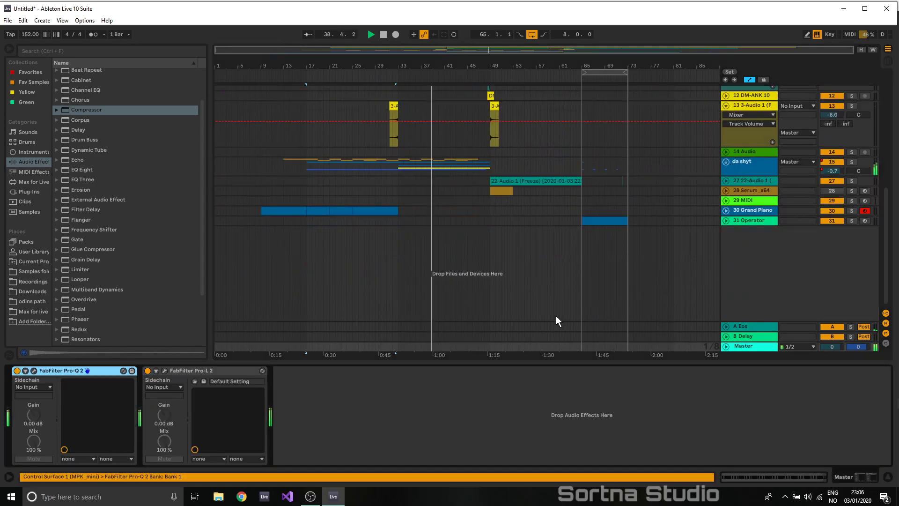
{"action": "left_click", "coordinate": [164, 371]}
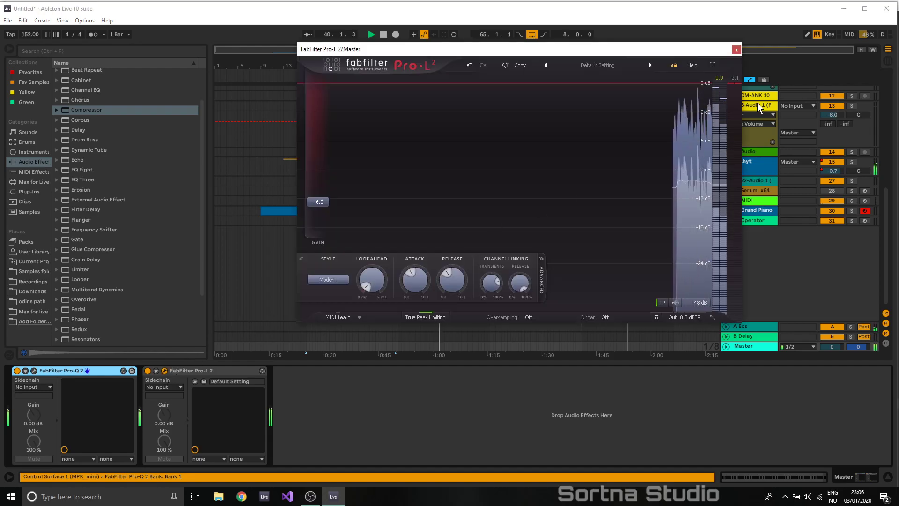
{"action": "left_click_drag", "start_coordinate": [611, 48], "coordinate": [570, 268]}
{"action": "left_click", "coordinate": [268, 210]}
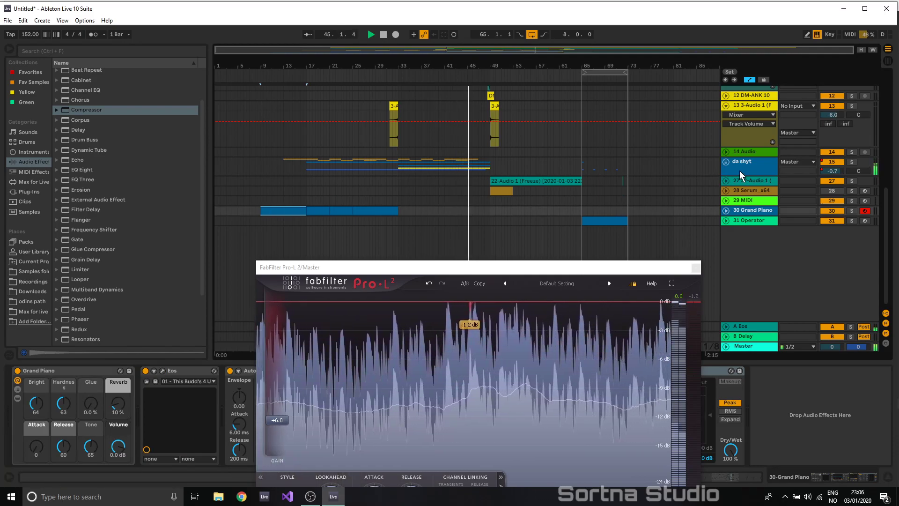
{"action": "scroll", "coordinate": [529, 170], "scroll_direction": "up", "scroll_amount": 5}
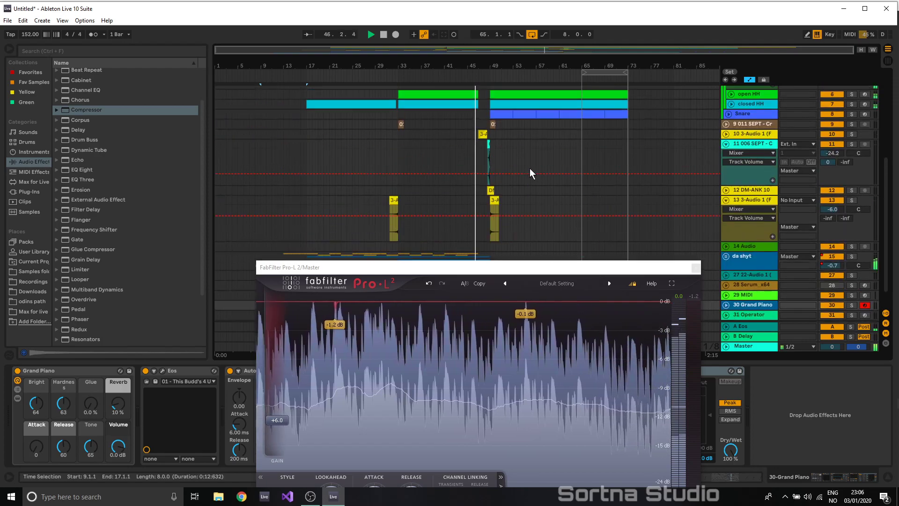
- Add a Utility after the Compressor on the da shyt group, set its gain to -1.00 dB, and close the Pro-L 2 window
{"action": "scroll", "coordinate": [543, 196], "scroll_direction": "down", "scroll_amount": 5}
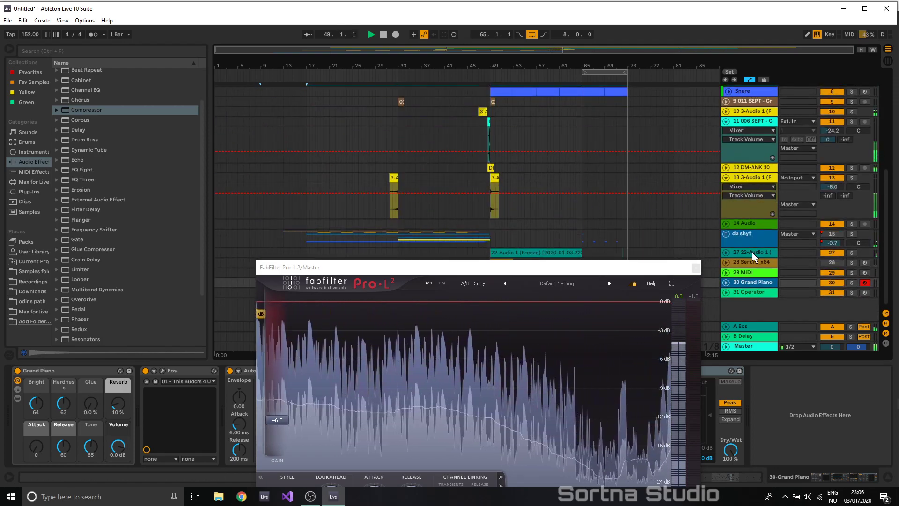
{"action": "left_click", "coordinate": [749, 238]}
{"action": "left_click_drag", "start_coordinate": [421, 263], "coordinate": [469, 74]}
{"action": "scroll", "coordinate": [103, 309], "scroll_direction": "down", "scroll_amount": 3}
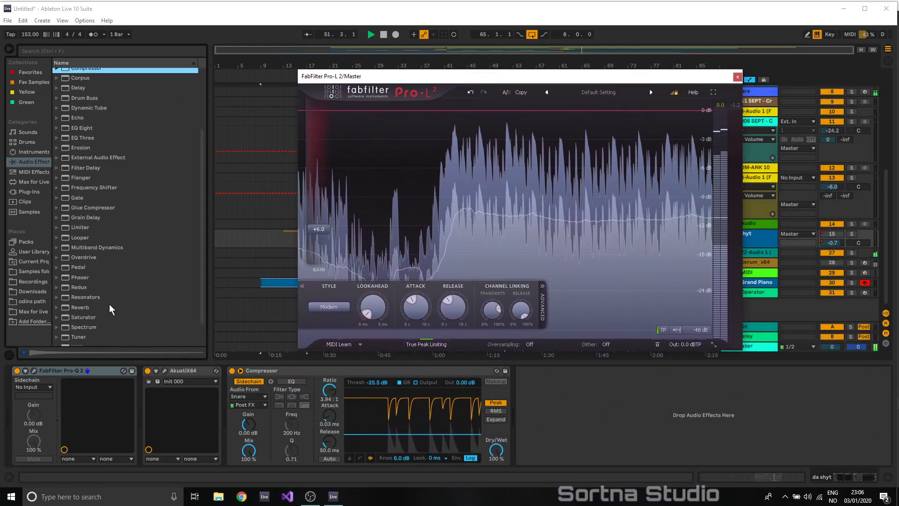
{"action": "left_click_drag", "start_coordinate": [84, 321], "coordinate": [555, 404]}
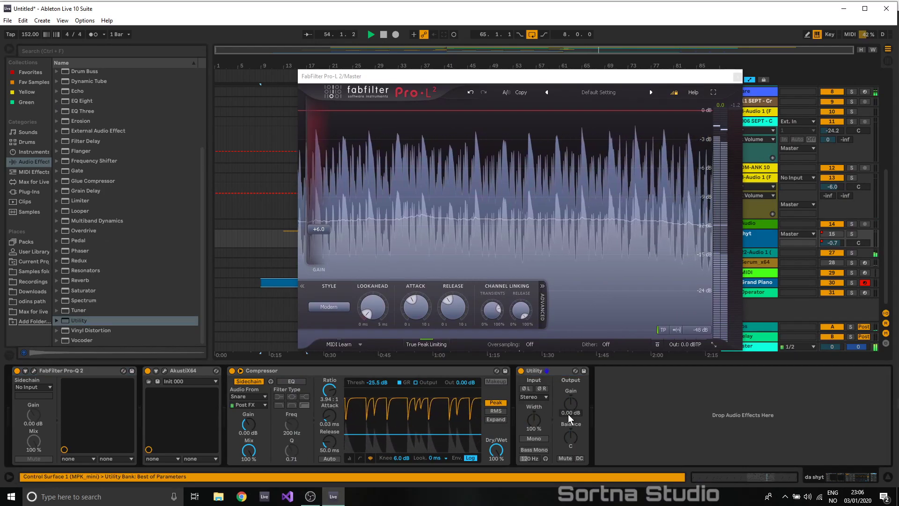
{"action": "left_click", "coordinate": [566, 414]}
{"action": "key", "text": "Down"}
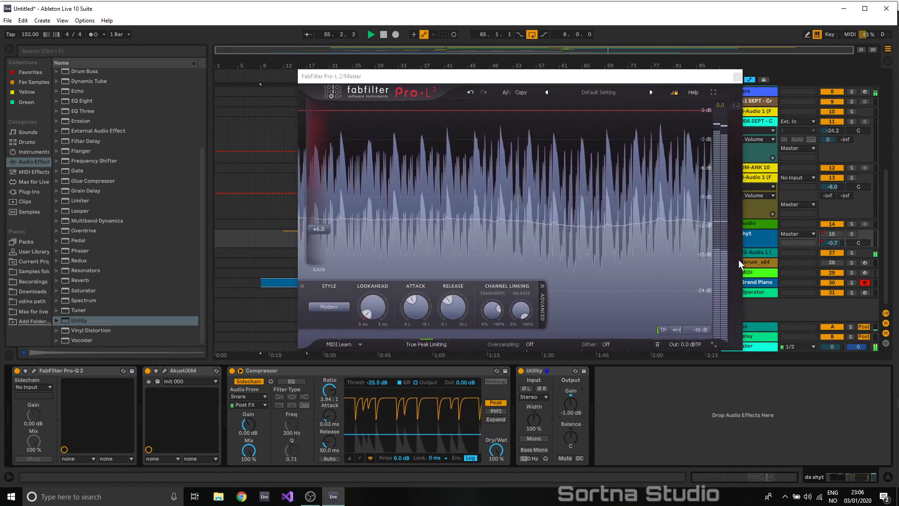
{"action": "left_click", "coordinate": [736, 77]}
{"action": "scroll", "coordinate": [686, 220], "scroll_direction": "up", "scroll_amount": 5}
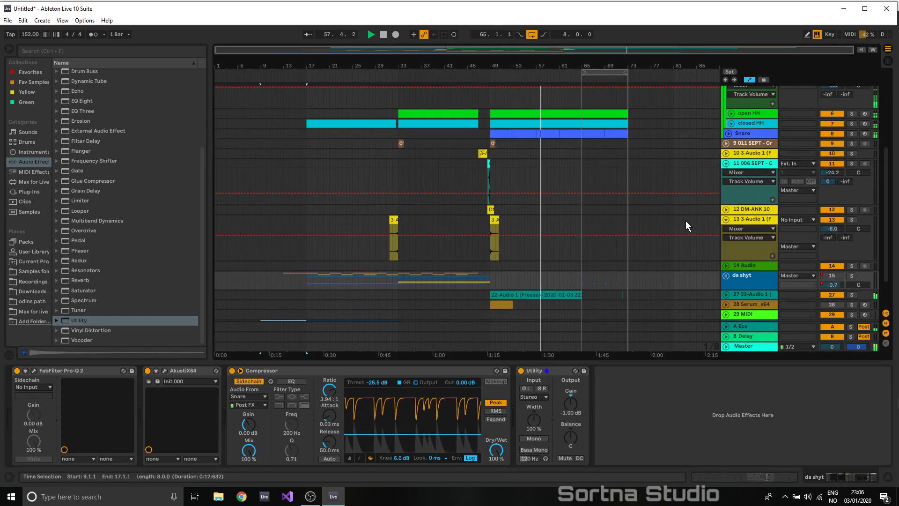
- Inspect the device chains of the 13-3-Audio 1, 006 SEPT crash and DM-ANK 10 tracks
{"action": "scroll", "coordinate": [696, 211], "scroll_direction": "down", "scroll_amount": 3}
{"action": "left_click", "coordinate": [751, 209]}
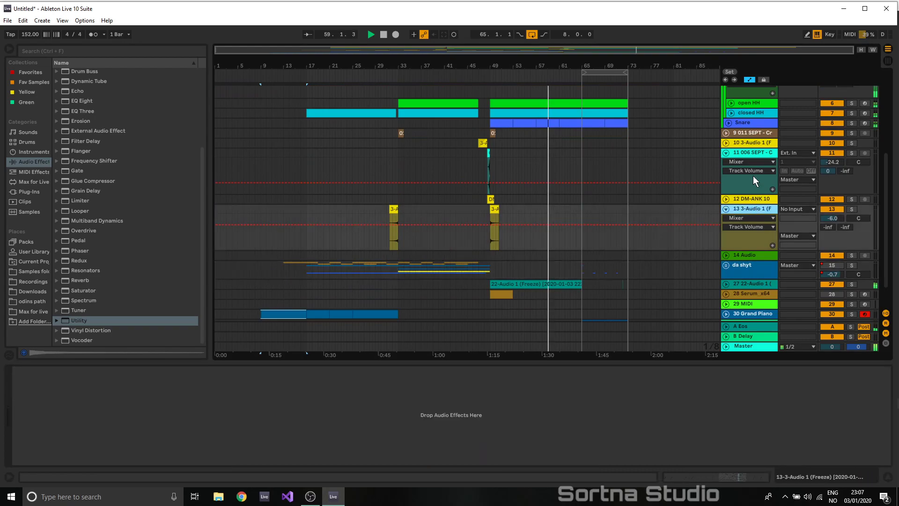
{"action": "left_click", "coordinate": [753, 153], "text": "shift"}
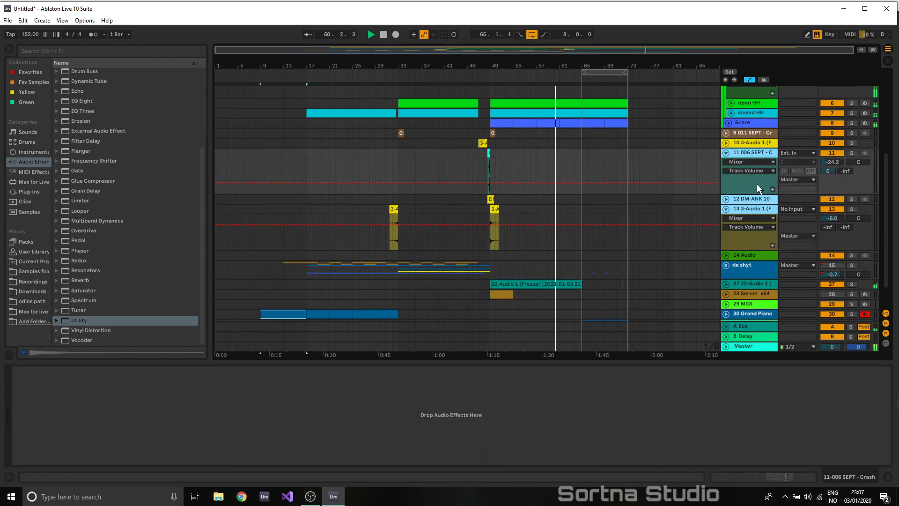
{"action": "left_click", "coordinate": [755, 199]}
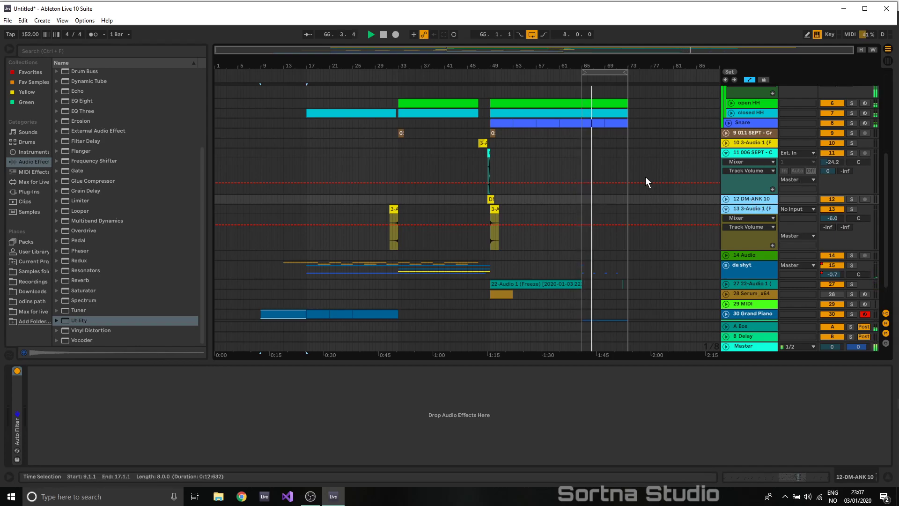
- Set the fixed grid to 4 bars and play the arrangement from 48.3.2, selecting the crash track's range up to bar 65
{"action": "left_click_drag", "start_coordinate": [588, 50], "coordinate": [625, 125]}
{"action": "right_click", "coordinate": [639, 156]}
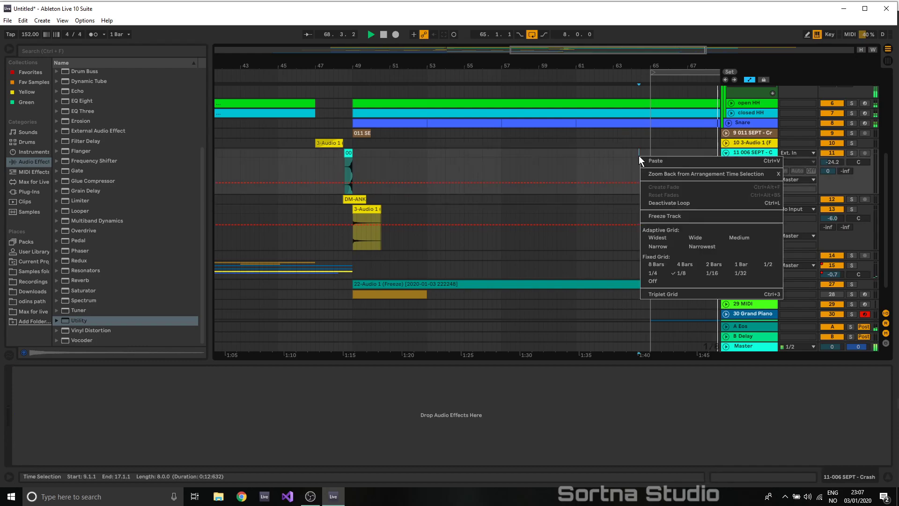
{"action": "left_click", "coordinate": [685, 264]}
{"action": "left_click_drag", "start_coordinate": [650, 156], "coordinate": [344, 159]}
{"action": "key", "text": "space"}
{"action": "scroll", "coordinate": [614, 265], "scroll_direction": "down", "scroll_amount": 3}
{"action": "scroll", "coordinate": [613, 265], "scroll_direction": "right", "scroll_amount": 3}
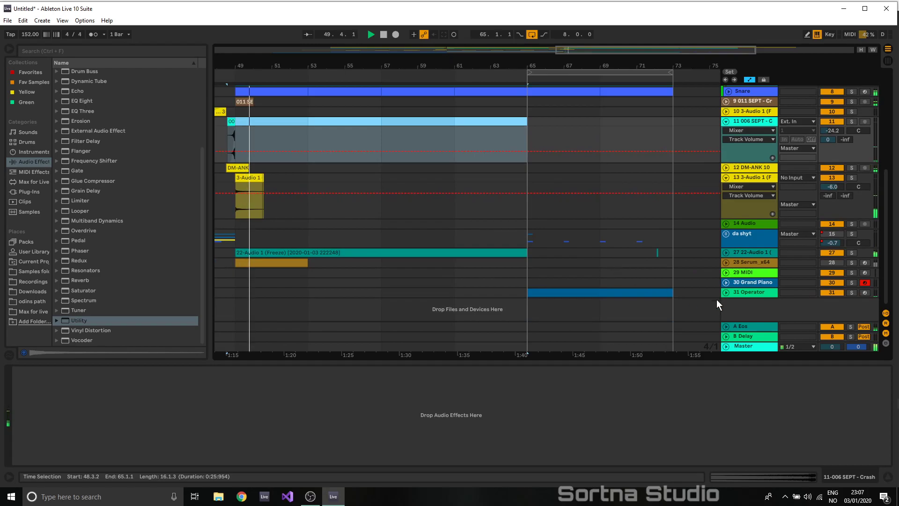
- Freeze the 31 Operator track and flatten it to audio
{"action": "left_click", "coordinate": [739, 291]}
{"action": "right_click", "coordinate": [739, 292]}
{"action": "left_click", "coordinate": [766, 356]}
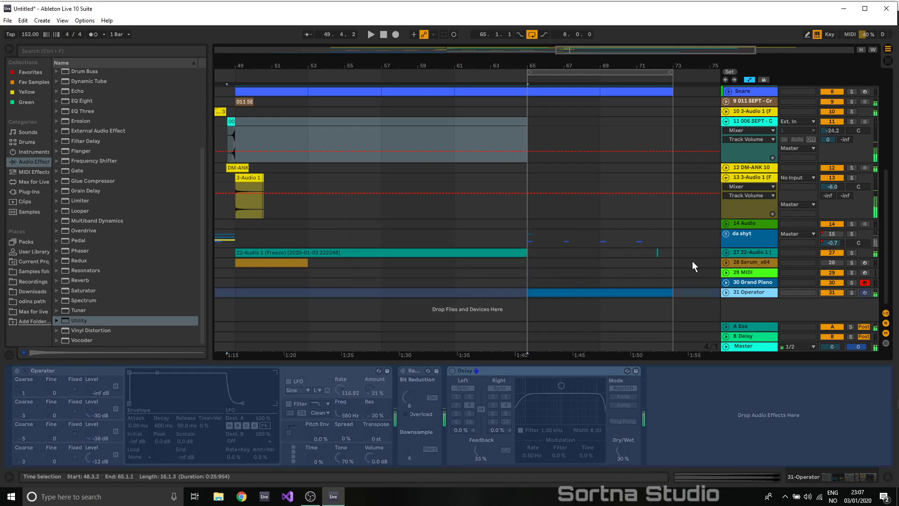
{"action": "right_click", "coordinate": [748, 291]}
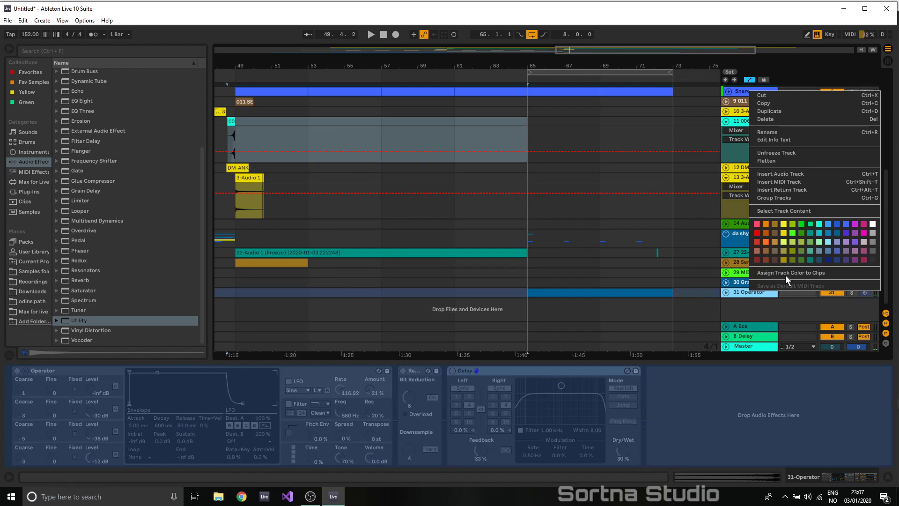
{"action": "left_click", "coordinate": [788, 161]}
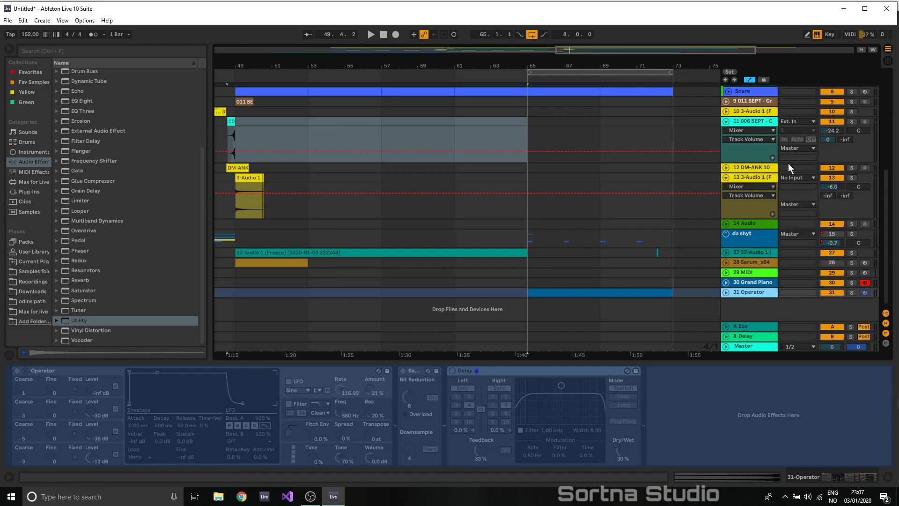
- Set the fixed grid to 1/4 and play the flattened Operator clip from bar 65
{"action": "left_click", "coordinate": [525, 292]}
{"action": "key", "text": "space"}
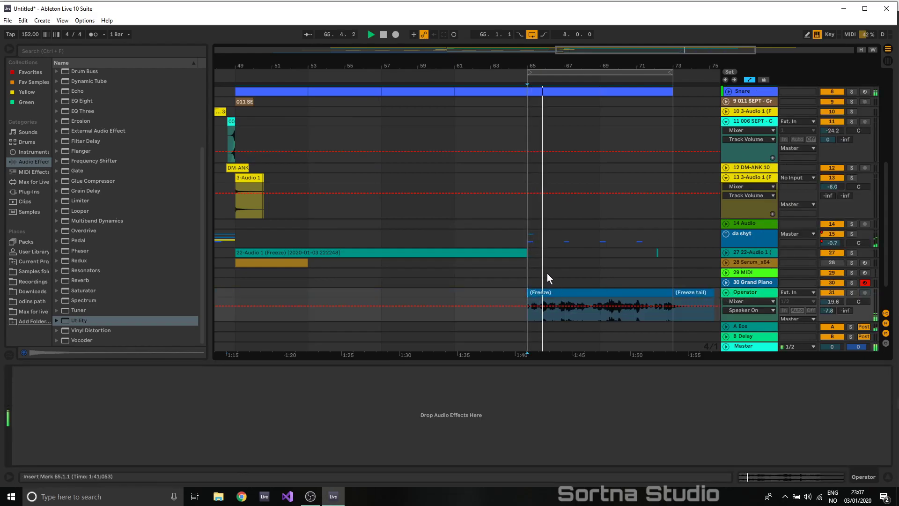
{"action": "key", "text": "space"}
{"action": "right_click", "coordinate": [546, 274]}
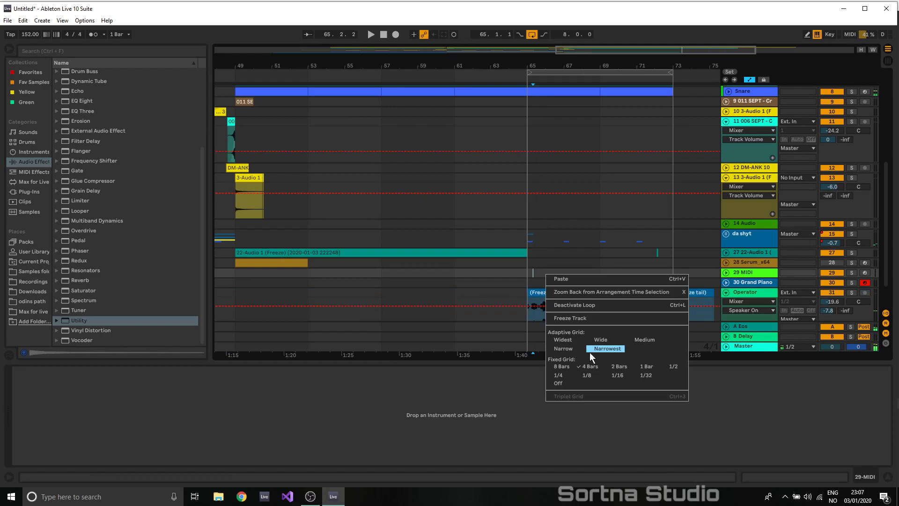
{"action": "left_click", "coordinate": [568, 376]}
{"action": "left_click_drag", "start_coordinate": [680, 50], "coordinate": [682, 55]}
{"action": "left_click", "coordinate": [495, 312]}
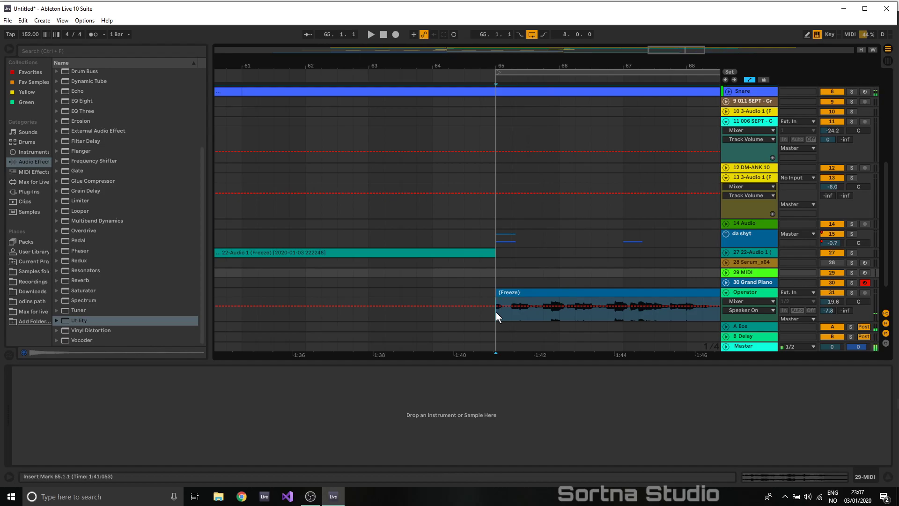
{"action": "key", "text": "space"}
{"action": "key", "text": "space"}
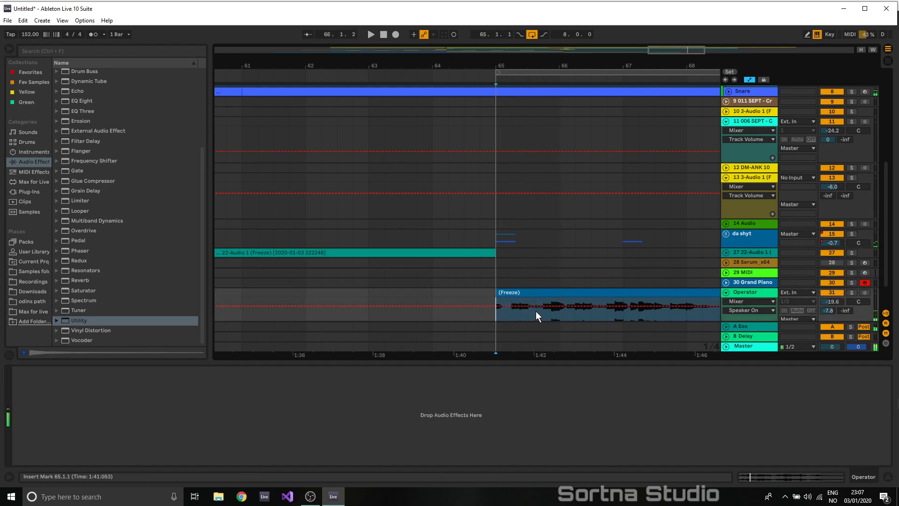
- Duplicate the Operator clip's first bar, 65 to 66, twice so it repeats up to bar 68
{"action": "left_click_drag", "start_coordinate": [561, 313], "coordinate": [499, 288]}
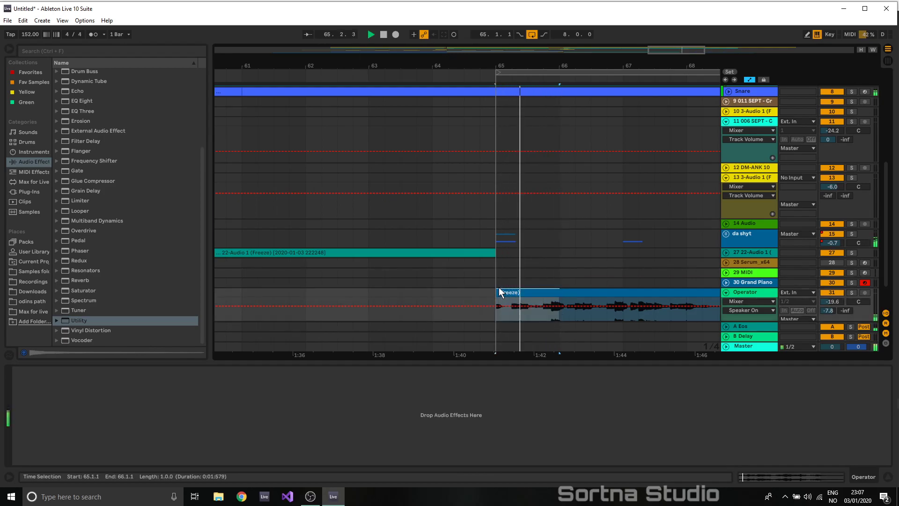
{"action": "key", "text": "ctrl+d"}
{"action": "key", "text": "ctrl+d"}
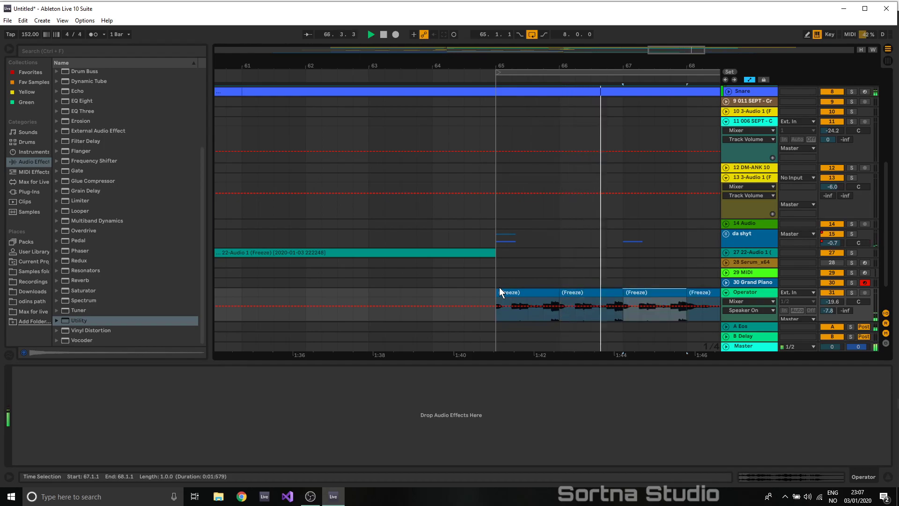
- Try to duplicate the Operator track's four bars from 65 to 69 into the following four bars
{"action": "left_click_drag", "start_coordinate": [576, 71], "coordinate": [562, 88]}
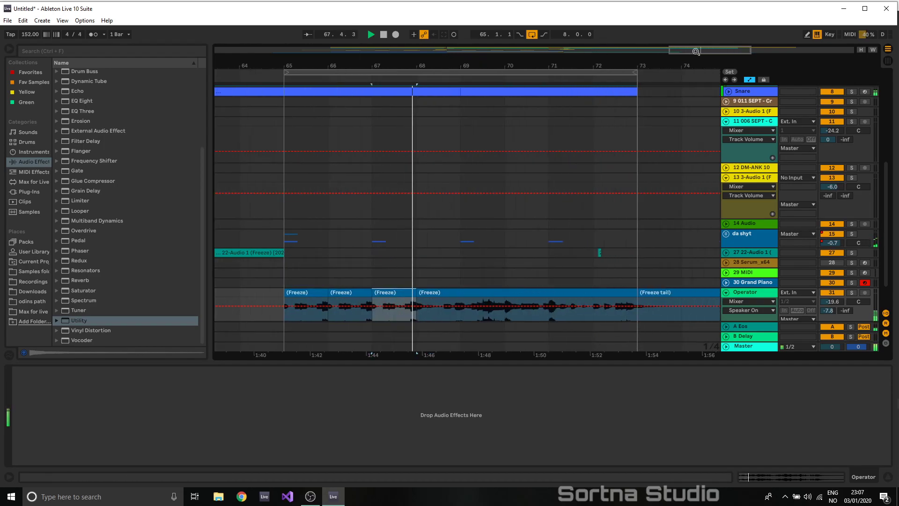
{"action": "left_click_drag", "start_coordinate": [462, 316], "coordinate": [285, 296]}
{"action": "key", "text": "ctrl+d"}
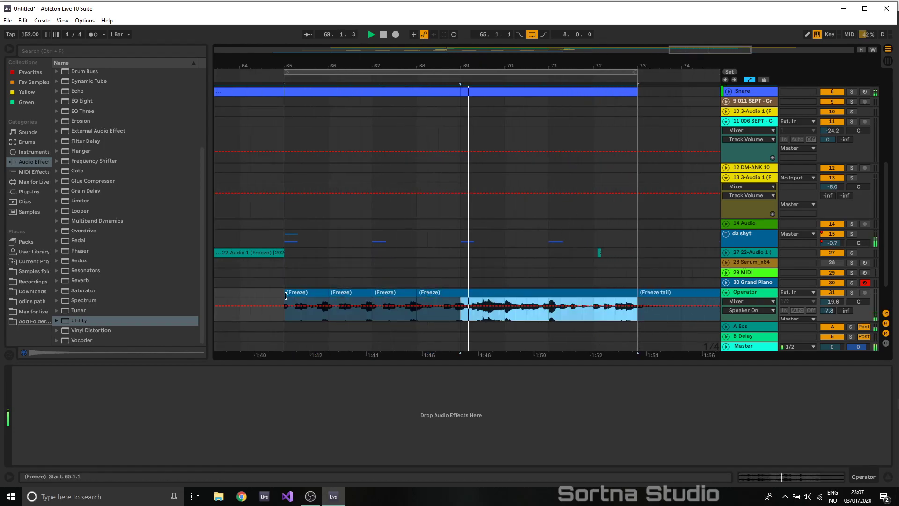
{"action": "key", "text": "space"}
{"action": "left_click_drag", "start_coordinate": [457, 314], "coordinate": [273, 307]}
{"action": "key", "text": "space"}
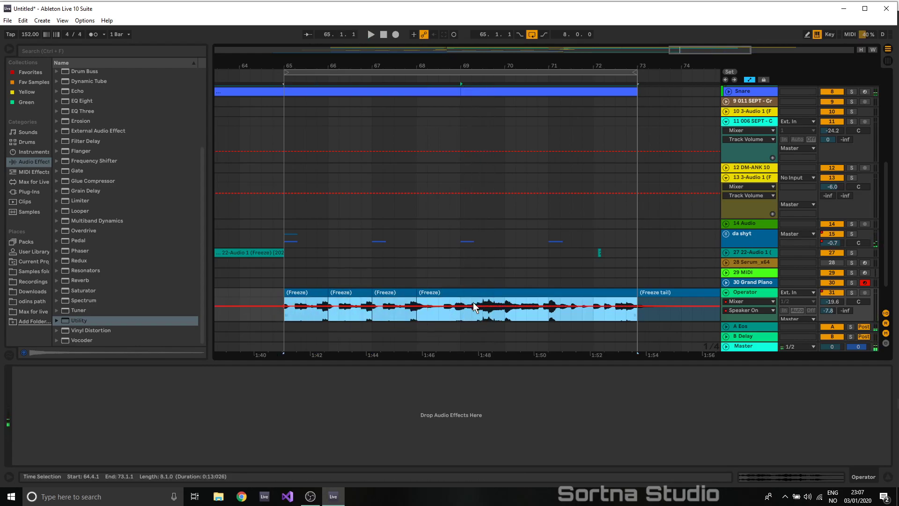
- Duplicate the Operator track's range from bar 65 to 69 so it fills up to bar 73, and play it
{"action": "mouse_move", "coordinate": [460, 316]}
{"action": "left_mouse_down"}
{"action": "mouse_move", "coordinate": [283, 288]}
{"action": "mouse_move", "coordinate": [475, 307]}
{"action": "left_mouse_up"}
{"action": "left_click", "coordinate": [290, 287]}
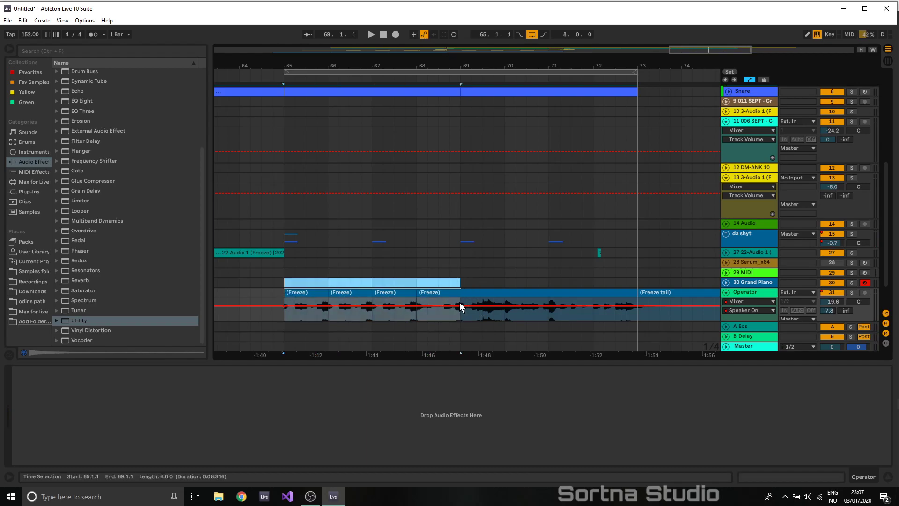
{"action": "key", "text": "ctrl+d"}
{"action": "left_click", "coordinate": [303, 294]}
{"action": "key", "text": "space"}
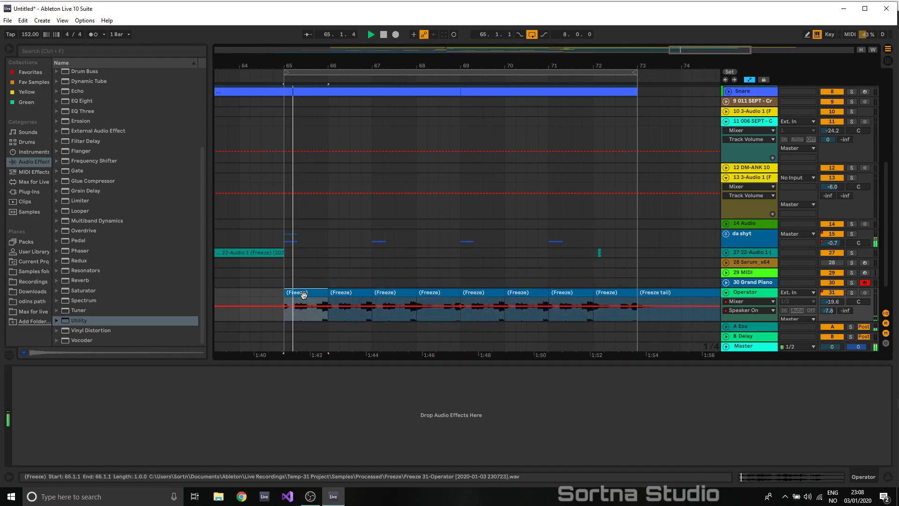
- Delete the Operator freeze tail after bar 73 and collapse the crash, 13-3-Audio 1 and Operator tracks
{"action": "left_click", "coordinate": [652, 298]}
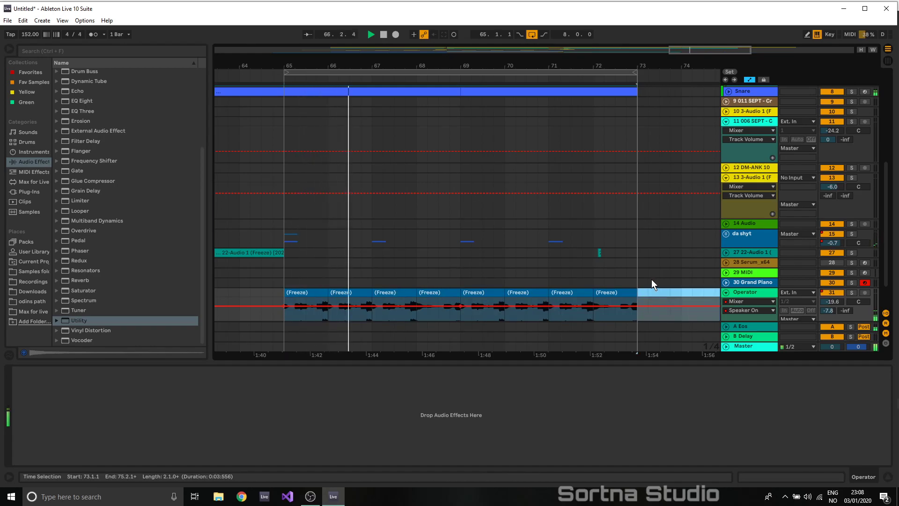
{"action": "left_click", "coordinate": [651, 279]}
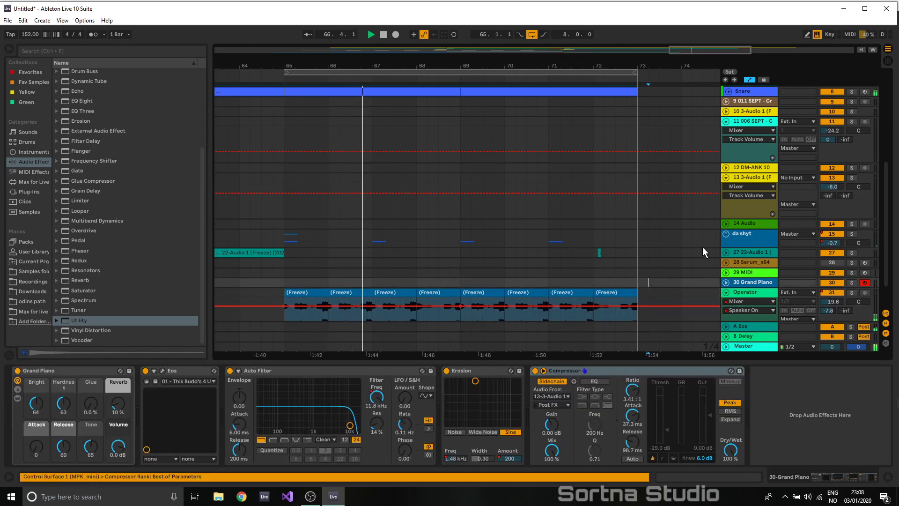
{"action": "left_click", "coordinate": [727, 122]}
{"action": "left_click", "coordinate": [726, 139]}
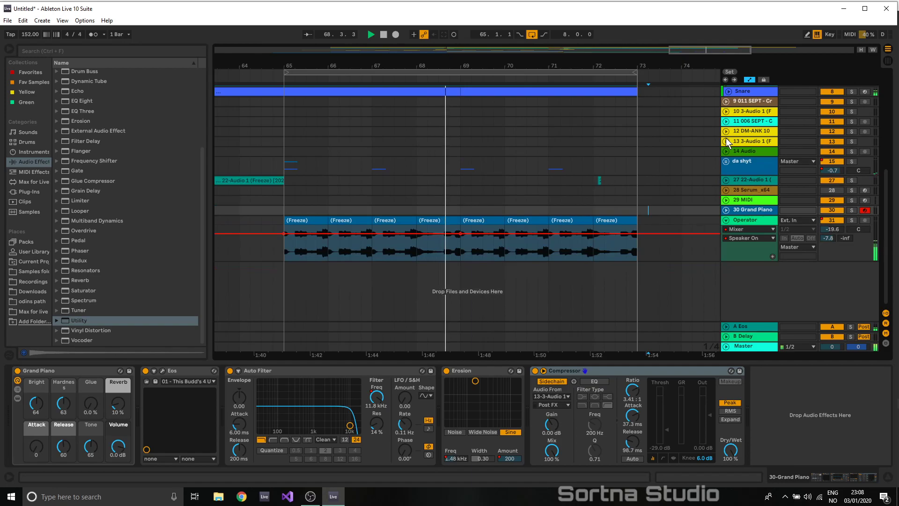
{"action": "left_click", "coordinate": [726, 220]}
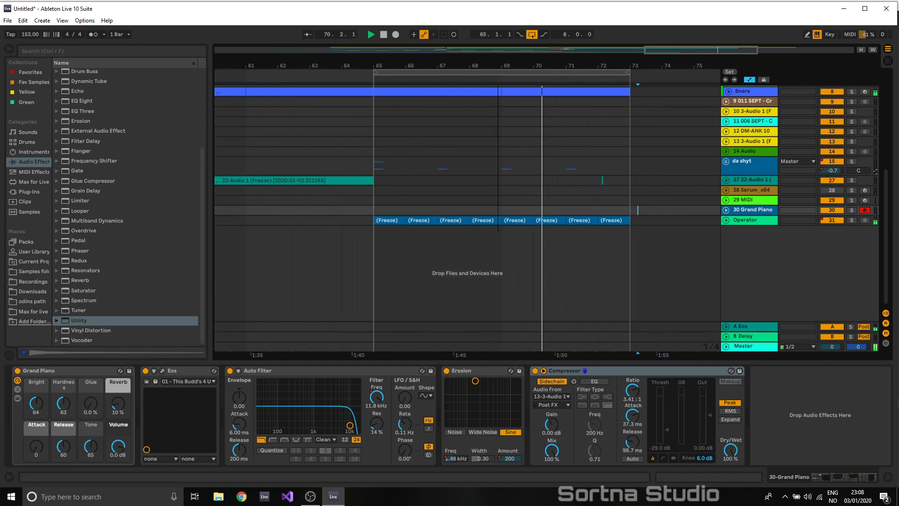
- Add a Frequency Shifter to the 27-22-Audio 1 track and show its LFO Amount automation in the arrangement
{"action": "left_click_drag", "start_coordinate": [682, 50], "coordinate": [625, 52]}
{"action": "key", "text": "space"}
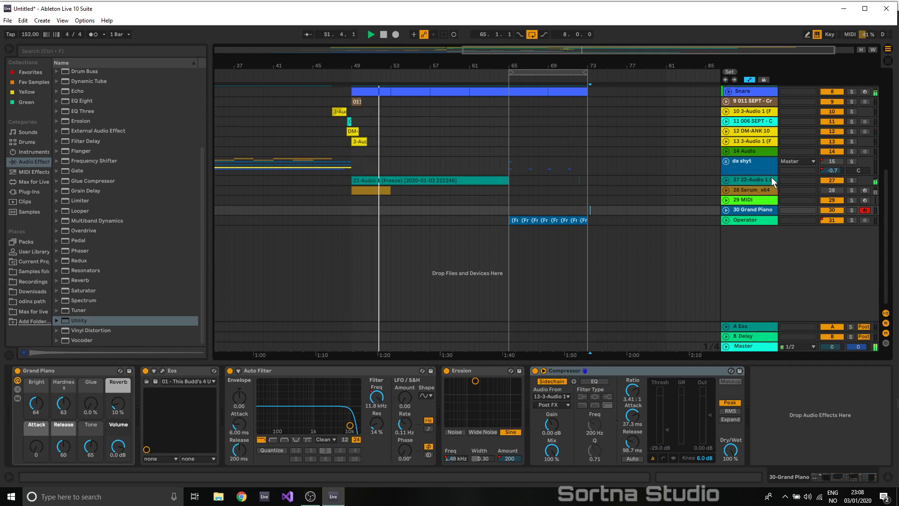
{"action": "left_click", "coordinate": [752, 178]}
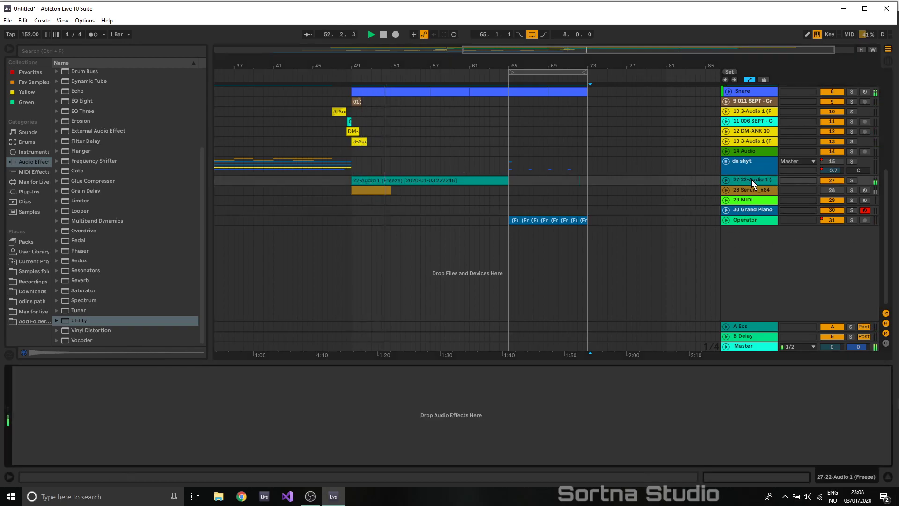
{"action": "left_click", "coordinate": [89, 161]}
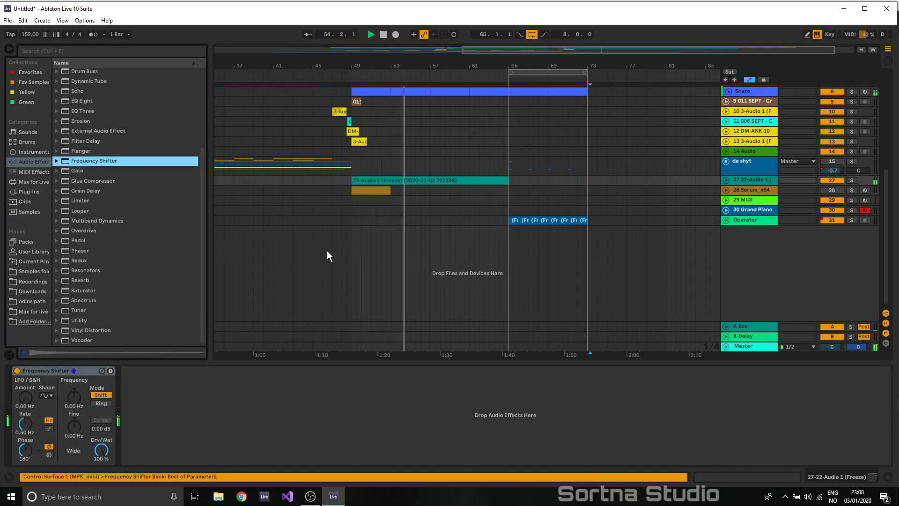
{"action": "right_click", "coordinate": [26, 397]}
{"action": "left_click", "coordinate": [54, 404]}
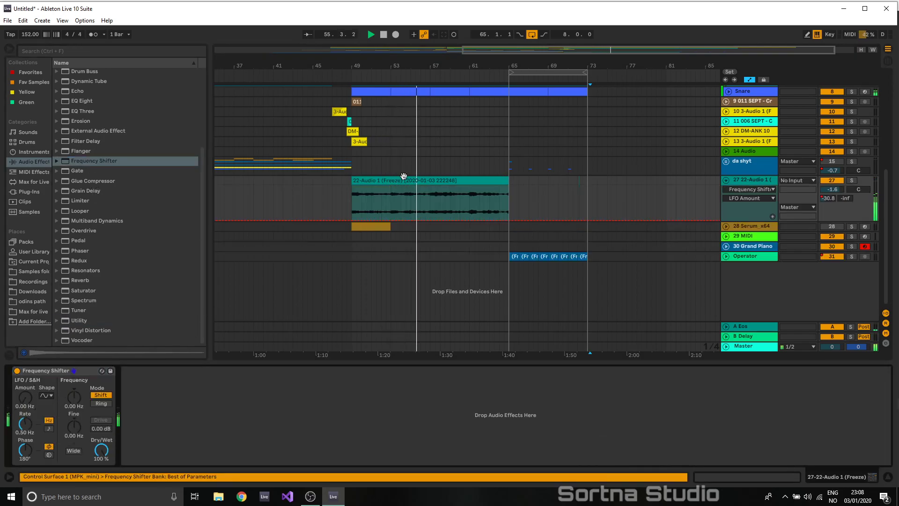
- Set the fixed grid to 1 bar and try shaping the LFO Amount automation near the end of the 22-Audio 1 clip
{"action": "right_click", "coordinate": [506, 202]}
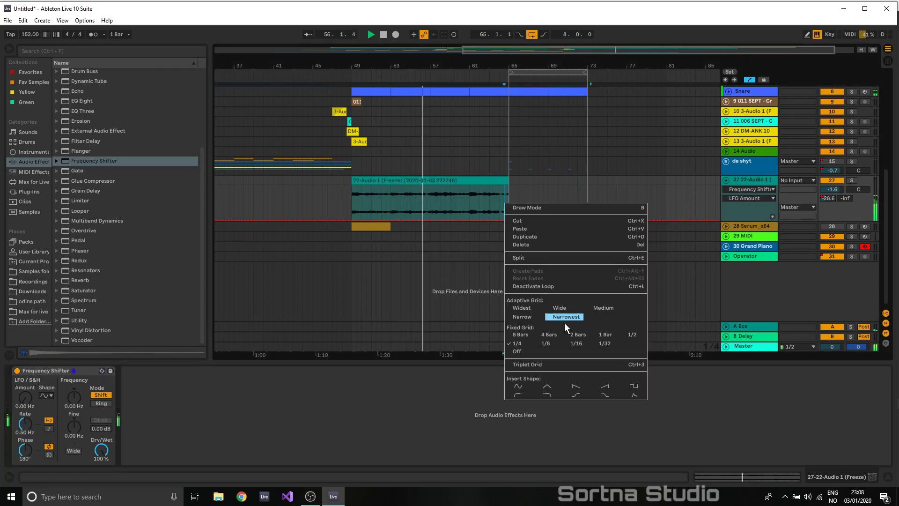
{"action": "left_click", "coordinate": [603, 334]}
{"action": "mouse_move", "coordinate": [511, 199]}
{"action": "left_mouse_down"}
{"action": "mouse_move", "coordinate": [468, 195]}
{"action": "mouse_move", "coordinate": [484, 220]}
{"action": "mouse_move", "coordinate": [481, 205]}
{"action": "mouse_move", "coordinate": [509, 201]}
{"action": "mouse_move", "coordinate": [499, 200]}
{"action": "mouse_move", "coordinate": [509, 190]}
{"action": "mouse_move", "coordinate": [470, 221]}
{"action": "left_mouse_up"}
{"action": "left_click", "coordinate": [479, 201]}
{"action": "left_click", "coordinate": [465, 201]}
- Set the Frequency Shifter's LFO rate to 0.01 Hz and show its LFO Frequency automation in the arrangement
{"action": "left_click_drag", "start_coordinate": [26, 424], "coordinate": [26, 464]}
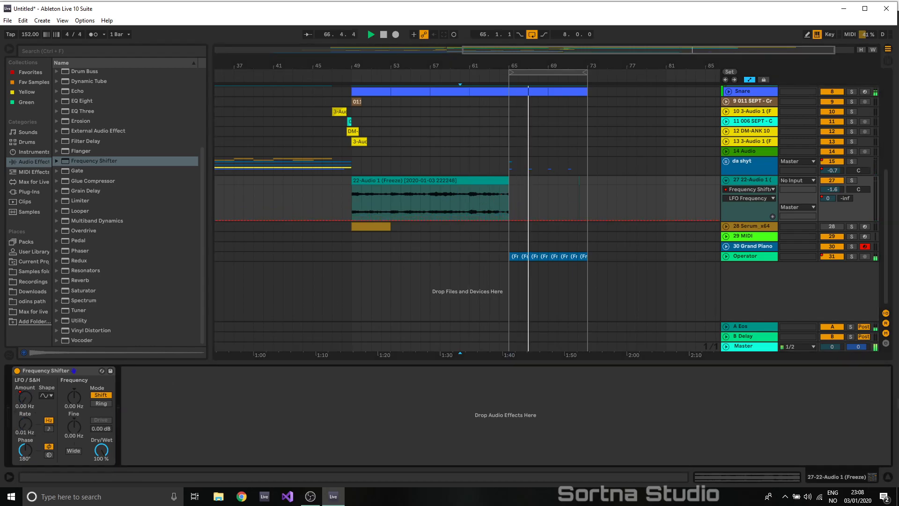
{"action": "right_click", "coordinate": [25, 426]}
{"action": "left_click", "coordinate": [104, 379]}
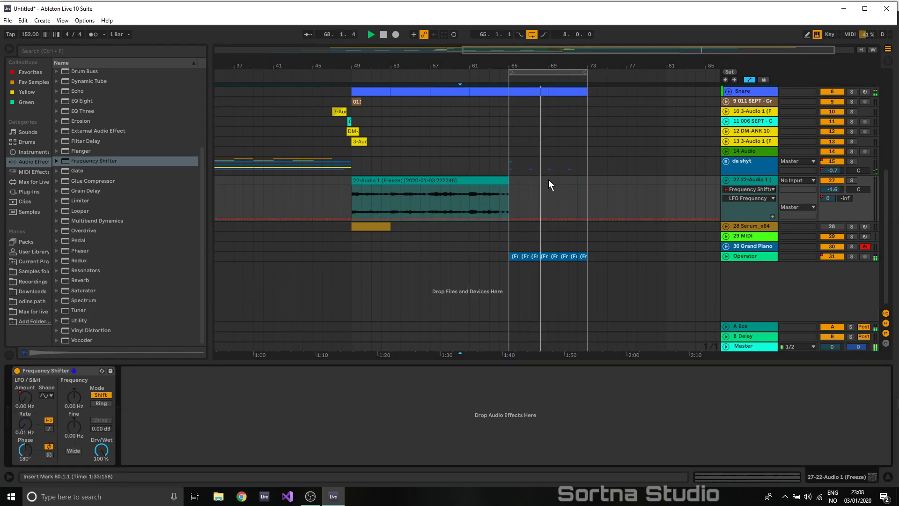
- Shape the Frequency Shifter's LFO Frequency automation into a rise near the end of the 22-Audio 1 clip and play it back
{"action": "left_click", "coordinate": [467, 218]}
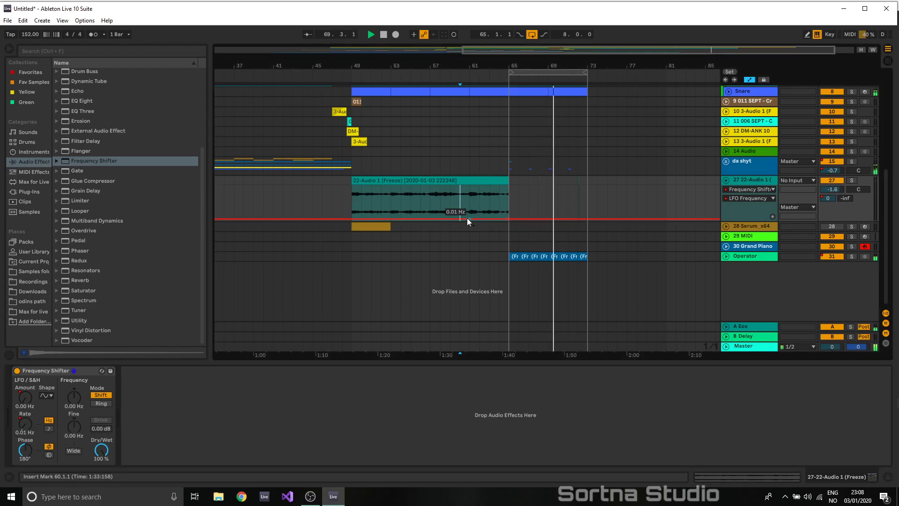
{"action": "left_click_drag", "start_coordinate": [504, 217], "coordinate": [509, 193]}
{"action": "left_click", "coordinate": [509, 218]}
{"action": "key", "text": "space"}
{"action": "key", "text": "space"}
- Set the Frequency Shifter's LFO phase to 0° and ramp its Dry/Wet automation from fully dry up to 100% at bar 65, then collapse the track
{"action": "left_click", "coordinate": [23, 450]}
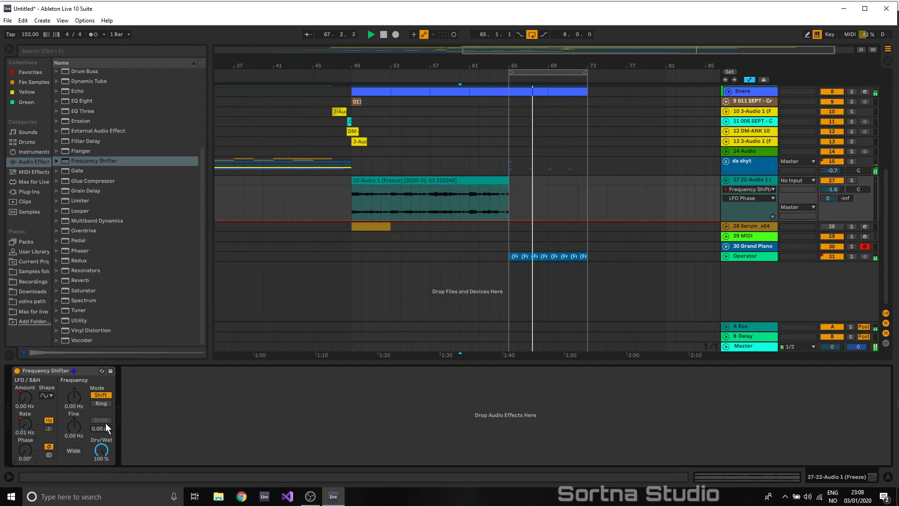
{"action": "right_click", "coordinate": [102, 451]}
{"action": "left_click", "coordinate": [153, 403]}
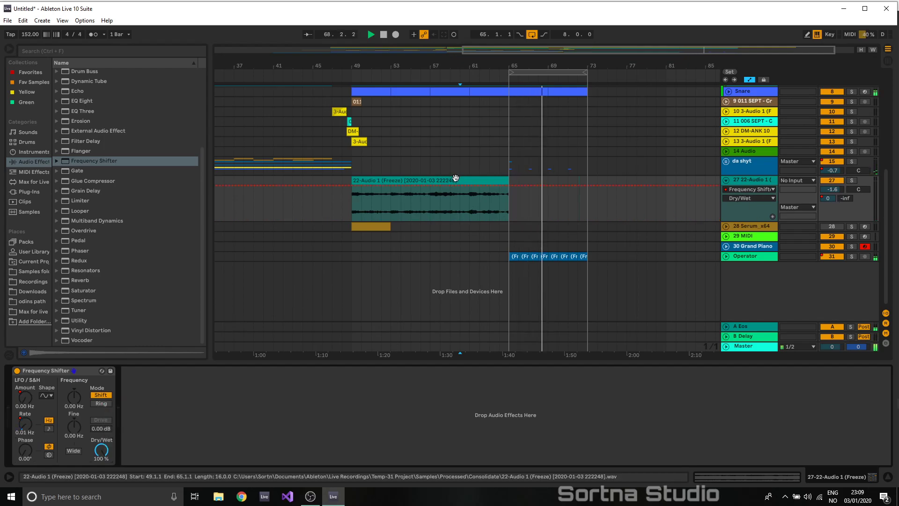
{"action": "left_click", "coordinate": [509, 186]}
{"action": "left_click_drag", "start_coordinate": [465, 186], "coordinate": [454, 218]}
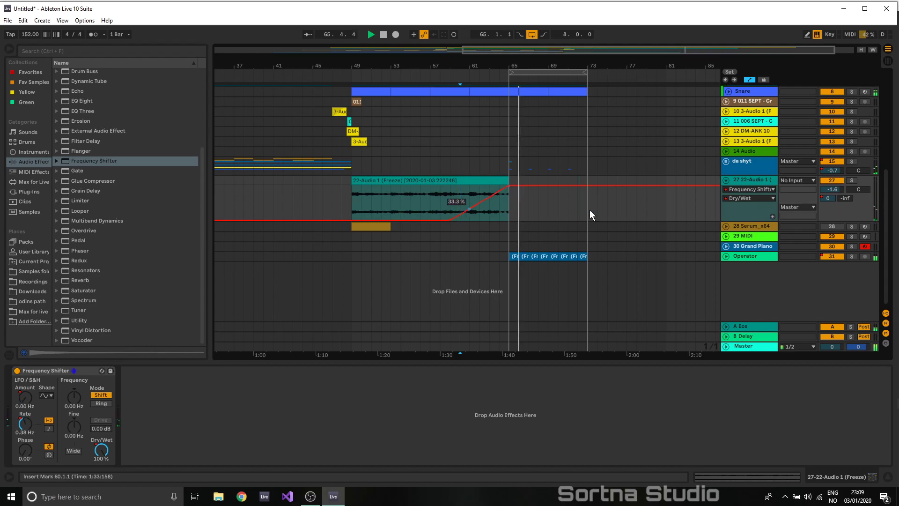
{"action": "left_click", "coordinate": [725, 180]}
{"action": "double_click", "coordinate": [749, 178]}
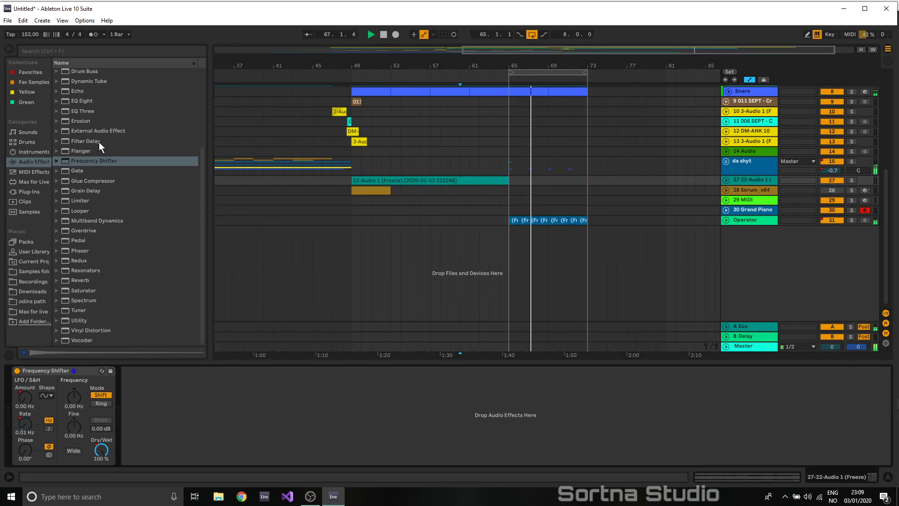
- Add FabFilter Pro-Q 2 from the favorites to the 22-Audio 1 track with a low cut at about 128 Hz
{"action": "left_click", "coordinate": [24, 71]}
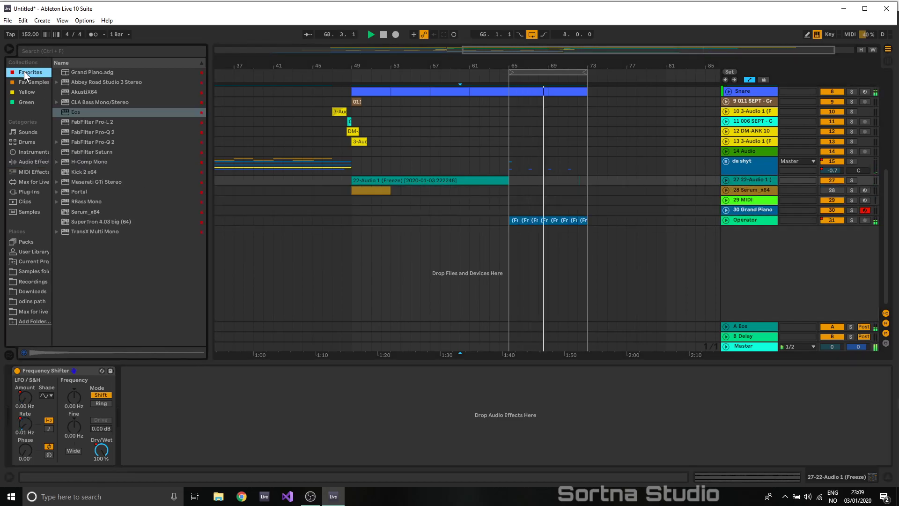
{"action": "left_click_drag", "start_coordinate": [93, 140], "coordinate": [477, 178]}
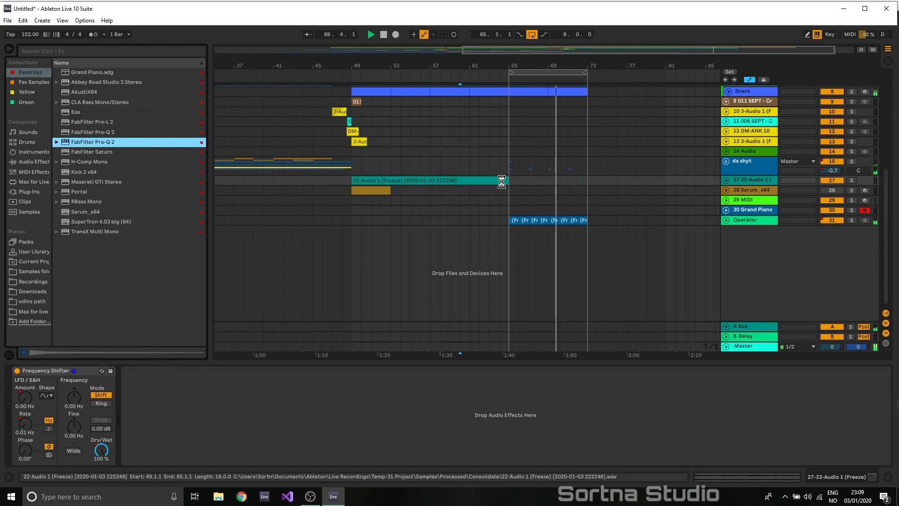
{"action": "key", "text": "space"}
{"action": "key", "text": "space"}
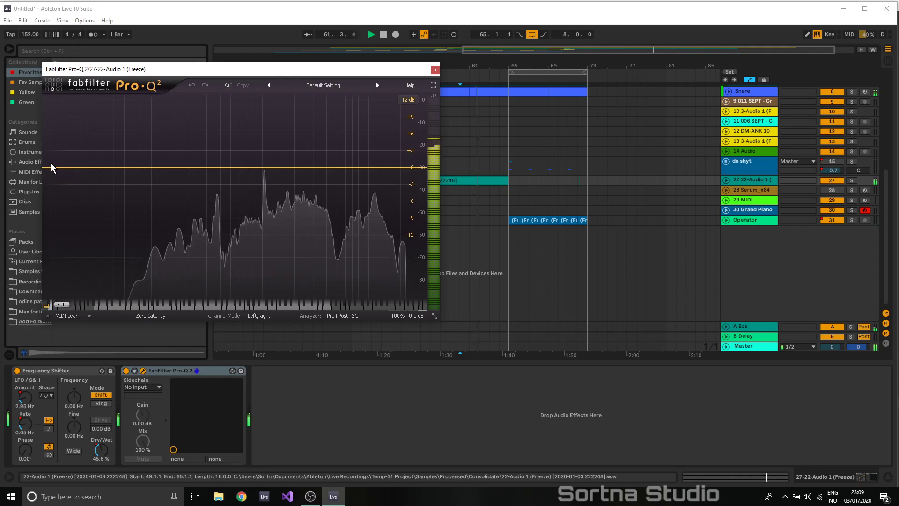
{"action": "left_click", "coordinate": [55, 167]}
{"action": "left_click_drag", "start_coordinate": [54, 167], "coordinate": [158, 176]}
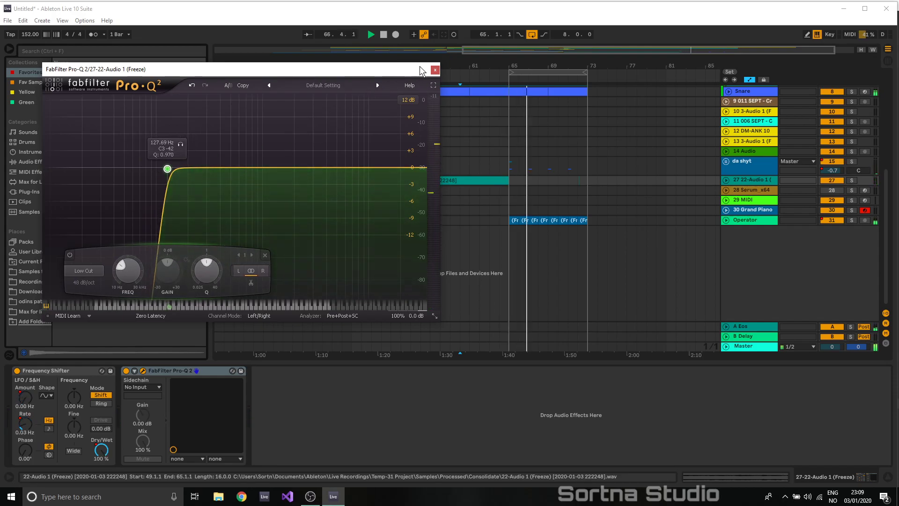
{"action": "left_click", "coordinate": [435, 69]}
- Fold the Hihats group and the Drums group containing it in the arrangement
{"action": "left_click", "coordinate": [280, 131]}
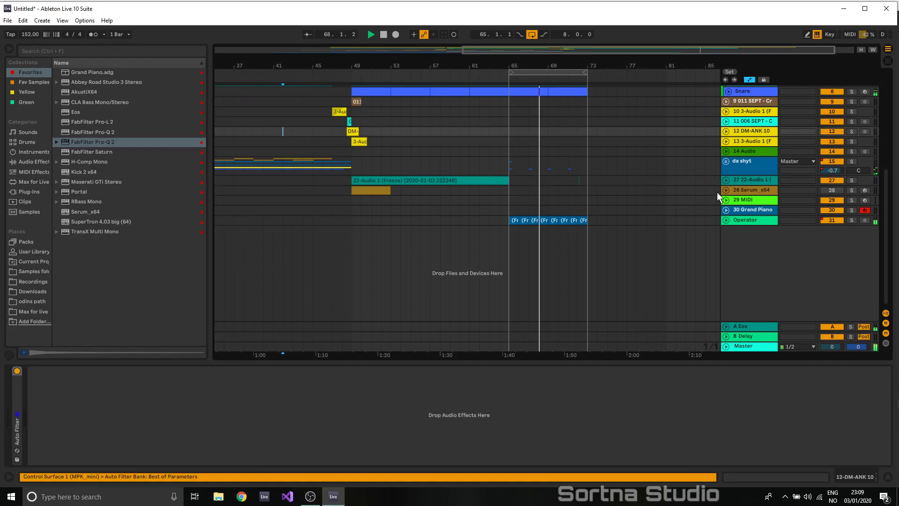
{"action": "scroll", "coordinate": [705, 176], "scroll_direction": "up", "scroll_amount": 5}
{"action": "left_click", "coordinate": [729, 128]}
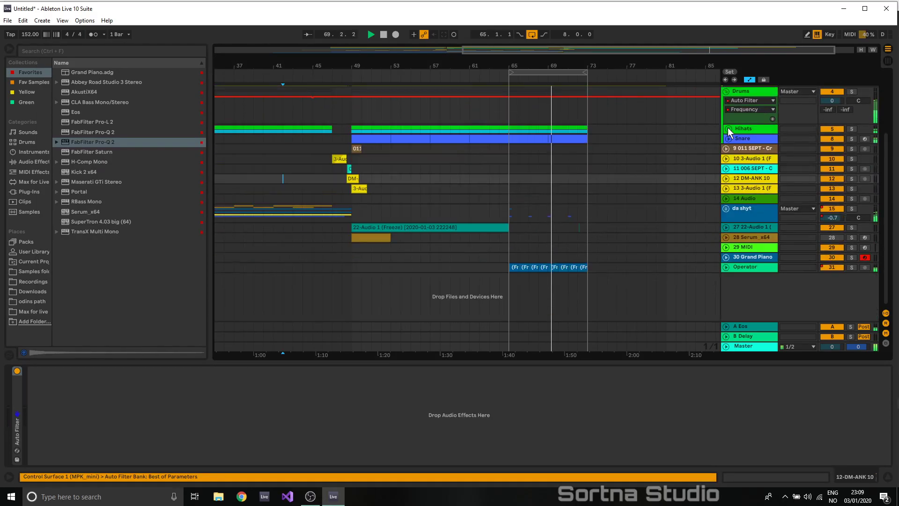
{"action": "left_click", "coordinate": [725, 91]}
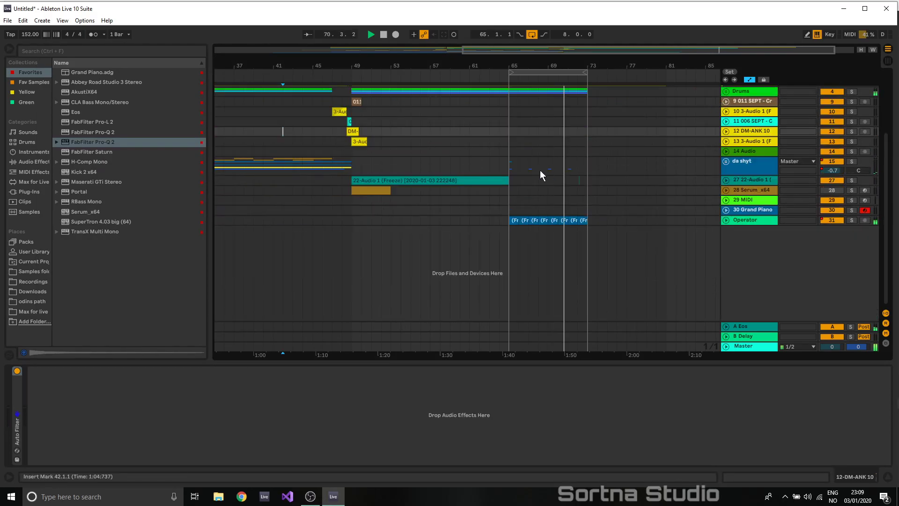
- Duplicate bars 49 to 65 of the 9-011 SEPT crash track so the crash repeats at bar 65
{"action": "scroll", "coordinate": [541, 170], "scroll_direction": "up", "scroll_amount": 3}
{"action": "left_click_drag", "start_coordinate": [509, 164], "coordinate": [350, 165]}
{"action": "key", "text": "ctrl+d"}
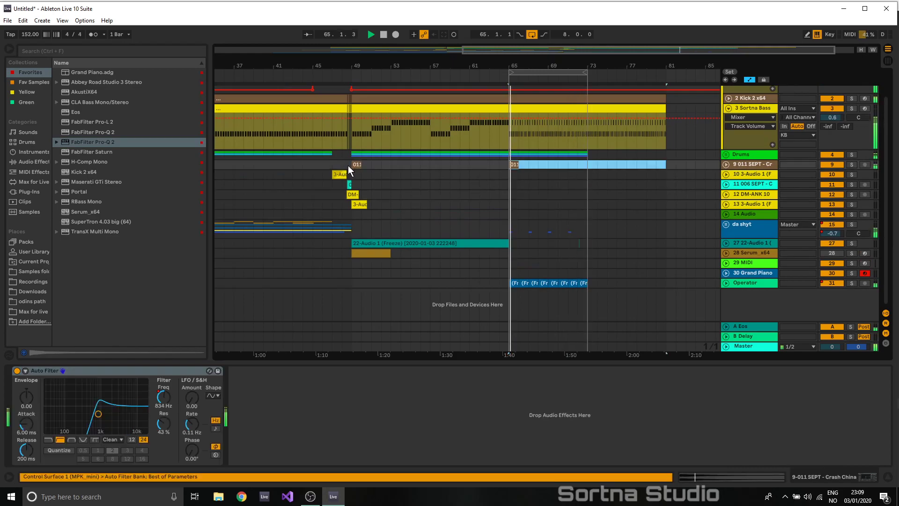
- Insert an audio track after the 011 SEPT crash track and search all library results for "crash", previewing 006 SEPT - Crash.wav
{"action": "right_click", "coordinate": [751, 164]}
{"action": "left_click", "coordinate": [782, 257]}
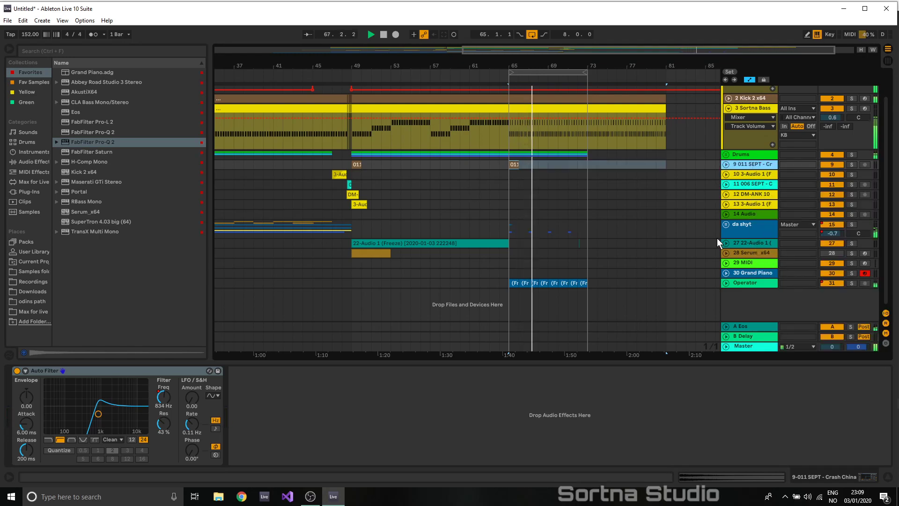
{"action": "left_click", "coordinate": [170, 50]}
{"action": "type", "text": "cfa"}
{"action": "key", "text": "BackSpace"}
{"action": "key", "text": "BackSpace"}
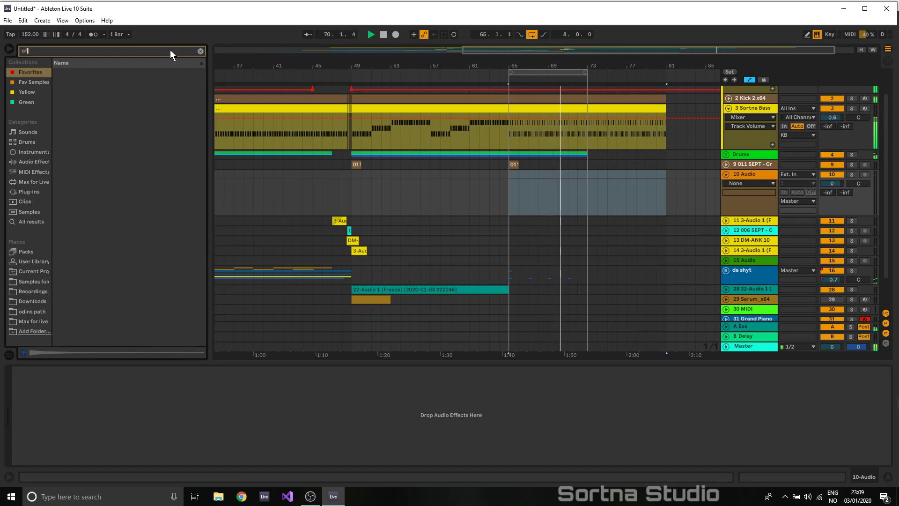
{"action": "type", "text": "rash"}
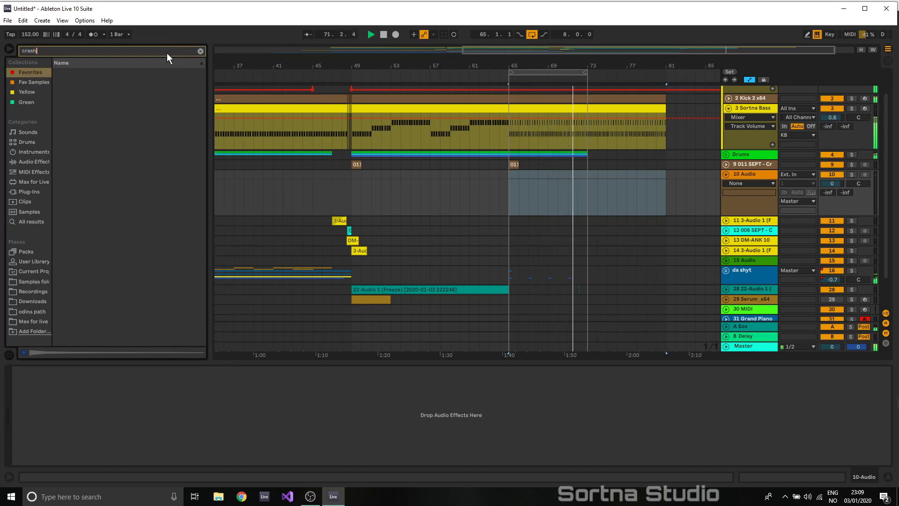
{"action": "left_click", "coordinate": [16, 220]}
{"action": "left_click", "coordinate": [104, 131]}
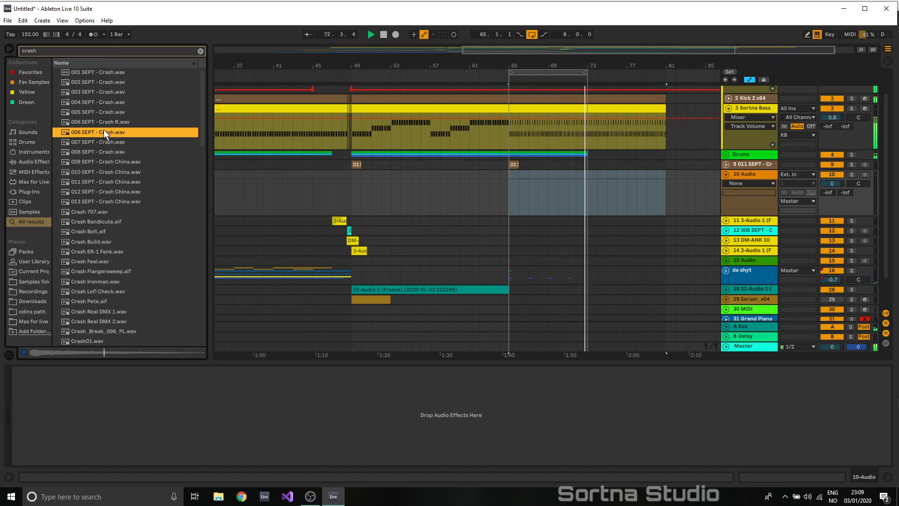
- Place 007 SEPT - Crash.wav at bar 65 on the new track, set it to -24.8 dB panned 40L, and play from bar 63
{"action": "left_click_drag", "start_coordinate": [116, 143], "coordinate": [511, 183]}
{"action": "left_click_drag", "start_coordinate": [858, 183], "coordinate": [858, 201]}
{"action": "left_click_drag", "start_coordinate": [832, 183], "coordinate": [832, 180]}
{"action": "key", "text": "space"}
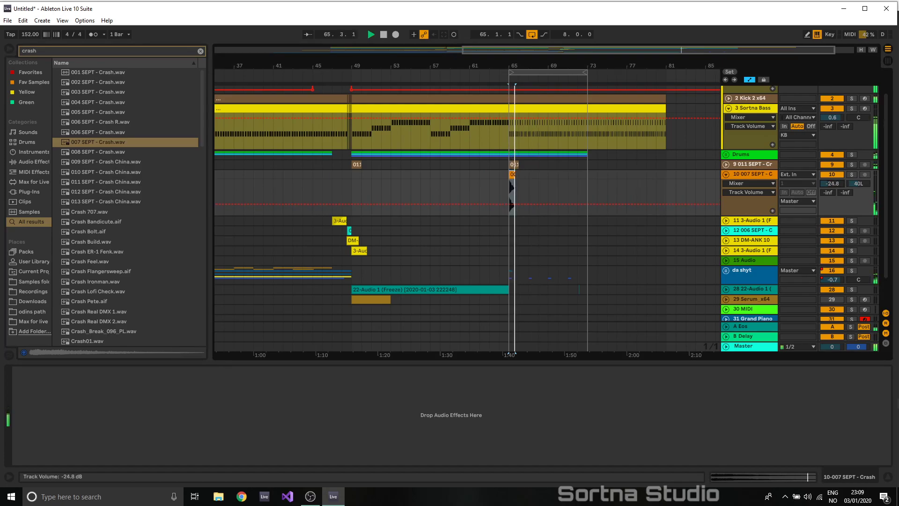
{"action": "left_click", "coordinate": [489, 187]}
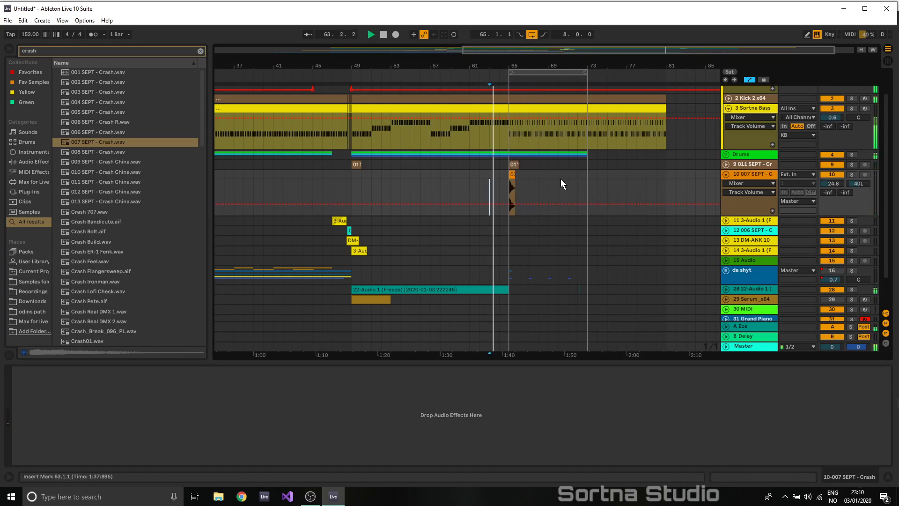
- Unfold the Drums group to inspect the Snare clip's notes at bar 65, and fold the group again
{"action": "scroll", "coordinate": [614, 187], "scroll_direction": "down", "scroll_amount": 2}
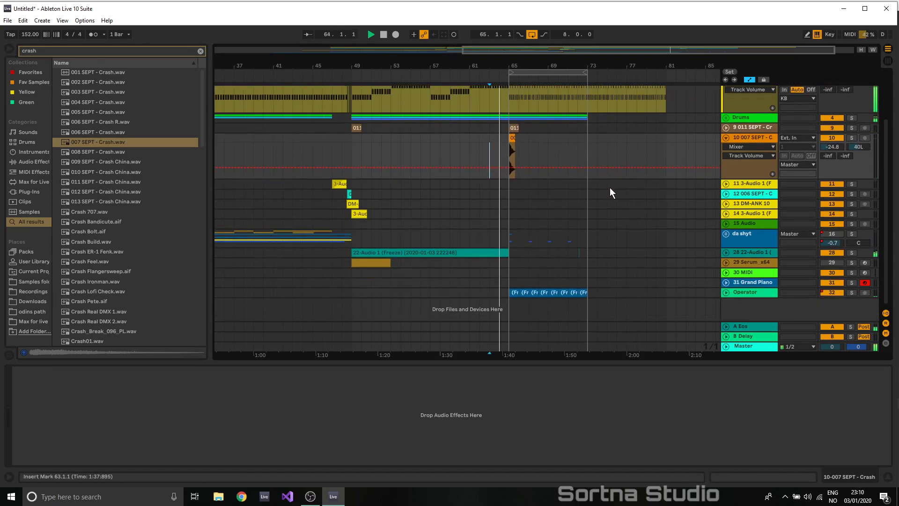
{"action": "left_click", "coordinate": [726, 118]}
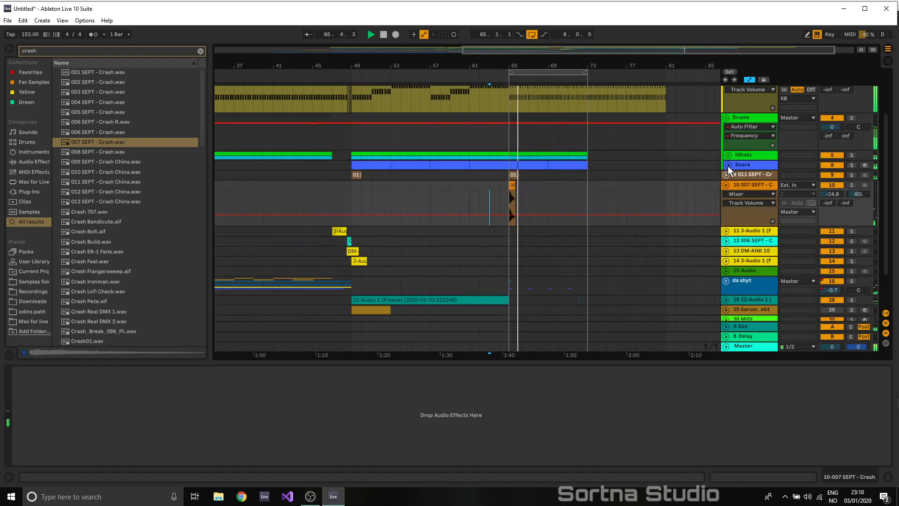
{"action": "double_click", "coordinate": [521, 164]}
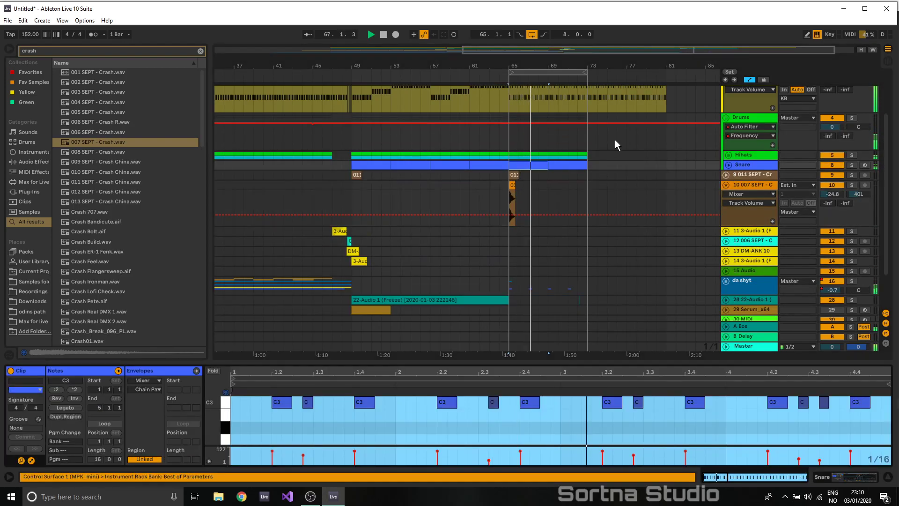
{"action": "left_click", "coordinate": [727, 117]}
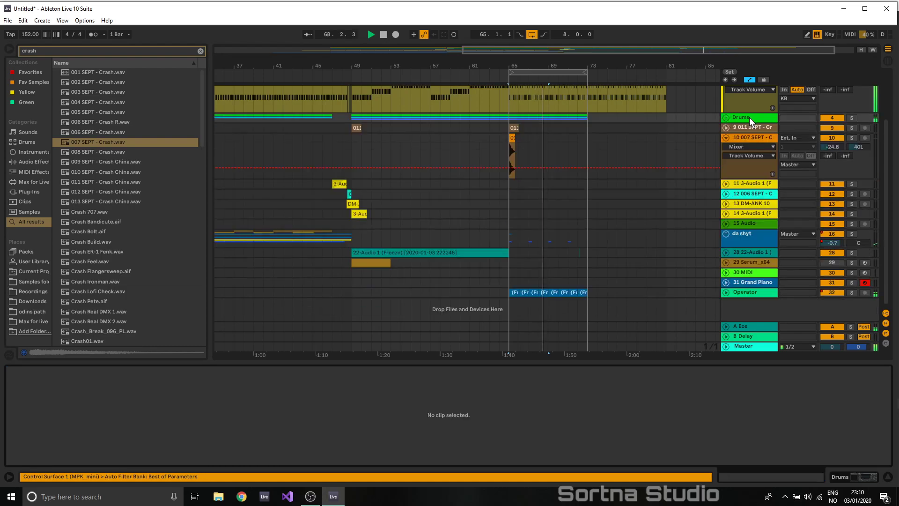
- Insert an audio track after the Drums group, search the library for "break" samples, and clear the search
{"action": "right_click", "coordinate": [749, 117]}
{"action": "left_click", "coordinate": [786, 193]}
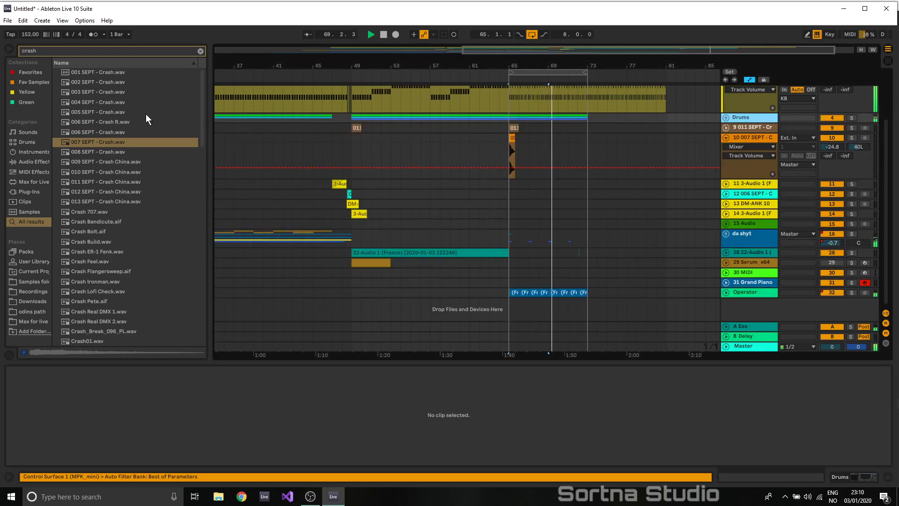
{"action": "left_click", "coordinate": [201, 51]}
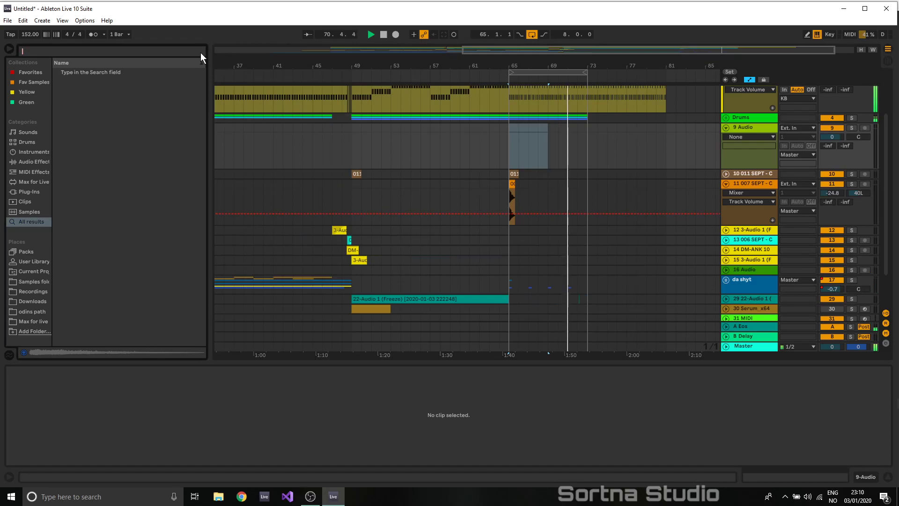
{"action": "type", "text": "break"}
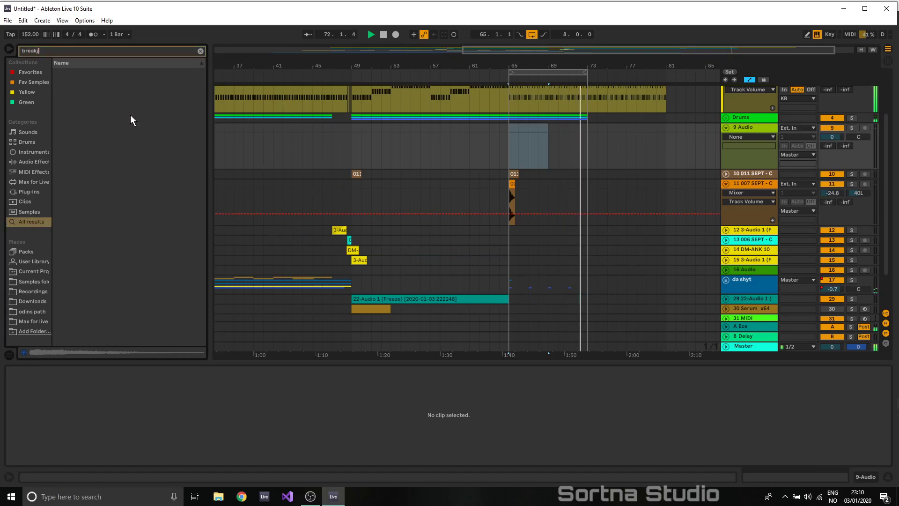
{"action": "left_click", "coordinate": [201, 51]}
- Browse the samples folder to the 130bpm Loops n Lines Drums C folder in musicradar-jazz-club-samples, collapsing the open ankle bells folders
{"action": "left_click", "coordinate": [33, 284]}
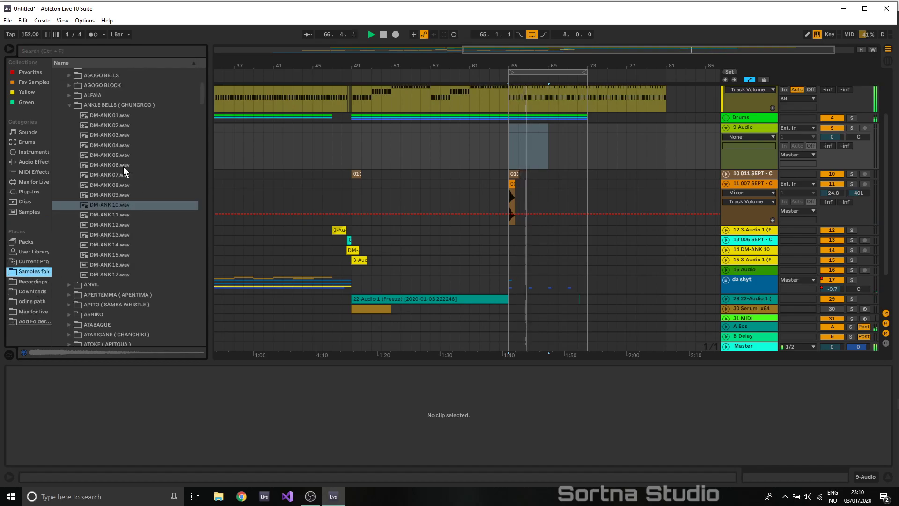
{"action": "left_click", "coordinate": [69, 105]}
{"action": "key", "text": "Left"}
{"action": "key", "text": "Left"}
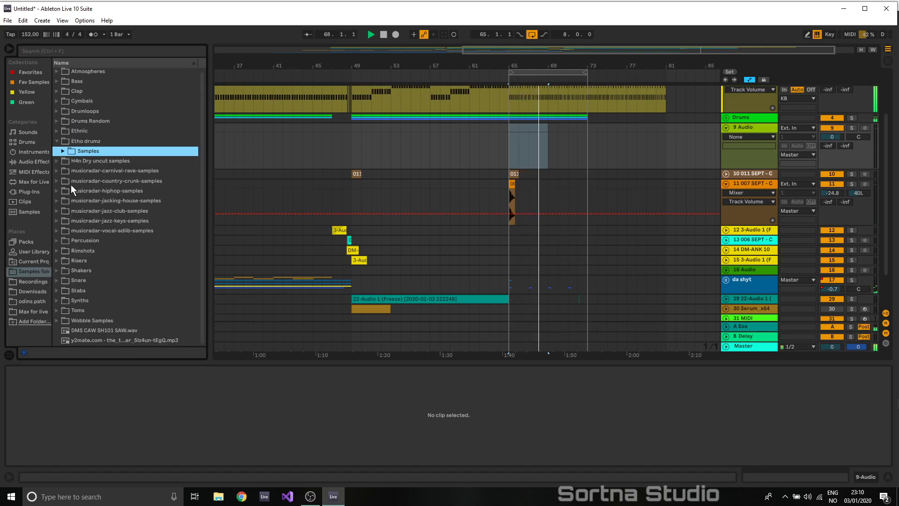
{"action": "left_click", "coordinate": [58, 211]}
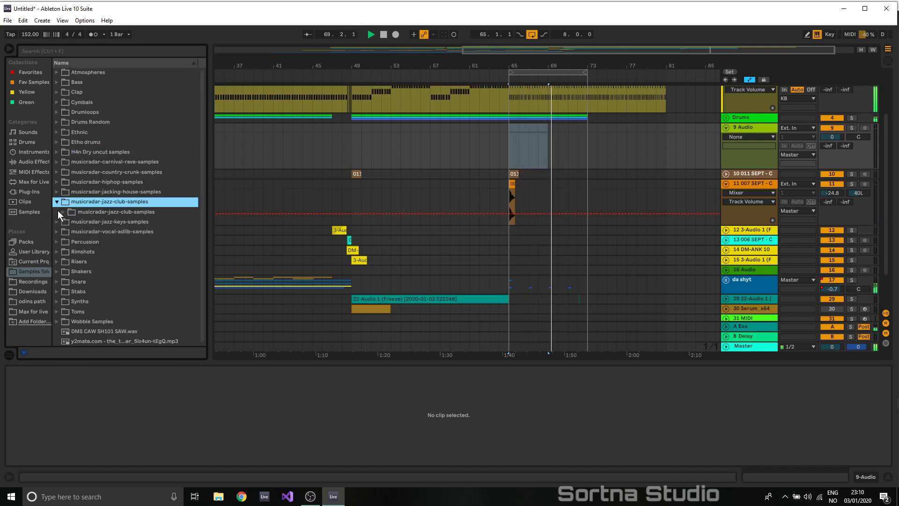
{"action": "left_click", "coordinate": [60, 216]}
{"action": "left_click", "coordinate": [69, 251]}
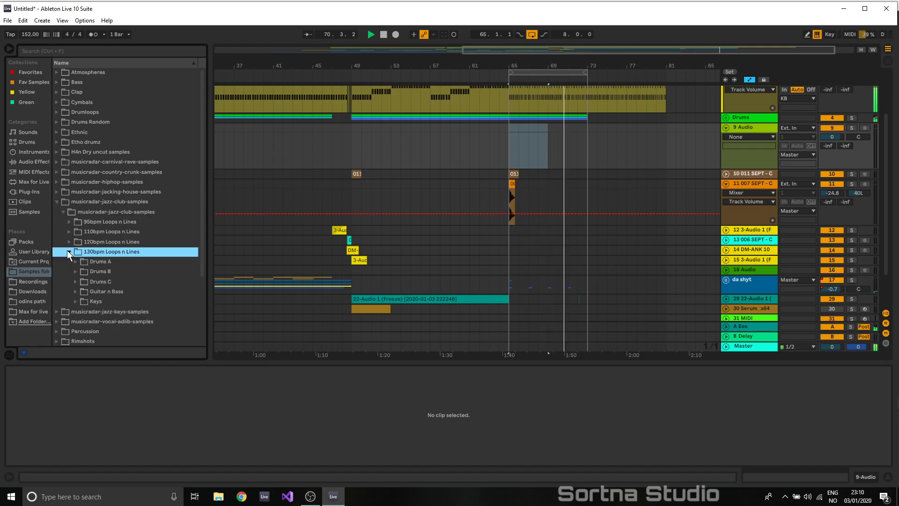
{"action": "left_click", "coordinate": [75, 282]}
- Audition the beat loops in the Drums C folder and place JC_BeatCfxA130-01.wav at bar 65 on the 9 Audio track
{"action": "left_click", "coordinate": [93, 303]}
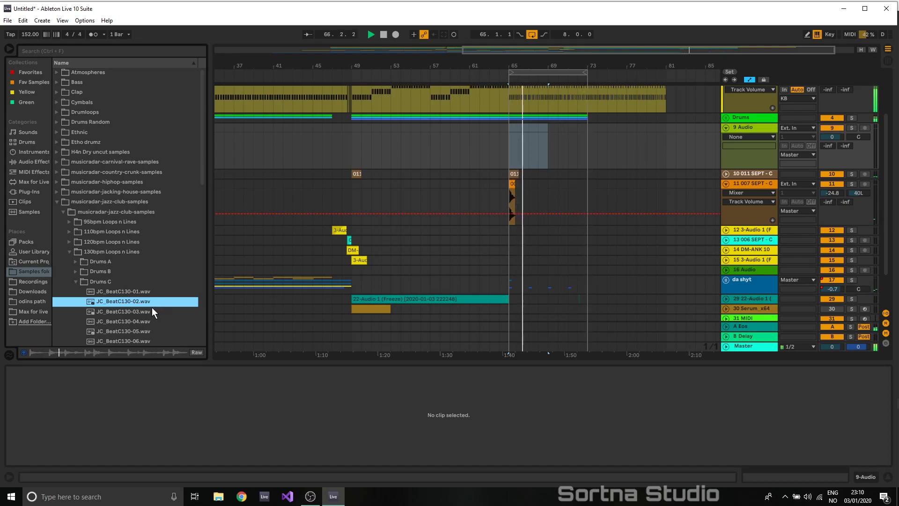
{"action": "left_click", "coordinate": [120, 311]}
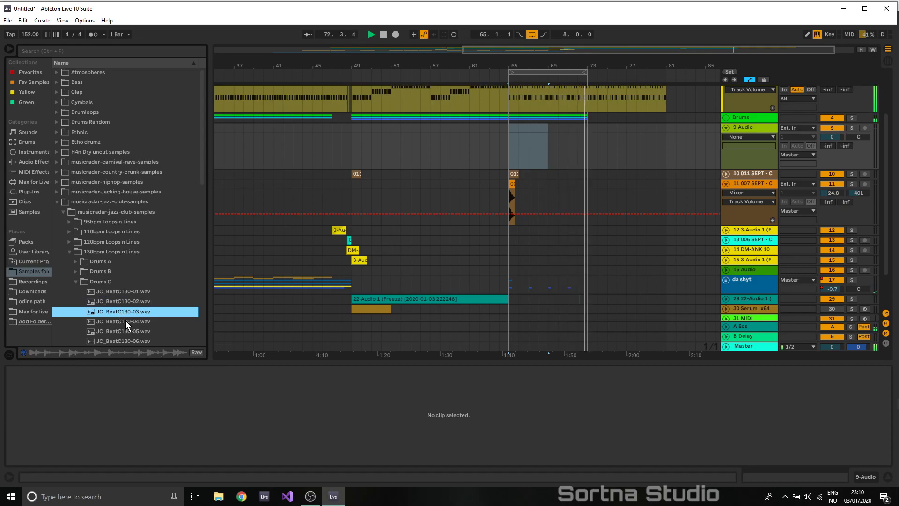
{"action": "scroll", "coordinate": [138, 311], "scroll_direction": "down", "scroll_amount": 2}
{"action": "left_click", "coordinate": [137, 311]}
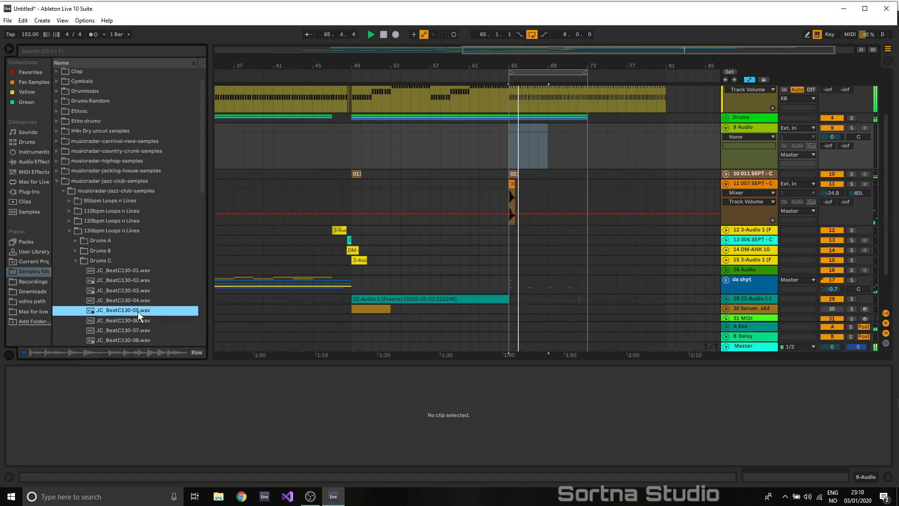
{"action": "scroll", "coordinate": [138, 311], "scroll_direction": "down", "scroll_amount": 7}
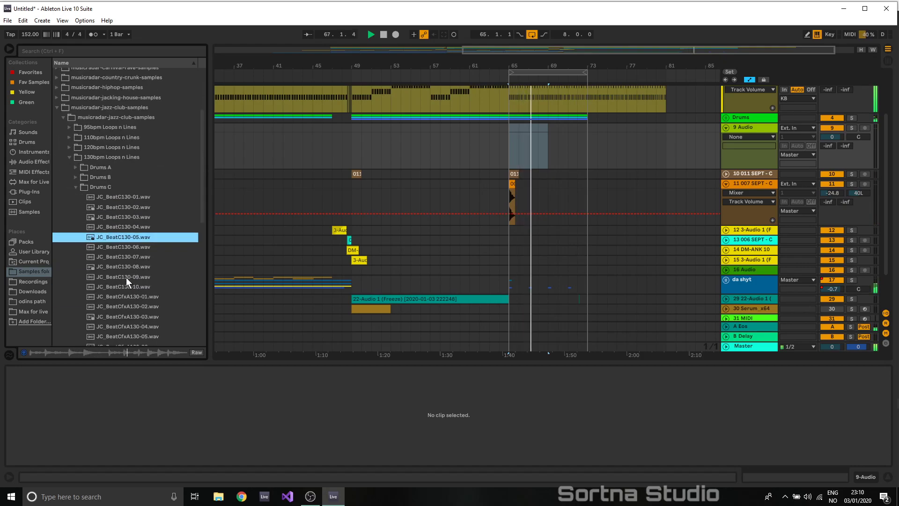
{"action": "left_click", "coordinate": [125, 277]}
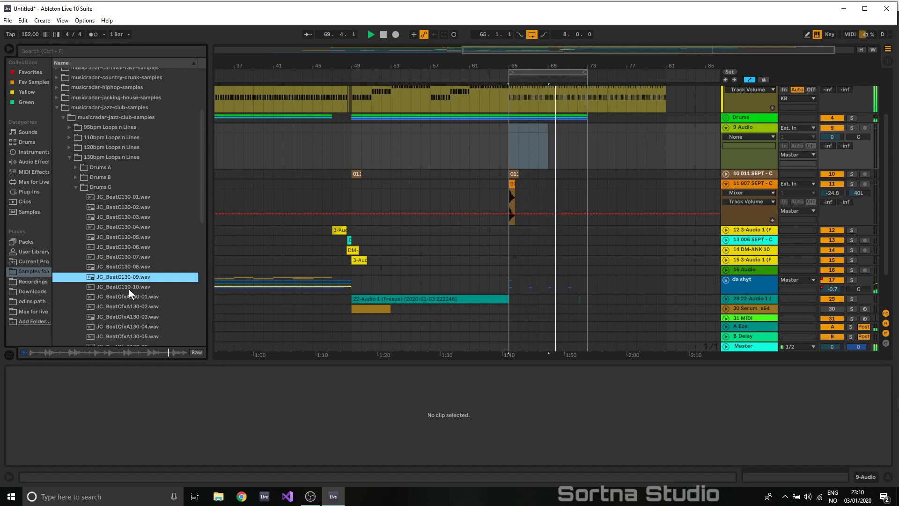
{"action": "scroll", "coordinate": [131, 290], "scroll_direction": "down", "scroll_amount": 2}
{"action": "left_click", "coordinate": [129, 277]}
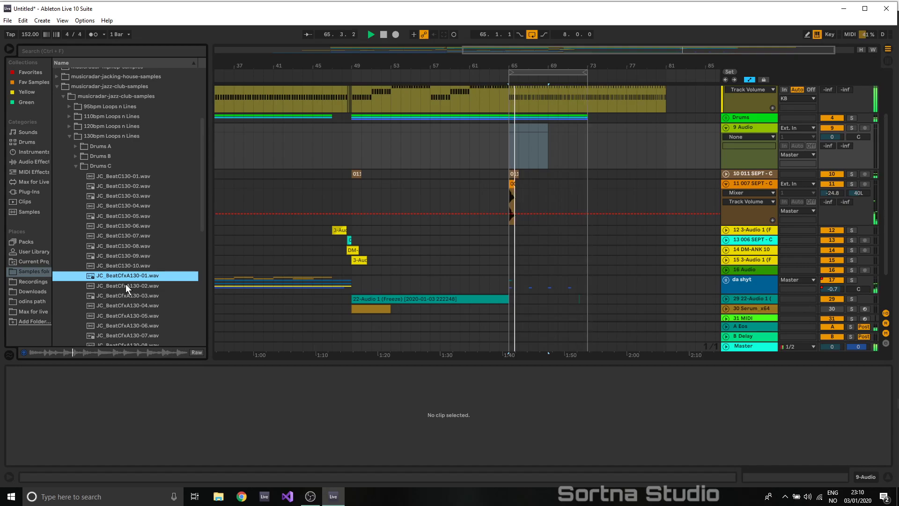
{"action": "left_click_drag", "start_coordinate": [125, 276], "coordinate": [513, 133]}
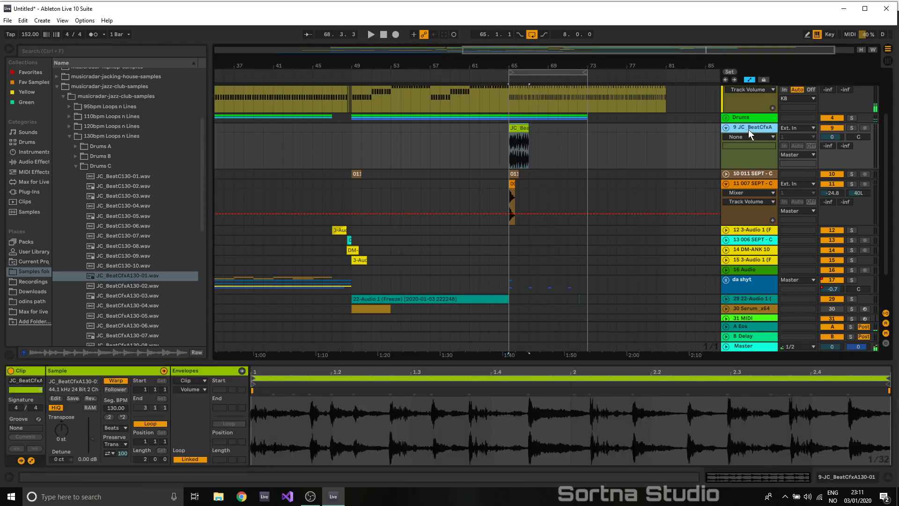
- Add FabFilter Pro-Q 2 to the loop's track with a 96 dB/oct low cut at about 161 Hz, and set the track volume to -10.4 dB
{"action": "left_click", "coordinate": [748, 129]}
{"action": "left_click", "coordinate": [30, 72]}
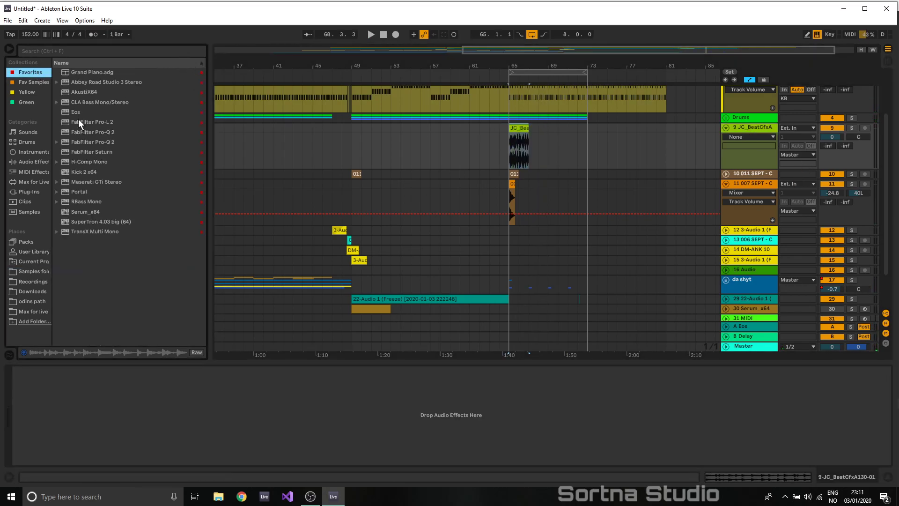
{"action": "left_click_drag", "start_coordinate": [92, 143], "coordinate": [508, 140]}
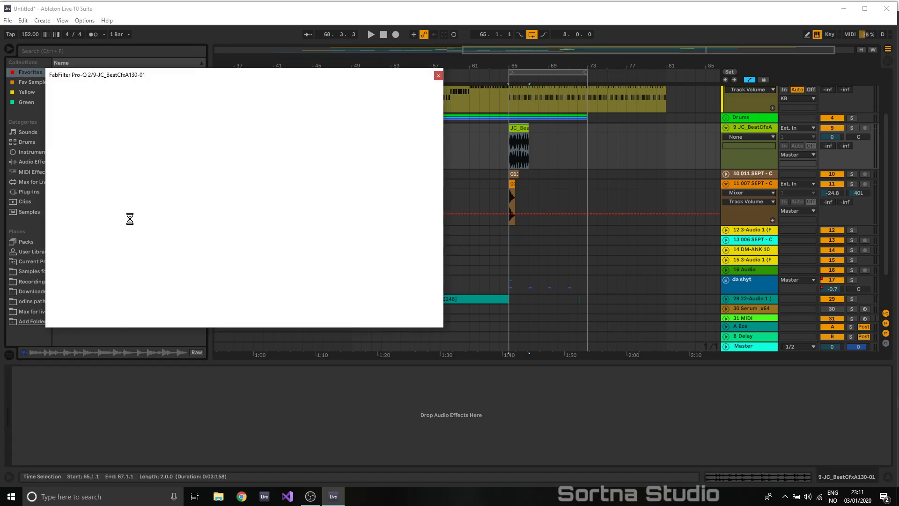
{"action": "left_click_drag", "start_coordinate": [61, 174], "coordinate": [182, 188]}
{"action": "scroll", "coordinate": [204, 173], "scroll_direction": "up", "scroll_amount": 7}
{"action": "key", "text": "space"}
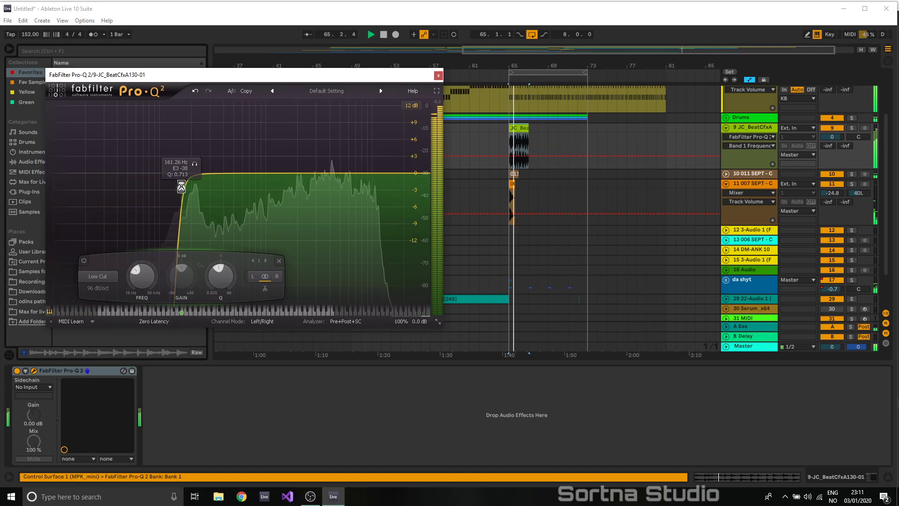
{"action": "mouse_move", "coordinate": [832, 137]}
{"action": "left_mouse_down"}
{"action": "mouse_move", "coordinate": [832, 154]}
{"action": "mouse_move", "coordinate": [833, 144]}
{"action": "left_mouse_up"}
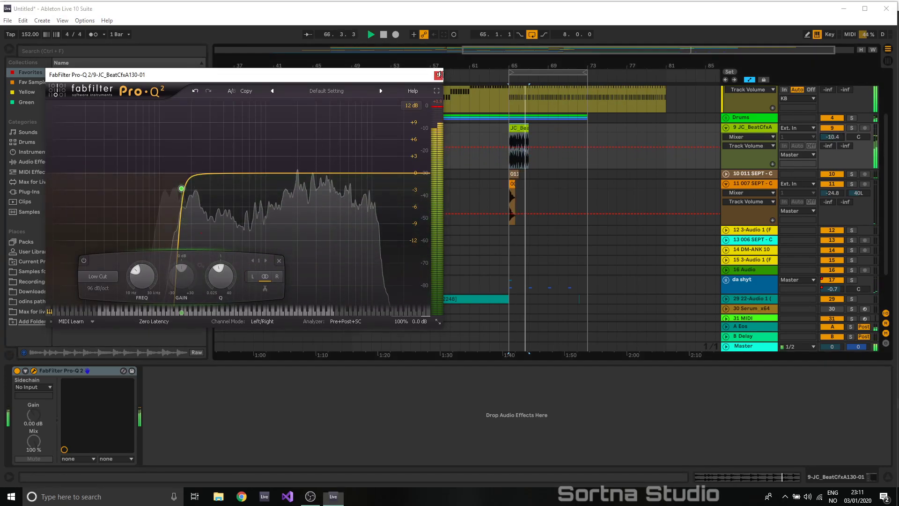
{"action": "left_click", "coordinate": [433, 76]}
- Transpose the JC_BeatCfxA130-01 clip by 12 semitones and restart playback to hear it
{"action": "left_click", "coordinate": [523, 133]}
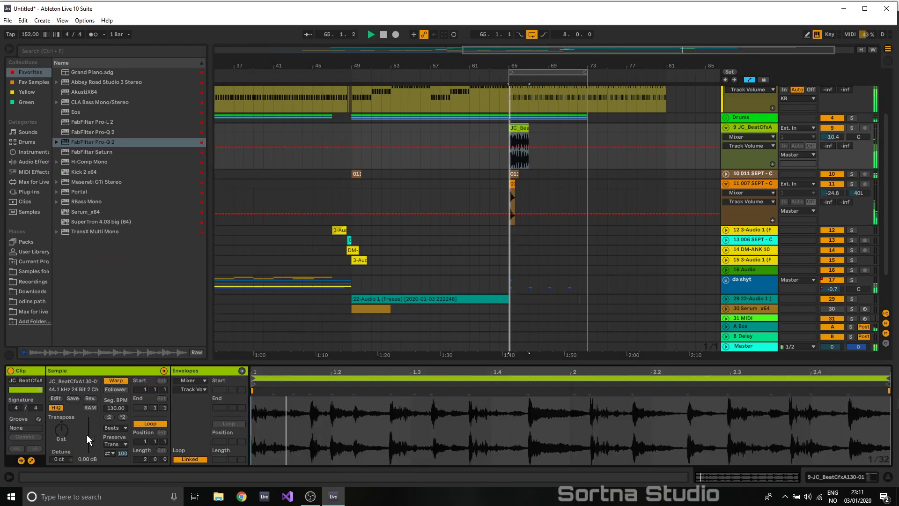
{"action": "left_click", "coordinate": [68, 434]}
{"action": "type", "text": "12"}
{"action": "key", "text": "Return"}
{"action": "key", "text": "space"}
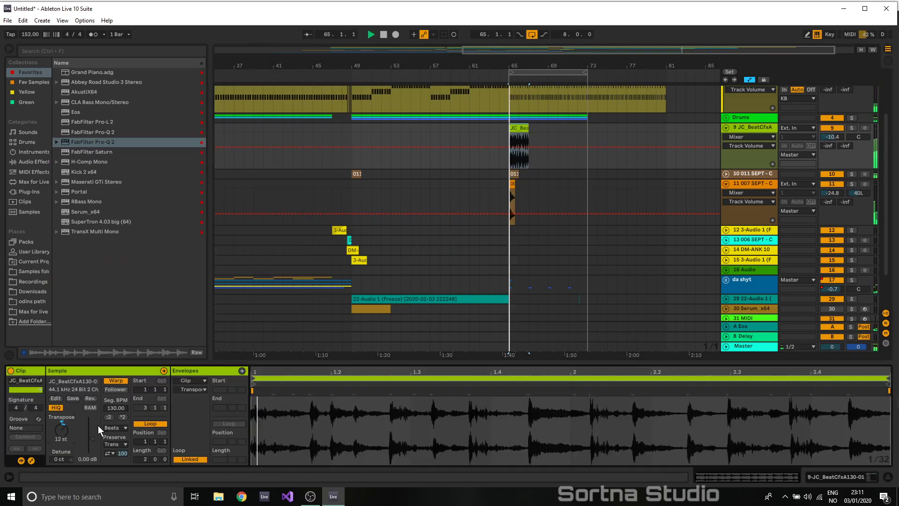
{"action": "left_click", "coordinate": [203, 389]}
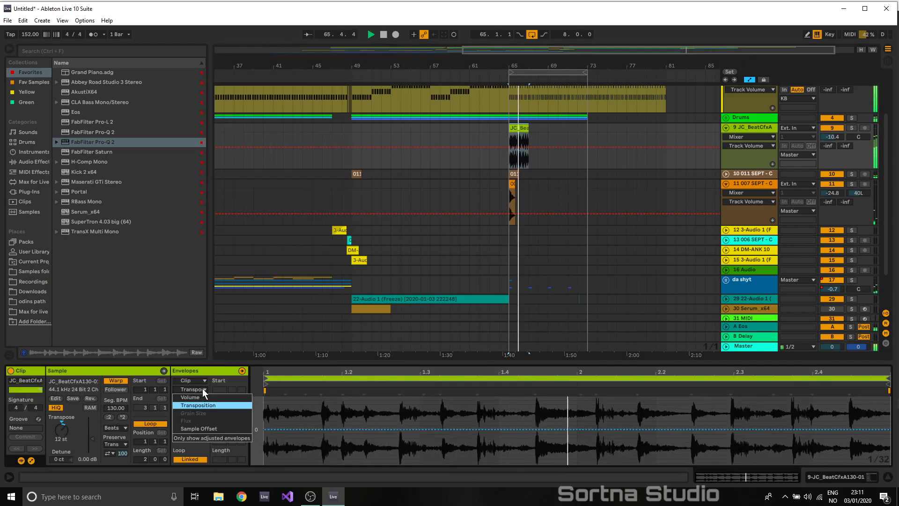
{"action": "left_click", "coordinate": [165, 412]}
{"action": "key", "text": "space"}
{"action": "key", "text": "space"}
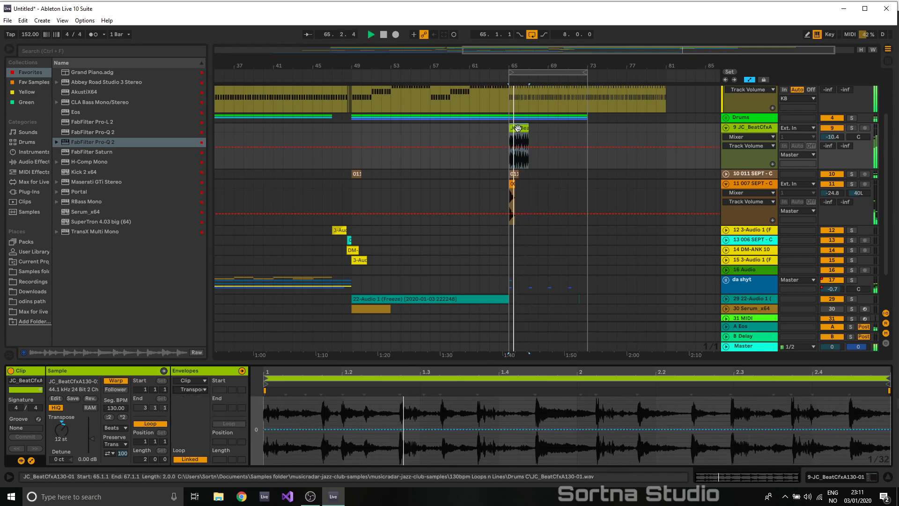
- Loop playback over the clip, set its Beats warp to preserve 1/16 with a transient envelope of 0, and lower the track to -18.4 dB
{"action": "left_click", "coordinate": [513, 129]}
{"action": "key", "text": "ctrl+l"}
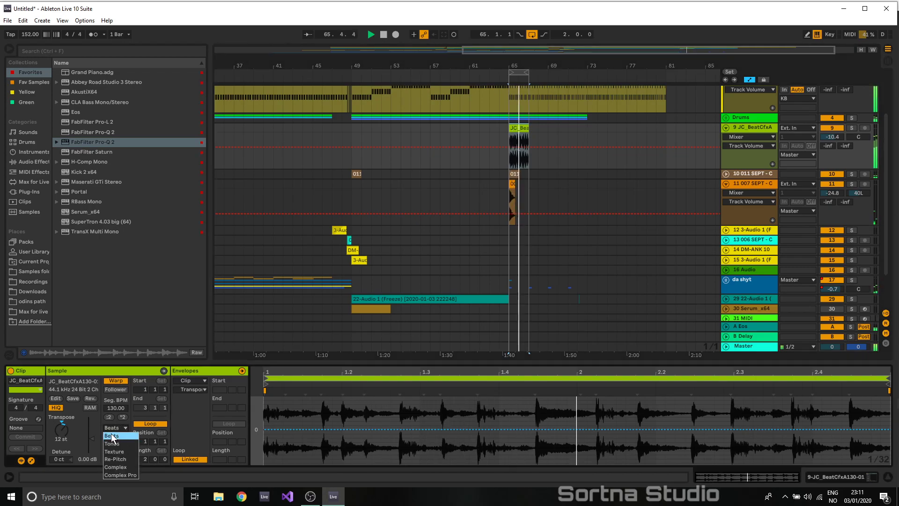
{"action": "left_click", "coordinate": [122, 427]}
{"action": "left_click", "coordinate": [119, 423]}
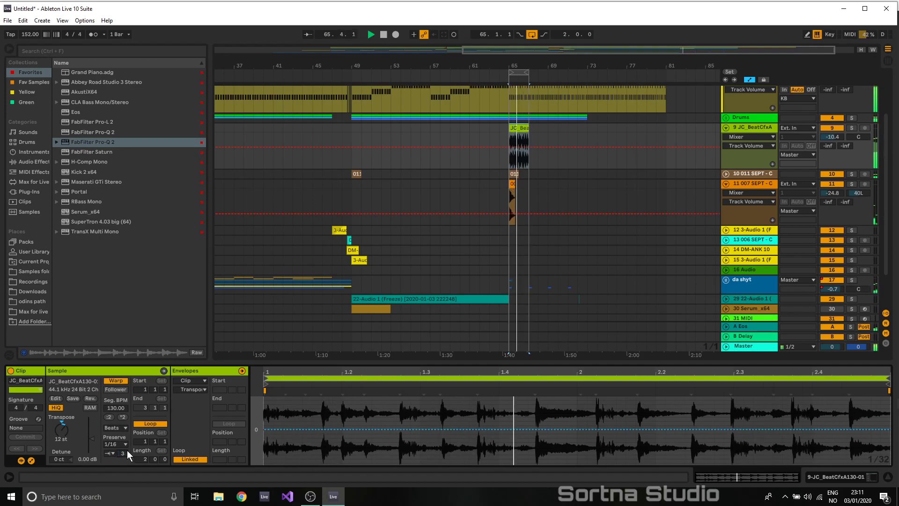
{"action": "left_click_drag", "start_coordinate": [124, 454], "coordinate": [124, 461]}
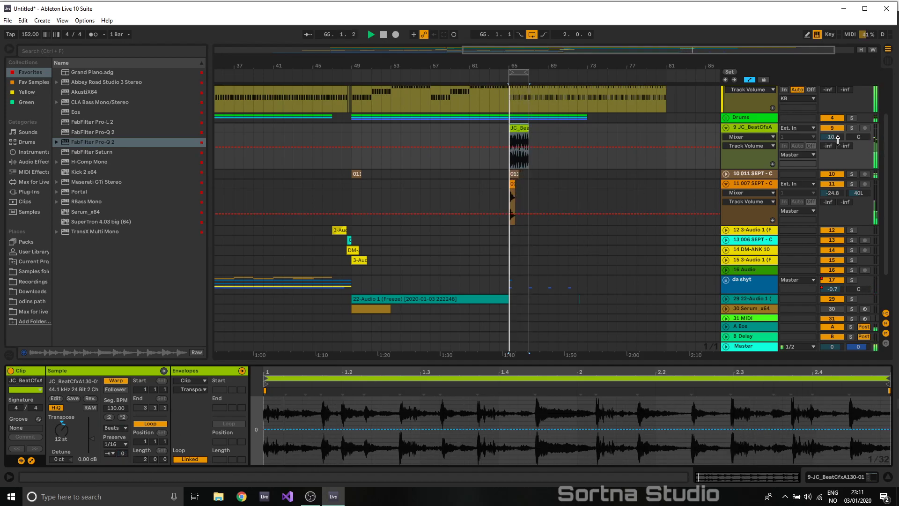
{"action": "left_click_drag", "start_coordinate": [838, 141], "coordinate": [838, 149]}
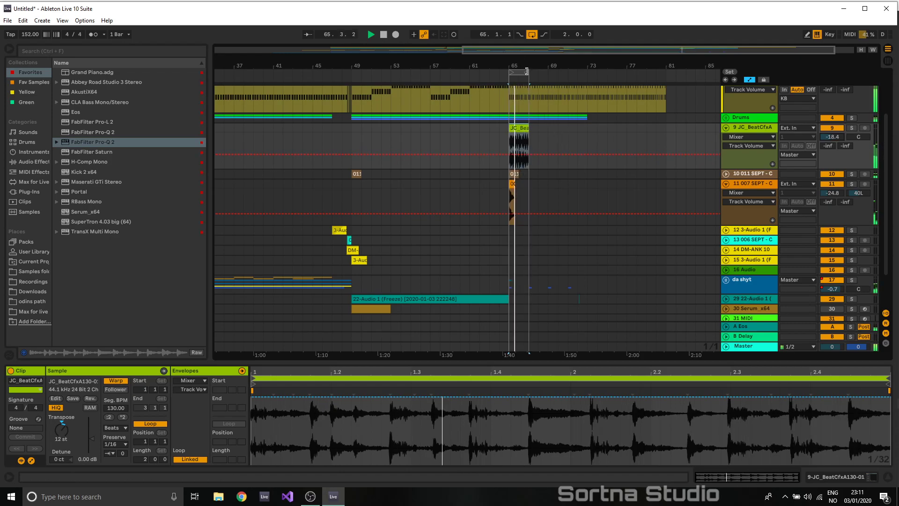
- Extend the playback loop to eight bars, and duplicate the drum loop clip up to bar 73 without the copies between bars 65 and 69
{"action": "left_click_drag", "start_coordinate": [526, 71], "coordinate": [587, 71]}
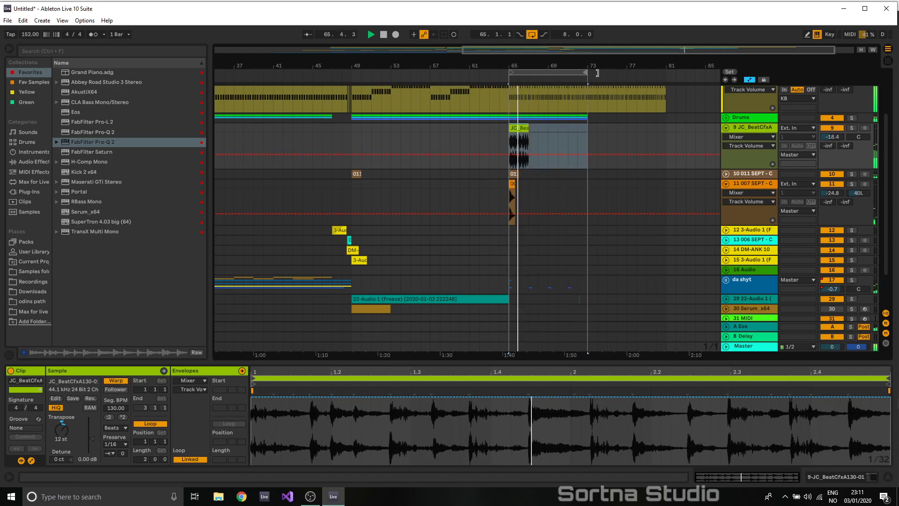
{"action": "left_click", "coordinate": [518, 128]}
{"action": "key", "text": "space"}
{"action": "key", "text": "ctrl+d"}
{"action": "key", "text": "ctrl+d"}
{"action": "key", "text": "ctrl+d"}
{"action": "left_click", "coordinate": [520, 129]}
{"action": "left_click", "coordinate": [536, 128], "text": "shift"}
{"action": "key", "text": "Delete"}
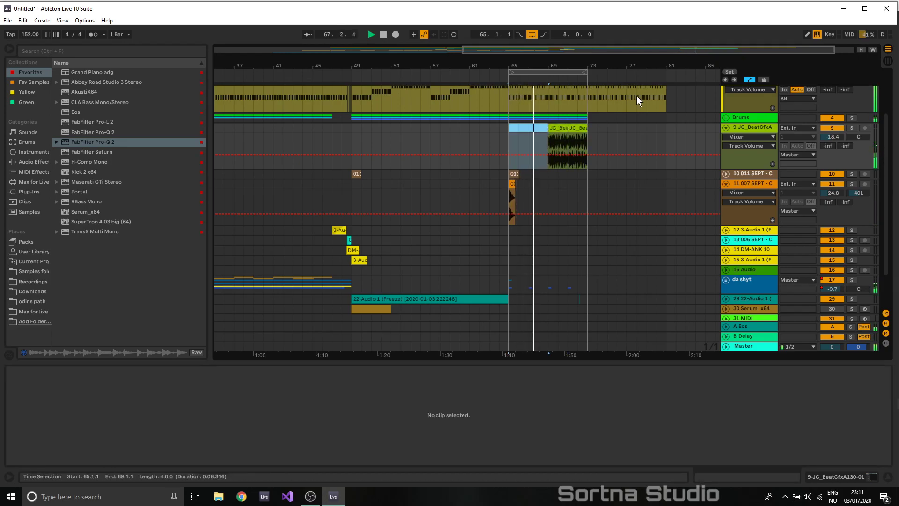
- Set the arrangement grid to 1/16 and delete the Sortna Bass section from 68.3.3 to 69.1.1
{"action": "left_click_drag", "start_coordinate": [712, 50], "coordinate": [712, 117]}
{"action": "key", "text": "space"}
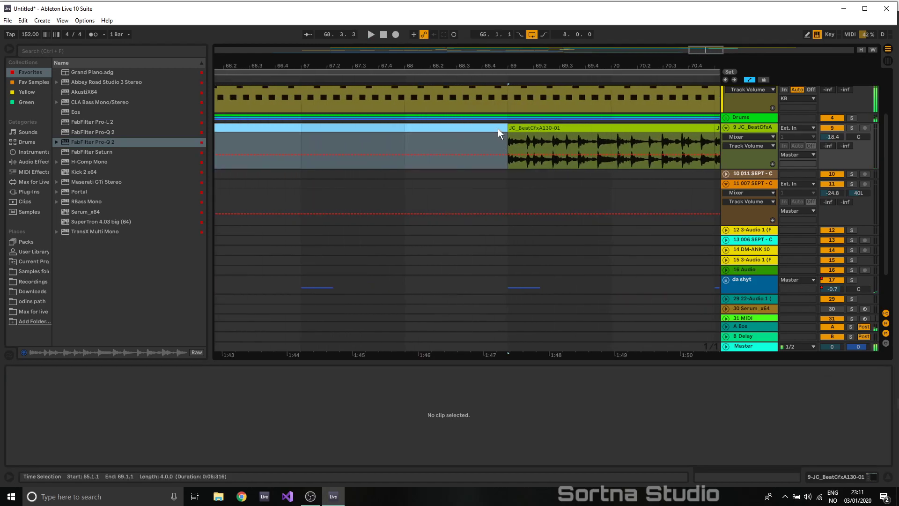
{"action": "right_click", "coordinate": [498, 128]}
{"action": "left_click", "coordinate": [566, 328]}
{"action": "scroll", "coordinate": [504, 211], "scroll_direction": "up", "scroll_amount": 3}
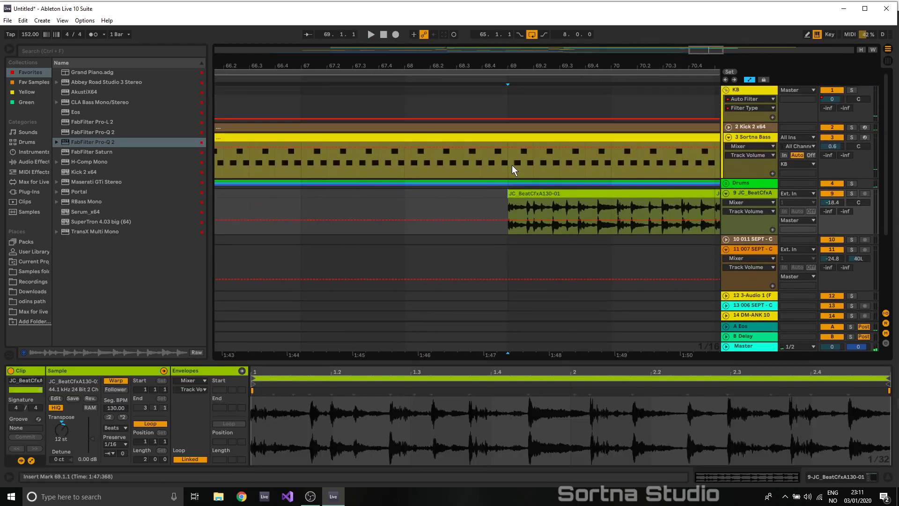
{"action": "left_click_drag", "start_coordinate": [509, 162], "coordinate": [467, 136]}
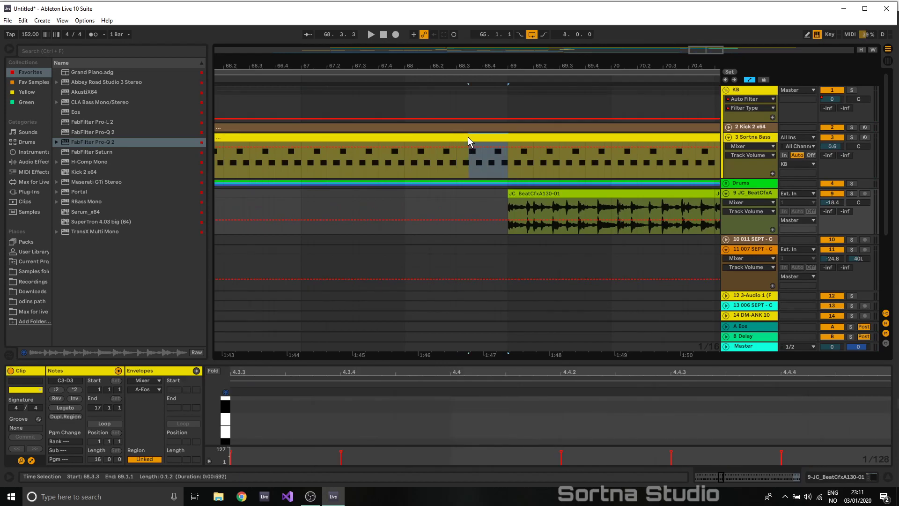
{"action": "key", "text": "Delete"}
- Delete the Drums group's content from 68.4.1 to 69.1.1 and play the transition from bar 68
{"action": "left_click", "coordinate": [505, 178]}
{"action": "left_click_drag", "start_coordinate": [490, 184], "coordinate": [479, 182]}
{"action": "key", "text": "Delete"}
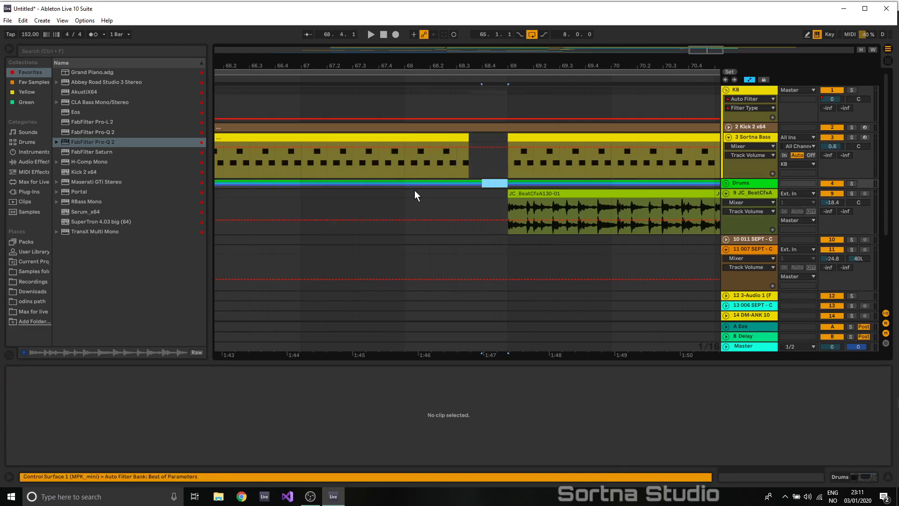
{"action": "left_click", "coordinate": [413, 191]}
{"action": "key", "text": "space"}
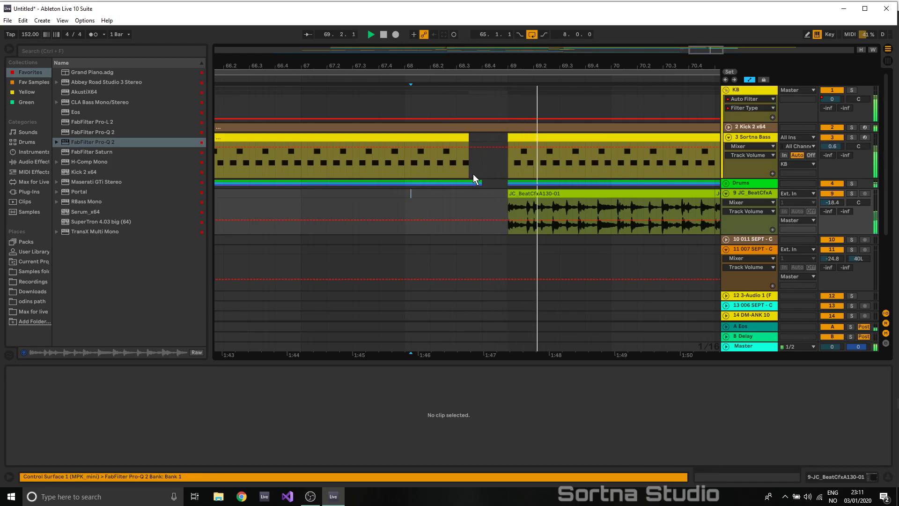
{"action": "left_click", "coordinate": [333, 204]}
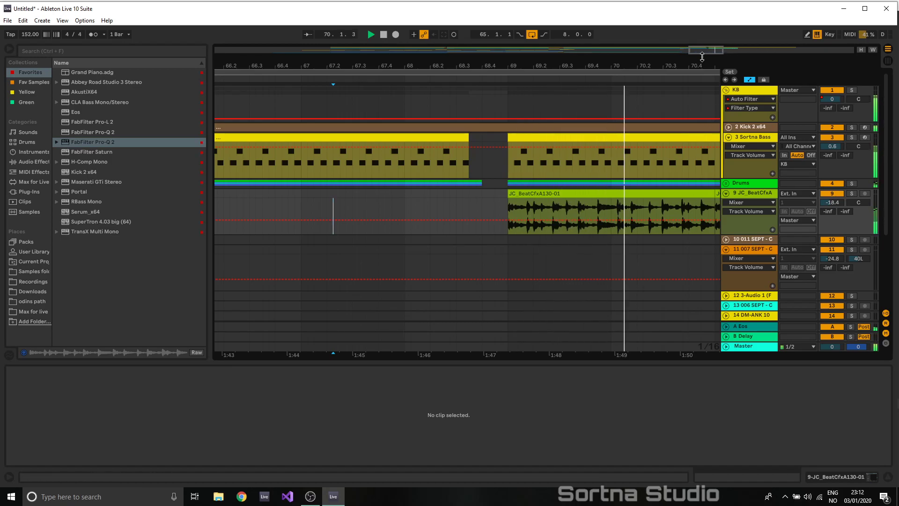
- Loop the two drum loop clips from bar 69 to 73 and duplicate that time range across all tracks
{"action": "left_click_drag", "start_coordinate": [703, 55], "coordinate": [490, 109]}
{"action": "scroll", "coordinate": [600, 197], "scroll_direction": "down", "scroll_amount": 3}
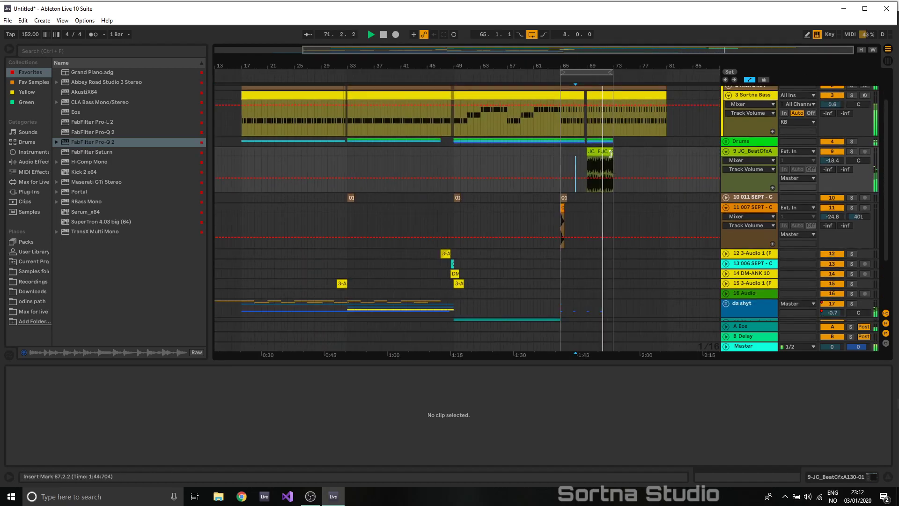
{"action": "left_click", "coordinate": [609, 154]}
{"action": "left_click", "coordinate": [588, 153], "text": "shift"}
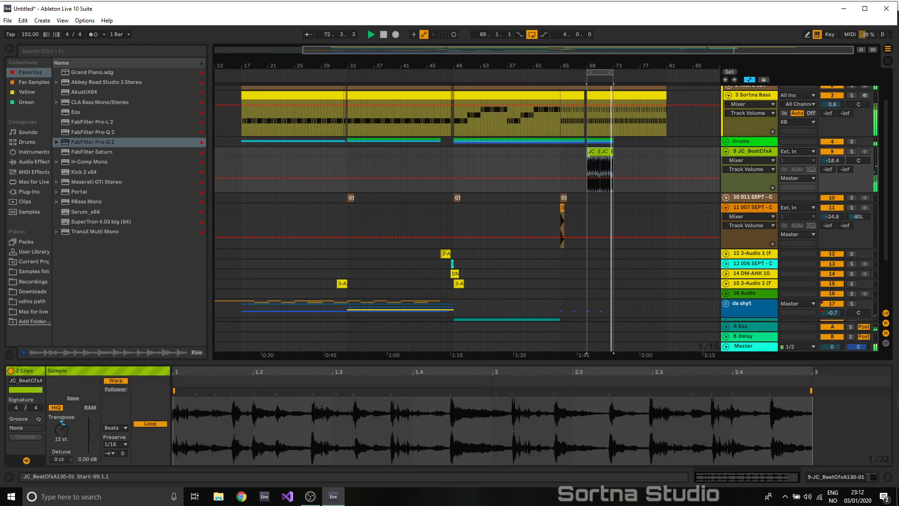
{"action": "left_click", "coordinate": [598, 73]}
{"action": "right_click", "coordinate": [598, 72]}
{"action": "left_click", "coordinate": [629, 111]}
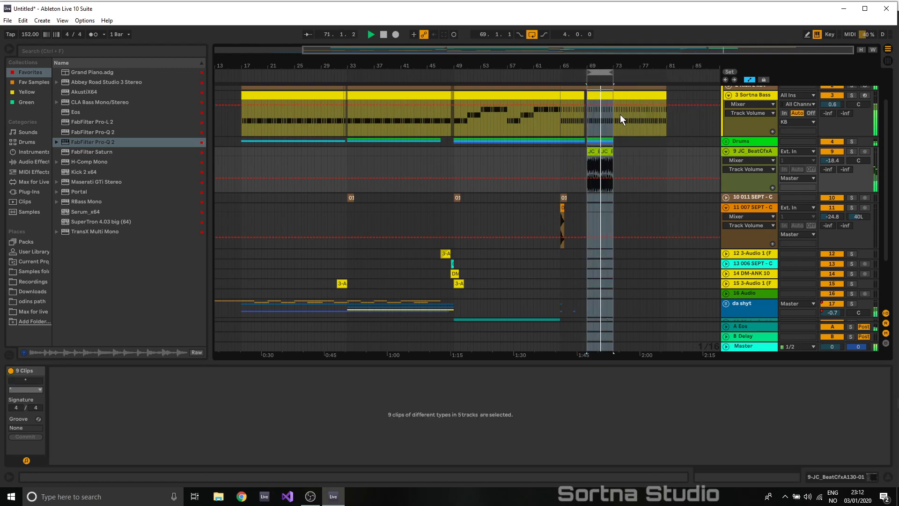
{"action": "left_click", "coordinate": [626, 96]}
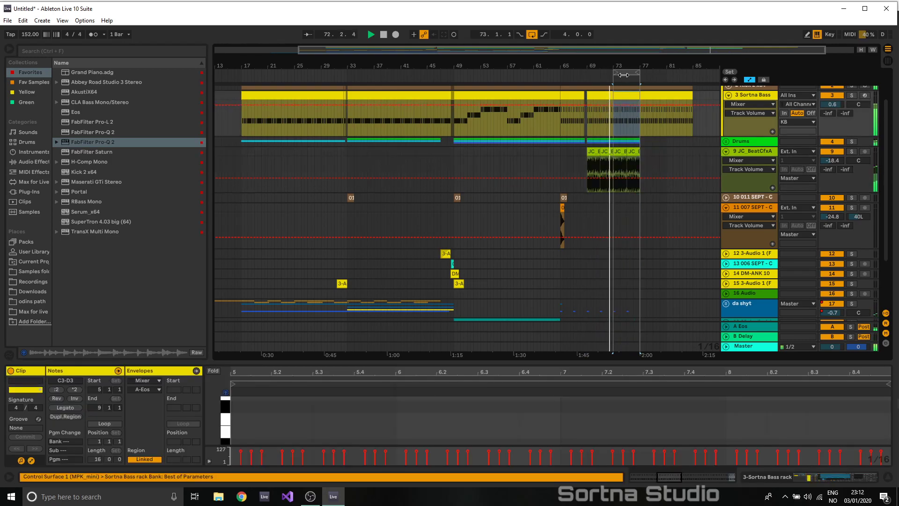
- Duplicate the time range from bar 73 to 77 across all tracks, extending the section to bar 81
{"action": "right_click", "coordinate": [623, 73]}
{"action": "left_click", "coordinate": [656, 116]}
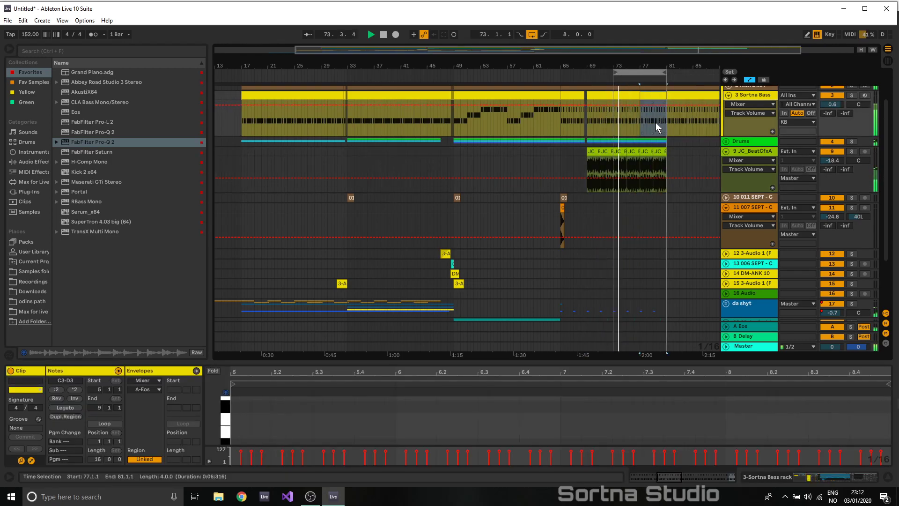
{"action": "left_click", "coordinate": [683, 149]}
{"action": "left_click_drag", "start_coordinate": [735, 52], "coordinate": [771, 52]}
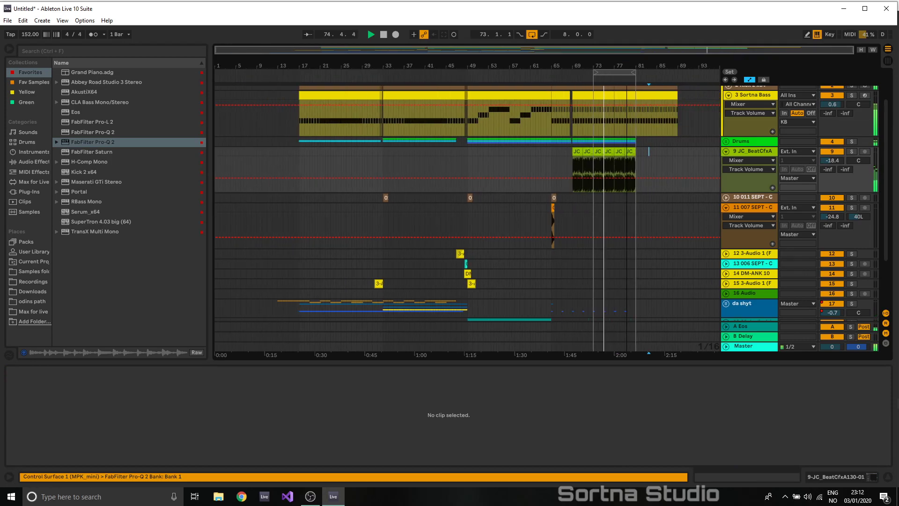
- Delete the Kick 2 and Sortna Bass content beyond bar 81 so both tracks end with the section
{"action": "left_click", "coordinate": [653, 94]}
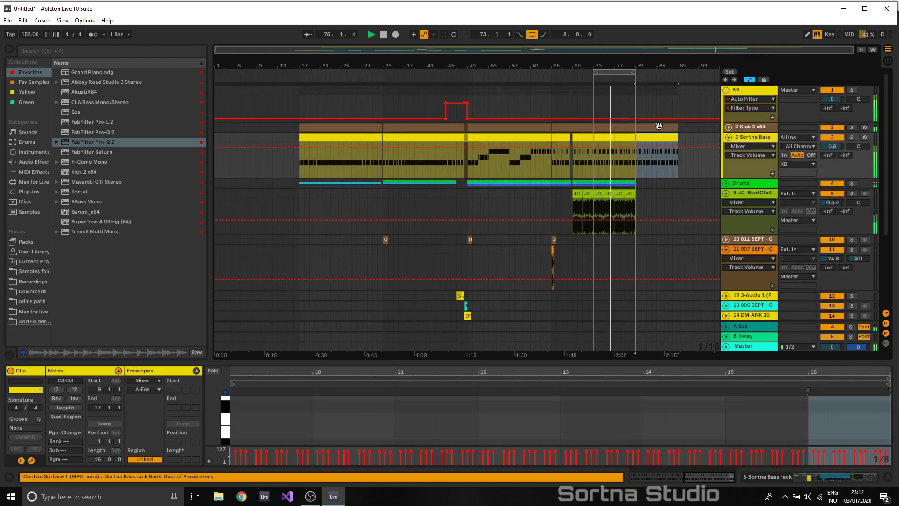
{"action": "left_click", "coordinate": [657, 190]}
{"action": "scroll", "coordinate": [658, 190], "scroll_direction": "down", "scroll_amount": 5}
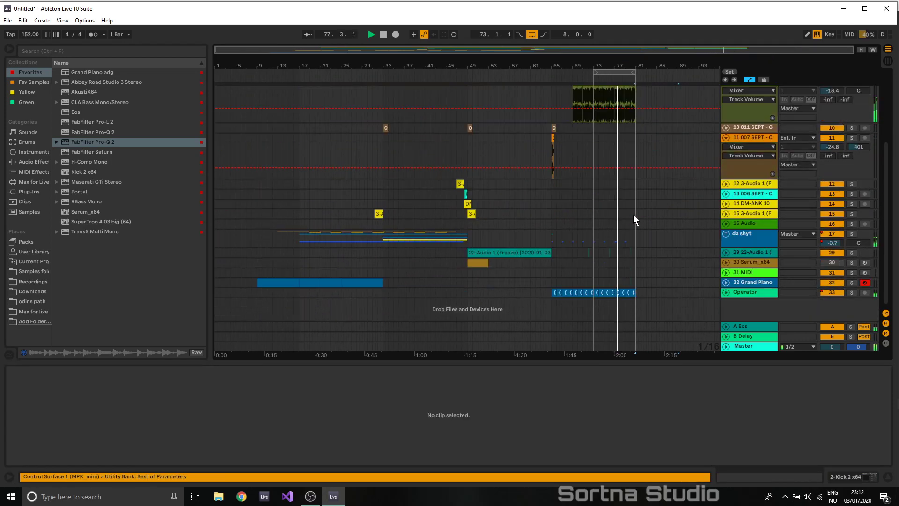
{"action": "scroll", "coordinate": [634, 215], "scroll_direction": "up", "scroll_amount": 3}
{"action": "left_click", "coordinate": [647, 201]}
- Collapse the JC_BeatCfxA, Sortna Bass and 007 SEPT tracks in the arrangement
{"action": "left_click", "coordinate": [726, 165]}
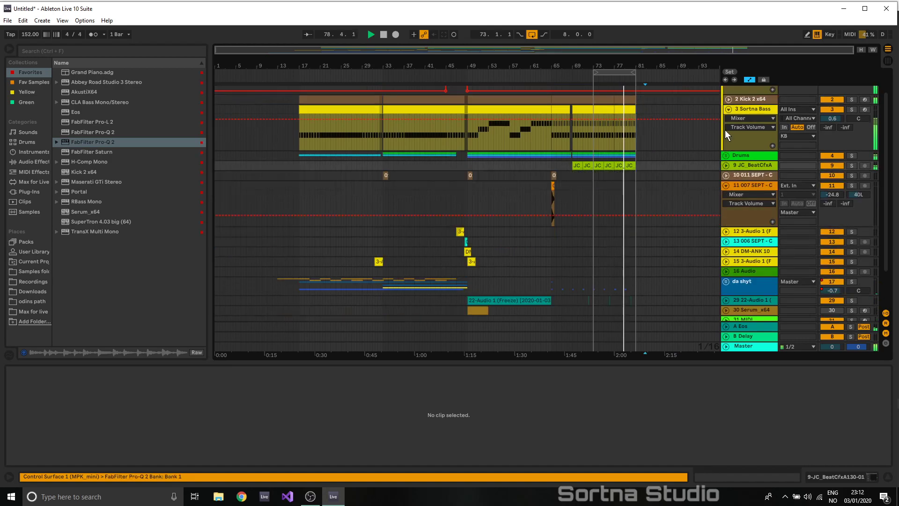
{"action": "left_click", "coordinate": [728, 110]}
{"action": "left_click", "coordinate": [726, 150]}
{"action": "scroll", "coordinate": [729, 136], "scroll_direction": "up", "scroll_amount": 1}
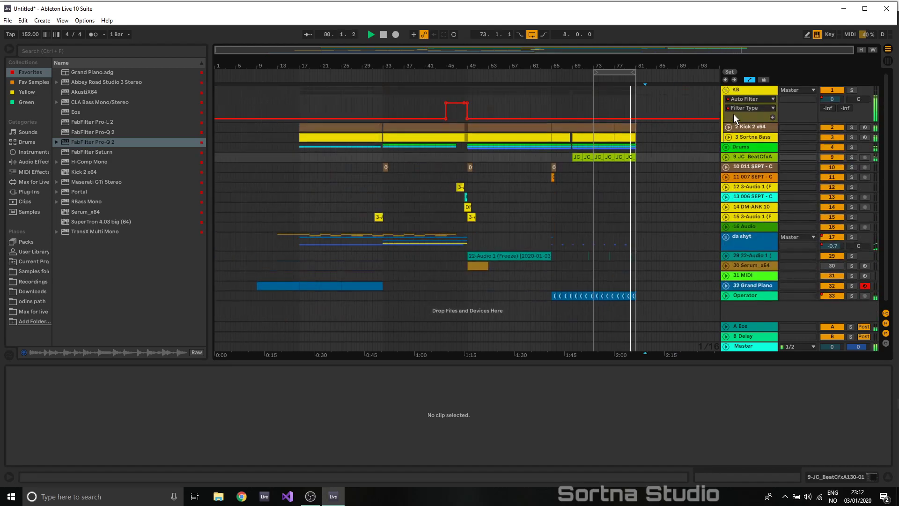
- Play the arrangement from several earlier points, ending around bar 65, to review the extended section
{"action": "left_click", "coordinate": [499, 80]}
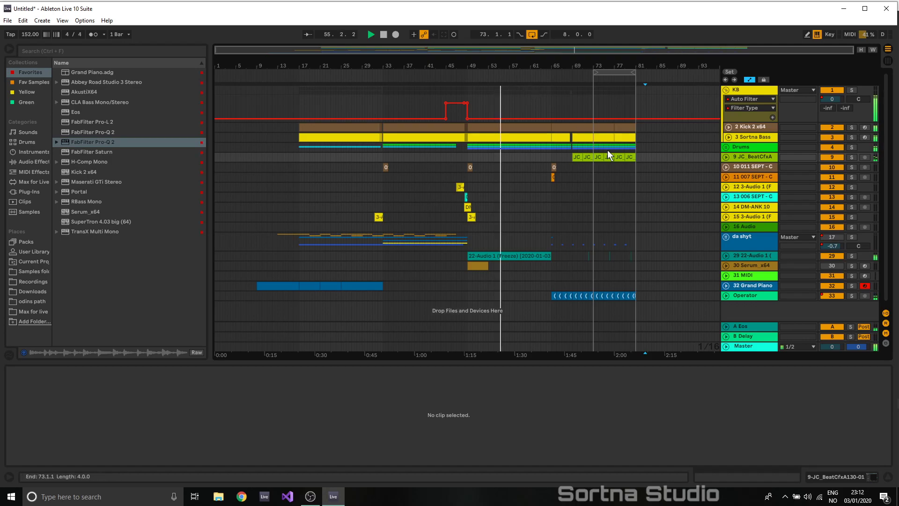
{"action": "left_click", "coordinate": [567, 79]}
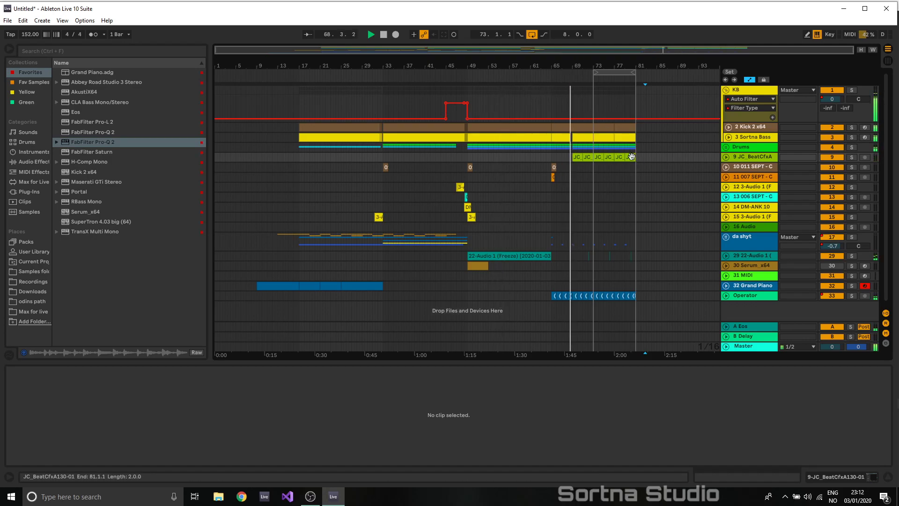
{"action": "left_click", "coordinate": [545, 71]}
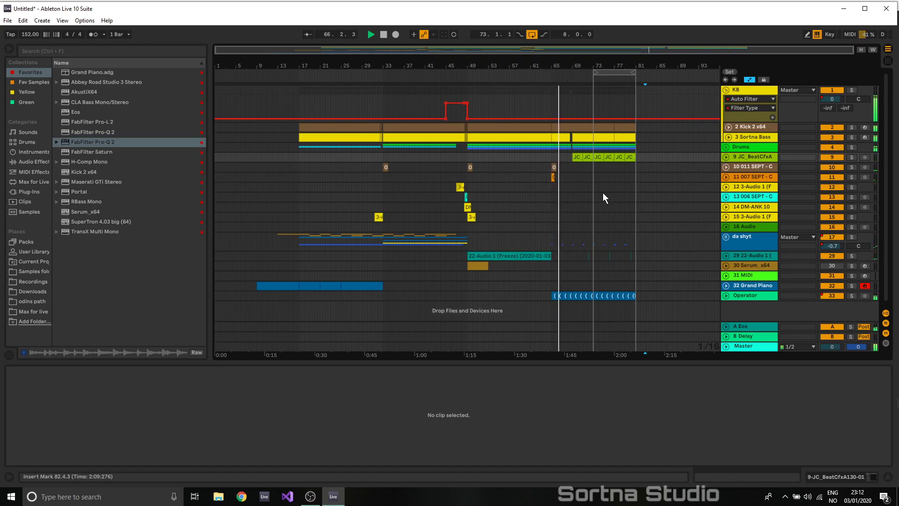
- Unfold the da shyt group and its 18 Group subgroup, and set the arrangement grid to 4 Bars
{"action": "scroll", "coordinate": [599, 206], "scroll_direction": "down", "scroll_amount": 1}
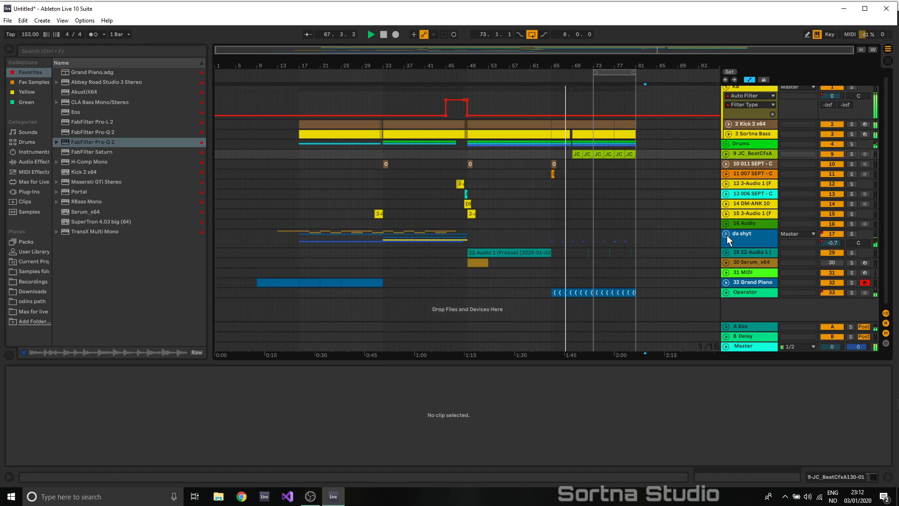
{"action": "left_click", "coordinate": [726, 235]}
{"action": "scroll", "coordinate": [615, 246], "scroll_direction": "down", "scroll_amount": 5}
{"action": "left_click", "coordinate": [729, 213]}
{"action": "scroll", "coordinate": [569, 241], "scroll_direction": "down", "scroll_amount": 3}
{"action": "right_click", "coordinate": [581, 217]}
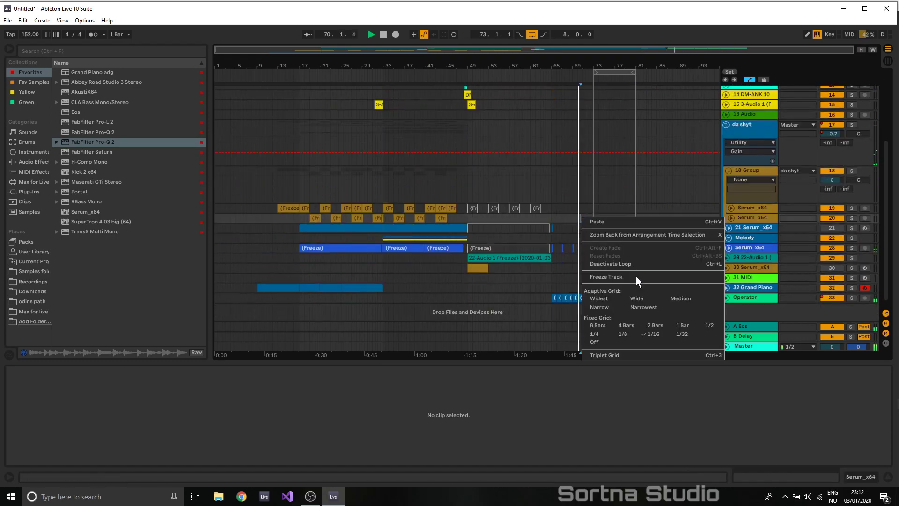
{"action": "left_click", "coordinate": [630, 319]}
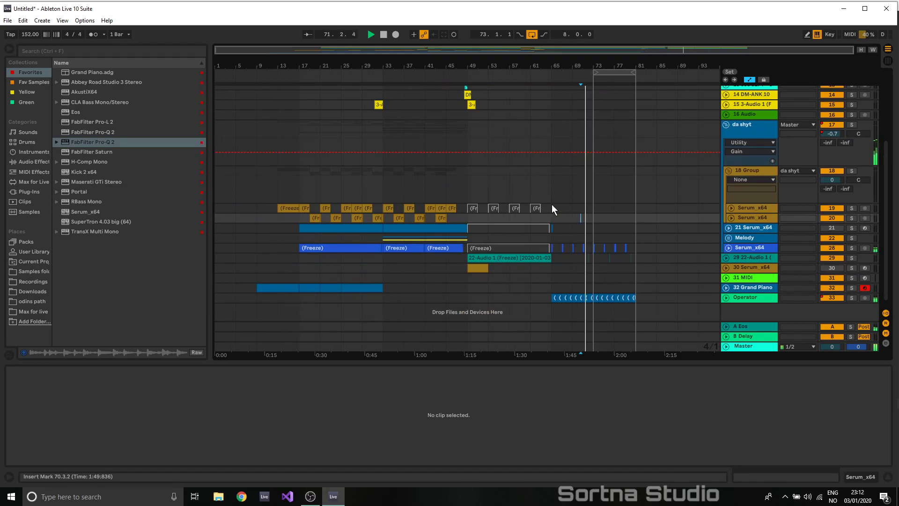
- Duplicate the upper Serum_x64 track's clips from bars 49–65 to bars 65–81, activate the copies and play them
{"action": "left_click_drag", "start_coordinate": [552, 206], "coordinate": [466, 201]}
{"action": "key", "text": "ctrl+d"}
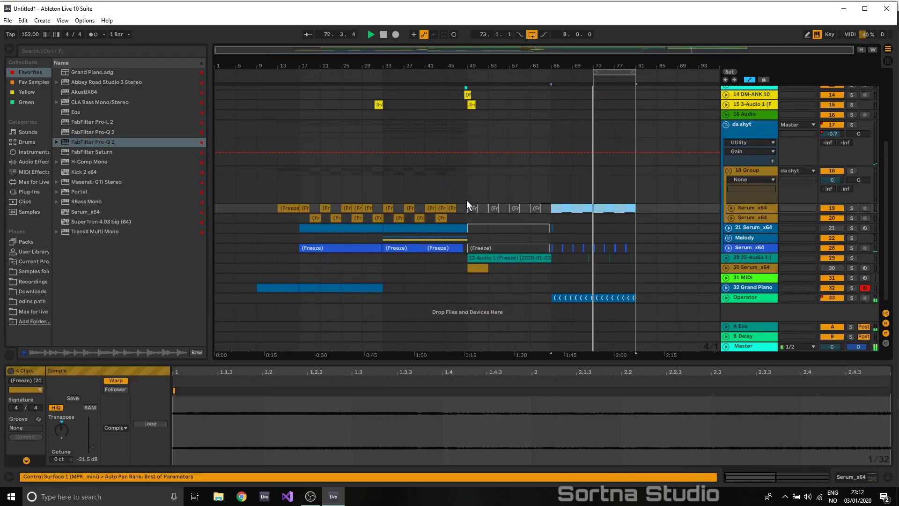
{"action": "key", "text": "space"}
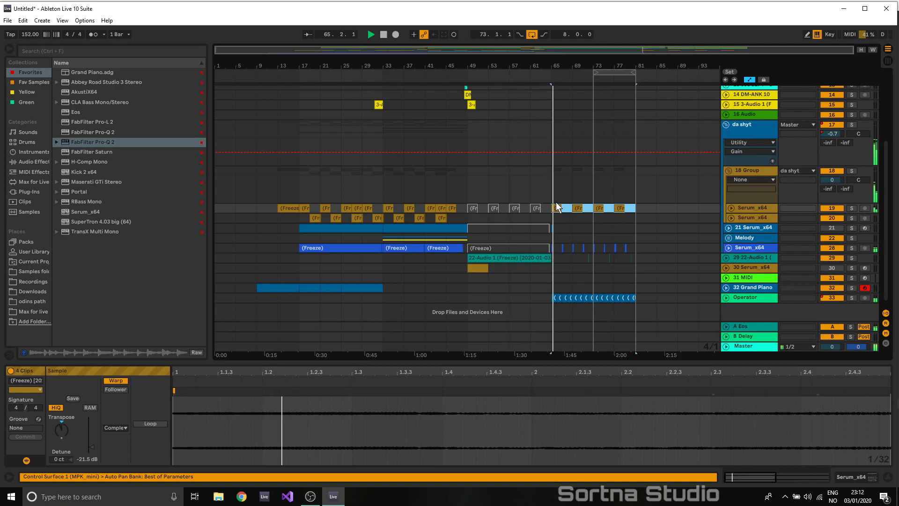
- Expand the upper Serum_x64 track and duplicate its clips from bars 65–73 over bars 73–81
{"action": "left_click", "coordinate": [557, 207]}
{"action": "left_click", "coordinate": [727, 208]}
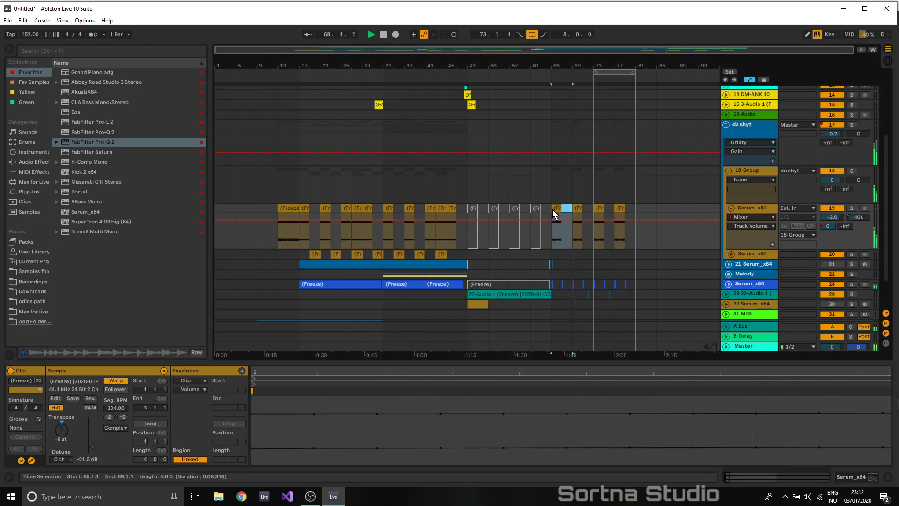
{"action": "left_click", "coordinate": [586, 210]}
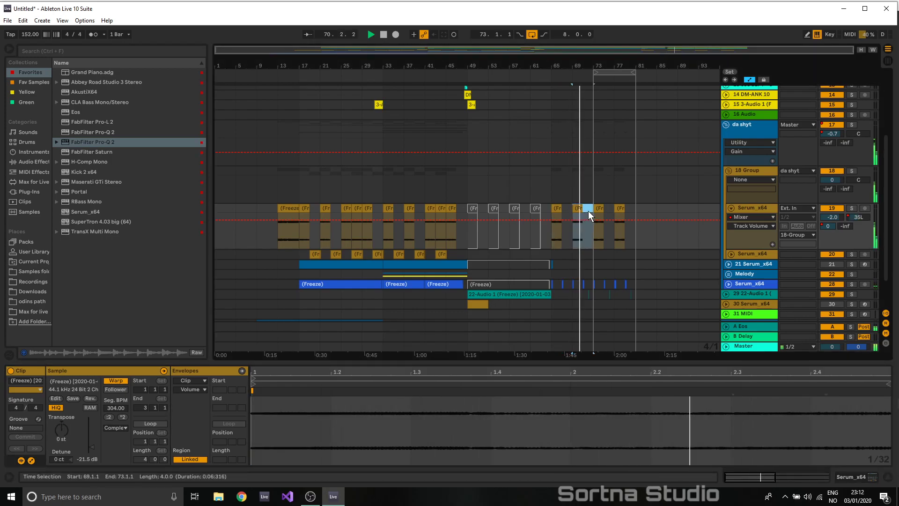
{"action": "left_click", "coordinate": [553, 208], "text": "shift"}
{"action": "left_click_drag", "start_coordinate": [591, 209], "coordinate": [549, 207]}
{"action": "key", "text": "ctrl+d"}
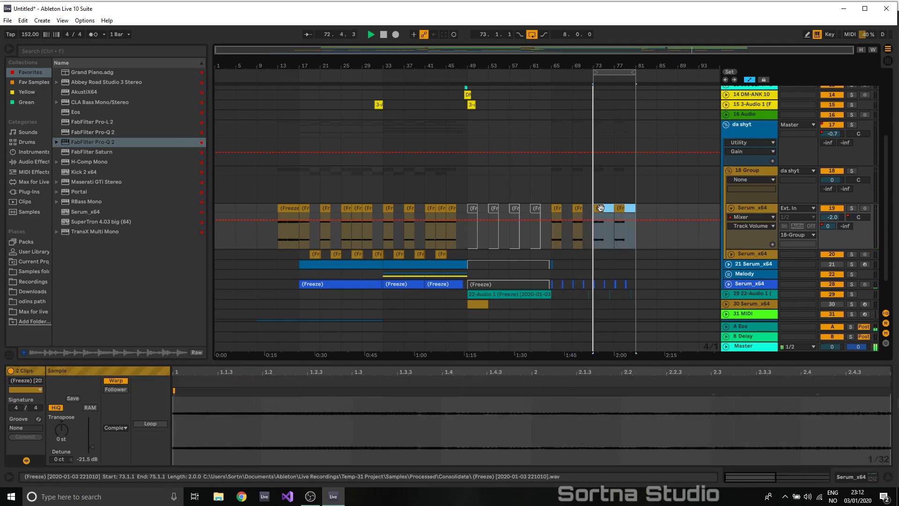
- Consolidate the Serum_x64 clips from bar 65 to 81 into one clip, reverse it and play the result
{"action": "left_click", "coordinate": [629, 206]}
{"action": "left_click_drag", "start_coordinate": [632, 208], "coordinate": [551, 202]}
{"action": "key", "text": "ctrl+j"}
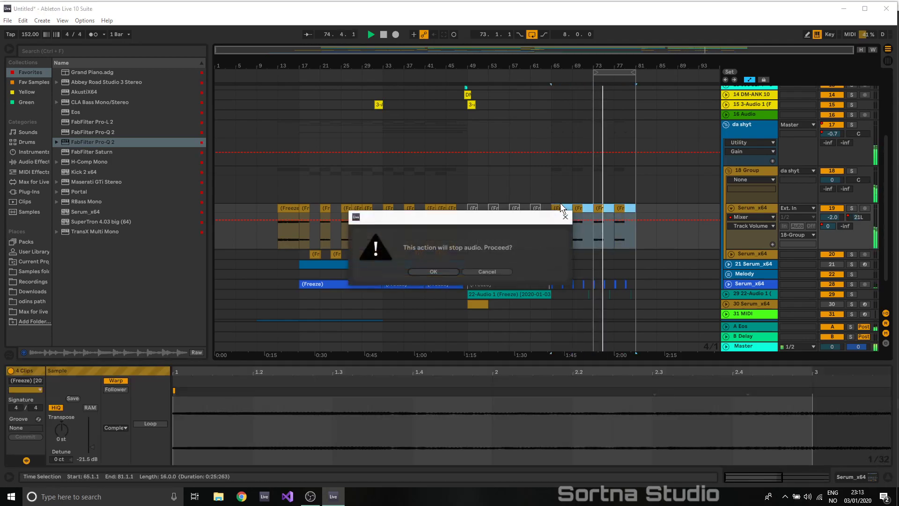
{"action": "left_click", "coordinate": [439, 271]}
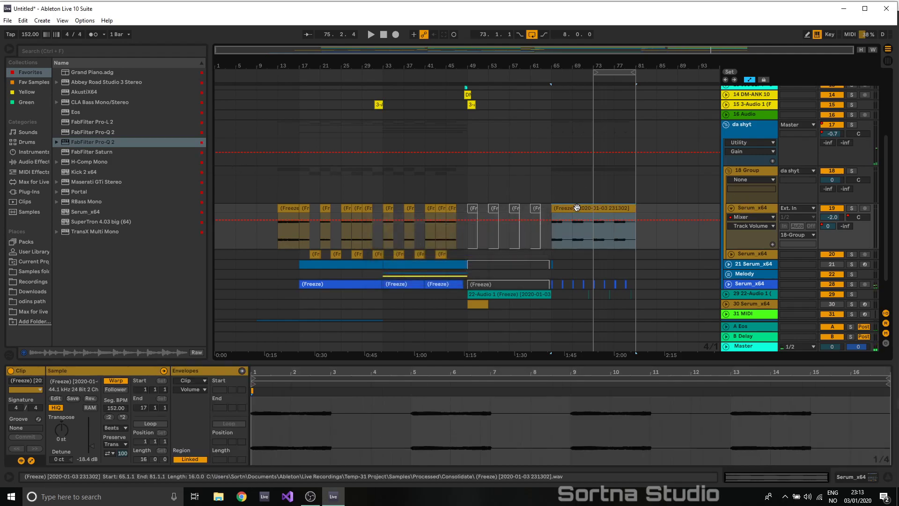
{"action": "key", "text": "r"}
{"action": "key", "text": "space"}
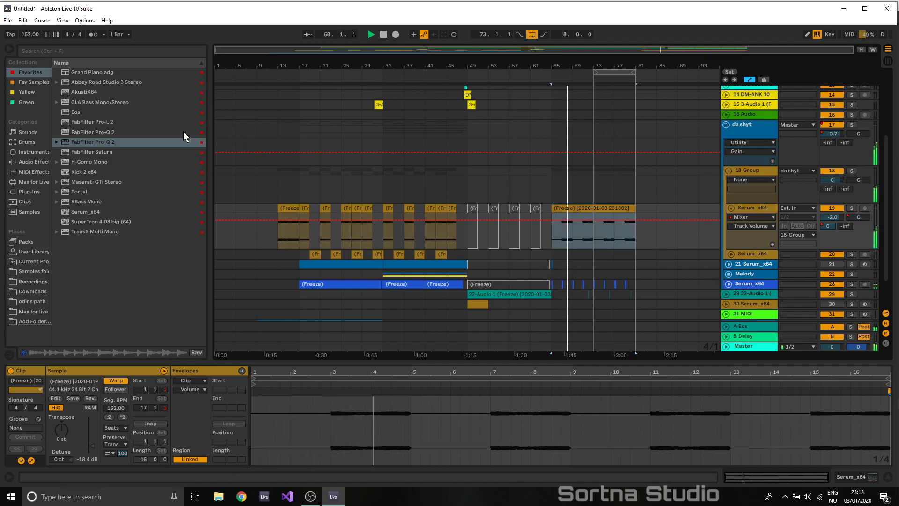
- Add a second Auto Pan audio effect to the upper Serum_x64 track
{"action": "left_click", "coordinate": [38, 159]}
{"action": "scroll", "coordinate": [89, 155], "scroll_direction": "down", "scroll_amount": 3}
{"action": "scroll", "coordinate": [98, 224], "scroll_direction": "up", "scroll_amount": 4}
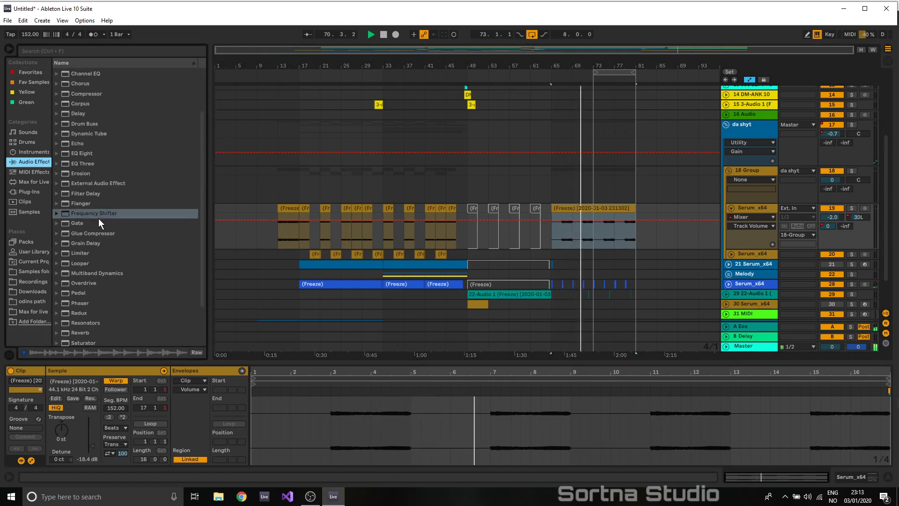
{"action": "left_click", "coordinate": [87, 105]}
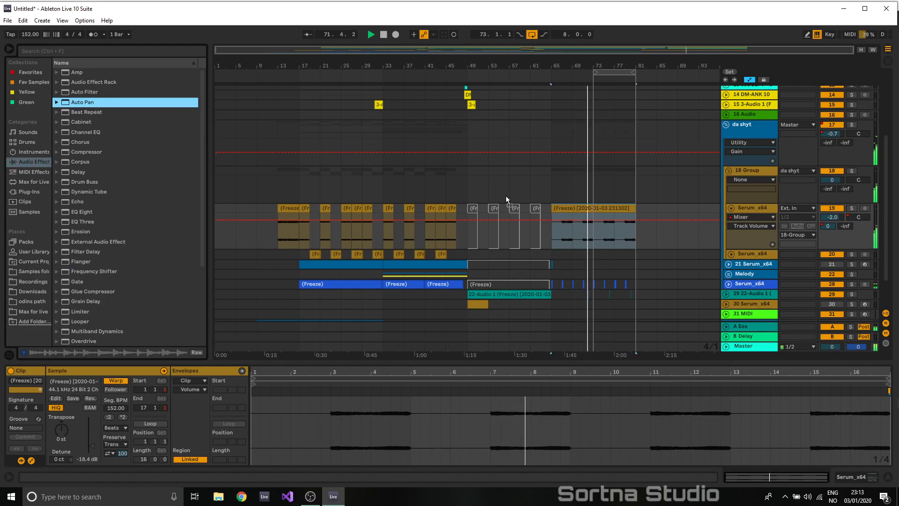
{"action": "left_click", "coordinate": [389, 268]}
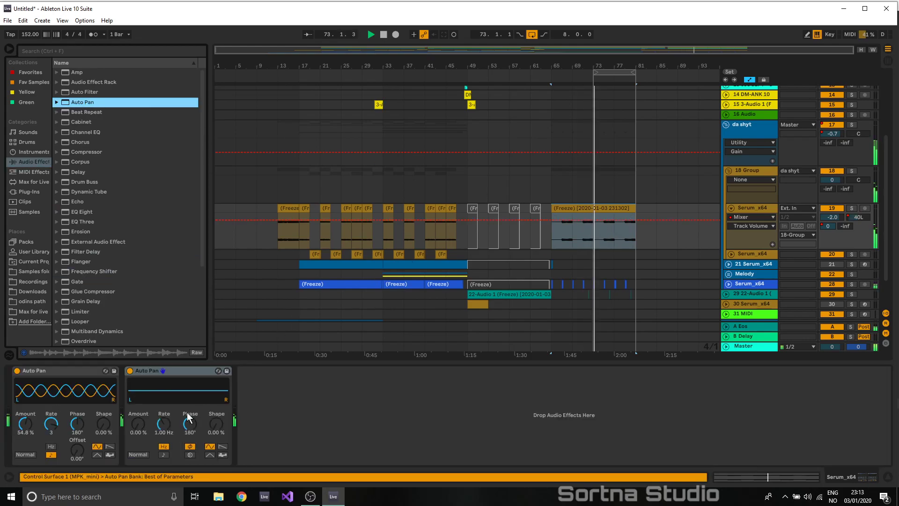
{"action": "left_click", "coordinate": [51, 447]}
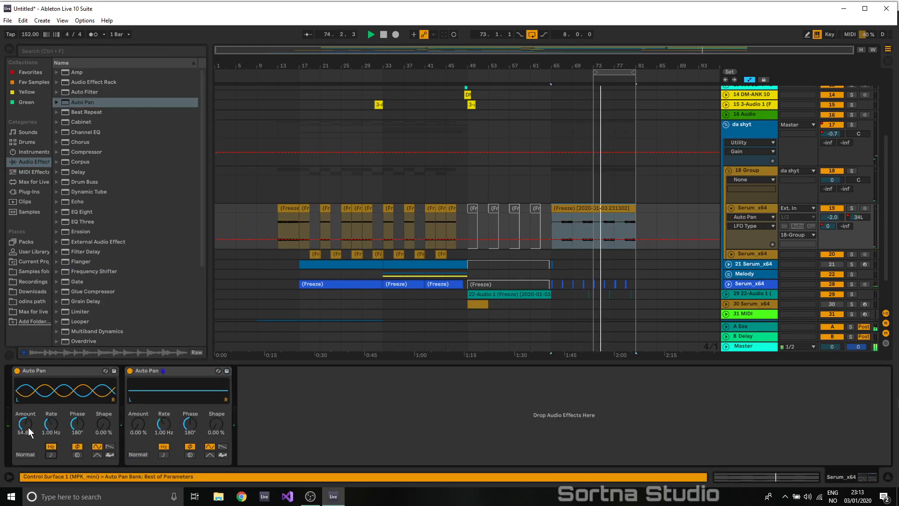
{"action": "left_click", "coordinate": [51, 453]}
{"action": "left_click_drag", "start_coordinate": [51, 427], "coordinate": [52, 409]}
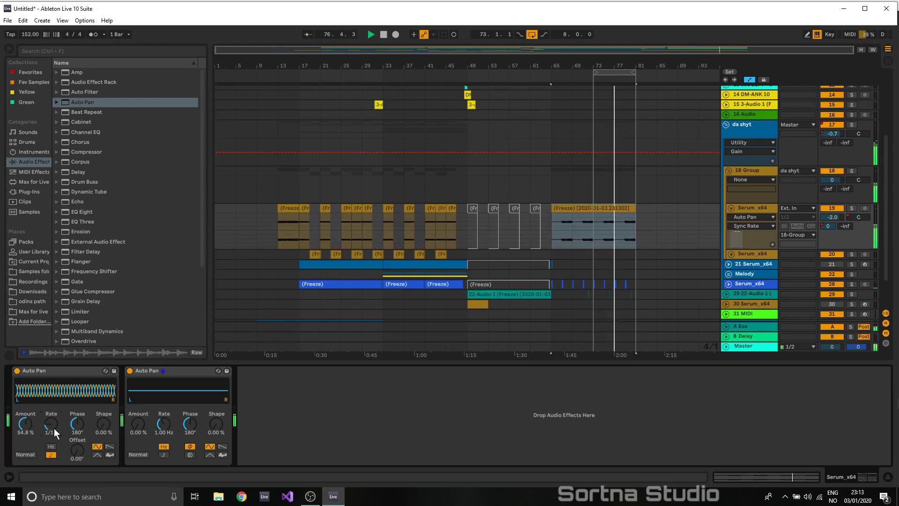
{"action": "key", "text": "ctrl+z"}
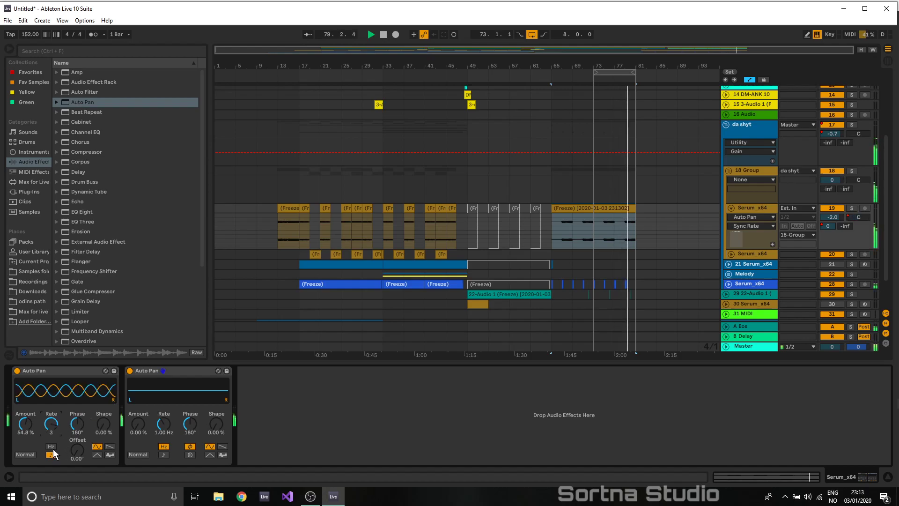
- Set the second Auto Pan to 100% amount, synced 1/16 rate, 0° phase, sawtooth waveform and 86.5% shape, and show its Amount automation
{"action": "left_click_drag", "start_coordinate": [138, 423], "coordinate": [190, 464]}
{"action": "left_click", "coordinate": [164, 454]}
{"action": "left_click", "coordinate": [223, 446]}
{"action": "left_click_drag", "start_coordinate": [216, 433], "coordinate": [216, 399]}
{"action": "right_click", "coordinate": [139, 427]}
{"action": "right_click", "coordinate": [139, 427]}
{"action": "left_click", "coordinate": [152, 432]}
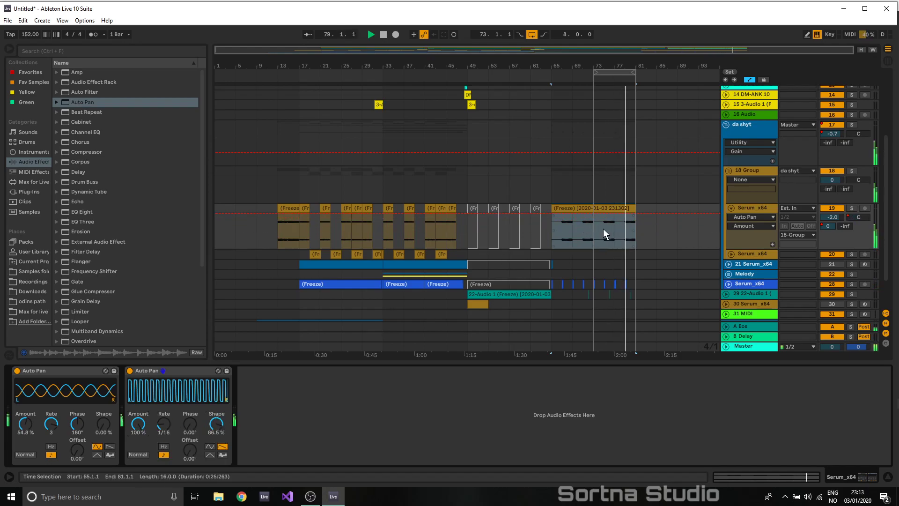
- Set the grid to 1 Bar and draw an Auto Pan Amount ramp up to 100% between bars 67 and 69
{"action": "right_click", "coordinate": [573, 228]}
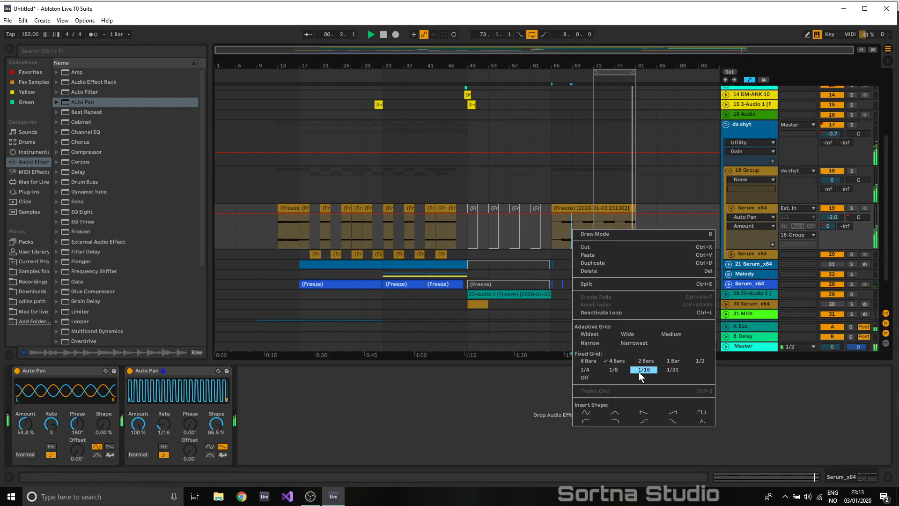
{"action": "left_click", "coordinate": [648, 370]}
{"action": "left_click_drag", "start_coordinate": [570, 213], "coordinate": [567, 244]}
{"action": "key", "text": "space"}
{"action": "left_click", "coordinate": [576, 240]}
{"action": "left_click", "coordinate": [572, 244]}
{"action": "key", "text": "space"}
{"action": "key", "text": "space"}
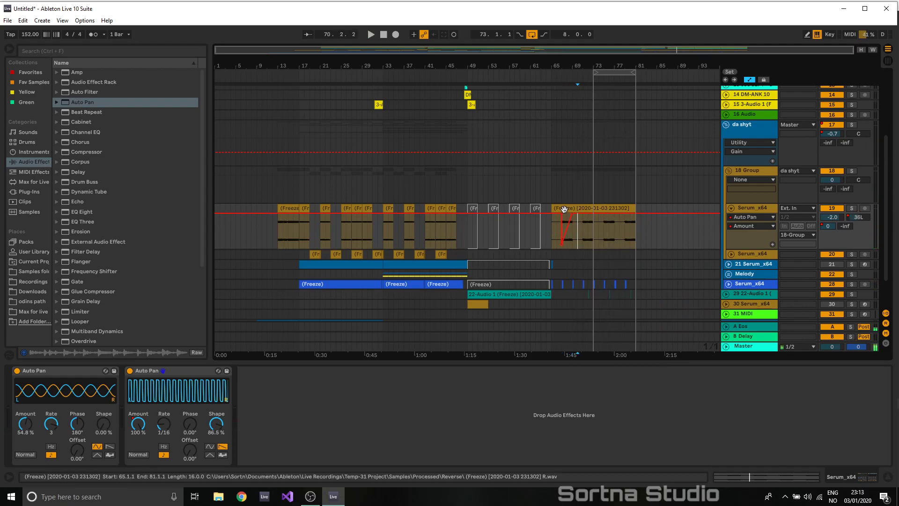
- Lower the Auto Pan Amount automation before bar 67 to 0% and play from bar 67
{"action": "left_click_drag", "start_coordinate": [560, 214], "coordinate": [562, 246]}
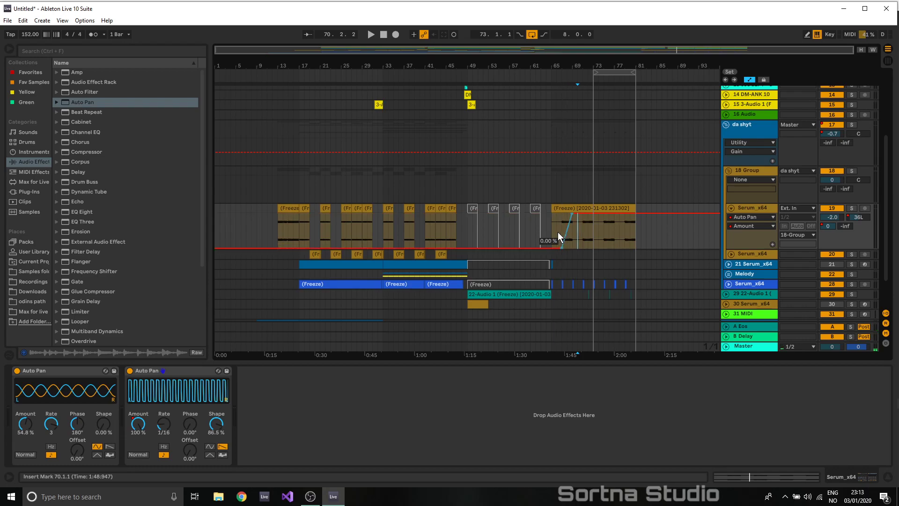
{"action": "left_click", "coordinate": [560, 225]}
{"action": "key", "text": "space"}
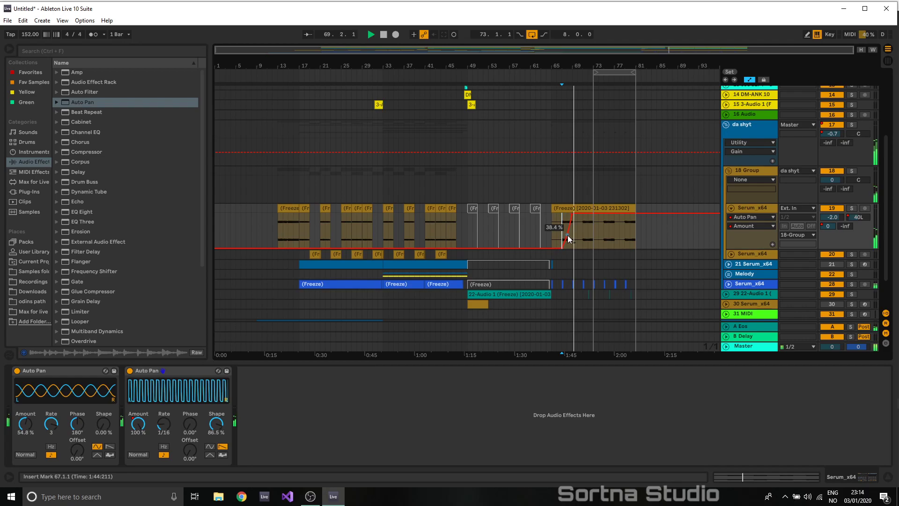
- Give the Auto Pan Amount its own automation lane and duplicate the ramp from bars 67–71 three times, up to bar 83
{"action": "left_click", "coordinate": [772, 244]}
{"action": "scroll", "coordinate": [609, 234], "scroll_direction": "down", "scroll_amount": 2}
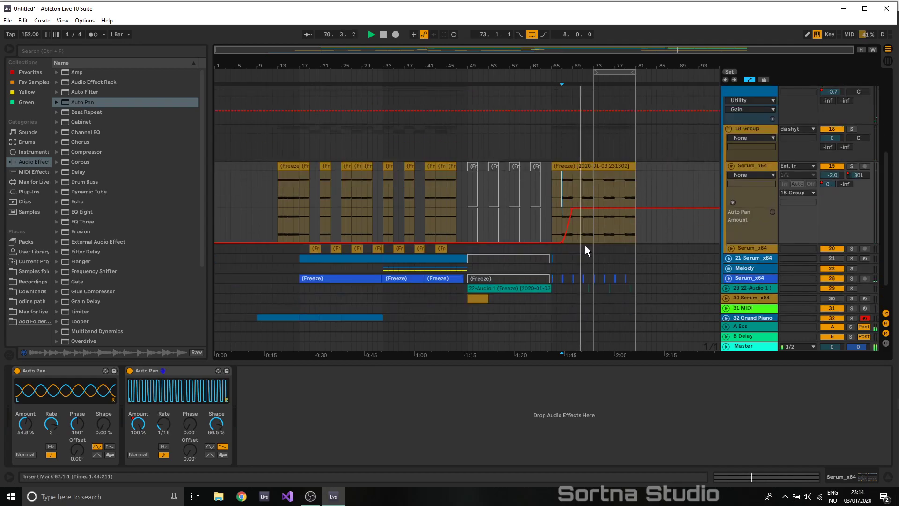
{"action": "left_click", "coordinate": [582, 225]}
{"action": "key", "text": "space"}
{"action": "key", "text": "ctrl+d"}
{"action": "key", "text": "ctrl+d"}
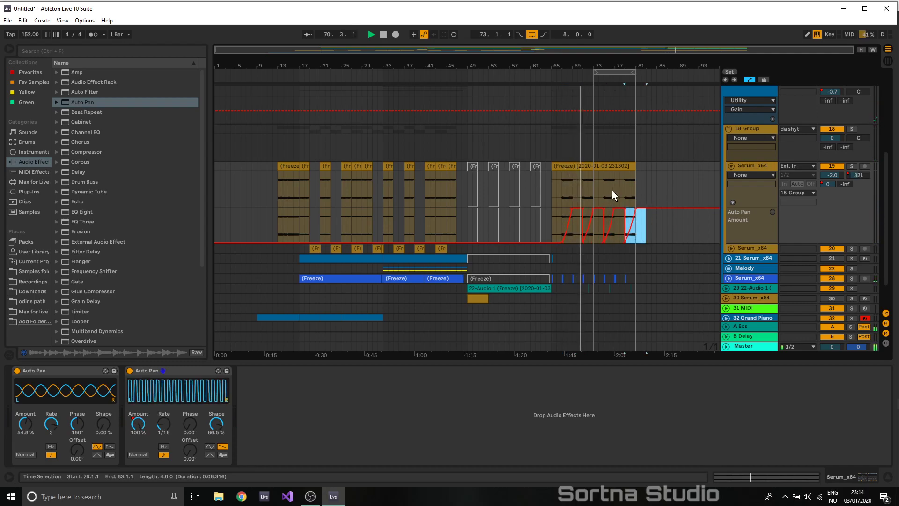
{"action": "left_click", "coordinate": [667, 175]}
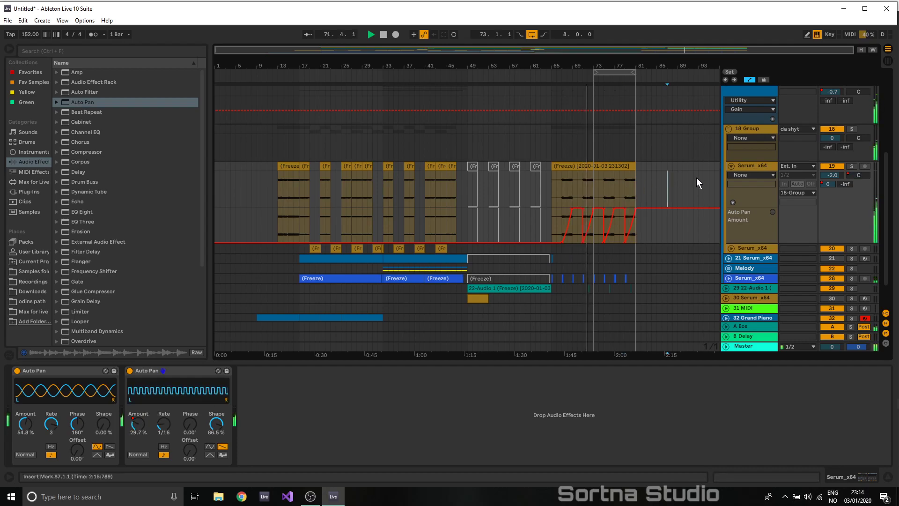
- Remove the separate Auto Pan Amount lane view and collapse the Serum_x64 track and the da shyt group
{"action": "left_click", "coordinate": [772, 212]}
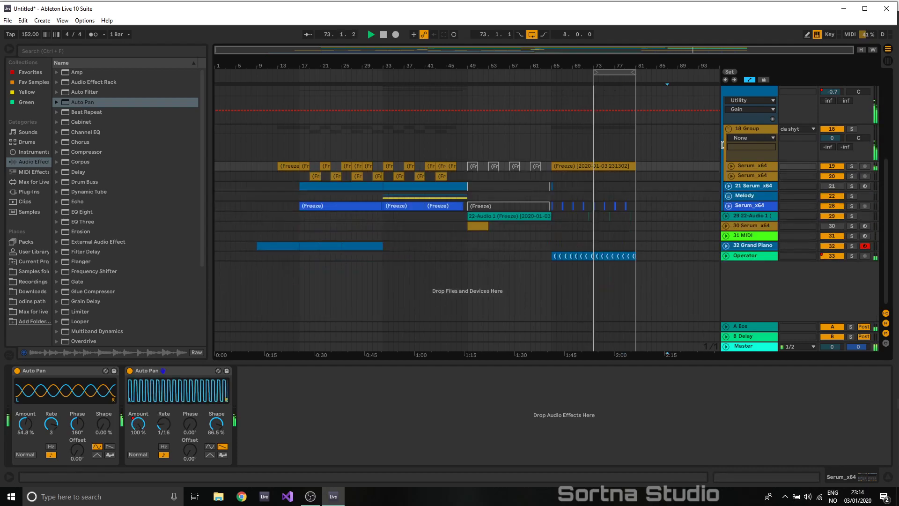
{"action": "left_click", "coordinate": [728, 128]}
{"action": "scroll", "coordinate": [609, 168], "scroll_direction": "up", "scroll_amount": 5}
{"action": "left_click", "coordinate": [549, 211]}
{"action": "left_click", "coordinate": [726, 236]}
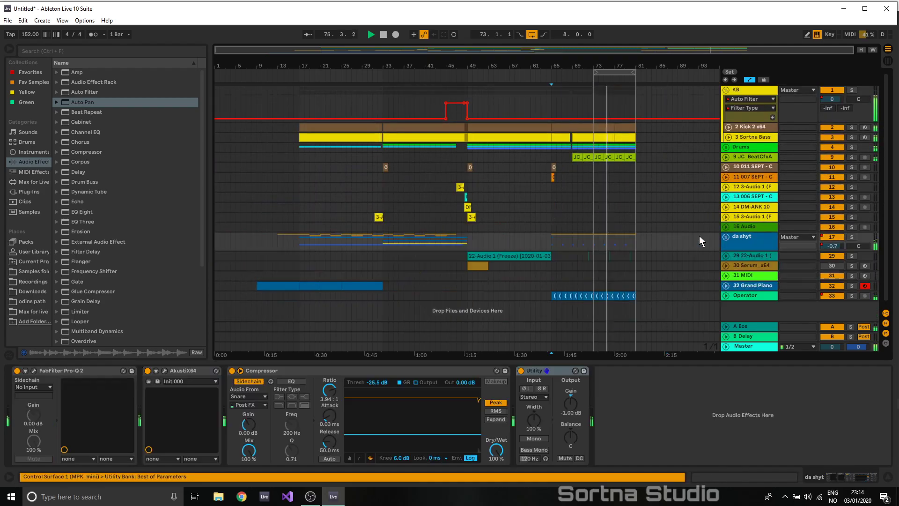
{"action": "scroll", "coordinate": [595, 227], "scroll_direction": "down", "scroll_amount": 2}
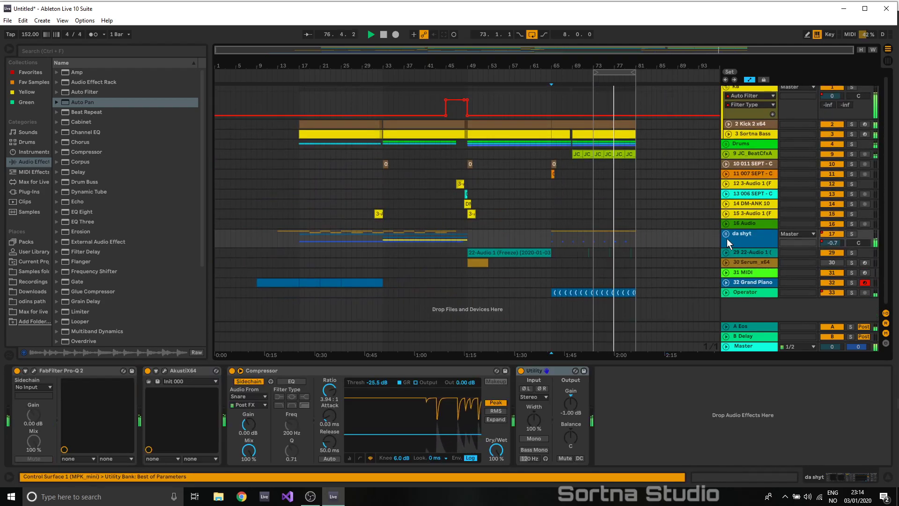
- Expand the da shyt group, its nested 18 Group and that group's second Serum_x64 track
{"action": "left_click", "coordinate": [726, 233]}
{"action": "scroll", "coordinate": [566, 229], "scroll_direction": "down", "scroll_amount": 3}
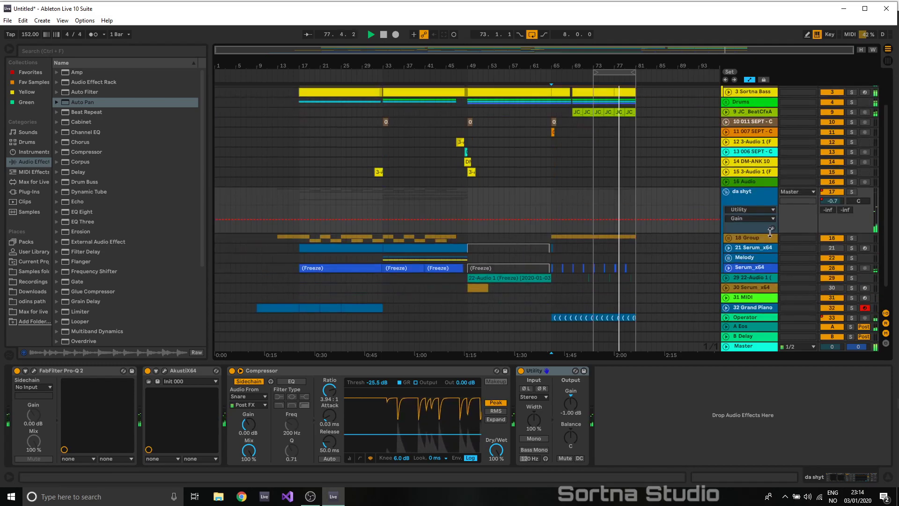
{"action": "left_click", "coordinate": [727, 238]}
{"action": "scroll", "coordinate": [568, 241], "scroll_direction": "down", "scroll_amount": 3}
{"action": "left_click", "coordinate": [730, 233]}
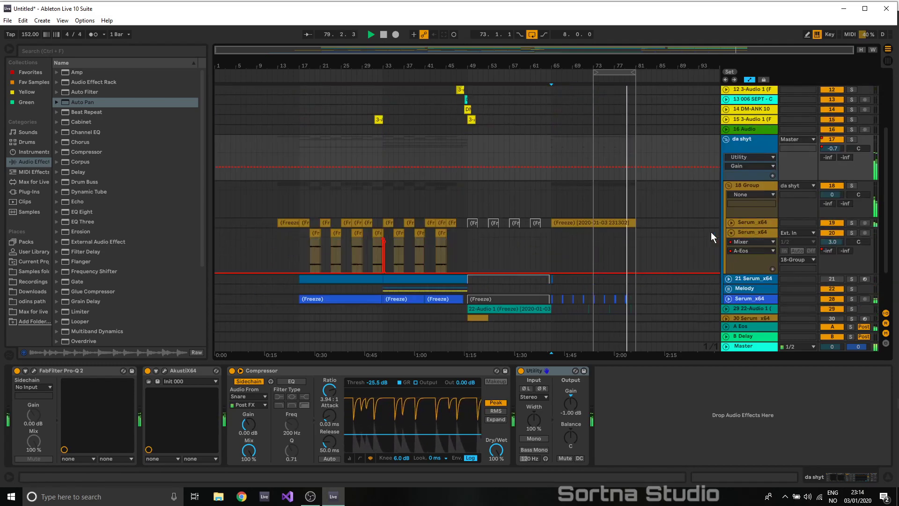
- Freeze and flatten the second Serum_x64 track in 18 Group
{"action": "left_click", "coordinate": [336, 231]}
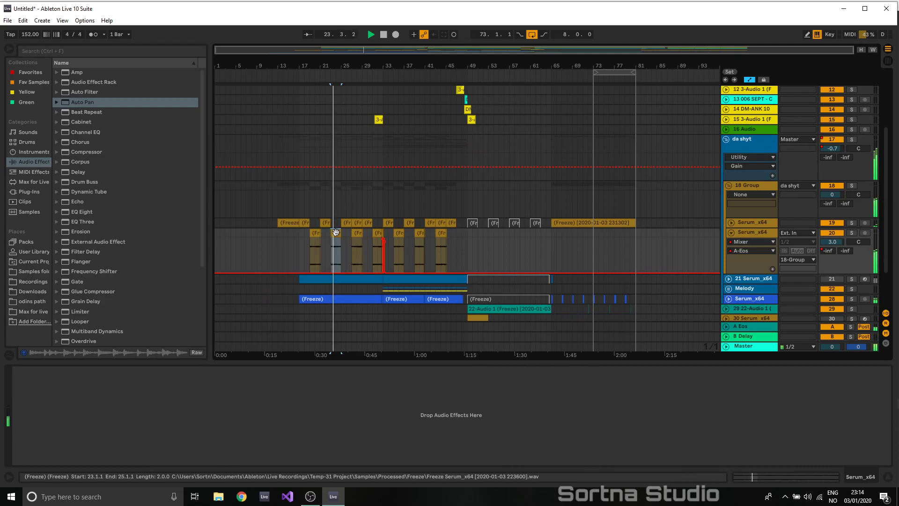
{"action": "right_click", "coordinate": [748, 233]}
{"action": "left_click", "coordinate": [779, 312]}
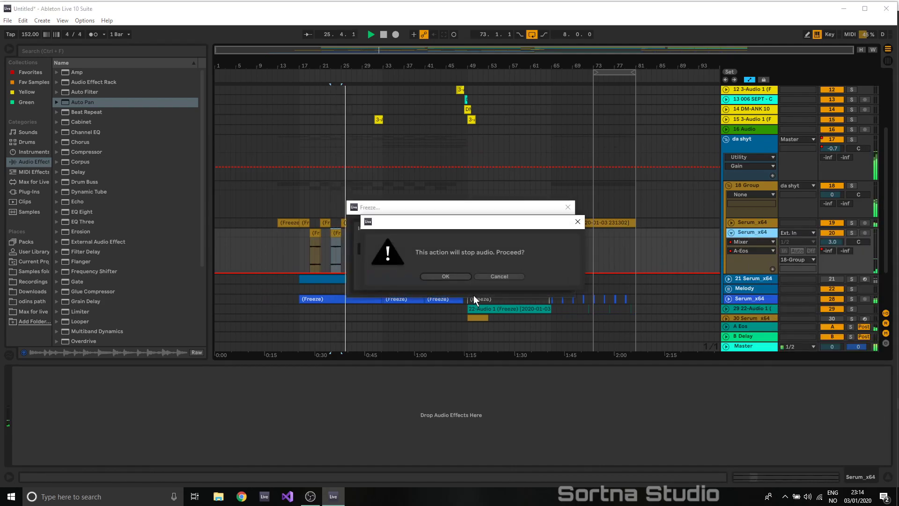
{"action": "left_click", "coordinate": [458, 275]}
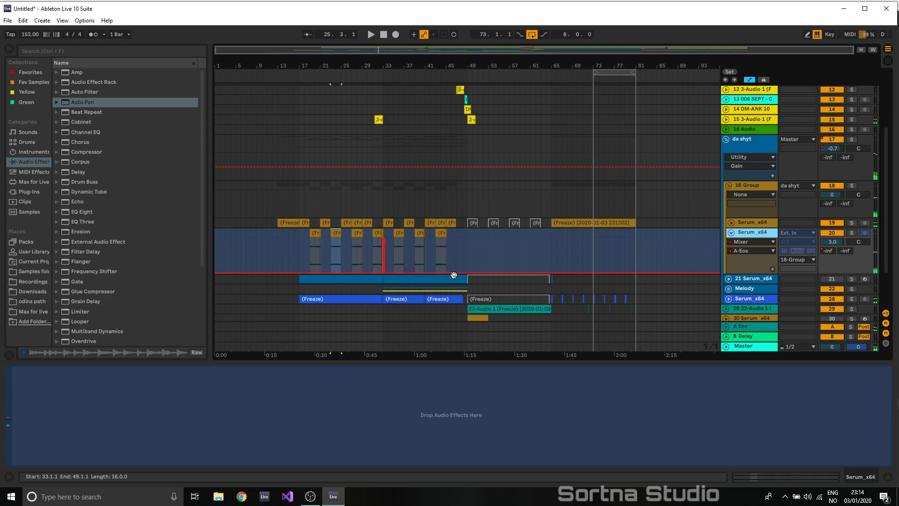
{"action": "right_click", "coordinate": [760, 230]}
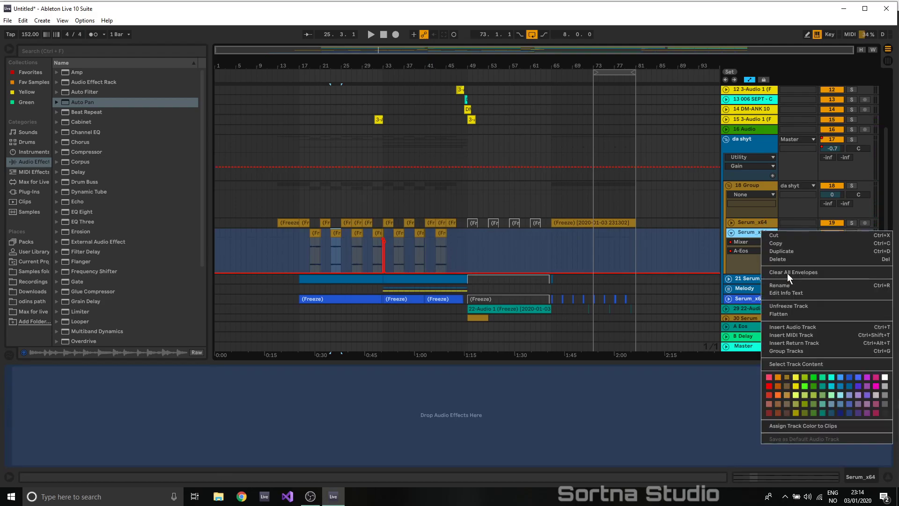
{"action": "left_click", "coordinate": [793, 313]}
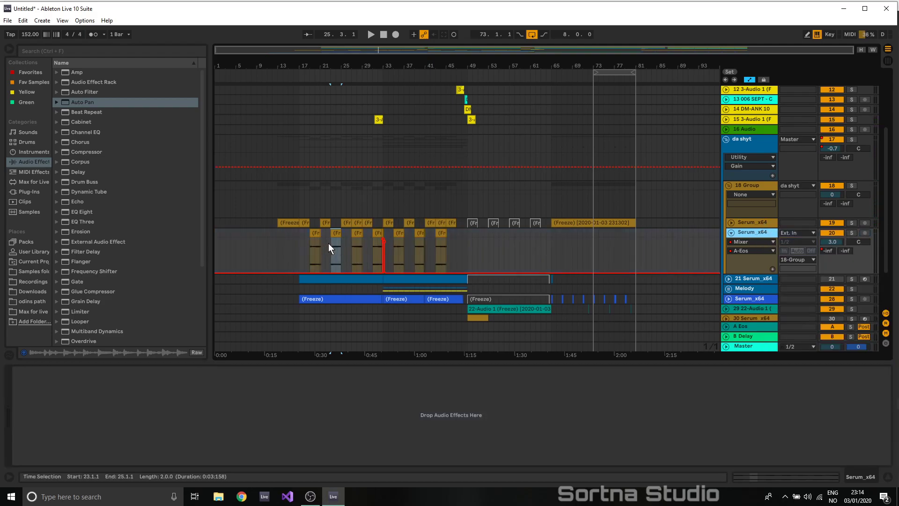
- Set the grid to 4 Bars and paste a copy of the two-bar clip from bar 23 at bar 65 on the same track
{"action": "key", "text": "space"}
{"action": "key", "text": "space"}
{"action": "left_click", "coordinate": [532, 240]}
{"action": "right_click", "coordinate": [532, 240]}
{"action": "left_click", "coordinate": [575, 375]}
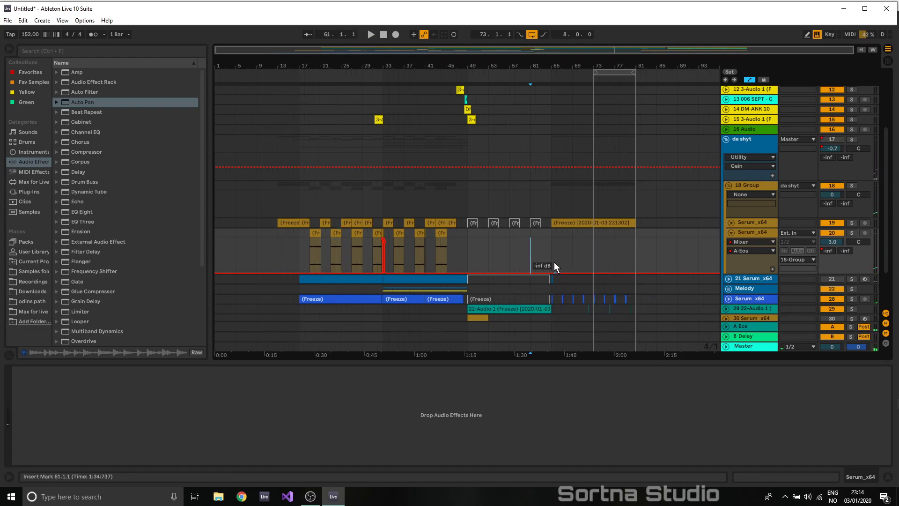
{"action": "key", "text": "ctrl+v"}
{"action": "key", "text": "space"}
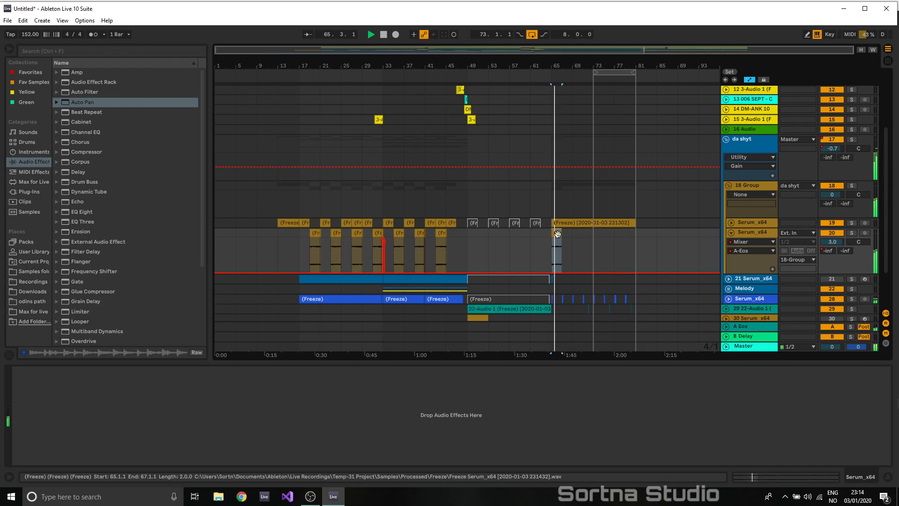
- Stretch the pasted clip to eight bars by doubling its segment BPM twice to 608, and use Texture warping with Grain Size 2.00
{"action": "double_click", "coordinate": [557, 231]}
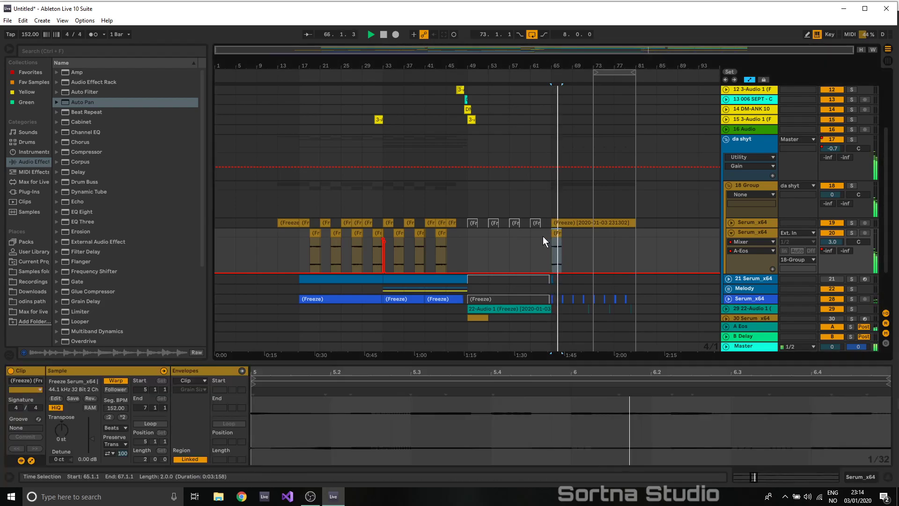
{"action": "left_click", "coordinate": [122, 416]}
{"action": "left_click", "coordinate": [122, 416]}
{"action": "left_click", "coordinate": [116, 427]}
{"action": "left_click", "coordinate": [123, 453]}
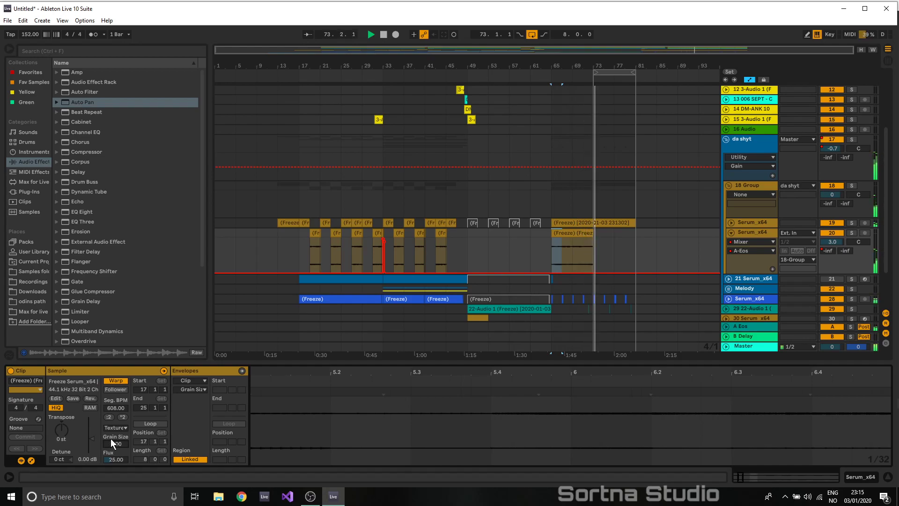
- Consolidate the stretched Serum_x64 clip from bar 65 to 73 and play it
{"action": "left_click", "coordinate": [588, 234]}
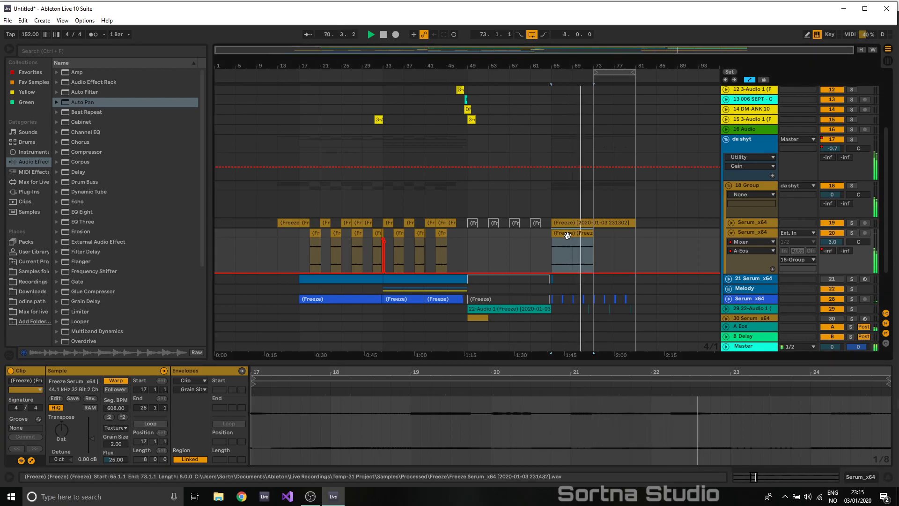
{"action": "key", "text": "ctrl+j"}
{"action": "left_click", "coordinate": [439, 269]}
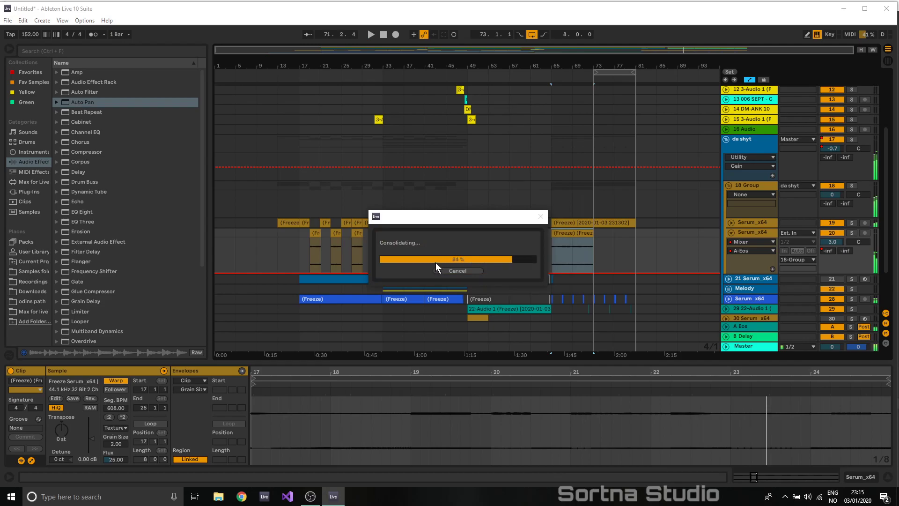
{"action": "key", "text": "space"}
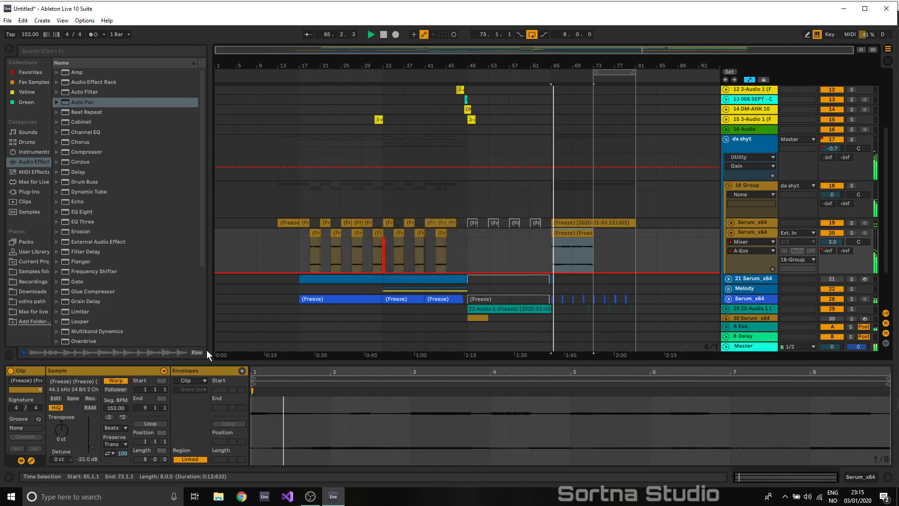
- Turn the grid off, try splitting the consolidated clip shortly after bar 65, and undo the split
{"action": "key", "text": "space"}
{"action": "left_click_drag", "start_coordinate": [658, 50], "coordinate": [658, 119]}
{"action": "right_click", "coordinate": [486, 251]}
{"action": "left_click", "coordinate": [530, 411]}
{"action": "left_click", "coordinate": [467, 254]}
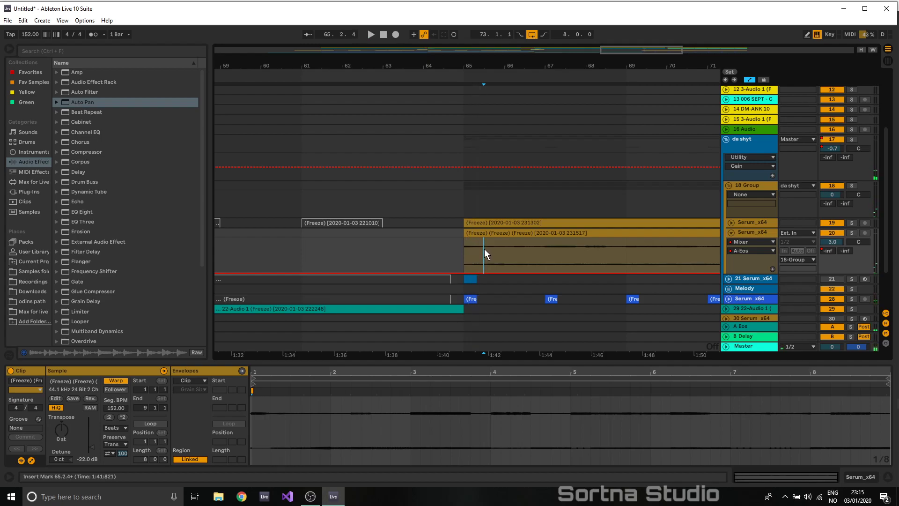
{"action": "key", "text": "ctrl+e"}
{"action": "key", "text": "space"}
{"action": "left_click", "coordinate": [464, 251]}
{"action": "key", "text": "space"}
{"action": "left_click_drag", "start_coordinate": [631, 44], "coordinate": [621, 69]}
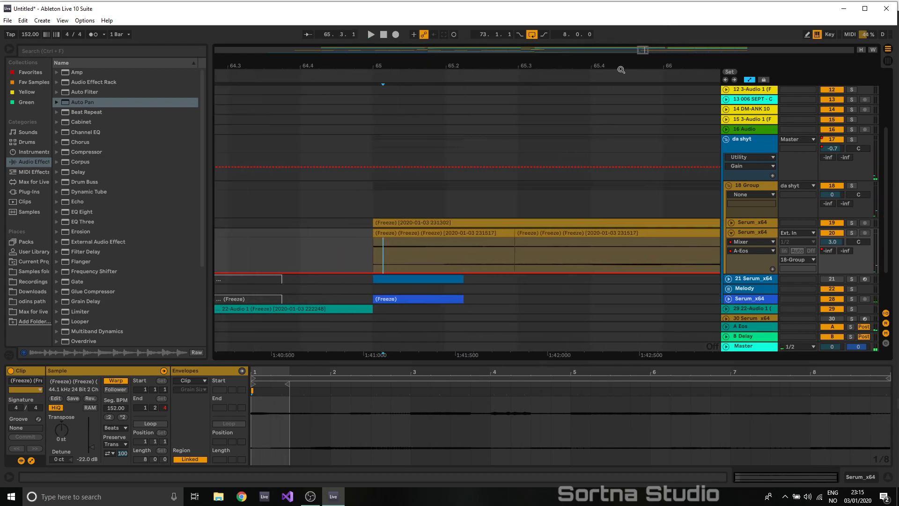
{"action": "key", "text": "ctrl+z"}
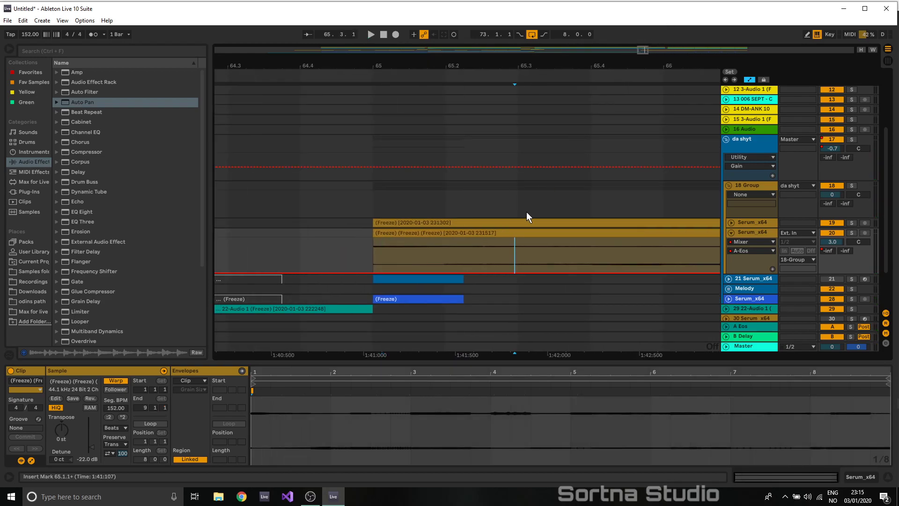
- Set the grid to 1/16 and split the consolidated Serum_x64 clip at beats 65.2, 65.3, 65.4 and 66
{"action": "right_click", "coordinate": [450, 255]}
{"action": "left_click", "coordinate": [523, 409]}
{"action": "left_click_drag", "start_coordinate": [446, 252], "coordinate": [372, 232]}
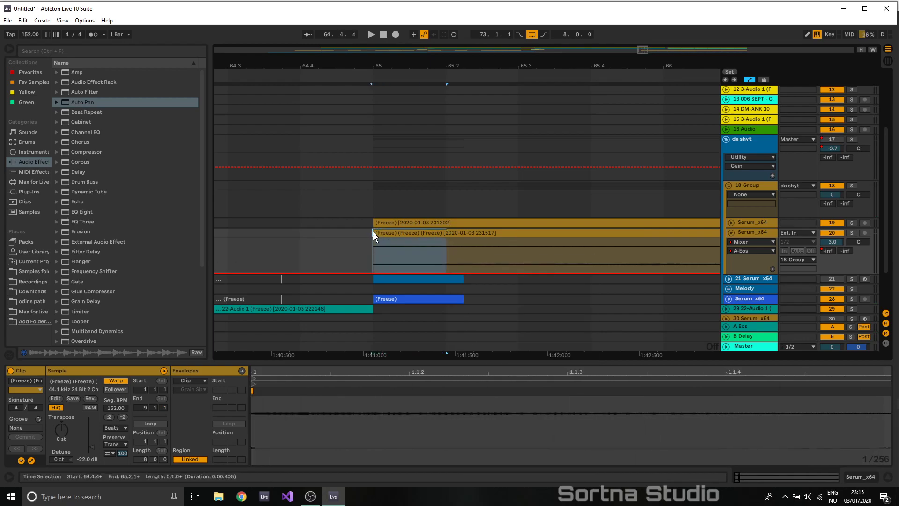
{"action": "right_click", "coordinate": [361, 234]}
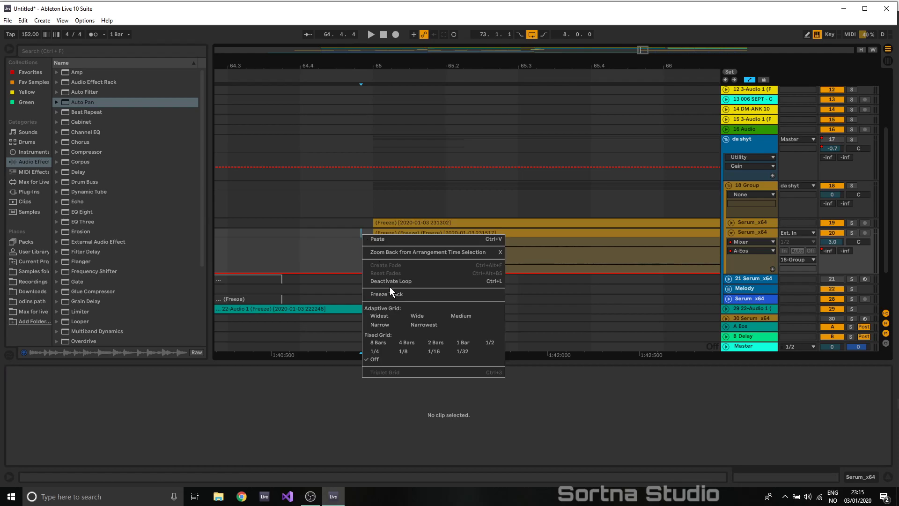
{"action": "left_click", "coordinate": [431, 351]}
{"action": "left_click_drag", "start_coordinate": [375, 248], "coordinate": [590, 246]}
{"action": "key", "text": "space"}
{"action": "key", "text": "space"}
{"action": "key", "text": "space"}
{"action": "key", "text": "space"}
{"action": "key", "text": "ctrl+e"}
{"action": "key", "text": "ctrl+e"}
{"action": "key", "text": "ctrl+e"}
{"action": "left_click", "coordinate": [662, 251]}
{"action": "key", "text": "ctrl+e"}
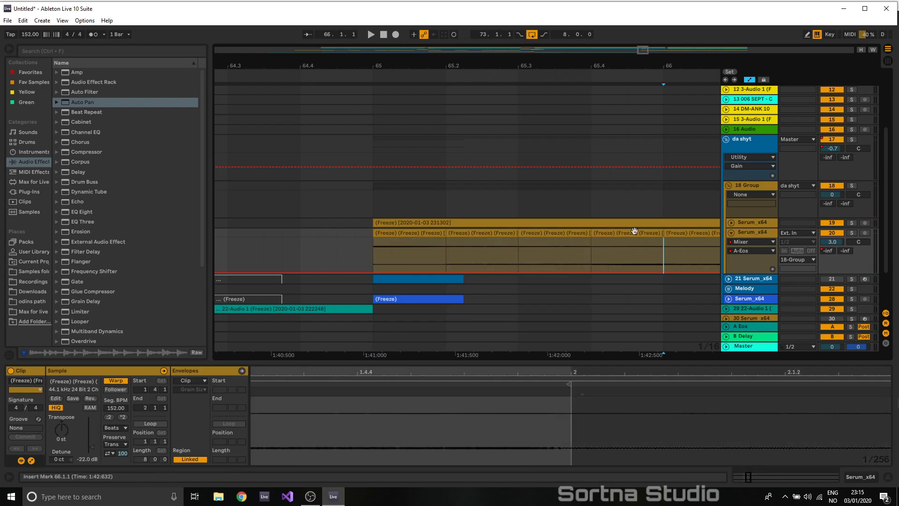
- Gate the slice at bar 65 using Beats warping with Preserve 1/16, transient looping off and a transient envelope of 13
{"action": "left_click", "coordinate": [427, 233]}
{"action": "left_click", "coordinate": [115, 428]}
{"action": "left_click", "coordinate": [116, 431]}
{"action": "left_click", "coordinate": [120, 443]}
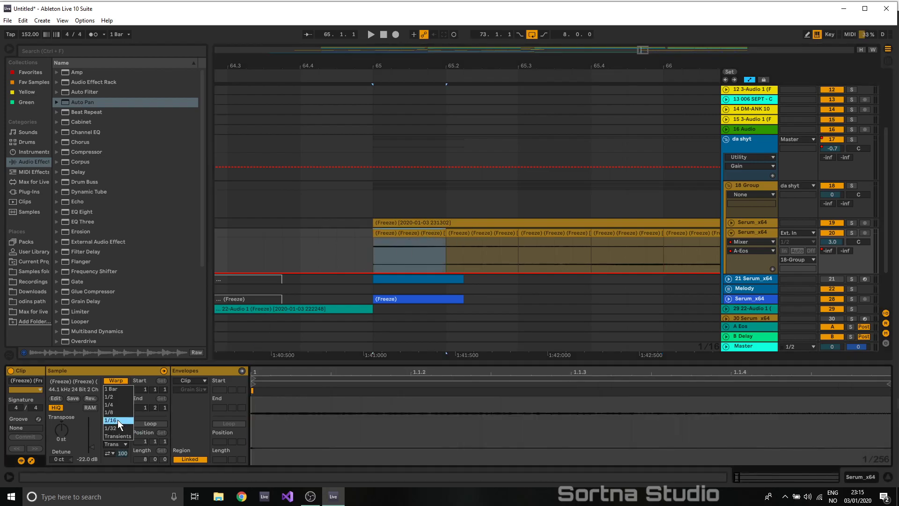
{"action": "left_click_drag", "start_coordinate": [123, 453], "coordinate": [123, 475]}
- Play the gated slice from bar 65 repeatedly to check its rhythm
{"action": "key", "text": "space"}
{"action": "key", "text": "space"}
{"action": "key", "text": "space"}
{"action": "key", "text": "space"}
{"action": "key", "text": "space"}
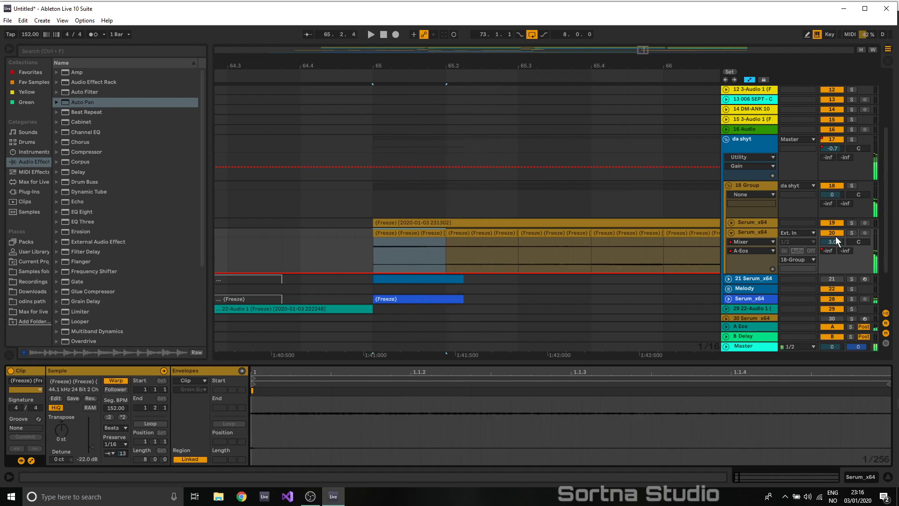
{"action": "key", "text": "space"}
{"action": "key", "text": "space"}
{"action": "key", "text": "space"}
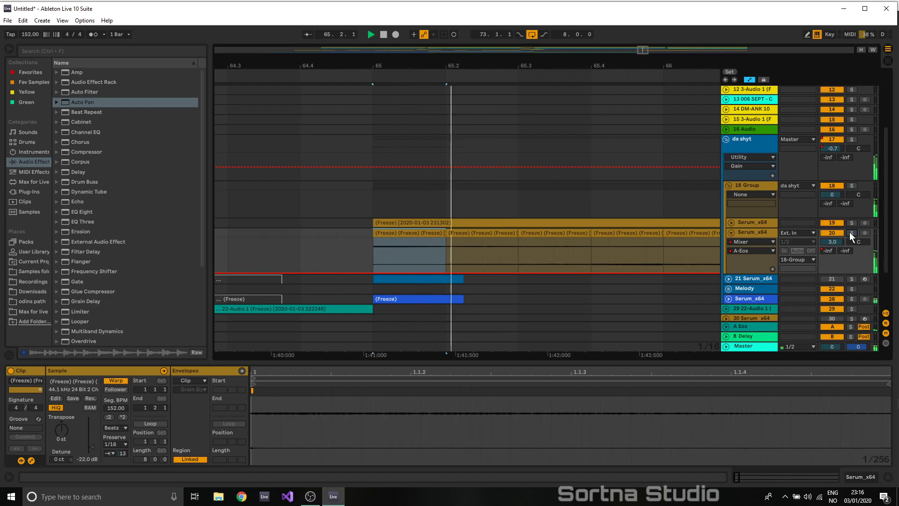
{"action": "key", "text": "space"}
{"action": "key", "text": "space"}
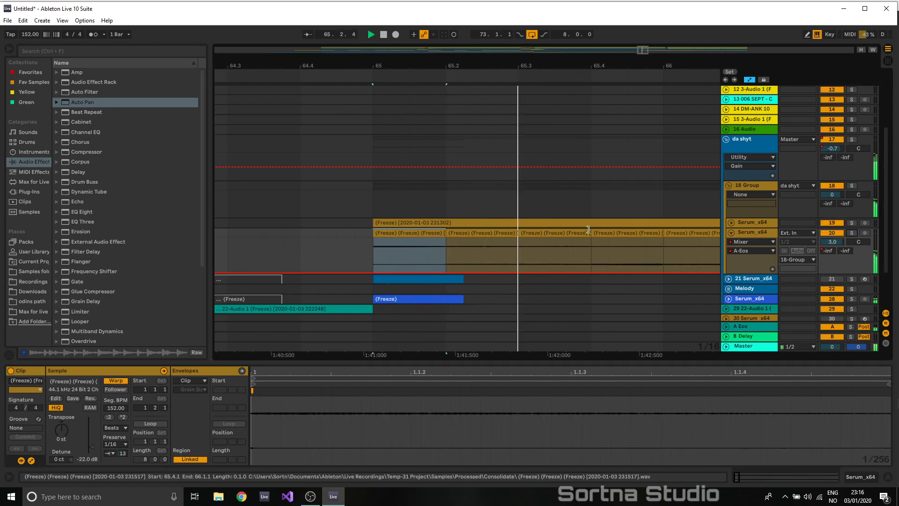
- Gate the slice at beat 65.3 with Preserve 1/8, transient looping off and a shortened envelope, and compare it with the neighbouring slices
{"action": "left_click", "coordinate": [531, 235]}
{"action": "key", "text": "space"}
{"action": "left_click", "coordinate": [117, 427]}
{"action": "left_click", "coordinate": [113, 437]}
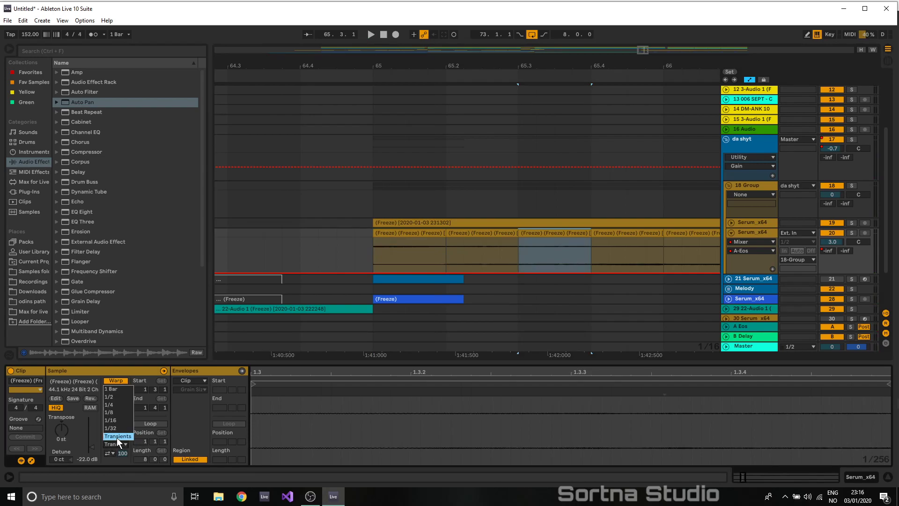
{"action": "left_click", "coordinate": [114, 411]}
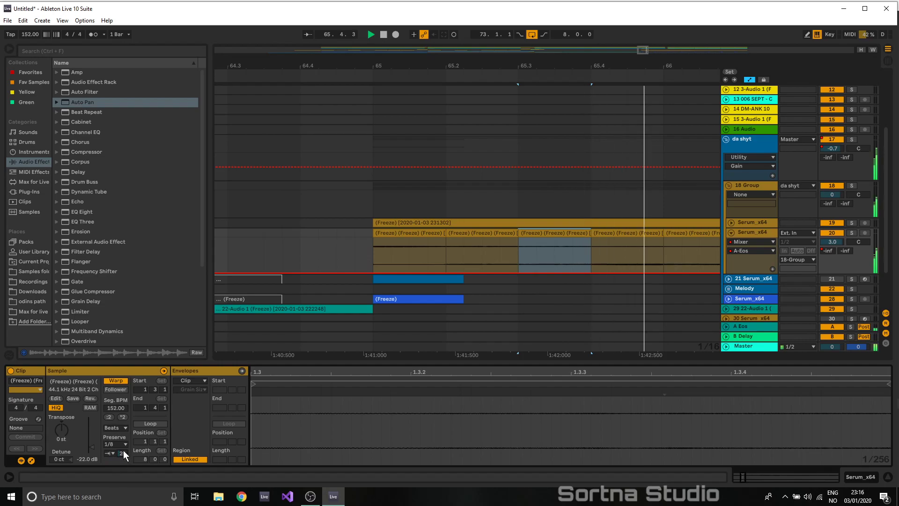
{"action": "left_click", "coordinate": [428, 238]}
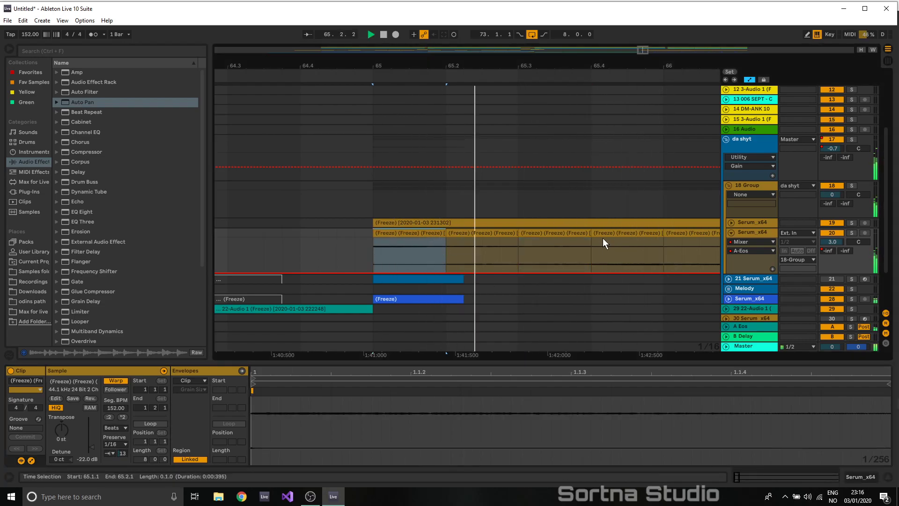
{"action": "left_click", "coordinate": [633, 234]}
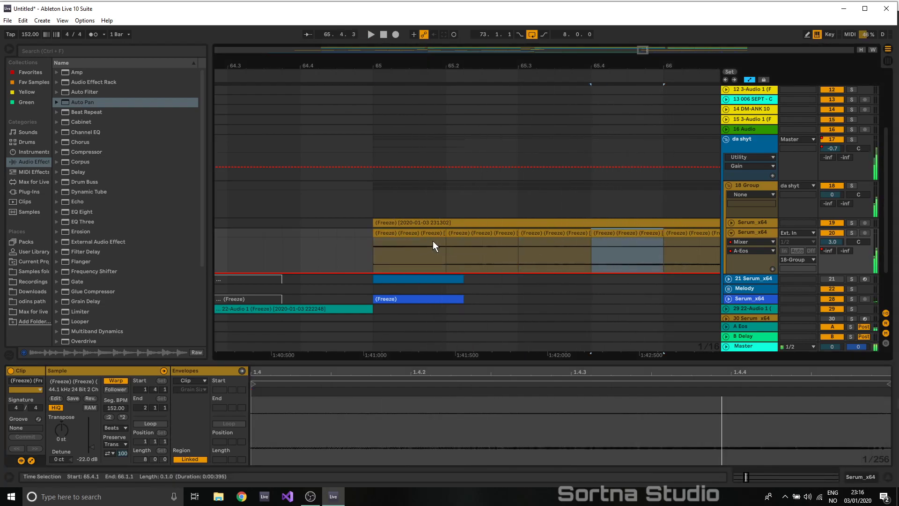
- Split the remaining Serum_x64 clip at beats 66.2, 66.3, 66.4 and 67
{"action": "left_click_drag", "start_coordinate": [642, 53], "coordinate": [651, 48]}
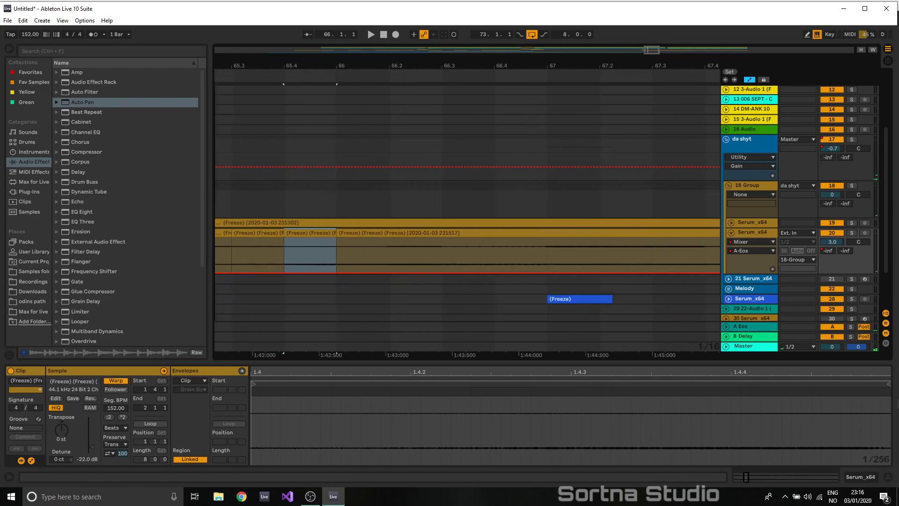
{"action": "left_click", "coordinate": [392, 244]}
{"action": "key", "text": "ctrl+e"}
{"action": "left_click", "coordinate": [439, 246]}
{"action": "key", "text": "ctrl+e"}
{"action": "left_click", "coordinate": [497, 248]}
{"action": "key", "text": "ctrl+e"}
{"action": "left_click", "coordinate": [545, 248]}
{"action": "key", "text": "ctrl+e"}
- Gate the slice at bar 66 using Beats warping with Preserve 1/16, transient looping off and a transient envelope of 1, and play it
{"action": "left_click", "coordinate": [376, 234]}
{"action": "key", "text": "space"}
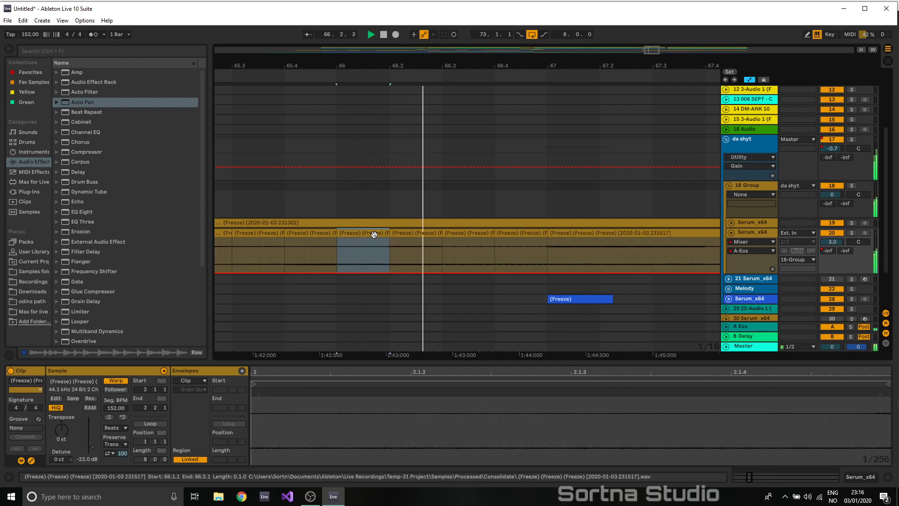
{"action": "key", "text": "space"}
{"action": "left_click", "coordinate": [228, 235]}
{"action": "key", "text": "space"}
{"action": "key", "text": "space"}
{"action": "left_click", "coordinate": [361, 235]}
{"action": "left_click", "coordinate": [116, 427]}
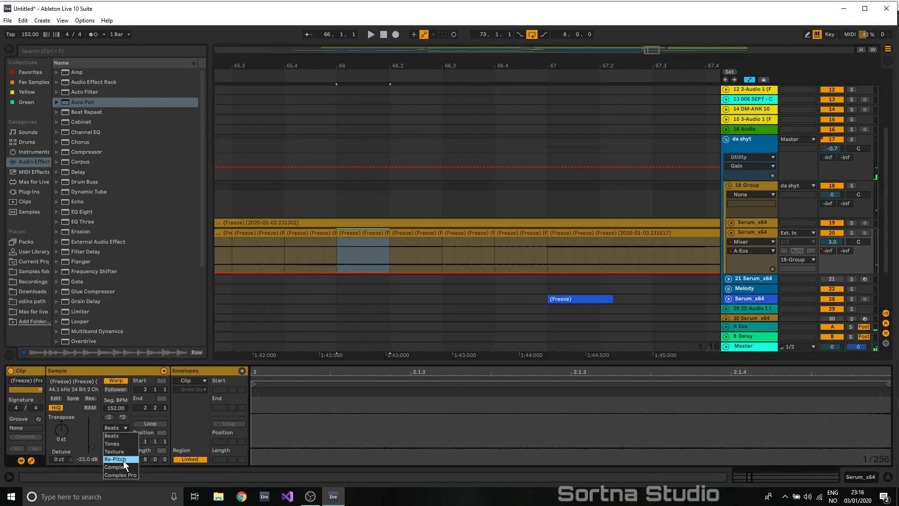
{"action": "left_click", "coordinate": [117, 436]}
{"action": "left_click", "coordinate": [114, 443]}
{"action": "left_click", "coordinate": [108, 461]}
{"action": "key", "text": "space"}
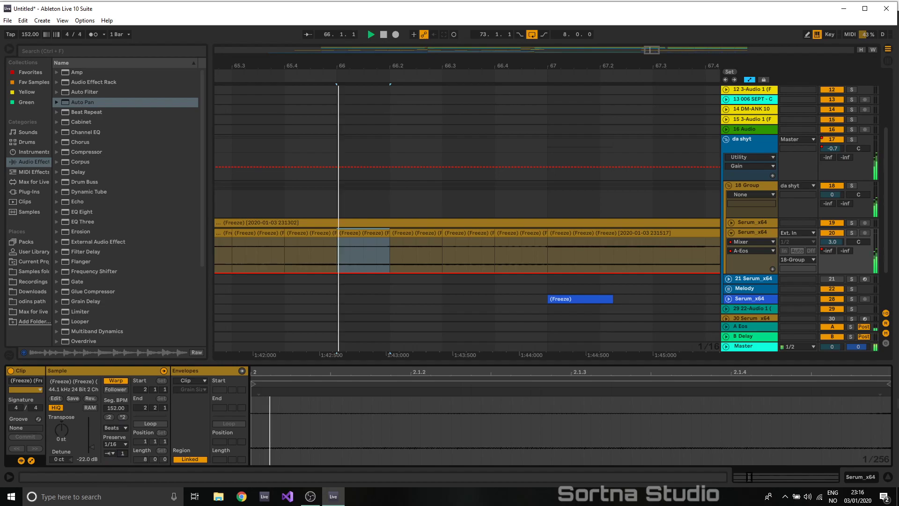
- Gate the slice at beat 66.2 with Preserve 1/8, transient looping off and a transient envelope of 43, and play it
{"action": "left_click", "coordinate": [403, 249]}
{"action": "key", "text": "space"}
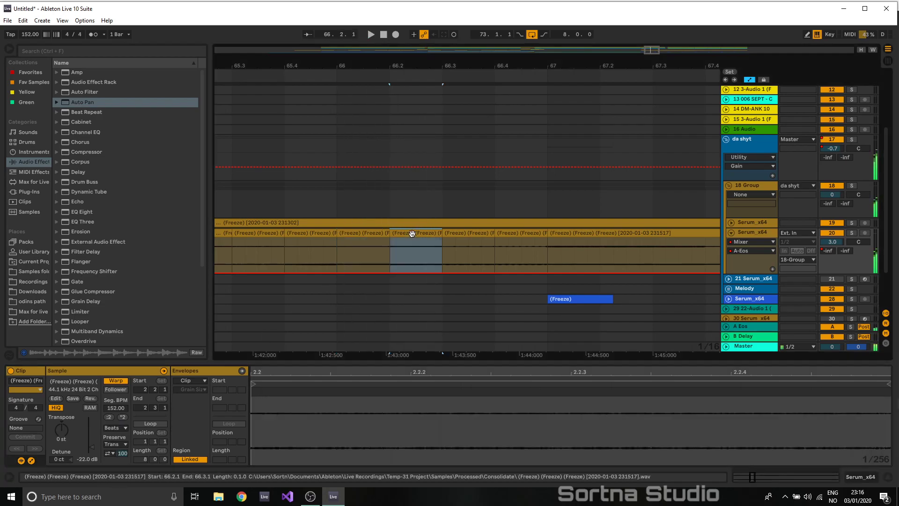
{"action": "left_click", "coordinate": [117, 443]}
{"action": "left_click", "coordinate": [117, 413]}
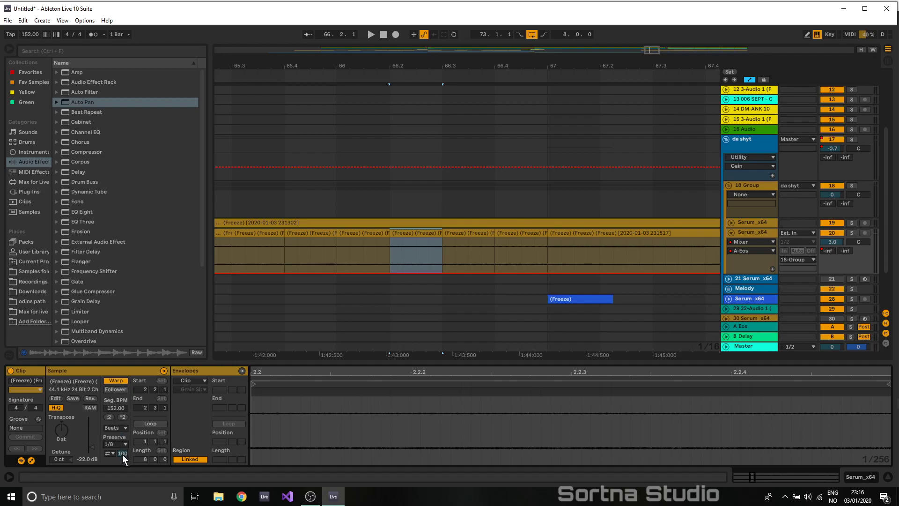
{"action": "left_click_drag", "start_coordinate": [122, 453], "coordinate": [122, 455]}
{"action": "key", "text": "space"}
{"action": "left_click", "coordinate": [108, 463]}
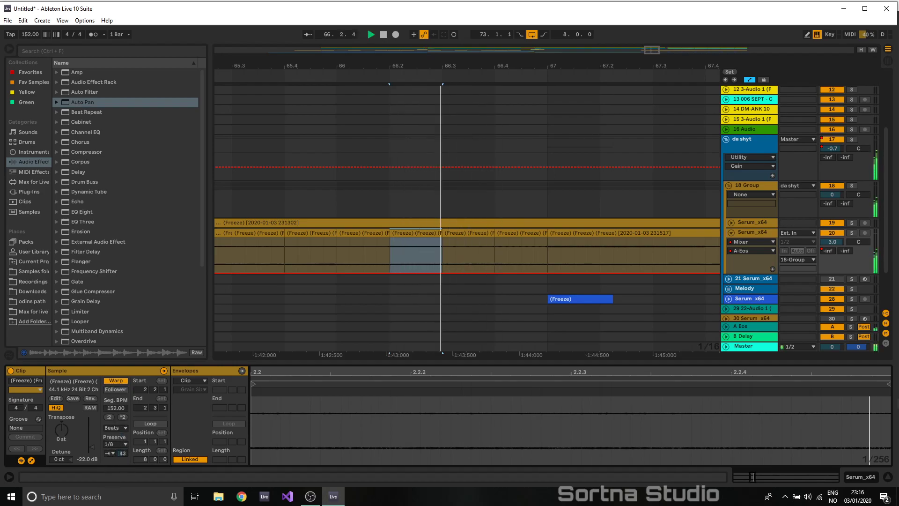
- Stretch the slice at beat 66.3 using Texture warping with a 608 BPM segment tempo and grain size 2.00, and play it
{"action": "left_click", "coordinate": [473, 233]}
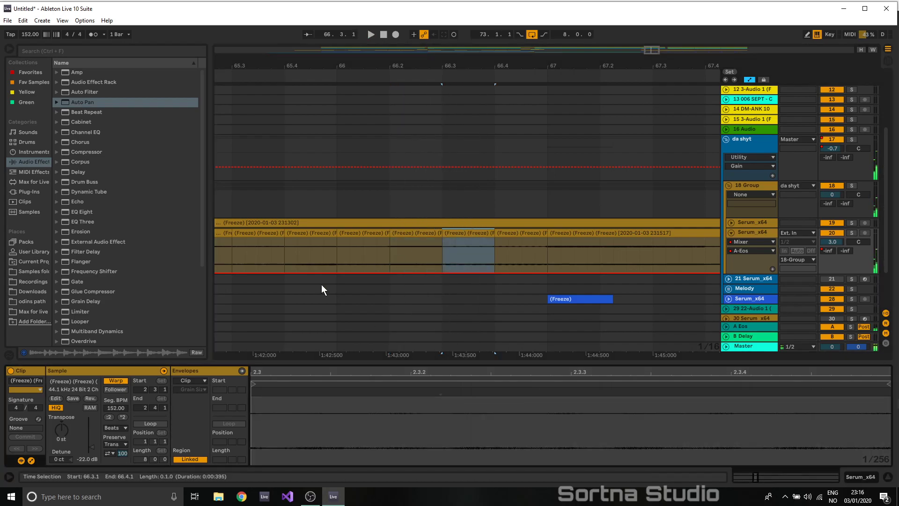
{"action": "left_click", "coordinate": [122, 417]}
{"action": "left_click", "coordinate": [122, 417]}
{"action": "left_click", "coordinate": [116, 427]}
{"action": "left_click", "coordinate": [120, 451]}
{"action": "key", "text": "space"}
{"action": "left_click_drag", "start_coordinate": [116, 444], "coordinate": [116, 473]}
{"action": "key", "text": "space"}
{"action": "key", "text": "space"}
{"action": "key", "text": "space"}
{"action": "key", "text": "space"}
{"action": "key", "text": "space"}
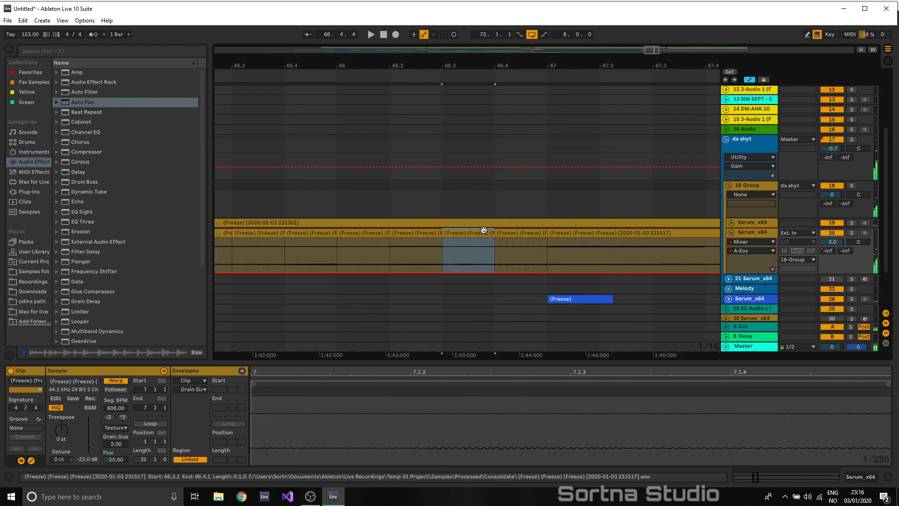
- Gate the slice at beat 66.4 with Preserve 1/16, transient looping off and a transient envelope of 4, and play it
{"action": "left_click", "coordinate": [520, 232]}
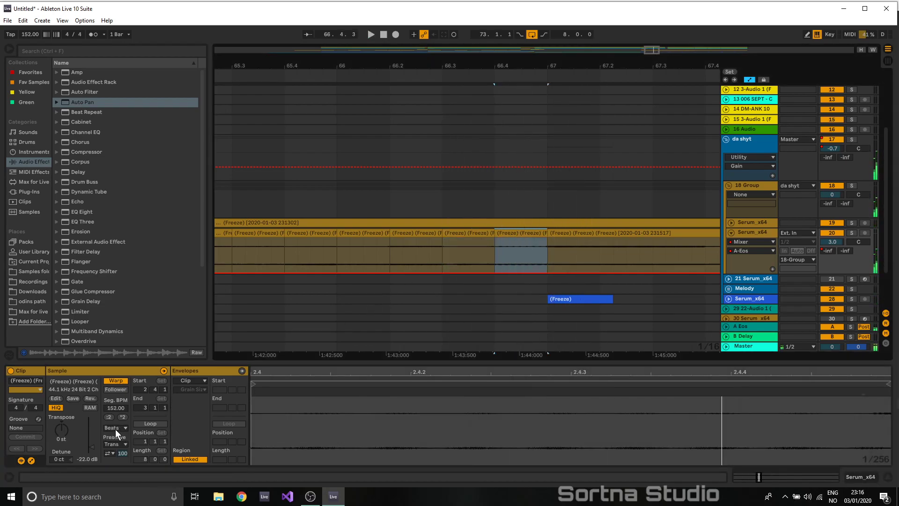
{"action": "left_click", "coordinate": [114, 443]}
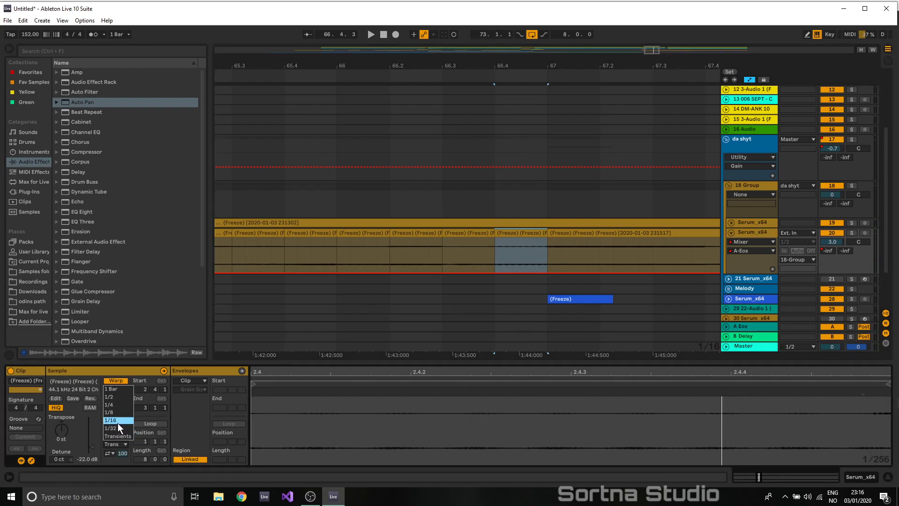
{"action": "left_click", "coordinate": [117, 420]}
{"action": "key", "text": "space"}
{"action": "key", "text": "space"}
{"action": "key", "text": "space"}
{"action": "left_click_drag", "start_coordinate": [122, 453], "coordinate": [123, 485]}
{"action": "left_click_drag", "start_coordinate": [122, 453], "coordinate": [122, 452]}
{"action": "key", "text": "space"}
{"action": "key", "text": "space"}
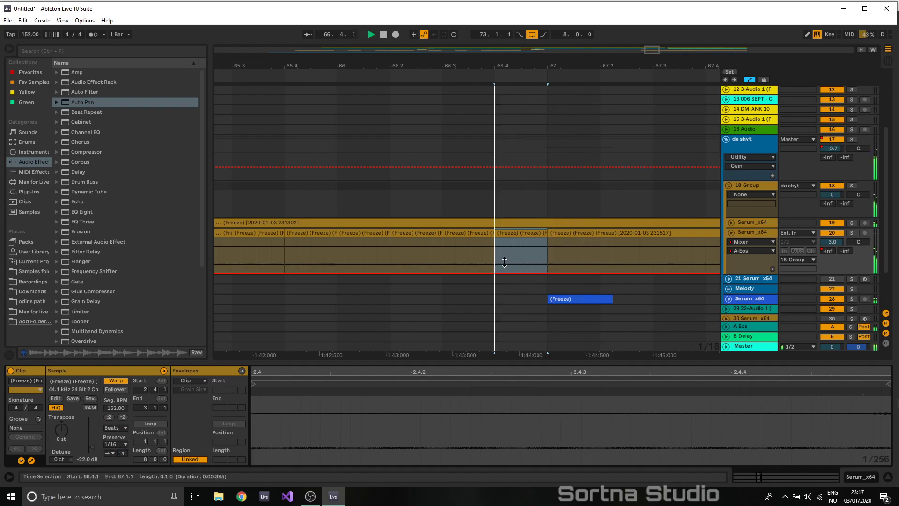
{"action": "key", "text": "space"}
- Consolidate the slice at beat 66.4, set its gain to -19.4 dB and play the sliced section
{"action": "key", "text": "ctrl+j"}
{"action": "key", "text": "space"}
{"action": "left_click_drag", "start_coordinate": [89, 446], "coordinate": [89, 435]}
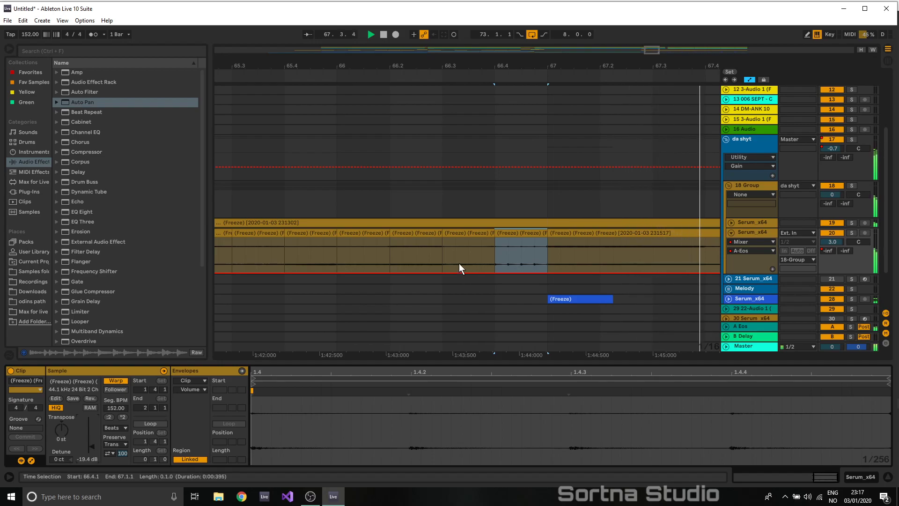
{"action": "left_click", "coordinate": [284, 252]}
{"action": "key", "text": "space"}
- Select the eight Serum_x64 slices from bar 65 to 67 and duplicate them three times to reach bar 73
{"action": "left_click_drag", "start_coordinate": [518, 66], "coordinate": [498, 43]}
{"action": "key", "text": "space"}
{"action": "left_click", "coordinate": [376, 234]}
{"action": "key", "text": "space"}
{"action": "left_click", "coordinate": [503, 233], "text": "shift"}
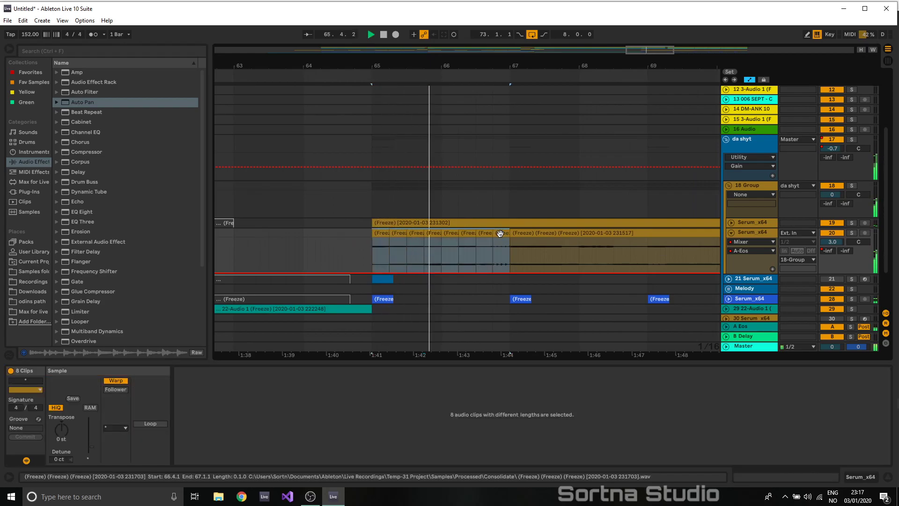
{"action": "key", "text": "ctrl+d"}
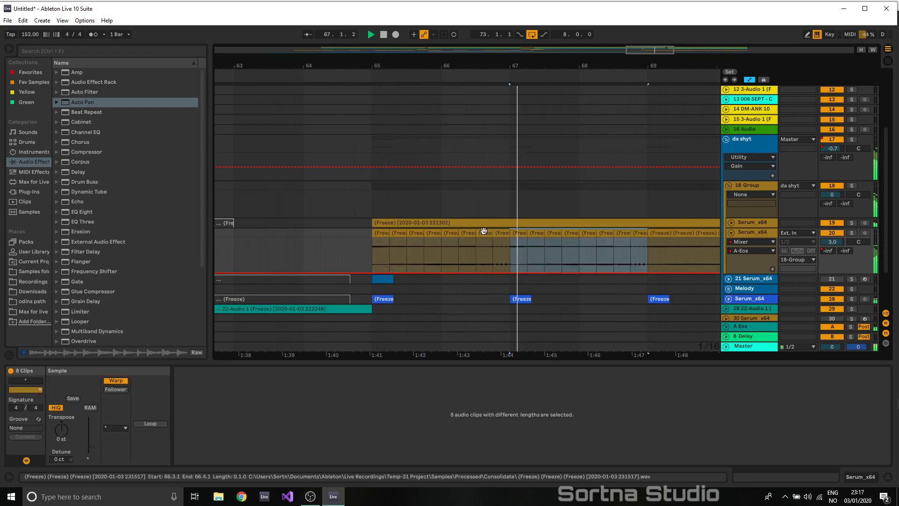
{"action": "key", "text": "ctrl+d"}
{"action": "key", "text": "ctrl+d"}
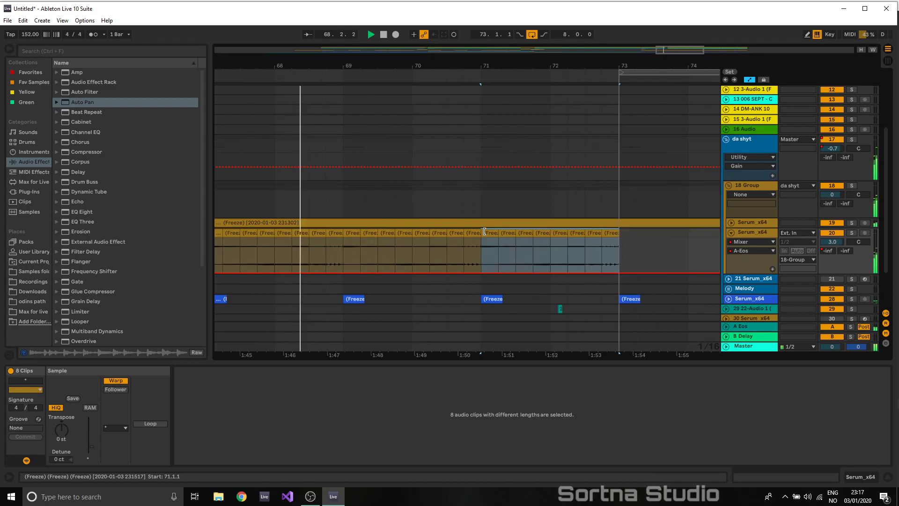
- Check the channel levels of the two Serum_x64 tracks in the session mixer and return to the arrangement
{"action": "left_click_drag", "start_coordinate": [433, 66], "coordinate": [466, 26]}
{"action": "key", "text": "Tab"}
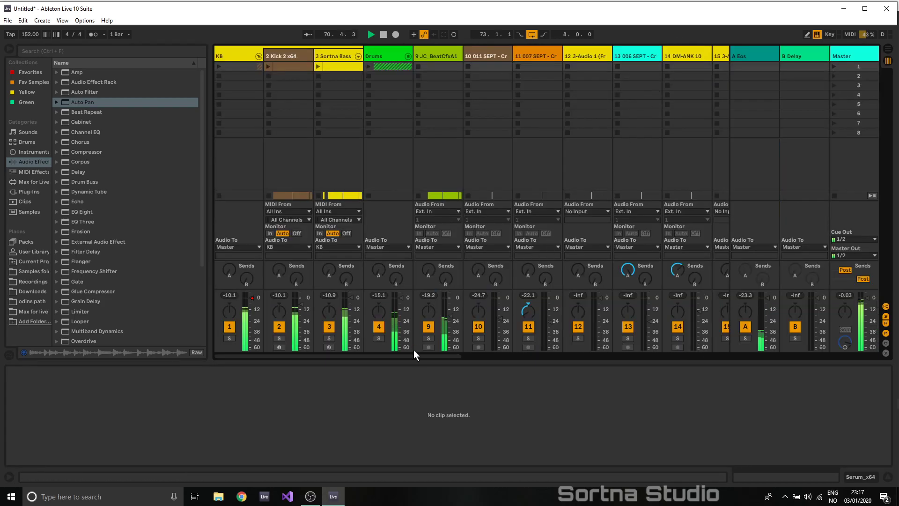
{"action": "left_click_drag", "start_coordinate": [406, 357], "coordinate": [619, 349]}
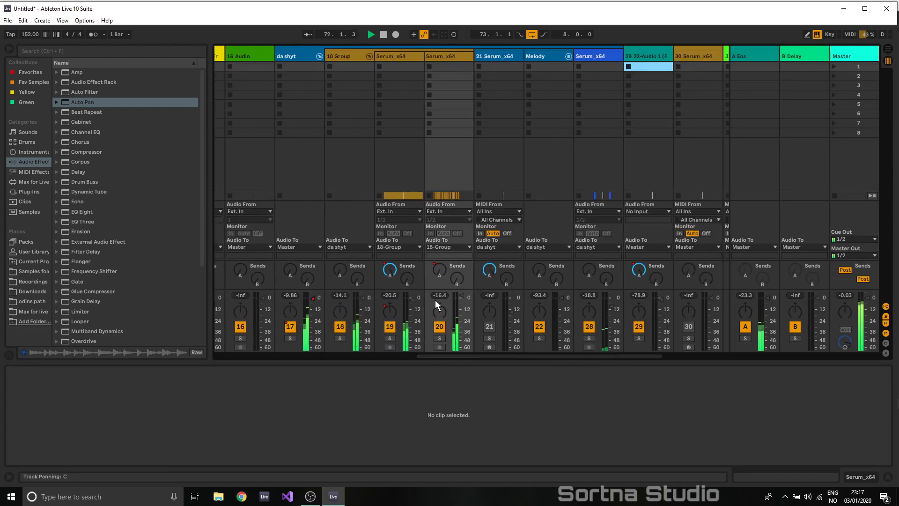
{"action": "key", "text": "Tab"}
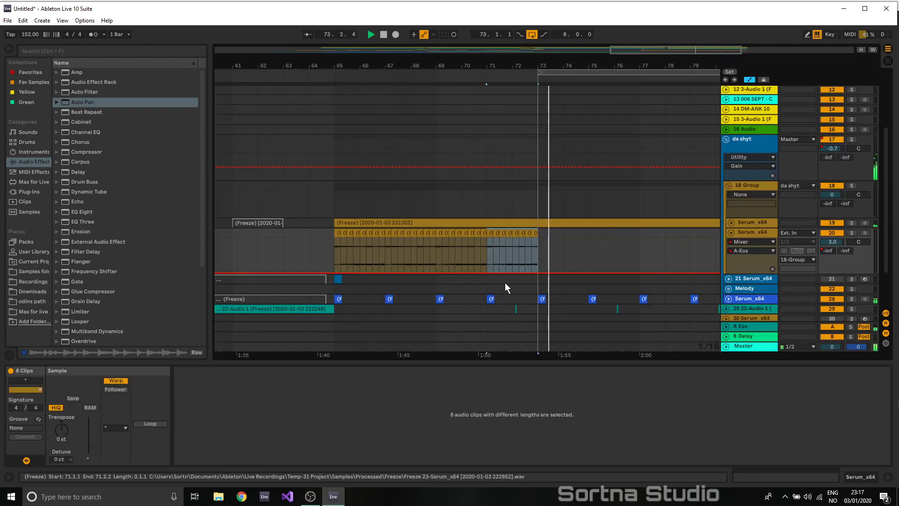
- Duplicate all 32 Serum_x64 slices from bars 65 to 73 so they fill the section up to bar 81
{"action": "key", "text": "space"}
{"action": "key", "text": "space"}
{"action": "left_click", "coordinate": [336, 233], "text": "shift"}
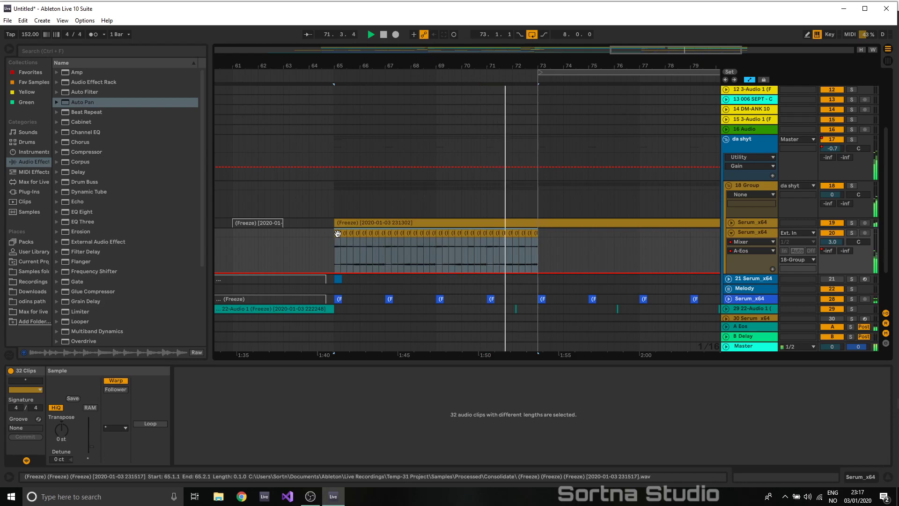
{"action": "key", "text": "ctrl+d"}
{"action": "left_click_drag", "start_coordinate": [673, 50], "coordinate": [673, 14]}
- Fold the sliced Serum_x64 track and the 18 Group, and play from just before bar 64
{"action": "left_click", "coordinate": [731, 232]}
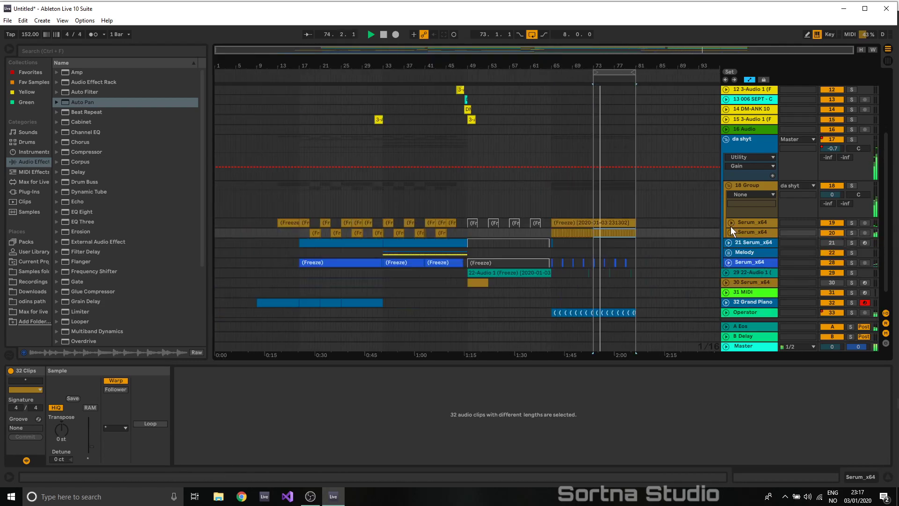
{"action": "left_click", "coordinate": [728, 185]}
{"action": "left_click", "coordinate": [725, 139]}
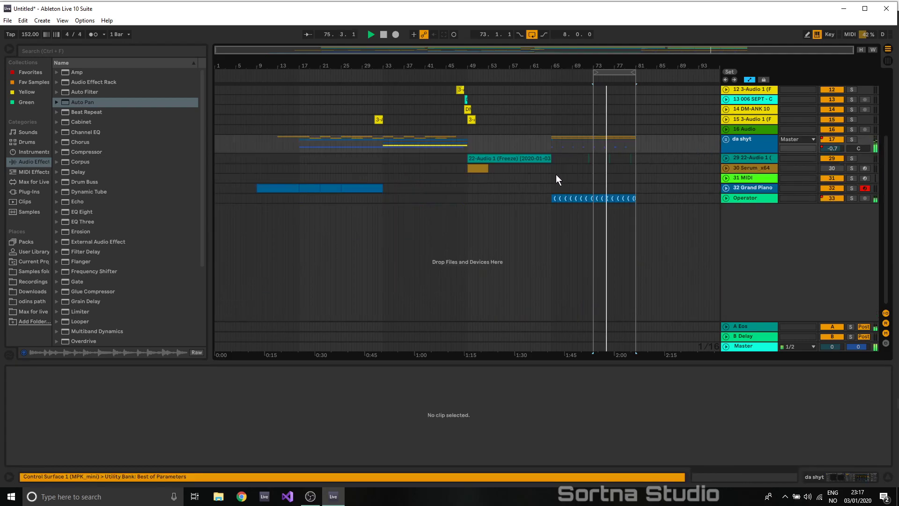
{"action": "left_click", "coordinate": [544, 177]}
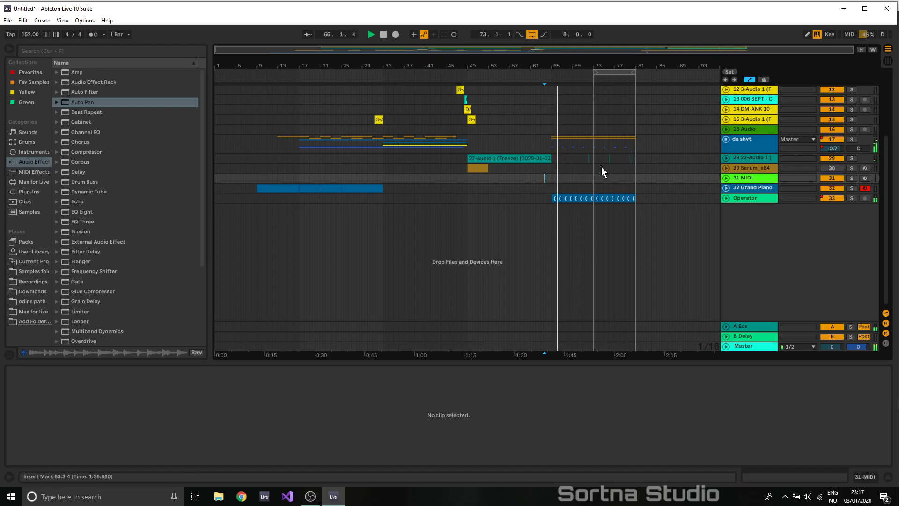
{"action": "left_click", "coordinate": [726, 139]}
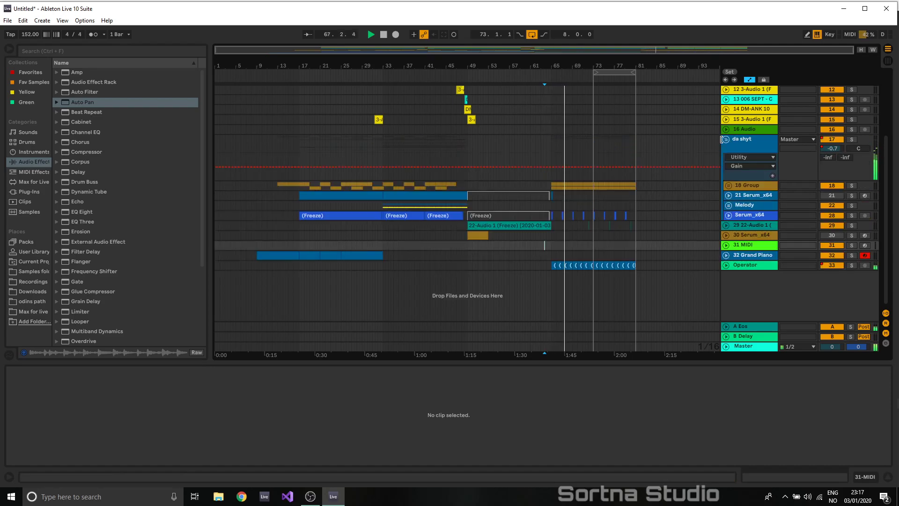
- Remove both Serum layers of the 18 Group between bars 65 and 69, and set the arrangement grid to 1/16
{"action": "left_click_drag", "start_coordinate": [700, 50], "coordinate": [698, 119]}
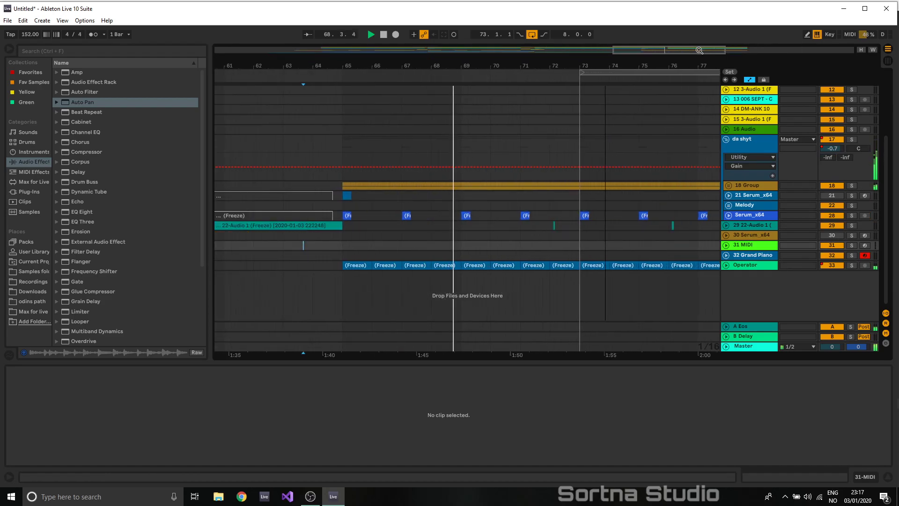
{"action": "right_click", "coordinate": [462, 186]}
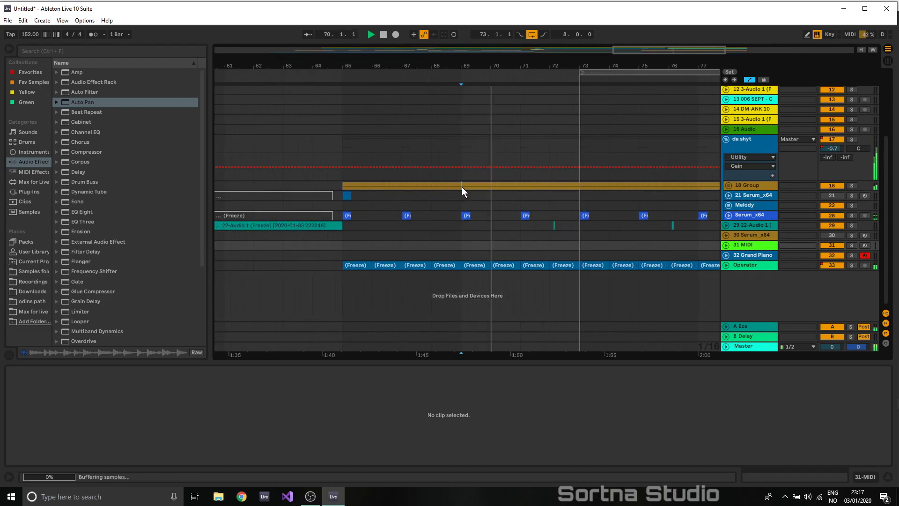
{"action": "left_click", "coordinate": [532, 264]}
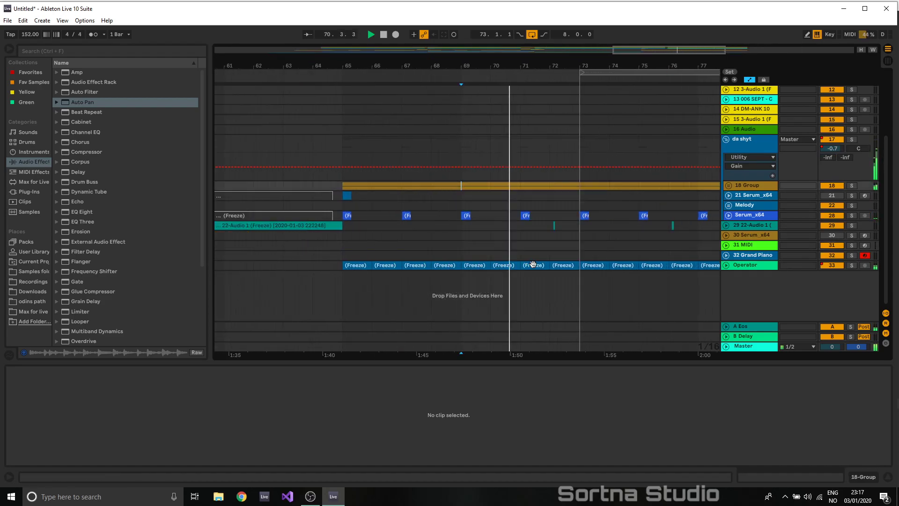
{"action": "left_click", "coordinate": [347, 183], "text": "shift"}
{"action": "left_click", "coordinate": [729, 185]}
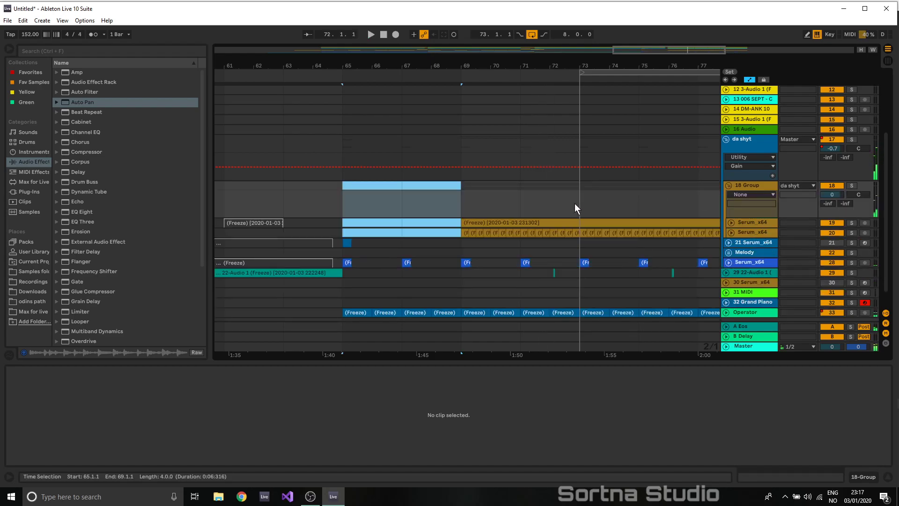
{"action": "right_click", "coordinate": [559, 203]}
{"action": "left_click", "coordinate": [629, 293]}
{"action": "left_click_drag", "start_coordinate": [685, 61], "coordinate": [626, 118]}
- Try repeating a three-sixteenth section of both Serum layers from bar 72 with four duplicates, and play it
{"action": "left_click", "coordinate": [508, 204]}
{"action": "key", "text": "space"}
{"action": "key", "text": "space"}
{"action": "left_click_drag", "start_coordinate": [510, 211], "coordinate": [524, 232]}
{"action": "key", "text": "ctrl+d"}
{"action": "key", "text": "ctrl+d"}
{"action": "key", "text": "ctrl+d"}
{"action": "key", "text": "ctrl+d"}
{"action": "left_click", "coordinate": [503, 206]}
{"action": "key", "text": "space"}
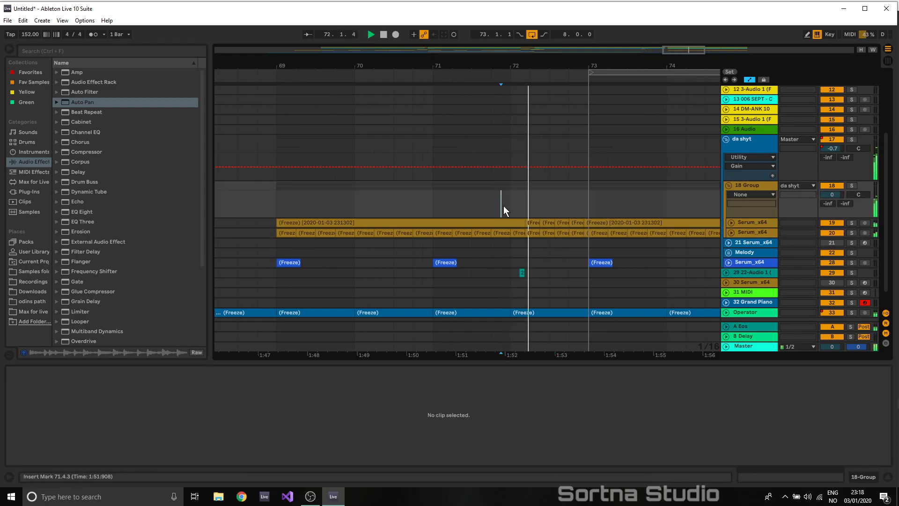
- Undo the four duplications of the short section after bar 72
{"action": "key", "text": "ctrl+z"}
{"action": "key", "text": "ctrl+z"}
{"action": "key", "text": "ctrl+z"}
{"action": "key", "text": "ctrl+z"}
{"action": "key", "text": "space"}
- Select both Serum layers from 71.4.3 to 72.1.2, duplicate the section five times up to bar 73 and play it
{"action": "left_click", "coordinate": [495, 209]}
{"action": "key", "text": "space"}
{"action": "key", "text": "space"}
{"action": "left_click_drag", "start_coordinate": [496, 209], "coordinate": [513, 237]}
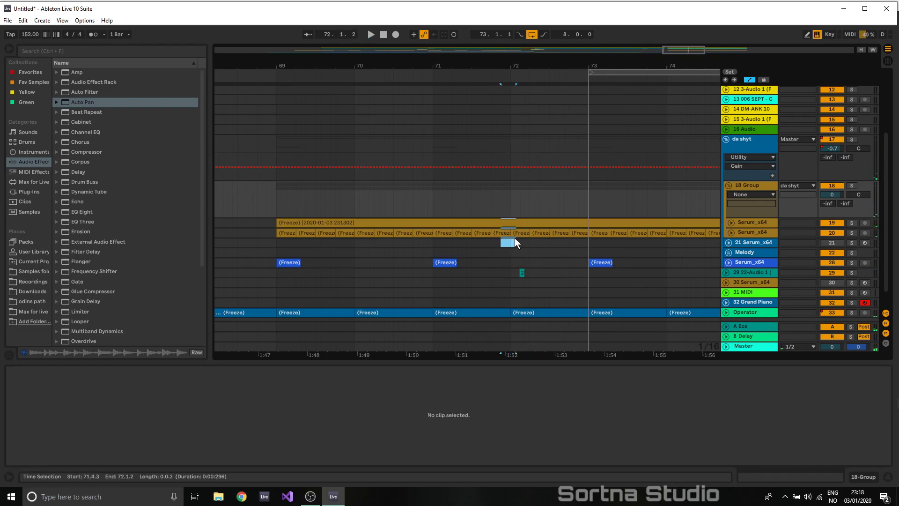
{"action": "key", "text": "ctrl+d"}
{"action": "key", "text": "ctrl+d"}
{"action": "key", "text": "ctrl+d"}
{"action": "key", "text": "ctrl+d"}
{"action": "key", "text": "ctrl+d"}
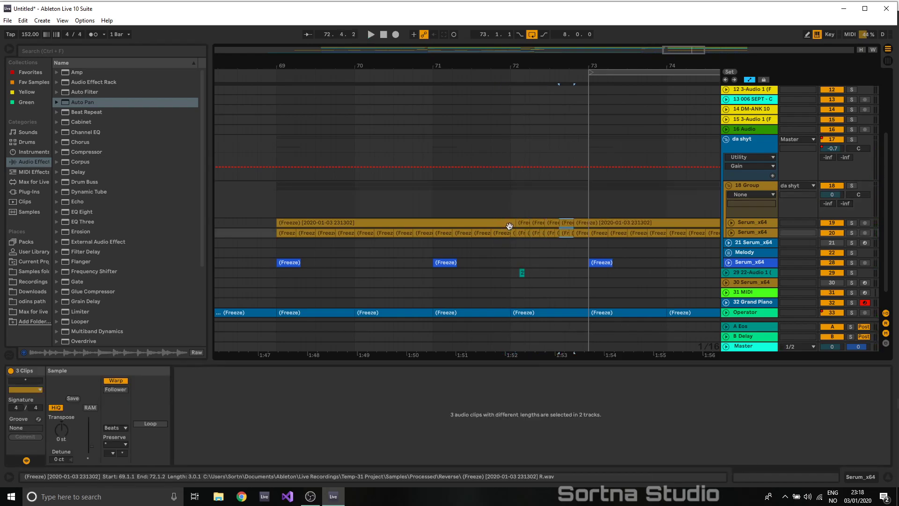
{"action": "left_click", "coordinate": [487, 205]}
{"action": "key", "text": "space"}
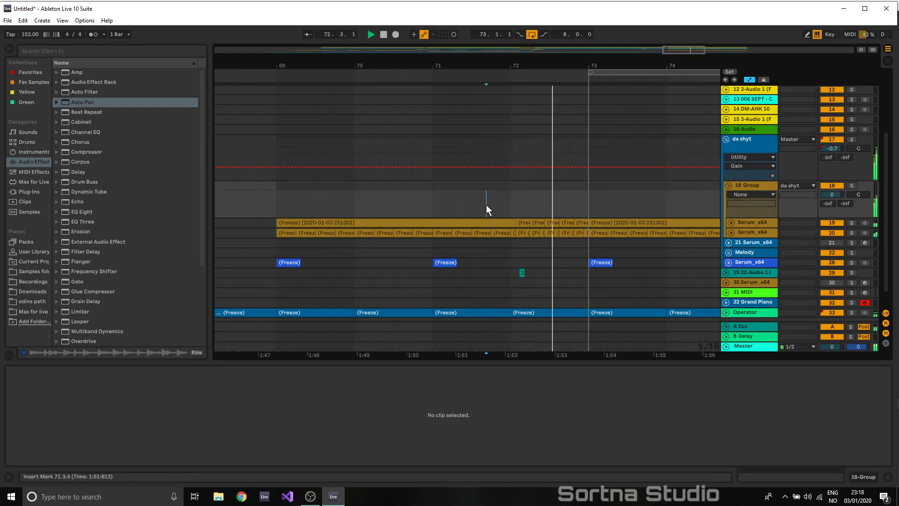
- Automate the sliced Serum_x64 track's panning to ramp from centre at bar 72 to 50L at bar 73
{"action": "left_click", "coordinate": [732, 232]}
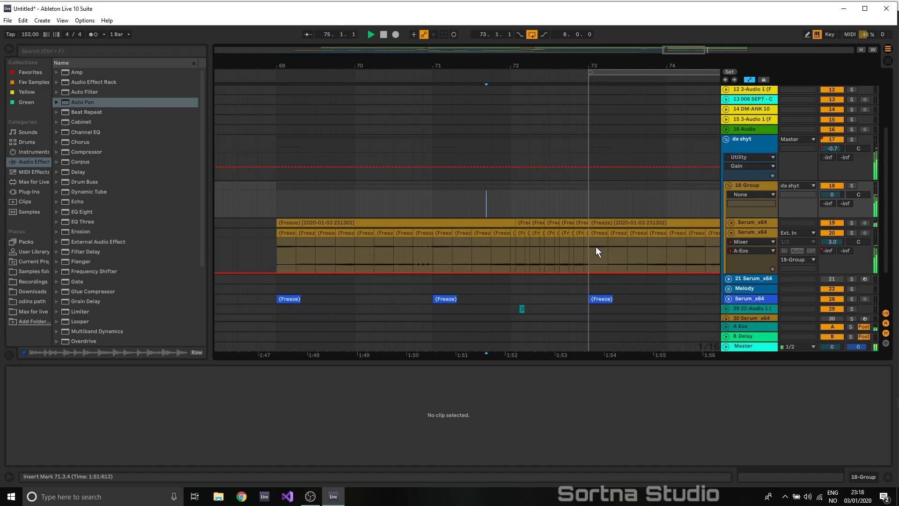
{"action": "right_click", "coordinate": [834, 240]}
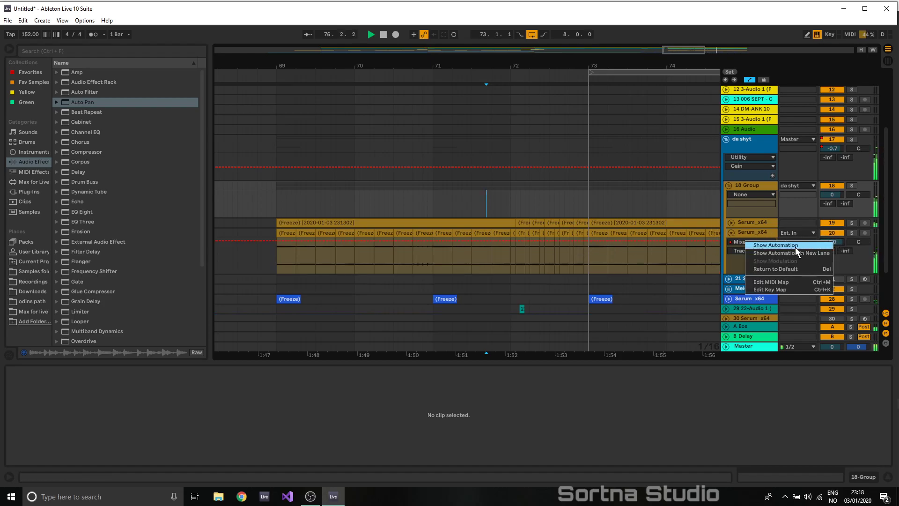
{"action": "left_click", "coordinate": [795, 246]}
{"action": "right_click", "coordinate": [864, 242]}
{"action": "left_click", "coordinate": [815, 261]}
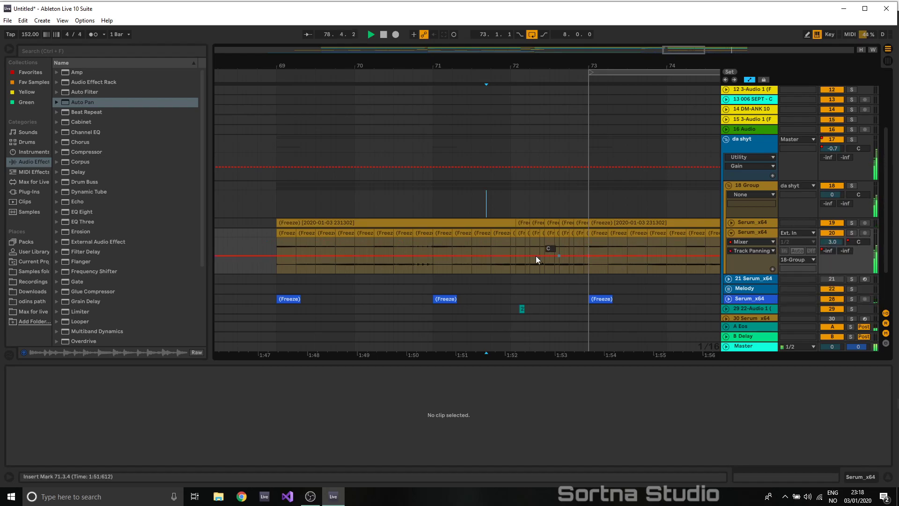
{"action": "left_click_drag", "start_coordinate": [575, 255], "coordinate": [588, 242]}
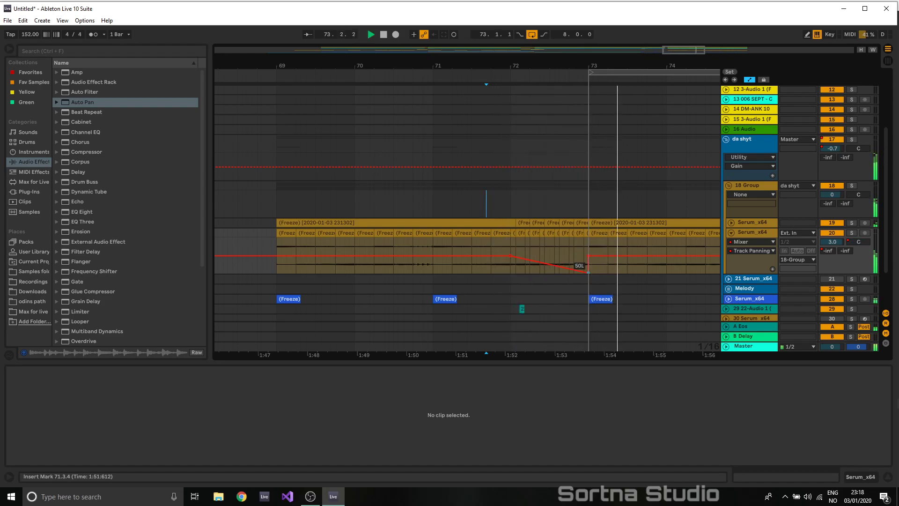
- Automate the track's A-Eos send to rise from mid bar 71 to about -4.2 dB just before bar 73, and play from bar 69
{"action": "left_click", "coordinate": [834, 252]}
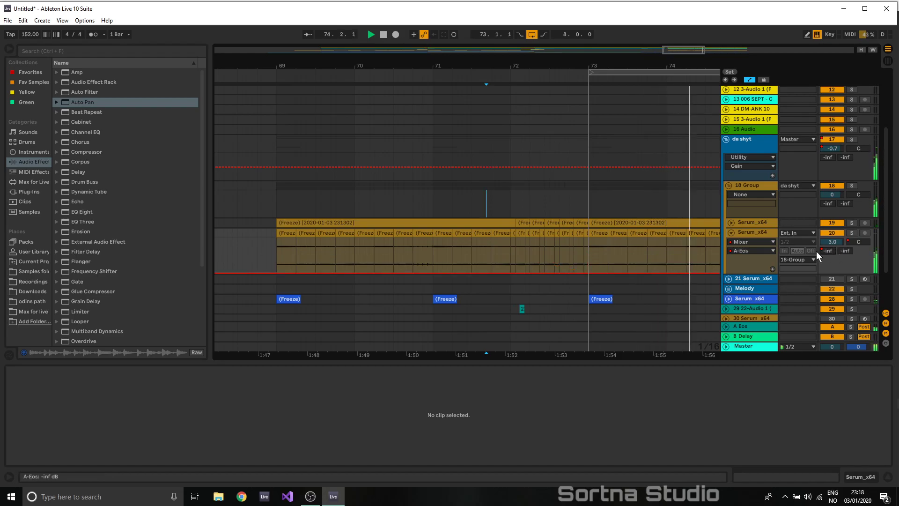
{"action": "left_click", "coordinate": [510, 271]}
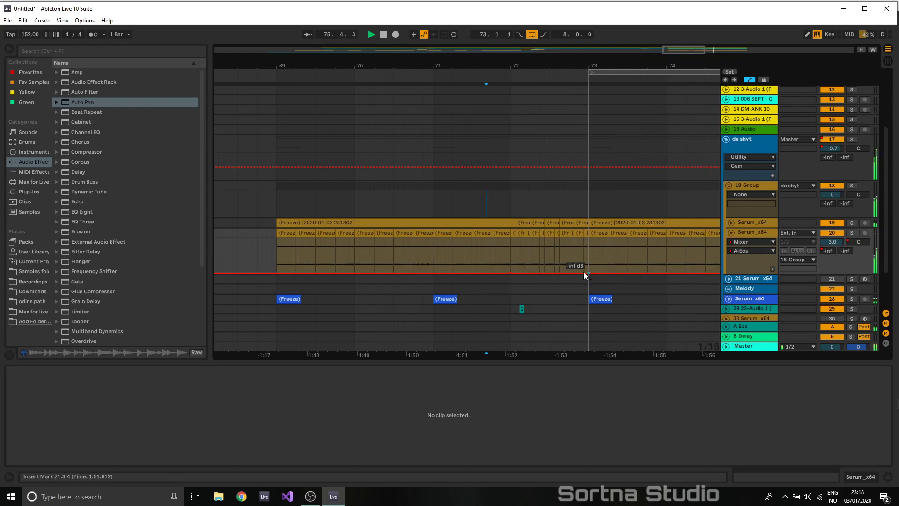
{"action": "left_click_drag", "start_coordinate": [588, 271], "coordinate": [584, 239]}
{"action": "left_click", "coordinate": [467, 272]}
{"action": "left_click", "coordinate": [509, 271]}
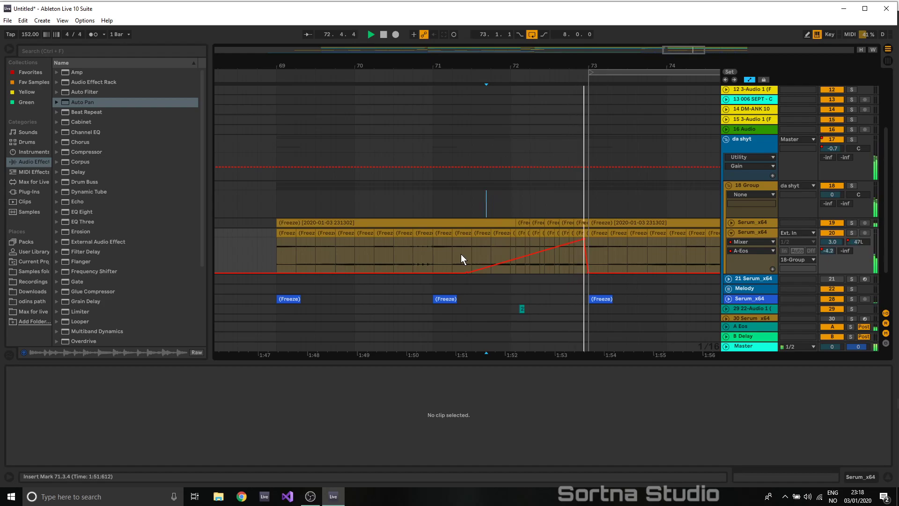
{"action": "left_click", "coordinate": [274, 252]}
{"action": "key", "text": "space"}
{"action": "key", "text": "space"}
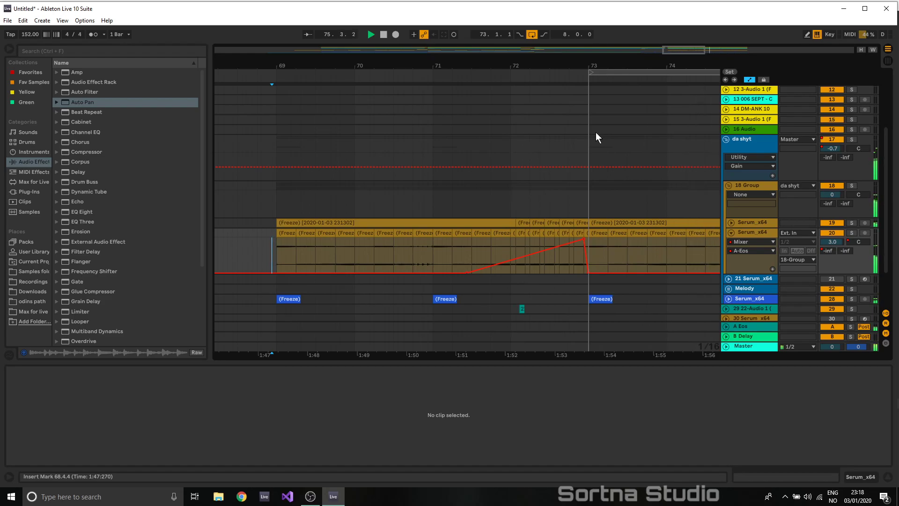
- Split the kick, drums and beat-loop clips to isolate the last eighth note before bar 73, from 72.4.3 to 73.1.1
{"action": "scroll", "coordinate": [608, 167], "scroll_direction": "up", "scroll_amount": 5}
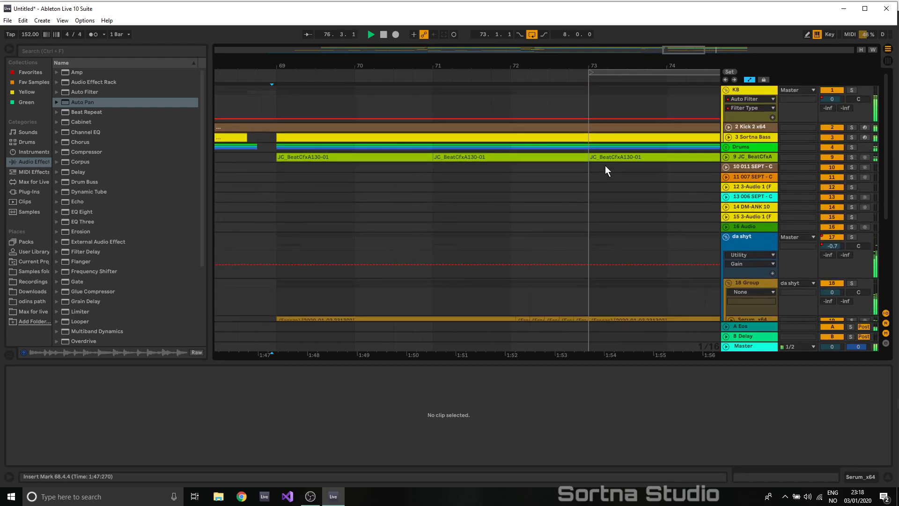
{"action": "right_click", "coordinate": [585, 109]}
{"action": "left_click", "coordinate": [627, 233]}
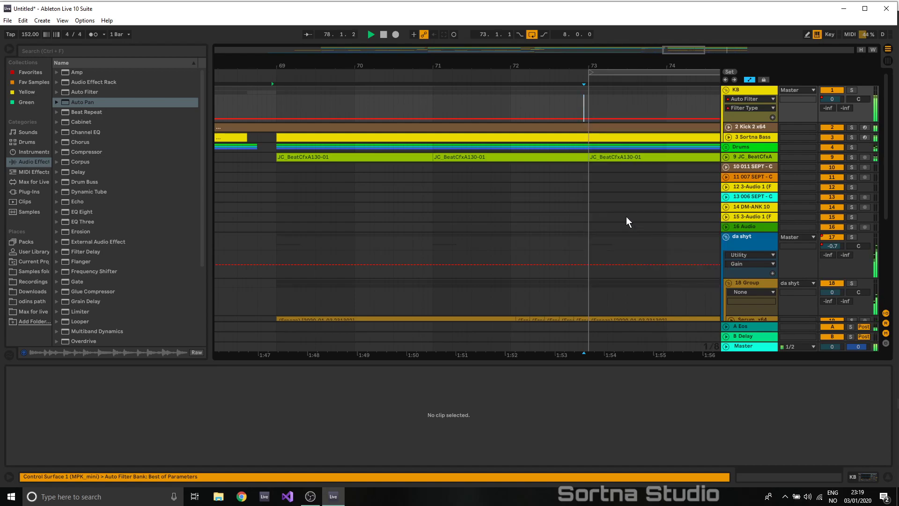
{"action": "left_click_drag", "start_coordinate": [582, 131], "coordinate": [584, 163]}
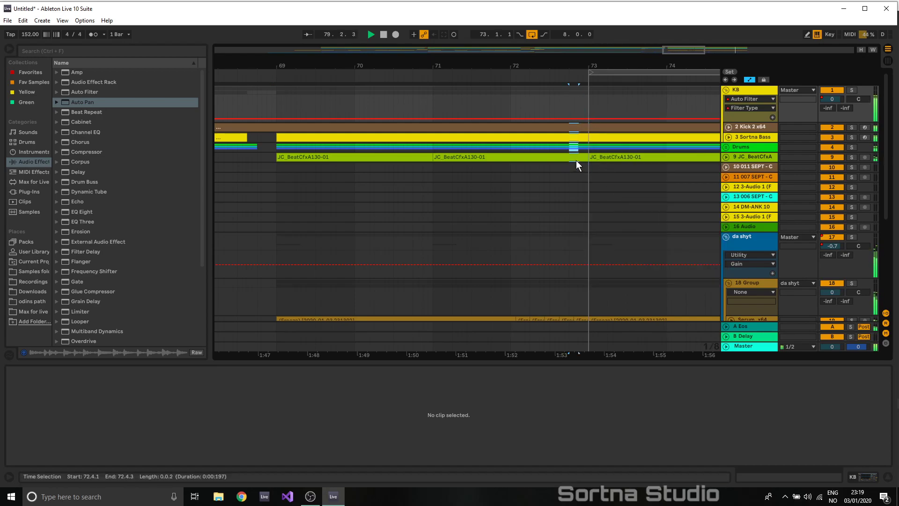
{"action": "key", "text": "ctrl+e"}
- Edit the kick's Utility gain automation between 72.4.3 and bar 73 and delete the drum clips in that gap
{"action": "left_click", "coordinate": [727, 127]}
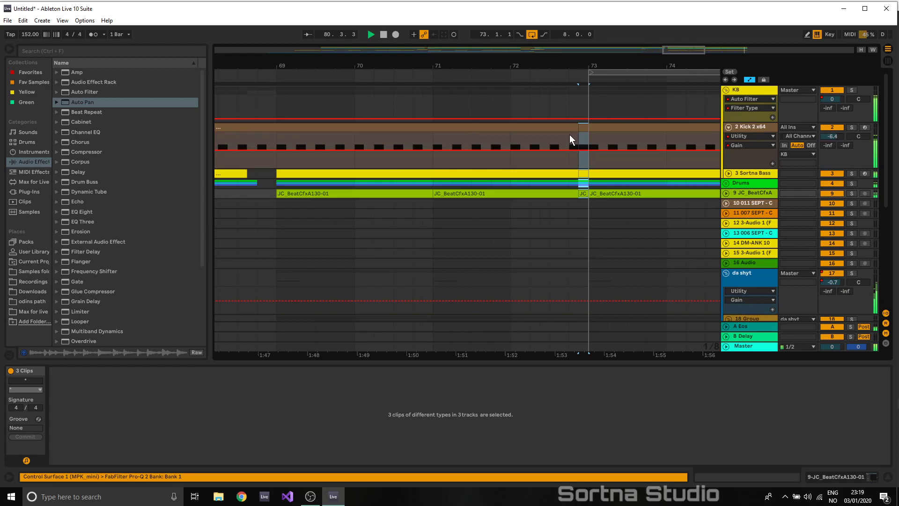
{"action": "left_click", "coordinate": [584, 130]}
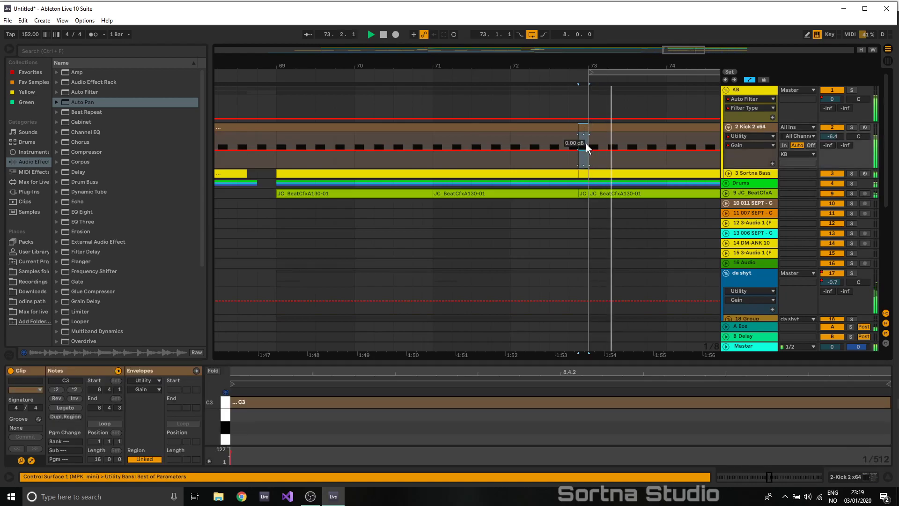
{"action": "left_click", "coordinate": [540, 162]}
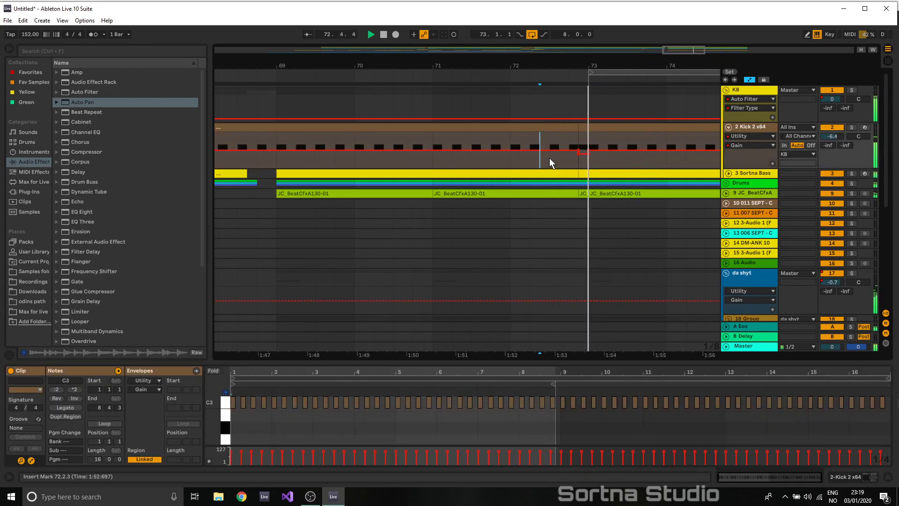
{"action": "left_click", "coordinate": [575, 148]}
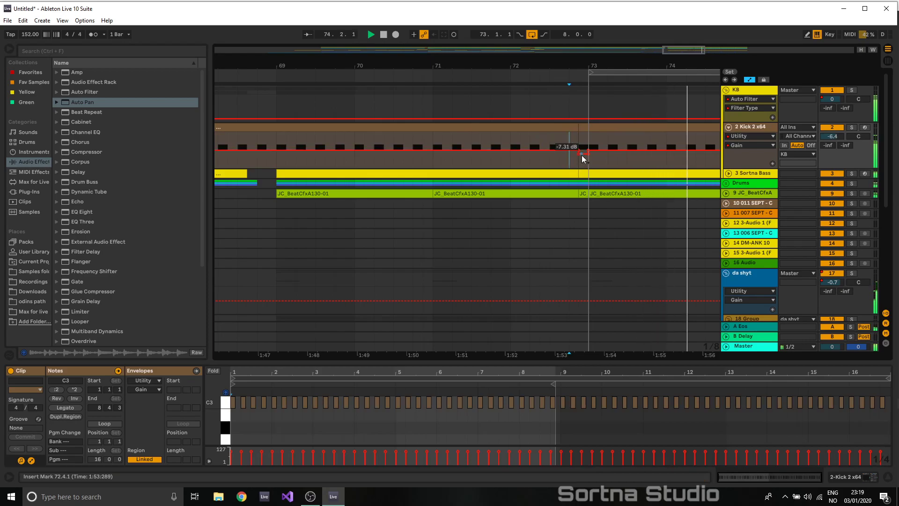
{"action": "left_click_drag", "start_coordinate": [584, 159], "coordinate": [582, 183]}
{"action": "key", "text": "Delete"}
- Trim the beat-loop clip's end back to 72.4.1 and delete the leftover short slice before bar 73
{"action": "left_click", "coordinate": [584, 193]}
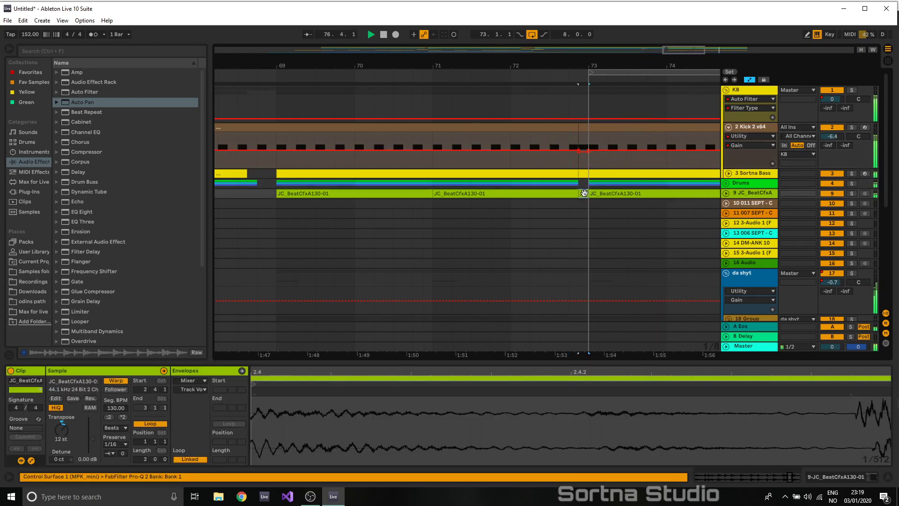
{"action": "left_click", "coordinate": [581, 195]}
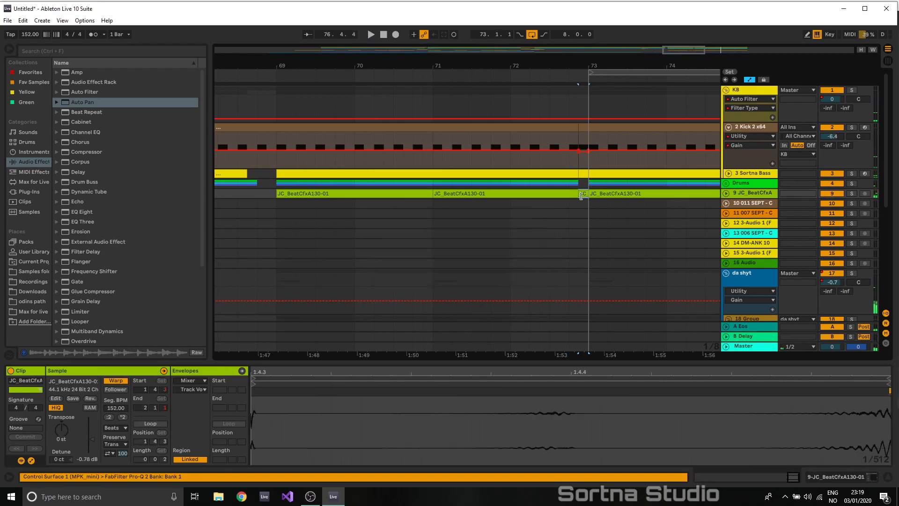
{"action": "left_click", "coordinate": [558, 202]}
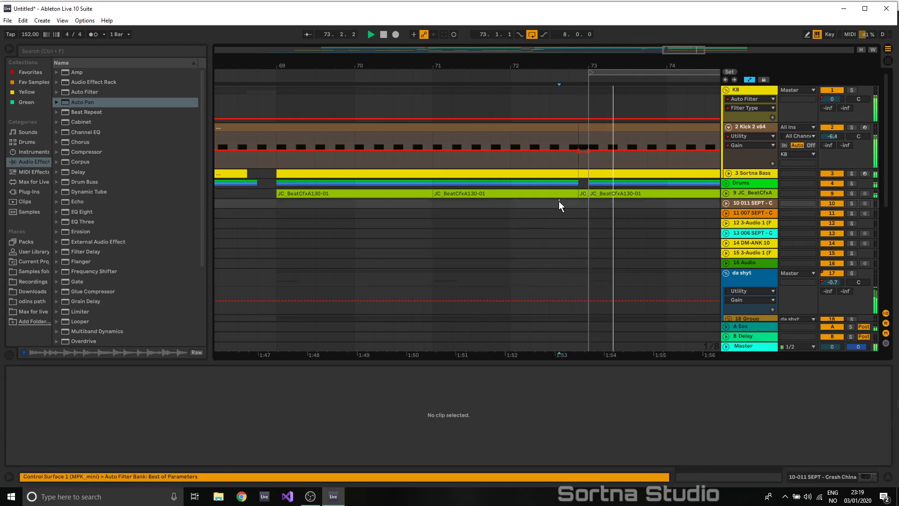
{"action": "left_click", "coordinate": [490, 214]}
{"action": "key", "text": "space"}
{"action": "key", "text": "space"}
{"action": "left_click_drag", "start_coordinate": [577, 194], "coordinate": [568, 194]}
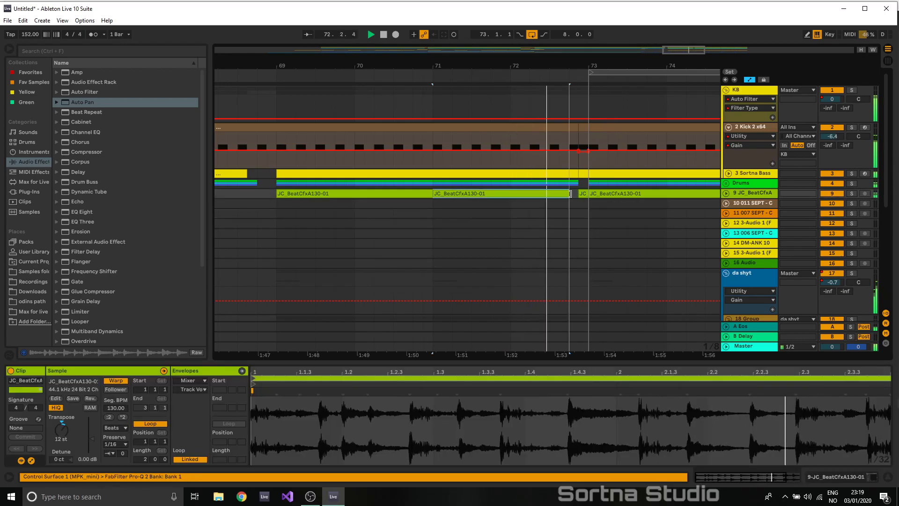
{"action": "left_click", "coordinate": [583, 193]}
{"action": "key", "text": "Delete"}
- Split off the first beat of bar 73 in the beat loop and set it to Texture warp, 520 BPM and 18 st transpose
{"action": "left_click_drag", "start_coordinate": [590, 202], "coordinate": [603, 192]}
{"action": "key", "text": "ctrl+e"}
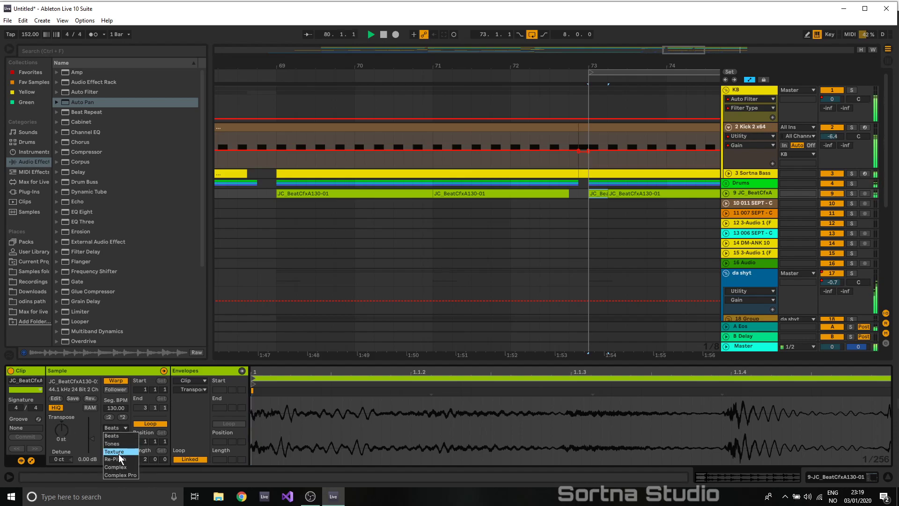
{"action": "left_click", "coordinate": [122, 416]}
{"action": "left_click", "coordinate": [122, 416]}
{"action": "key", "text": "space"}
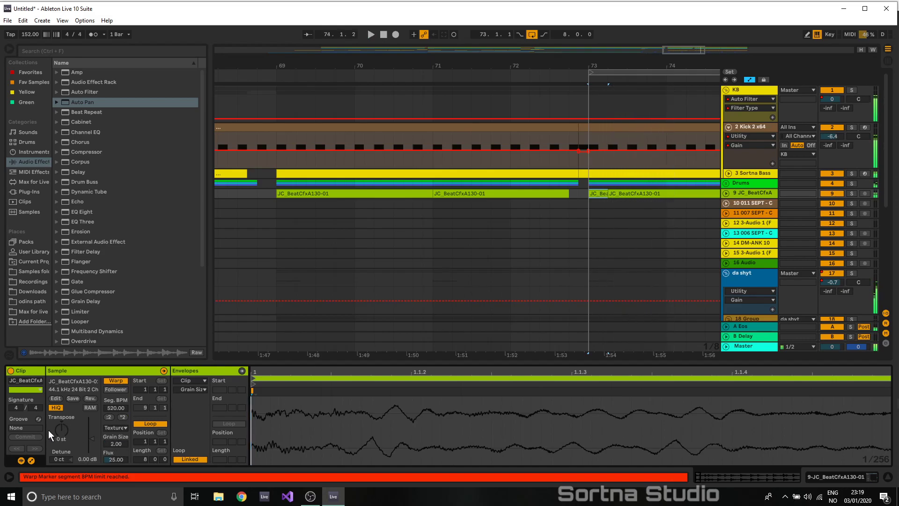
{"action": "key", "text": "space"}
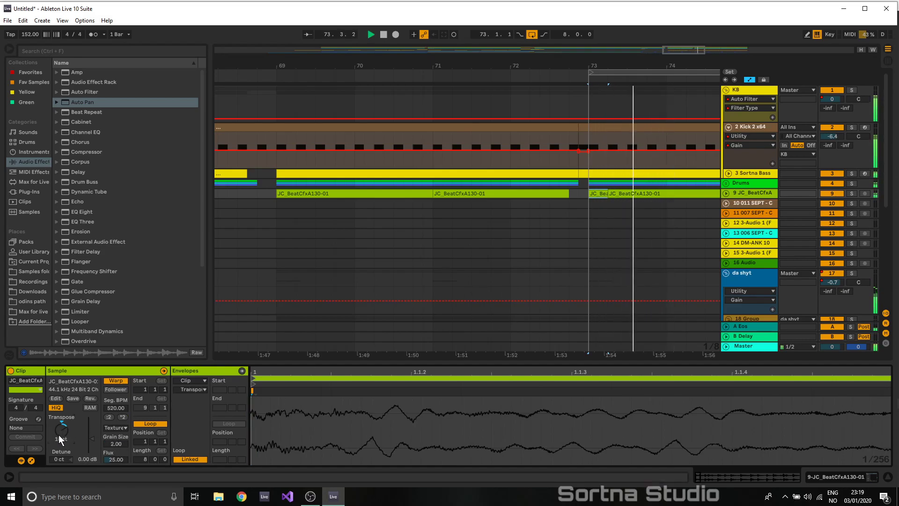
- Duplicate the beat loop's eighth-note slice at 73.1.1, enlarge the track and play from bar 72
{"action": "left_click_drag", "start_coordinate": [591, 203], "coordinate": [597, 196]}
{"action": "key", "text": "ctrl+d"}
{"action": "left_click", "coordinate": [593, 196]}
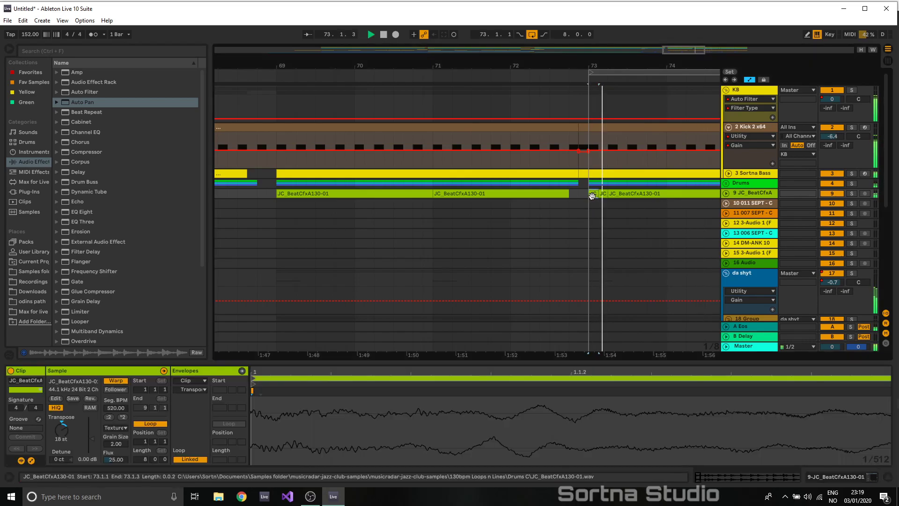
{"action": "left_click", "coordinate": [726, 194]}
{"action": "left_click", "coordinate": [515, 203]}
{"action": "key", "text": "space"}
{"action": "key", "text": "space"}
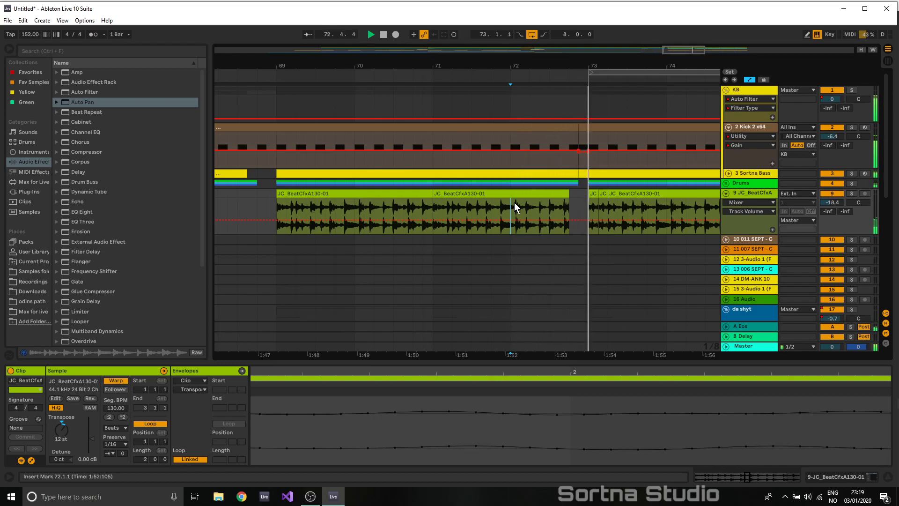
- Hide the automation, add a fade-out to the beat slice from 73.1.1 to 73.1.3 and consolidate it
{"action": "left_click_drag", "start_coordinate": [679, 54], "coordinate": [695, 96]}
{"action": "left_click", "coordinate": [351, 194]}
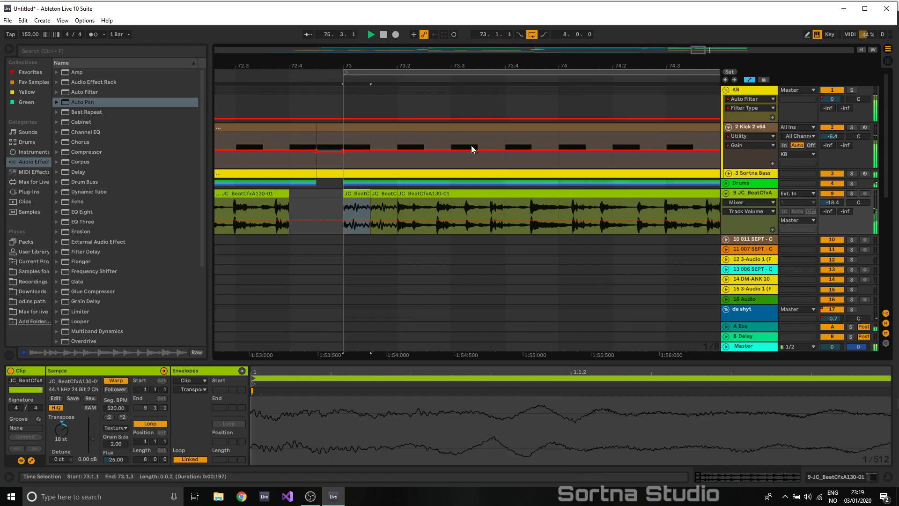
{"action": "left_click", "coordinate": [749, 80]}
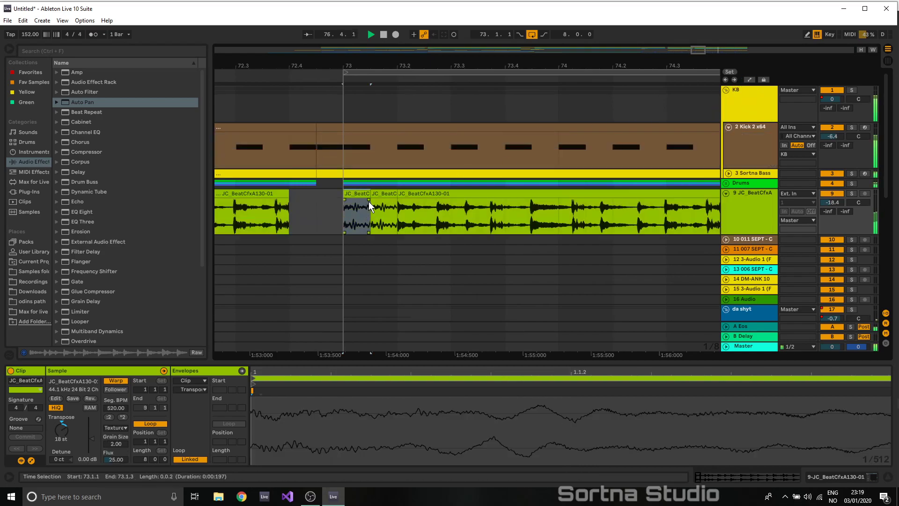
{"action": "left_click", "coordinate": [356, 194]}
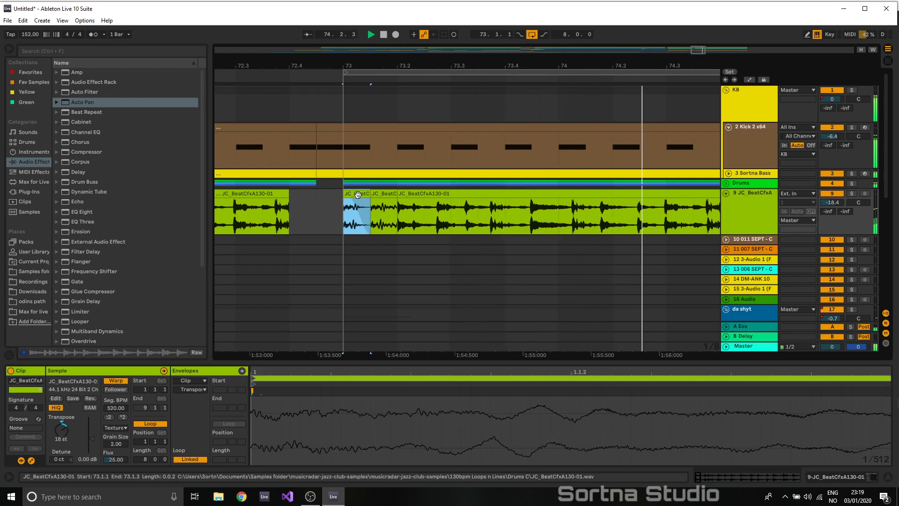
{"action": "key", "text": "ctrl+j"}
{"action": "left_click", "coordinate": [426, 272]}
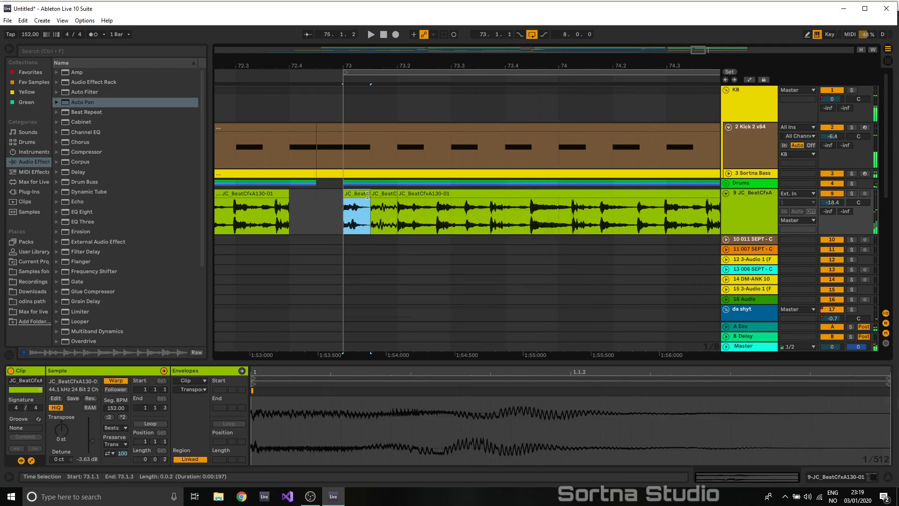
- Give the consolidated beat slice a curved fade-out across its length and play from 72.3.1
{"action": "left_click", "coordinate": [359, 195]}
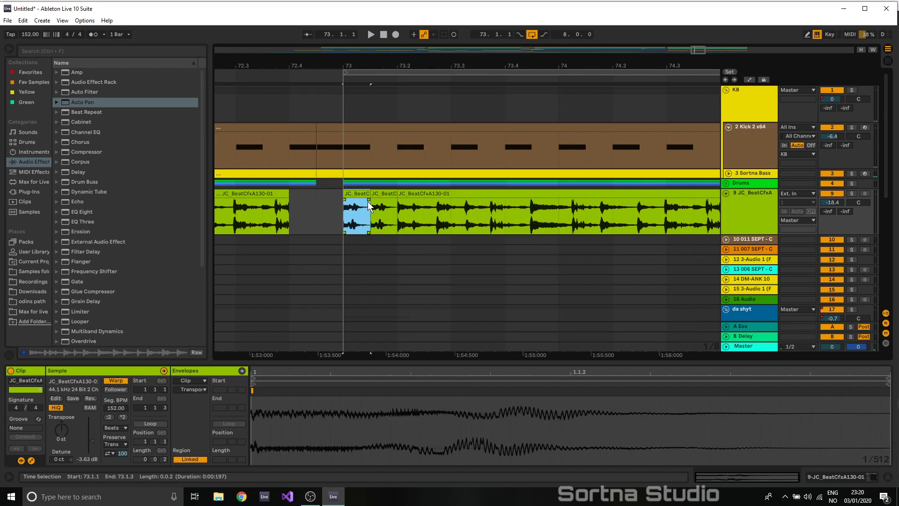
{"action": "key", "text": "space"}
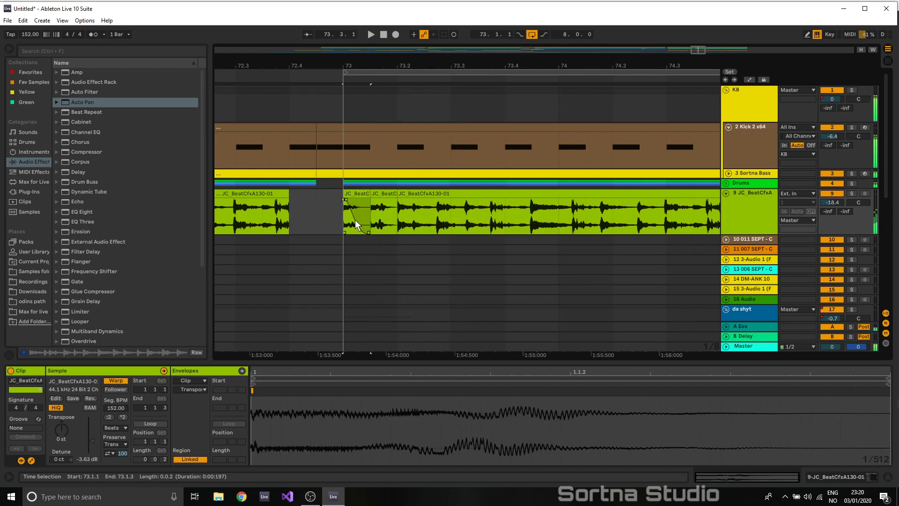
{"action": "left_click", "coordinate": [237, 218]}
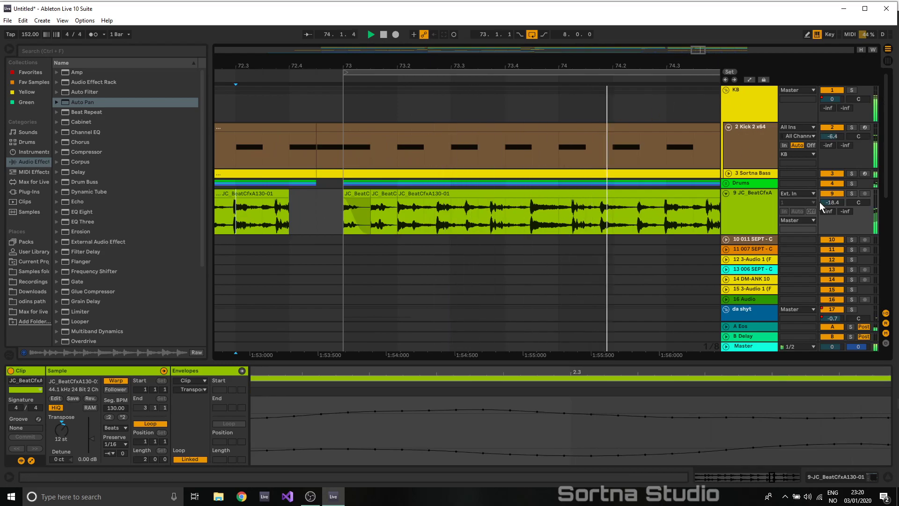
- Automate the beat track's A-Eos send up to about -2.0 dB over the slice from 73.1.1 to 73.1.3
{"action": "right_click", "coordinate": [830, 215]}
{"action": "left_click", "coordinate": [777, 236]}
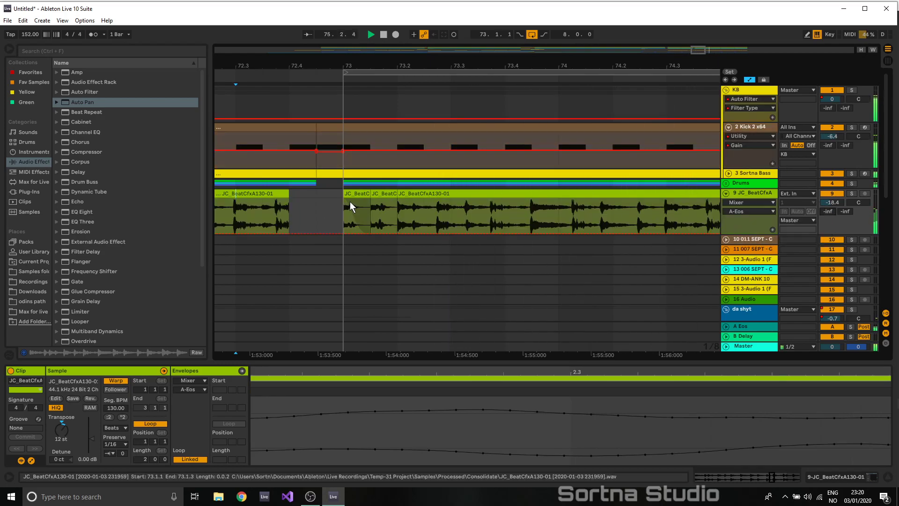
{"action": "left_click", "coordinate": [355, 196]}
{"action": "left_click_drag", "start_coordinate": [362, 228], "coordinate": [362, 200]}
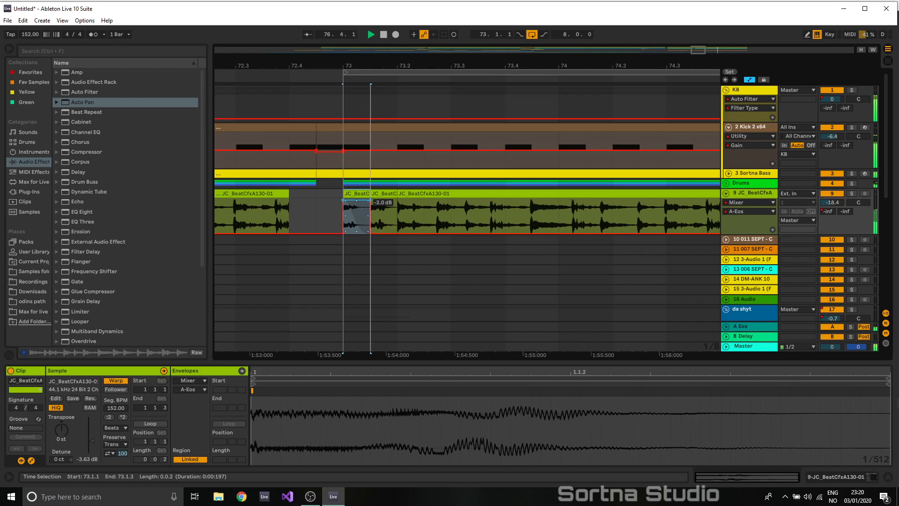
{"action": "key", "text": "space"}
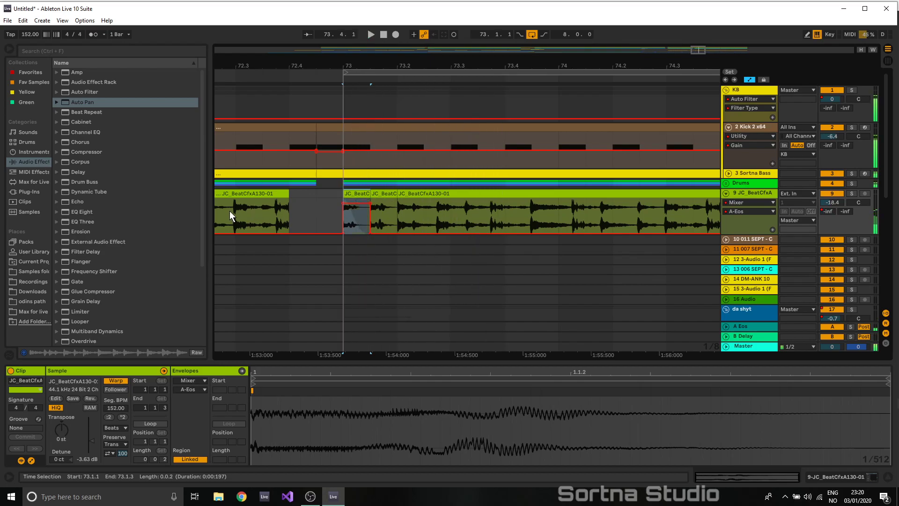
- Play from 72.3.1 and briefly solo the beat-loop track to check the reverb send on the slice
{"action": "left_click", "coordinate": [232, 215]}
{"action": "key", "text": "space"}
{"action": "left_click", "coordinate": [852, 193]}
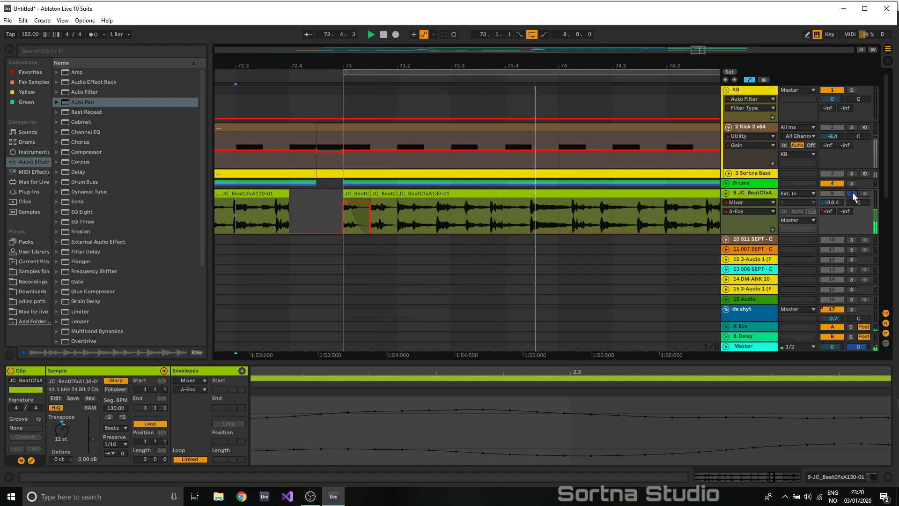
{"action": "left_click", "coordinate": [851, 193]}
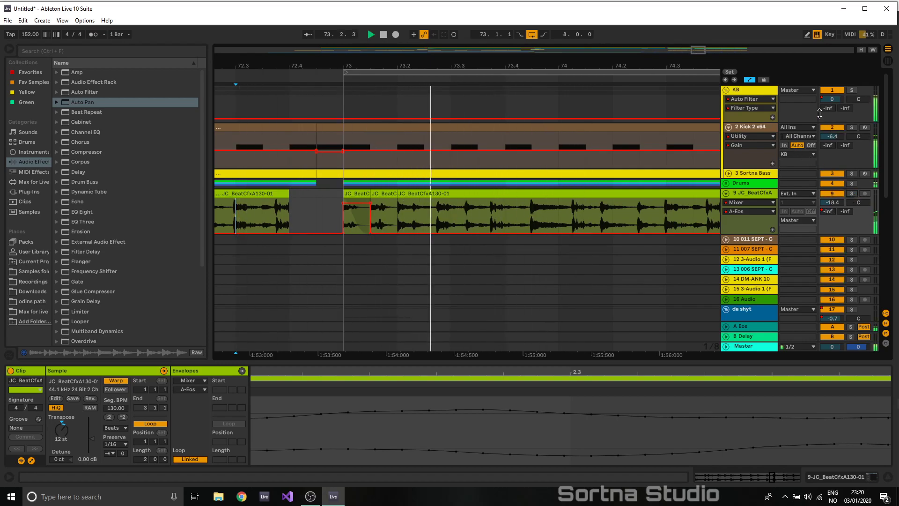
- Collapse the expanded tracks, show the whole arrangement and play it from 64.4.3 and from 61.3.1
{"action": "left_click", "coordinate": [728, 127]}
{"action": "left_click", "coordinate": [726, 90]}
{"action": "left_click_drag", "start_coordinate": [700, 47], "coordinate": [518, 34]}
{"action": "left_click", "coordinate": [726, 226]}
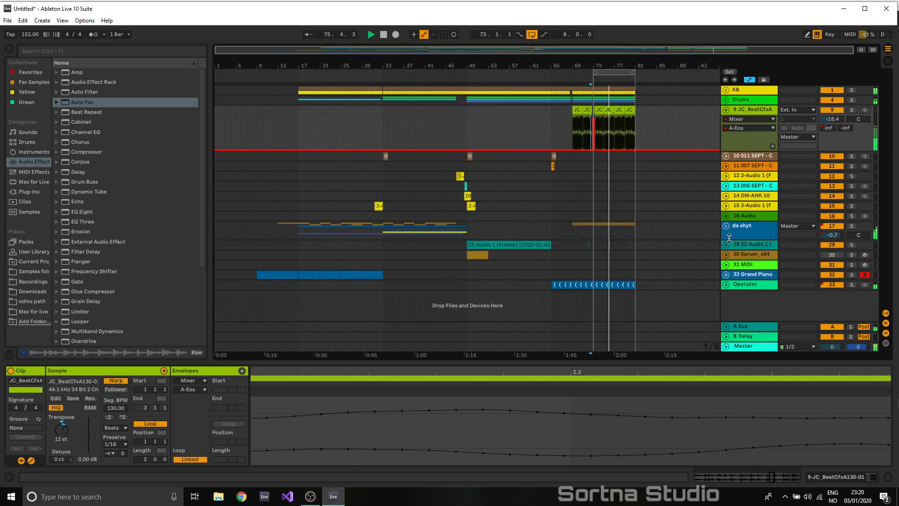
{"action": "left_click", "coordinate": [726, 110]}
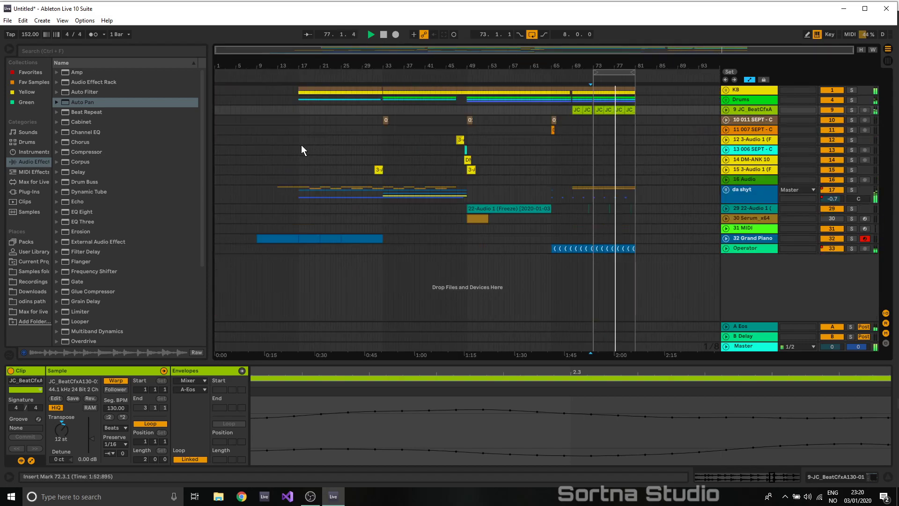
{"action": "left_click", "coordinate": [551, 170]}
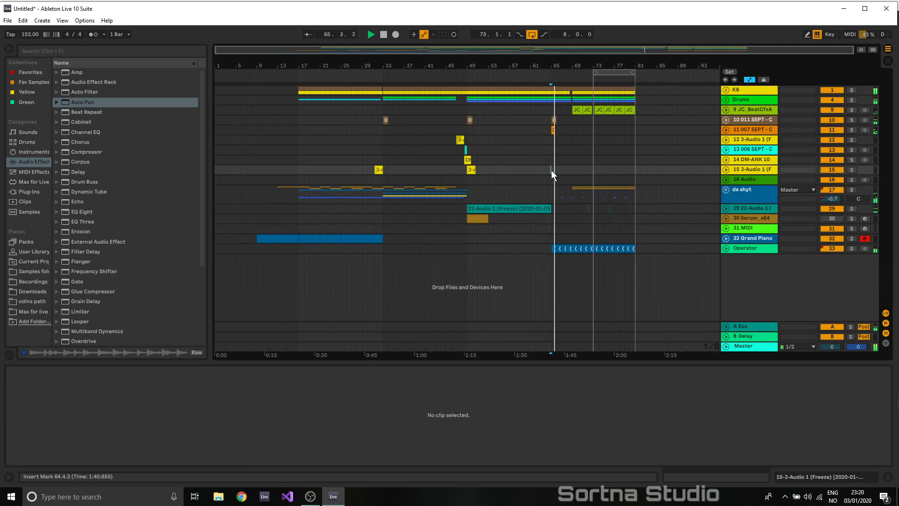
{"action": "left_click", "coordinate": [532, 163]}
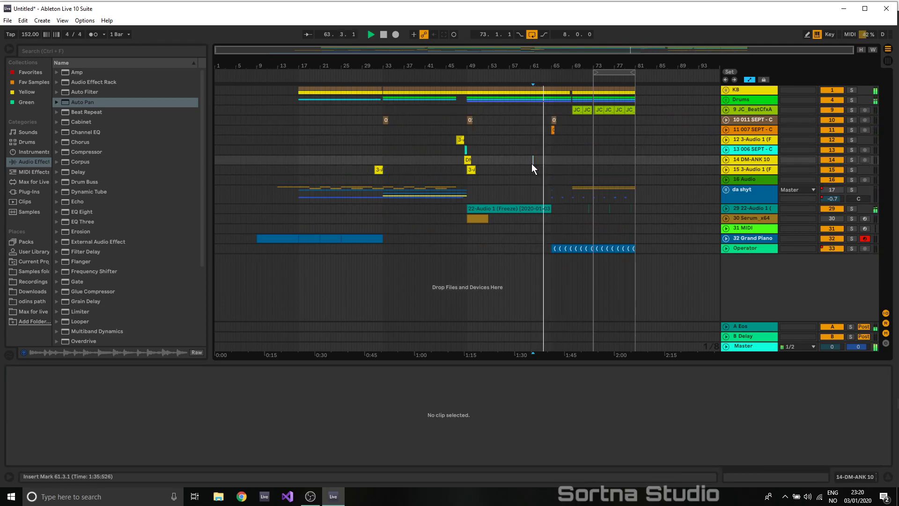
- Automate the Drums group's Auto Filter frequency to curve downward from bar 63 to bar 65
{"action": "left_click_drag", "start_coordinate": [628, 55], "coordinate": [645, 84]}
{"action": "left_click", "coordinate": [726, 99]}
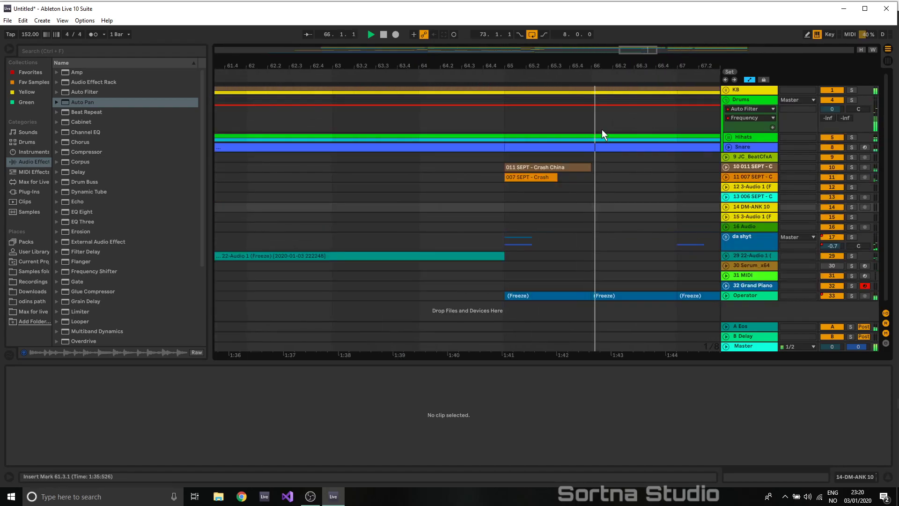
{"action": "left_click_drag", "start_coordinate": [502, 118], "coordinate": [375, 104]}
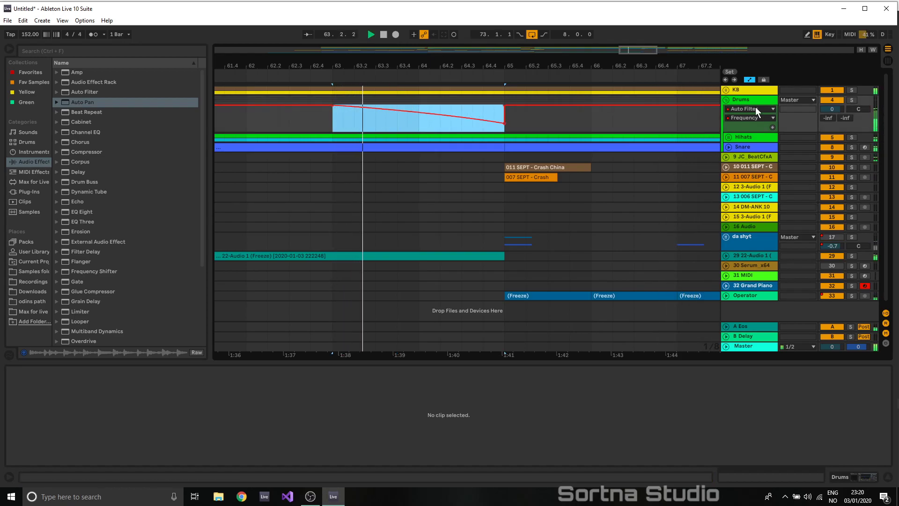
- Unfold the Hihats group and delete the snare clip between bars 65 and 69
{"action": "left_click", "coordinate": [729, 137]}
{"action": "left_click_drag", "start_coordinate": [647, 47], "coordinate": [646, 27]}
{"action": "left_click", "coordinate": [603, 154]}
{"action": "key", "text": "Delete"}
- Open the open HH clip between bars 69 and 73 and transpose all its notes down to G2
{"action": "left_click", "coordinate": [597, 132]}
{"action": "left_click", "coordinate": [679, 133]}
{"action": "double_click", "coordinate": [680, 133]}
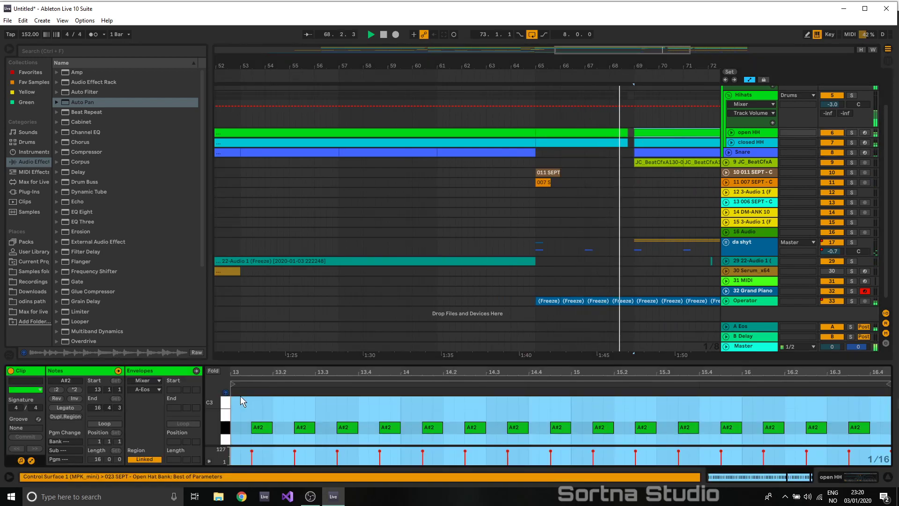
{"action": "left_click", "coordinate": [226, 428]}
{"action": "key", "text": "Down"}
{"action": "key", "text": "Down"}
{"action": "key", "text": "Down"}
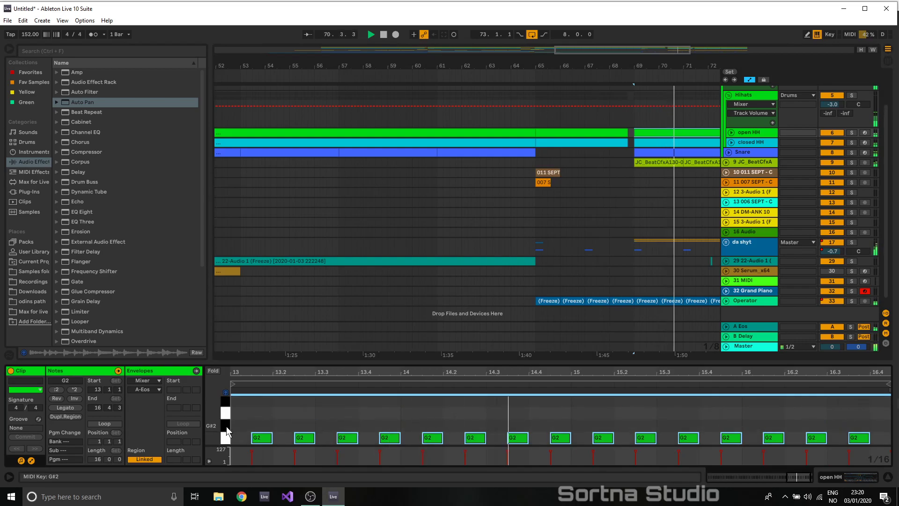
{"action": "left_click", "coordinate": [664, 131]}
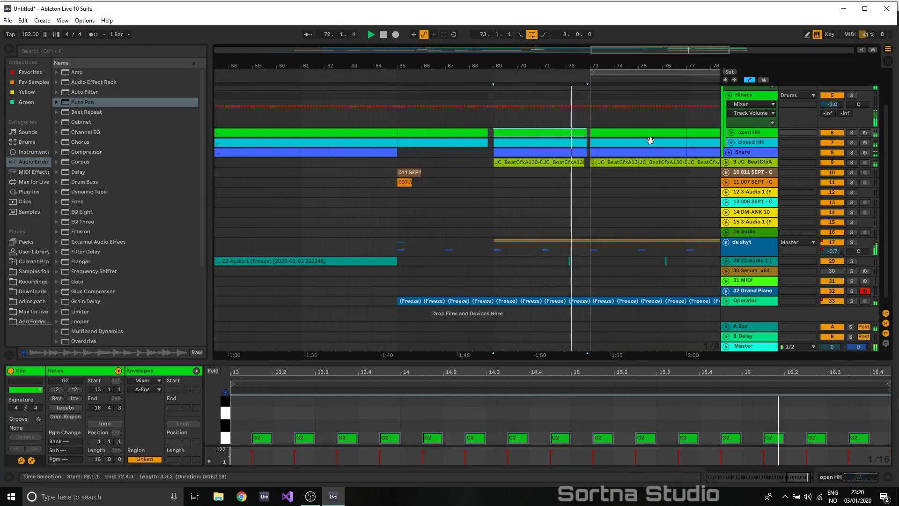
- Consolidate the two open HH clips from bar 73 to 81 and transpose all their notes down to G2
{"action": "left_click", "coordinate": [731, 132]}
{"action": "left_click_drag", "start_coordinate": [671, 61], "coordinate": [539, 33]}
{"action": "left_click", "coordinate": [519, 129]}
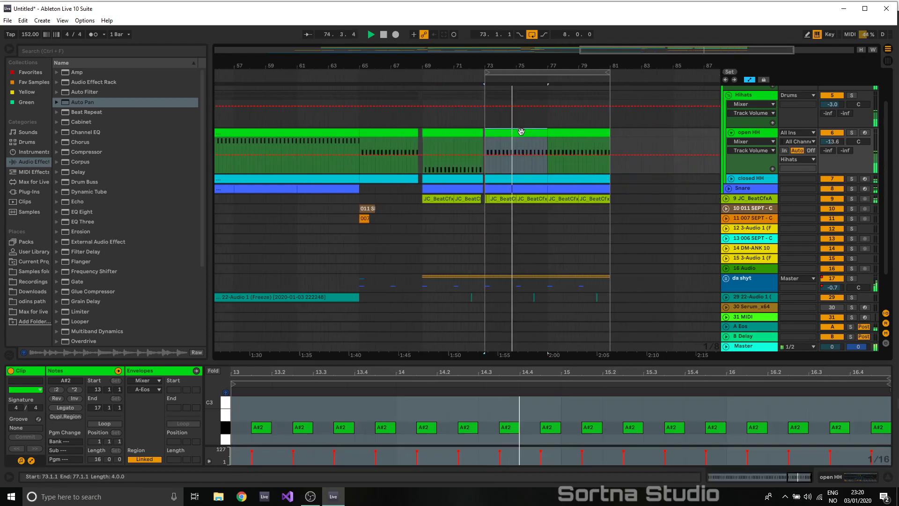
{"action": "left_click", "coordinate": [581, 143], "text": "shift"}
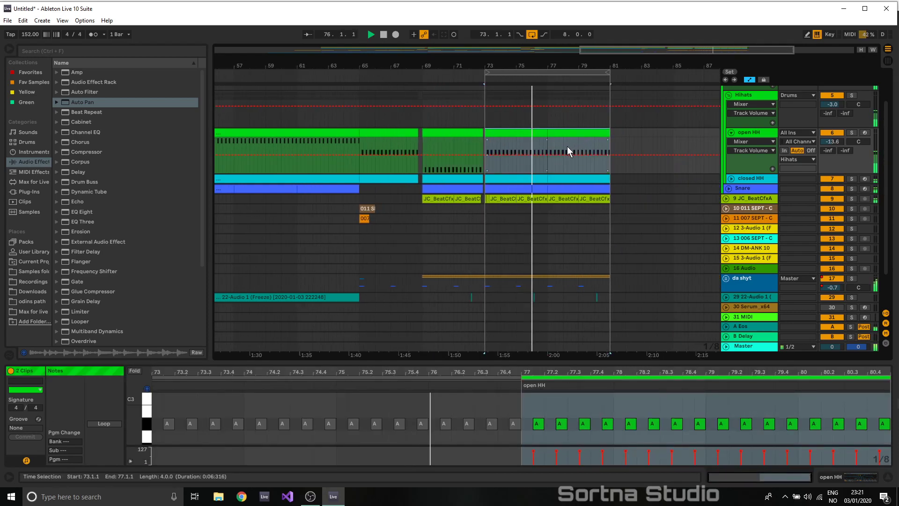
{"action": "key", "text": "ctrl+j"}
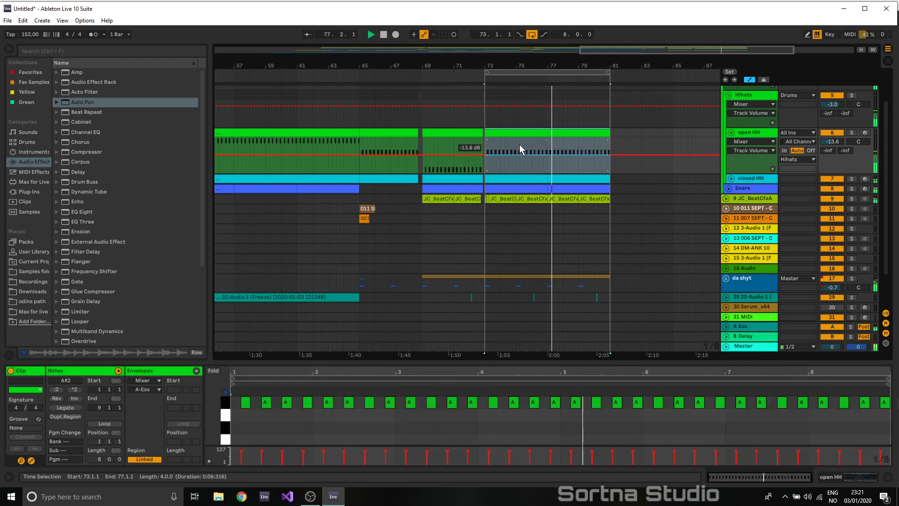
{"action": "left_click", "coordinate": [227, 403]}
{"action": "key", "text": "Down"}
{"action": "key", "text": "Down"}
{"action": "key", "text": "Down"}
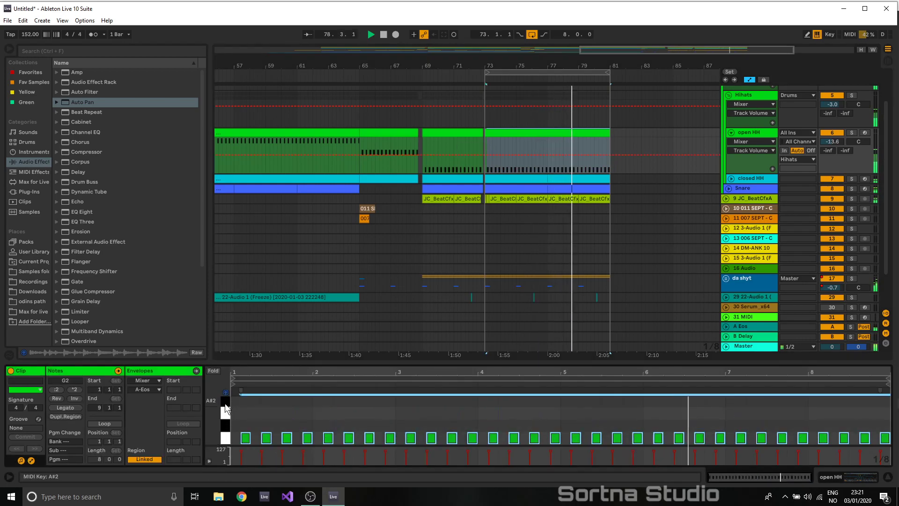
- Solo the open HH track briefly, show its Track Volume automation and raise it to -10.0 dB from bar 69 onward
{"action": "left_click", "coordinate": [851, 133]}
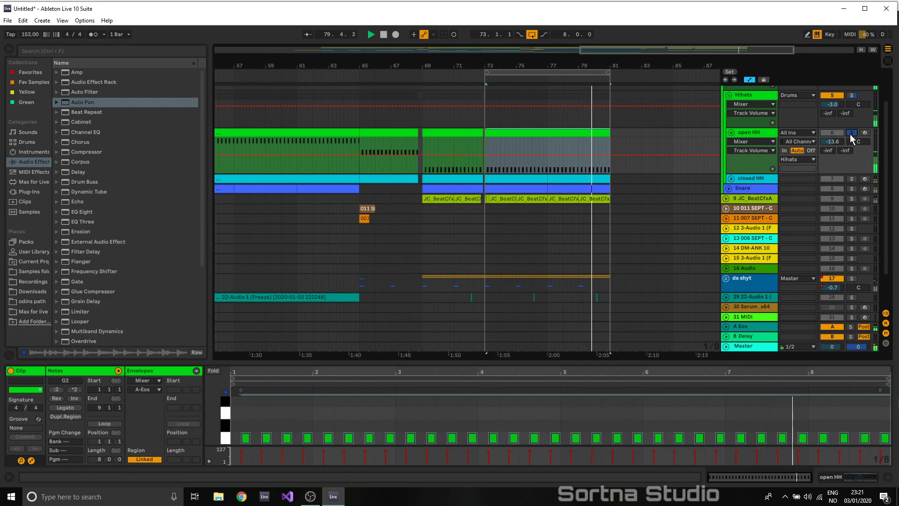
{"action": "left_click", "coordinate": [852, 133]}
{"action": "left_click", "coordinate": [887, 62]}
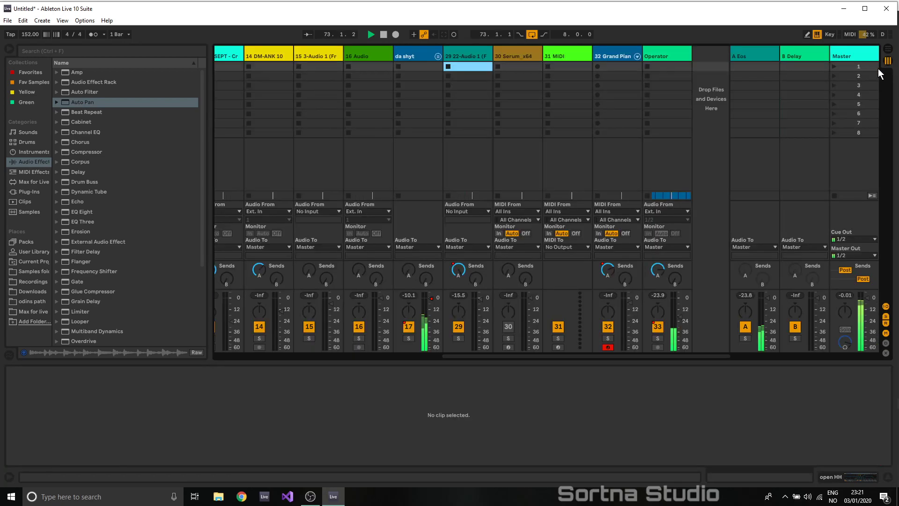
{"action": "left_click_drag", "start_coordinate": [462, 358], "coordinate": [249, 356]}
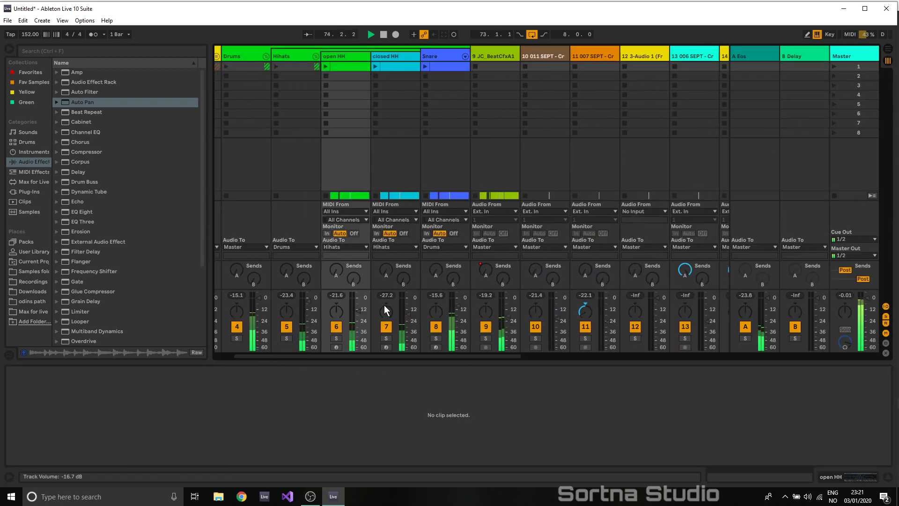
{"action": "right_click", "coordinate": [356, 309]}
{"action": "left_click", "coordinate": [386, 314]}
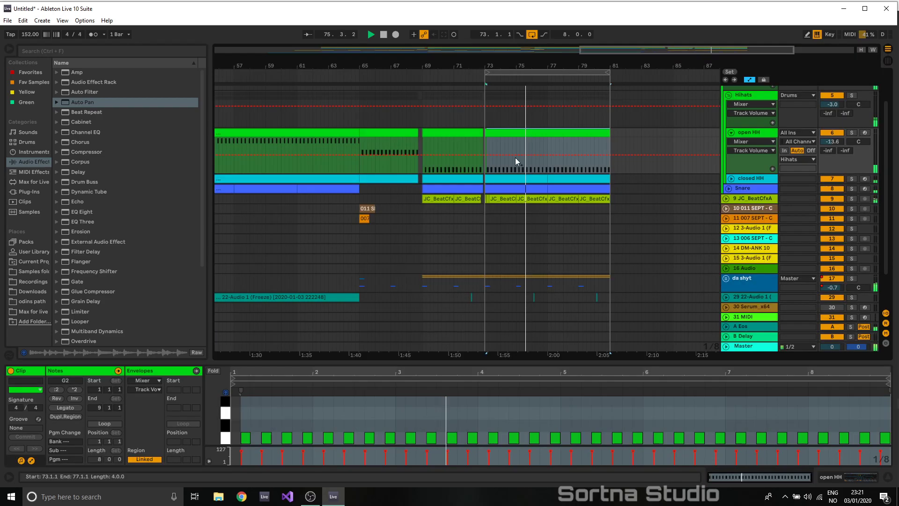
{"action": "left_click", "coordinate": [422, 152]}
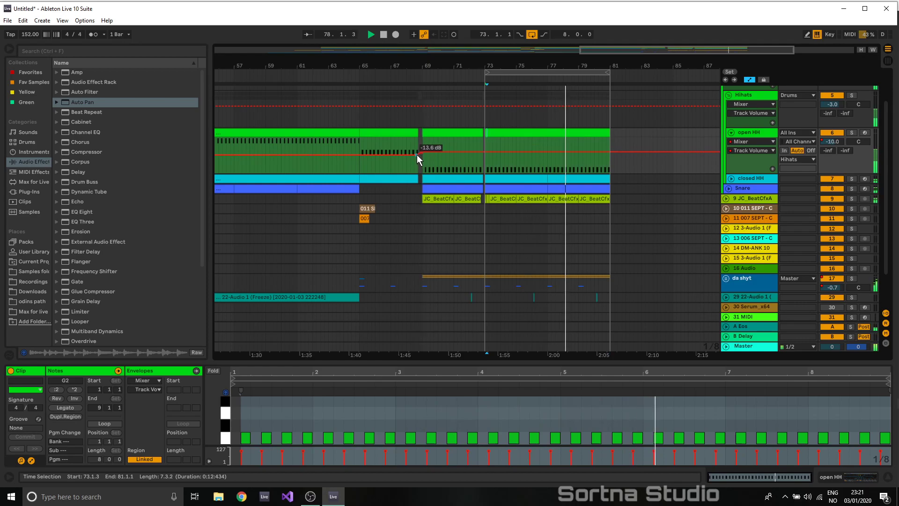
- Check the open HH level in the mixer and play the arrangement from 63.3.3
{"action": "key", "text": "Tab"}
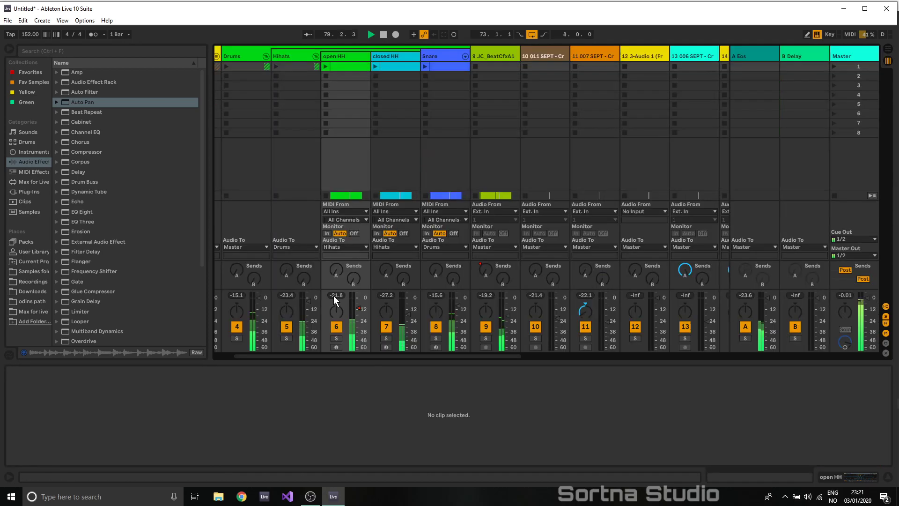
{"action": "key", "text": "Tab"}
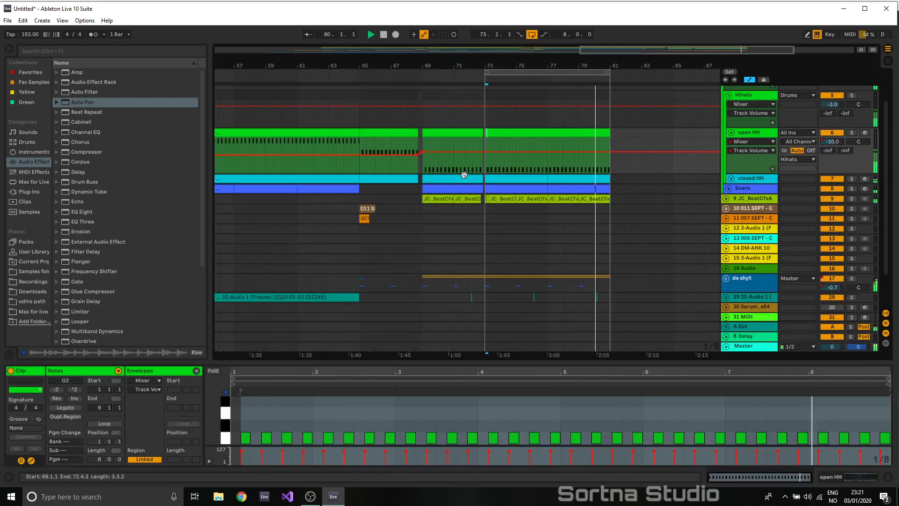
{"action": "left_click", "coordinate": [338, 146]}
{"action": "key", "text": "space"}
{"action": "key", "text": "space"}
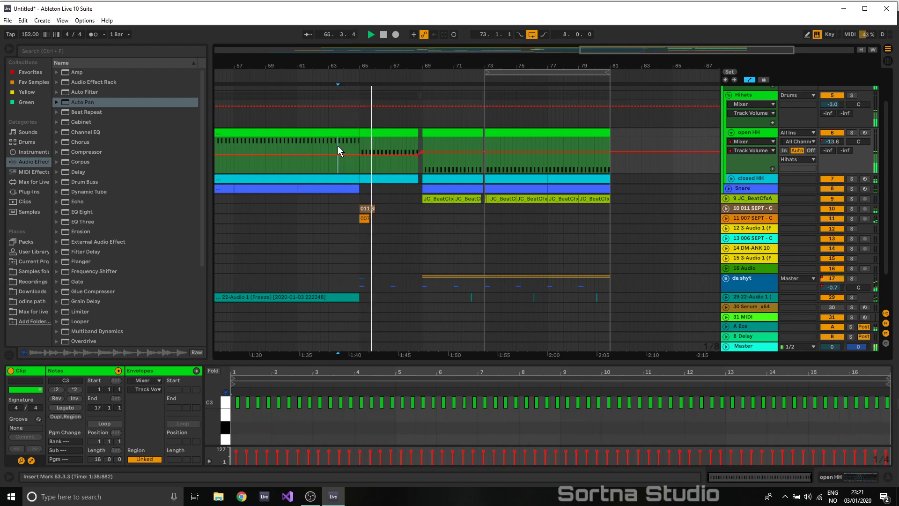
- Stretch the closed HH notes to double time length in the clips at bars 65 to 69 and 69 to 73
{"action": "left_click", "coordinate": [395, 180]}
{"action": "key", "text": "ctrl+a"}
{"action": "left_click", "coordinate": [74, 389]}
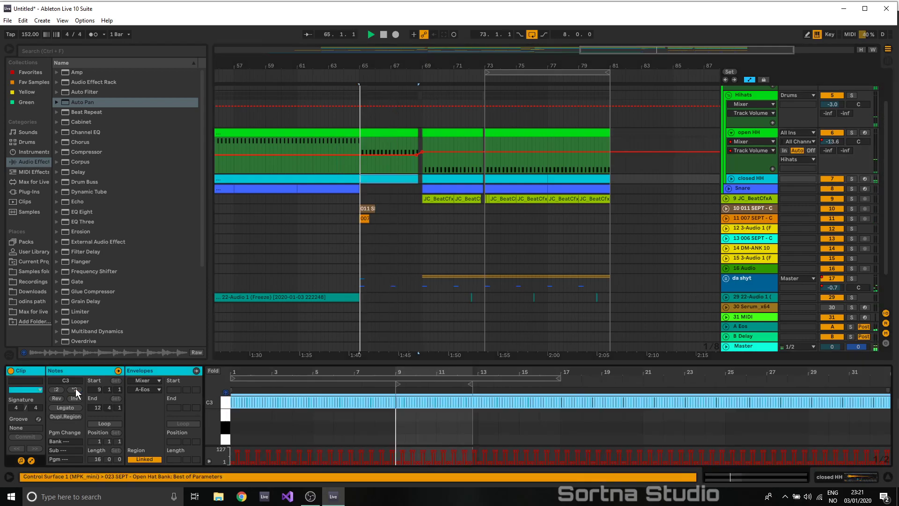
{"action": "left_click", "coordinate": [447, 179]}
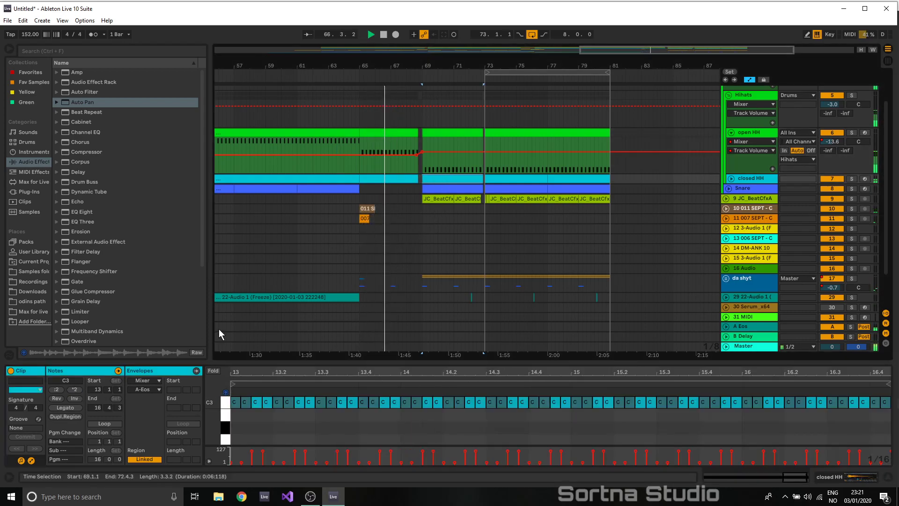
{"action": "left_click", "coordinate": [76, 390]}
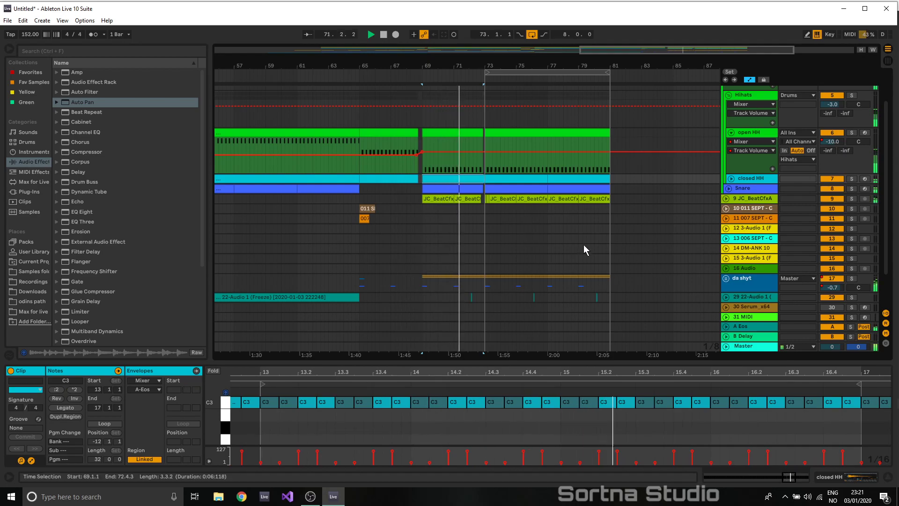
- Set the bar 71 beat-loop clip's segment BPM to 260 and transient preservation to 1/8, and put the start mark at 68.4.3
{"action": "left_click", "coordinate": [450, 200]}
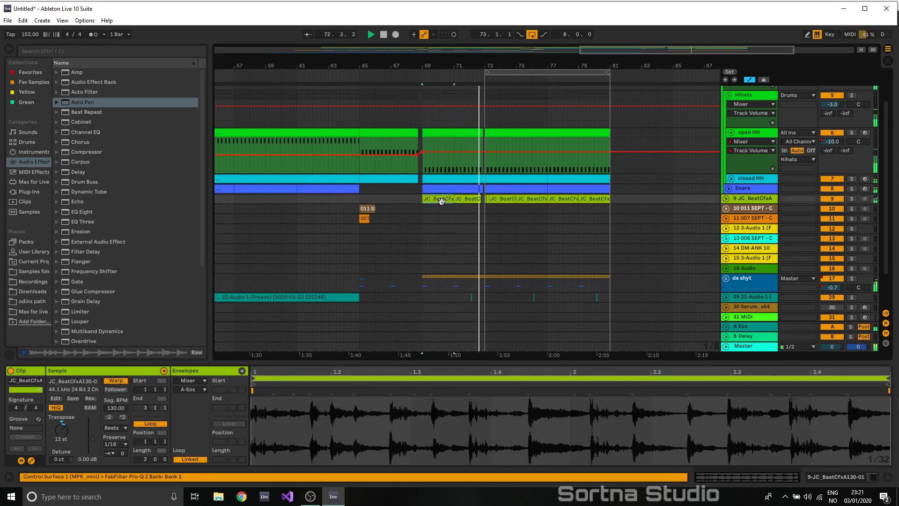
{"action": "left_click", "coordinate": [461, 201]}
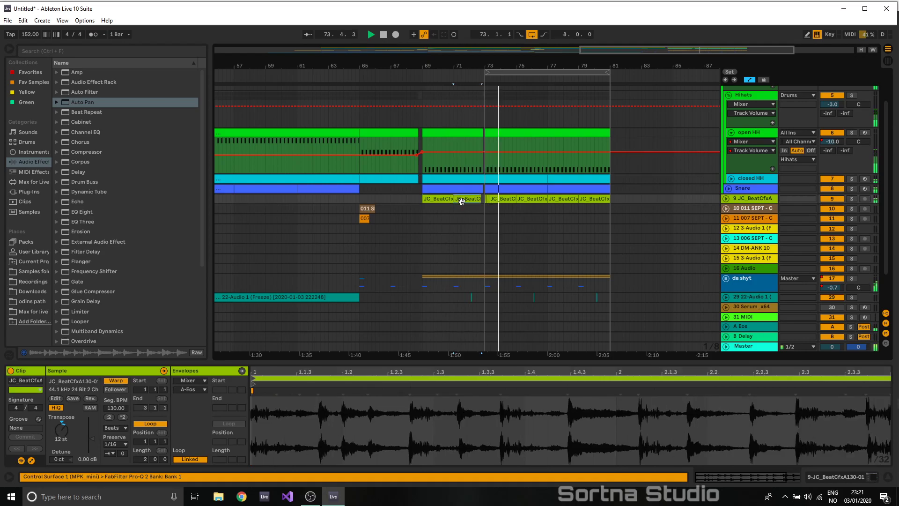
{"action": "left_click", "coordinate": [120, 417]}
{"action": "left_click", "coordinate": [114, 445]}
{"action": "left_click", "coordinate": [119, 412]}
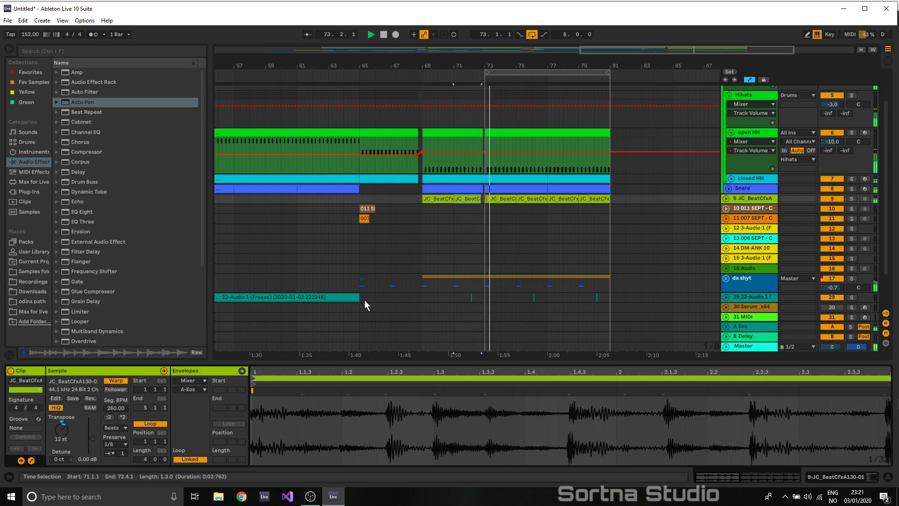
{"action": "left_click", "coordinate": [420, 209]}
- Show bars 69 to 74, play from 71.3 and unfold the KB group and its kick track
{"action": "left_click_drag", "start_coordinate": [631, 51], "coordinate": [680, 51]}
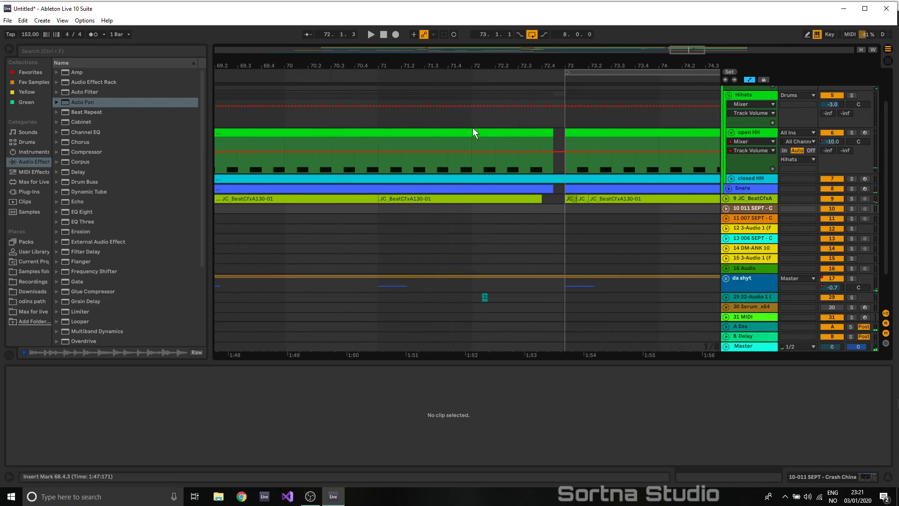
{"action": "scroll", "coordinate": [488, 136], "scroll_direction": "up", "scroll_amount": 2}
{"action": "left_click", "coordinate": [726, 89]}
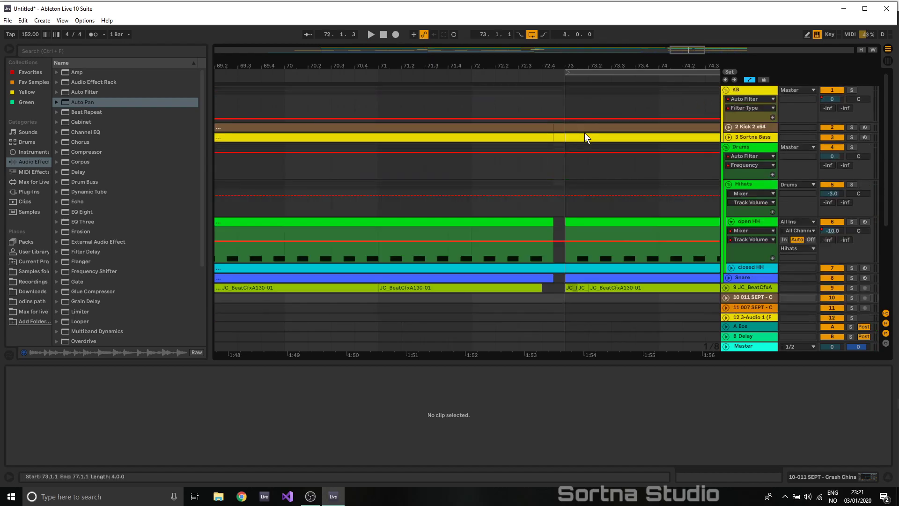
{"action": "left_click_drag", "start_coordinate": [564, 152], "coordinate": [474, 125]}
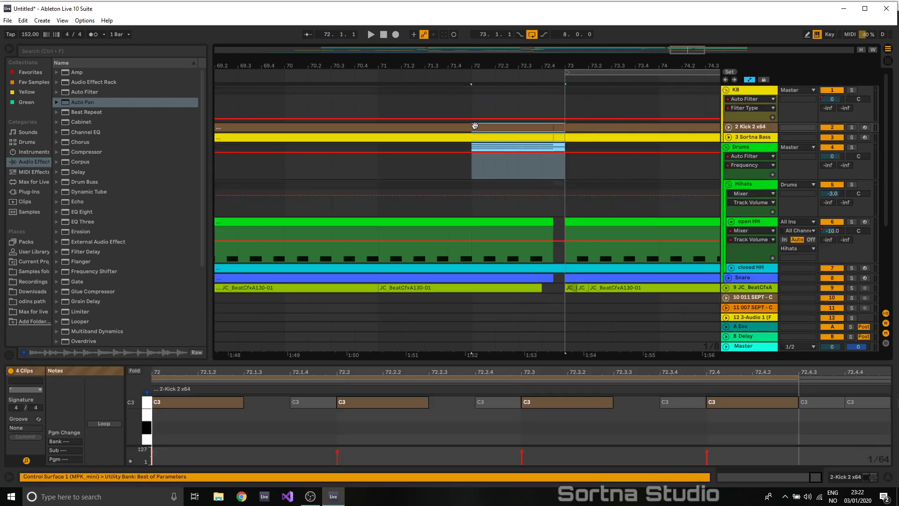
{"action": "left_click", "coordinate": [426, 106]}
{"action": "key", "text": "space"}
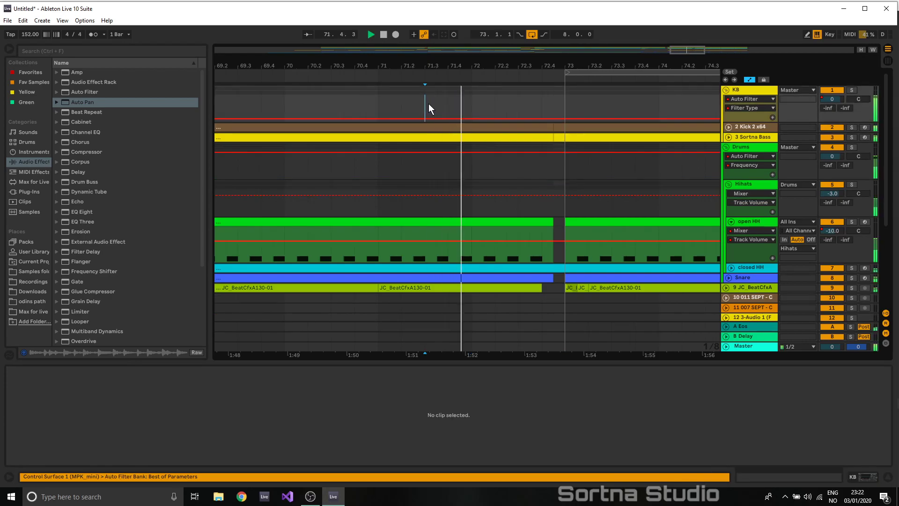
{"action": "key", "text": "space"}
{"action": "left_click", "coordinate": [728, 126]}
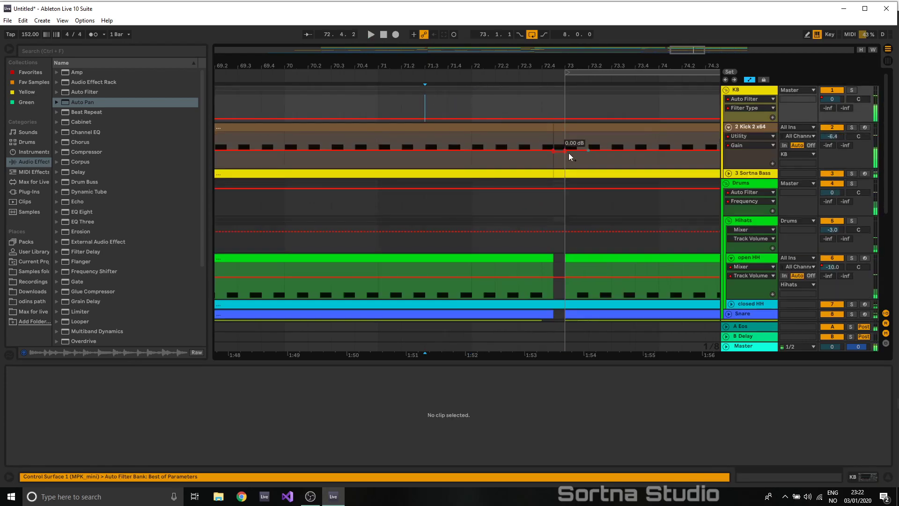
{"action": "left_click_drag", "start_coordinate": [563, 181], "coordinate": [506, 176]}
{"action": "left_click_drag", "start_coordinate": [487, 139], "coordinate": [471, 127]}
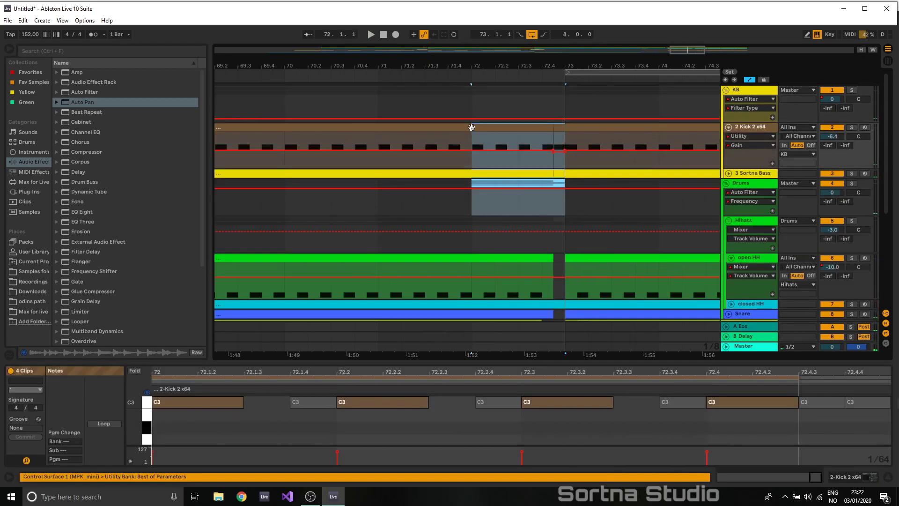
{"action": "left_click", "coordinate": [479, 133]}
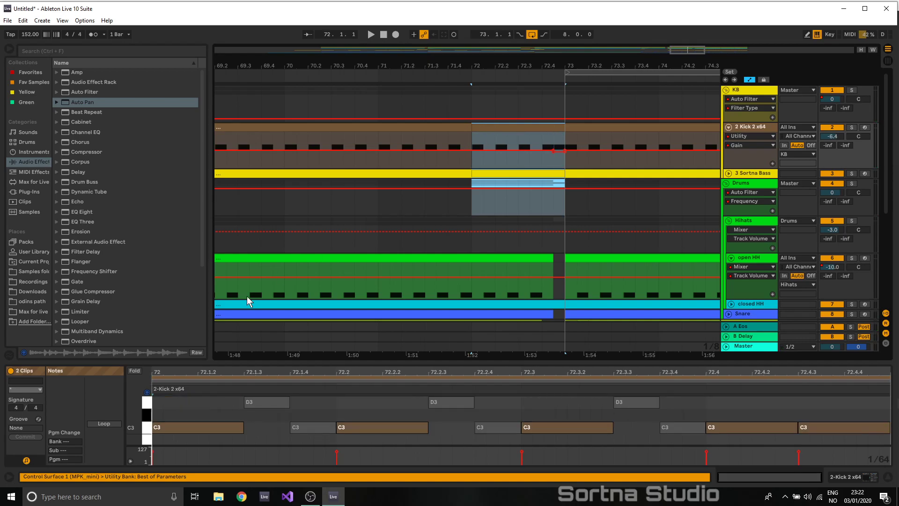
{"action": "left_click", "coordinate": [146, 428]}
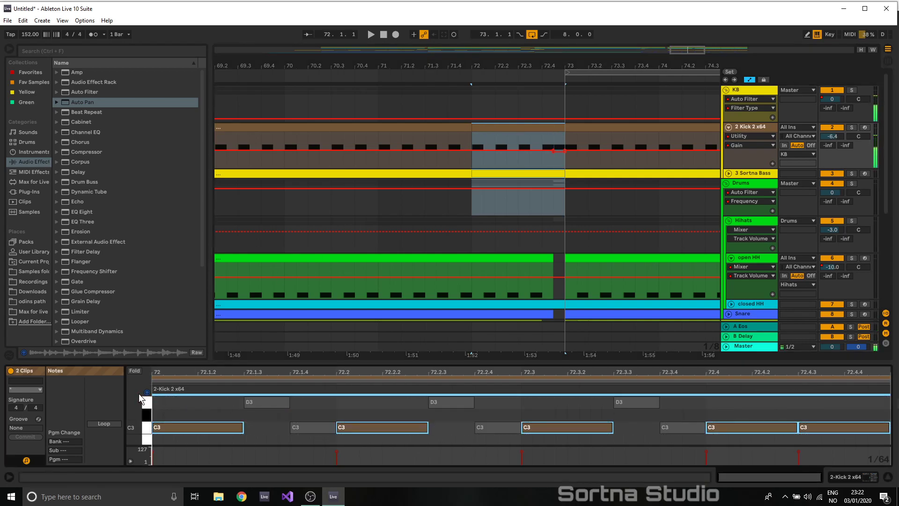
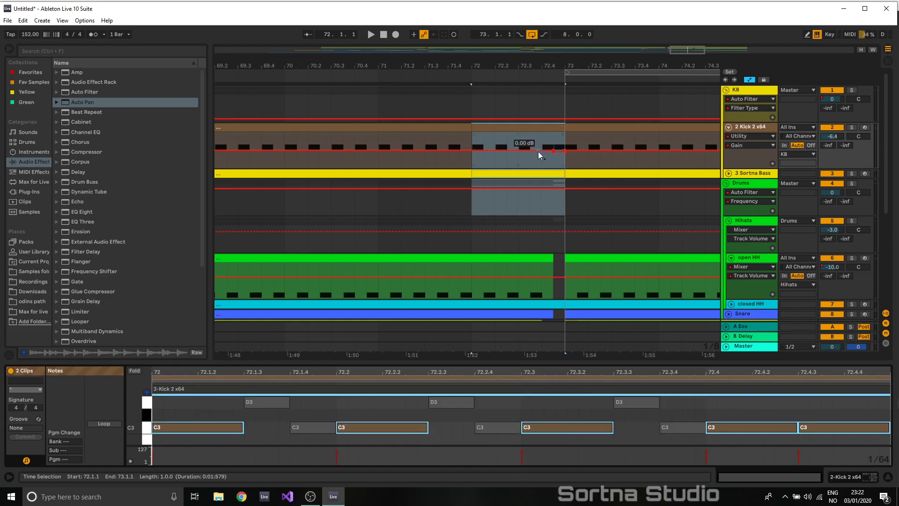
- Shift the kick hits at 72.1, 72.2 and 72.3 an eighth note later, leaving gaps on those beats
{"action": "left_click", "coordinate": [472, 134]}
{"action": "left_click_drag", "start_coordinate": [475, 140], "coordinate": [486, 129]}
{"action": "key", "text": "ctrl+d"}
{"action": "left_click", "coordinate": [477, 128]}
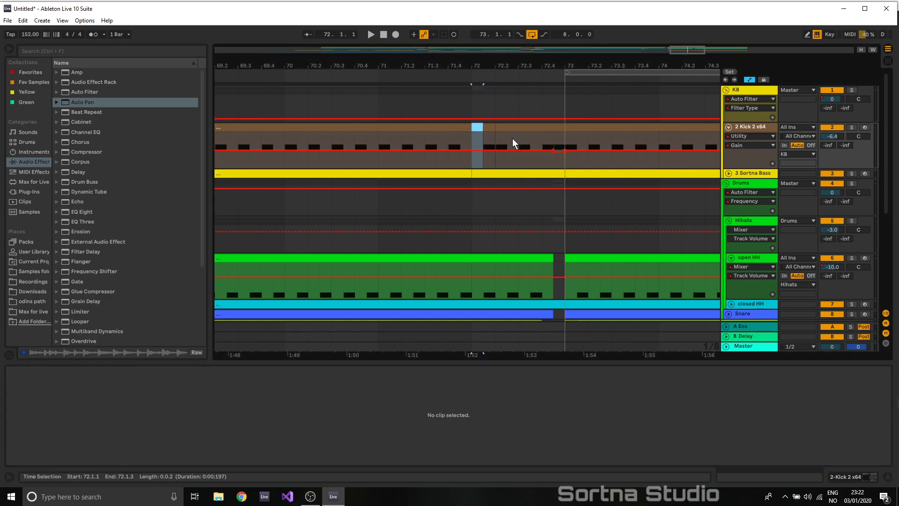
{"action": "key", "text": "ctrl+d"}
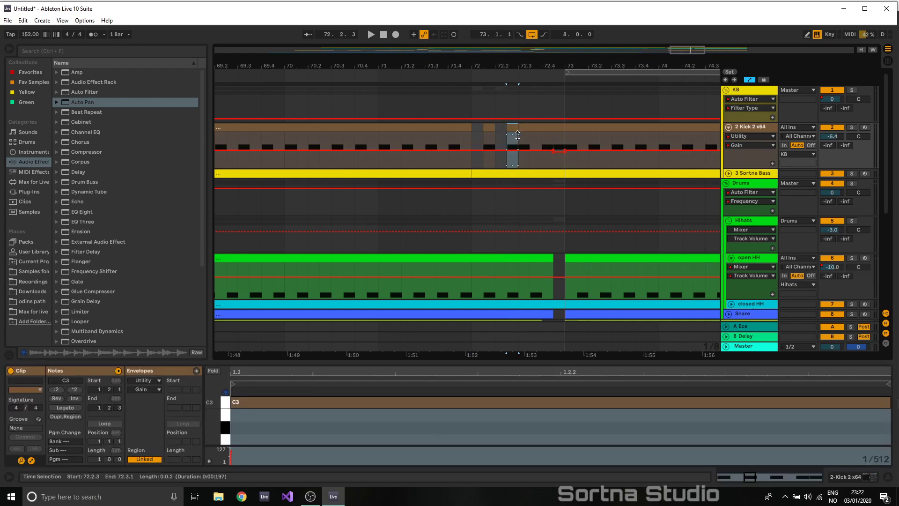
{"action": "left_click_drag", "start_coordinate": [518, 146], "coordinate": [519, 137]}
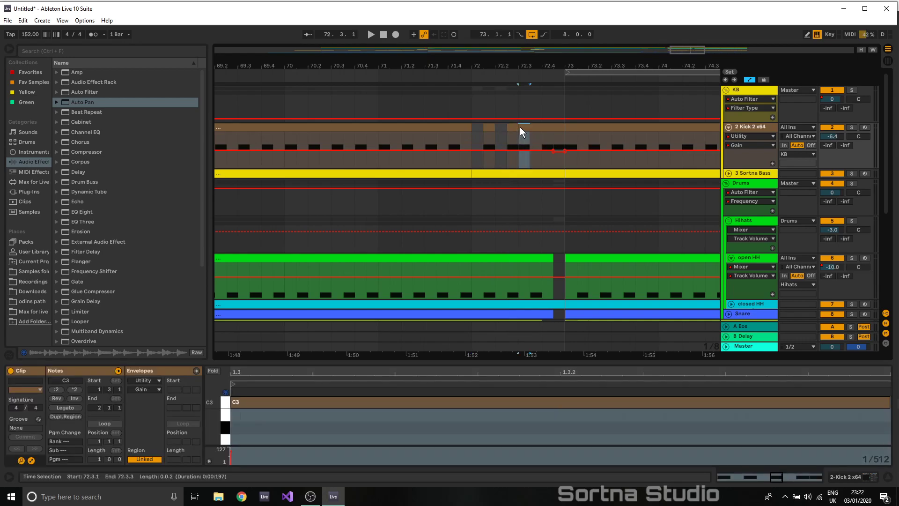
{"action": "left_click", "coordinate": [535, 132]}
{"action": "left_click", "coordinate": [536, 149]}
{"action": "left_click", "coordinate": [535, 145]}
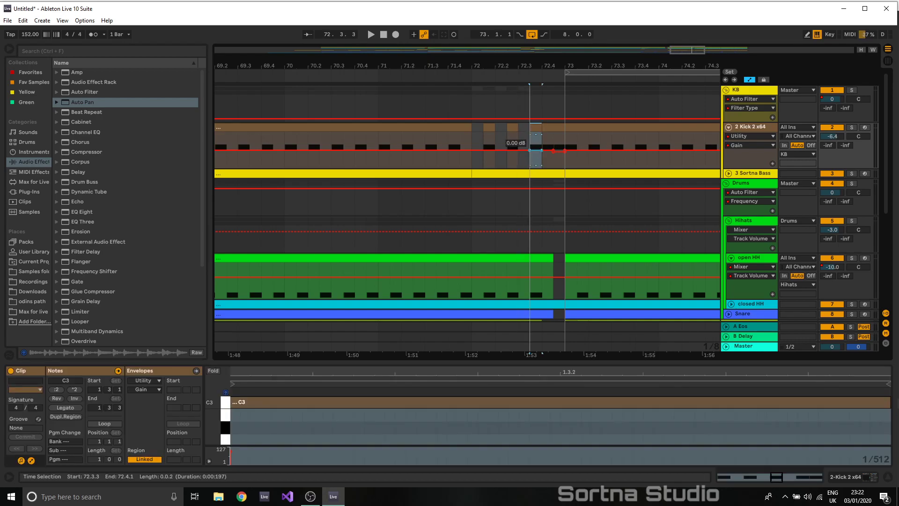
- Unfold the Sortna Bass track, cut its bass at 72.1.3, 72.2.3 and from 72.3.3 to 73, and play from 70.4.3
{"action": "left_click", "coordinate": [728, 175]}
{"action": "left_click", "coordinate": [494, 187]}
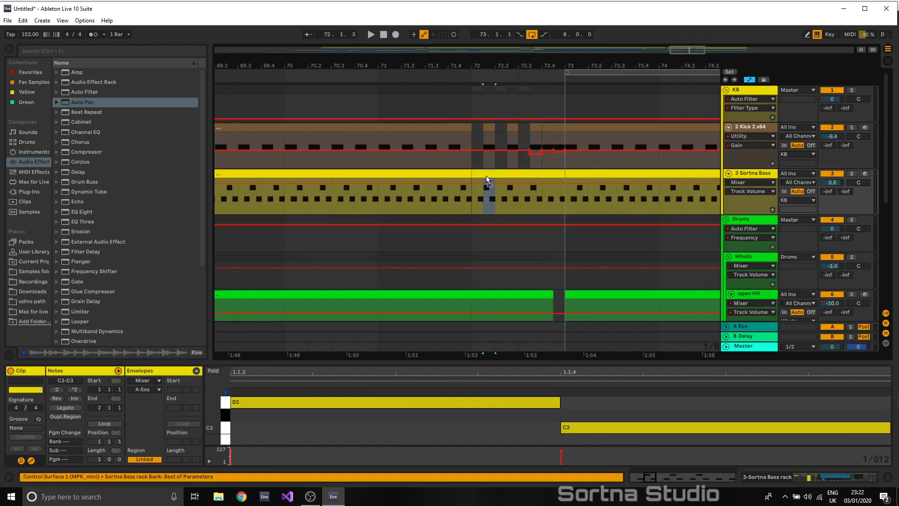
{"action": "left_click_drag", "start_coordinate": [489, 175], "coordinate": [484, 180]}
{"action": "left_click", "coordinate": [510, 200]}
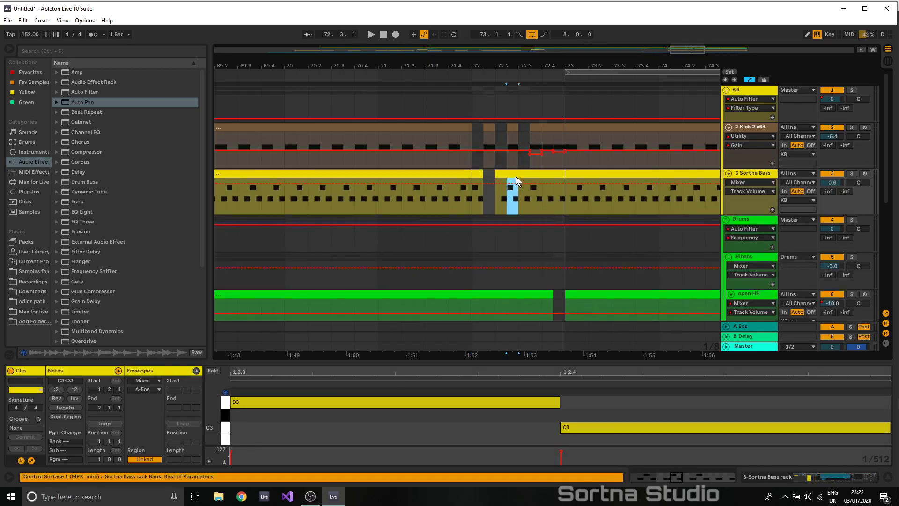
{"action": "left_click", "coordinate": [504, 176]}
{"action": "left_click_drag", "start_coordinate": [504, 176], "coordinate": [524, 175]}
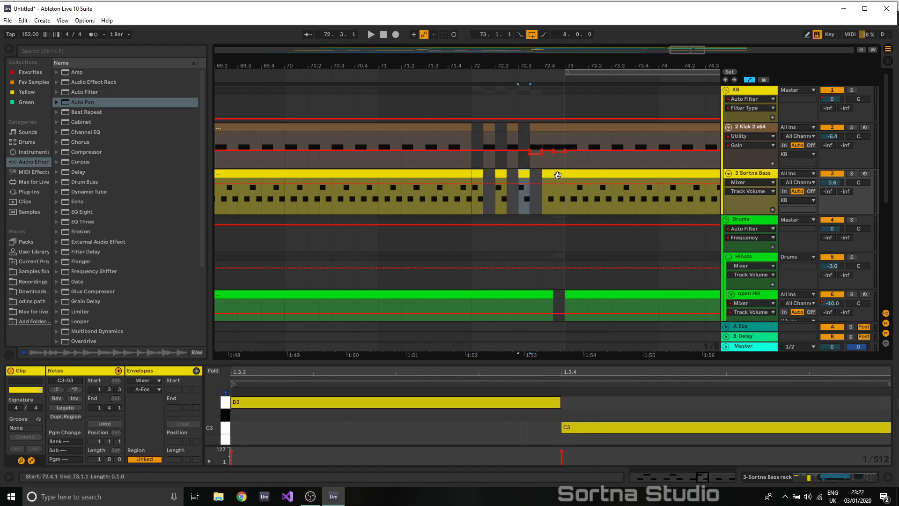
{"action": "left_click", "coordinate": [554, 172]}
{"action": "left_click", "coordinate": [471, 180]}
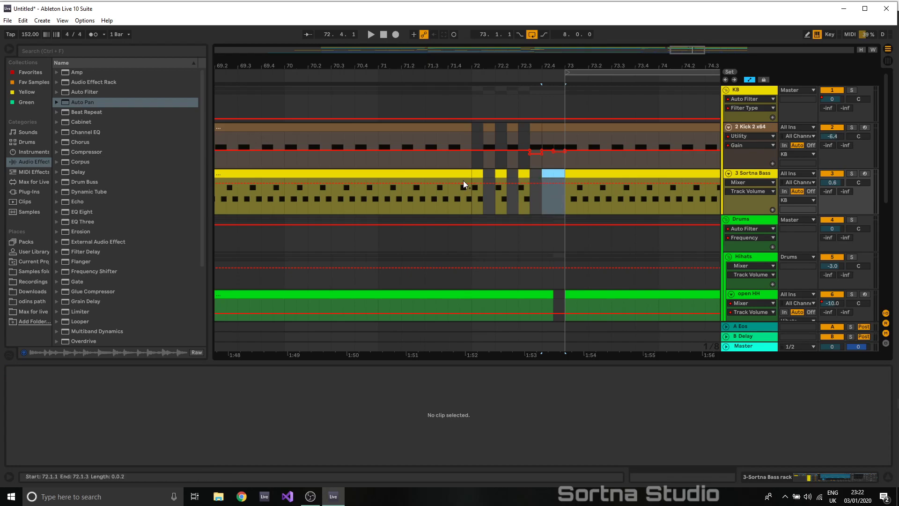
{"action": "left_click", "coordinate": [367, 203]}
{"action": "key", "text": "space"}
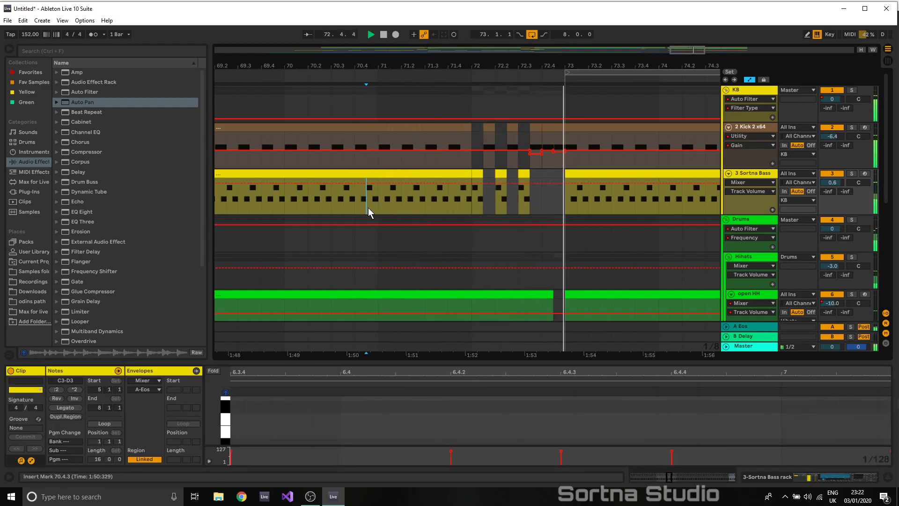
- Show bar 80 and duplicate the kick and bass eighth note at 80.4.1 onto 80.4.3
{"action": "left_click_drag", "start_coordinate": [685, 50], "coordinate": [554, 29]}
{"action": "left_click_drag", "start_coordinate": [683, 65], "coordinate": [847, 58]}
{"action": "left_click_drag", "start_coordinate": [609, 19], "coordinate": [682, 41]}
{"action": "left_click_drag", "start_coordinate": [744, 51], "coordinate": [744, 62]}
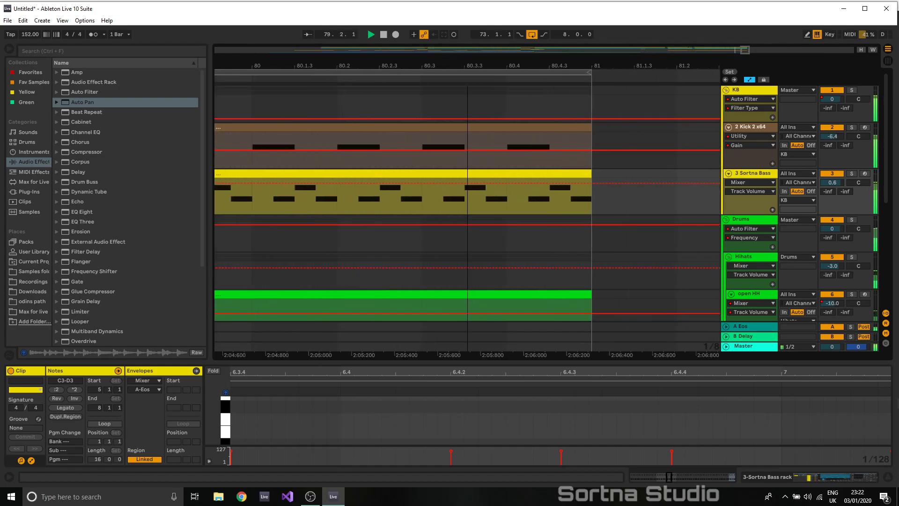
{"action": "left_click_drag", "start_coordinate": [521, 199], "coordinate": [541, 147]}
{"action": "key", "text": "ctrl+d"}
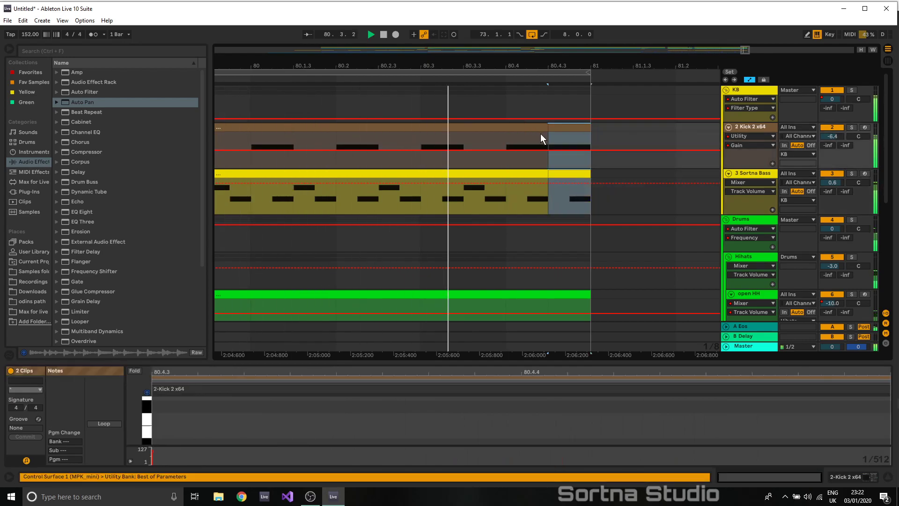
- Set the arrangement grid to 1/16 and duplicate the kick and bass sixteenth at 80.4.1 onto 80.4.2
{"action": "right_click", "coordinate": [527, 114]}
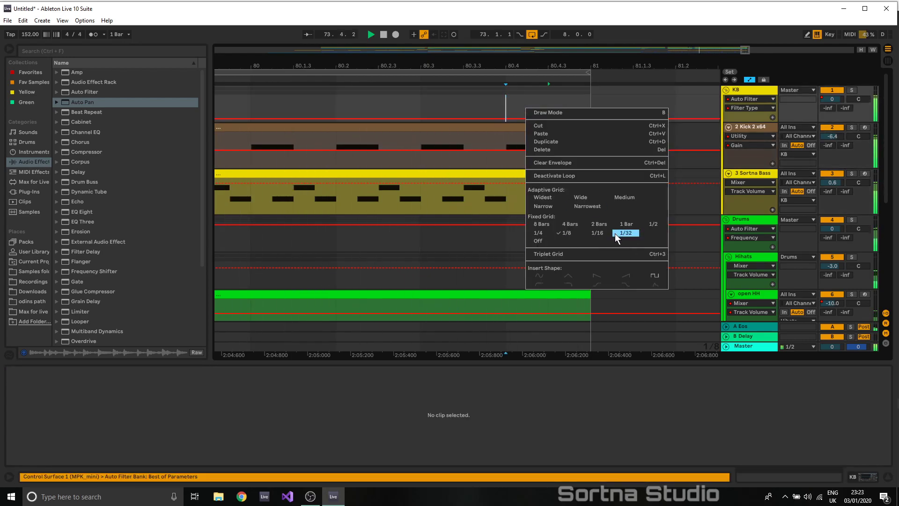
{"action": "left_click", "coordinate": [582, 206]}
{"action": "left_click_drag", "start_coordinate": [506, 108], "coordinate": [524, 191]}
{"action": "key", "text": "ctrl+d"}
{"action": "left_click", "coordinate": [502, 103]}
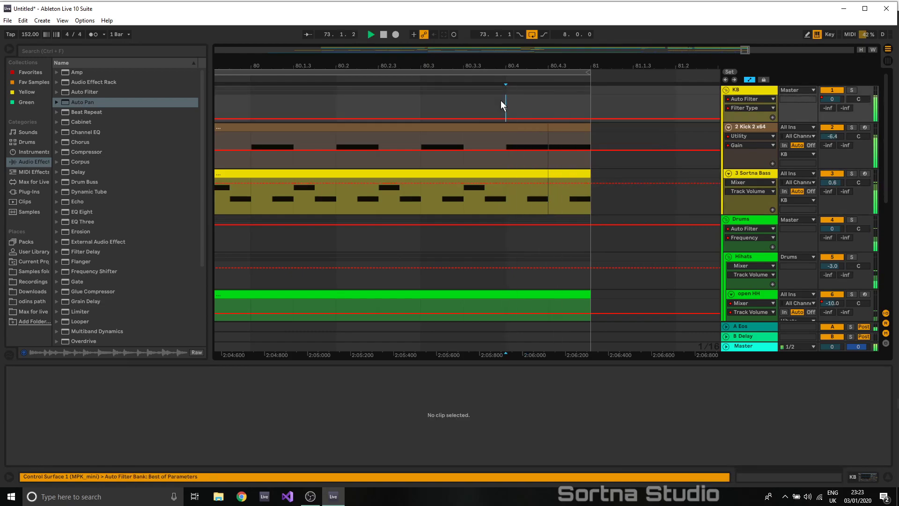
{"action": "key", "text": "space"}
{"action": "left_click_drag", "start_coordinate": [506, 208], "coordinate": [520, 128]}
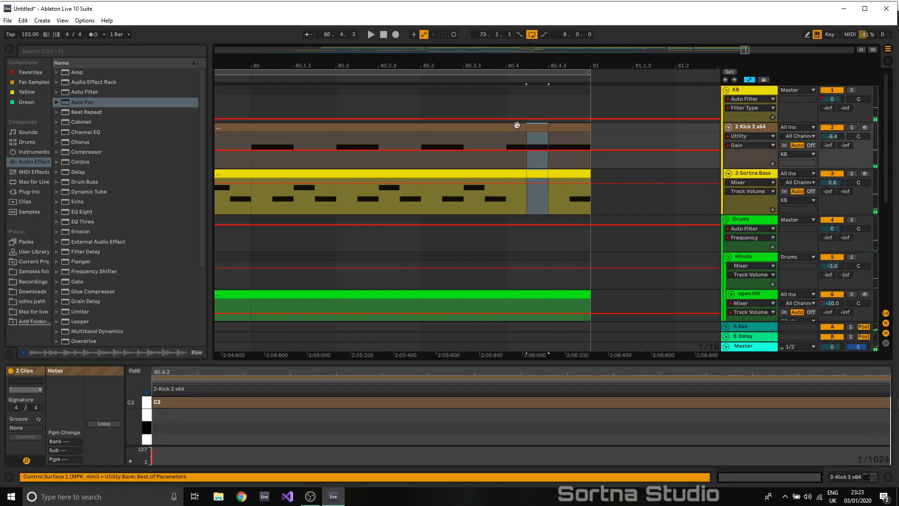
{"action": "key", "text": "ctrl+d"}
- Copy the short kick and bass clips at 80.4.2 to 80.3.4 and play from 80.3.1
{"action": "left_click", "coordinate": [496, 141]}
{"action": "key", "text": "space"}
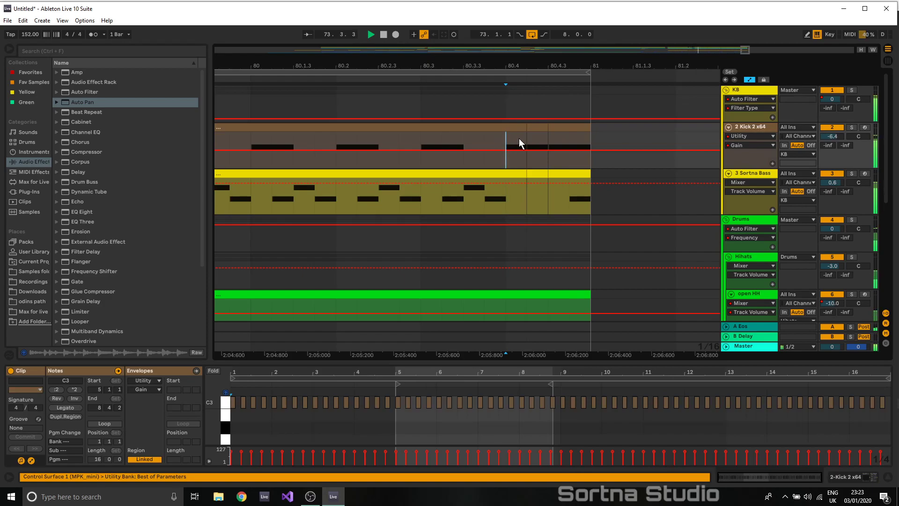
{"action": "left_click_drag", "start_coordinate": [421, 112], "coordinate": [493, 159]}
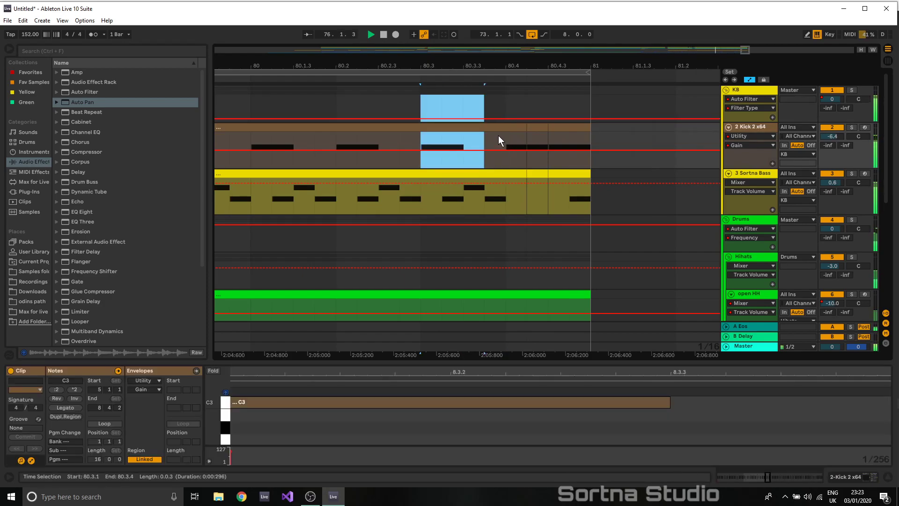
{"action": "left_click", "coordinate": [537, 126]}
{"action": "left_click", "coordinate": [539, 174], "text": "shift"}
{"action": "left_click_drag", "start_coordinate": [537, 128], "coordinate": [506, 142]}
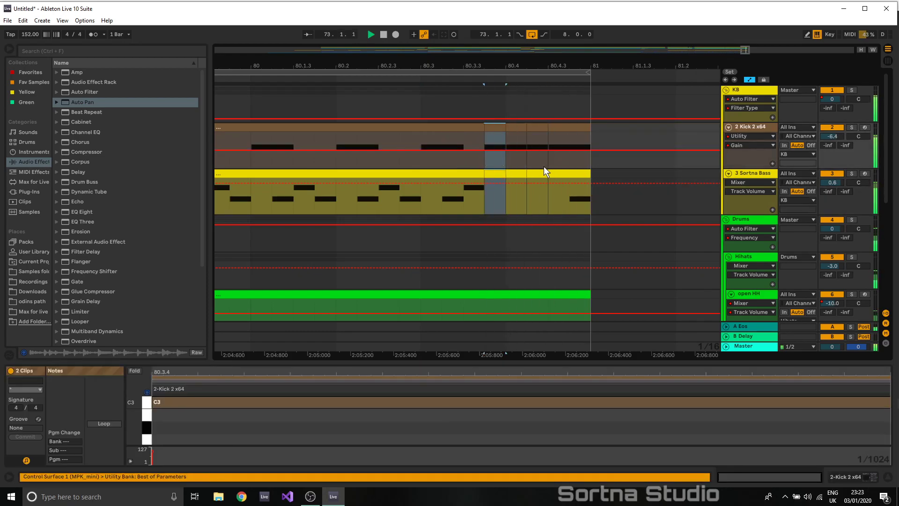
{"action": "left_click", "coordinate": [416, 165]}
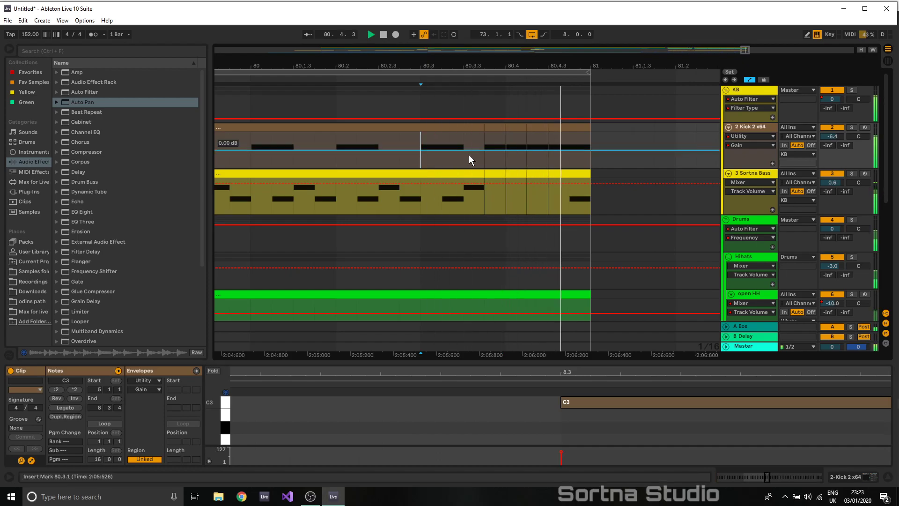
- Lower the kick's Utility gain slightly on the sixteenths at 80.3.4 and 80.4.2, and play from bar 80
{"action": "left_click", "coordinate": [537, 127]}
{"action": "left_click", "coordinate": [494, 127]}
{"action": "left_click_drag", "start_coordinate": [498, 148], "coordinate": [498, 151]}
{"action": "left_click", "coordinate": [536, 140]}
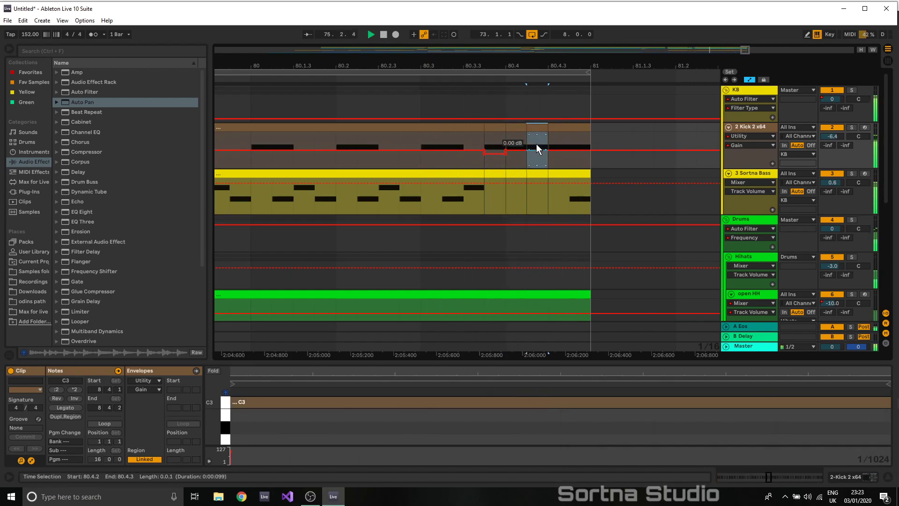
{"action": "left_click", "coordinate": [475, 133]}
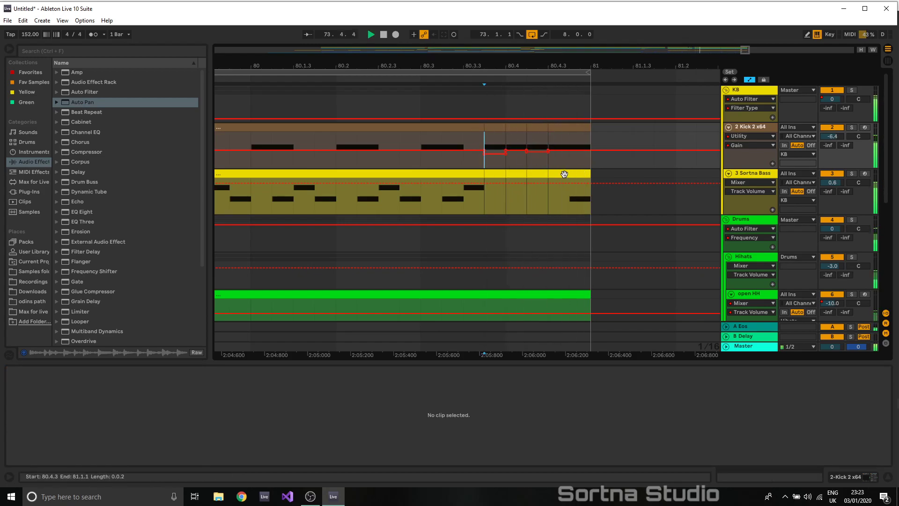
{"action": "left_click", "coordinate": [252, 139]}
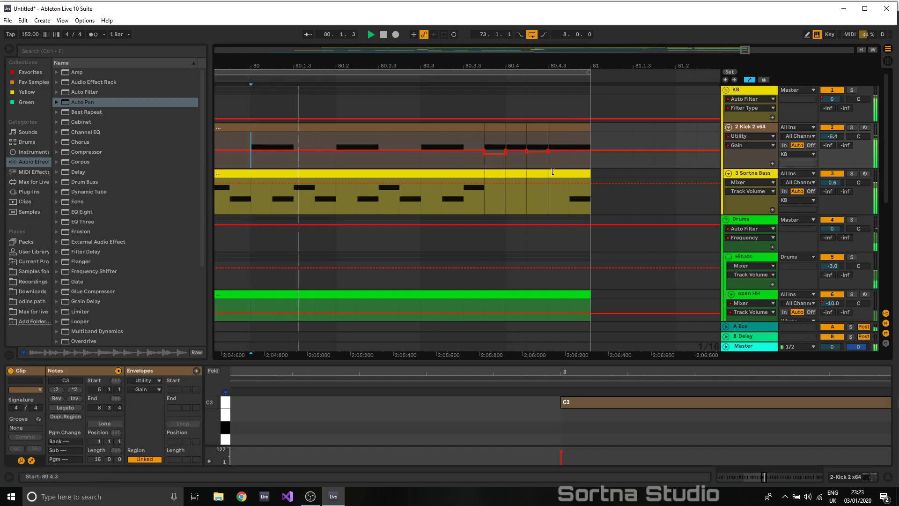
- Shift the open HH hits at 80.3.3 and 80.4.3 an eighth note earlier, leaving gaps behind them
{"action": "scroll", "coordinate": [563, 211], "scroll_direction": "down", "scroll_amount": 3}
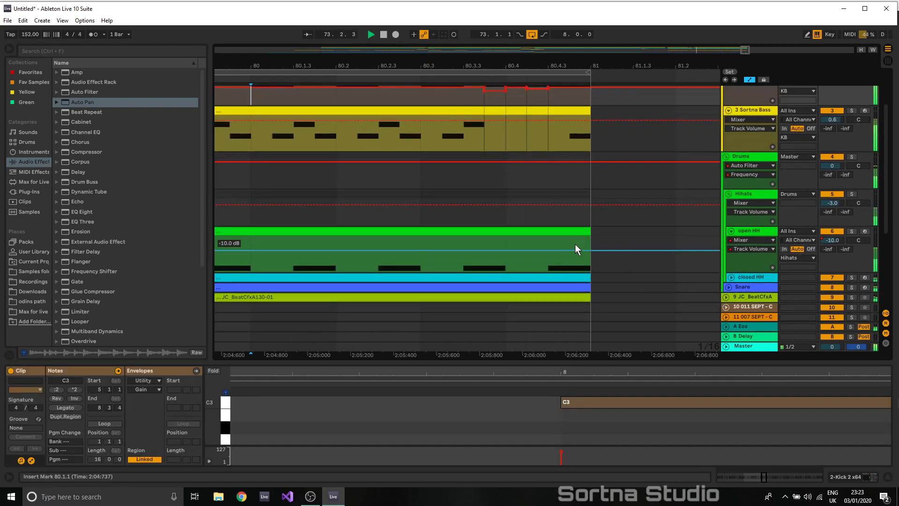
{"action": "left_click_drag", "start_coordinate": [586, 243], "coordinate": [440, 232]}
{"action": "left_click", "coordinate": [486, 231]}
- Split the closed HH clip at 80.3.3 and compress the notes of its final part to half time length
{"action": "left_click", "coordinate": [531, 277]}
{"action": "left_click", "coordinate": [462, 278]}
{"action": "key", "text": "ctrl+e"}
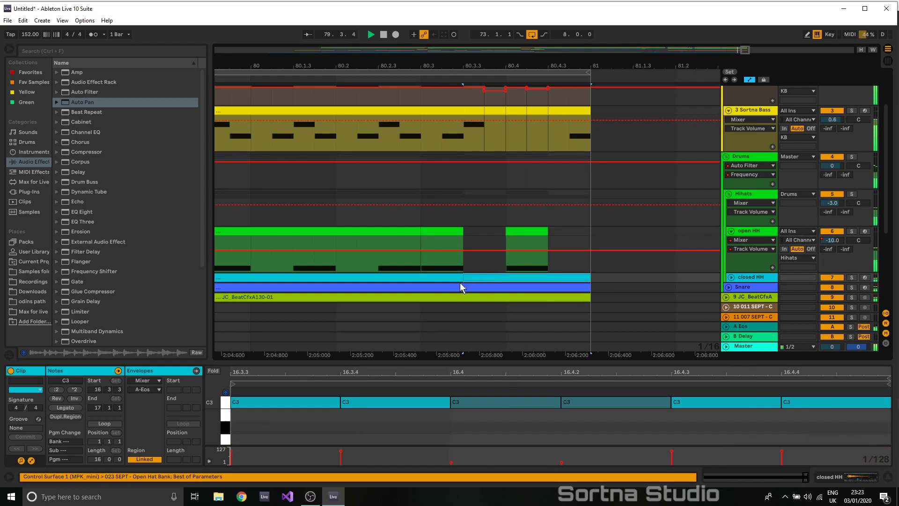
{"action": "left_click", "coordinate": [228, 399]}
{"action": "left_click", "coordinate": [55, 391]}
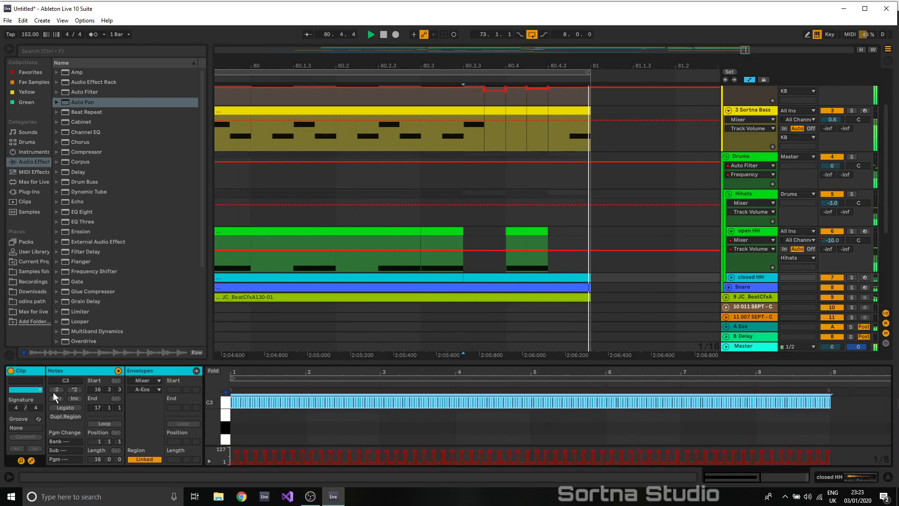
- Unfold the closed HH track, duplicate the compressed notes to fill the clip from 80.3.3 to 81, and play it
{"action": "left_click", "coordinate": [730, 277]}
{"action": "left_click", "coordinate": [504, 295]}
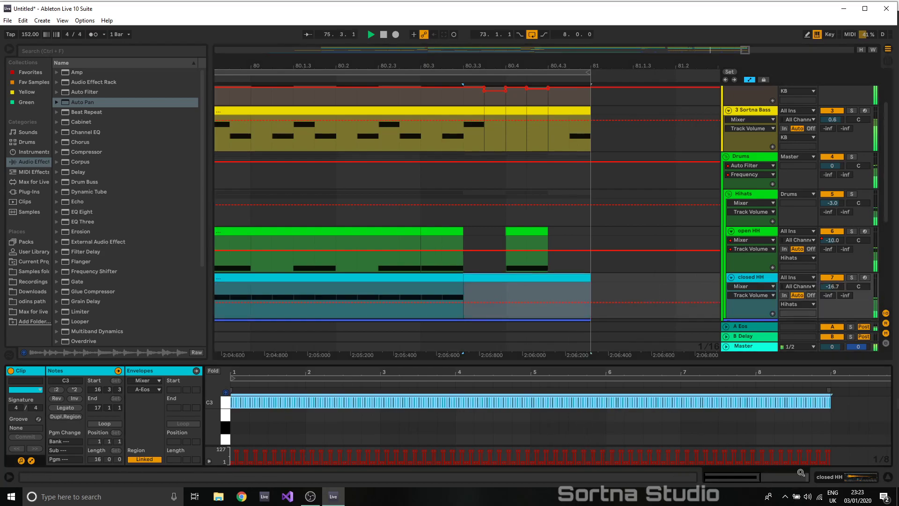
{"action": "left_click_drag", "start_coordinate": [866, 398], "coordinate": [106, 386]}
{"action": "key", "text": "ctrl+d"}
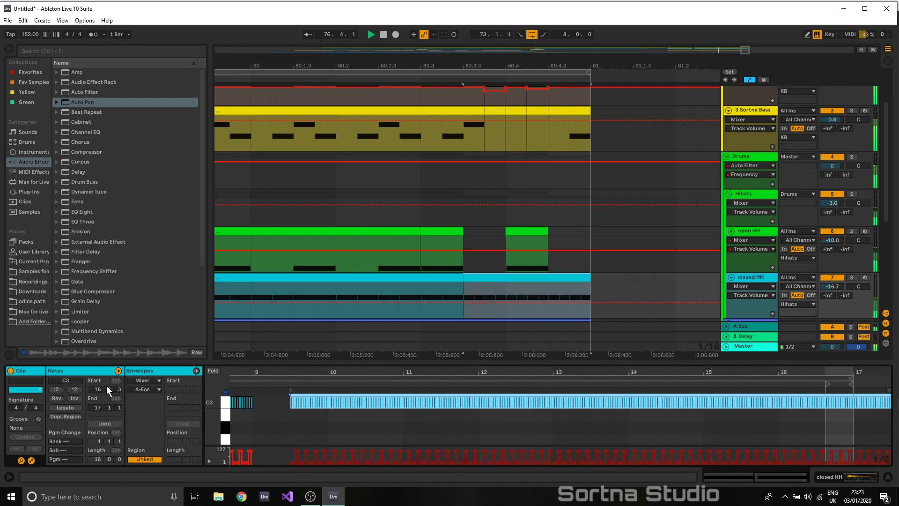
{"action": "key", "text": "space"}
{"action": "key", "text": "space"}
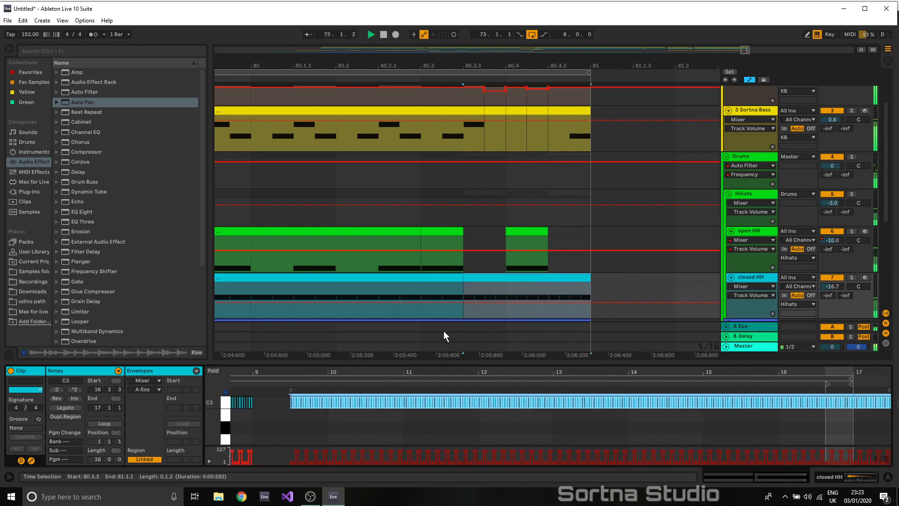
{"action": "left_click", "coordinate": [388, 294]}
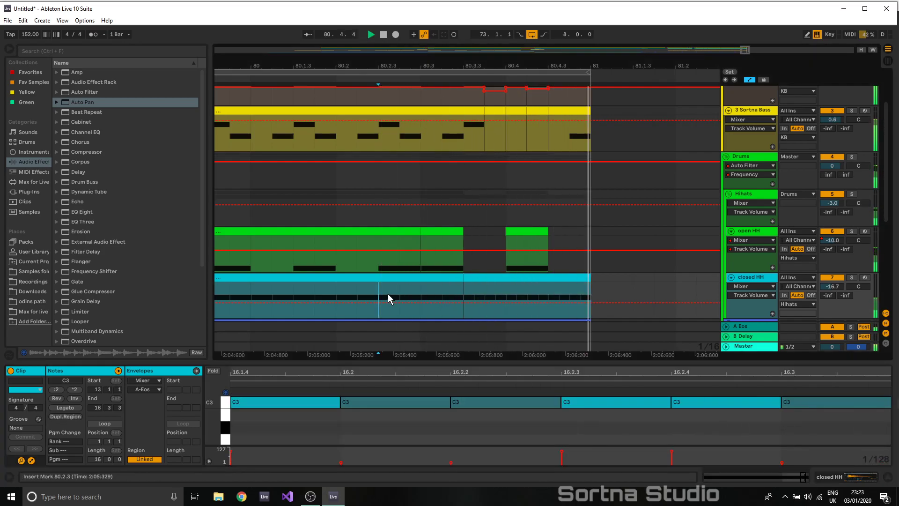
- Separate the closed HH segment from 80.3.3 to 80.4.1 and stretch its notes to double time length
{"action": "left_click_drag", "start_coordinate": [505, 287], "coordinate": [463, 281]}
{"action": "left_click", "coordinate": [226, 402]}
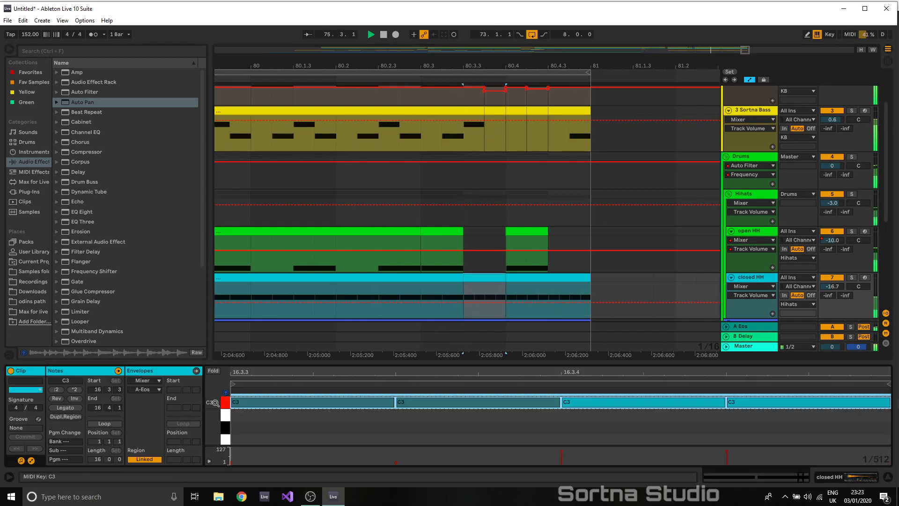
{"action": "left_click", "coordinate": [75, 389]}
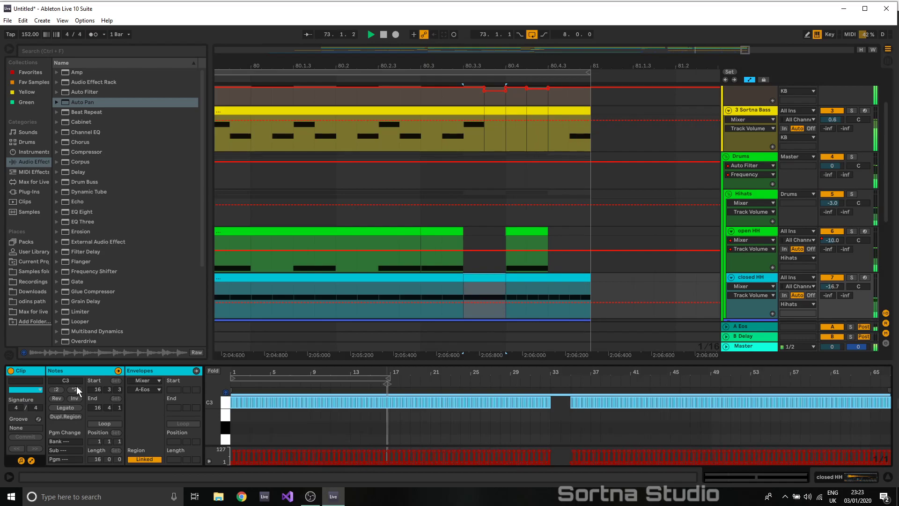
{"action": "left_click", "coordinate": [56, 390]}
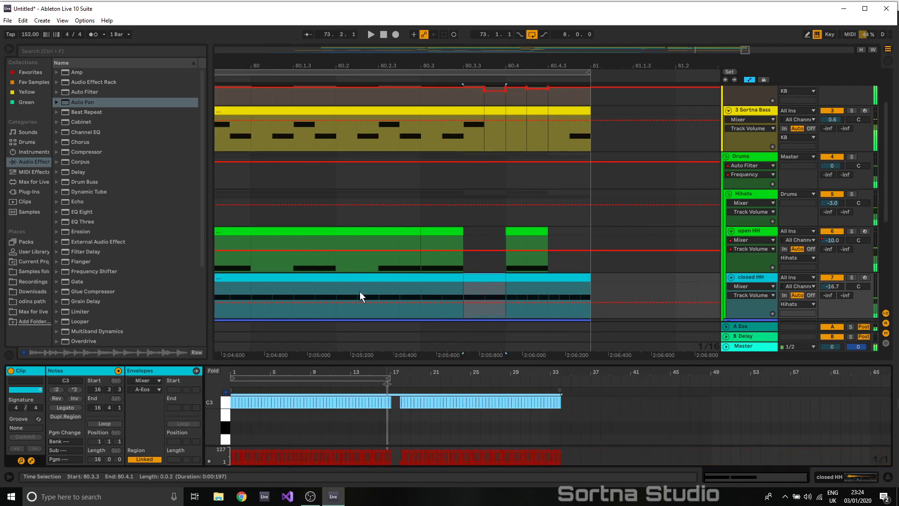
- Play bar 80 from 80.2.2 and from 80.1.3 to check the reworked hi-hat, kick and bass fill
{"action": "left_click", "coordinate": [359, 291]}
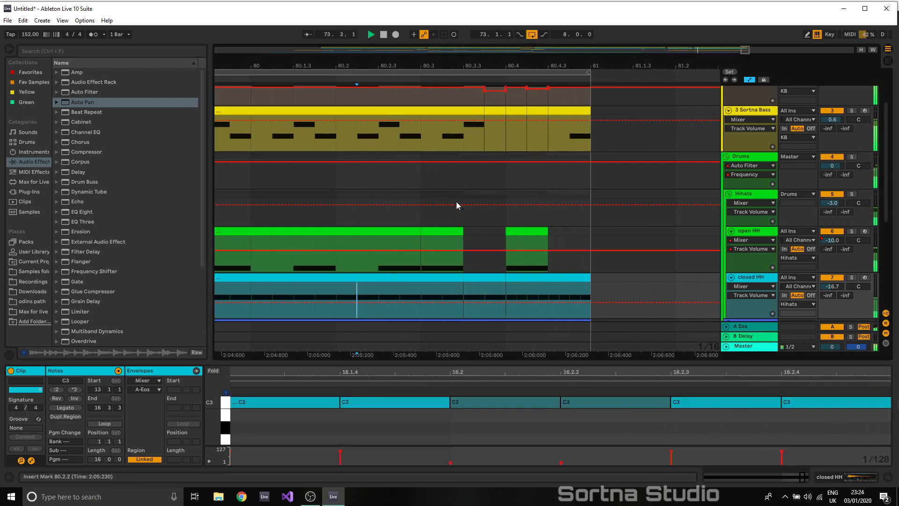
{"action": "scroll", "coordinate": [454, 200], "scroll_direction": "up", "scroll_amount": 3}
{"action": "left_click", "coordinate": [310, 197]}
{"action": "key", "text": "space"}
{"action": "key", "text": "space"}
{"action": "left_click", "coordinate": [296, 212]}
{"action": "key", "text": "space"}
{"action": "key", "text": "space"}
- Delete the snare and JC_BeatCfxA130-01 loop parts from 80.3.3 to 81 and play from 80.2.1
{"action": "scroll", "coordinate": [420, 207], "scroll_direction": "down", "scroll_amount": 3}
{"action": "scroll", "coordinate": [422, 206], "scroll_direction": "down", "scroll_amount": 3}
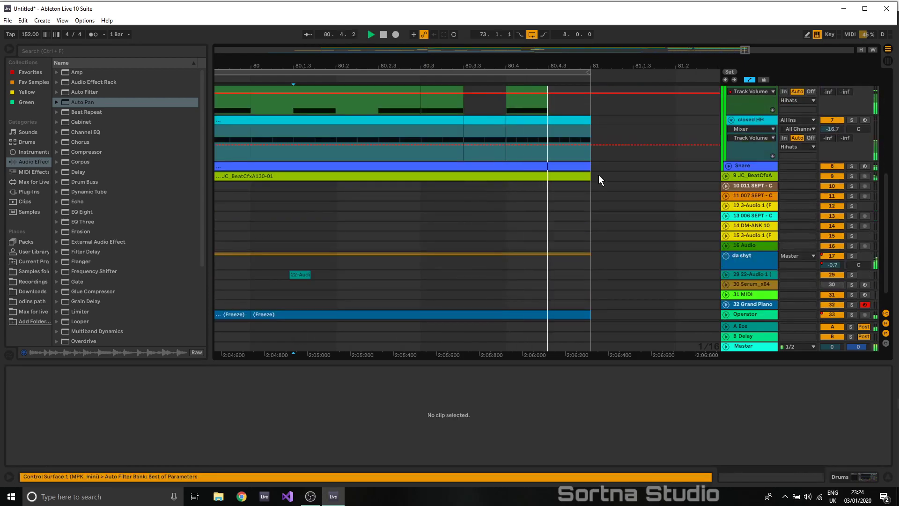
{"action": "left_click_drag", "start_coordinate": [598, 167], "coordinate": [465, 176]}
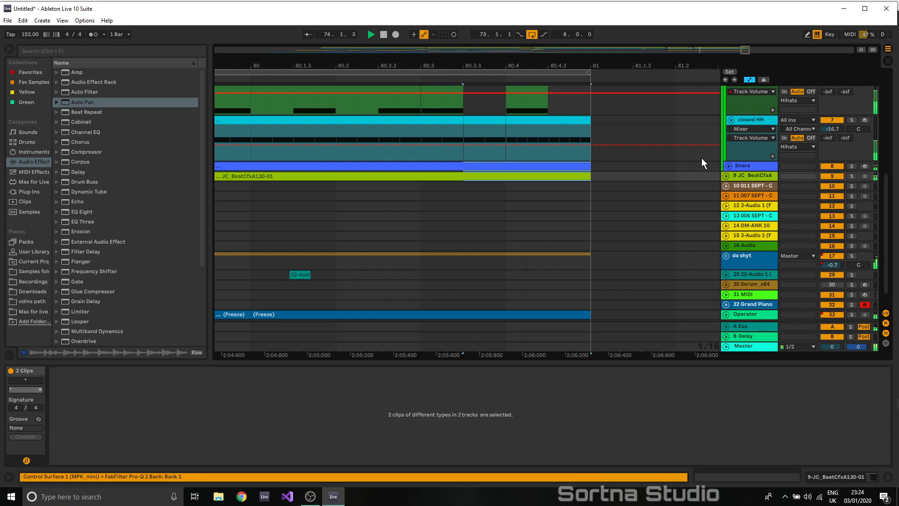
{"action": "key", "text": "Delete"}
{"action": "left_click", "coordinate": [328, 200]}
{"action": "key", "text": "space"}
{"action": "key", "text": "space"}
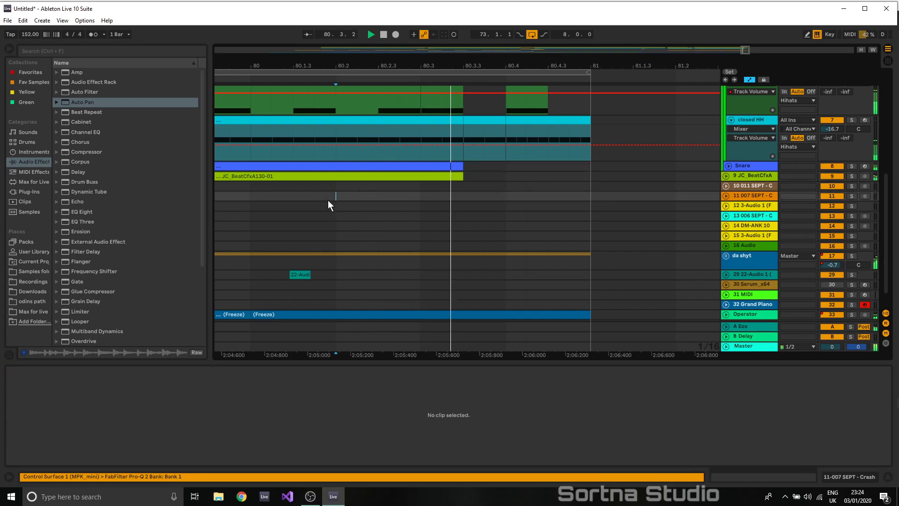
- Show the whole arrangement and play it from the Grand Piano clip at bar 9
{"action": "scroll", "coordinate": [585, 211], "scroll_direction": "down", "scroll_amount": 2}
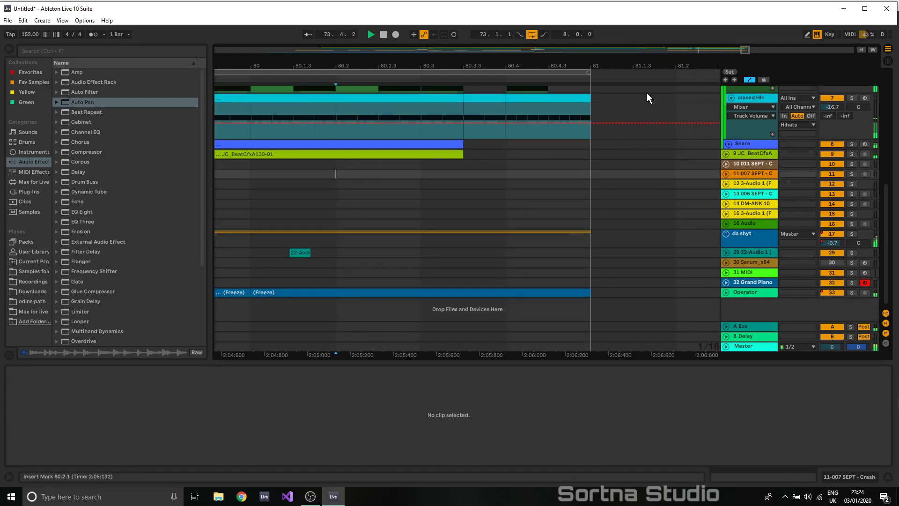
{"action": "left_click_drag", "start_coordinate": [746, 50], "coordinate": [746, 10]}
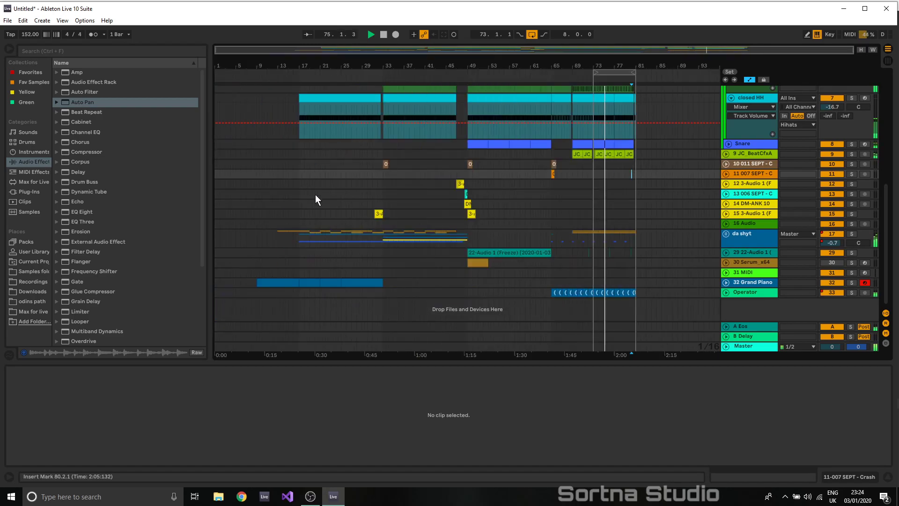
{"action": "left_click", "coordinate": [262, 282]}
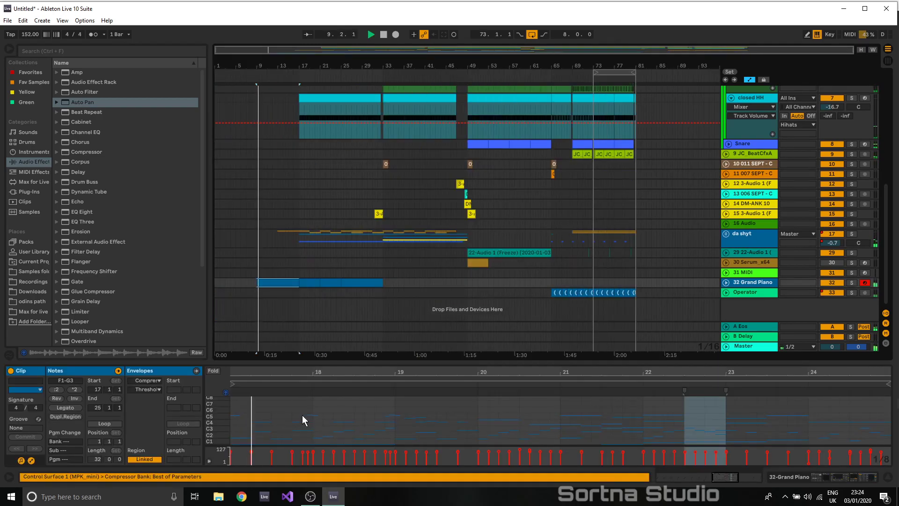
- Switch to OBS and select Scene 2
{"action": "left_click", "coordinate": [311, 496]}
{"action": "left_click", "coordinate": [54, 423]}
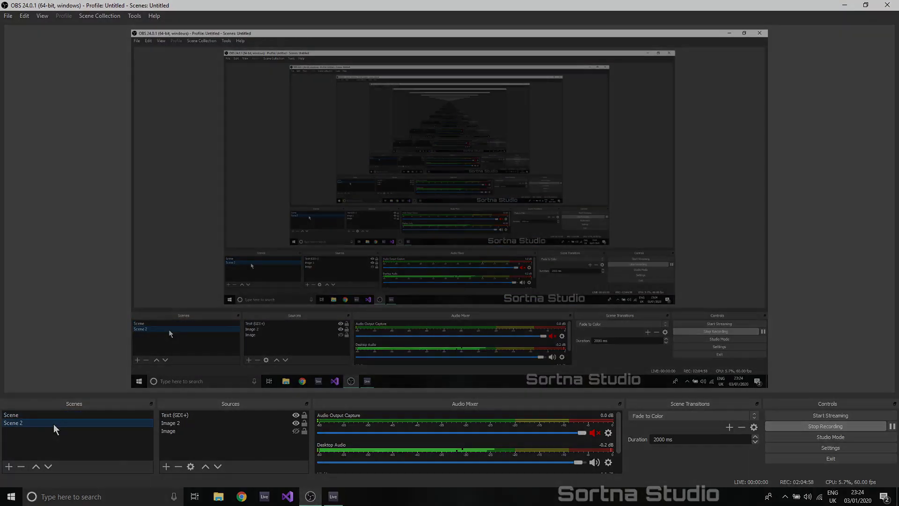